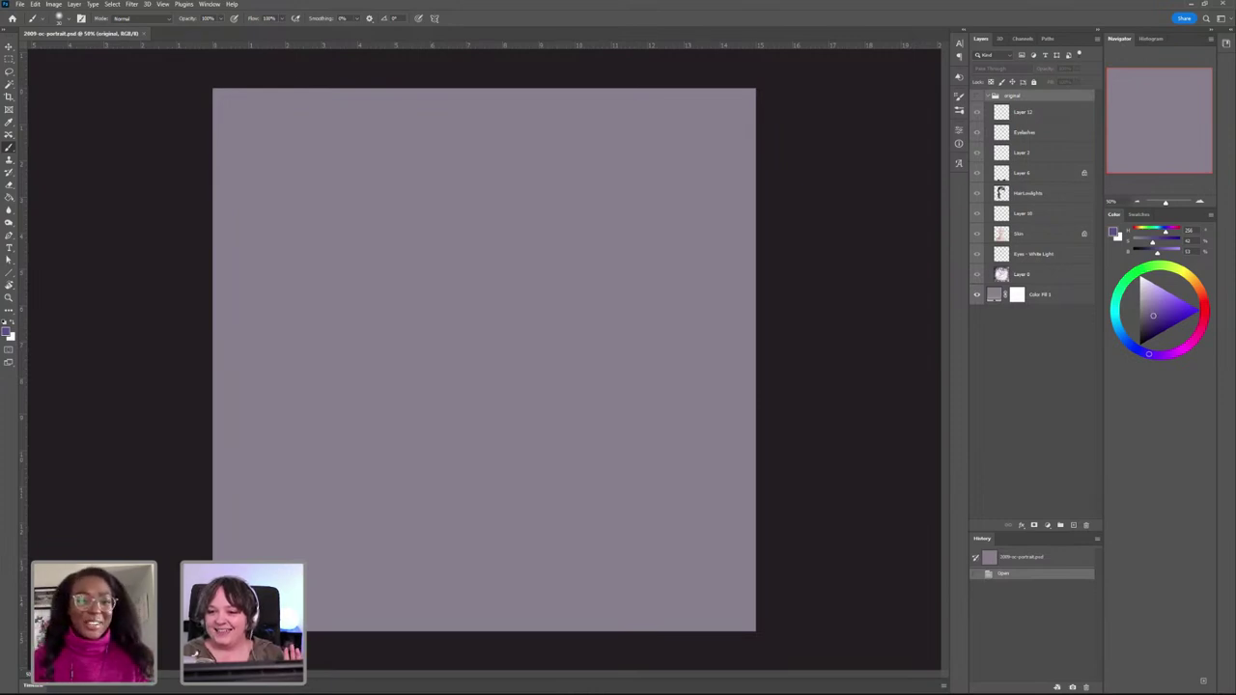
Step: Show the "original" layer group on the canvas and try out a reduced opacity on it
{"action": "left_click", "coordinate": [977, 97]}
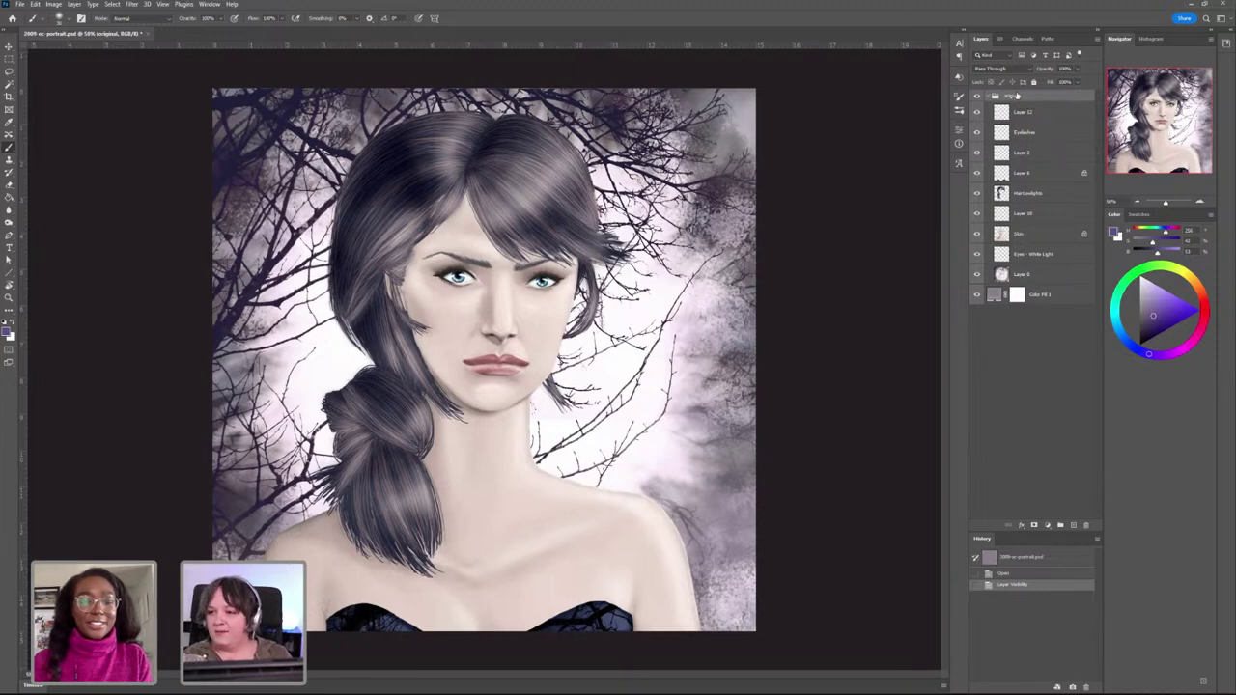
{"action": "left_click", "coordinate": [1077, 68]}
{"action": "mouse_move", "coordinate": [1078, 82]}
{"action": "left_mouse_down"}
{"action": "mouse_move", "coordinate": [1058, 82]}
{"action": "mouse_move", "coordinate": [1080, 82]}
{"action": "left_mouse_up"}
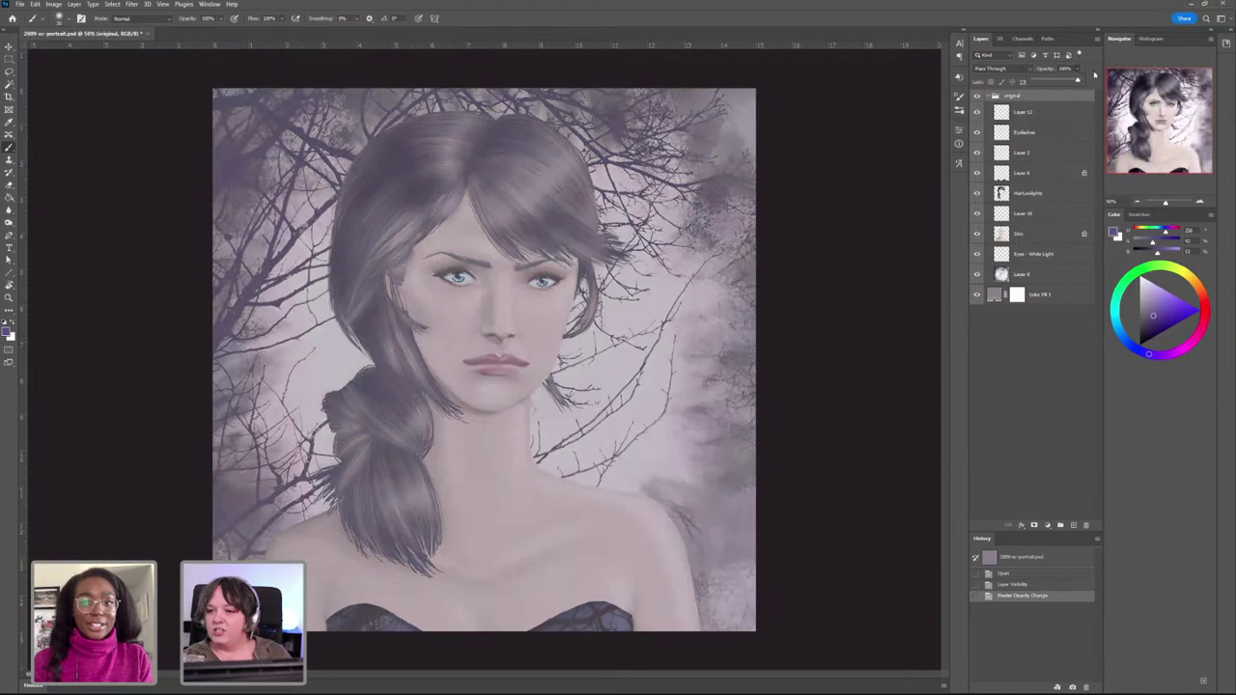
Step: Hide and reshow the upper four layers of the original group one at a time to examine what each contains
{"action": "left_click", "coordinate": [977, 132]}
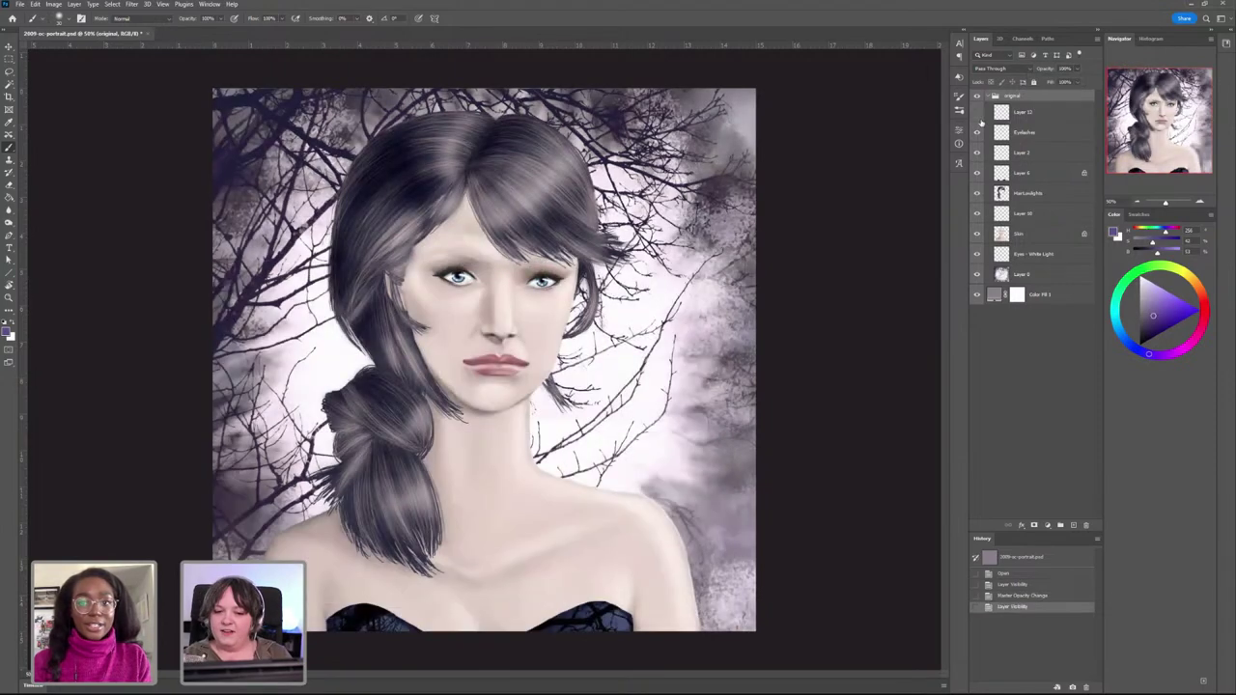
{"action": "left_click", "coordinate": [976, 133]}
{"action": "left_click", "coordinate": [976, 133]}
{"action": "left_click", "coordinate": [976, 133]}
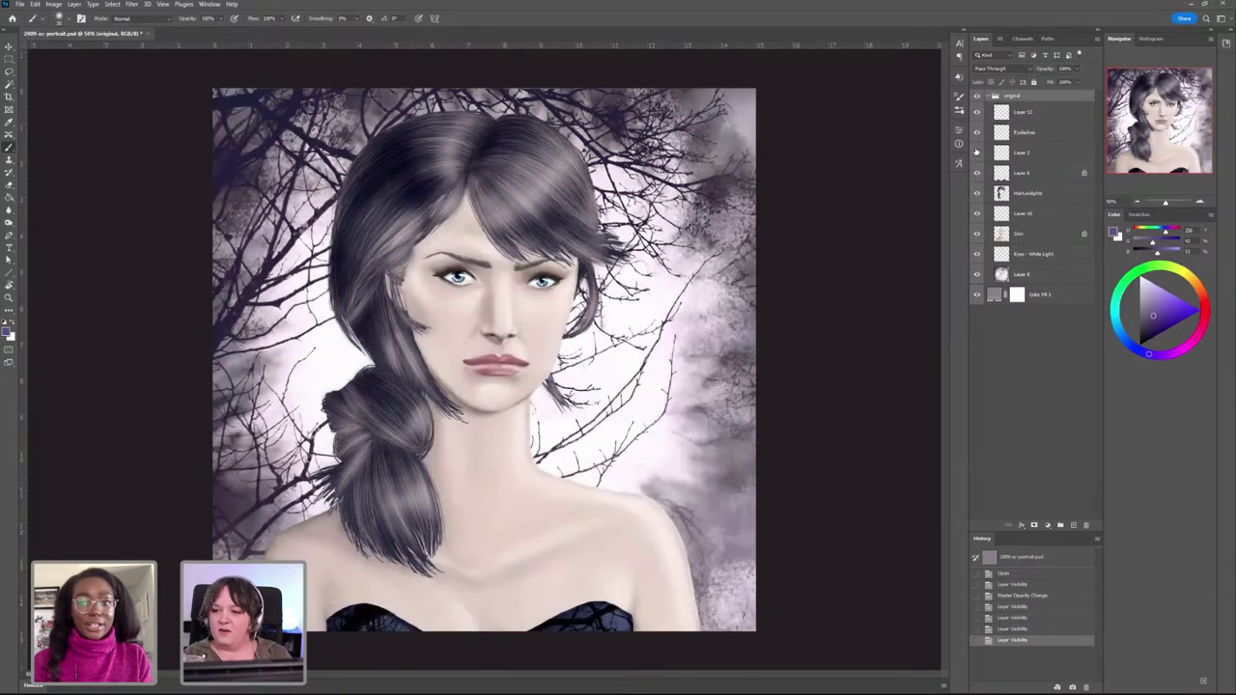
{"action": "left_click", "coordinate": [976, 153]}
{"action": "left_click", "coordinate": [977, 153]}
{"action": "left_click", "coordinate": [976, 173]}
{"action": "left_click", "coordinate": [976, 172]}
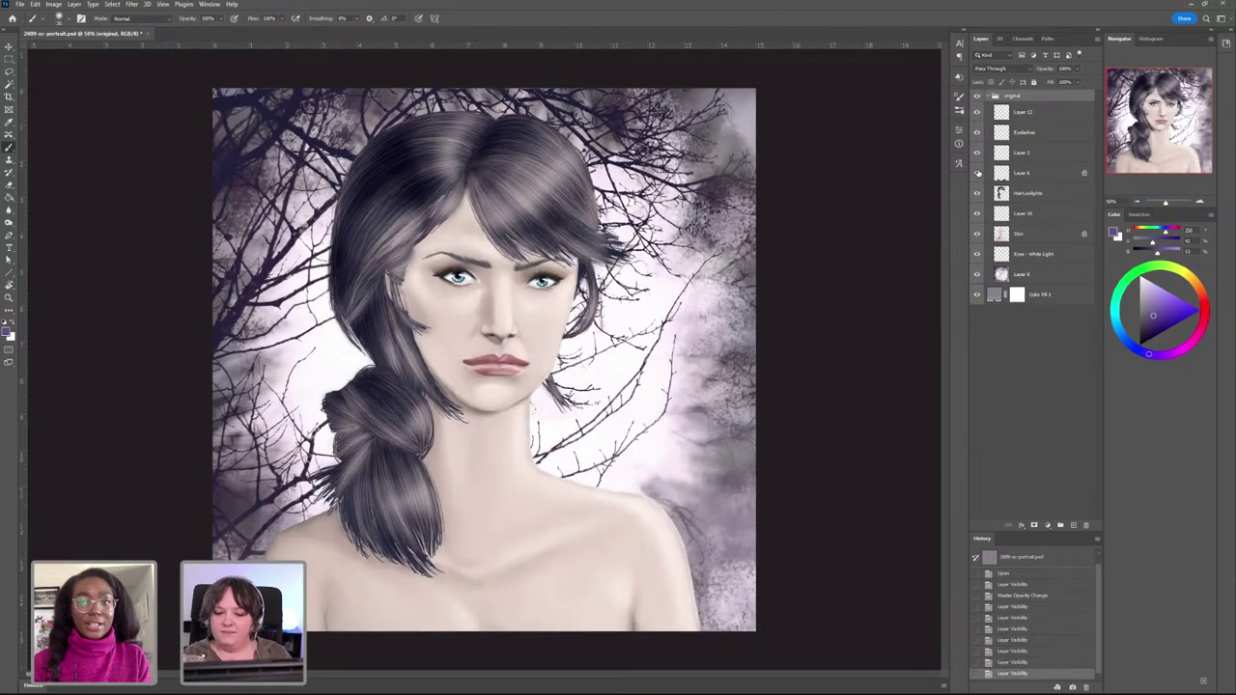
Step: Hide and reshow the hair, skin, eye and background layers of the original group to examine each one's contribution
{"action": "left_click", "coordinate": [977, 193]}
{"action": "left_click", "coordinate": [977, 193]}
{"action": "left_click", "coordinate": [976, 193]}
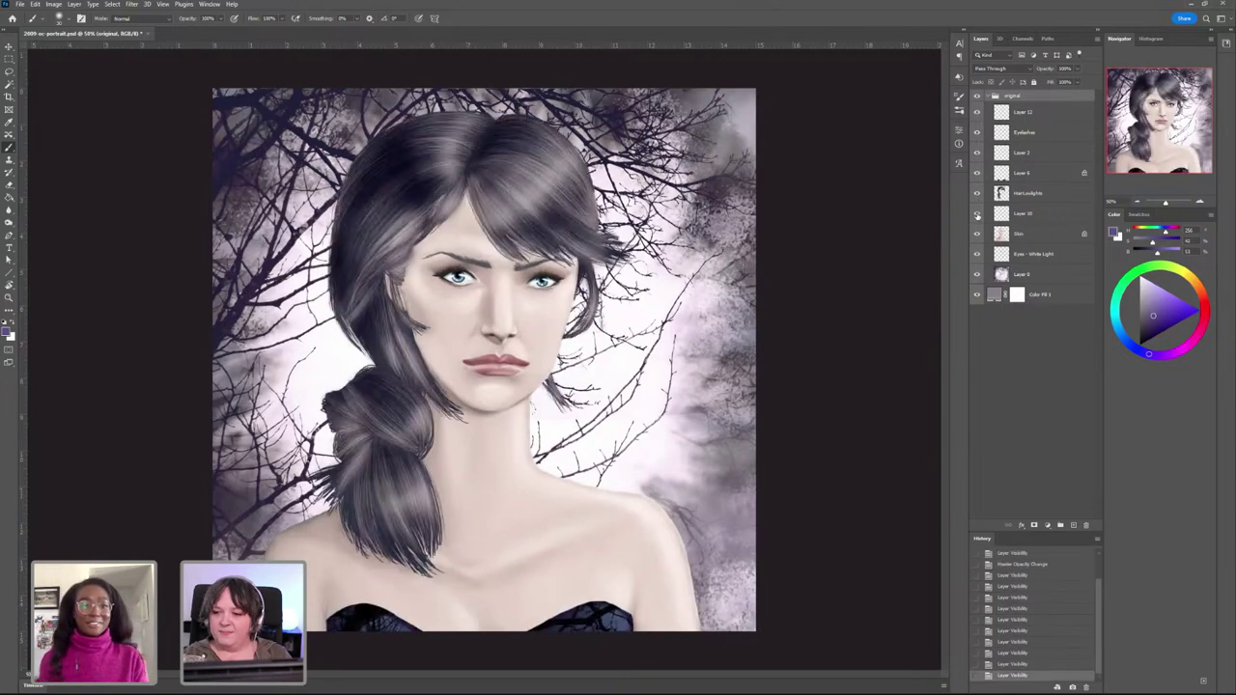
{"action": "left_click", "coordinate": [977, 193]}
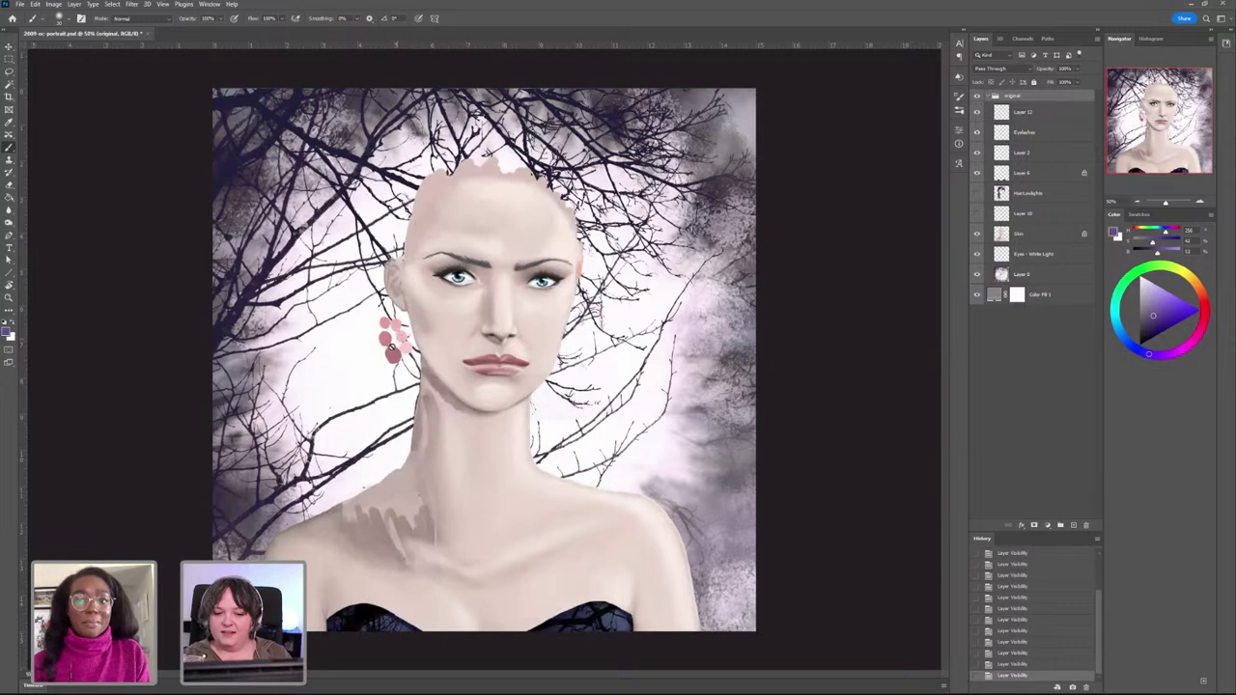
{"action": "left_click", "coordinate": [977, 193]}
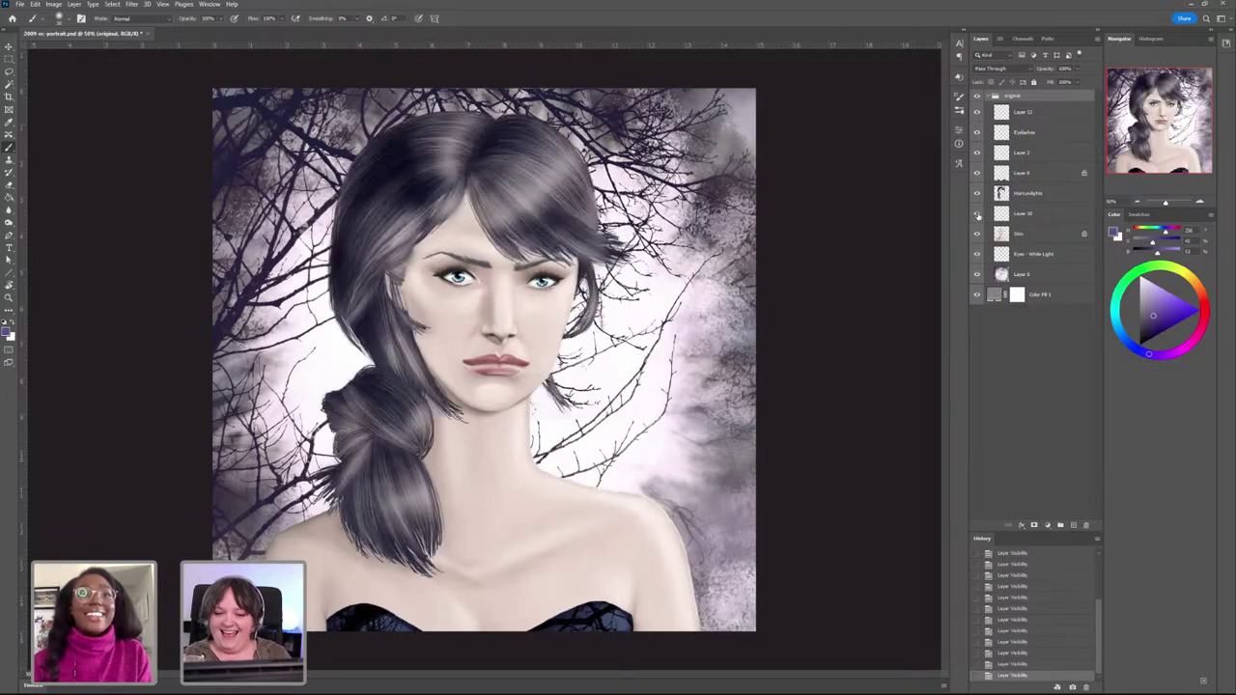
{"action": "left_click", "coordinate": [977, 234]}
{"action": "left_click", "coordinate": [978, 233]}
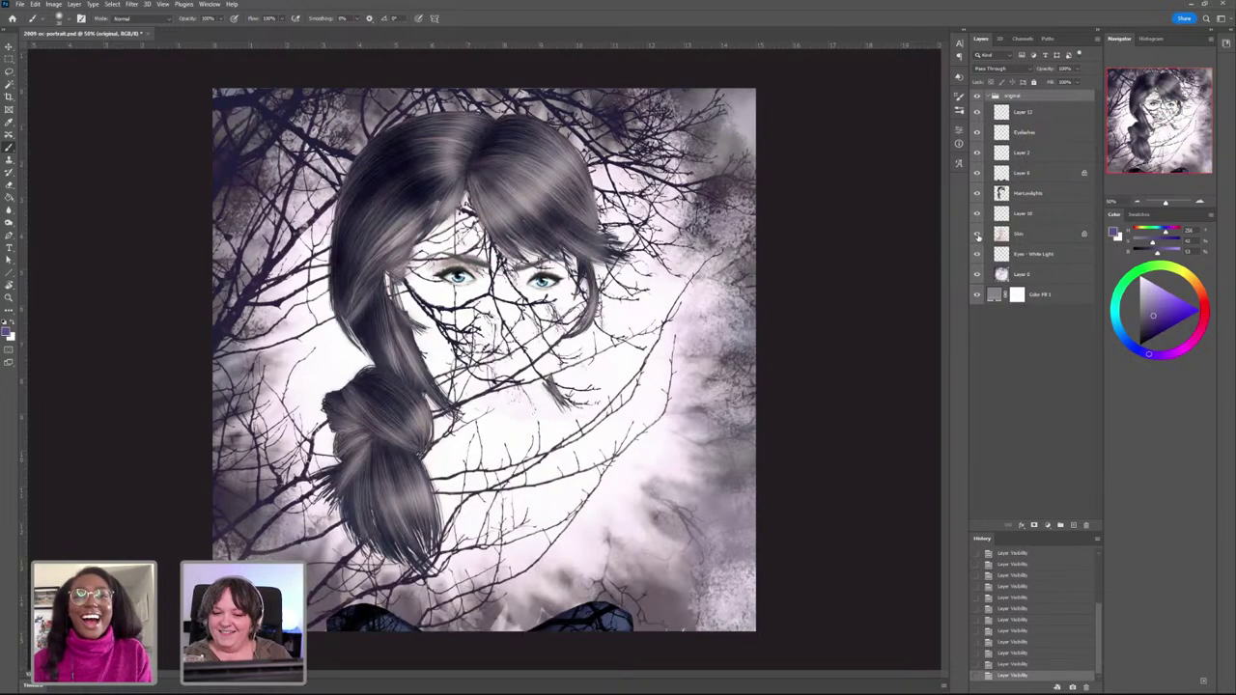
{"action": "left_click", "coordinate": [978, 254]}
{"action": "left_click", "coordinate": [978, 254]}
{"action": "left_click", "coordinate": [977, 274]}
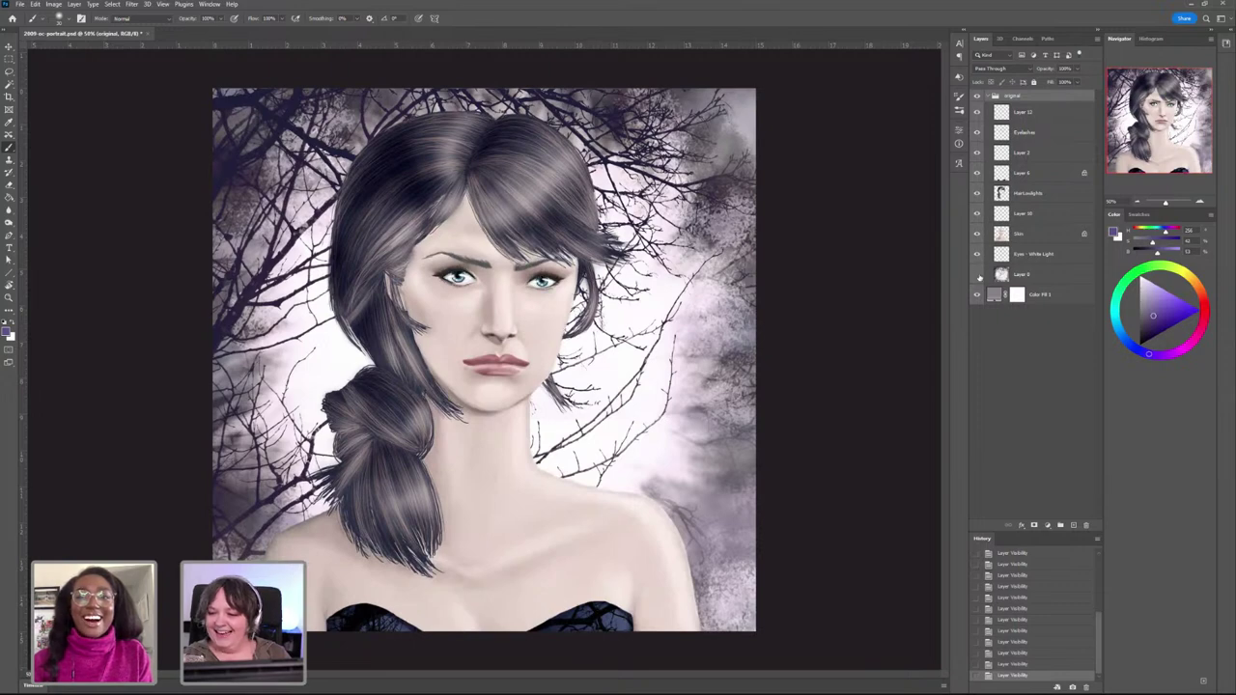
{"action": "left_click", "coordinate": [978, 275]}
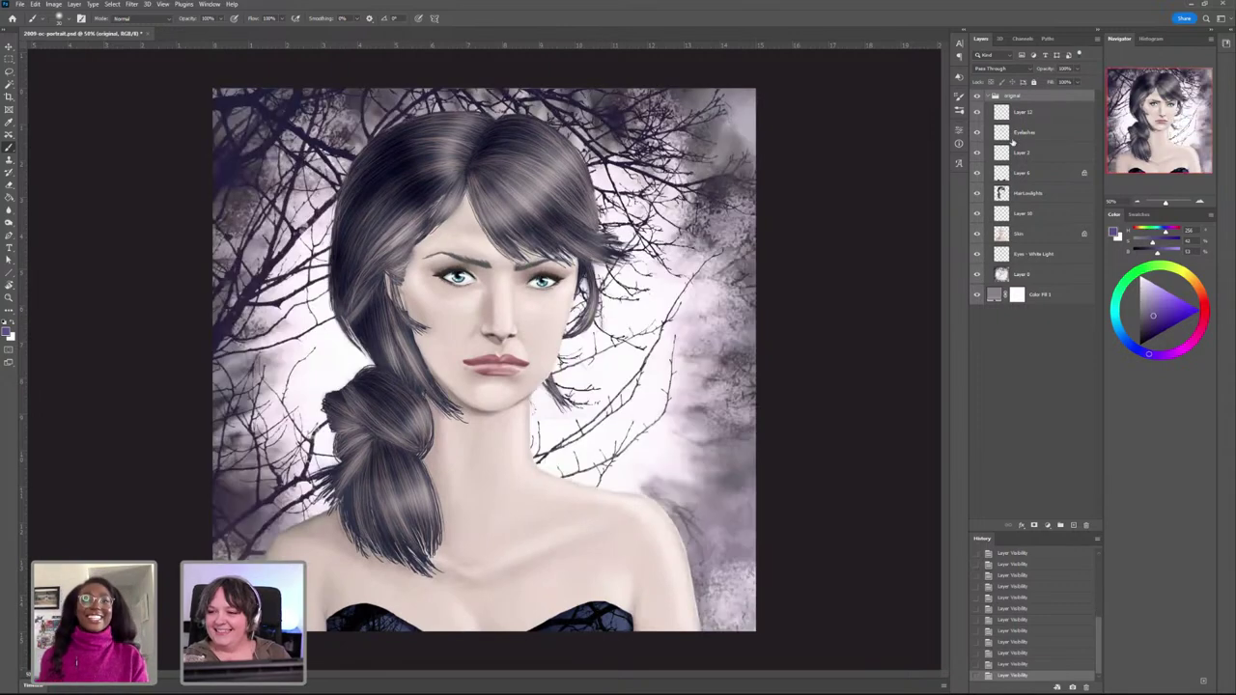
Step: Lower the original group's opacity to 37% and place a new empty layer above the group
{"action": "left_click_drag", "start_coordinate": [1079, 69], "coordinate": [1050, 82]}
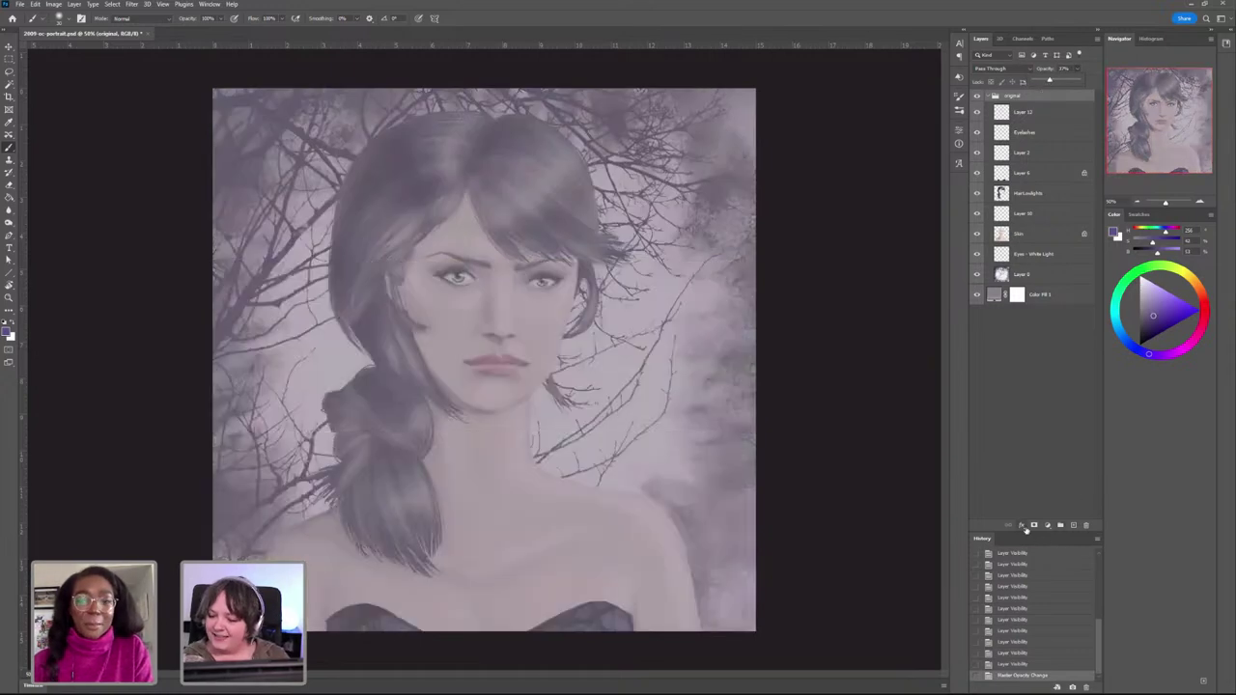
{"action": "left_click", "coordinate": [1073, 526]}
{"action": "left_click_drag", "start_coordinate": [1038, 113], "coordinate": [1036, 93]}
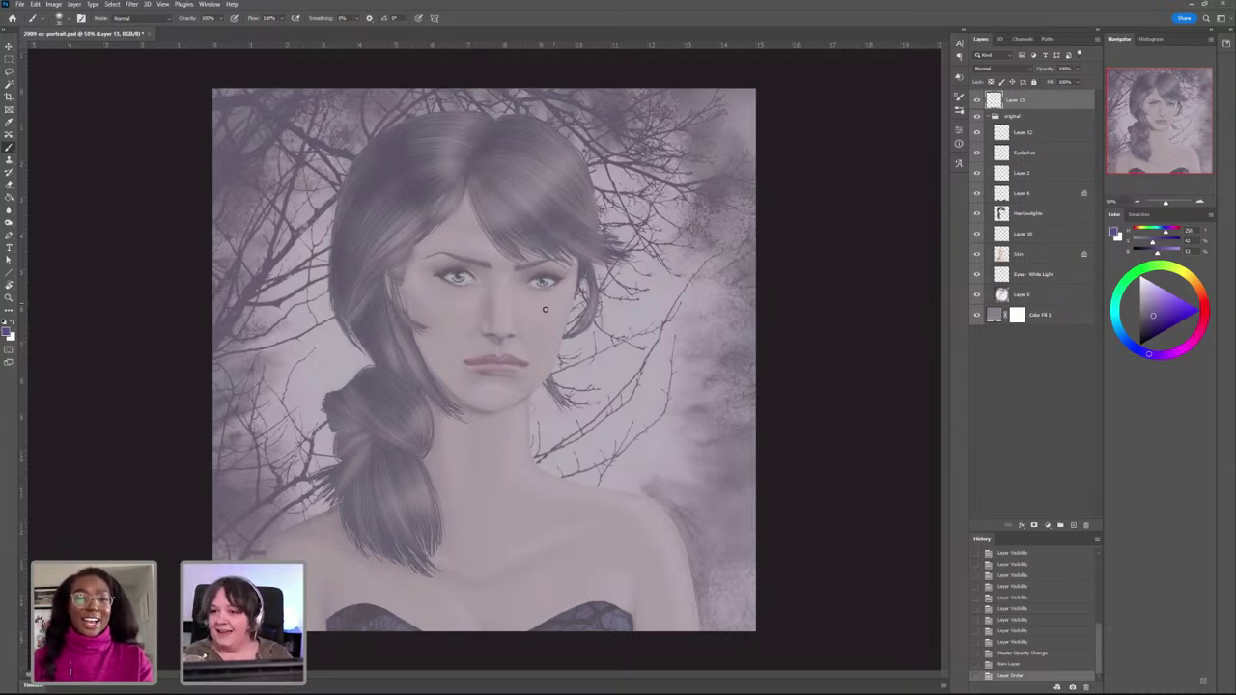
Step: Test the brush with rough strokes beside the face, adjusting its size slightly, and undo the strokes
{"action": "left_click_drag", "start_coordinate": [570, 340], "coordinate": [583, 446]}
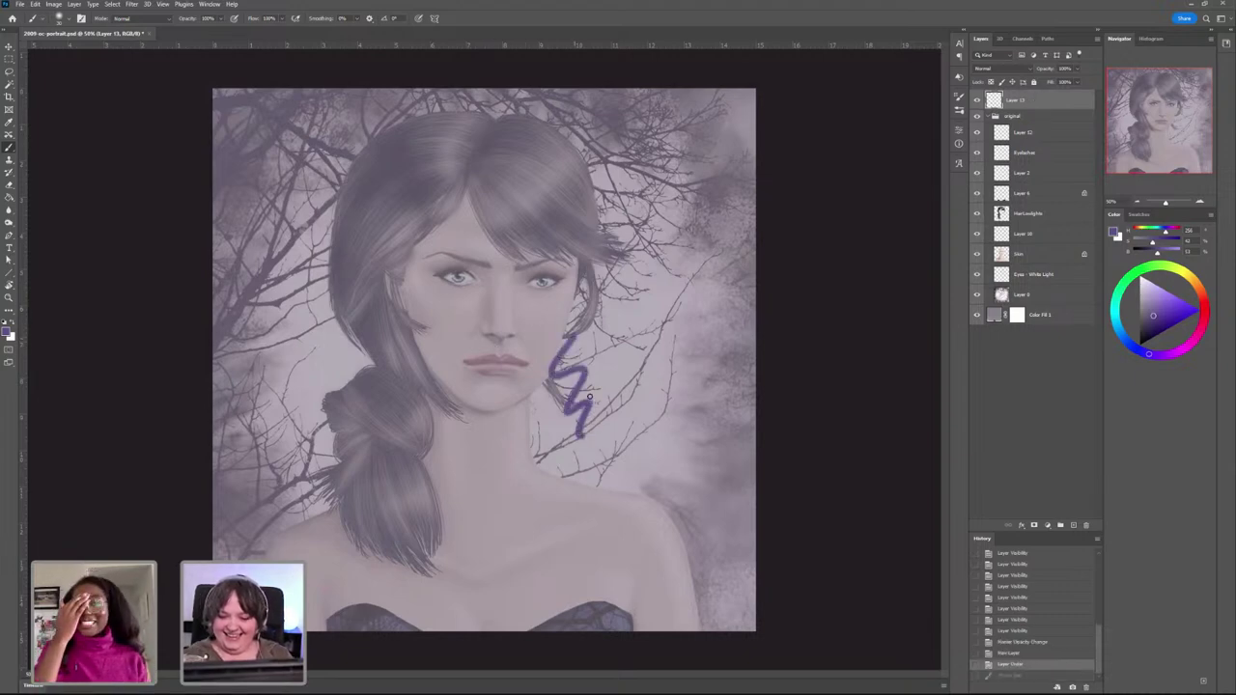
{"action": "key", "text": "ctrl+z"}
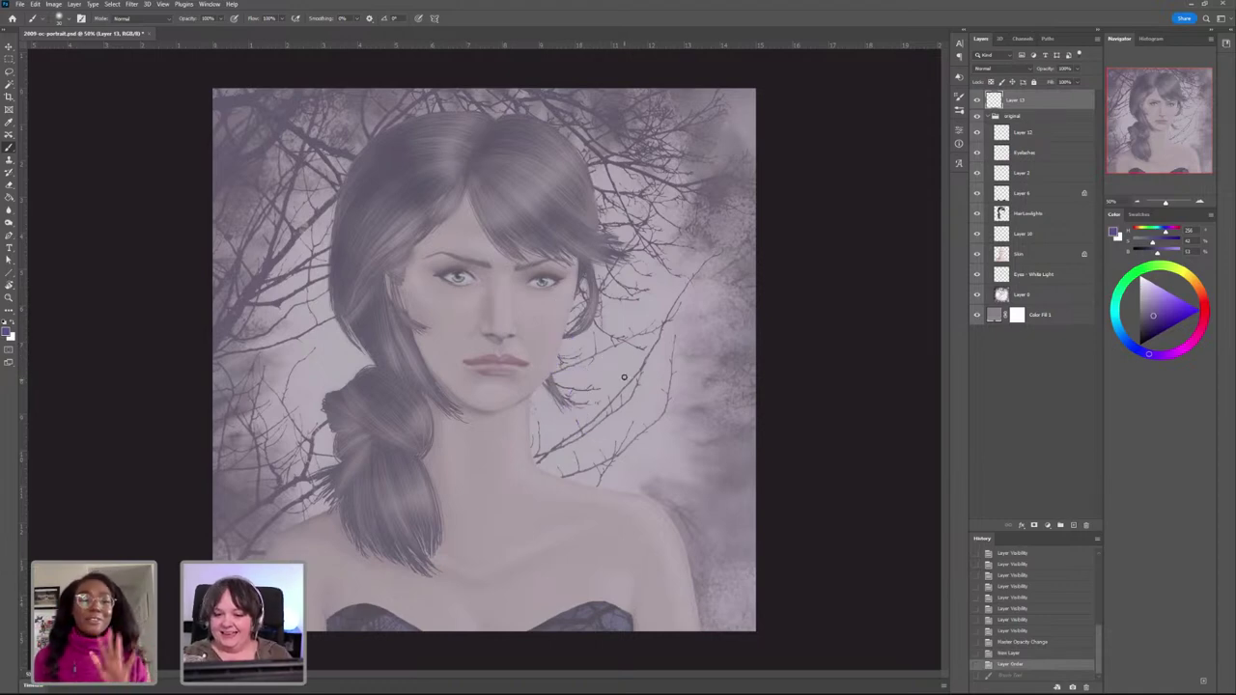
{"action": "left_click_drag", "start_coordinate": [624, 378], "coordinate": [622, 389]}
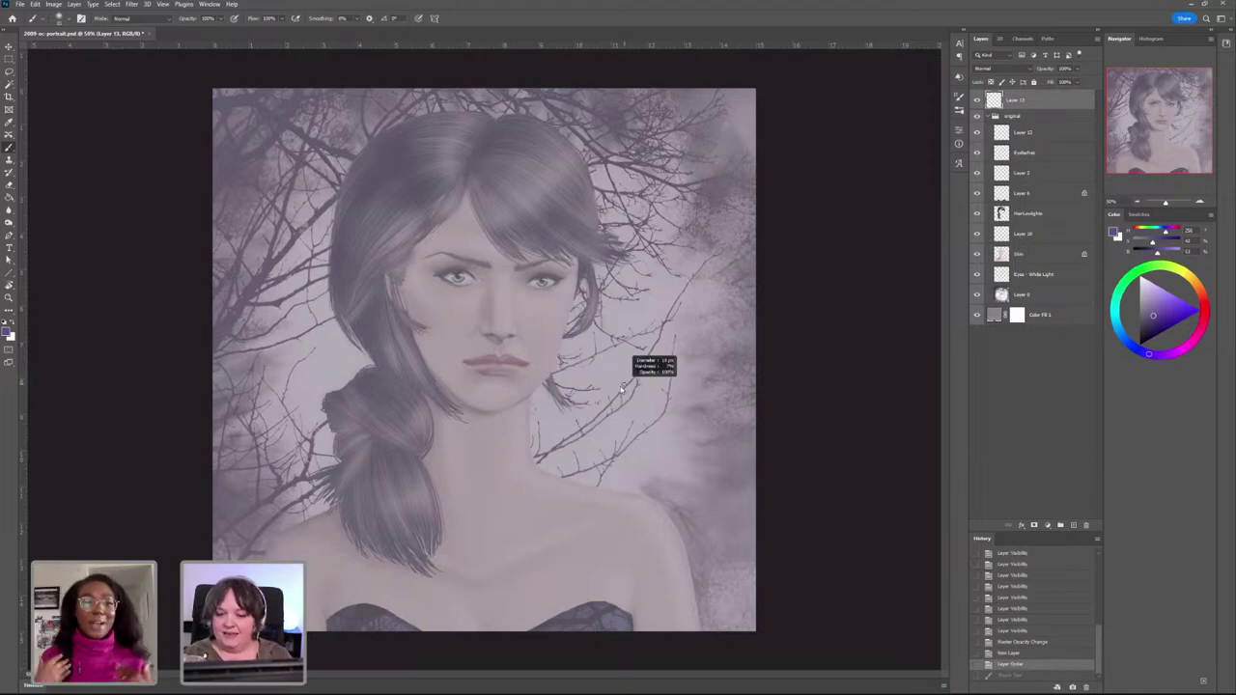
{"action": "mouse_move", "coordinate": [582, 425]}
{"action": "left_mouse_down"}
{"action": "mouse_move", "coordinate": [612, 402]}
{"action": "mouse_move", "coordinate": [656, 431]}
{"action": "mouse_move", "coordinate": [702, 416]}
{"action": "left_mouse_up"}
{"action": "left_click", "coordinate": [672, 374]}
{"action": "key", "text": "ctrl+z"}
{"action": "key", "text": "ctrl+z"}
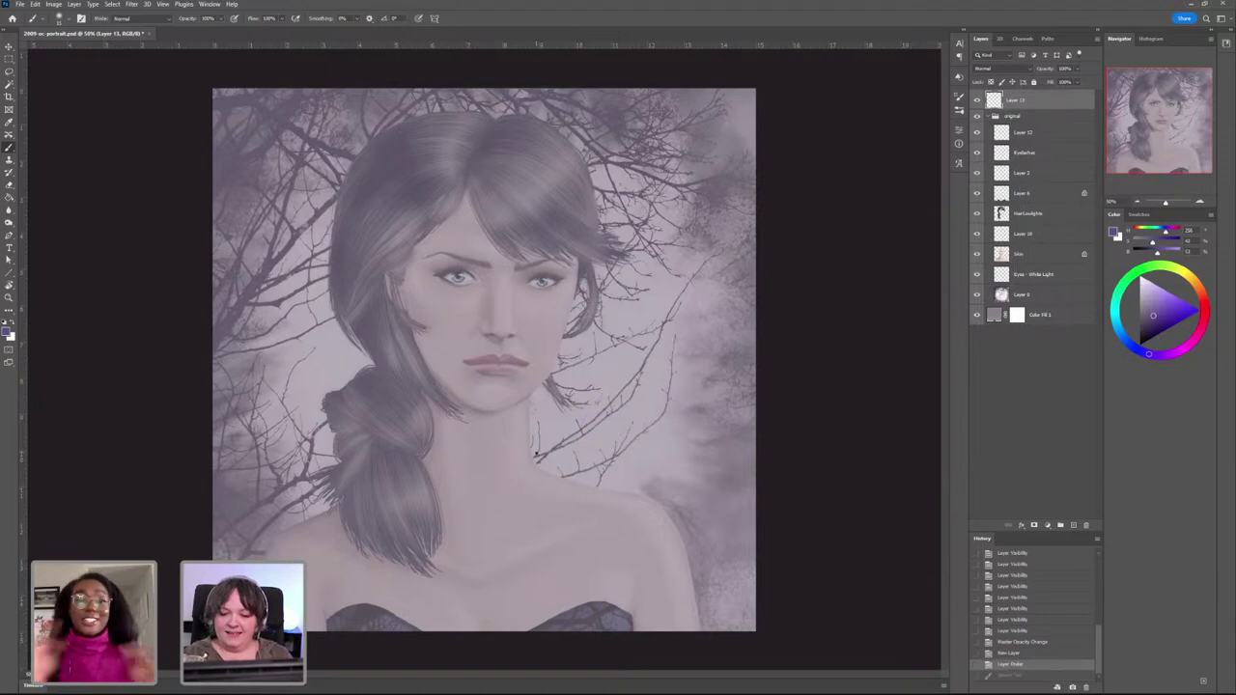
{"action": "scroll", "coordinate": [537, 454], "scroll_direction": "up", "scroll_amount": 1}
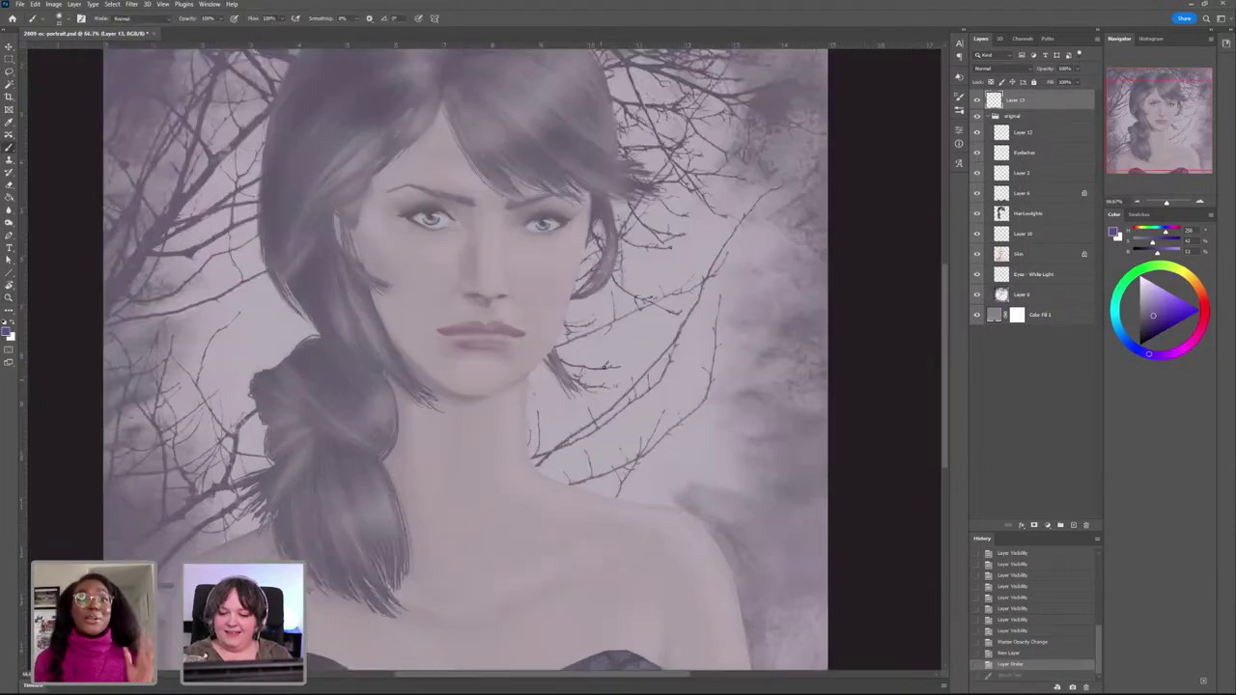
{"action": "mouse_move", "coordinate": [608, 365]}
{"action": "left_mouse_down"}
{"action": "mouse_move", "coordinate": [609, 402]}
{"action": "mouse_move", "coordinate": [642, 421]}
{"action": "left_mouse_up"}
{"action": "key", "text": "ctrl+z"}
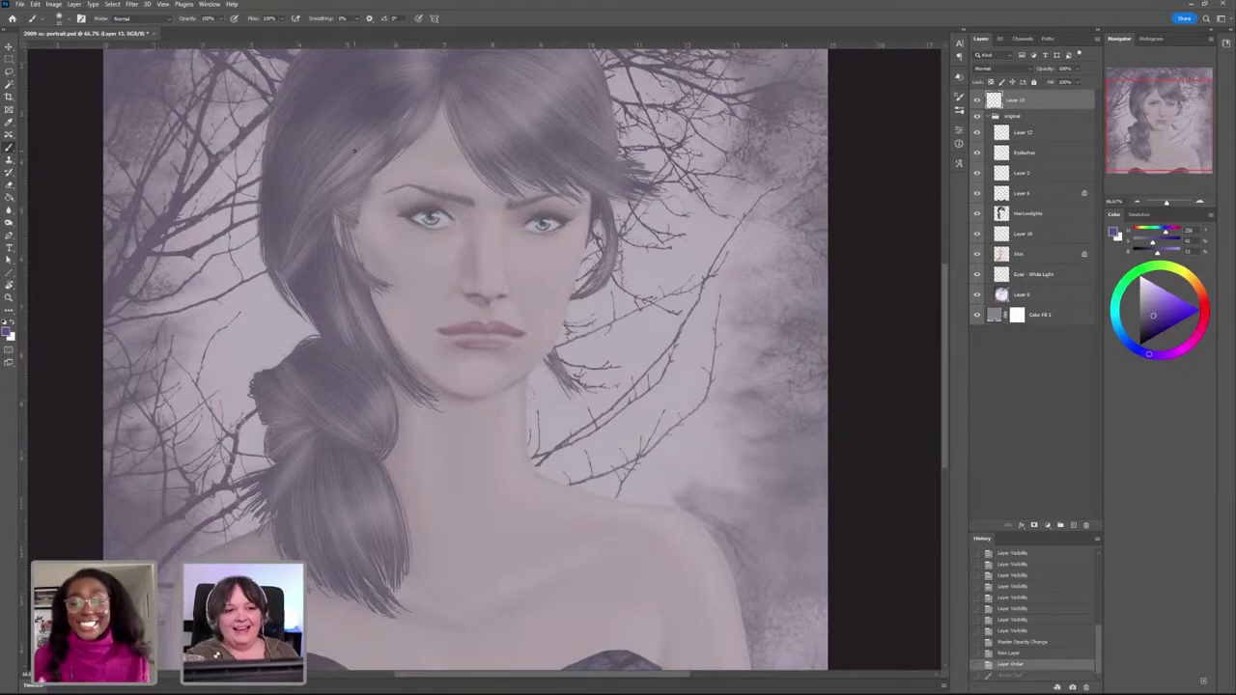
Step: Reduce the size of the hard round brush and choose a darker purple as its colour
{"action": "left_click", "coordinate": [66, 19]}
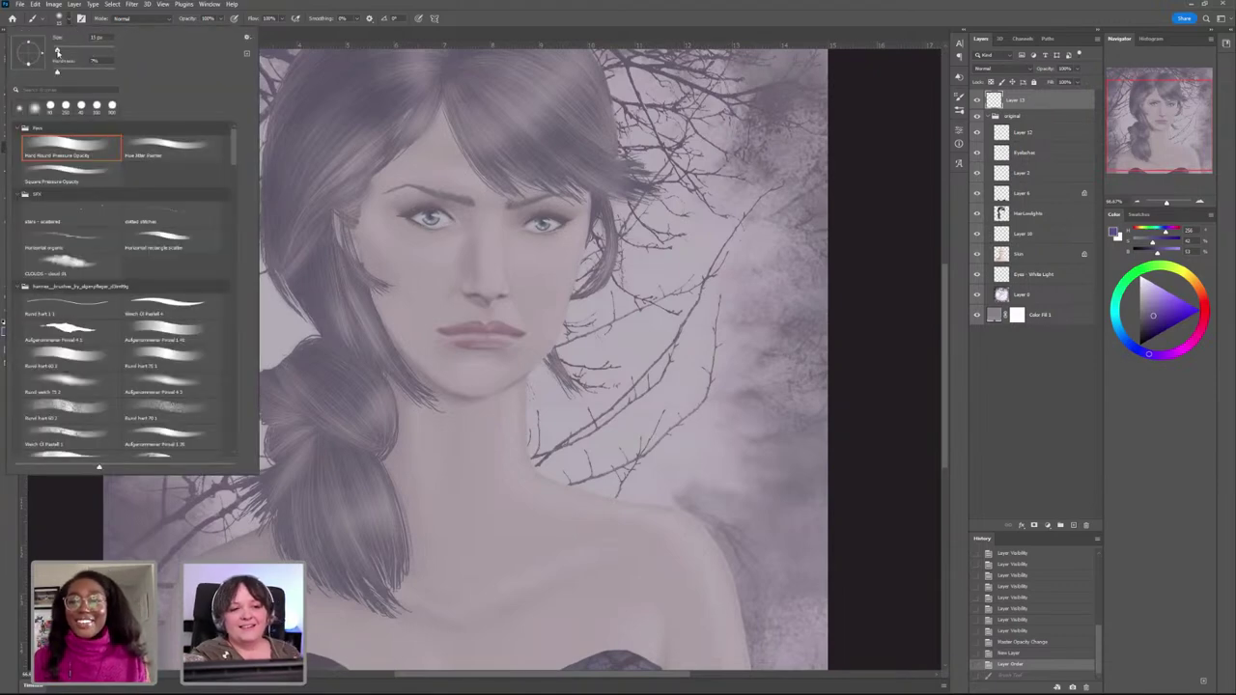
{"action": "left_click_drag", "start_coordinate": [58, 50], "coordinate": [56, 51]}
{"action": "left_click", "coordinate": [456, 278]}
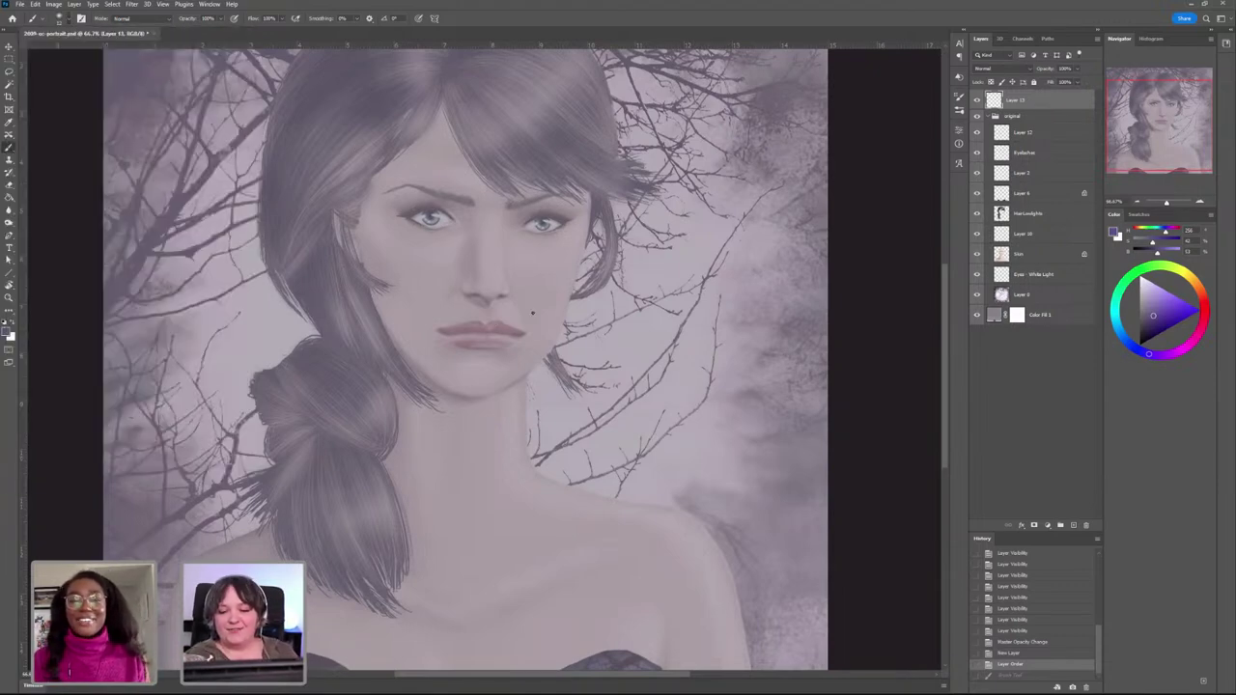
{"action": "left_click_drag", "start_coordinate": [498, 314], "coordinate": [632, 420]}
{"action": "key", "text": "ctrl+z"}
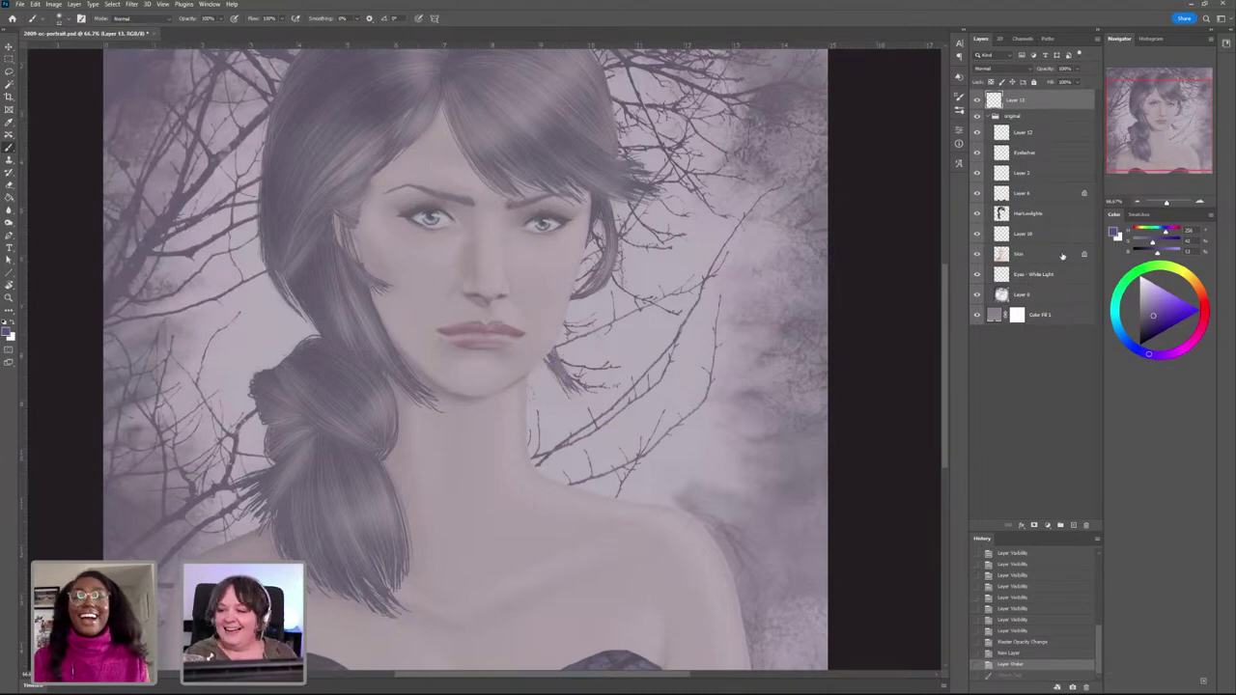
{"action": "left_click", "coordinate": [1153, 323]}
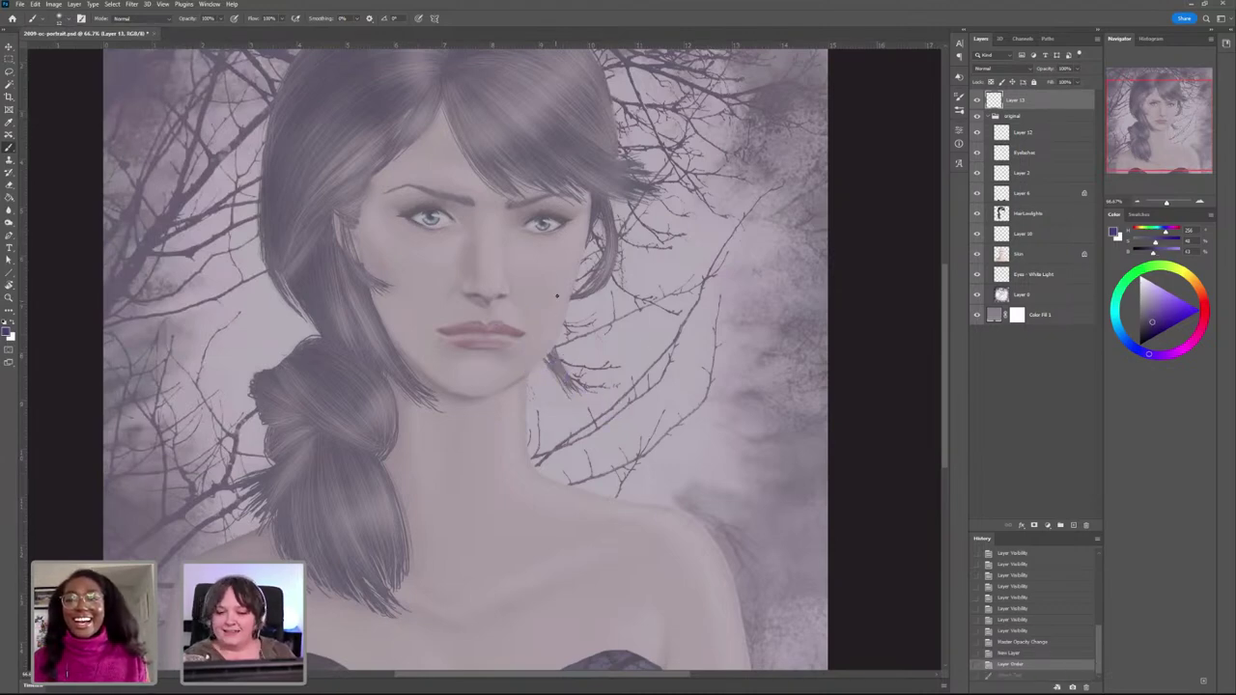
Step: Try to trace both side contours of the face with dark purple strokes on the new layer
{"action": "left_click_drag", "start_coordinate": [597, 193], "coordinate": [510, 398]}
{"action": "key", "text": "ctrl+z"}
{"action": "mouse_move", "coordinate": [593, 192]}
{"action": "left_mouse_down"}
{"action": "mouse_move", "coordinate": [572, 295]}
{"action": "mouse_move", "coordinate": [532, 373]}
{"action": "left_mouse_up"}
{"action": "key", "text": "ctrl+z"}
{"action": "mouse_move", "coordinate": [356, 226]}
{"action": "left_mouse_down"}
{"action": "mouse_move", "coordinate": [384, 336]}
{"action": "mouse_move", "coordinate": [429, 385]}
{"action": "left_mouse_up"}
{"action": "right_click", "coordinate": [431, 385]}
{"action": "key", "text": "Escape"}
{"action": "key", "text": "ctrl+z"}
{"action": "left_click_drag", "start_coordinate": [593, 196], "coordinate": [584, 267]}
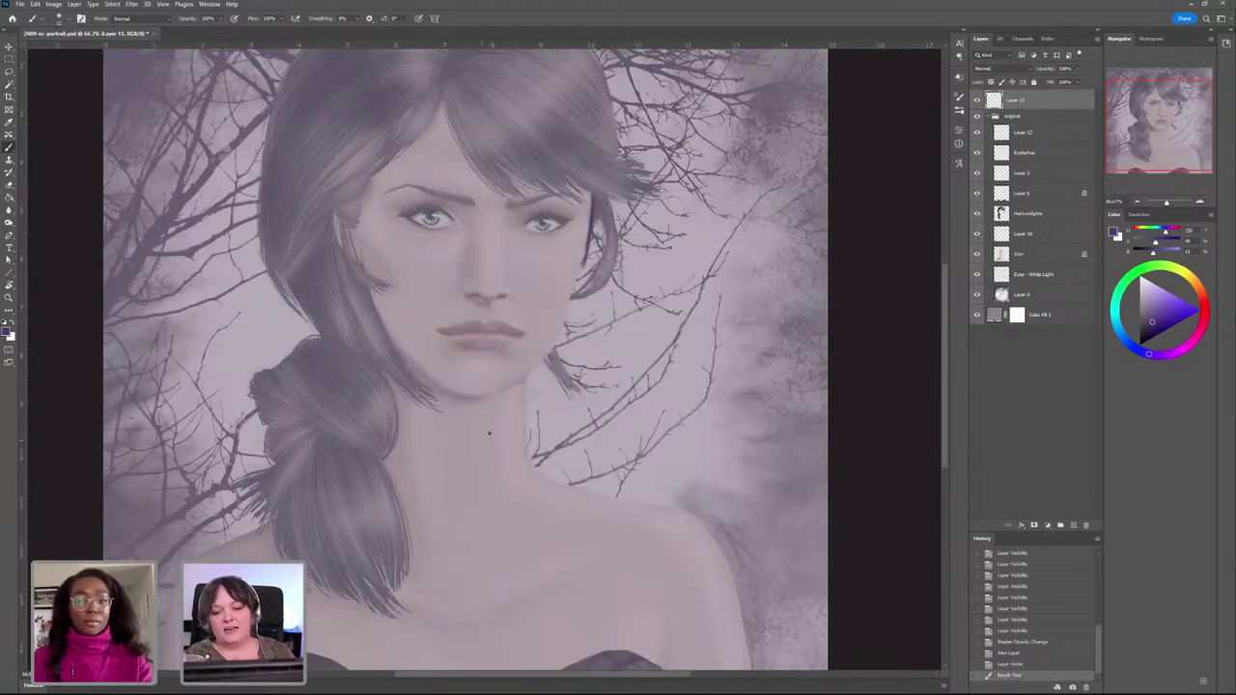
{"action": "key", "text": "ctrl+z"}
Step: Lower the original group's opacity to 30% and reselect the new layer above it
{"action": "mouse_move", "coordinate": [582, 327]}
{"action": "left_mouse_down"}
{"action": "mouse_move", "coordinate": [628, 381]}
{"action": "mouse_move", "coordinate": [620, 396]}
{"action": "left_mouse_up"}
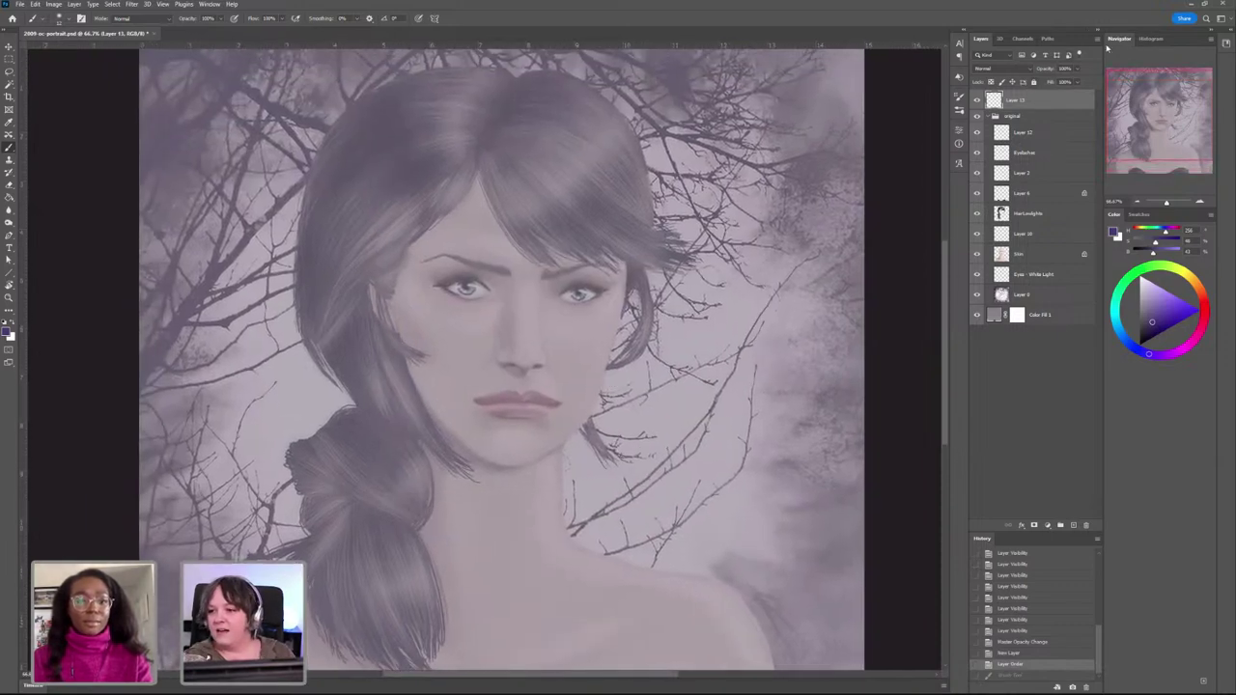
{"action": "left_click", "coordinate": [1033, 114]}
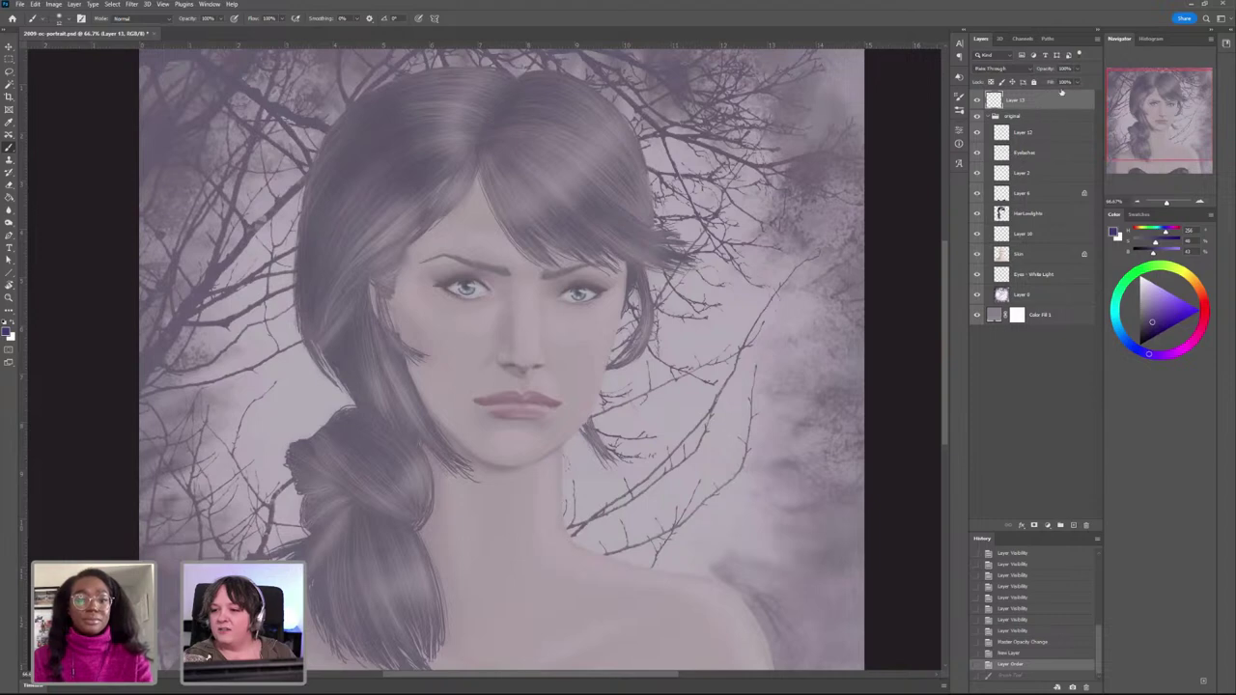
{"action": "left_click", "coordinate": [1077, 69]}
{"action": "left_click_drag", "start_coordinate": [1067, 82], "coordinate": [1063, 83]}
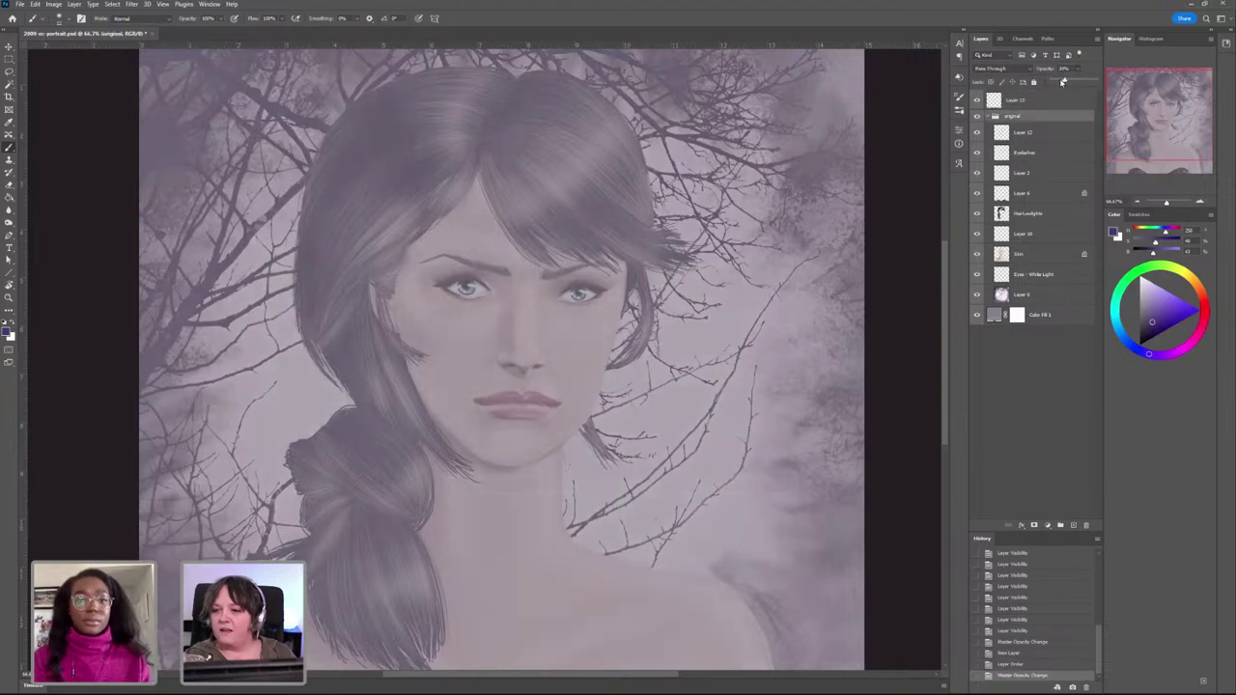
{"action": "left_click", "coordinate": [1033, 100]}
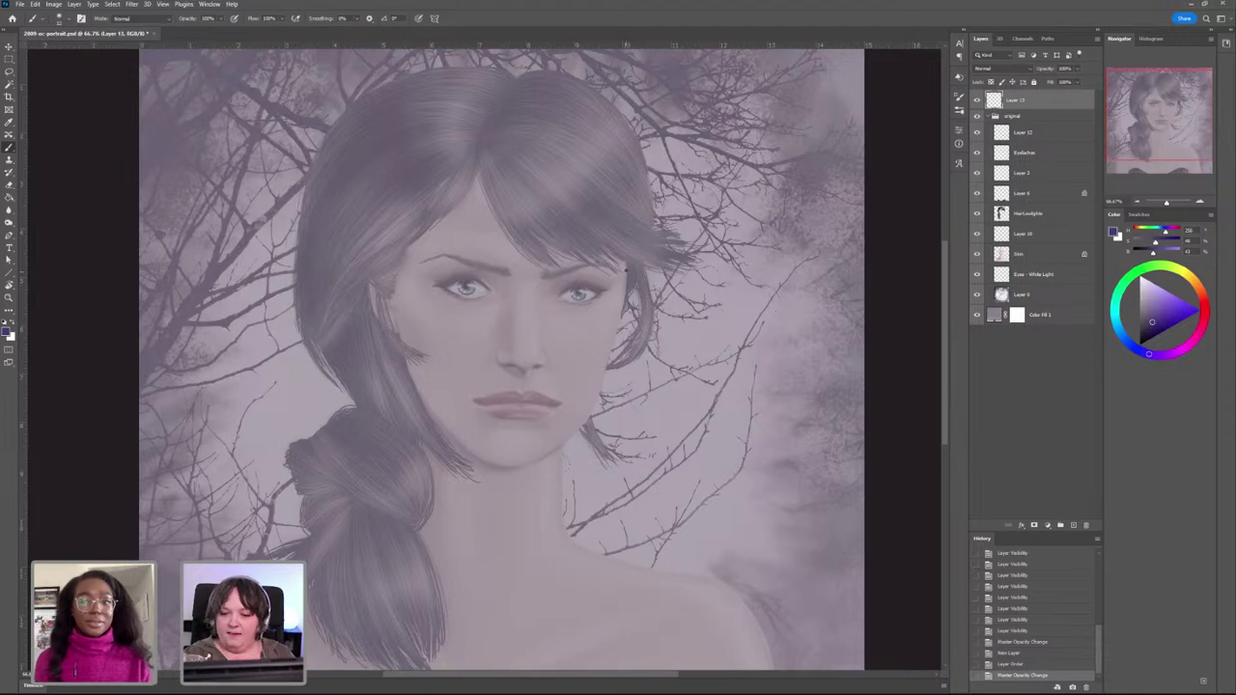
Step: Try to outline the edge of the face next to the loose hair strand by the eye
{"action": "mouse_move", "coordinate": [626, 271]}
{"action": "left_mouse_down"}
{"action": "mouse_move", "coordinate": [618, 320]}
{"action": "mouse_move", "coordinate": [628, 270]}
{"action": "mouse_move", "coordinate": [619, 333]}
{"action": "left_mouse_up"}
{"action": "key", "text": "ctrl+z"}
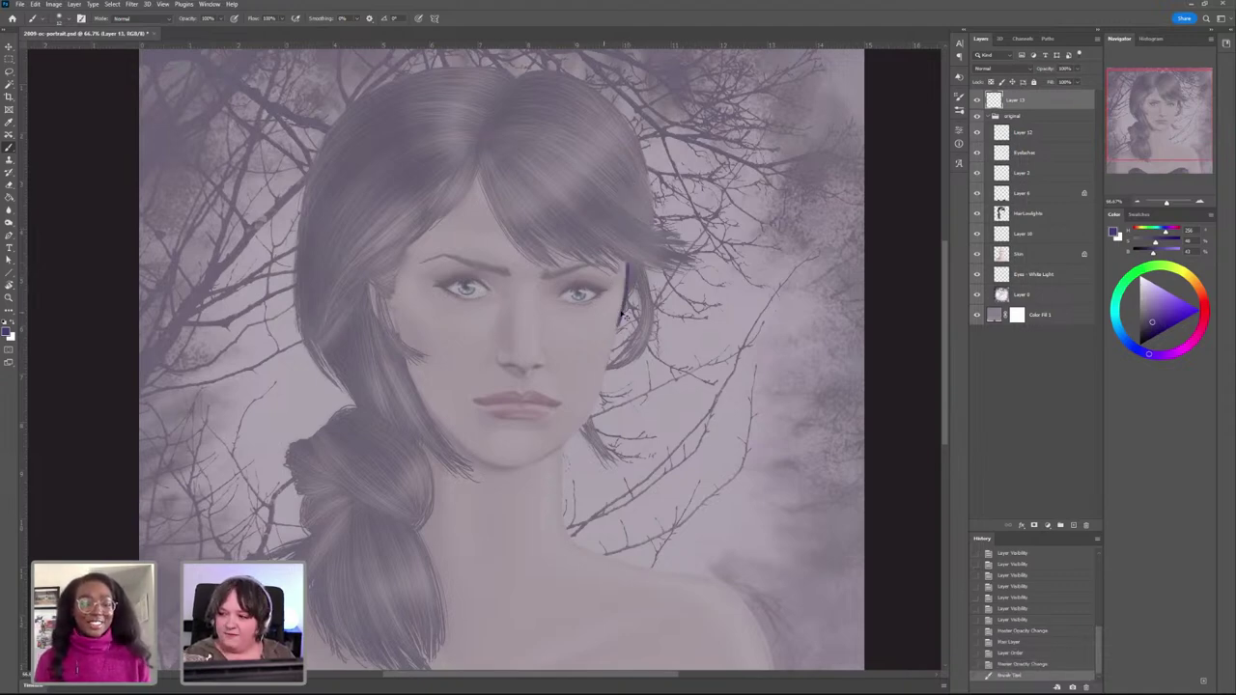
{"action": "key", "text": "ctrl+z"}
{"action": "left_click_drag", "start_coordinate": [628, 288], "coordinate": [610, 353]}
{"action": "key", "text": "ctrl+z"}
{"action": "key", "text": "ctrl+z"}
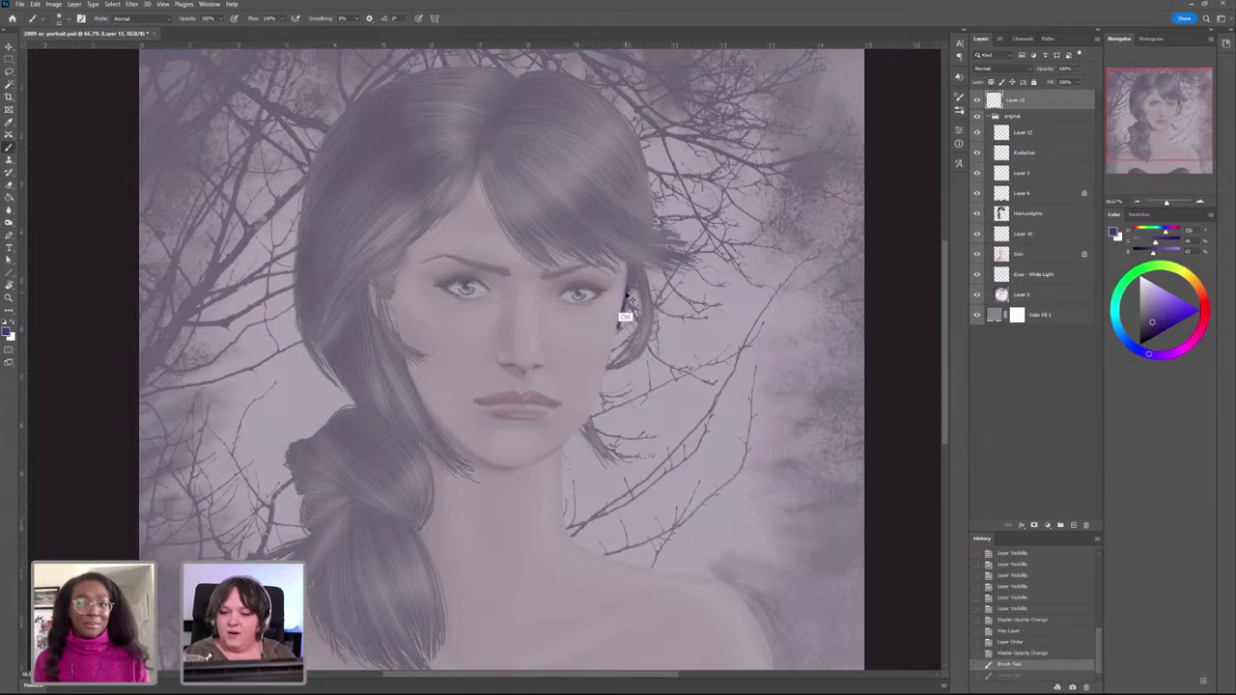
{"action": "key", "text": "ctrl+shift+z"}
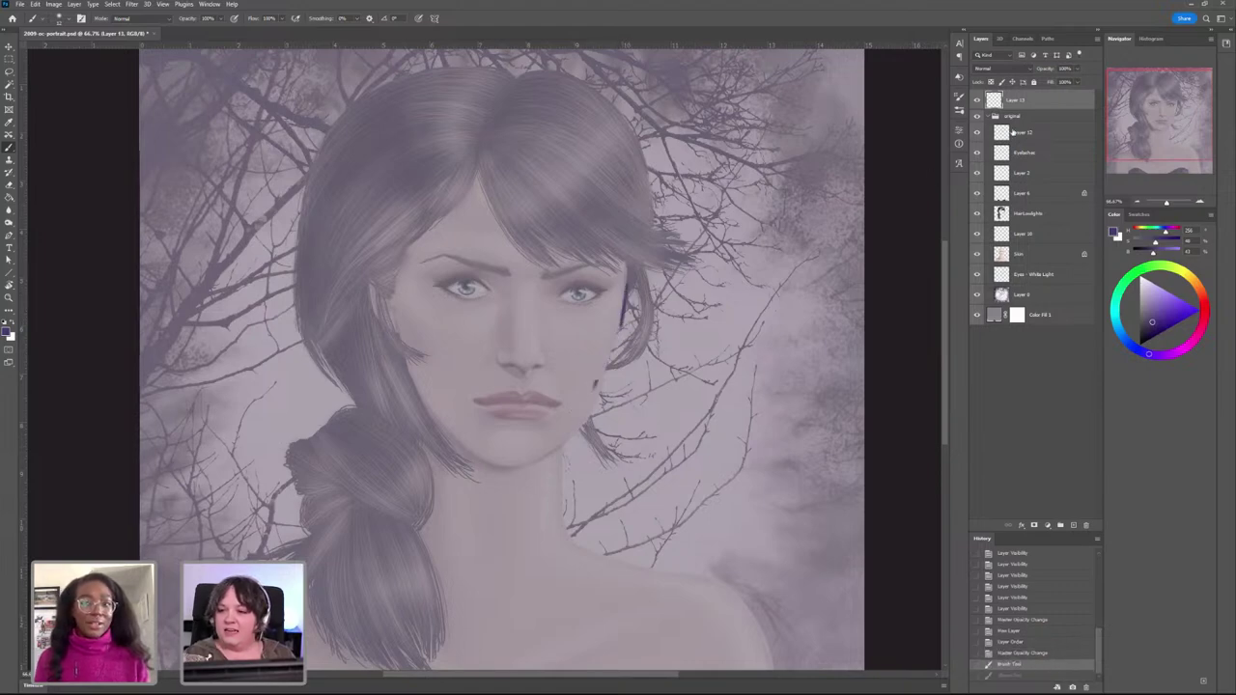
{"action": "key", "text": "ctrl+z"}
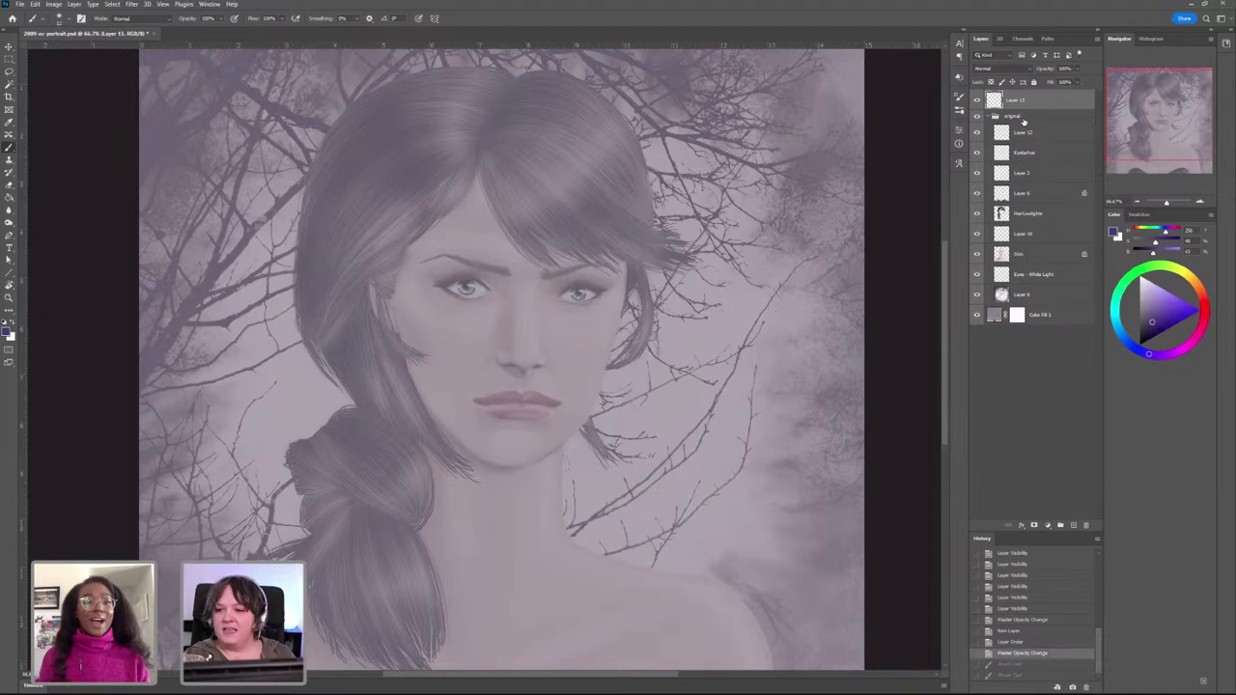
Step: Fade the original group to 13% opacity and make the empty layer above it active for drawing
{"action": "left_click", "coordinate": [1022, 117]}
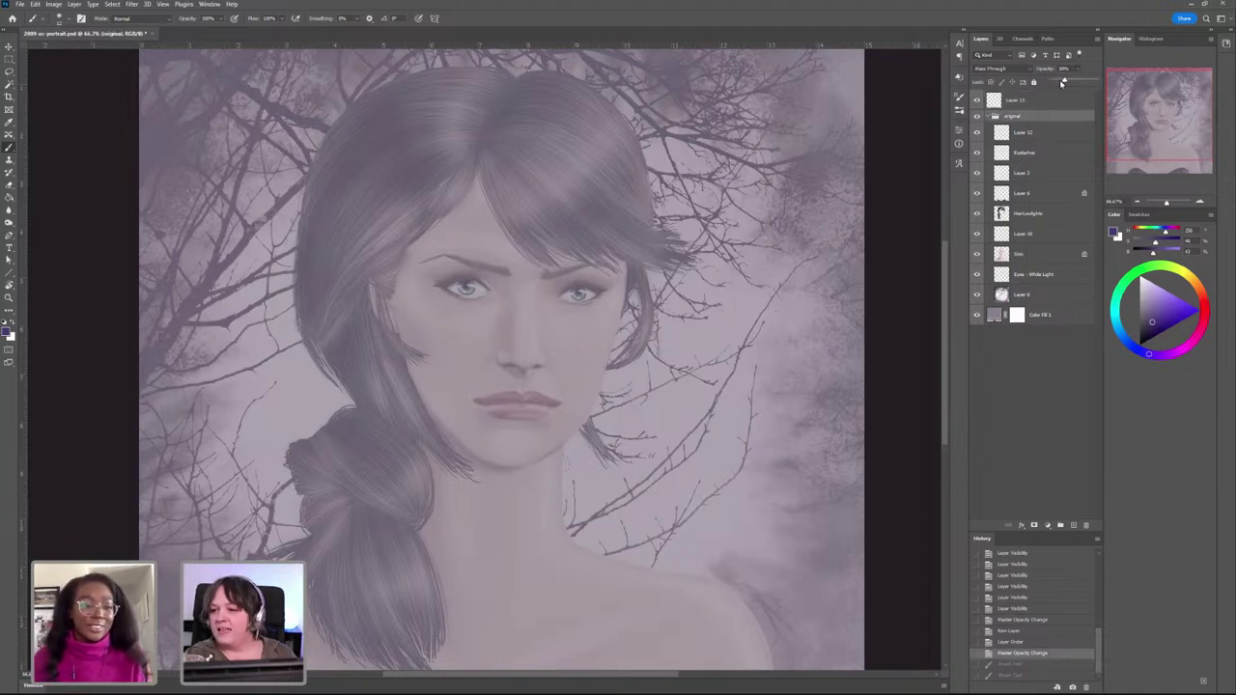
{"action": "left_click_drag", "start_coordinate": [1064, 81], "coordinate": [1039, 99]}
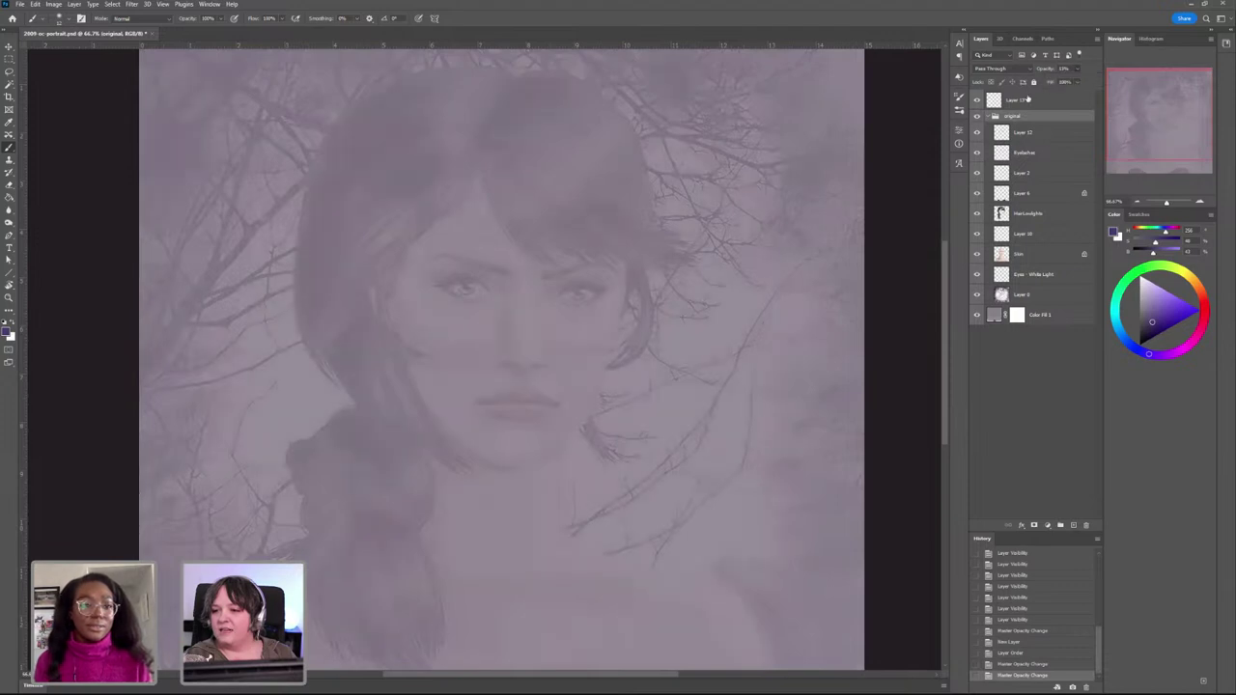
{"action": "left_click", "coordinate": [1014, 99]}
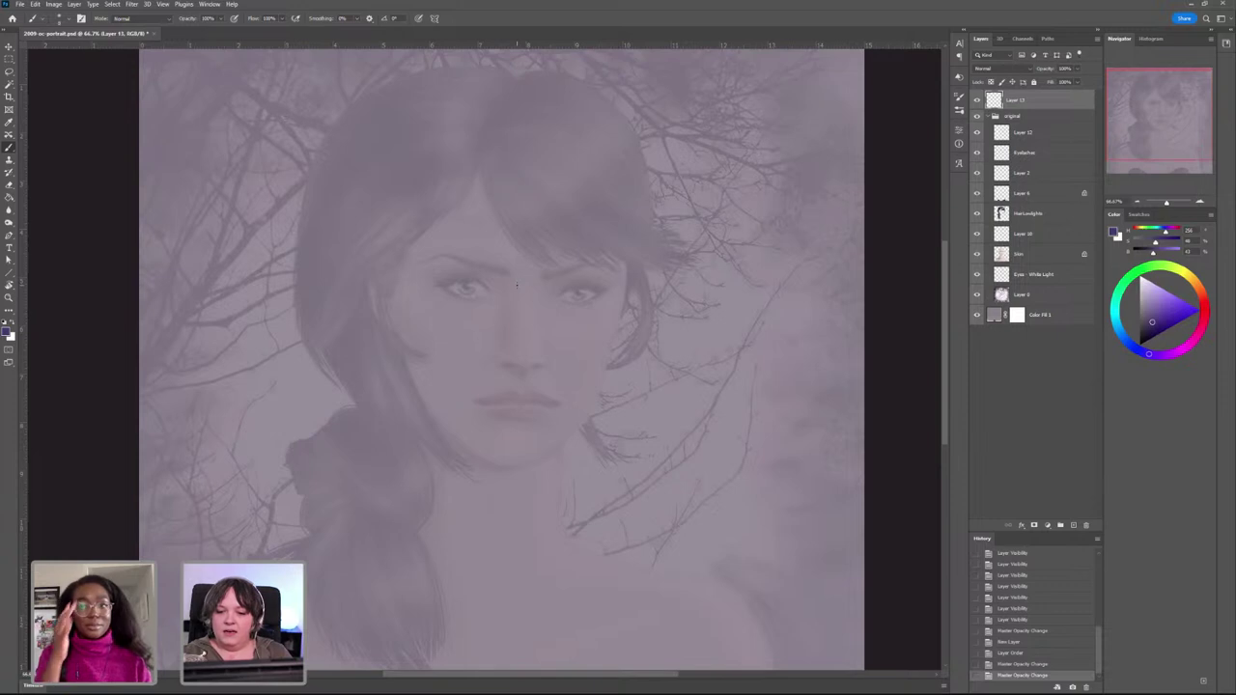
Step: Lower the empty drawing layer's opacity to 80%
{"action": "mouse_move", "coordinate": [635, 248]}
{"action": "left_mouse_down"}
{"action": "mouse_move", "coordinate": [567, 446]}
{"action": "mouse_move", "coordinate": [538, 491]}
{"action": "left_mouse_up"}
{"action": "key", "text": "ctrl+z"}
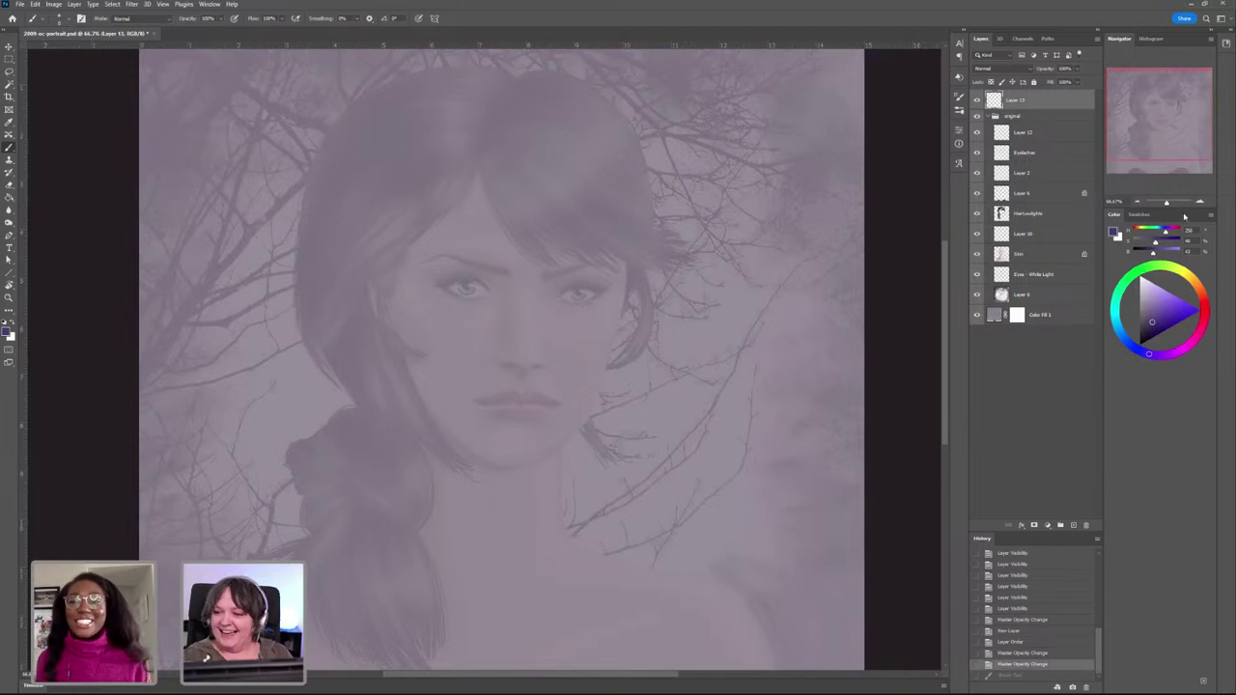
{"action": "left_click", "coordinate": [1078, 69]}
{"action": "left_click_drag", "start_coordinate": [1078, 80], "coordinate": [1069, 81]}
Step: Trace both side contours of the face on the new layer, from the temples down toward the jaw
{"action": "mouse_move", "coordinate": [625, 253]}
{"action": "left_mouse_down"}
{"action": "mouse_move", "coordinate": [623, 314]}
{"action": "mouse_move", "coordinate": [598, 392]}
{"action": "left_mouse_up"}
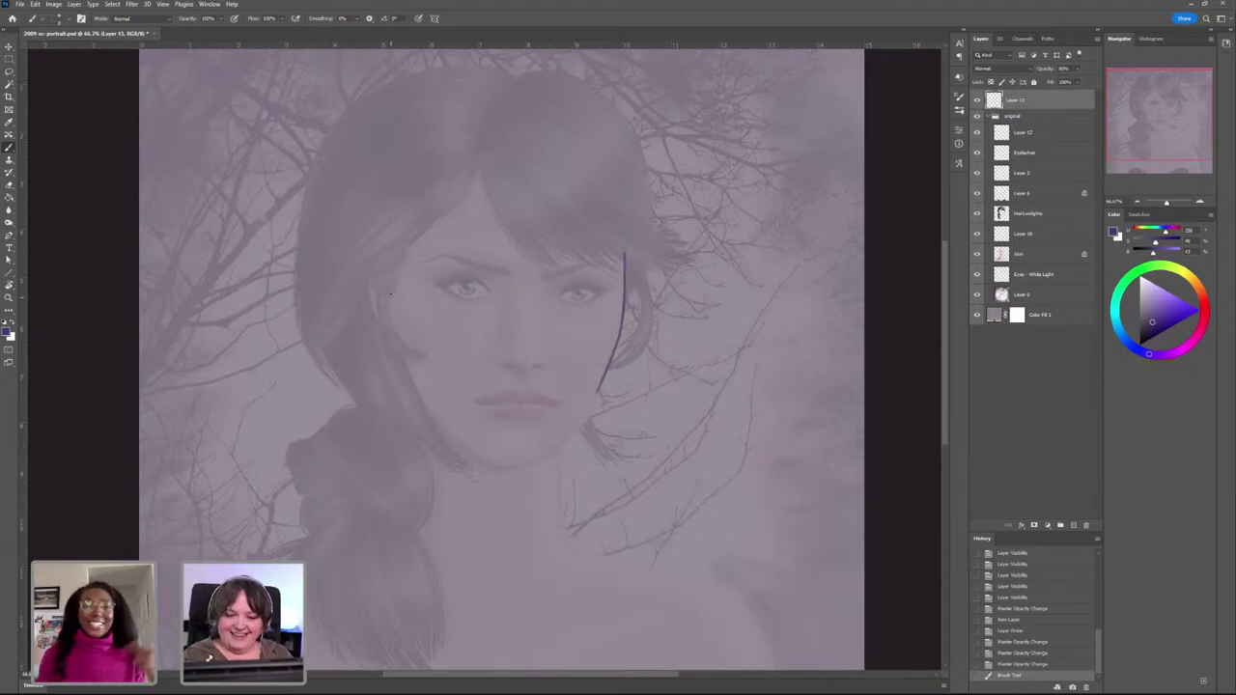
{"action": "left_click_drag", "start_coordinate": [392, 282], "coordinate": [396, 359]}
{"action": "key", "text": "ctrl+z"}
{"action": "left_click_drag", "start_coordinate": [393, 282], "coordinate": [396, 365]}
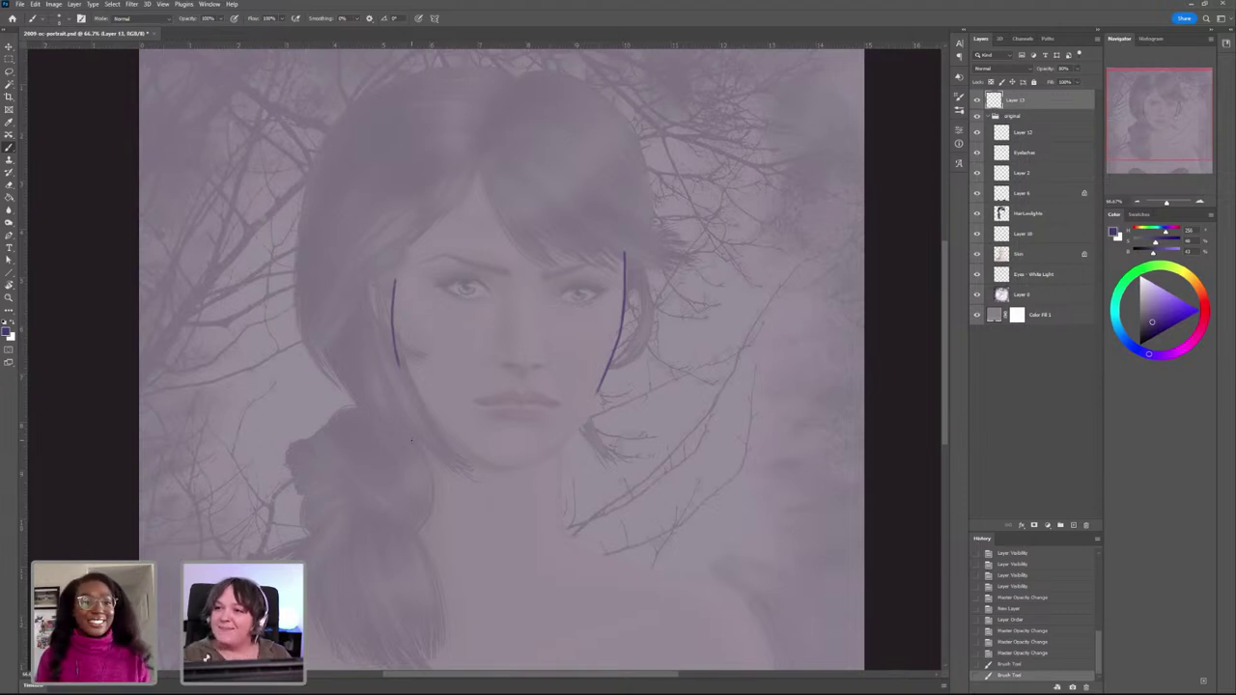
{"action": "key", "text": "ctrl+z"}
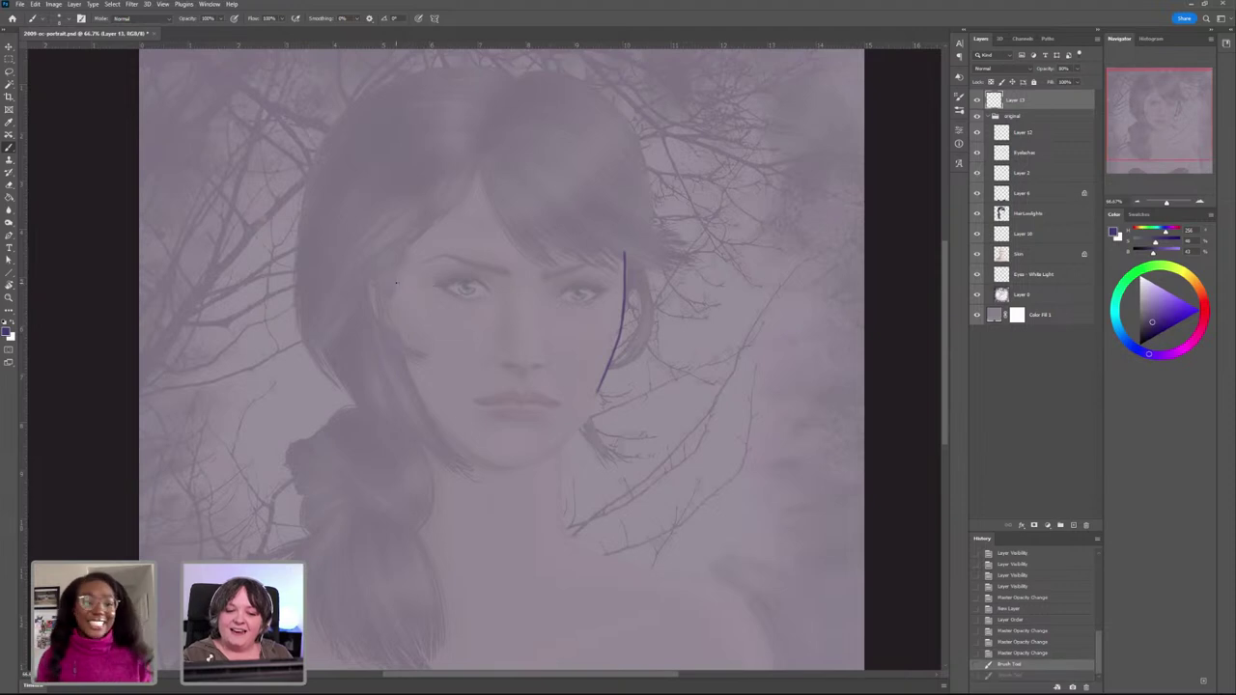
{"action": "left_click_drag", "start_coordinate": [390, 277], "coordinate": [403, 369]}
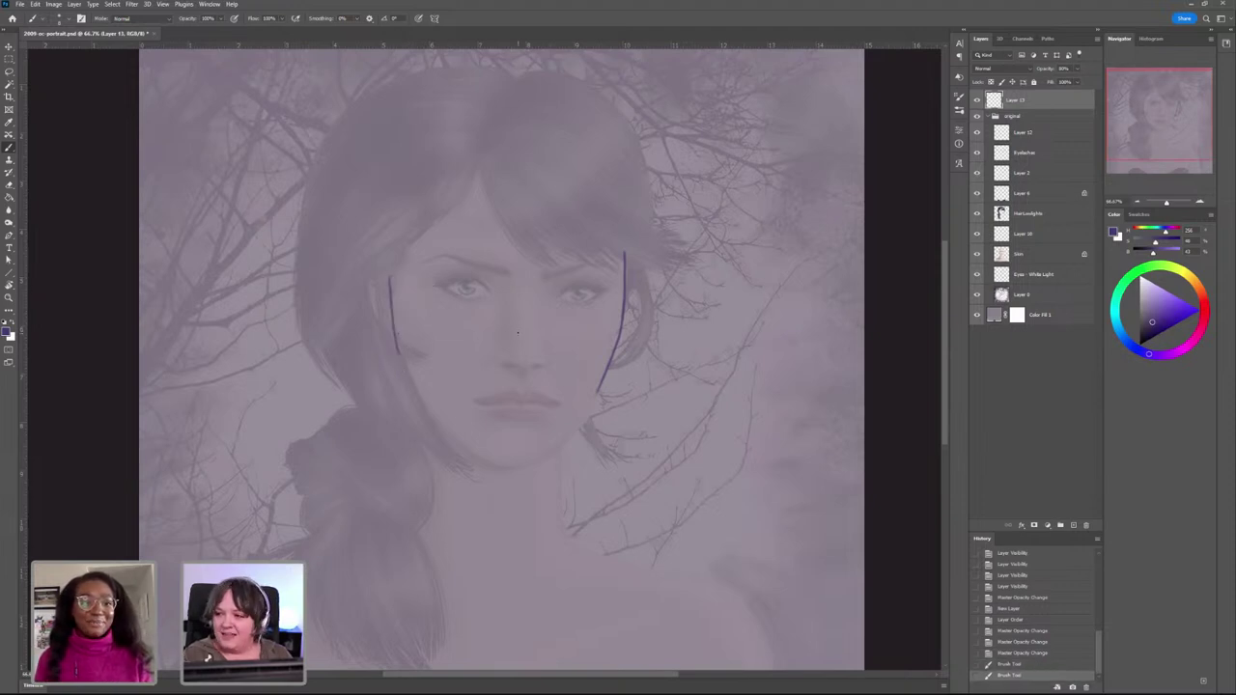
Step: Sketch the nostrils and underside of the nose, and reload the Hard Round Pressure Opacity brush preset
{"action": "mouse_move", "coordinate": [500, 365]}
{"action": "left_mouse_down"}
{"action": "mouse_move", "coordinate": [544, 366]}
{"action": "mouse_move", "coordinate": [501, 369]}
{"action": "left_mouse_up"}
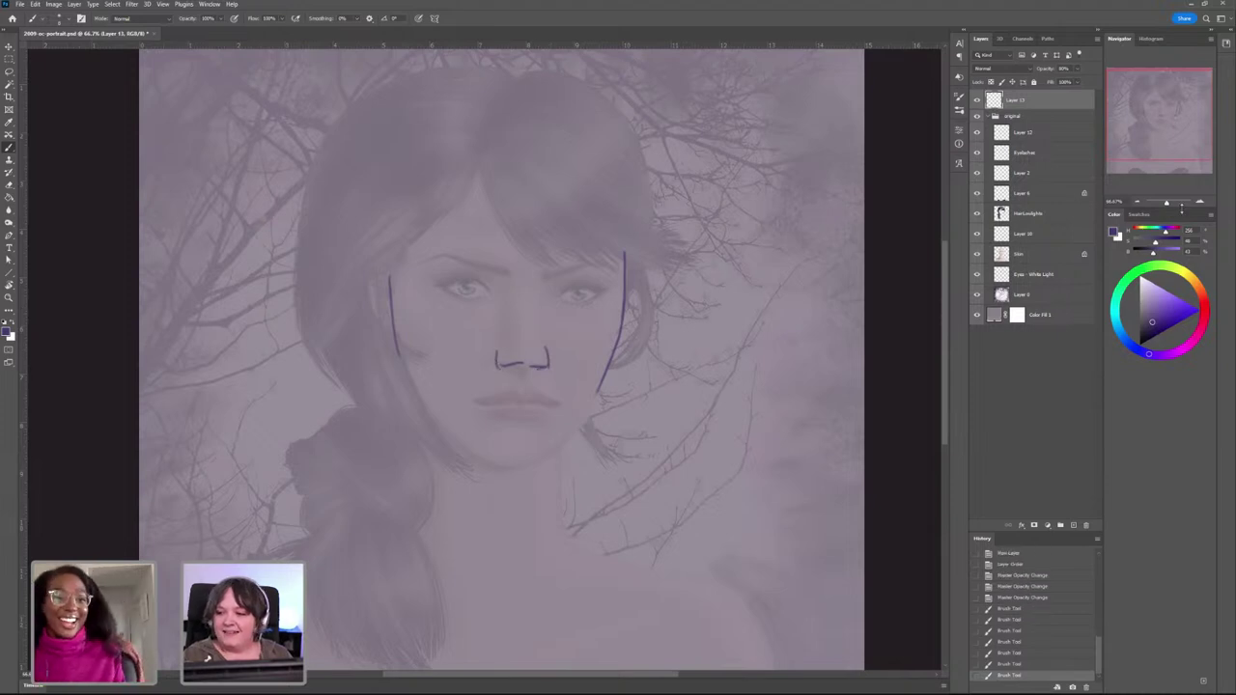
{"action": "left_click", "coordinate": [60, 19]}
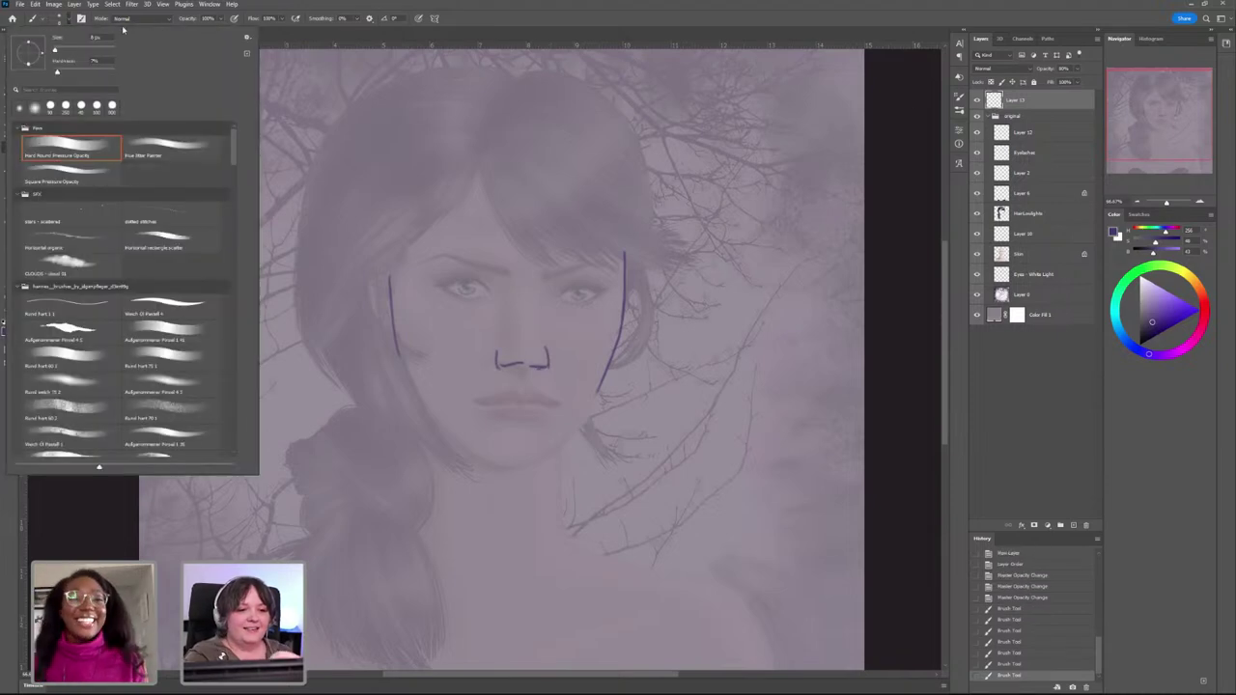
{"action": "left_click", "coordinate": [87, 150]}
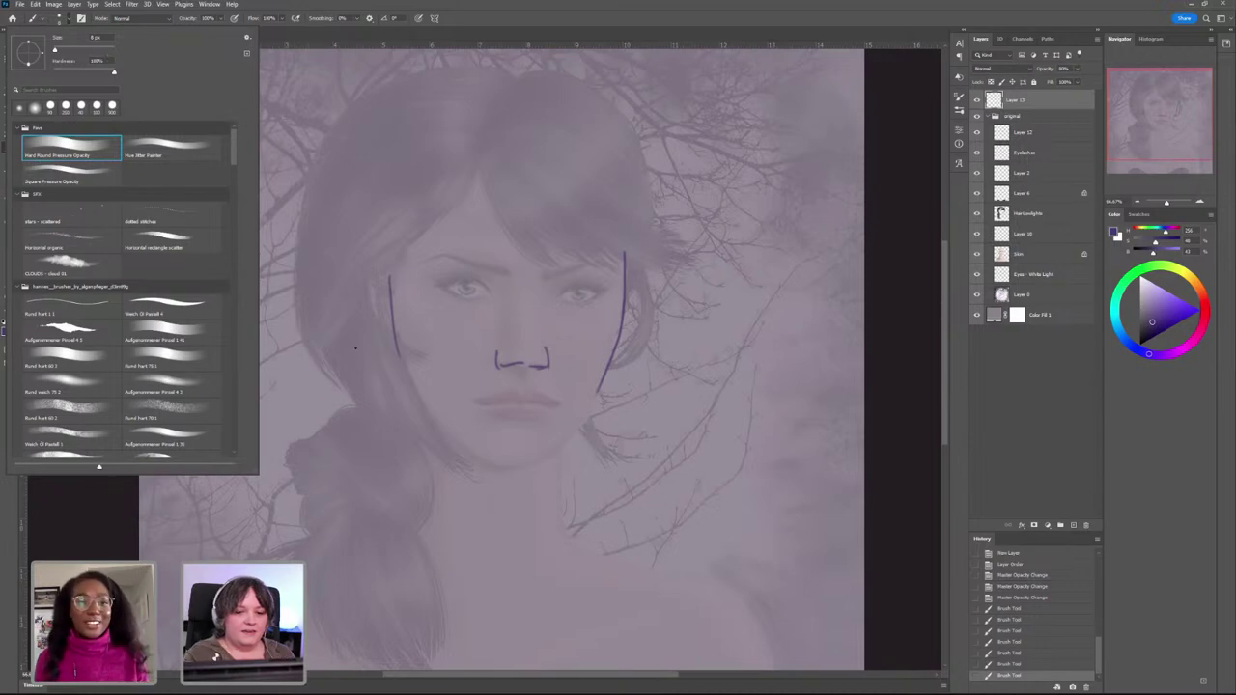
Step: Redraw the image-left nostril and add two vertical lines for the bridge of the nose
{"action": "left_click", "coordinate": [361, 366]}
{"action": "key", "text": "ctrl+z"}
{"action": "key", "text": "ctrl+z"}
{"action": "left_click_drag", "start_coordinate": [572, 324], "coordinate": [540, 443]}
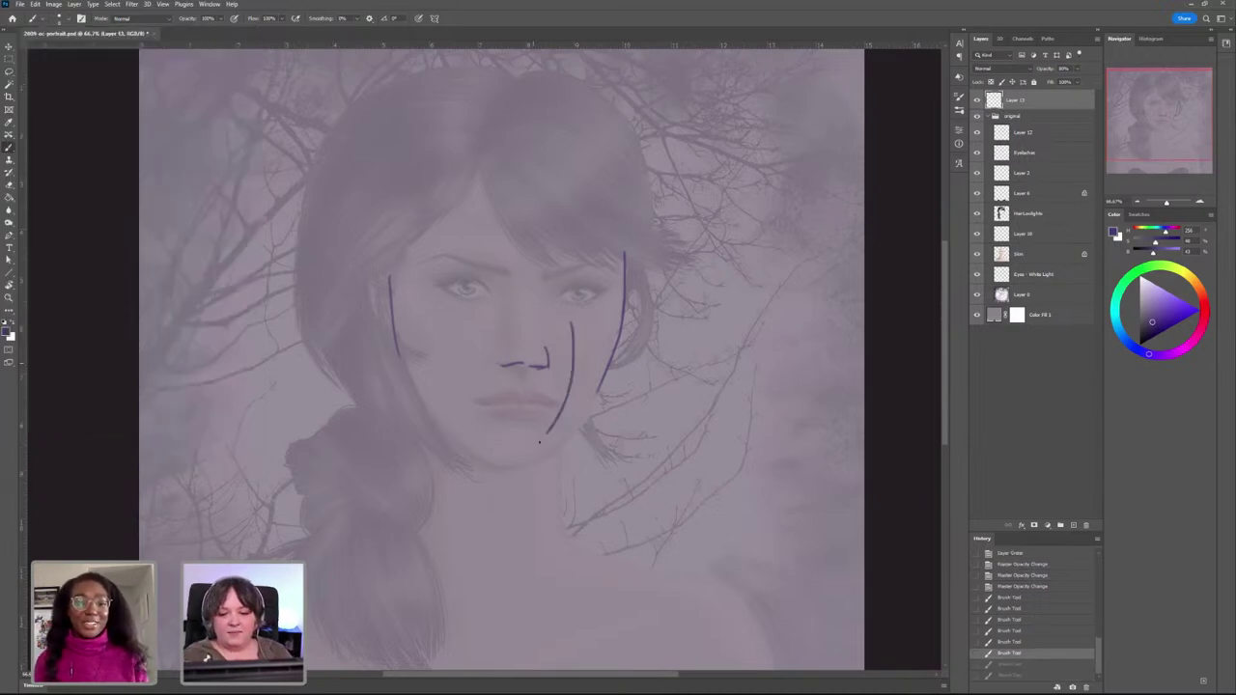
{"action": "key", "text": "ctrl+z"}
{"action": "mouse_move", "coordinate": [499, 343]}
{"action": "left_mouse_down"}
{"action": "mouse_move", "coordinate": [498, 368]}
{"action": "mouse_move", "coordinate": [523, 364]}
{"action": "left_mouse_up"}
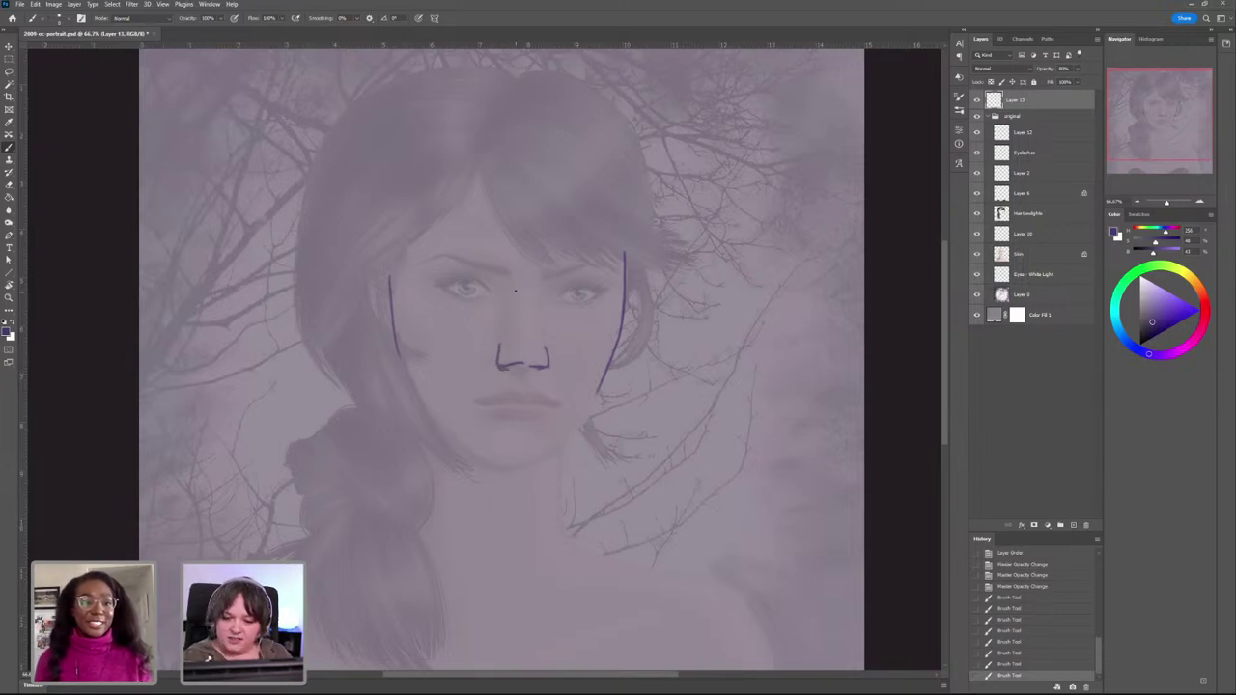
{"action": "left_click_drag", "start_coordinate": [515, 282], "coordinate": [515, 343]}
{"action": "mouse_move", "coordinate": [537, 282]}
{"action": "left_mouse_down"}
{"action": "mouse_move", "coordinate": [521, 373]}
{"action": "mouse_move", "coordinate": [541, 375]}
{"action": "left_mouse_up"}
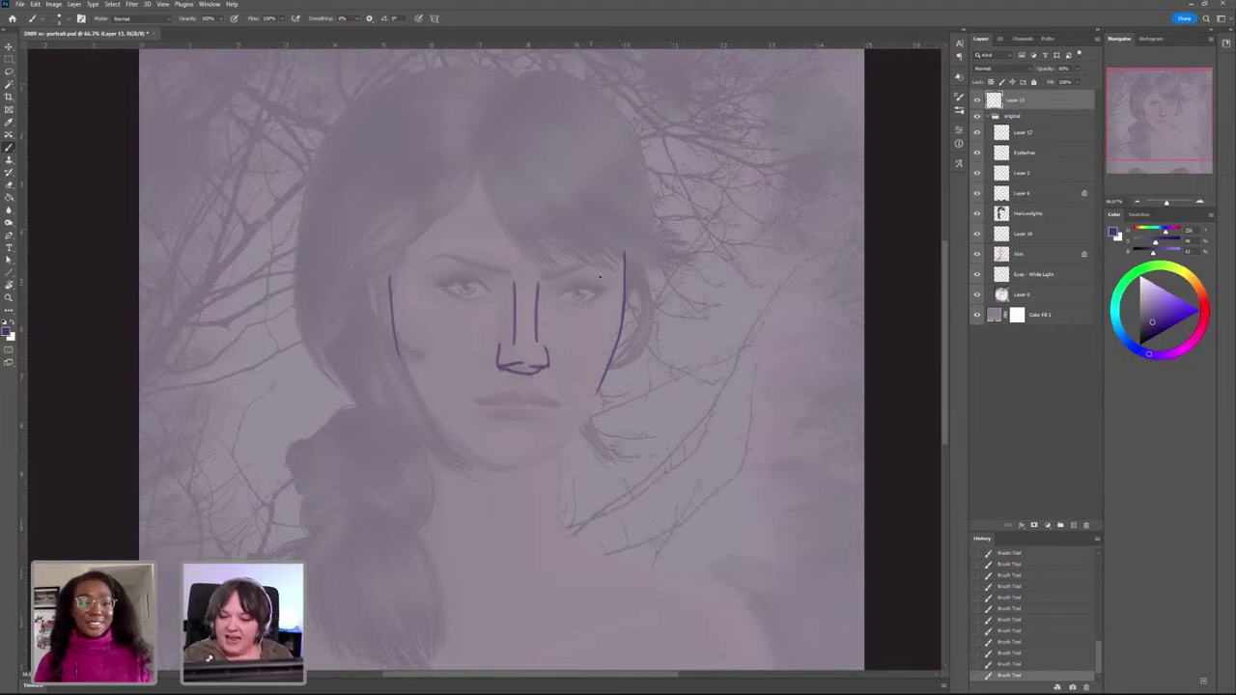
Step: Outline both eyes with almond-shaped contours following the faded portrait
{"action": "key", "text": "ctrl+z"}
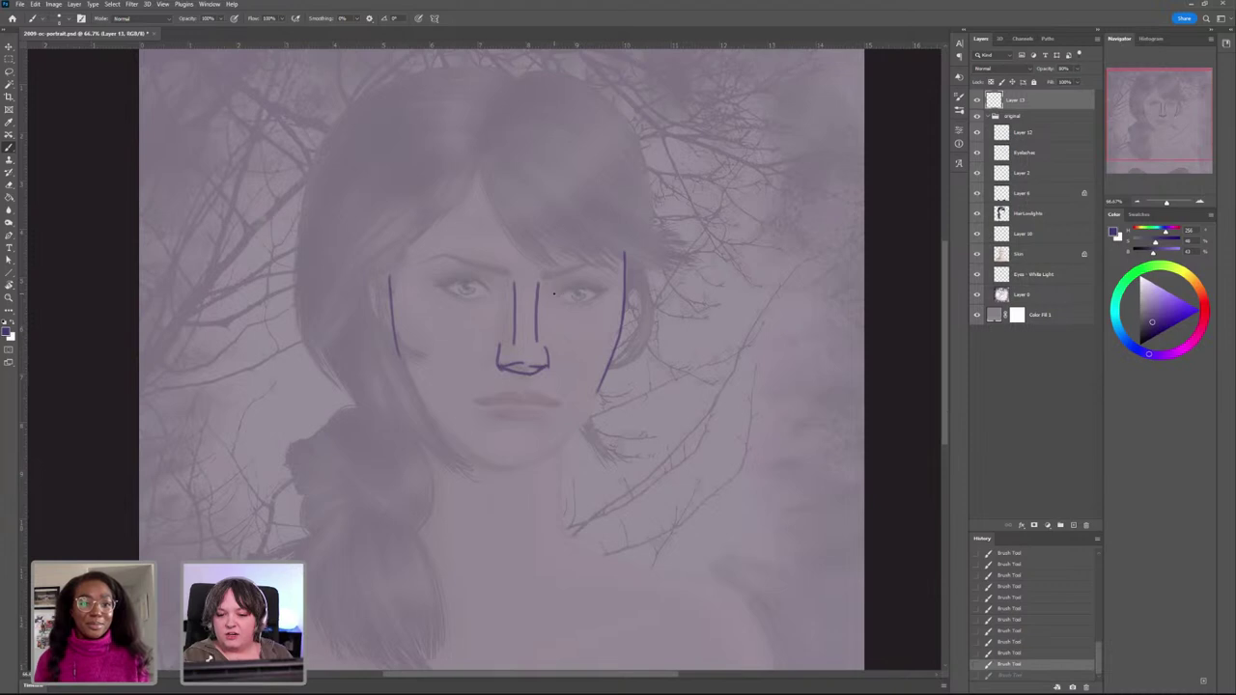
{"action": "mouse_move", "coordinate": [554, 293]}
{"action": "left_mouse_down"}
{"action": "mouse_move", "coordinate": [592, 288]}
{"action": "mouse_move", "coordinate": [565, 283]}
{"action": "mouse_move", "coordinate": [581, 303]}
{"action": "mouse_move", "coordinate": [598, 295]}
{"action": "mouse_move", "coordinate": [568, 302]}
{"action": "left_mouse_up"}
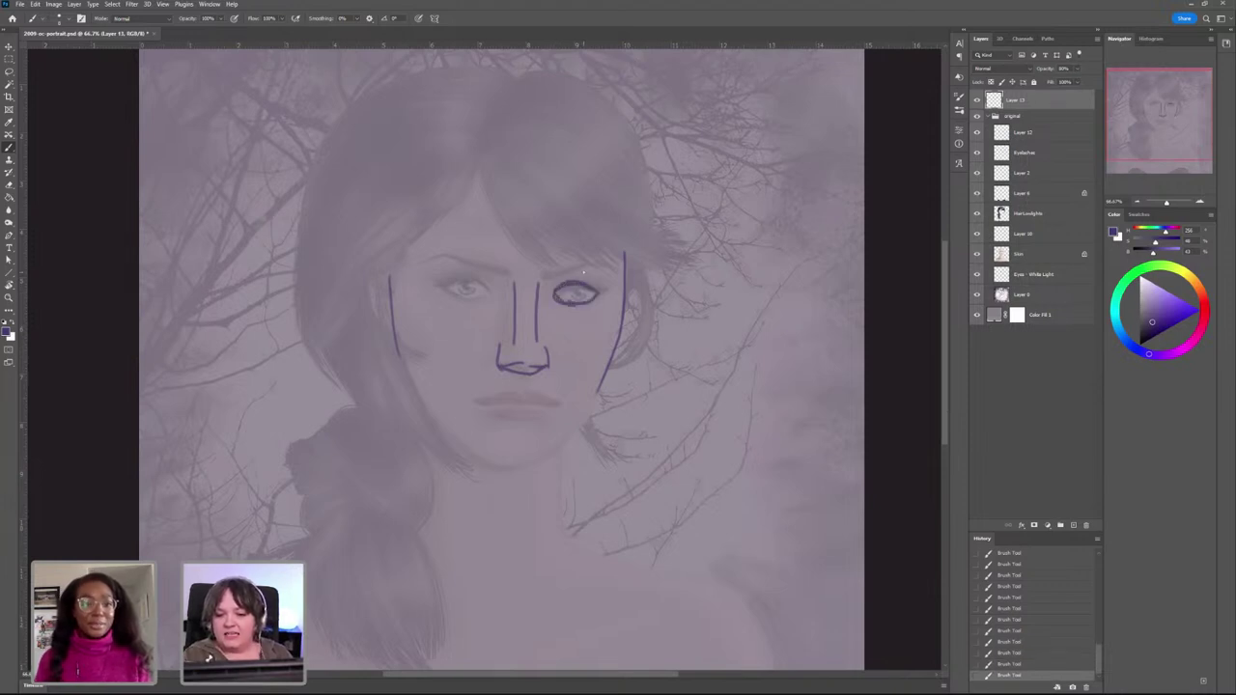
{"action": "mouse_move", "coordinate": [489, 295]}
{"action": "left_mouse_down"}
{"action": "mouse_move", "coordinate": [443, 286]}
{"action": "mouse_move", "coordinate": [490, 294]}
{"action": "mouse_move", "coordinate": [447, 288]}
{"action": "mouse_move", "coordinate": [478, 300]}
{"action": "mouse_move", "coordinate": [548, 280]}
{"action": "mouse_move", "coordinate": [455, 278]}
{"action": "left_mouse_up"}
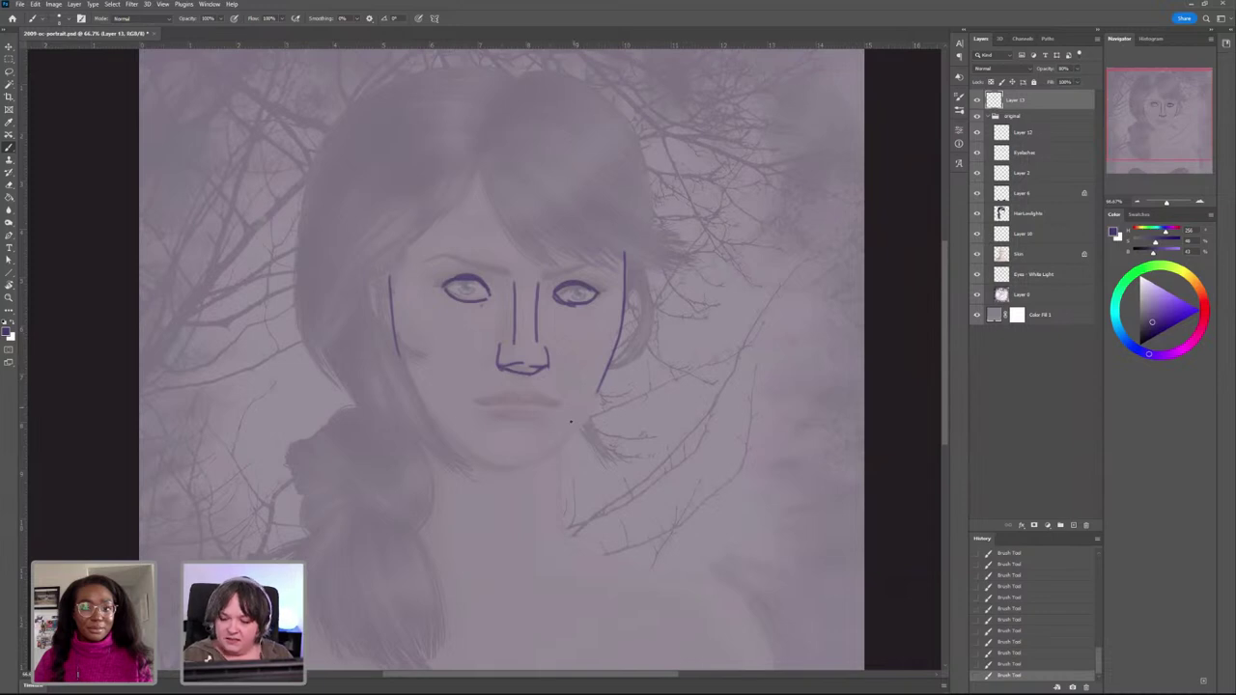
Step: Trace the jawline around the chin on both sides of the face and add short cheek contour strokes
{"action": "mouse_move", "coordinate": [483, 462]}
{"action": "left_mouse_down"}
{"action": "mouse_move", "coordinate": [524, 468]}
{"action": "mouse_move", "coordinate": [579, 435]}
{"action": "left_mouse_up"}
{"action": "key", "text": "ctrl+z"}
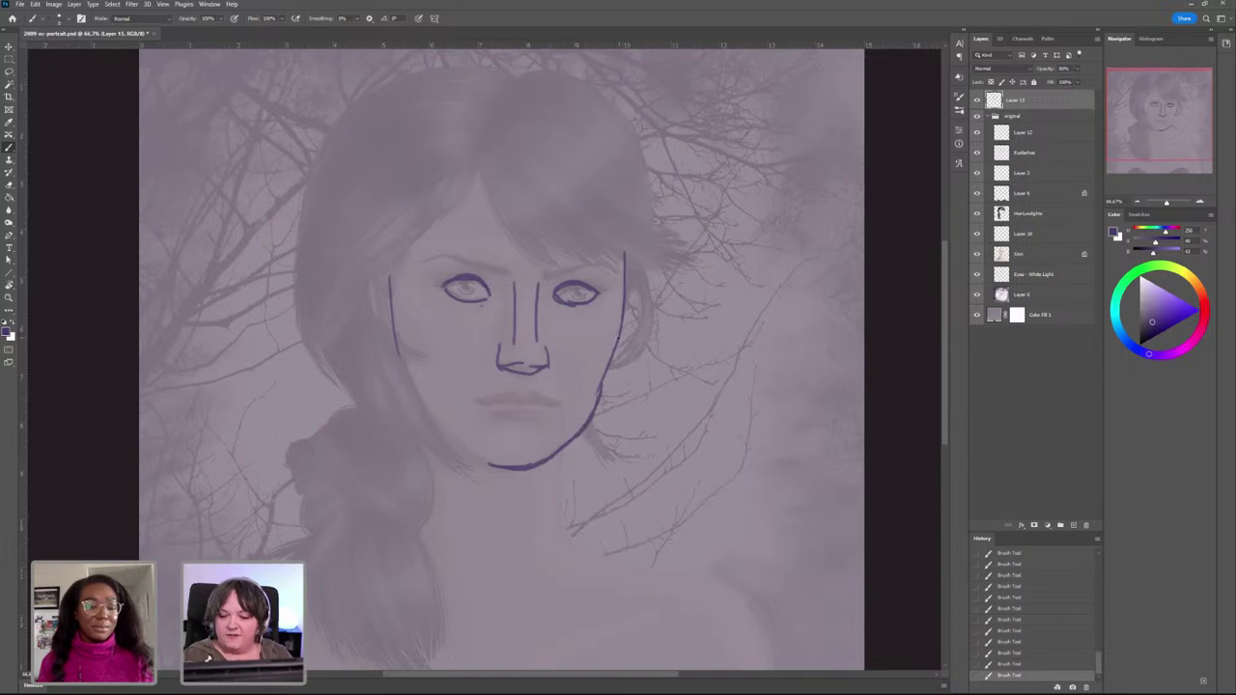
{"action": "left_click_drag", "start_coordinate": [618, 338], "coordinate": [593, 386]}
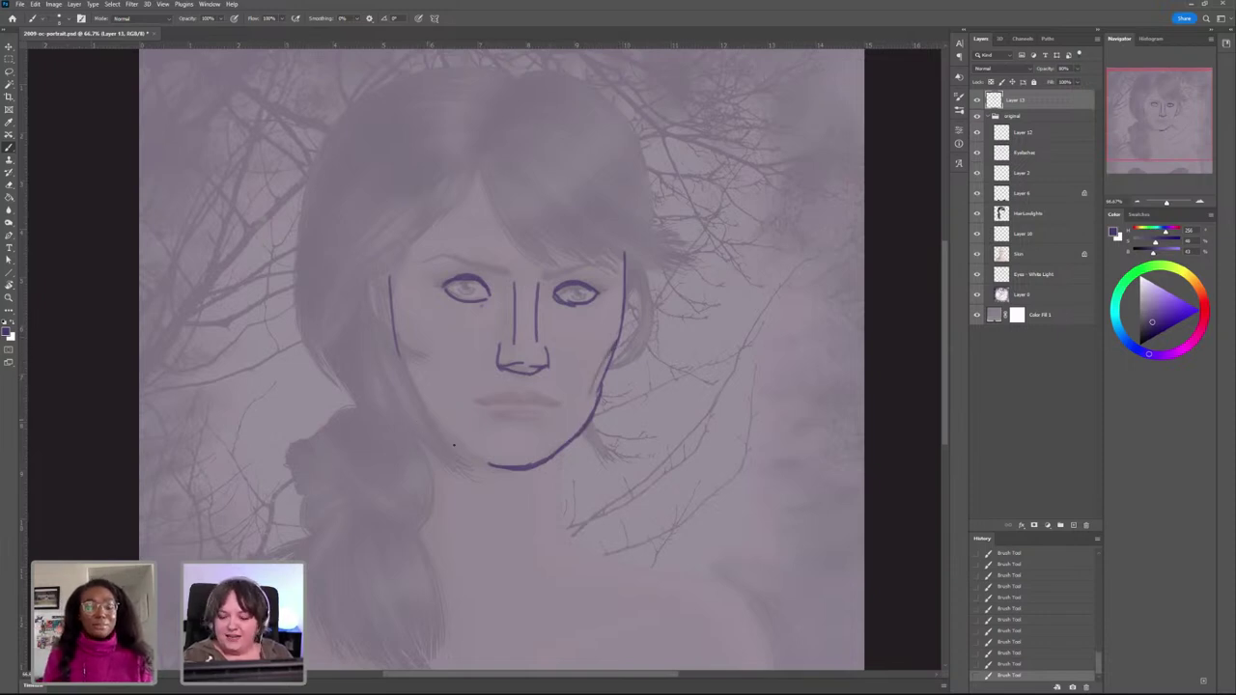
{"action": "mouse_move", "coordinate": [433, 425]}
{"action": "left_mouse_down"}
{"action": "mouse_move", "coordinate": [458, 452]}
{"action": "mouse_move", "coordinate": [413, 404]}
{"action": "left_mouse_up"}
{"action": "key", "text": "ctrl+z"}
{"action": "mouse_move", "coordinate": [397, 344]}
{"action": "left_mouse_down"}
{"action": "mouse_move", "coordinate": [407, 401]}
{"action": "mouse_move", "coordinate": [431, 427]}
{"action": "mouse_move", "coordinate": [415, 410]}
{"action": "mouse_move", "coordinate": [426, 367]}
{"action": "left_mouse_up"}
{"action": "left_click_drag", "start_coordinate": [429, 371], "coordinate": [440, 391]}
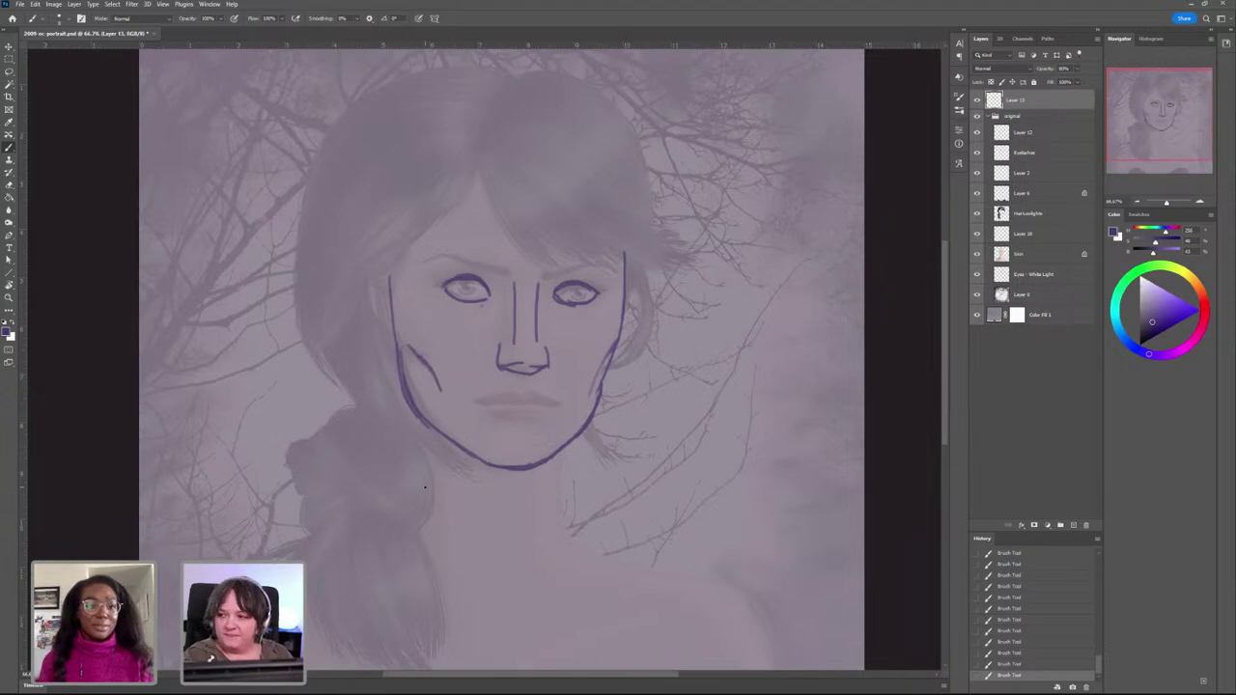
Step: Draw the irises inside both eyes and reinforce the sides of the nose up to the inner brow
{"action": "mouse_move", "coordinate": [484, 261]}
{"action": "left_mouse_down"}
{"action": "mouse_move", "coordinate": [410, 249]}
{"action": "mouse_move", "coordinate": [470, 295]}
{"action": "left_mouse_up"}
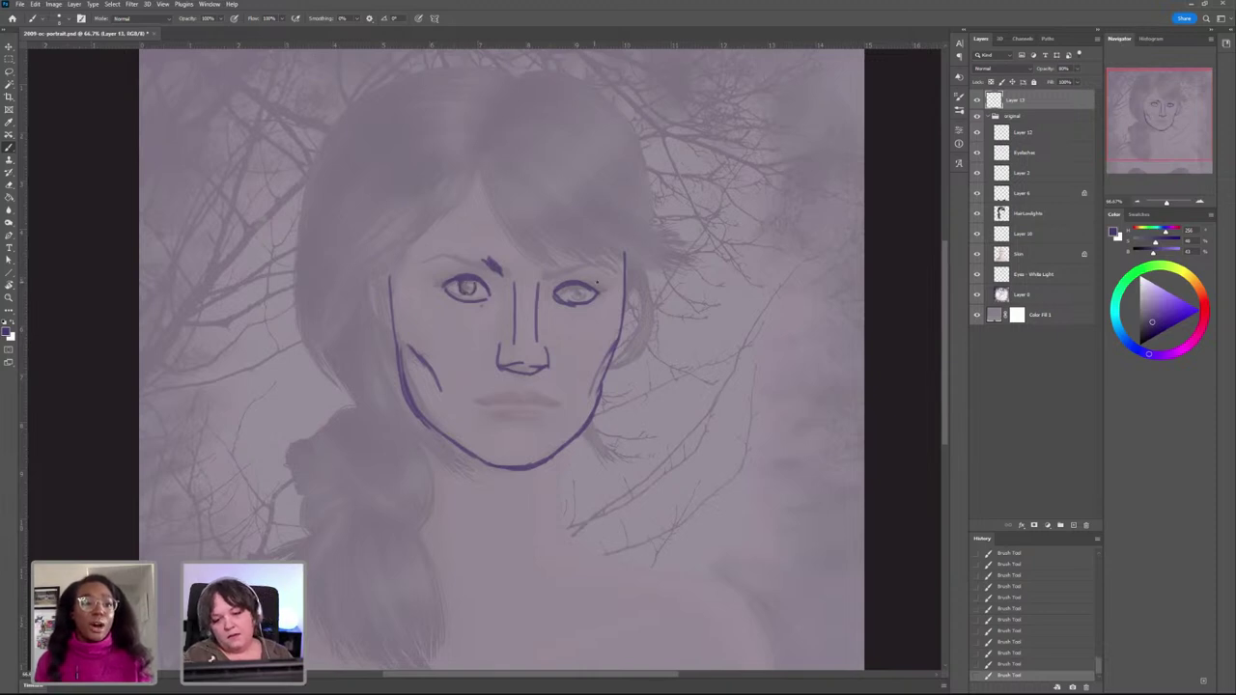
{"action": "mouse_move", "coordinate": [571, 287]}
{"action": "left_mouse_down"}
{"action": "mouse_move", "coordinate": [572, 298]}
{"action": "mouse_move", "coordinate": [588, 277]}
{"action": "mouse_move", "coordinate": [535, 311]}
{"action": "mouse_move", "coordinate": [519, 281]}
{"action": "mouse_move", "coordinate": [502, 291]}
{"action": "mouse_move", "coordinate": [494, 280]}
{"action": "mouse_move", "coordinate": [508, 279]}
{"action": "mouse_move", "coordinate": [499, 350]}
{"action": "left_mouse_up"}
{"action": "left_click_drag", "start_coordinate": [504, 303], "coordinate": [500, 330]}
{"action": "mouse_move", "coordinate": [540, 282]}
{"action": "left_mouse_down"}
{"action": "mouse_move", "coordinate": [545, 334]}
{"action": "mouse_move", "coordinate": [494, 367]}
{"action": "left_mouse_up"}
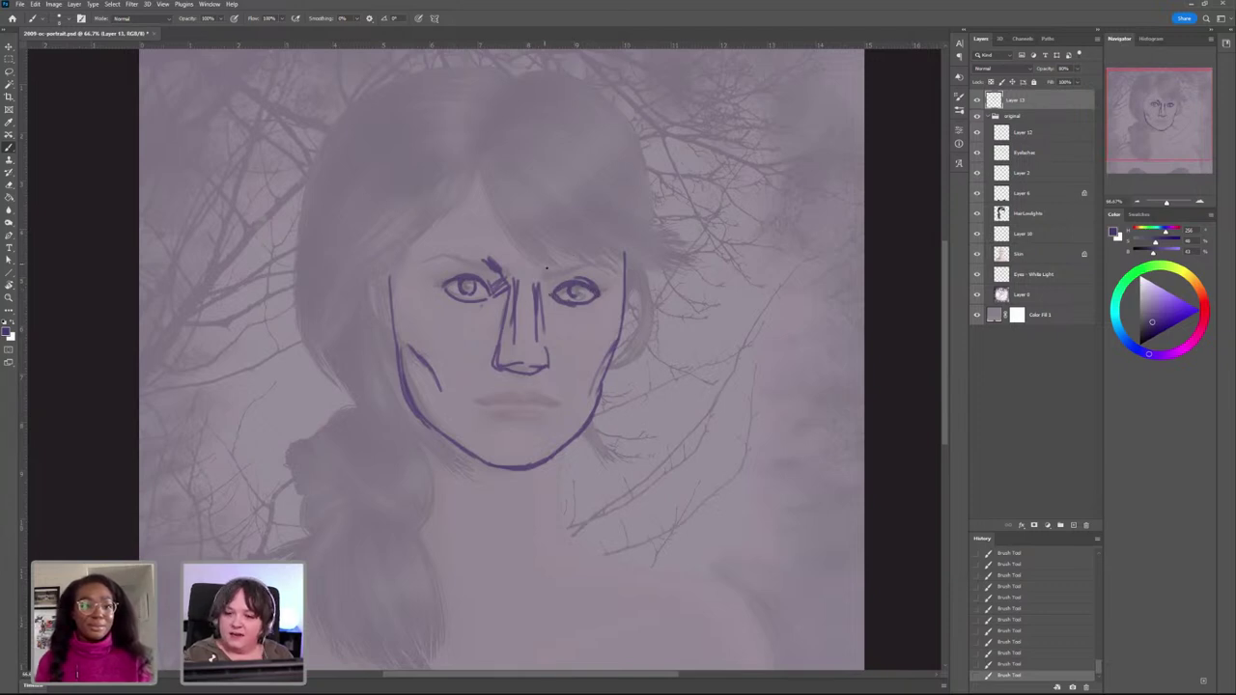
Step: Draw both arched eyebrows with thick inner ends, and add eyelid creases and under-eye lines around both eyes
{"action": "mouse_move", "coordinate": [545, 271]}
{"action": "left_mouse_down"}
{"action": "mouse_move", "coordinate": [606, 259]}
{"action": "mouse_move", "coordinate": [615, 273]}
{"action": "mouse_move", "coordinate": [585, 261]}
{"action": "left_mouse_up"}
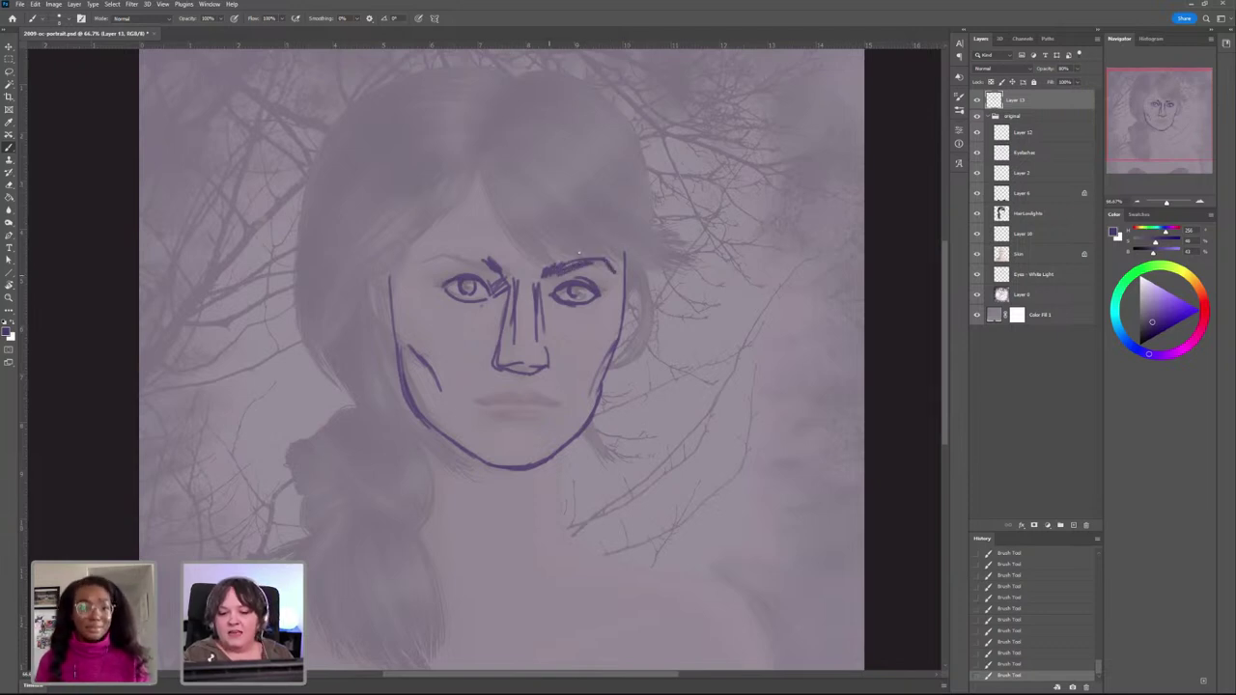
{"action": "mouse_move", "coordinate": [480, 273]}
{"action": "left_mouse_down"}
{"action": "mouse_move", "coordinate": [494, 266]}
{"action": "mouse_move", "coordinate": [482, 258]}
{"action": "left_mouse_up"}
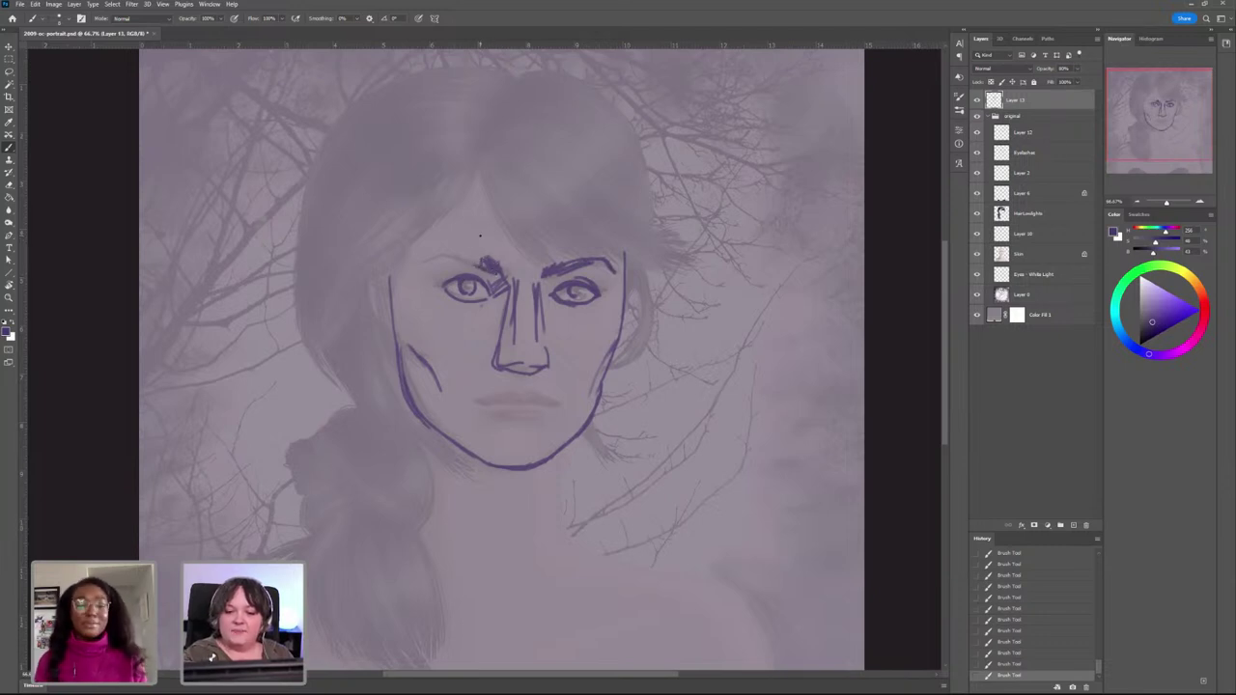
{"action": "mouse_move", "coordinate": [417, 265]}
{"action": "left_mouse_down"}
{"action": "mouse_move", "coordinate": [489, 251]}
{"action": "mouse_move", "coordinate": [481, 265]}
{"action": "left_mouse_up"}
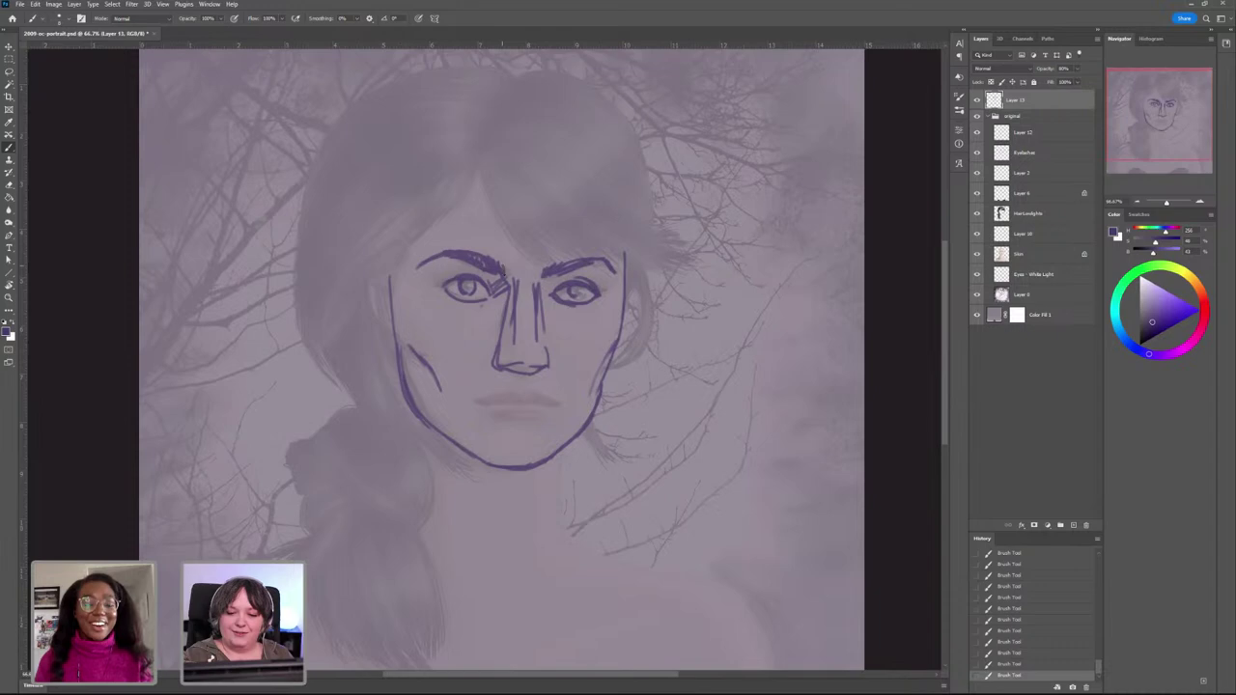
{"action": "left_click_drag", "start_coordinate": [506, 264], "coordinate": [509, 277]}
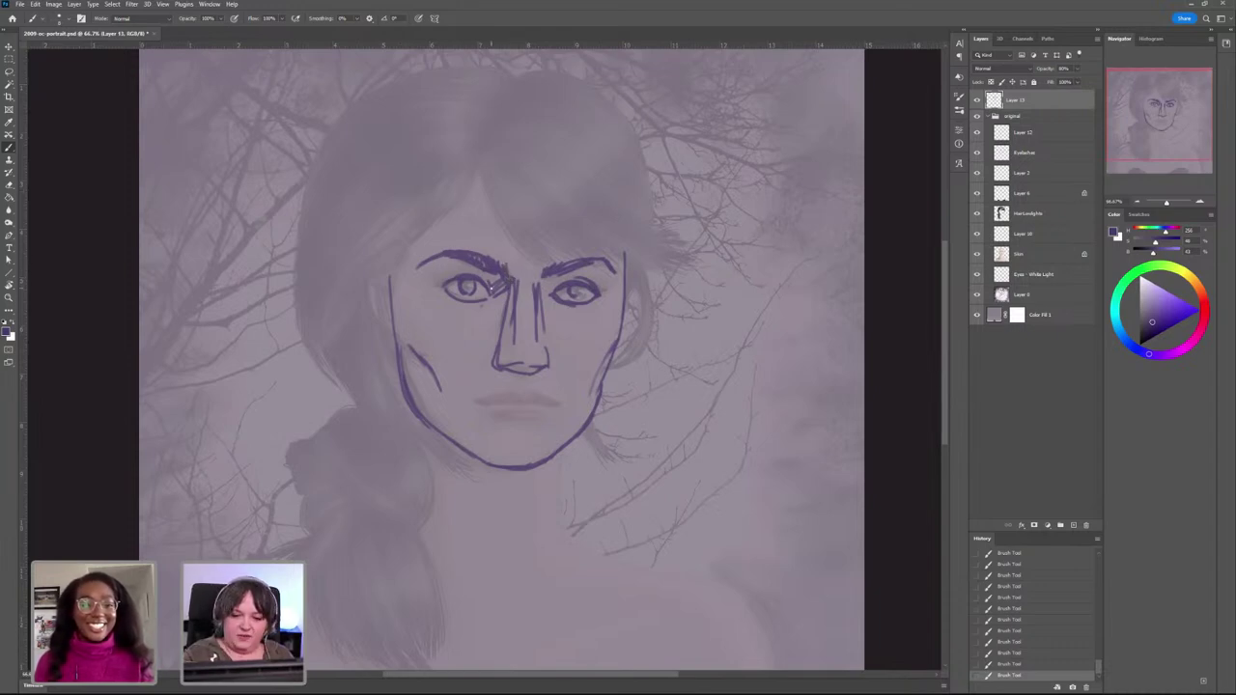
{"action": "left_click_drag", "start_coordinate": [475, 273], "coordinate": [438, 281]}
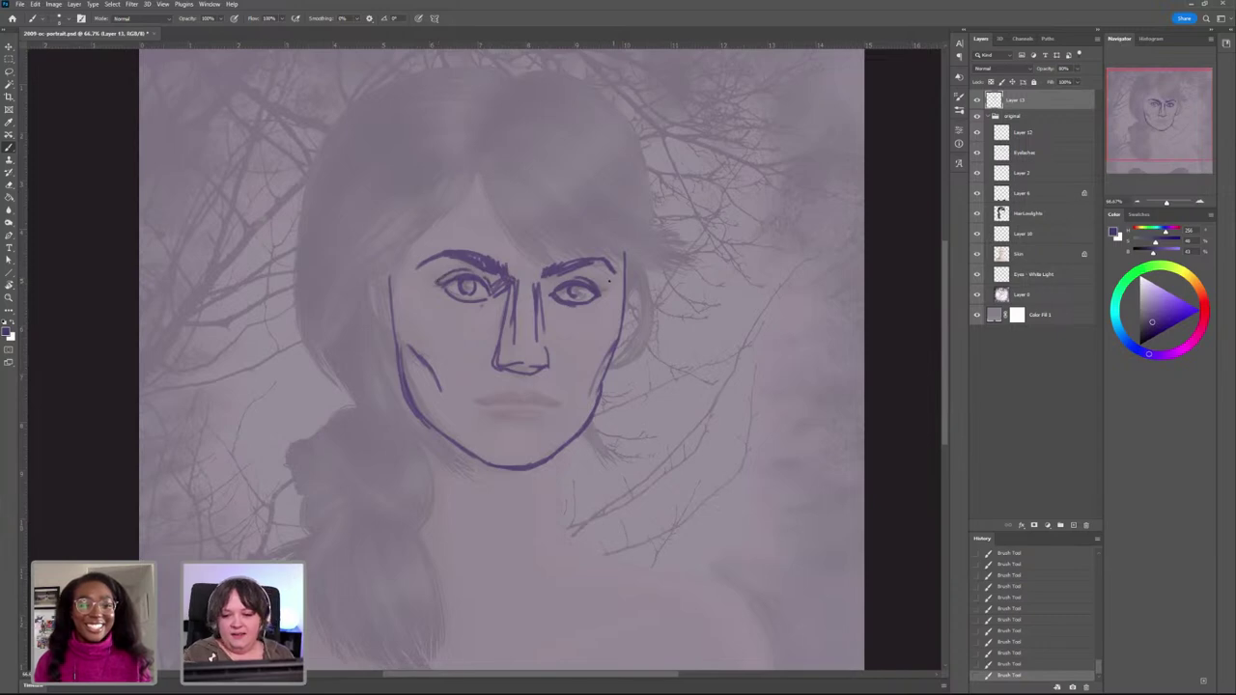
{"action": "mouse_move", "coordinate": [553, 288]}
{"action": "left_mouse_down"}
{"action": "mouse_move", "coordinate": [571, 279]}
{"action": "mouse_move", "coordinate": [583, 310]}
{"action": "left_mouse_up"}
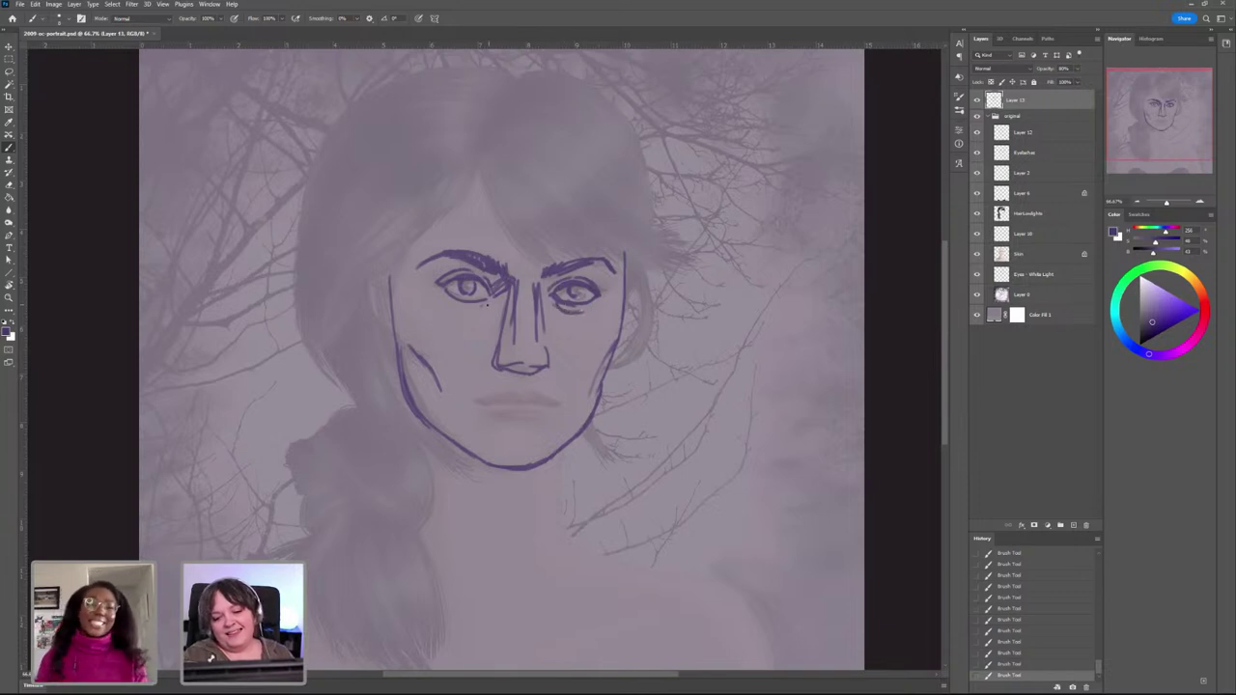
{"action": "left_click_drag", "start_coordinate": [488, 305], "coordinate": [446, 303]}
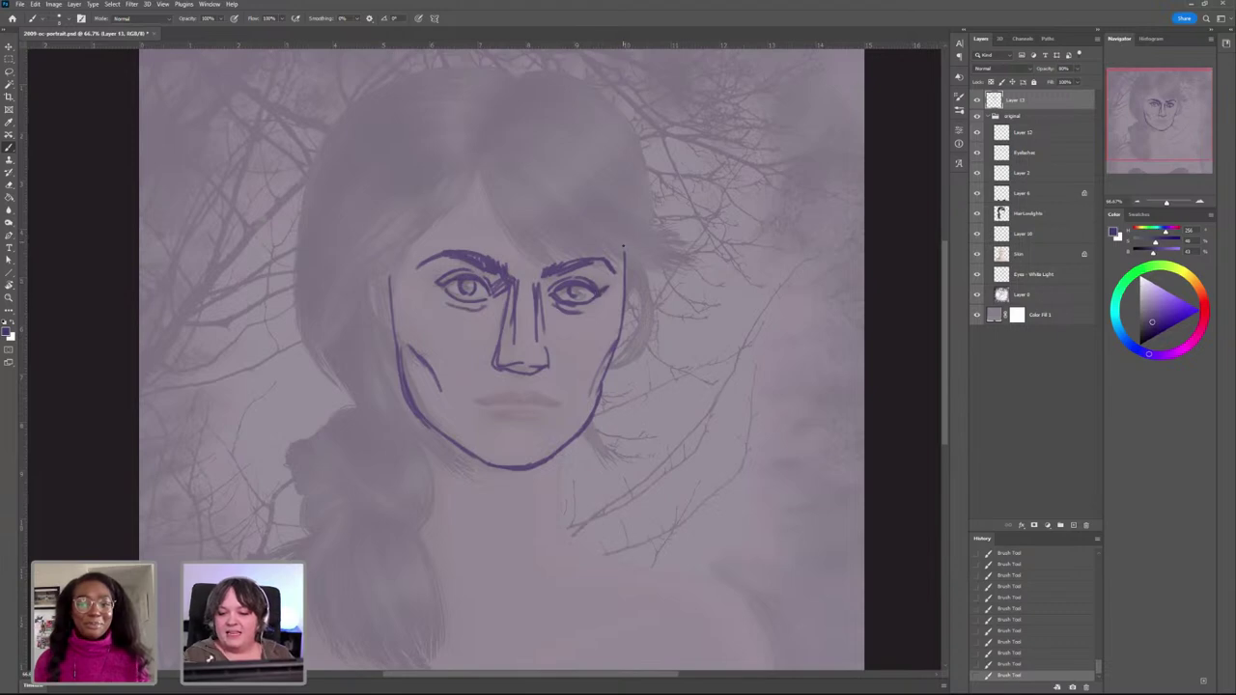
Step: Outline the ear beside the image-left cheek and sketch the mouth with its upper and lower lips
{"action": "left_click_drag", "start_coordinate": [624, 243], "coordinate": [622, 276]}
{"action": "mouse_move", "coordinate": [392, 300]}
{"action": "left_mouse_down"}
{"action": "mouse_move", "coordinate": [395, 341]}
{"action": "mouse_move", "coordinate": [363, 301]}
{"action": "left_mouse_up"}
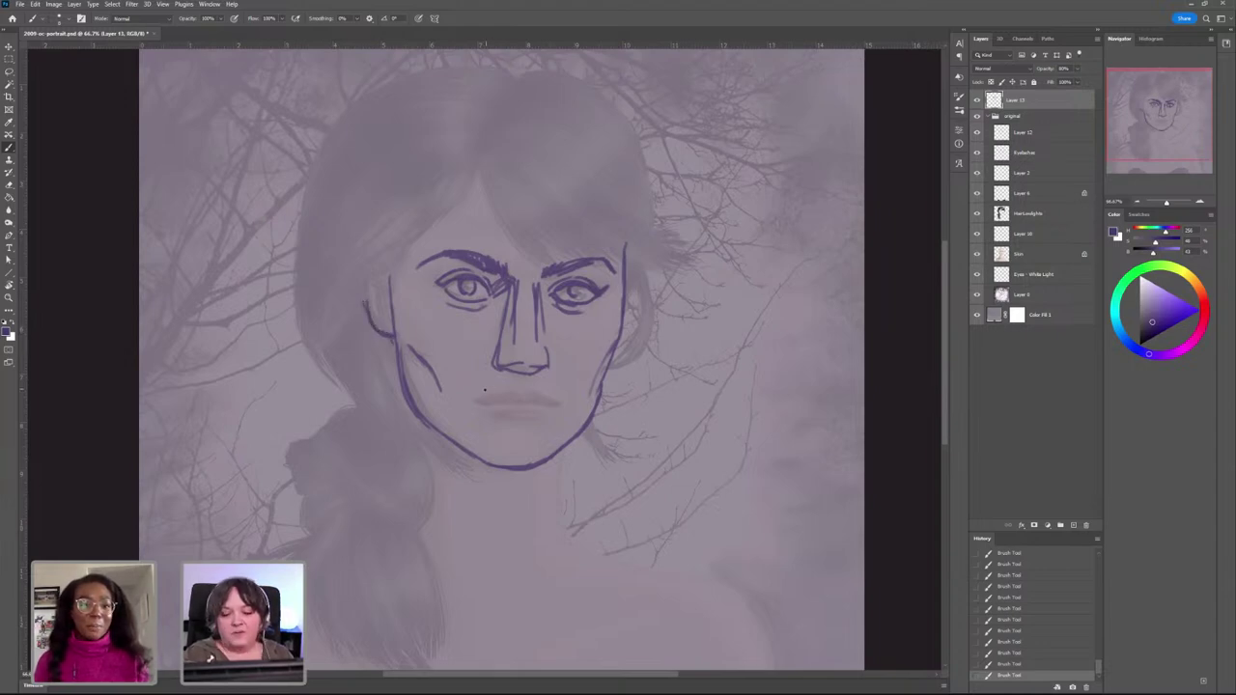
{"action": "left_click_drag", "start_coordinate": [473, 395], "coordinate": [517, 401]}
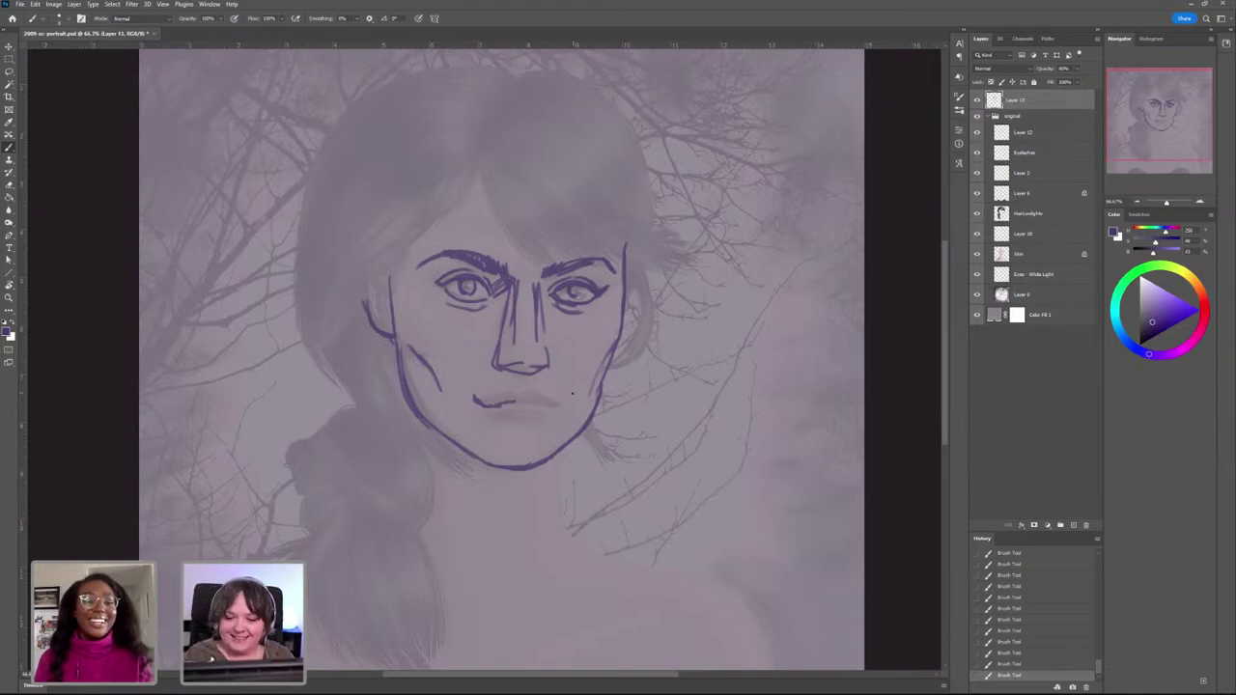
{"action": "mouse_move", "coordinate": [565, 399]}
{"action": "left_mouse_down"}
{"action": "mouse_move", "coordinate": [498, 420]}
{"action": "mouse_move", "coordinate": [537, 424]}
{"action": "left_mouse_up"}
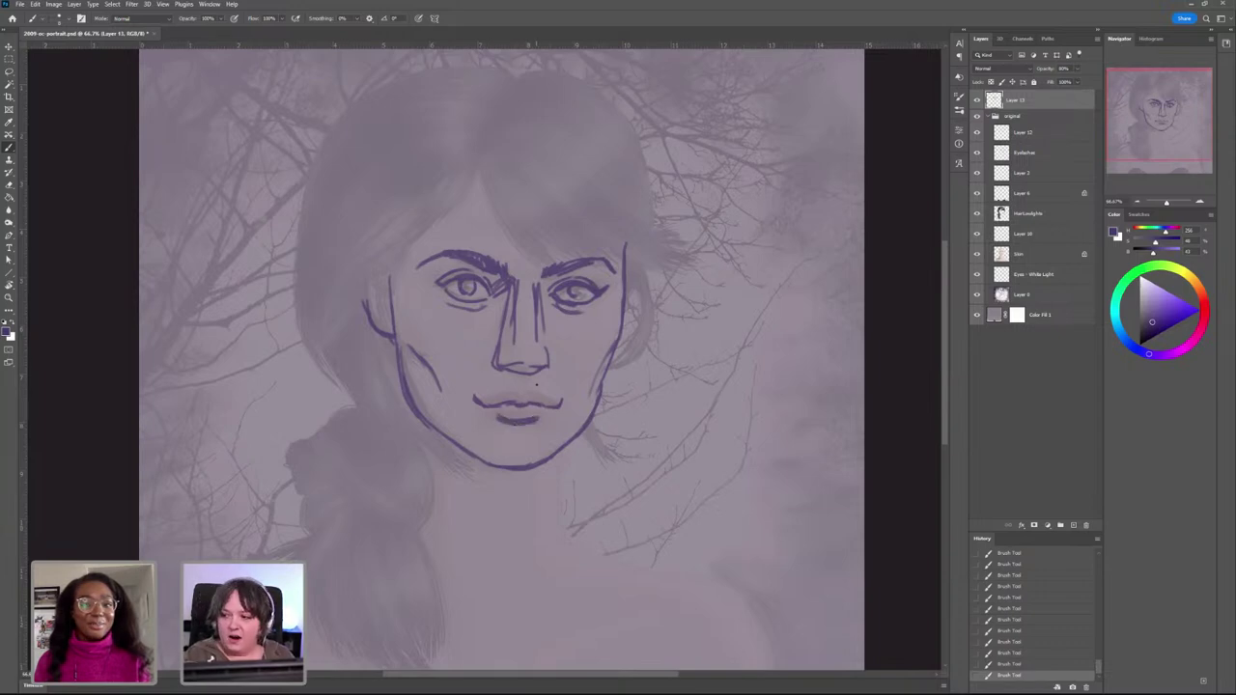
{"action": "mouse_move", "coordinate": [527, 392]}
{"action": "left_mouse_down"}
{"action": "mouse_move", "coordinate": [543, 388]}
{"action": "mouse_move", "coordinate": [496, 393]}
{"action": "mouse_move", "coordinate": [500, 424]}
{"action": "left_mouse_up"}
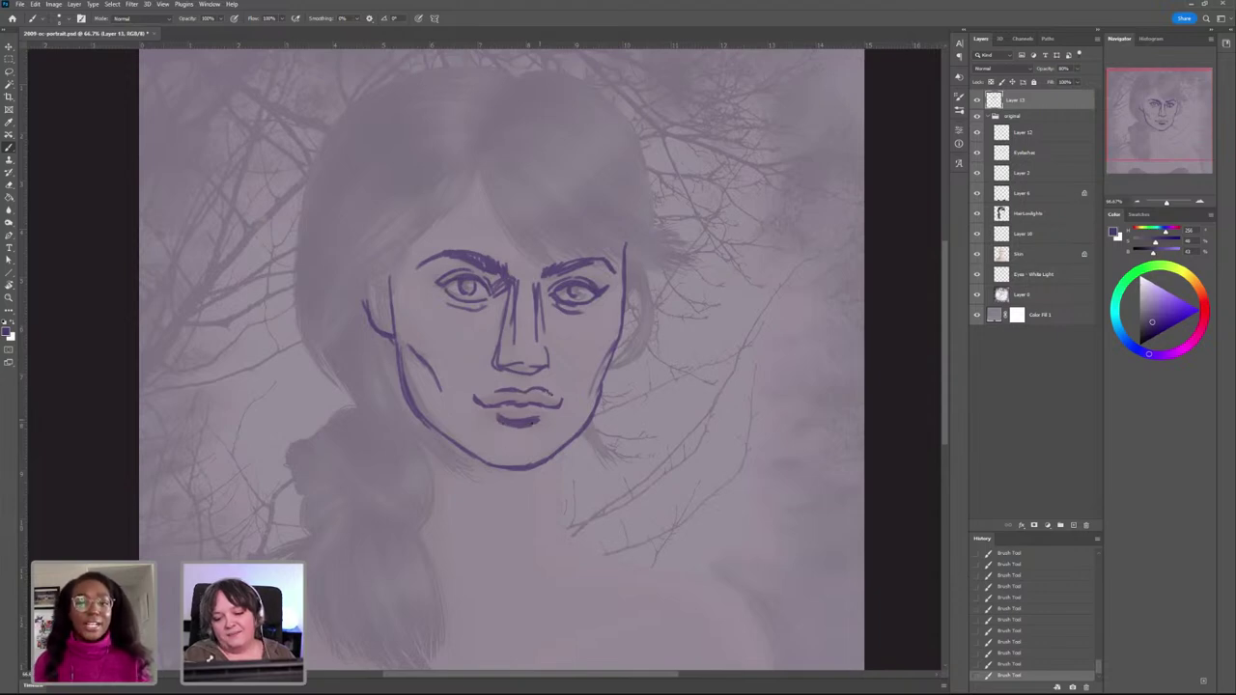
Step: Thicken the chin and lower jawline, and darken the line between the lips
{"action": "left_click_drag", "start_coordinate": [493, 470], "coordinate": [529, 472]}
{"action": "left_click_drag", "start_coordinate": [489, 467], "coordinate": [534, 472]}
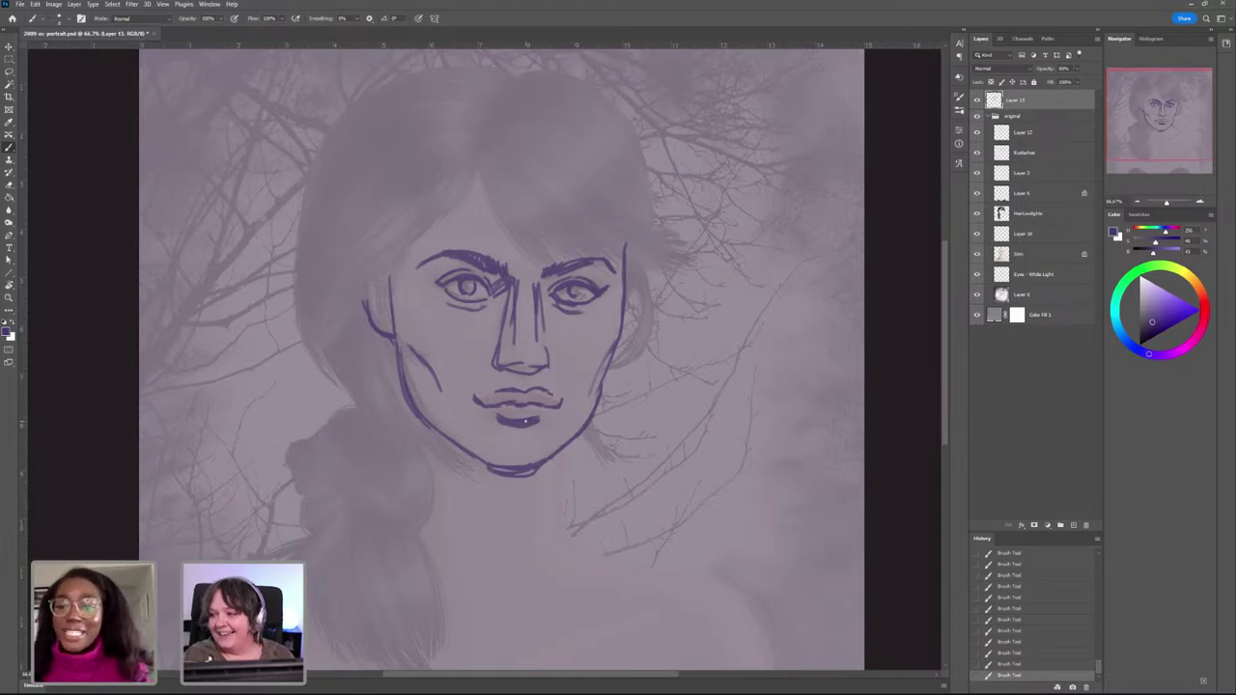
{"action": "left_click_drag", "start_coordinate": [589, 425], "coordinate": [517, 473]}
{"action": "mouse_move", "coordinate": [427, 425]}
{"action": "left_mouse_down"}
{"action": "mouse_move", "coordinate": [484, 452]}
{"action": "mouse_move", "coordinate": [495, 474]}
{"action": "left_mouse_up"}
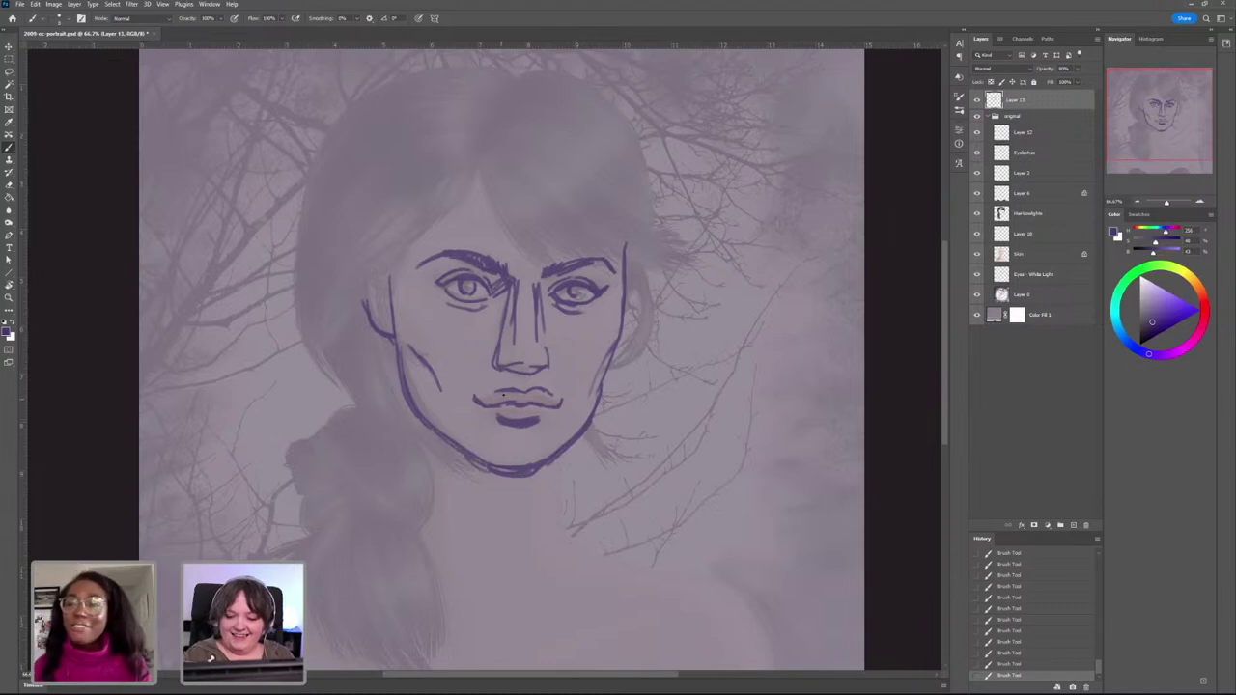
{"action": "left_click_drag", "start_coordinate": [504, 404], "coordinate": [488, 402]}
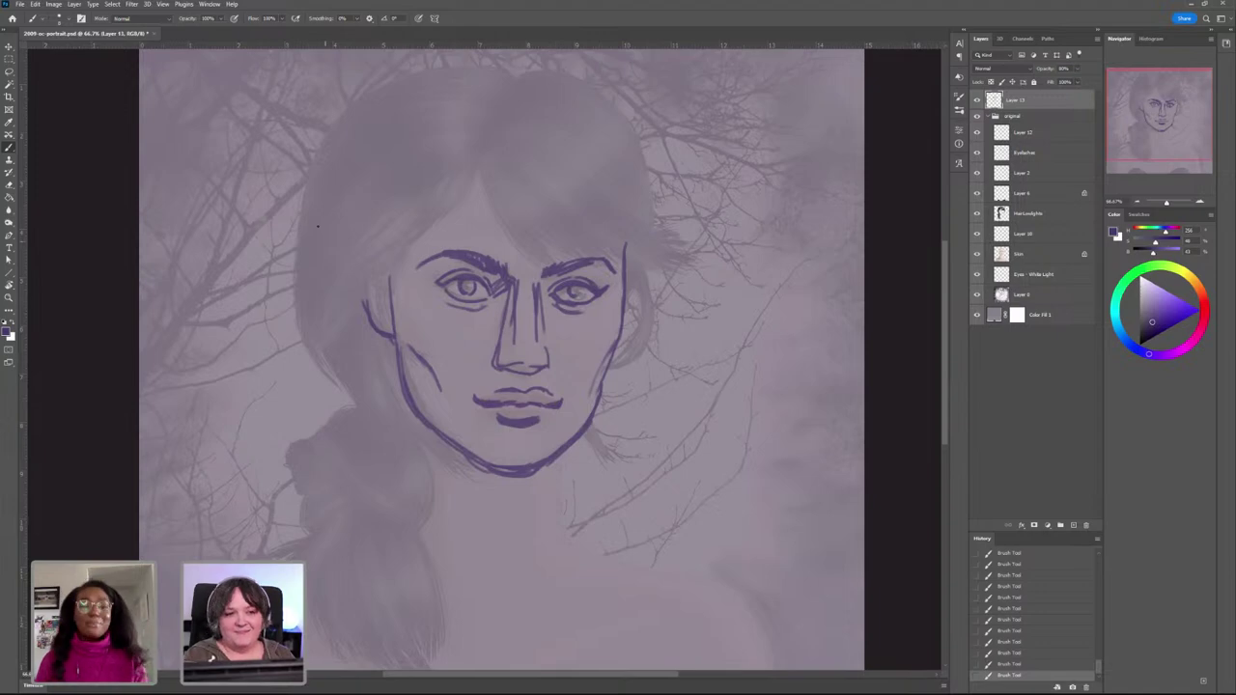
Step: Lower the brush flow to 70% and outline the top of the forehead and its image-right side down to the temple
{"action": "left_click", "coordinate": [281, 20]}
{"action": "left_click_drag", "start_coordinate": [282, 30], "coordinate": [269, 30]}
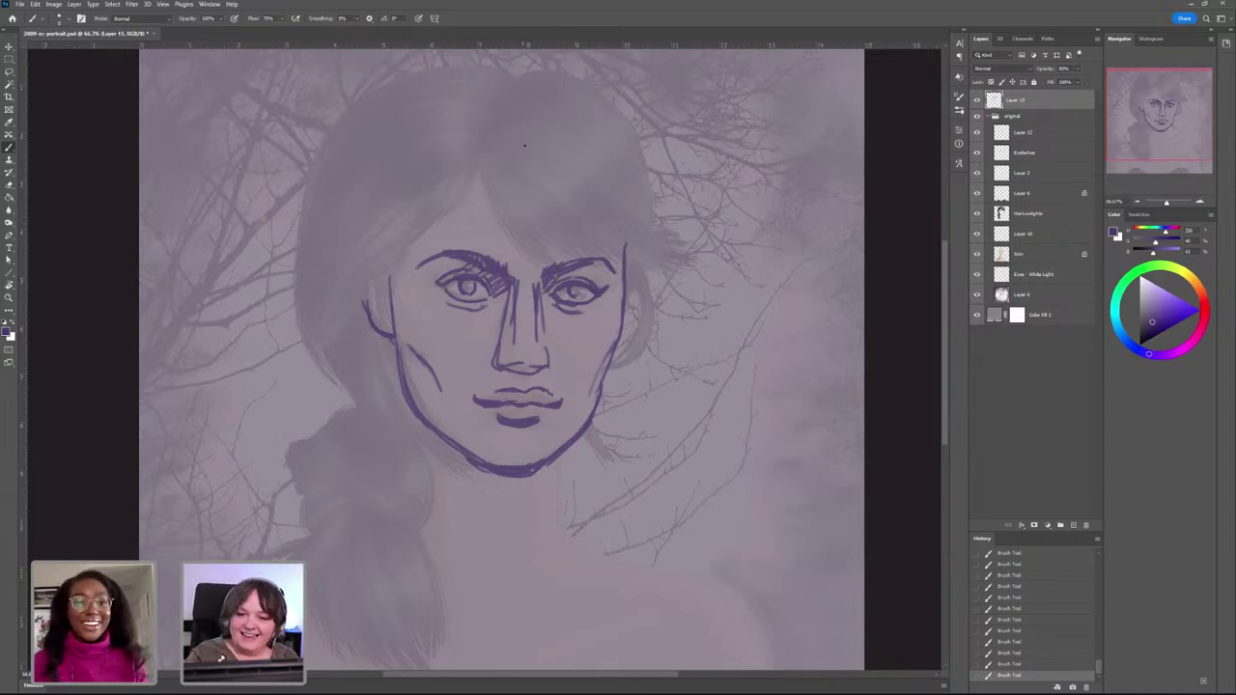
{"action": "mouse_move", "coordinate": [492, 147]}
{"action": "left_mouse_down"}
{"action": "mouse_move", "coordinate": [544, 151]}
{"action": "mouse_move", "coordinate": [613, 183]}
{"action": "left_mouse_up"}
{"action": "left_click_drag", "start_coordinate": [623, 233], "coordinate": [623, 217]}
{"action": "mouse_move", "coordinate": [622, 206]}
{"action": "left_mouse_down"}
{"action": "mouse_move", "coordinate": [601, 163]}
{"action": "mouse_move", "coordinate": [563, 154]}
{"action": "mouse_move", "coordinate": [612, 176]}
{"action": "left_mouse_up"}
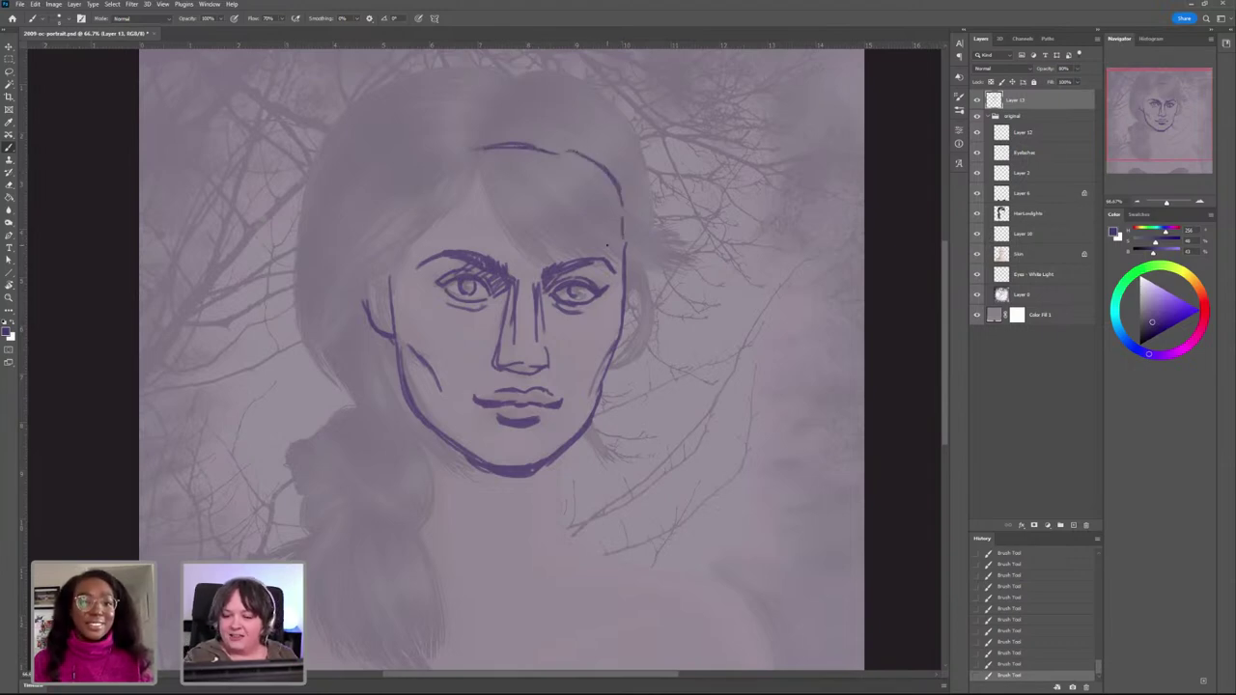
Step: Sketch the hairline on the image-left side with short hatched strokes down to the temple, and extend the ear's upper edge
{"action": "left_click_drag", "start_coordinate": [470, 148], "coordinate": [391, 199]}
{"action": "mouse_move", "coordinate": [392, 257]}
{"action": "left_mouse_down"}
{"action": "mouse_move", "coordinate": [381, 303]}
{"action": "mouse_move", "coordinate": [377, 282]}
{"action": "left_mouse_up"}
{"action": "mouse_move", "coordinate": [418, 222]}
{"action": "left_mouse_down"}
{"action": "mouse_move", "coordinate": [388, 242]}
{"action": "mouse_move", "coordinate": [397, 228]}
{"action": "left_mouse_up"}
{"action": "left_click_drag", "start_coordinate": [419, 208], "coordinate": [398, 224]}
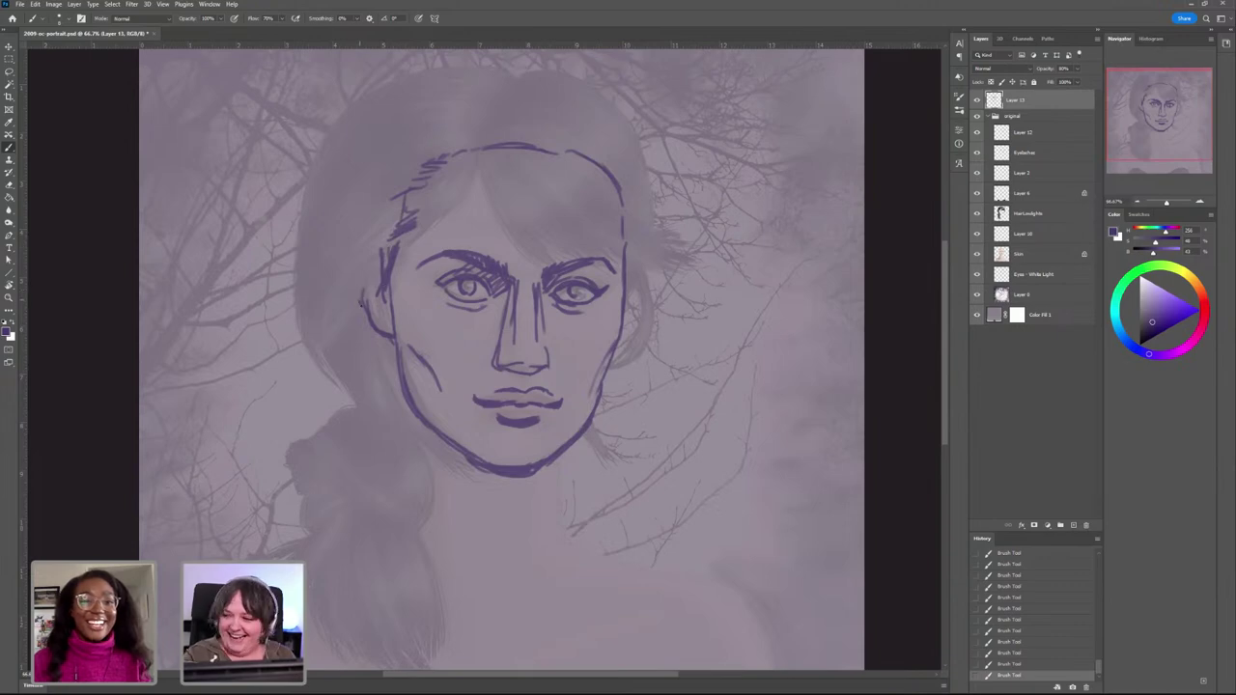
{"action": "left_click_drag", "start_coordinate": [362, 297], "coordinate": [361, 284]}
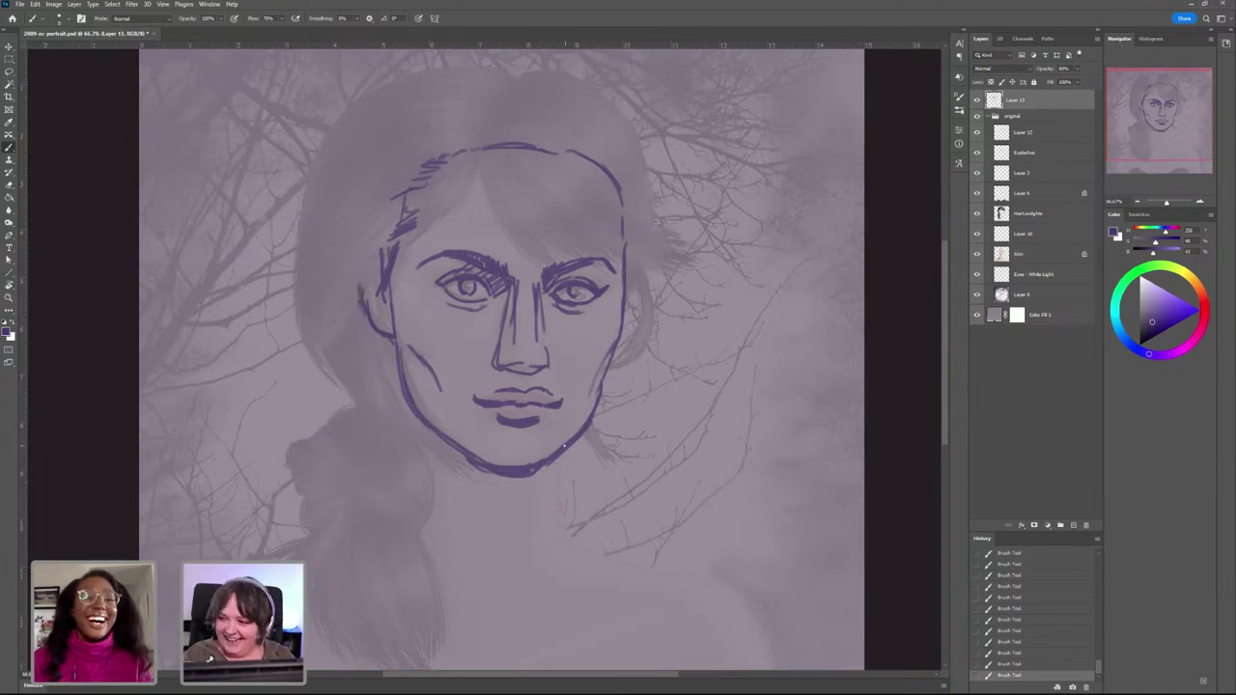
Step: Draw both sides of the neck from the jaw downward, flaring the image-right line outward at its base
{"action": "left_click_drag", "start_coordinate": [570, 447], "coordinate": [564, 531]}
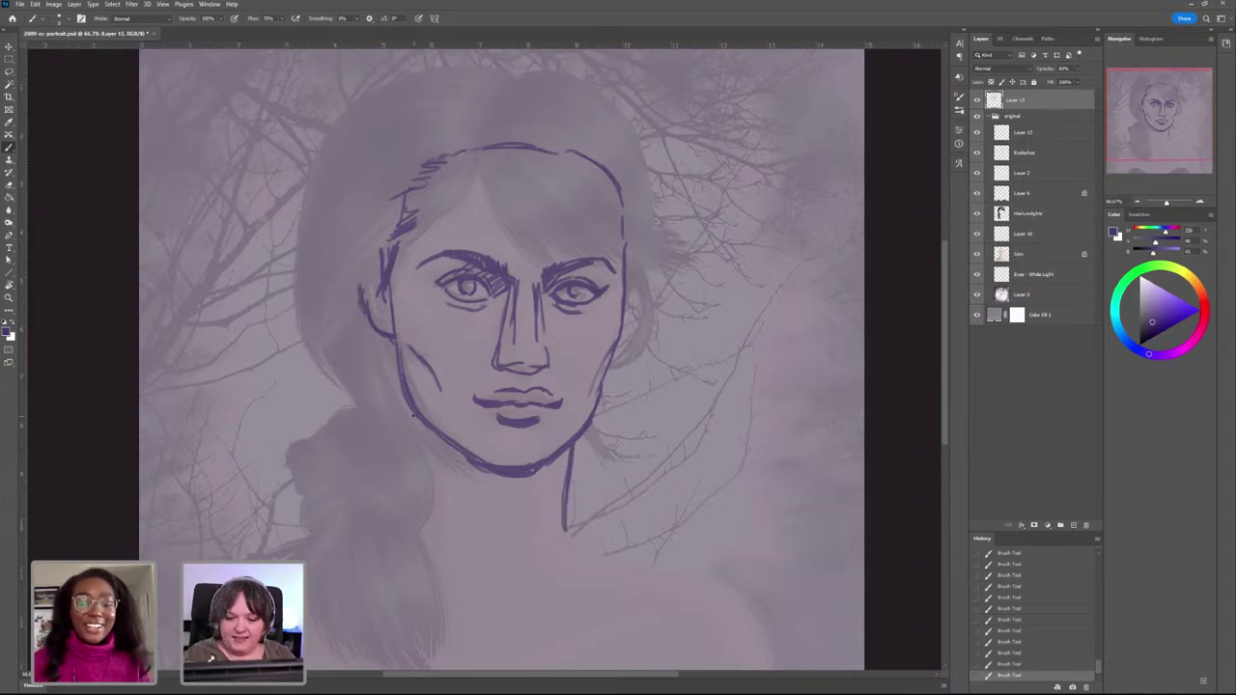
{"action": "left_click_drag", "start_coordinate": [405, 422], "coordinate": [400, 394]}
{"action": "left_click_drag", "start_coordinate": [397, 351], "coordinate": [396, 450]}
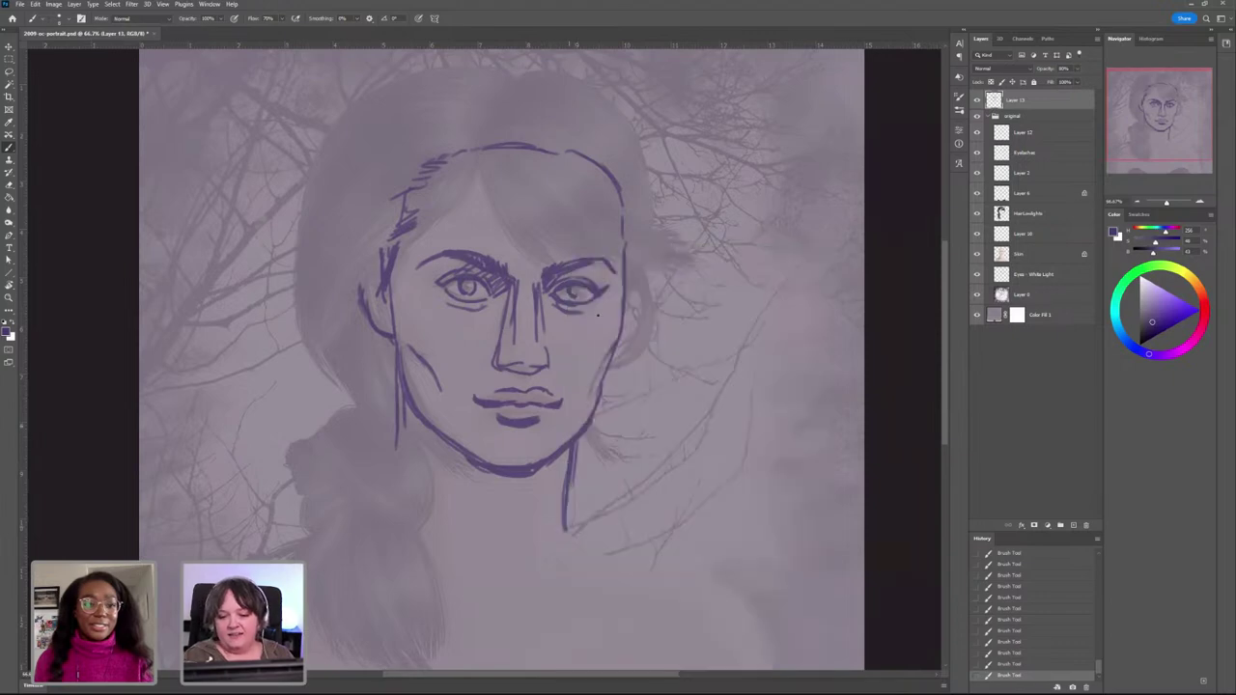
{"action": "mouse_move", "coordinate": [573, 449]}
{"action": "left_mouse_down"}
{"action": "mouse_move", "coordinate": [564, 515]}
{"action": "mouse_move", "coordinate": [599, 543]}
{"action": "left_mouse_up"}
{"action": "left_click_drag", "start_coordinate": [395, 454], "coordinate": [392, 487]}
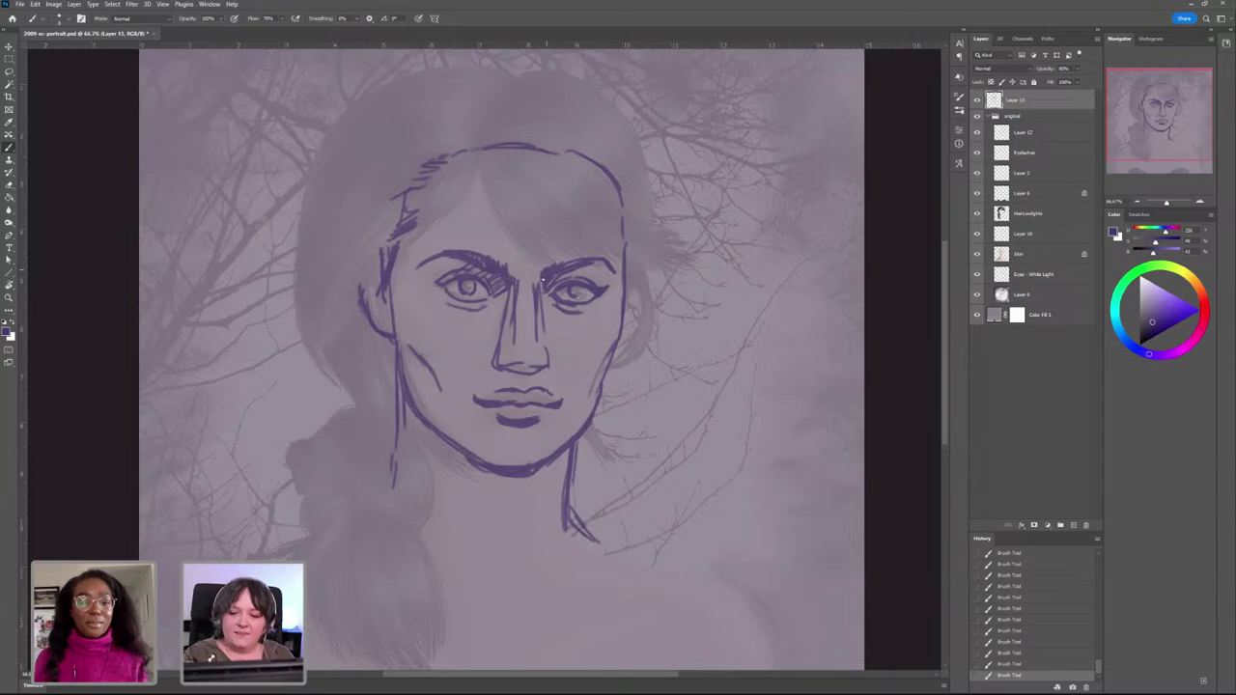
Step: Reinforce the existing brow, image-left hairline and image-right neck lines with additional strokes
{"action": "left_click_drag", "start_coordinate": [555, 269], "coordinate": [579, 259]}
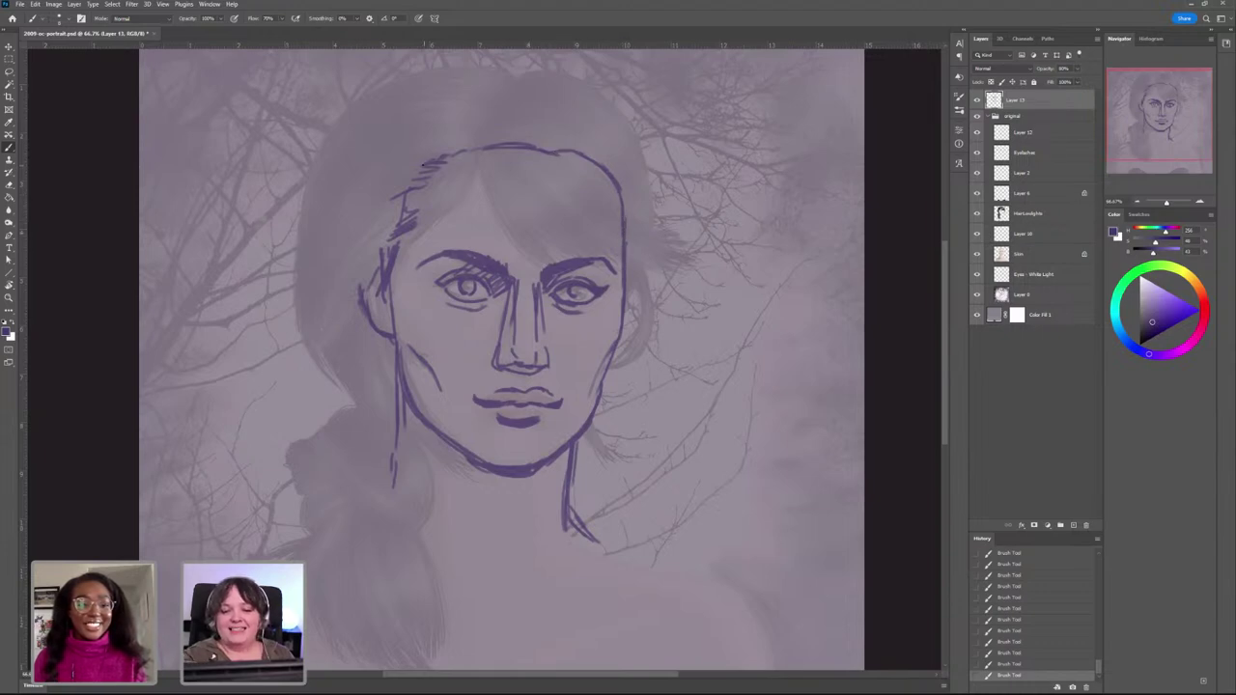
{"action": "left_click_drag", "start_coordinate": [428, 169], "coordinate": [389, 208]}
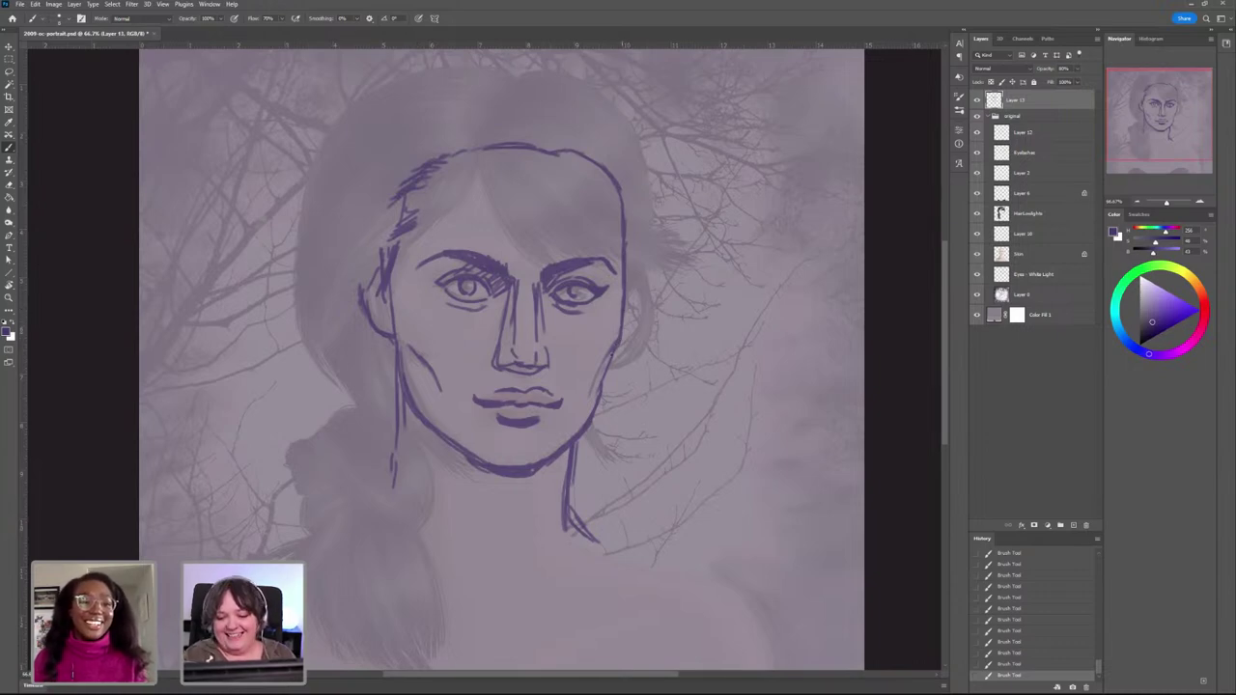
{"action": "left_click_drag", "start_coordinate": [576, 450], "coordinate": [571, 483]}
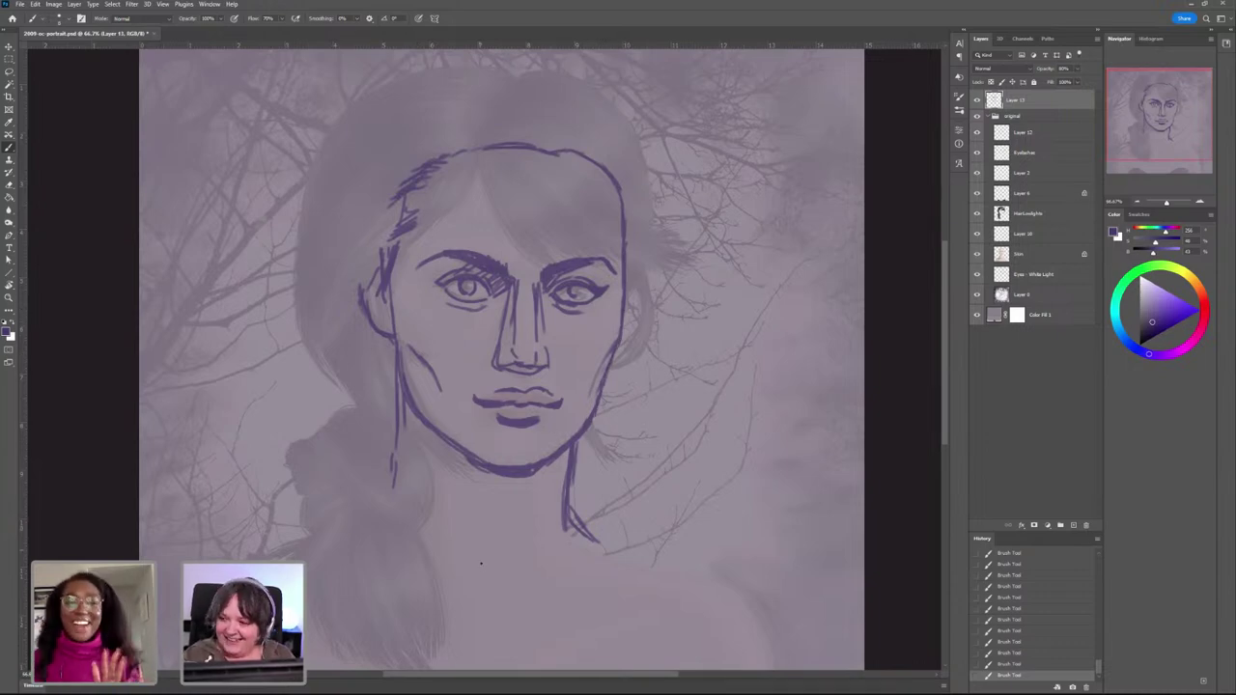
Step: Sketch the collarbone notch at the base of the throat and draw both shoulder lines sloping out from the neck
{"action": "left_click_drag", "start_coordinate": [456, 554], "coordinate": [522, 569]}
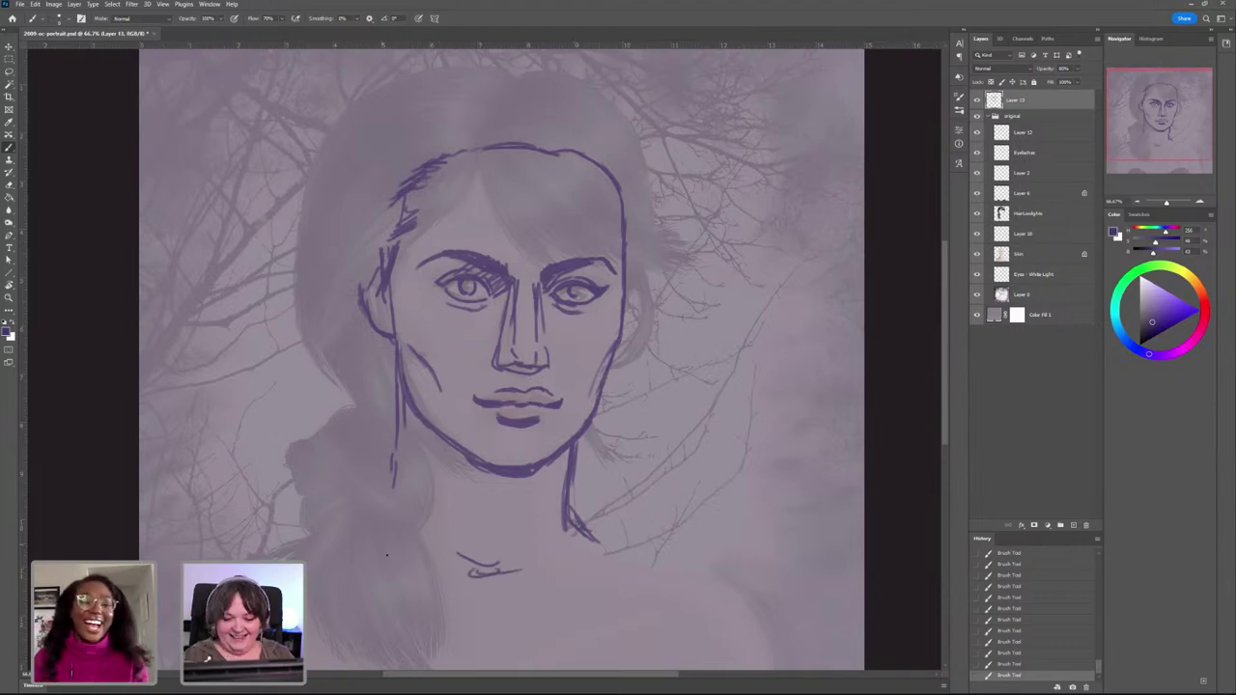
{"action": "left_click_drag", "start_coordinate": [392, 481], "coordinate": [386, 495]}
{"action": "left_click_drag", "start_coordinate": [643, 521], "coordinate": [637, 420]}
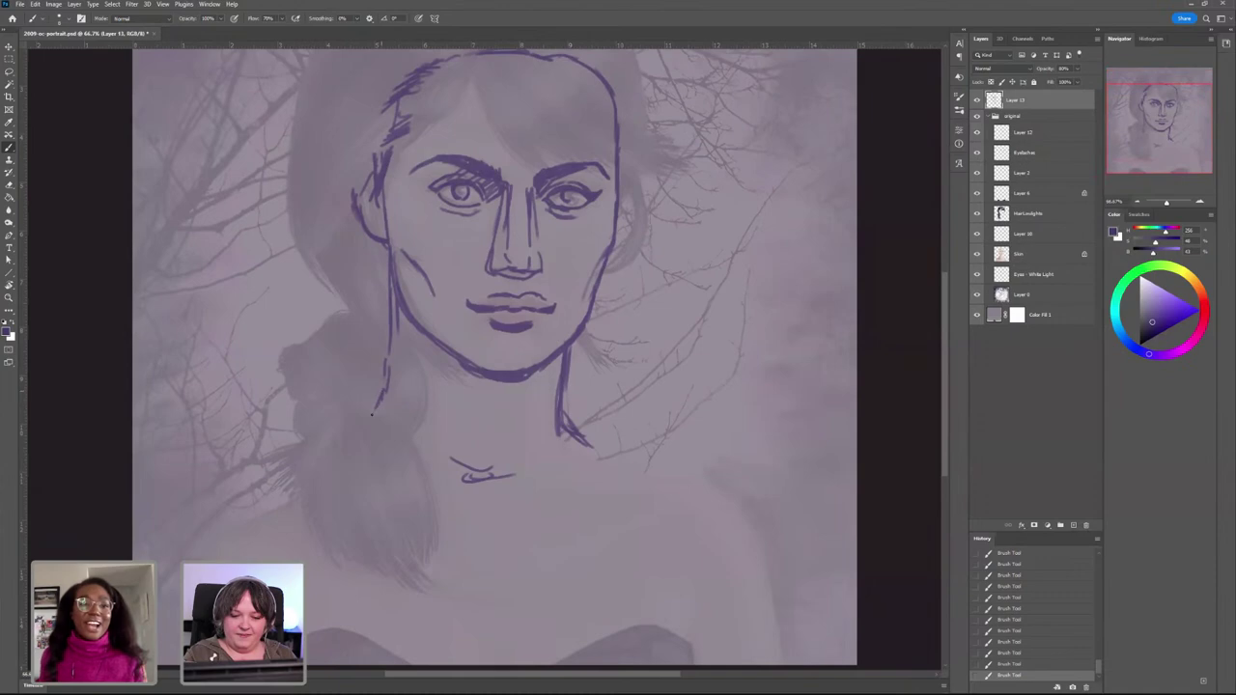
{"action": "mouse_move", "coordinate": [377, 408]}
{"action": "left_mouse_down"}
{"action": "mouse_move", "coordinate": [314, 463]}
{"action": "mouse_move", "coordinate": [226, 503]}
{"action": "mouse_move", "coordinate": [199, 537]}
{"action": "left_mouse_up"}
{"action": "mouse_move", "coordinate": [587, 443]}
{"action": "left_mouse_down"}
{"action": "mouse_move", "coordinate": [723, 475]}
{"action": "mouse_move", "coordinate": [770, 523]}
{"action": "left_mouse_up"}
{"action": "mouse_move", "coordinate": [715, 472]}
{"action": "left_mouse_down"}
{"action": "mouse_move", "coordinate": [741, 484]}
{"action": "mouse_move", "coordinate": [568, 427]}
{"action": "left_mouse_up"}
{"action": "left_click_drag", "start_coordinate": [492, 472], "coordinate": [471, 477]}
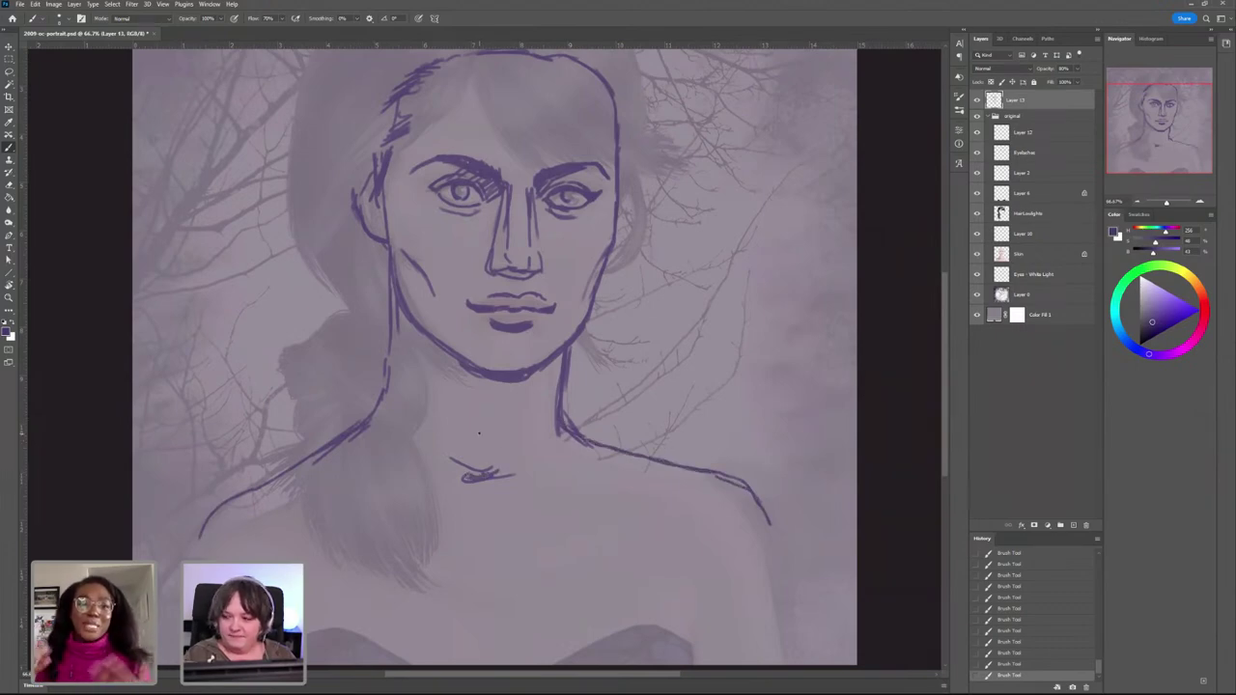
Step: Hatch shadow strokes under the chin and image-left jaw, and darken the jawline and the base of the nose
{"action": "left_click_drag", "start_coordinate": [524, 382], "coordinate": [514, 402]}
{"action": "left_click_drag", "start_coordinate": [516, 383], "coordinate": [496, 410]}
{"action": "mouse_move", "coordinate": [501, 383]}
{"action": "left_mouse_down"}
{"action": "mouse_move", "coordinate": [490, 411]}
{"action": "mouse_move", "coordinate": [477, 388]}
{"action": "mouse_move", "coordinate": [490, 392]}
{"action": "left_mouse_up"}
{"action": "left_click_drag", "start_coordinate": [463, 377], "coordinate": [487, 395]}
{"action": "left_click_drag", "start_coordinate": [438, 353], "coordinate": [469, 376]}
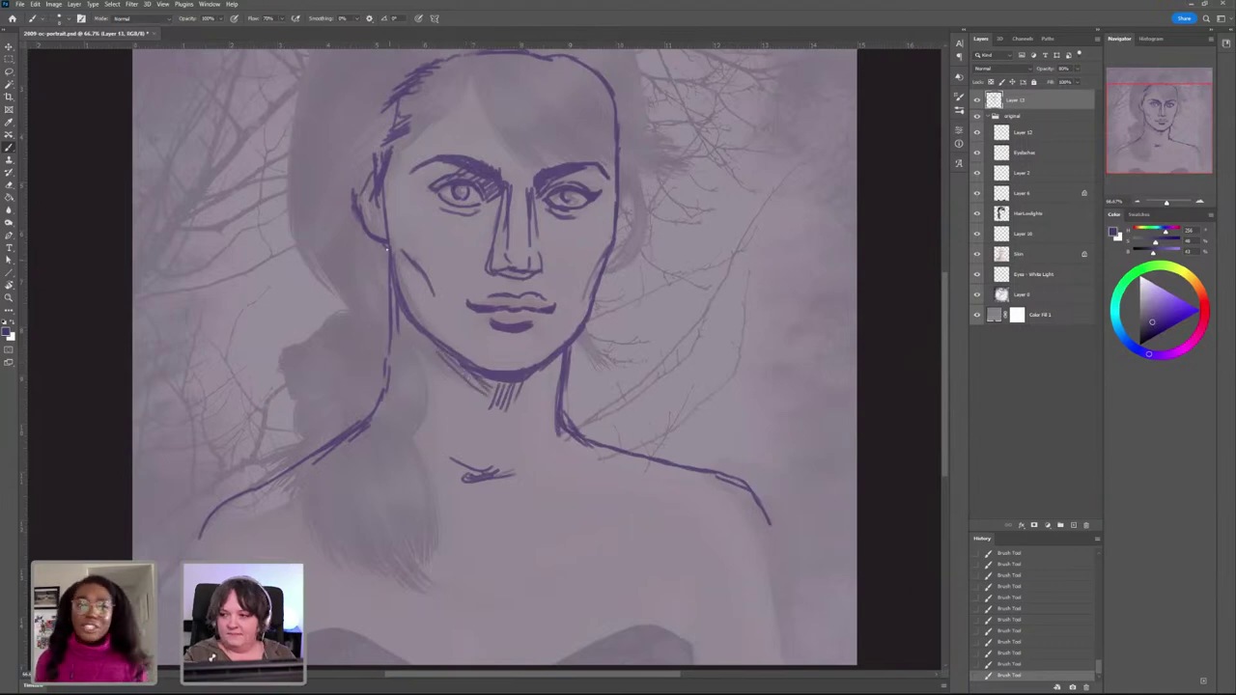
{"action": "mouse_move", "coordinate": [419, 328]}
{"action": "left_mouse_down"}
{"action": "mouse_move", "coordinate": [480, 386]}
{"action": "mouse_move", "coordinate": [550, 363]}
{"action": "left_mouse_up"}
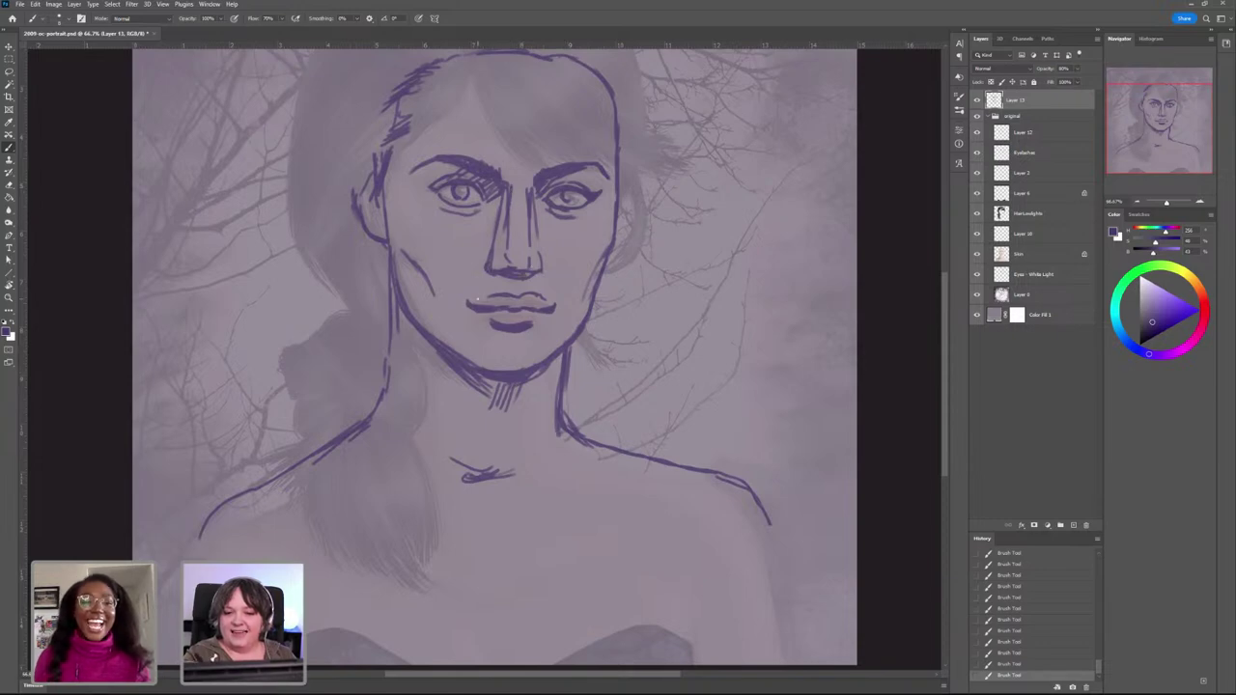
{"action": "left_click_drag", "start_coordinate": [534, 253], "coordinate": [580, 324]}
Step: Reduce the sketch layer's opacity to 52% and add a new layer above it
{"action": "key", "text": "z"}
{"action": "left_click", "coordinate": [629, 323]}
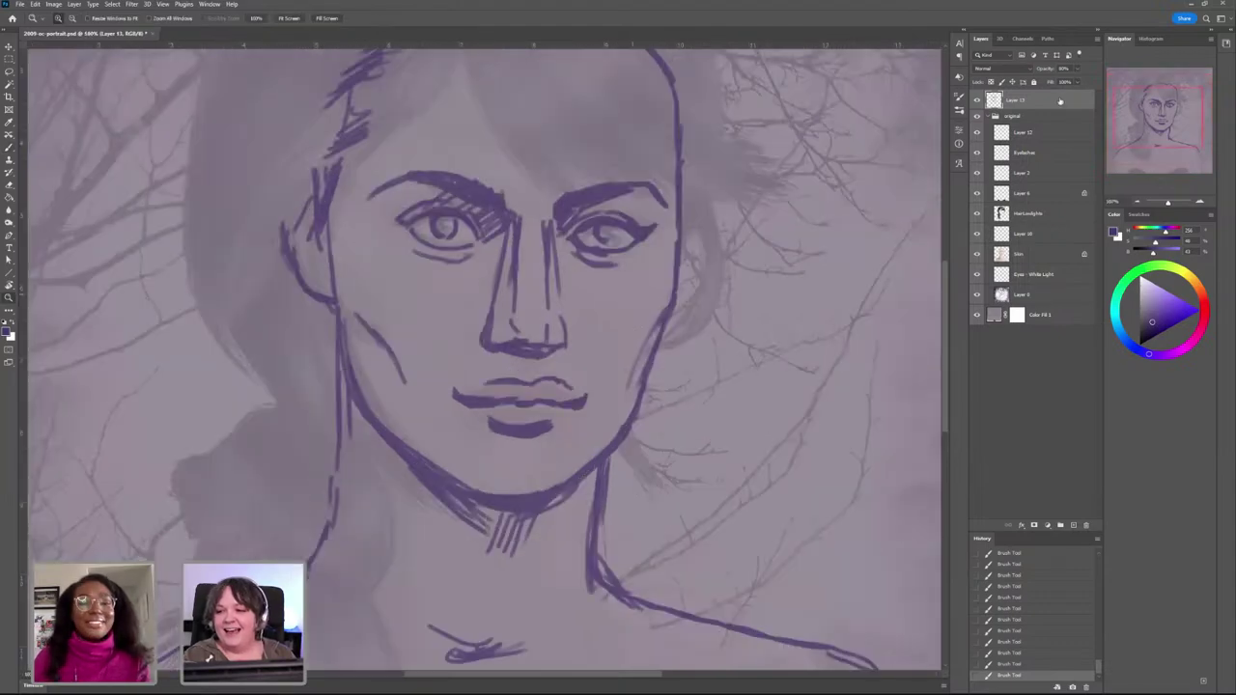
{"action": "left_click_drag", "start_coordinate": [1064, 82], "coordinate": [1061, 82]}
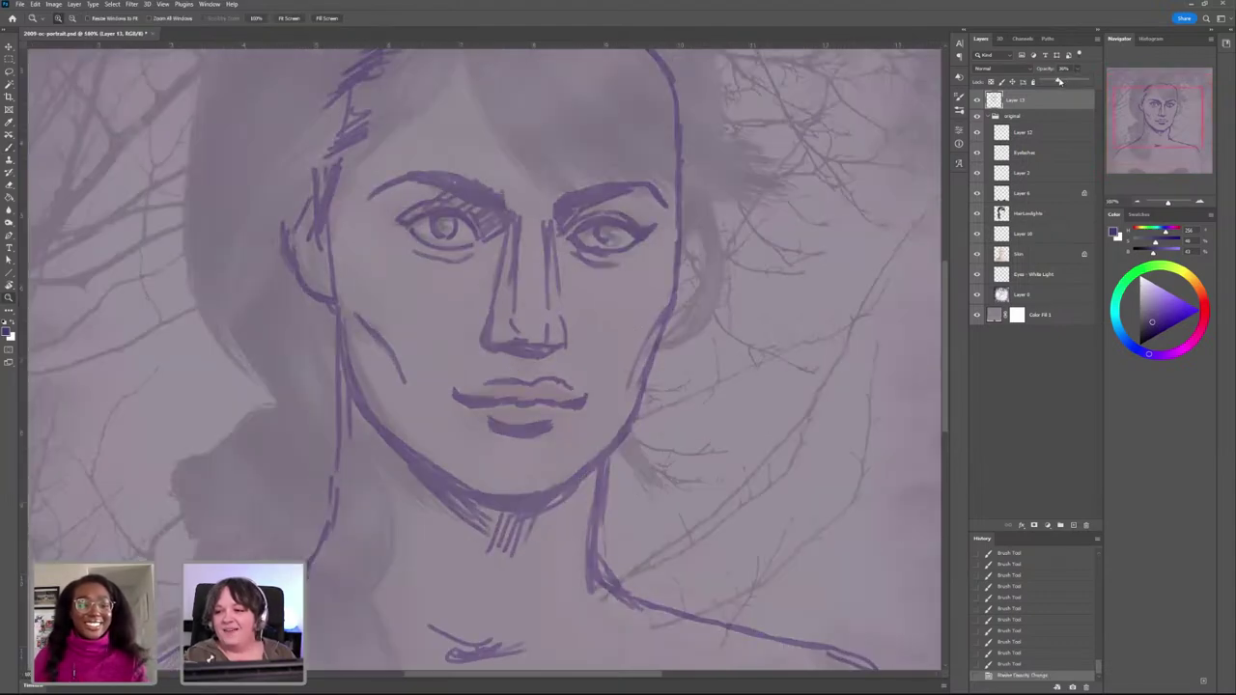
{"action": "left_click", "coordinate": [1035, 100]}
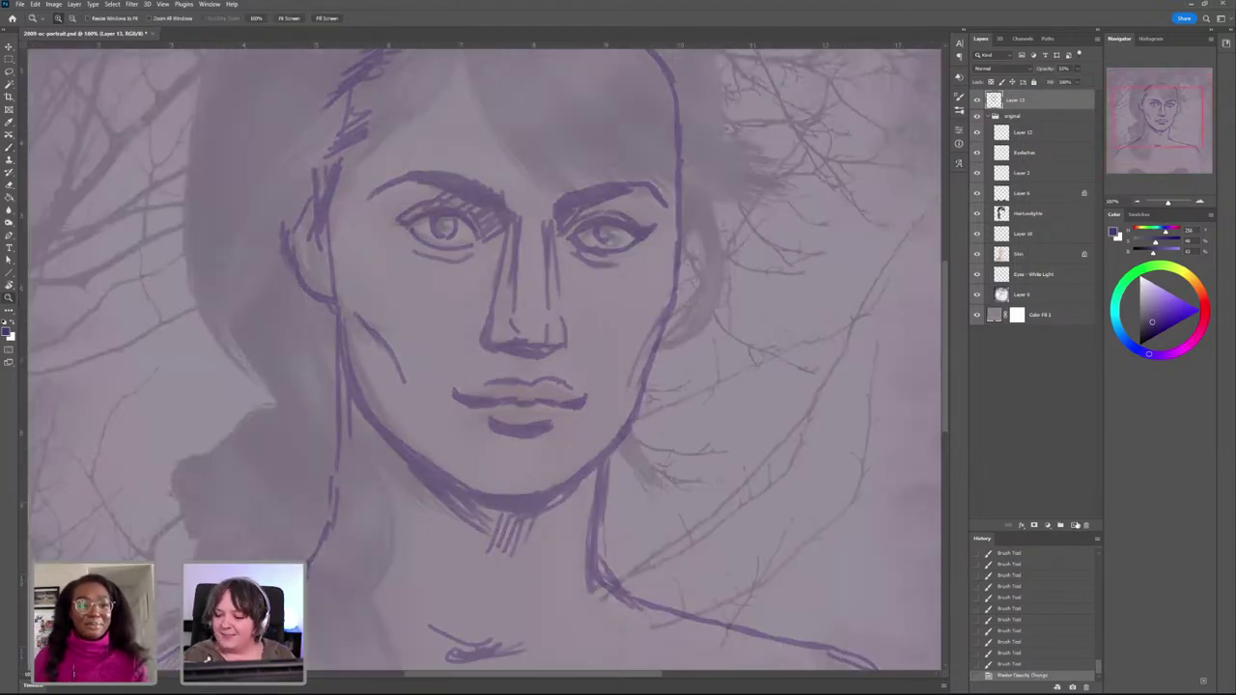
{"action": "left_click", "coordinate": [1074, 526]}
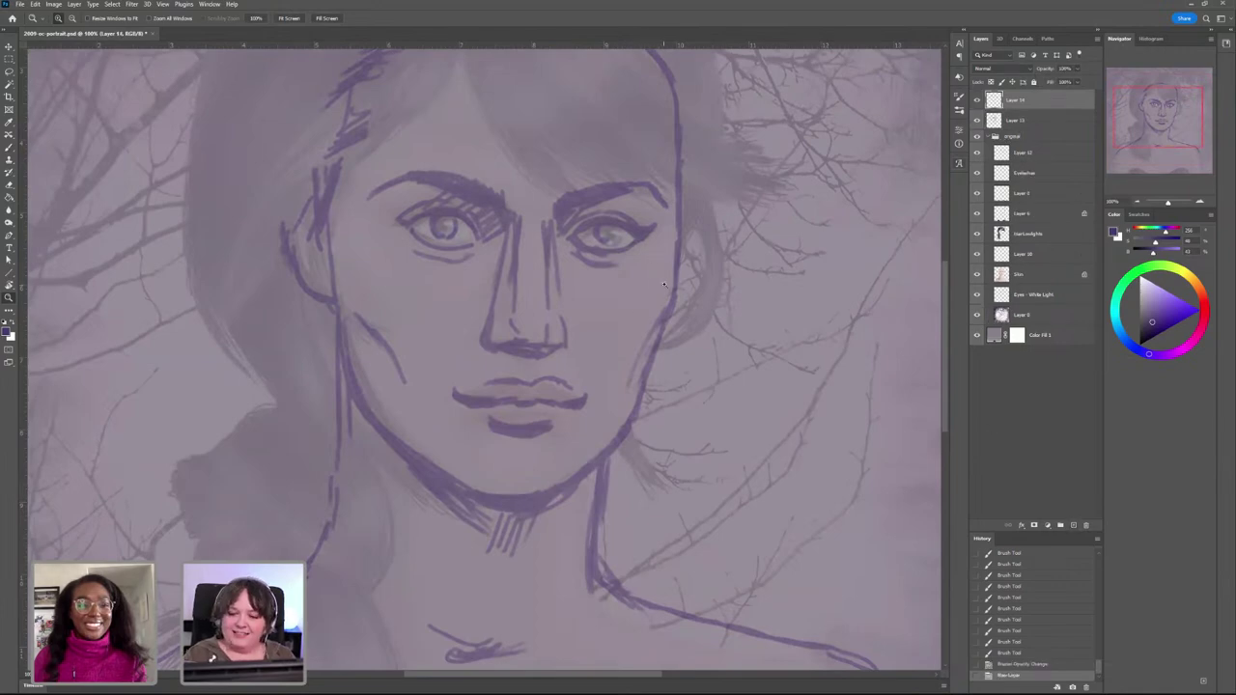
Step: Trace the inner corner and upper lid of the image-right eye with the Brush on the new layer
{"action": "key", "text": "b"}
{"action": "scroll", "coordinate": [637, 347], "scroll_direction": "up", "scroll_amount": 3}
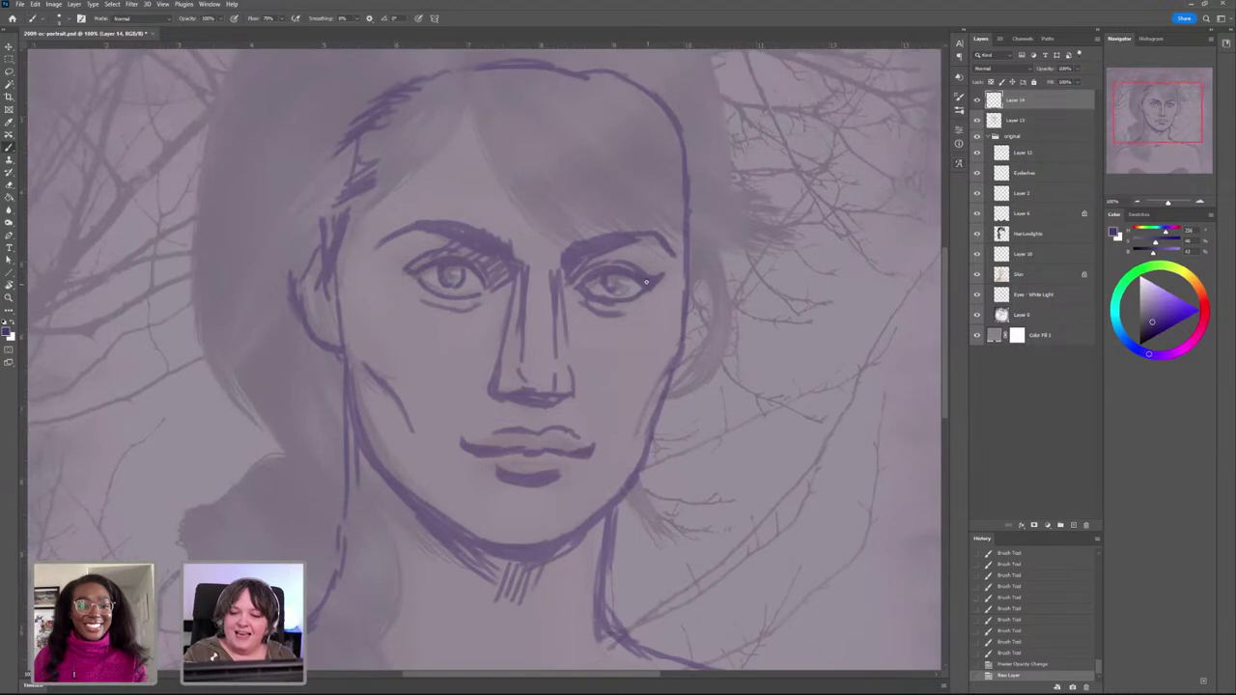
{"action": "left_click", "coordinate": [646, 282]}
{"action": "key", "text": "ctrl+z"}
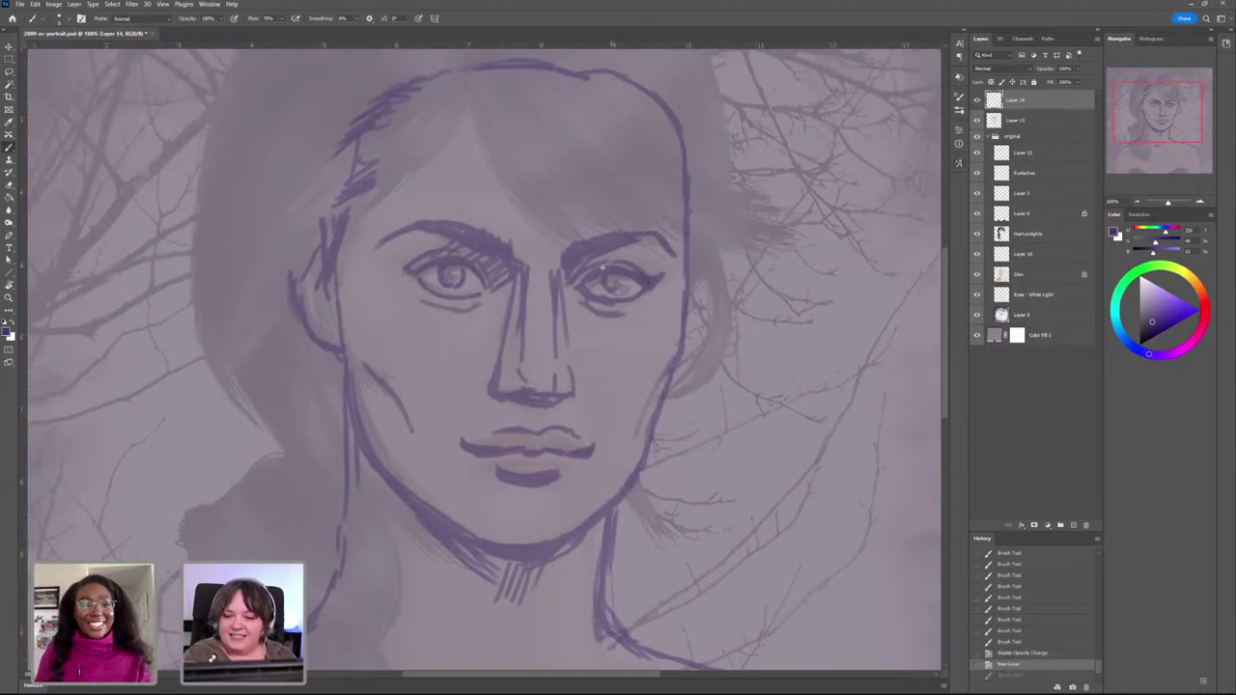
{"action": "left_click_drag", "start_coordinate": [576, 289], "coordinate": [589, 278]}
{"action": "left_click_drag", "start_coordinate": [585, 281], "coordinate": [597, 273]}
{"action": "mouse_move", "coordinate": [592, 275]}
{"action": "left_mouse_down"}
{"action": "mouse_move", "coordinate": [638, 271]}
{"action": "mouse_move", "coordinate": [653, 286]}
{"action": "left_mouse_up"}
Step: Undo the latest eyelid strokes on the image-right eye
{"action": "key", "text": "ctrl+z"}
{"action": "key", "text": "ctrl+z"}
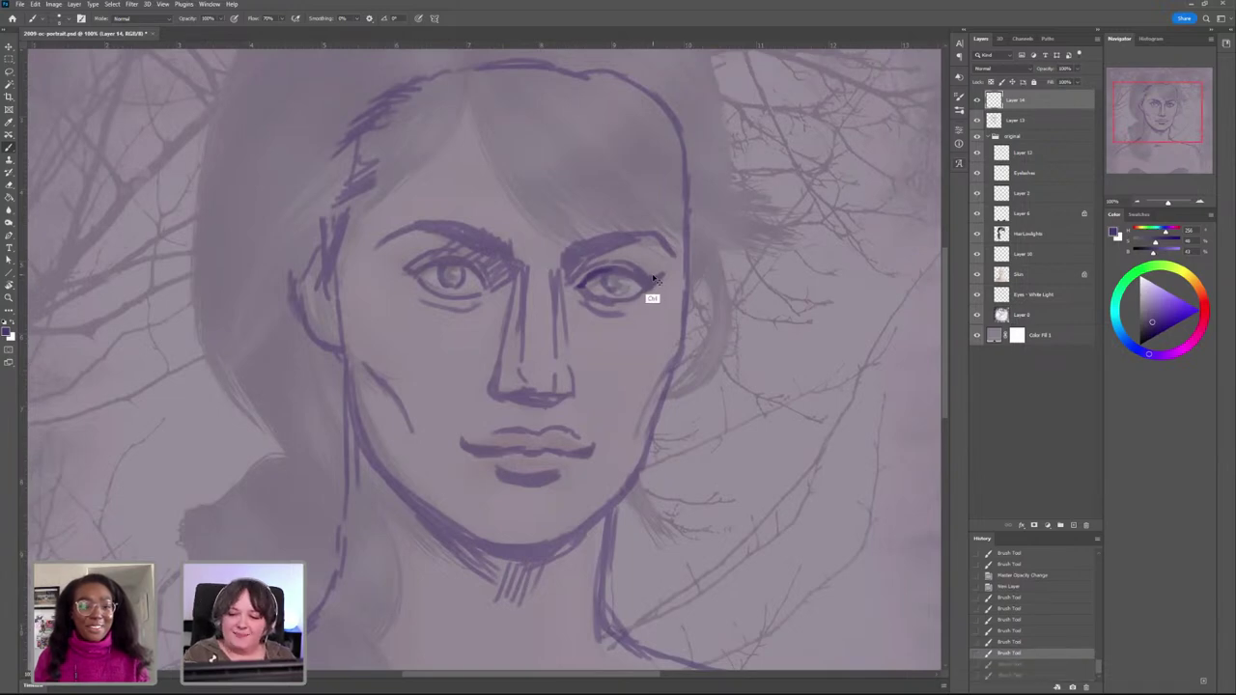
{"action": "key", "text": "ctrl+z"}
{"action": "key", "text": "ctrl+z"}
{"action": "key", "text": "ctrl+z"}
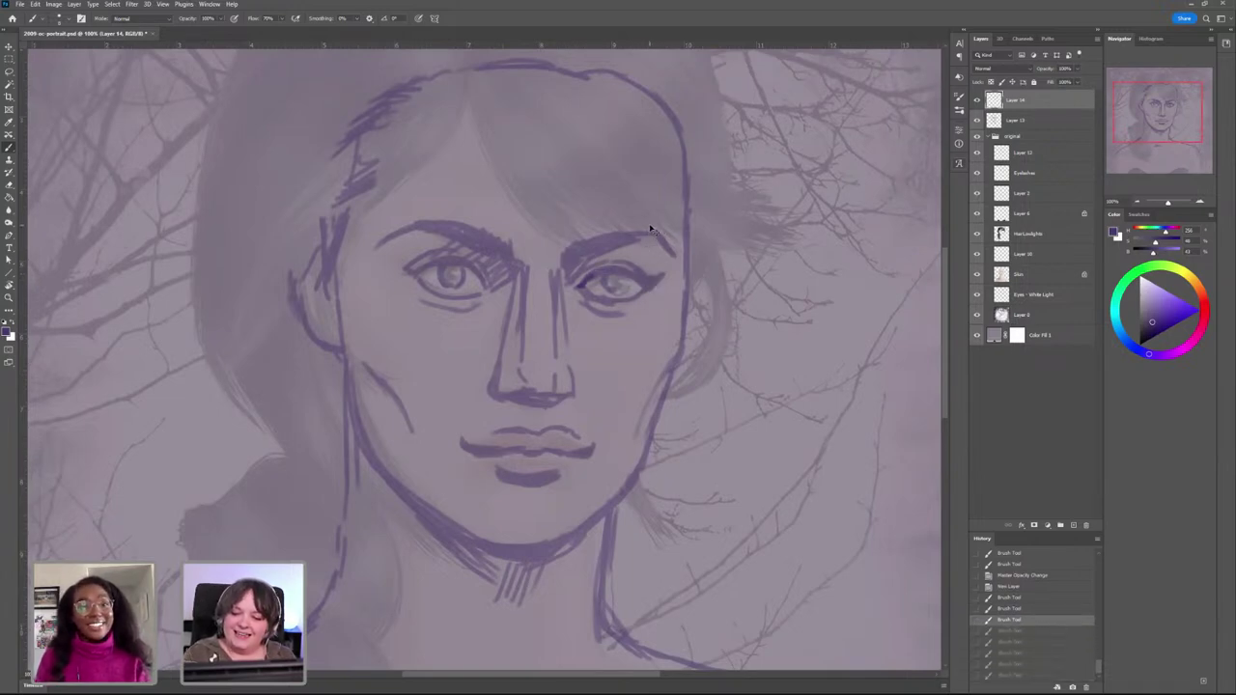
{"action": "key", "text": "ctrl+z"}
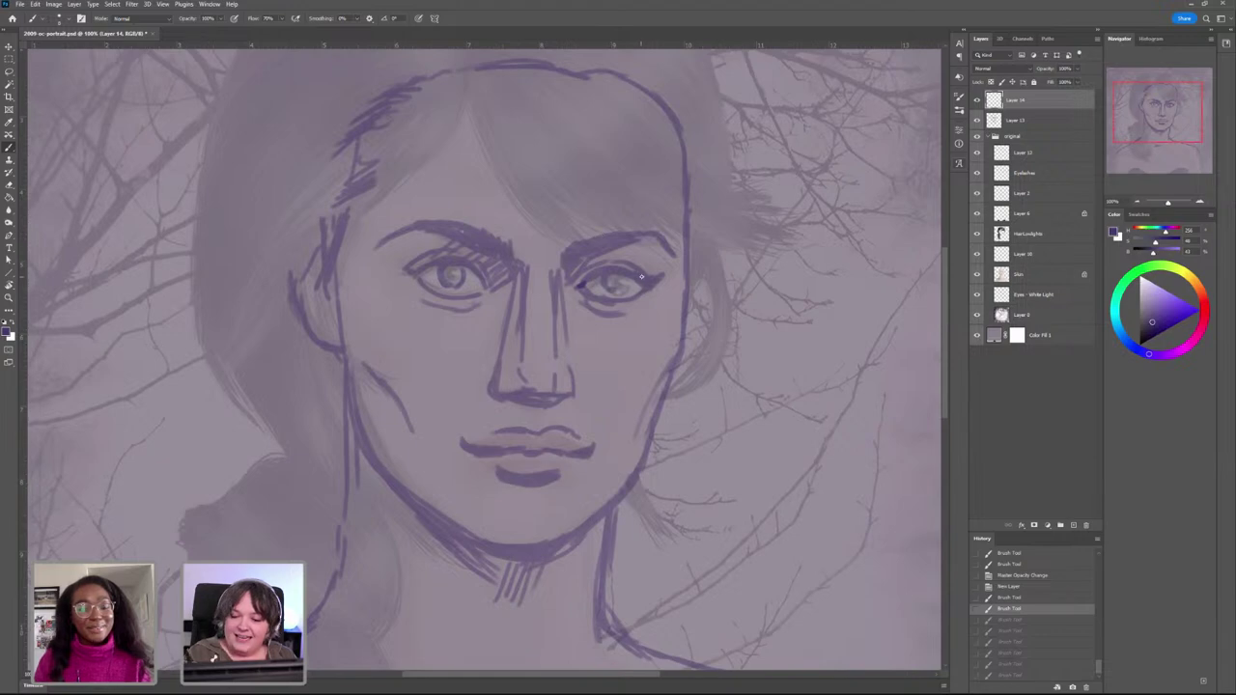
Step: Restore and build up the upper eyelid line of the image-right eye from the inner to the outer corner
{"action": "key", "text": "ctrl+shift+z"}
{"action": "key", "text": "ctrl+shift+z"}
{"action": "key", "text": "ctrl+shift+z"}
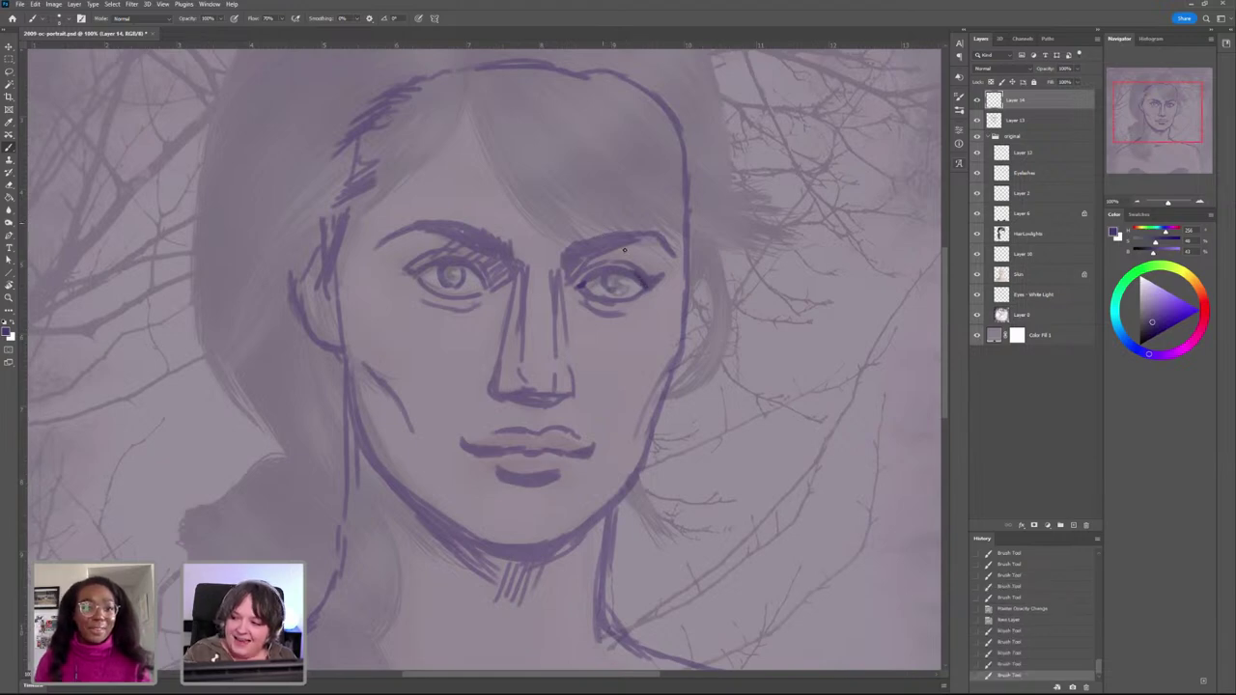
{"action": "key", "text": "ctrl+shift+z"}
{"action": "key", "text": "ctrl+shift+z"}
{"action": "key", "text": "ctrl+shift+z"}
{"action": "key", "text": "ctrl+shift+z"}
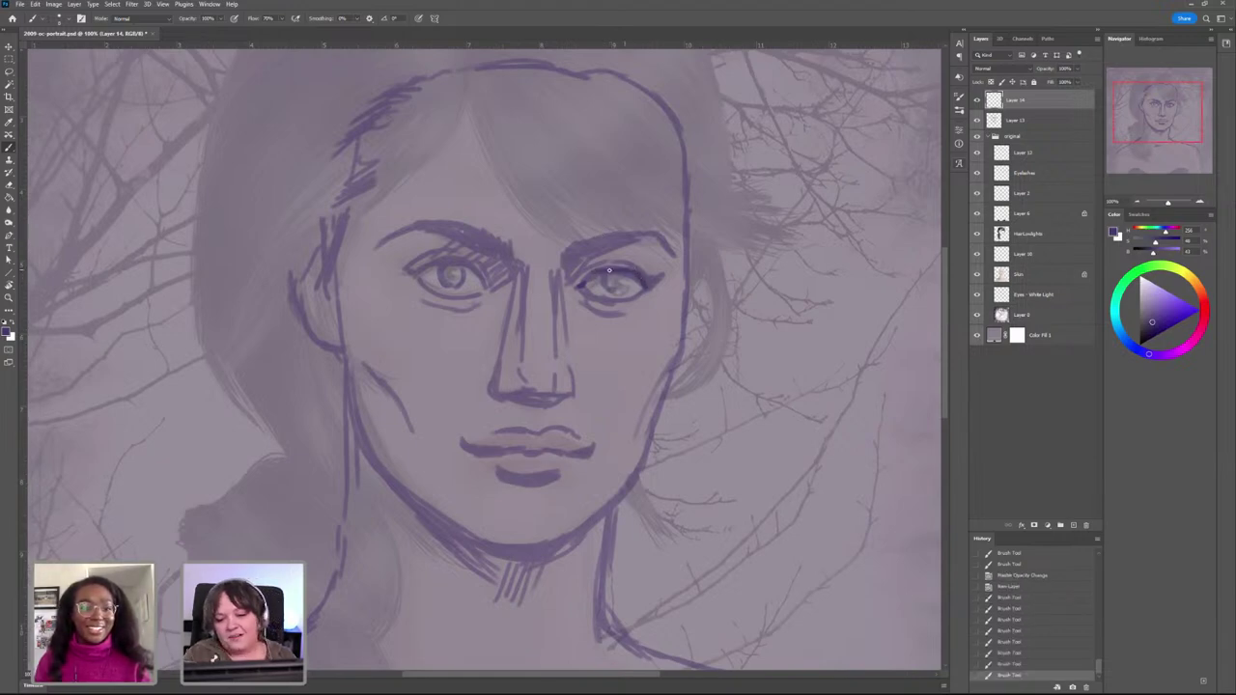
{"action": "key", "text": "ctrl+shift+z"}
{"action": "key", "text": "ctrl+shift+z"}
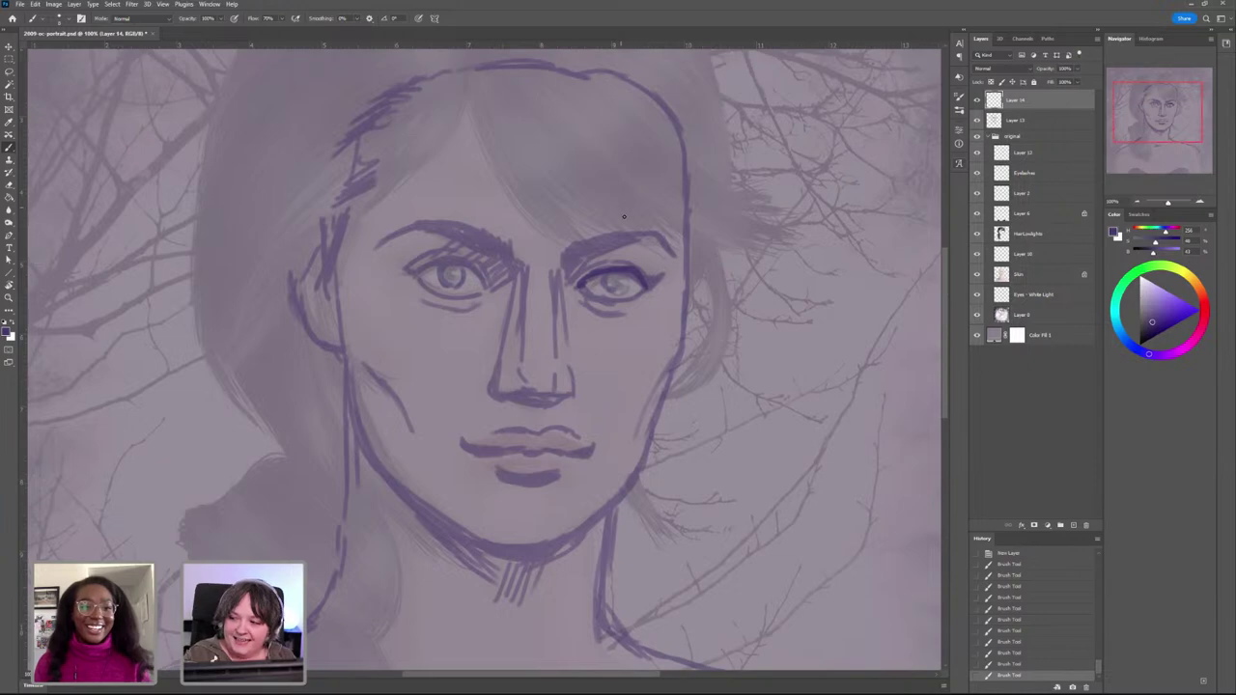
{"action": "key", "text": "ctrl+shift+z"}
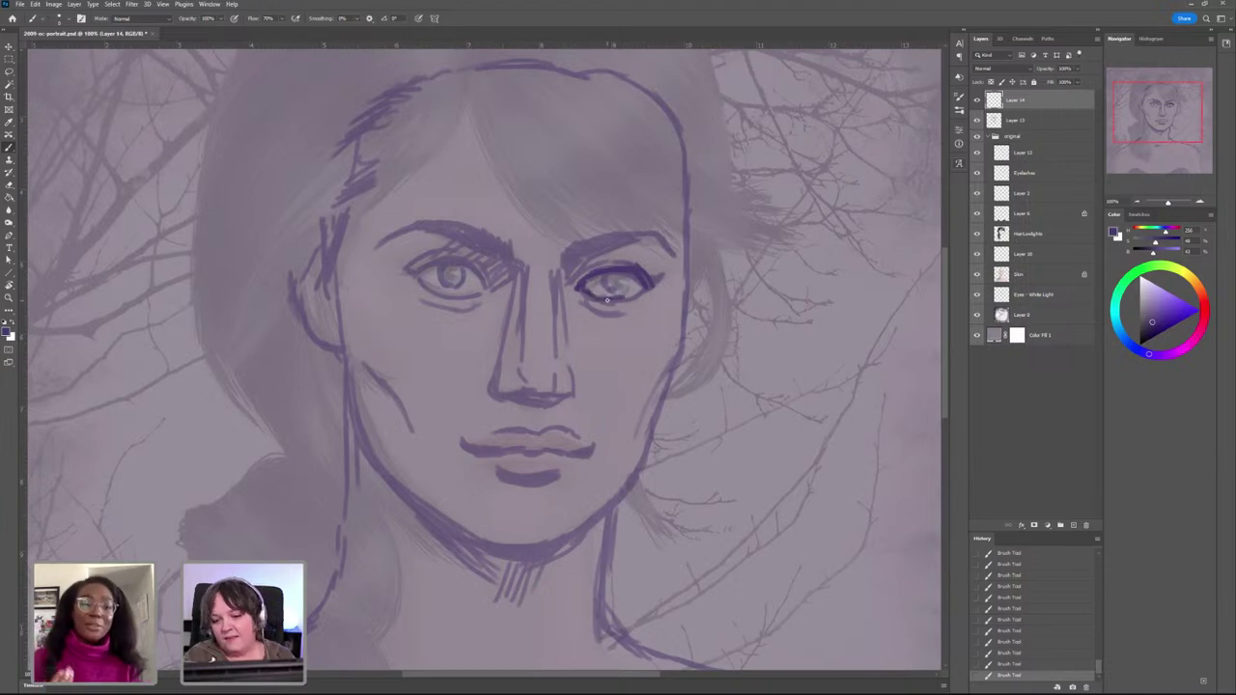
Step: Redraw the lower lid and iris of the image-right eye, and darken the eyebrow above it down to the nose bridge
{"action": "key", "text": "ctrl+z"}
{"action": "left_click_drag", "start_coordinate": [586, 295], "coordinate": [639, 294]}
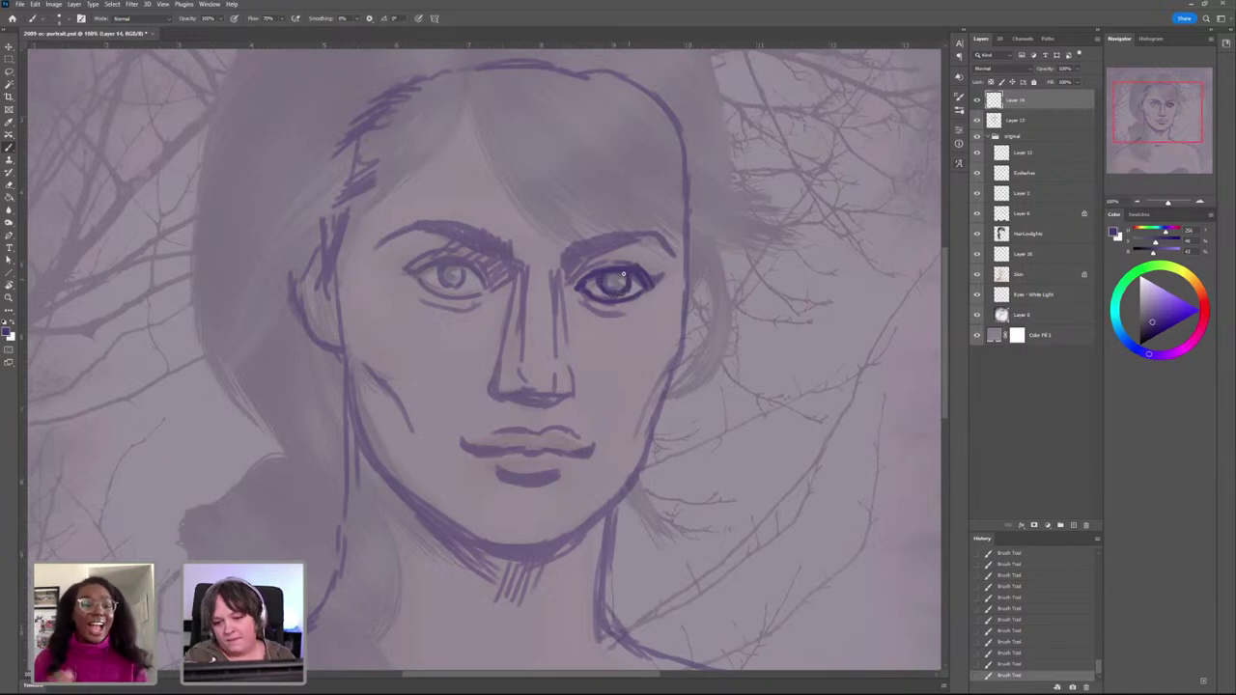
{"action": "mouse_move", "coordinate": [635, 267]}
{"action": "left_mouse_down"}
{"action": "mouse_move", "coordinate": [568, 246]}
{"action": "mouse_move", "coordinate": [588, 237]}
{"action": "mouse_move", "coordinate": [581, 257]}
{"action": "mouse_move", "coordinate": [611, 244]}
{"action": "mouse_move", "coordinate": [599, 239]}
{"action": "mouse_move", "coordinate": [659, 232]}
{"action": "mouse_move", "coordinate": [672, 253]}
{"action": "left_mouse_up"}
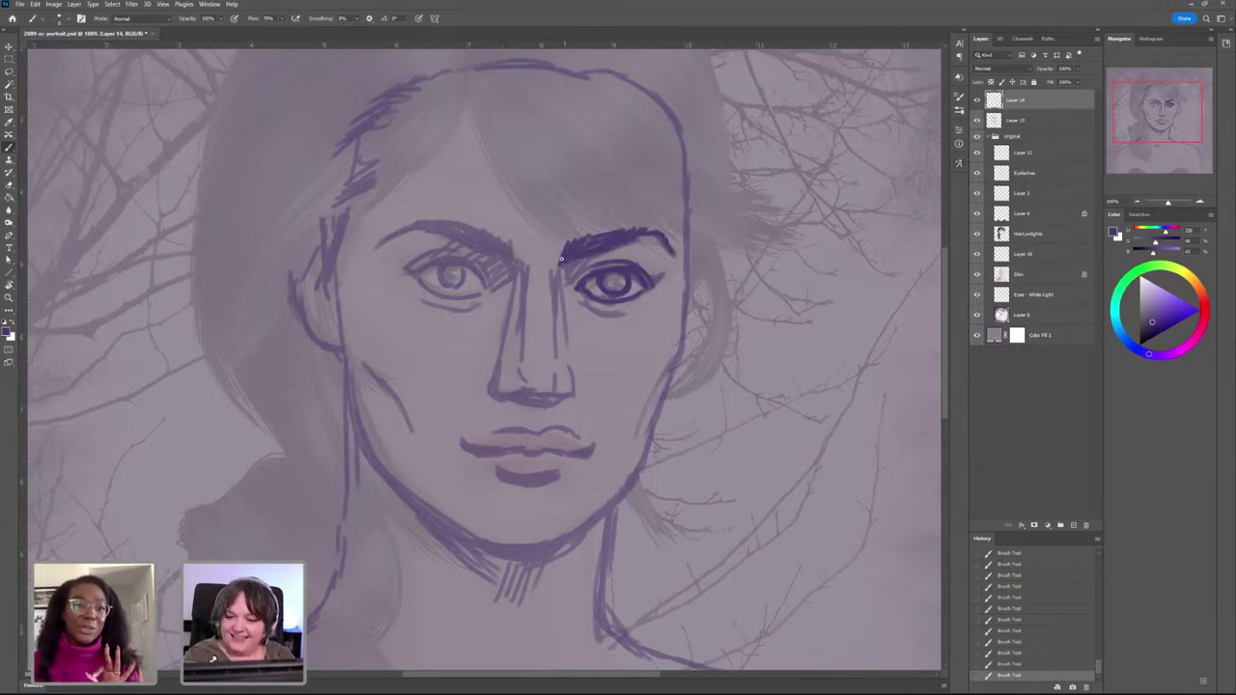
{"action": "mouse_move", "coordinate": [553, 274]}
{"action": "left_mouse_down"}
{"action": "mouse_move", "coordinate": [572, 326]}
{"action": "mouse_move", "coordinate": [577, 290]}
{"action": "mouse_move", "coordinate": [547, 296]}
{"action": "left_mouse_up"}
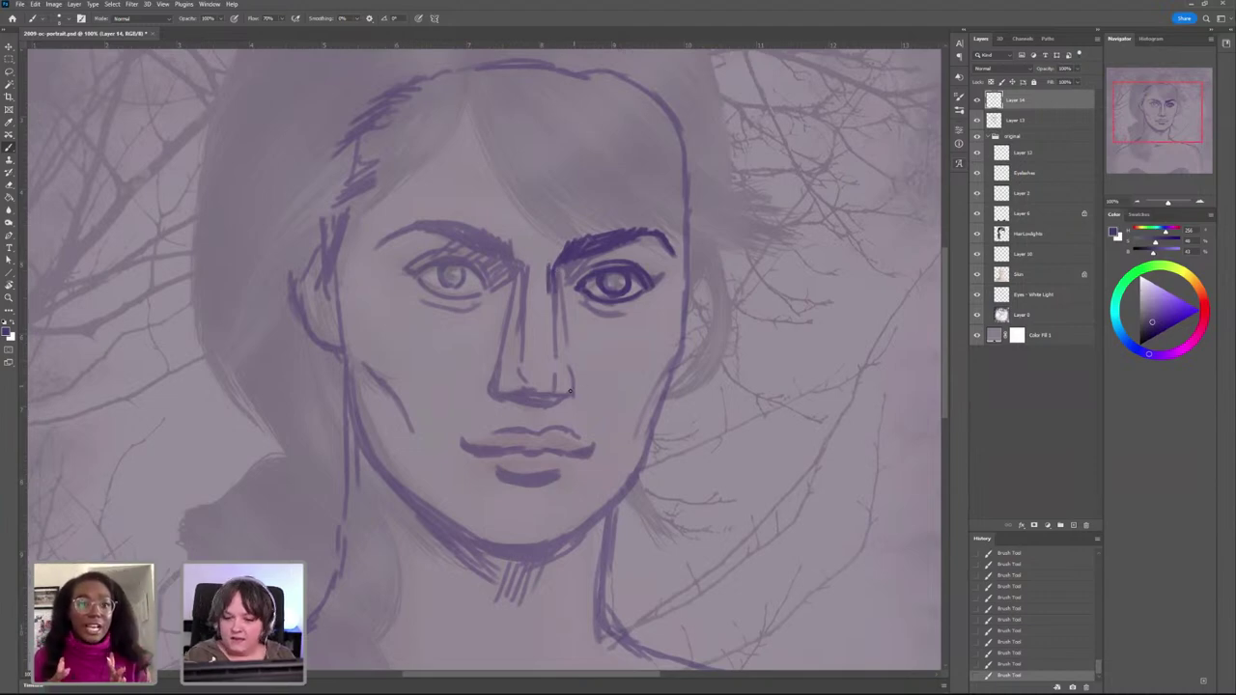
Step: Redraw the nose with dark, curved nostril wings, a shaded underside and tip, and a line up its image-left side
{"action": "left_click_drag", "start_coordinate": [574, 390], "coordinate": [557, 395]}
{"action": "left_click_drag", "start_coordinate": [569, 396], "coordinate": [571, 393]}
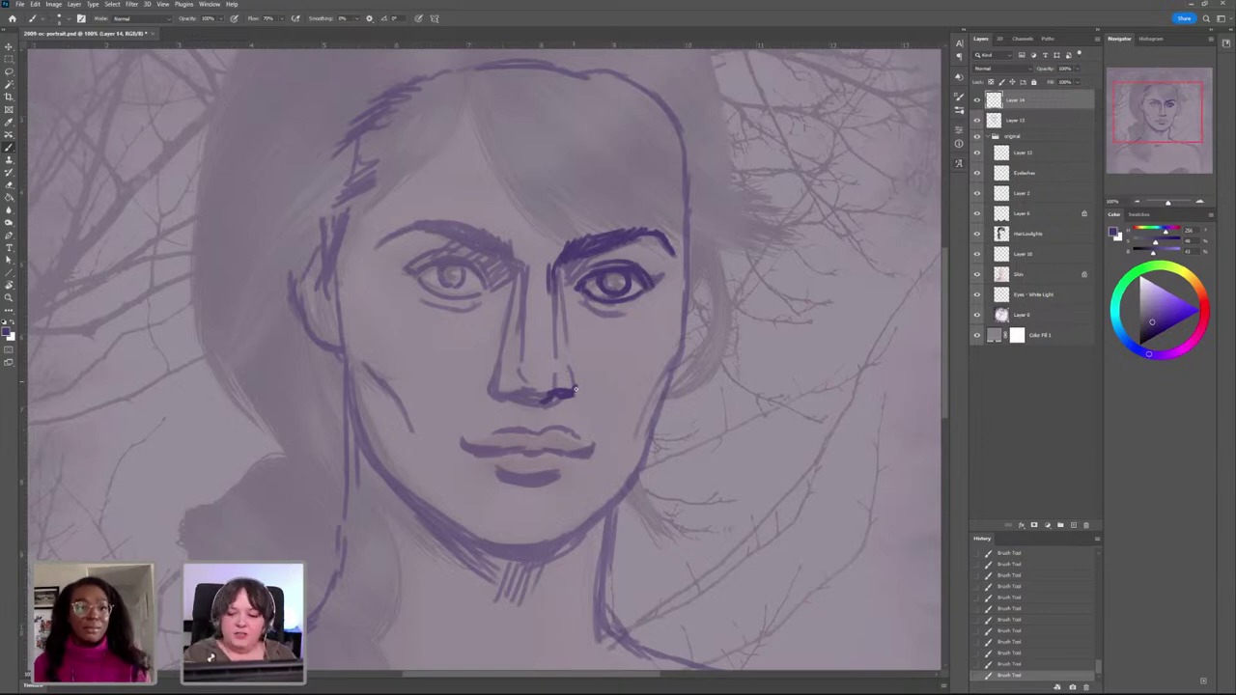
{"action": "mouse_move", "coordinate": [575, 391]}
{"action": "left_mouse_down"}
{"action": "mouse_move", "coordinate": [577, 377]}
{"action": "mouse_move", "coordinate": [581, 394]}
{"action": "left_mouse_up"}
{"action": "mouse_move", "coordinate": [503, 359]}
{"action": "left_mouse_down"}
{"action": "mouse_move", "coordinate": [488, 392]}
{"action": "mouse_move", "coordinate": [520, 394]}
{"action": "left_mouse_up"}
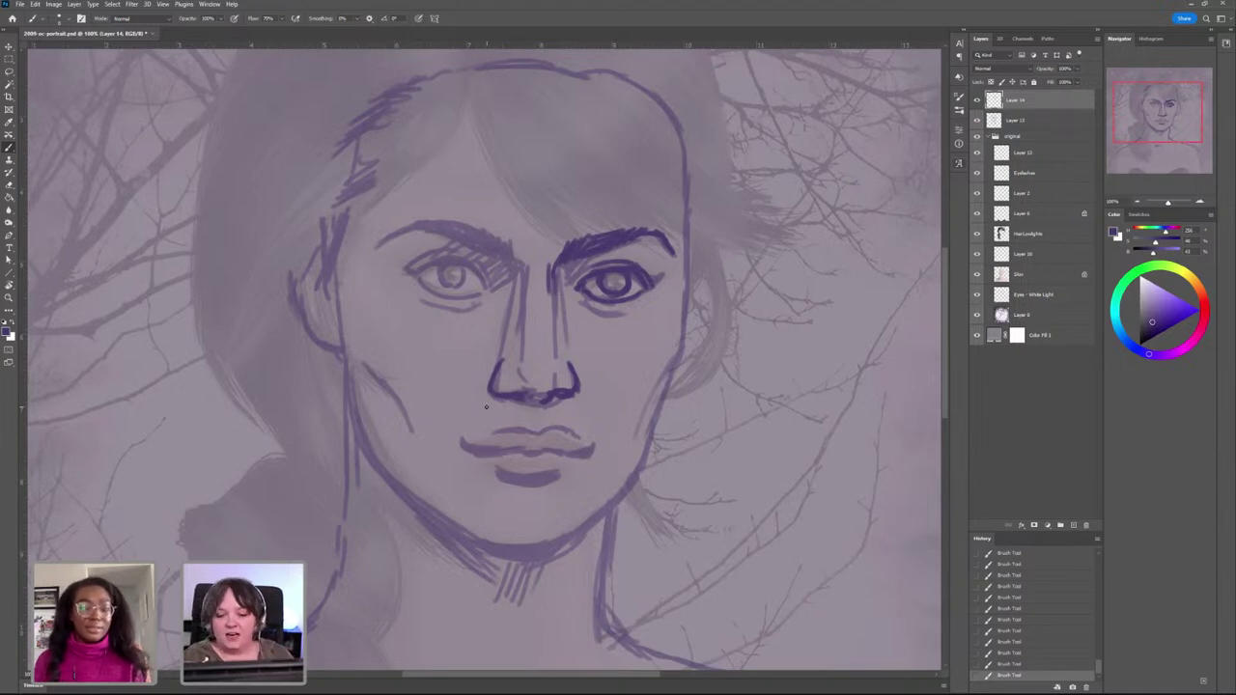
{"action": "left_click_drag", "start_coordinate": [521, 392], "coordinate": [495, 400]}
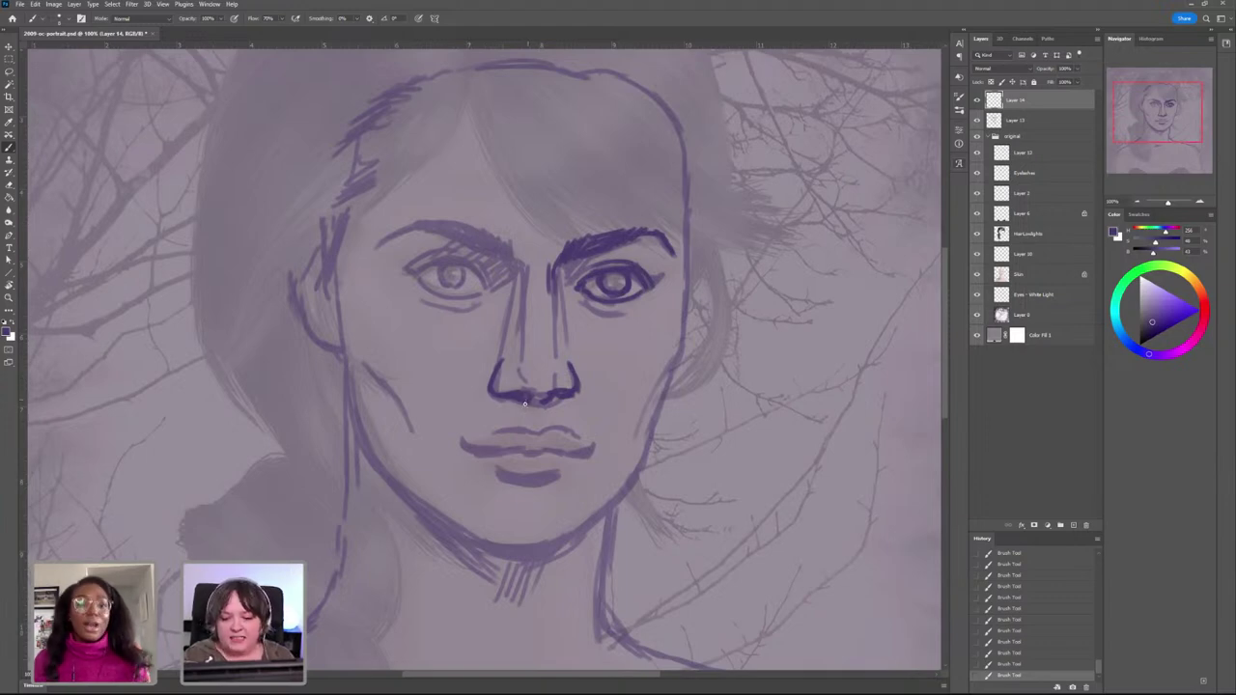
{"action": "mouse_move", "coordinate": [527, 403]}
{"action": "left_mouse_down"}
{"action": "mouse_move", "coordinate": [540, 406]}
{"action": "mouse_move", "coordinate": [512, 354]}
{"action": "mouse_move", "coordinate": [520, 324]}
{"action": "left_mouse_up"}
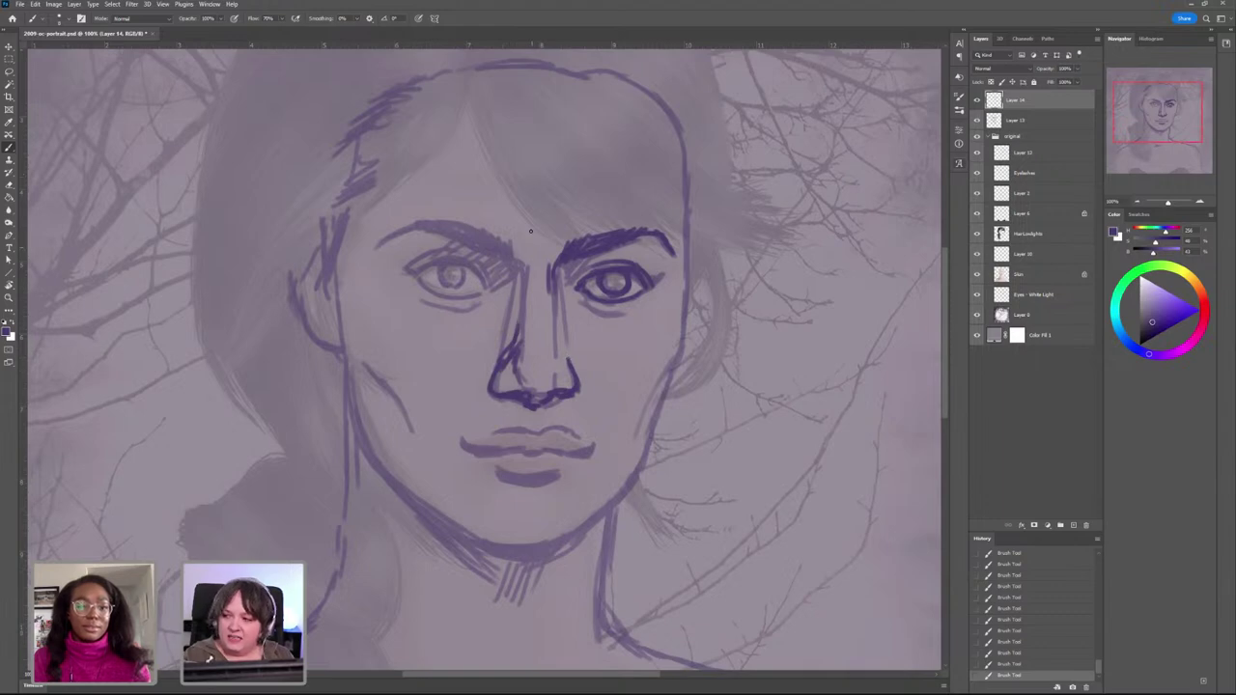
Step: Darken the inner end of the image-left eyebrow into the nose bridge, and redraw the lips with firm lines
{"action": "mouse_move", "coordinate": [552, 298]}
{"action": "left_mouse_down"}
{"action": "mouse_move", "coordinate": [523, 283]}
{"action": "mouse_move", "coordinate": [525, 271]}
{"action": "mouse_move", "coordinate": [521, 323]}
{"action": "mouse_move", "coordinate": [492, 239]}
{"action": "left_mouse_up"}
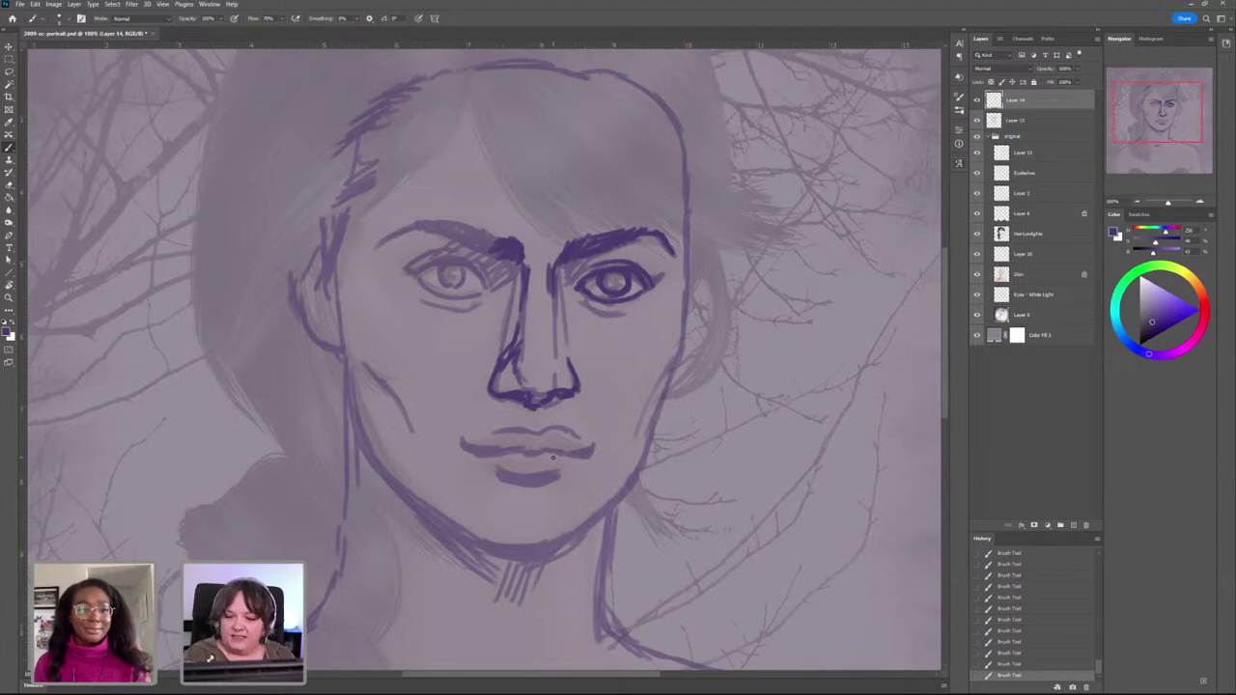
{"action": "mouse_move", "coordinate": [543, 448]}
{"action": "left_mouse_down"}
{"action": "mouse_move", "coordinate": [473, 451]}
{"action": "mouse_move", "coordinate": [591, 448]}
{"action": "left_mouse_up"}
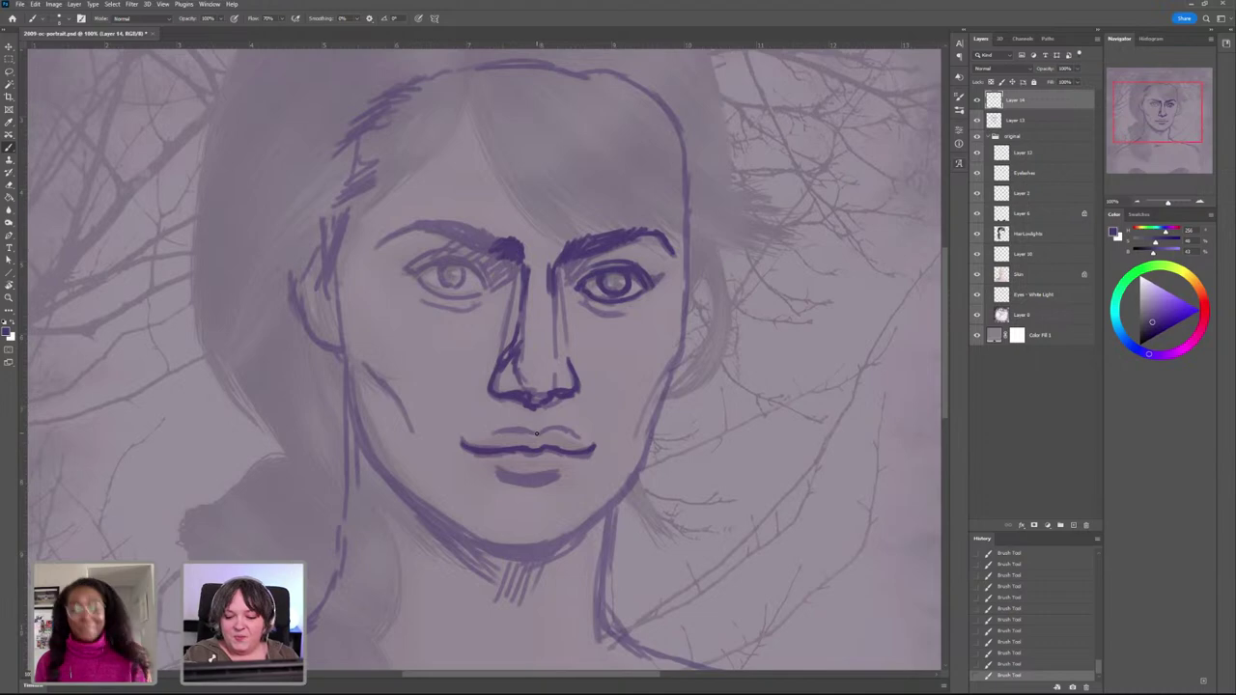
{"action": "mouse_move", "coordinate": [537, 433]}
{"action": "left_mouse_down"}
{"action": "mouse_move", "coordinate": [588, 443]}
{"action": "mouse_move", "coordinate": [571, 430]}
{"action": "mouse_move", "coordinate": [509, 428]}
{"action": "mouse_move", "coordinate": [506, 479]}
{"action": "mouse_move", "coordinate": [549, 481]}
{"action": "mouse_move", "coordinate": [504, 478]}
{"action": "mouse_move", "coordinate": [535, 485]}
{"action": "left_mouse_up"}
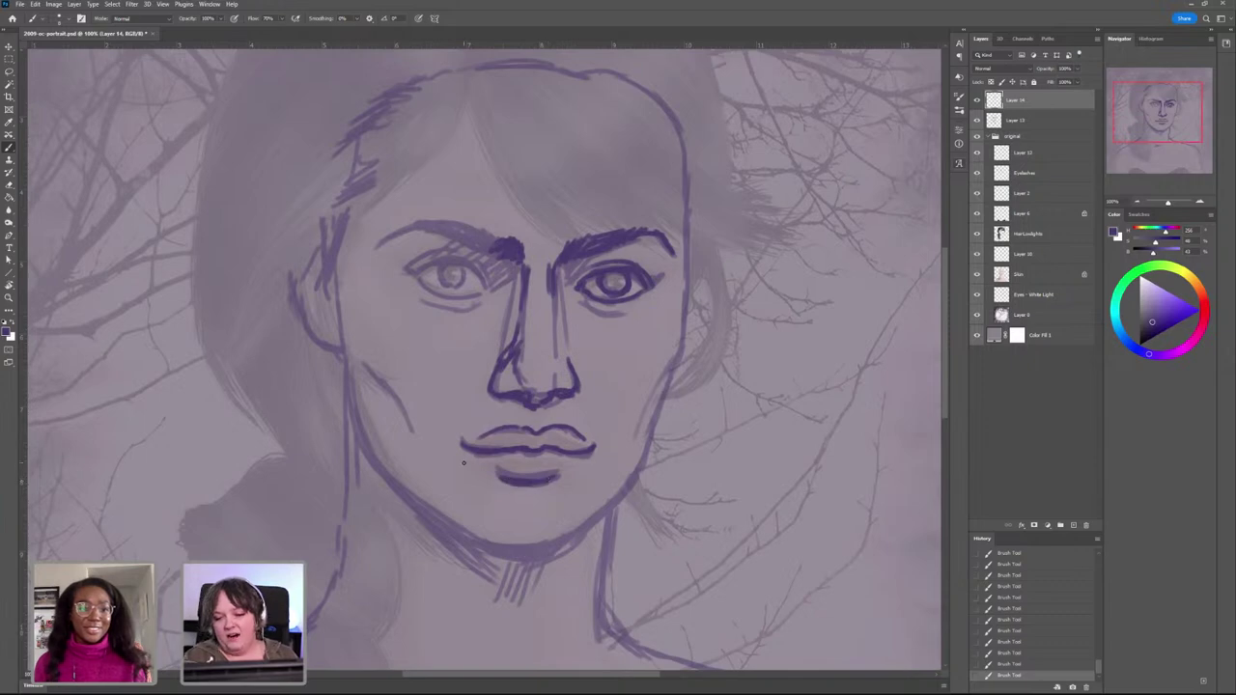
Step: Darken the image-right edge of the face, and redraw the image-left eye's lids and iris with a flicked outer corner
{"action": "mouse_move", "coordinate": [686, 292]}
{"action": "left_mouse_down"}
{"action": "mouse_move", "coordinate": [666, 394]}
{"action": "mouse_move", "coordinate": [687, 282]}
{"action": "mouse_move", "coordinate": [683, 135]}
{"action": "left_mouse_up"}
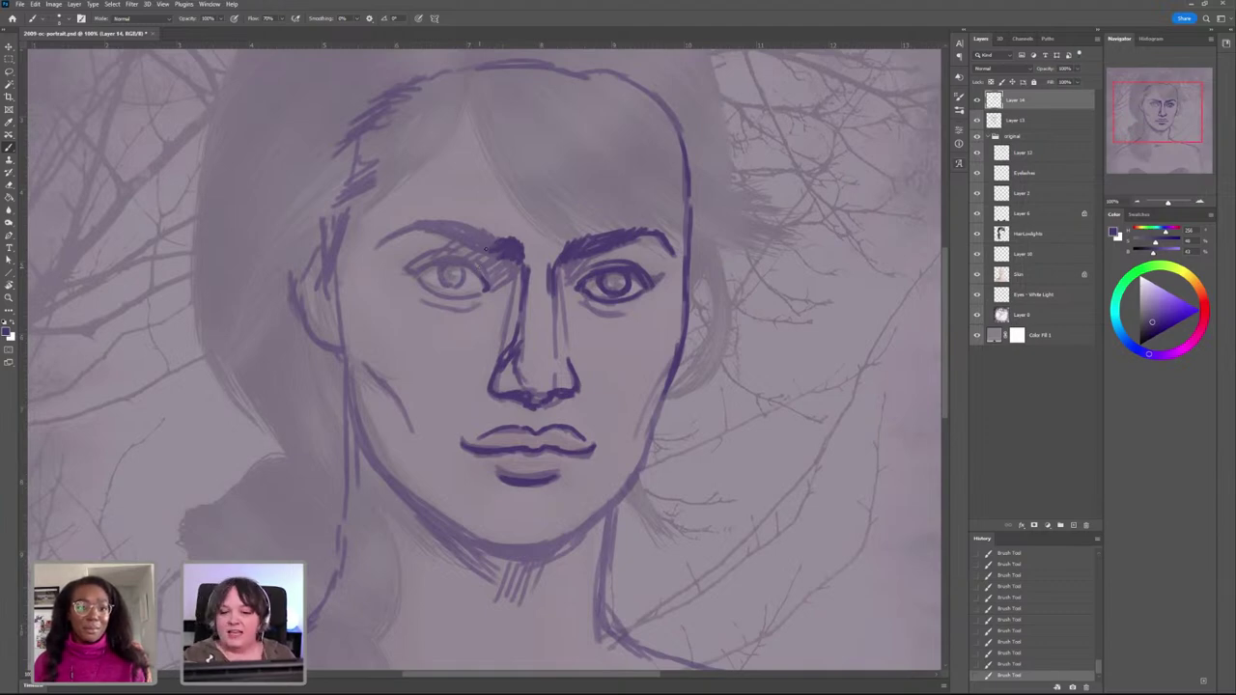
{"action": "mouse_move", "coordinate": [474, 266]}
{"action": "left_mouse_down"}
{"action": "mouse_move", "coordinate": [412, 279]}
{"action": "mouse_move", "coordinate": [445, 299]}
{"action": "mouse_move", "coordinate": [440, 285]}
{"action": "mouse_move", "coordinate": [467, 277]}
{"action": "mouse_move", "coordinate": [454, 289]}
{"action": "left_mouse_up"}
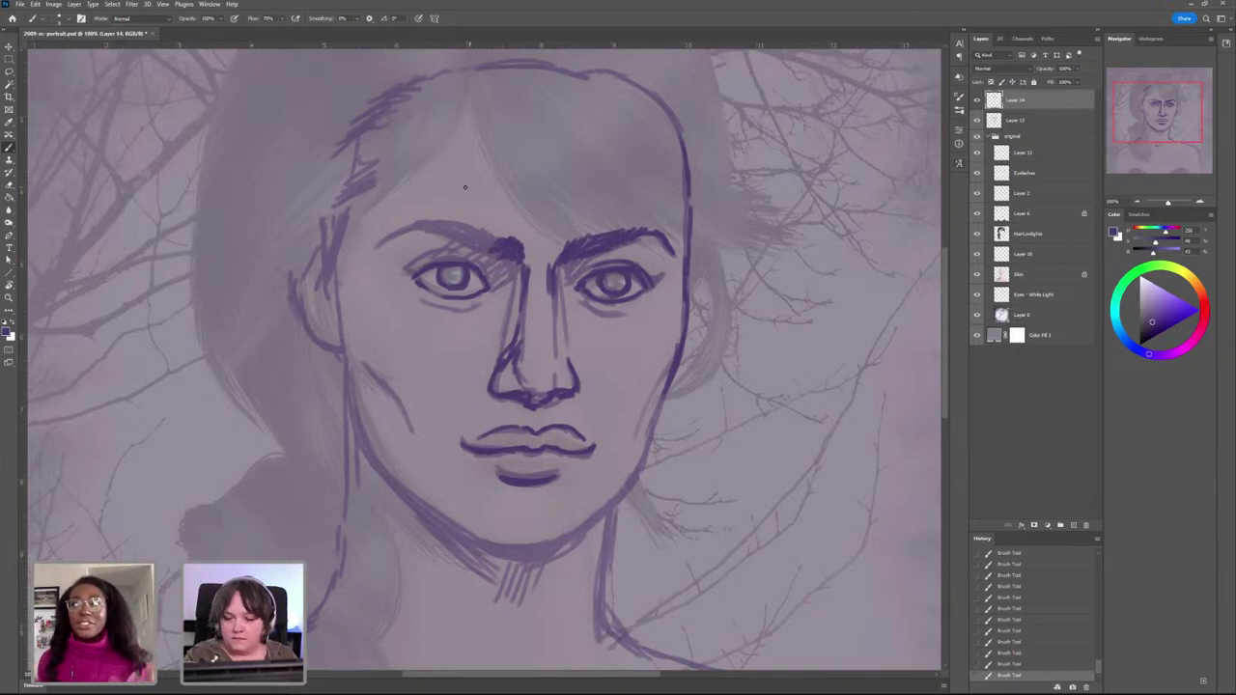
{"action": "key", "text": "ctrl+z"}
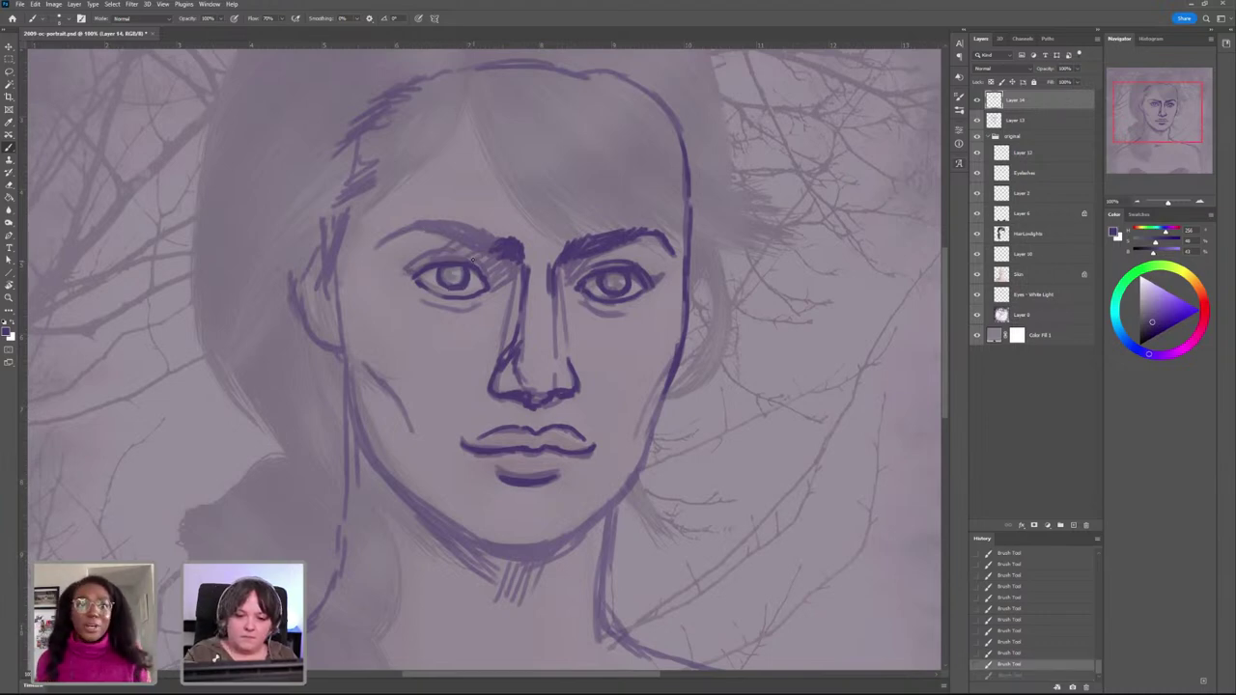
{"action": "left_click_drag", "start_coordinate": [458, 254], "coordinate": [433, 256]}
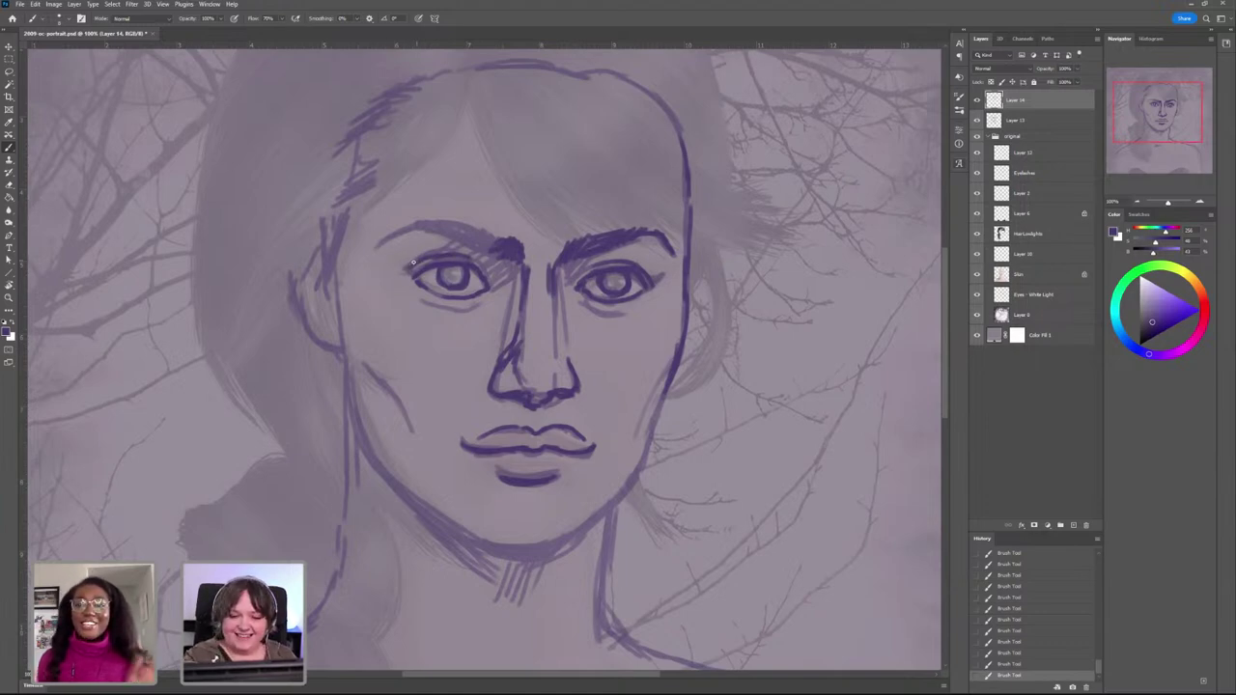
{"action": "mouse_move", "coordinate": [410, 259]}
{"action": "left_mouse_down"}
{"action": "mouse_move", "coordinate": [394, 264]}
{"action": "mouse_move", "coordinate": [419, 261]}
{"action": "left_mouse_up"}
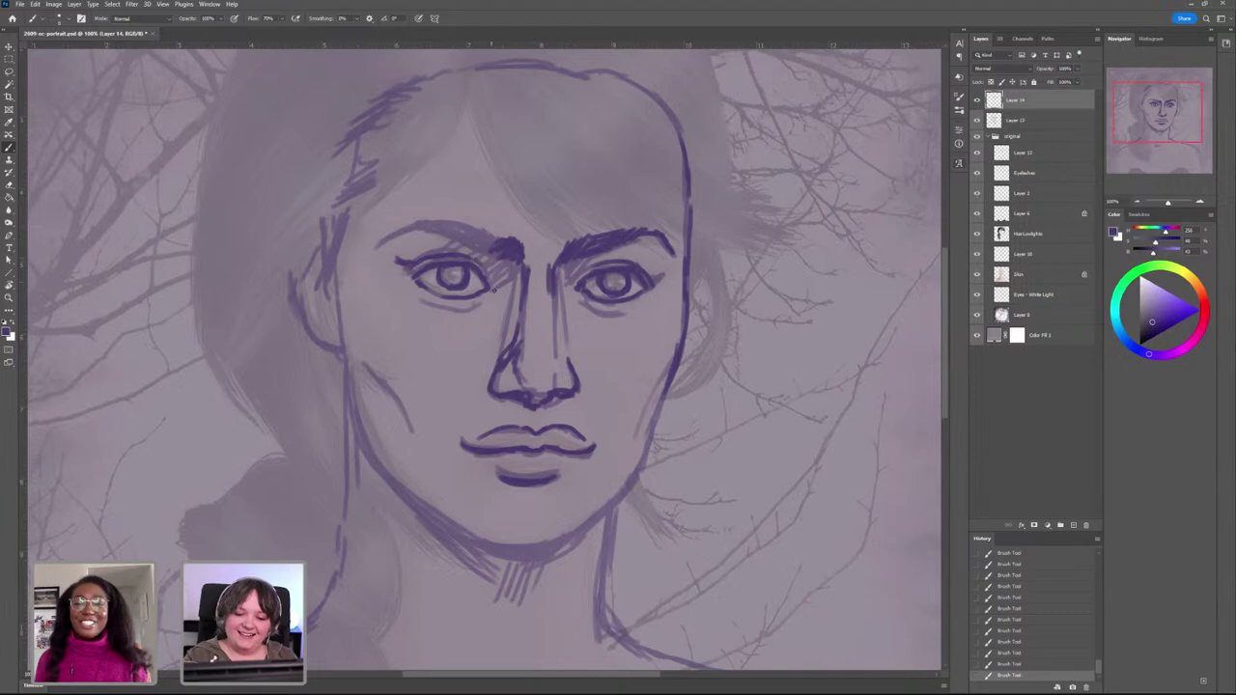
{"action": "left_click_drag", "start_coordinate": [475, 305], "coordinate": [452, 311]}
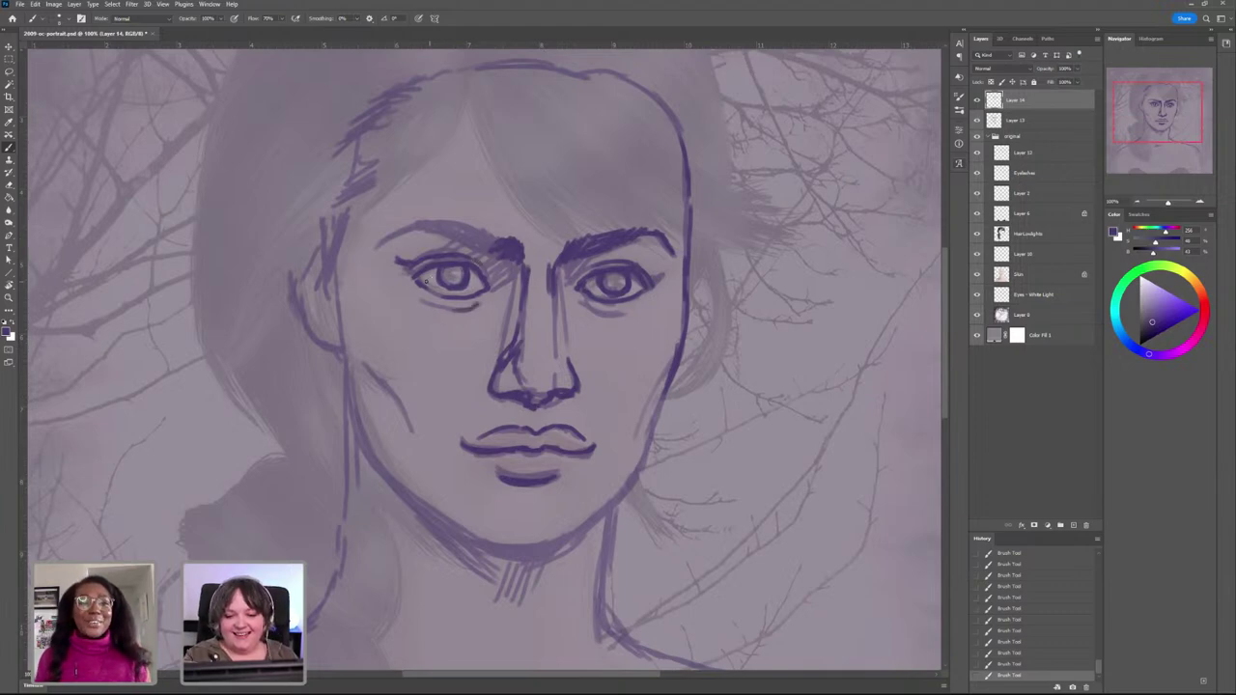
{"action": "left_click_drag", "start_coordinate": [465, 269], "coordinate": [467, 288]}
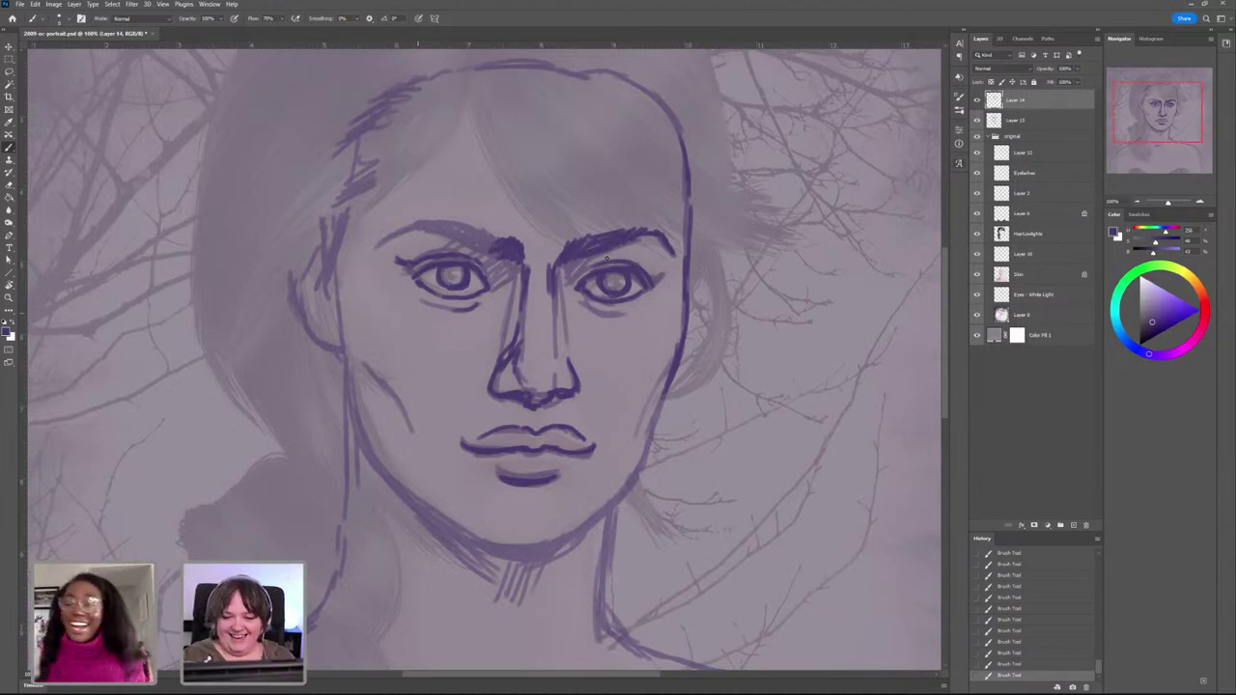
Step: Draw the pupils in both eyes and add a short frown mark at the inner end of the image-left eyebrow
{"action": "left_click_drag", "start_coordinate": [613, 280], "coordinate": [615, 282]}
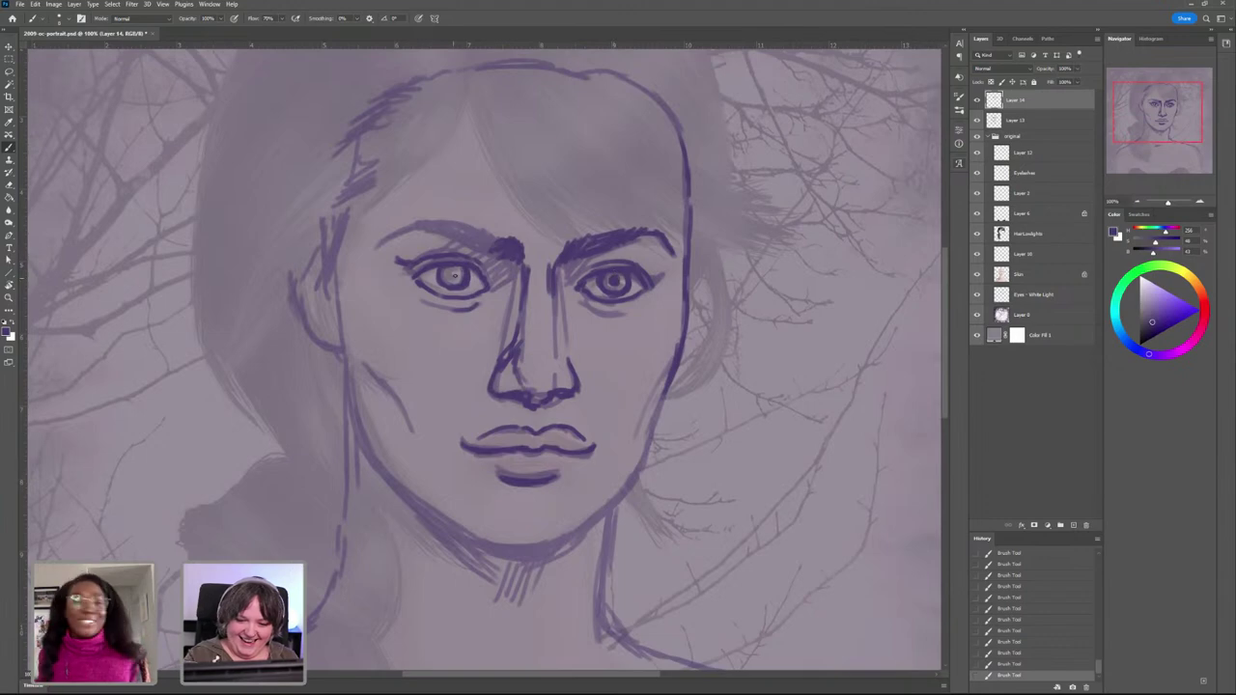
{"action": "left_click_drag", "start_coordinate": [454, 275], "coordinate": [455, 277]}
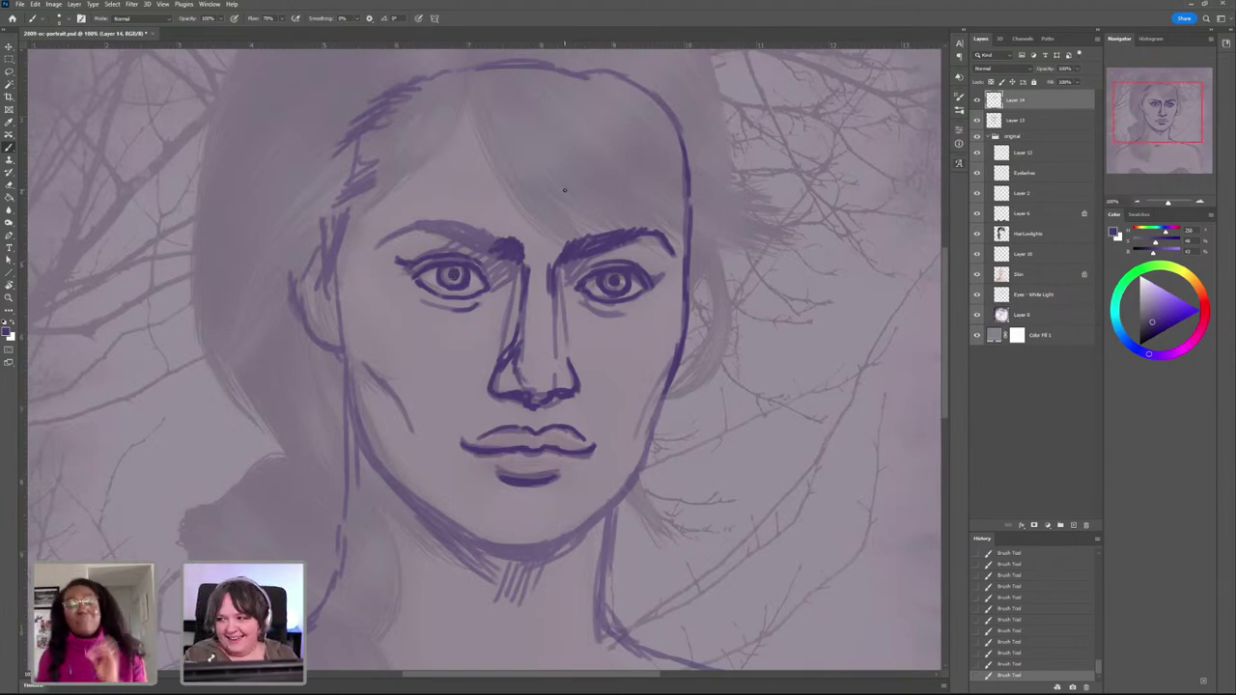
{"action": "left_click_drag", "start_coordinate": [532, 243], "coordinate": [527, 253]}
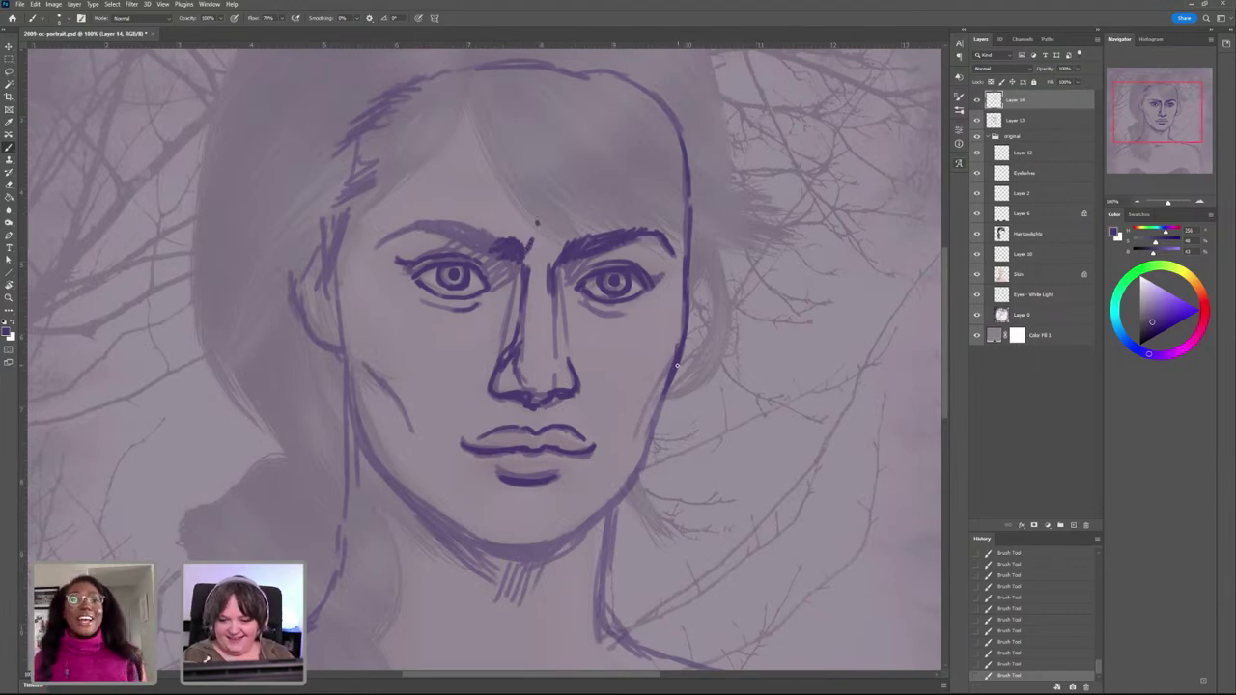
Step: Darken the image-right jawline down to the chin, and sketch a curved contour around the mouth from cheek to cheek
{"action": "mouse_move", "coordinate": [677, 365]}
{"action": "left_mouse_down"}
{"action": "mouse_move", "coordinate": [638, 473]}
{"action": "mouse_move", "coordinate": [574, 534]}
{"action": "mouse_move", "coordinate": [583, 527]}
{"action": "mouse_move", "coordinate": [527, 556]}
{"action": "mouse_move", "coordinate": [575, 530]}
{"action": "mouse_move", "coordinate": [545, 552]}
{"action": "mouse_move", "coordinate": [492, 550]}
{"action": "mouse_move", "coordinate": [536, 553]}
{"action": "mouse_move", "coordinate": [581, 531]}
{"action": "mouse_move", "coordinate": [565, 546]}
{"action": "mouse_move", "coordinate": [568, 493]}
{"action": "mouse_move", "coordinate": [593, 487]}
{"action": "mouse_move", "coordinate": [553, 500]}
{"action": "mouse_move", "coordinate": [440, 461]}
{"action": "left_mouse_up"}
{"action": "mouse_move", "coordinate": [518, 496]}
{"action": "left_mouse_down"}
{"action": "mouse_move", "coordinate": [476, 500]}
{"action": "mouse_move", "coordinate": [541, 495]}
{"action": "left_mouse_up"}
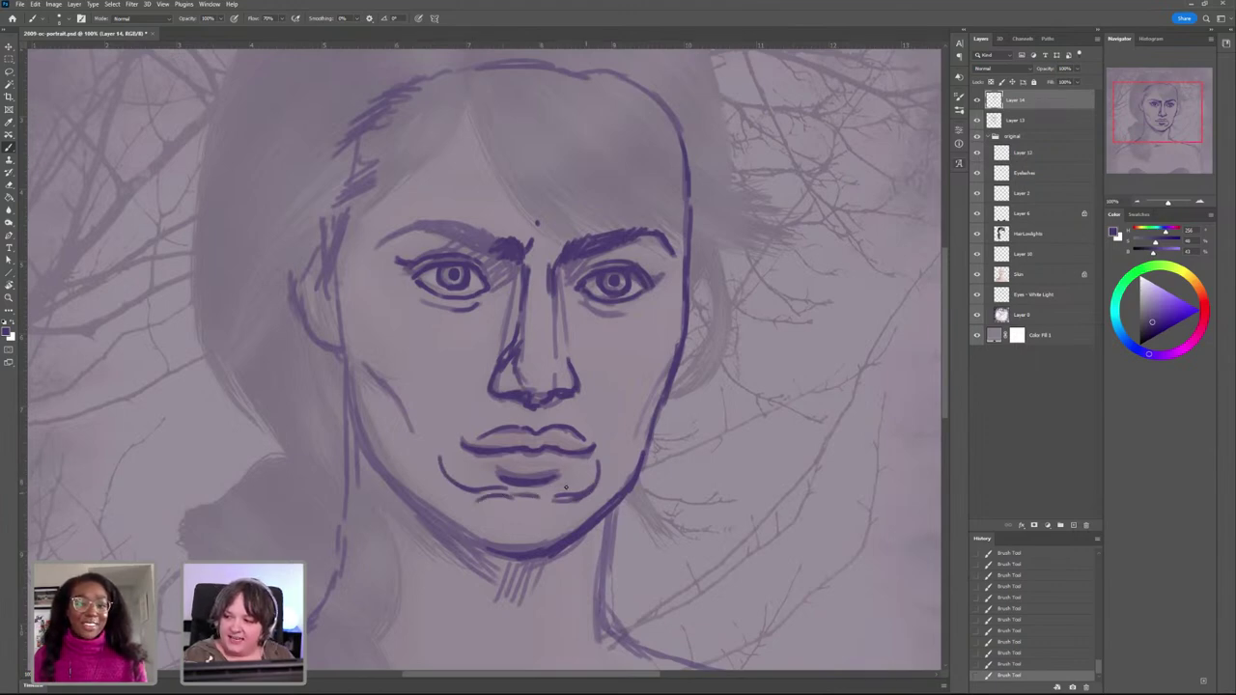
{"action": "mouse_move", "coordinate": [604, 462]}
{"action": "left_mouse_down"}
{"action": "mouse_move", "coordinate": [589, 494]}
{"action": "mouse_move", "coordinate": [554, 501]}
{"action": "left_mouse_up"}
{"action": "mouse_move", "coordinate": [533, 494]}
{"action": "left_mouse_down"}
{"action": "mouse_move", "coordinate": [502, 490]}
{"action": "mouse_move", "coordinate": [564, 500]}
{"action": "left_mouse_up"}
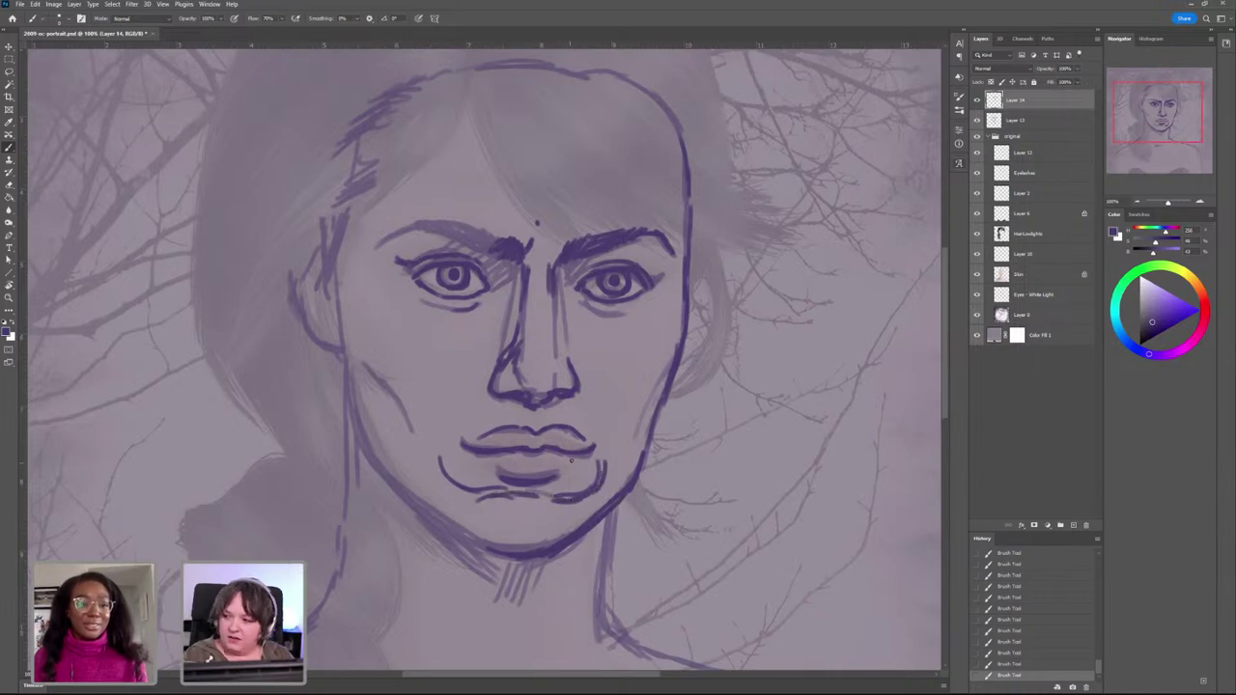
Step: Darken both corners of the mouth and reinforce the middle of the contour below the lower lip
{"action": "mouse_move", "coordinate": [586, 461]}
{"action": "left_mouse_down"}
{"action": "mouse_move", "coordinate": [594, 468]}
{"action": "mouse_move", "coordinate": [596, 447]}
{"action": "left_mouse_up"}
{"action": "left_click_drag", "start_coordinate": [465, 447], "coordinate": [456, 452]}
{"action": "left_click_drag", "start_coordinate": [518, 493], "coordinate": [533, 493]}
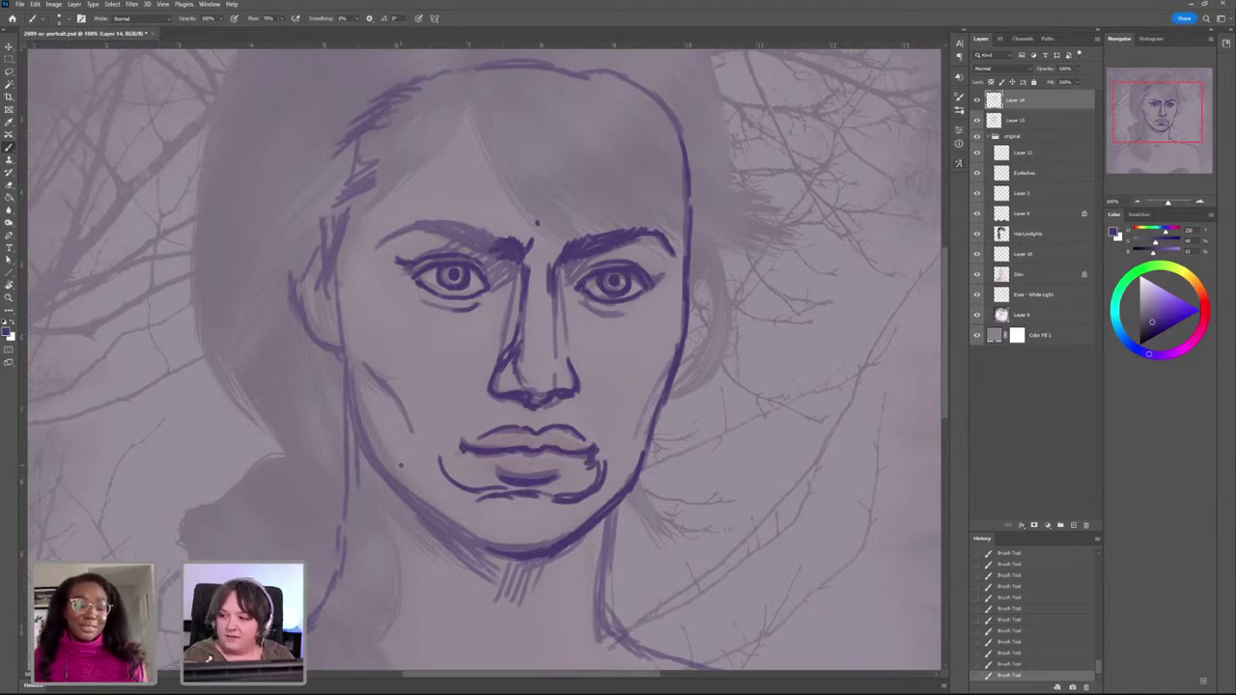
Step: Redraw the image-left jawline from the chin up past the cheek, and darken the ear and the line beside the jaw
{"action": "left_click_drag", "start_coordinate": [394, 485], "coordinate": [449, 526]}
{"action": "mouse_move", "coordinate": [404, 488]}
{"action": "left_mouse_down"}
{"action": "mouse_move", "coordinate": [493, 552]}
{"action": "mouse_move", "coordinate": [404, 498]}
{"action": "mouse_move", "coordinate": [358, 426]}
{"action": "left_mouse_up"}
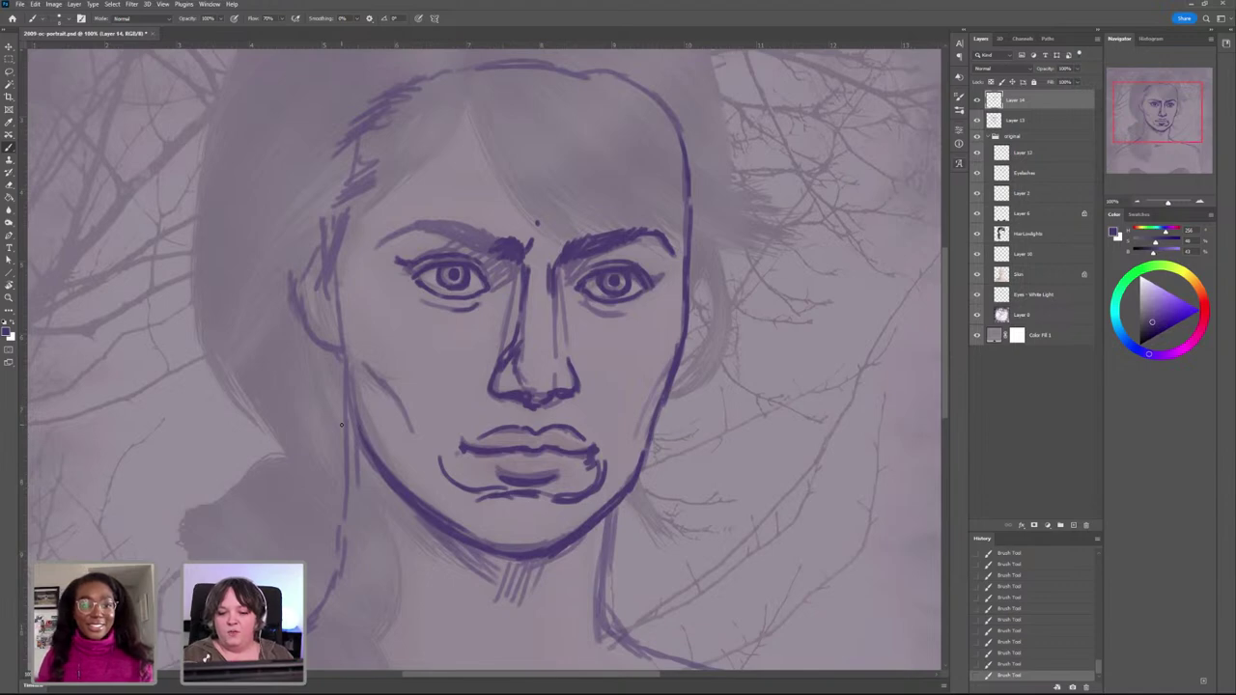
{"action": "left_click_drag", "start_coordinate": [354, 433], "coordinate": [333, 263]}
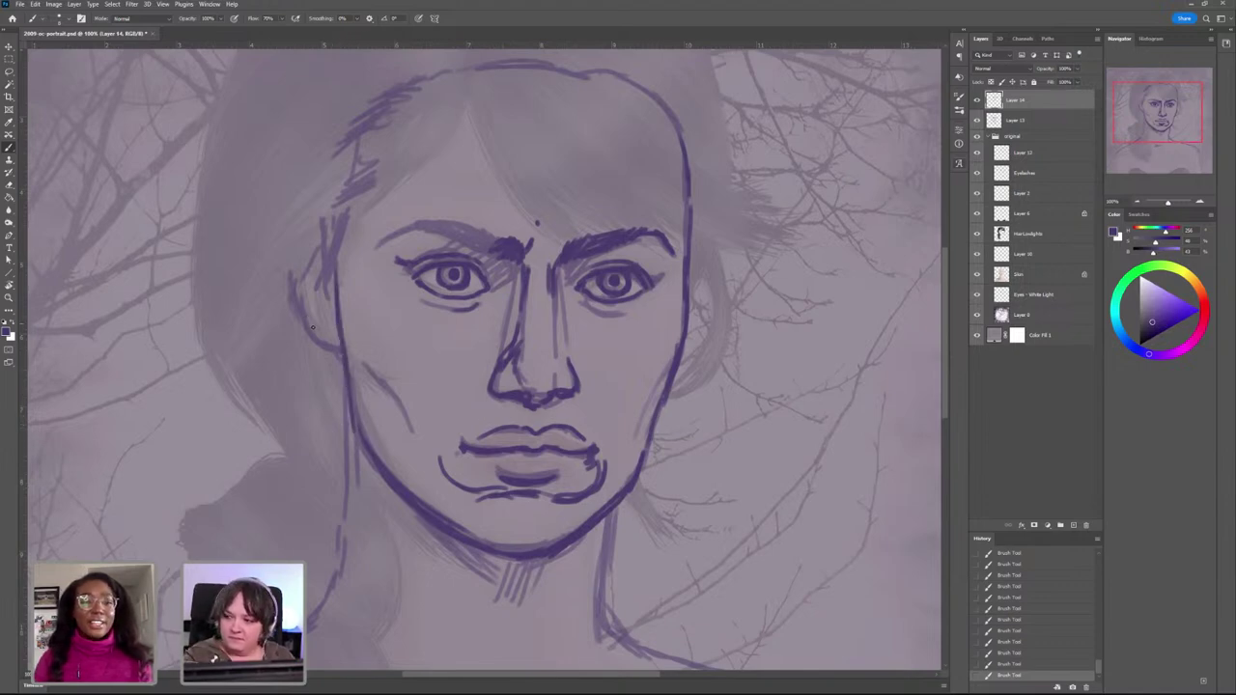
{"action": "mouse_move", "coordinate": [333, 311]}
{"action": "left_mouse_down"}
{"action": "mouse_move", "coordinate": [320, 290]}
{"action": "mouse_move", "coordinate": [330, 287]}
{"action": "mouse_move", "coordinate": [310, 283]}
{"action": "mouse_move", "coordinate": [324, 348]}
{"action": "mouse_move", "coordinate": [340, 359]}
{"action": "mouse_move", "coordinate": [344, 441]}
{"action": "left_mouse_up"}
{"action": "left_click_drag", "start_coordinate": [342, 379], "coordinate": [346, 474]}
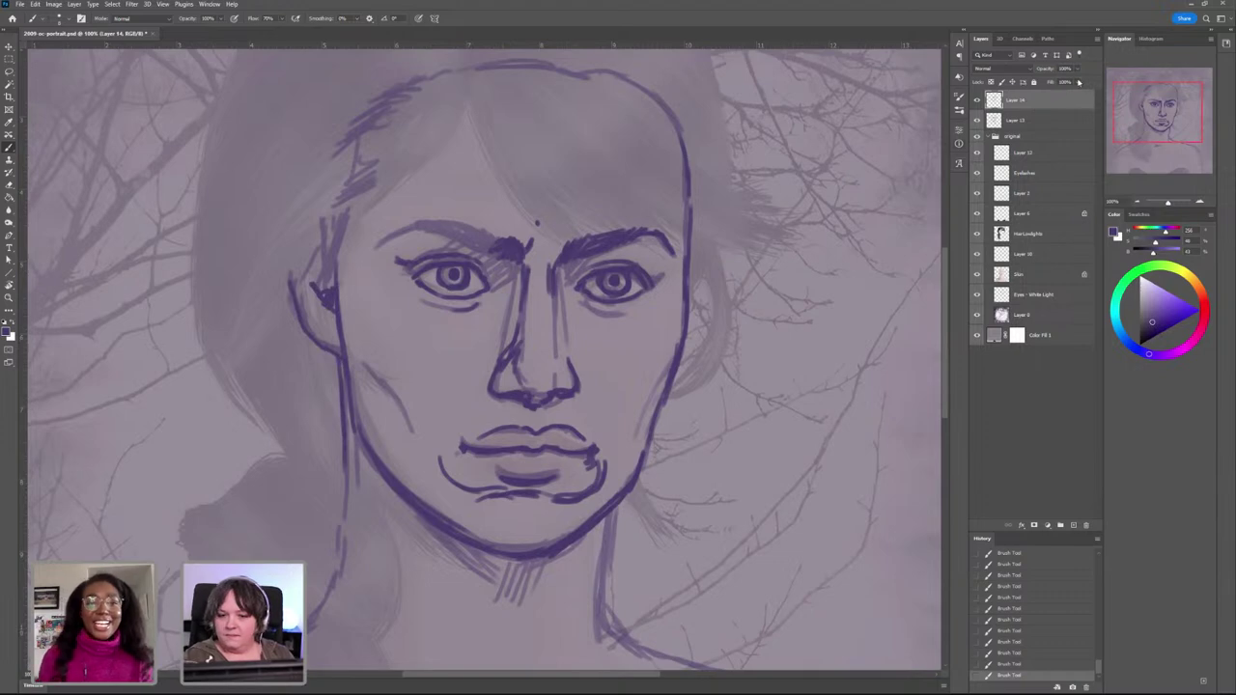
Step: Slightly lower the opacity of the refined sketch layer, Layer 14
{"action": "left_click", "coordinate": [1078, 70]}
{"action": "left_click_drag", "start_coordinate": [1078, 81], "coordinate": [1069, 82]}
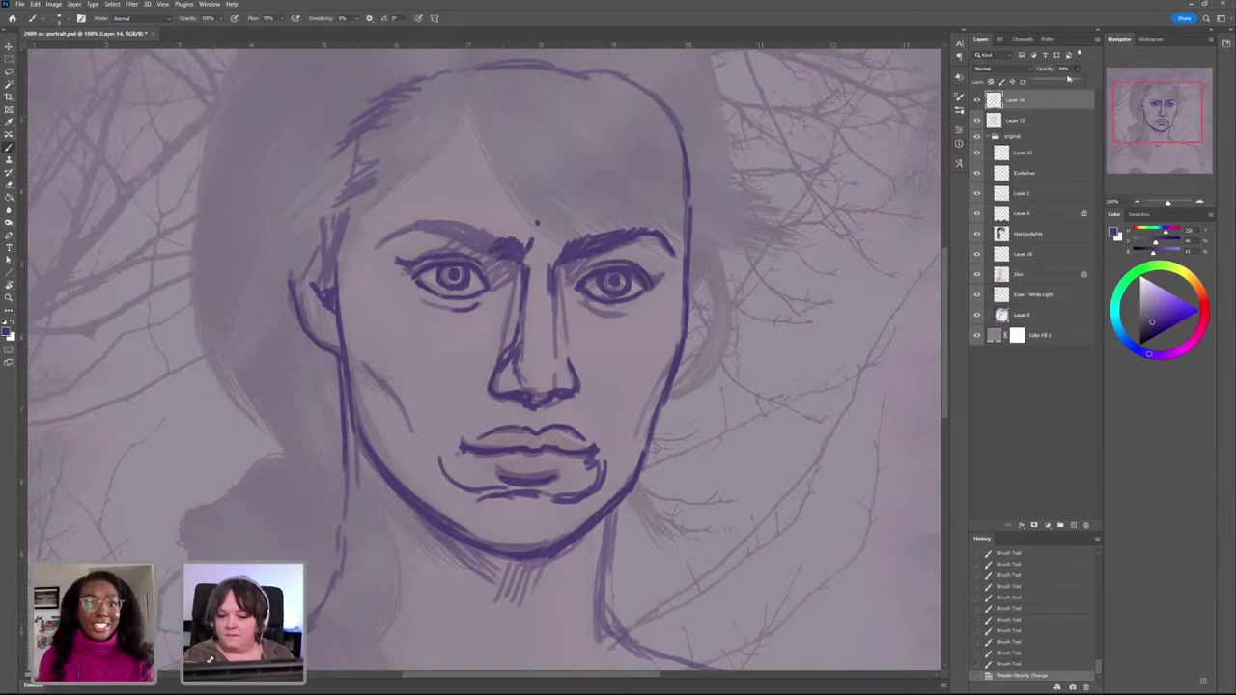
{"action": "left_click", "coordinate": [1044, 102]}
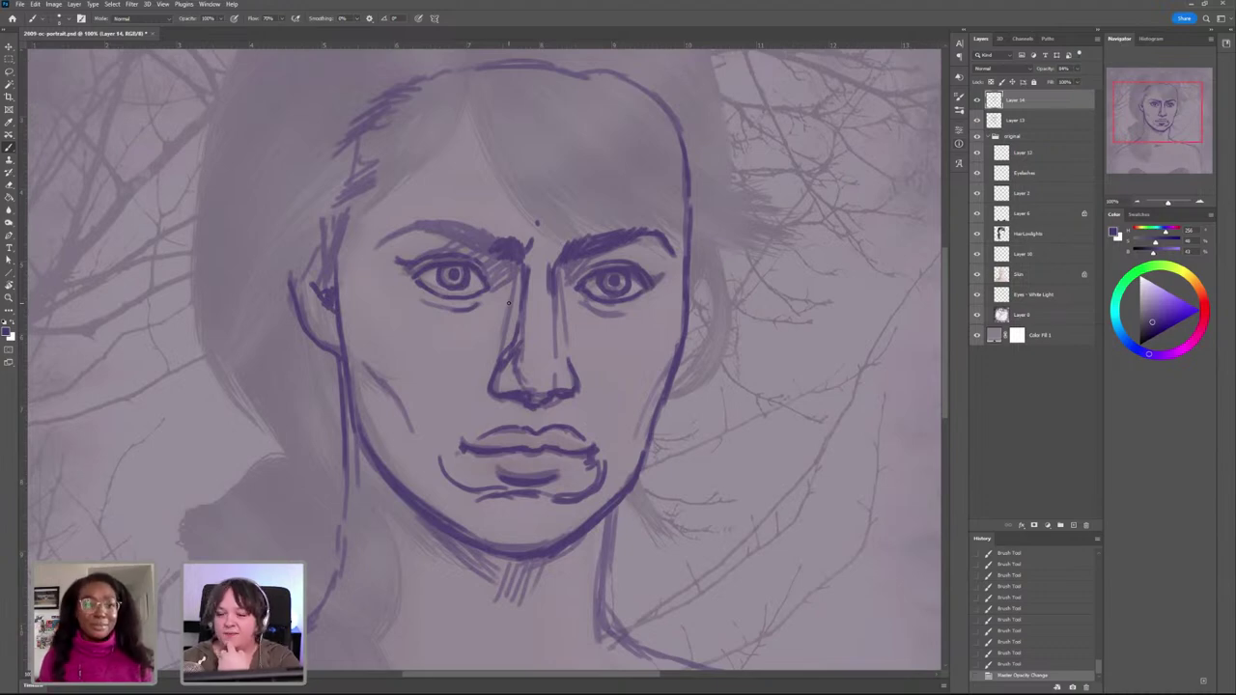
Step: Strengthen the contour under the mouth with a continuous dark line from the image-left curve across the chin
{"action": "mouse_move", "coordinate": [488, 494]}
{"action": "left_mouse_down"}
{"action": "mouse_move", "coordinate": [605, 501]}
{"action": "mouse_move", "coordinate": [561, 494]}
{"action": "left_mouse_up"}
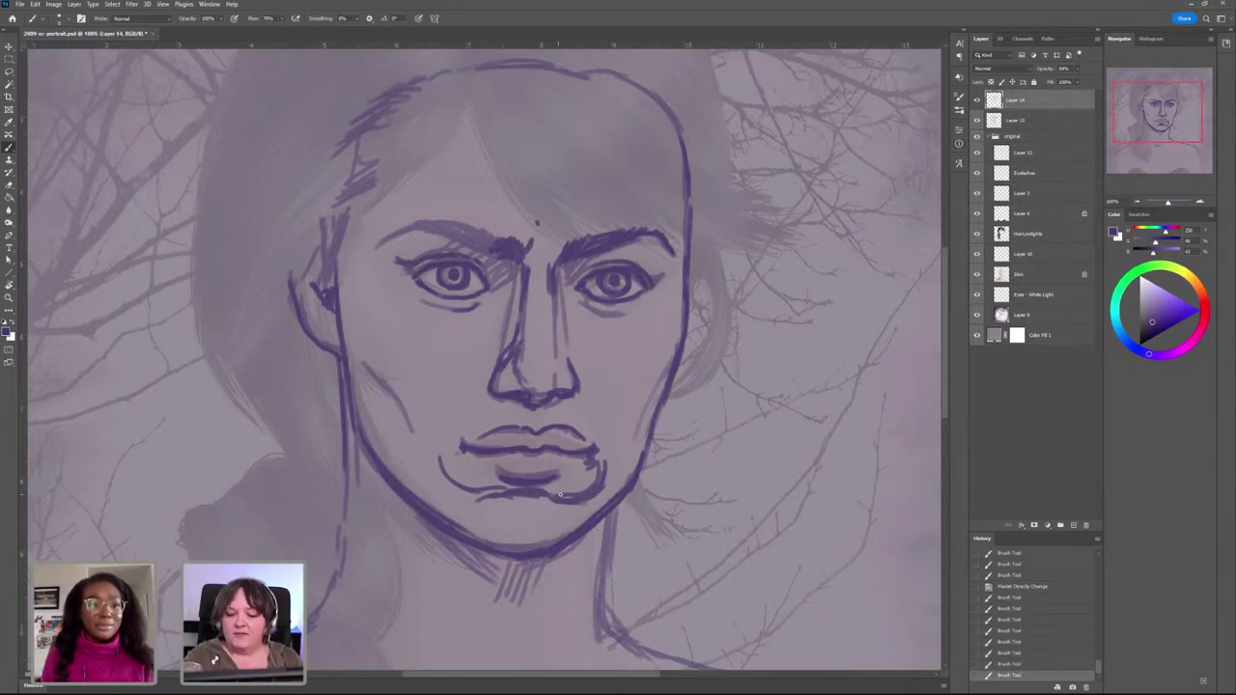
{"action": "mouse_move", "coordinate": [443, 464]}
{"action": "left_mouse_down"}
{"action": "mouse_move", "coordinate": [465, 492]}
{"action": "mouse_move", "coordinate": [504, 501]}
{"action": "left_mouse_up"}
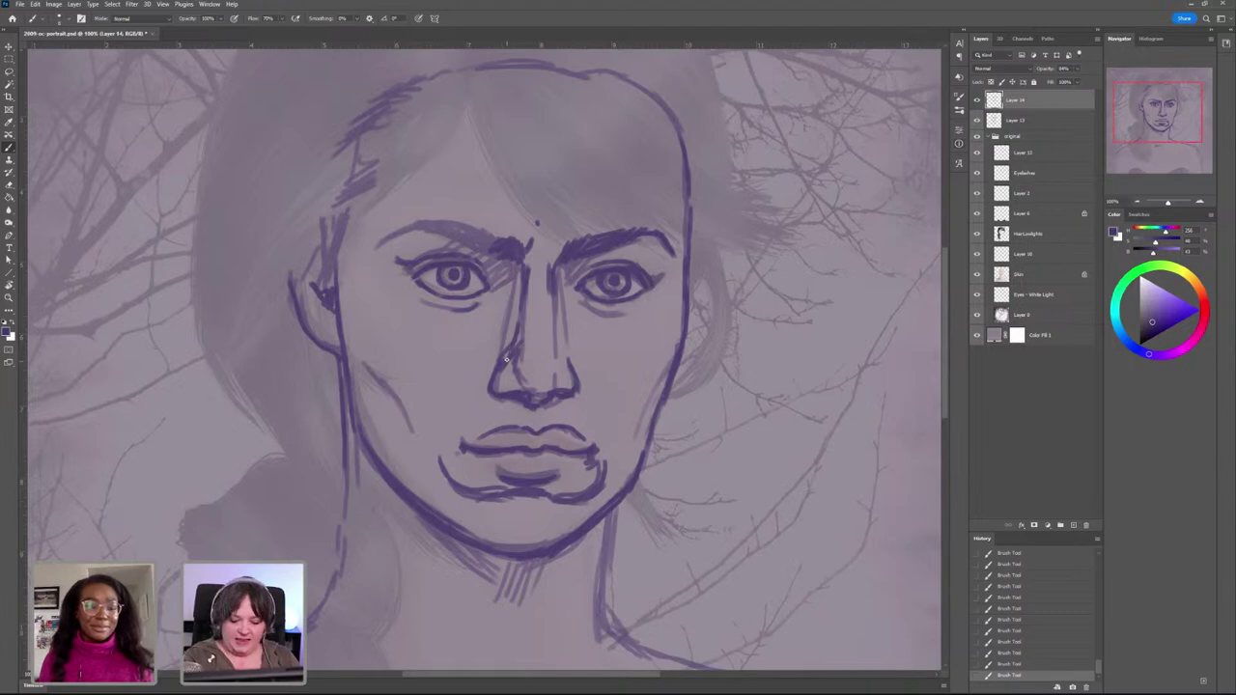
{"action": "key", "text": "c"}
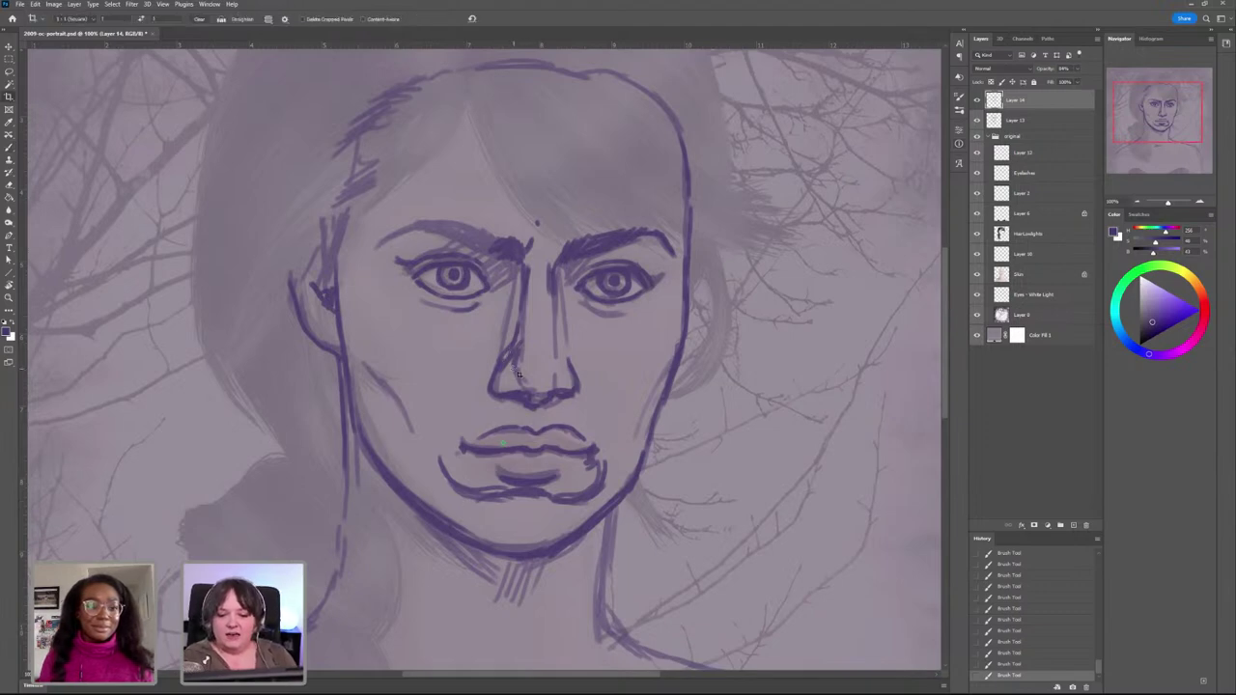
{"action": "key", "text": "b"}
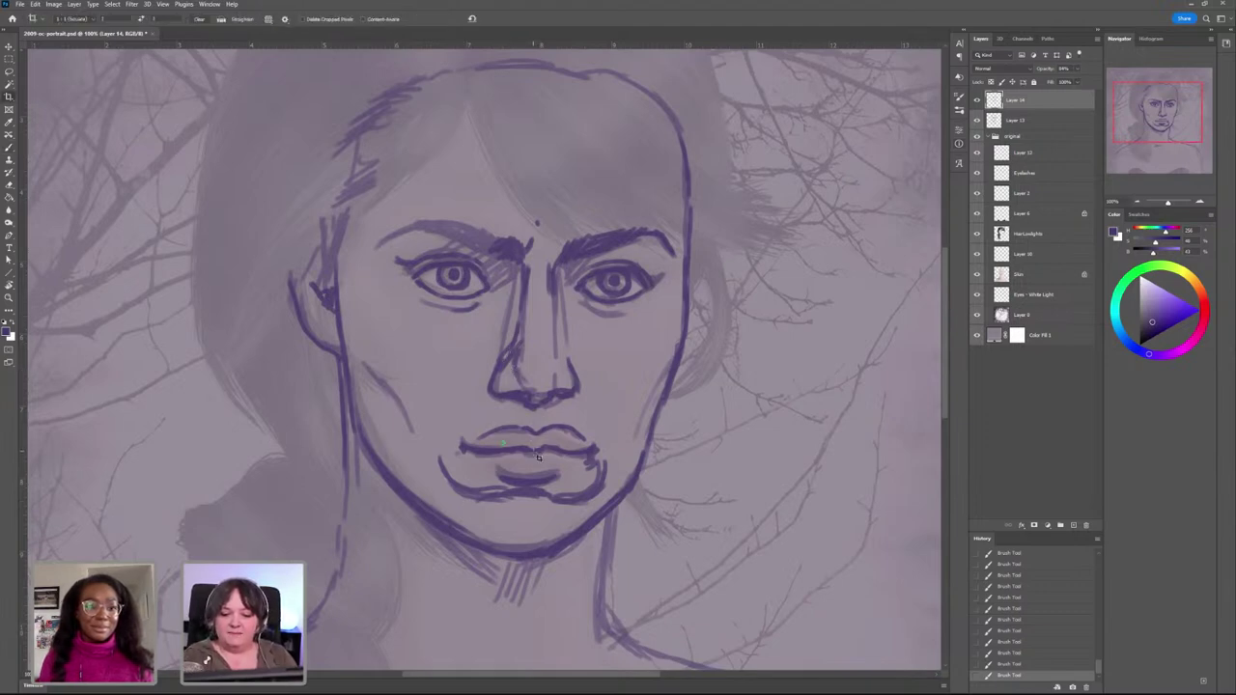
{"action": "key", "text": "c"}
{"action": "left_click", "coordinate": [8, 146]}
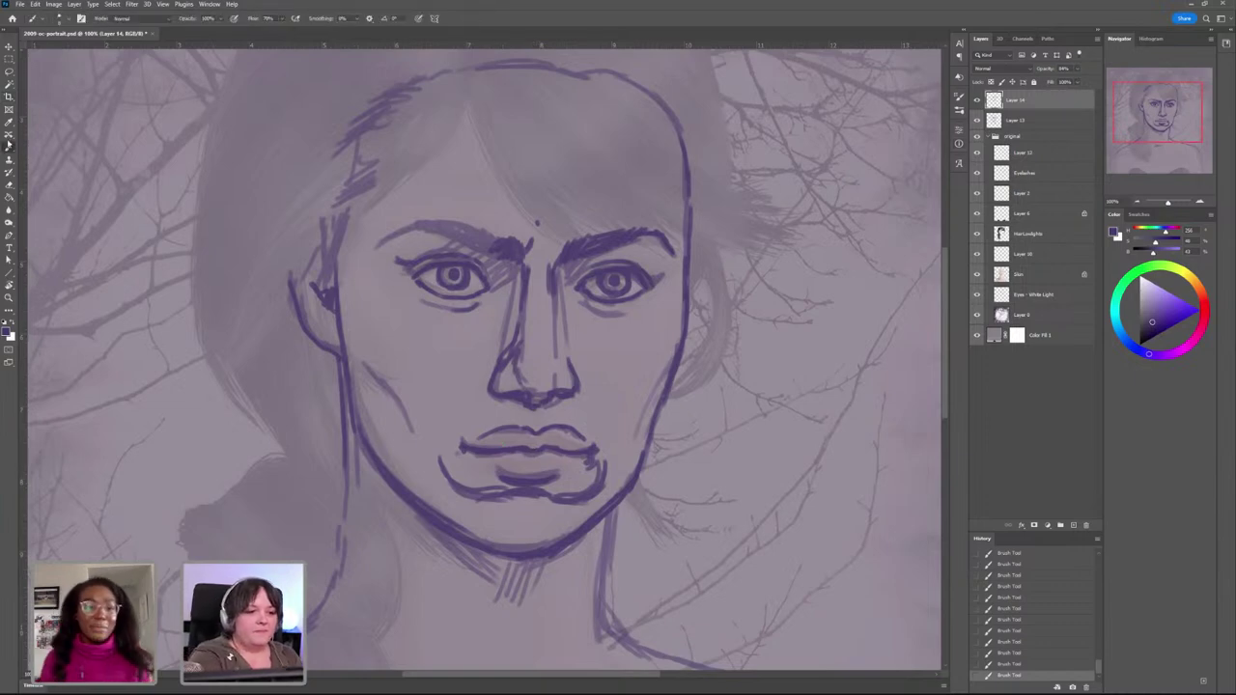
Step: Try erasing the stray lines along the image-left side of the nose, and undo the erasing
{"action": "key", "text": "e"}
{"action": "mouse_move", "coordinate": [505, 368]}
{"action": "left_mouse_down"}
{"action": "mouse_move", "coordinate": [506, 308]}
{"action": "mouse_move", "coordinate": [511, 342]}
{"action": "left_mouse_up"}
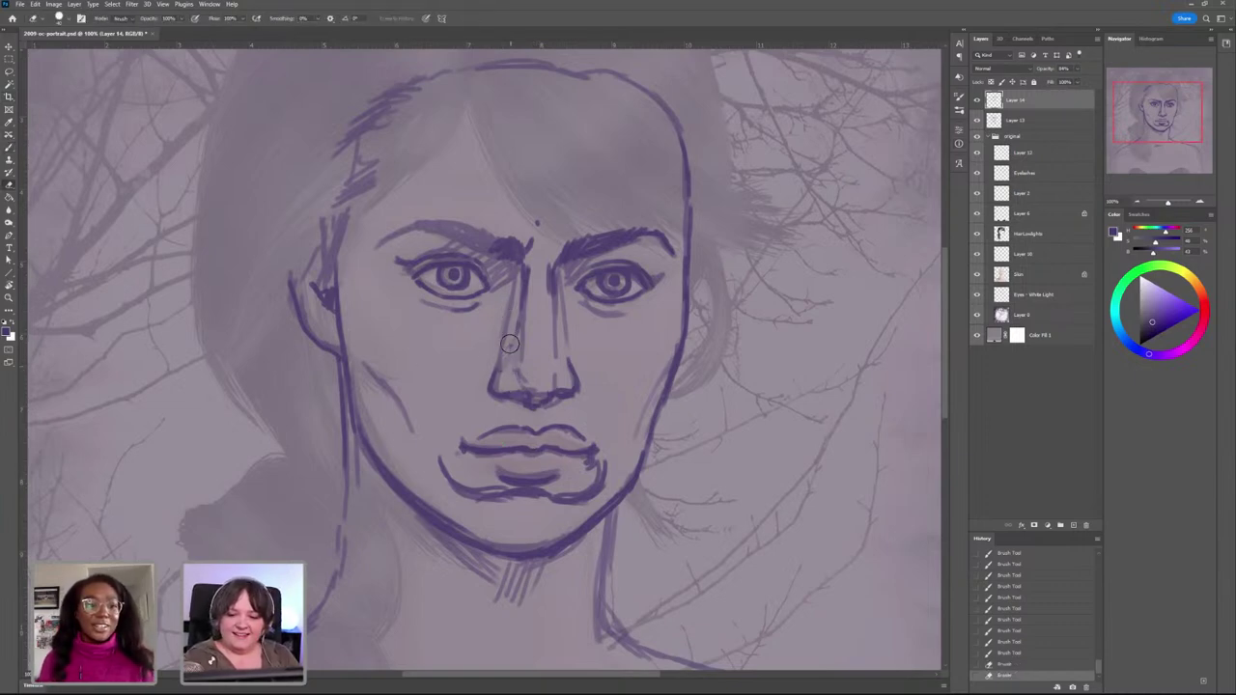
{"action": "left_click", "coordinate": [522, 274]}
{"action": "key", "text": "ctrl+z"}
Step: Set the eraser to the Hard Round Pressure Opacity brush with a reduced hardness
{"action": "left_click", "coordinate": [69, 18]}
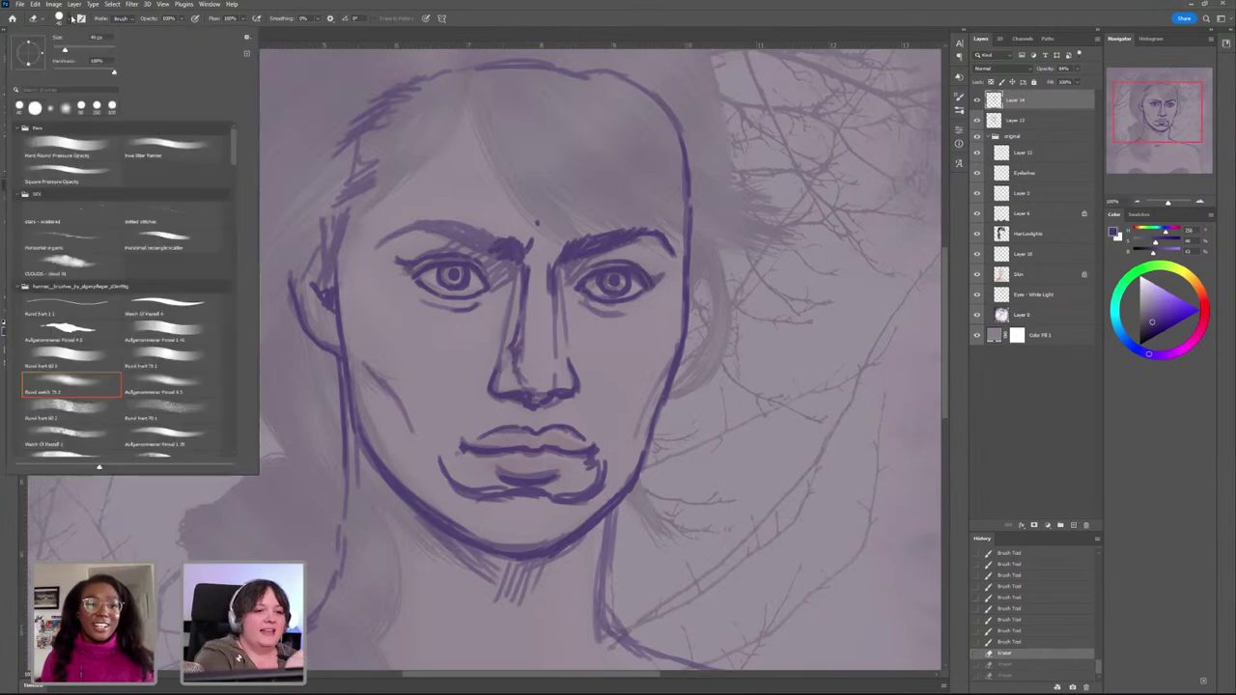
{"action": "left_click", "coordinate": [71, 147]}
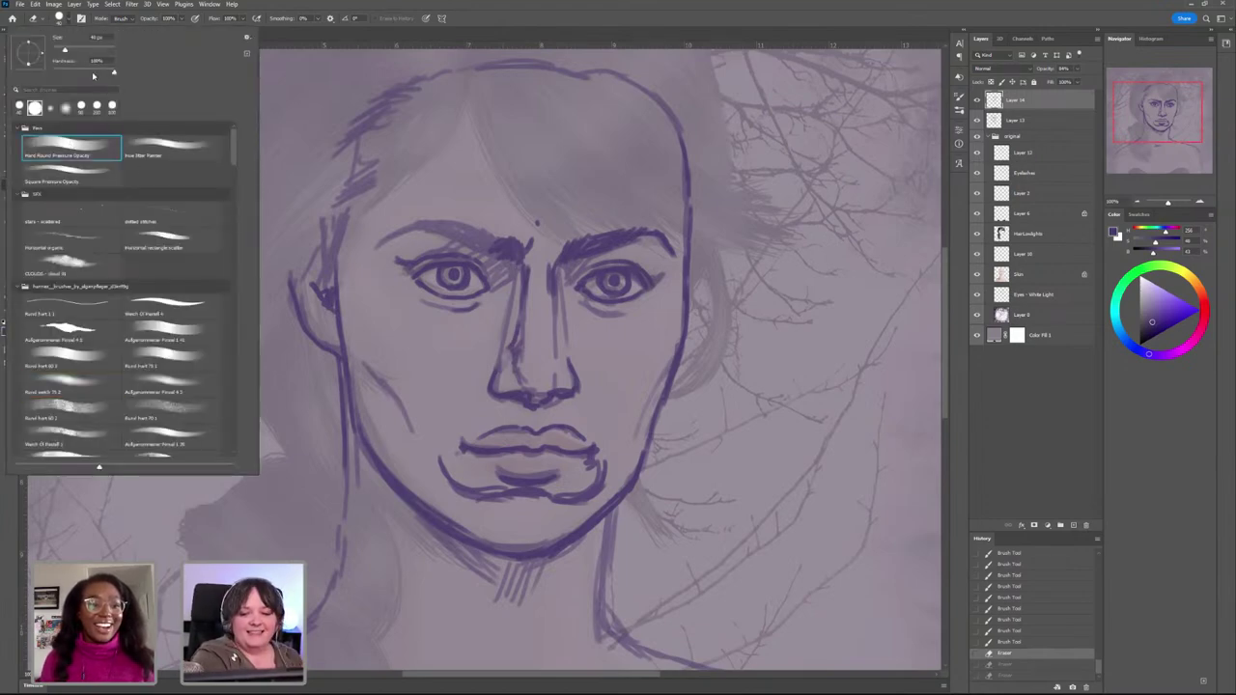
{"action": "left_click_drag", "start_coordinate": [113, 71], "coordinate": [71, 74]}
{"action": "left_click", "coordinate": [462, 362]}
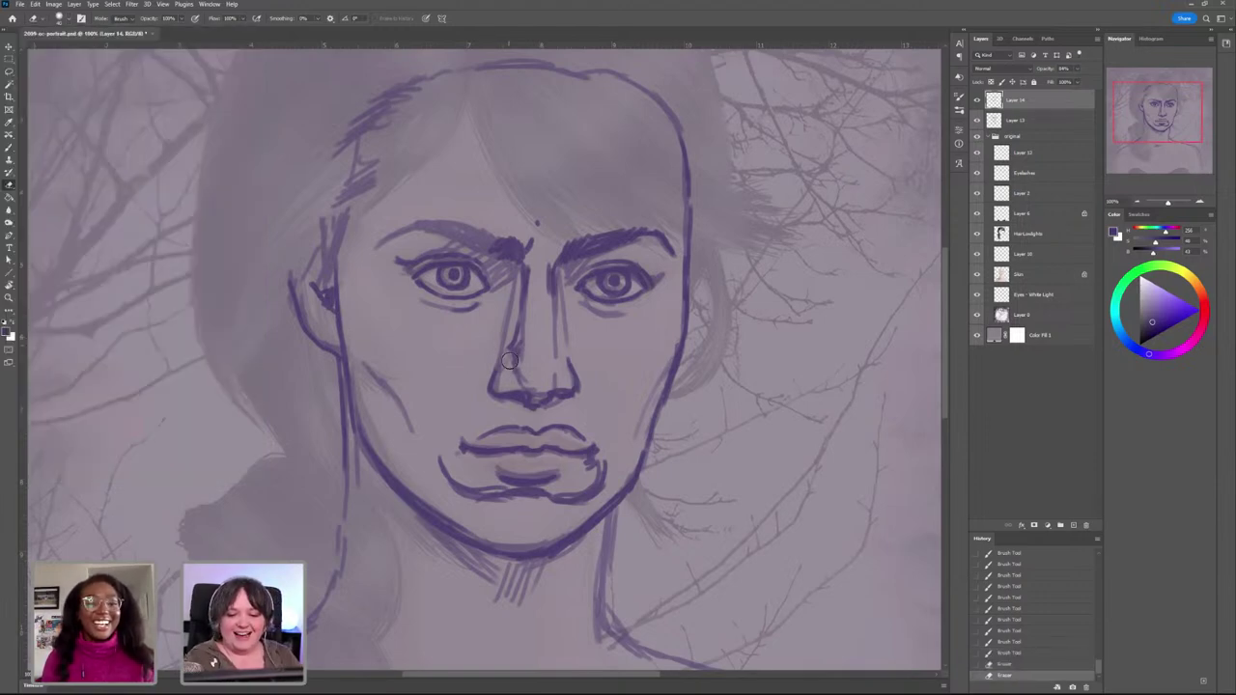
Step: Erase the stray lines along the image-left side of the nose and inside the nose tip
{"action": "left_click_drag", "start_coordinate": [511, 329], "coordinate": [508, 315]}
{"action": "mouse_move", "coordinate": [507, 323]}
{"action": "left_mouse_down"}
{"action": "mouse_move", "coordinate": [515, 300]}
{"action": "mouse_move", "coordinate": [518, 361]}
{"action": "left_mouse_up"}
{"action": "mouse_move", "coordinate": [515, 379]}
{"action": "left_mouse_down"}
{"action": "mouse_move", "coordinate": [518, 334]}
{"action": "mouse_move", "coordinate": [513, 384]}
{"action": "mouse_move", "coordinate": [527, 382]}
{"action": "left_mouse_up"}
{"action": "left_click_drag", "start_coordinate": [533, 388], "coordinate": [528, 387]}
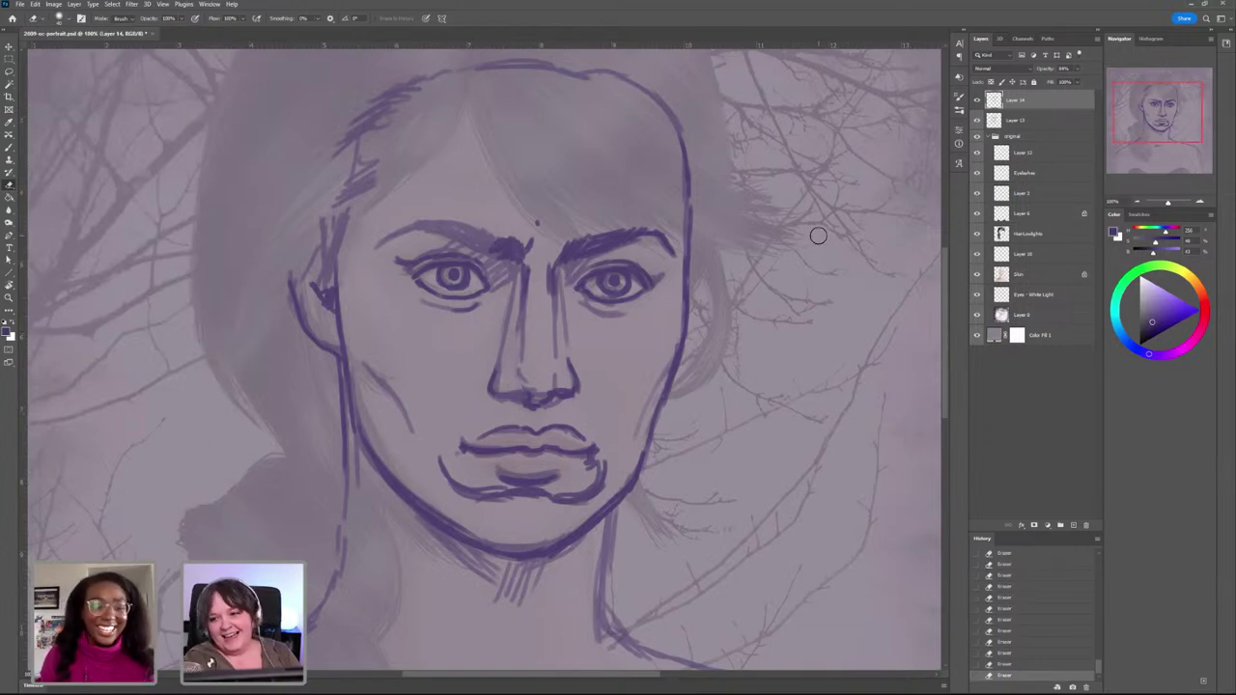
Step: Lower the opacity of the rough sketch on Layer 13, and make Layer 14 active again
{"action": "left_click", "coordinate": [1031, 120]}
{"action": "left_click", "coordinate": [1079, 71]}
{"action": "left_click_drag", "start_coordinate": [1075, 81], "coordinate": [1065, 81]}
{"action": "left_click", "coordinate": [1062, 99]}
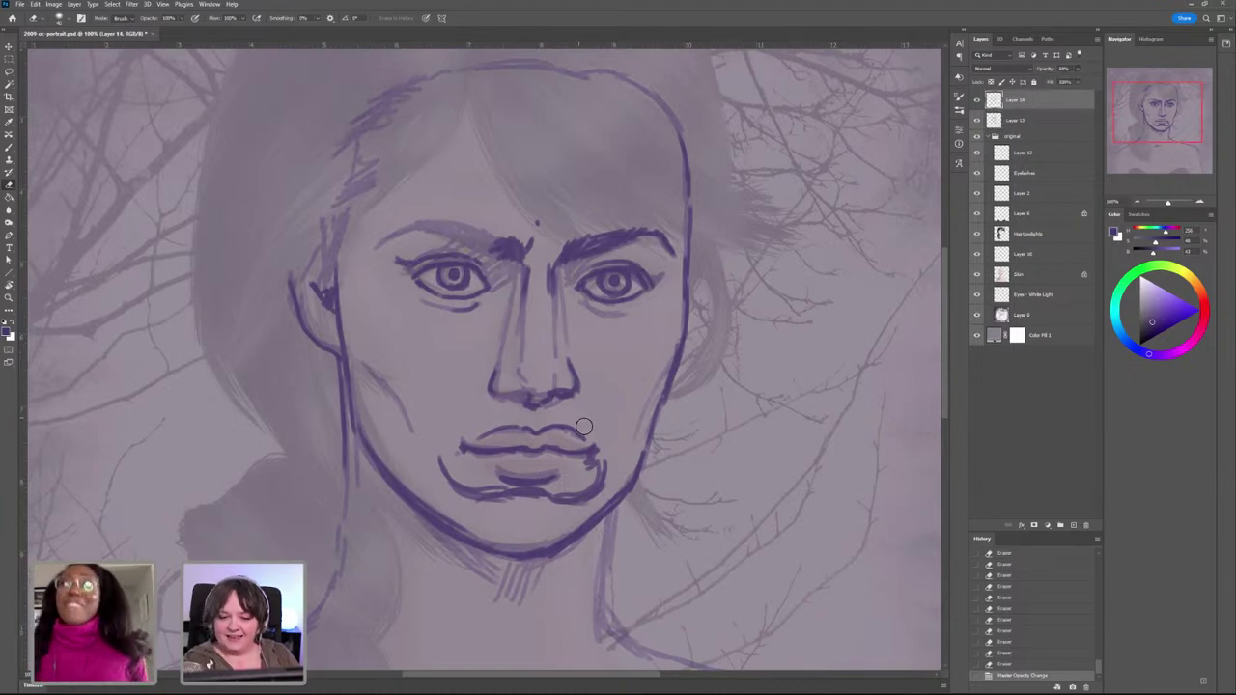
Step: Try erasing the image-right part of the contour around the mouth, and undo the strokes
{"action": "left_click_drag", "start_coordinate": [565, 493], "coordinate": [584, 488]}
{"action": "left_click_drag", "start_coordinate": [599, 470], "coordinate": [553, 499]}
{"action": "key", "text": "ctrl+z"}
{"action": "key", "text": "ctrl+z"}
Step: Reduce the eraser's opacity and soften the contour around the mouth and the image-left cheek line
{"action": "key", "text": "3"}
{"action": "mouse_move", "coordinate": [599, 472]}
{"action": "left_mouse_down"}
{"action": "mouse_move", "coordinate": [555, 501]}
{"action": "mouse_move", "coordinate": [593, 461]}
{"action": "left_mouse_up"}
{"action": "left_click_drag", "start_coordinate": [493, 495], "coordinate": [450, 475]}
{"action": "left_click_drag", "start_coordinate": [375, 372], "coordinate": [412, 431]}
{"action": "left_click_drag", "start_coordinate": [386, 382], "coordinate": [412, 426]}
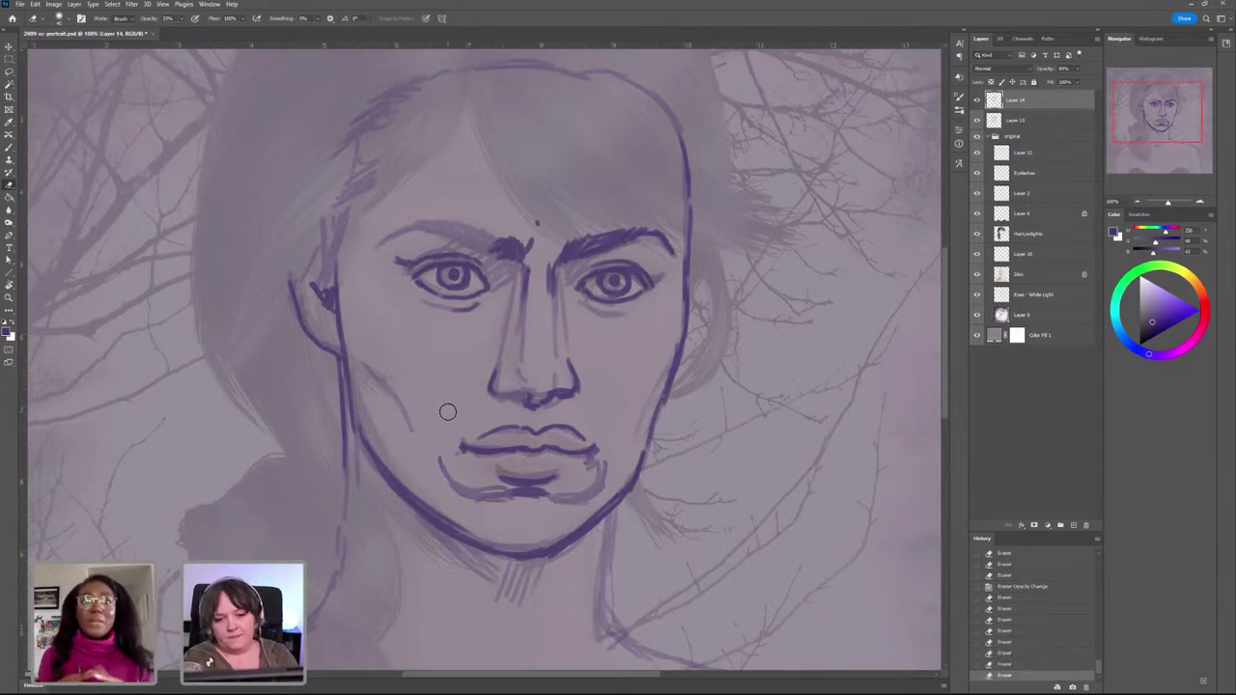
Step: Redraw the image-left eyebrow with the brush as a thick, dark shape tapering to its outer end
{"action": "key", "text": "b"}
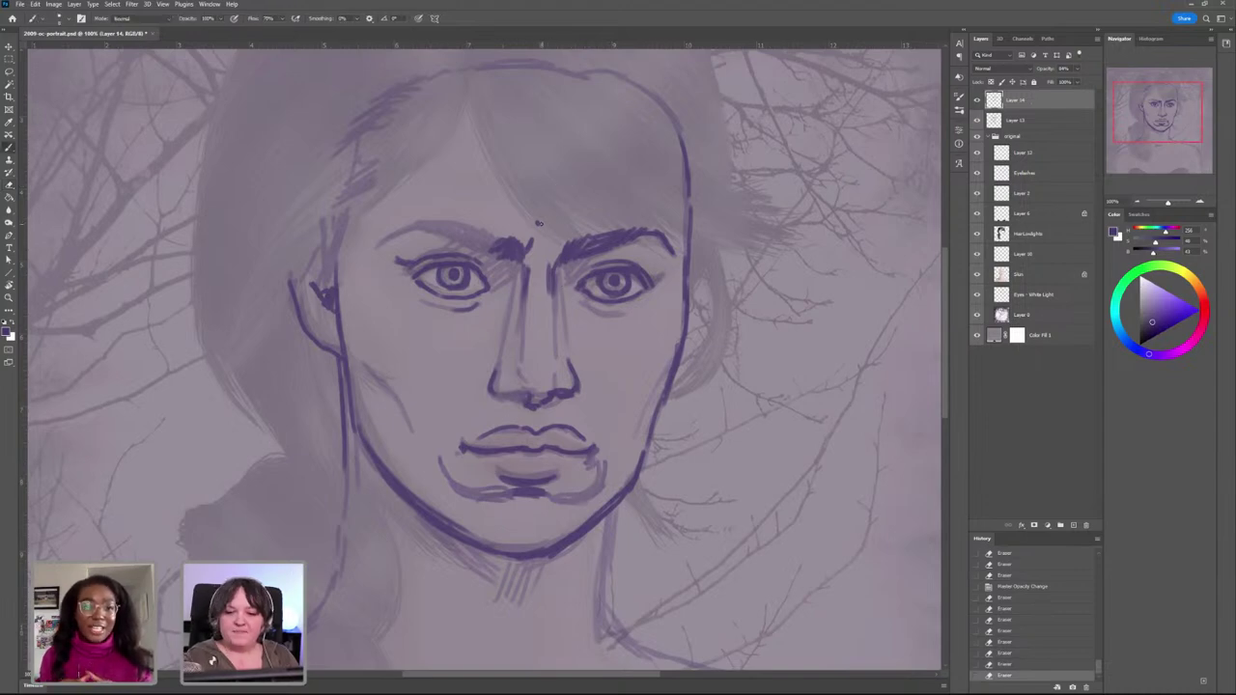
{"action": "mouse_move", "coordinate": [505, 243]}
{"action": "left_mouse_down"}
{"action": "mouse_move", "coordinate": [457, 245]}
{"action": "mouse_move", "coordinate": [499, 241]}
{"action": "mouse_move", "coordinate": [475, 246]}
{"action": "mouse_move", "coordinate": [462, 228]}
{"action": "mouse_move", "coordinate": [462, 246]}
{"action": "mouse_move", "coordinate": [452, 235]}
{"action": "mouse_move", "coordinate": [469, 231]}
{"action": "mouse_move", "coordinate": [434, 228]}
{"action": "mouse_move", "coordinate": [481, 249]}
{"action": "mouse_move", "coordinate": [428, 224]}
{"action": "mouse_move", "coordinate": [468, 230]}
{"action": "mouse_move", "coordinate": [384, 238]}
{"action": "left_mouse_up"}
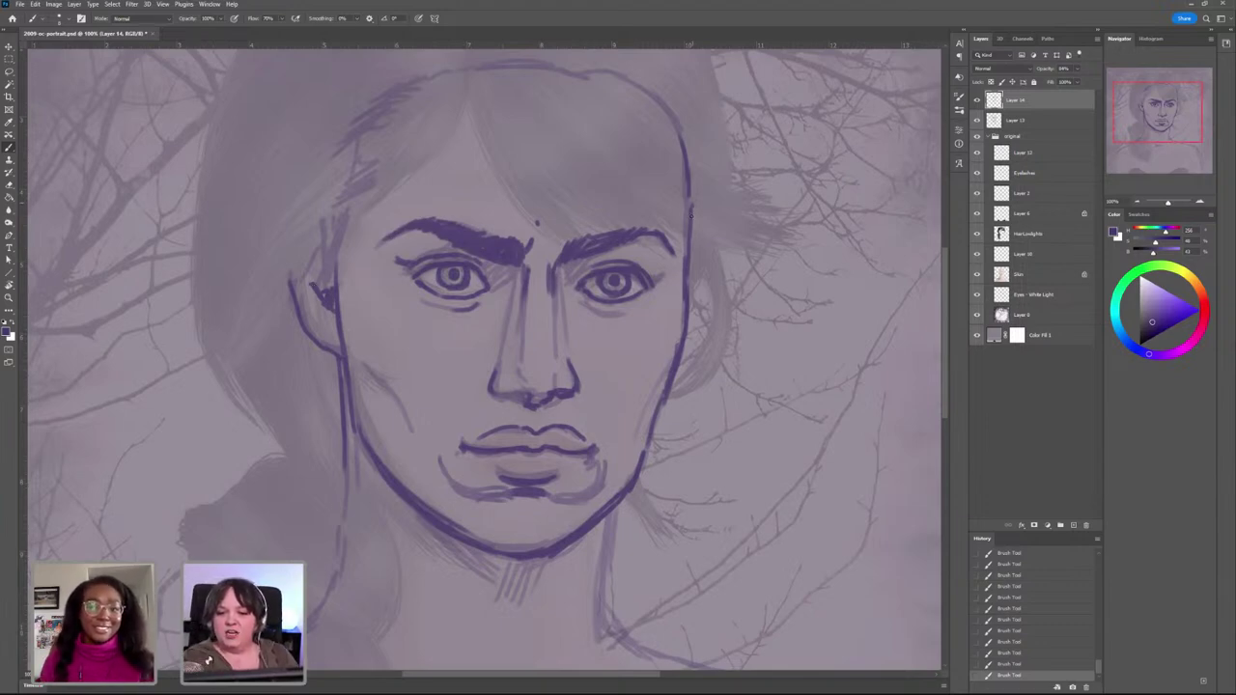
Step: Darken the image-right face contour from temple to jaw, and strengthen the nostril wing on the same side
{"action": "left_click_drag", "start_coordinate": [691, 209], "coordinate": [683, 282]}
{"action": "left_click_drag", "start_coordinate": [686, 338], "coordinate": [653, 402]}
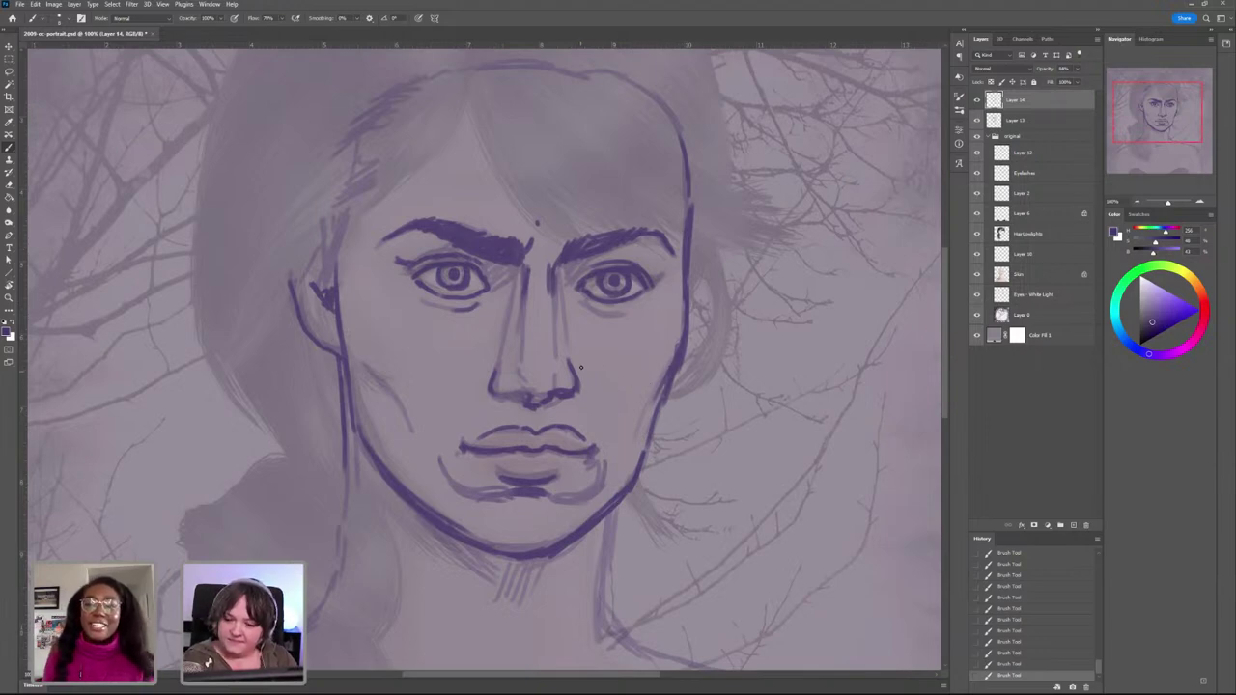
{"action": "left_click_drag", "start_coordinate": [581, 367], "coordinate": [577, 397]}
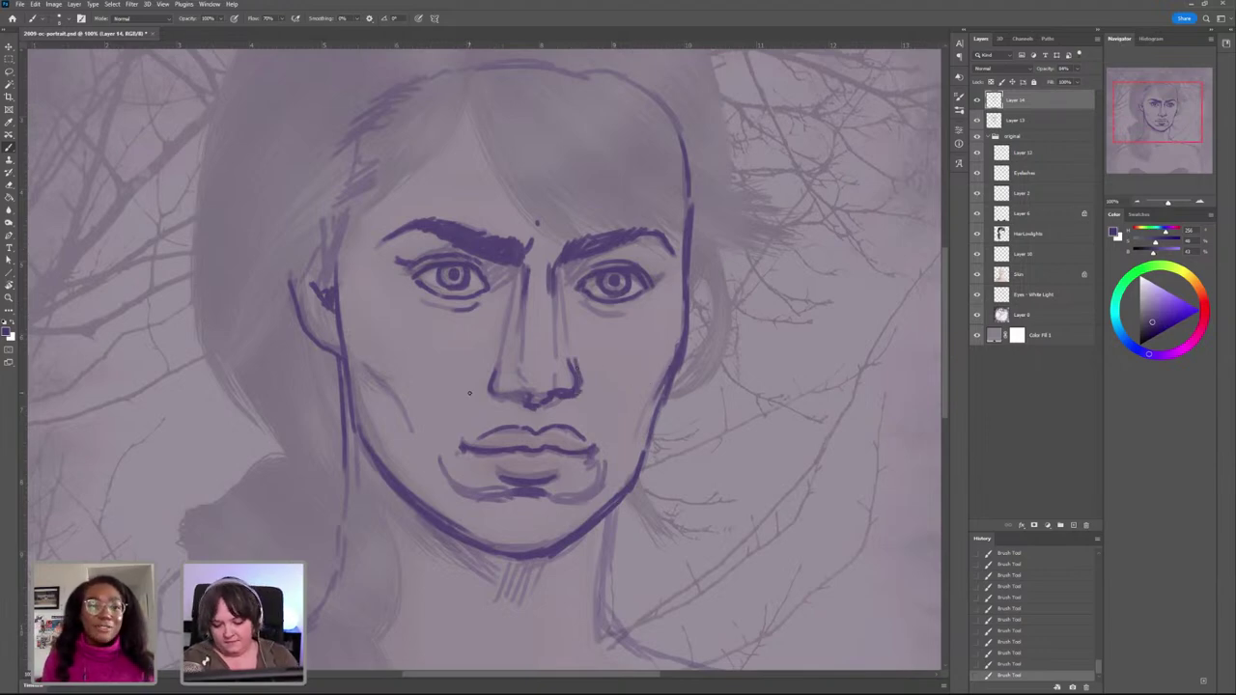
{"action": "key", "text": "l"}
{"action": "mouse_move", "coordinate": [588, 344]}
{"action": "left_mouse_down"}
{"action": "mouse_move", "coordinate": [596, 373]}
{"action": "mouse_move", "coordinate": [462, 353]}
{"action": "mouse_move", "coordinate": [585, 330]}
{"action": "left_mouse_up"}
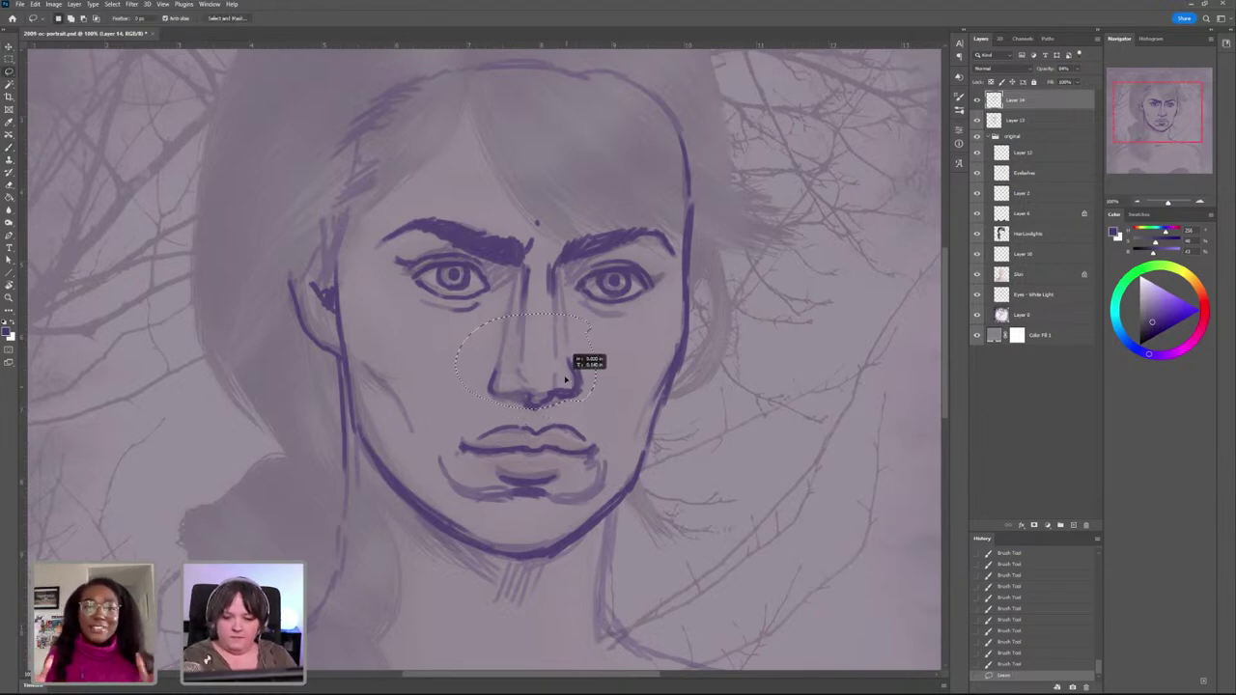
{"action": "left_click_drag", "start_coordinate": [568, 389], "coordinate": [566, 382]}
{"action": "key", "text": "ctrl+z"}
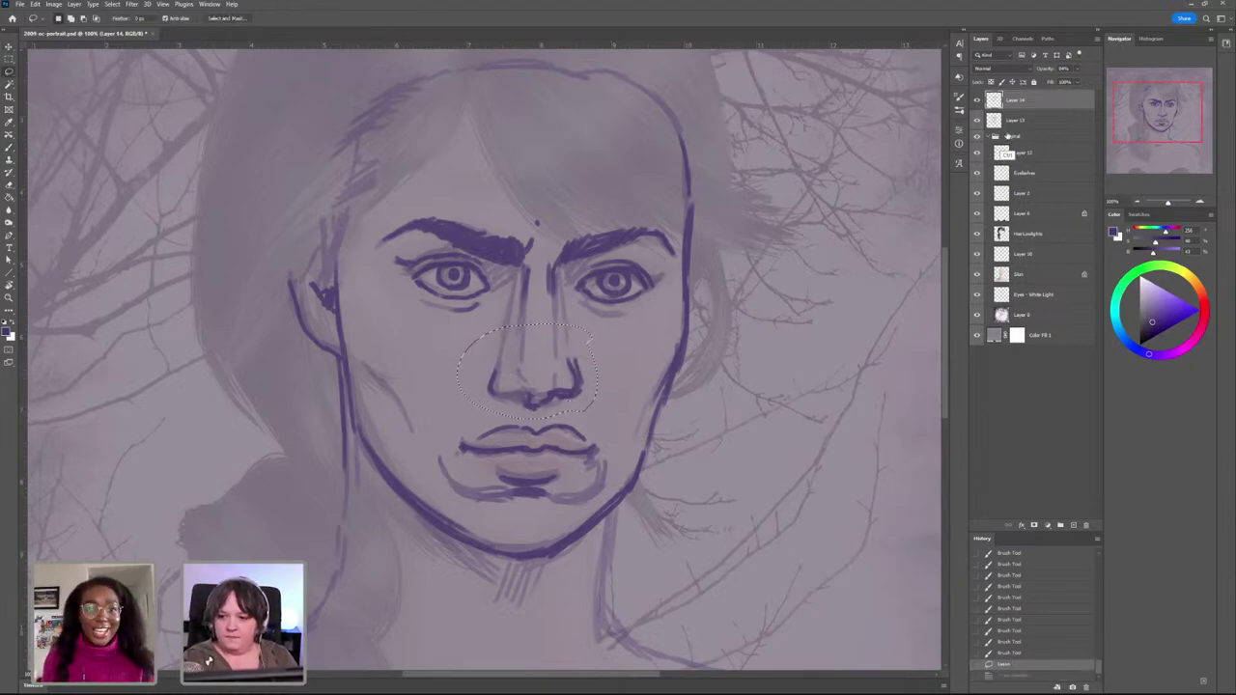
{"action": "key", "text": "ctrl+d"}
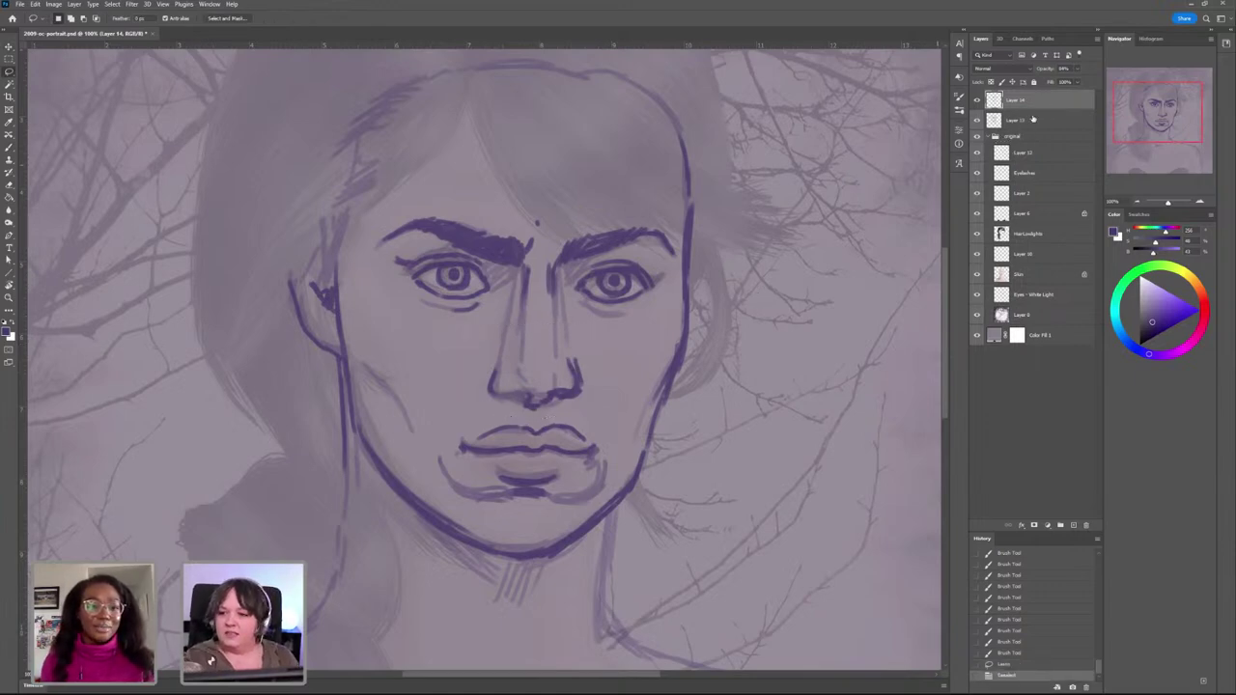
Step: Merge Layer 14 and Layer 13 into a single sketch layer
{"action": "left_click", "coordinate": [1033, 120], "text": "shift"}
{"action": "right_click", "coordinate": [1037, 99]}
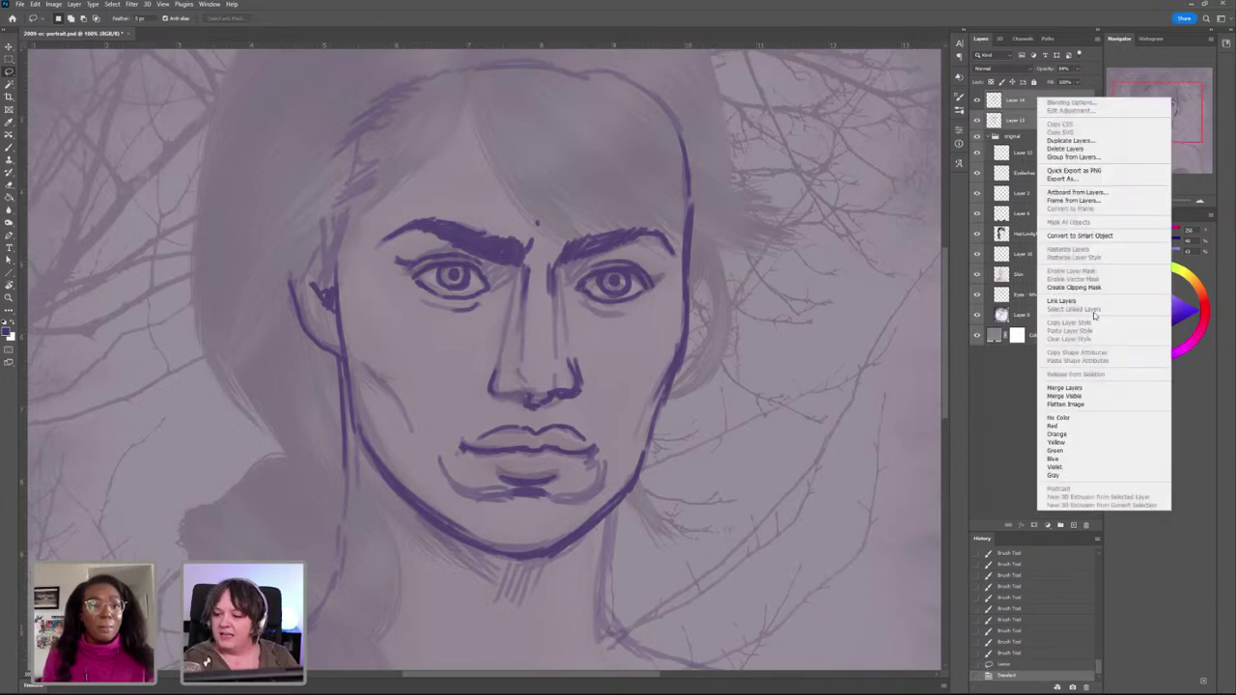
{"action": "left_click", "coordinate": [1072, 388]}
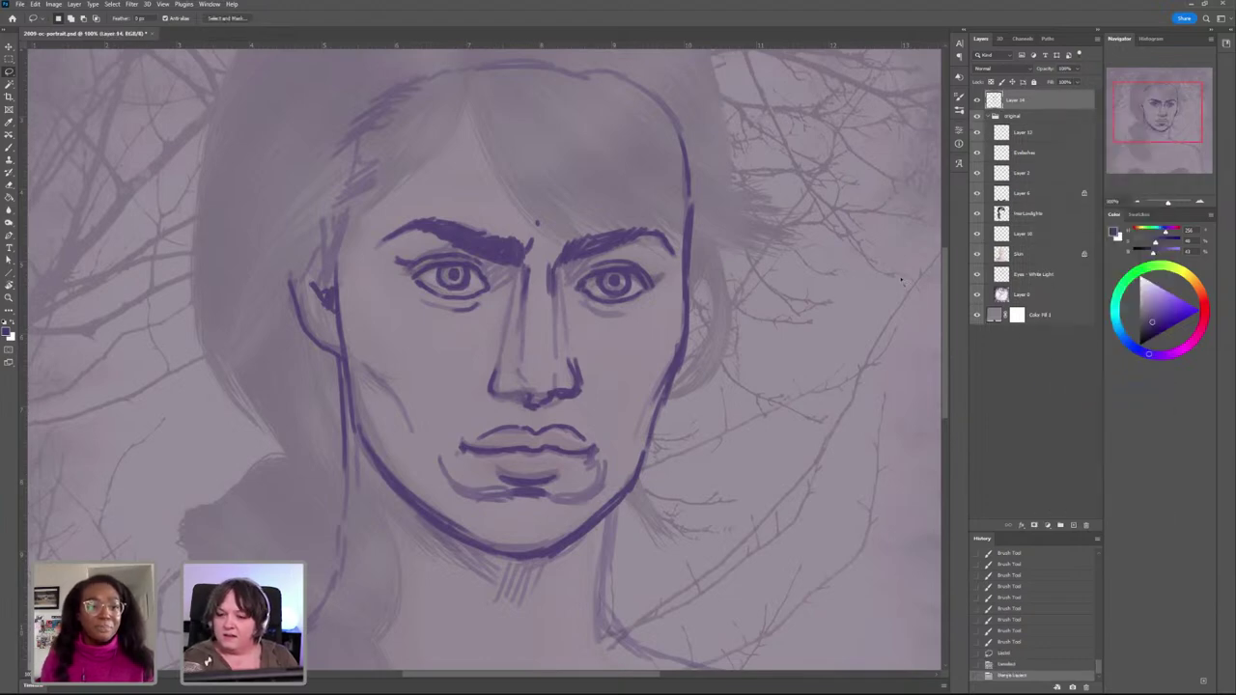
Step: Lasso the lower part of the nose, move it slightly upward to shorten the nose, and deselect
{"action": "mouse_move", "coordinate": [578, 344]}
{"action": "left_mouse_down"}
{"action": "mouse_move", "coordinate": [602, 394]}
{"action": "mouse_move", "coordinate": [579, 416]}
{"action": "mouse_move", "coordinate": [536, 423]}
{"action": "mouse_move", "coordinate": [473, 399]}
{"action": "mouse_move", "coordinate": [547, 333]}
{"action": "left_mouse_up"}
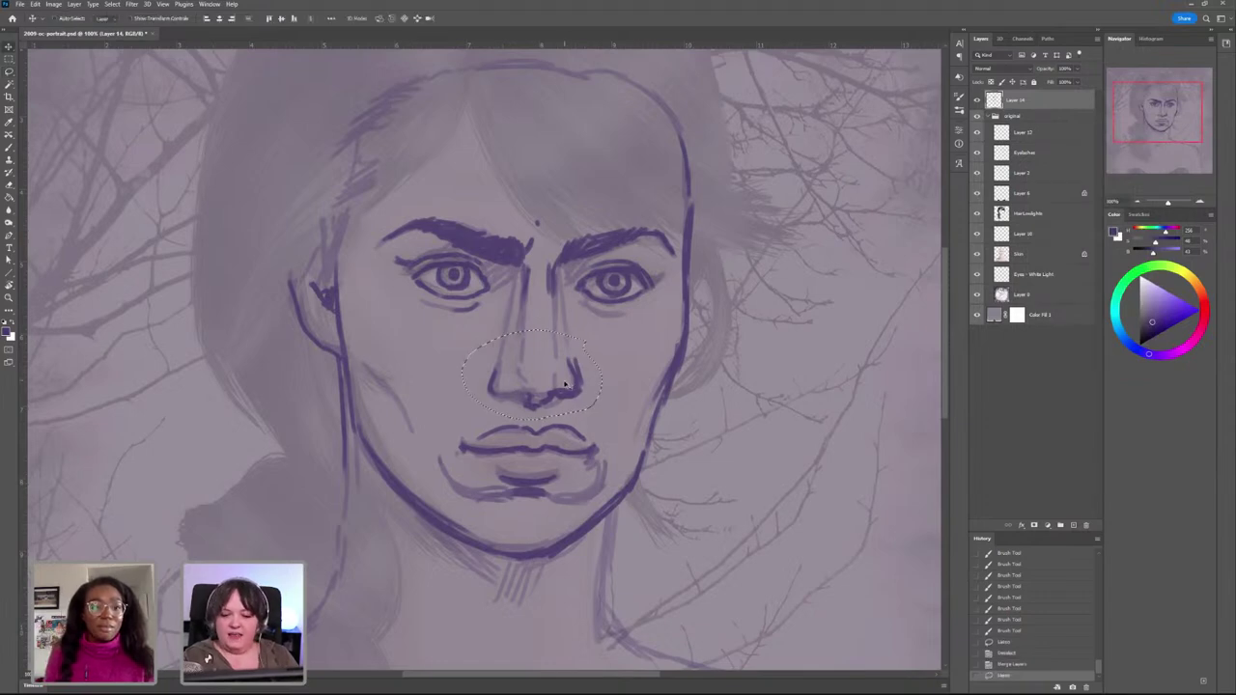
{"action": "mouse_move", "coordinate": [567, 392]}
{"action": "left_mouse_down"}
{"action": "mouse_move", "coordinate": [567, 378]}
{"action": "mouse_move", "coordinate": [585, 413]}
{"action": "mouse_move", "coordinate": [595, 374]}
{"action": "mouse_move", "coordinate": [479, 349]}
{"action": "mouse_move", "coordinate": [583, 405]}
{"action": "mouse_move", "coordinate": [572, 409]}
{"action": "mouse_move", "coordinate": [551, 385]}
{"action": "mouse_move", "coordinate": [573, 369]}
{"action": "left_mouse_up"}
{"action": "key", "text": "ctrl+d"}
{"action": "key", "text": "ctrl"}
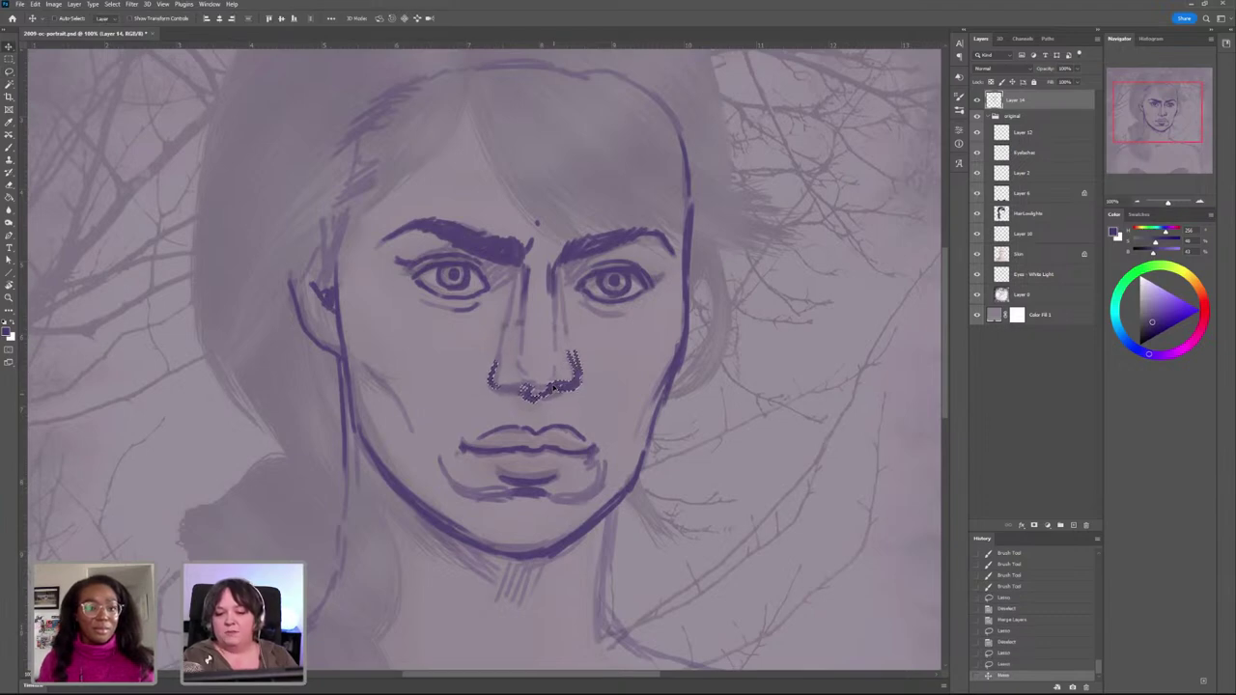
{"action": "key", "text": "ctrl+d"}
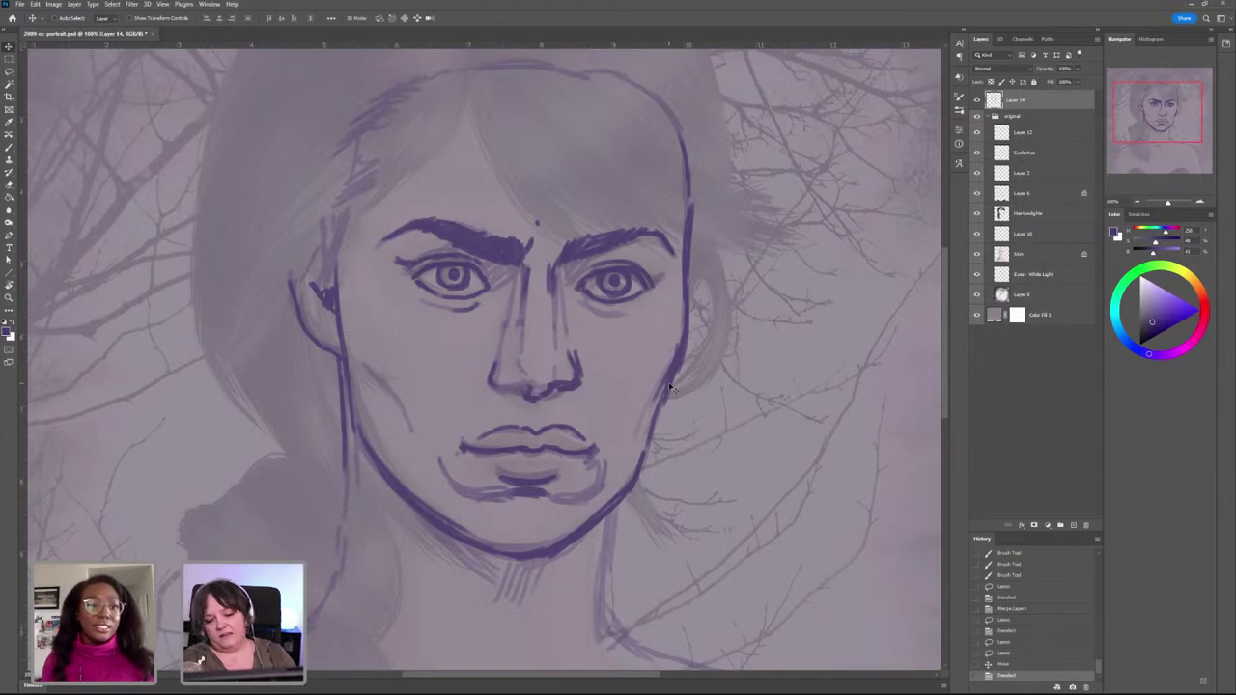
Step: Darken the image-right side of the neck below the jaw with the brush
{"action": "key", "text": "l"}
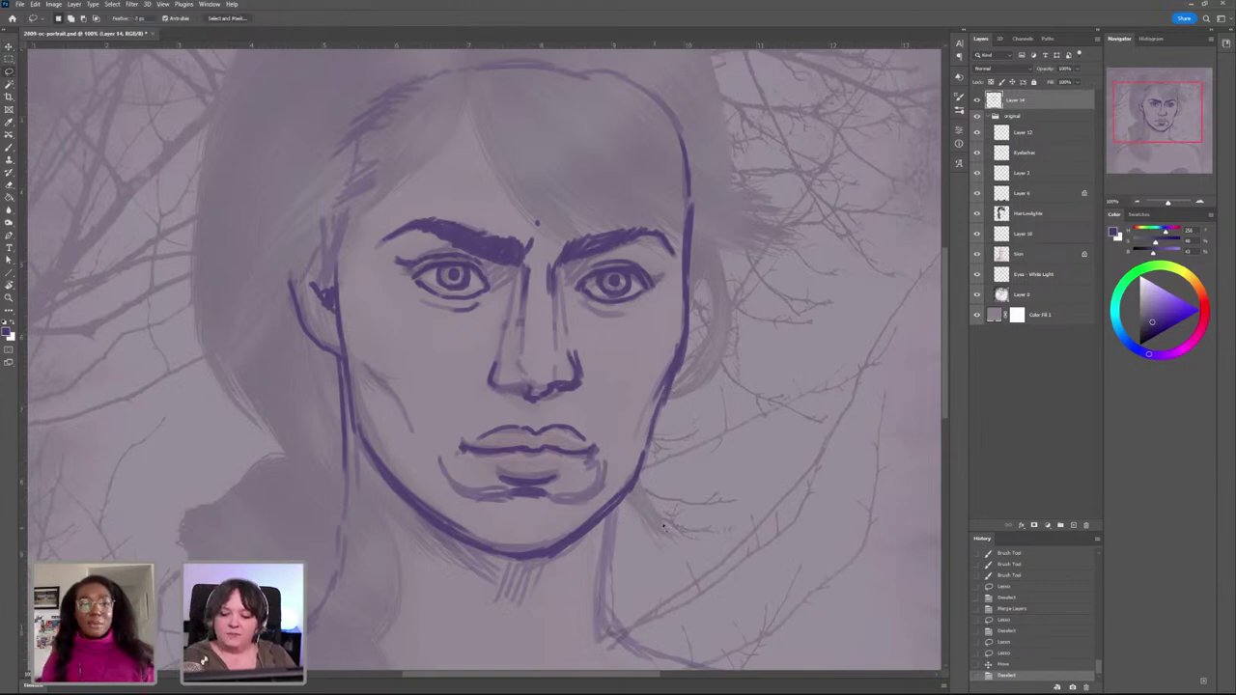
{"action": "key", "text": "z"}
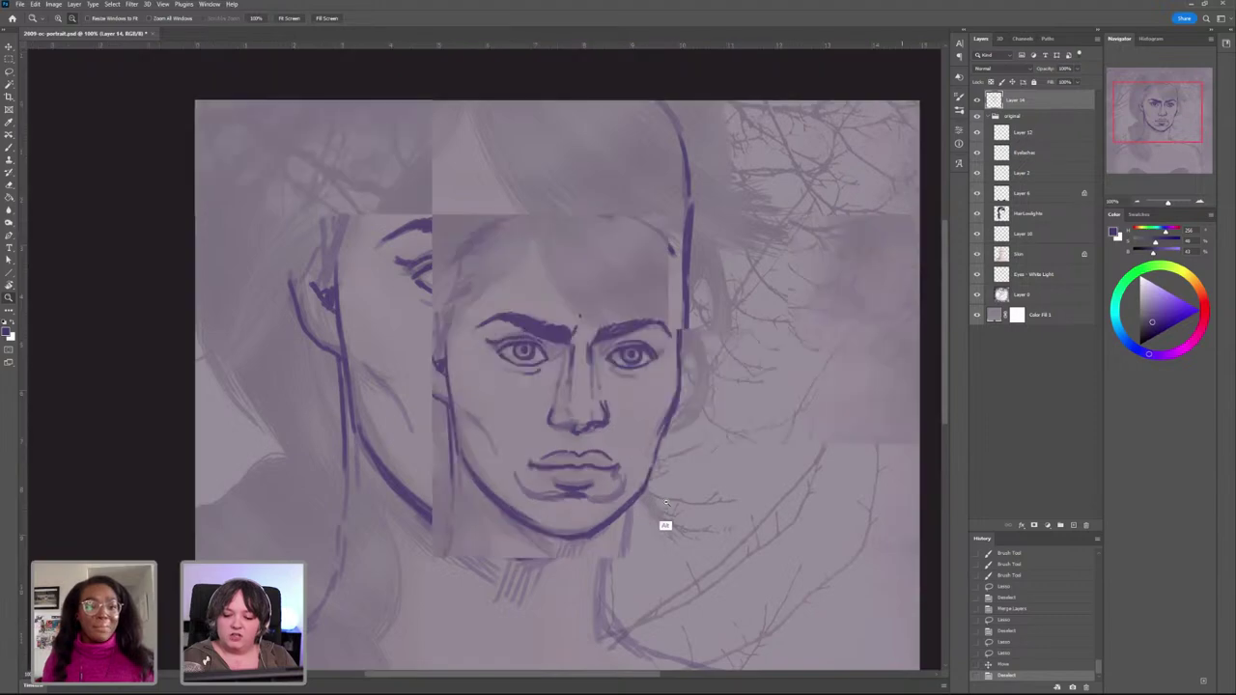
{"action": "left_click", "coordinate": [662, 519], "text": "alt"}
{"action": "mouse_move", "coordinate": [656, 537]}
{"action": "left_mouse_down"}
{"action": "mouse_move", "coordinate": [627, 464]}
{"action": "mouse_move", "coordinate": [600, 473]}
{"action": "left_mouse_up"}
{"action": "key", "text": "b"}
{"action": "mouse_move", "coordinate": [657, 506]}
{"action": "left_mouse_down"}
{"action": "mouse_move", "coordinate": [662, 436]}
{"action": "mouse_move", "coordinate": [665, 531]}
{"action": "left_mouse_up"}
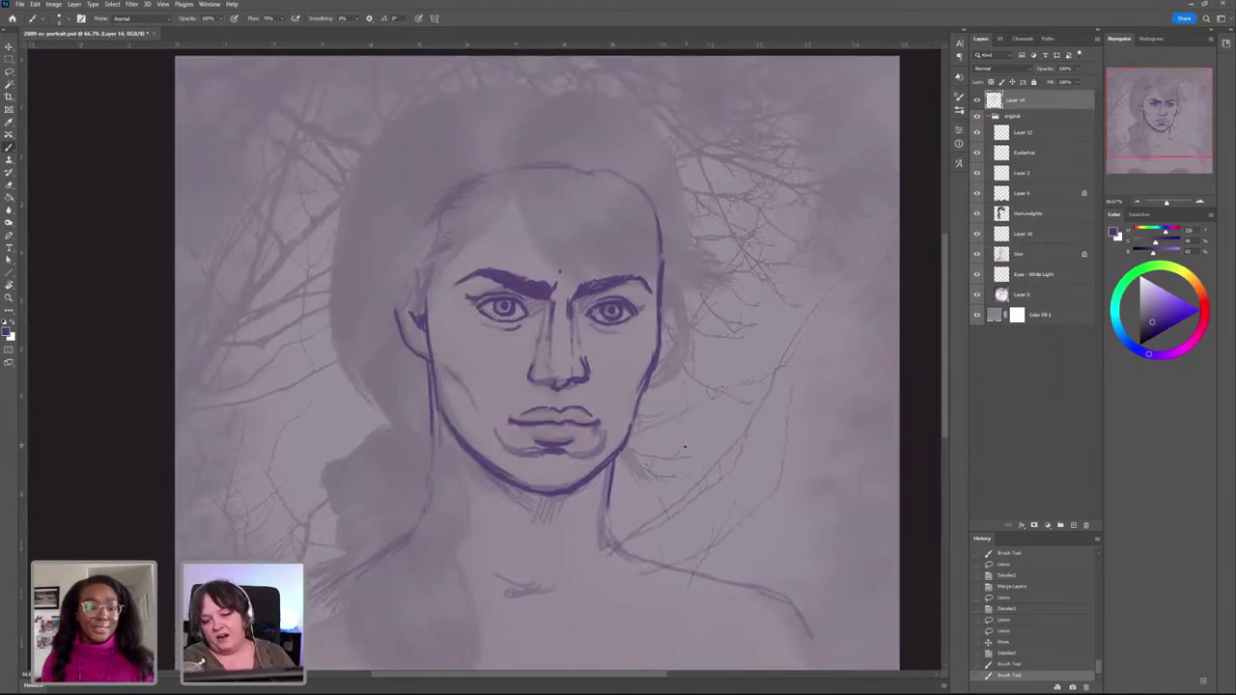
Step: Hide Layer 14 and raise the original group's opacity to 100% to view the old painting
{"action": "scroll", "coordinate": [695, 448], "scroll_direction": "down", "scroll_amount": 5}
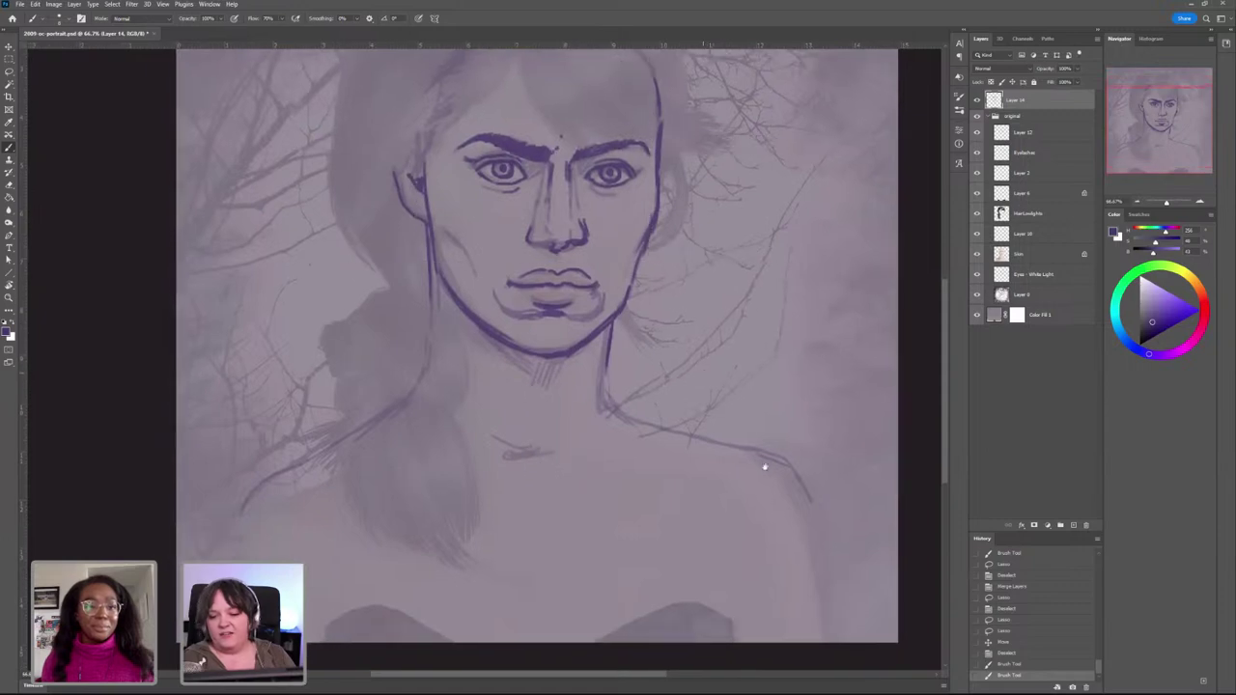
{"action": "left_click_drag", "start_coordinate": [765, 466], "coordinate": [767, 468]}
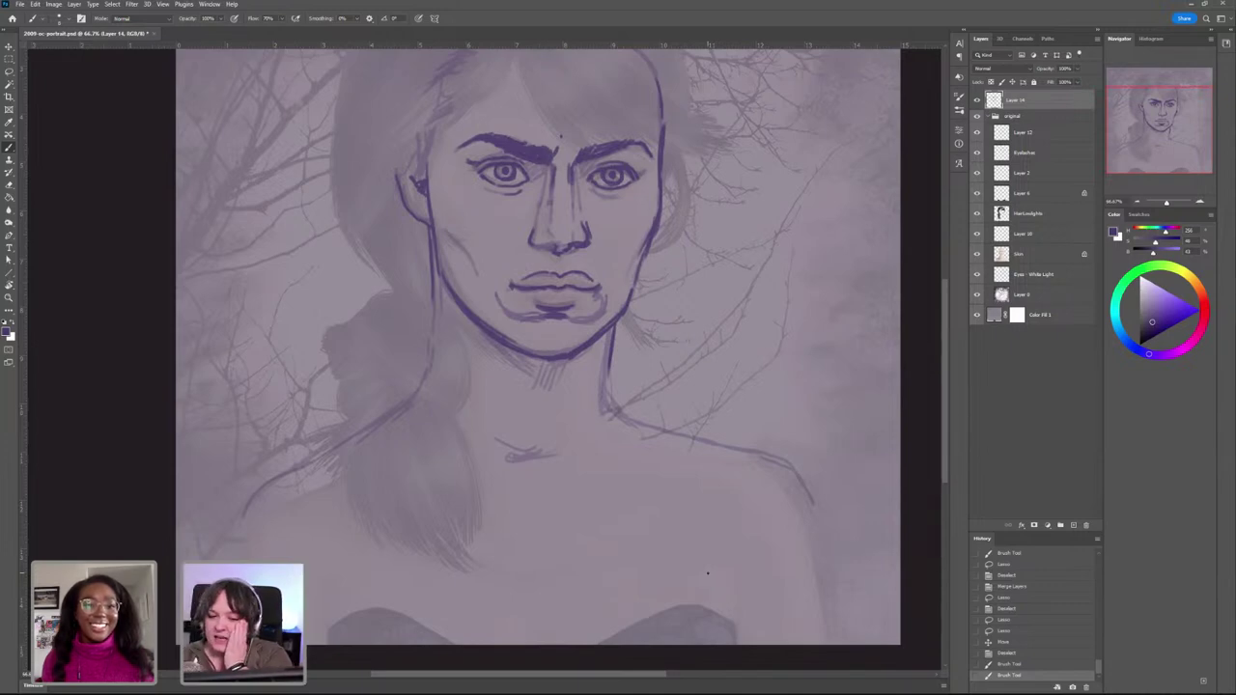
{"action": "left_click", "coordinate": [1023, 116]}
{"action": "left_click", "coordinate": [977, 99]}
{"action": "left_click_drag", "start_coordinate": [1046, 72], "coordinate": [1097, 68]}
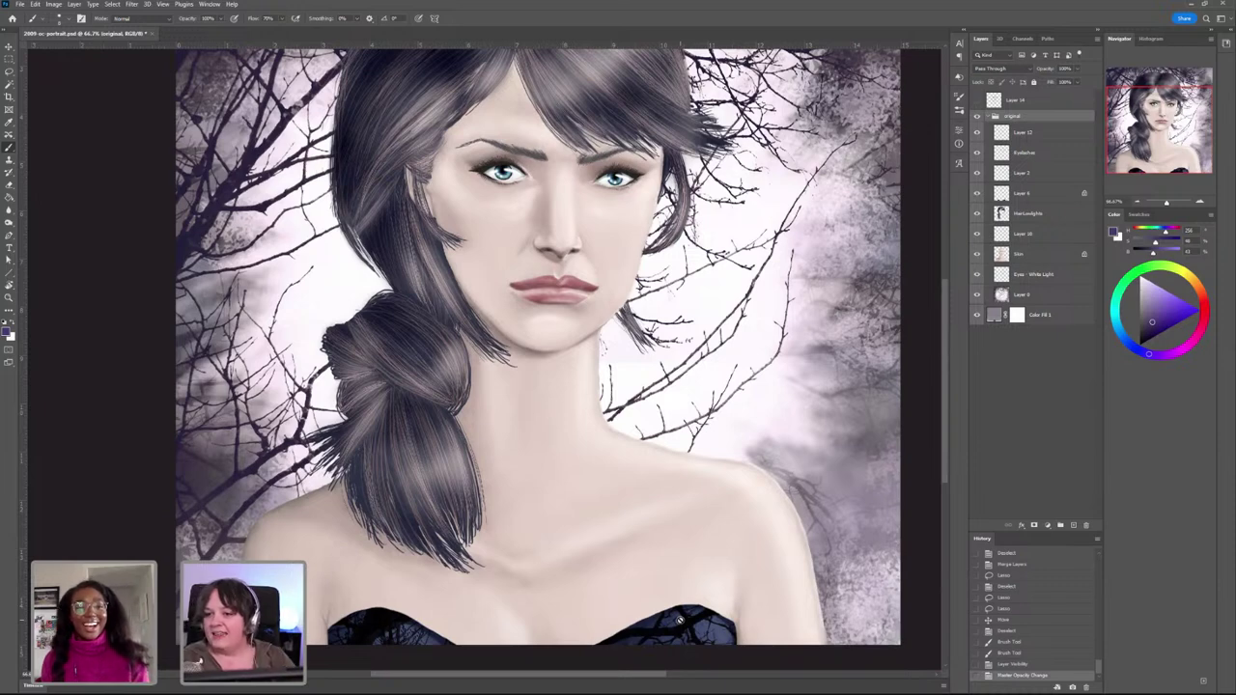
Step: Lower the original group's opacity to 9%, show Layer 14 again, and make it the active layer
{"action": "left_click", "coordinate": [1076, 69]}
{"action": "left_click_drag", "start_coordinate": [1079, 81], "coordinate": [1037, 82]}
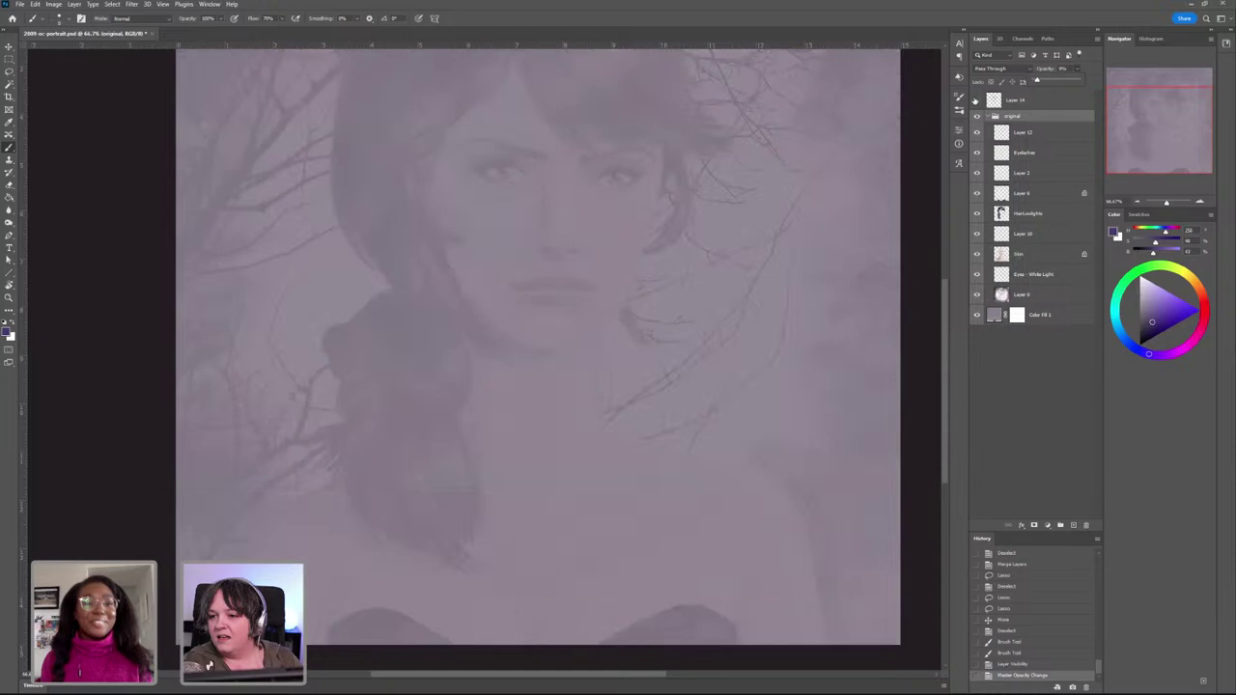
{"action": "left_click", "coordinate": [976, 99]}
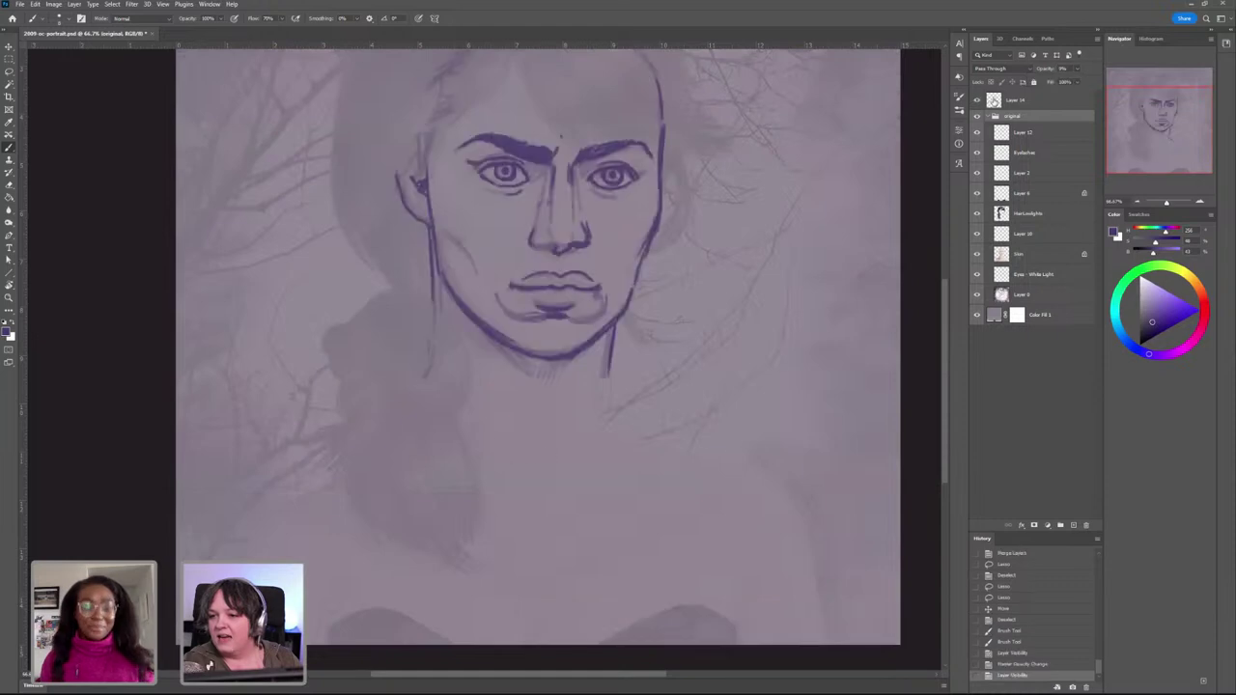
{"action": "left_click", "coordinate": [1013, 102]}
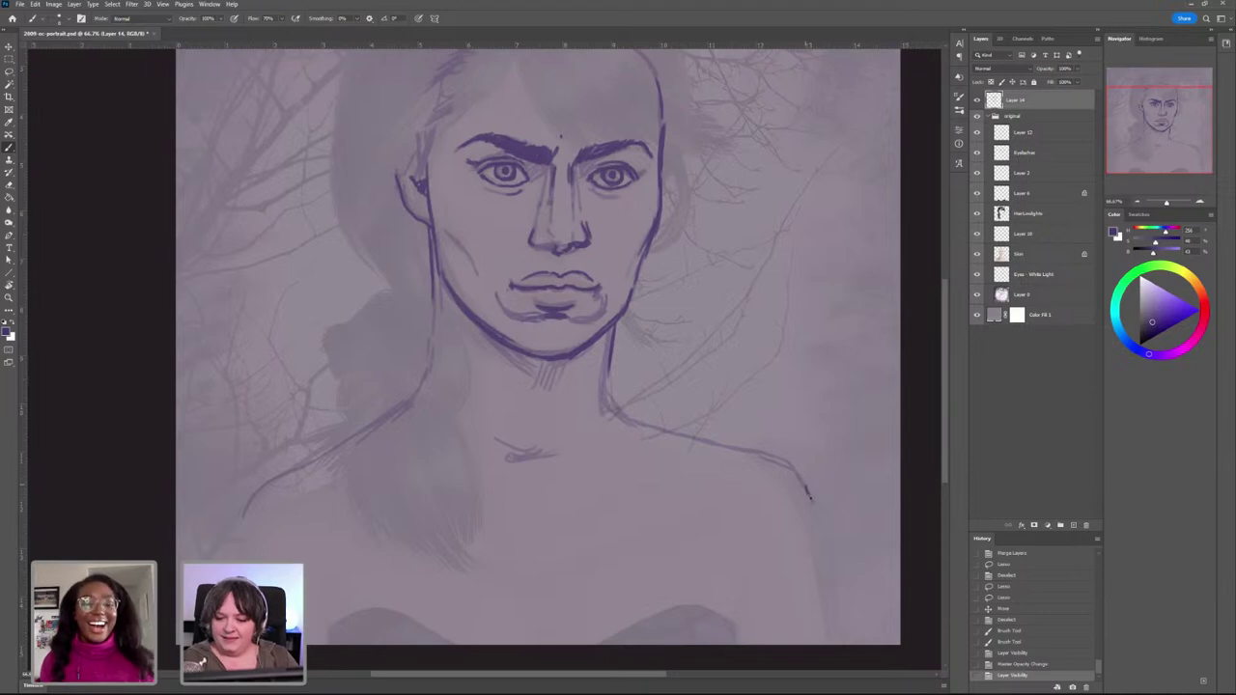
Step: Redraw the neck, shoulder and upper-arm contours on both sides as clean dark lines over the rough sketch
{"action": "left_click_drag", "start_coordinate": [809, 497], "coordinate": [816, 528]}
{"action": "key", "text": "ctrl+z"}
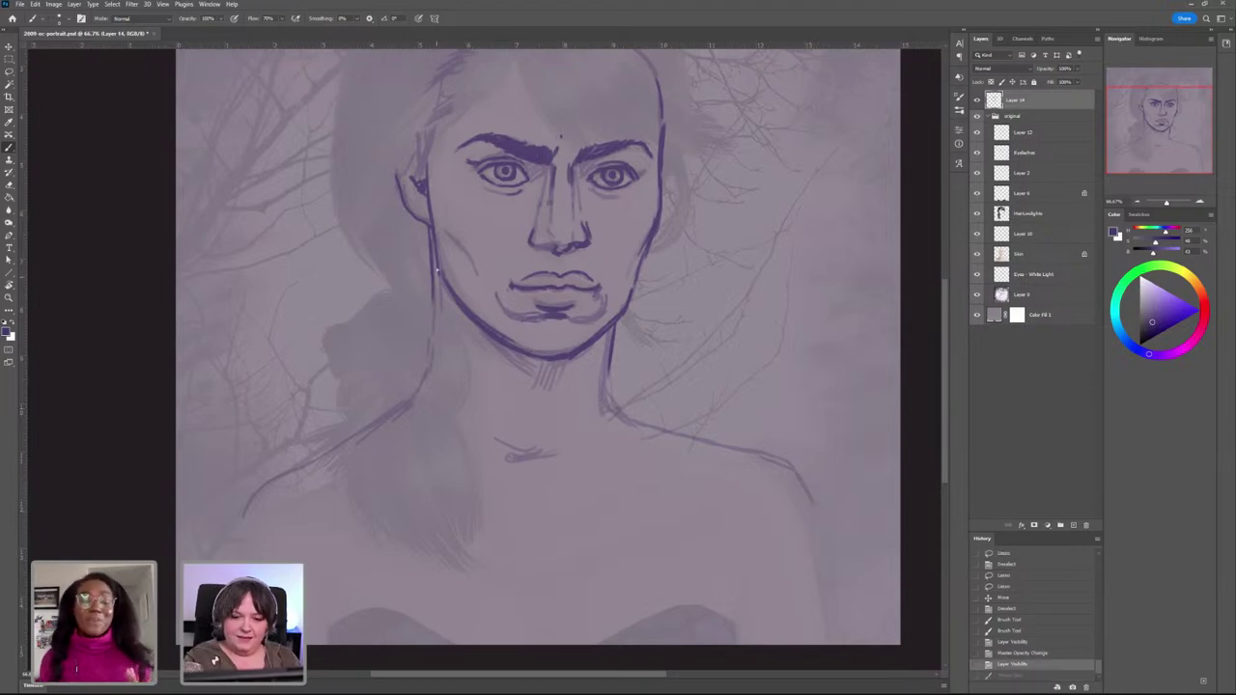
{"action": "mouse_move", "coordinate": [430, 243]}
{"action": "left_mouse_down"}
{"action": "mouse_move", "coordinate": [430, 341]}
{"action": "mouse_move", "coordinate": [411, 396]}
{"action": "mouse_move", "coordinate": [248, 497]}
{"action": "mouse_move", "coordinate": [223, 557]}
{"action": "left_mouse_up"}
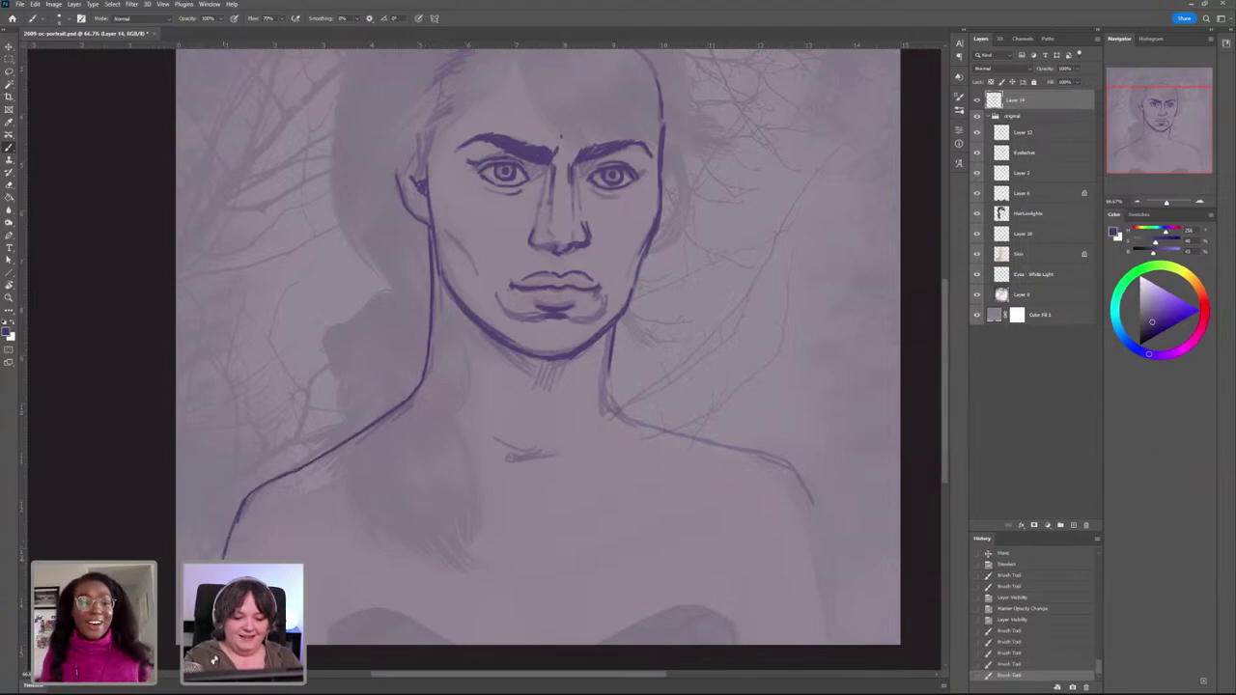
{"action": "mouse_move", "coordinate": [607, 379]}
{"action": "left_mouse_down"}
{"action": "mouse_move", "coordinate": [630, 421]}
{"action": "mouse_move", "coordinate": [757, 454]}
{"action": "mouse_move", "coordinate": [814, 501]}
{"action": "left_mouse_up"}
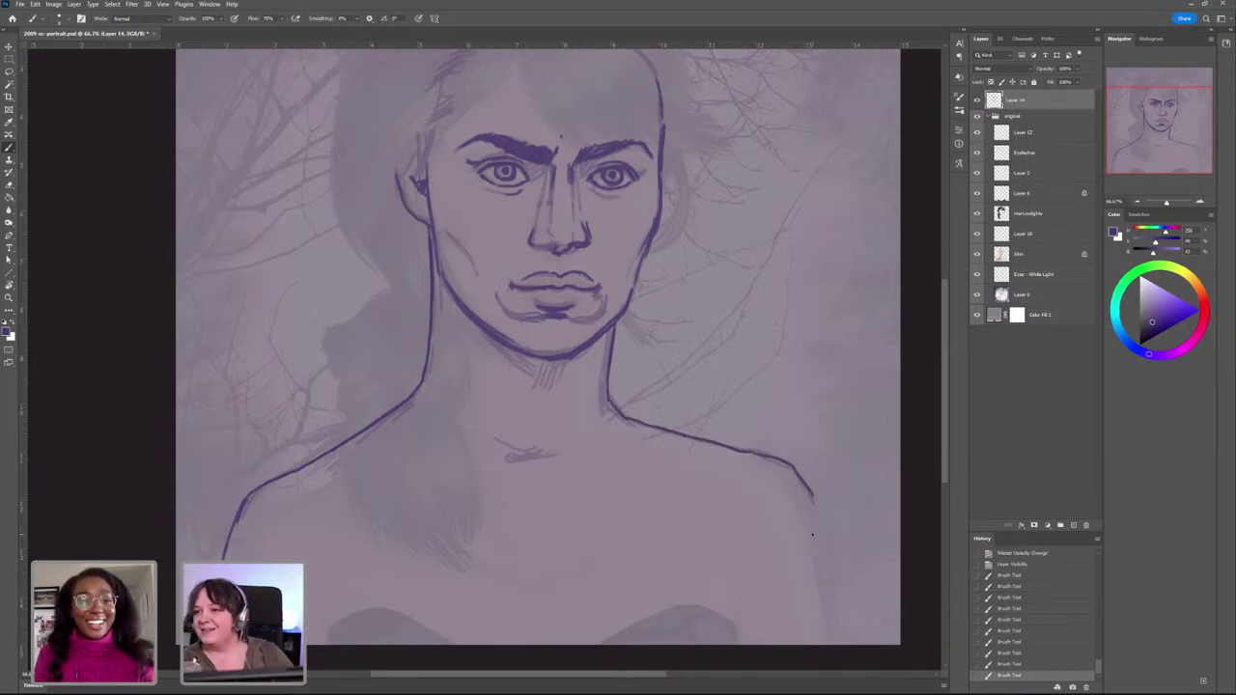
{"action": "left_click_drag", "start_coordinate": [814, 497], "coordinate": [858, 645]}
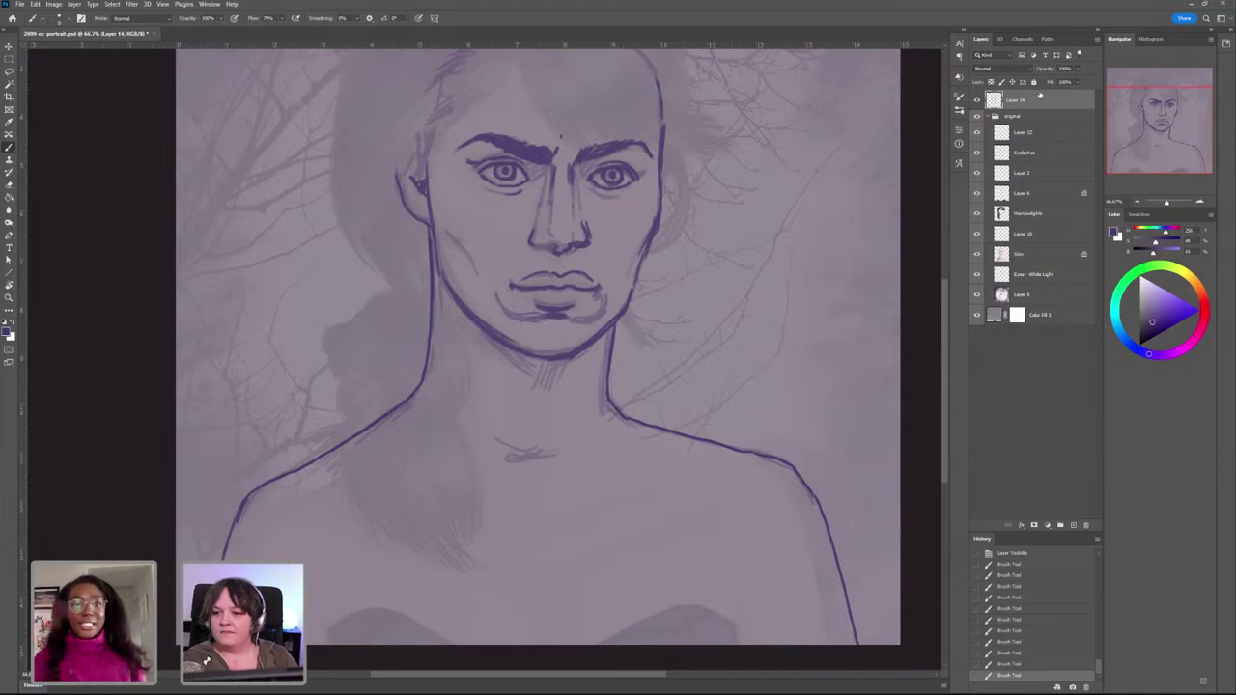
{"action": "left_click_drag", "start_coordinate": [647, 426], "coordinate": [659, 431]}
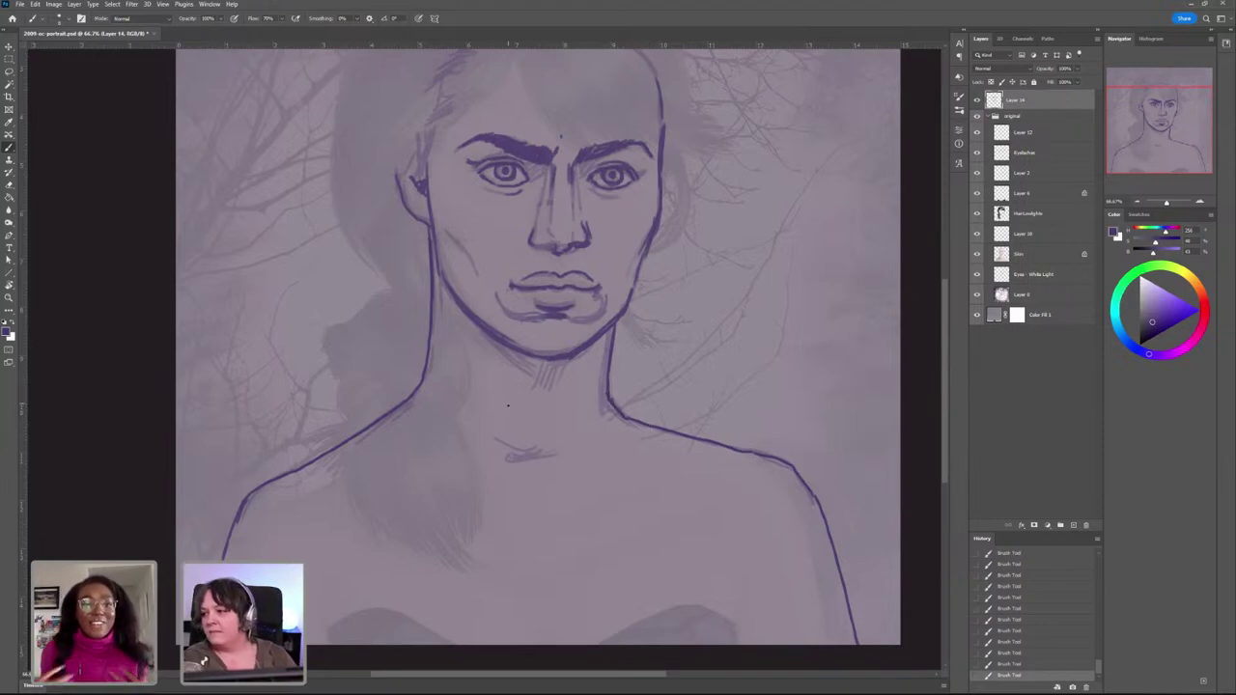
Step: Draw the collarbone lines outward from the pit of the neck toward both shoulders
{"action": "left_click_drag", "start_coordinate": [544, 461], "coordinate": [385, 462]}
{"action": "left_click_drag", "start_coordinate": [568, 454], "coordinate": [633, 452]}
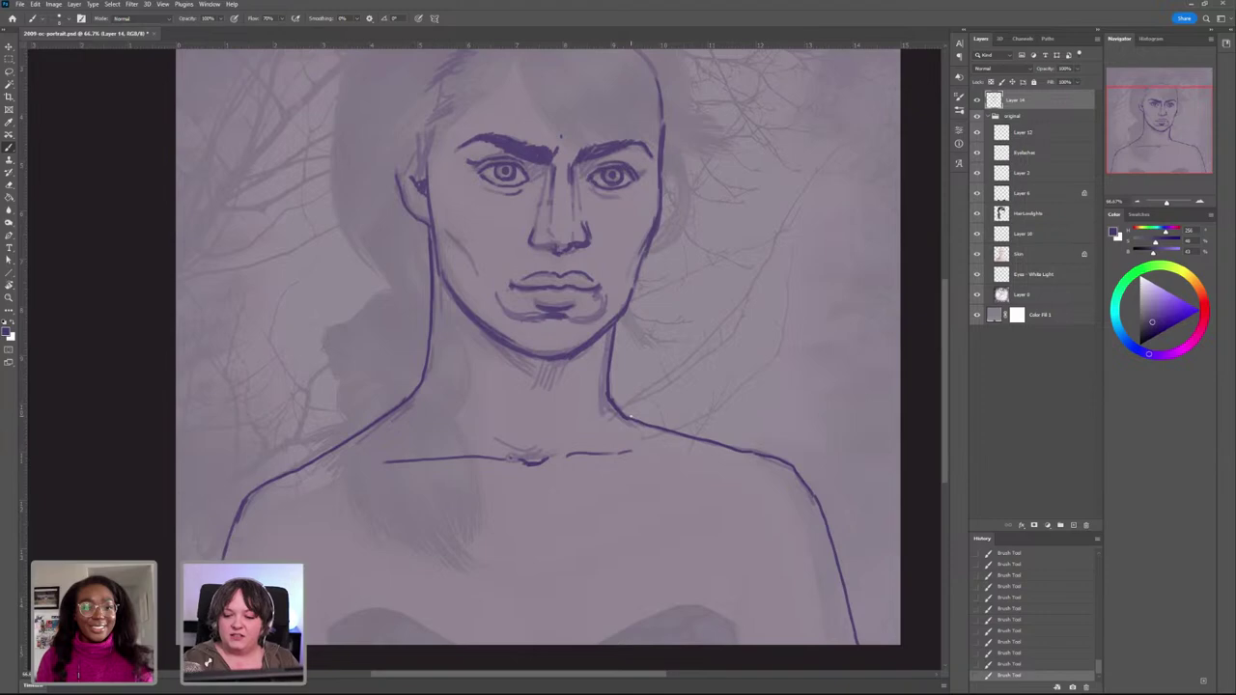
Step: Draw the garment's image-right neckline edge from the shoulder down the chest, and start the matching edge on the image-left side
{"action": "left_click_drag", "start_coordinate": [611, 402], "coordinate": [720, 441]}
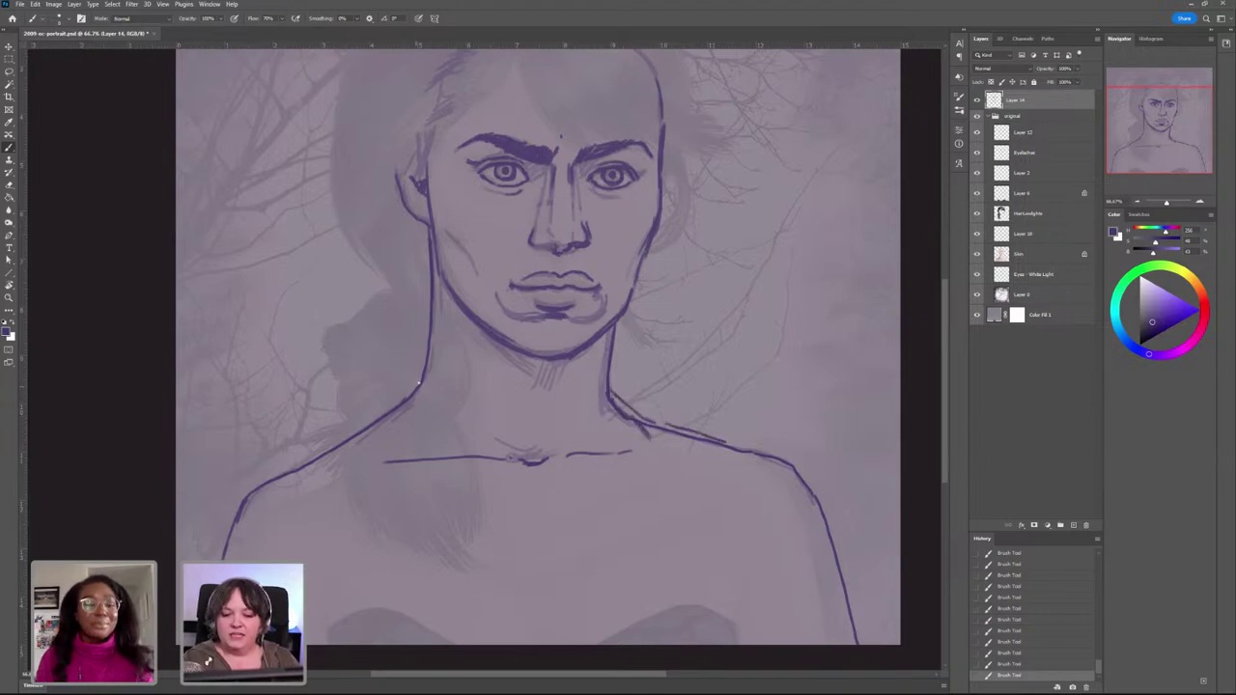
{"action": "mouse_move", "coordinate": [407, 408]}
{"action": "left_mouse_down"}
{"action": "mouse_move", "coordinate": [414, 454]}
{"action": "mouse_move", "coordinate": [401, 413]}
{"action": "mouse_move", "coordinate": [418, 490]}
{"action": "left_mouse_up"}
{"action": "key", "text": "ctrl+z"}
{"action": "key", "text": "ctrl+z"}
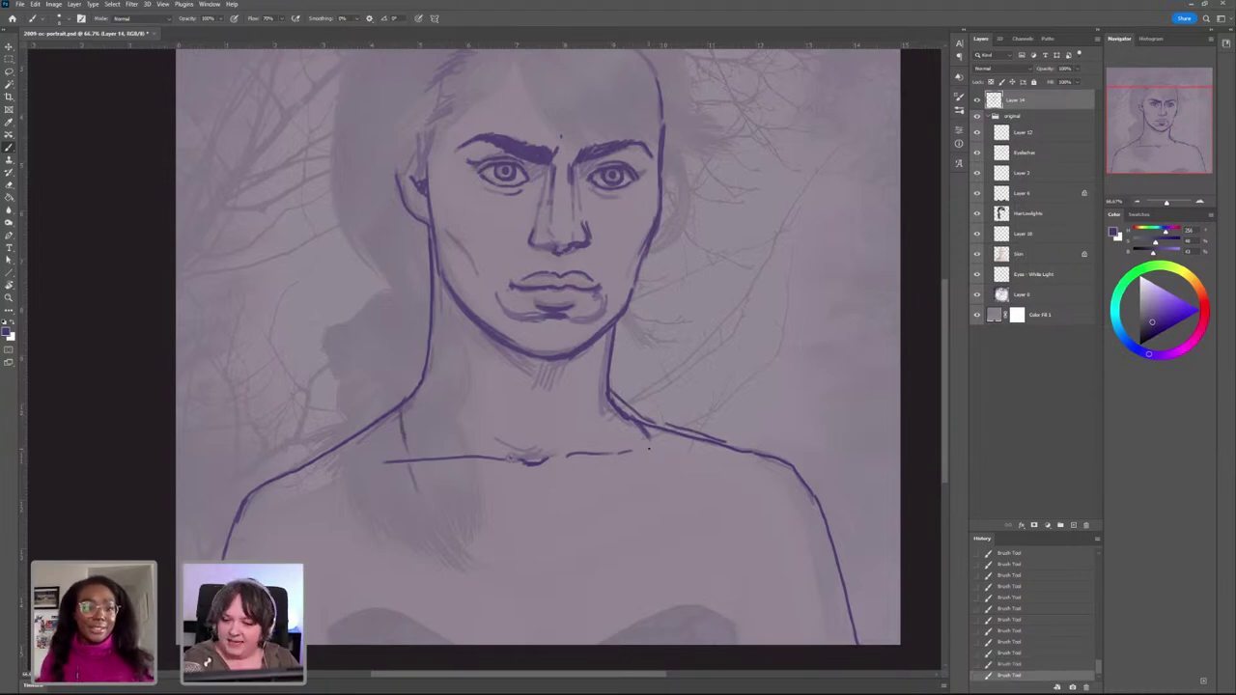
{"action": "mouse_move", "coordinate": [641, 433]}
{"action": "left_mouse_down"}
{"action": "mouse_move", "coordinate": [669, 512]}
{"action": "mouse_move", "coordinate": [673, 637]}
{"action": "left_mouse_up"}
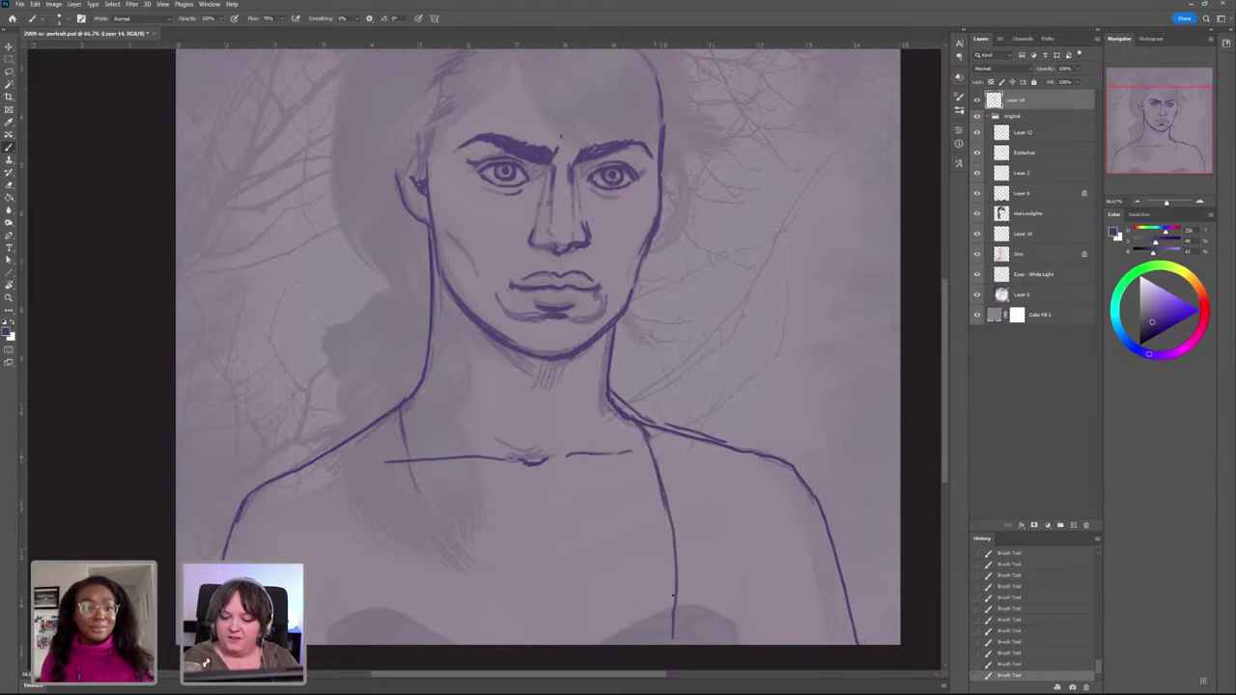
Step: Try extending the image-left neckline edge from the base of the neck diagonally down to the middle of the chest
{"action": "left_click_drag", "start_coordinate": [396, 413], "coordinate": [402, 442]}
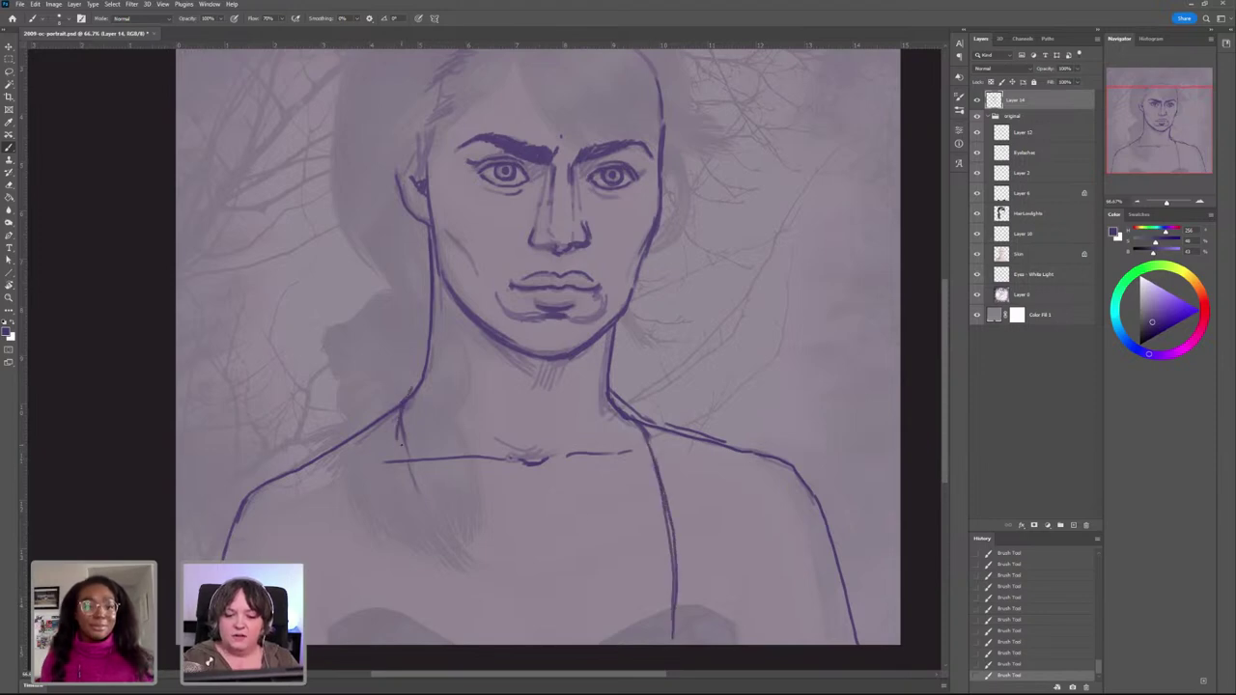
{"action": "mouse_move", "coordinate": [419, 376]}
{"action": "left_mouse_down"}
{"action": "mouse_move", "coordinate": [393, 397]}
{"action": "mouse_move", "coordinate": [404, 397]}
{"action": "mouse_move", "coordinate": [411, 461]}
{"action": "left_mouse_up"}
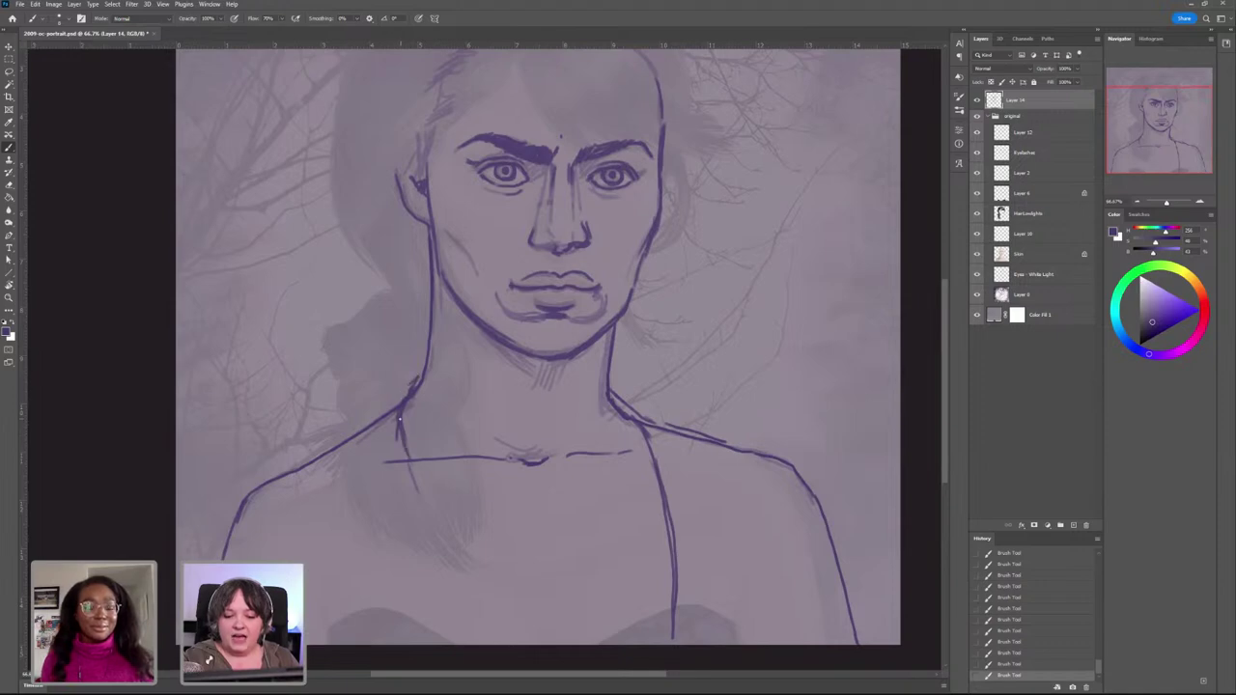
{"action": "left_click_drag", "start_coordinate": [399, 418], "coordinate": [410, 459]}
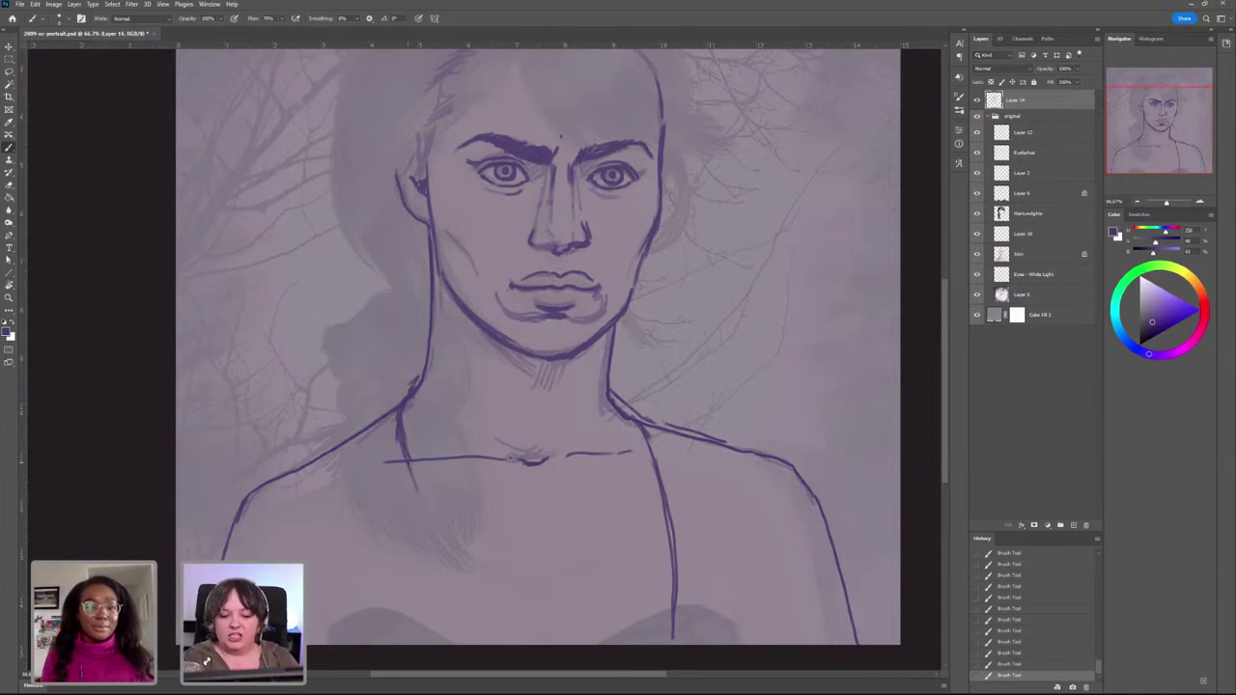
{"action": "left_click_drag", "start_coordinate": [418, 498], "coordinate": [496, 618]}
{"action": "mouse_move", "coordinate": [406, 436]}
{"action": "left_mouse_down"}
{"action": "mouse_move", "coordinate": [447, 529]}
{"action": "mouse_move", "coordinate": [529, 629]}
{"action": "left_mouse_up"}
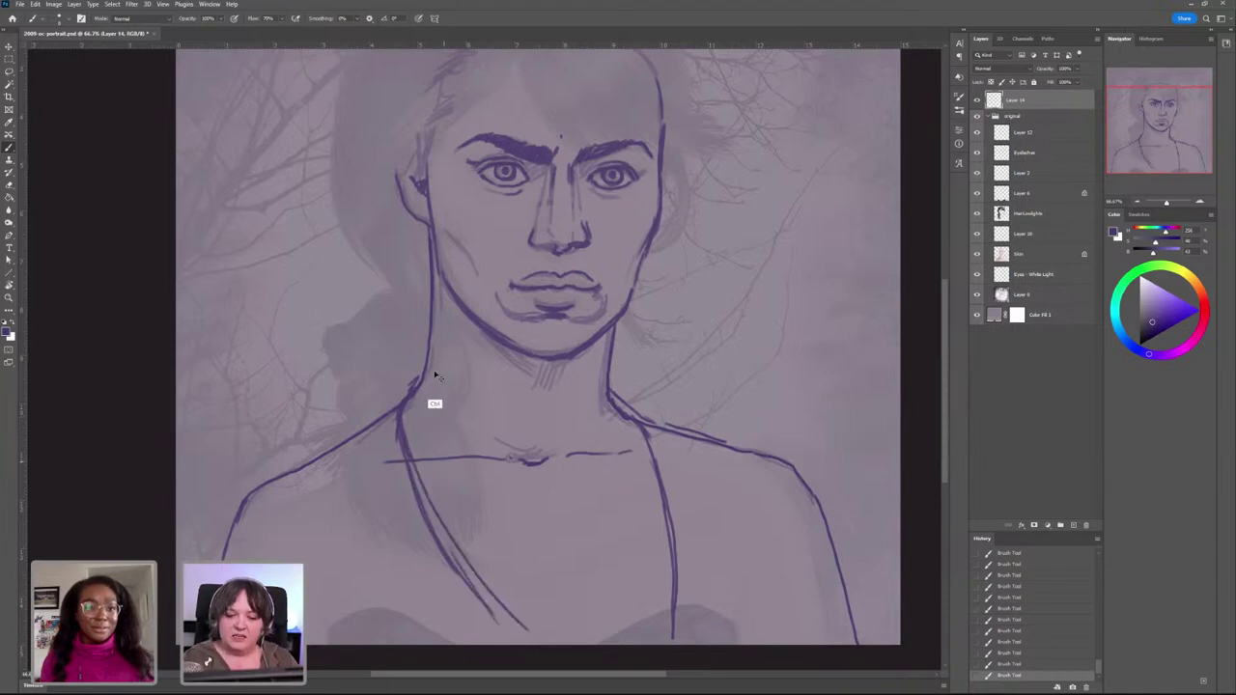
Step: Undo the latest image-left neckline strokes and erase what remains of that edge
{"action": "key", "text": "ctrl+z"}
{"action": "key", "text": "ctrl+z"}
{"action": "key", "text": "ctrl+z"}
{"action": "key", "text": "e"}
{"action": "mouse_move", "coordinate": [425, 378]}
{"action": "left_mouse_down"}
{"action": "mouse_move", "coordinate": [405, 386]}
{"action": "mouse_move", "coordinate": [408, 365]}
{"action": "mouse_move", "coordinate": [401, 462]}
{"action": "mouse_move", "coordinate": [452, 579]}
{"action": "left_mouse_up"}
Step: Redraw the image-left neckline edge as one diagonal line from the neck base to the canvas's lower edge
{"action": "key", "text": "b"}
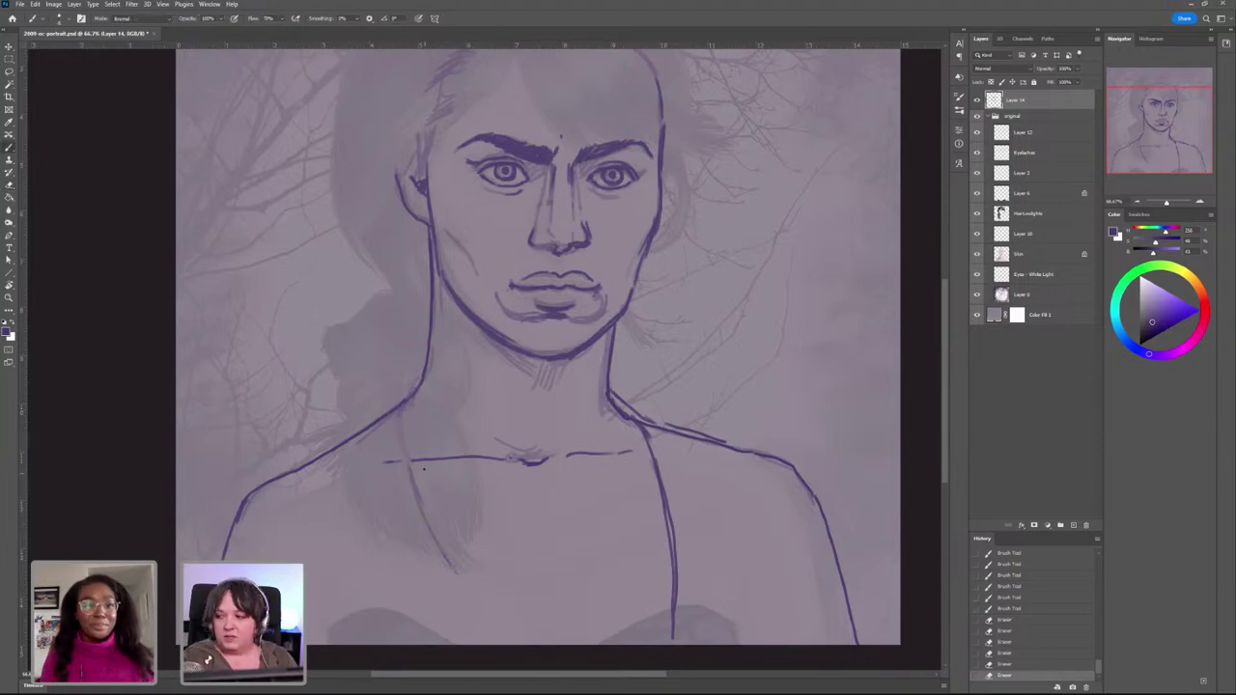
{"action": "left_click_drag", "start_coordinate": [417, 385], "coordinate": [440, 483]}
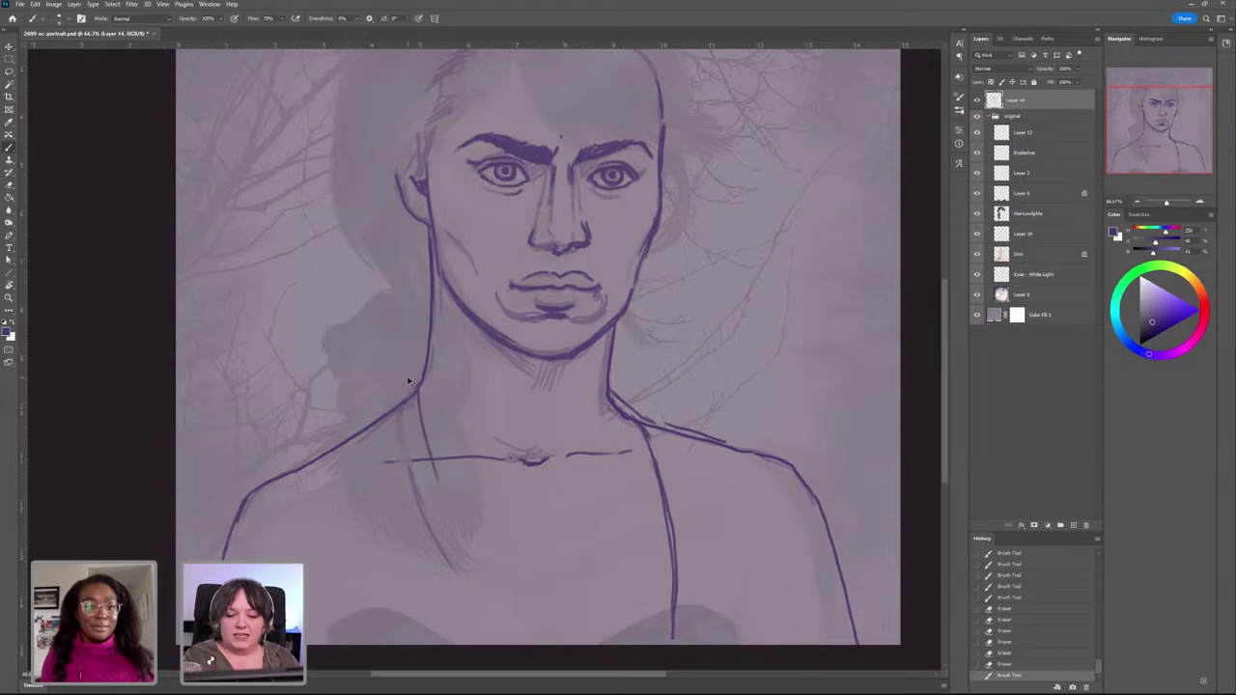
{"action": "key", "text": "ctrl+z"}
{"action": "left_click_drag", "start_coordinate": [418, 394], "coordinate": [529, 644]}
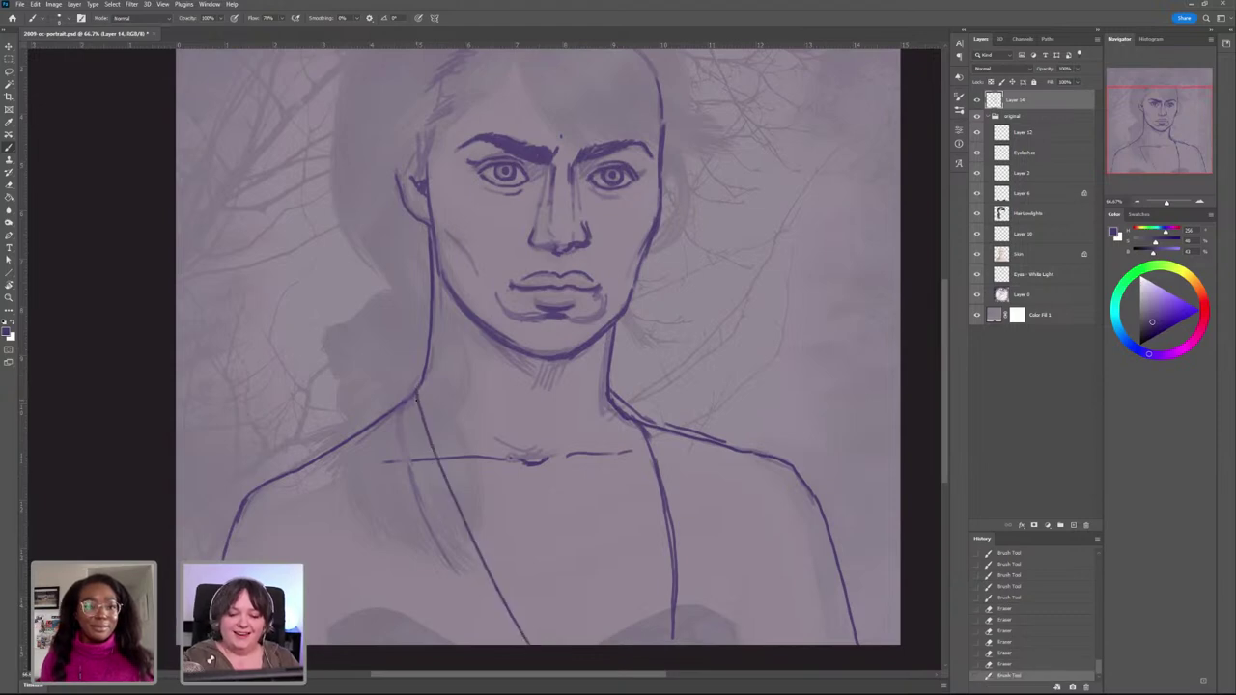
Step: Redraw the image-left neckline edge as a steeper diagonal down the chest and reinforce the shoulder line at the neck base
{"action": "key", "text": "ctrl+z"}
{"action": "mouse_move", "coordinate": [417, 394]}
{"action": "left_mouse_down"}
{"action": "mouse_move", "coordinate": [443, 494]}
{"action": "mouse_move", "coordinate": [501, 621]}
{"action": "left_mouse_up"}
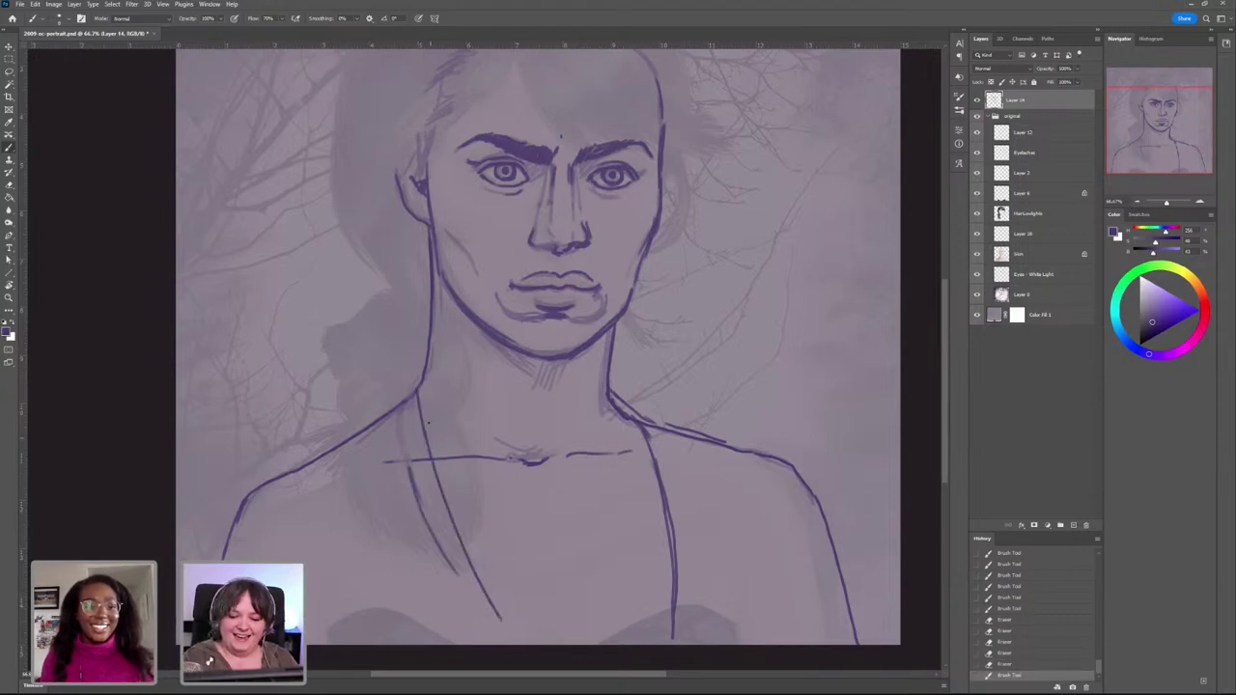
{"action": "left_click_drag", "start_coordinate": [441, 489], "coordinate": [474, 567]}
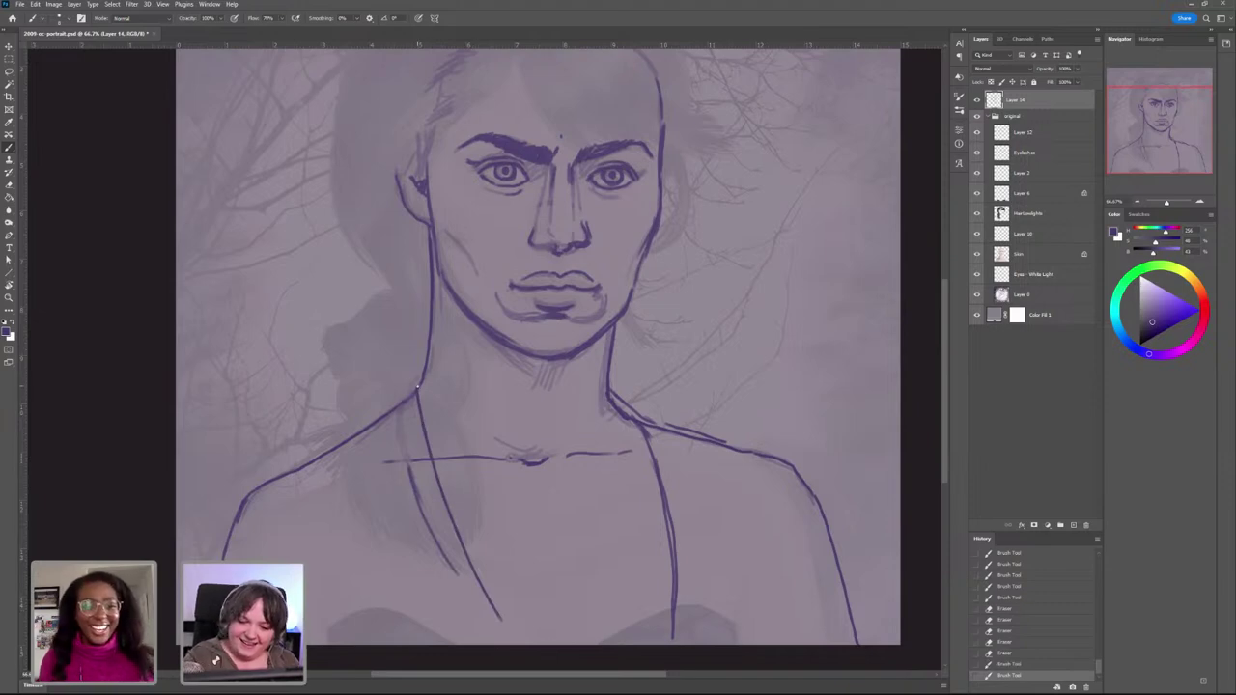
{"action": "left_click_drag", "start_coordinate": [418, 379], "coordinate": [374, 415]}
{"action": "left_click_drag", "start_coordinate": [381, 410], "coordinate": [363, 425]}
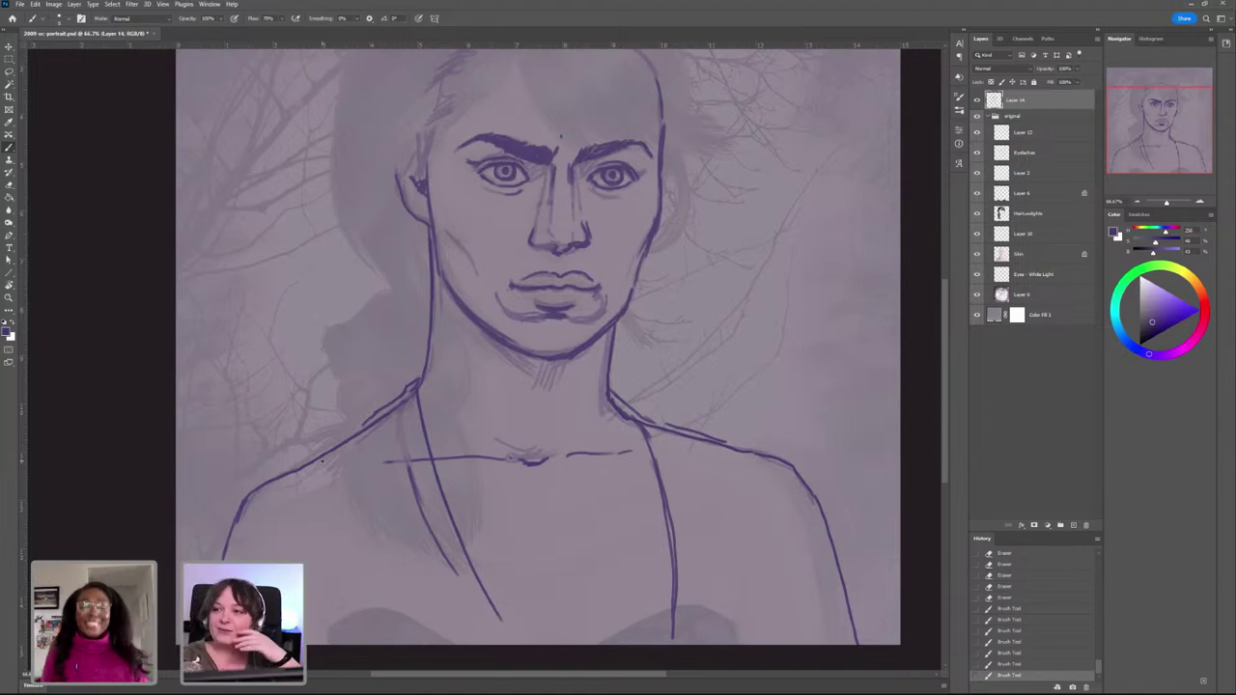
{"action": "left_click_drag", "start_coordinate": [485, 595], "coordinate": [507, 633]}
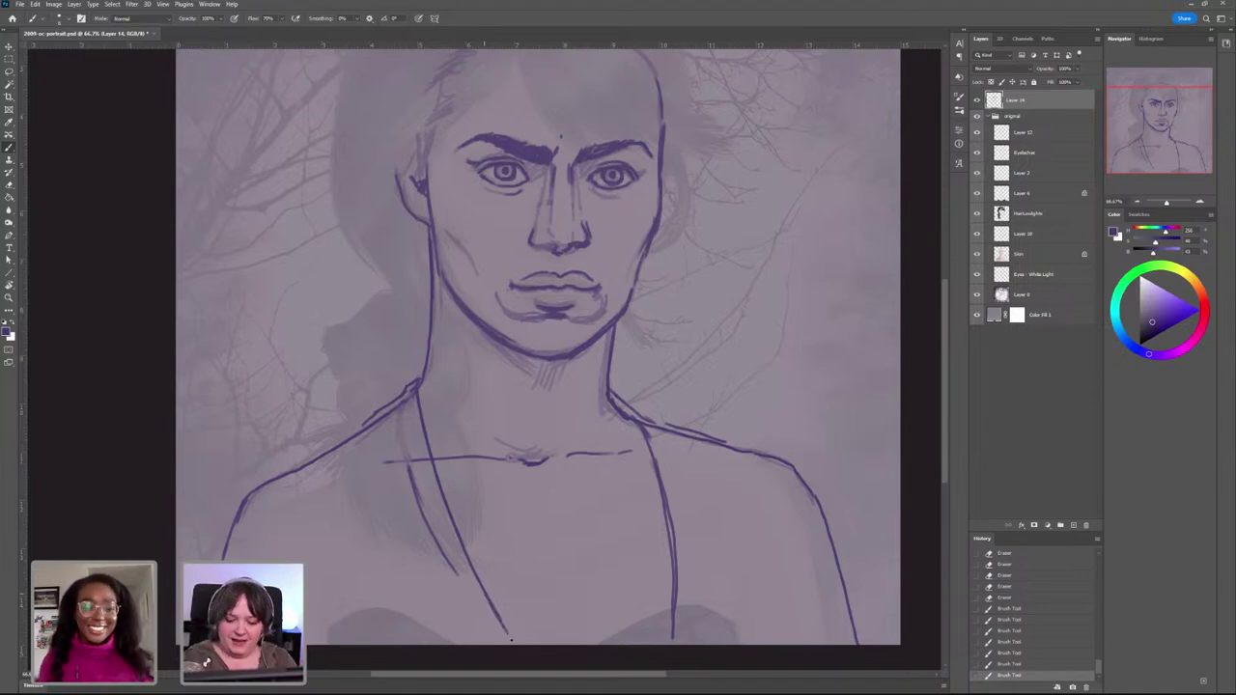
Step: Draw the image-left collar's curved outer edge from the shoulder to the lower chest, plus fold lines below the outer shoulder
{"action": "left_click_drag", "start_coordinate": [369, 428], "coordinate": [407, 547]}
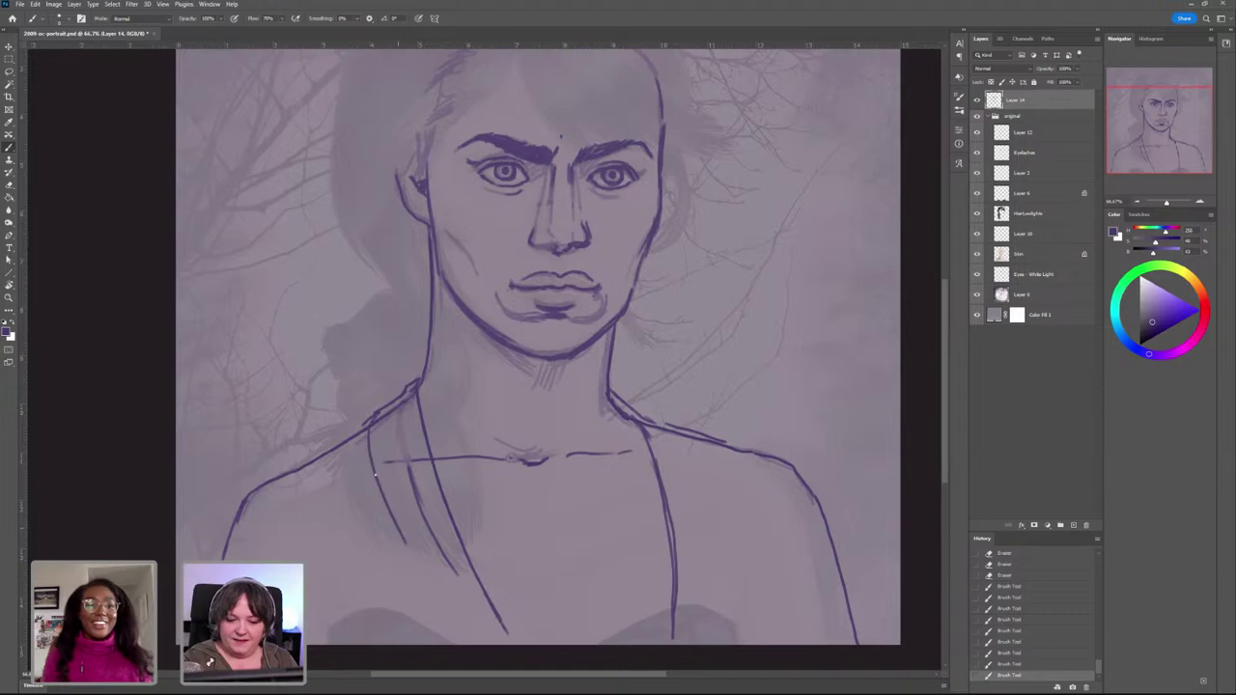
{"action": "mouse_move", "coordinate": [370, 463]}
{"action": "left_mouse_down"}
{"action": "mouse_move", "coordinate": [467, 628]}
{"action": "mouse_move", "coordinate": [540, 643]}
{"action": "mouse_move", "coordinate": [415, 553]}
{"action": "left_mouse_up"}
{"action": "mouse_move", "coordinate": [372, 419]}
{"action": "left_mouse_down"}
{"action": "mouse_move", "coordinate": [296, 467]}
{"action": "mouse_move", "coordinate": [340, 623]}
{"action": "left_mouse_up"}
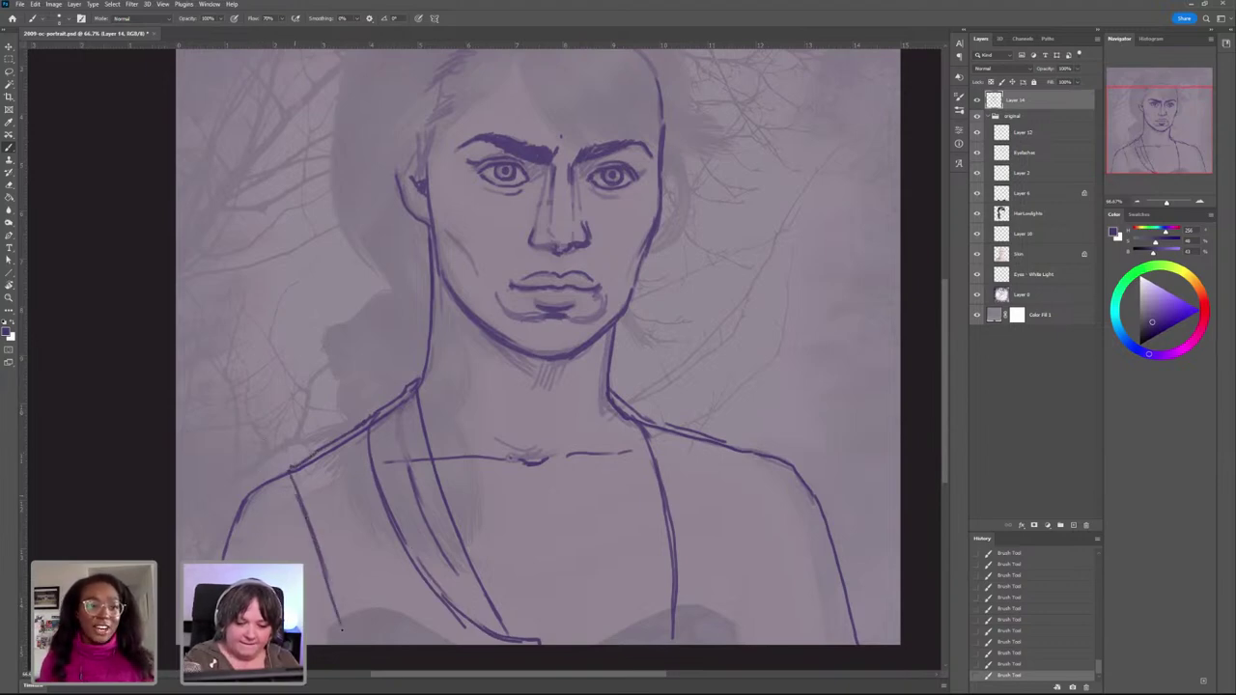
{"action": "left_click_drag", "start_coordinate": [282, 472], "coordinate": [230, 524]}
{"action": "left_click_drag", "start_coordinate": [289, 483], "coordinate": [354, 617]}
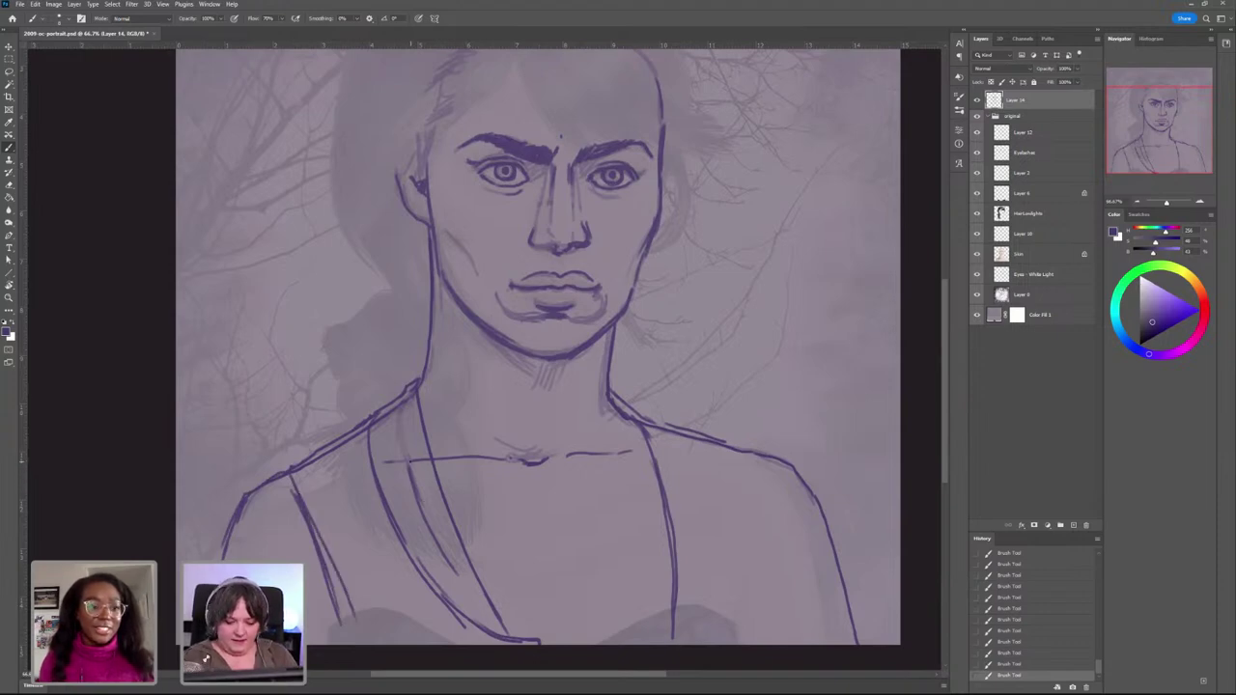
Step: Erase the leftover construction strokes between the two edges of the image-left collar and return to the brush
{"action": "key", "text": "e"}
{"action": "mouse_move", "coordinate": [409, 467]}
{"action": "left_mouse_down"}
{"action": "mouse_move", "coordinate": [450, 570]}
{"action": "mouse_move", "coordinate": [389, 416]}
{"action": "mouse_move", "coordinate": [415, 396]}
{"action": "mouse_move", "coordinate": [398, 411]}
{"action": "mouse_move", "coordinate": [401, 439]}
{"action": "left_mouse_up"}
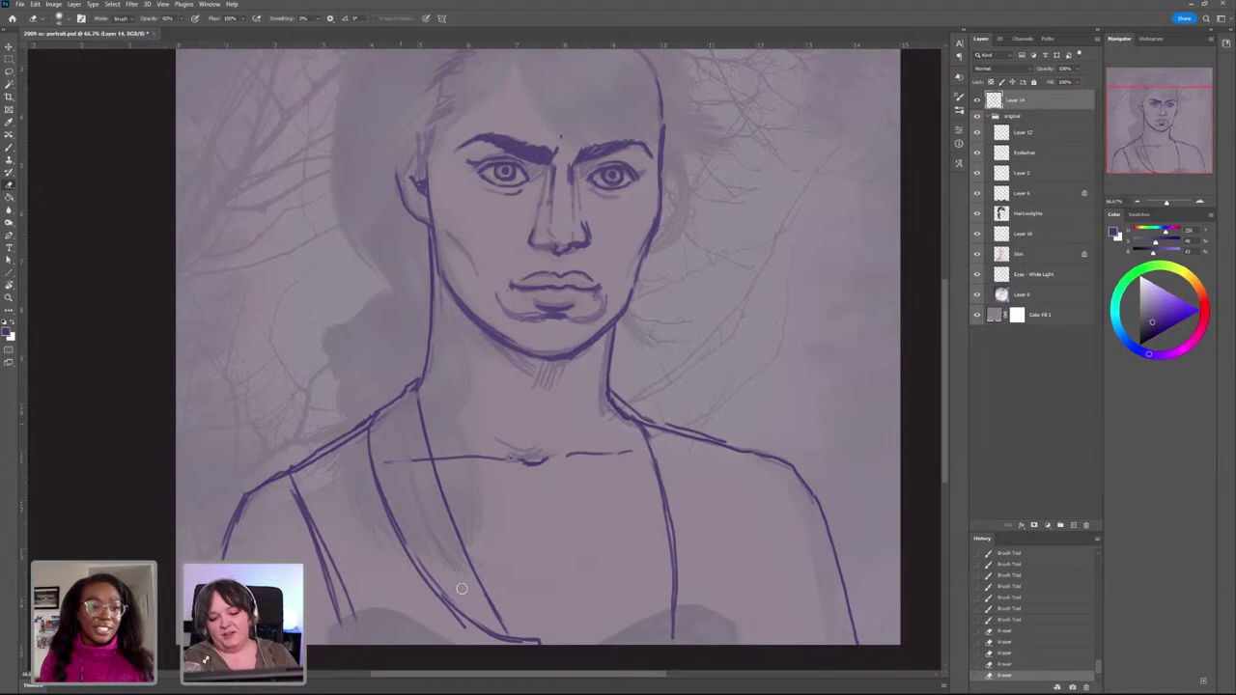
{"action": "left_click_drag", "start_coordinate": [461, 590], "coordinate": [418, 483]}
{"action": "key", "text": "b"}
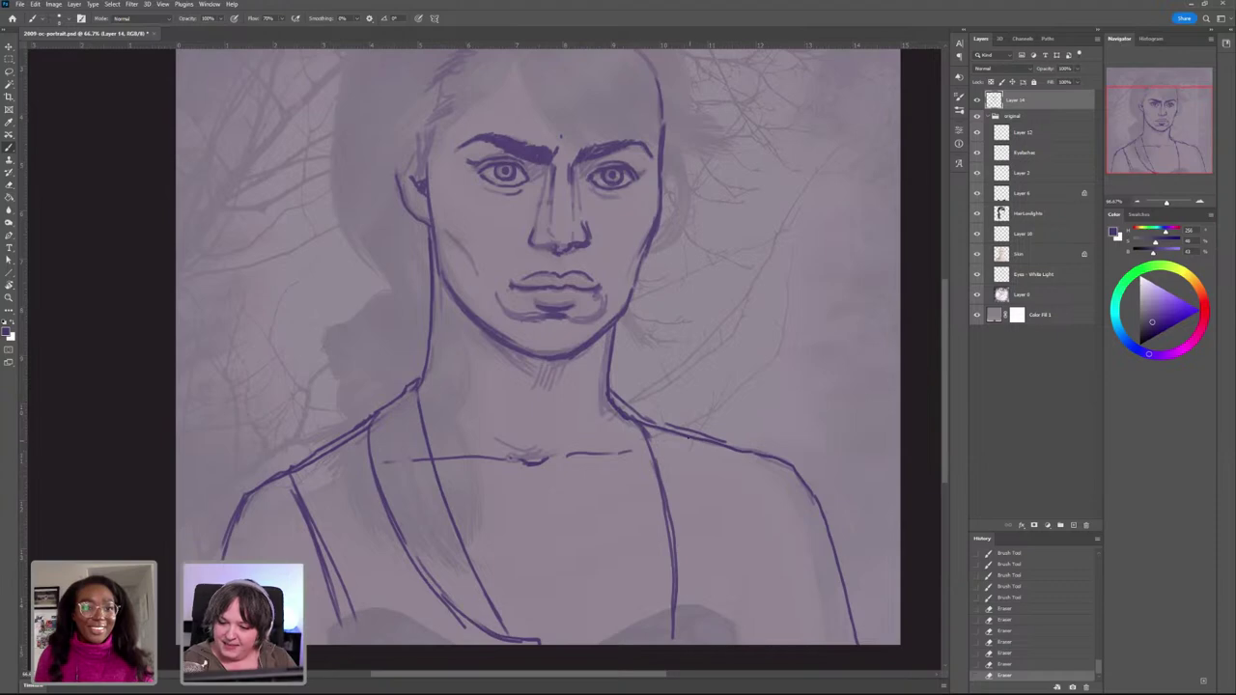
Step: Draw the image-right collar's outer edge, reinforce its inner edge, and add strokes to the notch between the collarbones
{"action": "mouse_move", "coordinate": [689, 436]}
{"action": "left_mouse_down"}
{"action": "mouse_move", "coordinate": [714, 475]}
{"action": "mouse_move", "coordinate": [722, 560]}
{"action": "mouse_move", "coordinate": [678, 643]}
{"action": "left_mouse_up"}
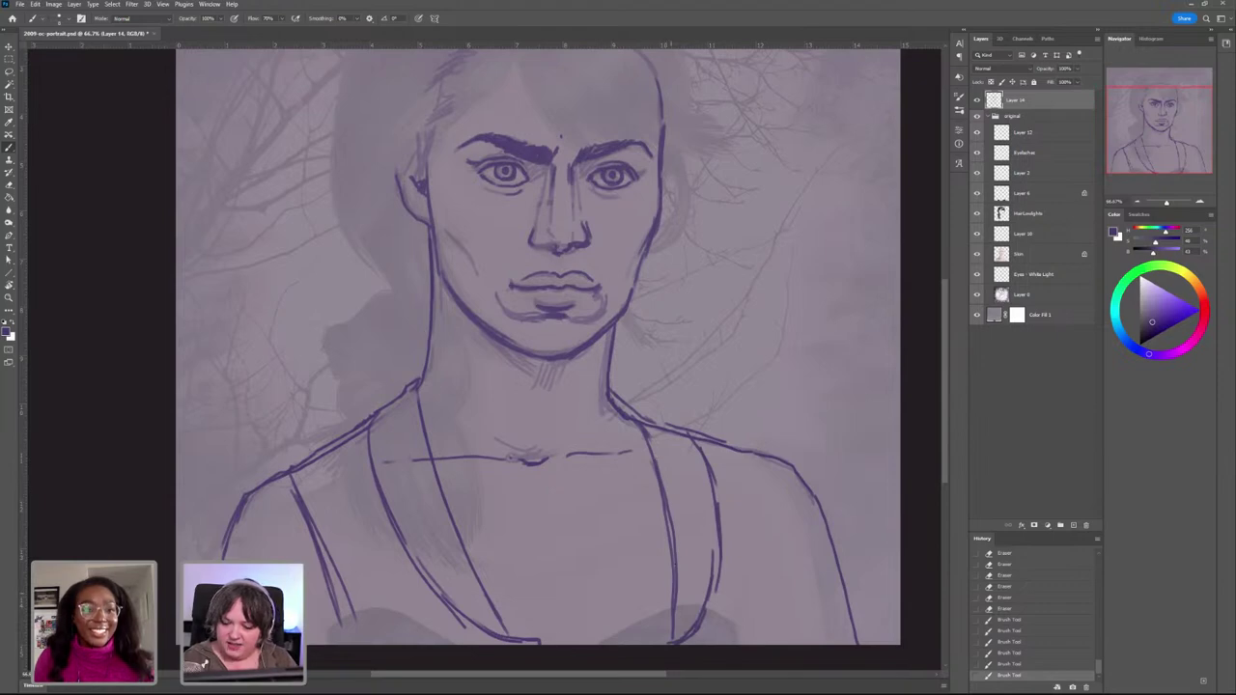
{"action": "left_click_drag", "start_coordinate": [674, 576], "coordinate": [664, 640]}
{"action": "left_click_drag", "start_coordinate": [664, 512], "coordinate": [671, 581]}
{"action": "left_click_drag", "start_coordinate": [668, 582], "coordinate": [654, 628]}
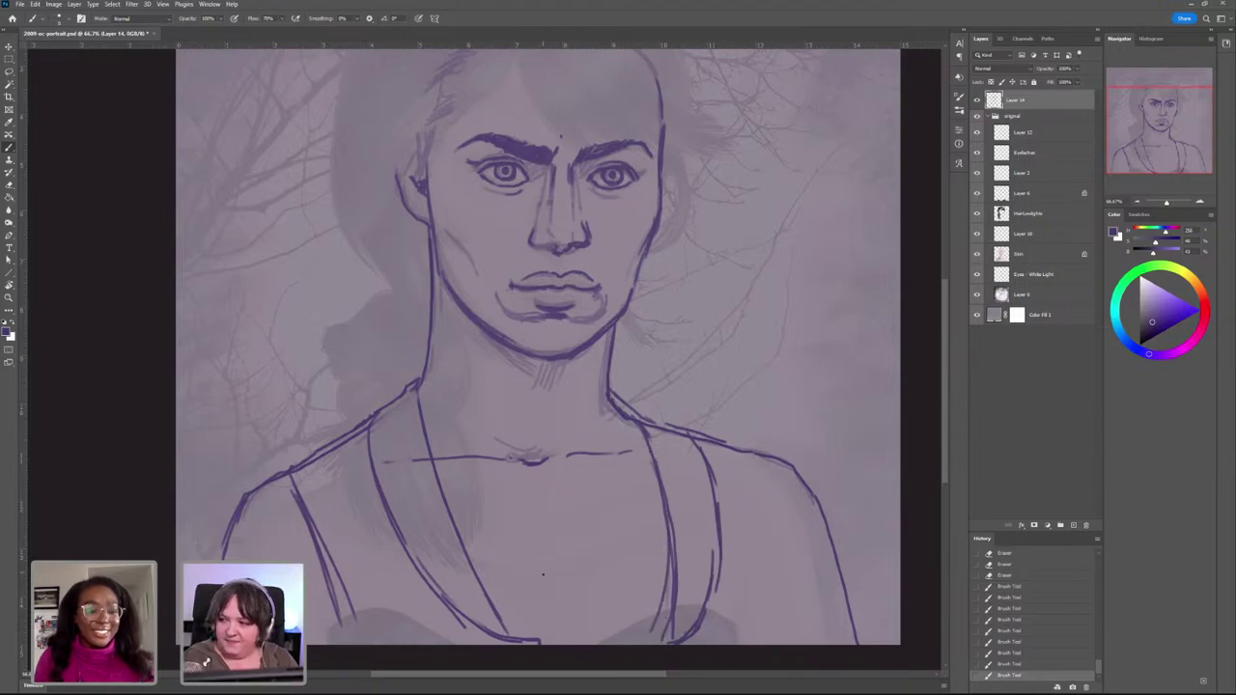
{"action": "left_click_drag", "start_coordinate": [544, 470], "coordinate": [574, 457]}
{"action": "mouse_move", "coordinate": [569, 464]}
{"action": "left_mouse_down"}
{"action": "mouse_move", "coordinate": [596, 452]}
{"action": "mouse_move", "coordinate": [541, 471]}
{"action": "left_mouse_up"}
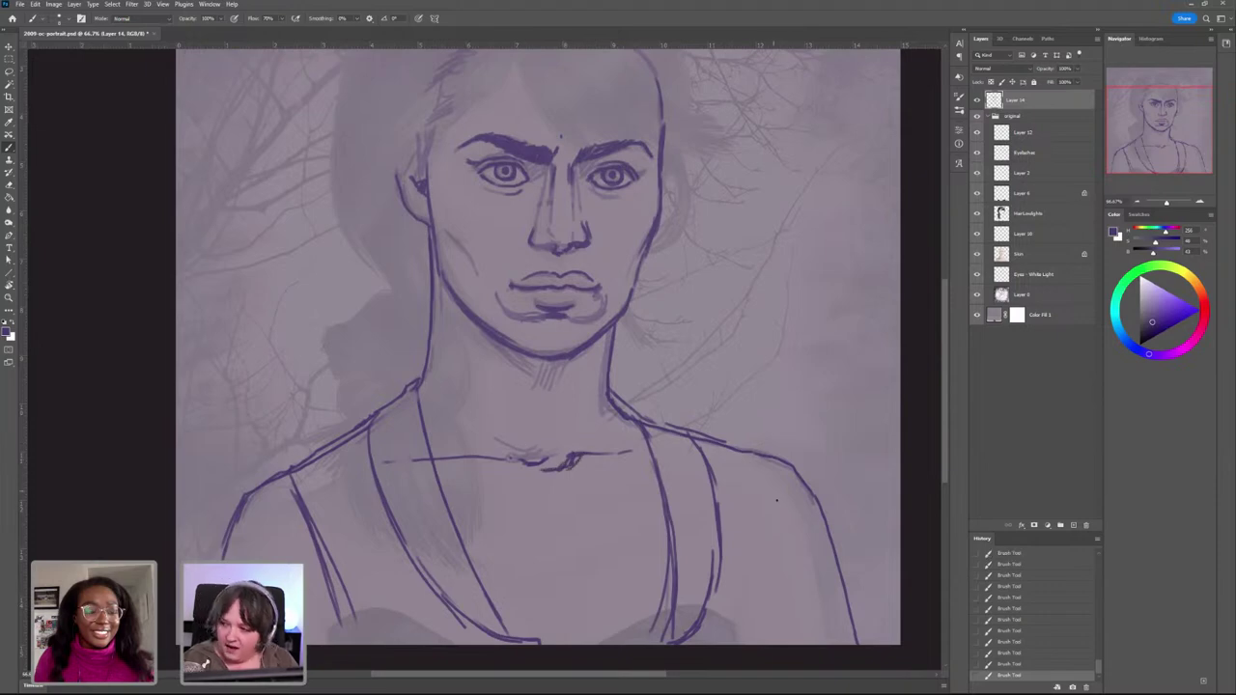
Step: Sketch long vertical fabric folds below the image-right shoulder and one more on the image-left side of the garment
{"action": "left_click_drag", "start_coordinate": [787, 478], "coordinate": [808, 588]}
{"action": "left_click_drag", "start_coordinate": [783, 510], "coordinate": [798, 639]}
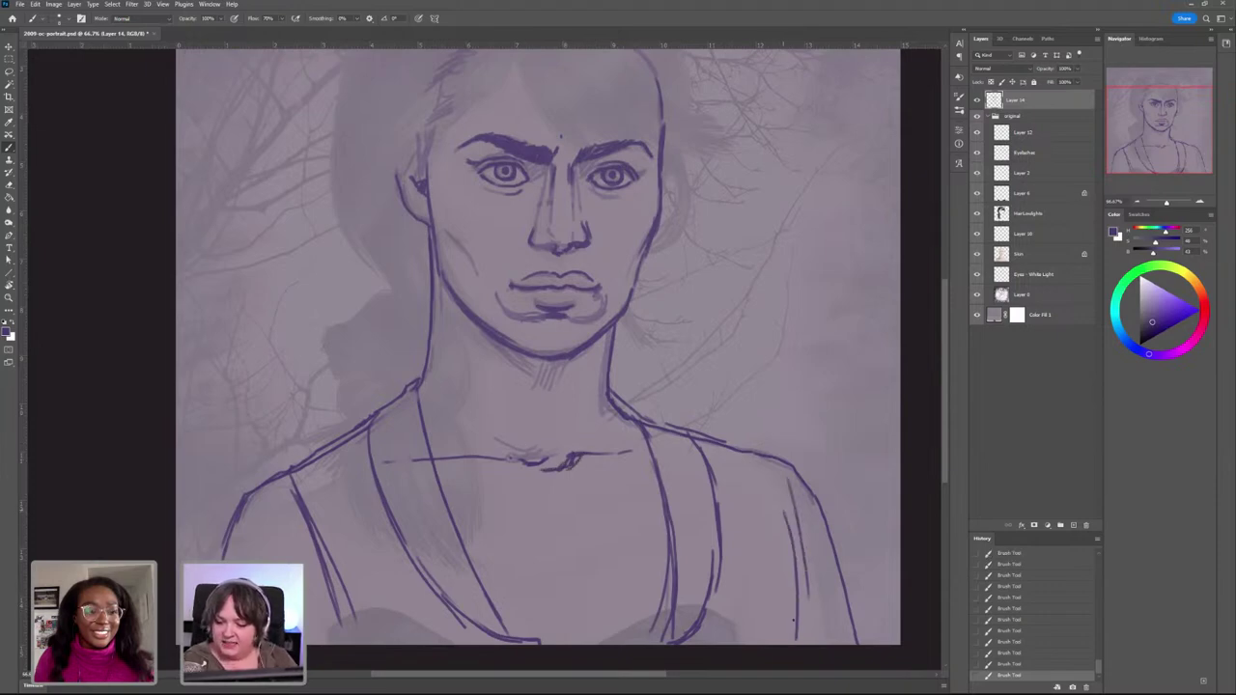
{"action": "left_click_drag", "start_coordinate": [753, 470], "coordinate": [775, 610]}
{"action": "left_click_drag", "start_coordinate": [745, 518], "coordinate": [750, 614]}
{"action": "left_click_drag", "start_coordinate": [332, 502], "coordinate": [371, 619]}
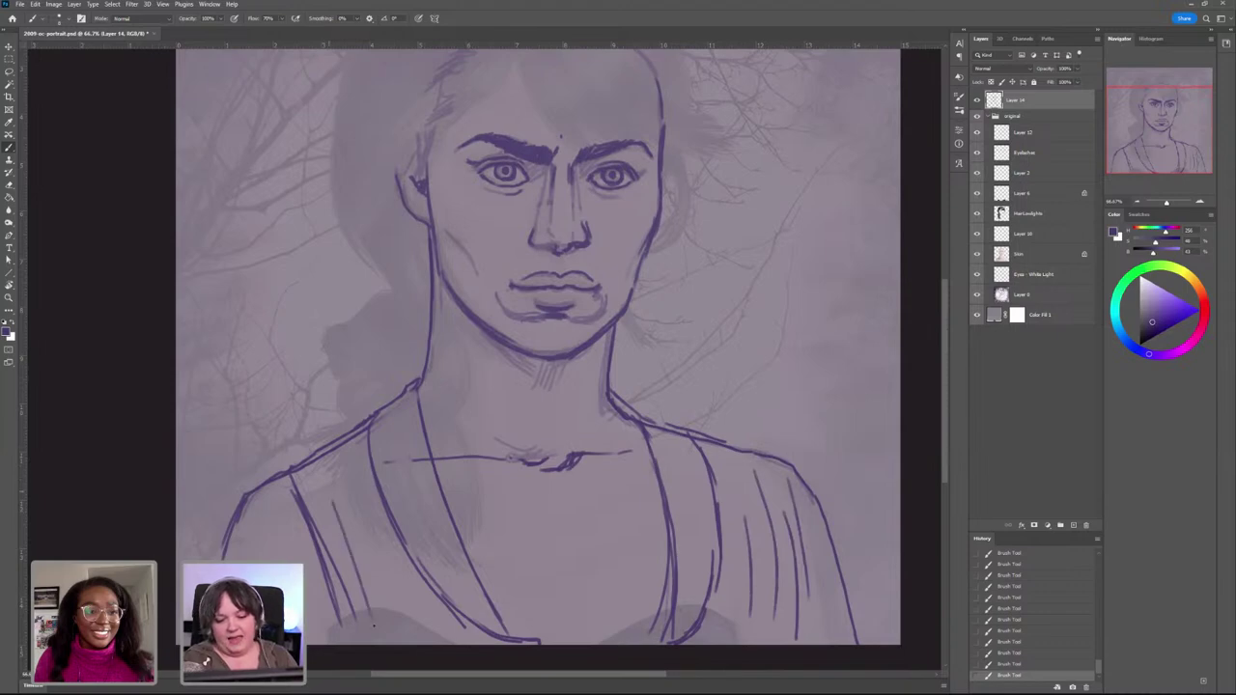
Step: Compare the sketch with the original painting by raising the original group to 100% opacity and toggling the sketch layer's visibility
{"action": "left_click_drag", "start_coordinate": [676, 328], "coordinate": [696, 499]}
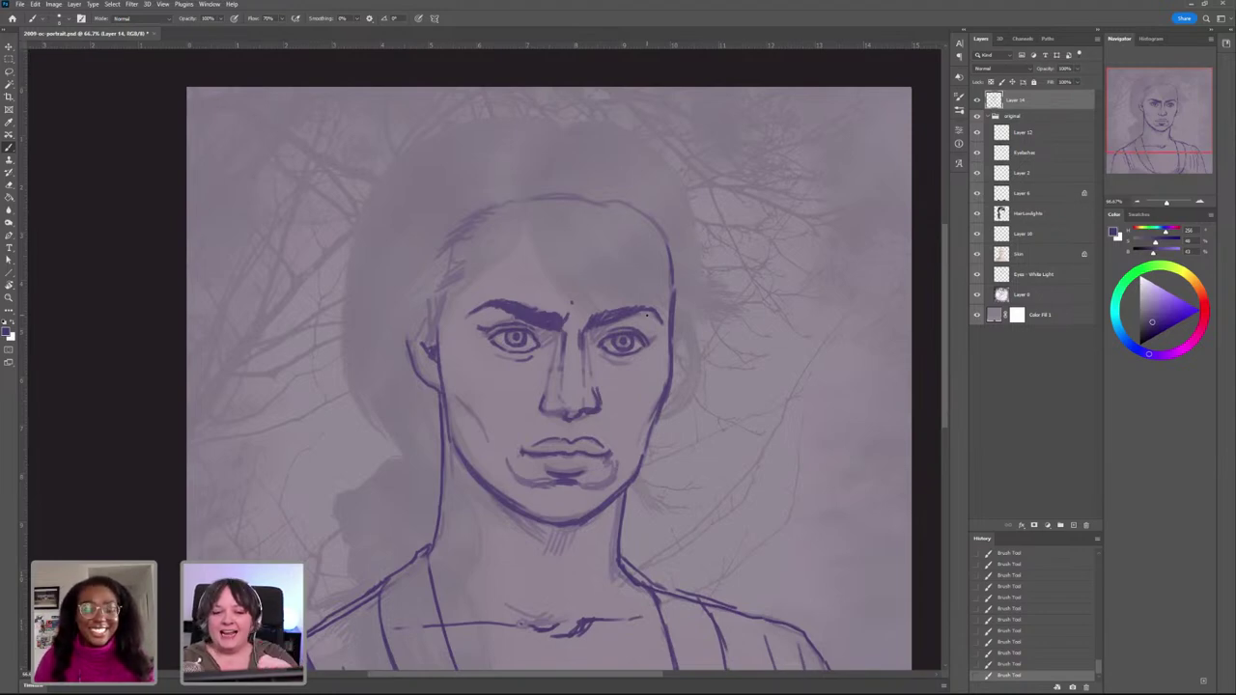
{"action": "left_click", "coordinate": [1042, 115]}
{"action": "left_click_drag", "start_coordinate": [1049, 70], "coordinate": [1069, 75]}
{"action": "left_click", "coordinate": [978, 100]}
{"action": "left_click", "coordinate": [977, 101]}
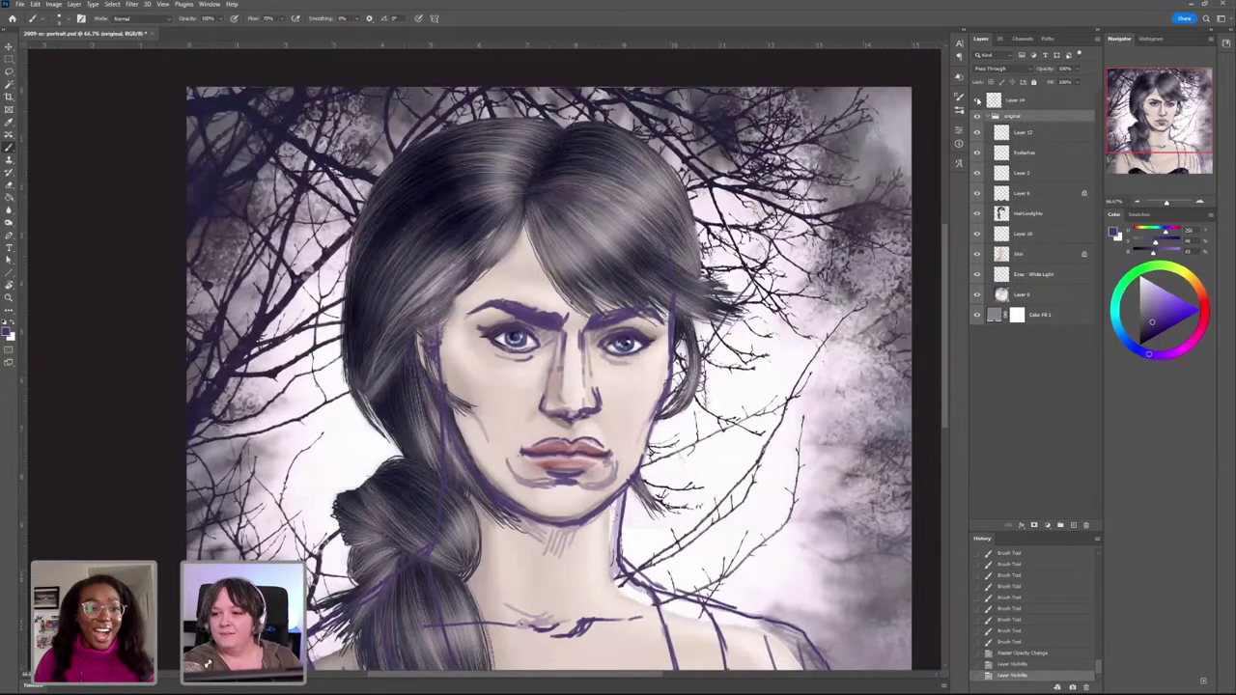
{"action": "left_click", "coordinate": [978, 100]}
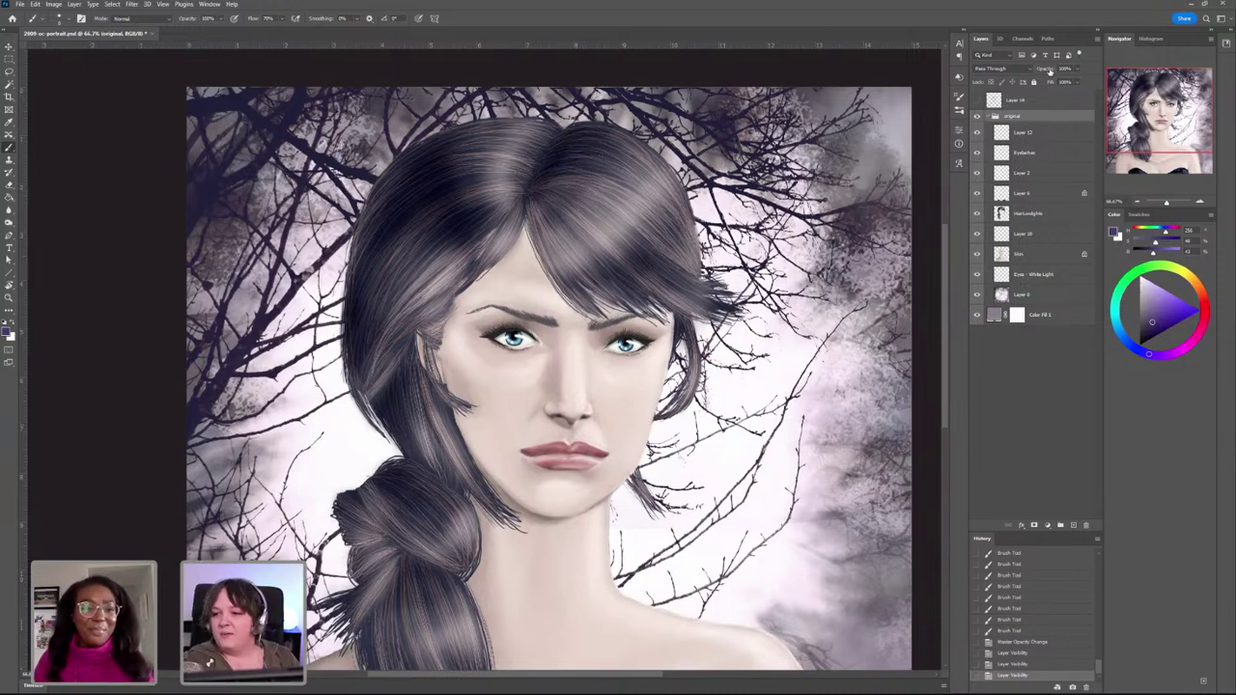
Step: Lower the original group's opacity to fade the painting, show the sketch layer and make it active again
{"action": "left_click_drag", "start_coordinate": [1050, 70], "coordinate": [1031, 73]}
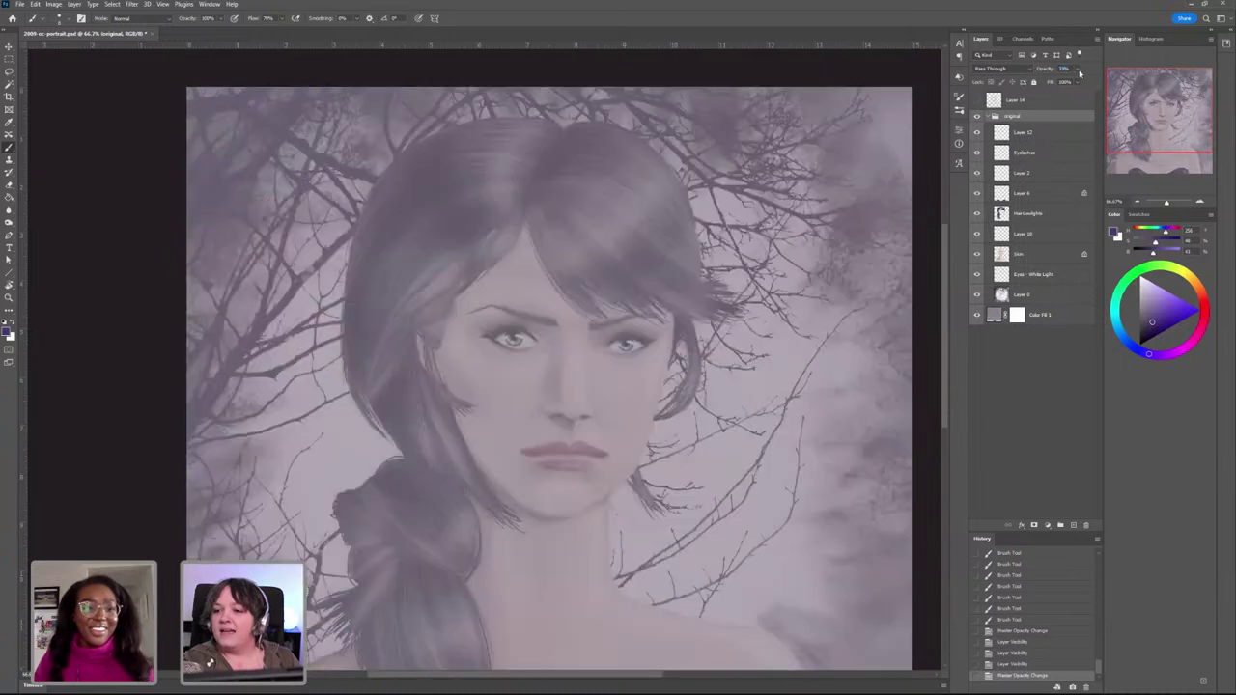
{"action": "left_click", "coordinate": [976, 99]}
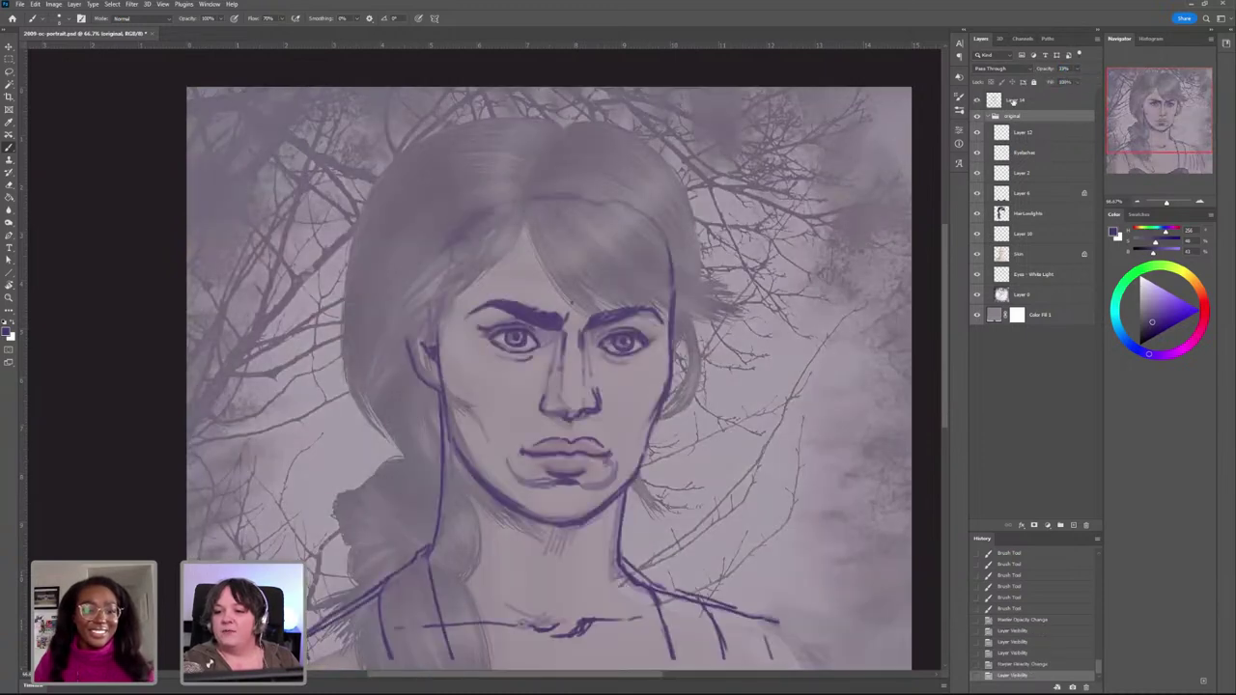
{"action": "left_click", "coordinate": [1012, 99]}
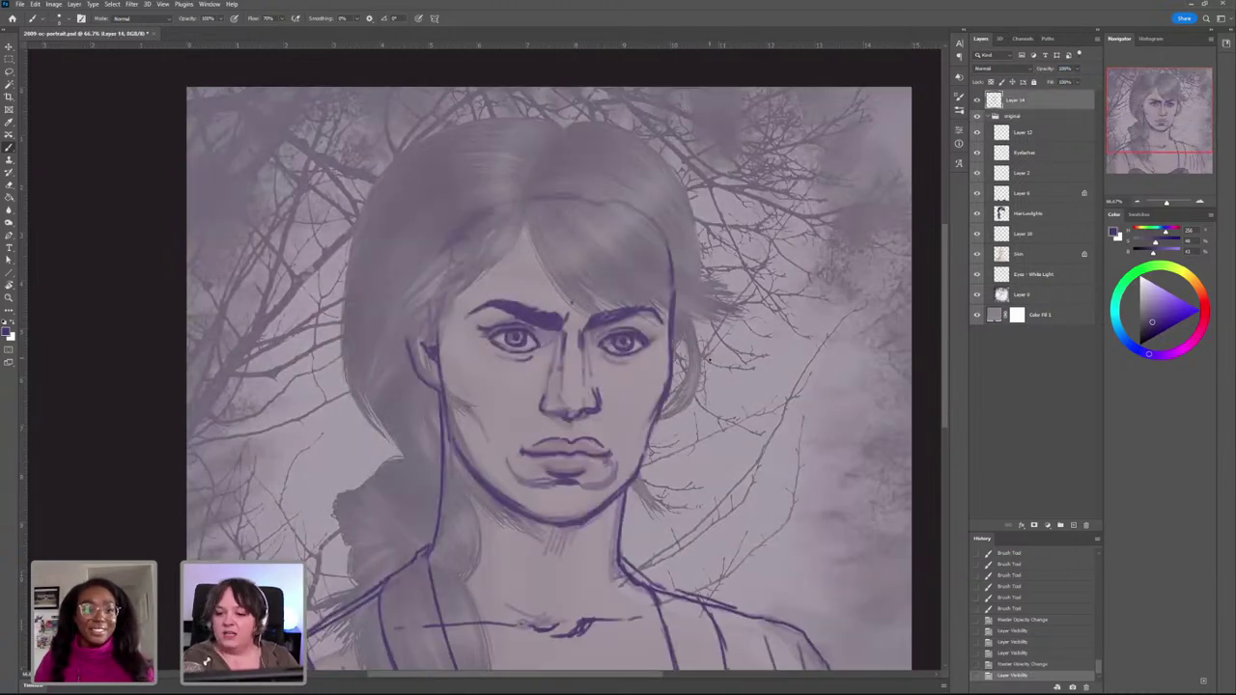
{"action": "mouse_move", "coordinate": [703, 361]}
{"action": "left_mouse_down"}
{"action": "mouse_move", "coordinate": [740, 440]}
{"action": "mouse_move", "coordinate": [748, 432]}
{"action": "left_mouse_up"}
{"action": "key", "text": "ctrl+z"}
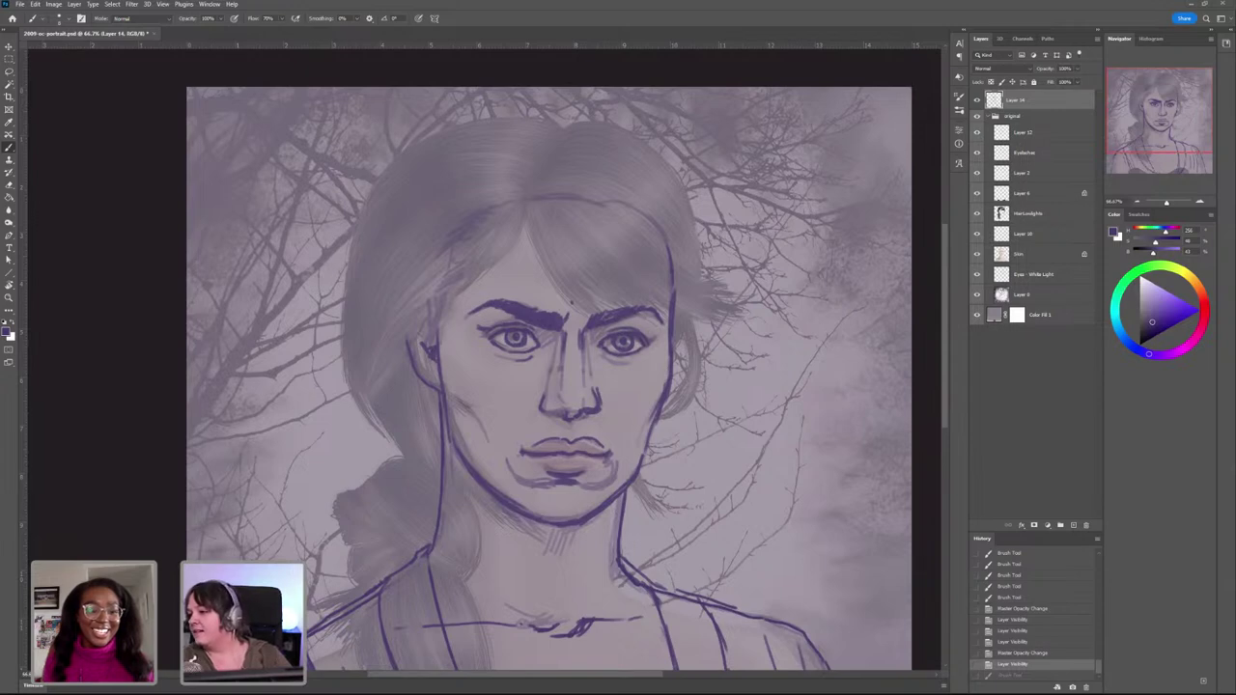
{"action": "key", "text": "ctrl+z"}
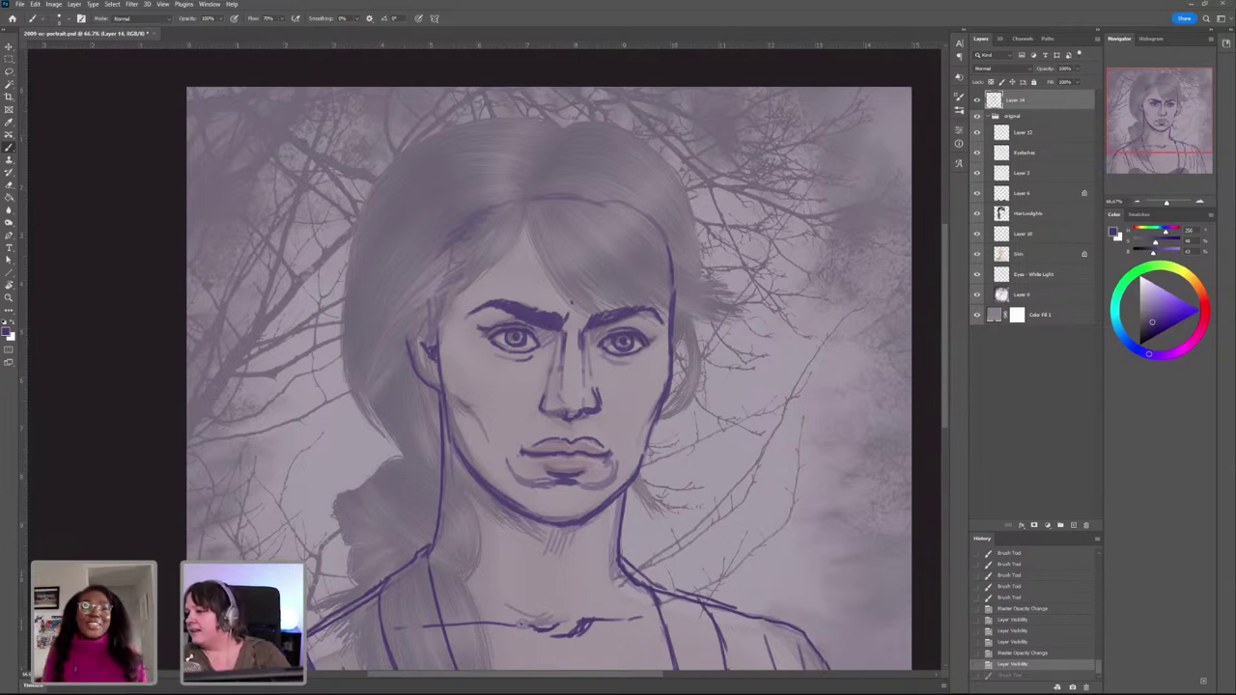
{"action": "key", "text": "ctrl+shift+z"}
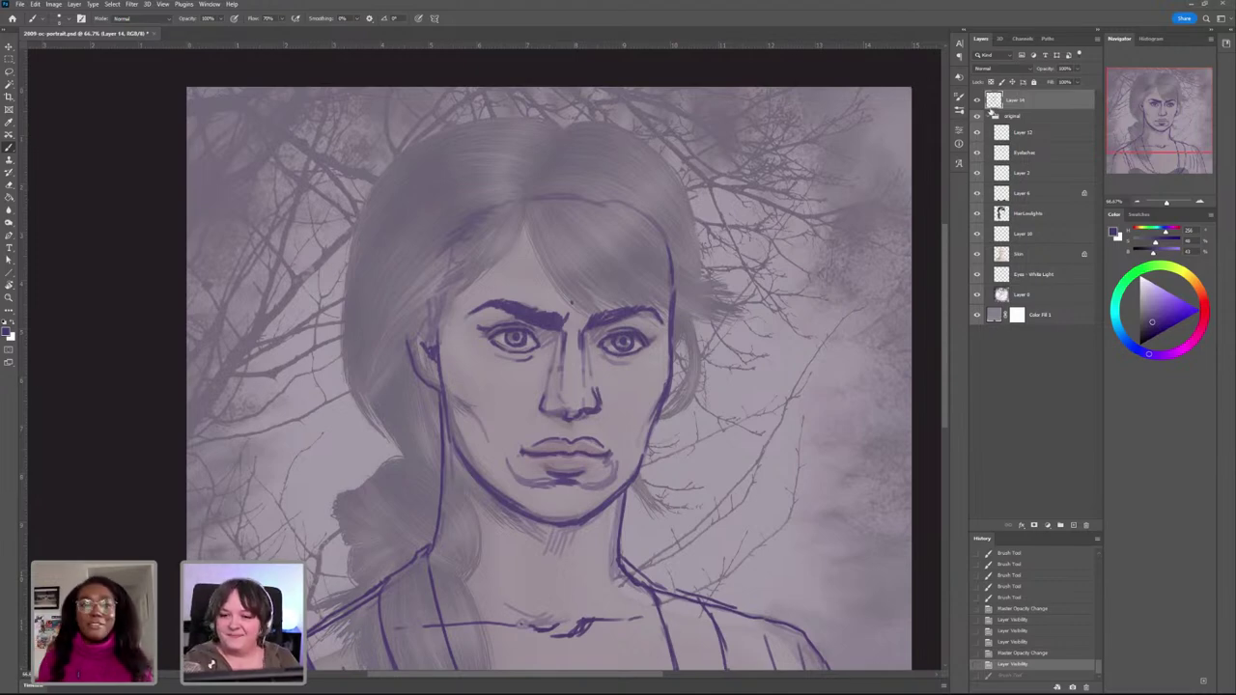
Step: Draw the hair parting from the forehead hairline up to the crown and start the image-right outline of the hair
{"action": "mouse_move", "coordinate": [584, 196]}
{"action": "left_mouse_down"}
{"action": "mouse_move", "coordinate": [561, 155]}
{"action": "mouse_move", "coordinate": [495, 121]}
{"action": "left_mouse_up"}
{"action": "left_click_drag", "start_coordinate": [667, 232], "coordinate": [672, 254]}
{"action": "mouse_move", "coordinate": [616, 152]}
{"action": "left_mouse_down"}
{"action": "mouse_move", "coordinate": [657, 204]}
{"action": "mouse_move", "coordinate": [604, 142]}
{"action": "mouse_move", "coordinate": [573, 121]}
{"action": "mouse_move", "coordinate": [533, 120]}
{"action": "mouse_move", "coordinate": [641, 188]}
{"action": "left_mouse_up"}
{"action": "left_click_drag", "start_coordinate": [537, 121], "coordinate": [570, 127]}
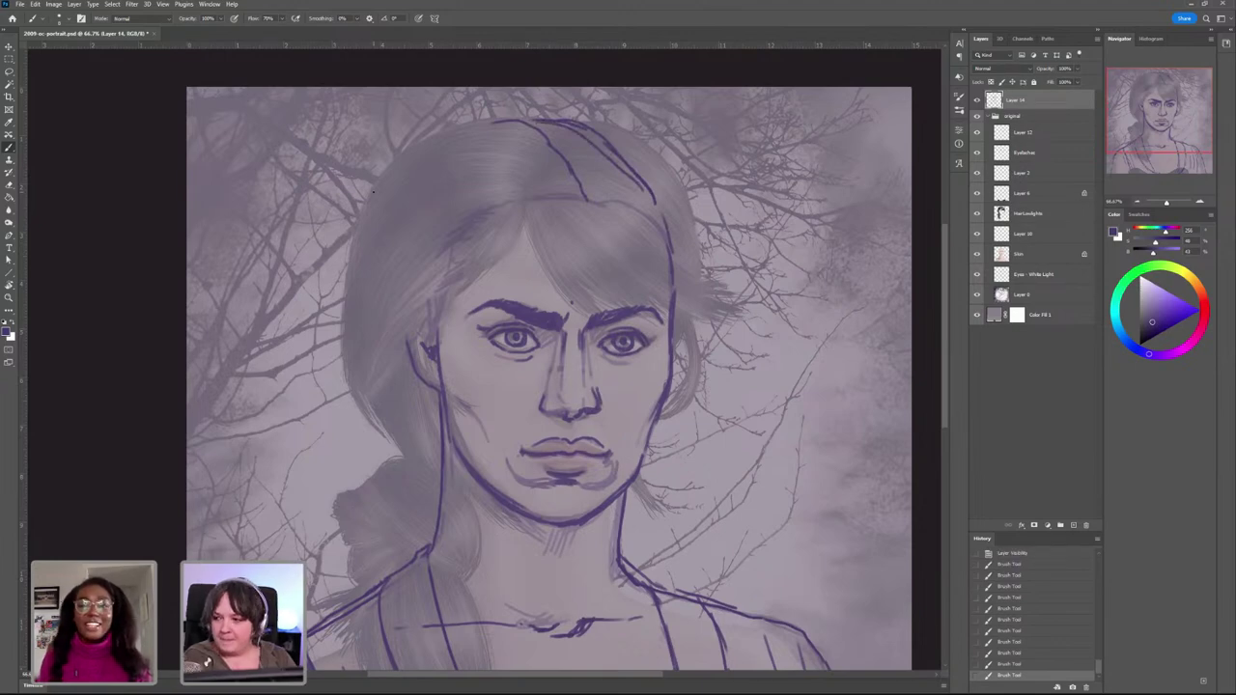
Step: Sketch the image-right hair contour down past the temple and define the hairline between it and the parting
{"action": "left_click_drag", "start_coordinate": [627, 157], "coordinate": [664, 221]}
{"action": "mouse_move", "coordinate": [674, 267]}
{"action": "left_mouse_down"}
{"action": "mouse_move", "coordinate": [679, 316]}
{"action": "mouse_move", "coordinate": [678, 305]}
{"action": "left_mouse_up"}
{"action": "left_click_drag", "start_coordinate": [621, 182], "coordinate": [659, 204]}
{"action": "left_click_drag", "start_coordinate": [663, 208], "coordinate": [680, 280]}
{"action": "left_click_drag", "start_coordinate": [635, 204], "coordinate": [667, 240]}
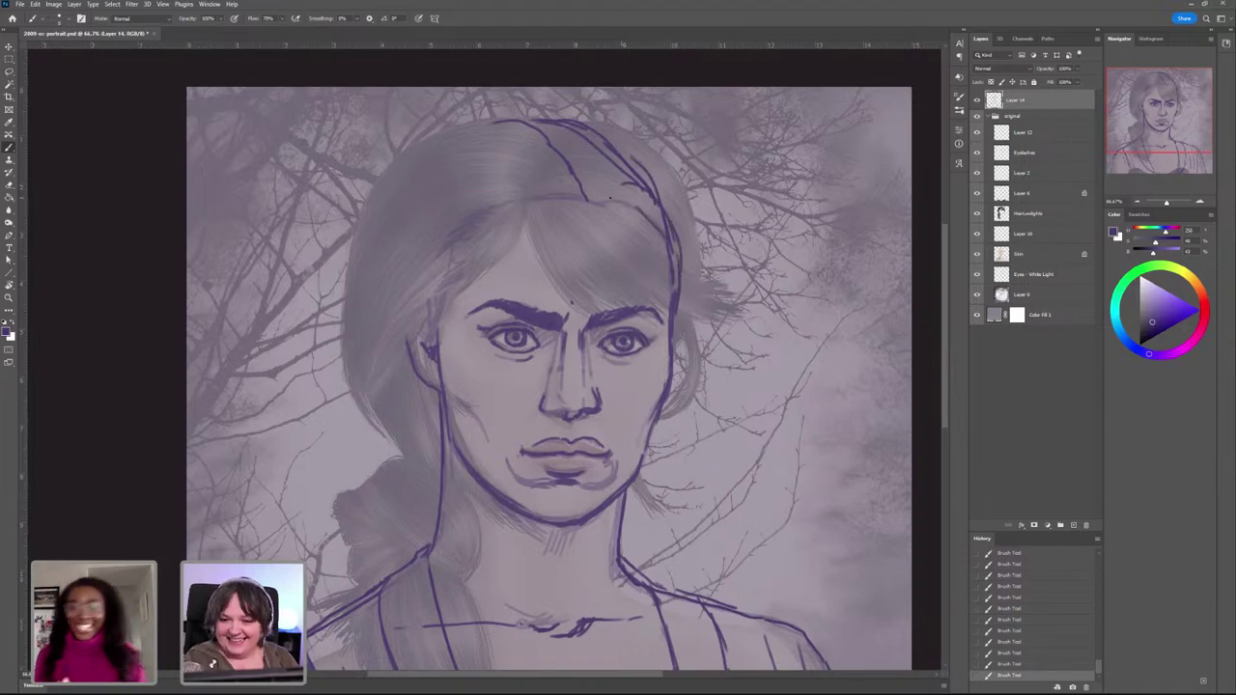
{"action": "mouse_move", "coordinate": [596, 199]}
{"action": "left_mouse_down"}
{"action": "mouse_move", "coordinate": [649, 213]}
{"action": "mouse_move", "coordinate": [574, 166]}
{"action": "left_mouse_up"}
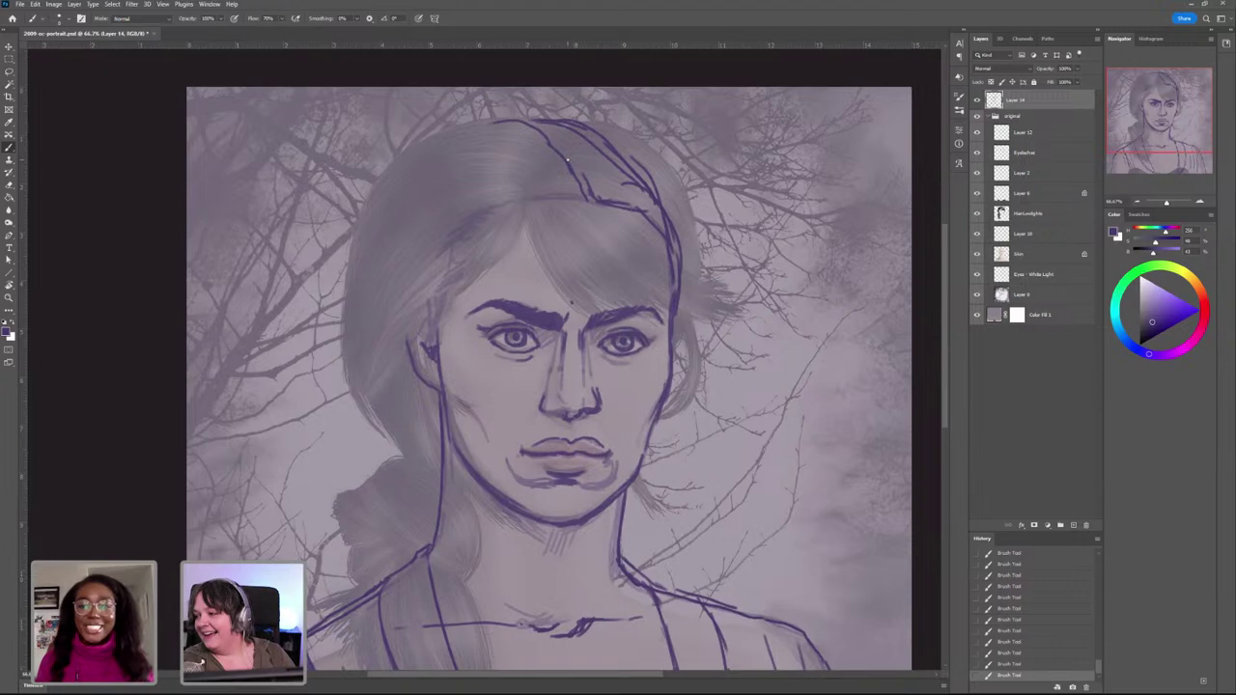
{"action": "left_click_drag", "start_coordinate": [580, 198], "coordinate": [575, 180]}
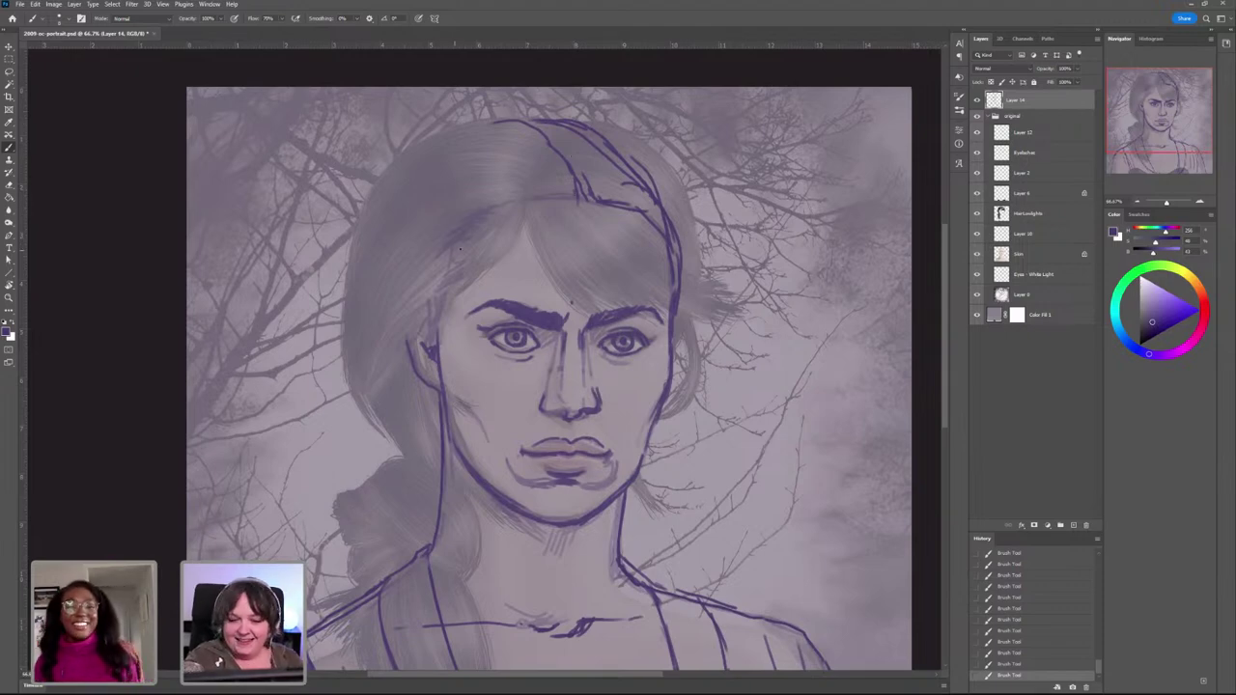
Step: Add short, dark swept-back strokes along the image-left hairline from the temple down to the top of the ear
{"action": "left_click_drag", "start_coordinate": [470, 224], "coordinate": [434, 256]}
{"action": "mouse_move", "coordinate": [453, 250]}
{"action": "left_mouse_down"}
{"action": "mouse_move", "coordinate": [417, 262]}
{"action": "mouse_move", "coordinate": [434, 328]}
{"action": "mouse_move", "coordinate": [421, 336]}
{"action": "left_mouse_up"}
{"action": "mouse_move", "coordinate": [421, 309]}
{"action": "left_mouse_down"}
{"action": "mouse_move", "coordinate": [406, 326]}
{"action": "mouse_move", "coordinate": [415, 313]}
{"action": "left_mouse_up"}
{"action": "mouse_move", "coordinate": [436, 274]}
{"action": "left_mouse_down"}
{"action": "mouse_move", "coordinate": [420, 303]}
{"action": "mouse_move", "coordinate": [425, 286]}
{"action": "left_mouse_up"}
{"action": "left_click_drag", "start_coordinate": [427, 276], "coordinate": [399, 336]}
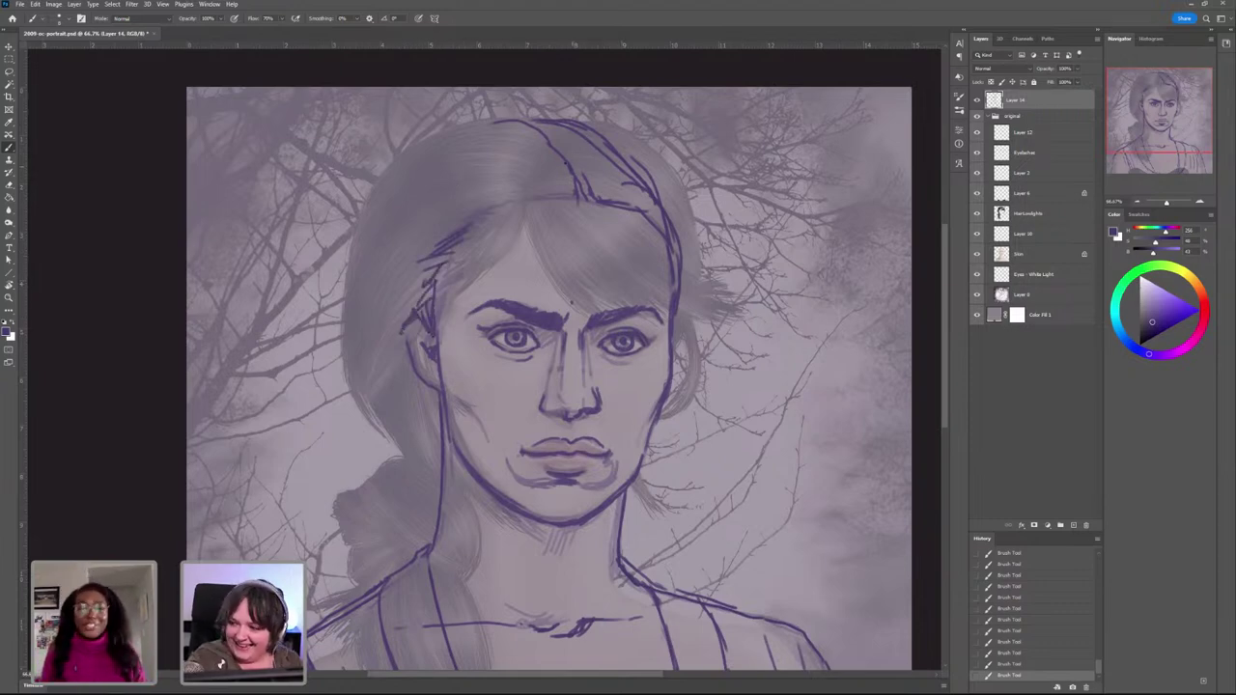
{"action": "mouse_move", "coordinate": [560, 175]}
{"action": "left_mouse_down"}
{"action": "mouse_move", "coordinate": [371, 287]}
{"action": "mouse_move", "coordinate": [389, 254]}
{"action": "mouse_move", "coordinate": [380, 269]}
{"action": "left_mouse_up"}
{"action": "key", "text": "ctrl+z"}
{"action": "key", "text": "ctrl+z"}
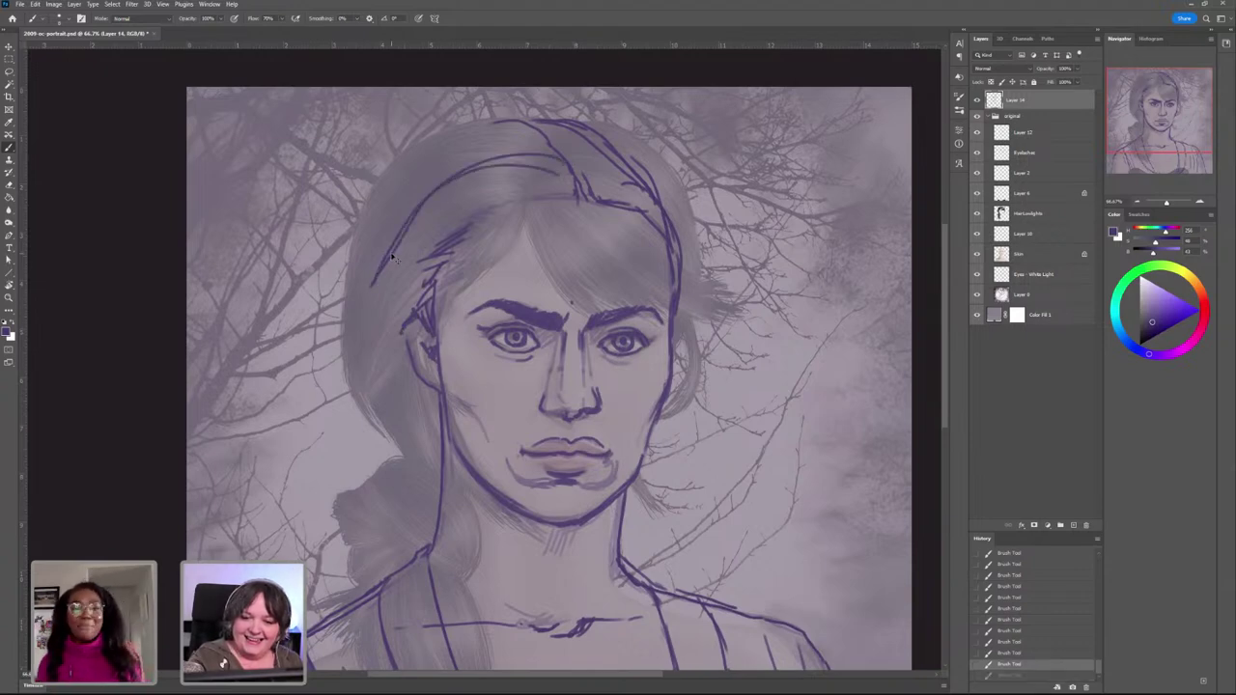
Step: Draw long hair strands sweeping from the parting around the image-left side of the head and down behind the ear
{"action": "mouse_move", "coordinate": [568, 161]}
{"action": "left_mouse_down"}
{"action": "mouse_move", "coordinate": [385, 220]}
{"action": "mouse_move", "coordinate": [429, 205]}
{"action": "mouse_move", "coordinate": [343, 305]}
{"action": "mouse_move", "coordinate": [361, 373]}
{"action": "left_mouse_up"}
{"action": "left_click_drag", "start_coordinate": [398, 272], "coordinate": [384, 429]}
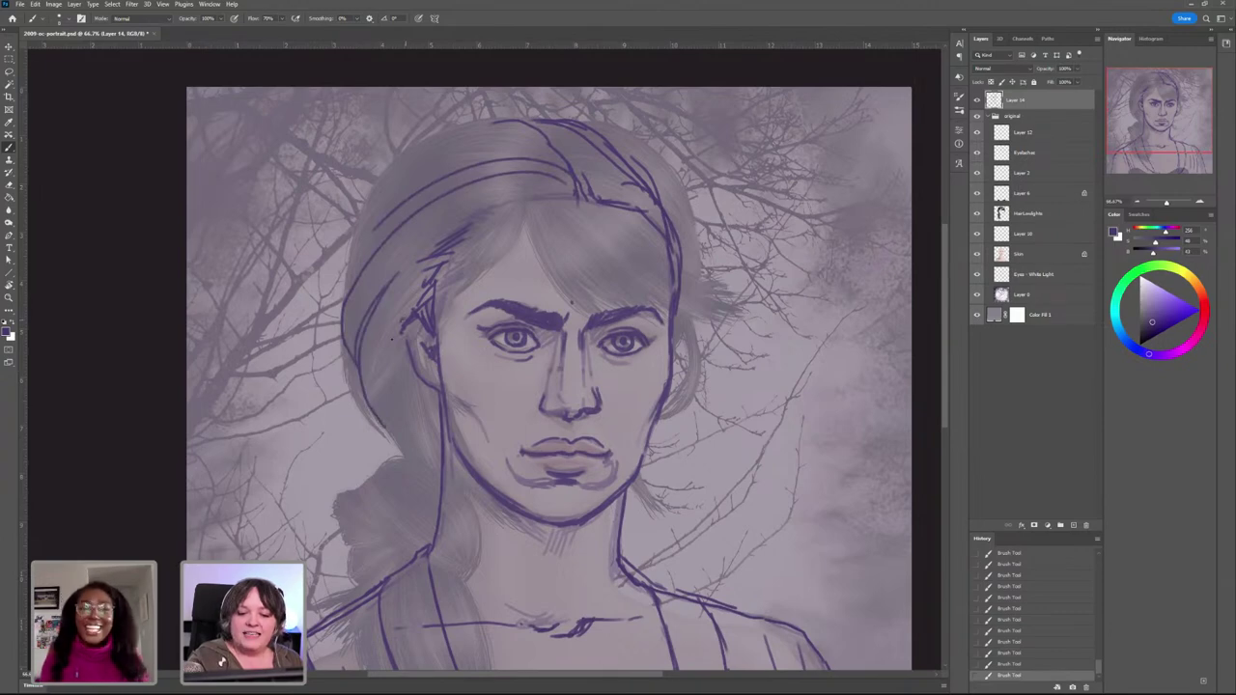
{"action": "mouse_move", "coordinate": [412, 322]}
{"action": "left_mouse_down"}
{"action": "mouse_move", "coordinate": [410, 450]}
{"action": "mouse_move", "coordinate": [427, 453]}
{"action": "left_mouse_up"}
{"action": "left_click_drag", "start_coordinate": [403, 352], "coordinate": [426, 451]}
{"action": "left_click_drag", "start_coordinate": [415, 372], "coordinate": [436, 440]}
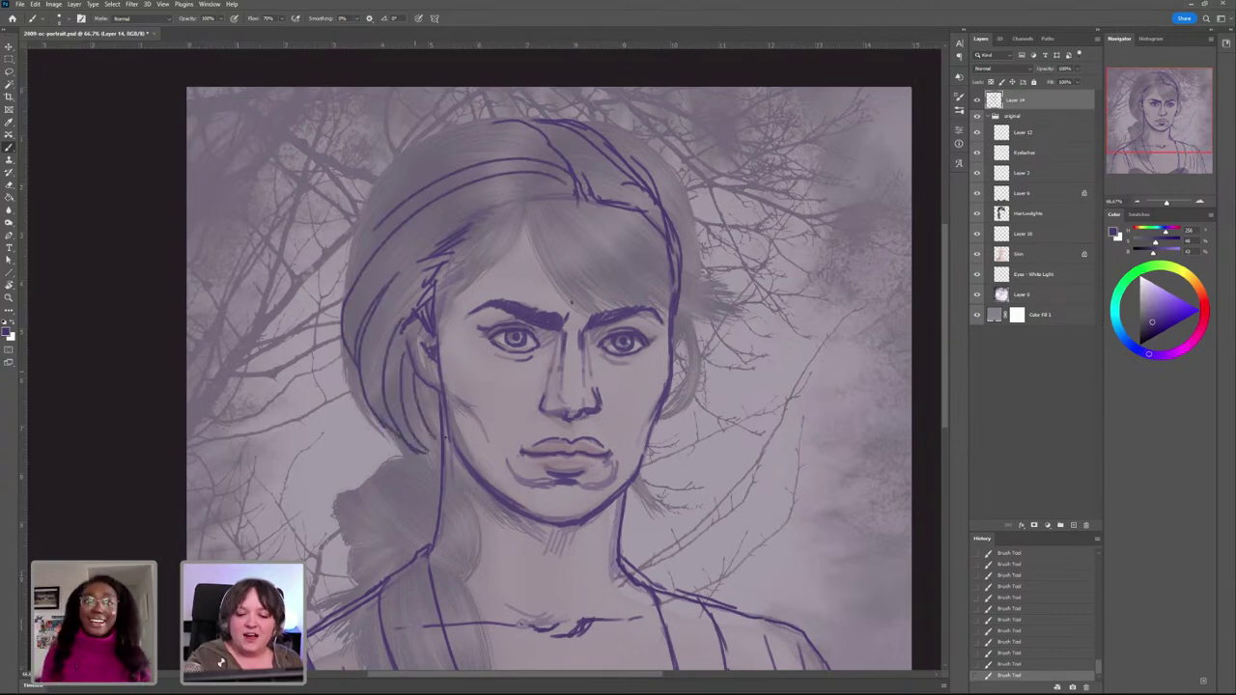
Step: Add a strand beside the image-right temple and more swept-back strands following the image-left hairline from the parting
{"action": "mouse_move", "coordinate": [674, 219]}
{"action": "left_mouse_down"}
{"action": "mouse_move", "coordinate": [675, 334]}
{"action": "mouse_move", "coordinate": [686, 272]}
{"action": "mouse_move", "coordinate": [681, 304]}
{"action": "left_mouse_up"}
{"action": "left_click_drag", "start_coordinate": [549, 194], "coordinate": [388, 290]}
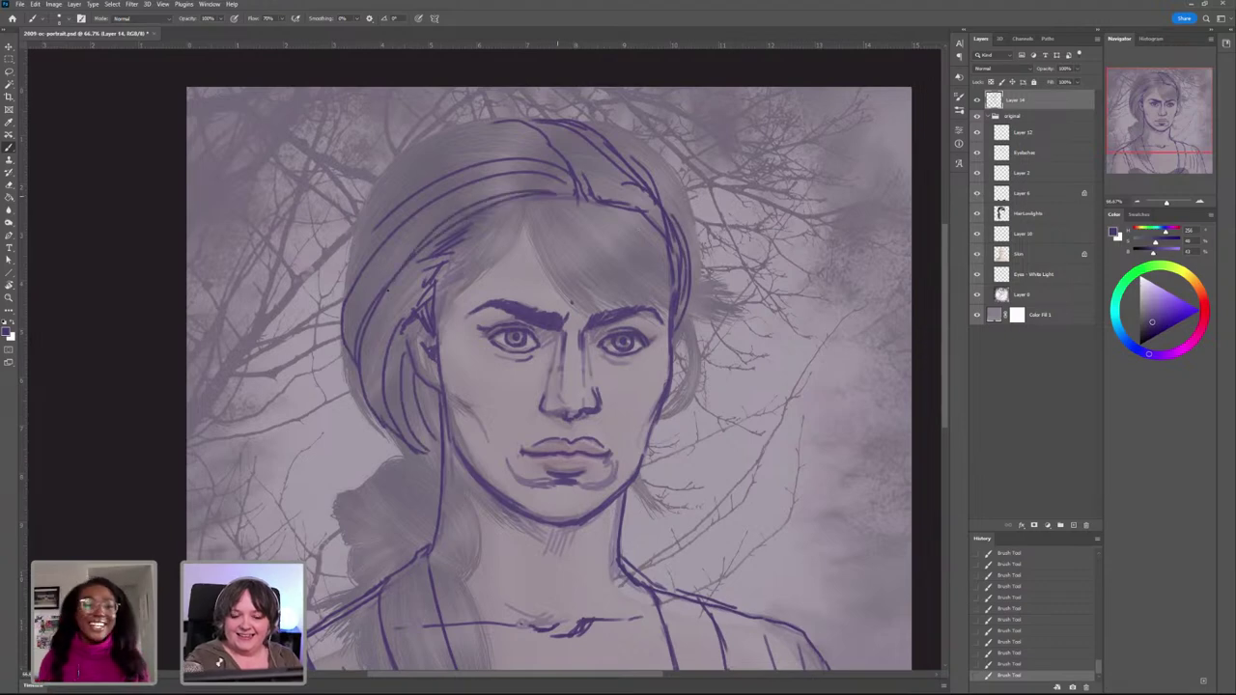
{"action": "left_click_drag", "start_coordinate": [488, 205], "coordinate": [386, 355]}
{"action": "left_click_drag", "start_coordinate": [441, 256], "coordinate": [392, 389]}
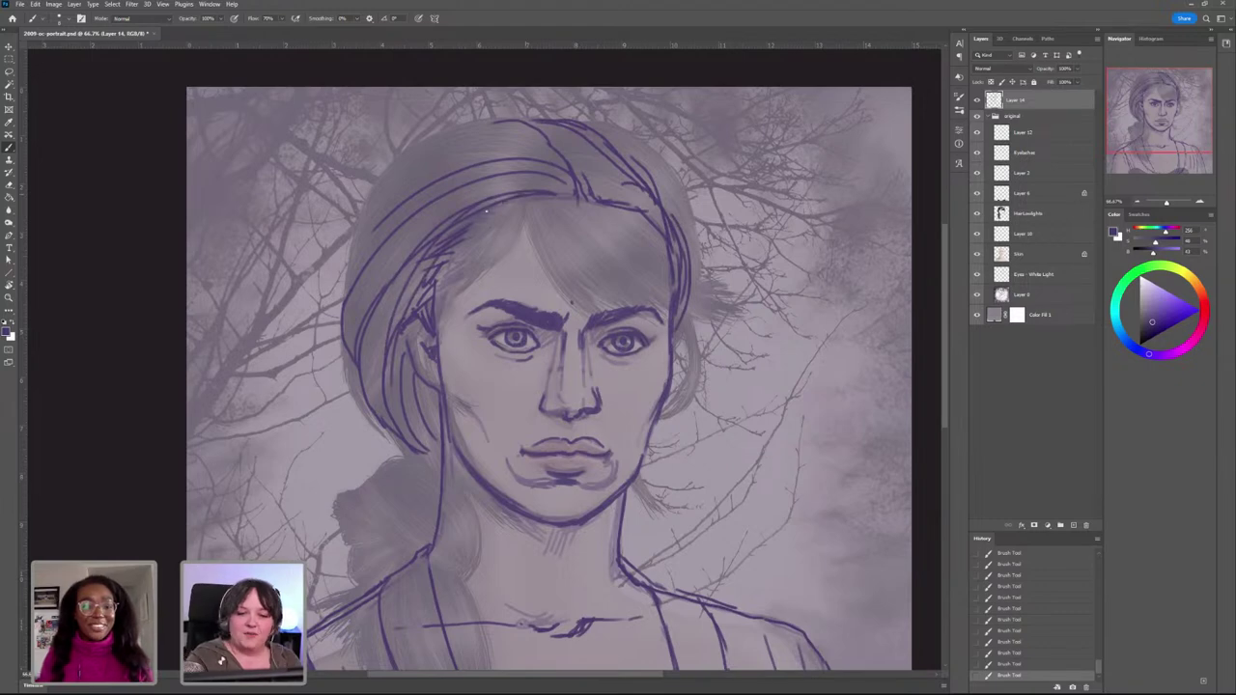
Step: Outline the outer hair silhouette over the crown, down the image-left side and along the image-right top of the head
{"action": "mouse_move", "coordinate": [428, 259]}
{"action": "left_mouse_down"}
{"action": "mouse_move", "coordinate": [390, 336]}
{"action": "mouse_move", "coordinate": [348, 288]}
{"action": "mouse_move", "coordinate": [386, 194]}
{"action": "left_mouse_up"}
{"action": "mouse_move", "coordinate": [521, 120]}
{"action": "left_mouse_down"}
{"action": "mouse_move", "coordinate": [436, 136]}
{"action": "mouse_move", "coordinate": [402, 157]}
{"action": "mouse_move", "coordinate": [373, 216]}
{"action": "left_mouse_up"}
{"action": "left_click_drag", "start_coordinate": [414, 144], "coordinate": [372, 206]}
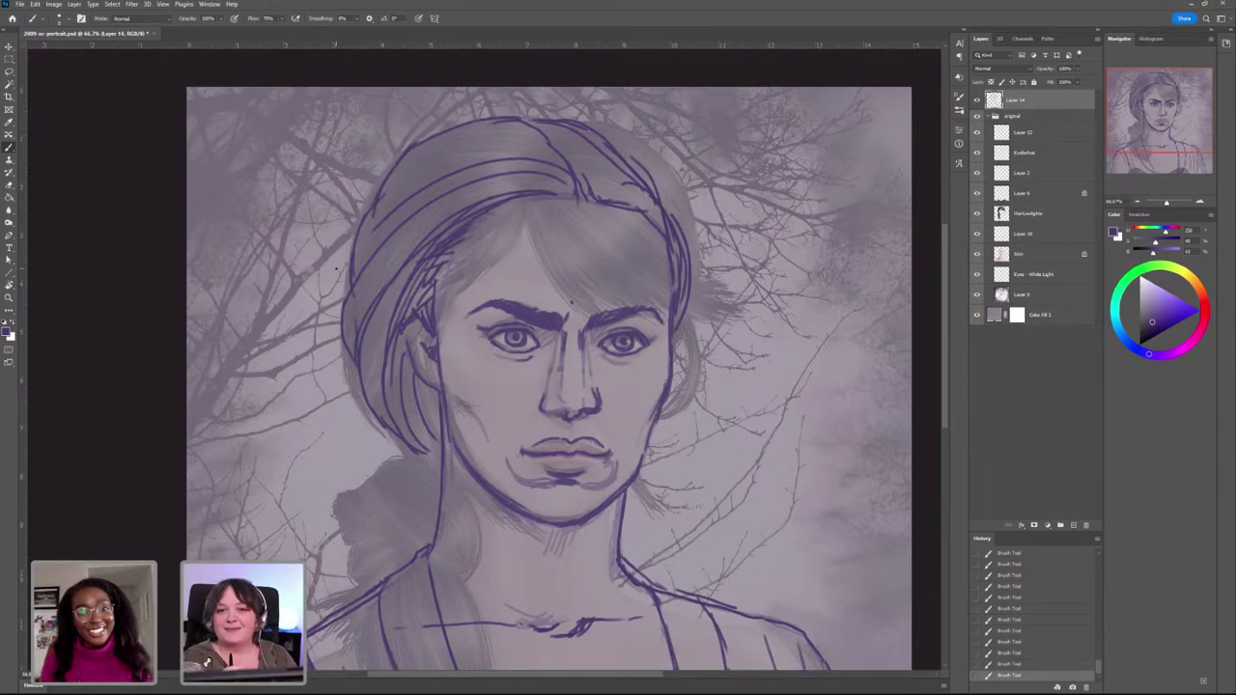
{"action": "mouse_move", "coordinate": [580, 114]}
{"action": "left_mouse_down"}
{"action": "mouse_move", "coordinate": [638, 143]}
{"action": "mouse_move", "coordinate": [670, 228]}
{"action": "left_mouse_up"}
Step: Draw the low ponytail's strands fanning out over the image-left shoulder and fill in the dark hair tie where they gather
{"action": "mouse_move", "coordinate": [405, 442]}
{"action": "left_mouse_down"}
{"action": "mouse_move", "coordinate": [433, 452]}
{"action": "mouse_move", "coordinate": [431, 473]}
{"action": "mouse_move", "coordinate": [384, 574]}
{"action": "left_mouse_up"}
{"action": "mouse_move", "coordinate": [424, 481]}
{"action": "left_mouse_down"}
{"action": "mouse_move", "coordinate": [410, 545]}
{"action": "mouse_move", "coordinate": [329, 588]}
{"action": "left_mouse_up"}
{"action": "left_click_drag", "start_coordinate": [399, 502], "coordinate": [351, 580]}
{"action": "left_click_drag", "start_coordinate": [374, 523], "coordinate": [351, 574]}
{"action": "left_click_drag", "start_coordinate": [415, 467], "coordinate": [354, 496]}
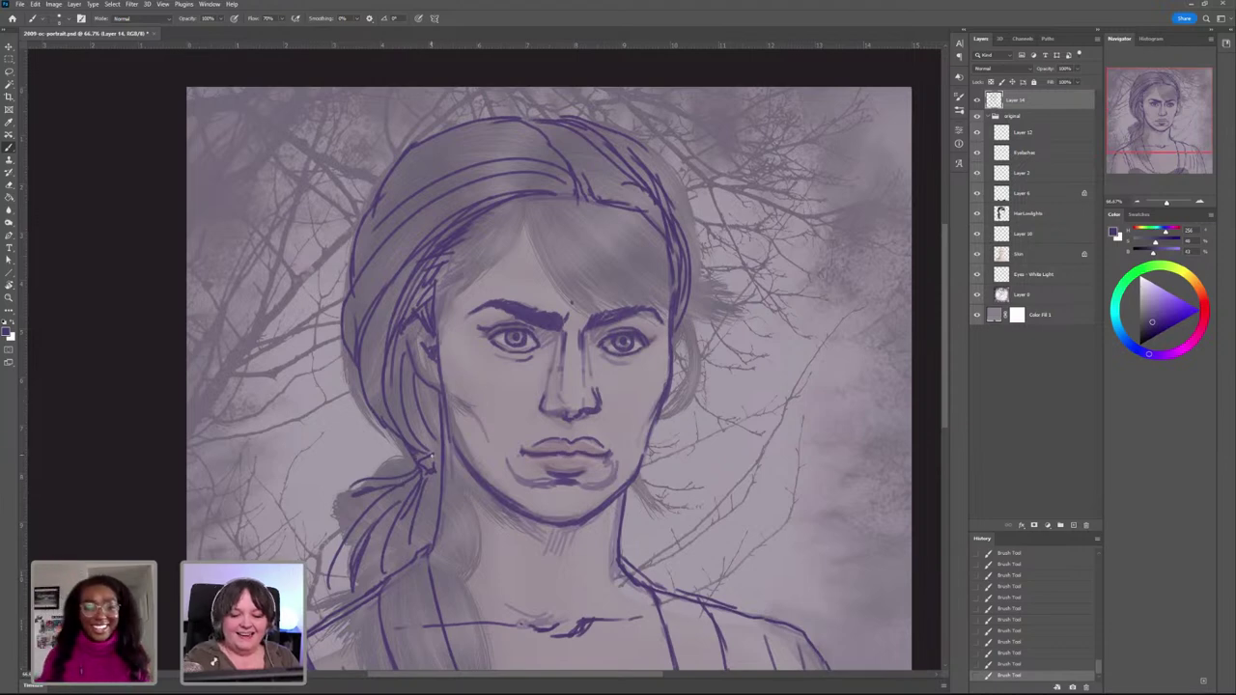
{"action": "mouse_move", "coordinate": [434, 465]}
{"action": "left_mouse_down"}
{"action": "mouse_move", "coordinate": [418, 460]}
{"action": "mouse_move", "coordinate": [435, 481]}
{"action": "mouse_move", "coordinate": [437, 467]}
{"action": "left_mouse_up"}
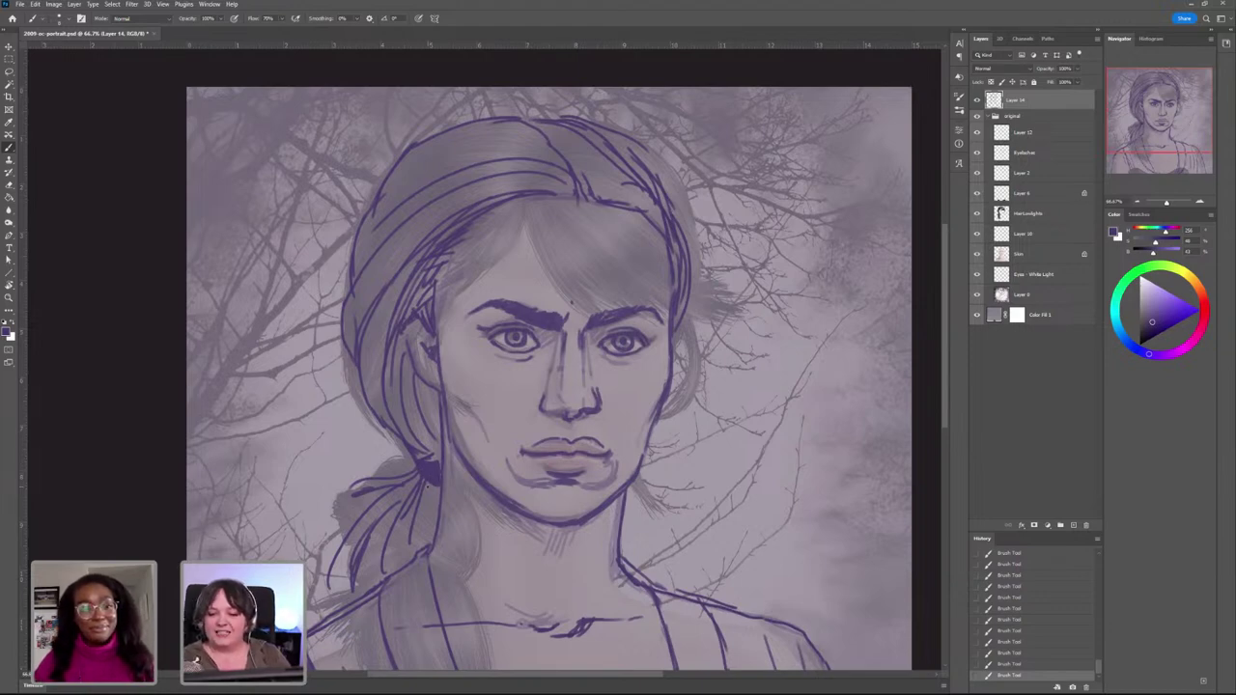
Step: Add short loose strands hanging beside the image-right ear and in front of the image-left ear over the cheek
{"action": "left_click_drag", "start_coordinate": [675, 340], "coordinate": [695, 416]}
{"action": "left_click_drag", "start_coordinate": [680, 372], "coordinate": [687, 433]}
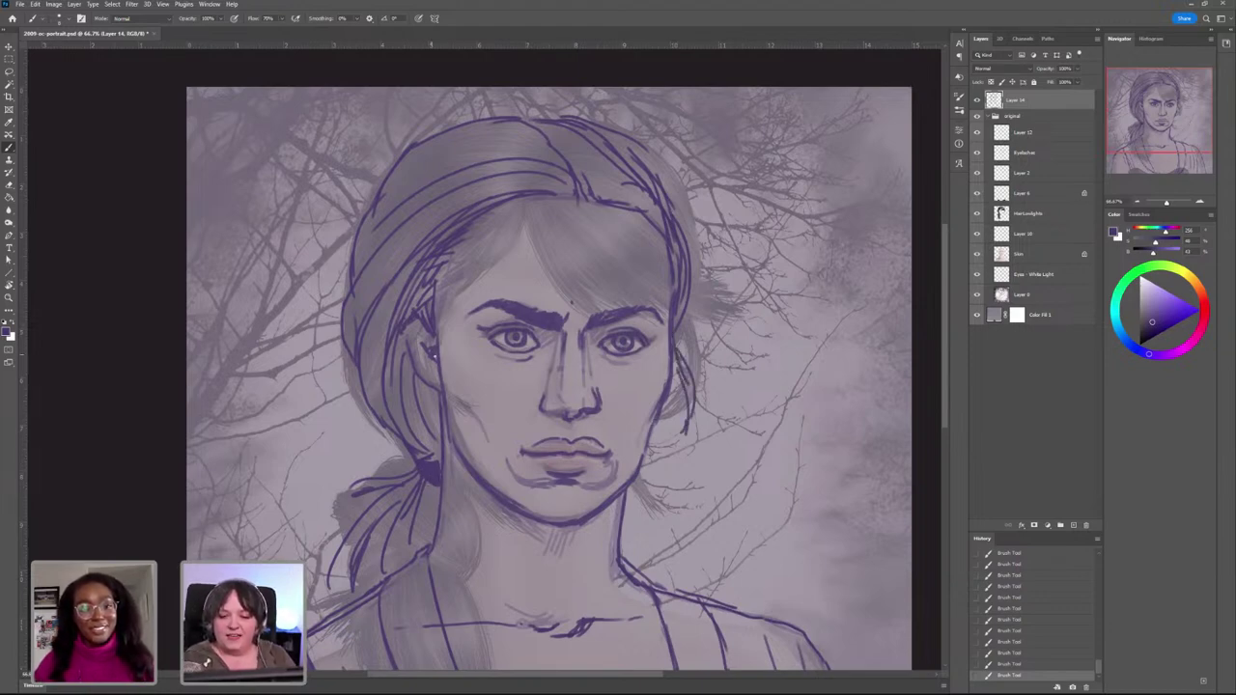
{"action": "left_click_drag", "start_coordinate": [433, 356], "coordinate": [464, 431]}
{"action": "left_click_drag", "start_coordinate": [450, 384], "coordinate": [459, 429]}
{"action": "left_click_drag", "start_coordinate": [443, 357], "coordinate": [465, 392]}
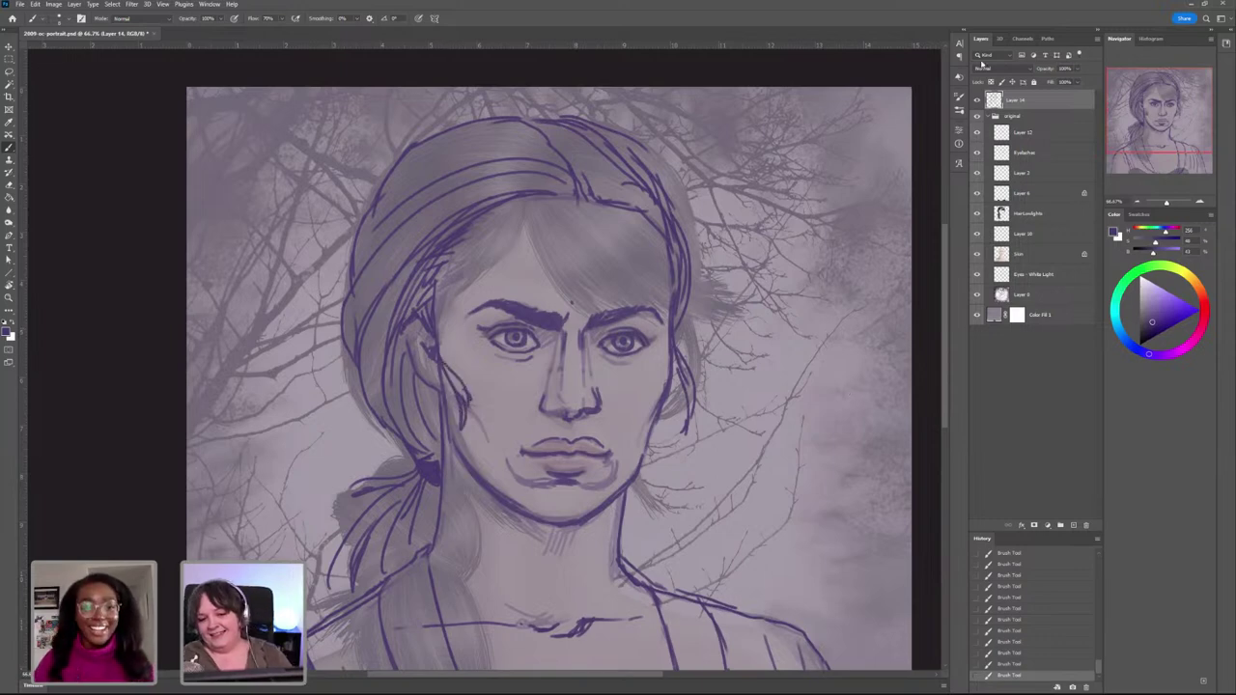
Step: Compare the line sketch with the faded painting beneath by toggling the sketch layer's visibility
{"action": "left_click", "coordinate": [976, 100]}
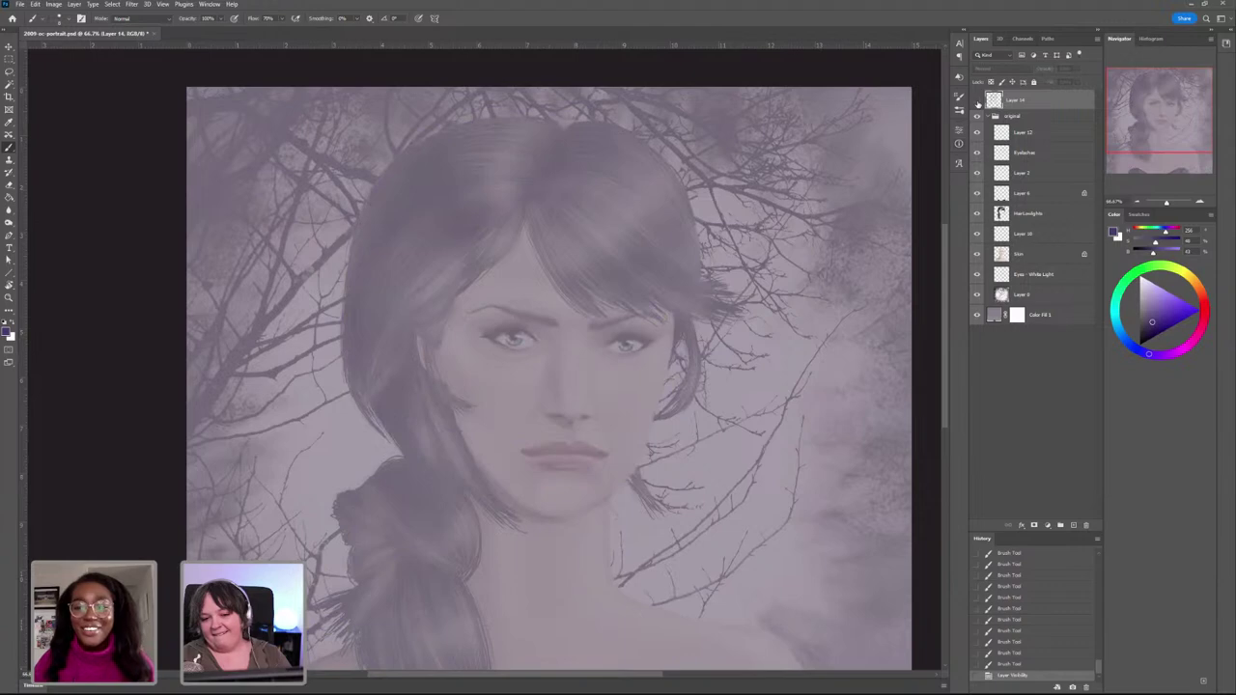
{"action": "left_click", "coordinate": [976, 100]}
{"action": "left_click", "coordinate": [976, 101]}
{"action": "left_click", "coordinate": [977, 100]}
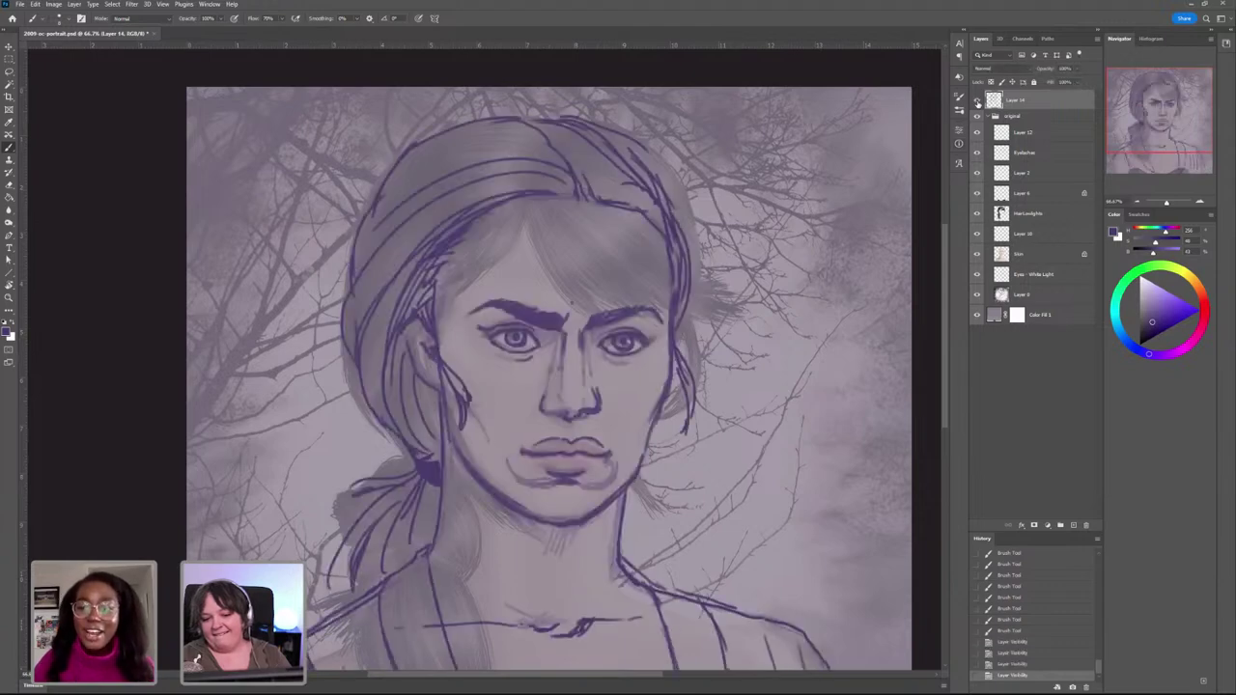
Step: Restore the original group's opacity to 100% and set the sketch layer, Layer 14, to the Multiply blending mode
{"action": "left_click", "coordinate": [997, 117]}
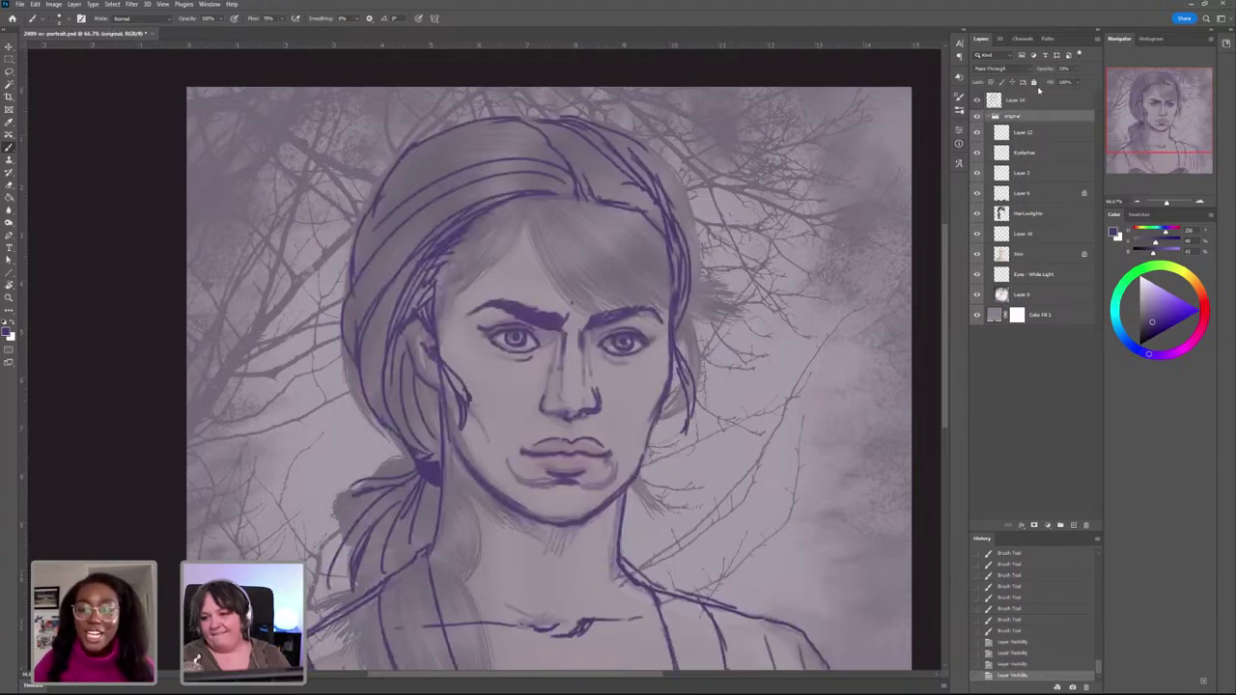
{"action": "left_click_drag", "start_coordinate": [1043, 70], "coordinate": [1065, 71]}
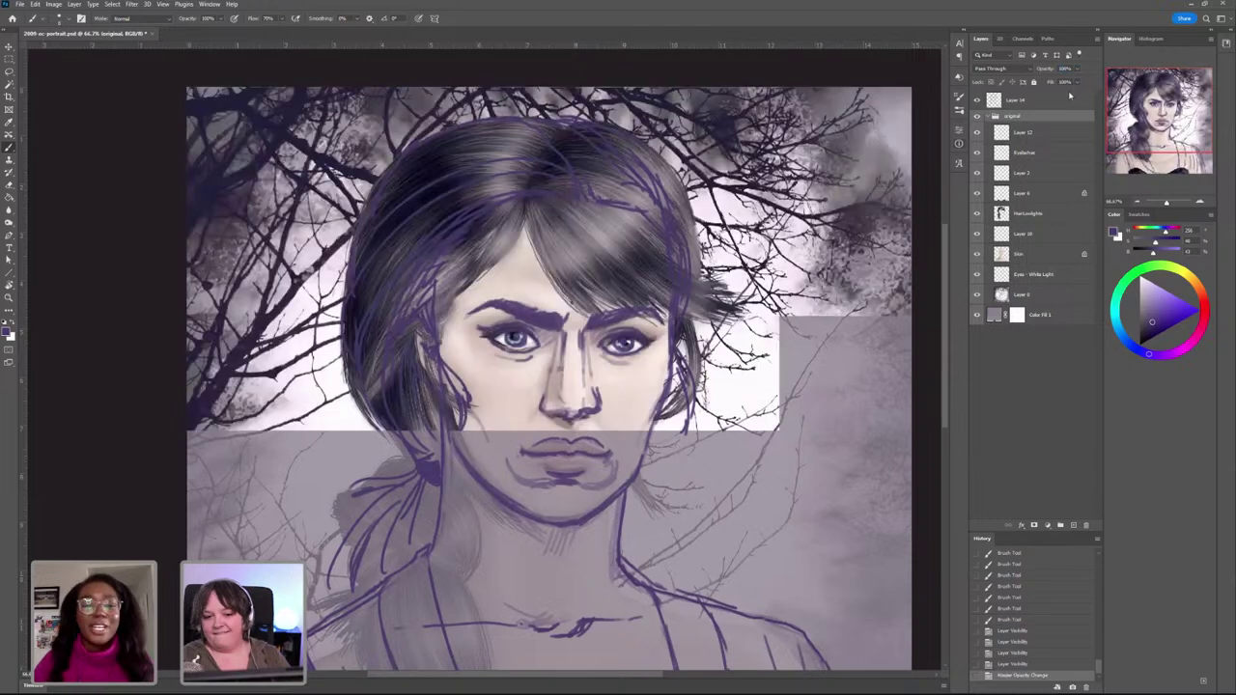
{"action": "left_click", "coordinate": [1026, 100]}
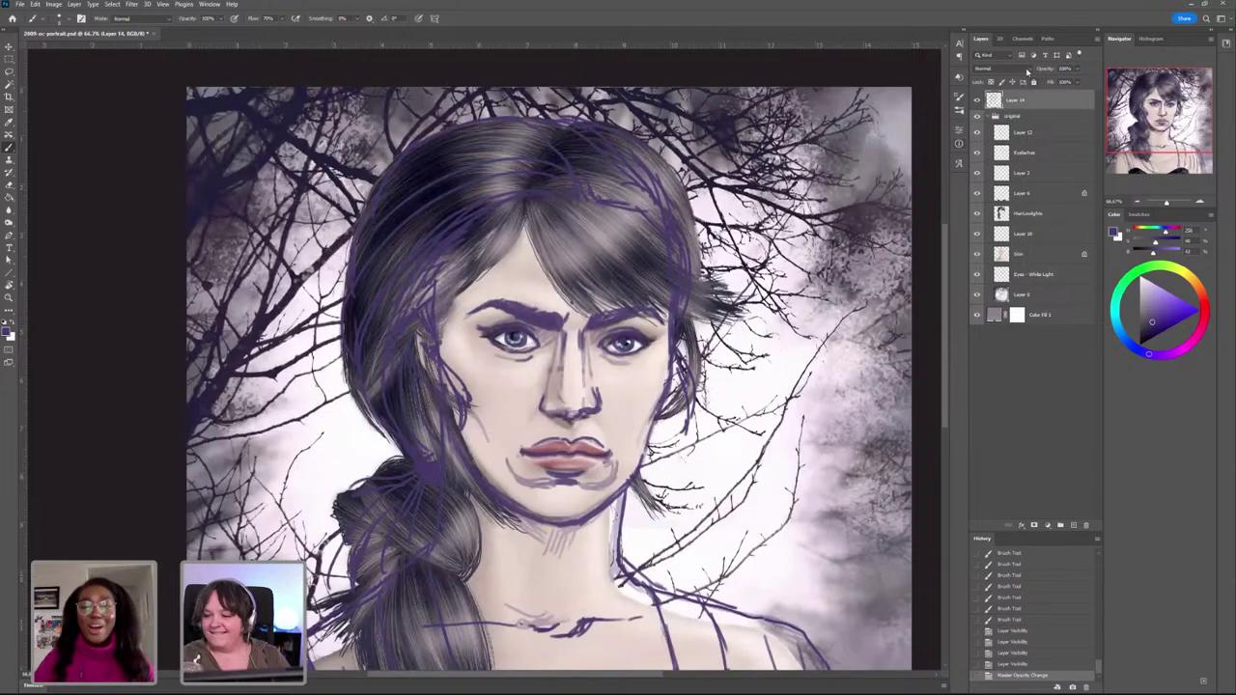
{"action": "left_click", "coordinate": [1027, 71]}
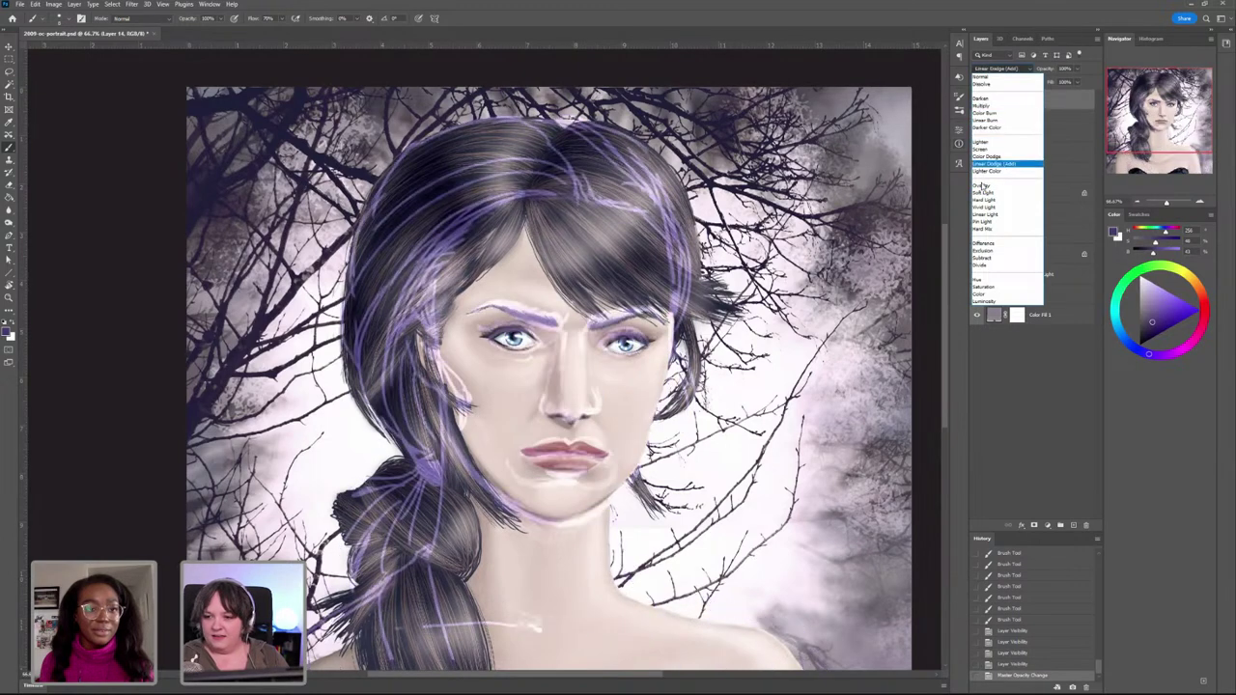
{"action": "left_click", "coordinate": [988, 106]}
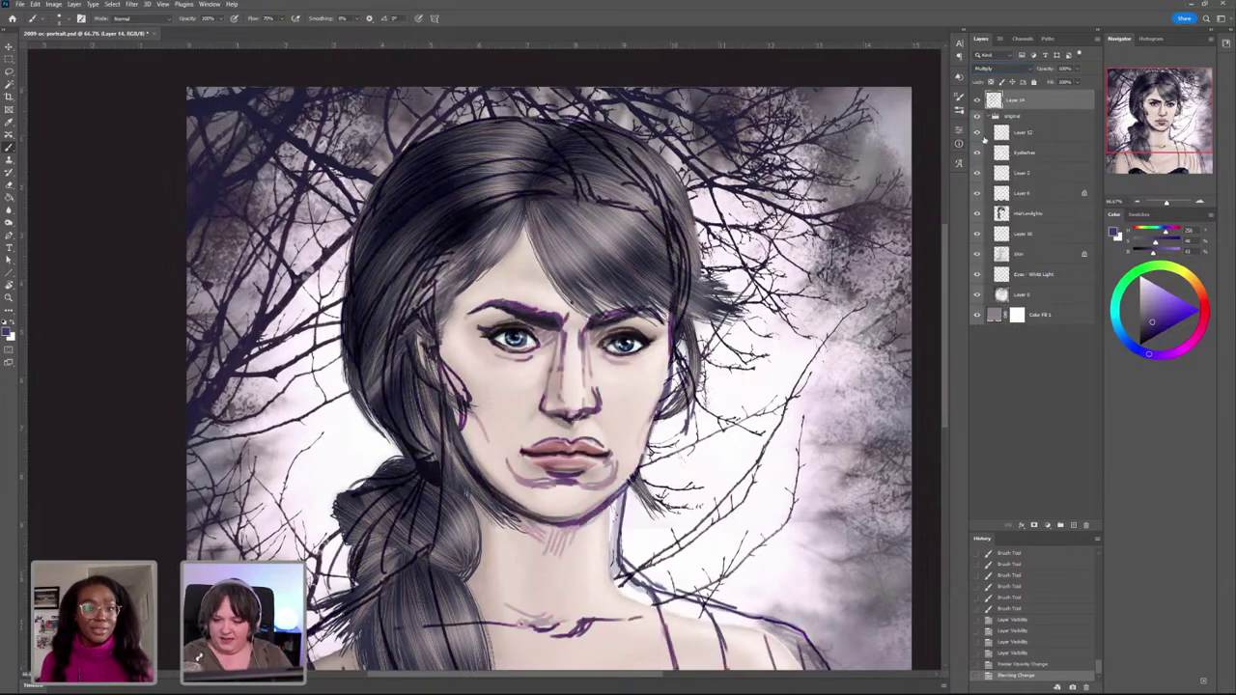
{"action": "left_click", "coordinate": [984, 137]}
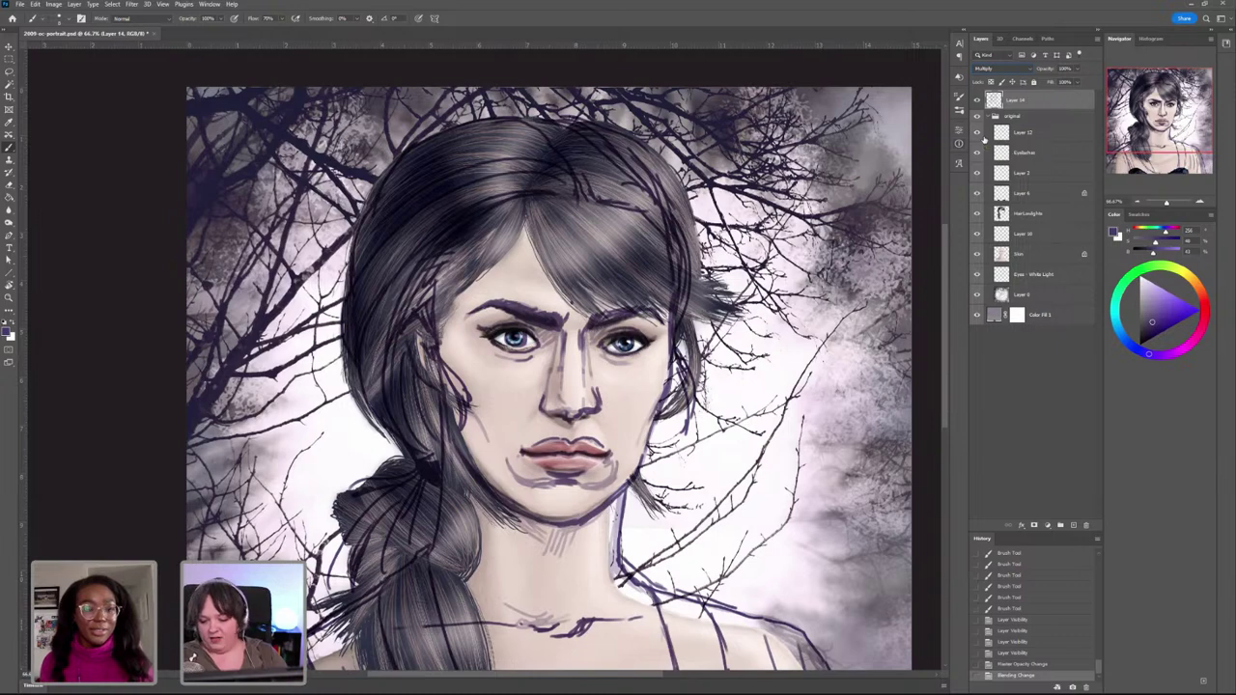
Step: Recolor the sketch lines to reddish brown using Hue/Saturation with hue +90, saturation +3 and lightness +11
{"action": "key", "text": "i"}
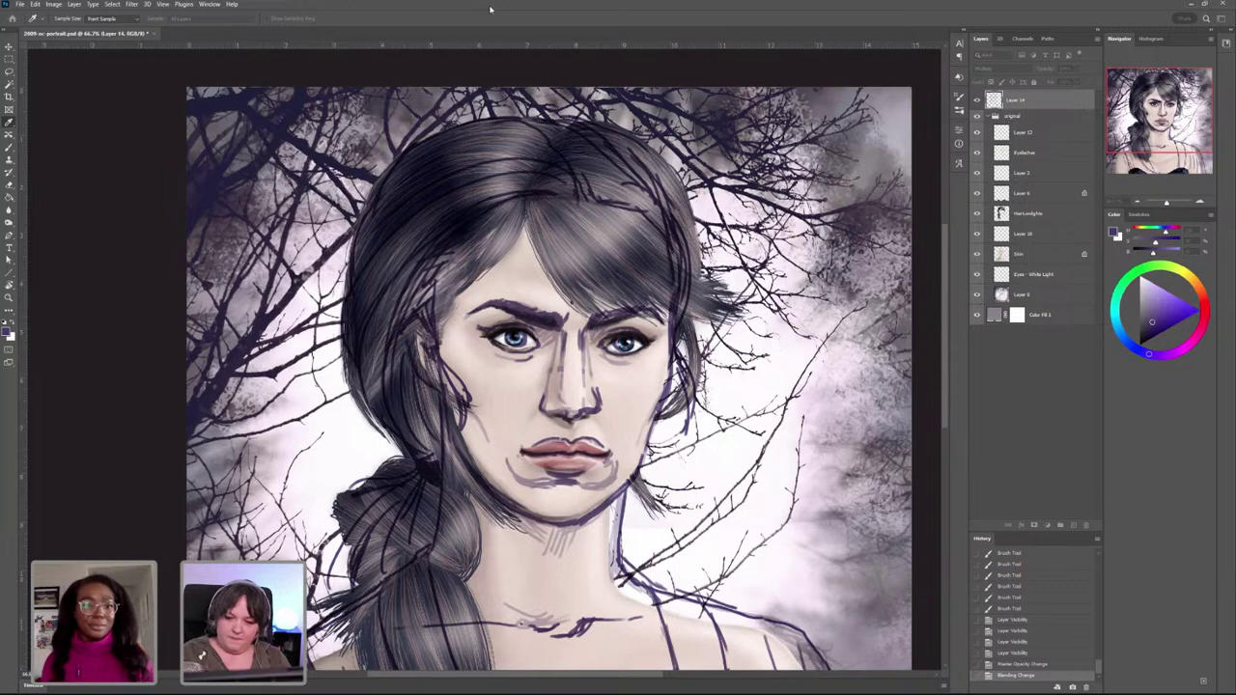
{"action": "left_click", "coordinate": [74, 5]}
{"action": "left_click", "coordinate": [300, 13]}
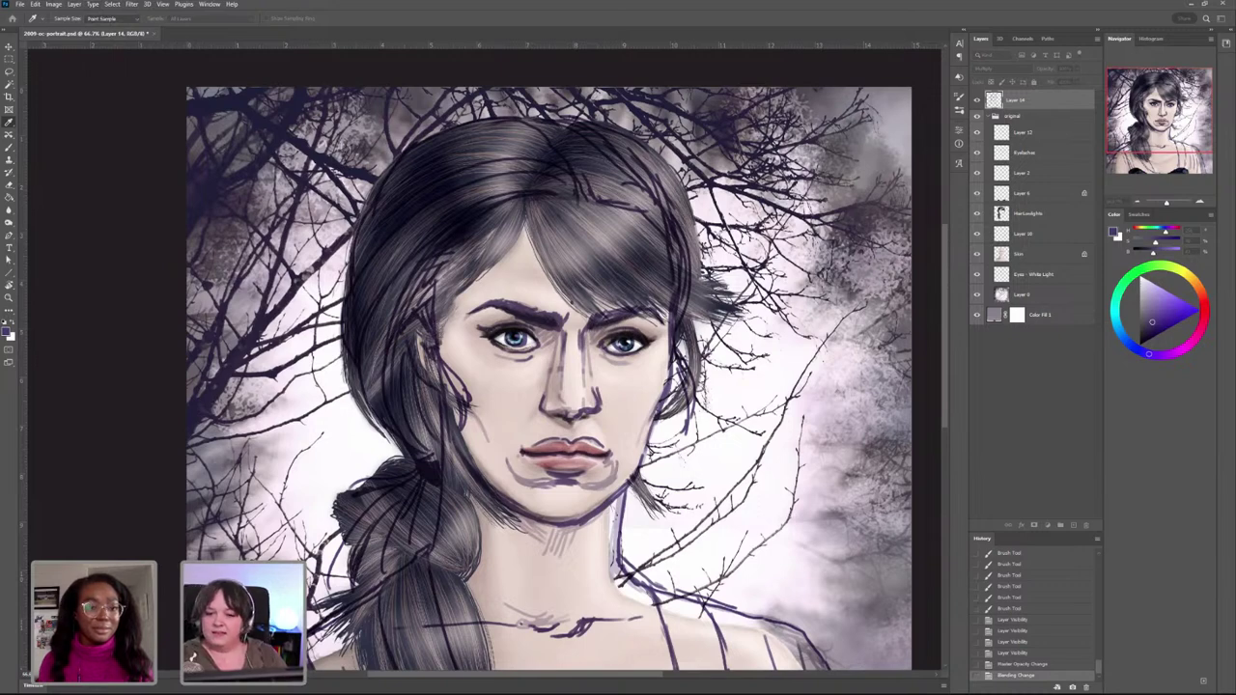
{"action": "key", "text": "ctrl+u"}
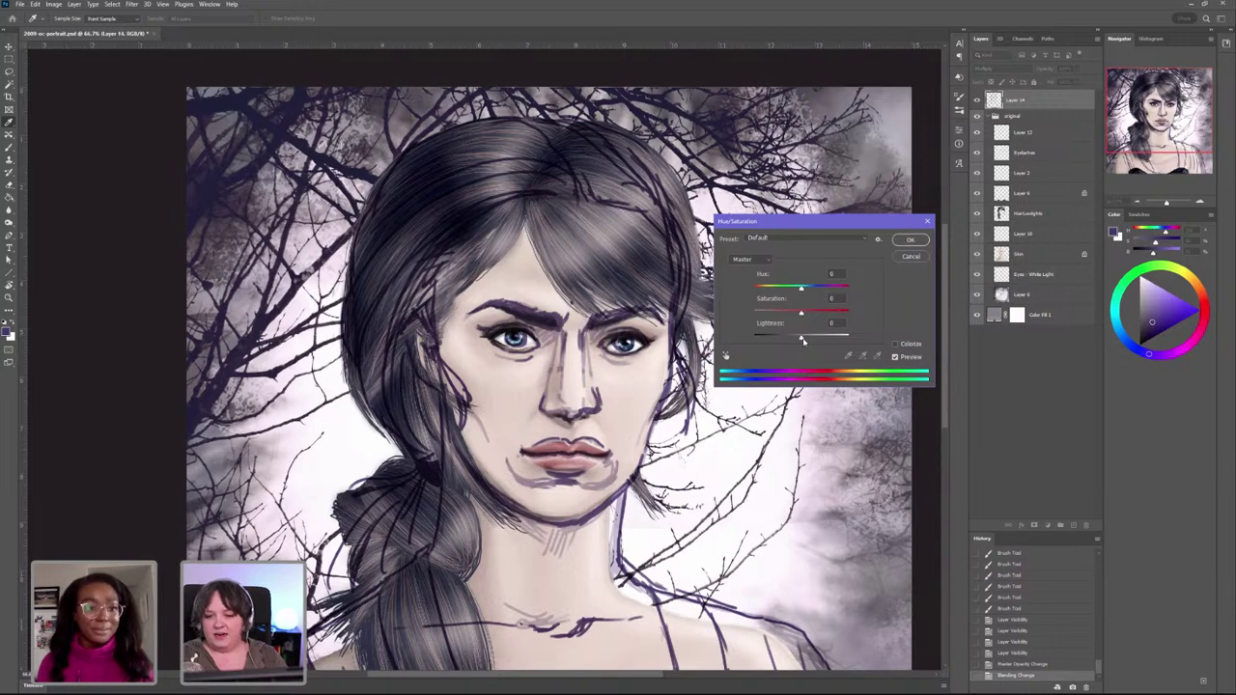
{"action": "left_click_drag", "start_coordinate": [801, 288], "coordinate": [831, 291]}
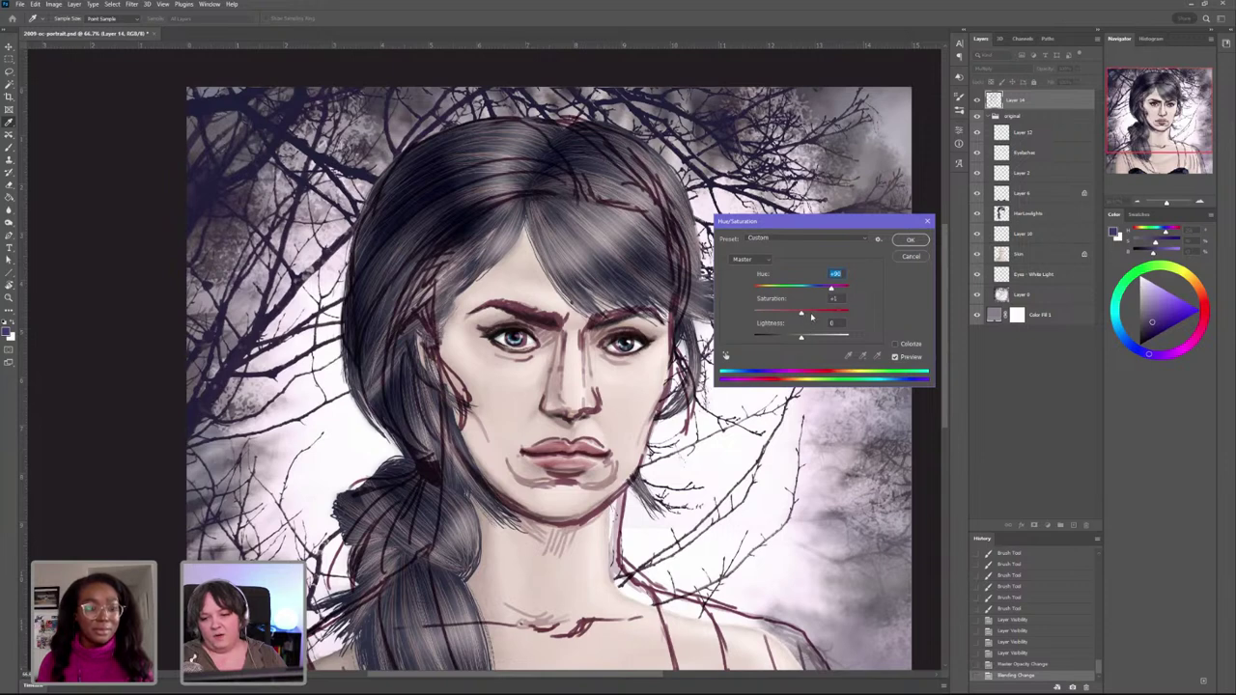
{"action": "mouse_move", "coordinate": [812, 316]}
{"action": "left_mouse_down"}
{"action": "mouse_move", "coordinate": [798, 316]}
{"action": "mouse_move", "coordinate": [809, 339]}
{"action": "left_mouse_up"}
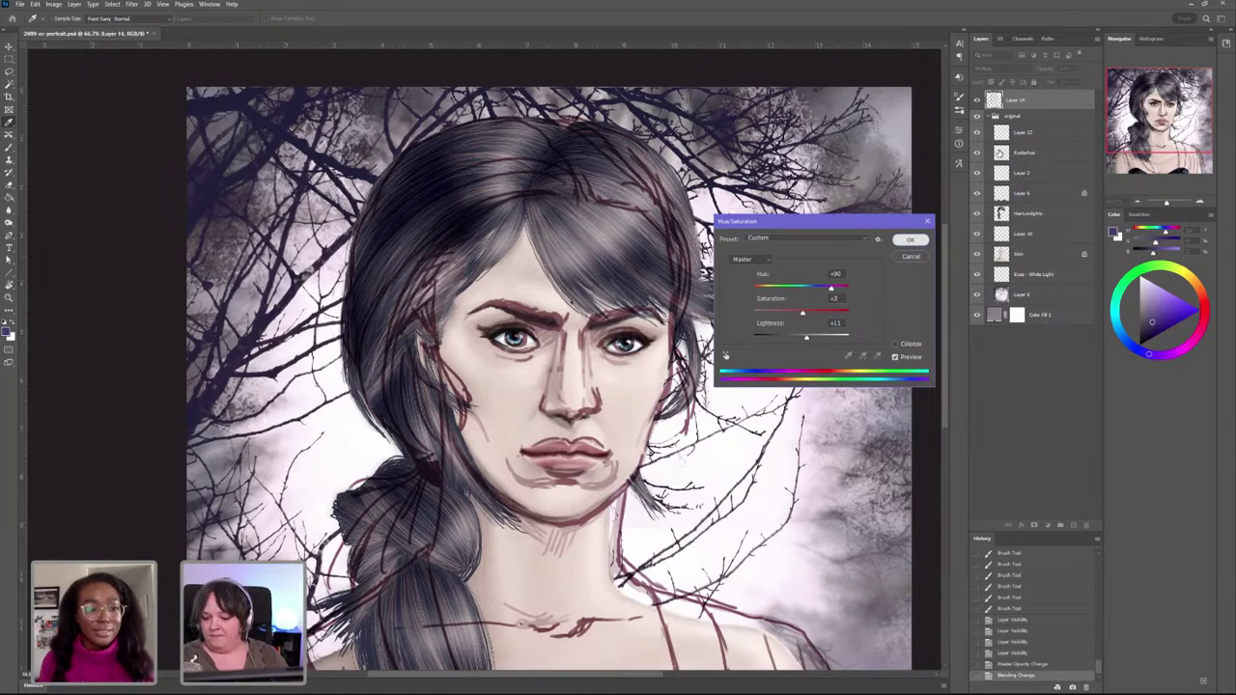
{"action": "key", "text": "b"}
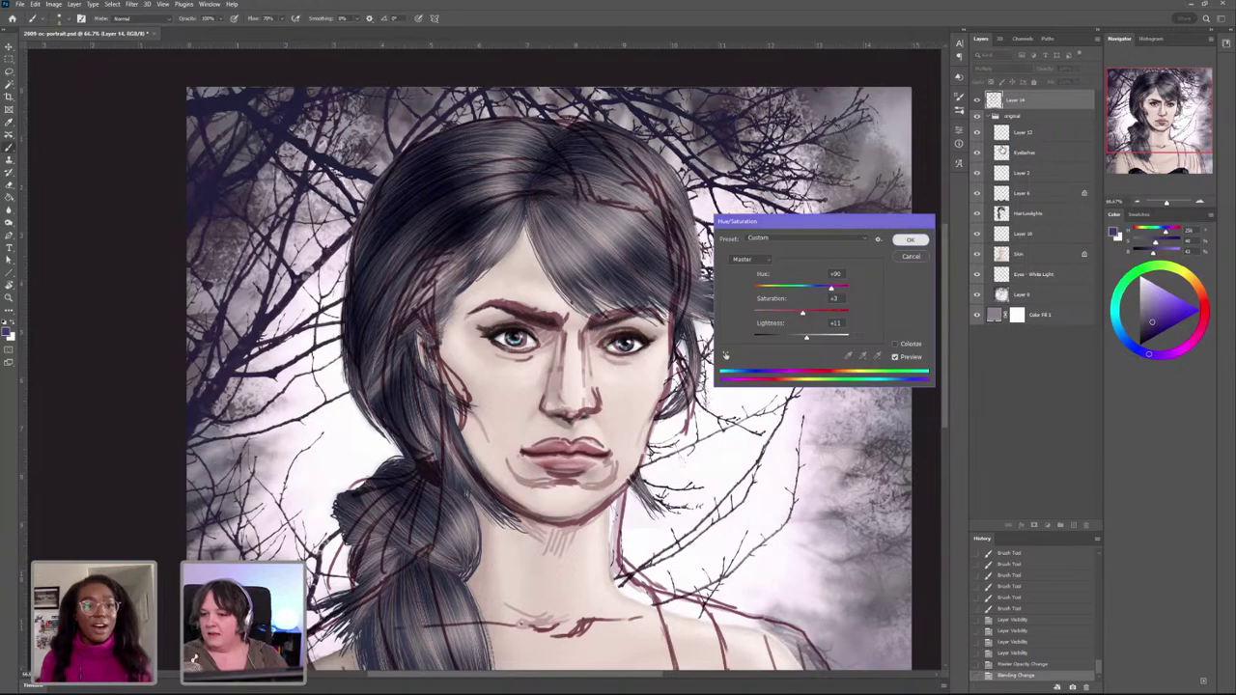
{"action": "key", "text": "Return"}
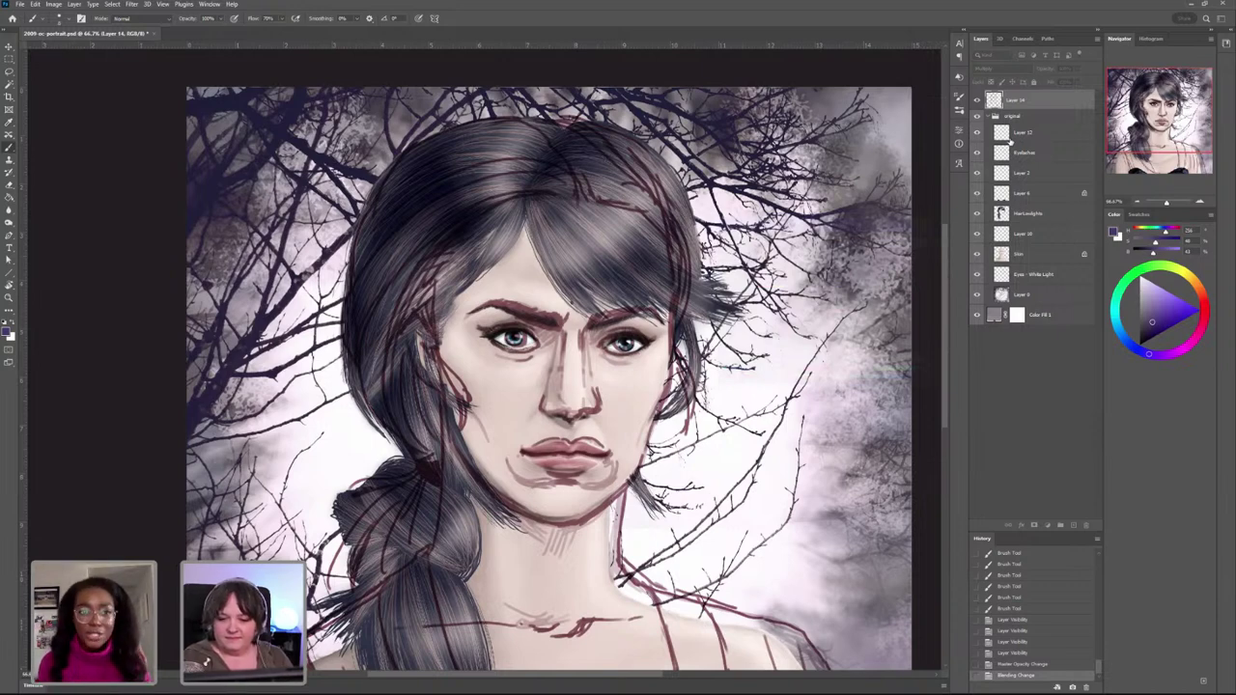
{"action": "key", "text": "Return"}
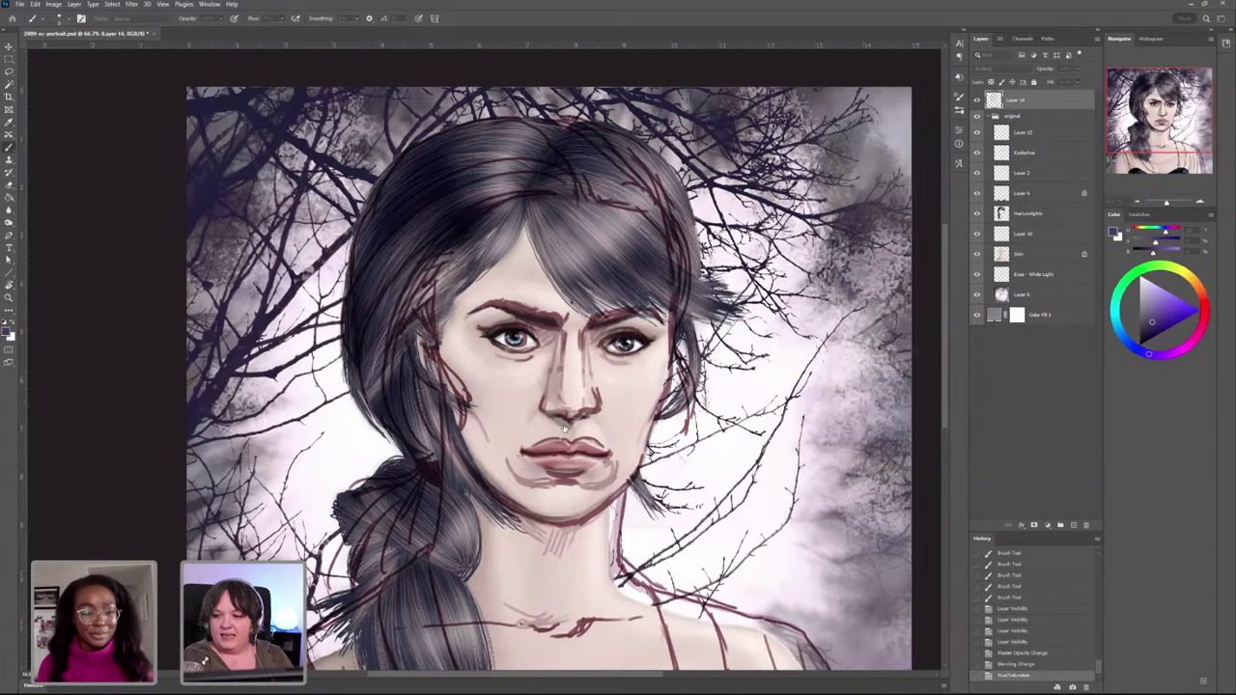
Step: Add a new layer for paint and choose a slightly darker, warmer skin color based on tones sampled from the face
{"action": "key", "text": "Return"}
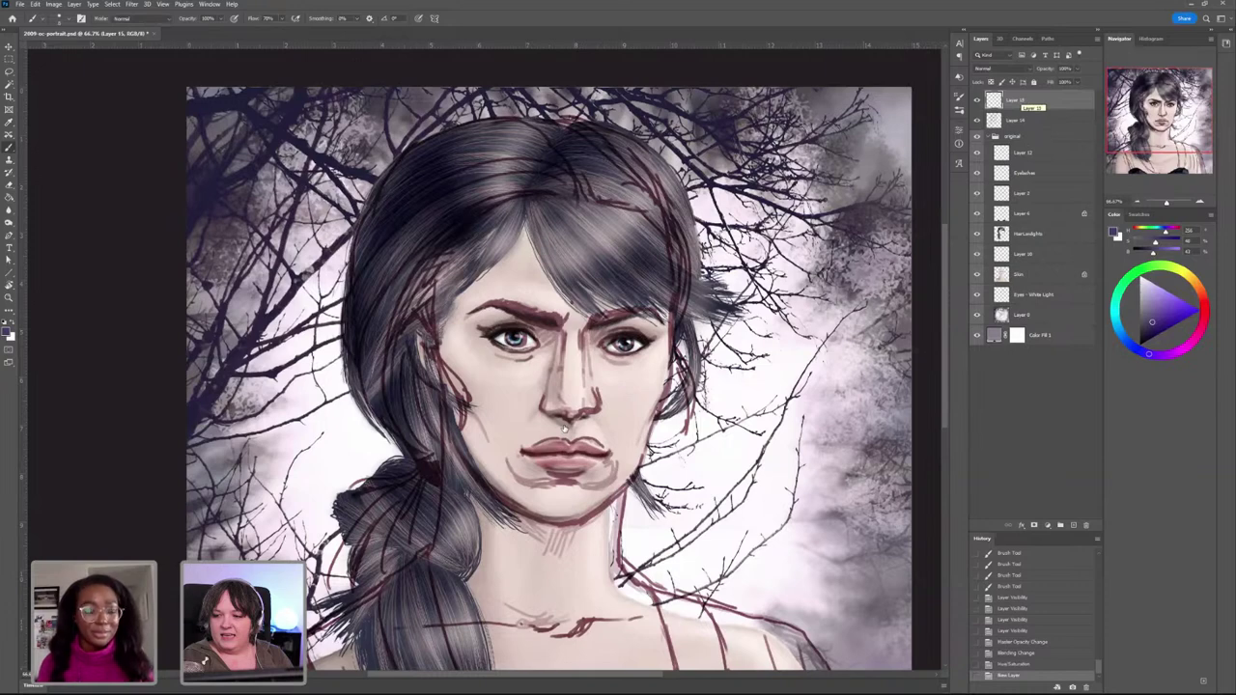
{"action": "left_click", "coordinate": [611, 416], "text": "alt"}
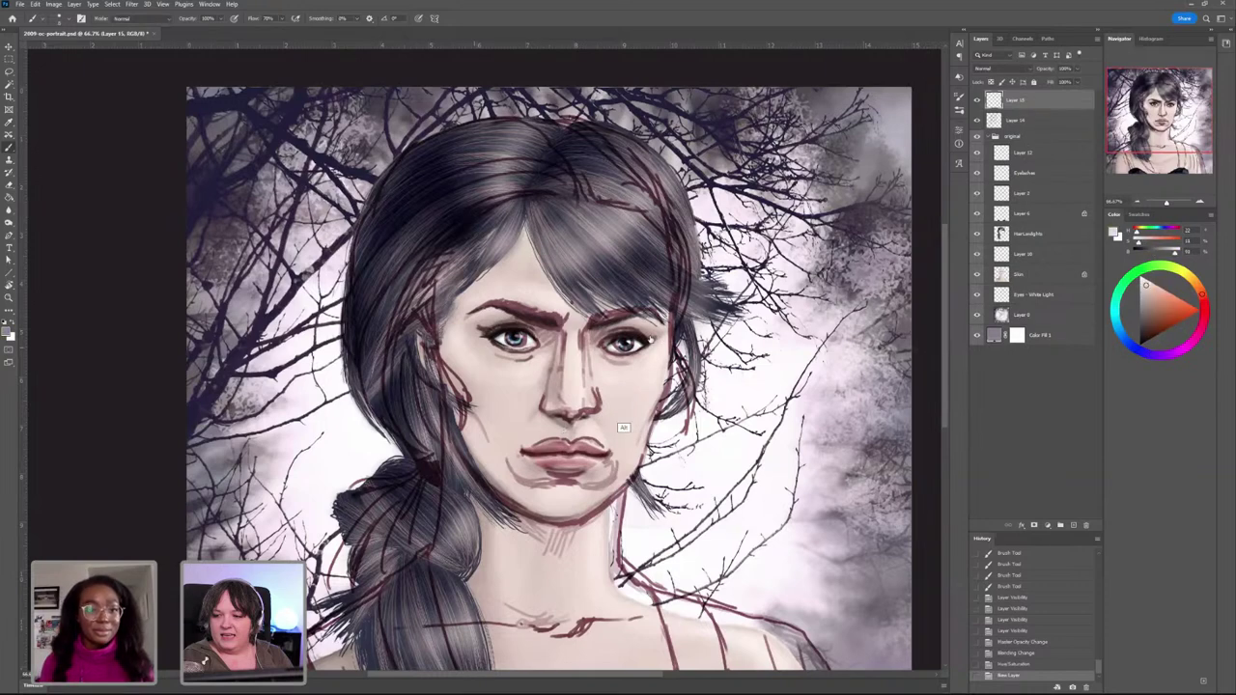
{"action": "left_click", "coordinate": [601, 386], "text": "alt"}
{"action": "left_click", "coordinate": [520, 268], "text": "alt"}
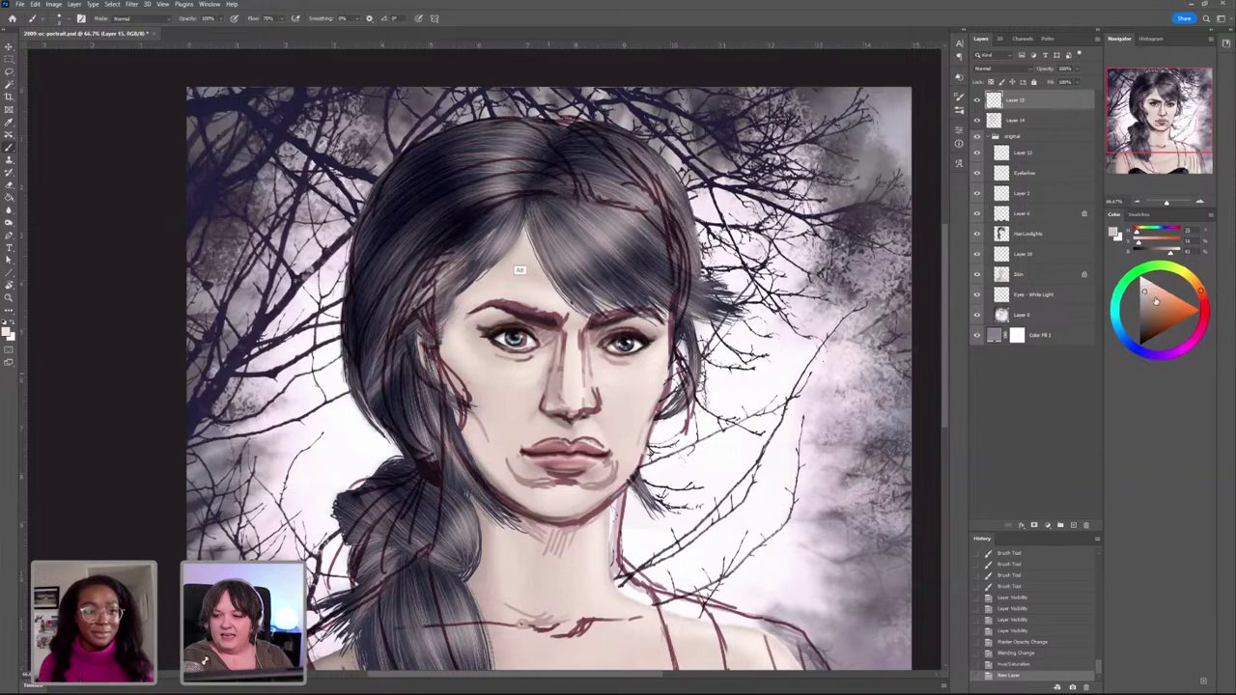
{"action": "left_click", "coordinate": [1151, 295]}
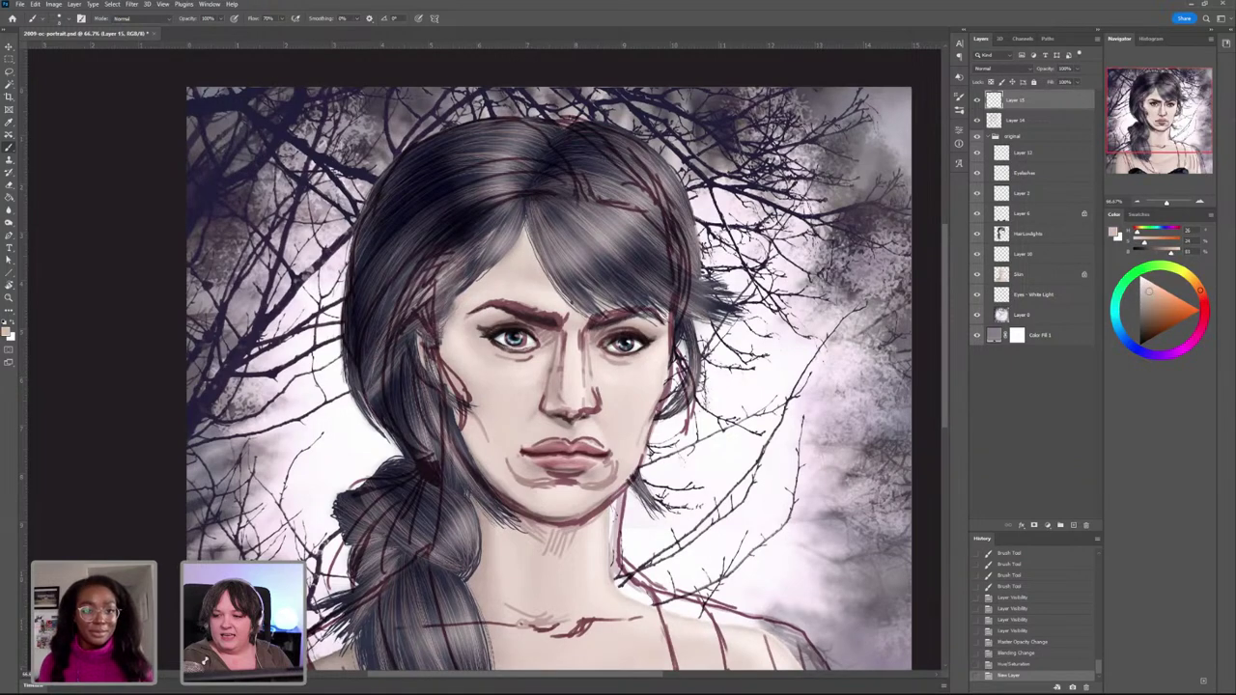
{"action": "left_click", "coordinate": [654, 368]}
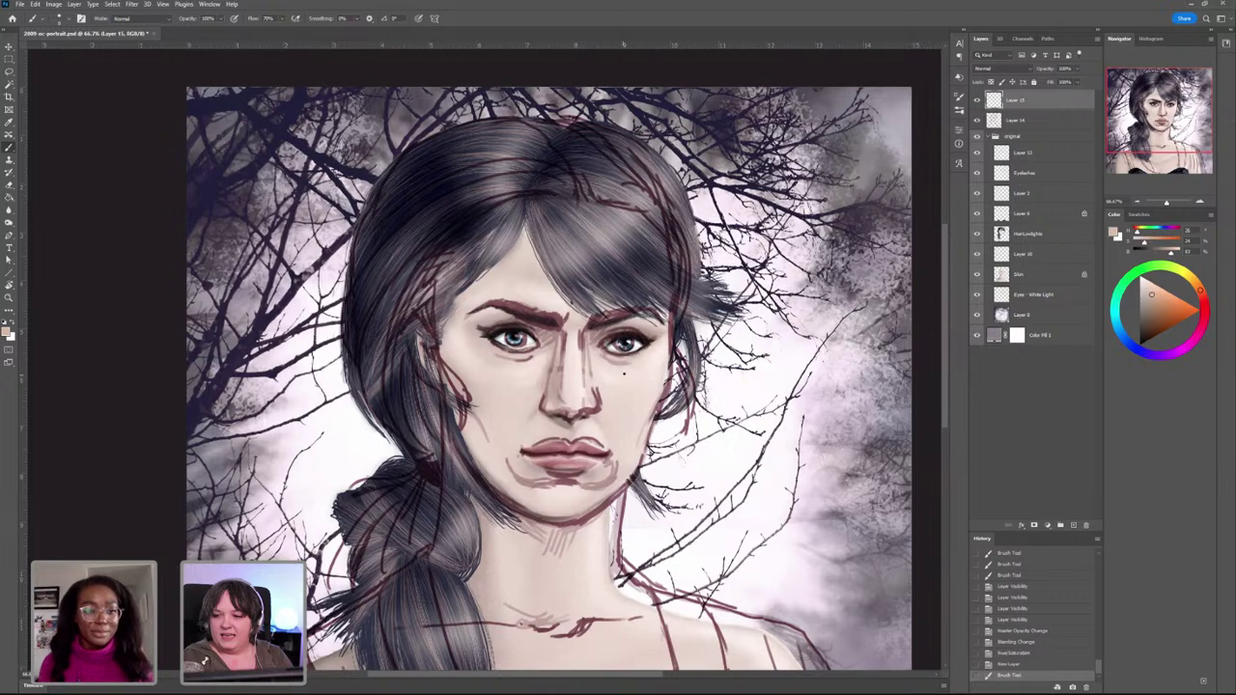
{"action": "mouse_move", "coordinate": [632, 413]}
{"action": "left_mouse_down"}
{"action": "mouse_move", "coordinate": [637, 391]}
{"action": "mouse_move", "coordinate": [643, 404]}
{"action": "left_mouse_up"}
{"action": "key", "text": "ctrl+z"}
{"action": "key", "text": "ctrl+z"}
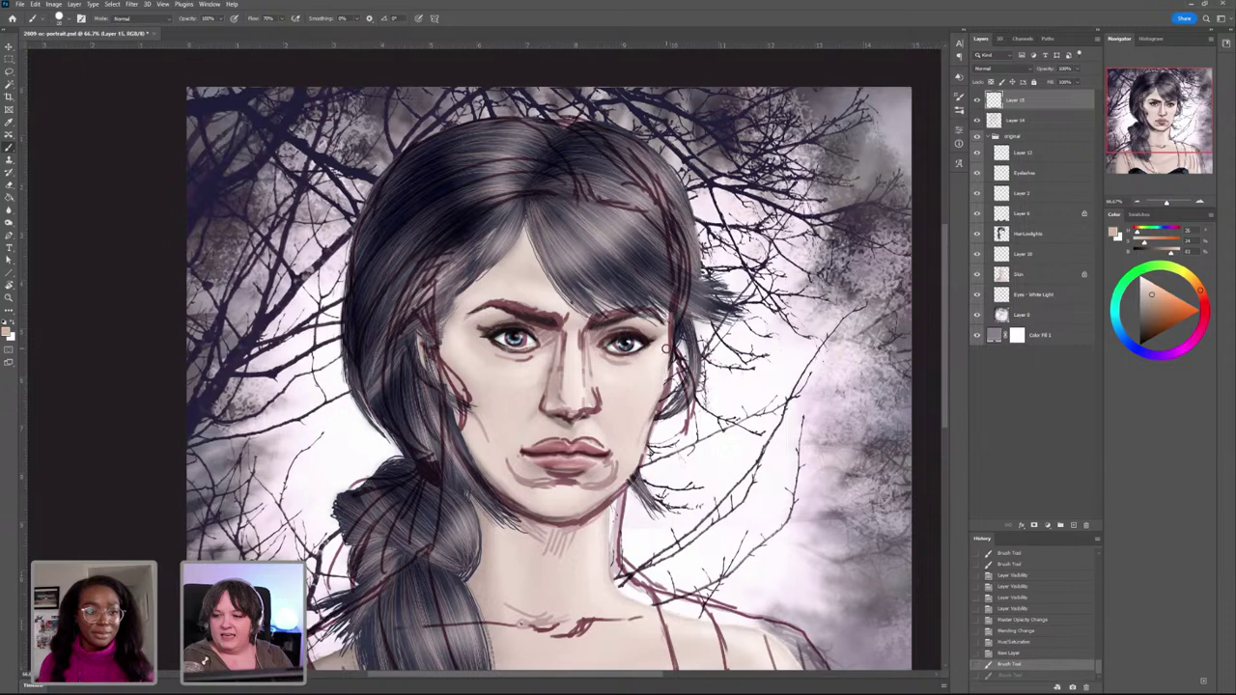
{"action": "key", "text": "ctrl+z"}
{"action": "left_click_drag", "start_coordinate": [672, 319], "coordinate": [664, 386]}
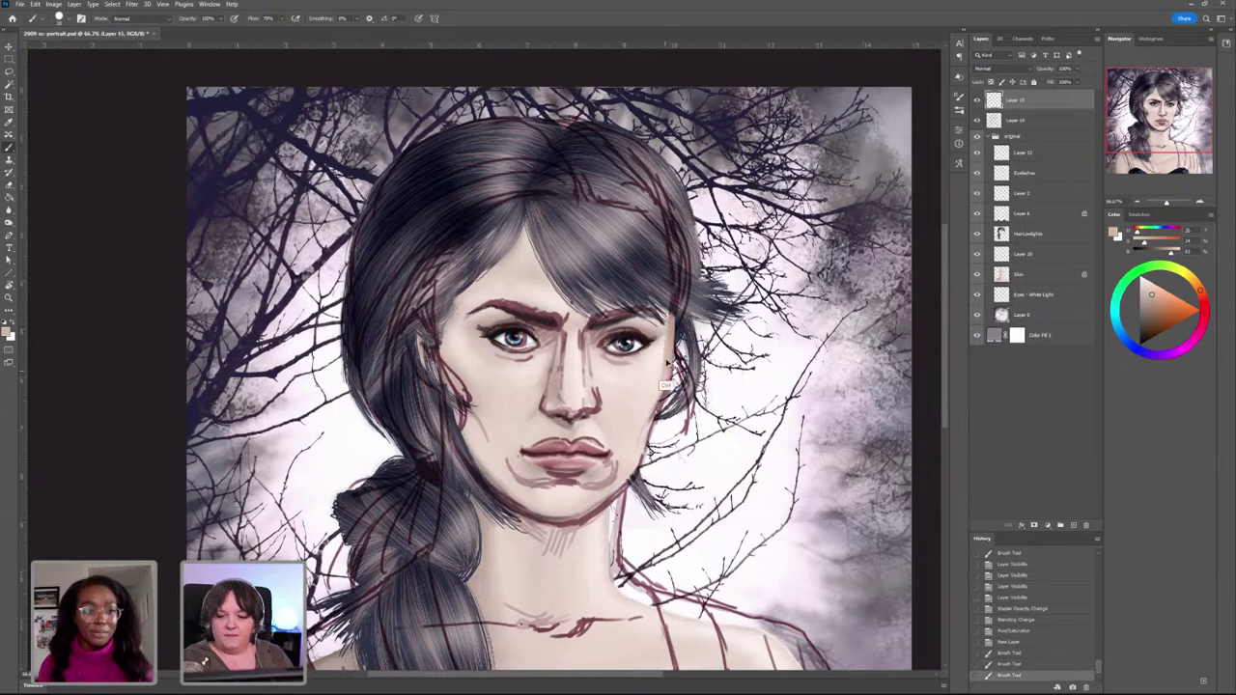
{"action": "key", "text": "ctrl+z"}
{"action": "key", "text": "ctrl+z"}
Step: Place the new paint layer below the sketch layer and paint skin color along the image-right side of the face, jaw and neck
{"action": "left_click_drag", "start_coordinate": [1041, 123], "coordinate": [1037, 120]}
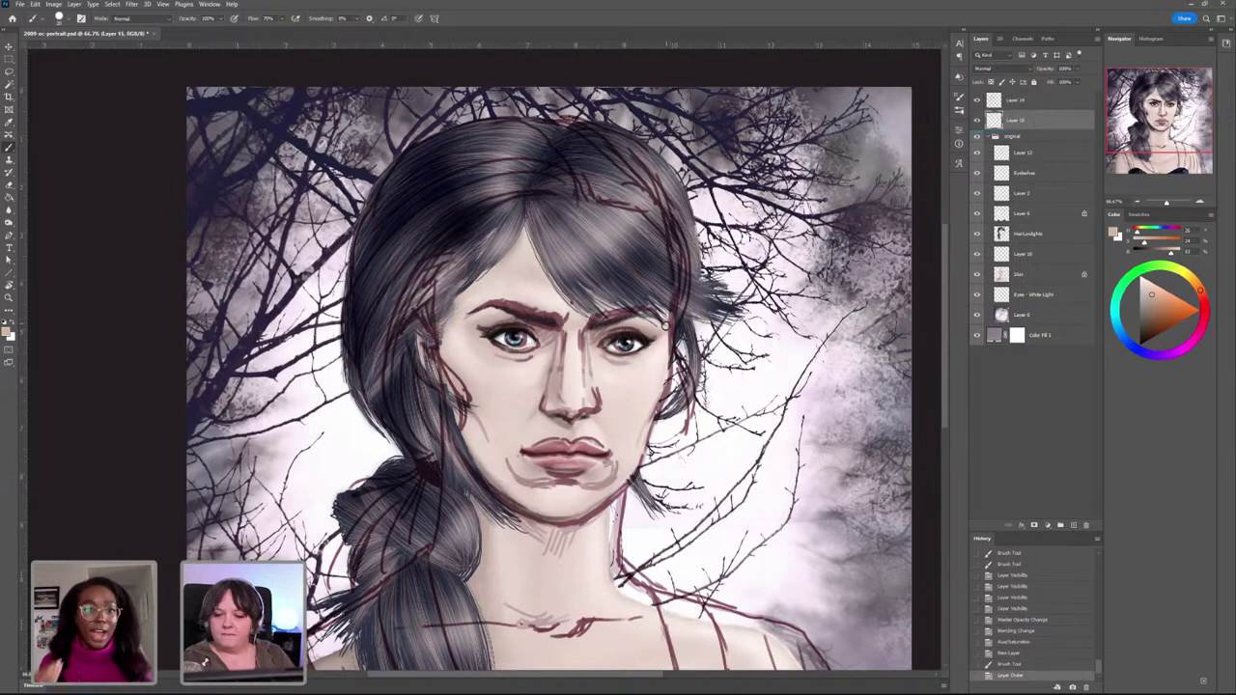
{"action": "left_click_drag", "start_coordinate": [662, 388], "coordinate": [662, 391]}
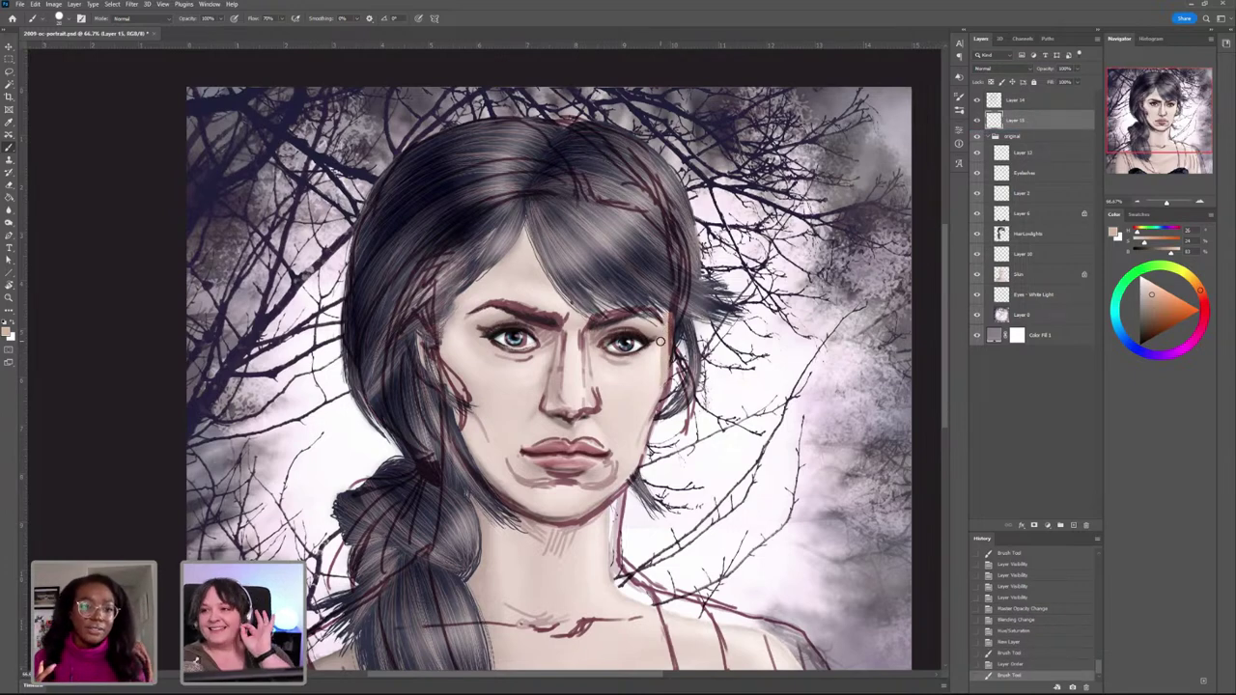
{"action": "mouse_move", "coordinate": [668, 338]}
{"action": "left_mouse_down"}
{"action": "mouse_move", "coordinate": [666, 301]}
{"action": "mouse_move", "coordinate": [669, 311]}
{"action": "left_mouse_up"}
{"action": "mouse_move", "coordinate": [668, 333]}
{"action": "left_mouse_down"}
{"action": "mouse_move", "coordinate": [670, 315]}
{"action": "mouse_move", "coordinate": [654, 415]}
{"action": "left_mouse_up"}
{"action": "mouse_move", "coordinate": [647, 434]}
{"action": "left_mouse_down"}
{"action": "mouse_move", "coordinate": [654, 412]}
{"action": "mouse_move", "coordinate": [610, 493]}
{"action": "mouse_move", "coordinate": [631, 588]}
{"action": "mouse_move", "coordinate": [618, 586]}
{"action": "left_mouse_up"}
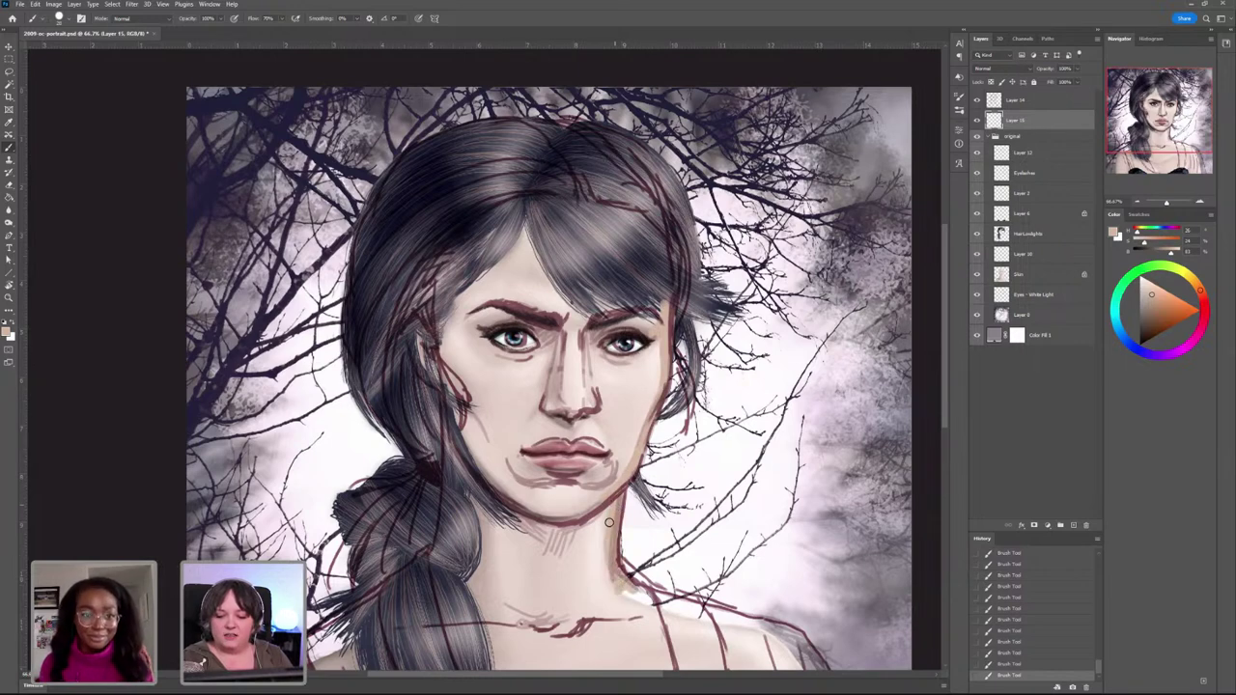
Step: Paint skin color under the chin, along the image-left jaw and cheek over the old hair, and beside the nose bridge
{"action": "left_click_drag", "start_coordinate": [606, 513], "coordinate": [579, 531]}
{"action": "mouse_move", "coordinate": [465, 446]}
{"action": "left_mouse_down"}
{"action": "mouse_move", "coordinate": [507, 507]}
{"action": "mouse_move", "coordinate": [449, 403]}
{"action": "left_mouse_up"}
{"action": "mouse_move", "coordinate": [481, 478]}
{"action": "left_mouse_down"}
{"action": "mouse_move", "coordinate": [447, 394]}
{"action": "mouse_move", "coordinate": [472, 471]}
{"action": "mouse_move", "coordinate": [451, 416]}
{"action": "mouse_move", "coordinate": [454, 470]}
{"action": "mouse_move", "coordinate": [447, 394]}
{"action": "mouse_move", "coordinate": [450, 485]}
{"action": "mouse_move", "coordinate": [469, 499]}
{"action": "mouse_move", "coordinate": [484, 488]}
{"action": "mouse_move", "coordinate": [515, 506]}
{"action": "left_mouse_up"}
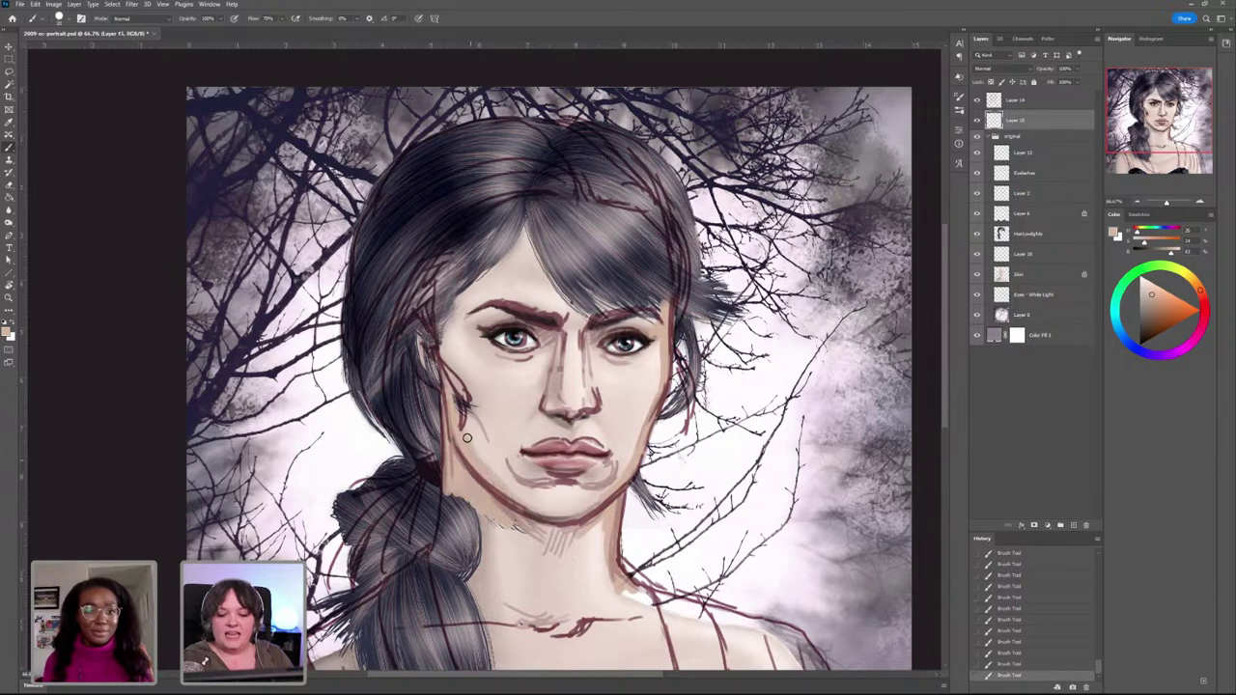
{"action": "mouse_move", "coordinate": [468, 438]}
{"action": "left_mouse_down"}
{"action": "mouse_move", "coordinate": [450, 380]}
{"action": "mouse_move", "coordinate": [503, 491]}
{"action": "mouse_move", "coordinate": [548, 523]}
{"action": "mouse_move", "coordinate": [574, 525]}
{"action": "mouse_move", "coordinate": [540, 524]}
{"action": "mouse_move", "coordinate": [515, 443]}
{"action": "mouse_move", "coordinate": [531, 471]}
{"action": "mouse_move", "coordinate": [559, 481]}
{"action": "mouse_move", "coordinate": [505, 466]}
{"action": "mouse_move", "coordinate": [553, 517]}
{"action": "mouse_move", "coordinate": [539, 498]}
{"action": "mouse_move", "coordinate": [603, 488]}
{"action": "left_mouse_up"}
{"action": "left_click_drag", "start_coordinate": [599, 347], "coordinate": [593, 369]}
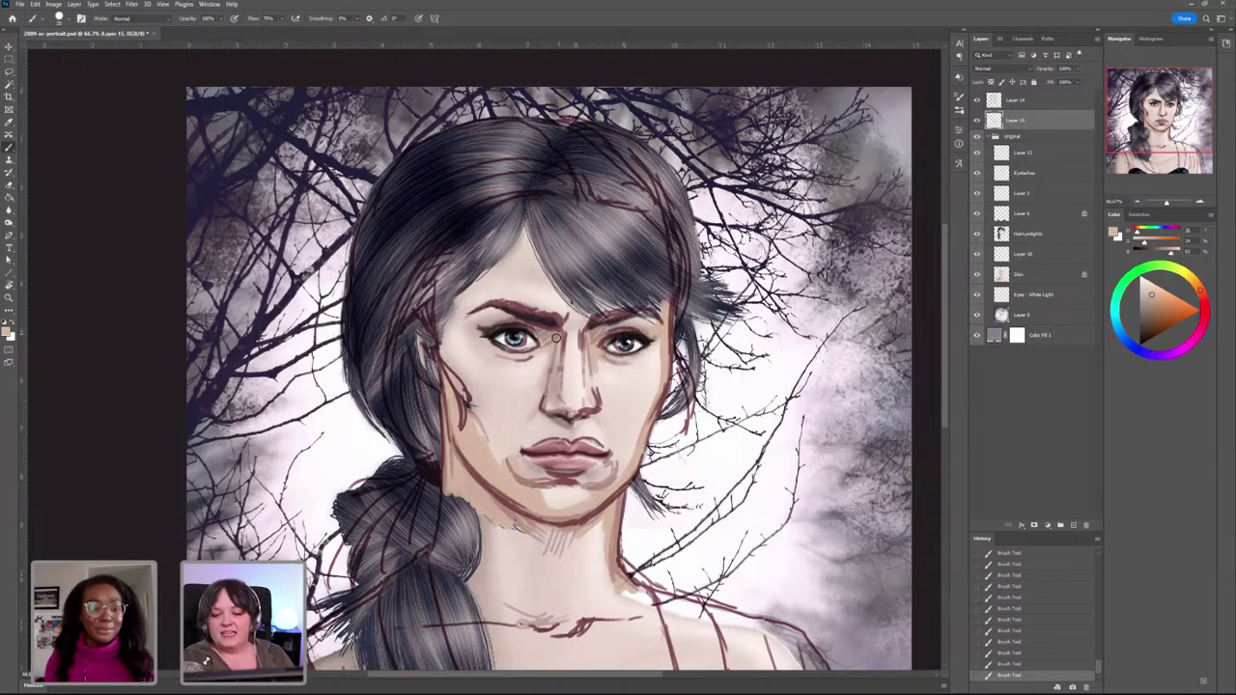
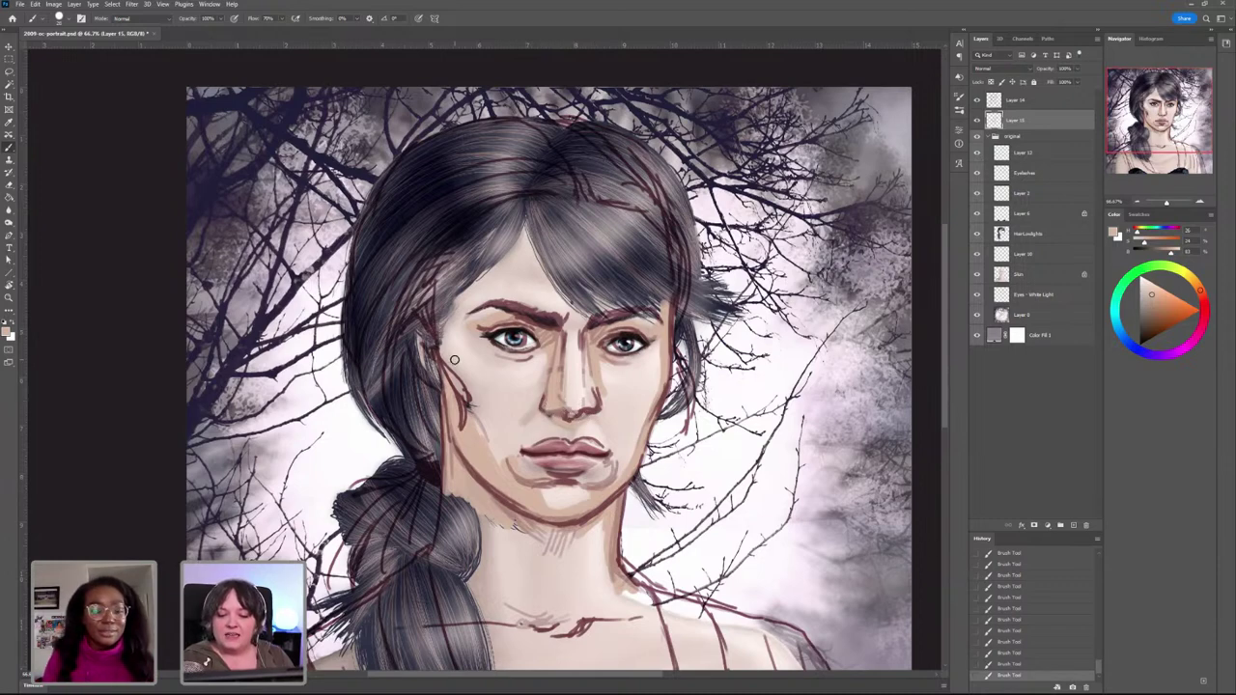
Step: Paint skin color over the image-left ear and hairline, and down that side of the neck over the old hair
{"action": "mouse_move", "coordinate": [441, 335]}
{"action": "left_mouse_down"}
{"action": "mouse_move", "coordinate": [460, 269]}
{"action": "mouse_move", "coordinate": [450, 259]}
{"action": "mouse_move", "coordinate": [489, 222]}
{"action": "mouse_move", "coordinate": [447, 259]}
{"action": "mouse_move", "coordinate": [437, 379]}
{"action": "mouse_move", "coordinate": [413, 334]}
{"action": "left_mouse_up"}
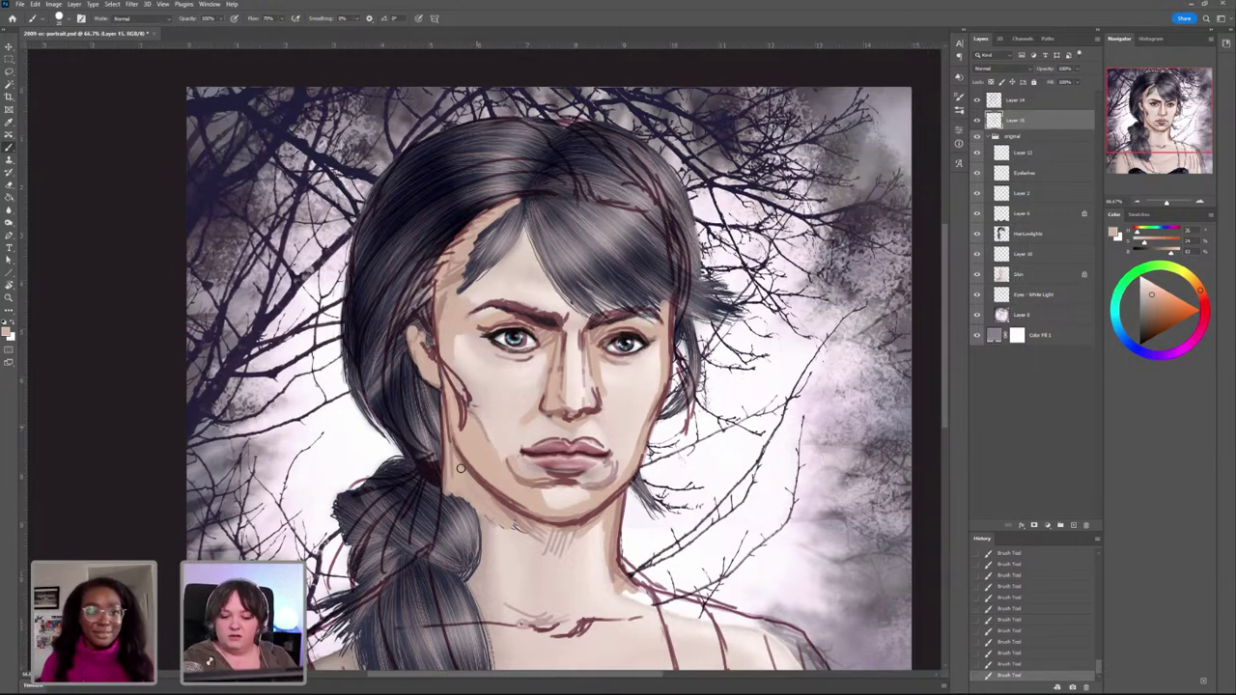
{"action": "mouse_move", "coordinate": [449, 509]}
{"action": "left_mouse_down"}
{"action": "mouse_move", "coordinate": [429, 565]}
{"action": "mouse_move", "coordinate": [441, 538]}
{"action": "mouse_move", "coordinate": [443, 572]}
{"action": "mouse_move", "coordinate": [470, 503]}
{"action": "mouse_move", "coordinate": [478, 567]}
{"action": "left_mouse_up"}
{"action": "left_click_drag", "start_coordinate": [572, 571], "coordinate": [566, 479]}
{"action": "scroll", "coordinate": [566, 477], "scroll_direction": "down", "scroll_amount": 3}
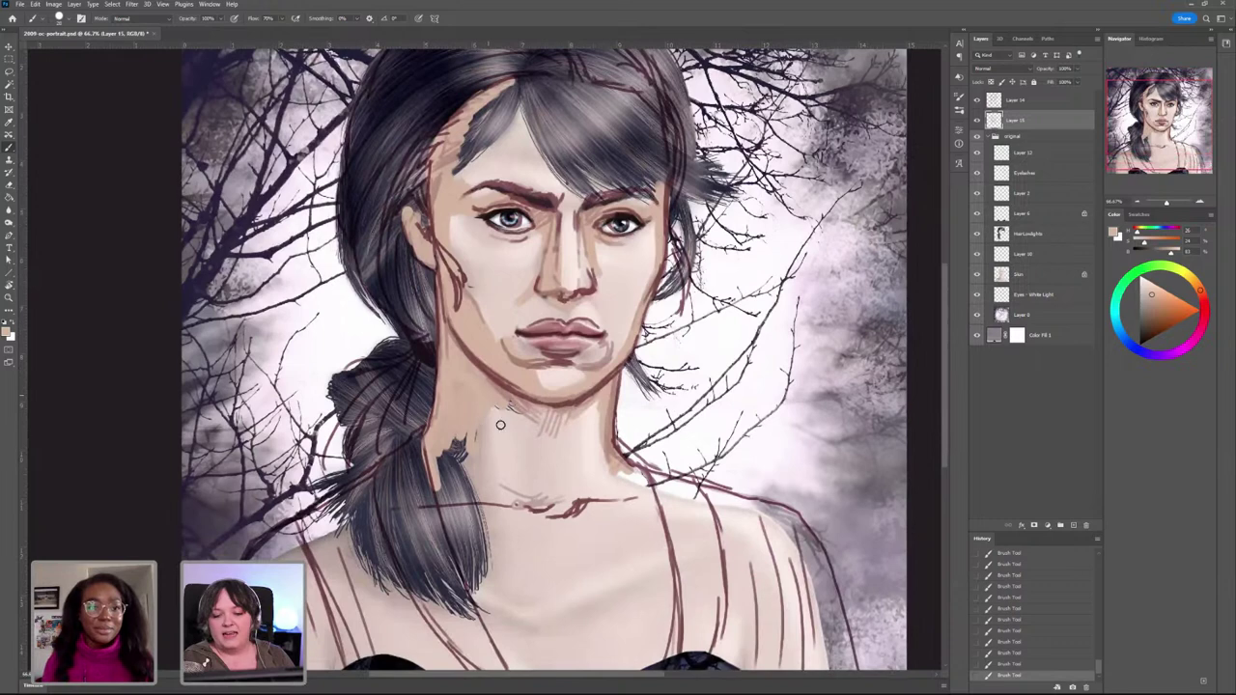
{"action": "mouse_move", "coordinate": [470, 397]}
{"action": "left_mouse_down"}
{"action": "mouse_move", "coordinate": [446, 474]}
{"action": "mouse_move", "coordinate": [454, 549]}
{"action": "mouse_move", "coordinate": [451, 447]}
{"action": "mouse_move", "coordinate": [463, 436]}
{"action": "mouse_move", "coordinate": [485, 475]}
{"action": "mouse_move", "coordinate": [455, 485]}
{"action": "mouse_move", "coordinate": [481, 604]}
{"action": "mouse_move", "coordinate": [486, 522]}
{"action": "mouse_move", "coordinate": [467, 423]}
{"action": "left_mouse_up"}
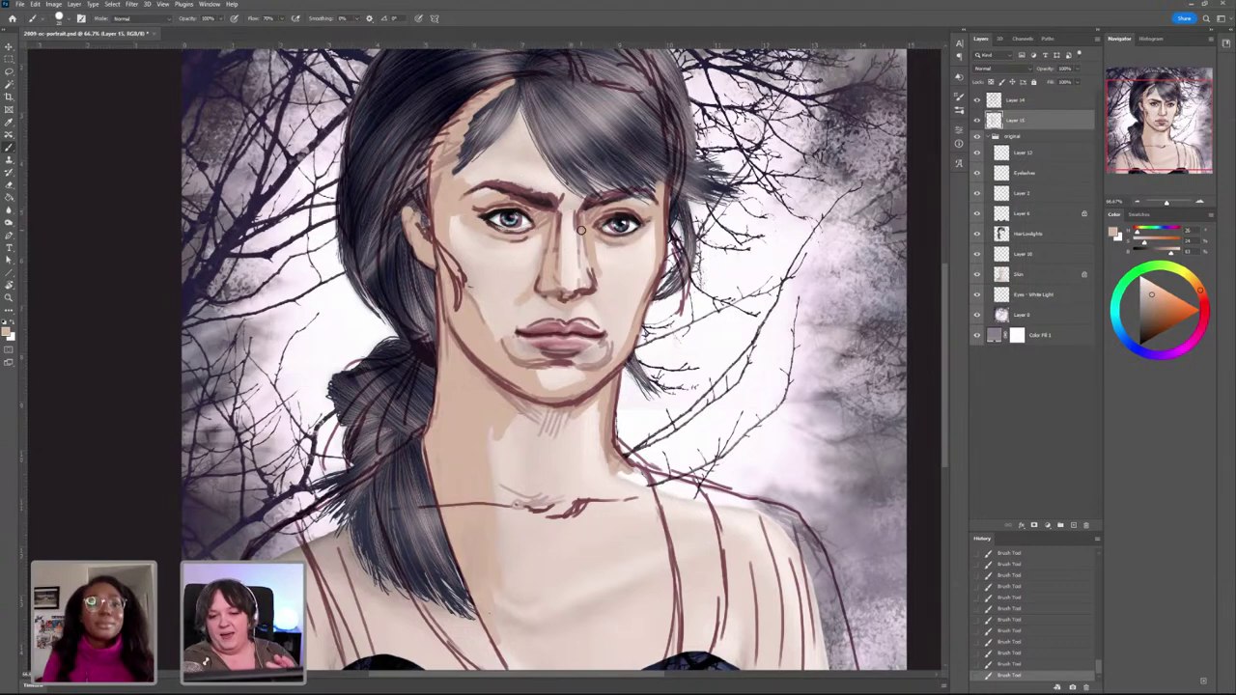
Step: Paint skin color across the upper chest inside the sketched neckline and over the neck with loose diagonal strokes
{"action": "scroll", "coordinate": [526, 606], "scroll_direction": "down", "scroll_amount": 5}
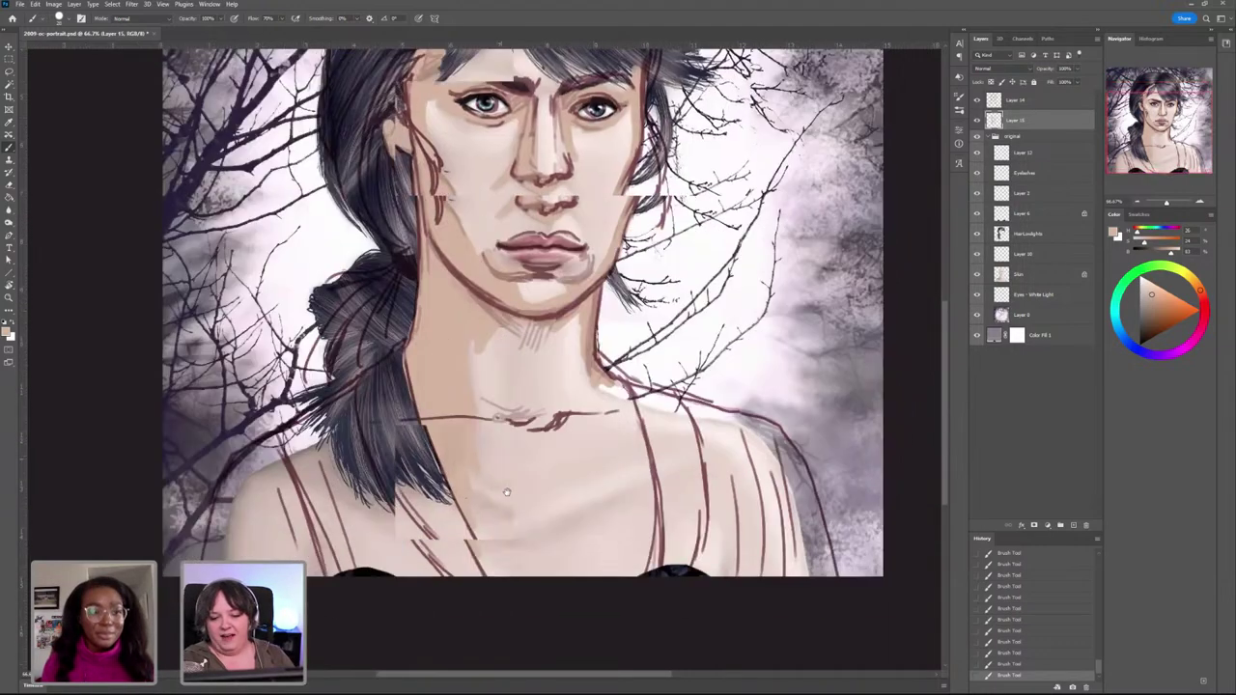
{"action": "left_click_drag", "start_coordinate": [494, 561], "coordinate": [530, 588]}
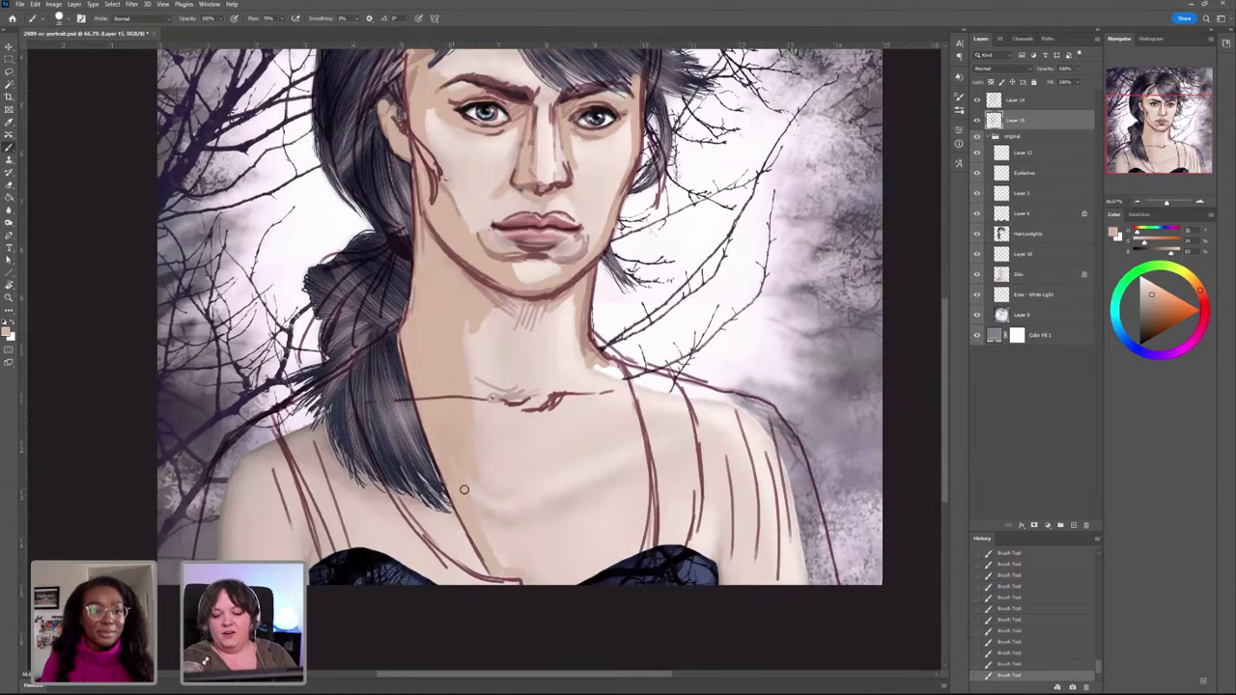
{"action": "left_click_drag", "start_coordinate": [467, 496], "coordinate": [518, 570]}
{"action": "left_click_drag", "start_coordinate": [501, 520], "coordinate": [529, 568]}
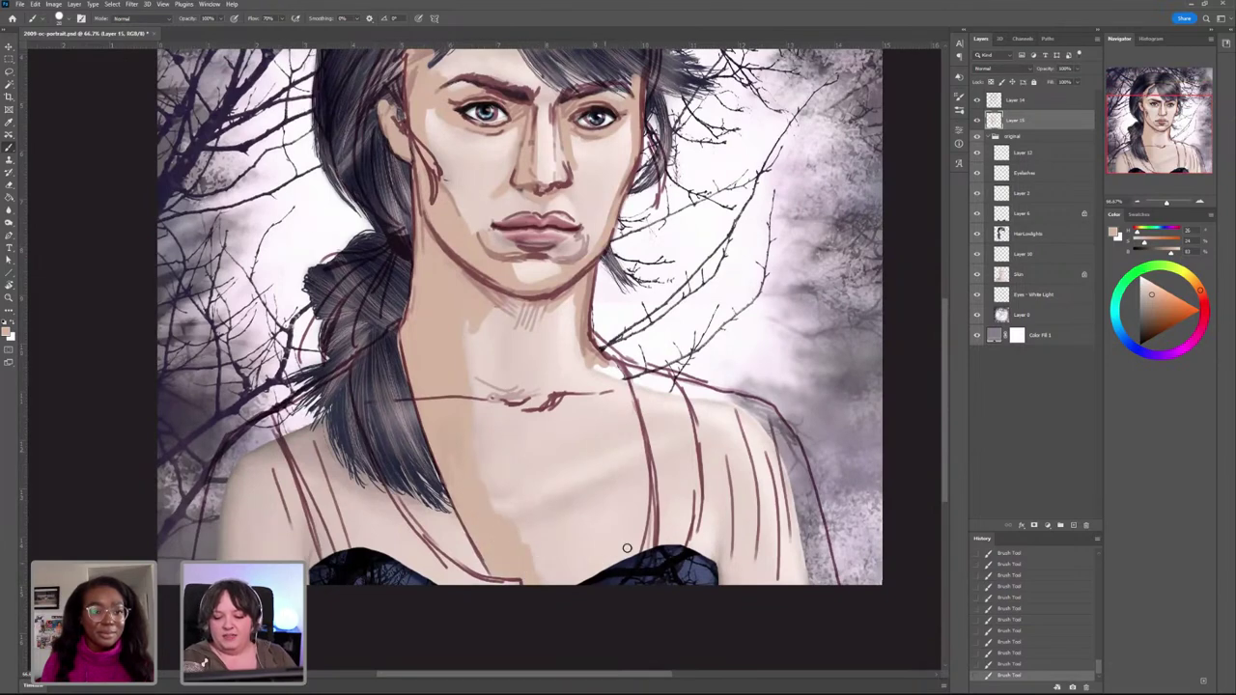
{"action": "left_click_drag", "start_coordinate": [632, 548], "coordinate": [603, 575]}
{"action": "mouse_move", "coordinate": [636, 548]}
{"action": "left_mouse_down"}
{"action": "mouse_move", "coordinate": [541, 594]}
{"action": "mouse_move", "coordinate": [650, 503]}
{"action": "mouse_move", "coordinate": [634, 561]}
{"action": "mouse_move", "coordinate": [627, 389]}
{"action": "mouse_move", "coordinate": [592, 350]}
{"action": "mouse_move", "coordinate": [628, 407]}
{"action": "mouse_move", "coordinate": [595, 385]}
{"action": "mouse_move", "coordinate": [579, 291]}
{"action": "mouse_move", "coordinate": [568, 304]}
{"action": "mouse_move", "coordinate": [562, 285]}
{"action": "mouse_move", "coordinate": [506, 307]}
{"action": "mouse_move", "coordinate": [533, 303]}
{"action": "mouse_move", "coordinate": [473, 301]}
{"action": "mouse_move", "coordinate": [496, 300]}
{"action": "mouse_move", "coordinate": [459, 381]}
{"action": "mouse_move", "coordinate": [471, 370]}
{"action": "mouse_move", "coordinate": [457, 398]}
{"action": "mouse_move", "coordinate": [481, 392]}
{"action": "mouse_move", "coordinate": [468, 426]}
{"action": "mouse_move", "coordinate": [522, 397]}
{"action": "mouse_move", "coordinate": [479, 496]}
{"action": "mouse_move", "coordinate": [532, 500]}
{"action": "mouse_move", "coordinate": [509, 556]}
{"action": "mouse_move", "coordinate": [569, 511]}
{"action": "mouse_move", "coordinate": [552, 564]}
{"action": "mouse_move", "coordinate": [597, 557]}
{"action": "mouse_move", "coordinate": [647, 493]}
{"action": "left_mouse_up"}
{"action": "mouse_move", "coordinate": [616, 468]}
{"action": "left_mouse_down"}
{"action": "mouse_move", "coordinate": [566, 499]}
{"action": "mouse_move", "coordinate": [573, 432]}
{"action": "mouse_move", "coordinate": [518, 458]}
{"action": "mouse_move", "coordinate": [555, 339]}
{"action": "mouse_move", "coordinate": [507, 333]}
{"action": "left_mouse_up"}
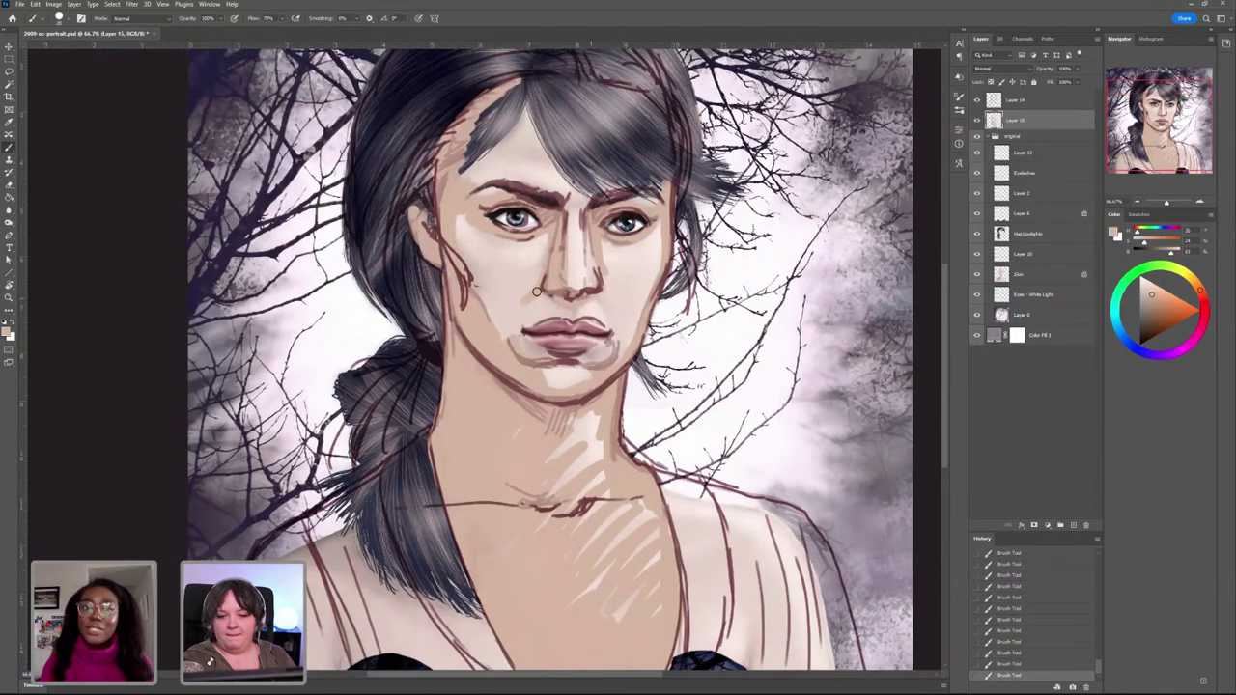
Step: Cover the old bangs with skin color along the sketched hairline and fill the forehead using lighter and darker tones sampled from the face
{"action": "mouse_move", "coordinate": [531, 85]}
{"action": "left_mouse_down"}
{"action": "mouse_move", "coordinate": [517, 127]}
{"action": "mouse_move", "coordinate": [461, 176]}
{"action": "left_mouse_up"}
{"action": "left_click_drag", "start_coordinate": [501, 98], "coordinate": [463, 158]}
{"action": "left_click_drag", "start_coordinate": [526, 77], "coordinate": [560, 83]}
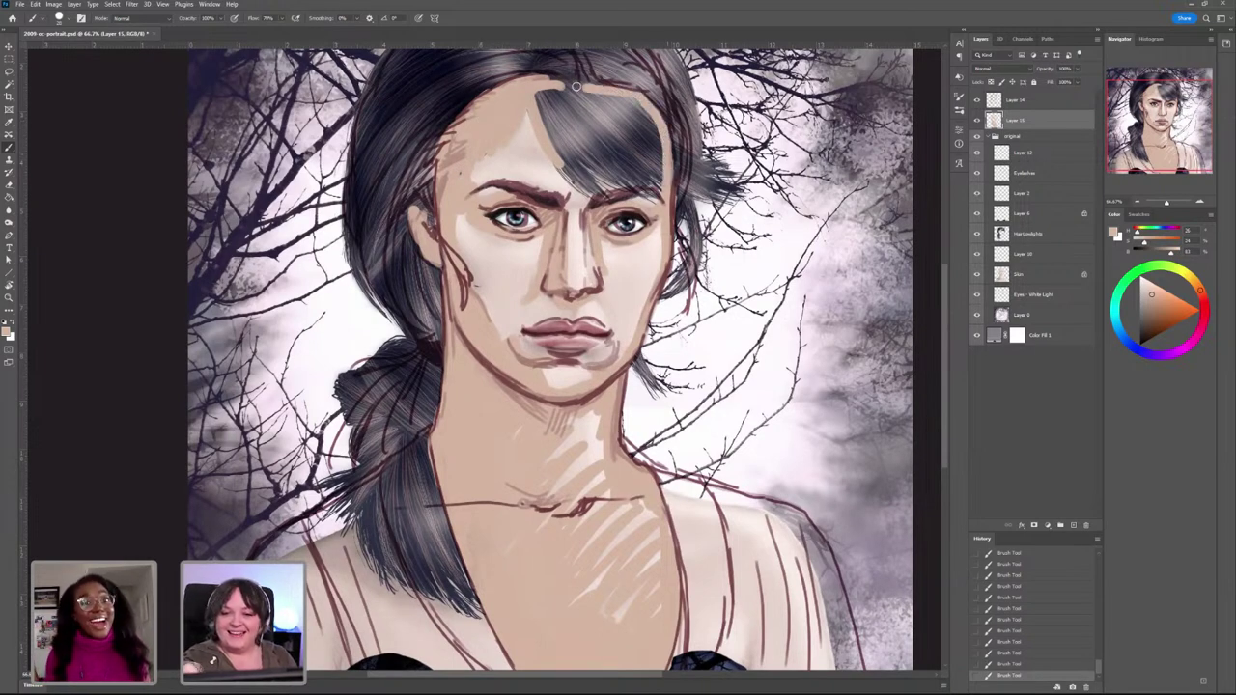
{"action": "mouse_move", "coordinate": [575, 86]}
{"action": "left_mouse_down"}
{"action": "mouse_move", "coordinate": [535, 97]}
{"action": "mouse_move", "coordinate": [543, 170]}
{"action": "mouse_move", "coordinate": [553, 97]}
{"action": "mouse_move", "coordinate": [552, 139]}
{"action": "mouse_move", "coordinate": [583, 114]}
{"action": "mouse_move", "coordinate": [594, 145]}
{"action": "mouse_move", "coordinate": [623, 152]}
{"action": "mouse_move", "coordinate": [574, 177]}
{"action": "mouse_move", "coordinate": [567, 168]}
{"action": "mouse_move", "coordinate": [603, 128]}
{"action": "mouse_move", "coordinate": [538, 153]}
{"action": "mouse_move", "coordinate": [553, 103]}
{"action": "mouse_move", "coordinate": [537, 104]}
{"action": "mouse_move", "coordinate": [598, 101]}
{"action": "mouse_move", "coordinate": [565, 94]}
{"action": "mouse_move", "coordinate": [547, 129]}
{"action": "mouse_move", "coordinate": [568, 137]}
{"action": "mouse_move", "coordinate": [566, 151]}
{"action": "mouse_move", "coordinate": [636, 126]}
{"action": "mouse_move", "coordinate": [607, 173]}
{"action": "mouse_move", "coordinate": [633, 186]}
{"action": "mouse_move", "coordinate": [647, 177]}
{"action": "mouse_move", "coordinate": [634, 110]}
{"action": "mouse_move", "coordinate": [604, 119]}
{"action": "mouse_move", "coordinate": [606, 98]}
{"action": "mouse_move", "coordinate": [562, 103]}
{"action": "mouse_move", "coordinate": [560, 115]}
{"action": "mouse_move", "coordinate": [632, 101]}
{"action": "mouse_move", "coordinate": [649, 158]}
{"action": "mouse_move", "coordinate": [581, 205]}
{"action": "mouse_move", "coordinate": [576, 180]}
{"action": "mouse_move", "coordinate": [560, 196]}
{"action": "mouse_move", "coordinate": [575, 210]}
{"action": "mouse_move", "coordinate": [580, 193]}
{"action": "mouse_move", "coordinate": [537, 203]}
{"action": "left_mouse_up"}
{"action": "left_click", "coordinate": [547, 227], "text": "alt"}
{"action": "left_click", "coordinate": [671, 150], "text": "alt"}
{"action": "left_click", "coordinate": [621, 277], "text": "alt"}
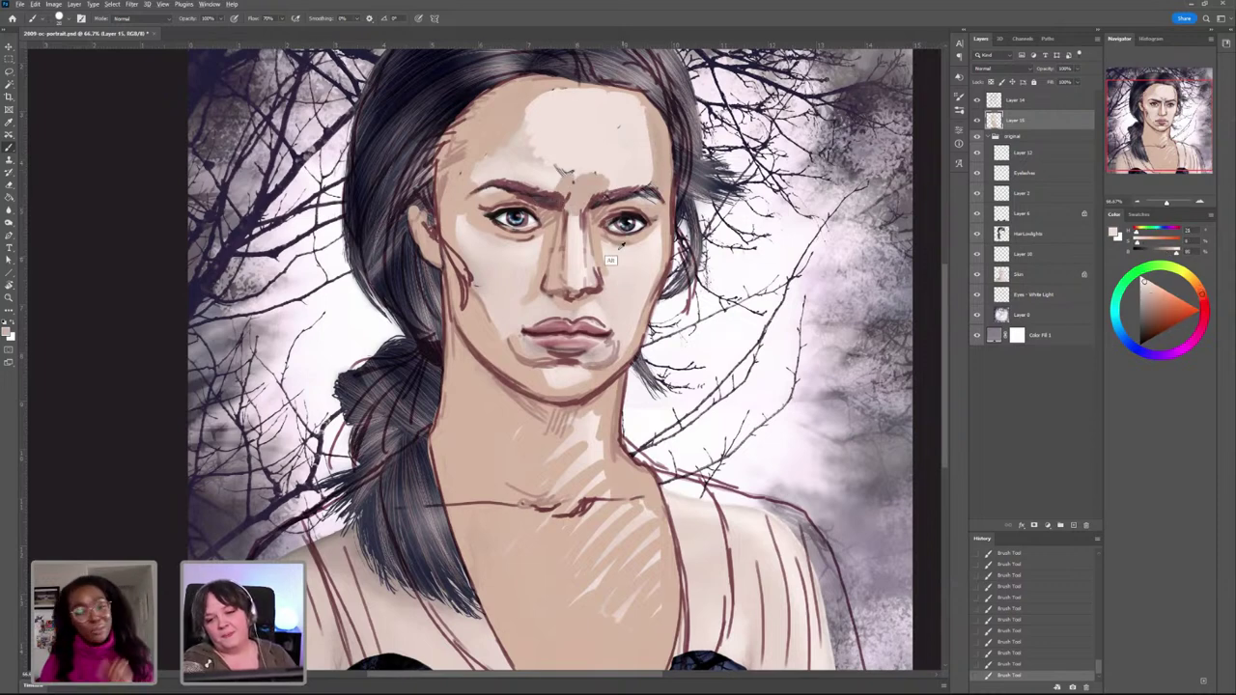
{"action": "left_click_drag", "start_coordinate": [607, 178], "coordinate": [595, 179]}
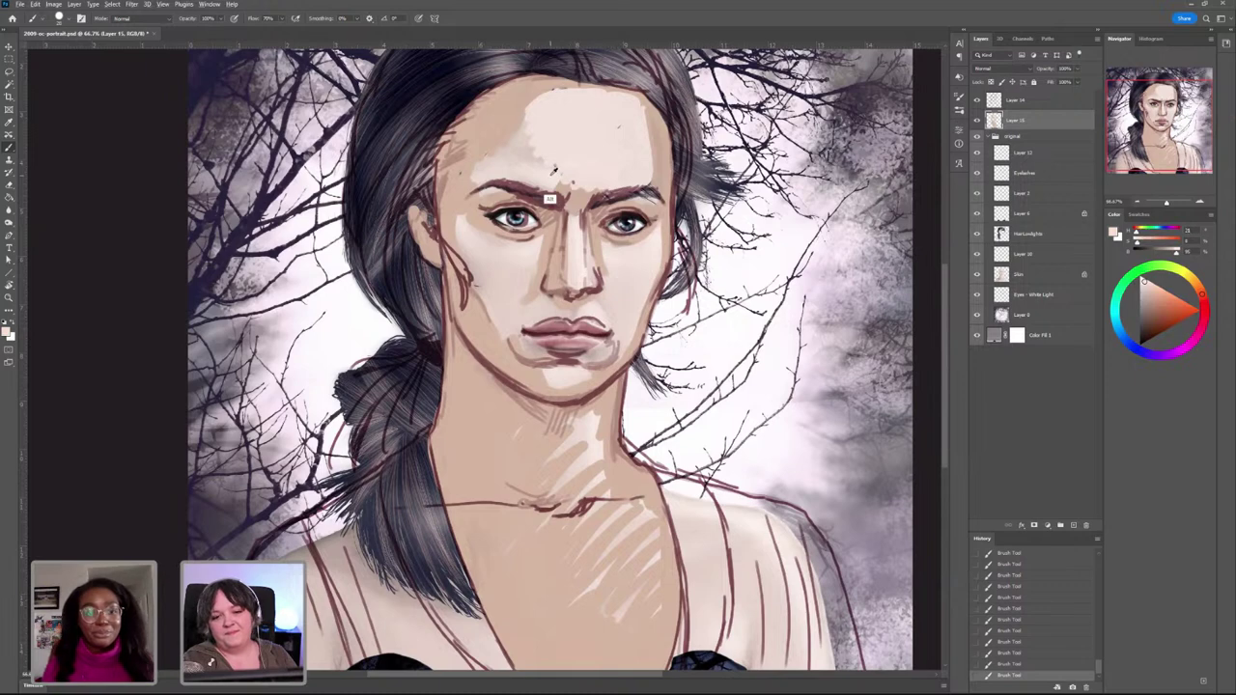
{"action": "left_click", "coordinate": [523, 135], "text": "alt"}
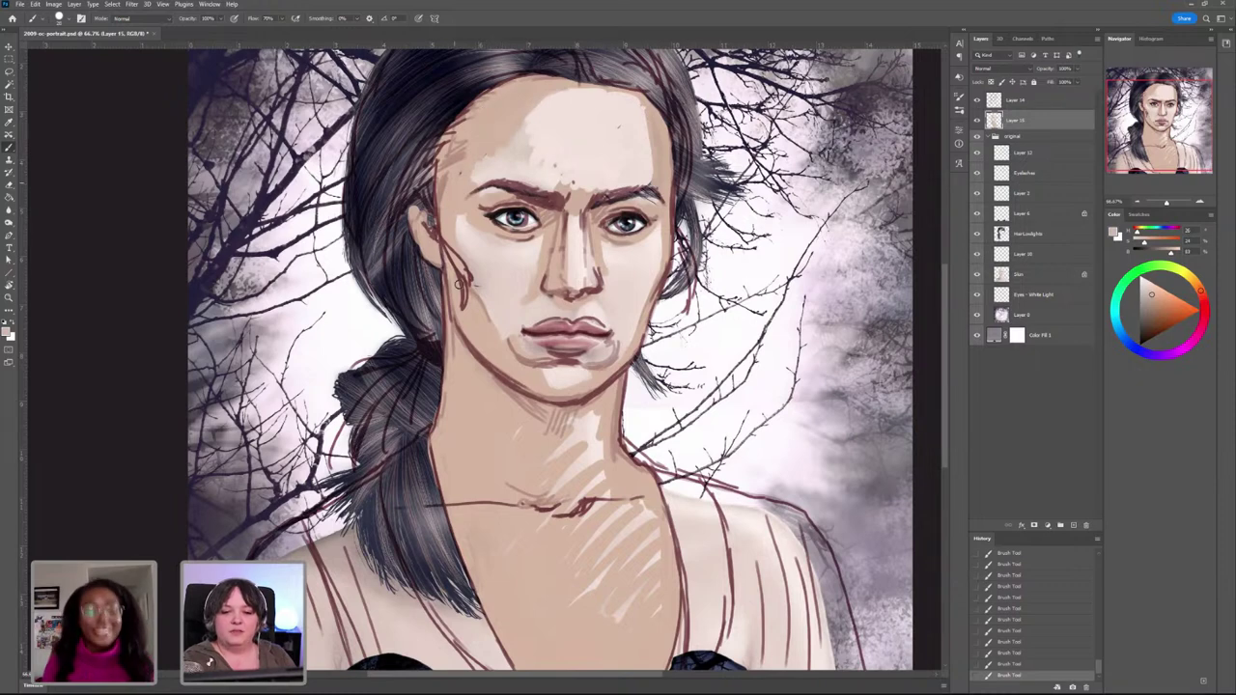
Step: Paint sampled skin tones on the image-left cheek and along the image-right side of the face beside the eye
{"action": "left_click_drag", "start_coordinate": [478, 289], "coordinate": [504, 327]}
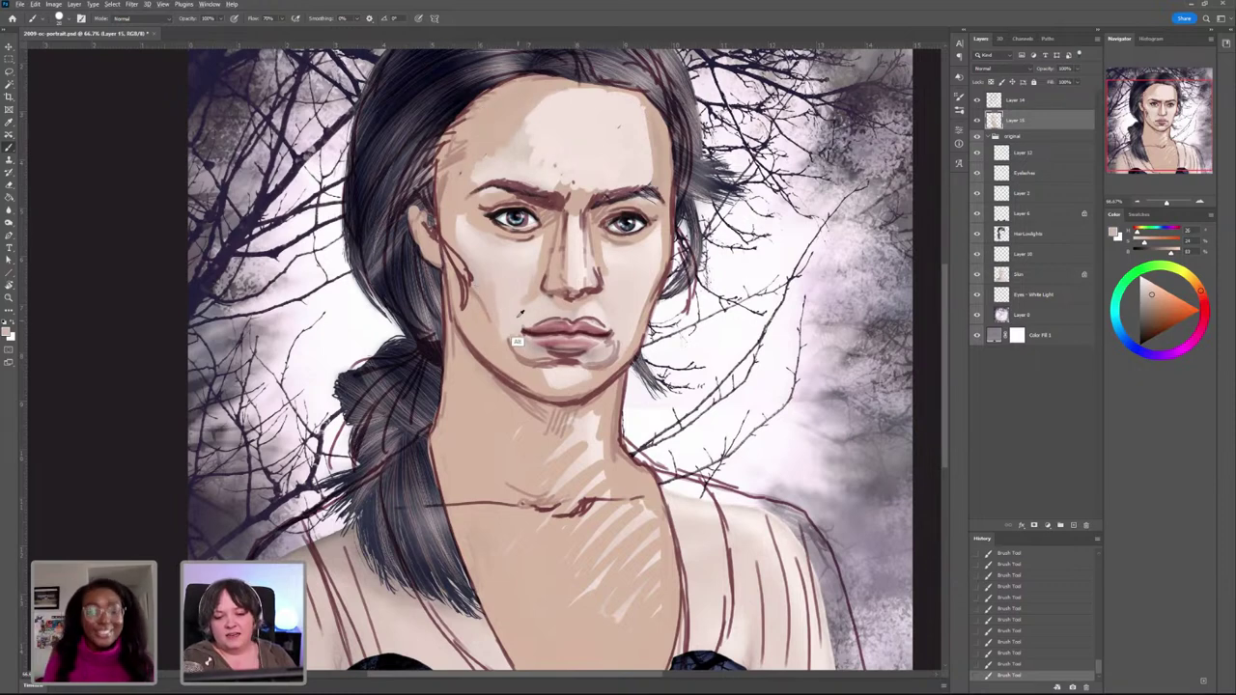
{"action": "left_click", "coordinate": [517, 342], "text": "alt"}
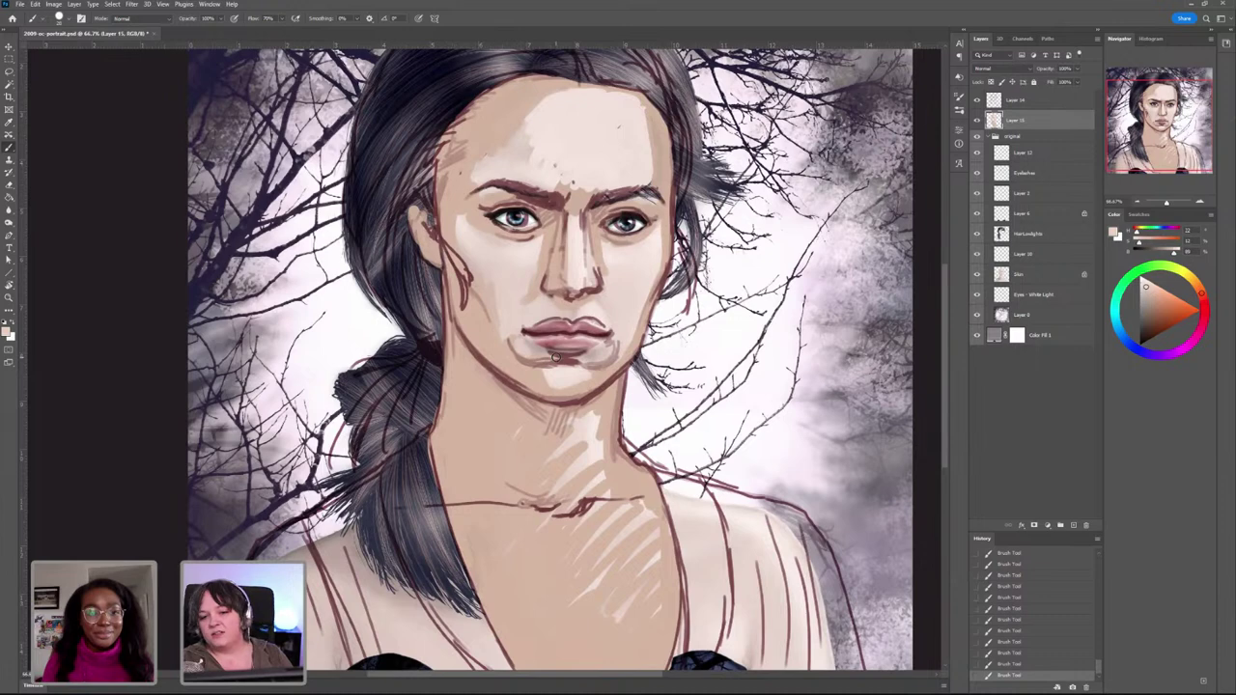
{"action": "left_click", "coordinate": [669, 230], "text": "alt"}
{"action": "left_click_drag", "start_coordinate": [662, 214], "coordinate": [662, 272]}
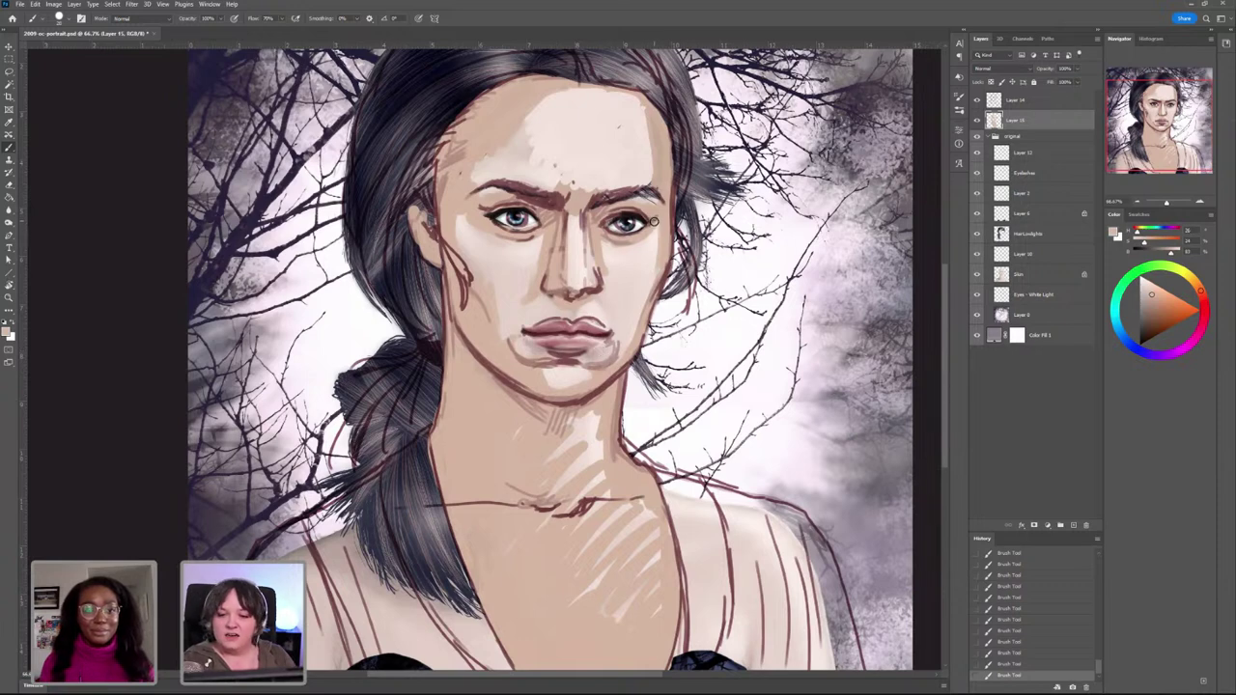
{"action": "left_click", "coordinate": [644, 266], "text": "alt"}
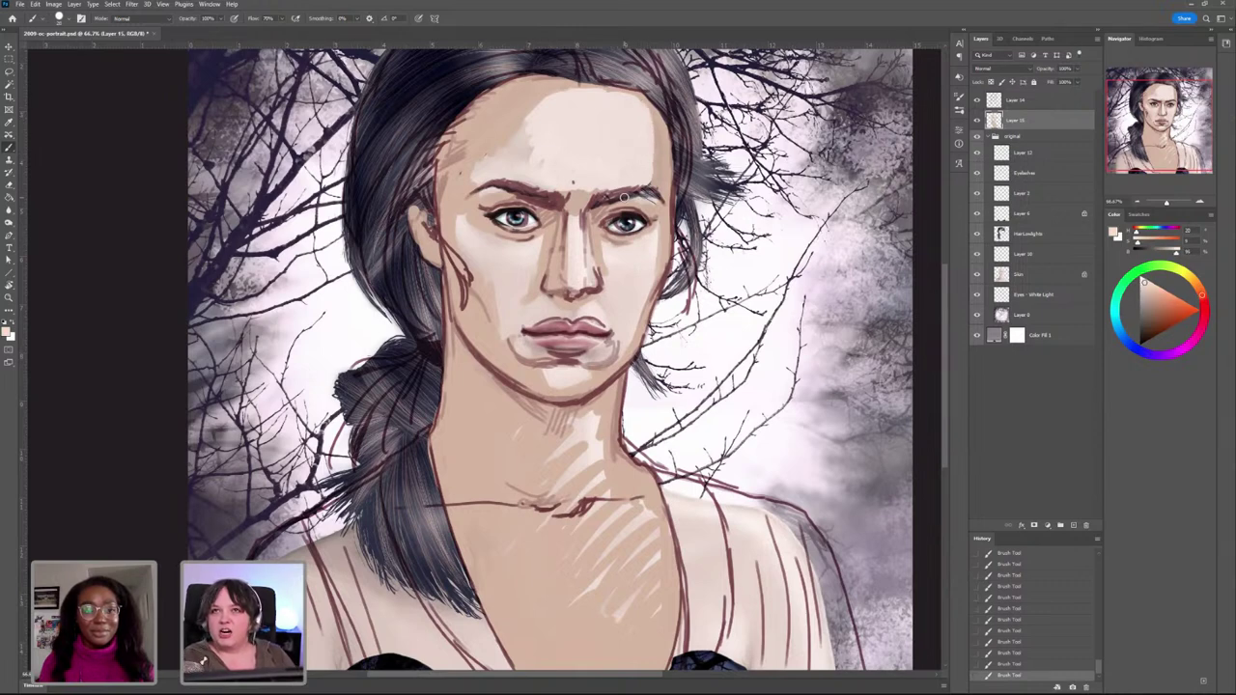
Step: Shade the forehead's edges beneath the hairline and both sides of the nose with a darker sampled skin tone
{"action": "key", "text": "x"}
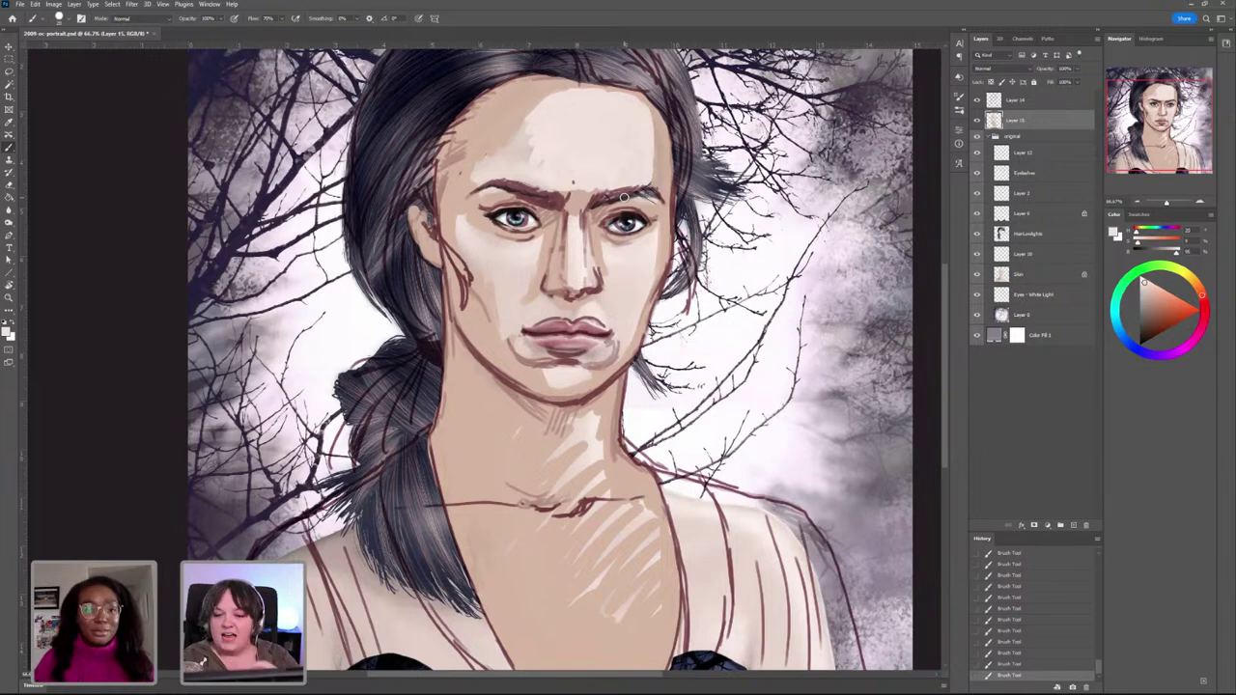
{"action": "left_click", "coordinate": [659, 172], "text": "alt"}
{"action": "left_click_drag", "start_coordinate": [658, 150], "coordinate": [637, 103]}
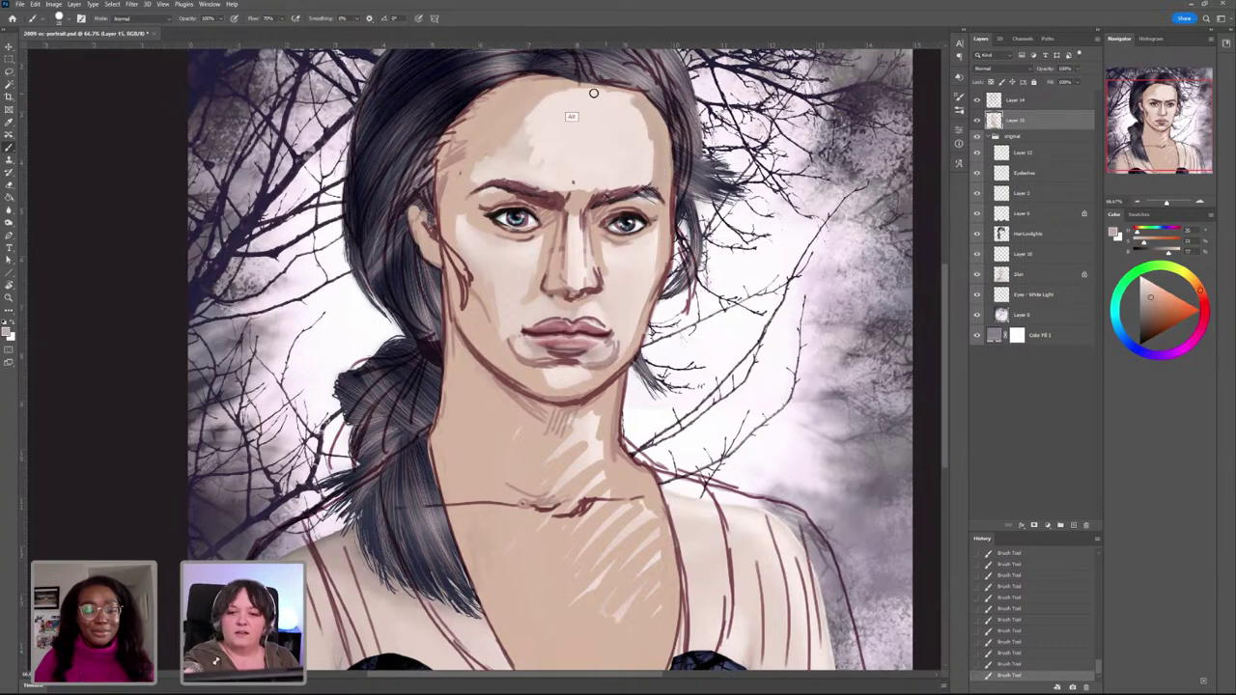
{"action": "left_click_drag", "start_coordinate": [555, 95], "coordinate": [626, 96]}
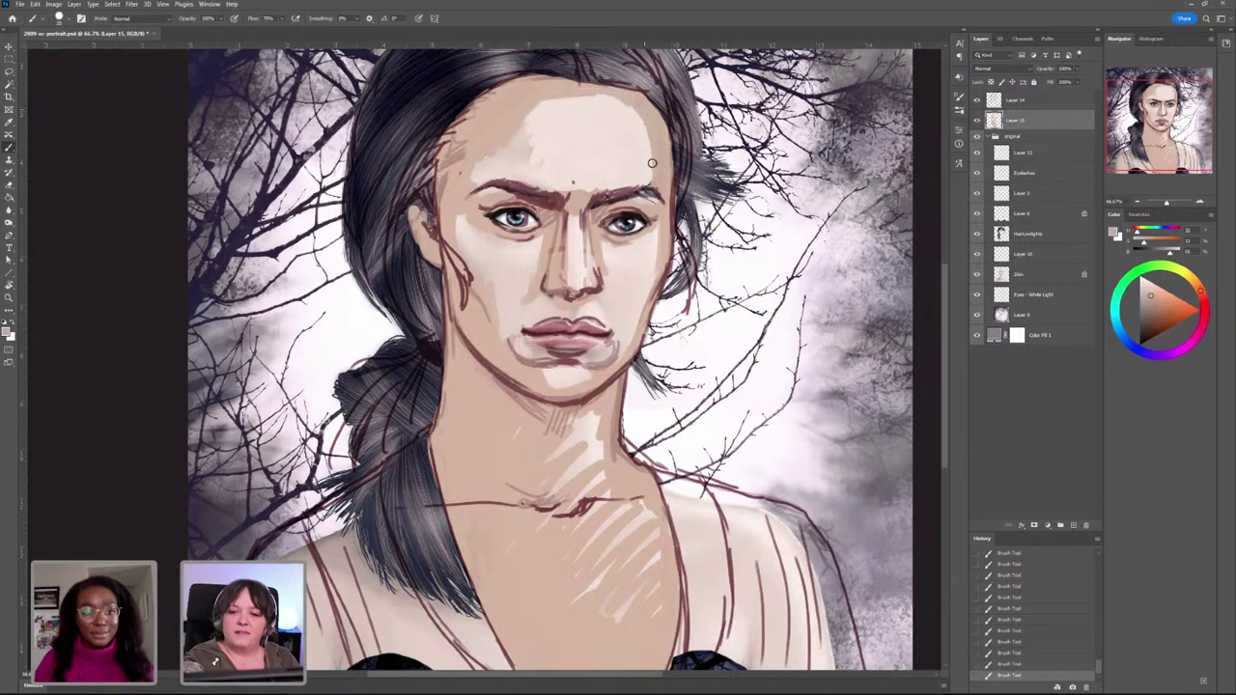
{"action": "left_click_drag", "start_coordinate": [653, 176], "coordinate": [651, 120]}
{"action": "left_click_drag", "start_coordinate": [527, 118], "coordinate": [539, 104]}
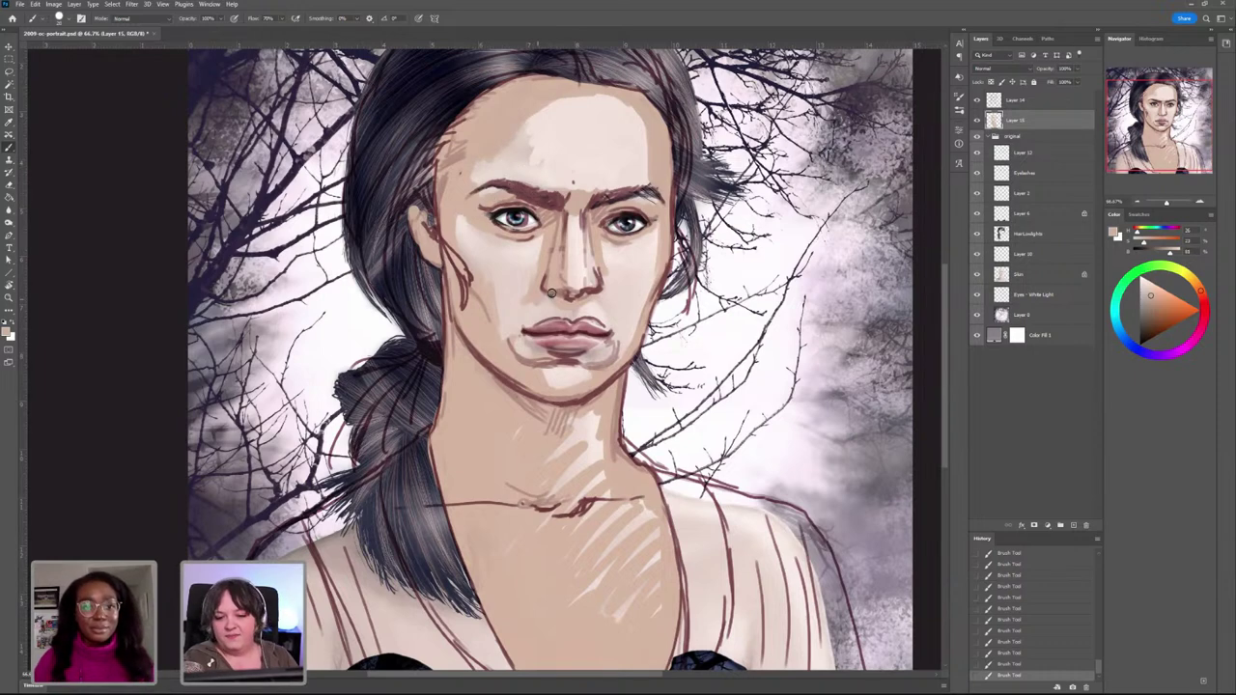
{"action": "left_click_drag", "start_coordinate": [566, 237], "coordinate": [569, 293]}
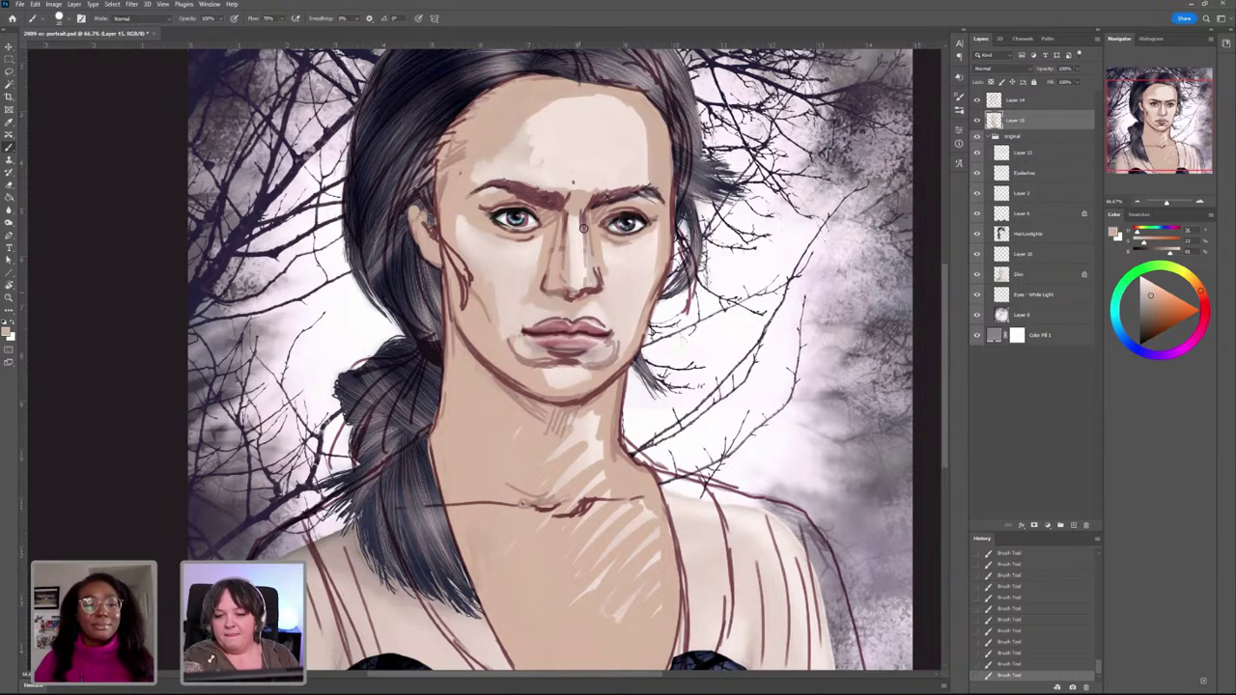
{"action": "left_click_drag", "start_coordinate": [587, 220], "coordinate": [589, 286]}
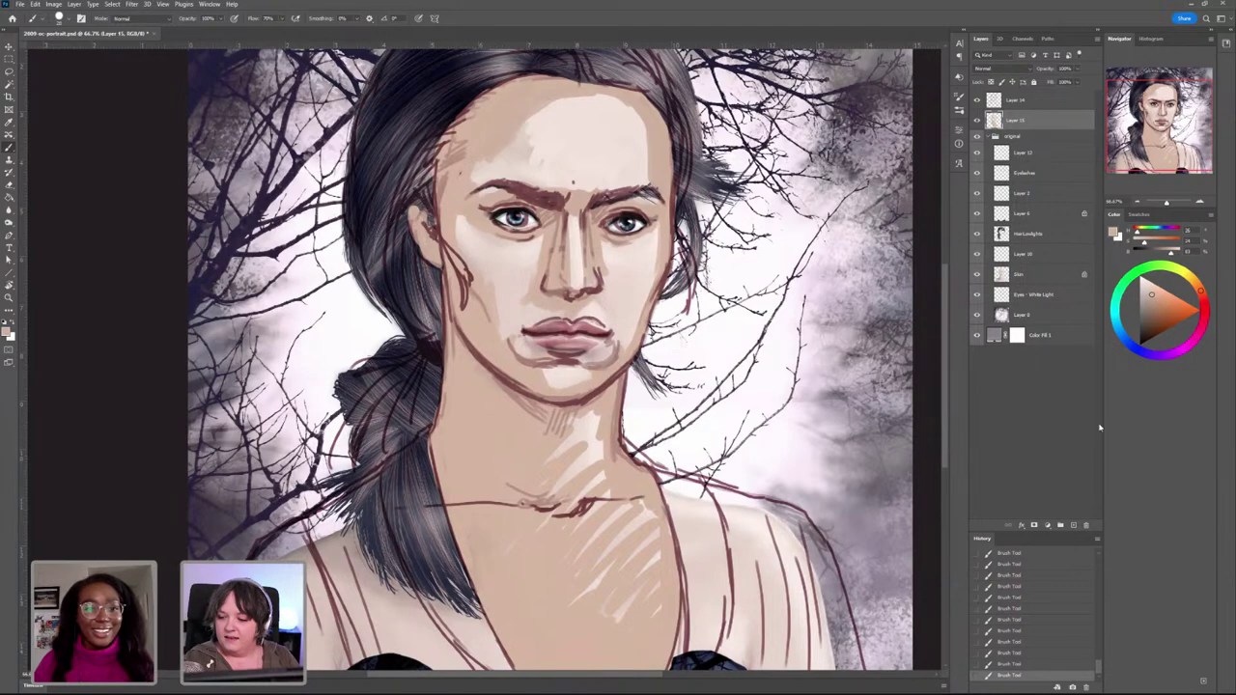
Step: Add a new layer above the skin paint and choose a pale yellowish beige for the garment
{"action": "left_click", "coordinate": [1074, 526]}
{"action": "scroll", "coordinate": [645, 417], "scroll_direction": "down", "scroll_amount": 5}
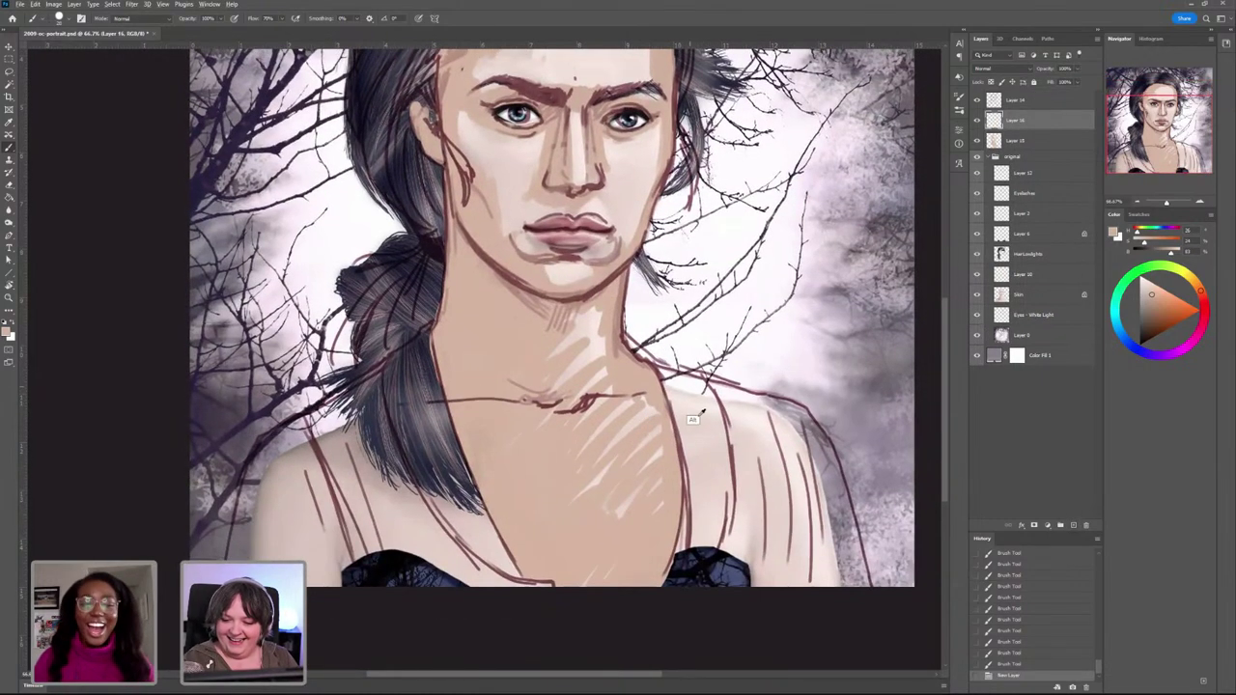
{"action": "left_click", "coordinate": [688, 463], "text": "alt"}
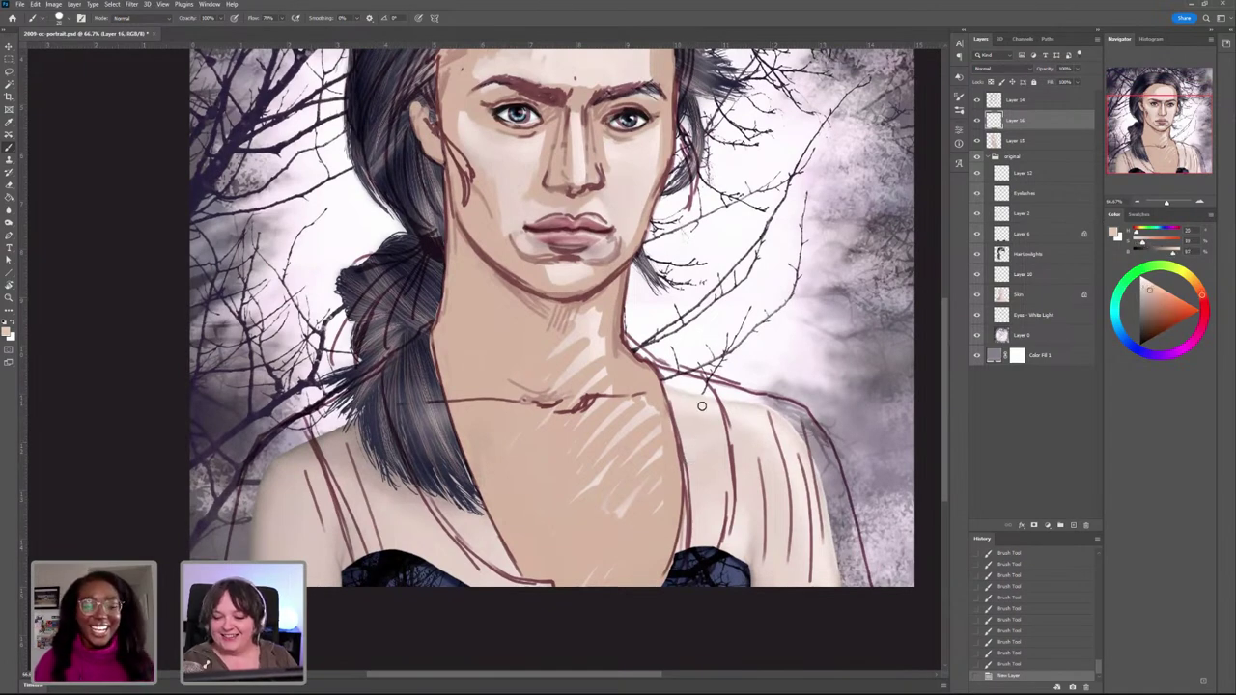
{"action": "left_click_drag", "start_coordinate": [703, 406], "coordinate": [725, 466]}
{"action": "key", "text": "ctrl+z"}
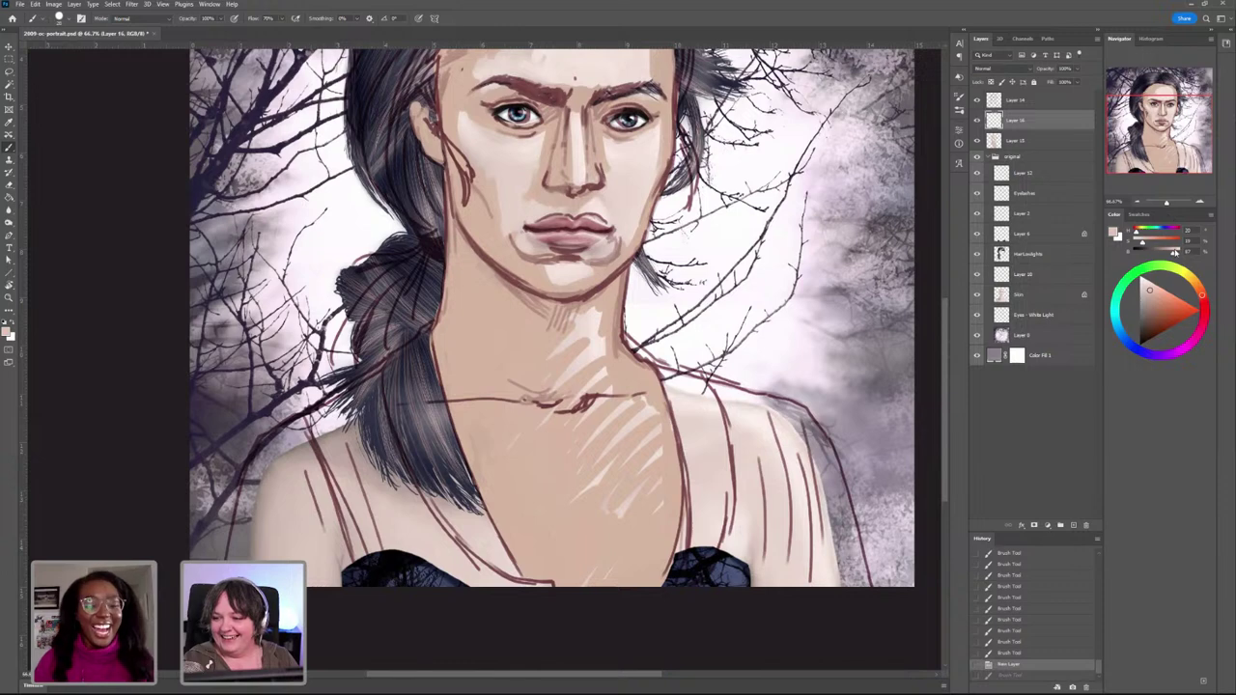
{"action": "left_click_drag", "start_coordinate": [1143, 243], "coordinate": [1134, 244]}
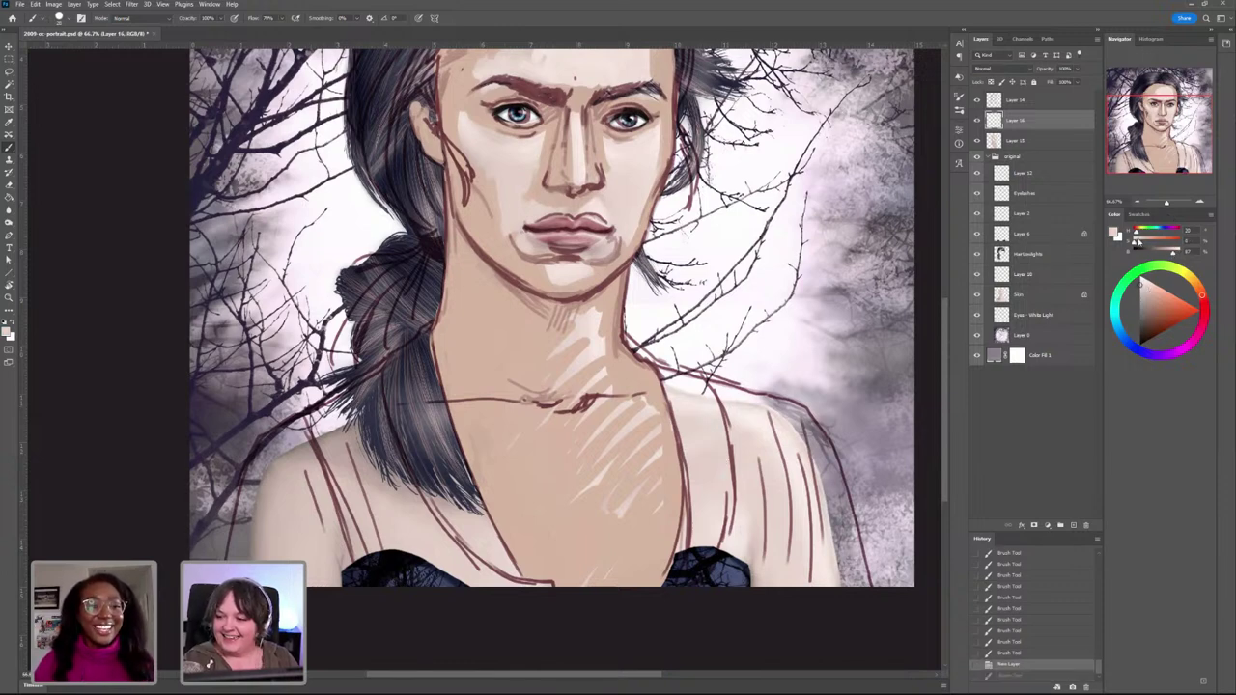
{"action": "left_click_drag", "start_coordinate": [1137, 232], "coordinate": [1138, 229]}
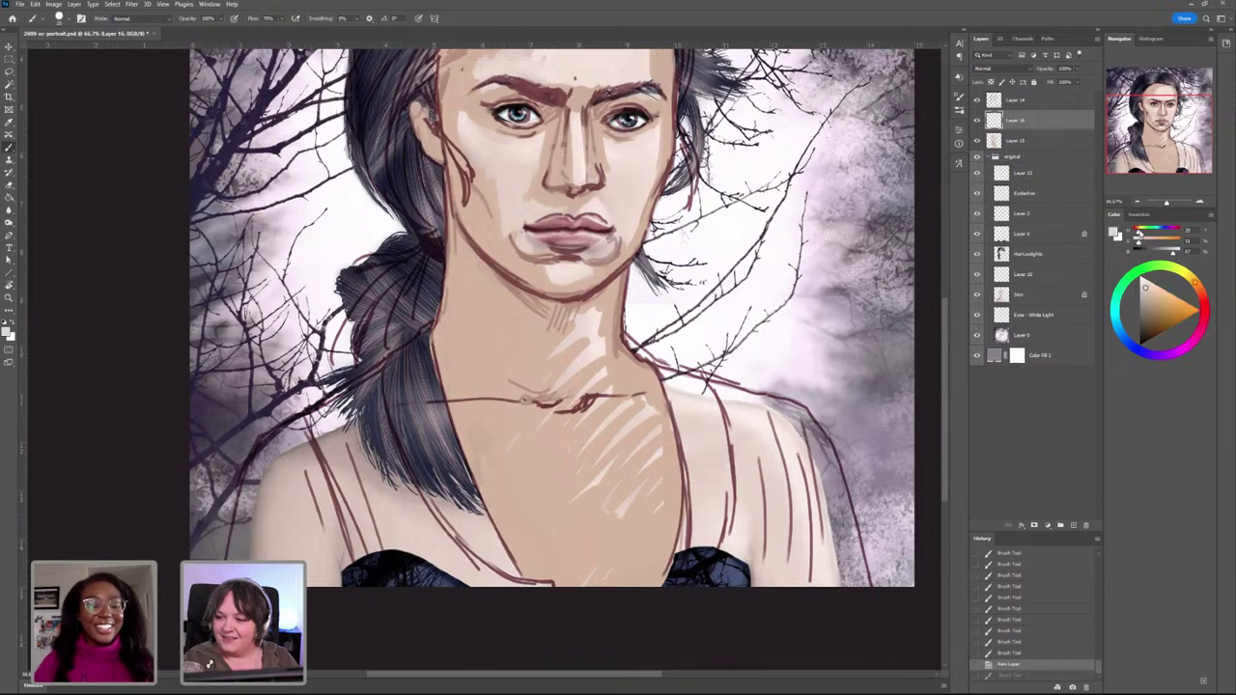
Step: Fill the image-right collar band from the shoulder to the bottom of the neckline with the pale beige
{"action": "left_click_drag", "start_coordinate": [709, 395], "coordinate": [712, 407]}
{"action": "right_click", "coordinate": [713, 407]}
{"action": "left_click", "coordinate": [699, 384]}
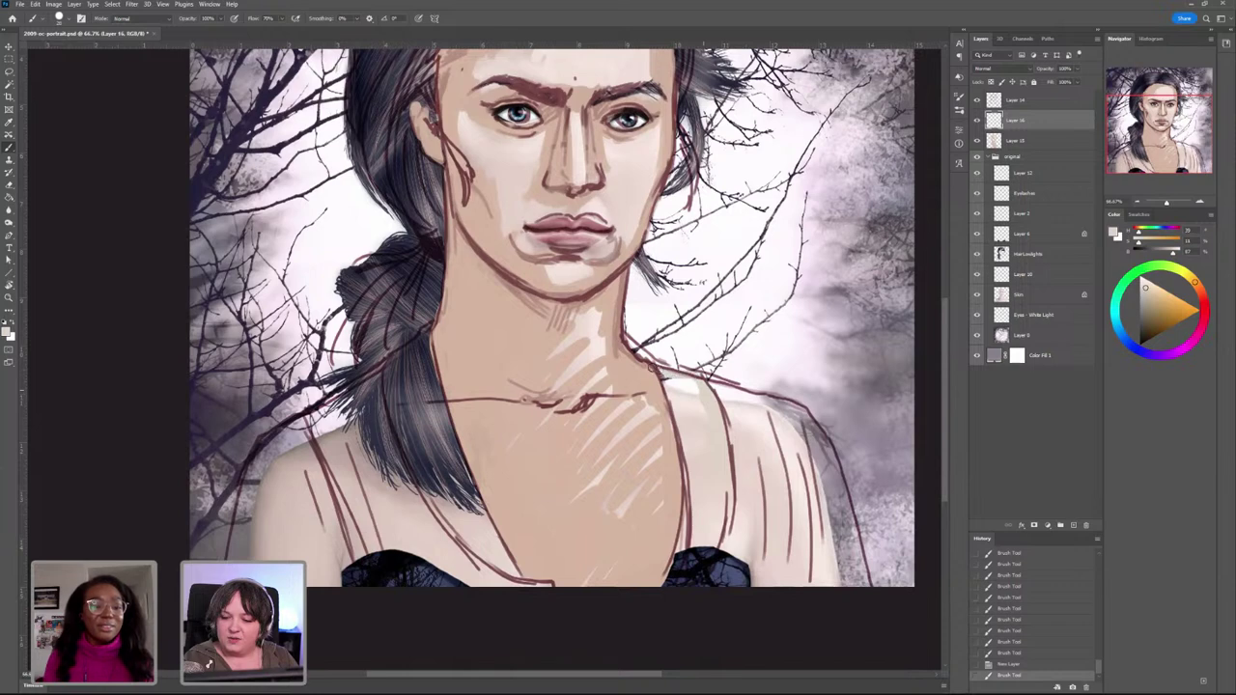
{"action": "left_click_drag", "start_coordinate": [676, 387], "coordinate": [694, 398]}
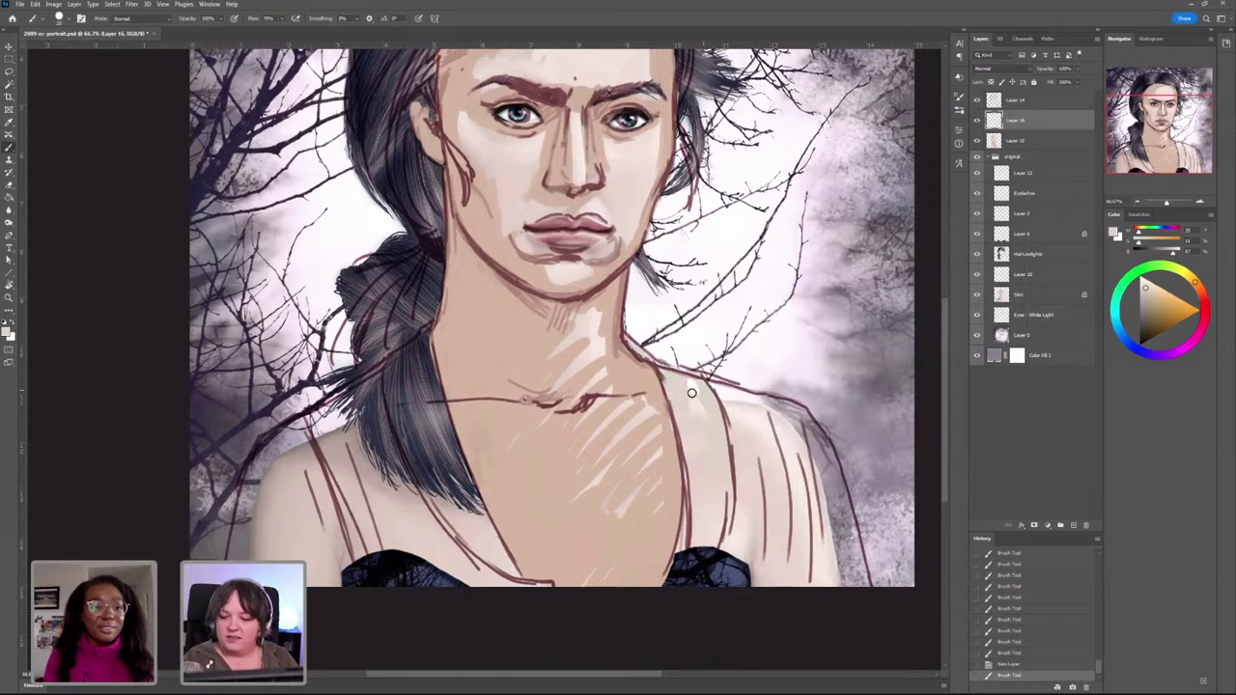
{"action": "right_click", "coordinate": [699, 385]}
{"action": "left_click", "coordinate": [678, 376]}
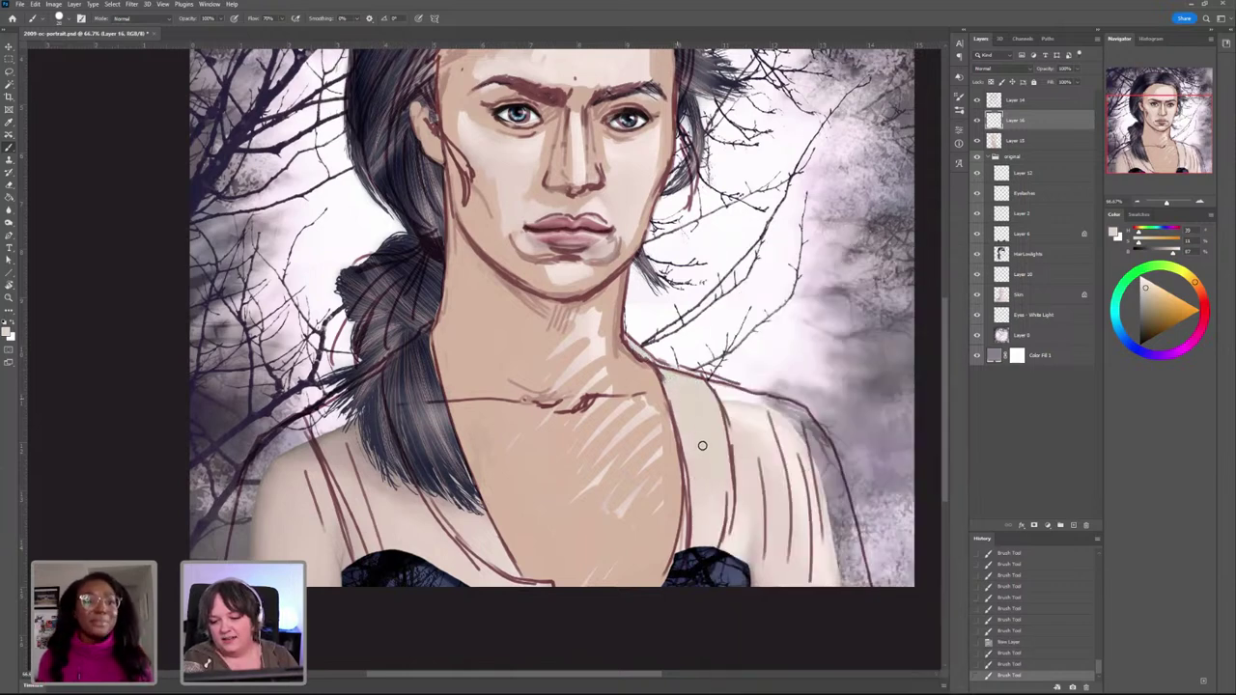
{"action": "left_click_drag", "start_coordinate": [702, 445], "coordinate": [703, 401]}
{"action": "mouse_move", "coordinate": [728, 496]}
{"action": "left_mouse_down"}
{"action": "mouse_move", "coordinate": [718, 556]}
{"action": "mouse_move", "coordinate": [708, 580]}
{"action": "mouse_move", "coordinate": [692, 577]}
{"action": "mouse_move", "coordinate": [672, 562]}
{"action": "mouse_move", "coordinate": [692, 490]}
{"action": "mouse_move", "coordinate": [704, 539]}
{"action": "mouse_move", "coordinate": [693, 554]}
{"action": "left_mouse_up"}
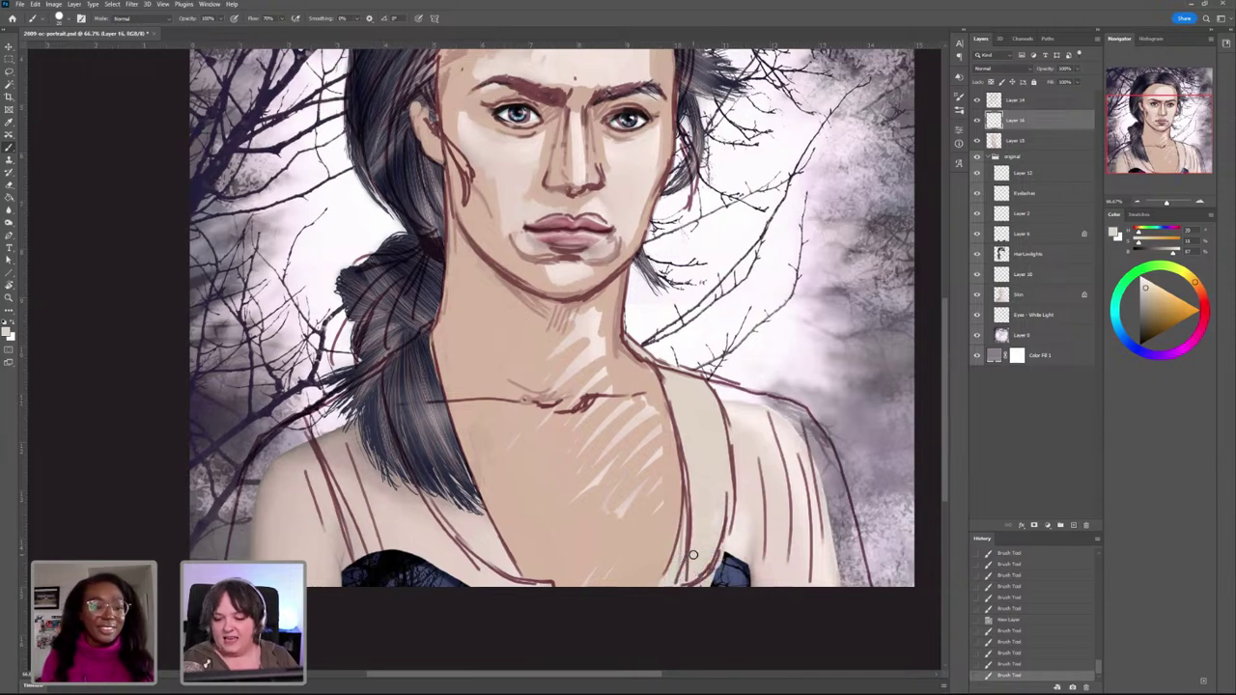
{"action": "left_click", "coordinate": [705, 477]}
{"action": "right_click", "coordinate": [706, 476]}
{"action": "left_click", "coordinate": [707, 494]}
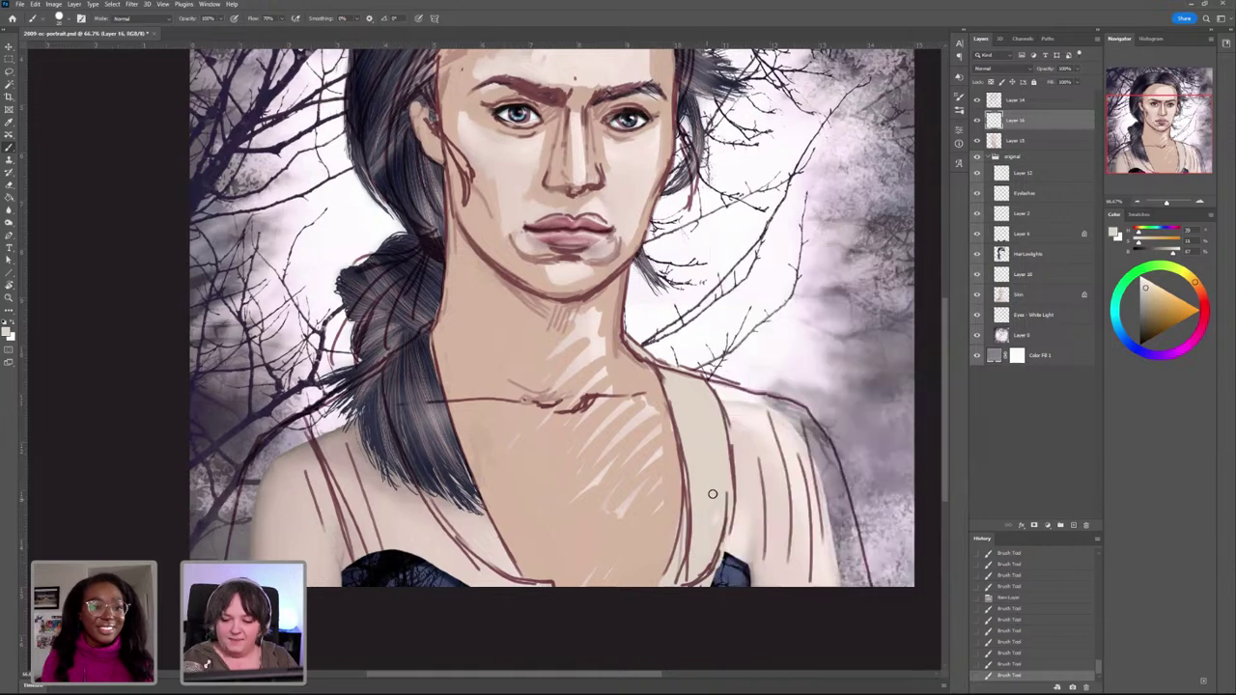
Step: Paint the image-left collar band in the same pale beige, covering the old ponytail inside the sketch lines
{"action": "mouse_move", "coordinate": [474, 519]}
{"action": "left_mouse_down"}
{"action": "mouse_move", "coordinate": [521, 578]}
{"action": "mouse_move", "coordinate": [454, 518]}
{"action": "mouse_move", "coordinate": [484, 533]}
{"action": "mouse_move", "coordinate": [431, 401]}
{"action": "mouse_move", "coordinate": [444, 420]}
{"action": "mouse_move", "coordinate": [428, 328]}
{"action": "mouse_move", "coordinate": [386, 374]}
{"action": "mouse_move", "coordinate": [465, 542]}
{"action": "mouse_move", "coordinate": [403, 432]}
{"action": "left_mouse_up"}
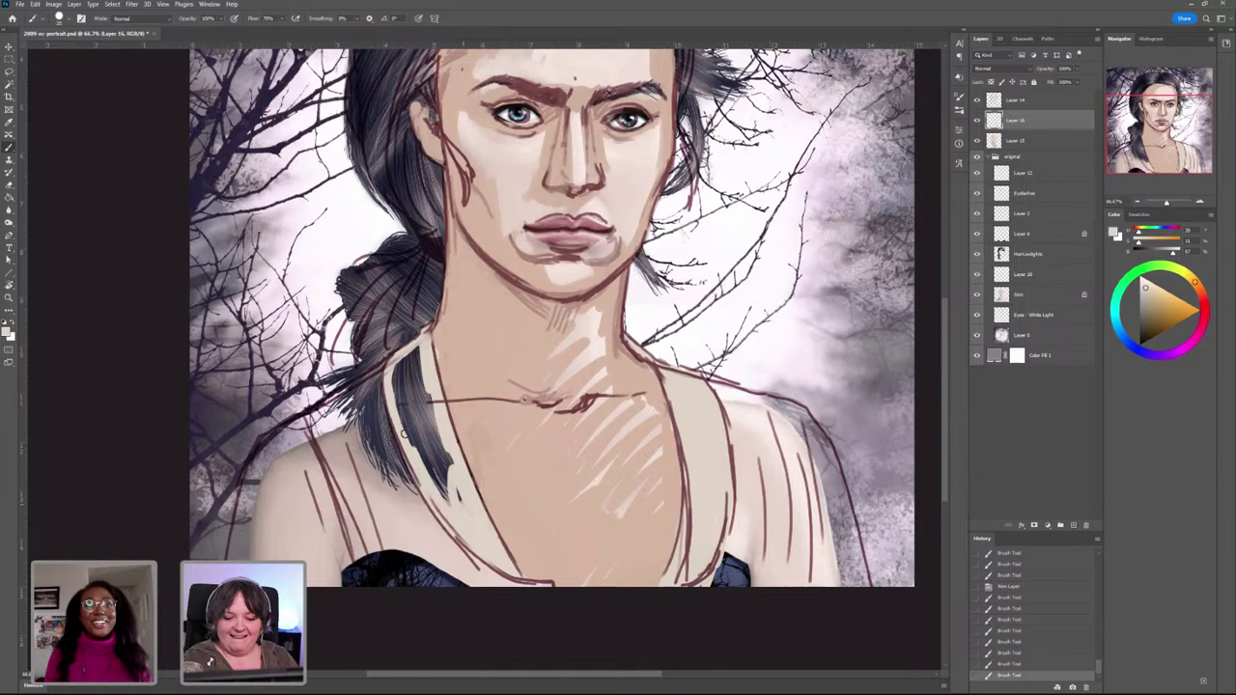
{"action": "mouse_move", "coordinate": [451, 511]}
{"action": "left_mouse_down"}
{"action": "mouse_move", "coordinate": [423, 445]}
{"action": "mouse_move", "coordinate": [424, 353]}
{"action": "mouse_move", "coordinate": [437, 420]}
{"action": "left_mouse_up"}
{"action": "mouse_move", "coordinate": [418, 358]}
{"action": "left_mouse_down"}
{"action": "mouse_move", "coordinate": [418, 432]}
{"action": "mouse_move", "coordinate": [393, 381]}
{"action": "mouse_move", "coordinate": [396, 364]}
{"action": "mouse_move", "coordinate": [422, 455]}
{"action": "left_mouse_up"}
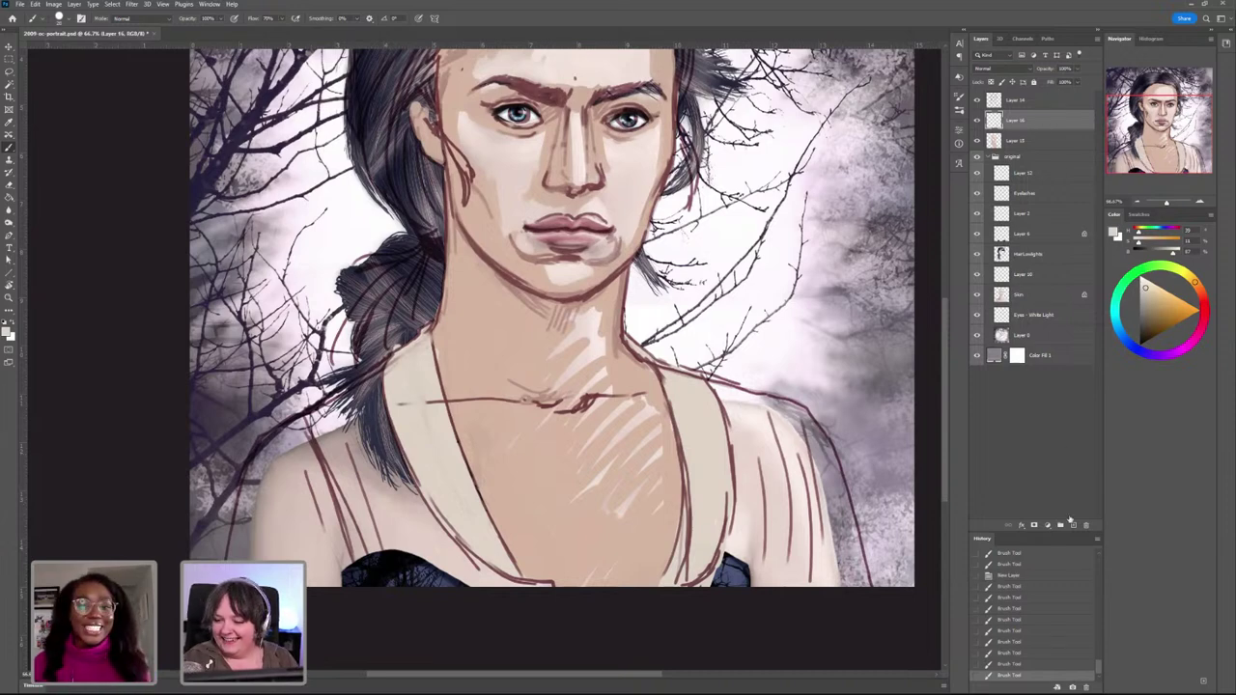
Step: On a new layer above the collar paint, block in the image-left garment's outer sleeve edge and collar-side chest in reddish brown
{"action": "left_click", "coordinate": [1072, 525]}
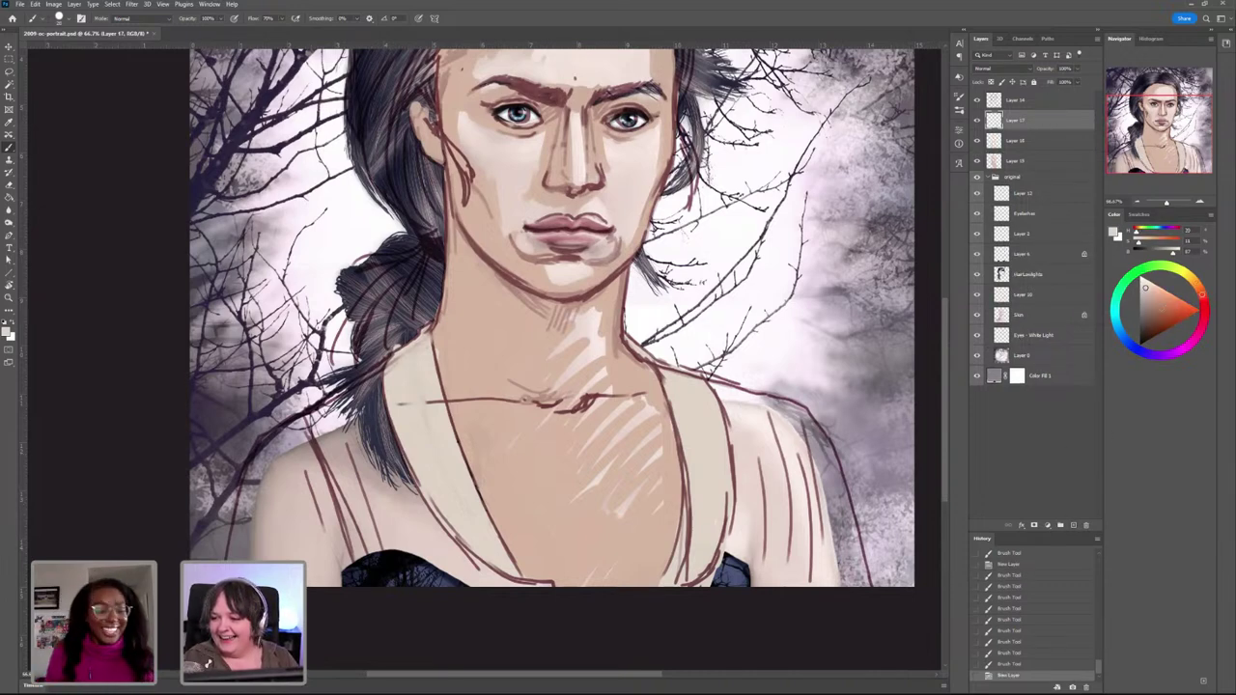
{"action": "left_click", "coordinate": [1160, 310]}
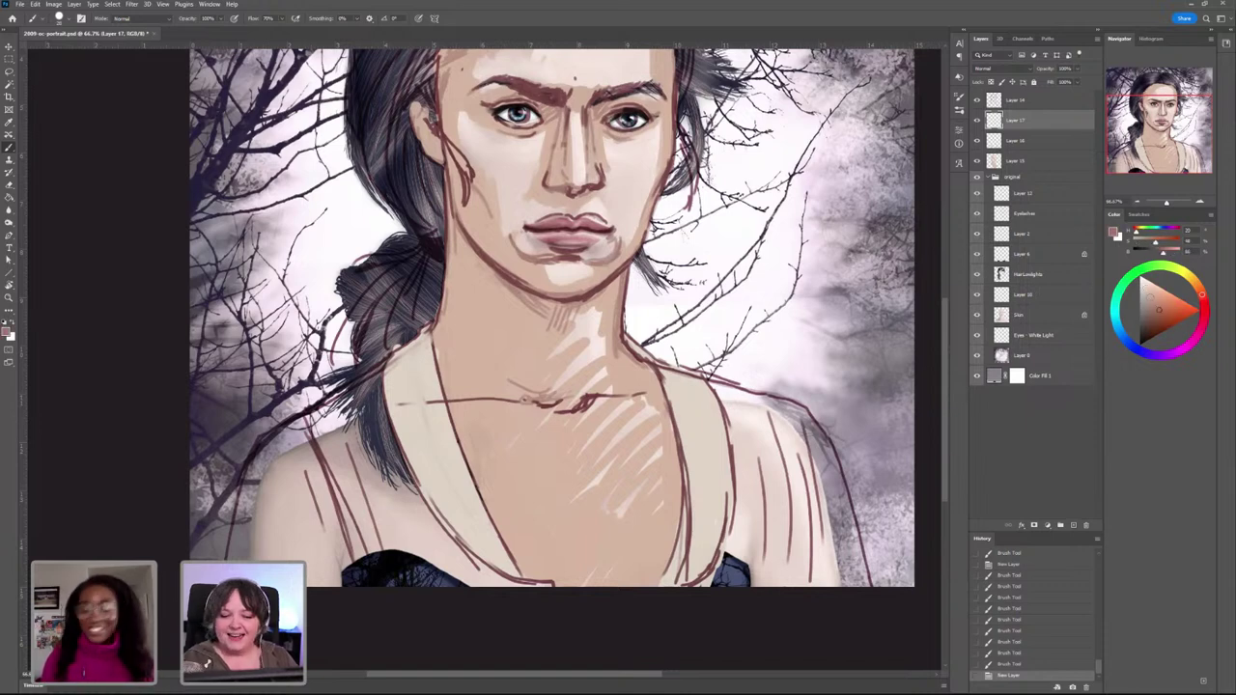
{"action": "mouse_move", "coordinate": [359, 401]}
{"action": "left_mouse_down"}
{"action": "mouse_move", "coordinate": [378, 464]}
{"action": "mouse_move", "coordinate": [359, 409]}
{"action": "mouse_move", "coordinate": [379, 485]}
{"action": "mouse_move", "coordinate": [361, 425]}
{"action": "mouse_move", "coordinate": [390, 488]}
{"action": "mouse_move", "coordinate": [386, 459]}
{"action": "mouse_move", "coordinate": [409, 488]}
{"action": "mouse_move", "coordinate": [381, 366]}
{"action": "mouse_move", "coordinate": [259, 450]}
{"action": "mouse_move", "coordinate": [238, 534]}
{"action": "mouse_move", "coordinate": [257, 447]}
{"action": "left_mouse_up"}
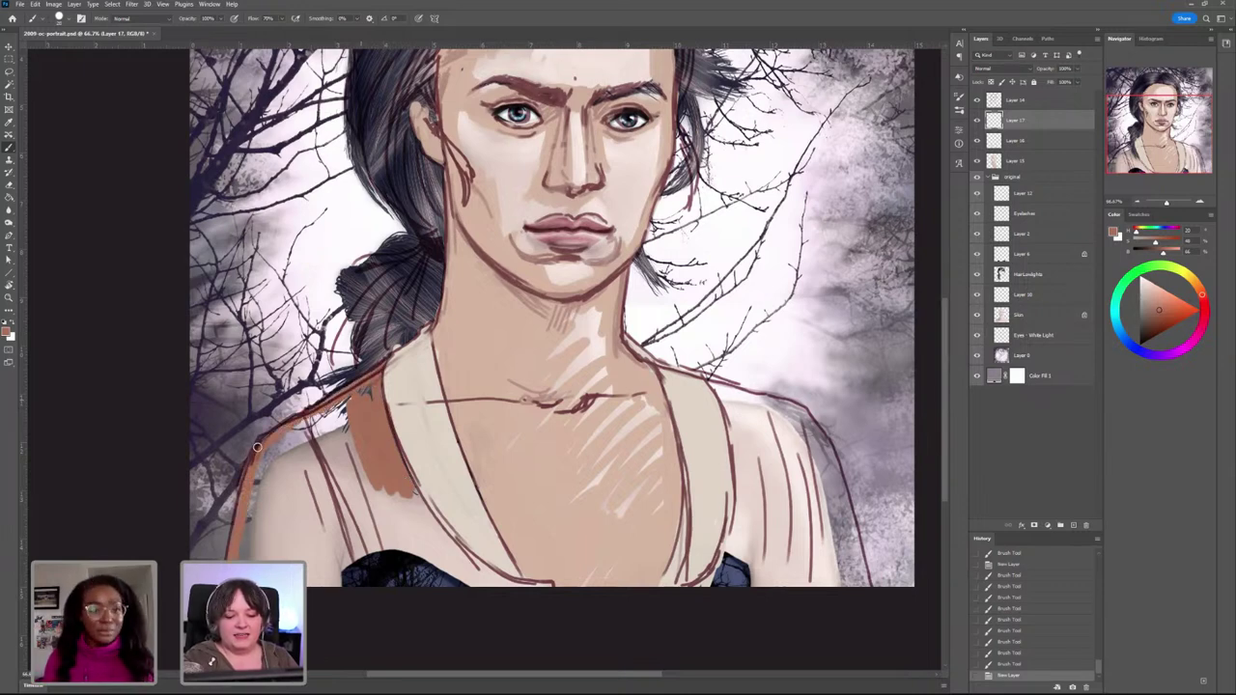
{"action": "left_click_drag", "start_coordinate": [251, 528], "coordinate": [258, 489]}
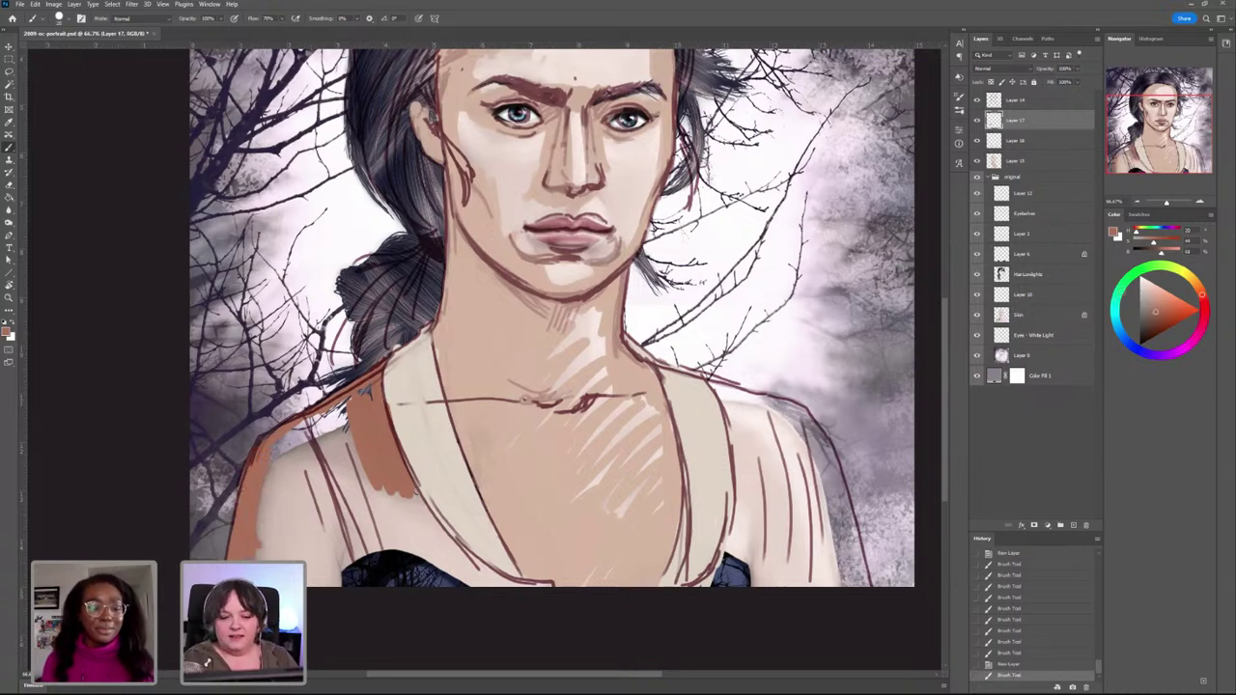
{"action": "mouse_move", "coordinate": [365, 391]}
{"action": "left_mouse_down"}
{"action": "mouse_move", "coordinate": [338, 425]}
{"action": "mouse_move", "coordinate": [365, 386]}
{"action": "mouse_move", "coordinate": [378, 396]}
{"action": "left_mouse_up"}
{"action": "mouse_move", "coordinate": [396, 469]}
{"action": "left_mouse_down"}
{"action": "mouse_move", "coordinate": [478, 567]}
{"action": "mouse_move", "coordinate": [458, 543]}
{"action": "mouse_move", "coordinate": [501, 579]}
{"action": "mouse_move", "coordinate": [546, 589]}
{"action": "mouse_move", "coordinate": [460, 569]}
{"action": "mouse_move", "coordinate": [452, 587]}
{"action": "mouse_move", "coordinate": [407, 552]}
{"action": "mouse_move", "coordinate": [406, 578]}
{"action": "mouse_move", "coordinate": [366, 534]}
{"action": "mouse_move", "coordinate": [368, 592]}
{"action": "mouse_move", "coordinate": [375, 553]}
{"action": "mouse_move", "coordinate": [423, 589]}
{"action": "mouse_move", "coordinate": [412, 494]}
{"action": "left_mouse_up"}
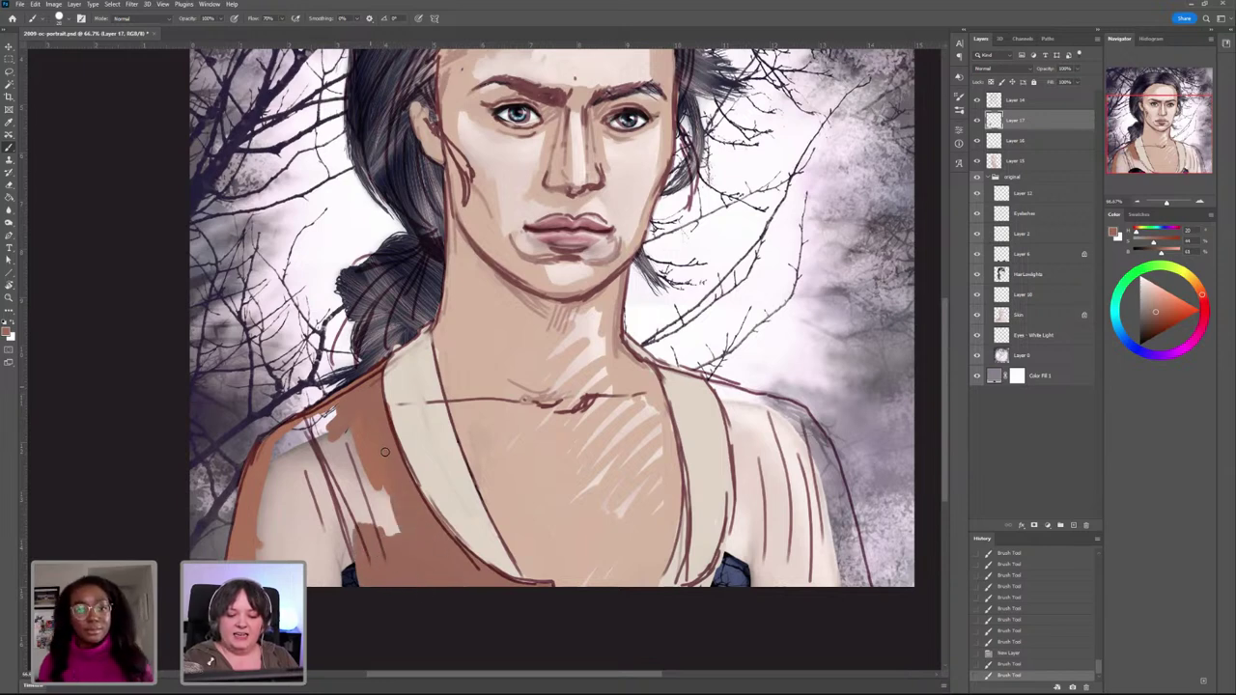
Step: Fill the remaining bare areas of the image-left shoulder, chest and sleeve with the reddish brown
{"action": "left_click_drag", "start_coordinate": [384, 452], "coordinate": [389, 532]}
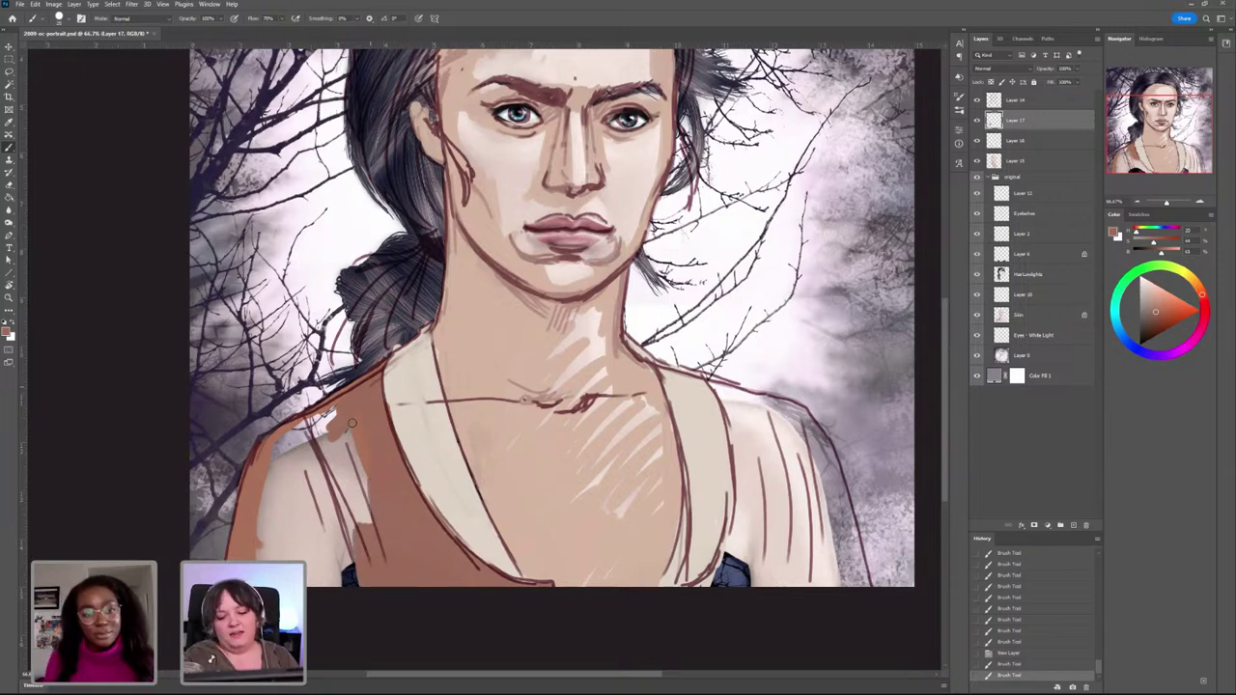
{"action": "left_click_drag", "start_coordinate": [352, 423], "coordinate": [361, 388]}
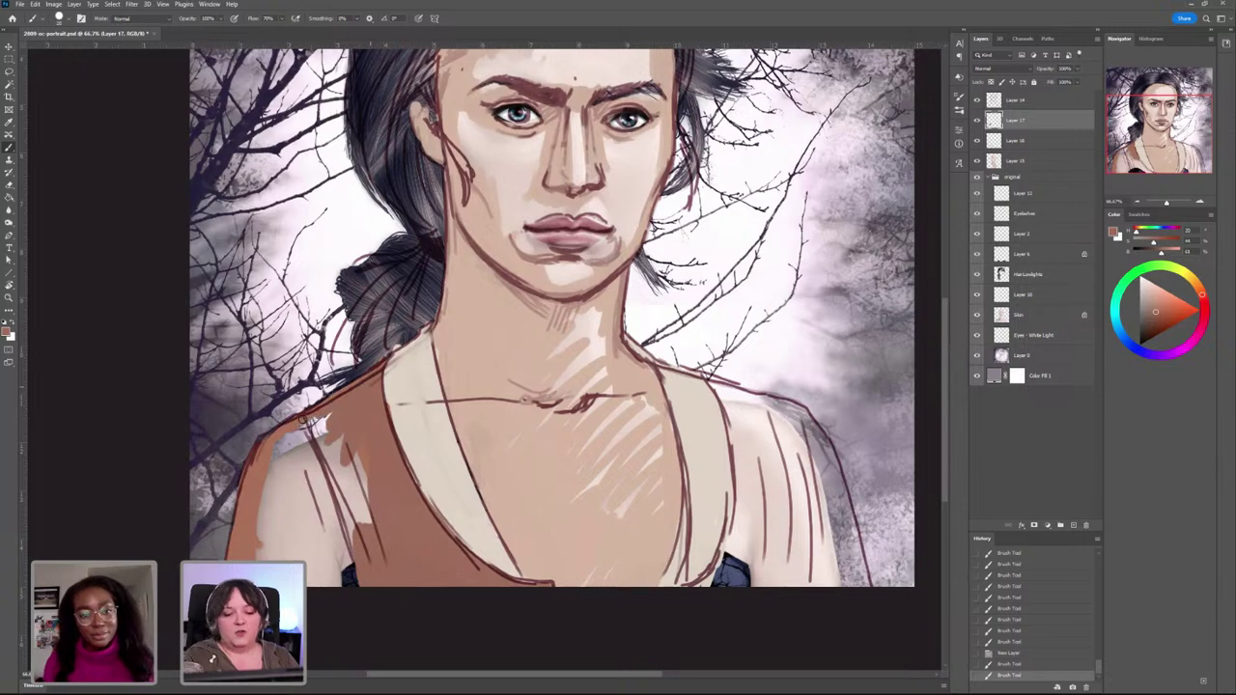
{"action": "mouse_move", "coordinate": [278, 431]}
{"action": "left_mouse_down"}
{"action": "mouse_move", "coordinate": [324, 414]}
{"action": "mouse_move", "coordinate": [306, 433]}
{"action": "mouse_move", "coordinate": [320, 428]}
{"action": "mouse_move", "coordinate": [317, 481]}
{"action": "mouse_move", "coordinate": [335, 479]}
{"action": "mouse_move", "coordinate": [367, 441]}
{"action": "left_mouse_up"}
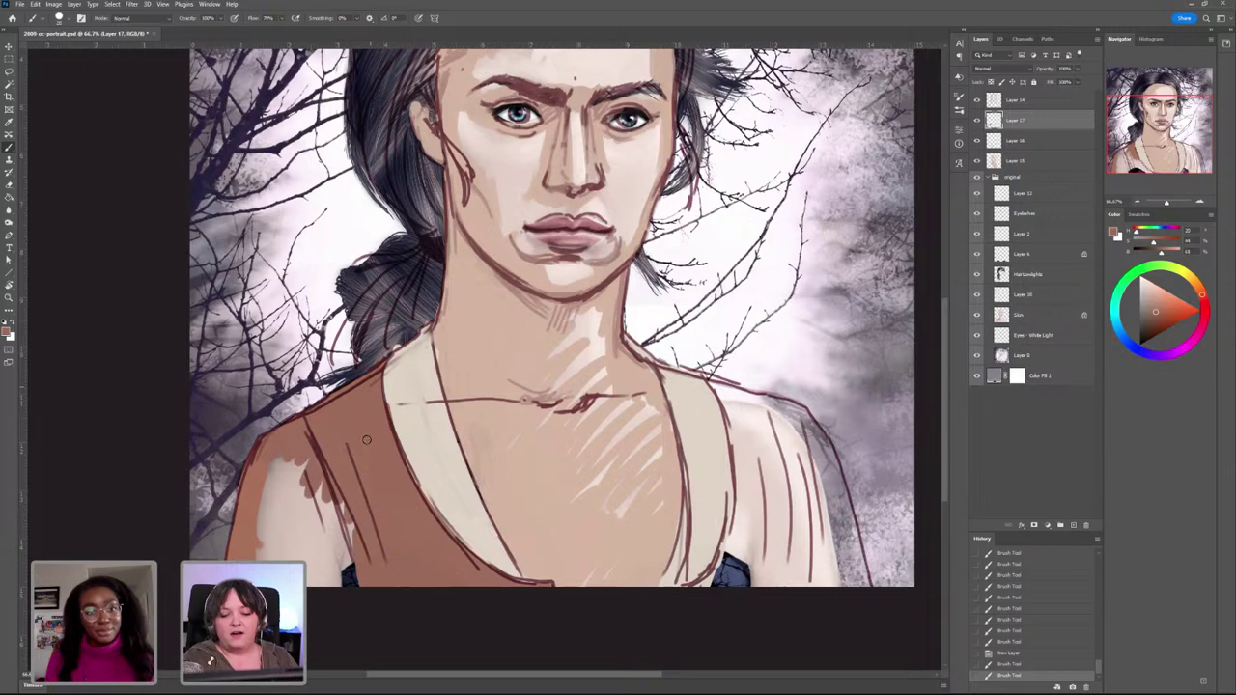
{"action": "mouse_move", "coordinate": [366, 574]}
{"action": "left_mouse_down"}
{"action": "mouse_move", "coordinate": [353, 487]}
{"action": "mouse_move", "coordinate": [327, 584]}
{"action": "mouse_move", "coordinate": [323, 505]}
{"action": "mouse_move", "coordinate": [317, 494]}
{"action": "mouse_move", "coordinate": [310, 505]}
{"action": "mouse_move", "coordinate": [306, 474]}
{"action": "mouse_move", "coordinate": [294, 529]}
{"action": "mouse_move", "coordinate": [284, 484]}
{"action": "mouse_move", "coordinate": [264, 519]}
{"action": "mouse_move", "coordinate": [251, 501]}
{"action": "mouse_move", "coordinate": [261, 450]}
{"action": "left_mouse_up"}
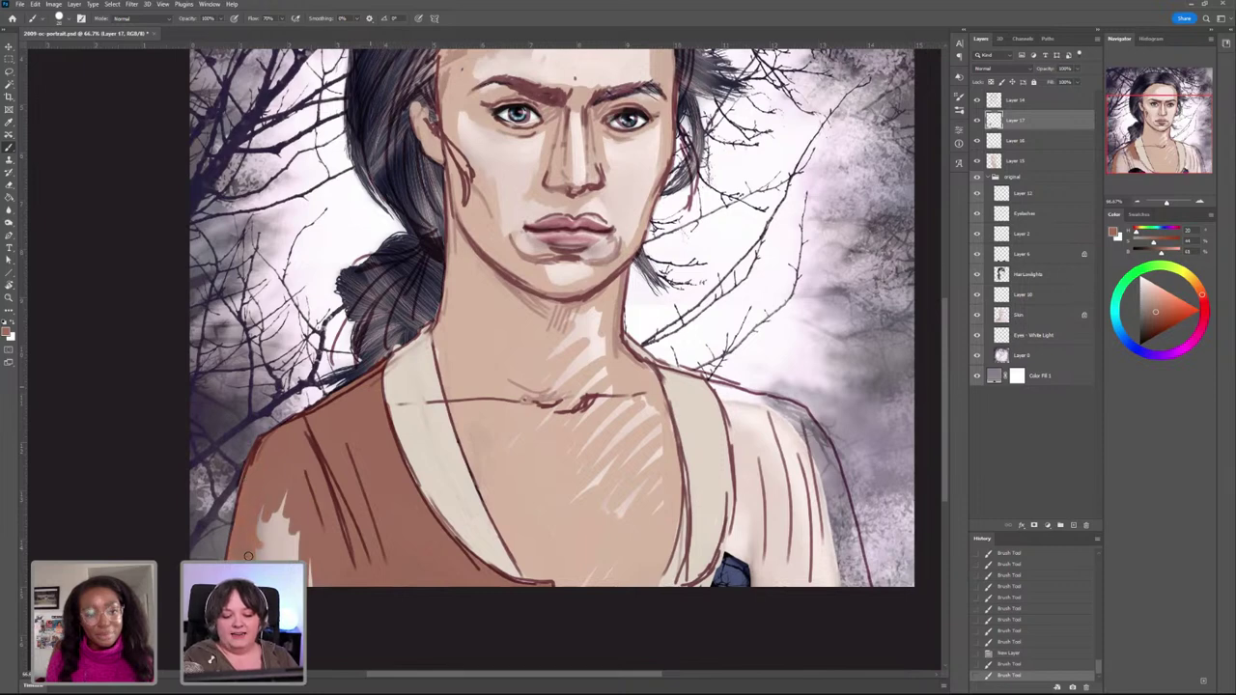
{"action": "mouse_move", "coordinate": [273, 521]}
{"action": "left_mouse_down"}
{"action": "mouse_move", "coordinate": [304, 531]}
{"action": "mouse_move", "coordinate": [314, 588]}
{"action": "mouse_move", "coordinate": [301, 542]}
{"action": "left_mouse_up"}
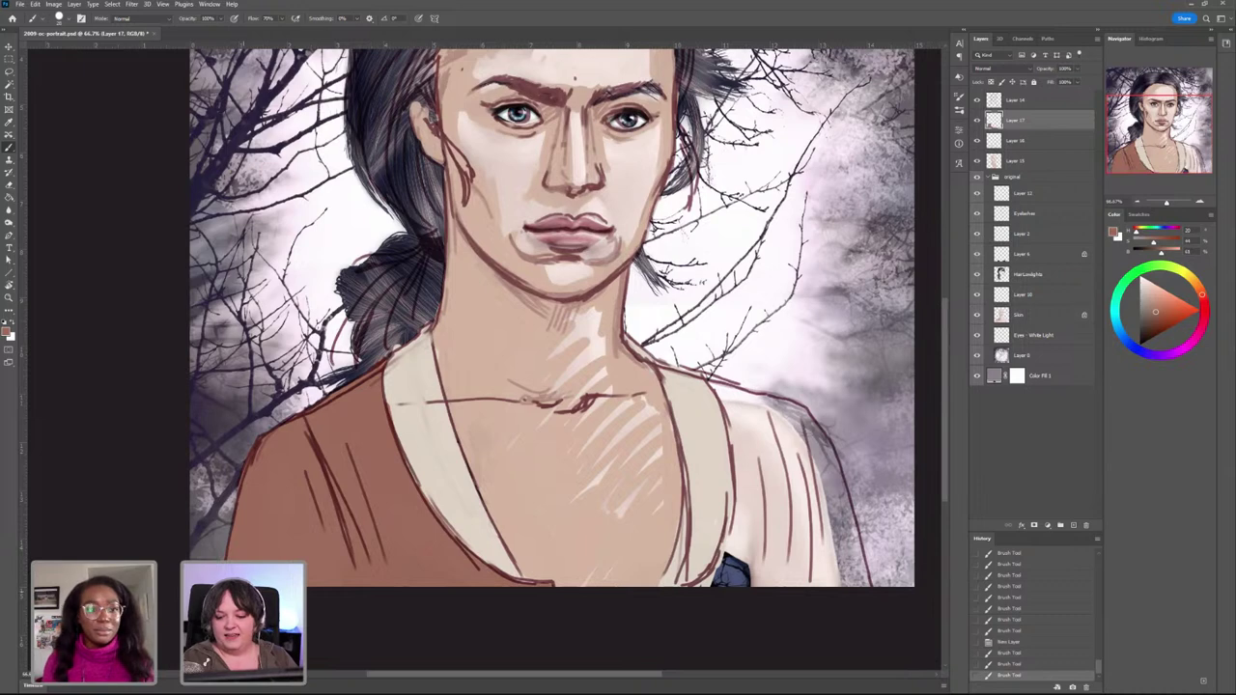
Step: Paint the lower part and the shoulder, sleeve and collar edges of the image-right garment in the same reddish brown
{"action": "mouse_move", "coordinate": [718, 552]}
{"action": "left_mouse_down"}
{"action": "mouse_move", "coordinate": [734, 529]}
{"action": "mouse_move", "coordinate": [719, 570]}
{"action": "mouse_move", "coordinate": [691, 587]}
{"action": "mouse_move", "coordinate": [775, 539]}
{"action": "mouse_move", "coordinate": [823, 558]}
{"action": "mouse_move", "coordinate": [836, 584]}
{"action": "mouse_move", "coordinate": [852, 565]}
{"action": "mouse_move", "coordinate": [862, 578]}
{"action": "mouse_move", "coordinate": [850, 517]}
{"action": "left_mouse_up"}
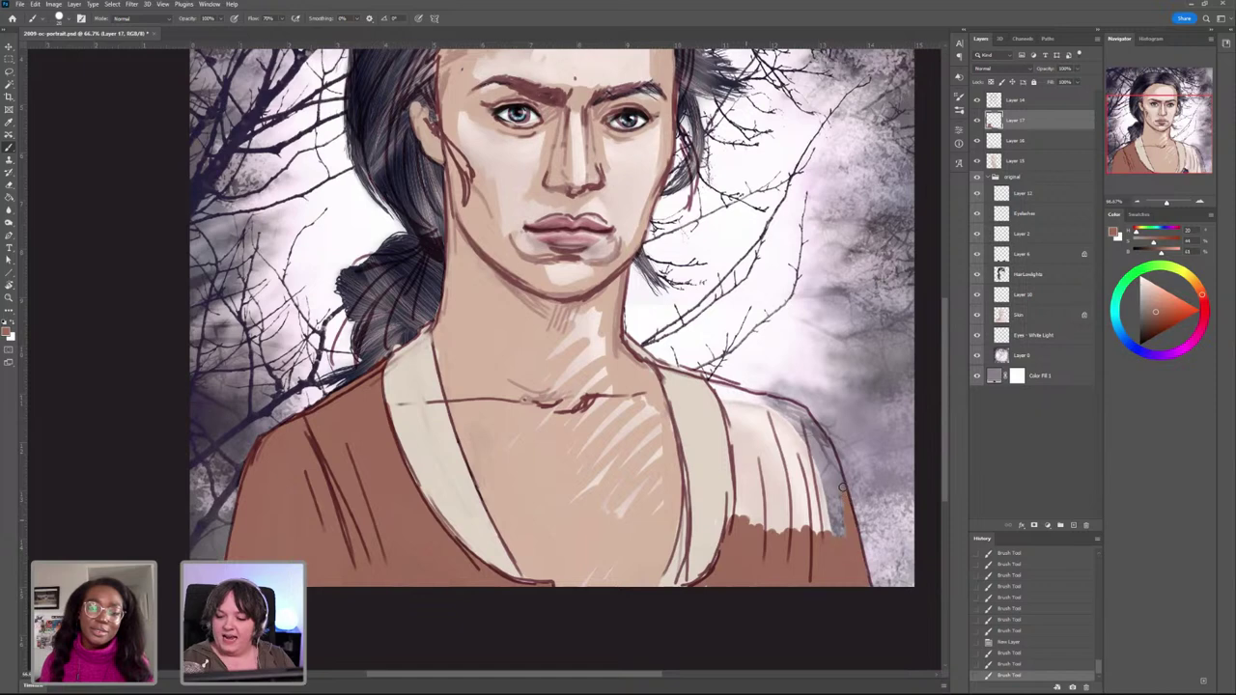
{"action": "mouse_move", "coordinate": [819, 435]}
{"action": "left_mouse_down"}
{"action": "mouse_move", "coordinate": [792, 402]}
{"action": "mouse_move", "coordinate": [703, 377]}
{"action": "left_mouse_up"}
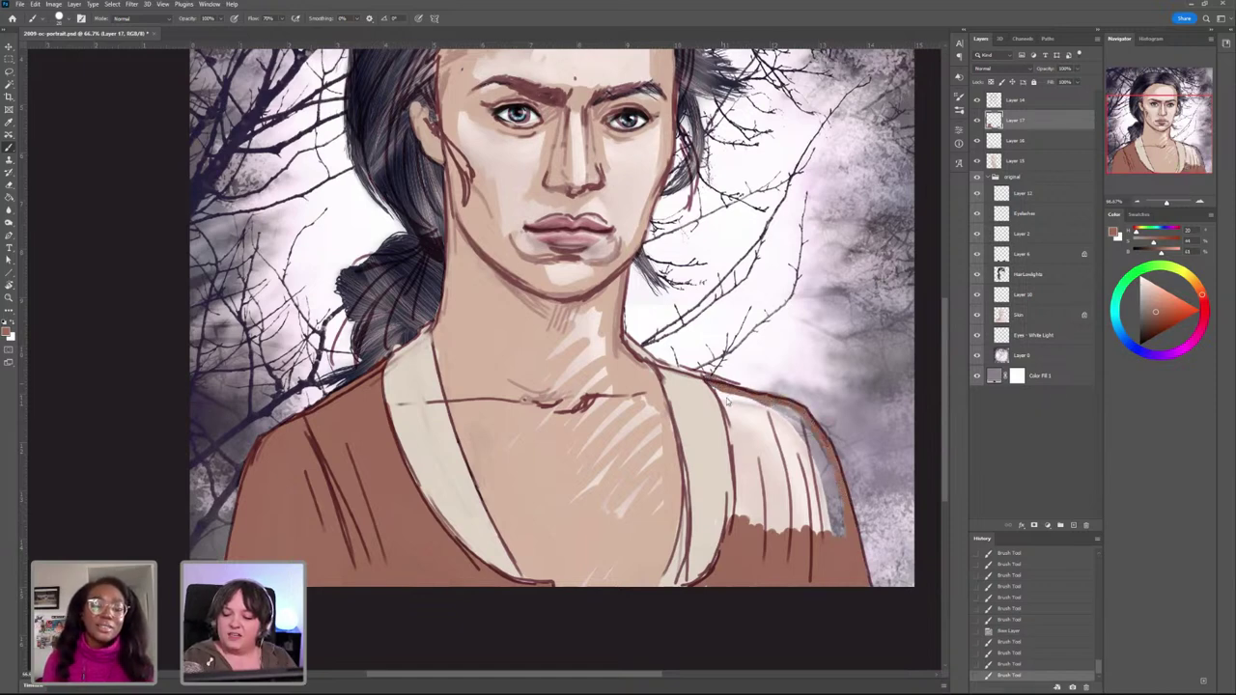
{"action": "left_click_drag", "start_coordinate": [724, 402], "coordinate": [736, 539]}
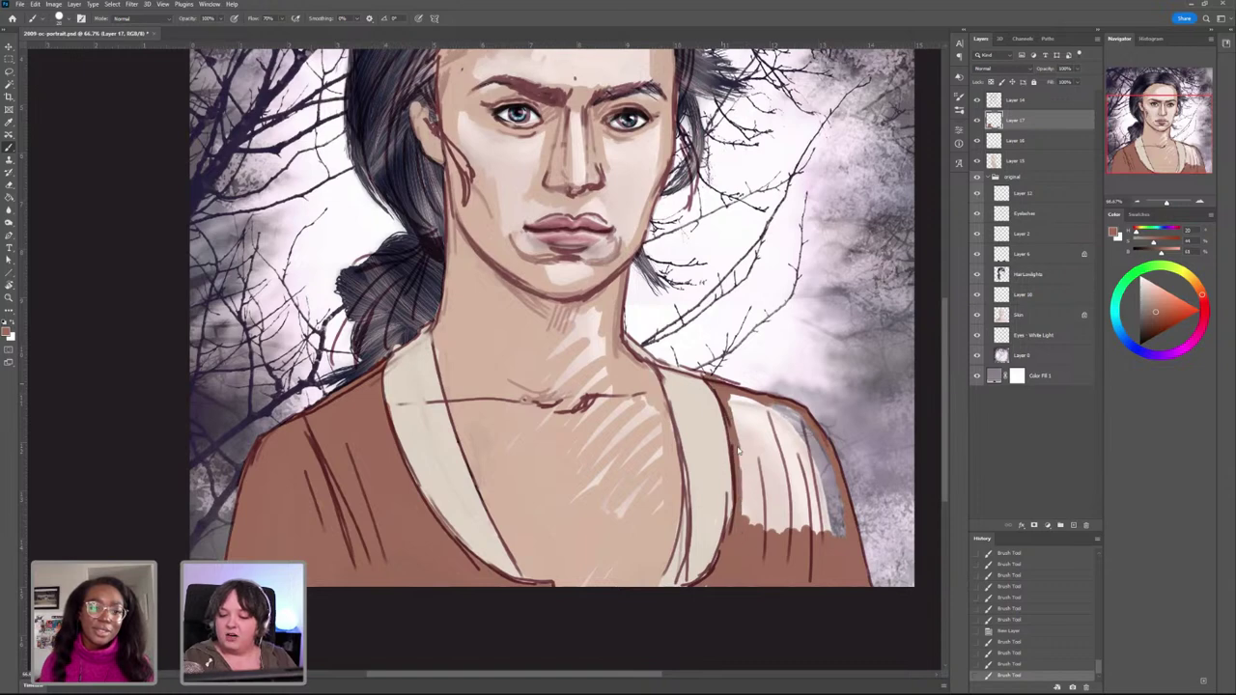
Step: Fill the interior of the image-right shoulder and sleeve with reddish brown, working inward from the painted edges
{"action": "mouse_move", "coordinate": [736, 541]}
{"action": "left_mouse_down"}
{"action": "mouse_move", "coordinate": [785, 548]}
{"action": "mouse_move", "coordinate": [823, 502]}
{"action": "mouse_move", "coordinate": [840, 521]}
{"action": "mouse_move", "coordinate": [837, 499]}
{"action": "left_mouse_up"}
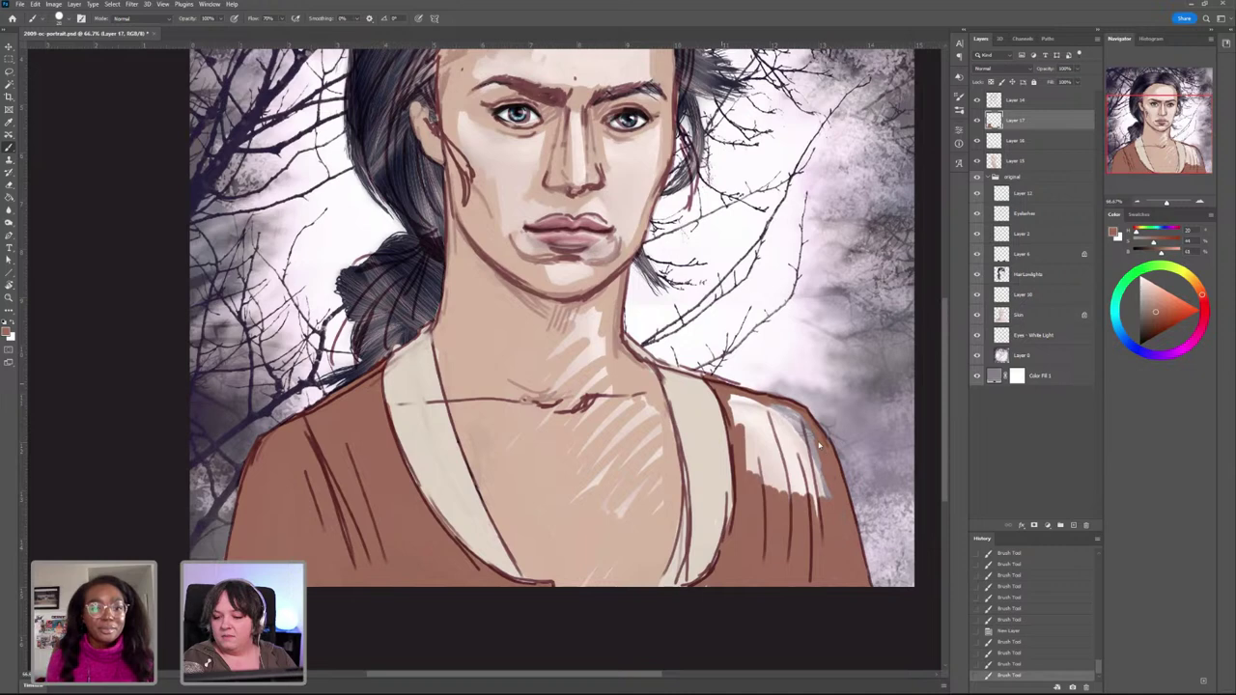
{"action": "left_click_drag", "start_coordinate": [820, 445], "coordinate": [823, 482]}
{"action": "left_click_drag", "start_coordinate": [829, 489], "coordinate": [790, 418]}
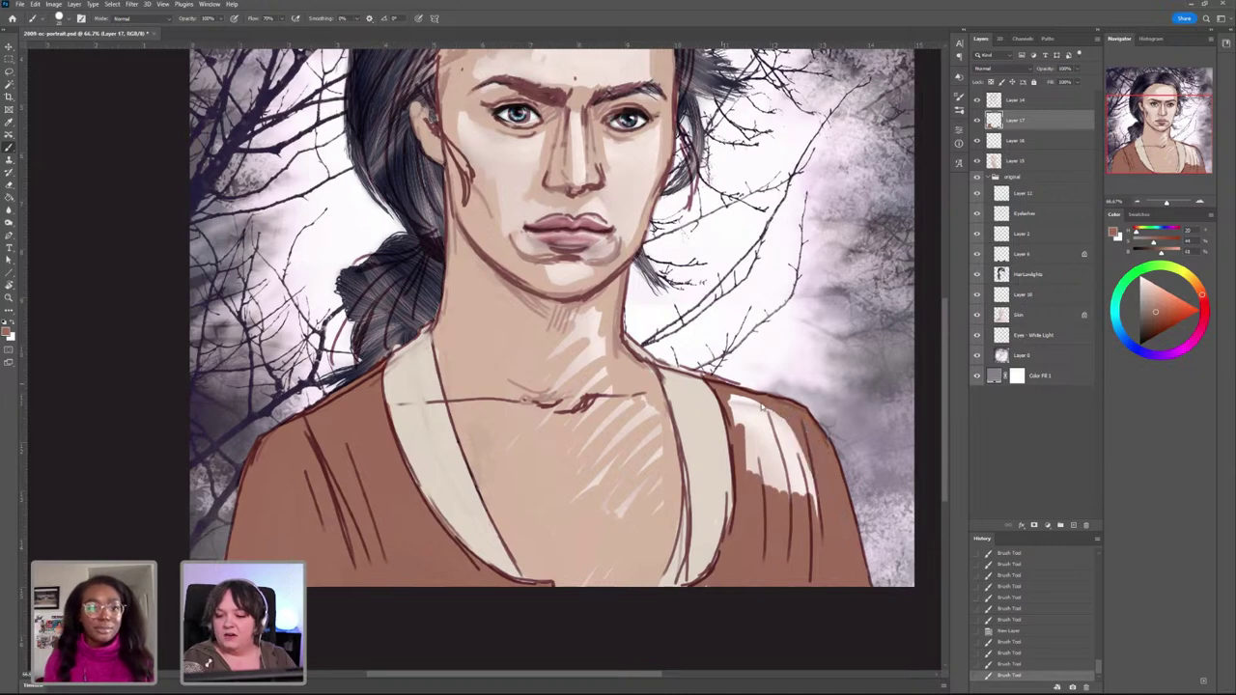
{"action": "left_click_drag", "start_coordinate": [762, 409], "coordinate": [804, 475]}
{"action": "left_click_drag", "start_coordinate": [801, 488], "coordinate": [785, 413]}
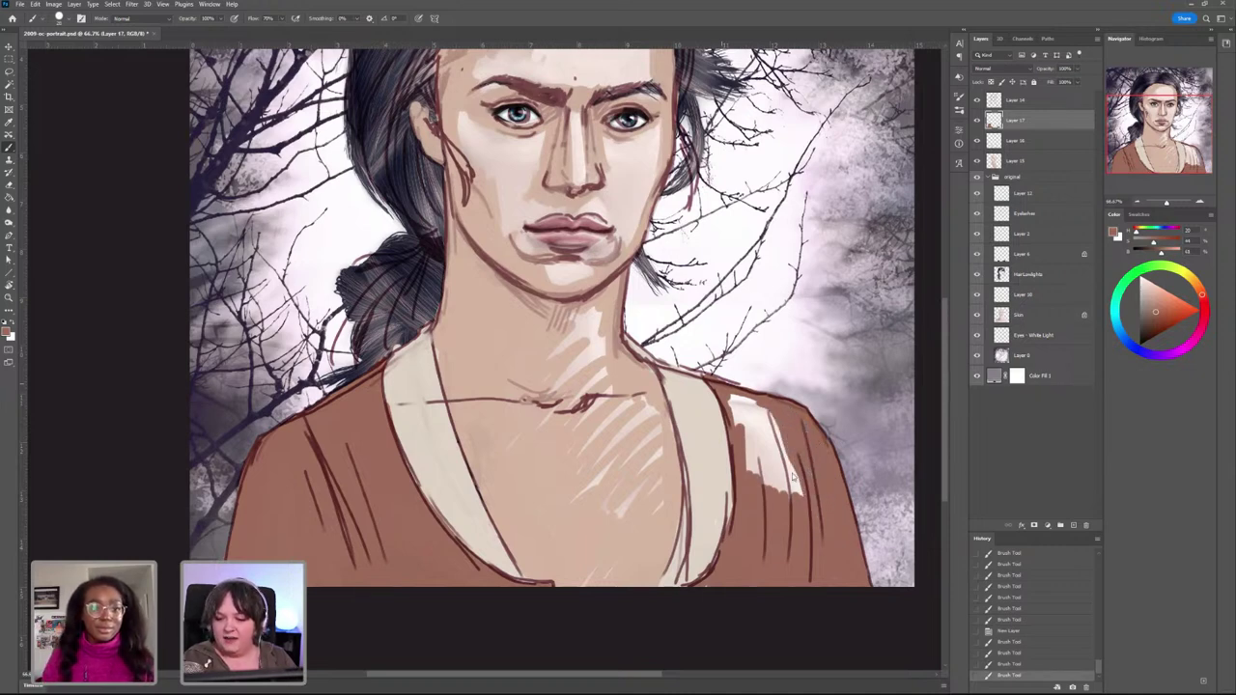
{"action": "left_click_drag", "start_coordinate": [792, 488], "coordinate": [739, 432]}
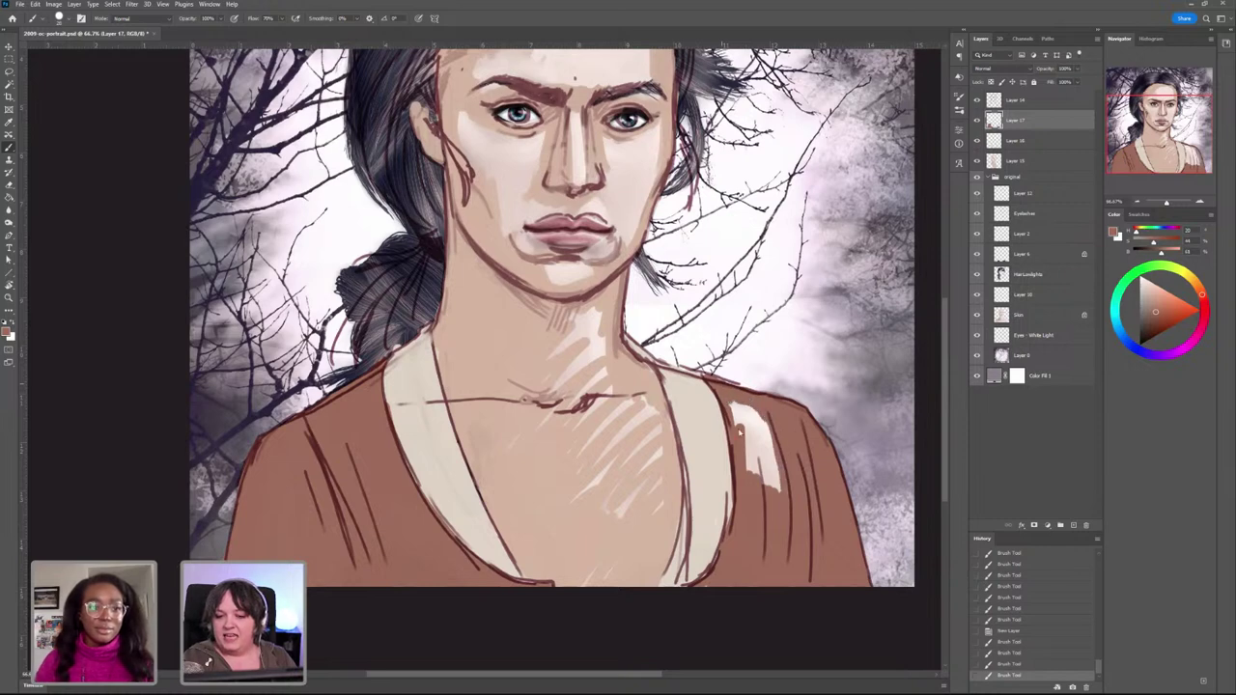
Step: Cover the pale patch on the sweater's right shoulder with the reddish-brown sweater colour on Layer 17
{"action": "left_click_drag", "start_coordinate": [763, 488], "coordinate": [772, 426]}
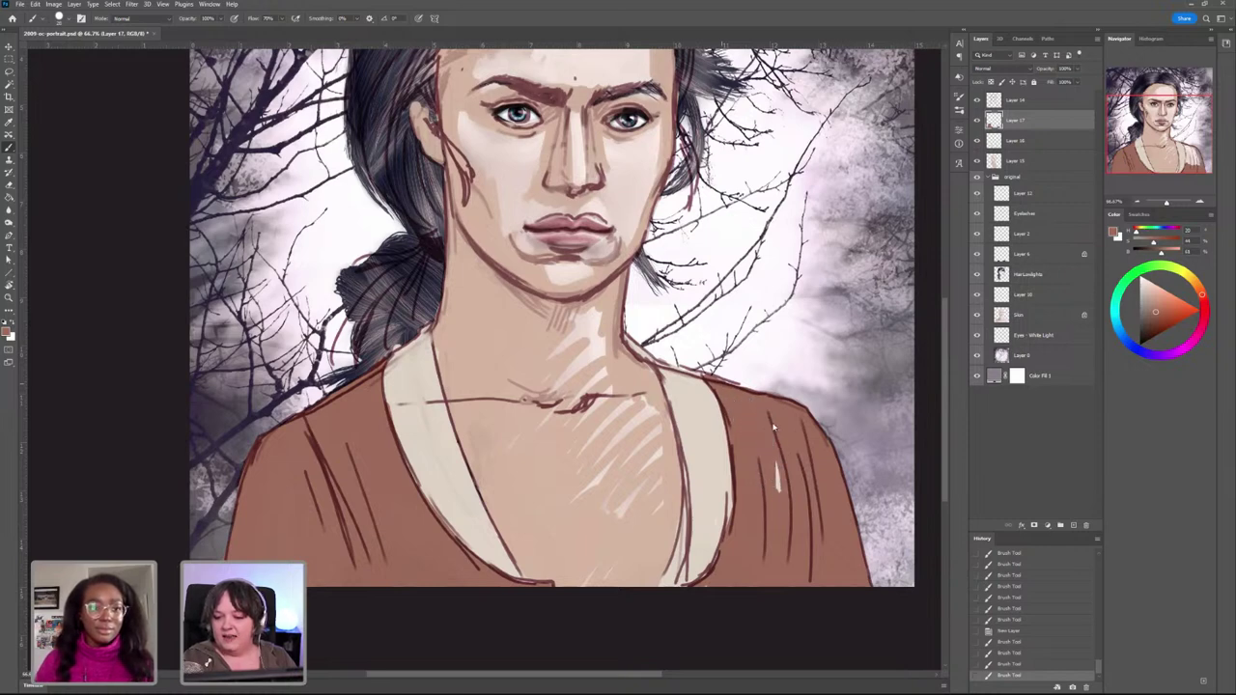
{"action": "left_click_drag", "start_coordinate": [787, 500], "coordinate": [758, 505]}
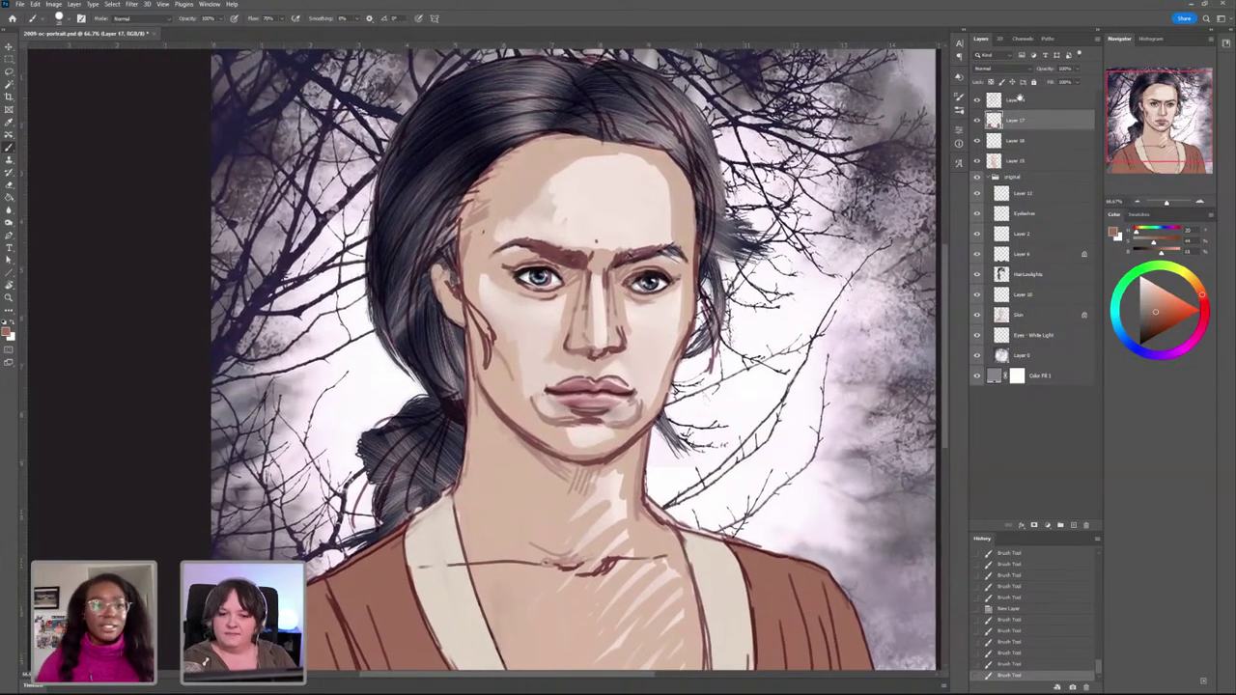
Step: Add a new layer above Layer 17 and paint over both blue irises with the off-white sampled beside the right iris
{"action": "left_click", "coordinate": [1018, 100]}
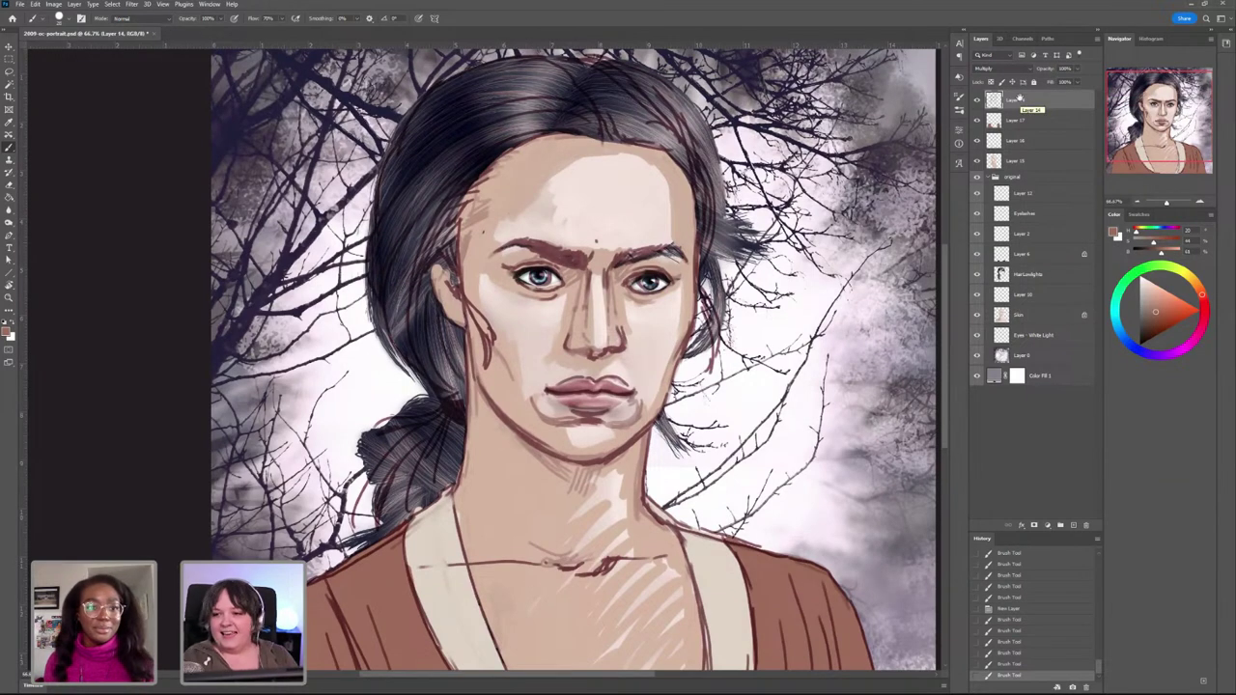
{"action": "left_click", "coordinate": [1021, 141]}
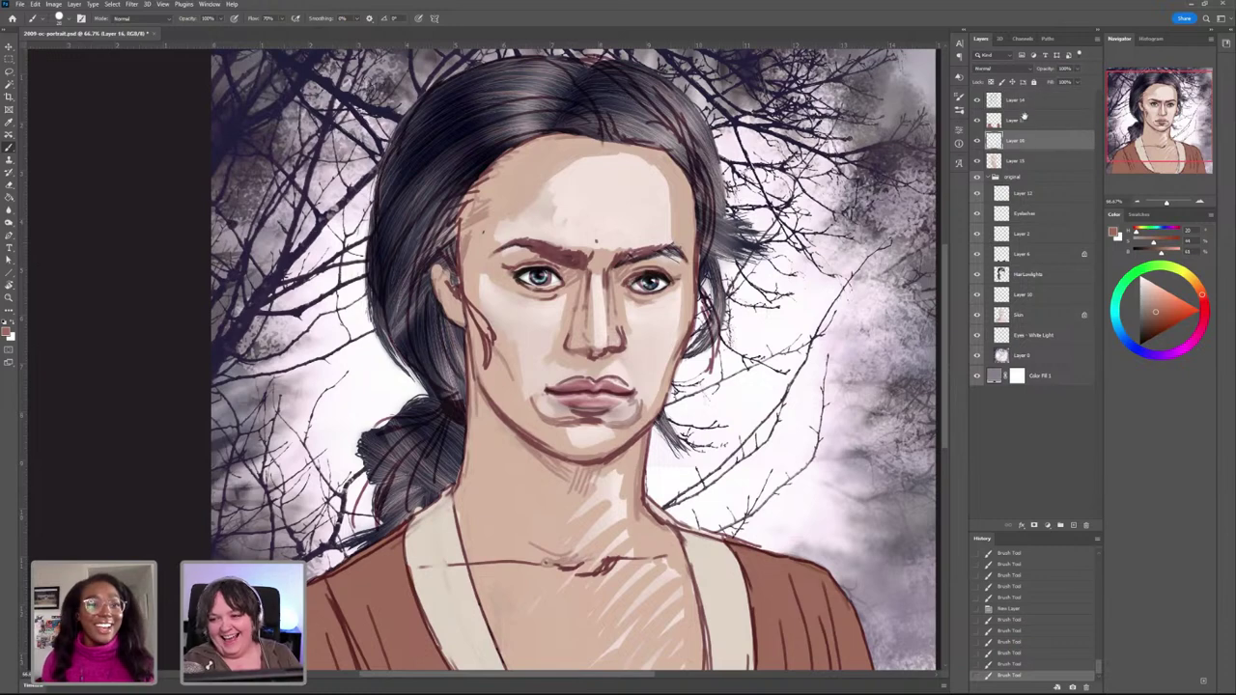
{"action": "left_click", "coordinate": [1024, 120]}
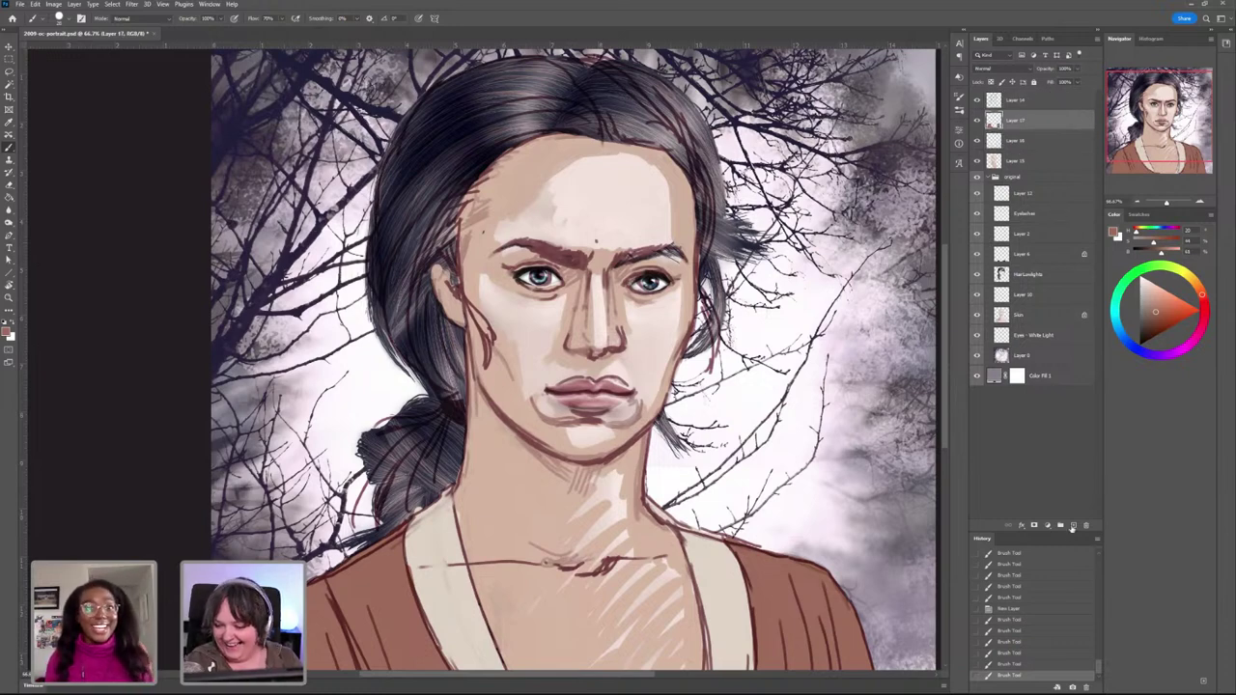
{"action": "left_click", "coordinate": [1072, 526]}
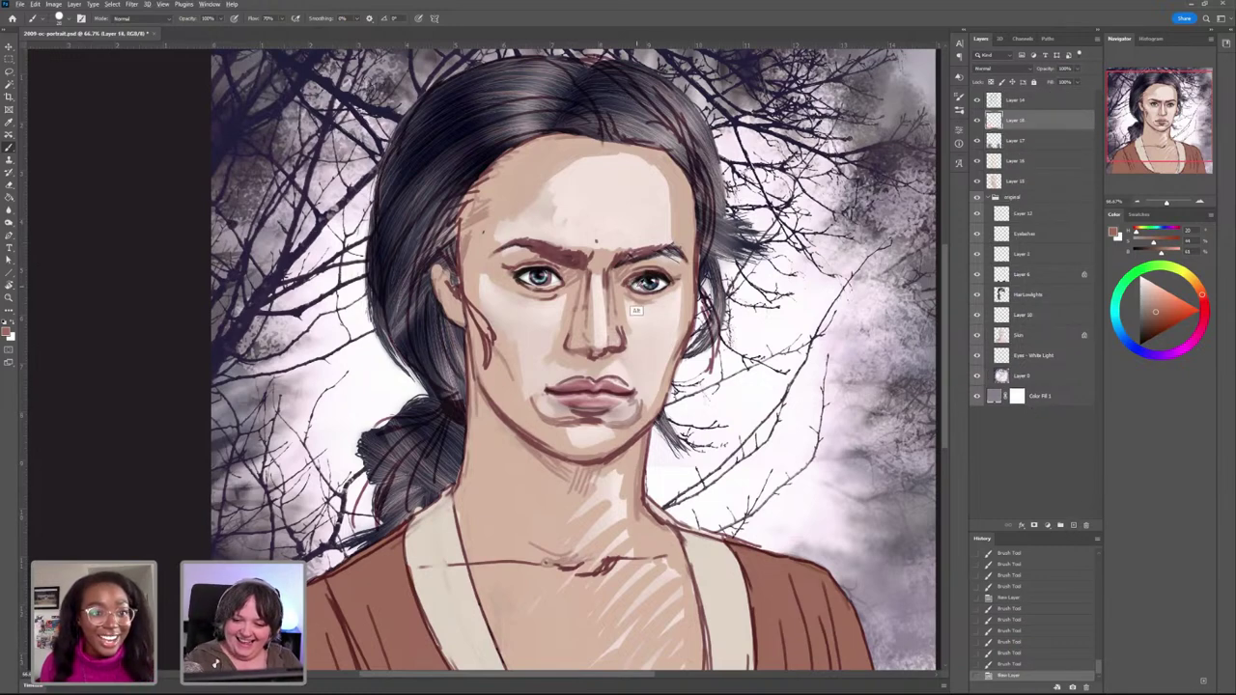
{"action": "left_click", "coordinate": [637, 285], "text": "alt"}
{"action": "left_click_drag", "start_coordinate": [636, 284], "coordinate": [658, 287]}
{"action": "mouse_move", "coordinate": [657, 287]}
{"action": "left_mouse_down"}
{"action": "mouse_move", "coordinate": [635, 282]}
{"action": "mouse_move", "coordinate": [662, 281]}
{"action": "left_mouse_up"}
{"action": "left_click_drag", "start_coordinate": [660, 280], "coordinate": [658, 287]}
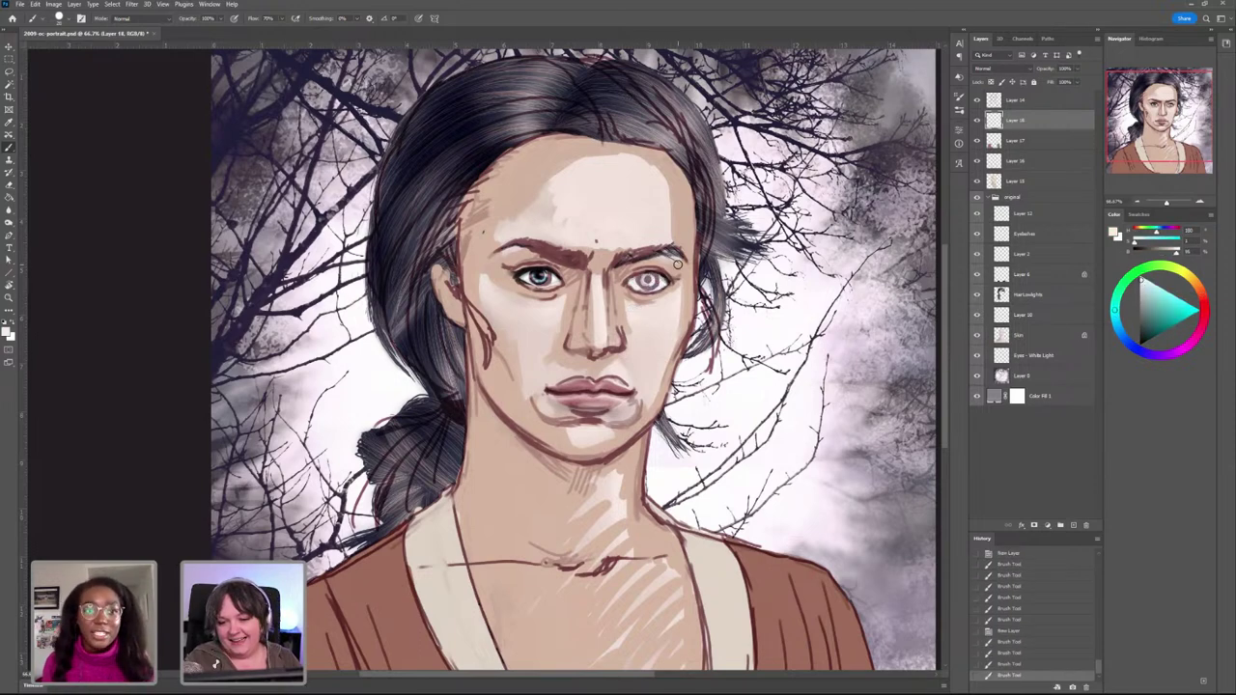
{"action": "mouse_move", "coordinate": [551, 283]}
{"action": "left_mouse_down"}
{"action": "mouse_move", "coordinate": [524, 277]}
{"action": "mouse_move", "coordinate": [557, 281]}
{"action": "left_mouse_up"}
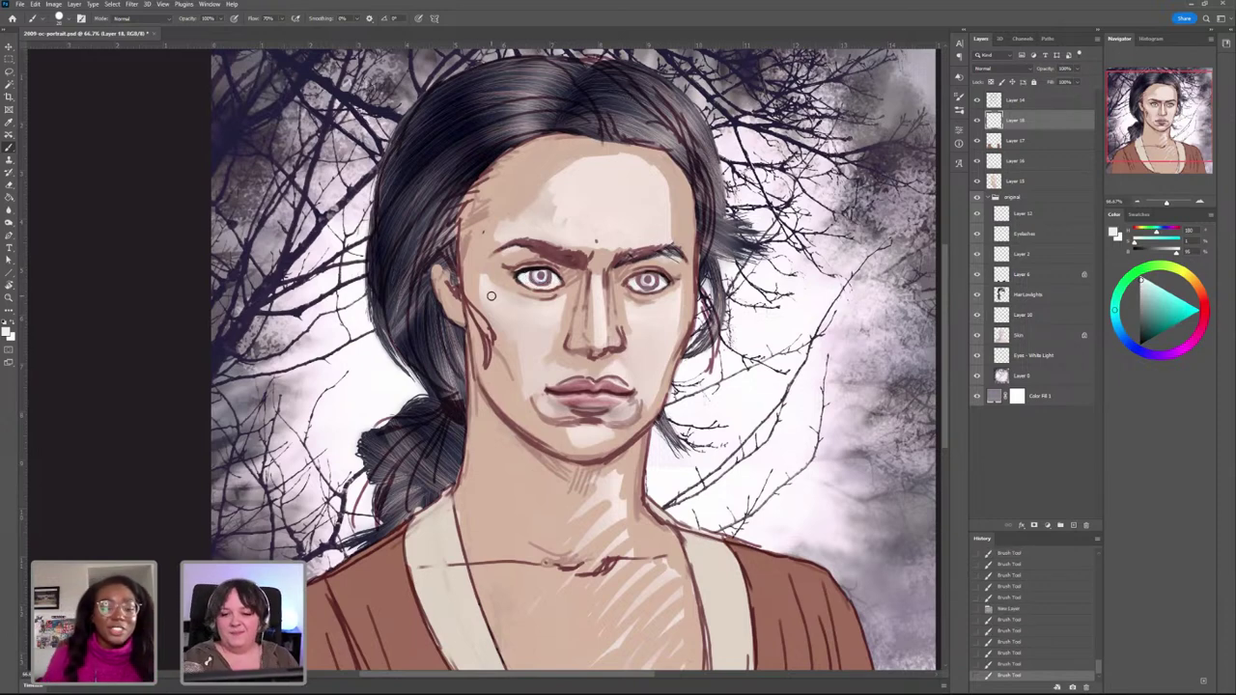
Step: Paint over the lips with the mauve-pink sampled from them, and add another layer above Layer 18
{"action": "left_click", "coordinate": [588, 383], "text": "alt"}
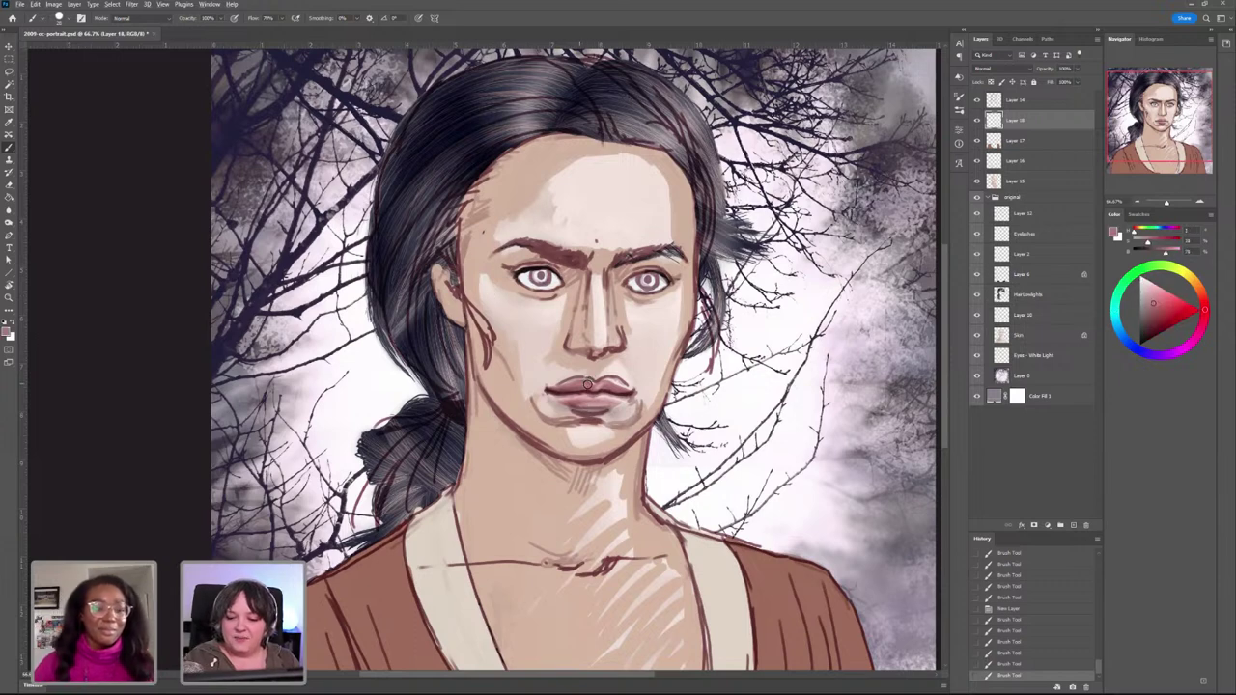
{"action": "mouse_move", "coordinate": [582, 382]}
{"action": "left_mouse_down"}
{"action": "mouse_move", "coordinate": [558, 384]}
{"action": "mouse_move", "coordinate": [632, 388]}
{"action": "mouse_move", "coordinate": [592, 408]}
{"action": "mouse_move", "coordinate": [565, 399]}
{"action": "left_mouse_up"}
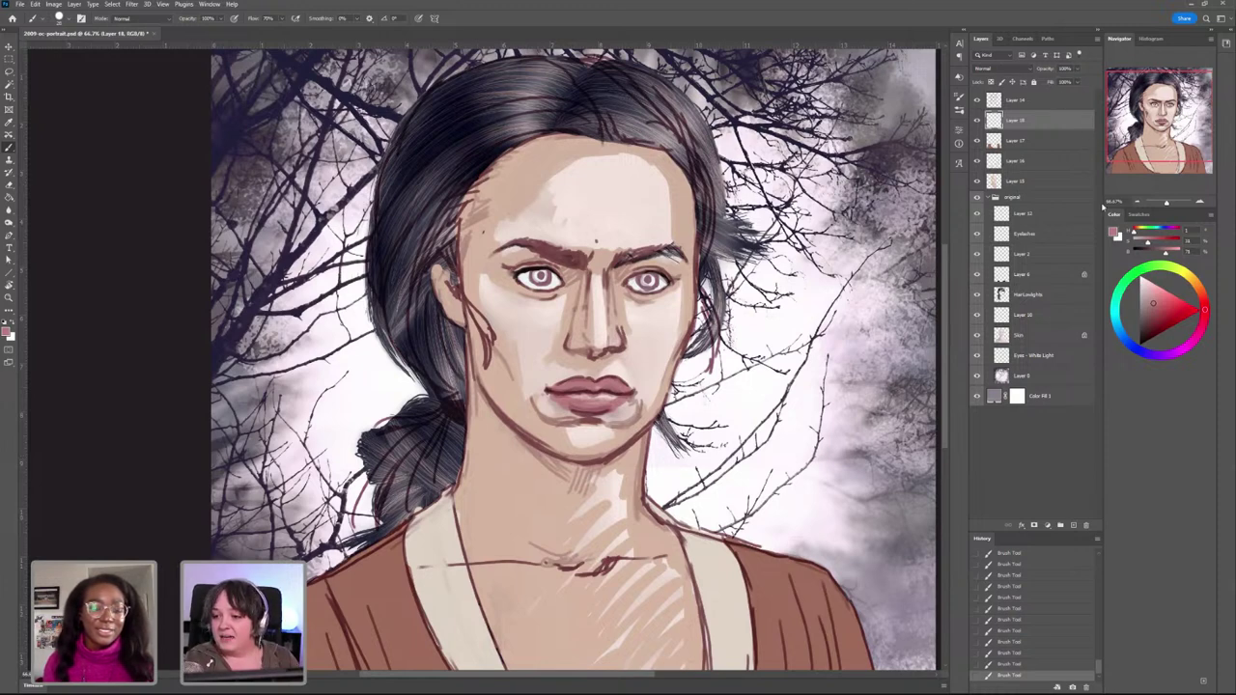
{"action": "left_click", "coordinate": [1073, 525]}
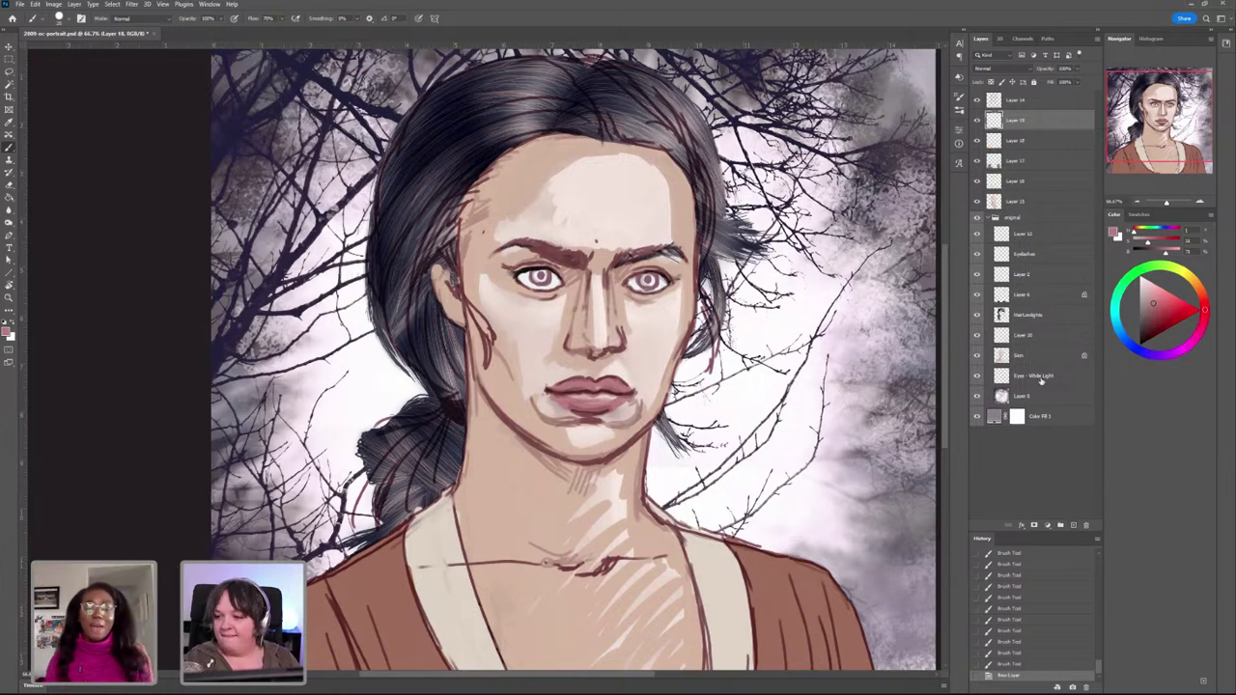
{"action": "mouse_move", "coordinate": [1161, 312]}
{"action": "left_mouse_down"}
{"action": "mouse_move", "coordinate": [1149, 327]}
{"action": "mouse_move", "coordinate": [1204, 288]}
{"action": "left_mouse_up"}
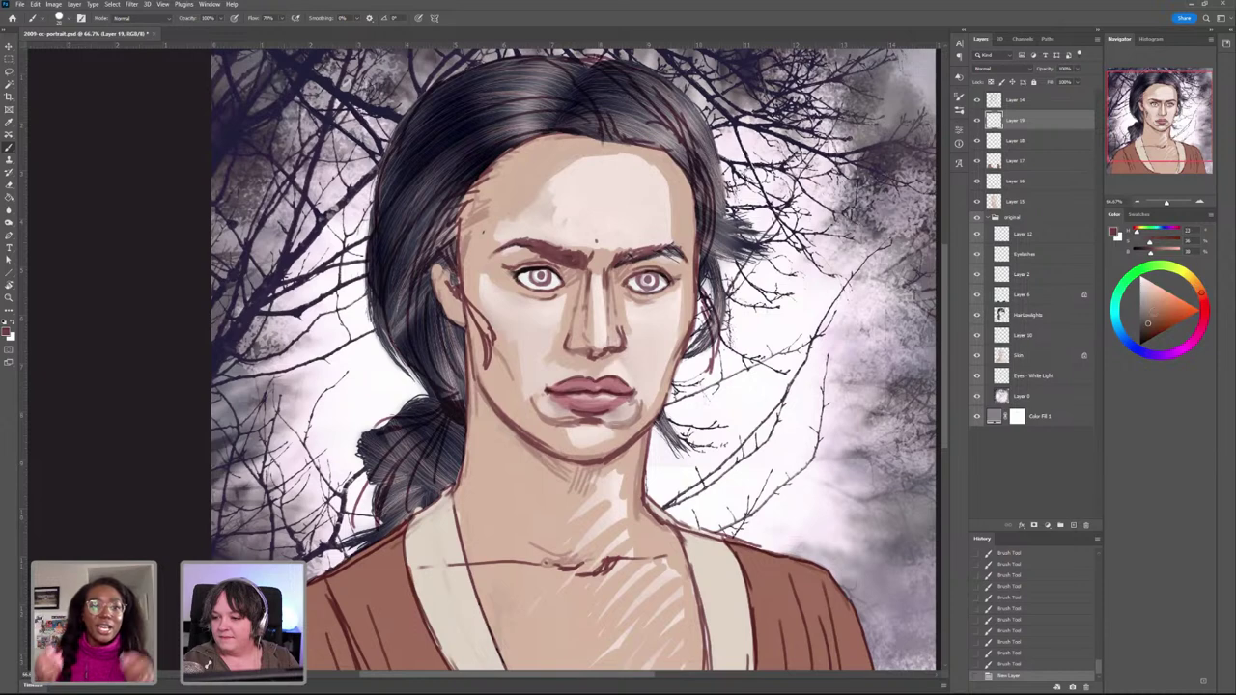
{"action": "left_click_drag", "start_coordinate": [655, 293], "coordinate": [640, 281]}
{"action": "key", "text": "ctrl+z"}
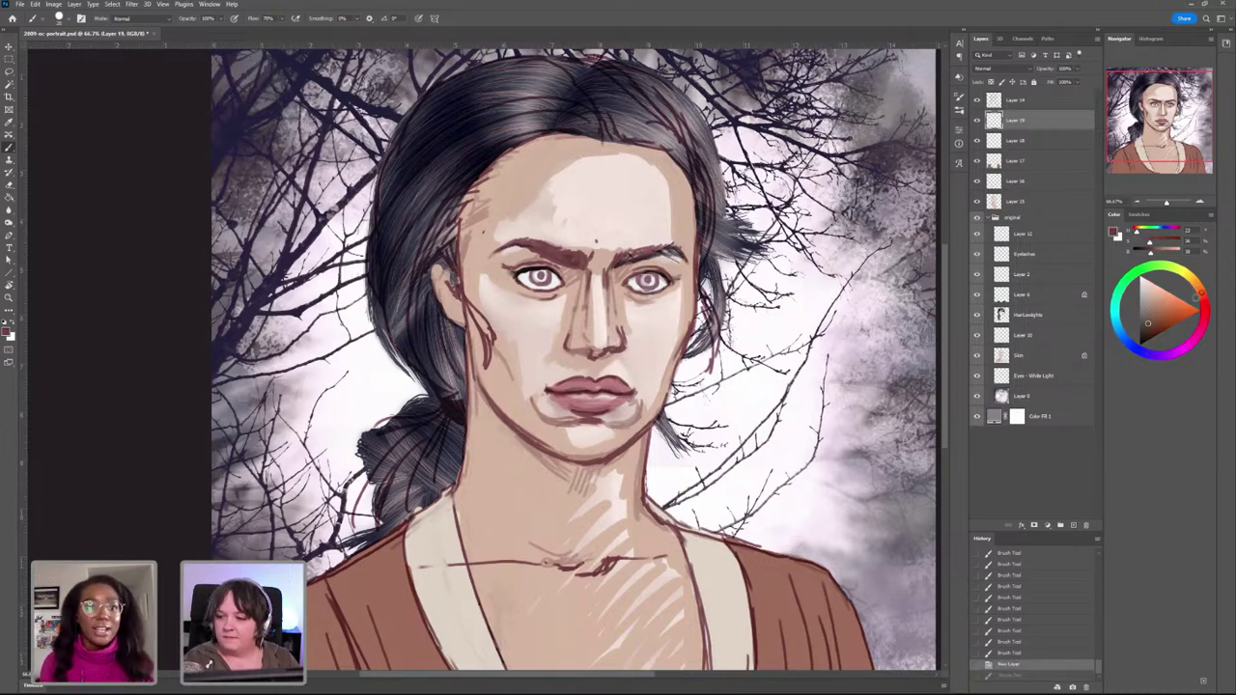
{"action": "left_click_drag", "start_coordinate": [1202, 293], "coordinate": [1173, 269]}
{"action": "left_click_drag", "start_coordinate": [635, 283], "coordinate": [651, 280]}
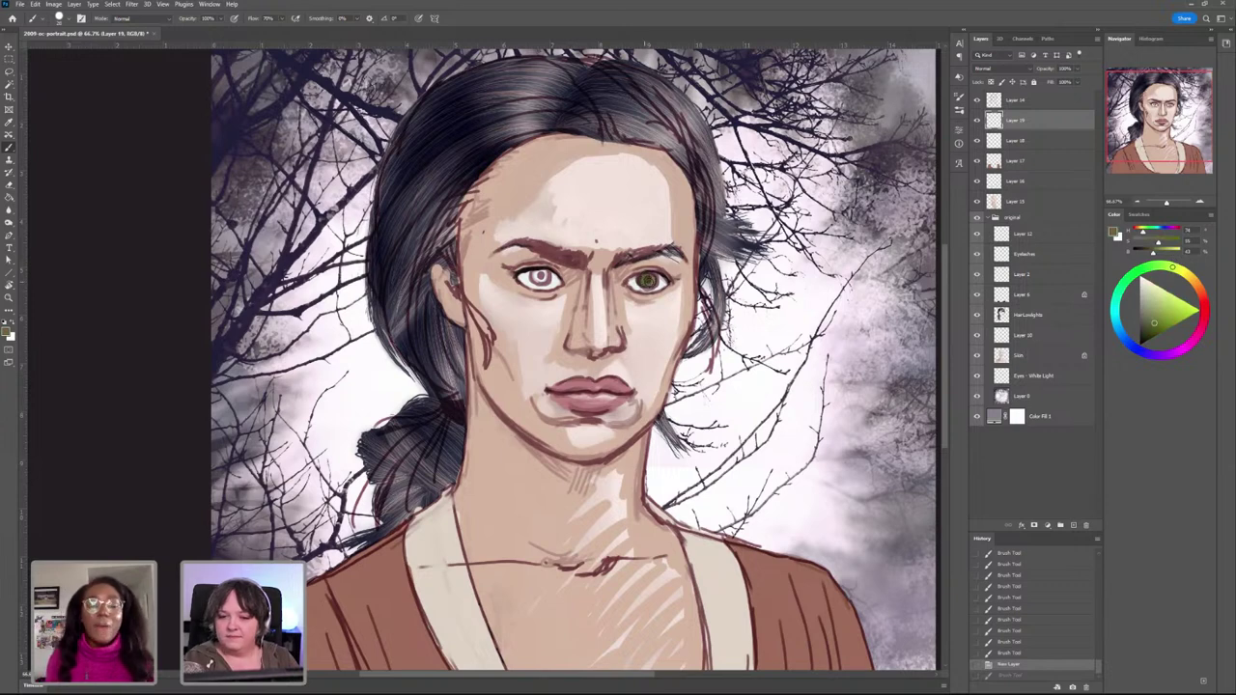
{"action": "key", "text": "ctrl+z"}
Step: Paint both irises with a muted olive green
{"action": "left_click_drag", "start_coordinate": [1156, 322], "coordinate": [1148, 317]}
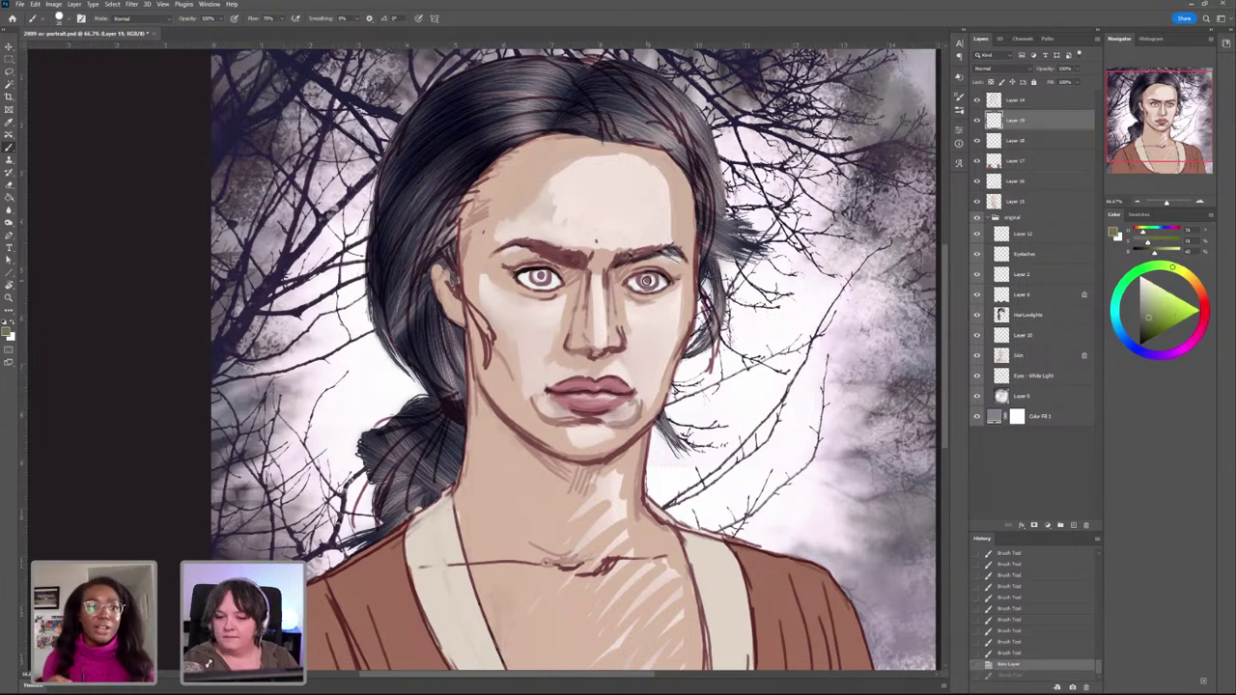
{"action": "left_click_drag", "start_coordinate": [639, 282], "coordinate": [656, 280]}
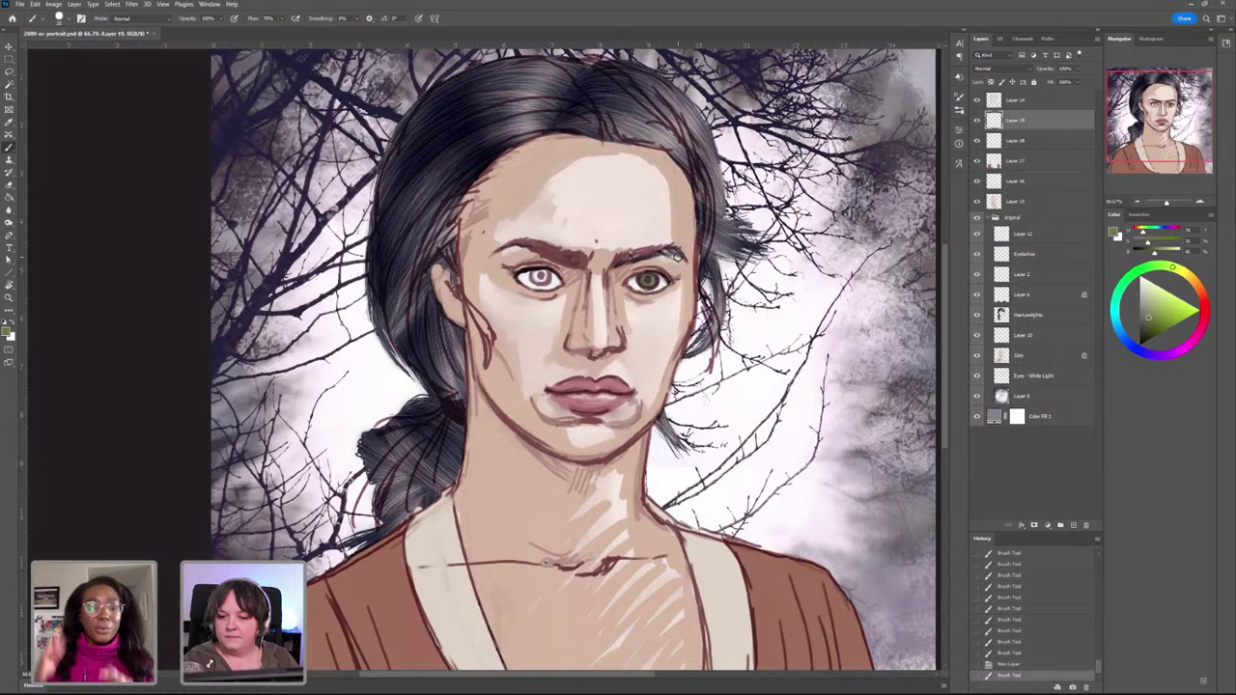
{"action": "key", "text": "ctrl+z"}
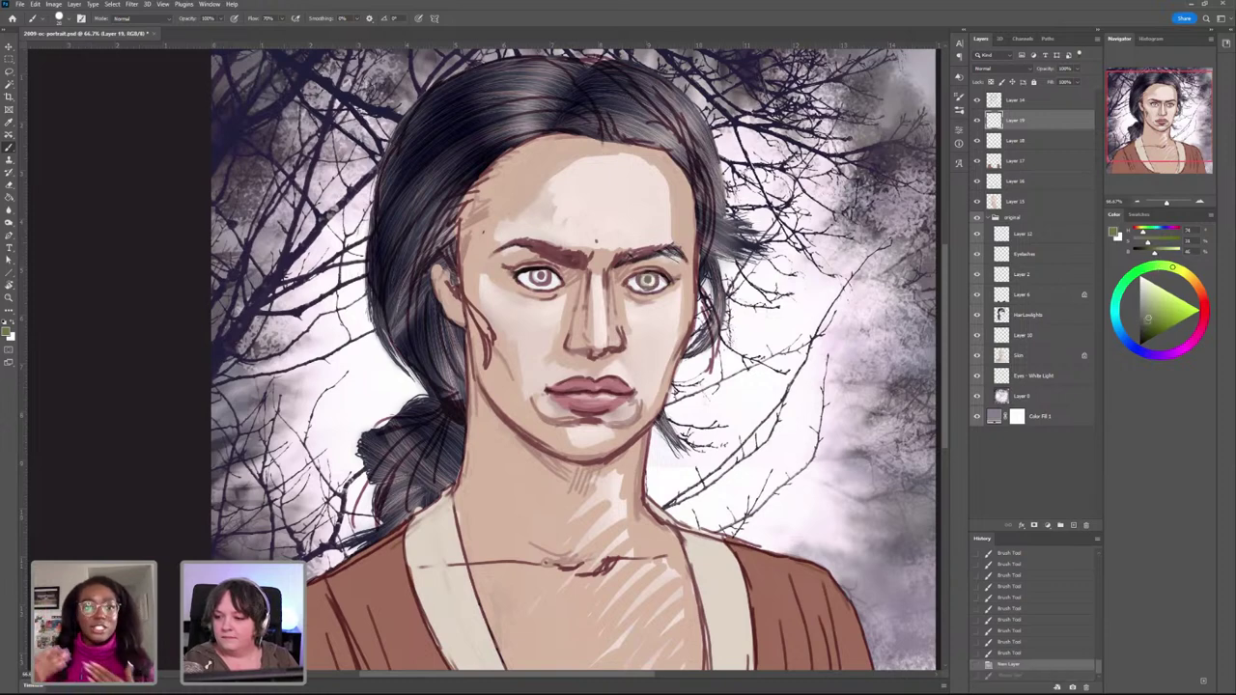
{"action": "left_click_drag", "start_coordinate": [653, 280], "coordinate": [650, 281]}
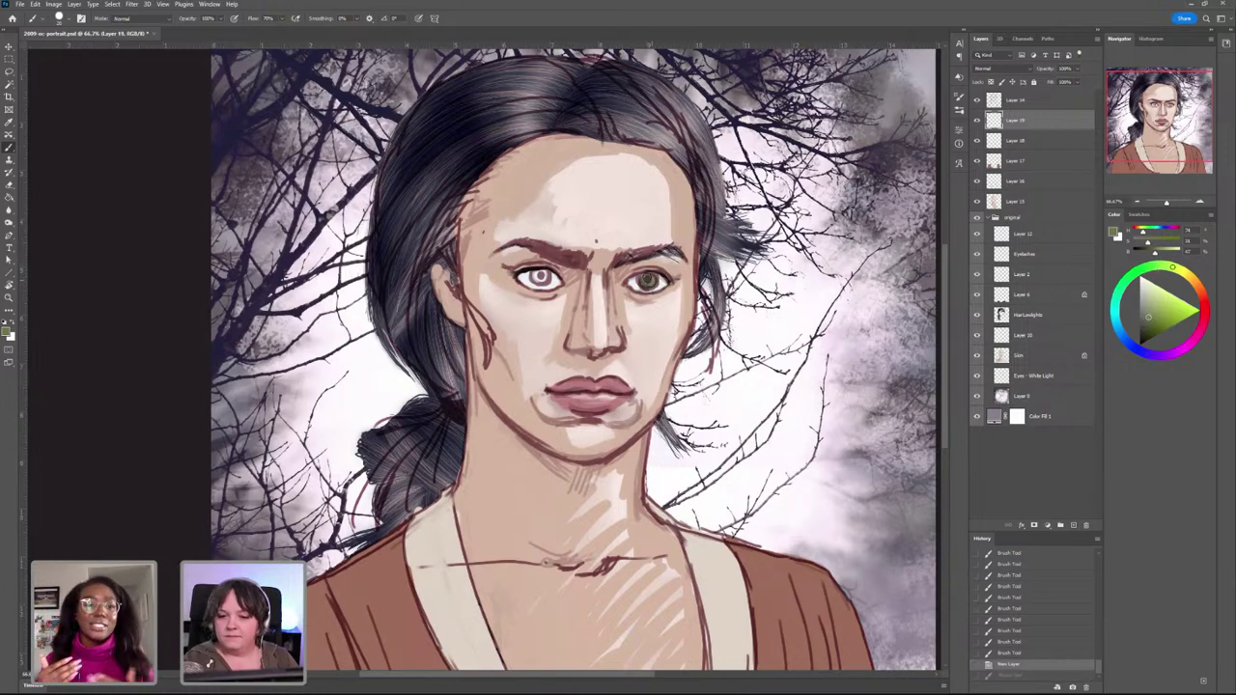
{"action": "left_click_drag", "start_coordinate": [535, 278], "coordinate": [547, 274]}
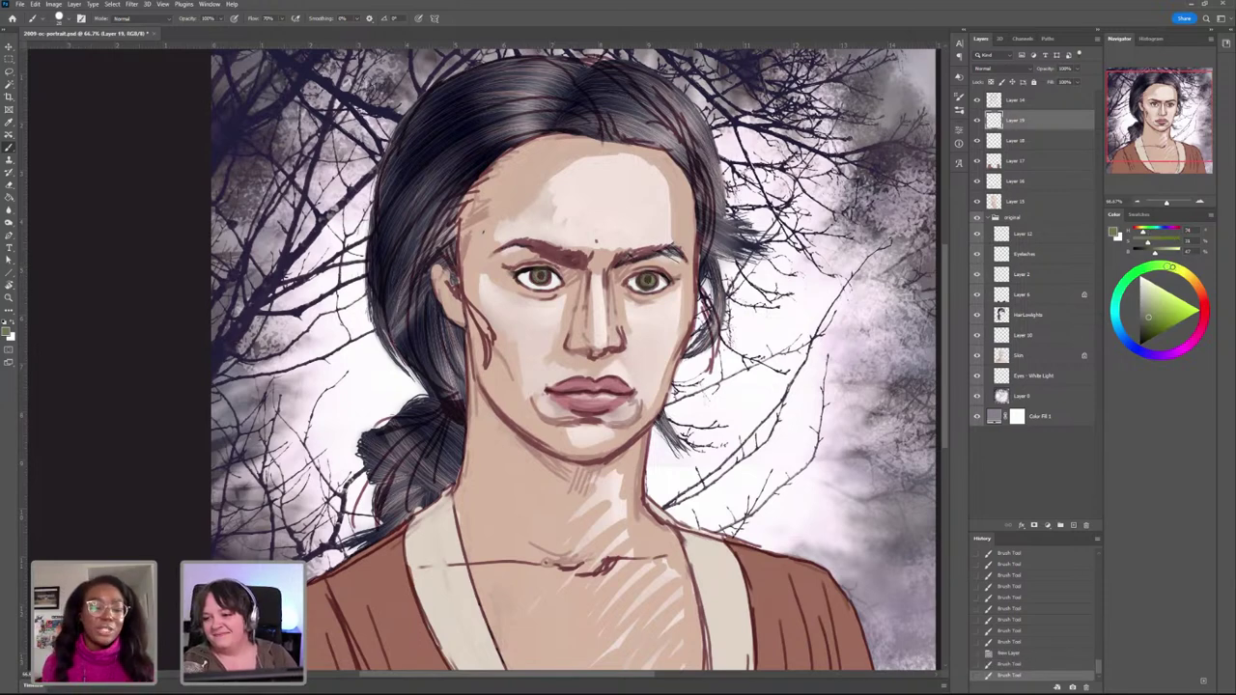
Step: Paint over both irises with a cooler, bluish green
{"action": "left_click_drag", "start_coordinate": [1167, 266], "coordinate": [1125, 284]}
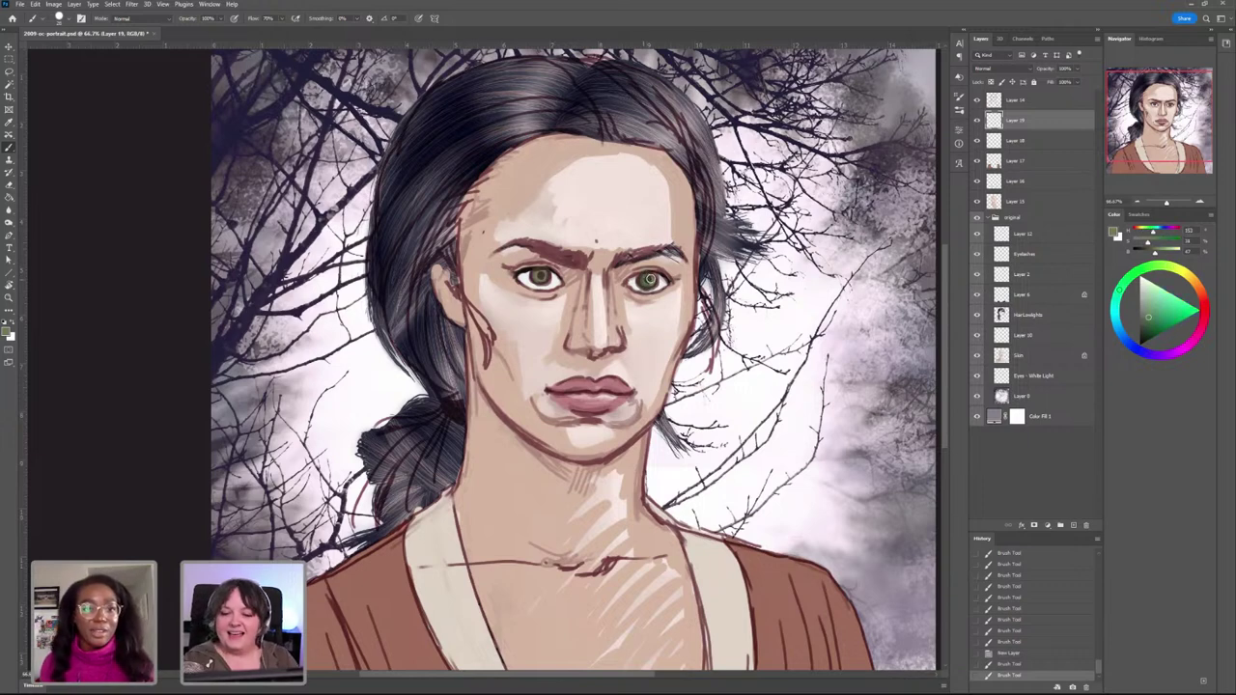
{"action": "left_click_drag", "start_coordinate": [645, 282], "coordinate": [647, 279]}
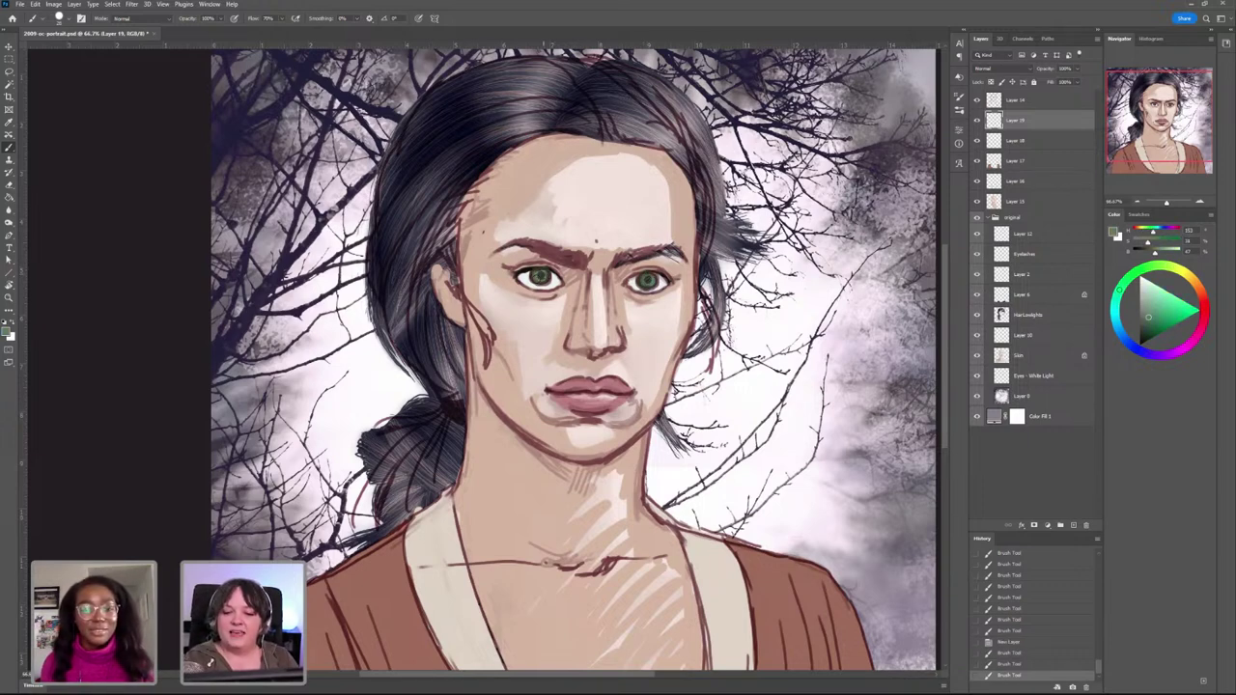
{"action": "left_click", "coordinate": [558, 261]}
{"action": "left_click", "coordinate": [646, 280]}
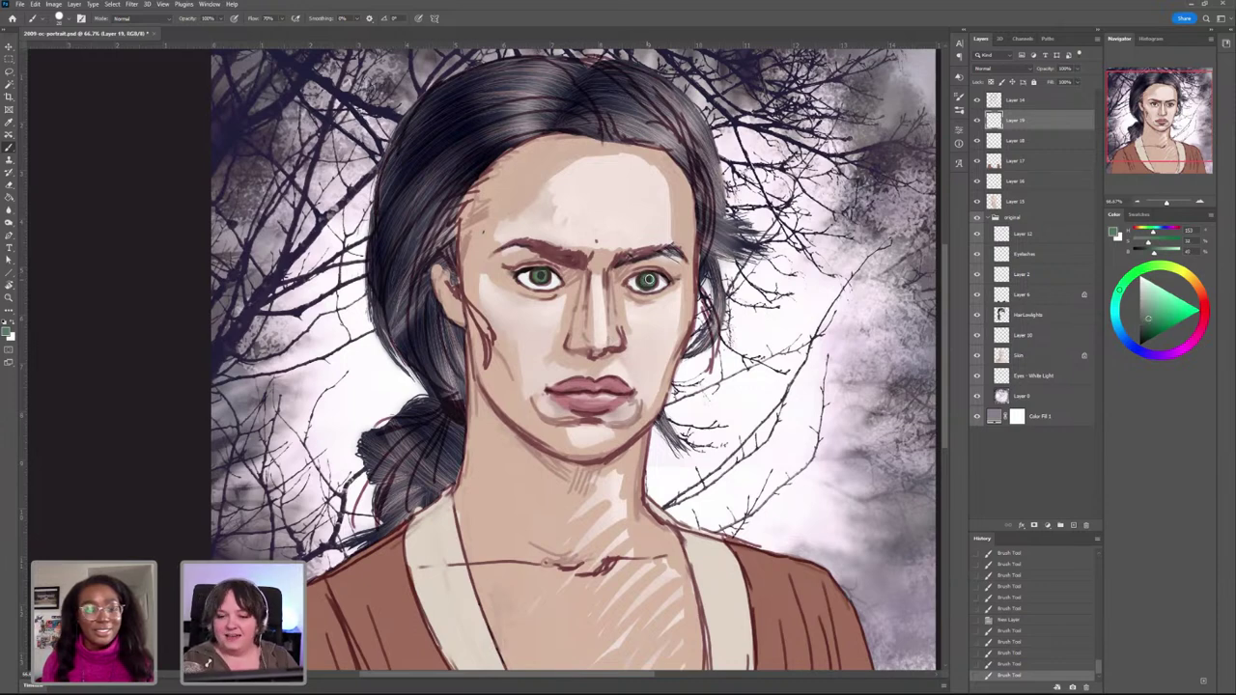
{"action": "left_click", "coordinate": [652, 280]}
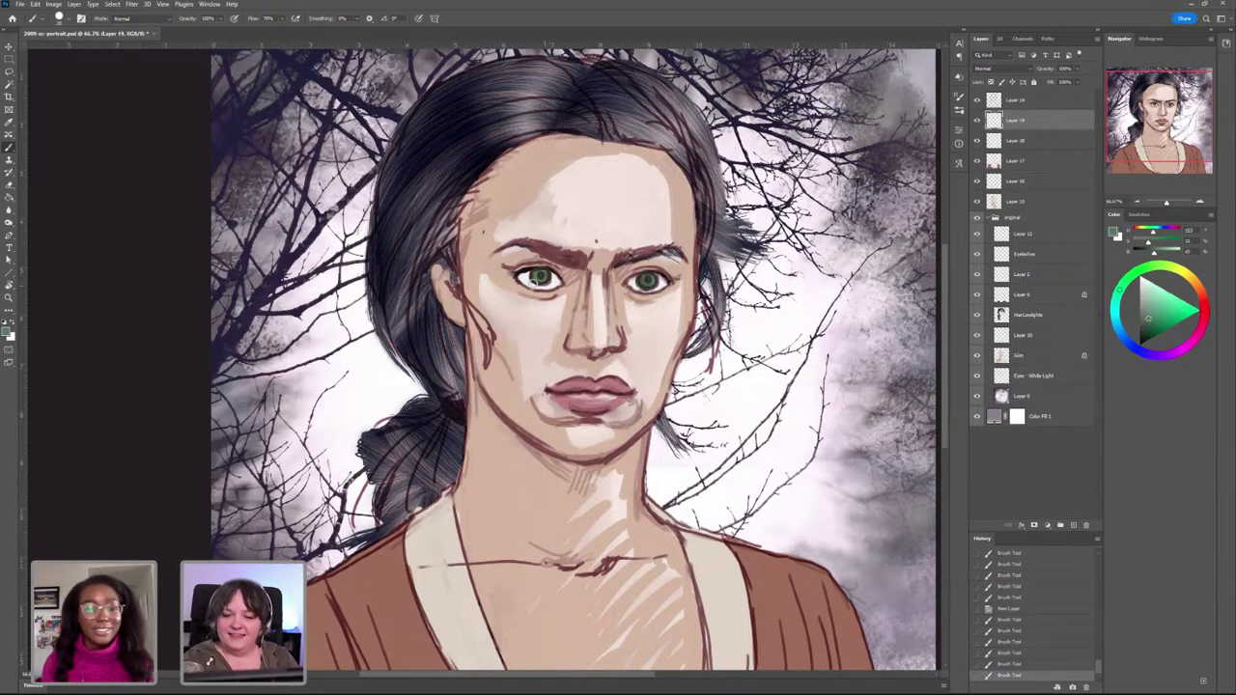
{"action": "left_click", "coordinate": [544, 279]}
{"action": "left_click", "coordinate": [652, 280]}
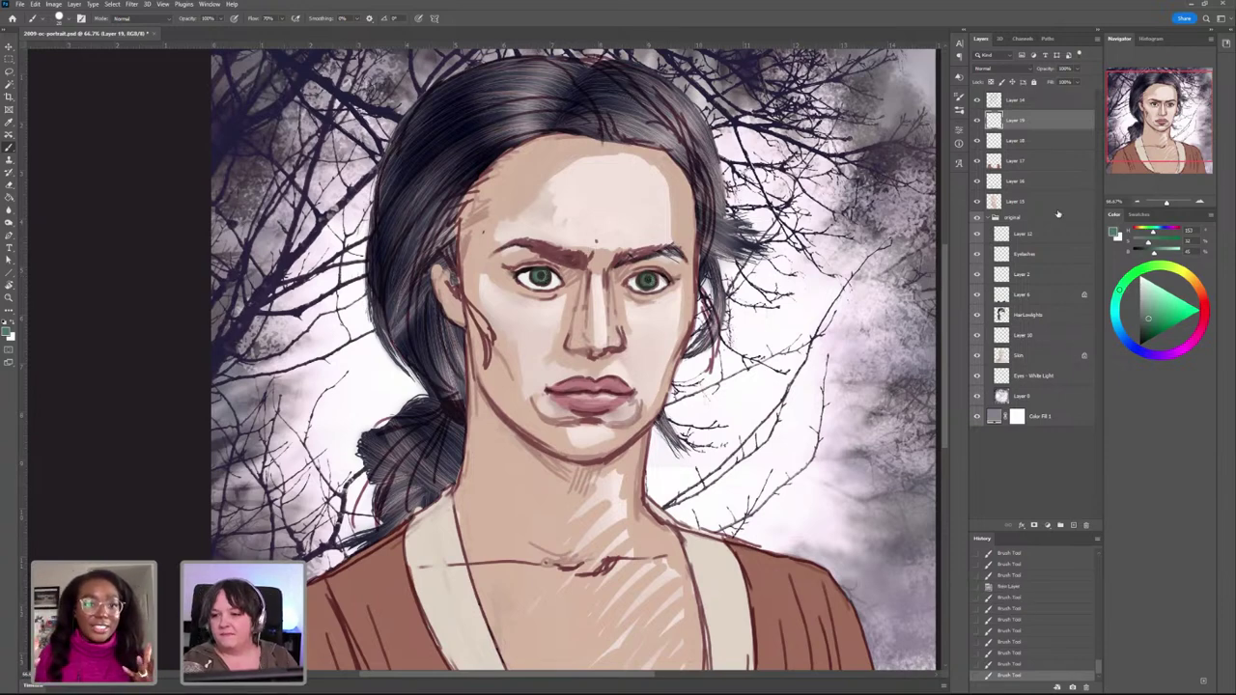
Step: Add a new layer and block in the hair around the ear and along the left hairline with sampled dark navy
{"action": "left_click", "coordinate": [1074, 526]}
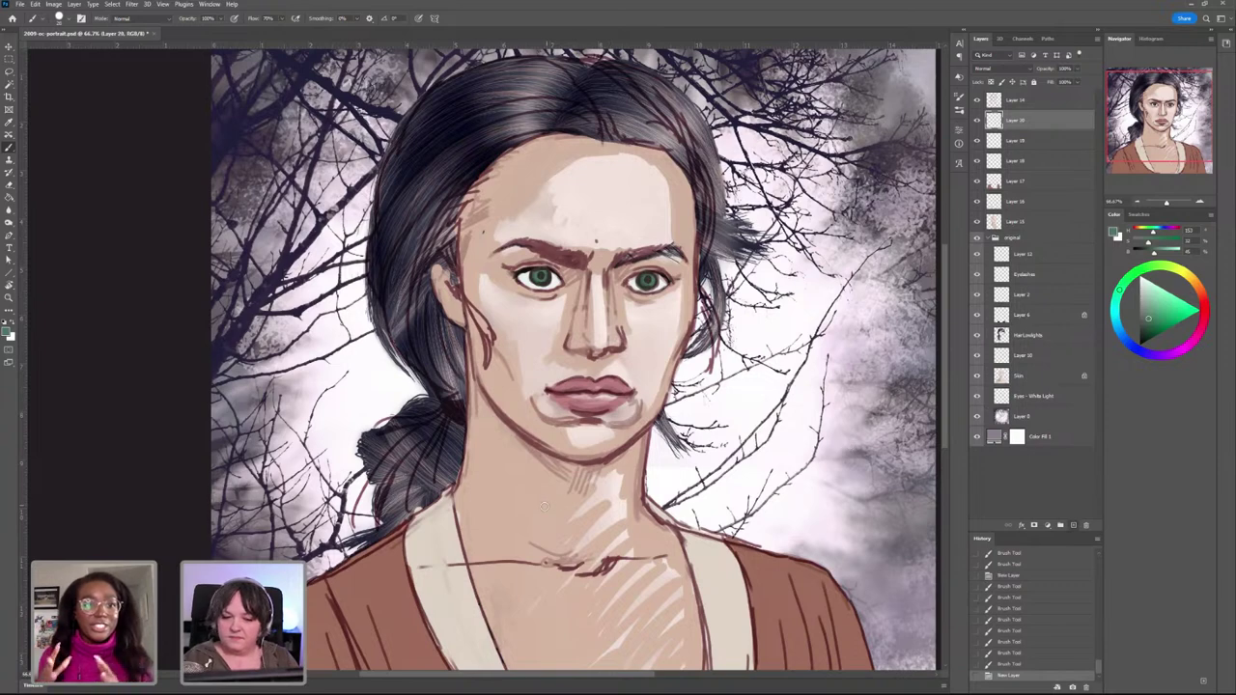
{"action": "left_click", "coordinate": [408, 362], "text": "alt"}
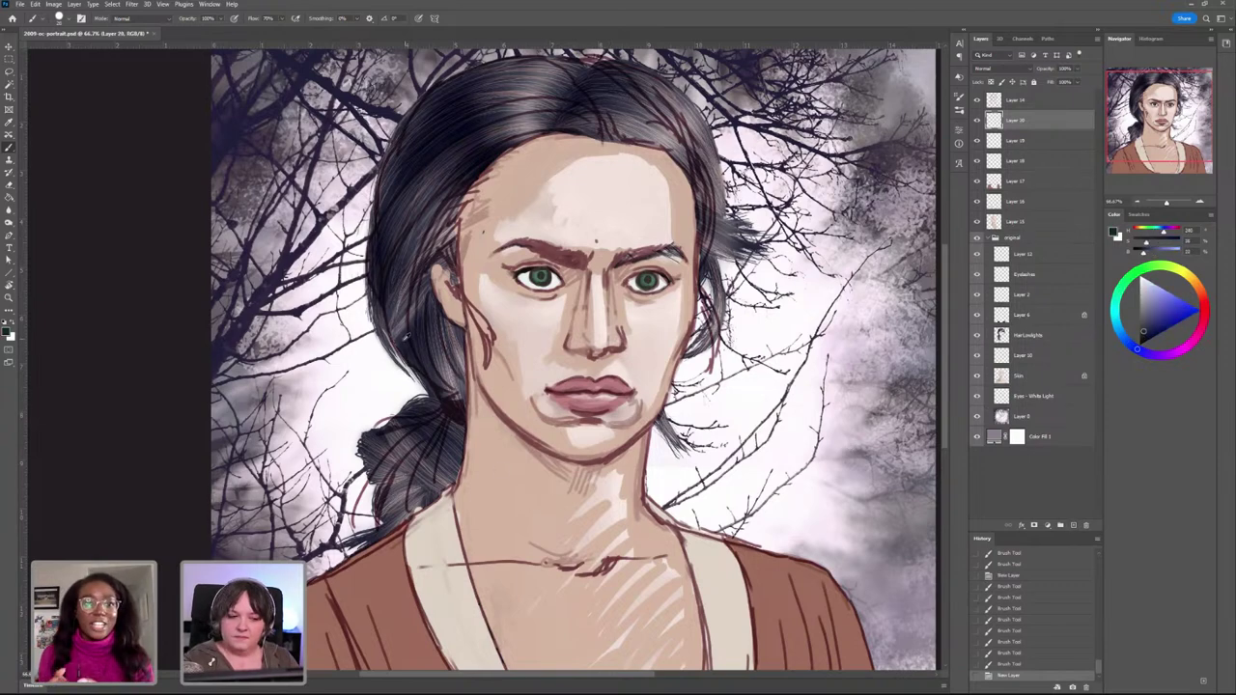
{"action": "mouse_move", "coordinate": [423, 219]}
{"action": "left_mouse_down"}
{"action": "mouse_move", "coordinate": [432, 210]}
{"action": "mouse_move", "coordinate": [406, 325]}
{"action": "left_mouse_up"}
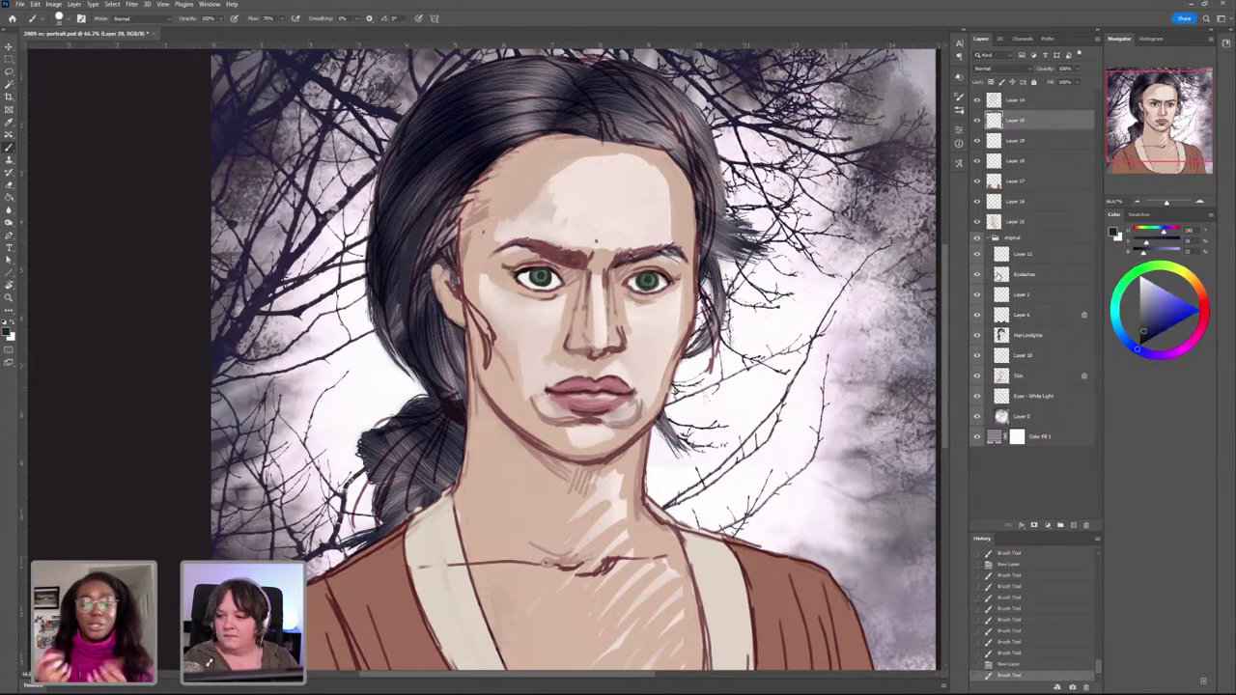
{"action": "mouse_move", "coordinate": [436, 234]}
{"action": "left_mouse_down"}
{"action": "mouse_move", "coordinate": [431, 253]}
{"action": "mouse_move", "coordinate": [456, 289]}
{"action": "mouse_move", "coordinate": [456, 228]}
{"action": "mouse_move", "coordinate": [454, 277]}
{"action": "left_mouse_up"}
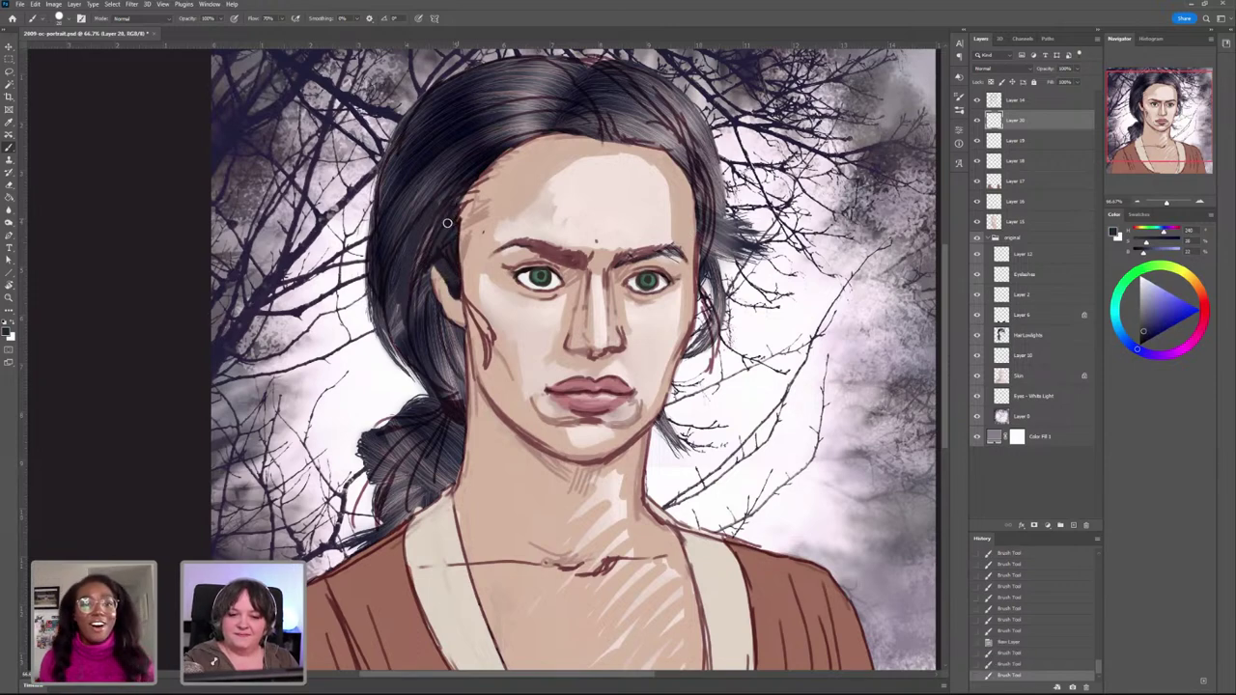
{"action": "mouse_move", "coordinate": [467, 198]}
{"action": "left_mouse_down"}
{"action": "mouse_move", "coordinate": [458, 214]}
{"action": "mouse_move", "coordinate": [521, 130]}
{"action": "left_mouse_up"}
{"action": "mouse_move", "coordinate": [435, 209]}
{"action": "left_mouse_down"}
{"action": "mouse_move", "coordinate": [460, 368]}
{"action": "mouse_move", "coordinate": [456, 345]}
{"action": "mouse_move", "coordinate": [461, 355]}
{"action": "mouse_move", "coordinate": [460, 367]}
{"action": "mouse_move", "coordinate": [456, 336]}
{"action": "mouse_move", "coordinate": [443, 391]}
{"action": "mouse_move", "coordinate": [375, 270]}
{"action": "mouse_move", "coordinate": [400, 330]}
{"action": "mouse_move", "coordinate": [396, 239]}
{"action": "mouse_move", "coordinate": [426, 345]}
{"action": "mouse_move", "coordinate": [456, 378]}
{"action": "left_mouse_up"}
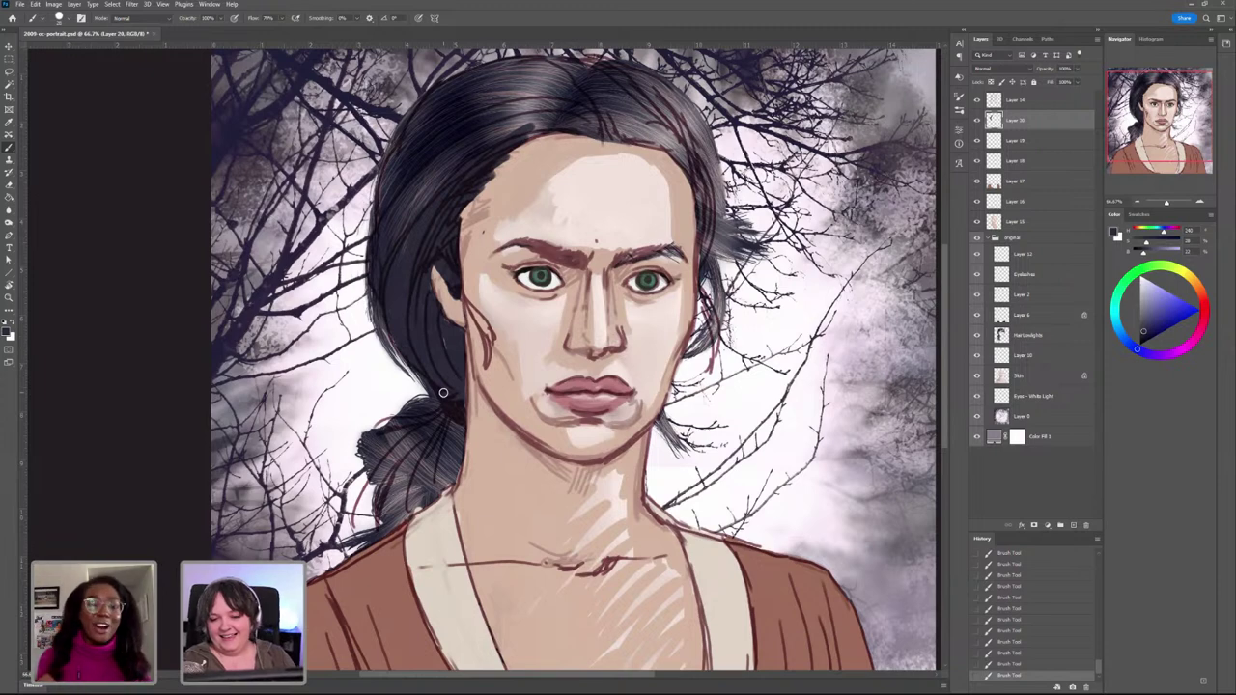
Step: Fill the hair along the right side of the face and across the crown with flat dark navy, covering the highlights
{"action": "left_click_drag", "start_coordinate": [697, 285], "coordinate": [711, 353]}
{"action": "mouse_move", "coordinate": [699, 281]}
{"action": "left_mouse_down"}
{"action": "mouse_move", "coordinate": [699, 168]}
{"action": "mouse_move", "coordinate": [709, 214]}
{"action": "mouse_move", "coordinate": [701, 225]}
{"action": "mouse_move", "coordinate": [680, 126]}
{"action": "mouse_move", "coordinate": [625, 70]}
{"action": "mouse_move", "coordinate": [666, 122]}
{"action": "mouse_move", "coordinate": [624, 71]}
{"action": "mouse_move", "coordinate": [561, 60]}
{"action": "mouse_move", "coordinate": [607, 85]}
{"action": "mouse_move", "coordinate": [575, 71]}
{"action": "mouse_move", "coordinate": [583, 60]}
{"action": "mouse_move", "coordinate": [580, 84]}
{"action": "mouse_move", "coordinate": [612, 75]}
{"action": "mouse_move", "coordinate": [601, 112]}
{"action": "mouse_move", "coordinate": [630, 94]}
{"action": "mouse_move", "coordinate": [667, 145]}
{"action": "left_mouse_up"}
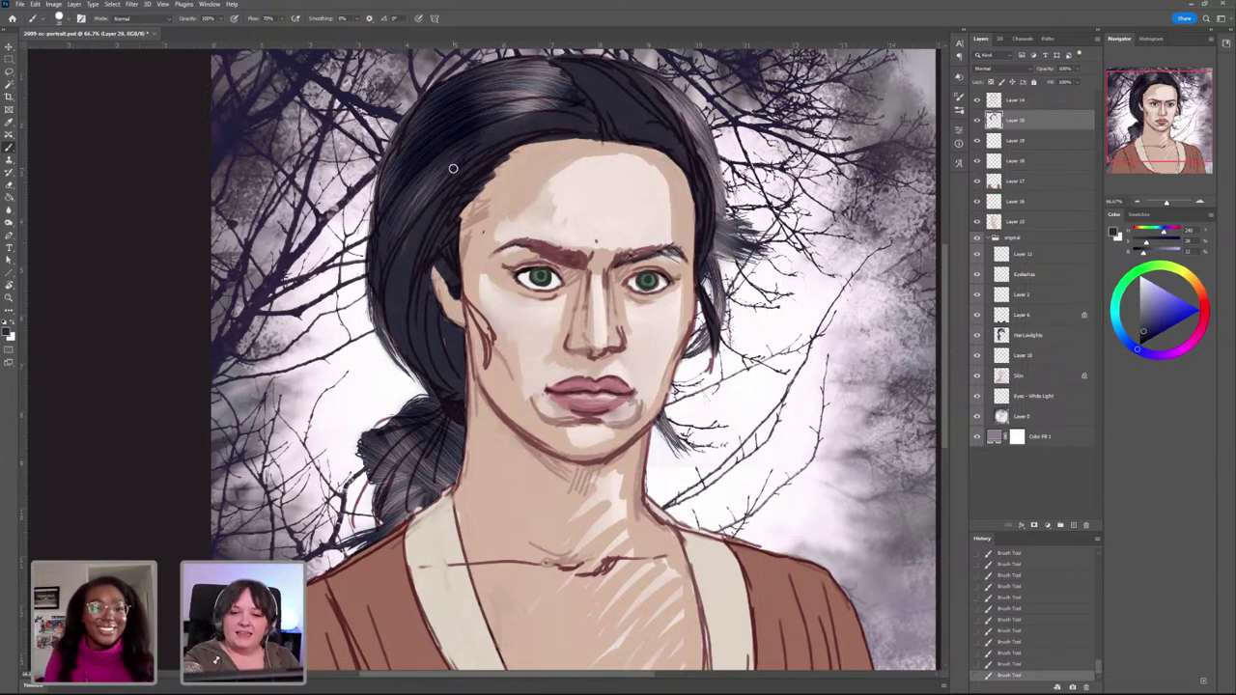
{"action": "mouse_move", "coordinate": [588, 110]}
{"action": "left_mouse_down"}
{"action": "mouse_move", "coordinate": [541, 112]}
{"action": "mouse_move", "coordinate": [588, 96]}
{"action": "mouse_move", "coordinate": [544, 102]}
{"action": "mouse_move", "coordinate": [570, 86]}
{"action": "mouse_move", "coordinate": [545, 65]}
{"action": "mouse_move", "coordinate": [498, 70]}
{"action": "left_mouse_up"}
{"action": "mouse_move", "coordinate": [388, 168]}
{"action": "left_mouse_down"}
{"action": "mouse_move", "coordinate": [390, 281]}
{"action": "mouse_move", "coordinate": [401, 229]}
{"action": "left_mouse_up"}
{"action": "mouse_move", "coordinate": [431, 158]}
{"action": "left_mouse_down"}
{"action": "mouse_move", "coordinate": [416, 213]}
{"action": "mouse_move", "coordinate": [461, 149]}
{"action": "left_mouse_up"}
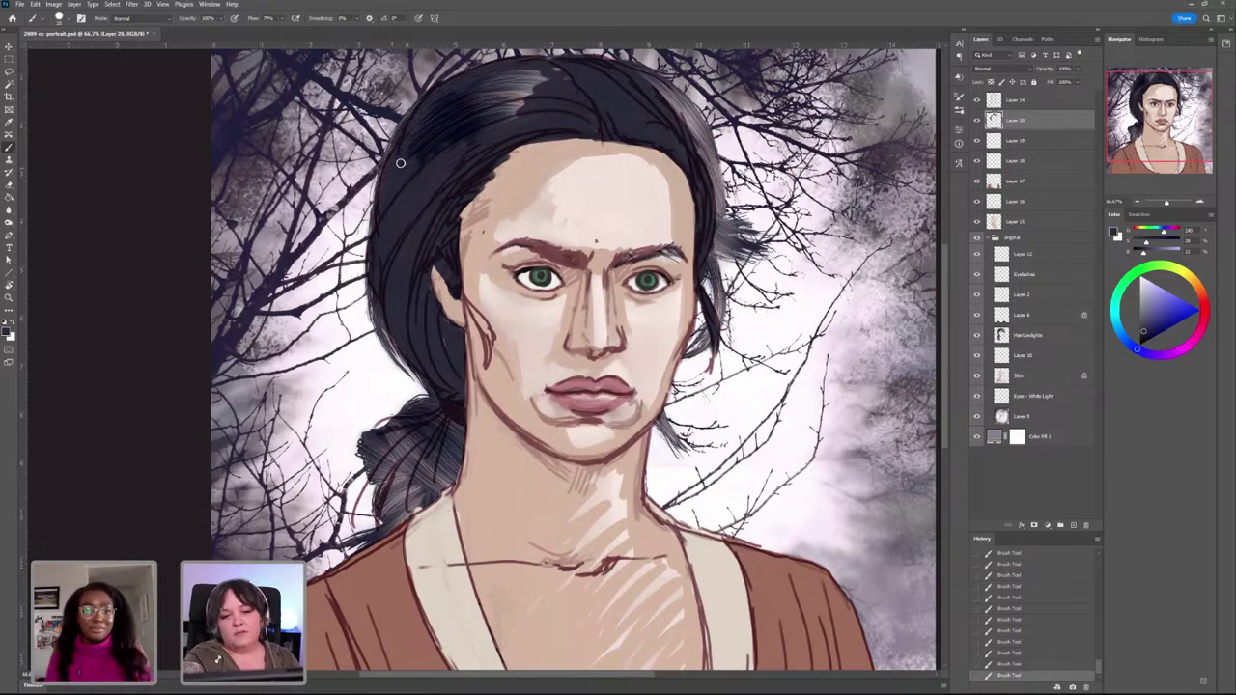
{"action": "mouse_move", "coordinate": [448, 94]}
{"action": "left_mouse_down"}
{"action": "mouse_move", "coordinate": [419, 162]}
{"action": "mouse_move", "coordinate": [446, 141]}
{"action": "left_mouse_up"}
{"action": "mouse_move", "coordinate": [512, 102]}
{"action": "left_mouse_down"}
{"action": "mouse_move", "coordinate": [482, 130]}
{"action": "mouse_move", "coordinate": [493, 129]}
{"action": "left_mouse_up"}
{"action": "left_click_drag", "start_coordinate": [548, 85], "coordinate": [496, 110]}
{"action": "mouse_move", "coordinate": [537, 76]}
{"action": "left_mouse_down"}
{"action": "mouse_move", "coordinate": [496, 111]}
{"action": "mouse_move", "coordinate": [548, 71]}
{"action": "mouse_move", "coordinate": [491, 79]}
{"action": "mouse_move", "coordinate": [439, 108]}
{"action": "mouse_move", "coordinate": [418, 138]}
{"action": "left_mouse_up"}
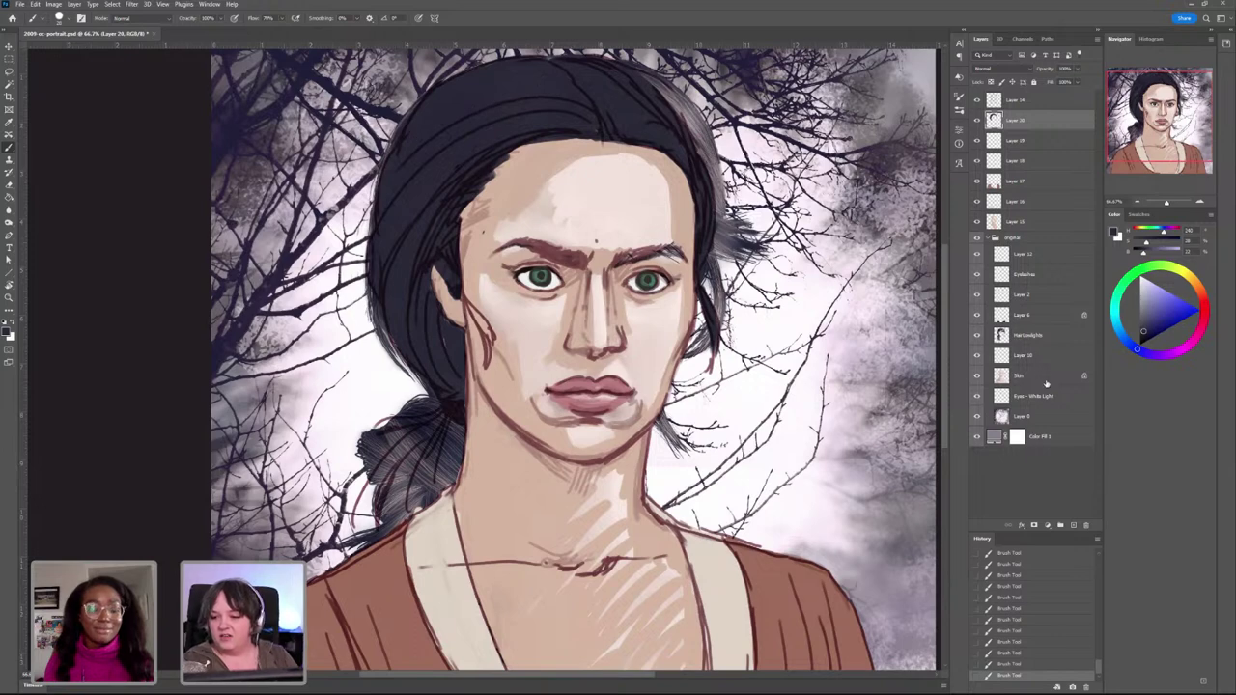
Step: Add a layer mask to the HairLowlights layer in the original group
{"action": "left_click", "coordinate": [1025, 336]}
{"action": "left_click", "coordinate": [1029, 239]}
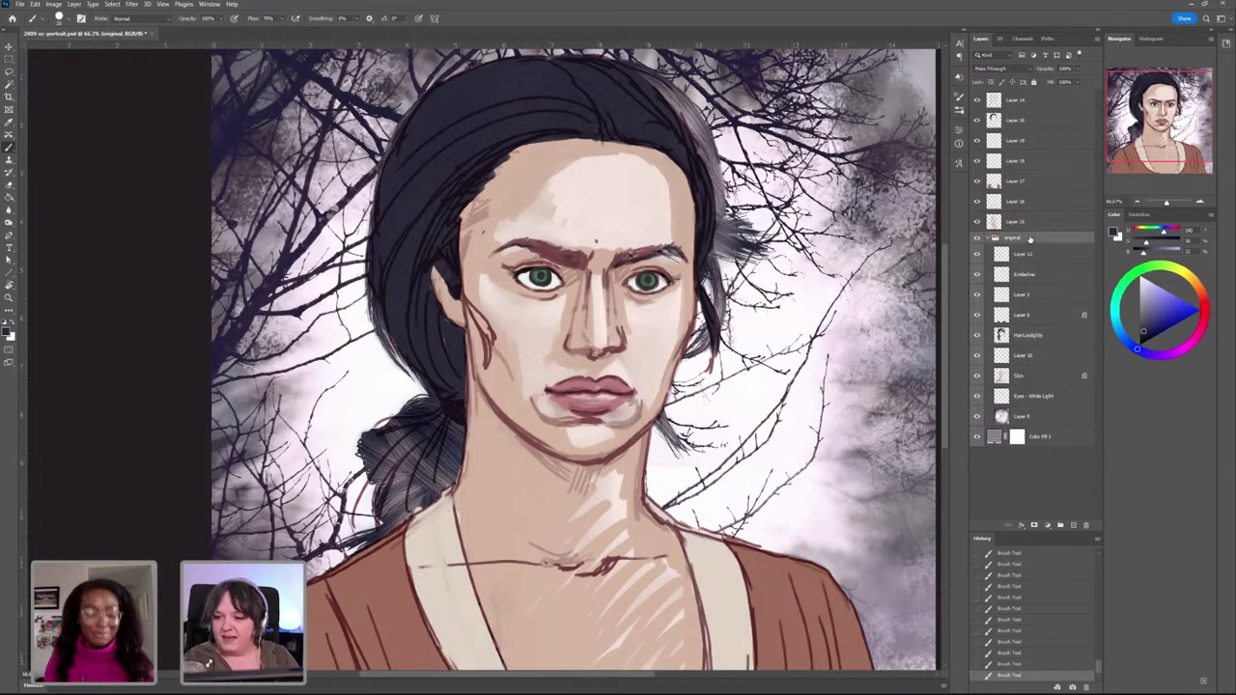
{"action": "left_click", "coordinate": [1039, 333]}
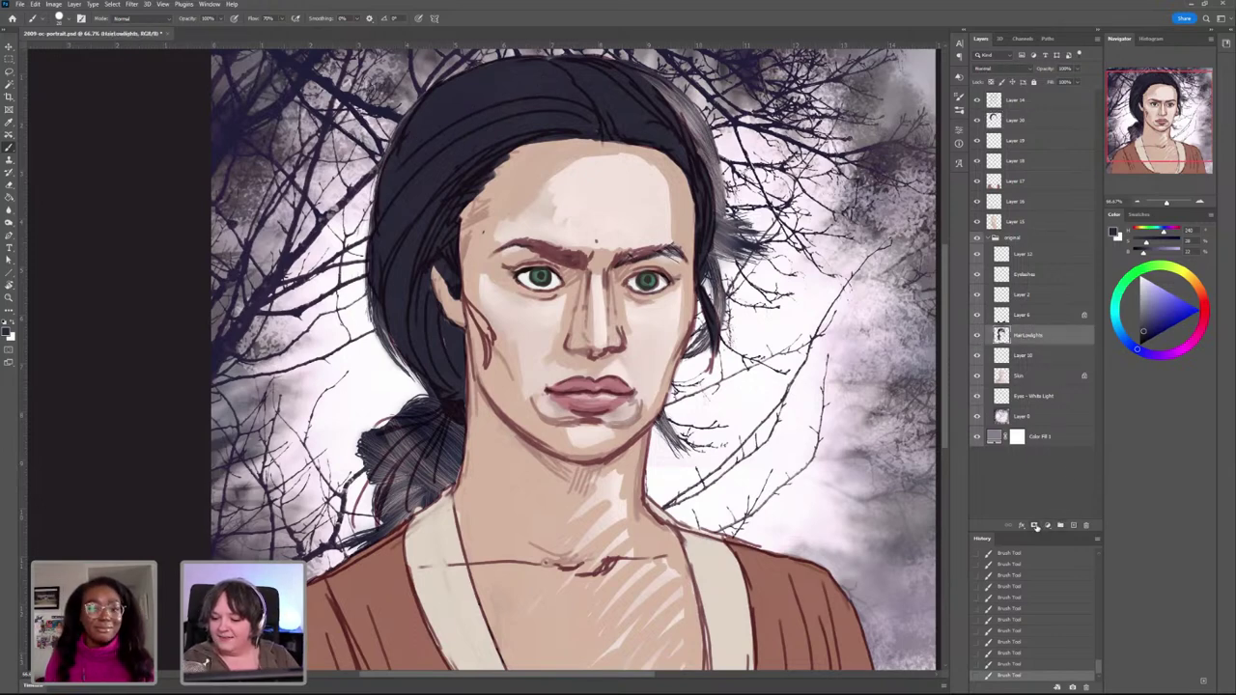
{"action": "left_click", "coordinate": [1034, 526]}
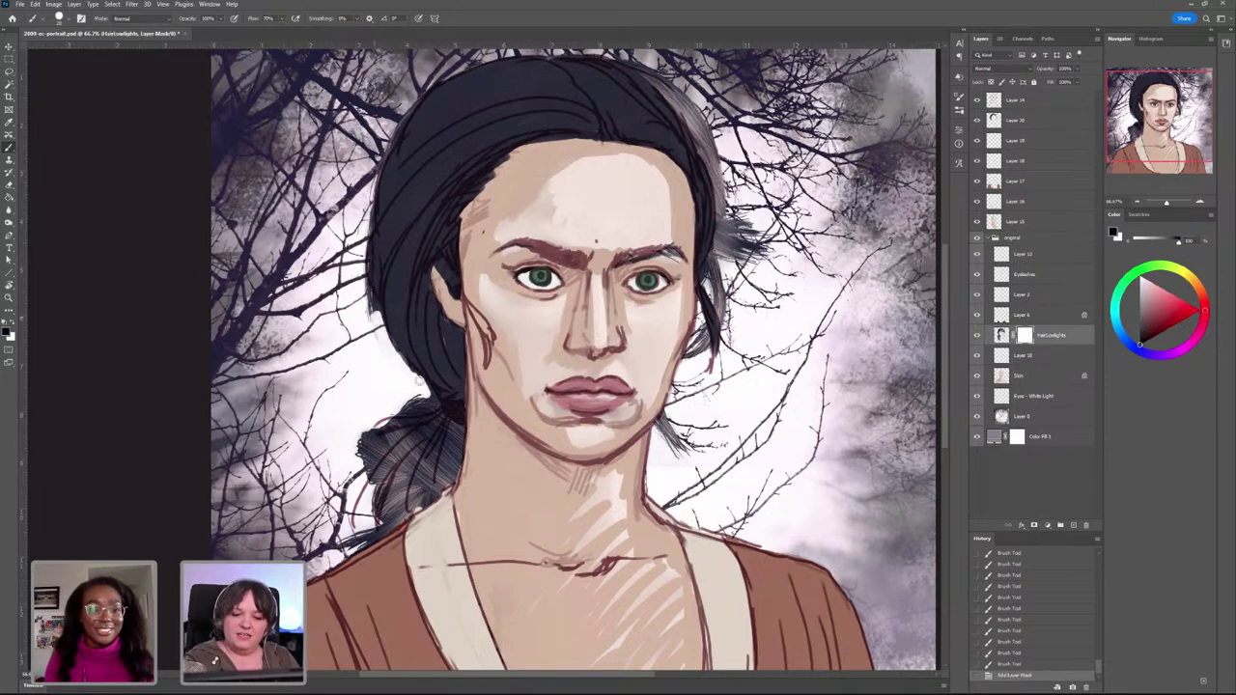
Step: Mask out the HairLowlights hair that spills outside the new outline on both sides of the head and over the crown
{"action": "mouse_move", "coordinate": [423, 387]}
{"action": "left_mouse_down"}
{"action": "mouse_move", "coordinate": [370, 287]}
{"action": "mouse_move", "coordinate": [380, 162]}
{"action": "left_mouse_up"}
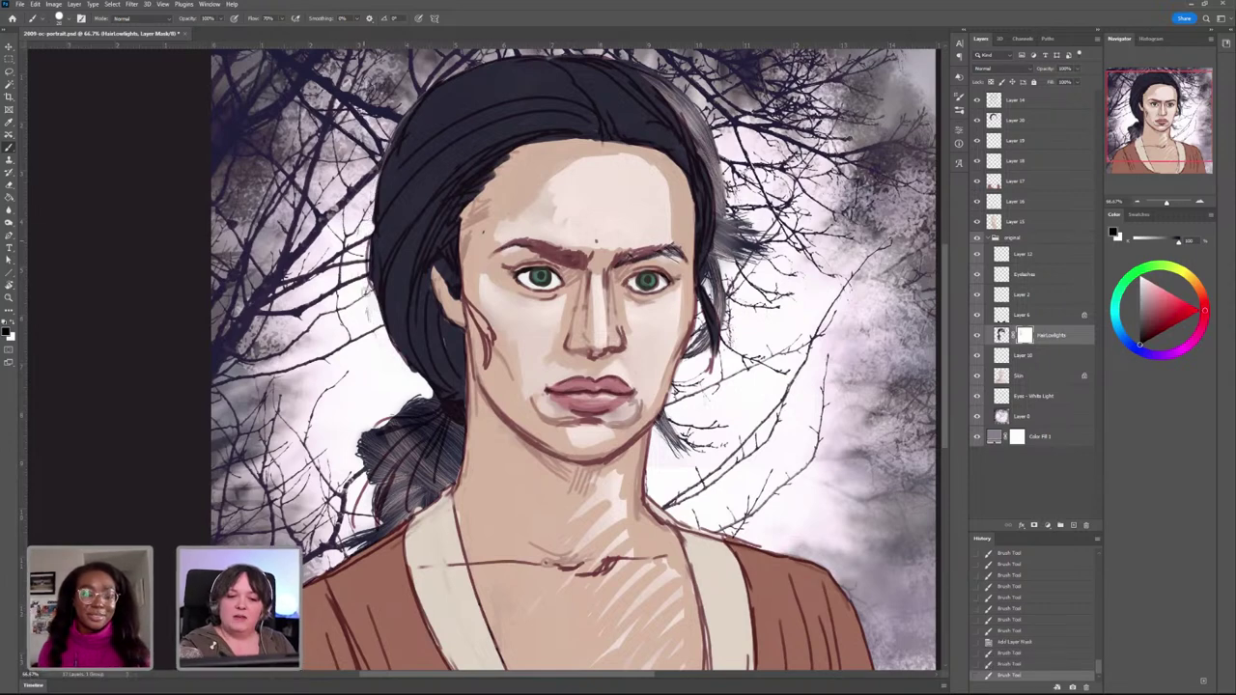
{"action": "left_click_drag", "start_coordinate": [365, 291], "coordinate": [368, 253]}
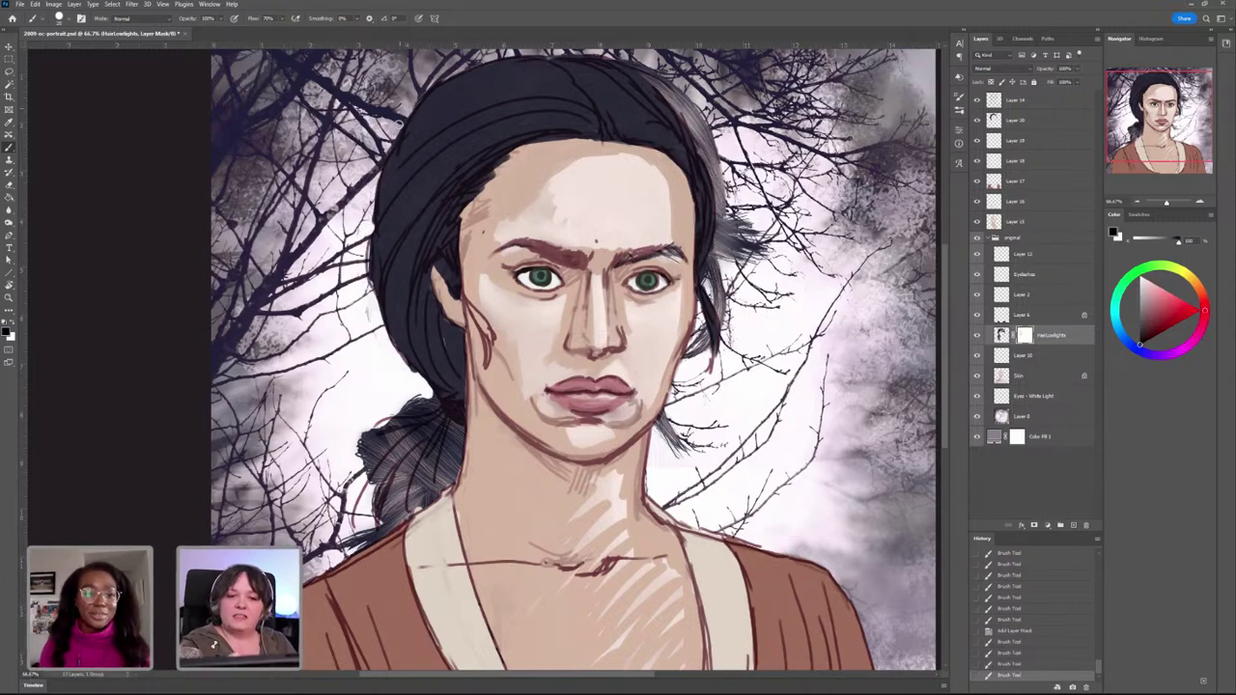
{"action": "left_click_drag", "start_coordinate": [374, 172], "coordinate": [405, 114]}
{"action": "left_click_drag", "start_coordinate": [406, 109], "coordinate": [527, 56]}
{"action": "left_click_drag", "start_coordinate": [683, 97], "coordinate": [639, 60]}
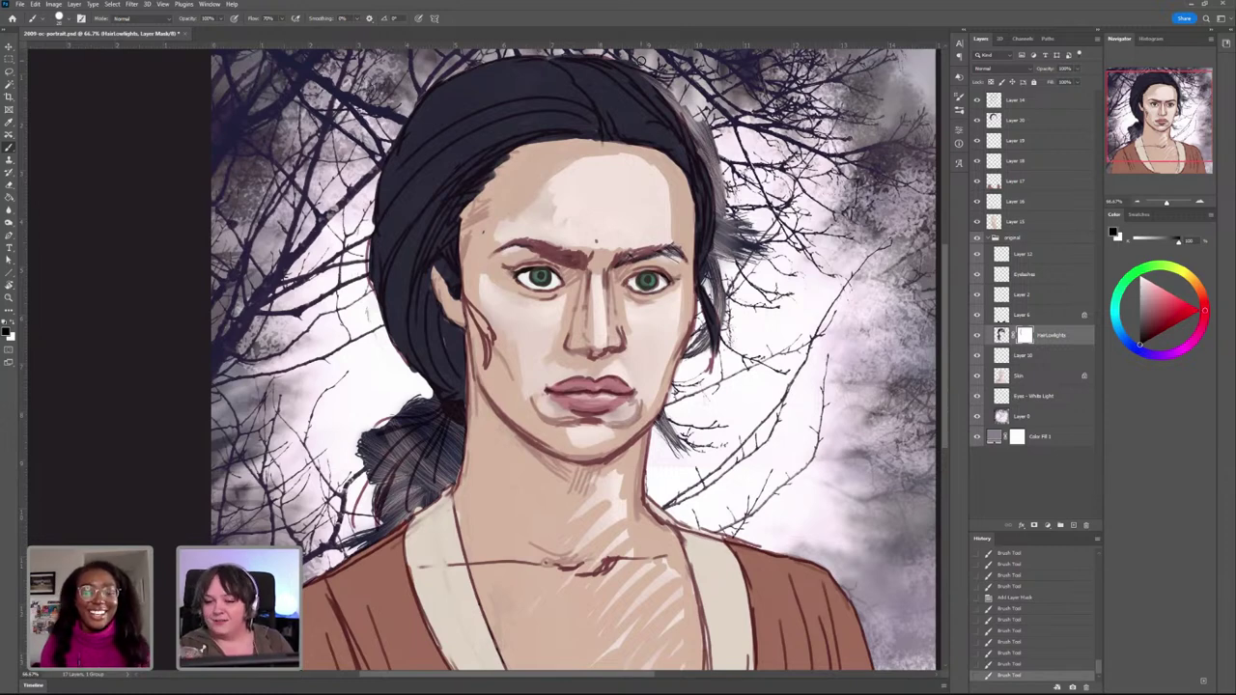
{"action": "mouse_move", "coordinate": [666, 81]}
{"action": "left_mouse_down"}
{"action": "mouse_move", "coordinate": [644, 65]}
{"action": "mouse_move", "coordinate": [702, 137]}
{"action": "left_mouse_up"}
{"action": "mouse_move", "coordinate": [713, 180]}
{"action": "left_mouse_down"}
{"action": "mouse_move", "coordinate": [721, 255]}
{"action": "mouse_move", "coordinate": [740, 232]}
{"action": "mouse_move", "coordinate": [763, 247]}
{"action": "mouse_move", "coordinate": [765, 277]}
{"action": "mouse_move", "coordinate": [709, 267]}
{"action": "mouse_move", "coordinate": [730, 338]}
{"action": "mouse_move", "coordinate": [688, 358]}
{"action": "mouse_move", "coordinate": [663, 427]}
{"action": "mouse_move", "coordinate": [683, 464]}
{"action": "mouse_move", "coordinate": [720, 465]}
{"action": "left_mouse_up"}
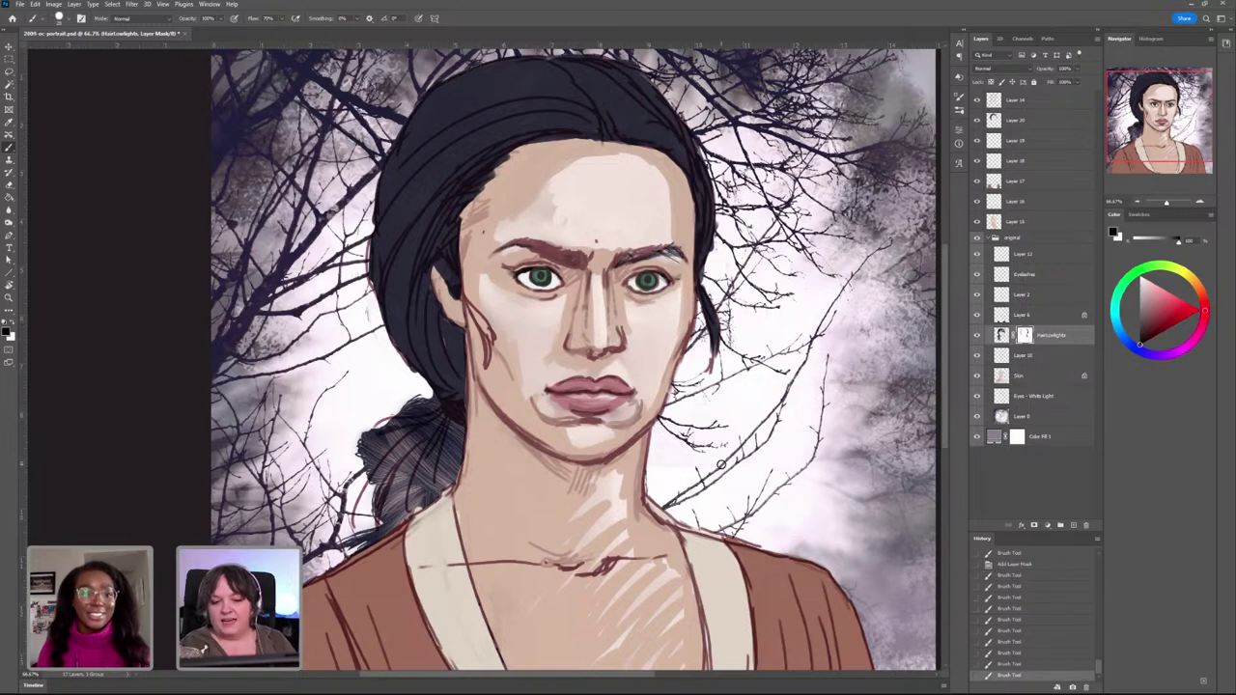
Step: Fill the ponytail with flat dark navy on the new hair layer, covering its old highlights
{"action": "left_click", "coordinate": [1030, 120]}
{"action": "mouse_move", "coordinate": [451, 417]}
{"action": "left_mouse_down"}
{"action": "mouse_move", "coordinate": [428, 425]}
{"action": "mouse_move", "coordinate": [374, 492]}
{"action": "mouse_move", "coordinate": [410, 444]}
{"action": "mouse_move", "coordinate": [371, 532]}
{"action": "left_mouse_up"}
{"action": "left_click_drag", "start_coordinate": [414, 448], "coordinate": [383, 522]}
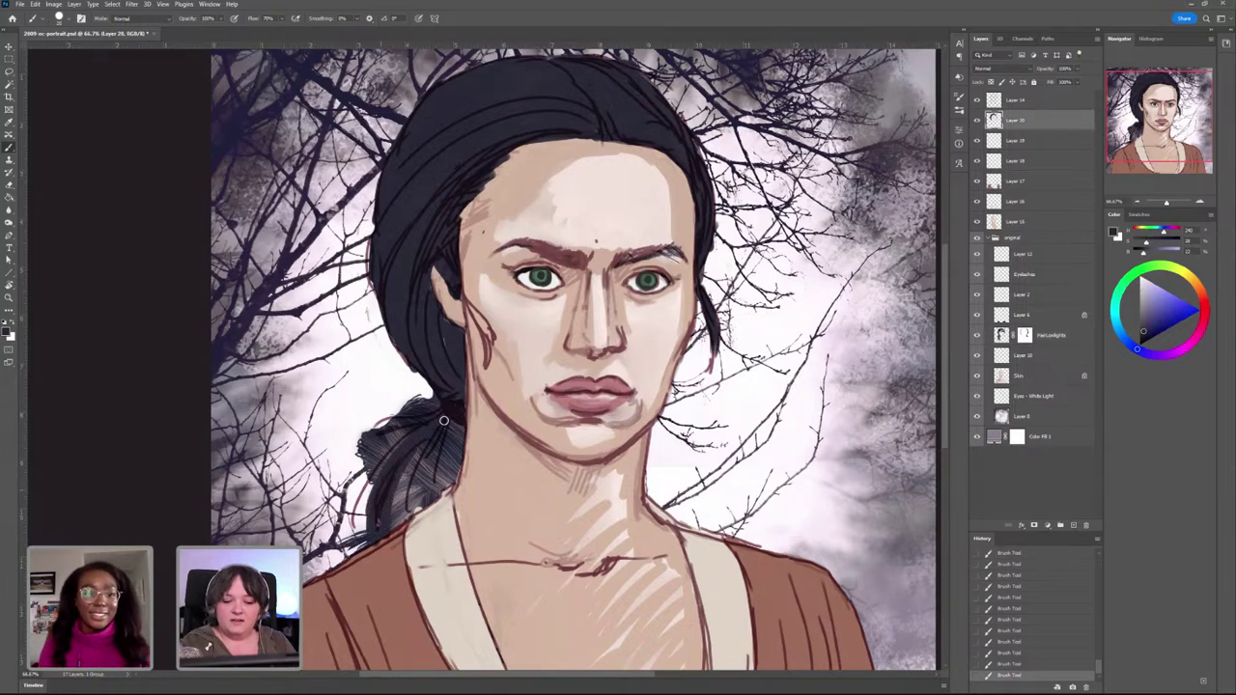
{"action": "mouse_move", "coordinate": [443, 420]}
{"action": "left_mouse_down"}
{"action": "mouse_move", "coordinate": [438, 478]}
{"action": "mouse_move", "coordinate": [449, 443]}
{"action": "mouse_move", "coordinate": [451, 486]}
{"action": "mouse_move", "coordinate": [387, 533]}
{"action": "mouse_move", "coordinate": [444, 476]}
{"action": "mouse_move", "coordinate": [446, 443]}
{"action": "mouse_move", "coordinate": [394, 501]}
{"action": "mouse_move", "coordinate": [416, 453]}
{"action": "mouse_move", "coordinate": [389, 524]}
{"action": "mouse_move", "coordinate": [436, 415]}
{"action": "left_mouse_up"}
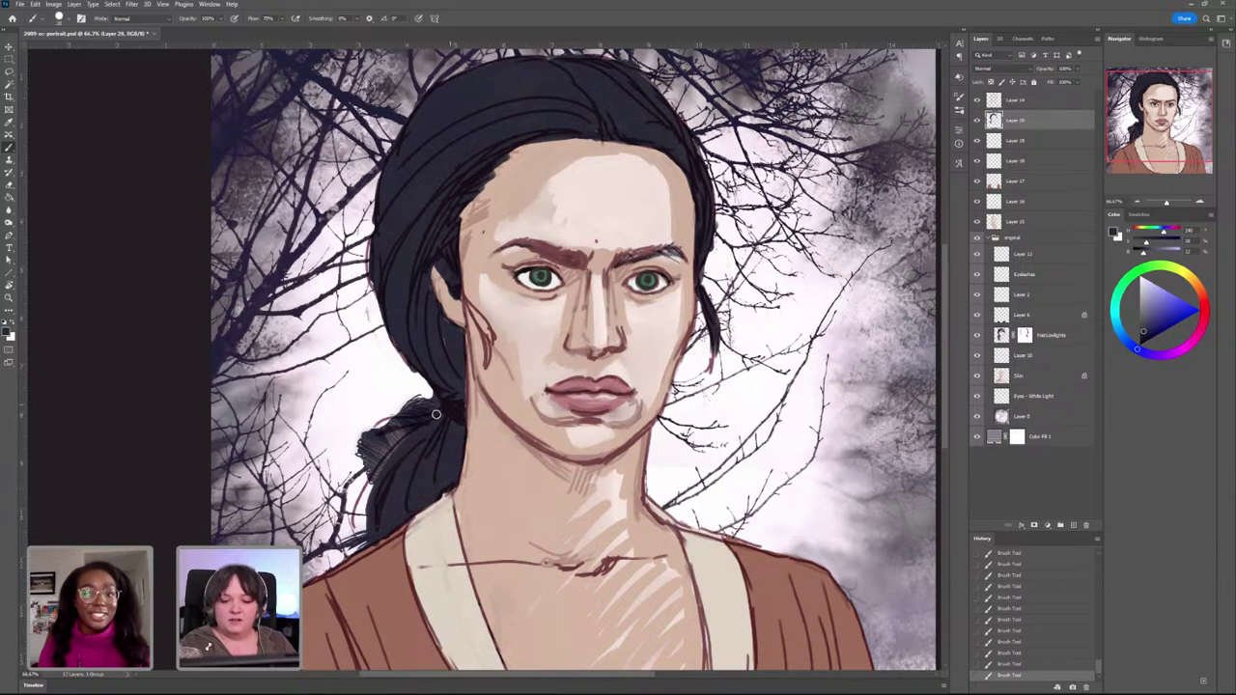
{"action": "mouse_move", "coordinate": [362, 449]}
{"action": "left_mouse_down"}
{"action": "mouse_move", "coordinate": [407, 431]}
{"action": "mouse_move", "coordinate": [388, 422]}
{"action": "mouse_move", "coordinate": [388, 462]}
{"action": "left_mouse_up"}
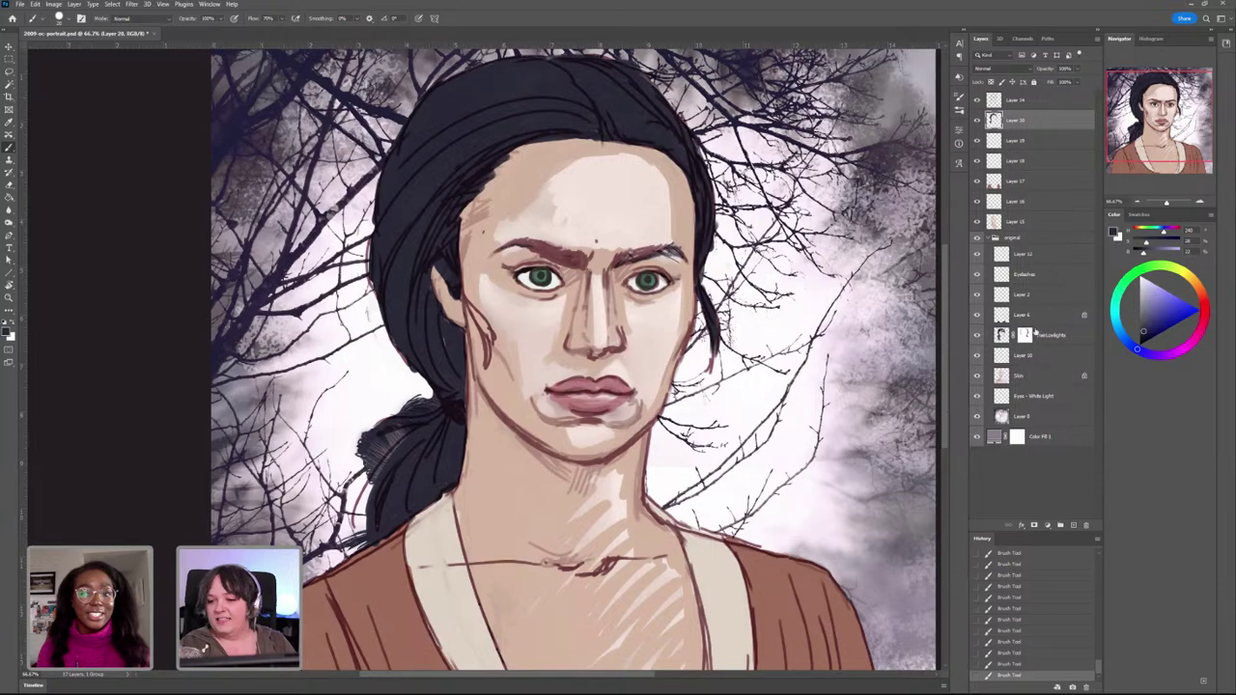
Step: Mask out the stray hair around the ponytail's upper strand on the HairLowlights layer mask
{"action": "left_click", "coordinate": [1026, 337]}
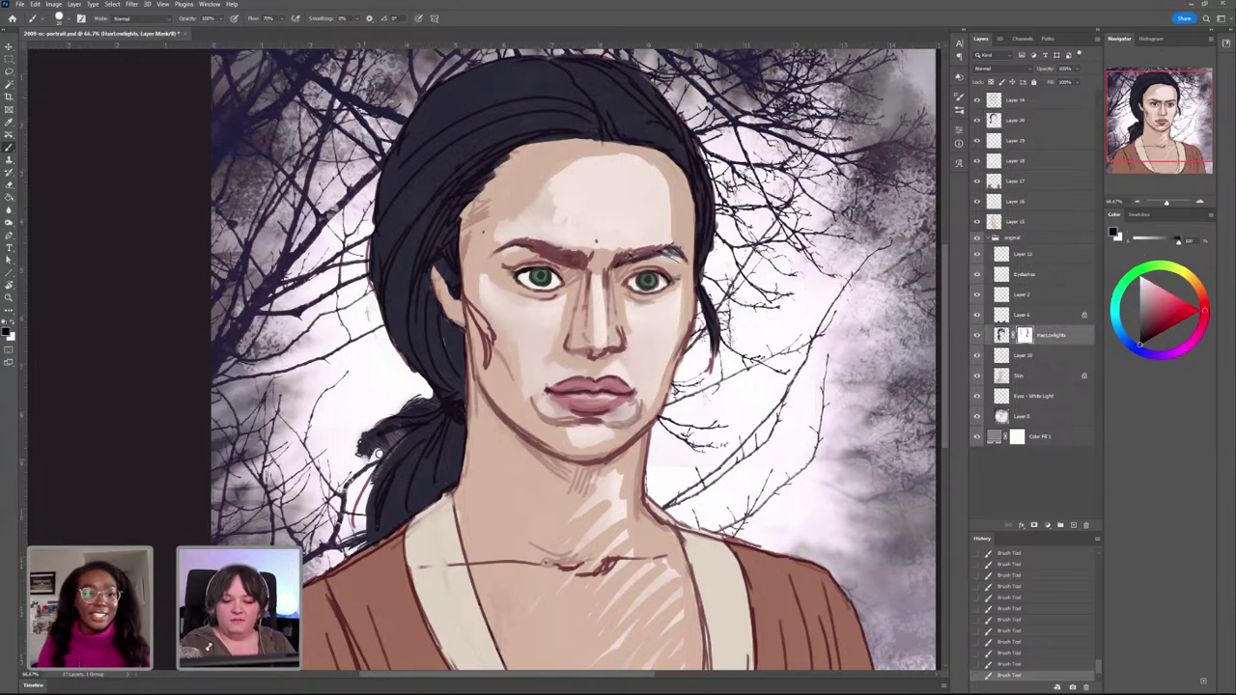
{"action": "mouse_move", "coordinate": [379, 454]}
{"action": "left_mouse_down"}
{"action": "mouse_move", "coordinate": [410, 431]}
{"action": "mouse_move", "coordinate": [360, 452]}
{"action": "left_mouse_up"}
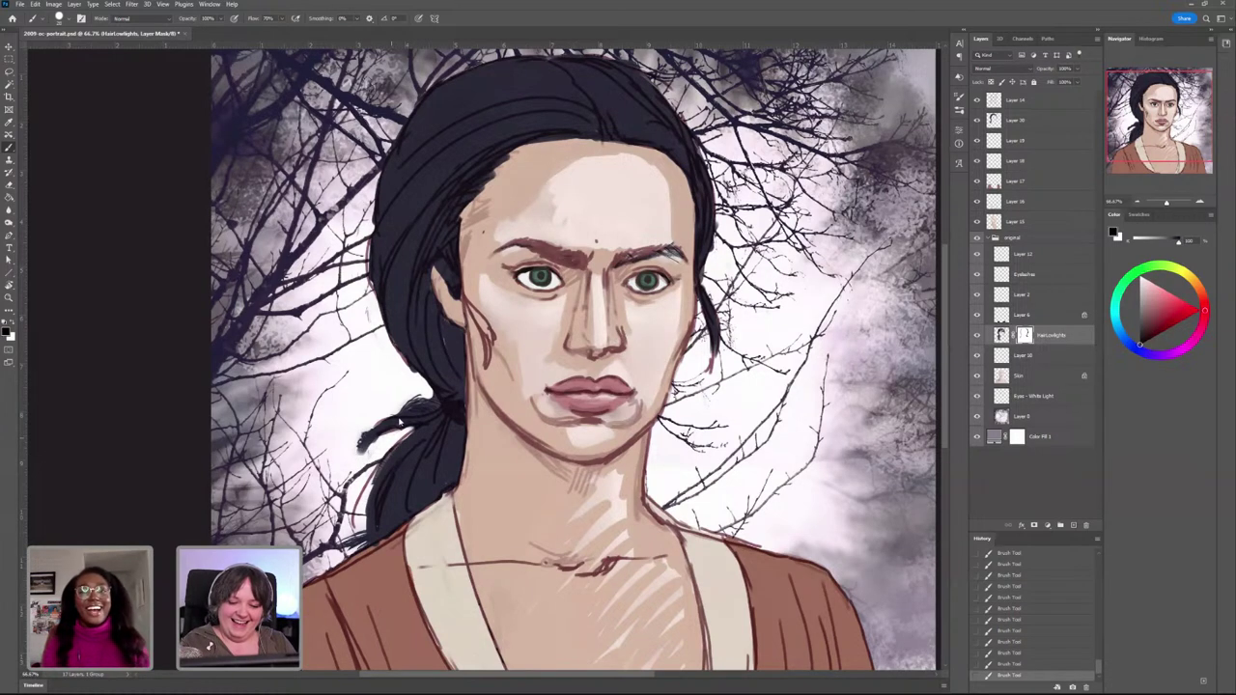
{"action": "mouse_move", "coordinate": [400, 411]}
{"action": "left_mouse_down"}
{"action": "mouse_move", "coordinate": [380, 440]}
{"action": "mouse_move", "coordinate": [436, 398]}
{"action": "left_mouse_up"}
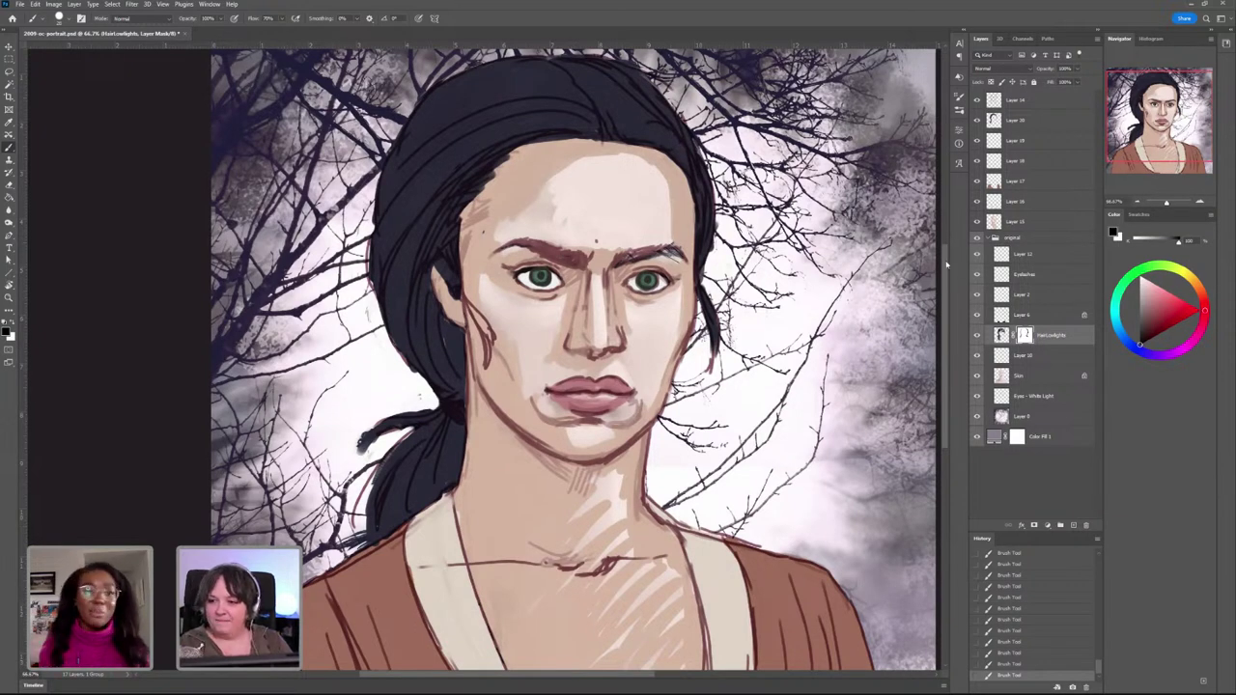
Step: Add a new layer and place it directly above the original group
{"action": "left_click_drag", "start_coordinate": [946, 266], "coordinate": [947, 295]}
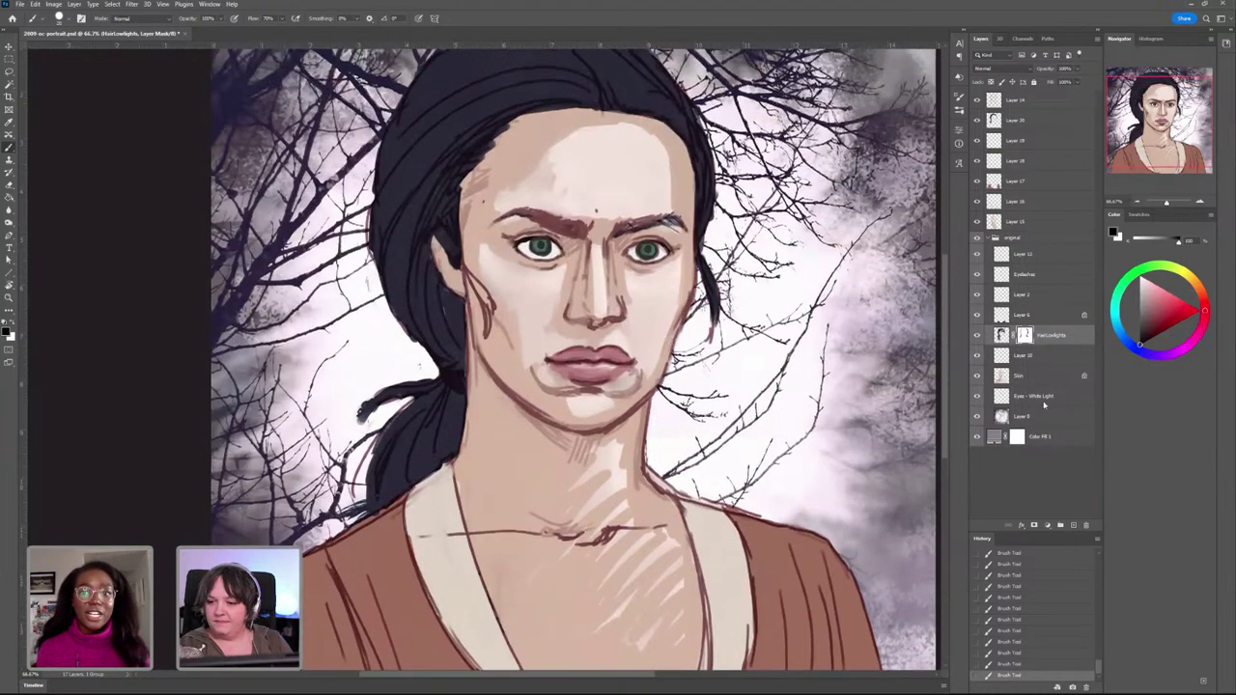
{"action": "left_click", "coordinate": [1044, 415]}
{"action": "left_click", "coordinate": [1032, 239]}
{"action": "key", "text": "ctrl+alt+shift+n"}
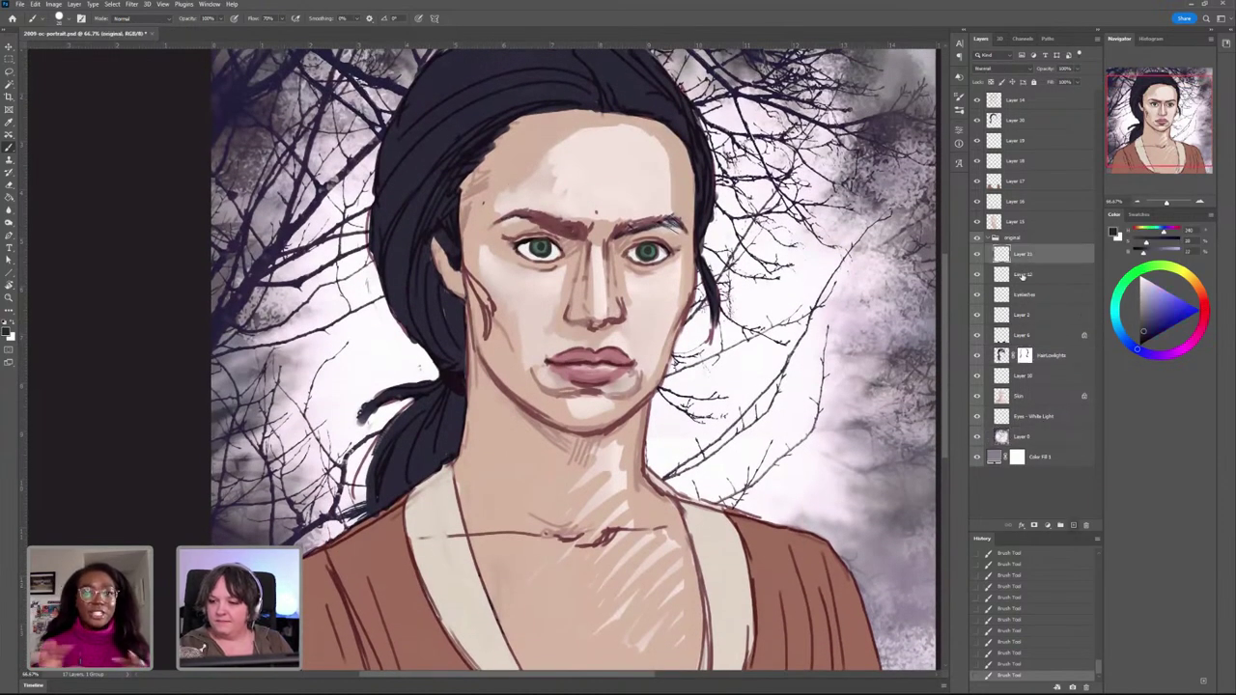
{"action": "left_click_drag", "start_coordinate": [1022, 253], "coordinate": [1022, 236]}
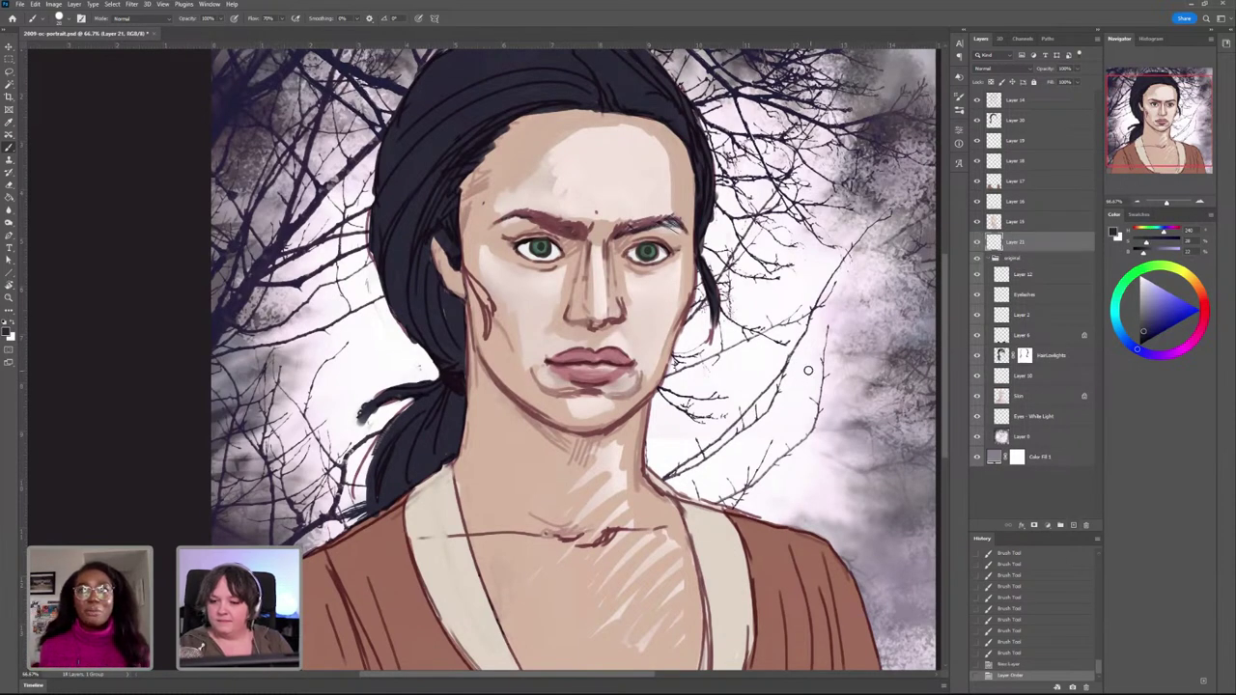
Step: Sample a pale colour from the background and fade the branches above the right shoulder with radial gradients
{"action": "left_click", "coordinate": [828, 521], "text": "alt"}
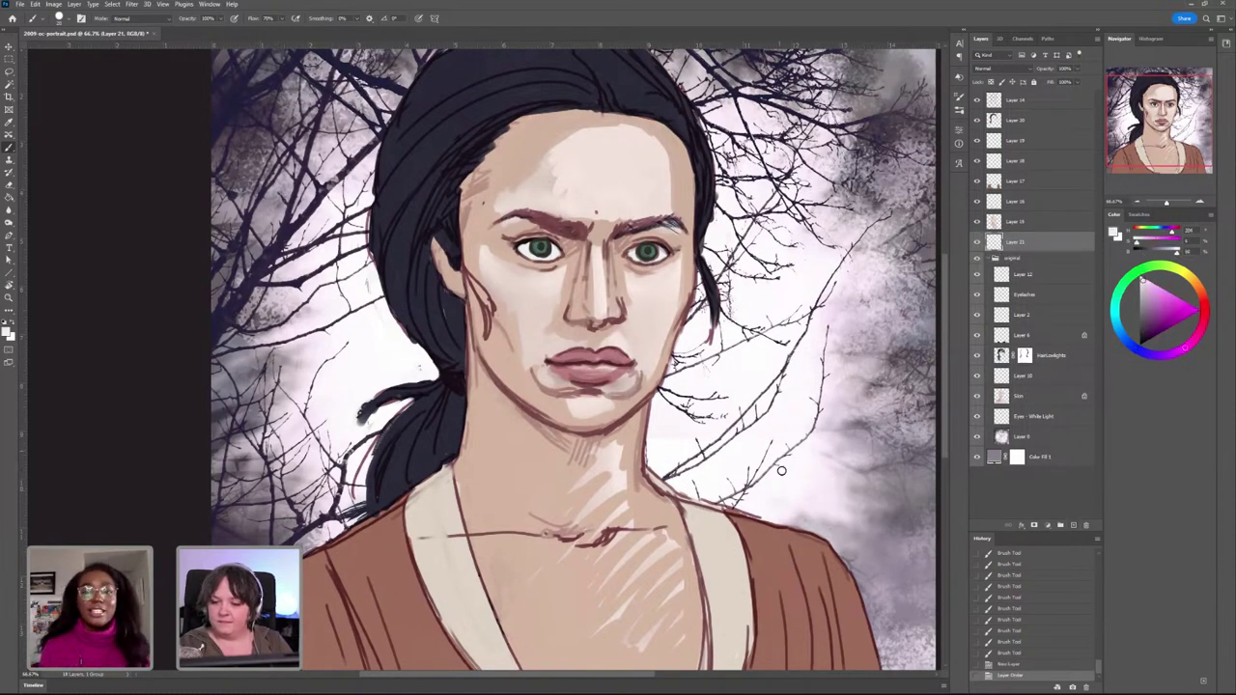
{"action": "key", "text": "g"}
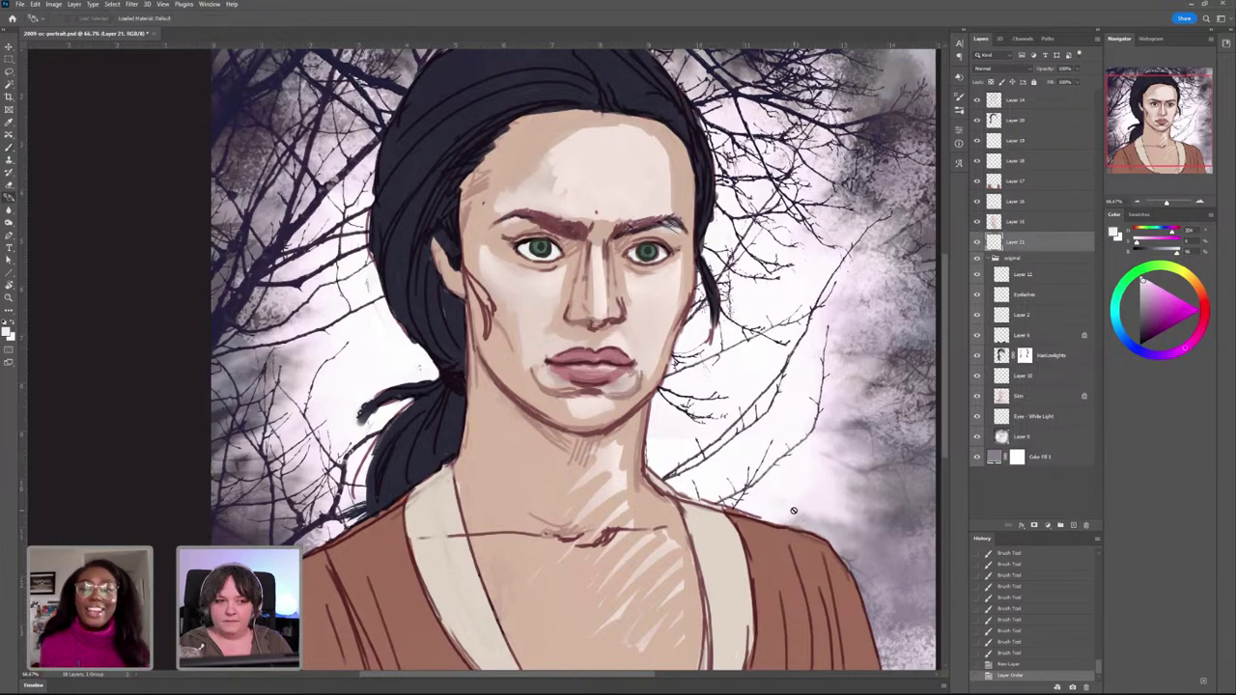
{"action": "key", "text": "shift+g"}
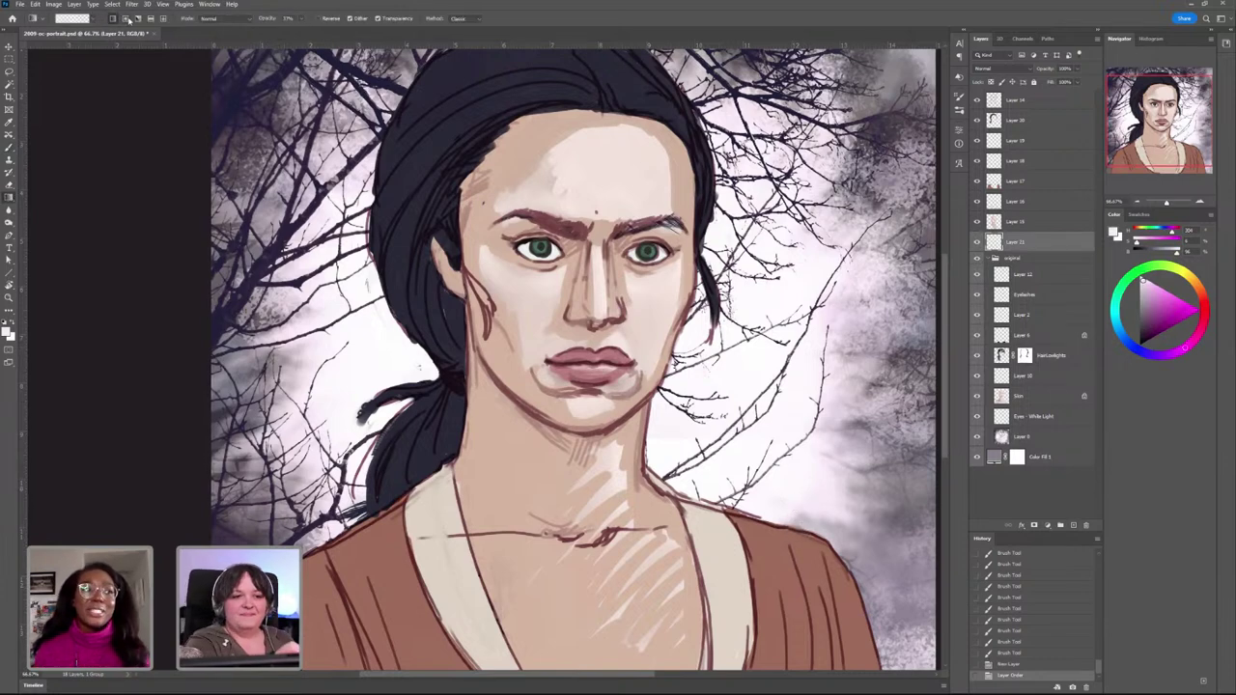
{"action": "left_click", "coordinate": [128, 20]}
{"action": "mouse_move", "coordinate": [843, 533]}
{"action": "left_mouse_down"}
{"action": "mouse_move", "coordinate": [725, 198]}
{"action": "mouse_move", "coordinate": [721, 137]}
{"action": "left_mouse_up"}
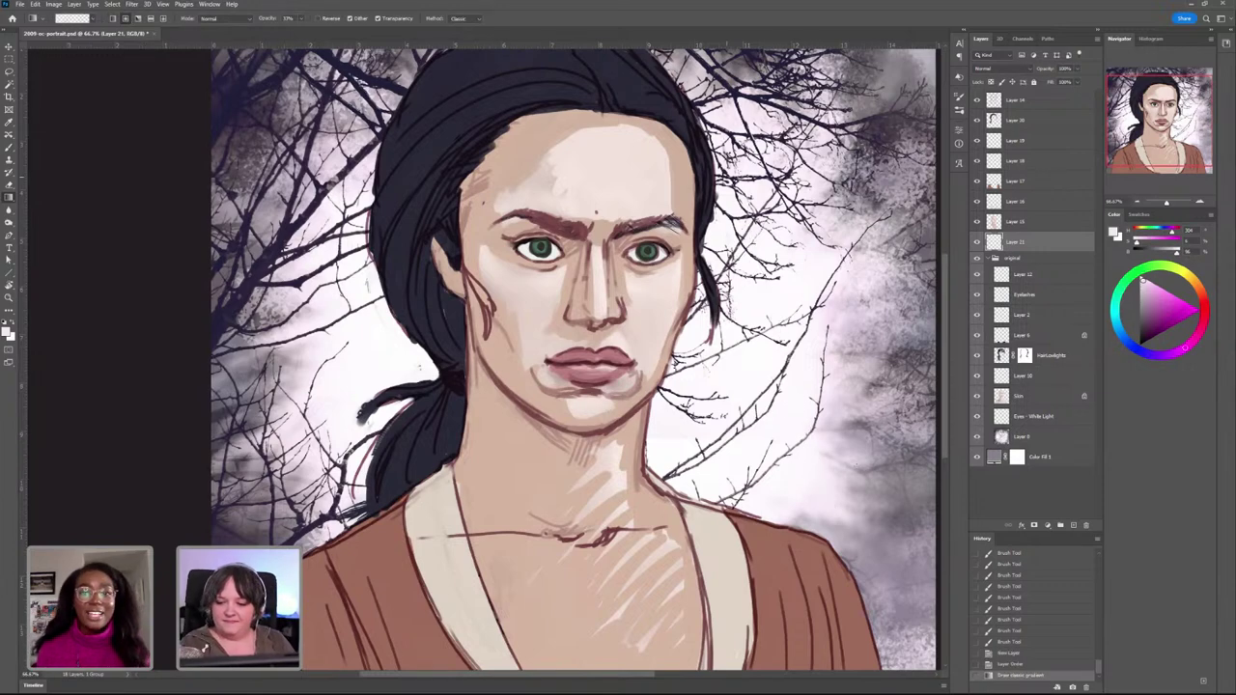
{"action": "left_click_drag", "start_coordinate": [788, 534], "coordinate": [728, 270]}
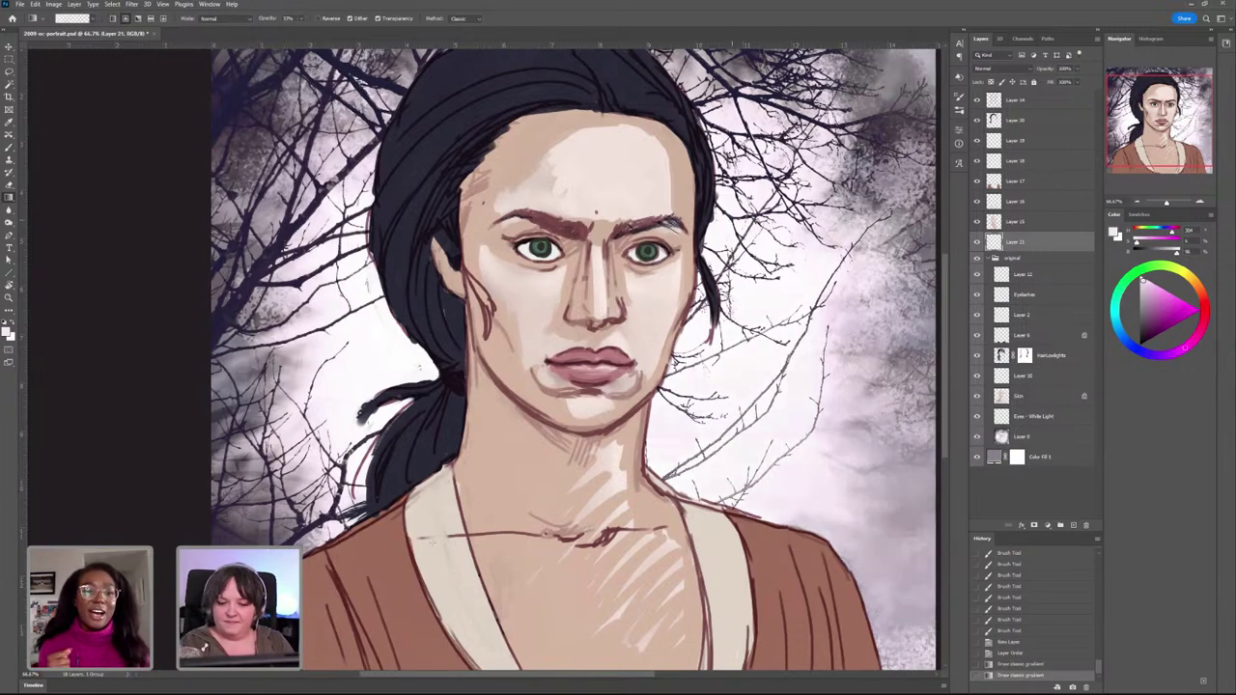
Step: Fade the branches around the ponytail and beside the hair on both sides of the figure with more pale radial gradients
{"action": "left_click_drag", "start_coordinate": [369, 505], "coordinate": [451, 257]}
{"action": "mouse_move", "coordinate": [394, 390]}
{"action": "left_mouse_down"}
{"action": "mouse_move", "coordinate": [417, 569]}
{"action": "mouse_move", "coordinate": [450, 578]}
{"action": "left_mouse_up"}
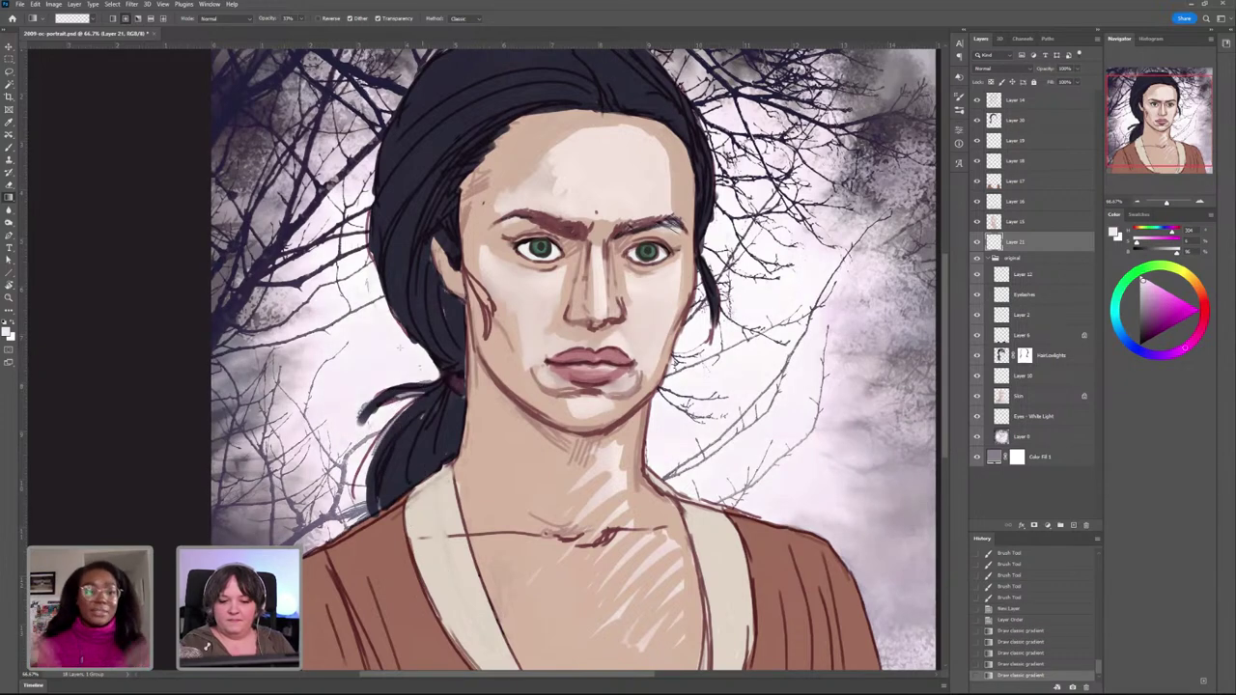
{"action": "left_click_drag", "start_coordinate": [399, 347], "coordinate": [444, 525]}
{"action": "mouse_move", "coordinate": [348, 268]}
{"action": "left_mouse_down"}
{"action": "mouse_move", "coordinate": [384, 427]}
{"action": "mouse_move", "coordinate": [383, 416]}
{"action": "left_mouse_up"}
{"action": "left_click_drag", "start_coordinate": [363, 198], "coordinate": [413, 338]}
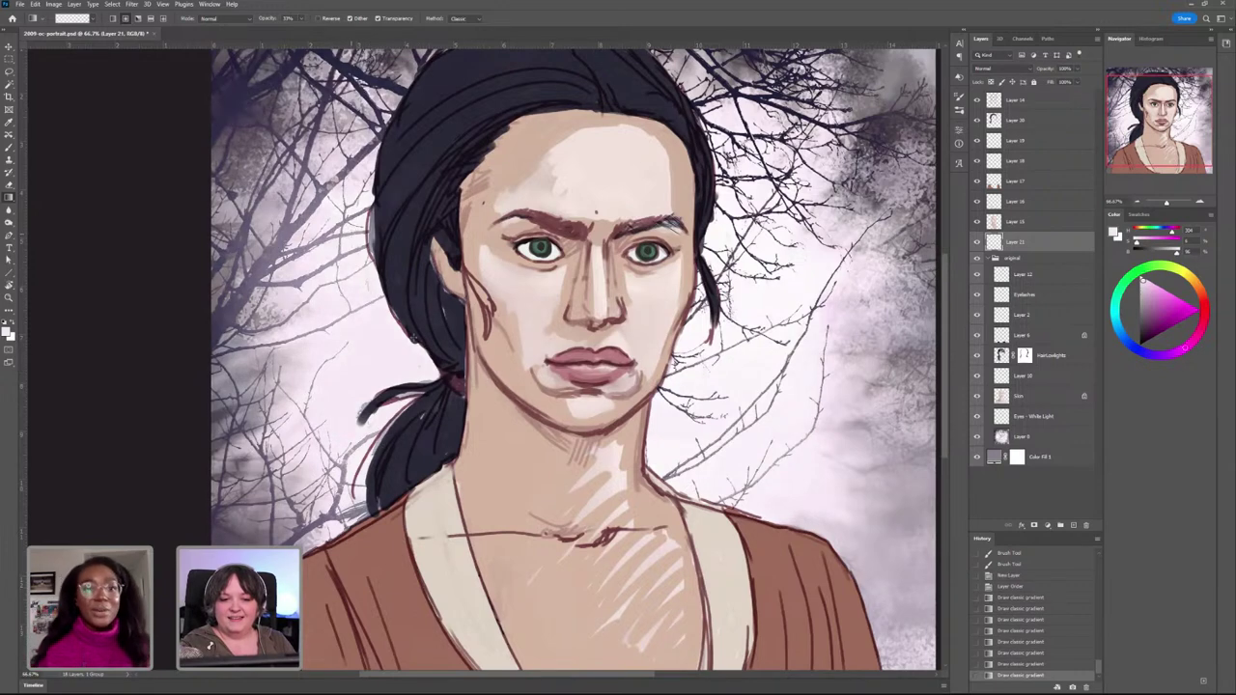
{"action": "left_click_drag", "start_coordinate": [371, 211], "coordinate": [422, 373]}
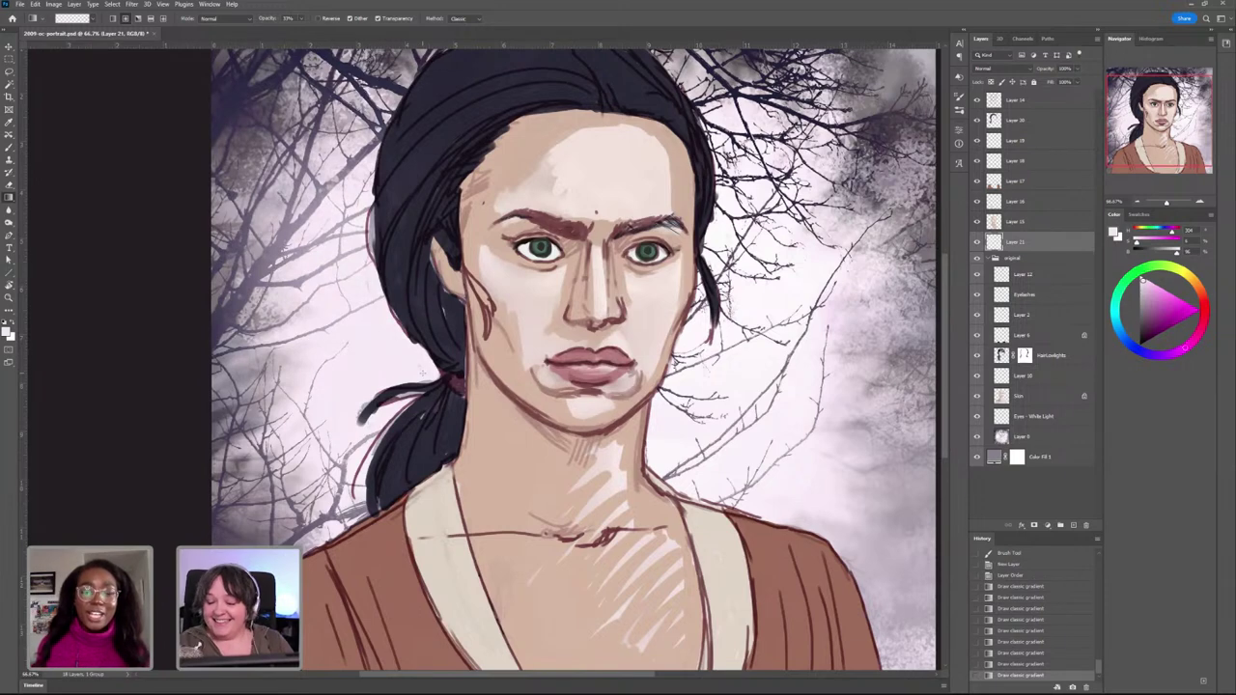
{"action": "left_click_drag", "start_coordinate": [734, 255], "coordinate": [795, 367]}
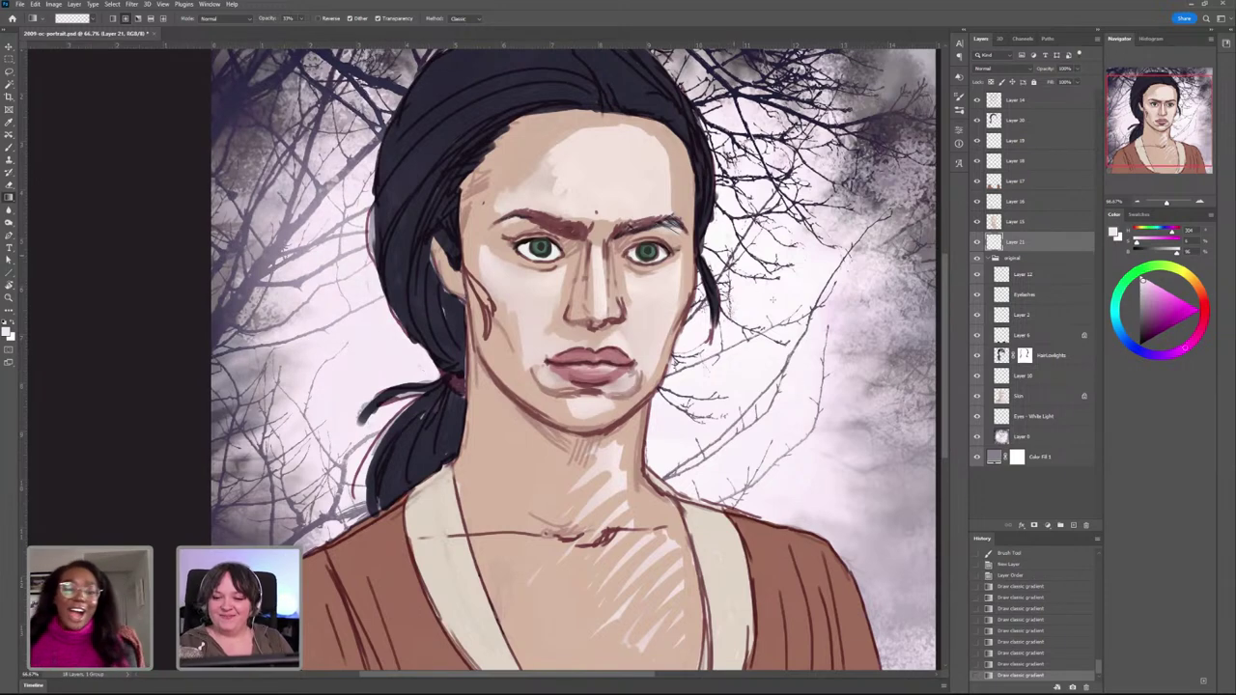
{"action": "left_click_drag", "start_coordinate": [724, 248], "coordinate": [801, 303]}
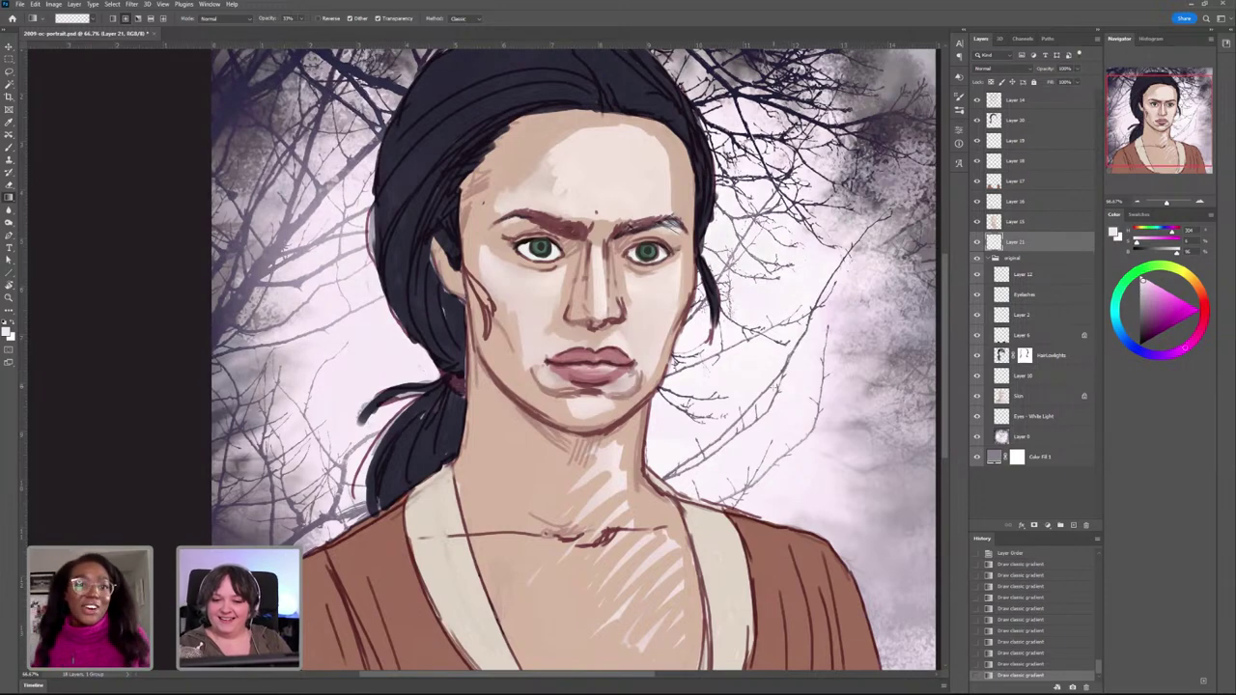
{"action": "key", "text": "ctrl+minus"}
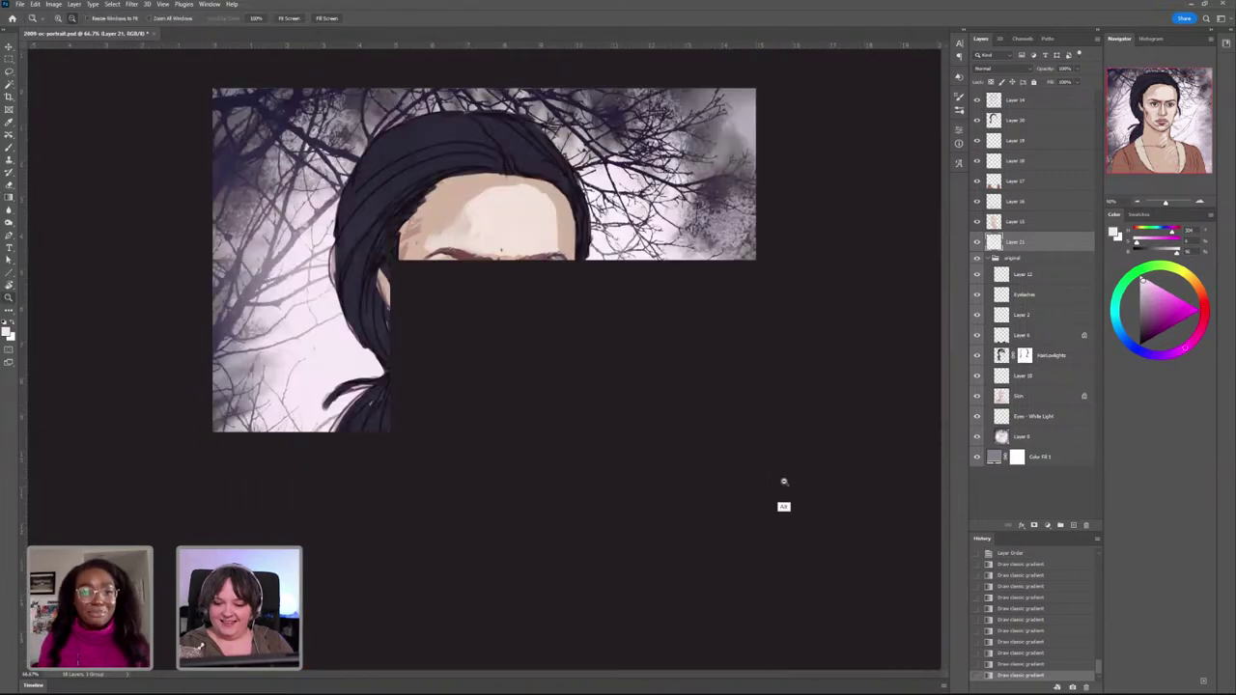
{"action": "key", "text": "l"}
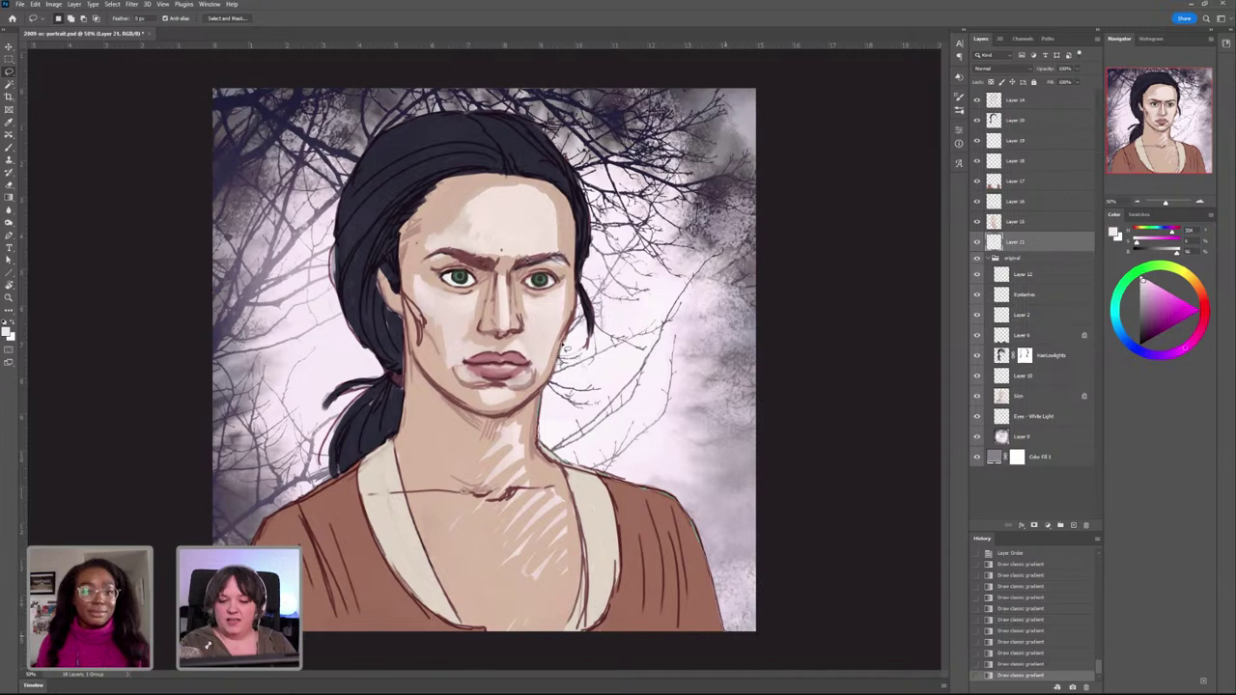
{"action": "left_click_drag", "start_coordinate": [583, 295], "coordinate": [592, 323]}
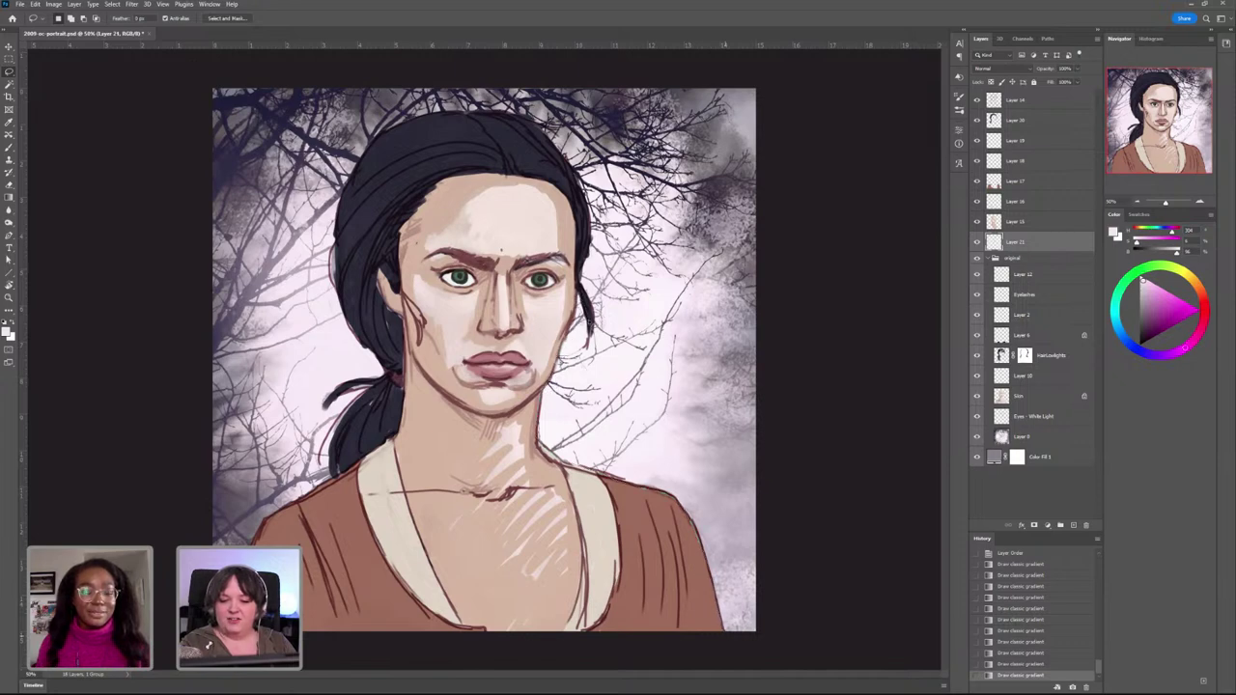
{"action": "right_click", "coordinate": [591, 322]}
{"action": "key", "text": "Escape"}
{"action": "key", "text": "ctrl+z"}
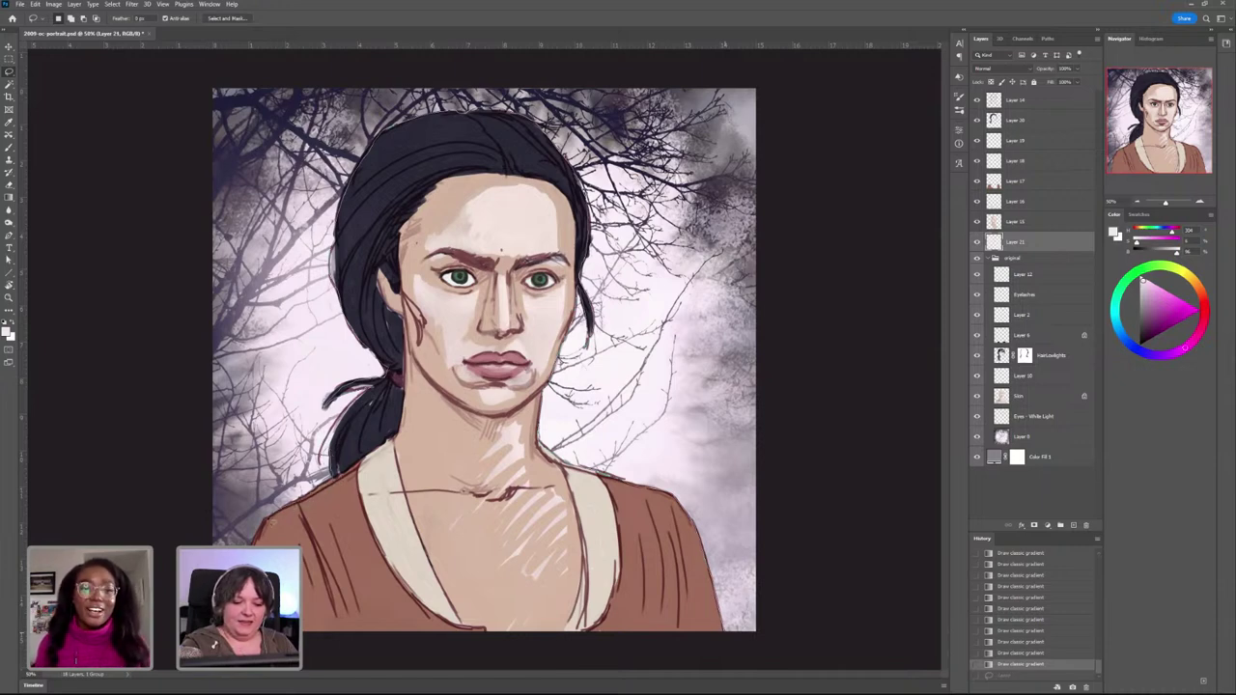
Step: Mask the figure out of the pale gradient layer using an inverted lasso selection of the figure's whole outline
{"action": "left_click_drag", "start_coordinate": [295, 662], "coordinate": [732, 671]}
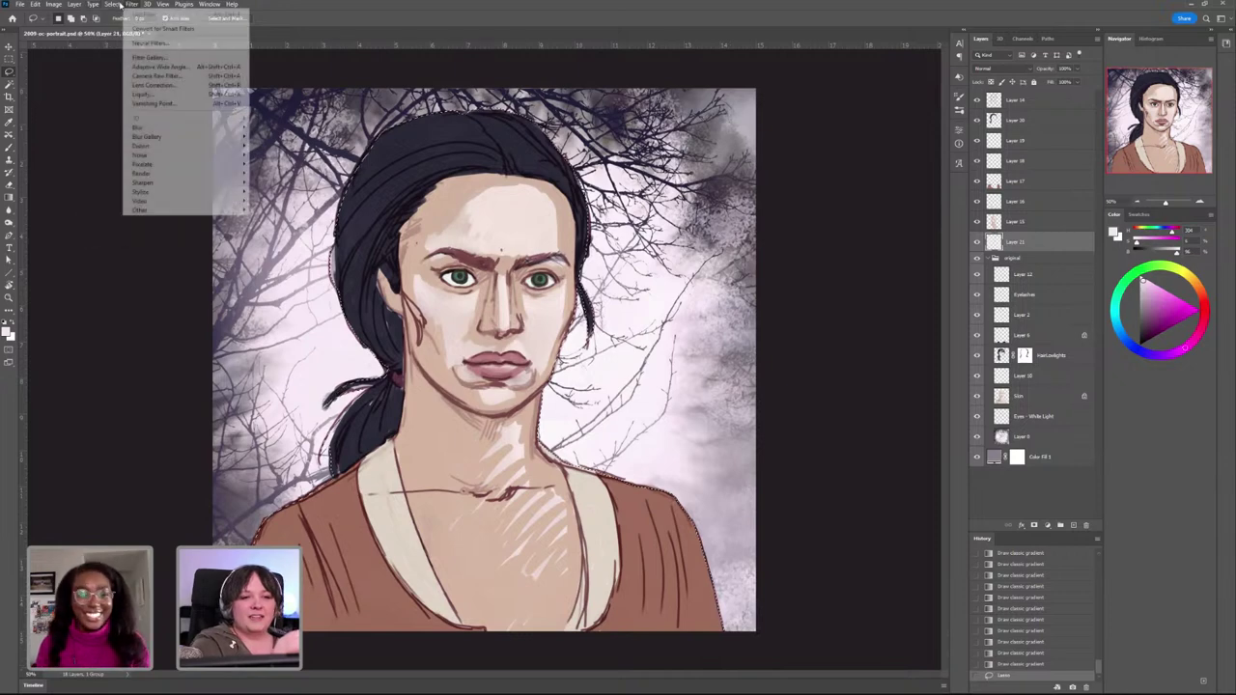
{"action": "left_click", "coordinate": [74, 4]}
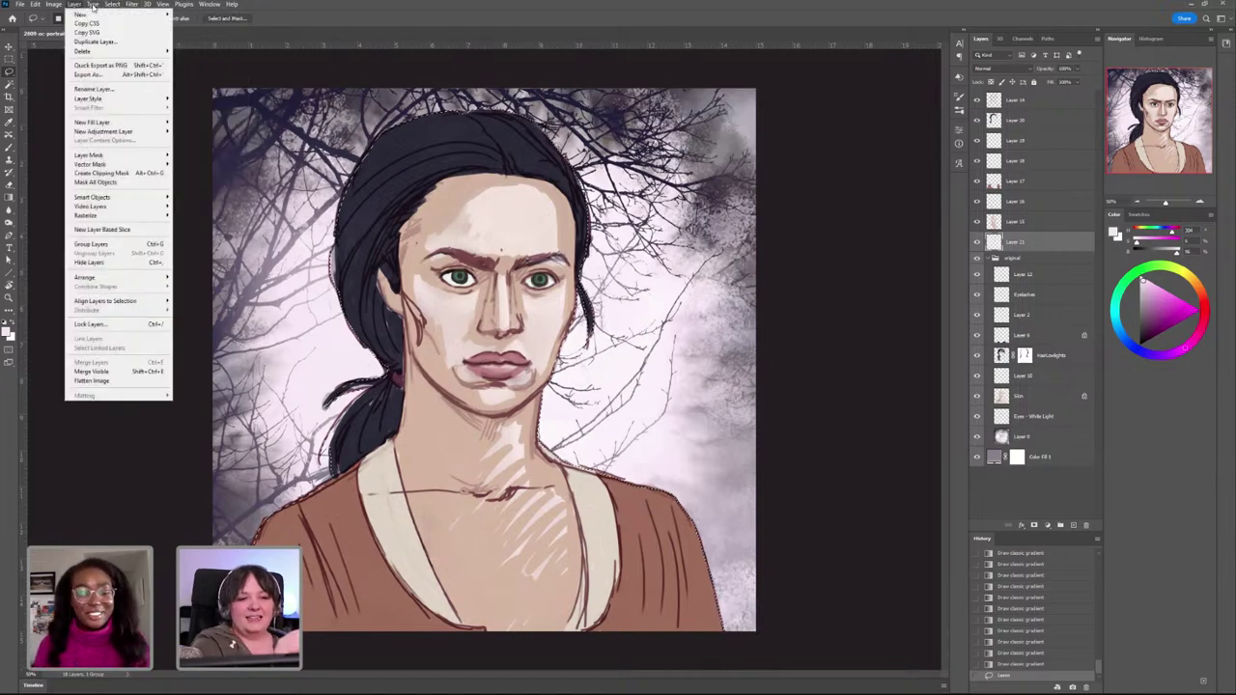
{"action": "mouse_move", "coordinate": [113, 4]}
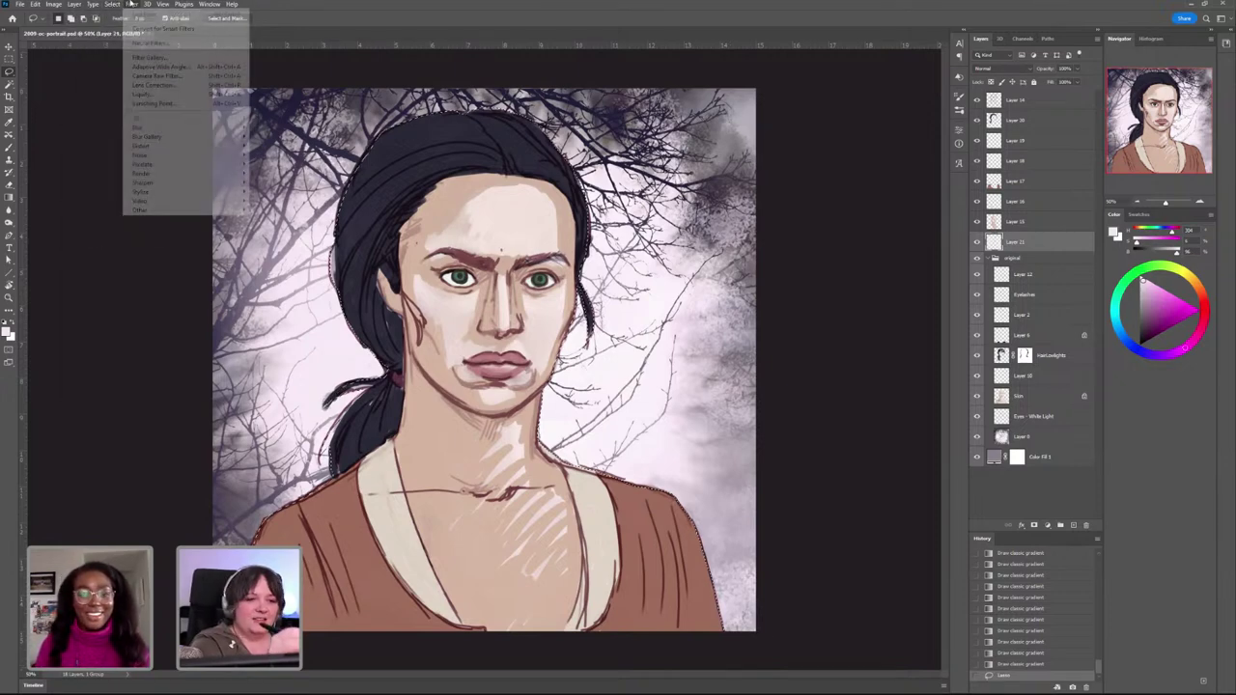
{"action": "mouse_move", "coordinate": [131, 5]}
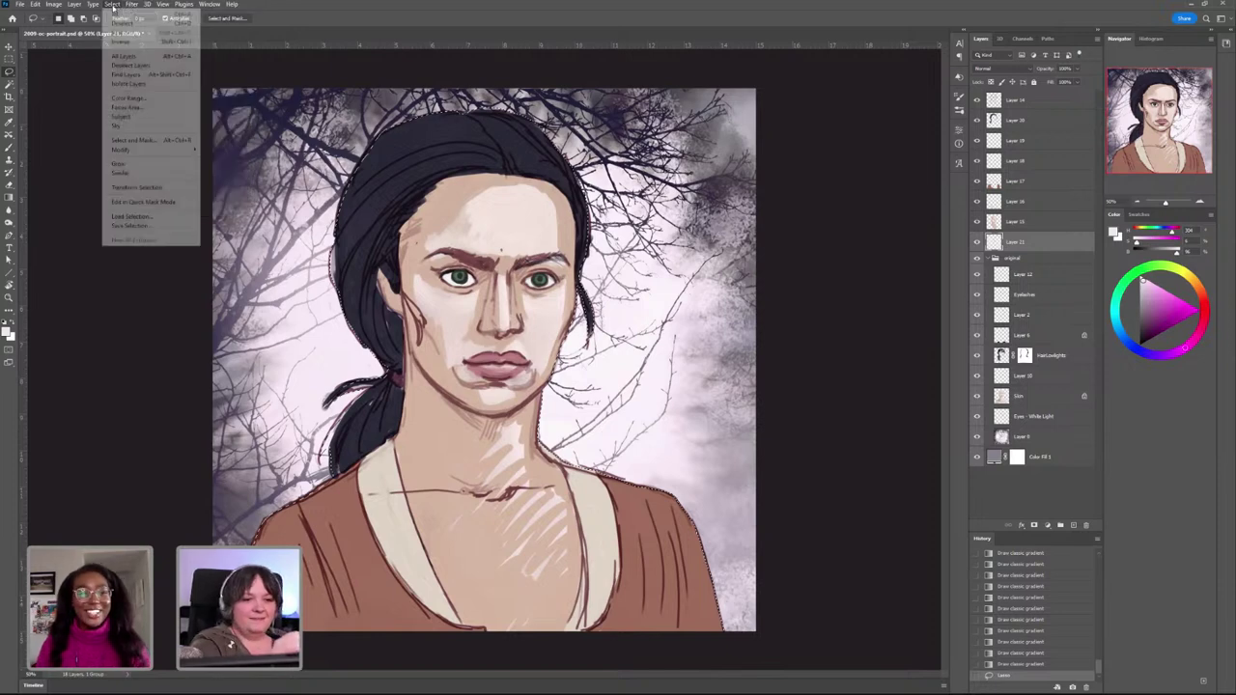
{"action": "left_click", "coordinate": [123, 42]}
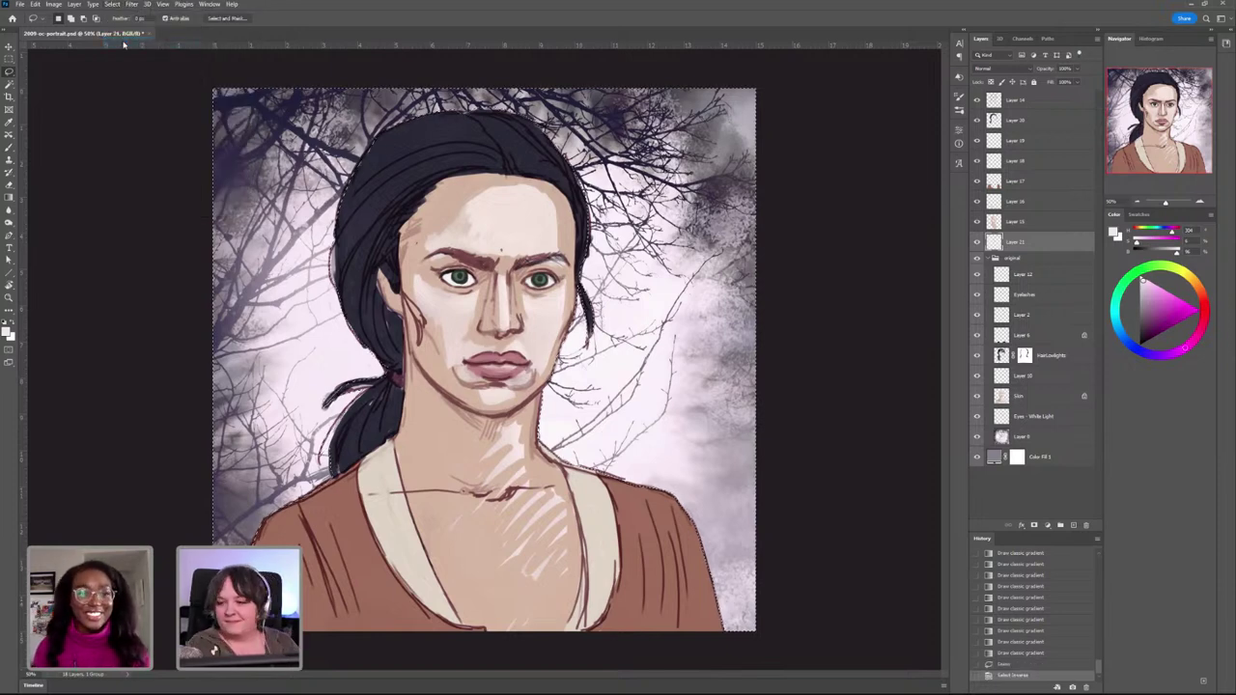
{"action": "left_click", "coordinate": [1035, 524]}
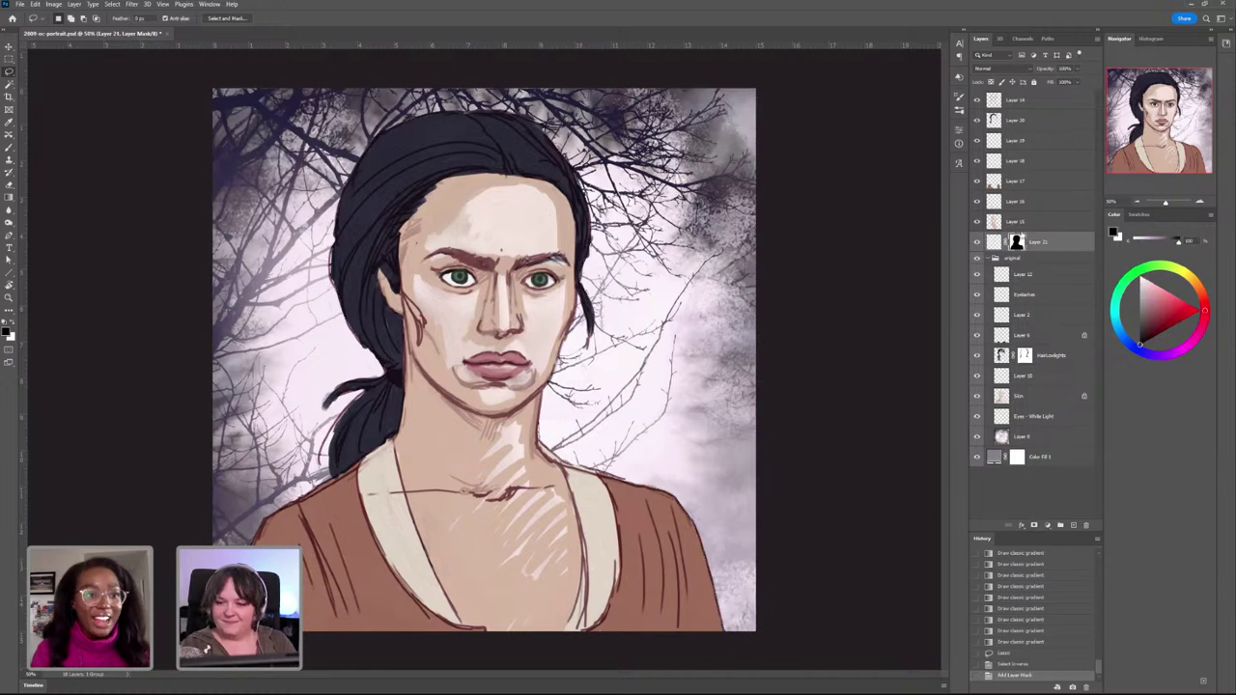
Step: Draw further pale radial gradients on the masked layer in the background between the right side of the face and the branches
{"action": "key", "text": "x"}
{"action": "key", "text": "g"}
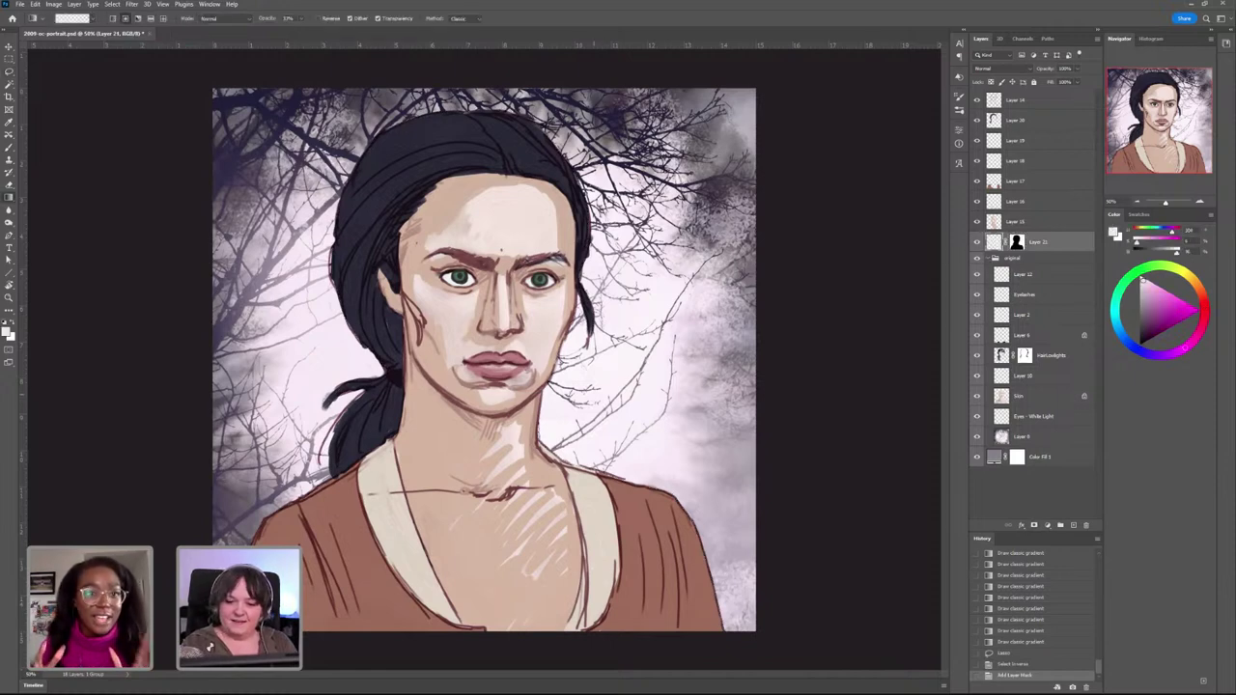
{"action": "left_click_drag", "start_coordinate": [568, 392], "coordinate": [591, 384]}
{"action": "left_click_drag", "start_coordinate": [589, 232], "coordinate": [720, 298]}
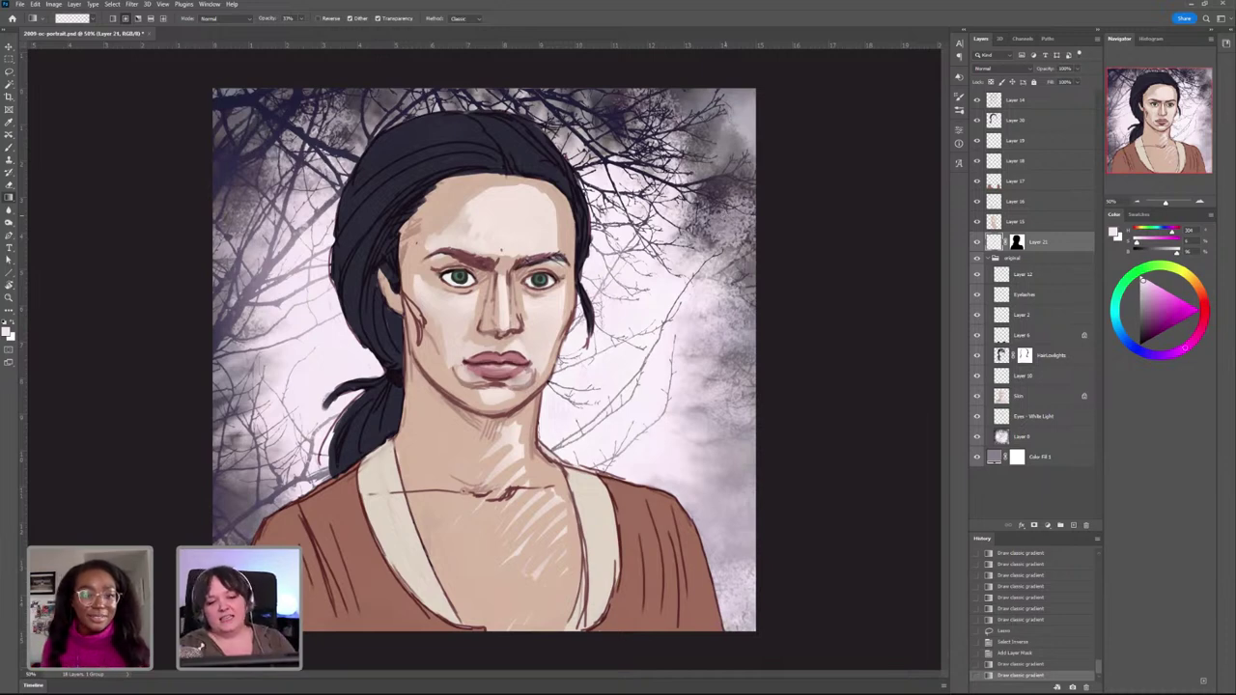
Step: Fade the branches beside the right side of the face and above the hair with more pale radial gradients
{"action": "left_click_drag", "start_coordinate": [579, 288], "coordinate": [677, 226]}
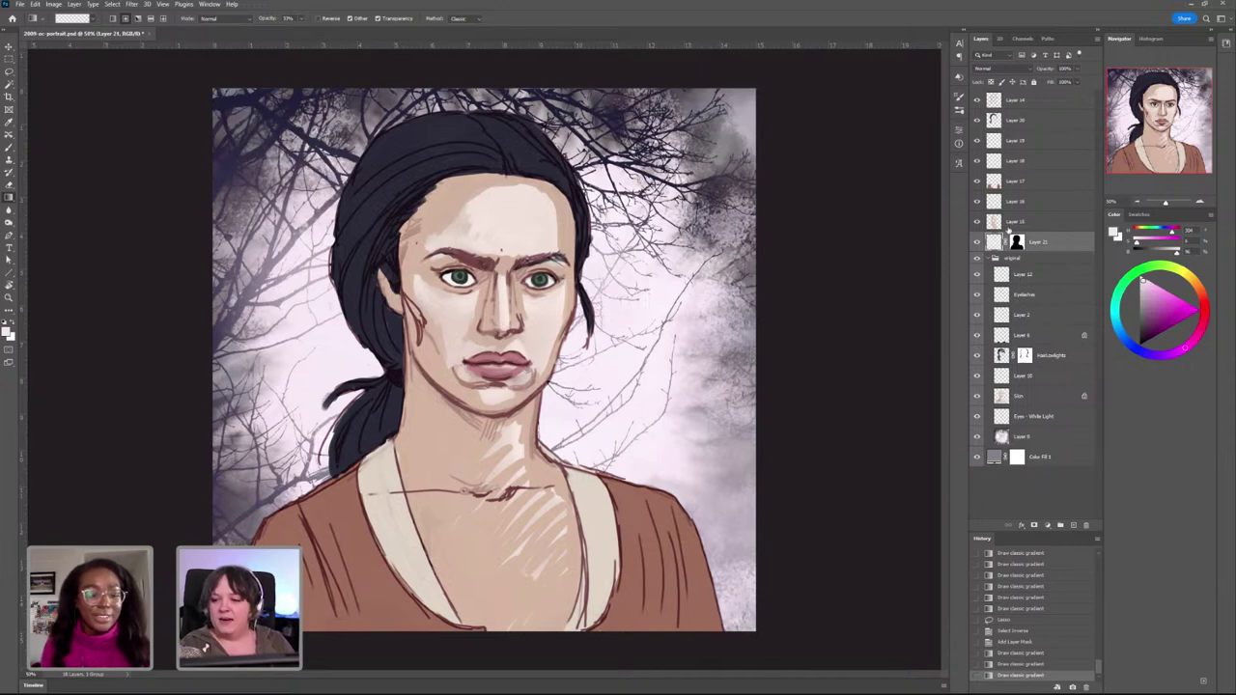
{"action": "left_click_drag", "start_coordinate": [582, 293], "coordinate": [690, 224]}
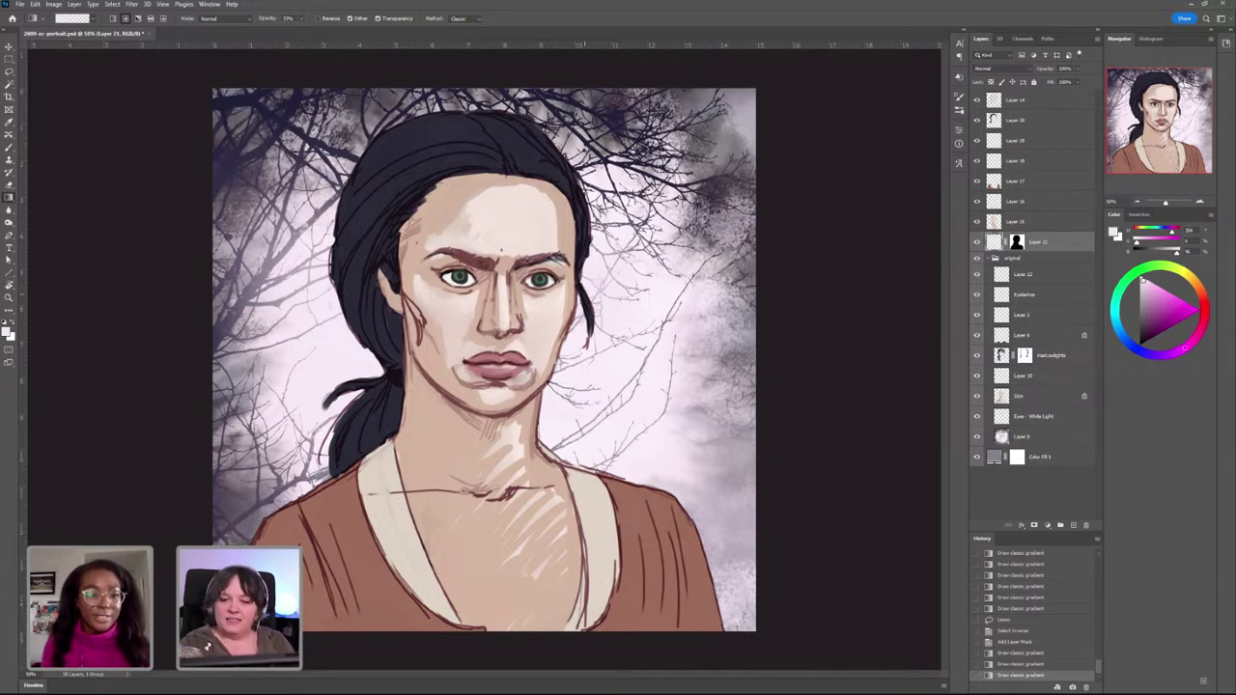
{"action": "left_click_drag", "start_coordinate": [573, 193], "coordinate": [677, 140]}
{"action": "left_click_drag", "start_coordinate": [536, 145], "coordinate": [644, 85]}
{"action": "left_click_drag", "start_coordinate": [555, 148], "coordinate": [657, 93]}
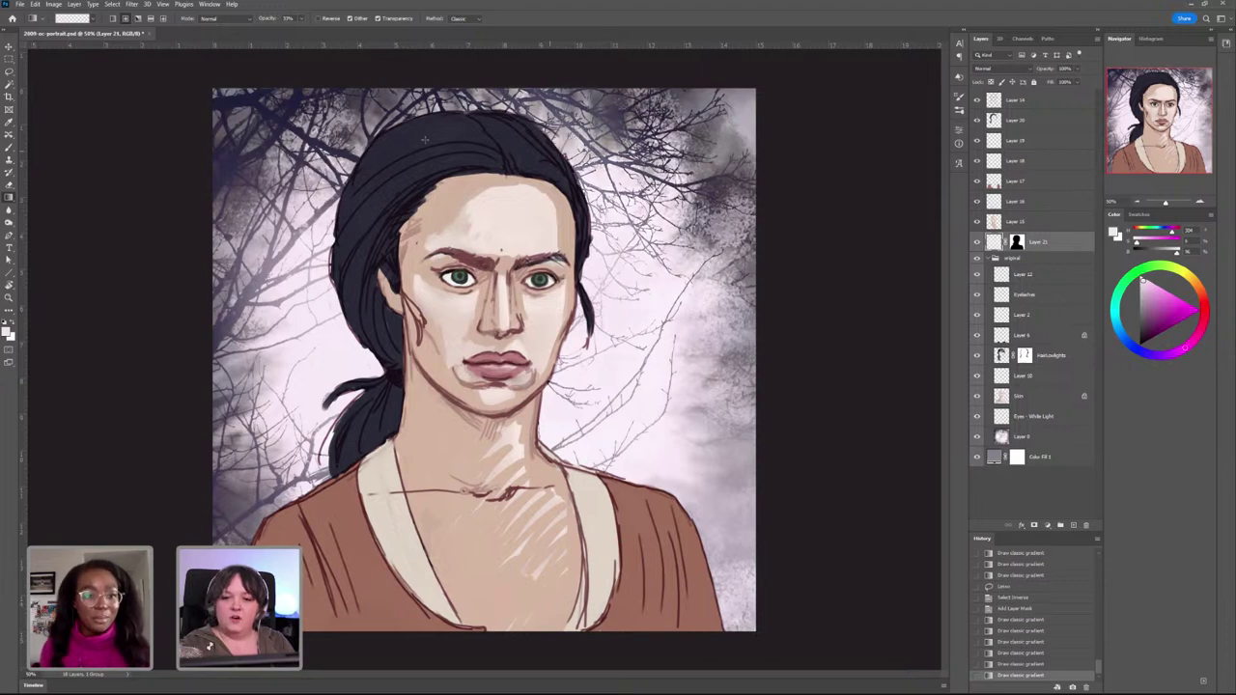
Step: Draw pale radial gradients over the background branches beside the left side of the hair and near the left shoulder
{"action": "left_click_drag", "start_coordinate": [369, 132], "coordinate": [421, 210]}
{"action": "left_click_drag", "start_coordinate": [437, 335], "coordinate": [281, 299]}
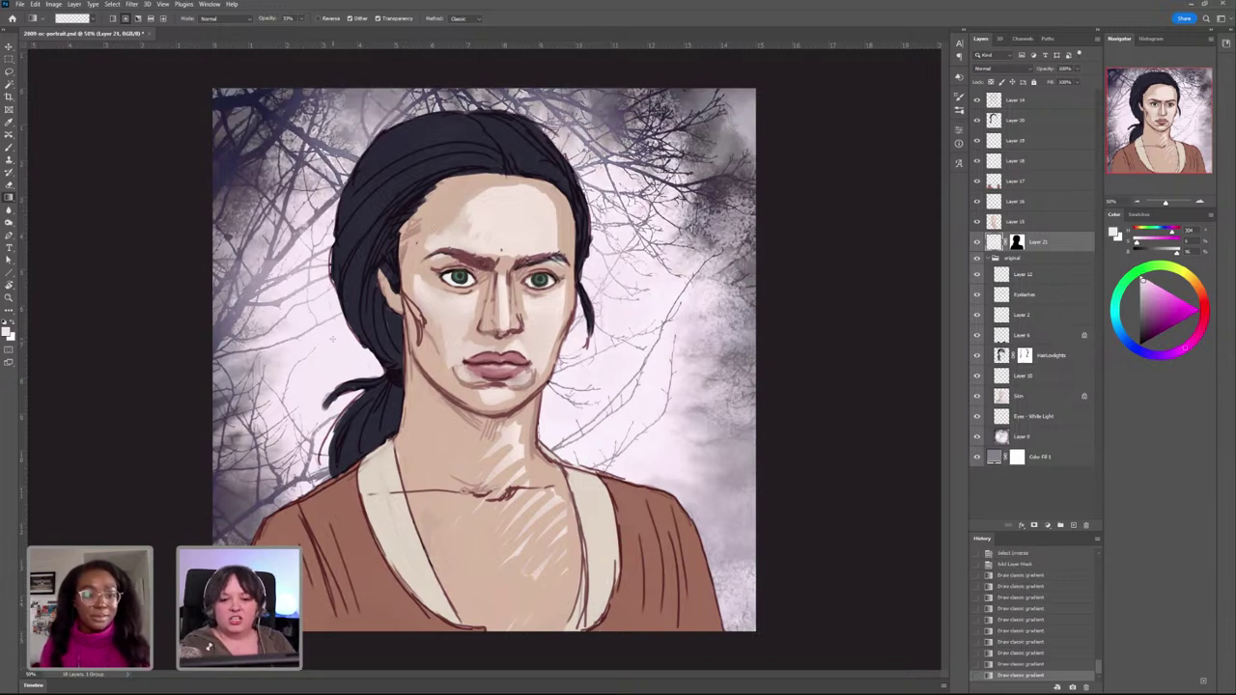
{"action": "left_click_drag", "start_coordinate": [437, 588], "coordinate": [322, 513]}
{"action": "left_click_drag", "start_coordinate": [376, 548], "coordinate": [377, 549]}
{"action": "left_click_drag", "start_coordinate": [309, 498], "coordinate": [390, 584]}
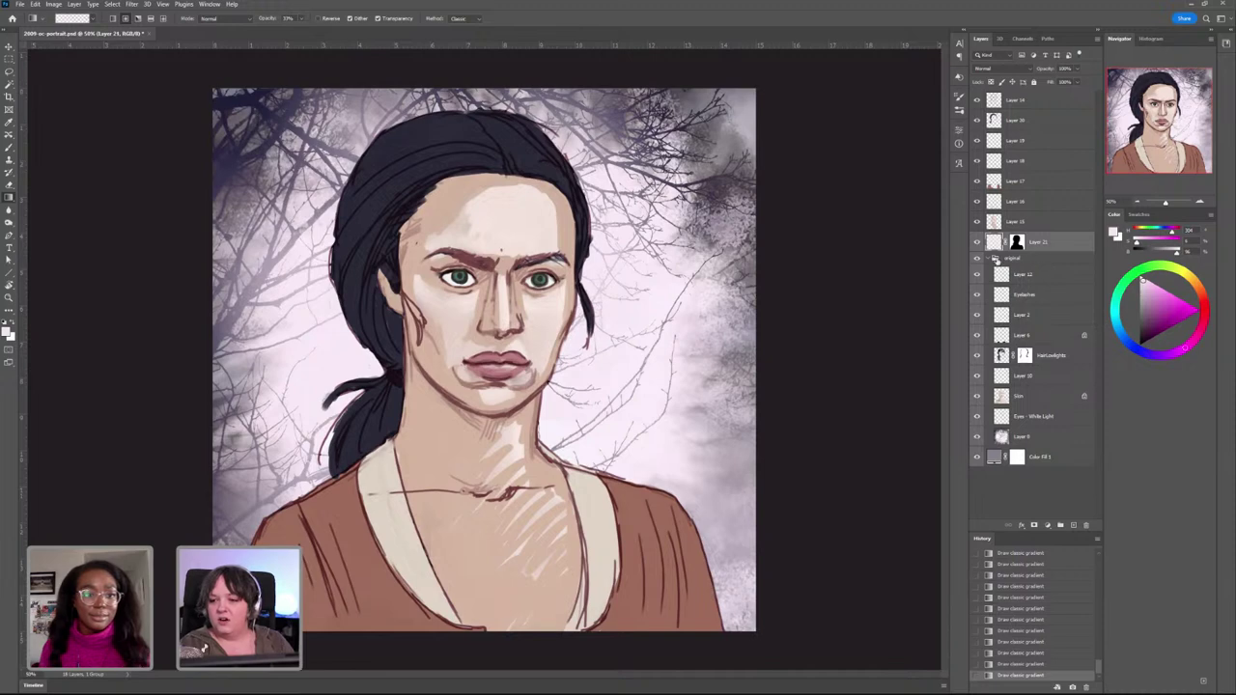
Step: Compare the painting with the original group hidden and shown, and add one more pale gradient in the background beside the neck
{"action": "left_click", "coordinate": [977, 259]}
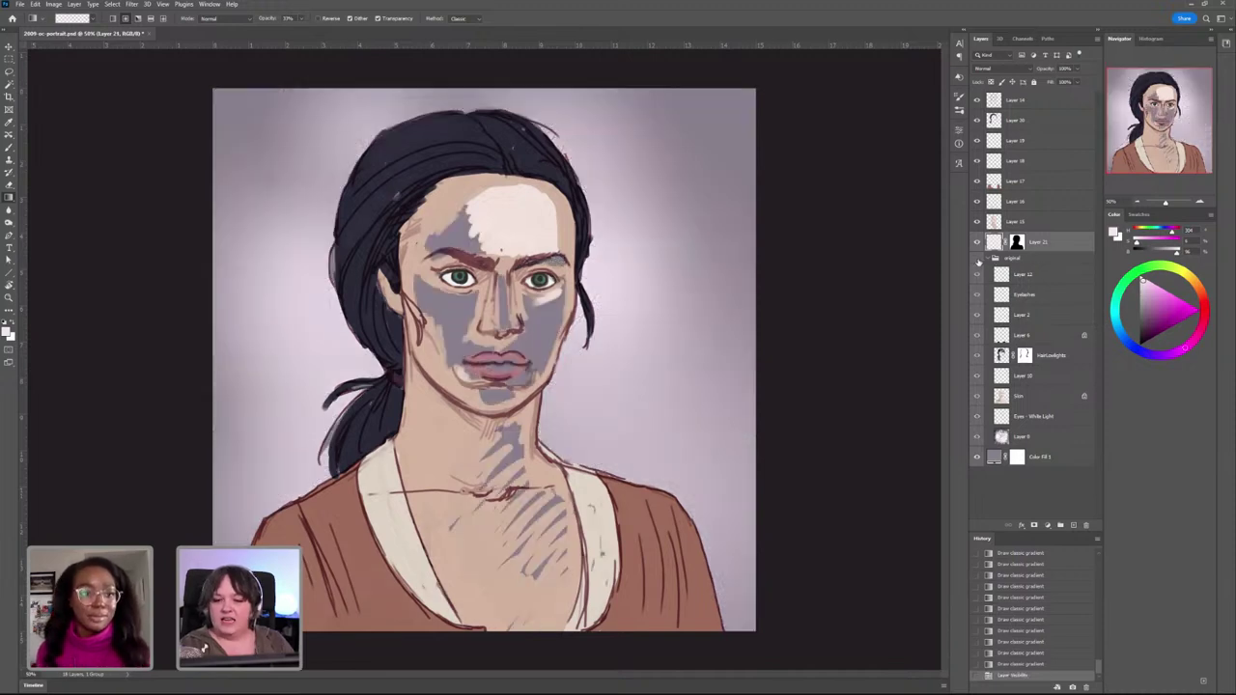
{"action": "left_click", "coordinate": [978, 259]}
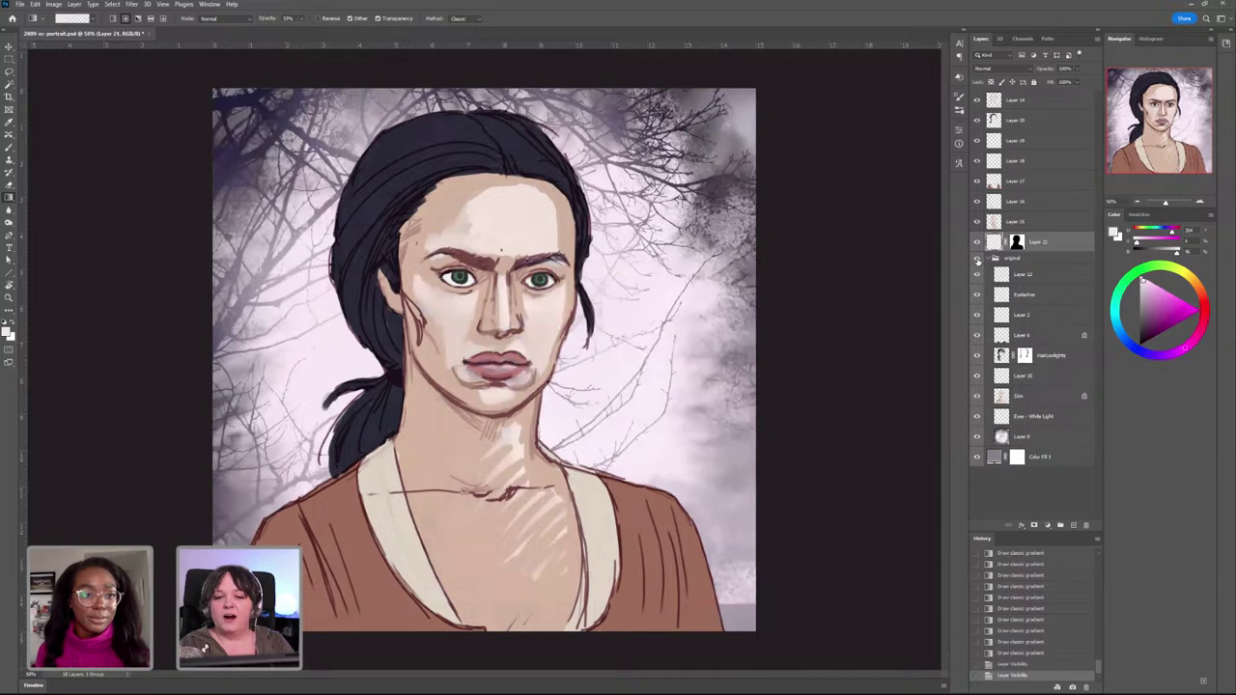
{"action": "left_click", "coordinate": [977, 259]}
{"action": "left_click", "coordinate": [977, 259]}
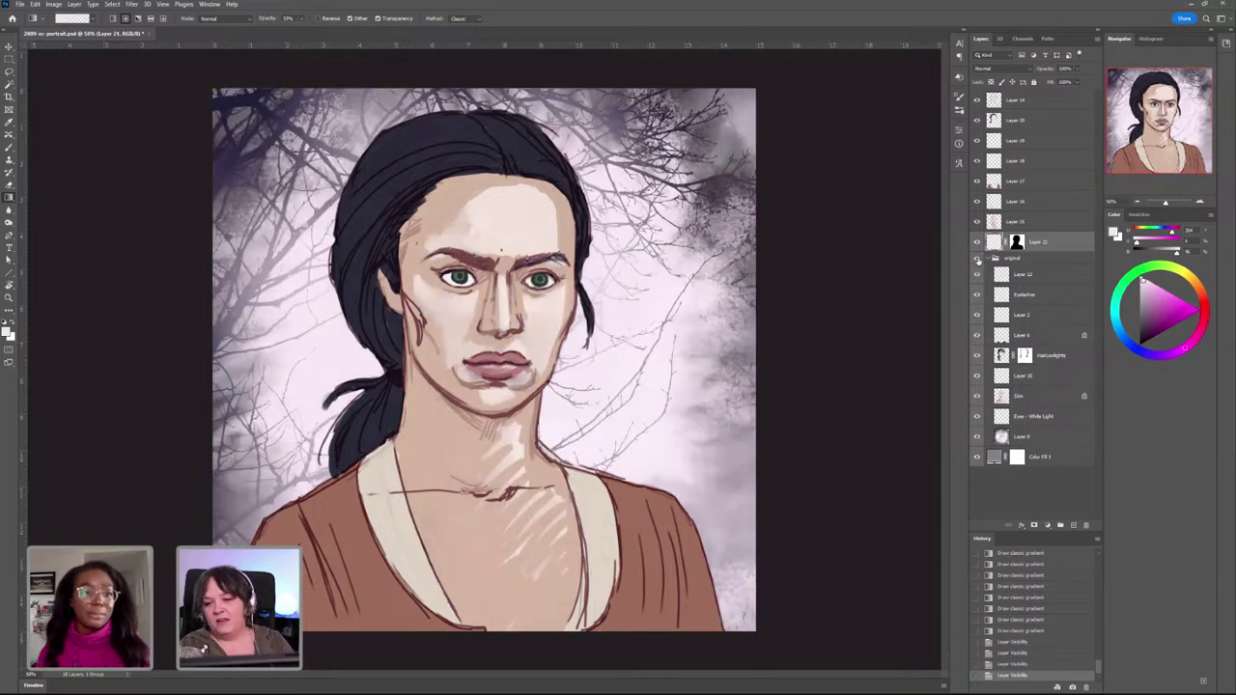
{"action": "left_click", "coordinate": [977, 259]}
{"action": "left_click", "coordinate": [977, 259]}
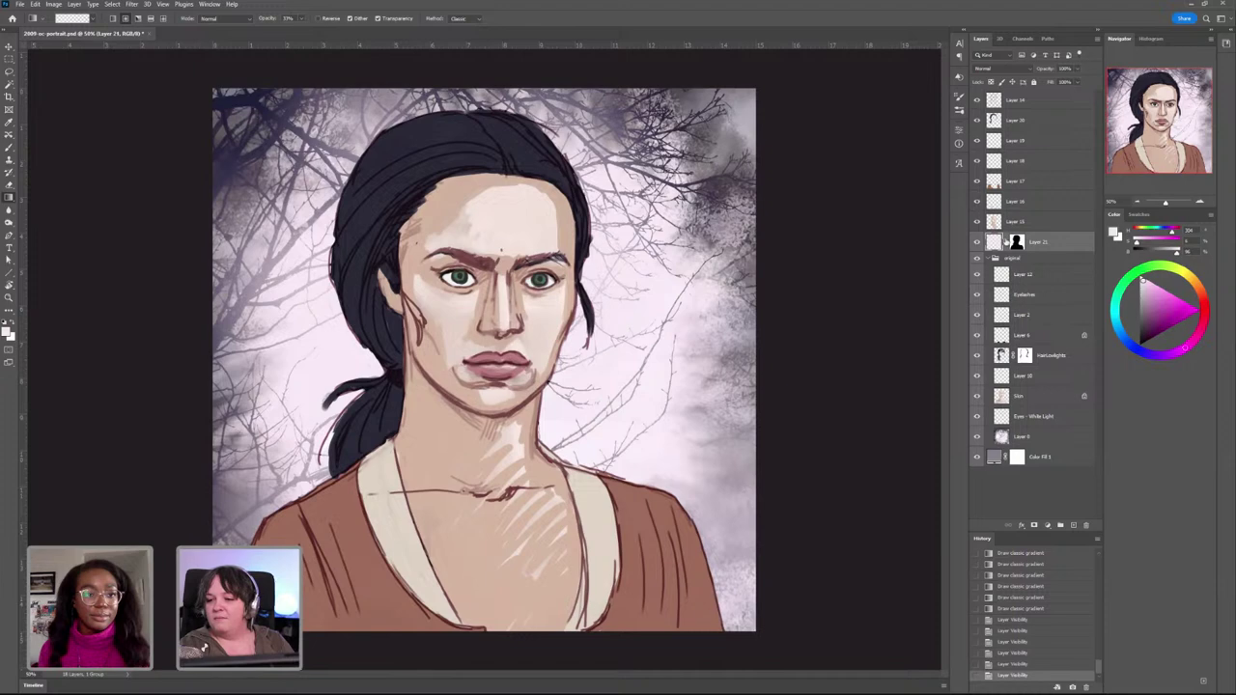
{"action": "left_click_drag", "start_coordinate": [599, 425], "coordinate": [588, 433]}
Step: Try brushing diagonal streaks of a sampled dark grey-purple across the background behind the figure, and undo them
{"action": "key", "text": "b"}
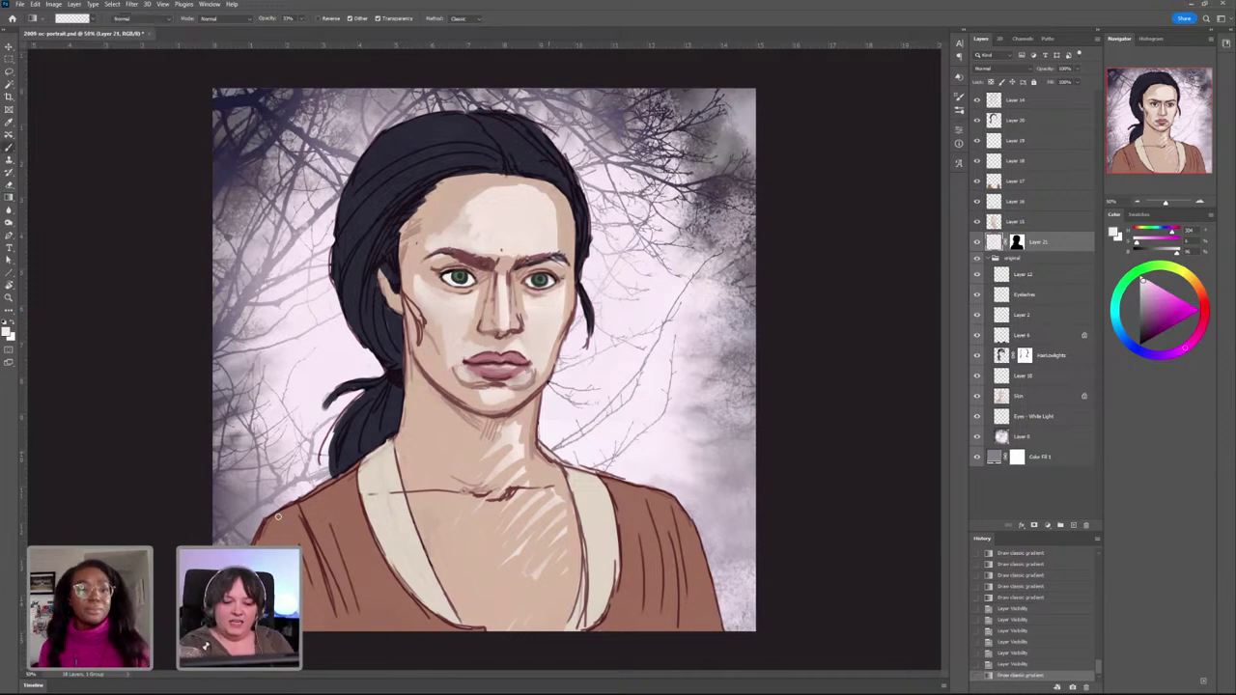
{"action": "left_click", "coordinate": [231, 537], "text": "alt"}
{"action": "mouse_move", "coordinate": [672, 137]}
{"action": "left_mouse_down"}
{"action": "mouse_move", "coordinate": [298, 442]}
{"action": "mouse_move", "coordinate": [494, 302]}
{"action": "left_mouse_up"}
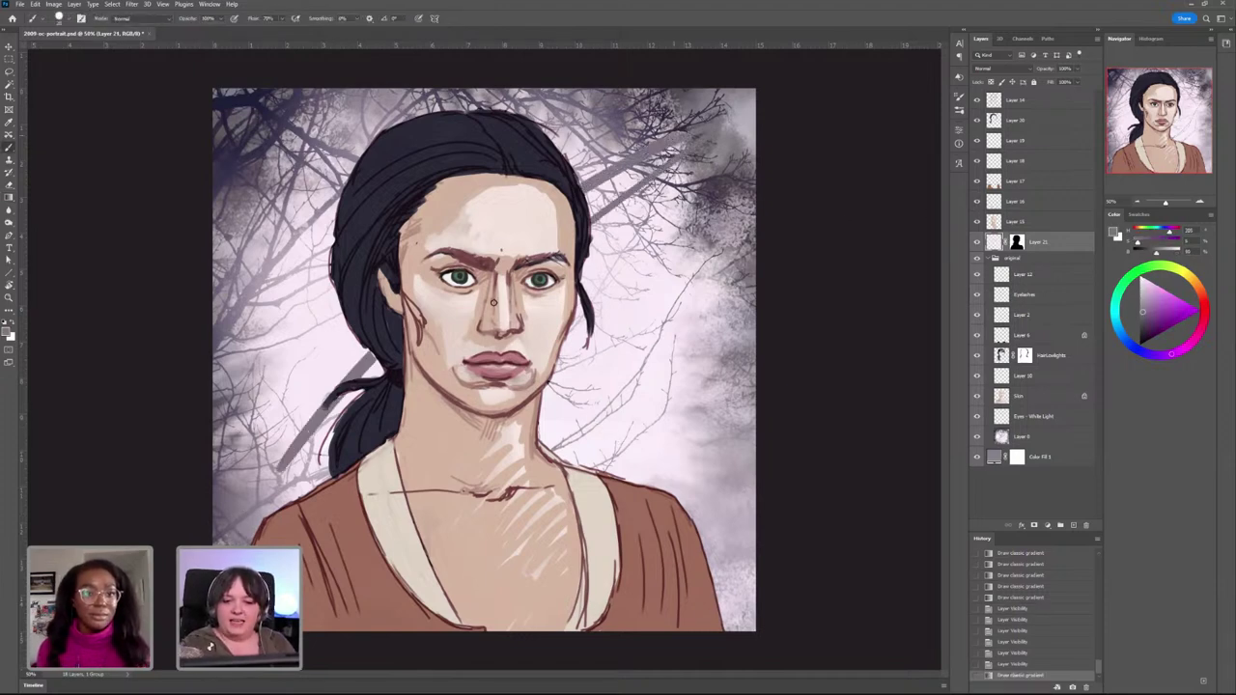
{"action": "left_click_drag", "start_coordinate": [724, 195], "coordinate": [589, 257]}
{"action": "left_click_drag", "start_coordinate": [705, 214], "coordinate": [589, 298]}
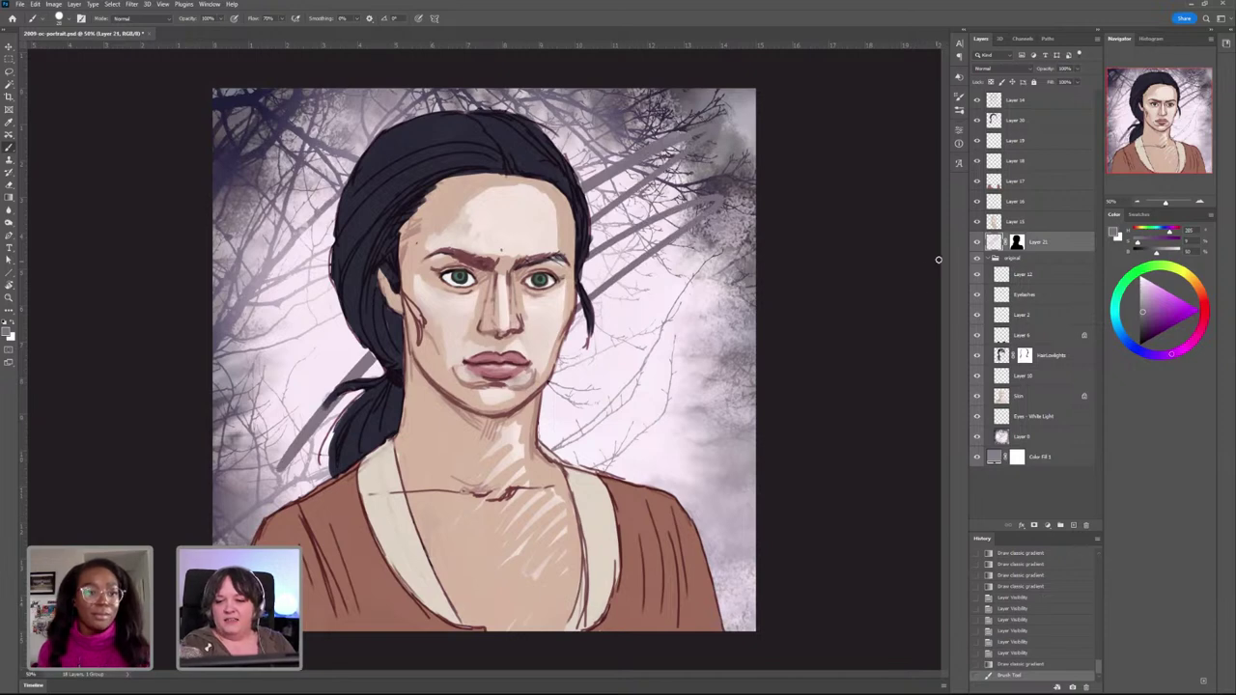
{"action": "key", "text": "ctrl+z"}
{"action": "key", "text": "ctrl+z"}
{"action": "key", "text": "ctrl+z"}
{"action": "key", "text": "ctrl+z"}
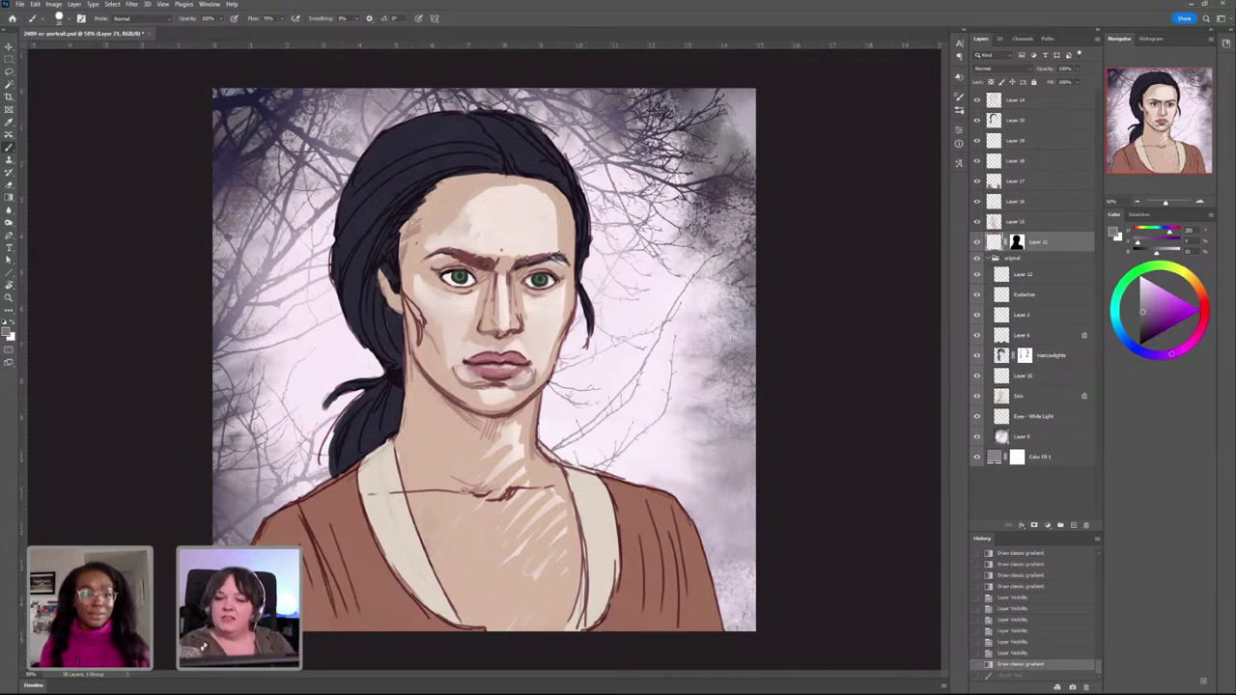
Step: Cover the branches above the right shoulder with a sampled pale purple, and change the brush to the soft round preset Rund weich 75 2
{"action": "left_click", "coordinate": [721, 499], "text": "alt"}
{"action": "mouse_move", "coordinate": [694, 524]}
{"action": "left_mouse_down"}
{"action": "mouse_move", "coordinate": [762, 550]}
{"action": "mouse_move", "coordinate": [721, 458]}
{"action": "mouse_move", "coordinate": [697, 462]}
{"action": "left_mouse_up"}
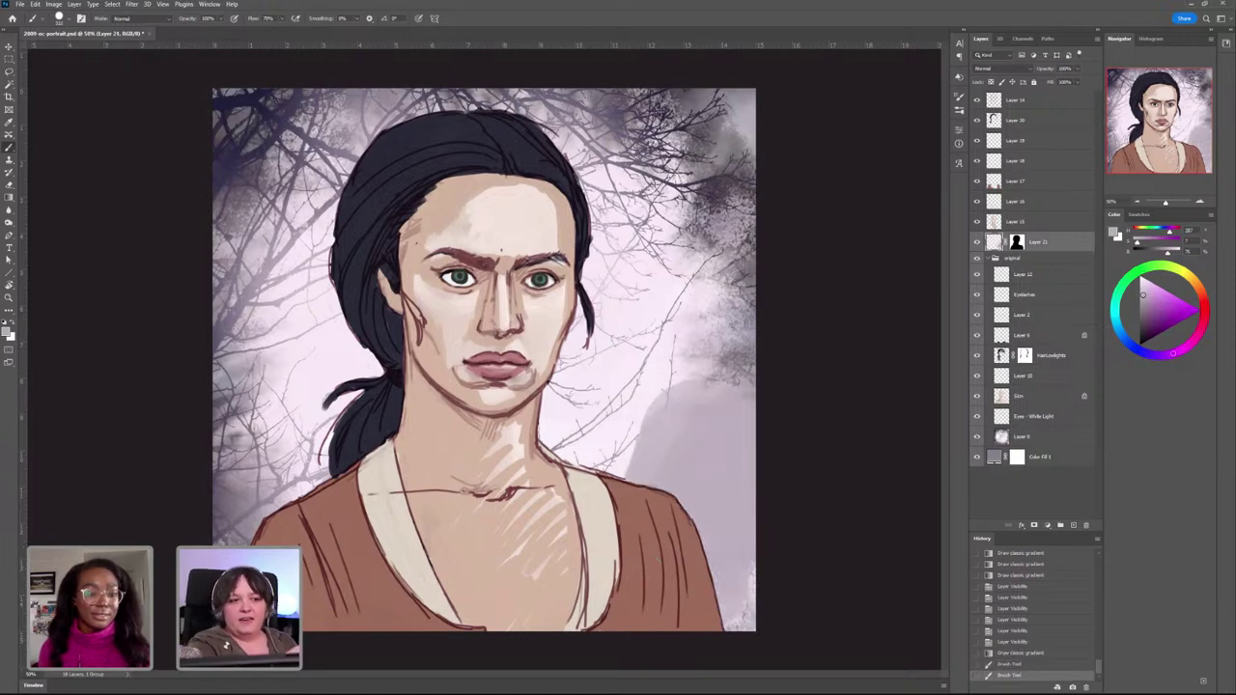
{"action": "left_click", "coordinate": [68, 18]}
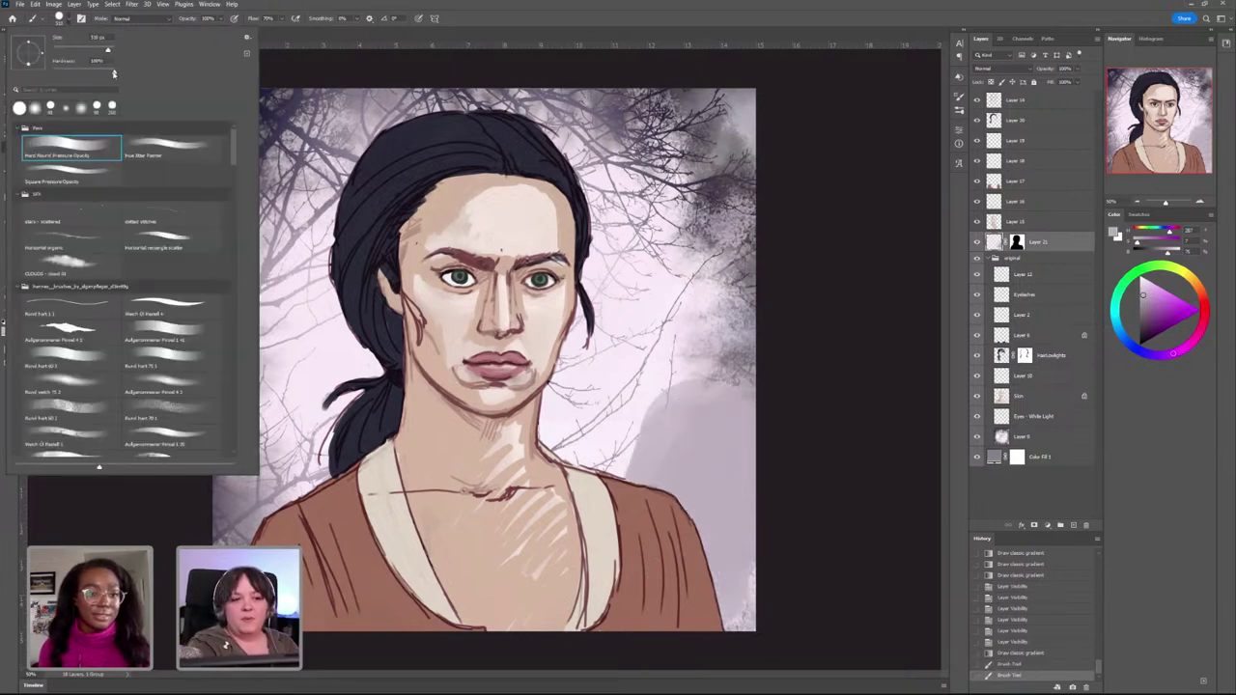
{"action": "left_click", "coordinate": [164, 155]}
{"action": "left_click", "coordinate": [82, 169]}
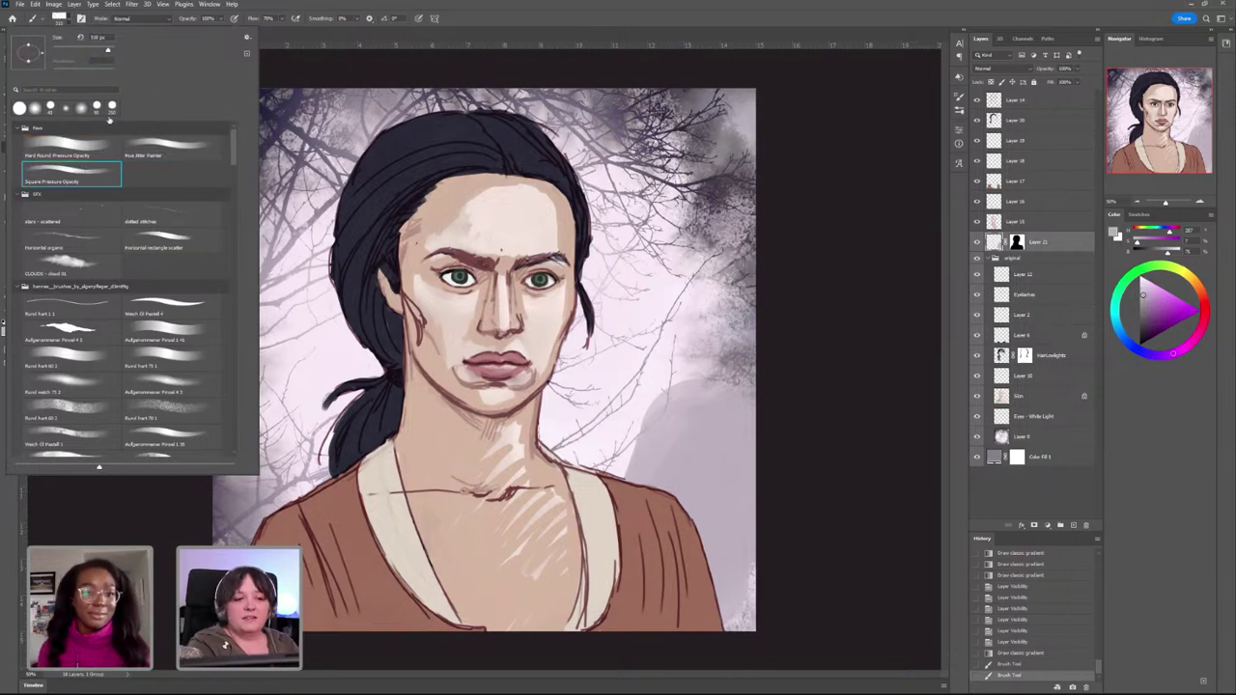
{"action": "left_click", "coordinate": [85, 144]}
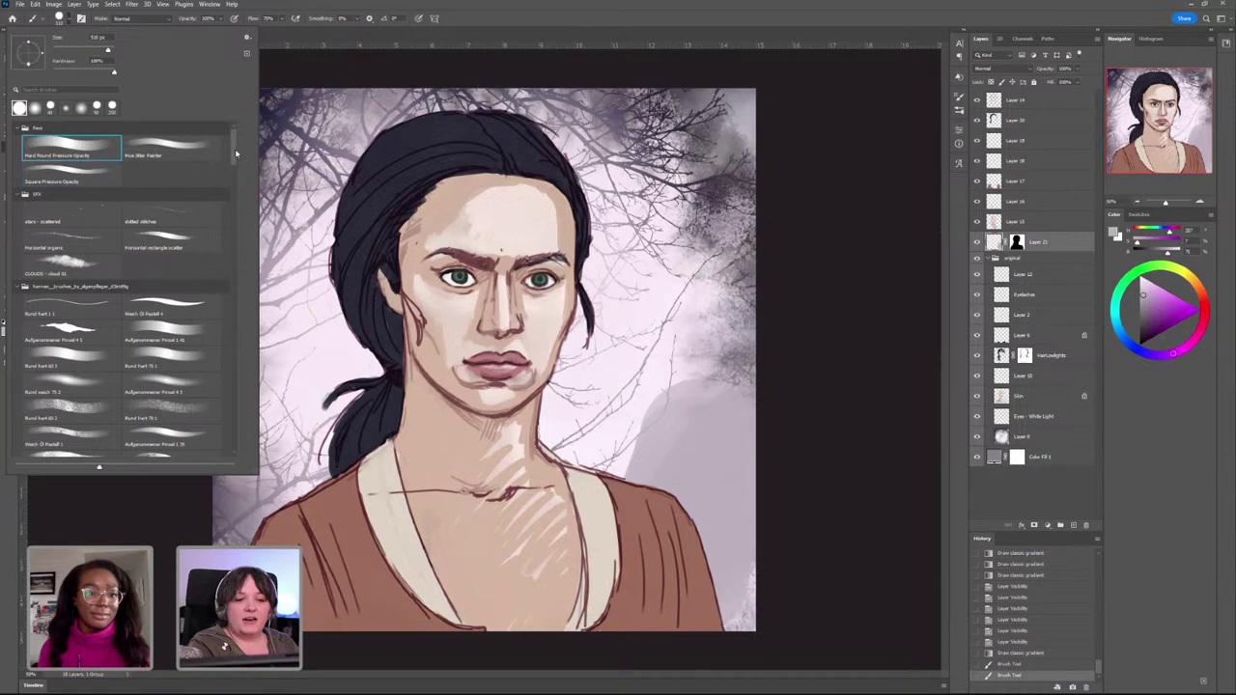
{"action": "scroll", "coordinate": [235, 160], "scroll_direction": "down", "scroll_amount": 5}
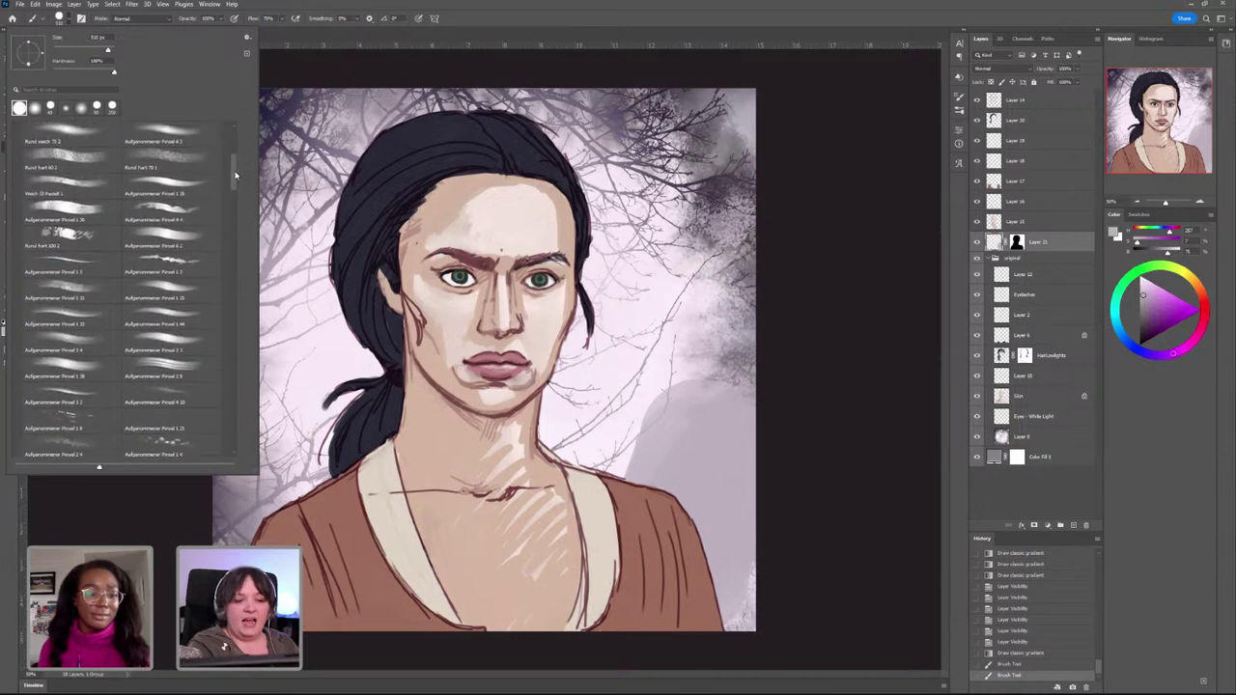
{"action": "left_click_drag", "start_coordinate": [237, 162], "coordinate": [239, 149]}
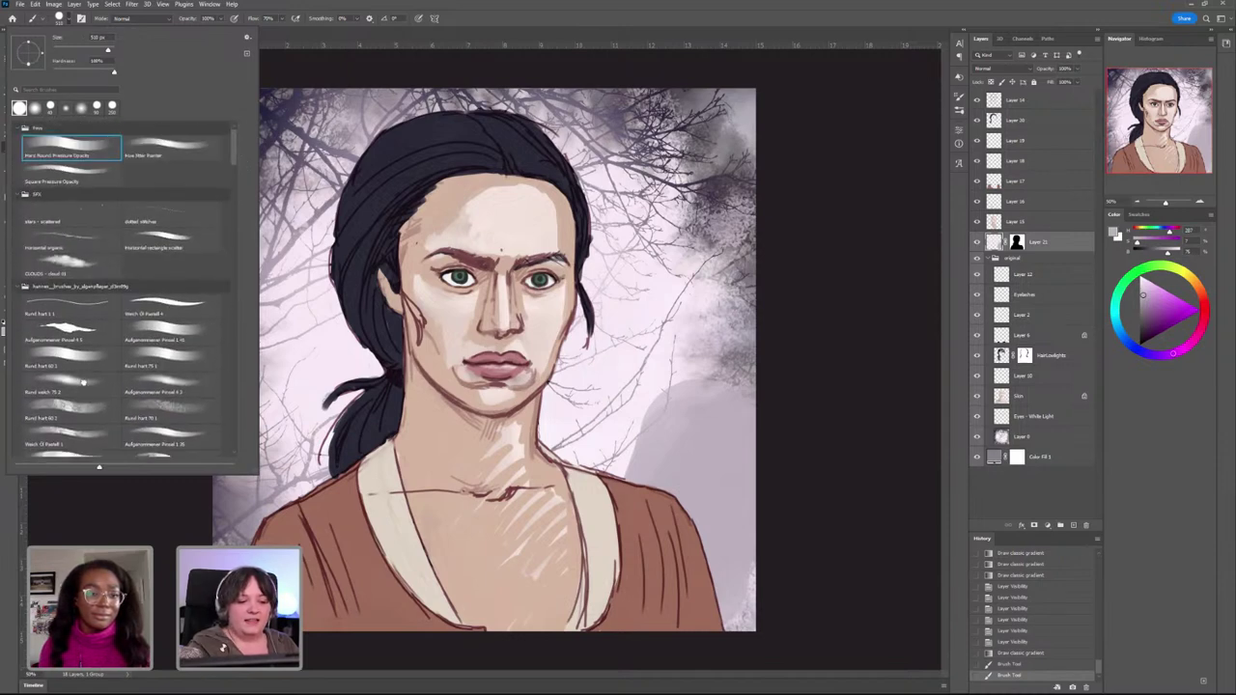
{"action": "left_click", "coordinate": [681, 406]}
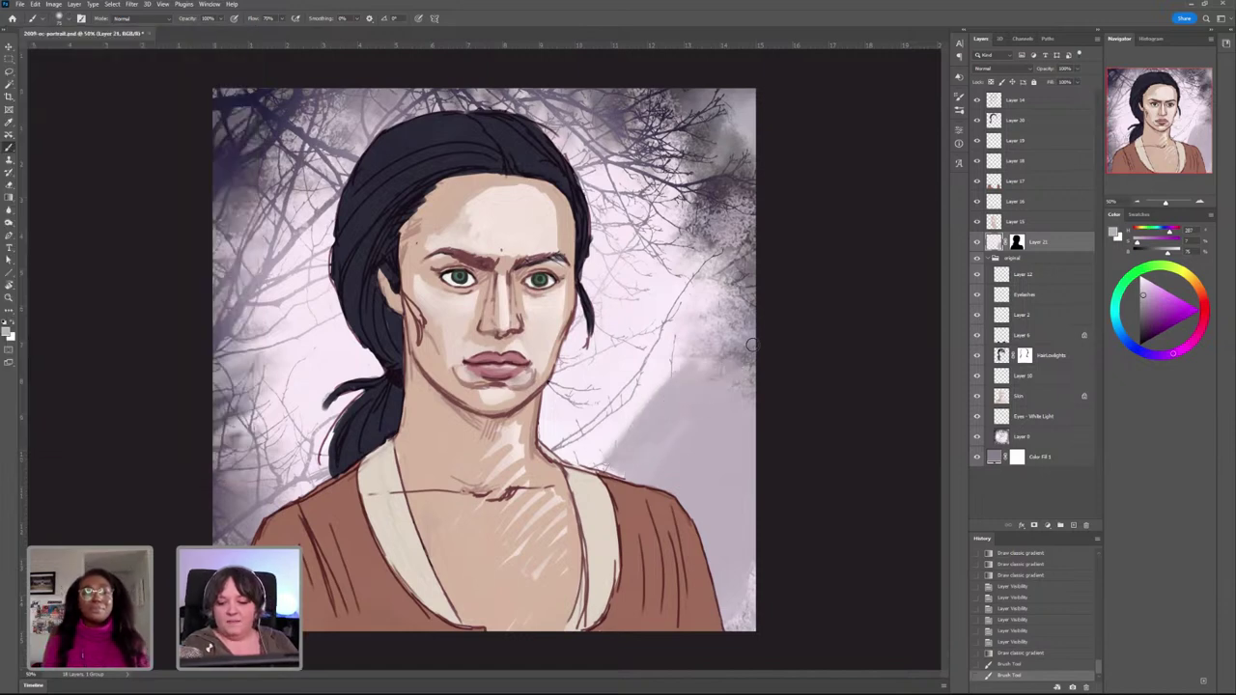
{"action": "key", "text": "ctrl+z"}
Step: Blend the pale purple patch above and beside the right shoulder into the background with large soft brush strokes
{"action": "left_click_drag", "start_coordinate": [657, 474], "coordinate": [743, 517]}
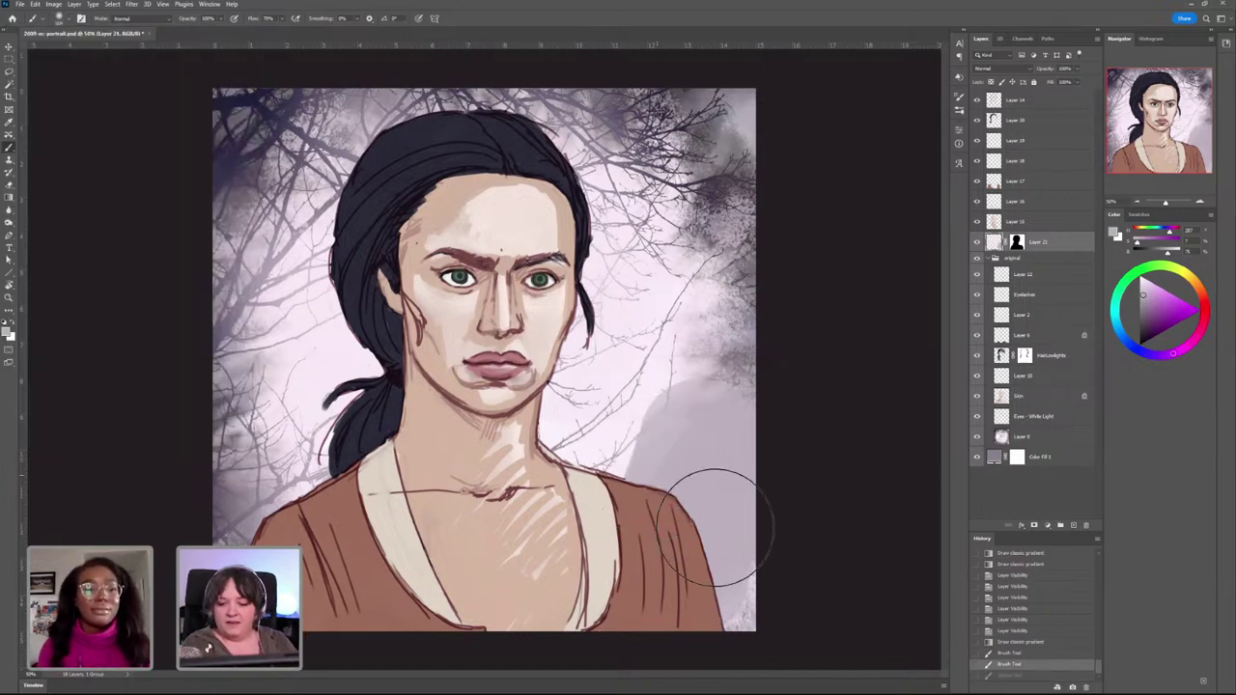
{"action": "mouse_move", "coordinate": [709, 479]}
{"action": "left_mouse_down"}
{"action": "mouse_move", "coordinate": [663, 441]}
{"action": "mouse_move", "coordinate": [741, 409]}
{"action": "left_mouse_up"}
{"action": "left_click_drag", "start_coordinate": [629, 460], "coordinate": [721, 392]}
{"action": "left_click_drag", "start_coordinate": [740, 572], "coordinate": [747, 565]}
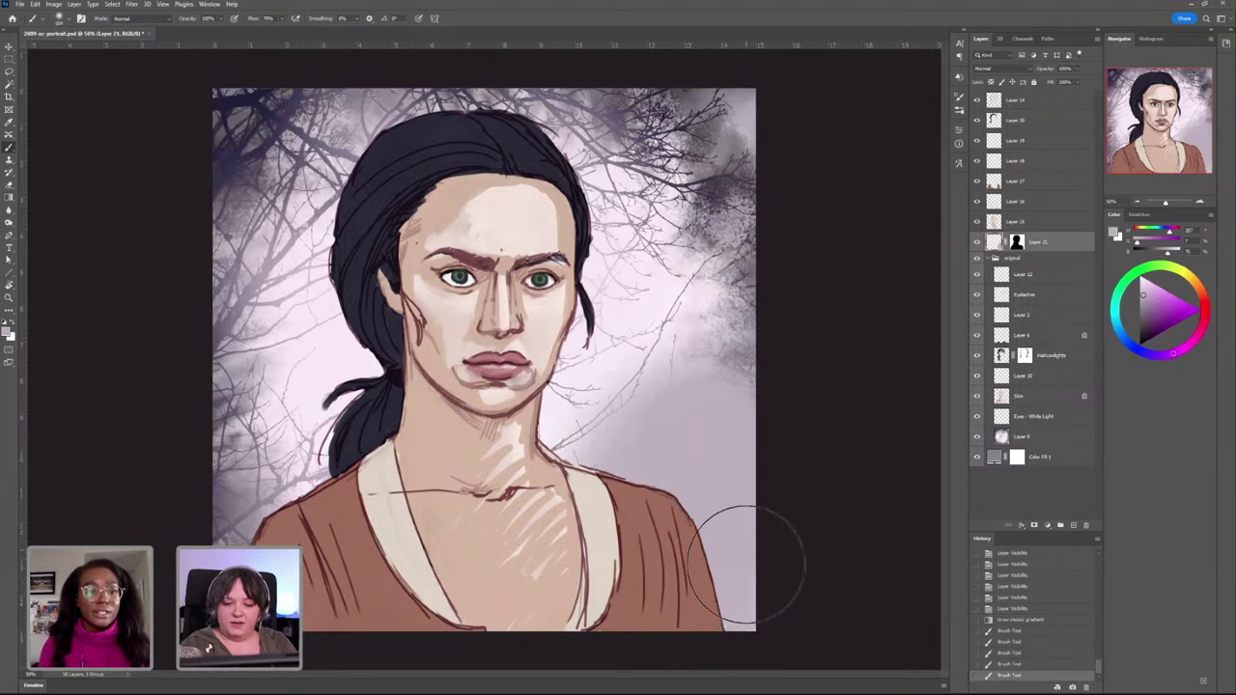
Step: Paint soft pale purple over the branches around the ponytail, beside the face and along both sides of the hair
{"action": "mouse_move", "coordinate": [321, 432]}
{"action": "left_mouse_down"}
{"action": "mouse_move", "coordinate": [290, 320]}
{"action": "mouse_move", "coordinate": [339, 434]}
{"action": "mouse_move", "coordinate": [272, 369]}
{"action": "mouse_move", "coordinate": [332, 319]}
{"action": "left_mouse_up"}
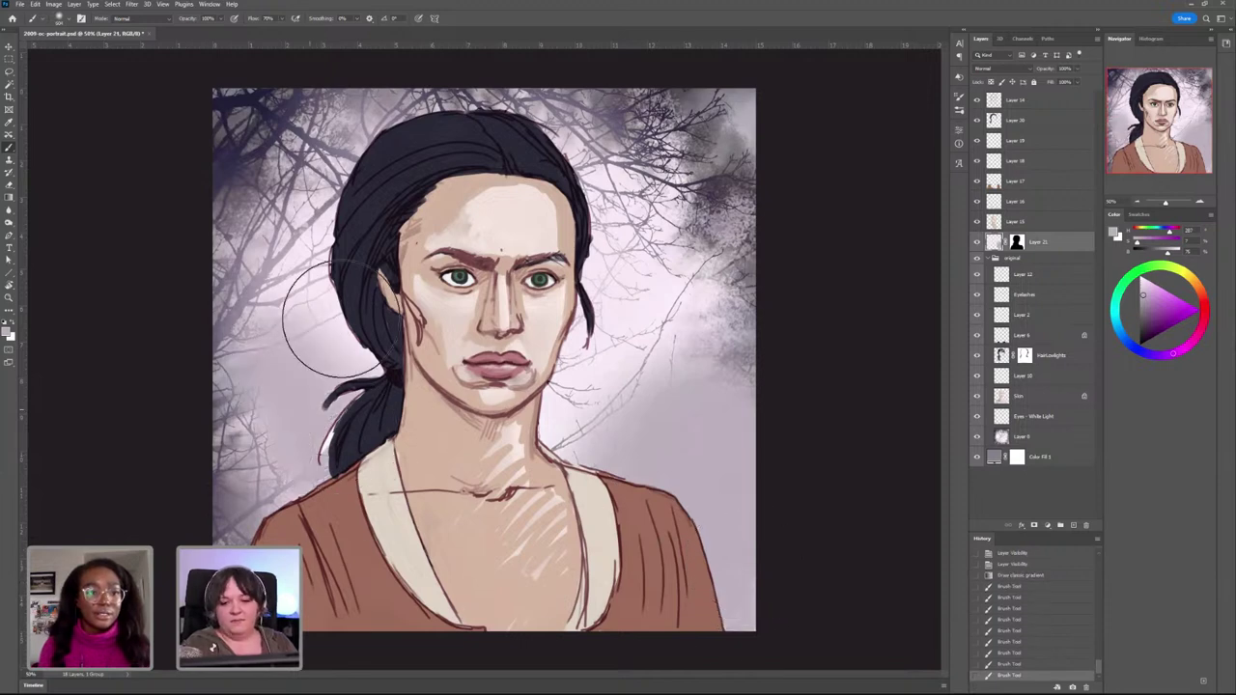
{"action": "mouse_move", "coordinate": [610, 320]}
{"action": "left_mouse_down"}
{"action": "mouse_move", "coordinate": [596, 351]}
{"action": "mouse_move", "coordinate": [651, 350]}
{"action": "mouse_move", "coordinate": [647, 232]}
{"action": "mouse_move", "coordinate": [612, 167]}
{"action": "left_mouse_up"}
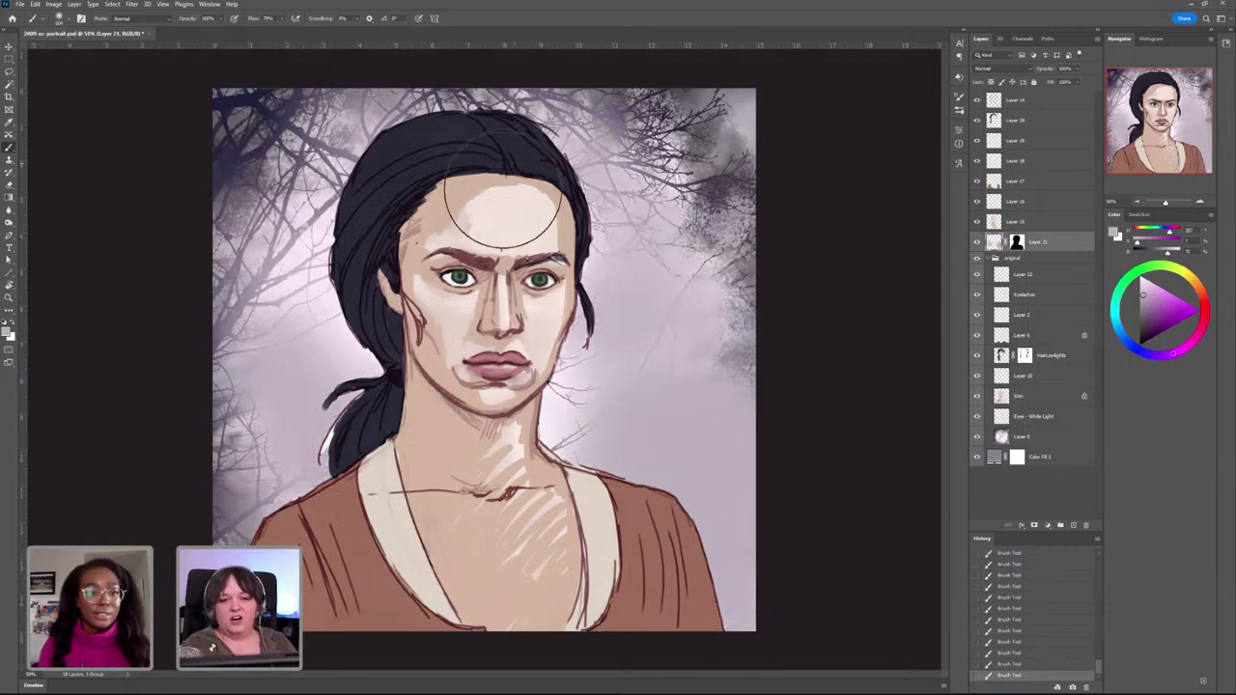
{"action": "mouse_move", "coordinate": [381, 168]}
{"action": "left_mouse_down"}
{"action": "mouse_move", "coordinate": [354, 248]}
{"action": "mouse_move", "coordinate": [348, 184]}
{"action": "left_mouse_up"}
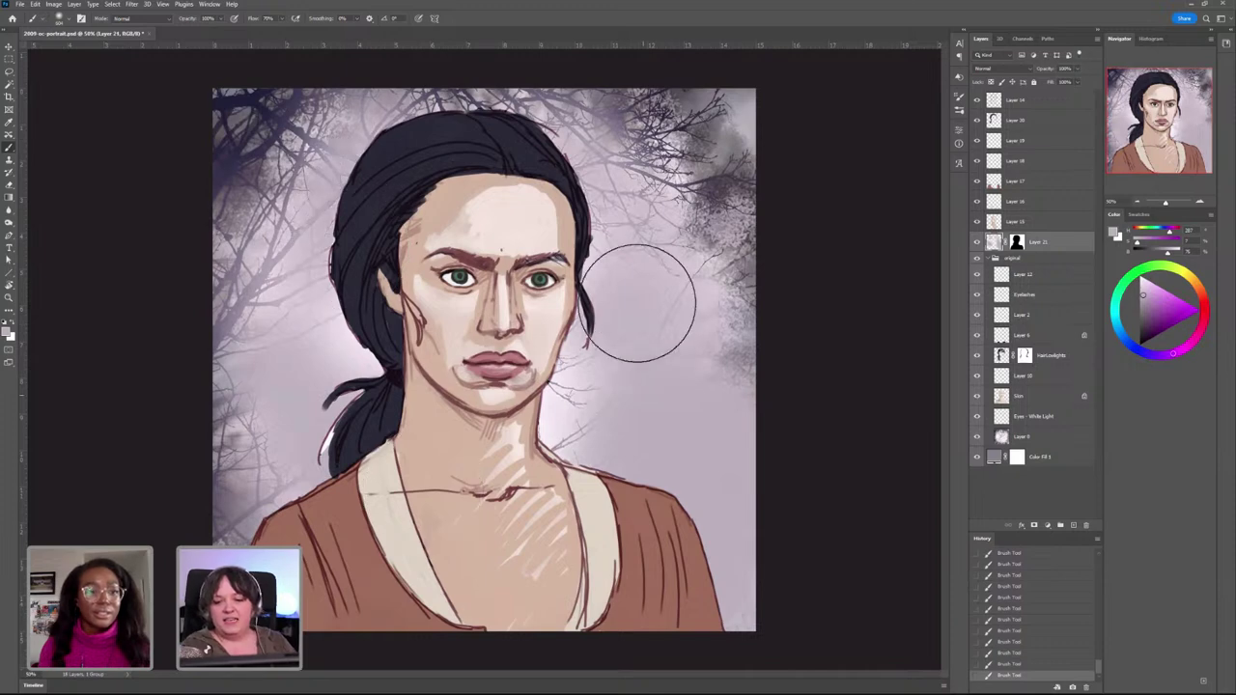
{"action": "left_click", "coordinate": [649, 377], "text": "alt"}
{"action": "mouse_move", "coordinate": [637, 303]}
{"action": "left_mouse_down"}
{"action": "mouse_move", "coordinate": [670, 297]}
{"action": "mouse_move", "coordinate": [669, 210]}
{"action": "left_mouse_up"}
Step: Sample a dark blue from the background and brush soft dark areas along the right edge and above both shoulders
{"action": "left_click", "coordinate": [230, 170], "text": "alt"}
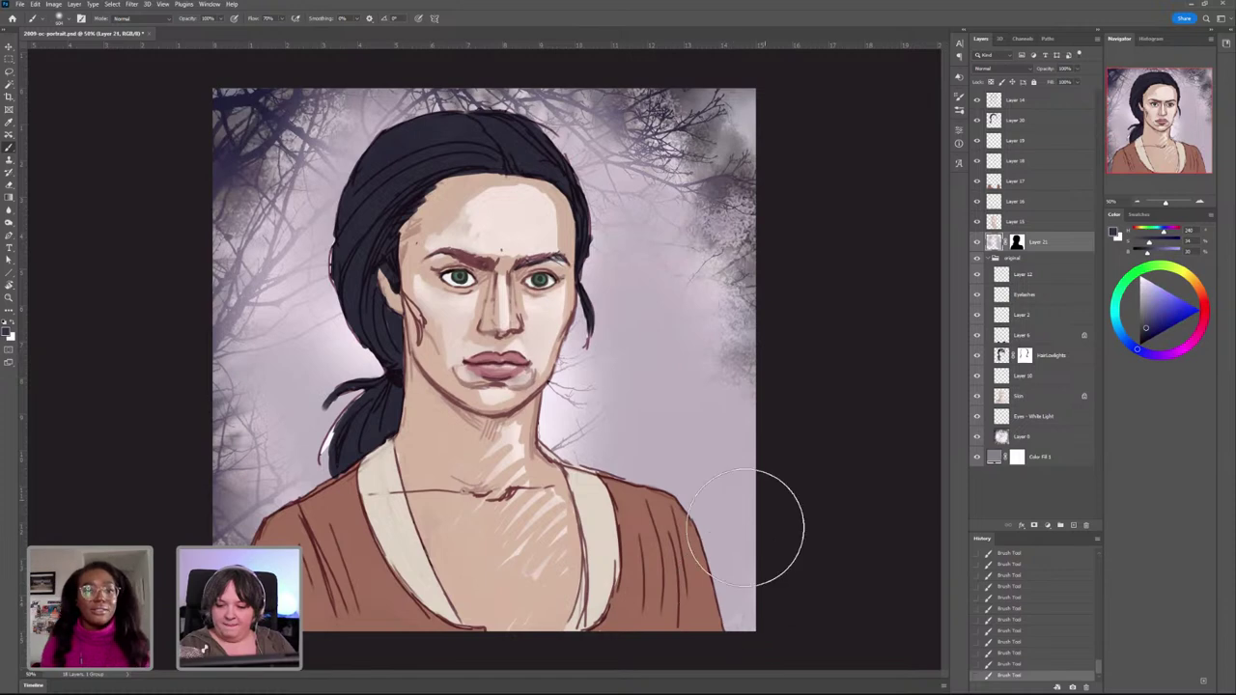
{"action": "mouse_move", "coordinate": [769, 478]}
{"action": "left_mouse_down"}
{"action": "mouse_move", "coordinate": [748, 442]}
{"action": "mouse_move", "coordinate": [792, 356]}
{"action": "mouse_move", "coordinate": [772, 461]}
{"action": "mouse_move", "coordinate": [786, 193]}
{"action": "mouse_move", "coordinate": [741, 132]}
{"action": "mouse_move", "coordinate": [786, 125]}
{"action": "mouse_move", "coordinate": [738, 236]}
{"action": "left_mouse_up"}
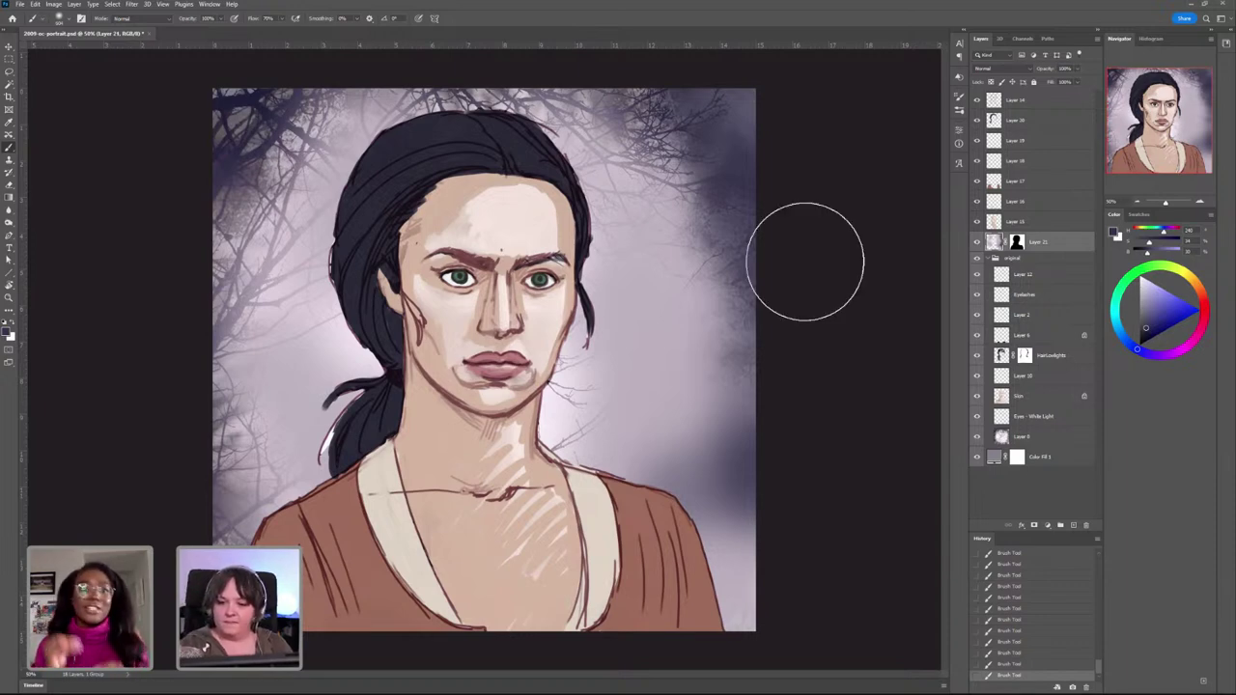
{"action": "left_click_drag", "start_coordinate": [647, 448], "coordinate": [590, 454]}
{"action": "mouse_move", "coordinate": [317, 465]}
{"action": "left_mouse_down"}
{"action": "mouse_move", "coordinate": [337, 504]}
{"action": "mouse_move", "coordinate": [258, 424]}
{"action": "mouse_move", "coordinate": [237, 438]}
{"action": "mouse_move", "coordinate": [258, 417]}
{"action": "left_mouse_up"}
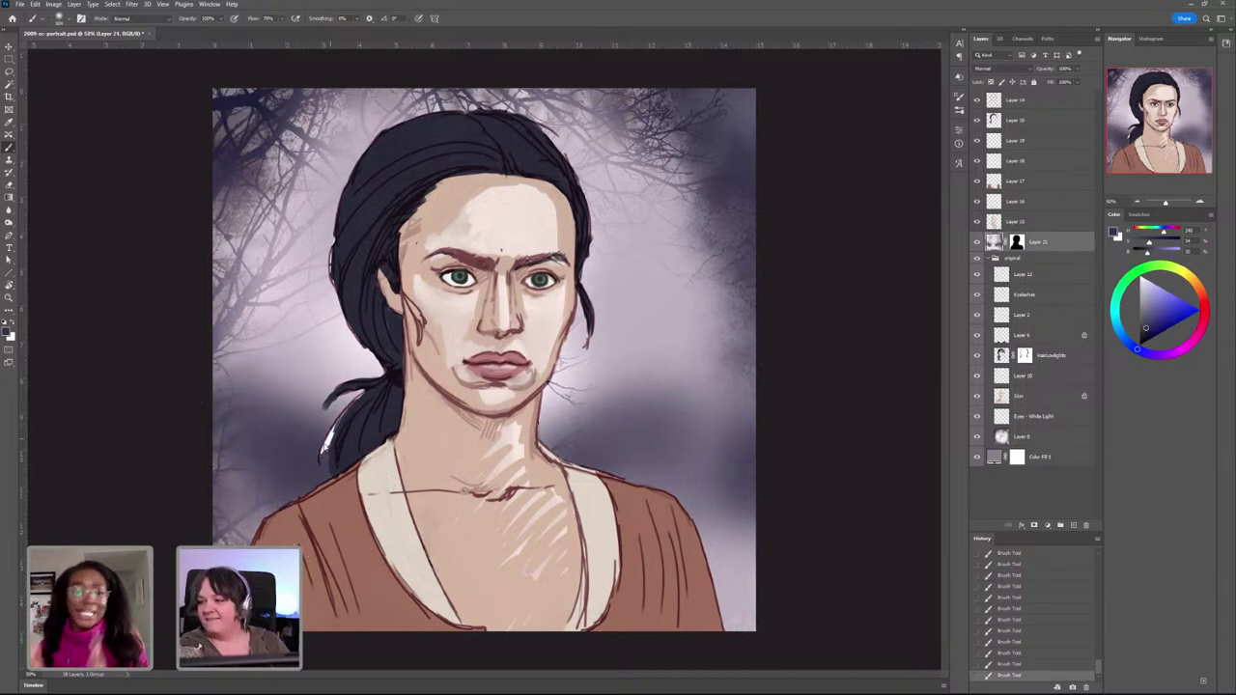
Step: Sample a mid purple and soften the dark areas above the right shoulder and beside the ponytail
{"action": "left_click", "coordinate": [665, 397], "text": "alt"}
{"action": "mouse_move", "coordinate": [667, 400]}
{"action": "left_mouse_down"}
{"action": "mouse_move", "coordinate": [640, 384]}
{"action": "mouse_move", "coordinate": [707, 418]}
{"action": "mouse_move", "coordinate": [707, 373]}
{"action": "mouse_move", "coordinate": [737, 353]}
{"action": "mouse_move", "coordinate": [690, 326]}
{"action": "left_mouse_up"}
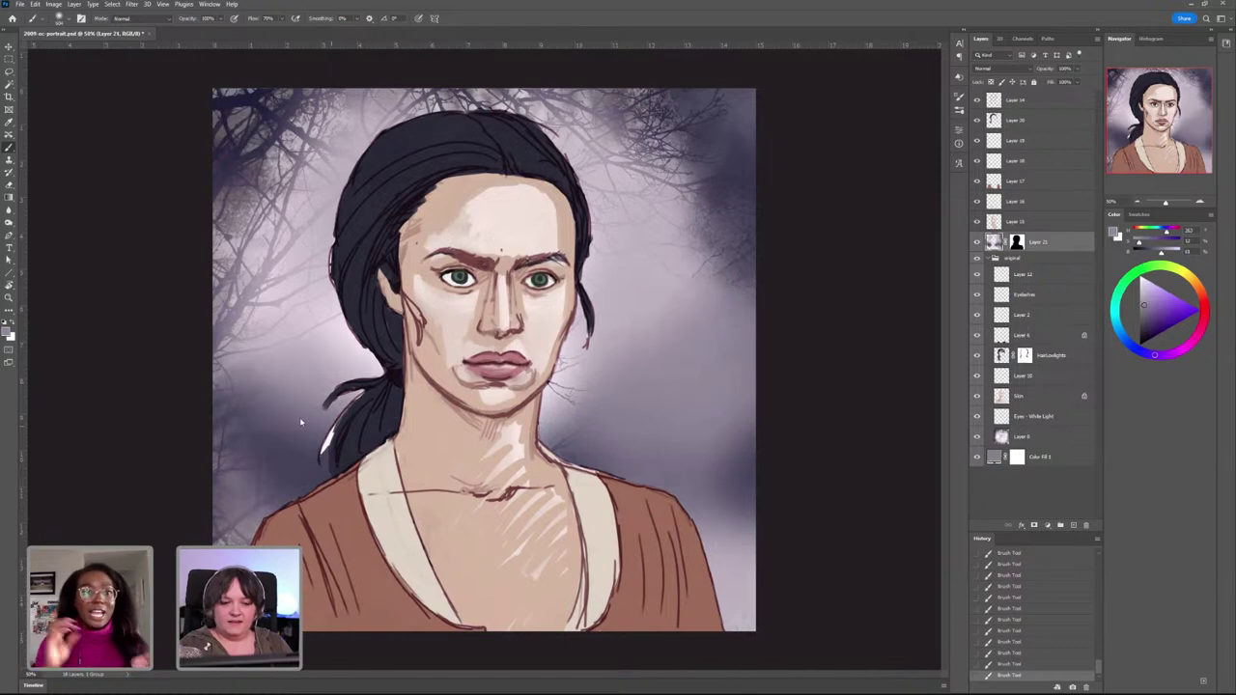
{"action": "left_click_drag", "start_coordinate": [301, 422], "coordinate": [285, 469]}
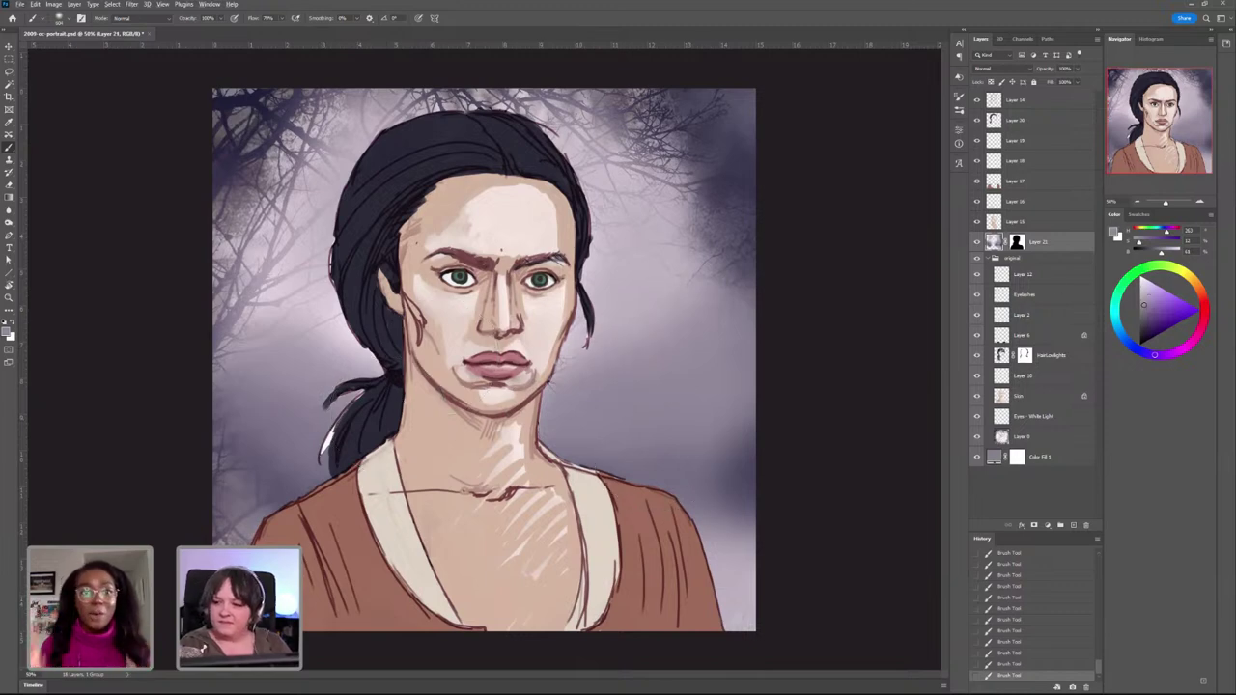
Step: Pick a pale lavender and brush a soft glow around the head, covering the branches beside and above the hair
{"action": "left_click", "coordinate": [1148, 296]}
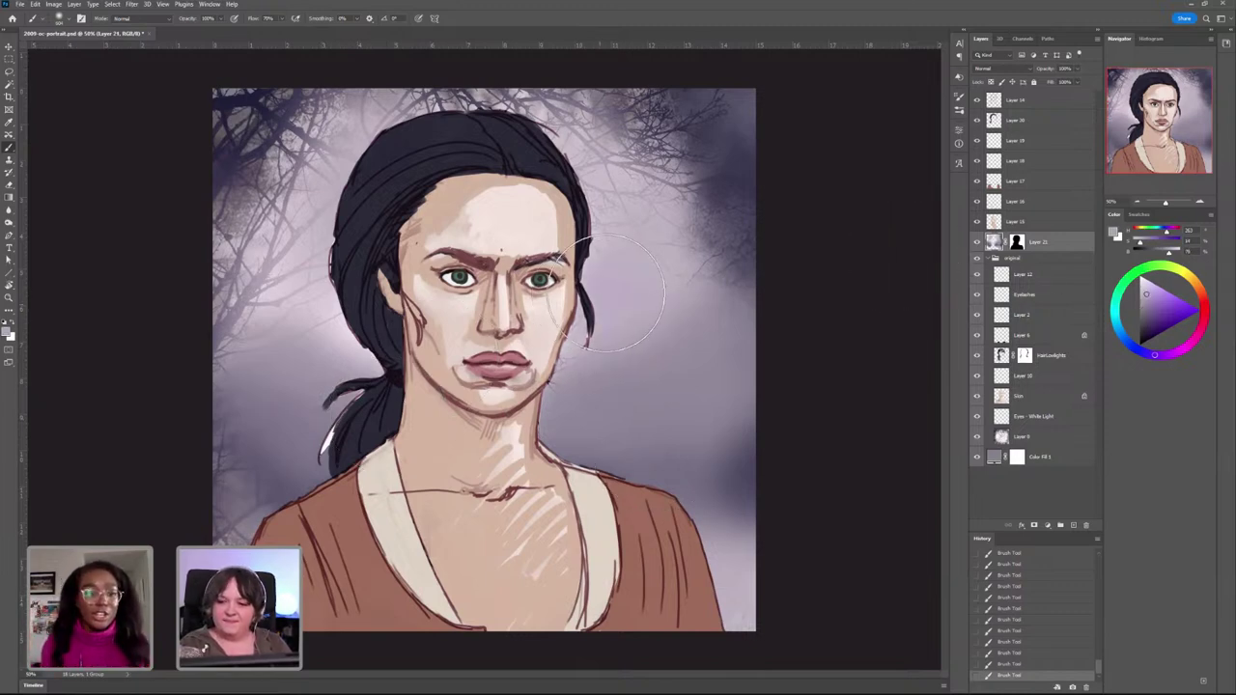
{"action": "left_click", "coordinate": [1144, 285]}
{"action": "left_click_drag", "start_coordinate": [605, 266], "coordinate": [611, 300]}
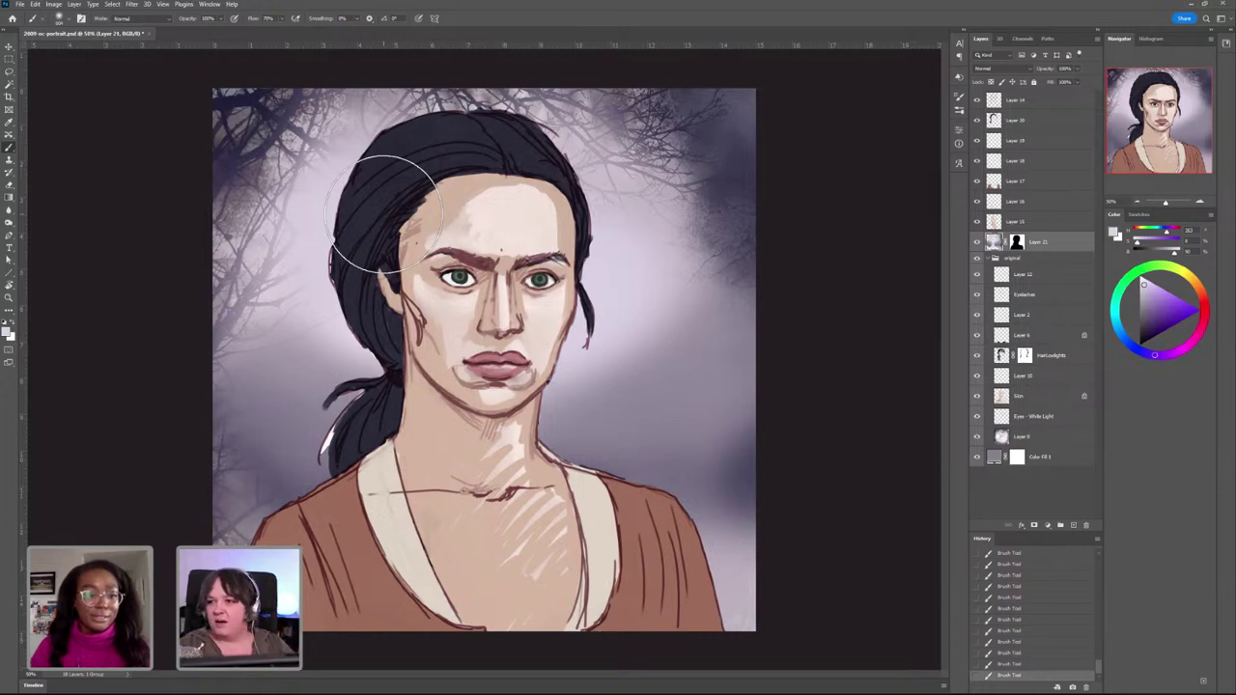
{"action": "mouse_move", "coordinate": [573, 146]}
{"action": "left_mouse_down"}
{"action": "mouse_move", "coordinate": [480, 166]}
{"action": "mouse_move", "coordinate": [497, 168]}
{"action": "mouse_move", "coordinate": [462, 102]}
{"action": "mouse_move", "coordinate": [367, 198]}
{"action": "mouse_move", "coordinate": [374, 250]}
{"action": "left_mouse_up"}
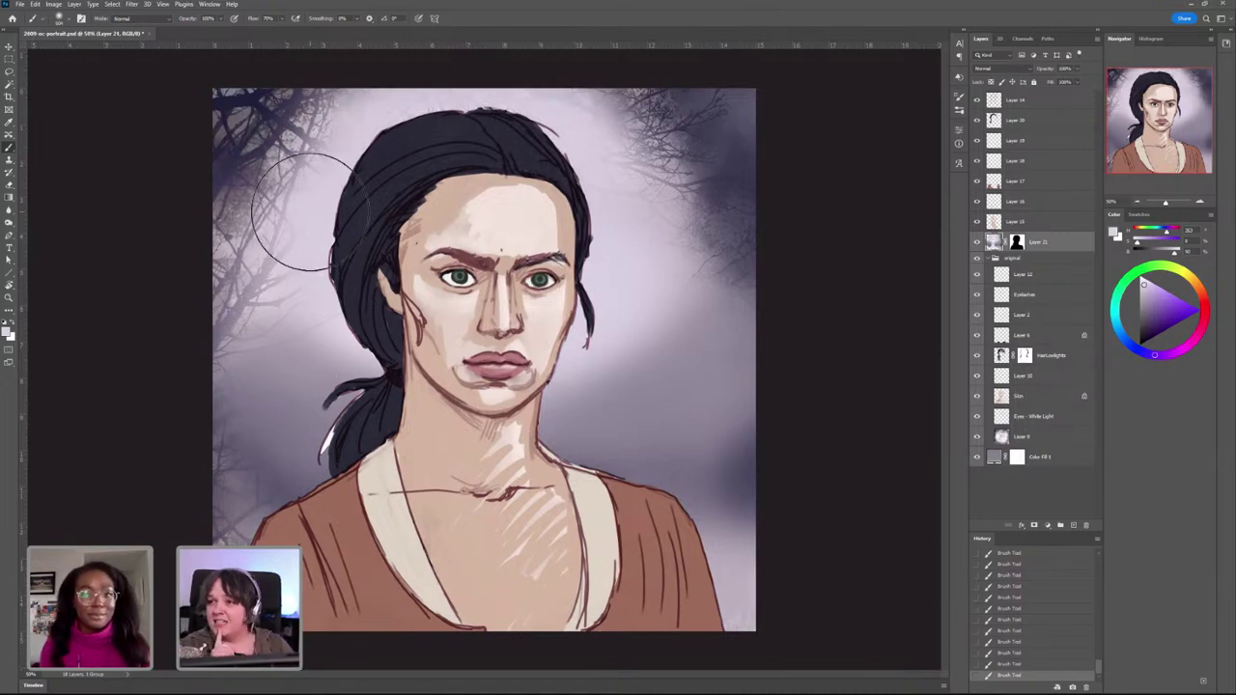
{"action": "mouse_move", "coordinate": [309, 213]}
{"action": "left_mouse_down"}
{"action": "mouse_move", "coordinate": [478, 99]}
{"action": "mouse_move", "coordinate": [323, 166]}
{"action": "mouse_move", "coordinate": [389, 112]}
{"action": "mouse_move", "coordinate": [315, 139]}
{"action": "mouse_move", "coordinate": [302, 121]}
{"action": "mouse_move", "coordinate": [280, 222]}
{"action": "left_mouse_up"}
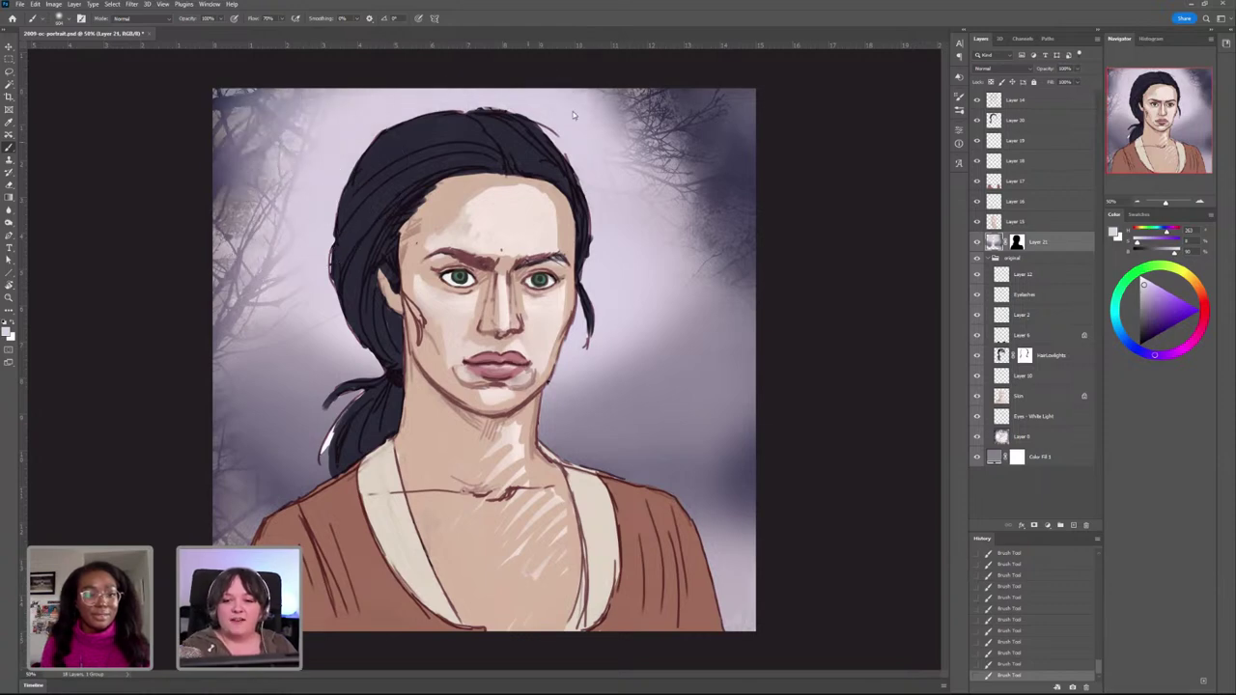
{"action": "mouse_move", "coordinate": [580, 111]}
{"action": "left_mouse_down"}
{"action": "mouse_move", "coordinate": [647, 114]}
{"action": "mouse_move", "coordinate": [716, 139]}
{"action": "mouse_move", "coordinate": [657, 266]}
{"action": "left_mouse_up"}
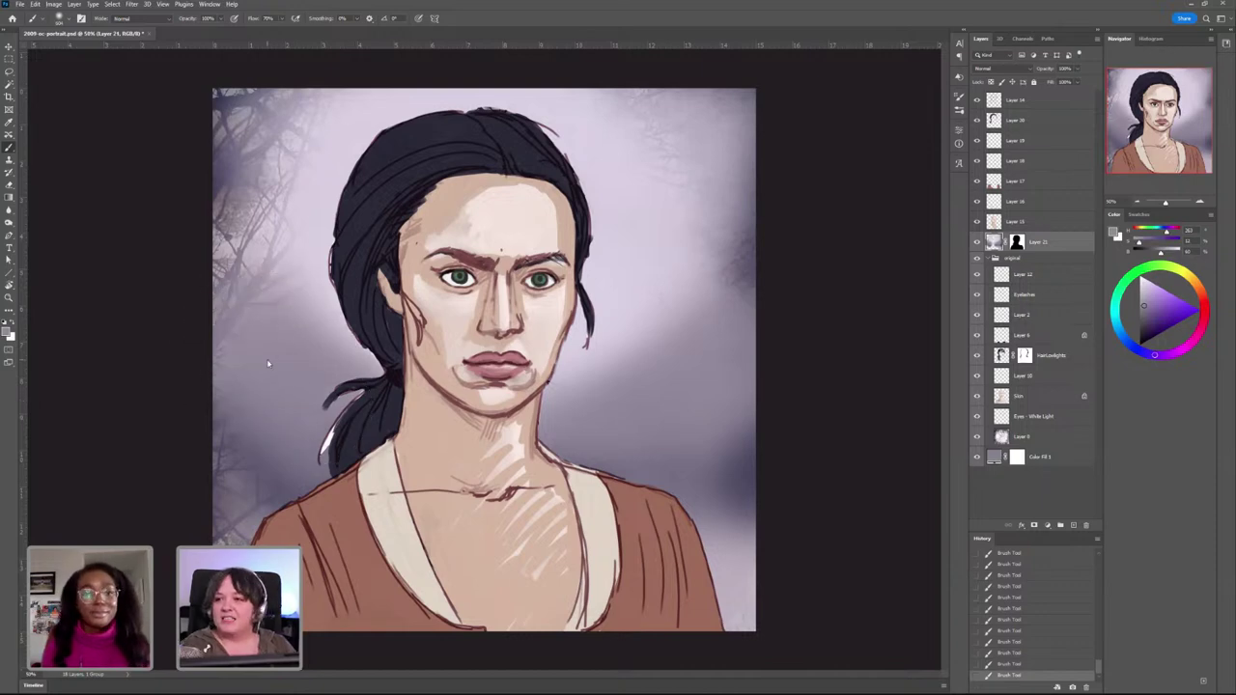
Step: Soften the mid purple beside the face, then sample a pale lavender and brush over the branches in the upper corners and around the head
{"action": "left_click_drag", "start_coordinate": [669, 338], "coordinate": [698, 306]}
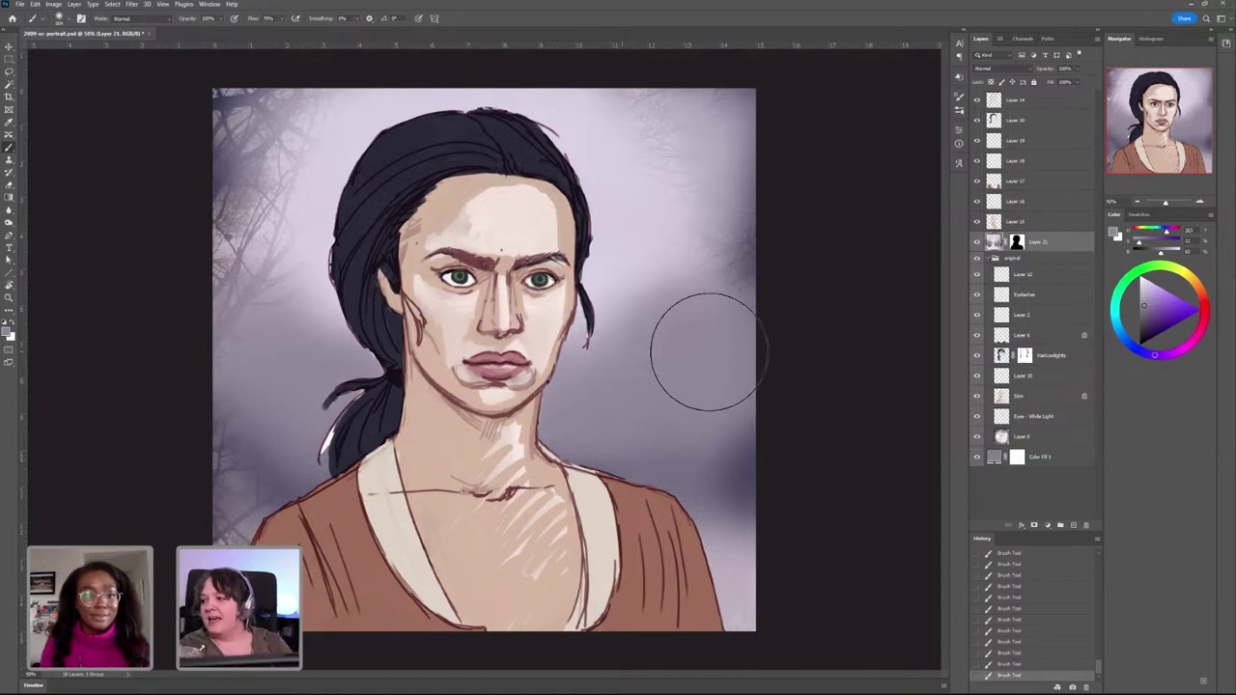
{"action": "left_click", "coordinate": [592, 151], "text": "alt"}
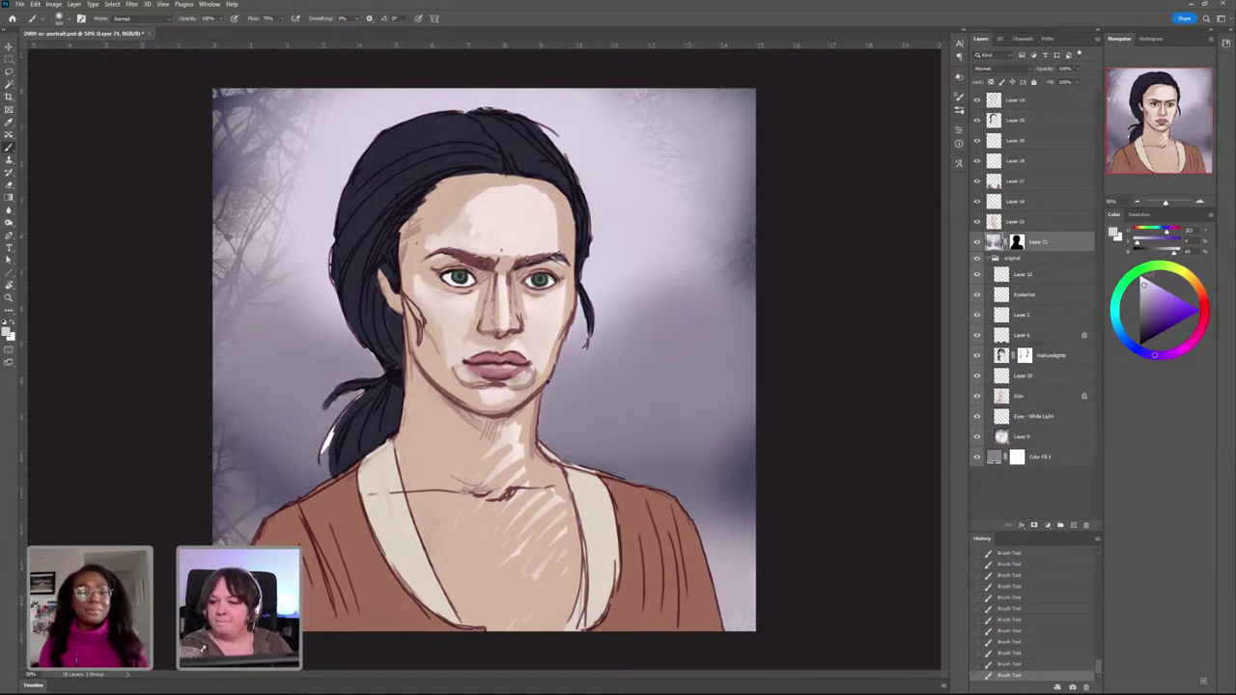
{"action": "mouse_move", "coordinate": [621, 124]}
{"action": "left_mouse_down"}
{"action": "mouse_move", "coordinate": [749, 187]}
{"action": "mouse_move", "coordinate": [278, 84]}
{"action": "mouse_move", "coordinate": [225, 103]}
{"action": "left_mouse_up"}
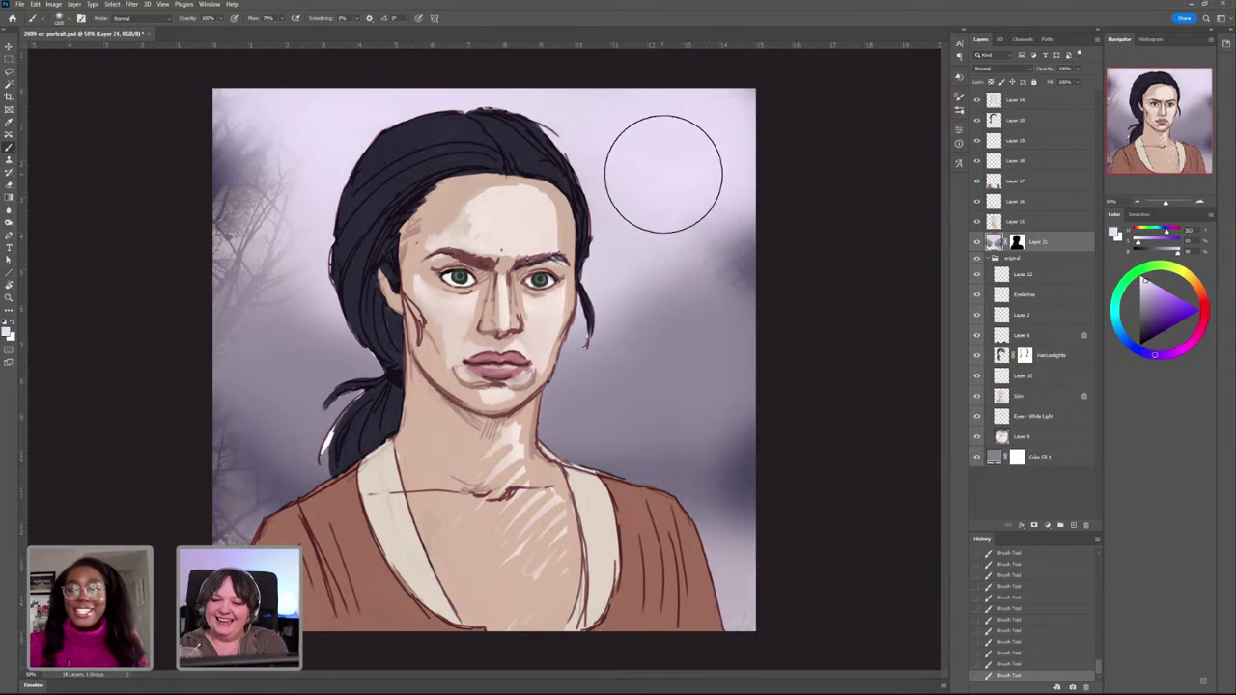
{"action": "mouse_move", "coordinate": [662, 171]}
{"action": "left_mouse_down"}
{"action": "mouse_move", "coordinate": [686, 193]}
{"action": "mouse_move", "coordinate": [646, 260]}
{"action": "left_mouse_up"}
{"action": "mouse_move", "coordinate": [320, 188]}
{"action": "left_mouse_down"}
{"action": "mouse_move", "coordinate": [380, 229]}
{"action": "mouse_move", "coordinate": [361, 264]}
{"action": "mouse_move", "coordinate": [429, 282]}
{"action": "left_mouse_up"}
{"action": "mouse_move", "coordinate": [656, 270]}
{"action": "left_mouse_down"}
{"action": "mouse_move", "coordinate": [692, 240]}
{"action": "mouse_move", "coordinate": [611, 296]}
{"action": "left_mouse_up"}
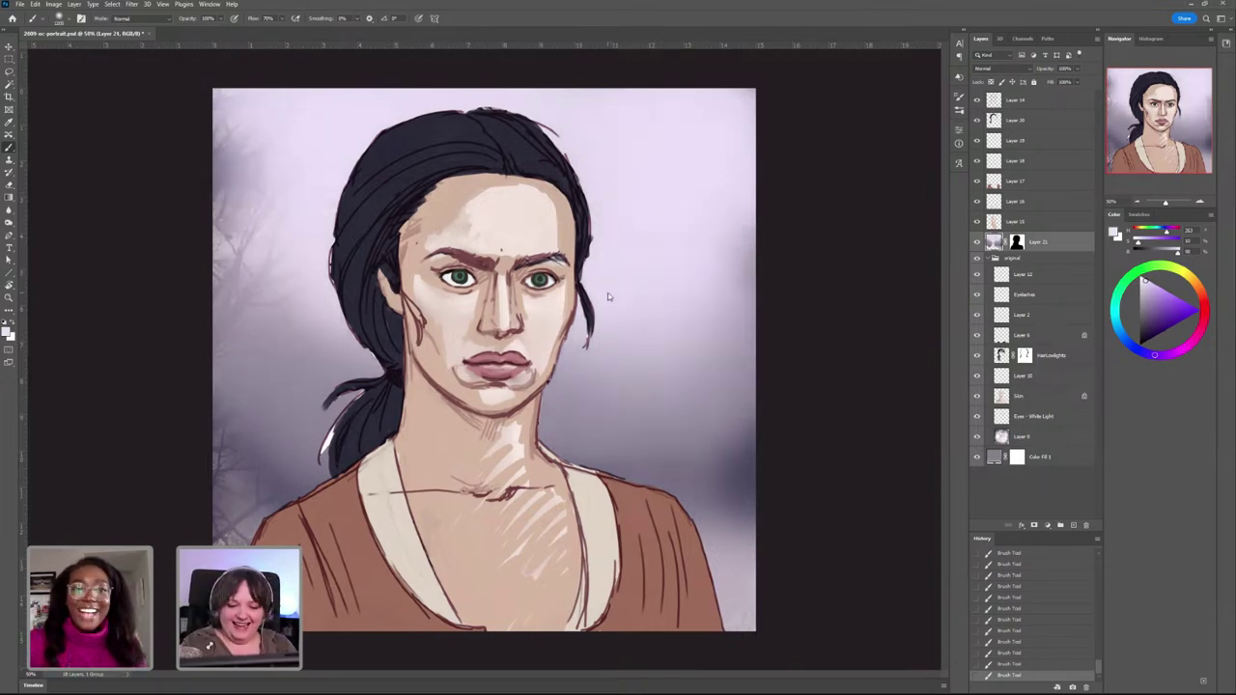
Step: Sample dark blue-purples from the background and brush soft dark areas into both lower corners above the shoulders
{"action": "left_click", "coordinate": [276, 513], "text": "alt"}
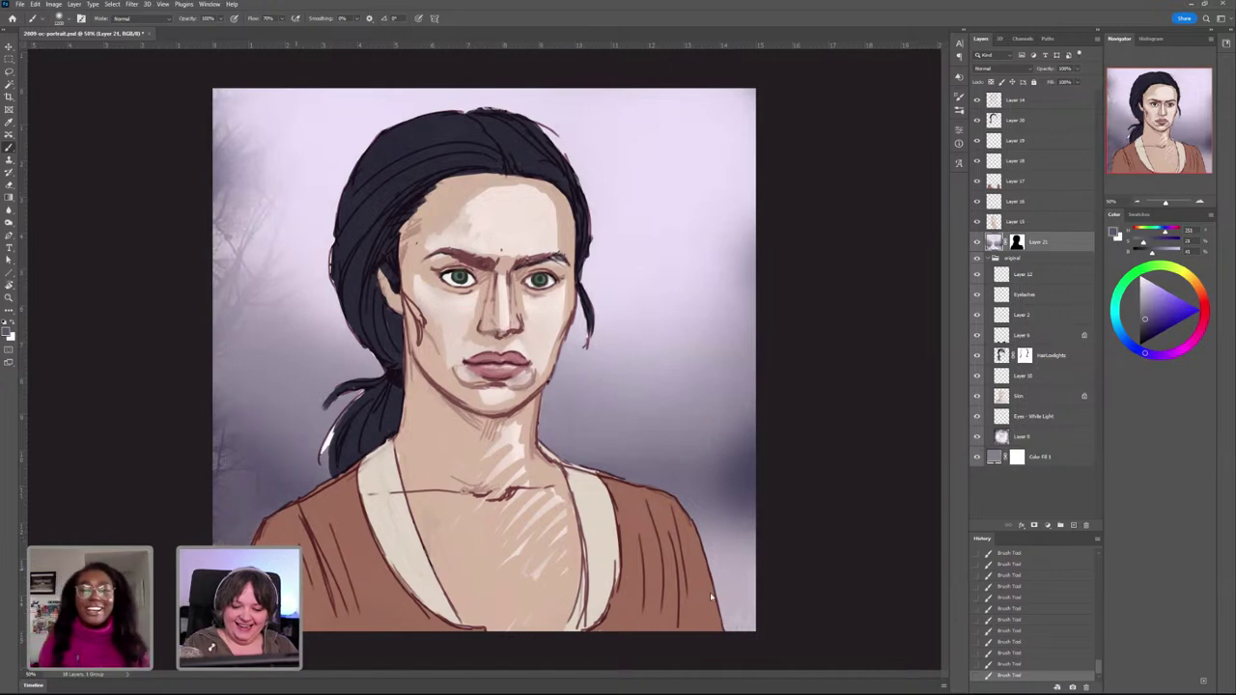
{"action": "mouse_move", "coordinate": [712, 597]}
{"action": "left_mouse_down"}
{"action": "mouse_move", "coordinate": [725, 605]}
{"action": "mouse_move", "coordinate": [738, 560]}
{"action": "mouse_move", "coordinate": [740, 586]}
{"action": "left_mouse_up"}
{"action": "left_click", "coordinate": [742, 507], "text": "alt"}
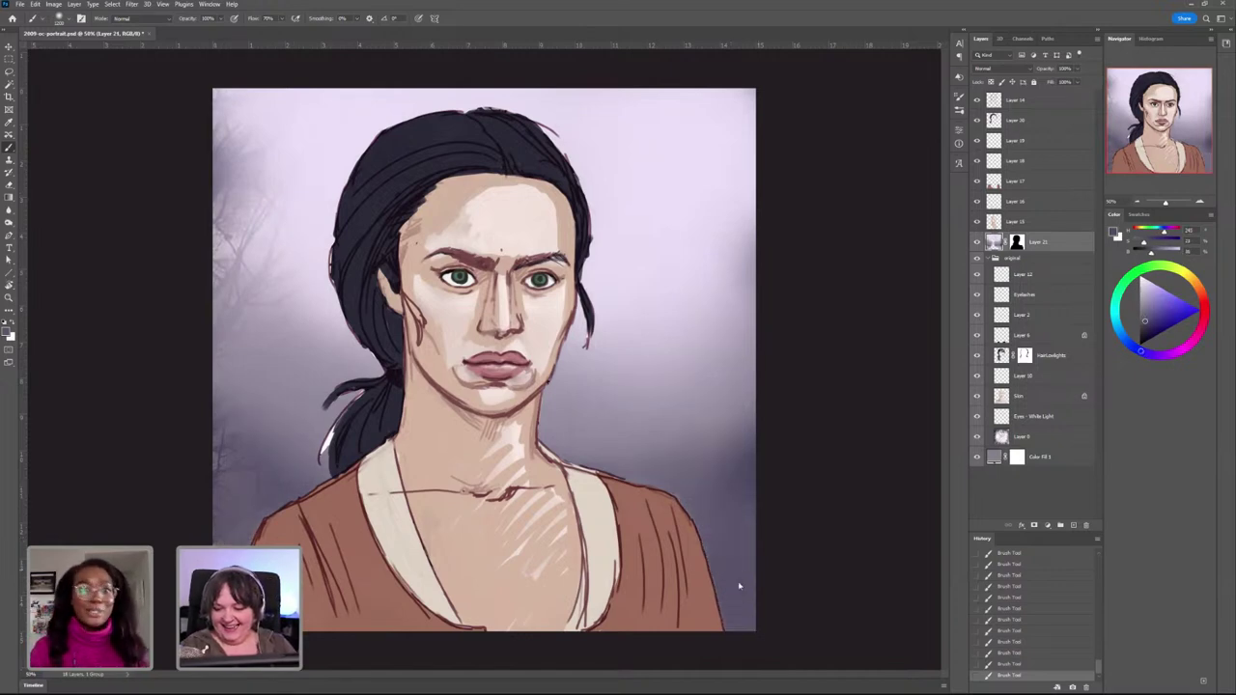
{"action": "mouse_move", "coordinate": [290, 483]}
{"action": "left_mouse_down"}
{"action": "mouse_move", "coordinate": [242, 512]}
{"action": "mouse_move", "coordinate": [224, 468]}
{"action": "left_mouse_up"}
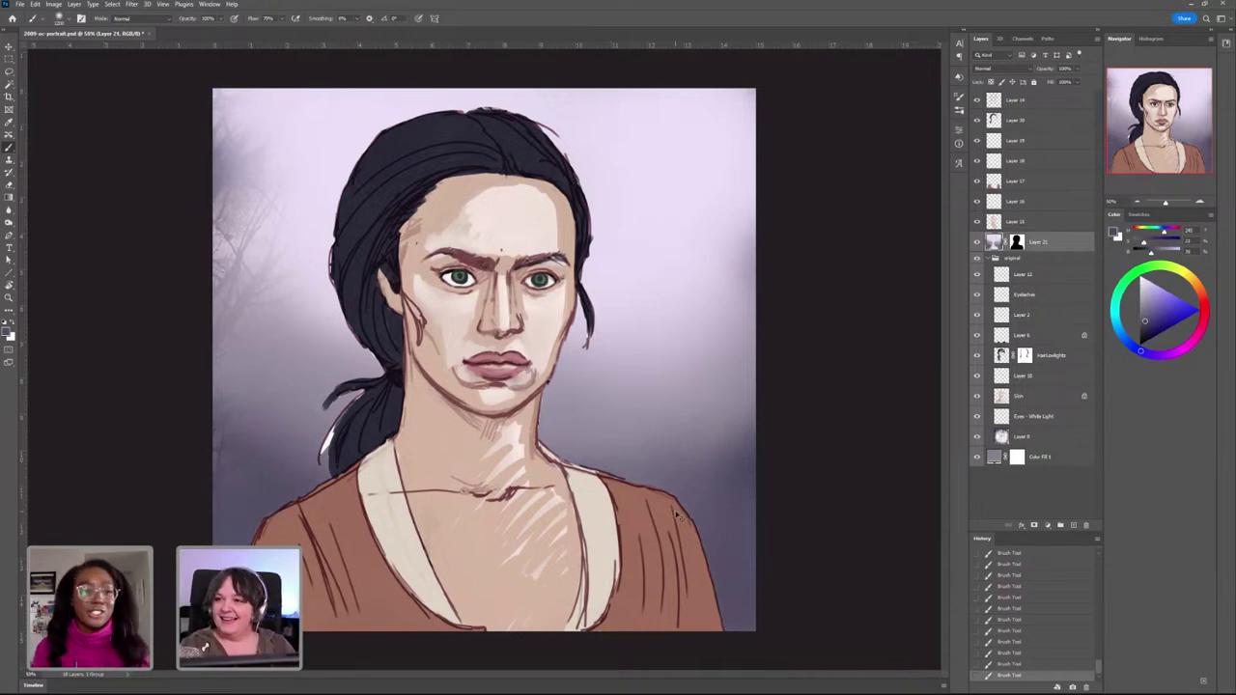
Step: Add a new layer above the painted background and group the two layers as bg
{"action": "key", "text": "ctrl+s"}
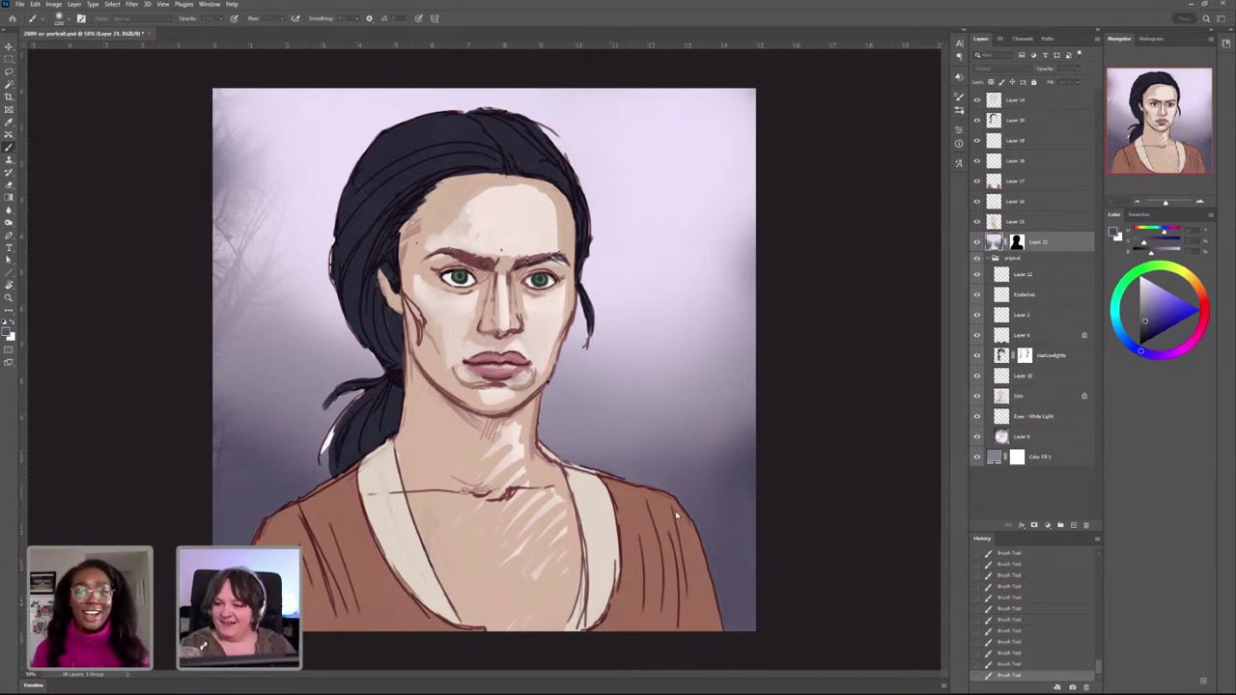
{"action": "key", "text": "Return"}
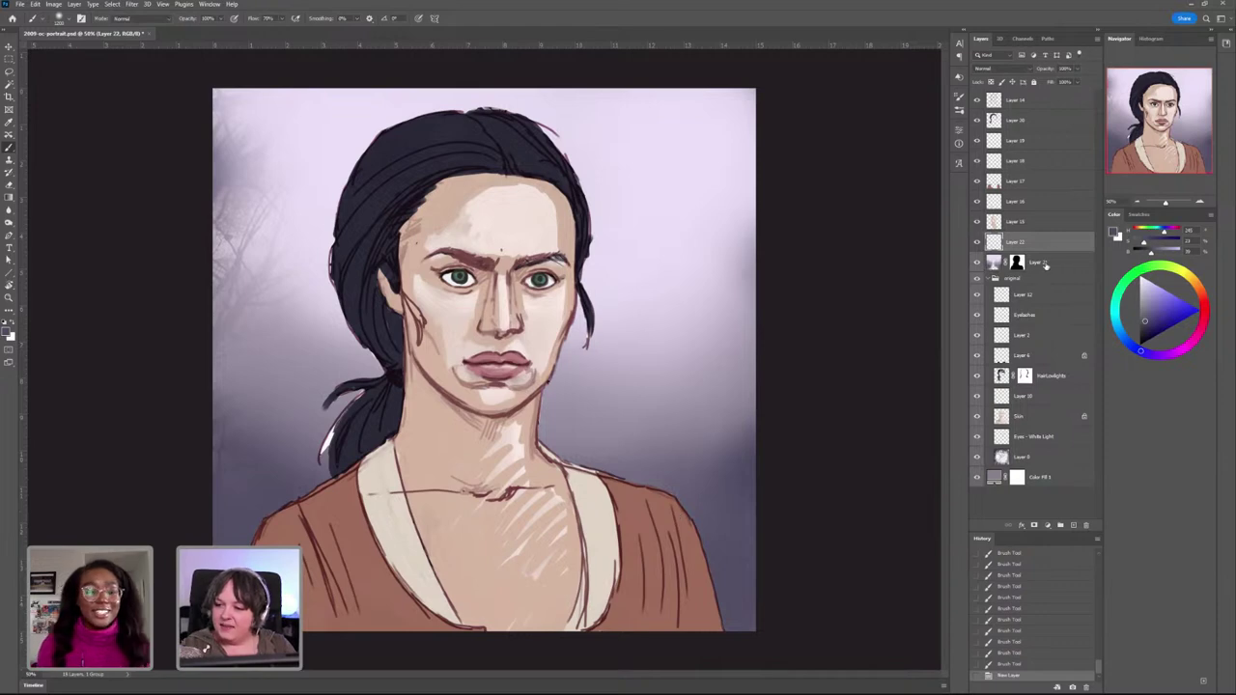
{"action": "left_click", "coordinate": [1045, 264], "text": "shift"}
{"action": "key", "text": "ctrl+g"}
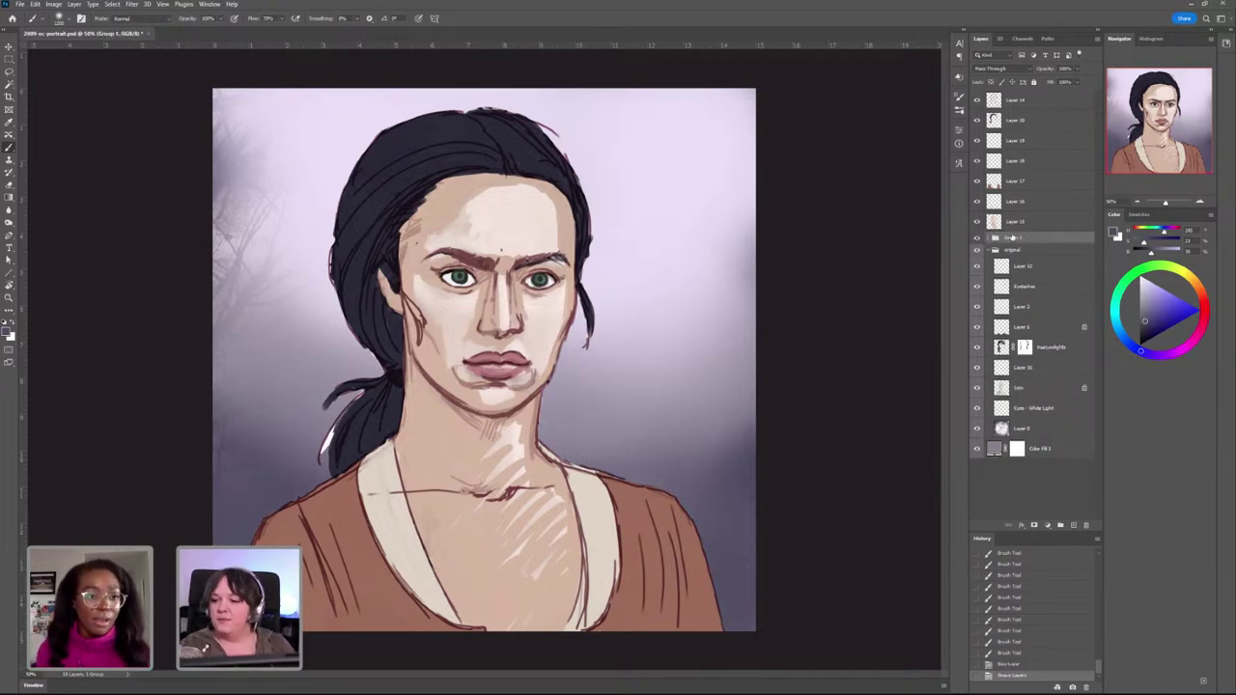
{"action": "key", "text": "Return"}
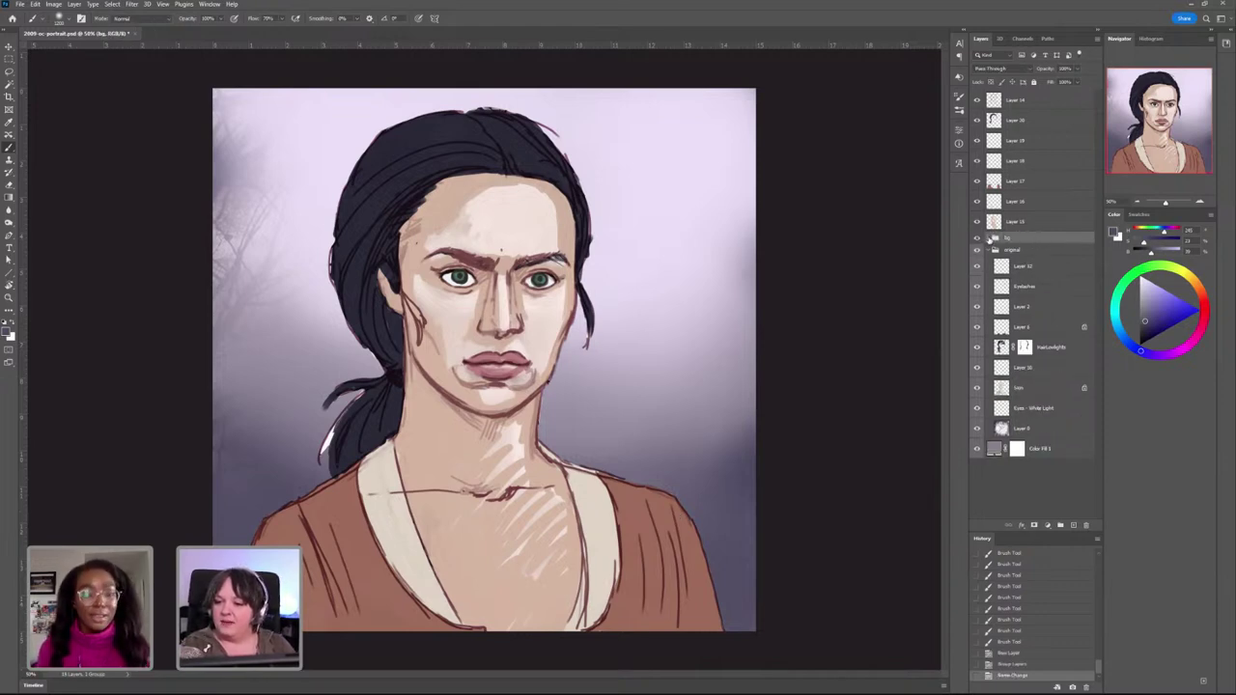
Step: Expand the bg group and move the character mask from the painted background layer onto the group
{"action": "left_click", "coordinate": [993, 239]}
{"action": "left_click_drag", "start_coordinate": [1025, 274], "coordinate": [1028, 242]}
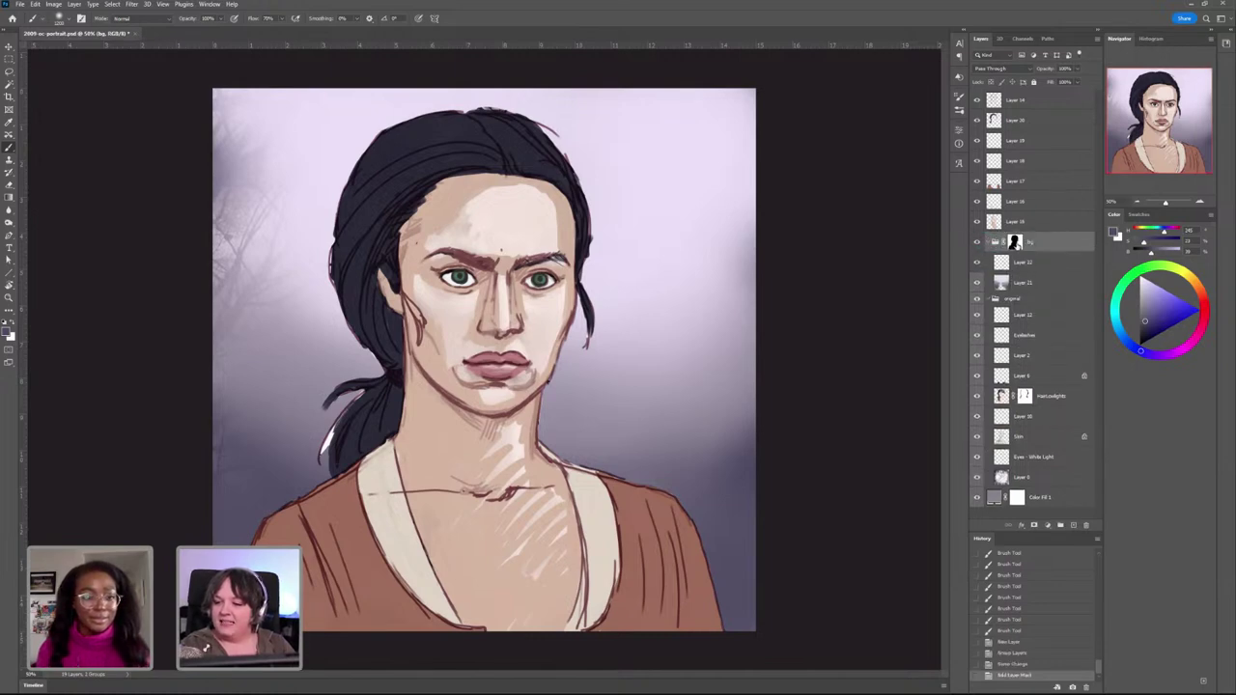
Step: Select the painted background layer inside the bg group and choose a Rund hart brush preset
{"action": "left_click", "coordinate": [1024, 267]}
{"action": "left_click", "coordinate": [1022, 286]}
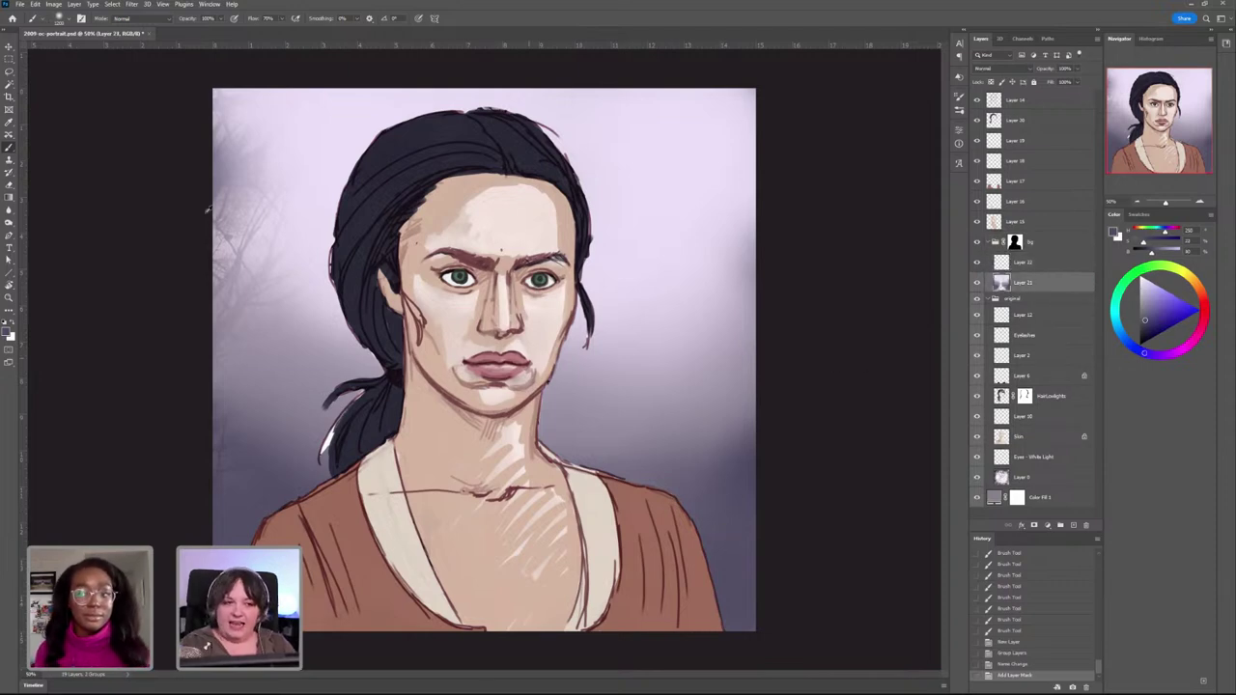
{"action": "left_click", "coordinate": [66, 19]}
{"action": "left_click", "coordinate": [70, 362]}
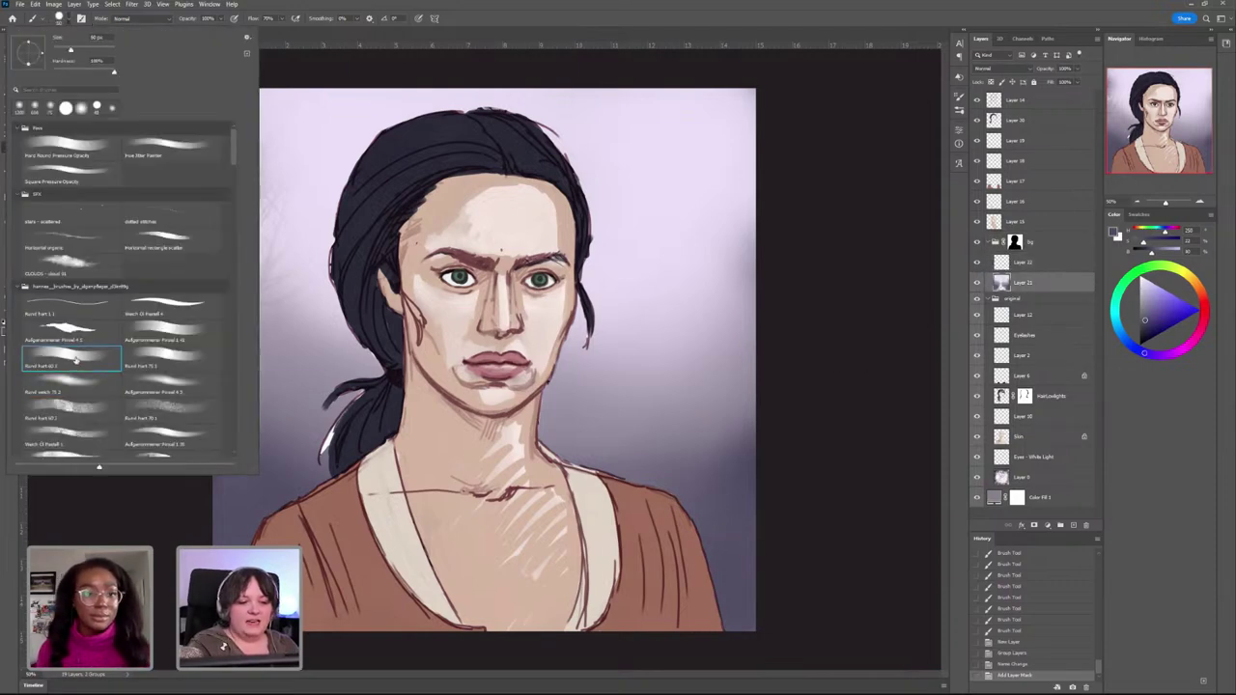
{"action": "mouse_move", "coordinate": [686, 344]}
{"action": "left_mouse_down"}
{"action": "mouse_move", "coordinate": [681, 367]}
{"action": "mouse_move", "coordinate": [694, 330]}
{"action": "mouse_move", "coordinate": [680, 549]}
{"action": "mouse_move", "coordinate": [661, 593]}
{"action": "left_mouse_up"}
{"action": "key", "text": "ctrl+z"}
{"action": "key", "text": "ctrl+z"}
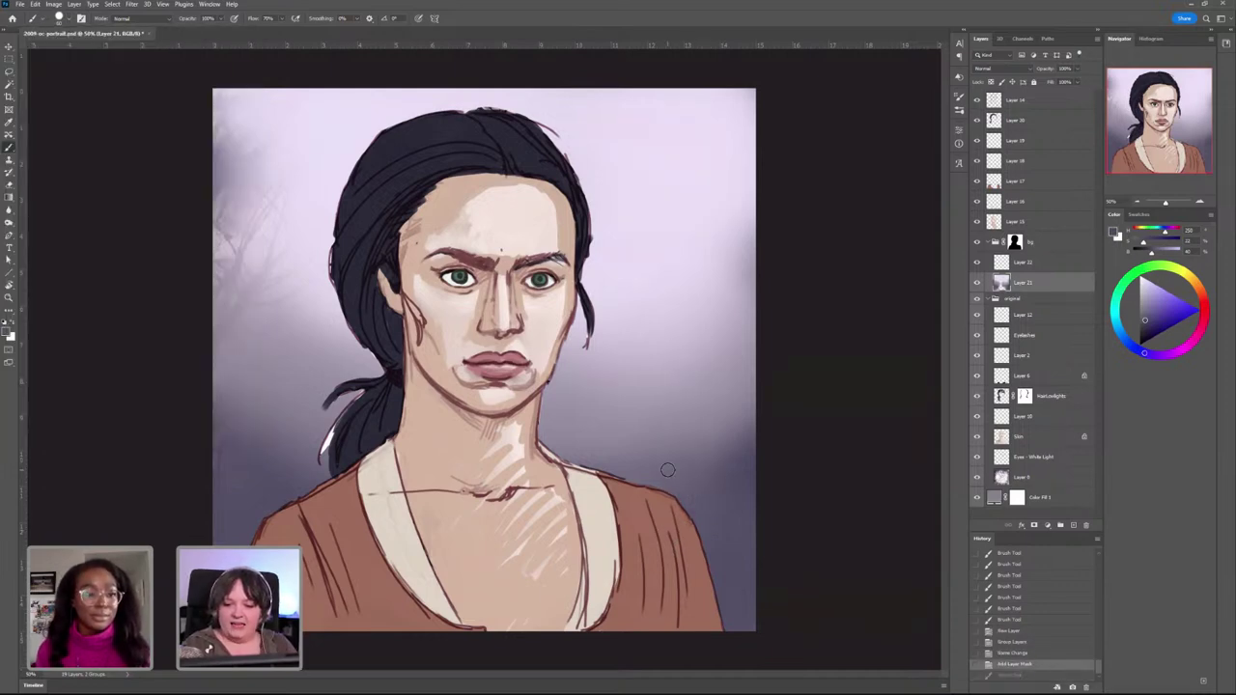
Step: On the empty layer in the bg group, paint a straight dark purple tree trunk rising behind the shoulder beside the face
{"action": "left_click", "coordinate": [1023, 266]}
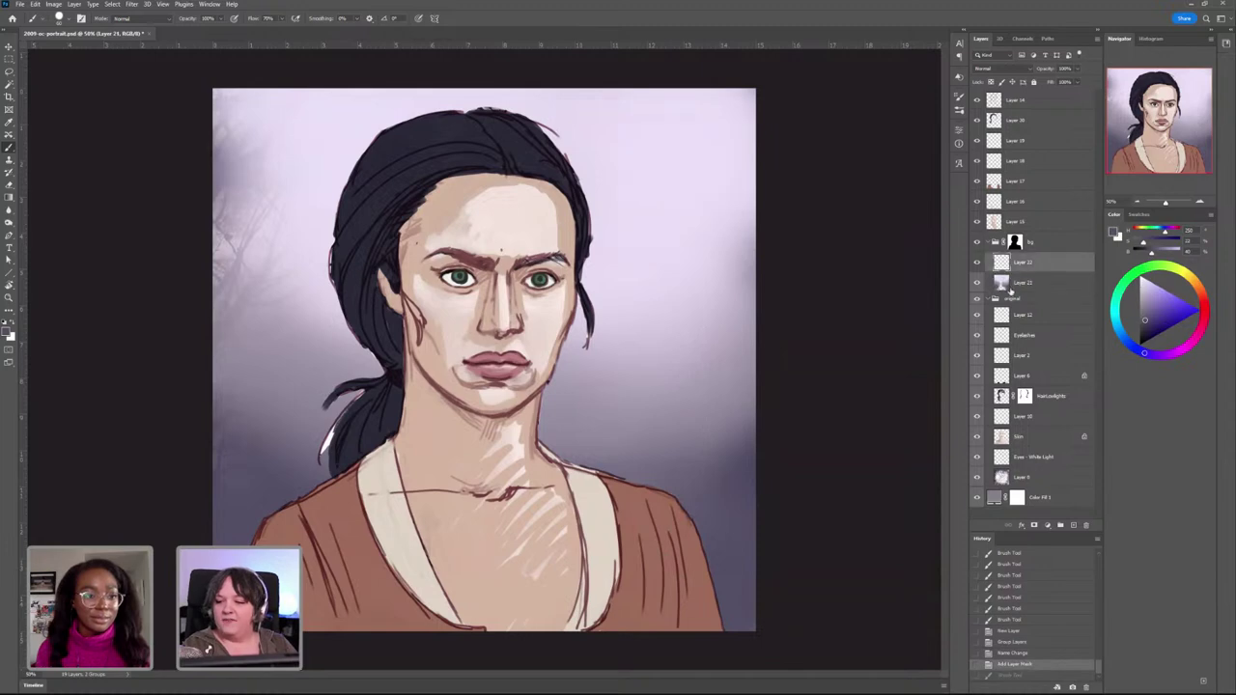
{"action": "mouse_move", "coordinate": [677, 526]}
{"action": "left_mouse_down"}
{"action": "mouse_move", "coordinate": [679, 290]}
{"action": "mouse_move", "coordinate": [682, 434]}
{"action": "left_mouse_up"}
{"action": "left_click_drag", "start_coordinate": [690, 454], "coordinate": [692, 504]}
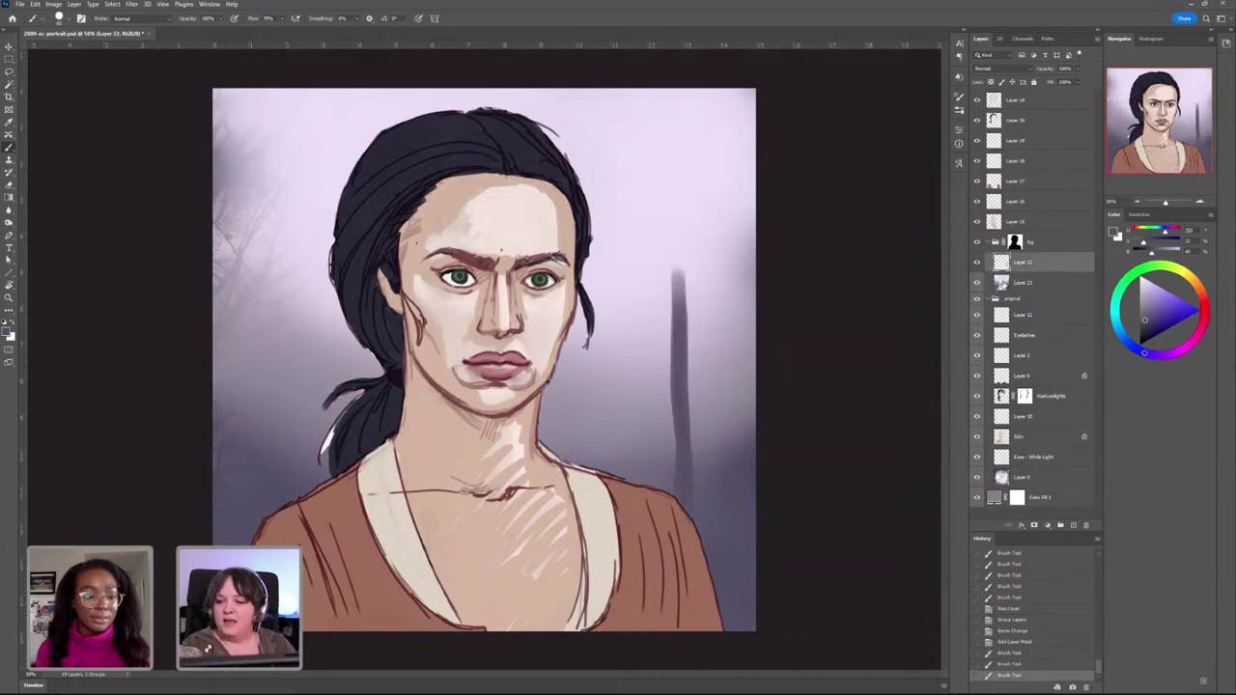
{"action": "key", "text": "ctrl+z"}
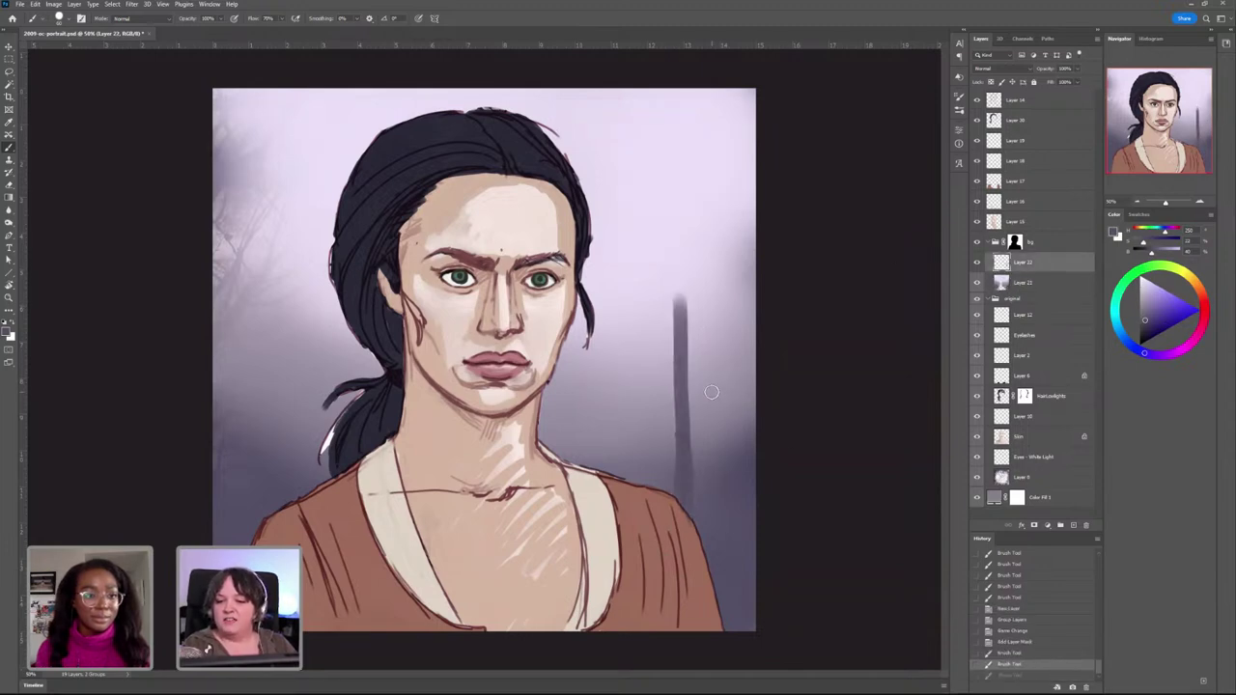
{"action": "left_click_drag", "start_coordinate": [675, 517], "coordinate": [688, 513]}
{"action": "left_click", "coordinate": [678, 492]}
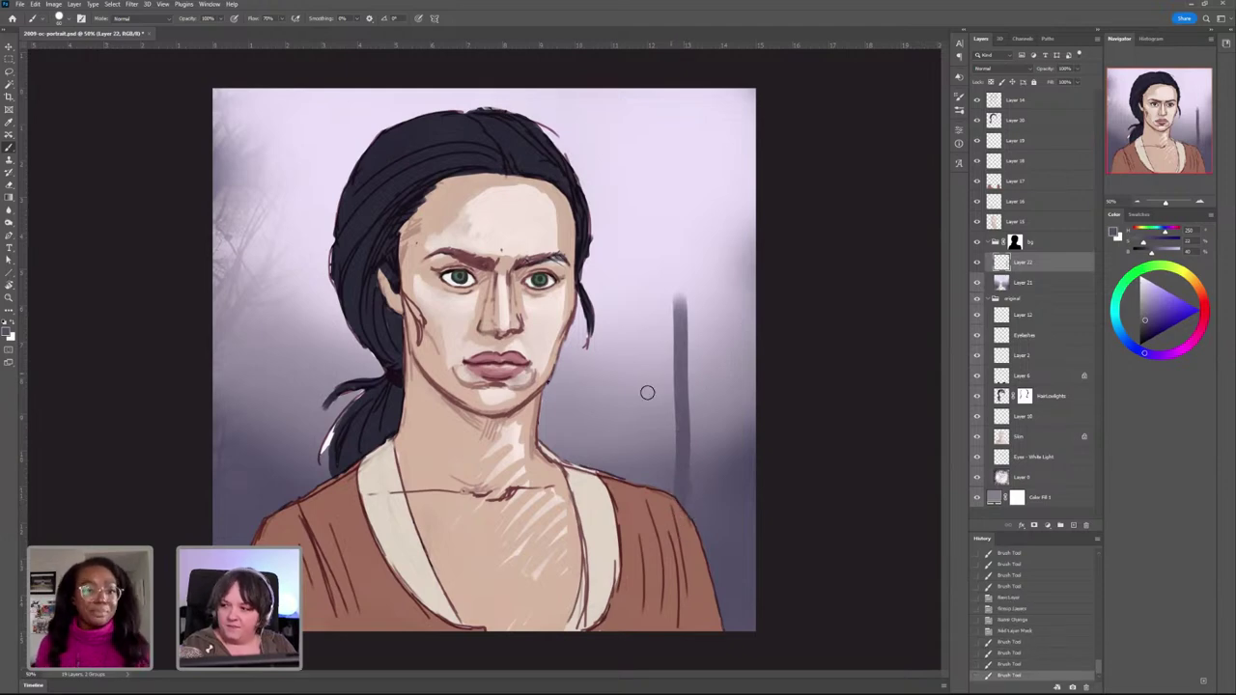
{"action": "key", "text": "ctrl+z"}
{"action": "key", "text": "ctrl+z"}
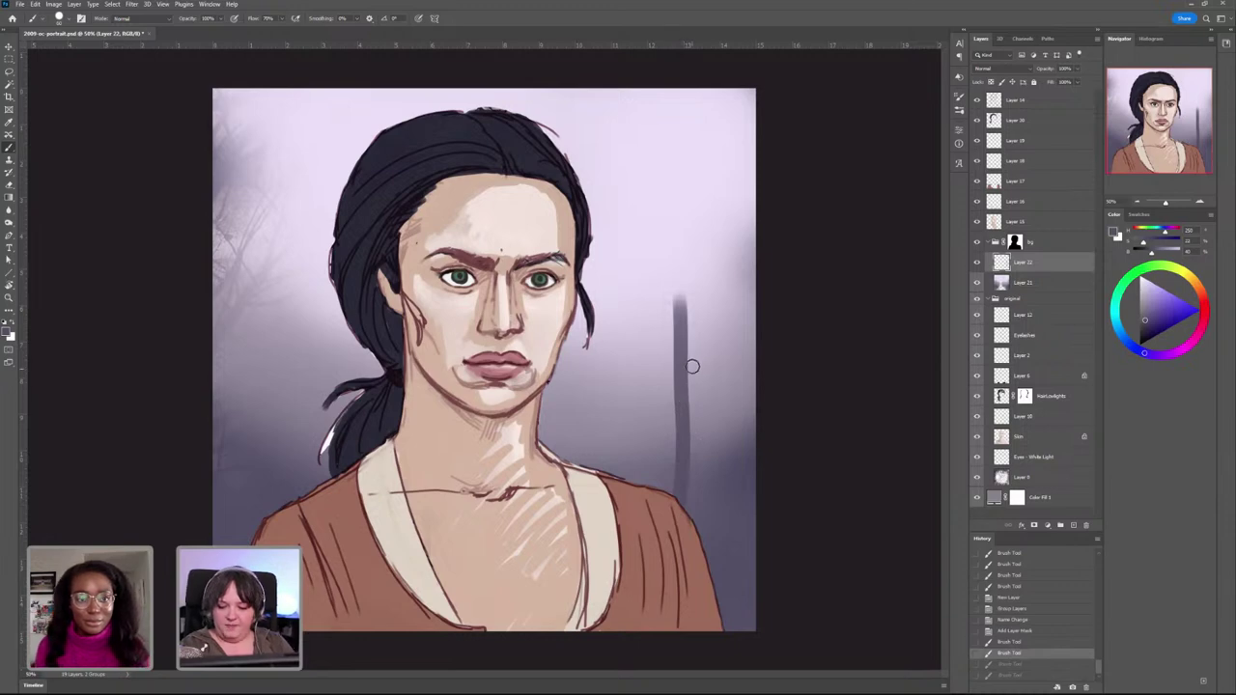
Step: Trim the edges of the painted tree trunk with the Eraser
{"action": "key", "text": "e"}
{"action": "mouse_move", "coordinate": [687, 335]}
{"action": "left_mouse_down"}
{"action": "mouse_move", "coordinate": [695, 512]}
{"action": "mouse_move", "coordinate": [685, 374]}
{"action": "left_mouse_up"}
{"action": "left_click_drag", "start_coordinate": [668, 419], "coordinate": [670, 395]}
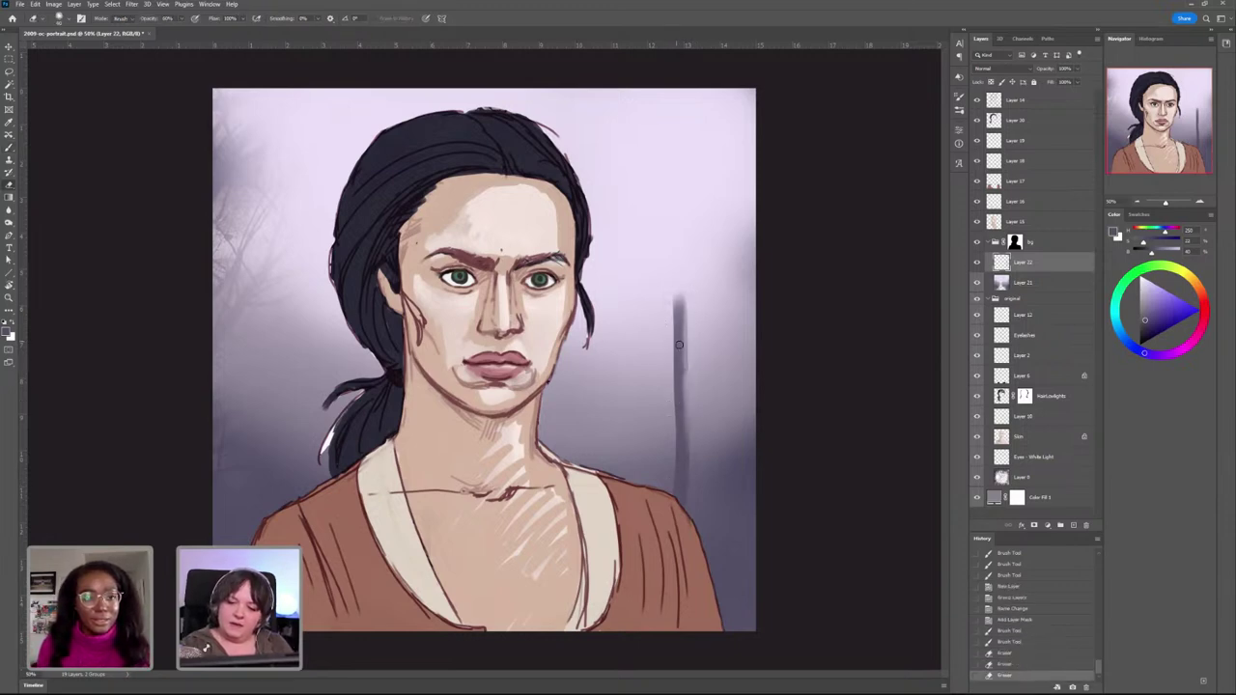
Step: Repaint the trunk with irregular, thicker brush strokes and extend it upward into a fork of two limbs
{"action": "key", "text": "b"}
{"action": "left_click_drag", "start_coordinate": [679, 285], "coordinate": [691, 513]}
{"action": "left_click_drag", "start_coordinate": [683, 277], "coordinate": [680, 353]}
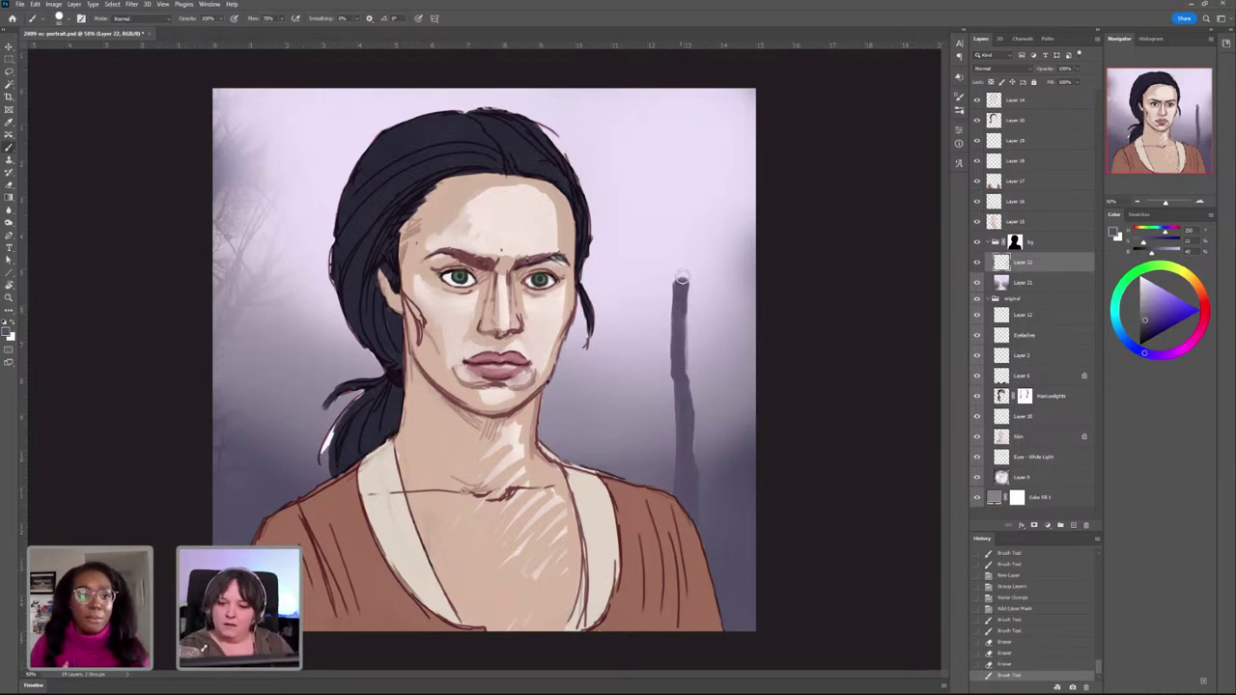
{"action": "mouse_move", "coordinate": [684, 240]}
{"action": "left_mouse_down"}
{"action": "mouse_move", "coordinate": [682, 279]}
{"action": "mouse_move", "coordinate": [677, 191]}
{"action": "left_mouse_up"}
{"action": "left_click_drag", "start_coordinate": [676, 211], "coordinate": [645, 93]}
{"action": "left_click_drag", "start_coordinate": [685, 204], "coordinate": [705, 131]}
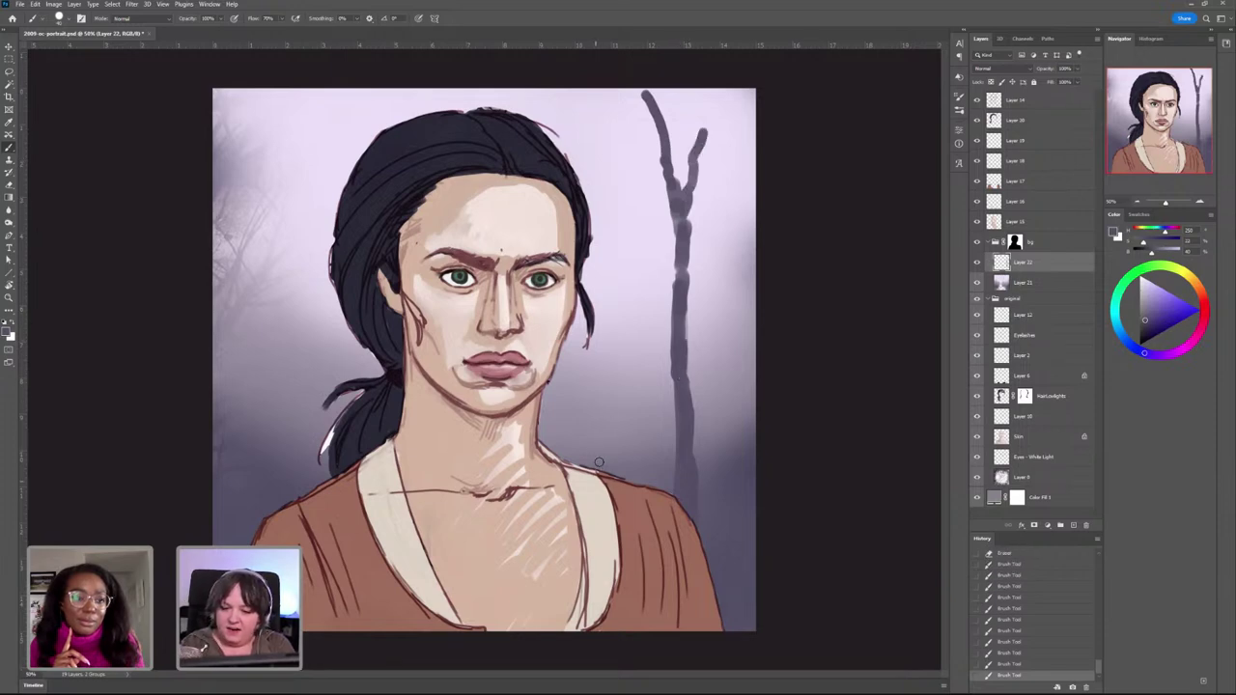
Step: Paint a second, thinner curved trunk between the face and the forked tree, from the shoulder to the canvas's upper edge
{"action": "mouse_move", "coordinate": [599, 463]}
{"action": "left_mouse_down"}
{"action": "mouse_move", "coordinate": [625, 280]}
{"action": "mouse_move", "coordinate": [580, 92]}
{"action": "left_mouse_up"}
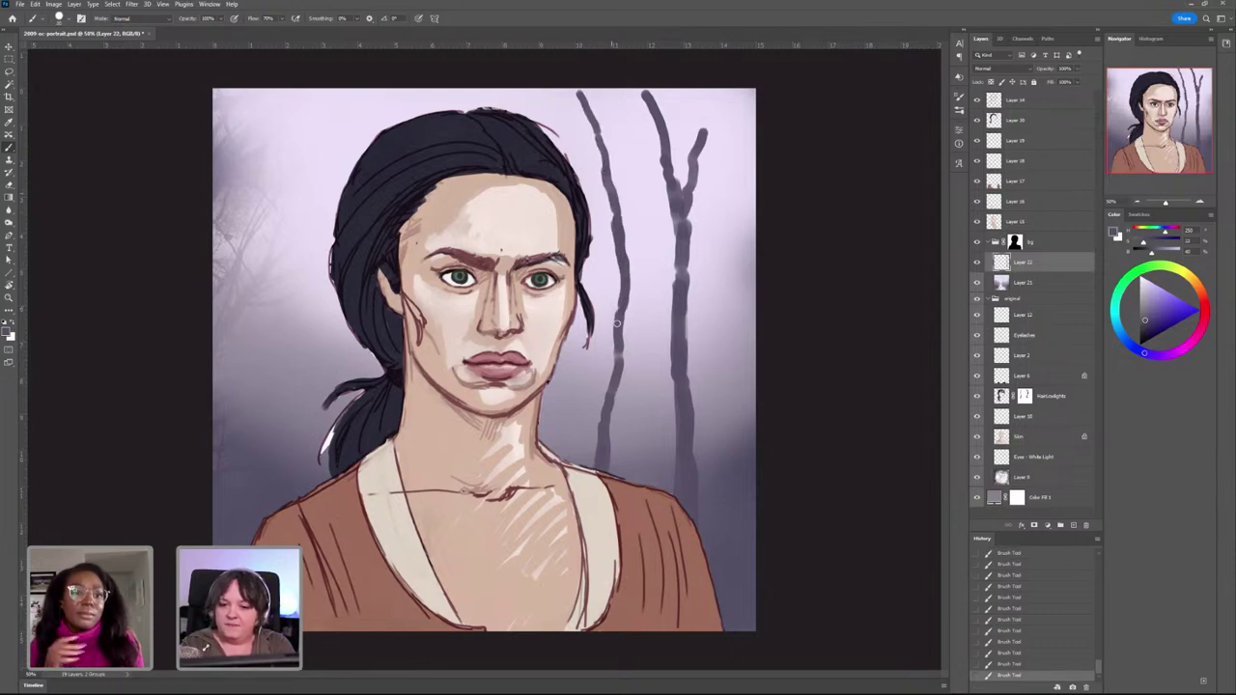
{"action": "left_click_drag", "start_coordinate": [617, 323], "coordinate": [608, 395]}
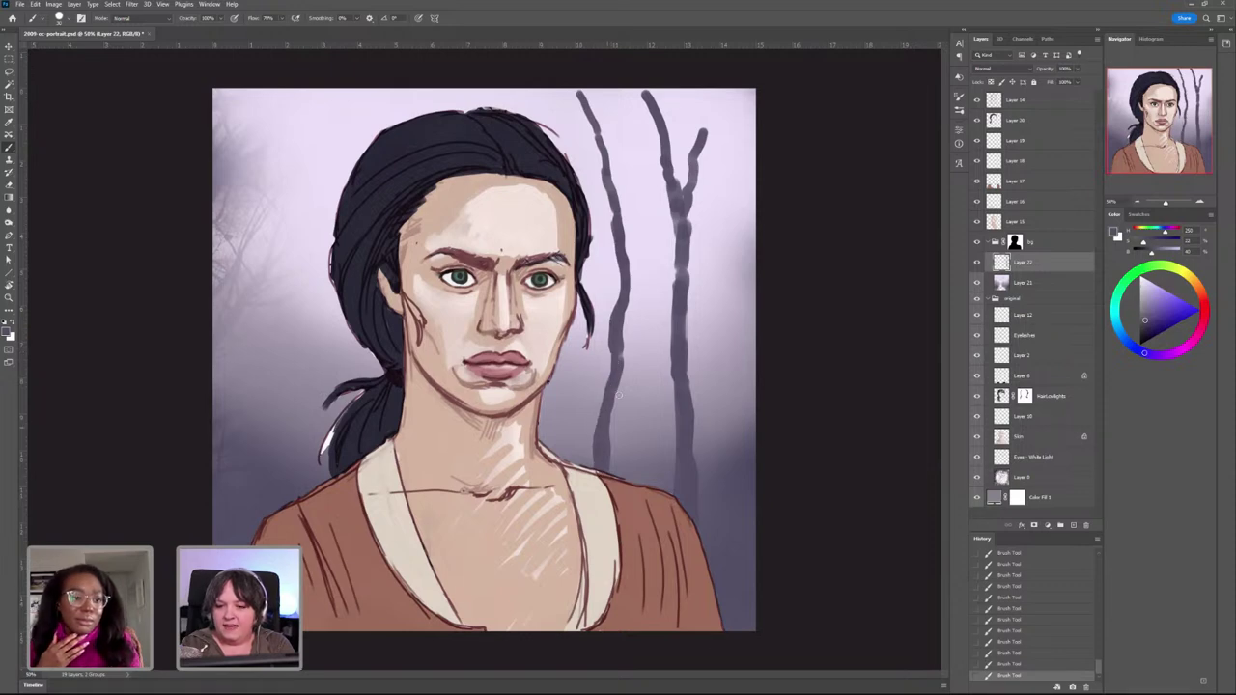
Step: Thicken the forked tree's trunk and limbs, extend its outer limb to the upper edge, and add a split side branch toward the canvas edge
{"action": "mouse_move", "coordinate": [678, 255]}
{"action": "left_mouse_down"}
{"action": "mouse_move", "coordinate": [672, 302]}
{"action": "mouse_move", "coordinate": [696, 442]}
{"action": "left_mouse_up"}
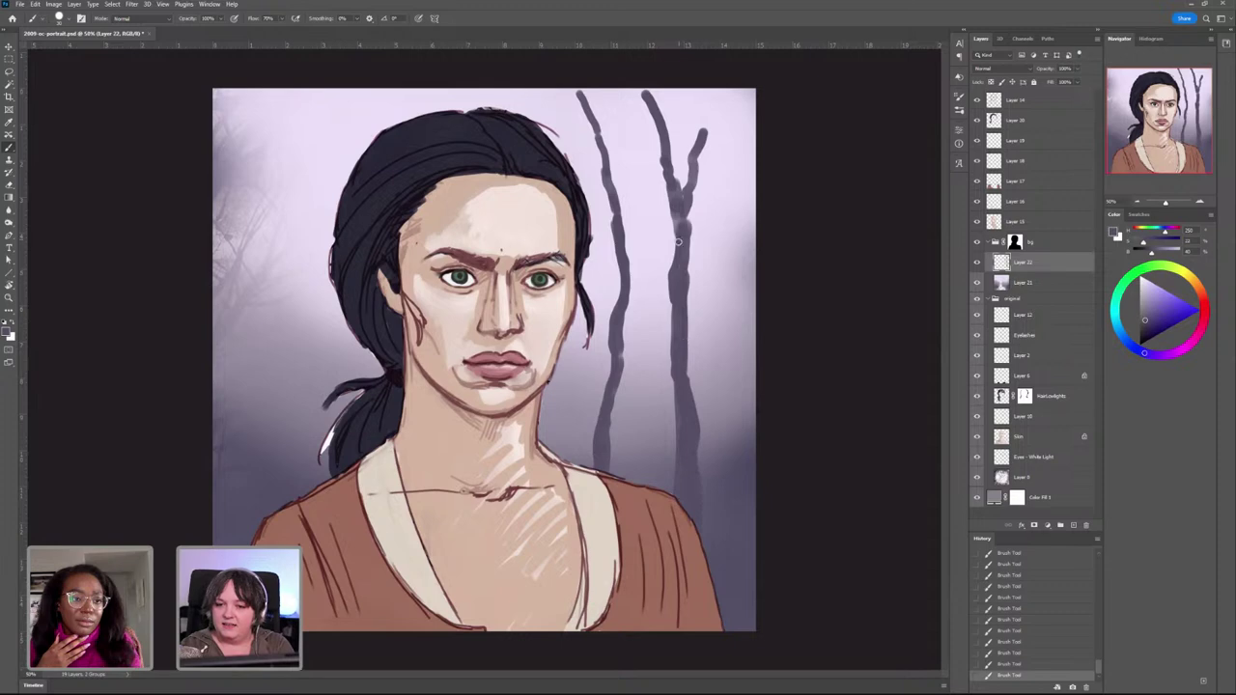
{"action": "left_click_drag", "start_coordinate": [689, 194], "coordinate": [736, 87]}
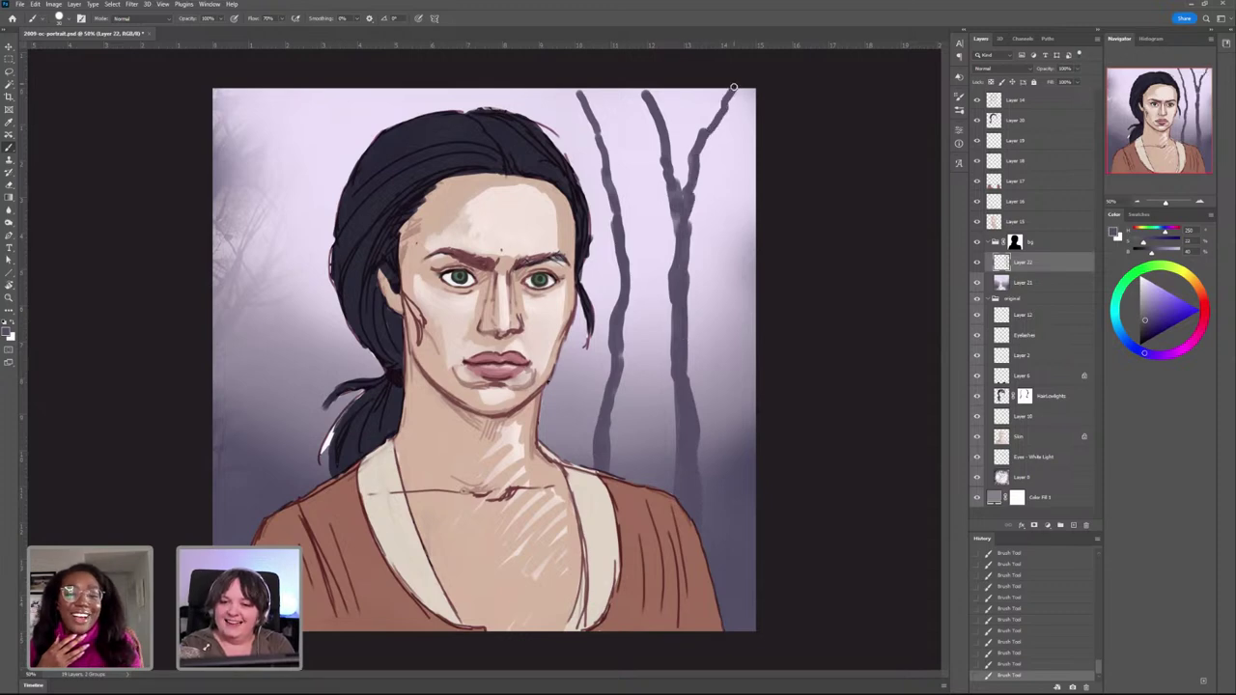
{"action": "mouse_move", "coordinate": [691, 256]}
{"action": "left_mouse_down"}
{"action": "mouse_move", "coordinate": [753, 154]}
{"action": "mouse_move", "coordinate": [700, 245]}
{"action": "mouse_move", "coordinate": [753, 210]}
{"action": "left_mouse_up"}
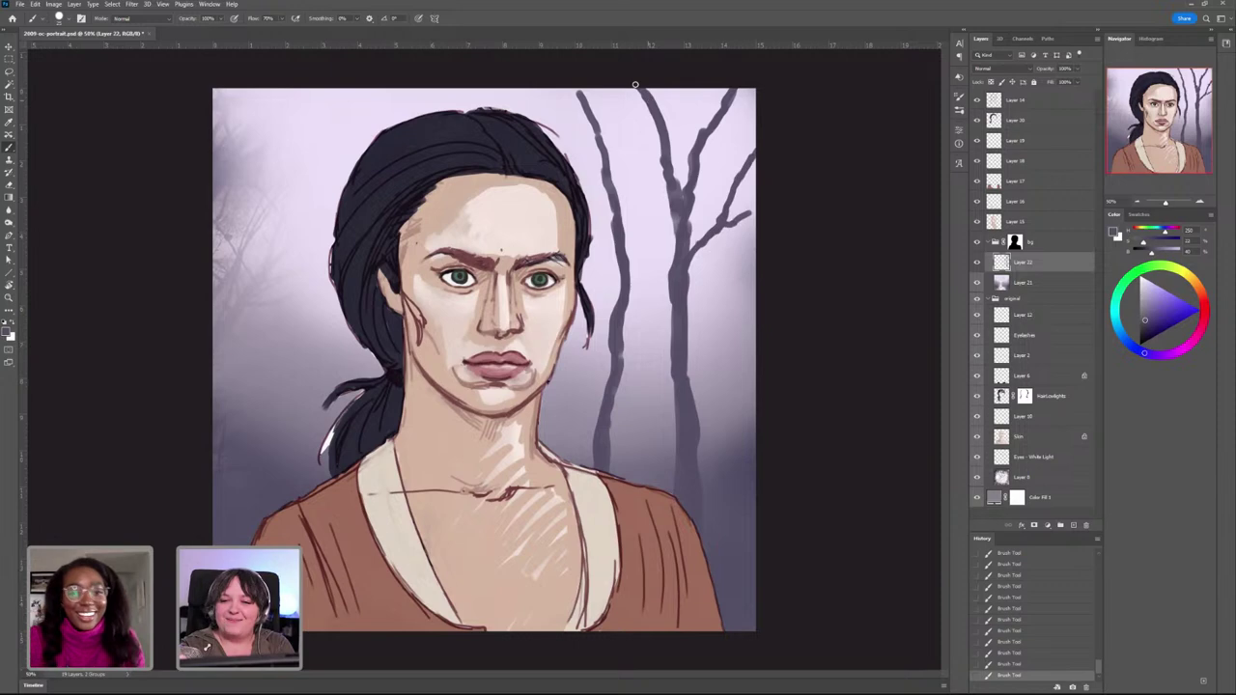
{"action": "left_click_drag", "start_coordinate": [662, 162], "coordinate": [675, 259]}
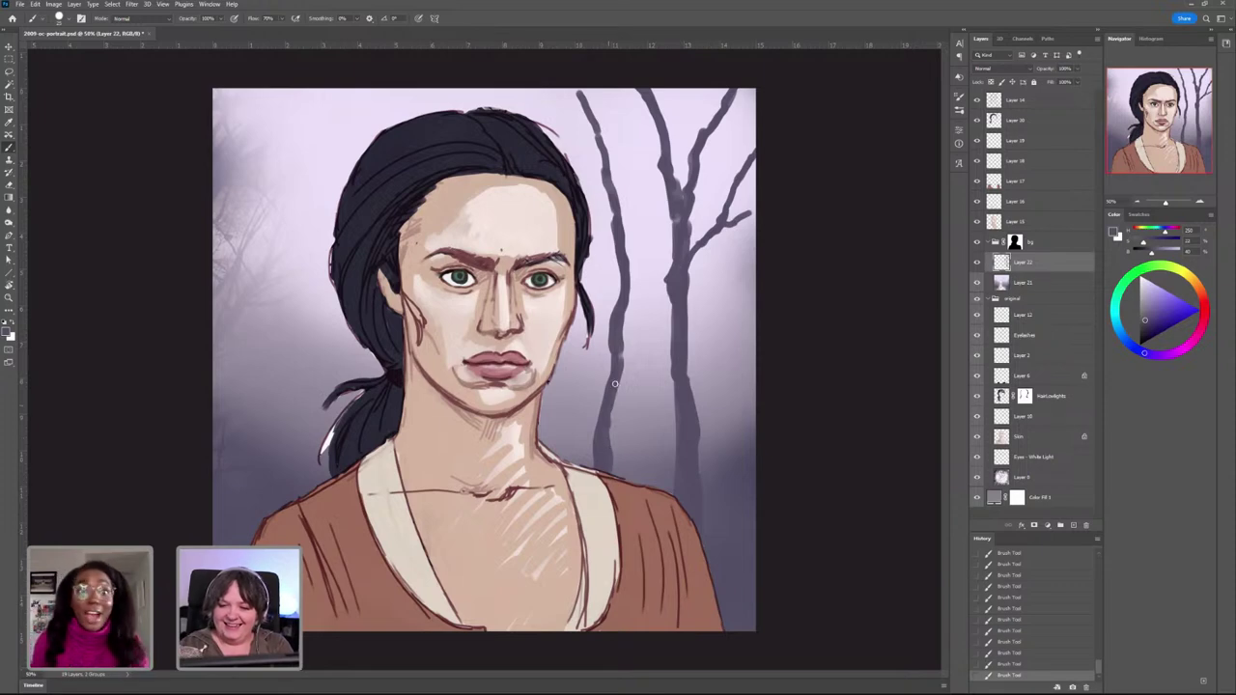
Step: Extend the thinner tree to the canvas's upper edge and paint a winding side branch that passes behind the forked tree
{"action": "left_click_drag", "start_coordinate": [577, 86], "coordinate": [587, 107]}
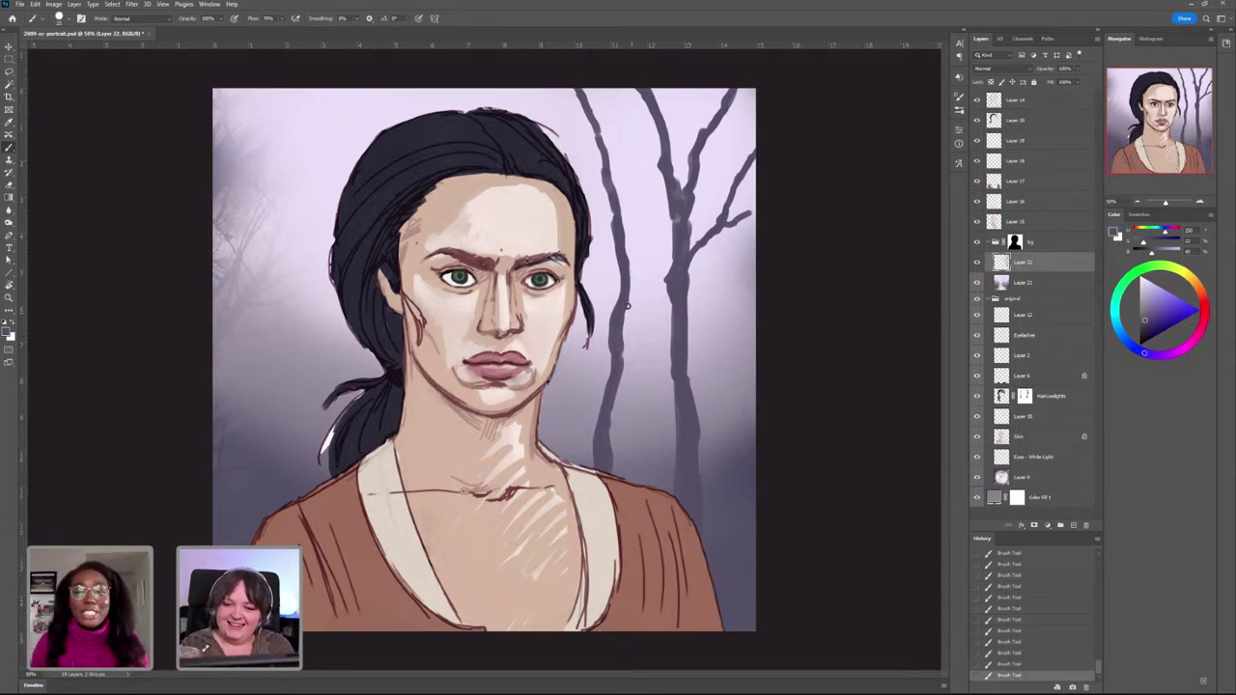
{"action": "mouse_move", "coordinate": [628, 282]}
{"action": "left_mouse_down"}
{"action": "mouse_move", "coordinate": [658, 172]}
{"action": "mouse_move", "coordinate": [710, 86]}
{"action": "left_mouse_up"}
{"action": "left_click_drag", "start_coordinate": [689, 115], "coordinate": [698, 87]}
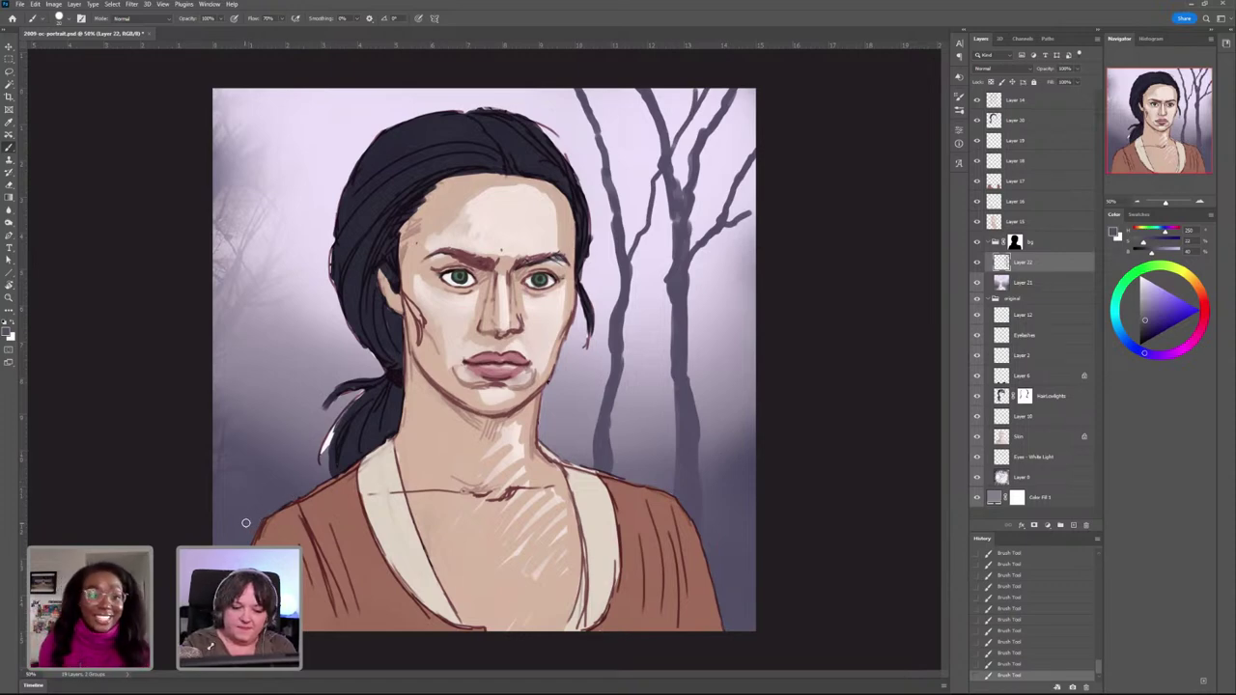
Step: Paint a tree on the ponytail side of the background, with a curving trunk, a second limb and a branch reaching the canvas edge
{"action": "left_click_drag", "start_coordinate": [243, 447], "coordinate": [276, 309]}
{"action": "mouse_move", "coordinate": [256, 370]}
{"action": "left_mouse_down"}
{"action": "mouse_move", "coordinate": [245, 405]}
{"action": "mouse_move", "coordinate": [270, 331]}
{"action": "mouse_move", "coordinate": [241, 84]}
{"action": "mouse_move", "coordinate": [278, 309]}
{"action": "mouse_move", "coordinate": [251, 488]}
{"action": "left_mouse_up"}
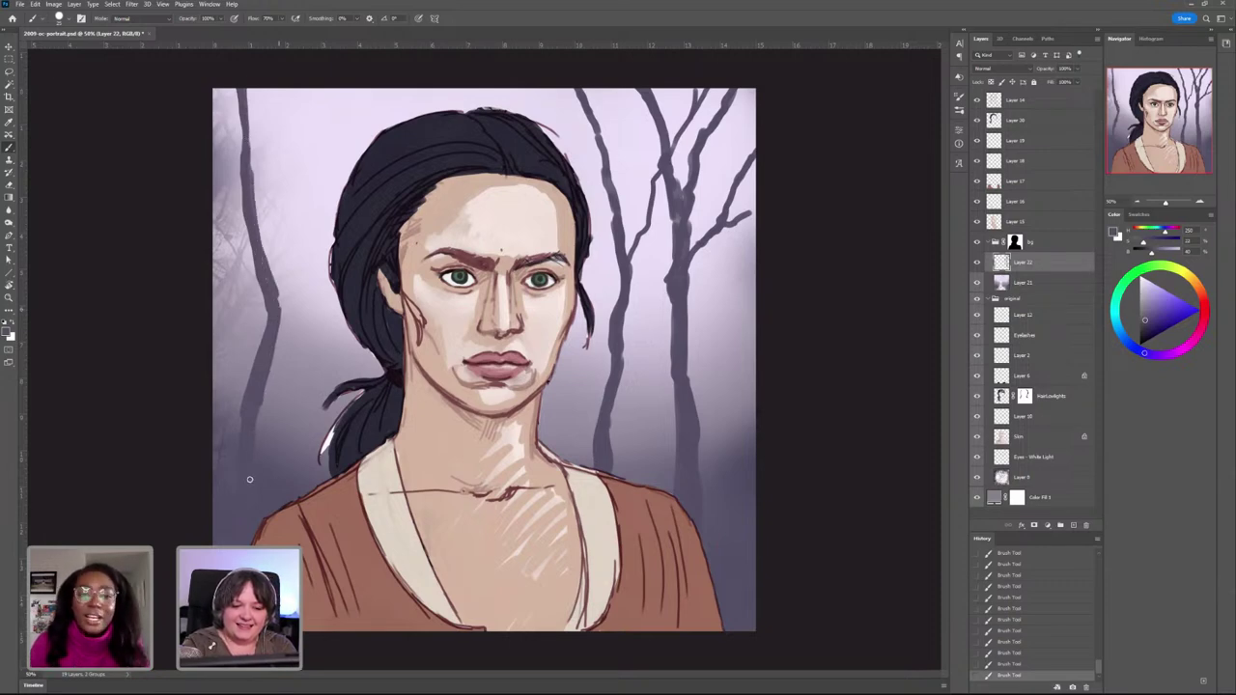
{"action": "mouse_move", "coordinate": [282, 338]}
{"action": "left_mouse_down"}
{"action": "mouse_move", "coordinate": [296, 180]}
{"action": "mouse_move", "coordinate": [281, 90]}
{"action": "mouse_move", "coordinate": [295, 185]}
{"action": "mouse_move", "coordinate": [282, 216]}
{"action": "mouse_move", "coordinate": [285, 301]}
{"action": "left_mouse_up"}
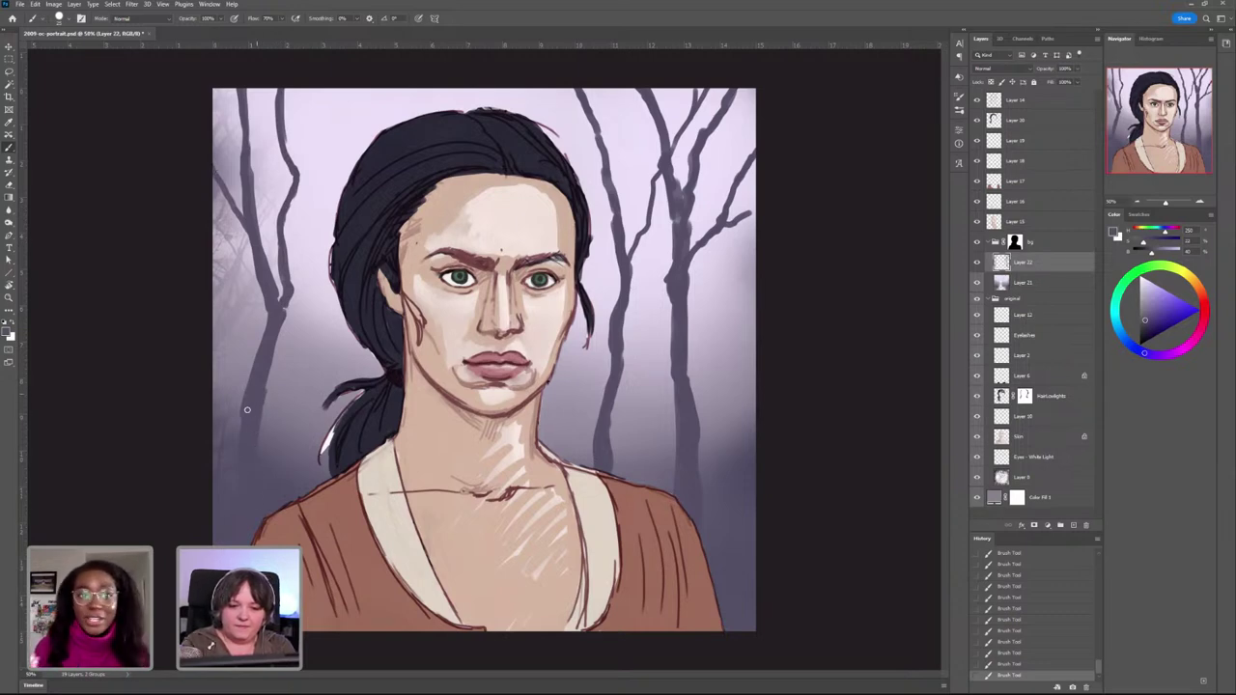
Step: Add a low limb and a thin branch toward the ponytail on that tree, and reduce the brush size for finer twigs
{"action": "left_click_drag", "start_coordinate": [238, 414], "coordinate": [227, 312]}
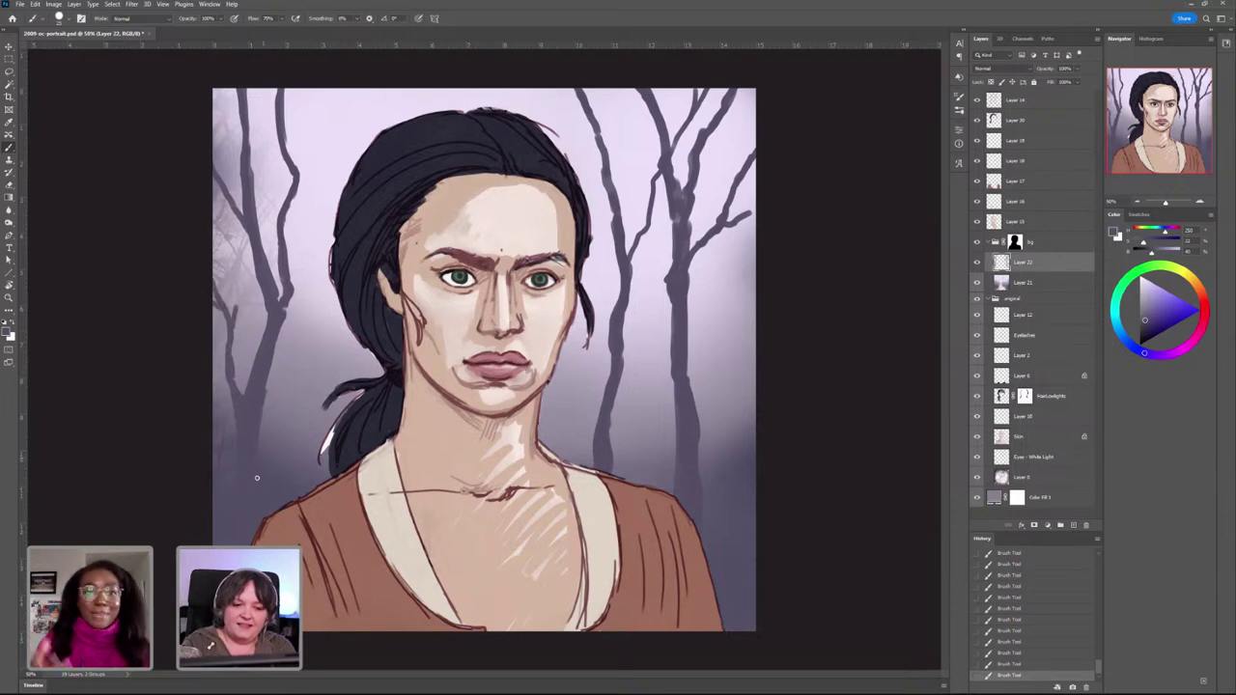
{"action": "mouse_move", "coordinate": [250, 452]}
{"action": "left_mouse_down"}
{"action": "mouse_move", "coordinate": [317, 384]}
{"action": "mouse_move", "coordinate": [325, 345]}
{"action": "left_mouse_up"}
{"action": "key", "text": "bracketleft"}
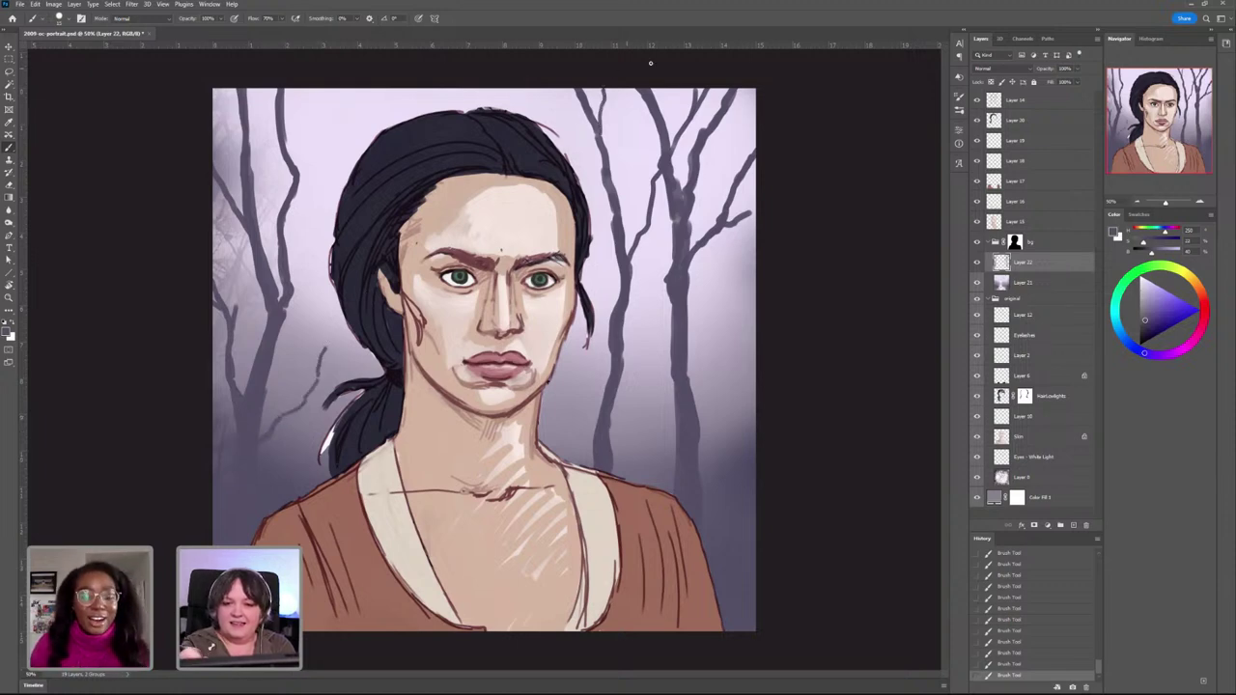
Step: Paint fine twigs on the background trees on both sides of the portrait, plus a low branch on the forked tree's trunk
{"action": "left_click_drag", "start_coordinate": [736, 181], "coordinate": [739, 156]}
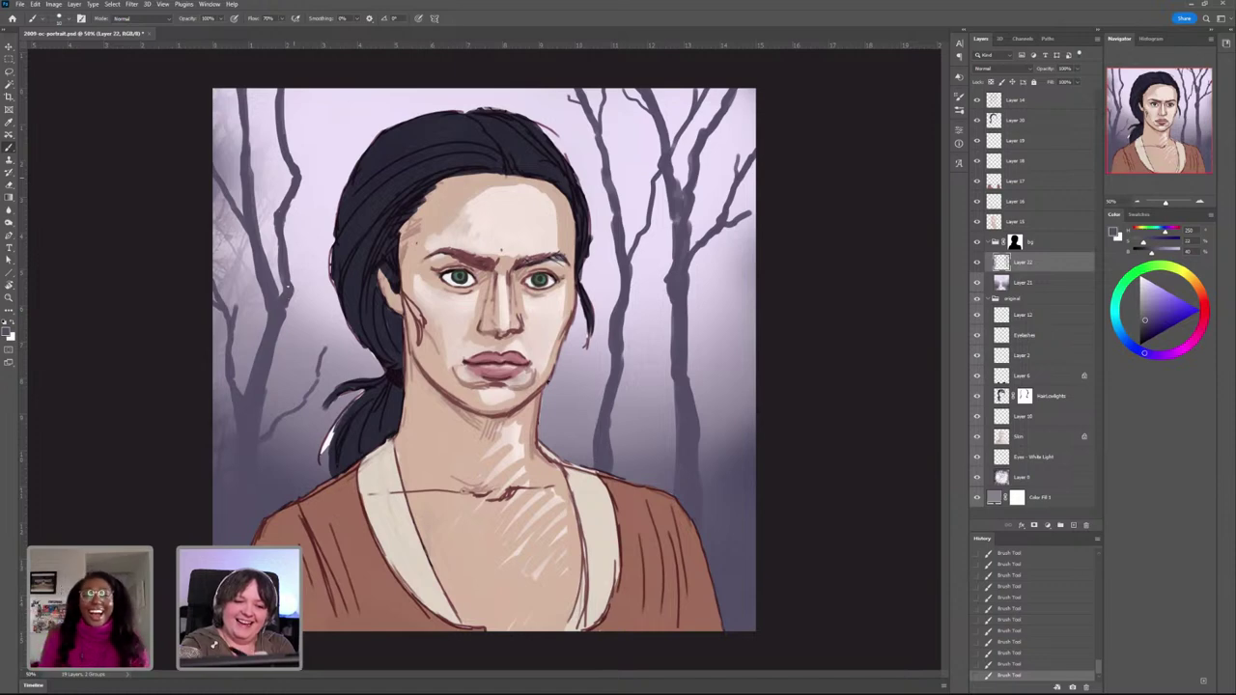
{"action": "left_click_drag", "start_coordinate": [288, 137], "coordinate": [305, 95]}
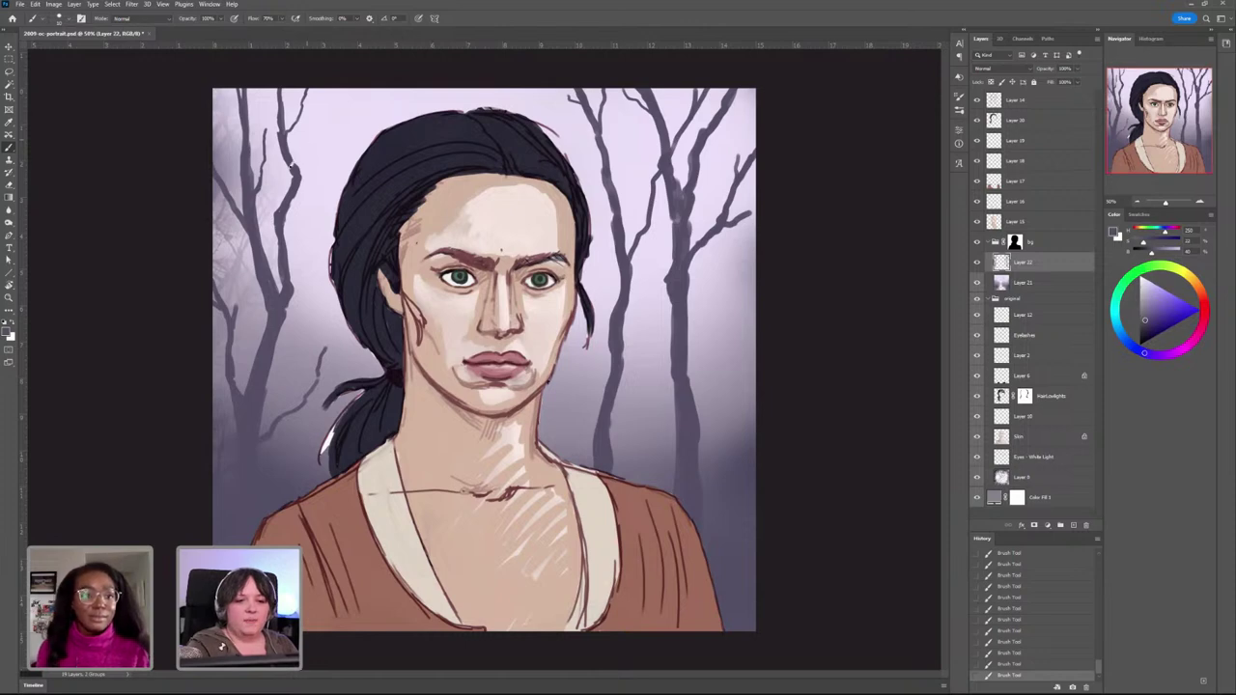
{"action": "key", "text": "ctrl+z"}
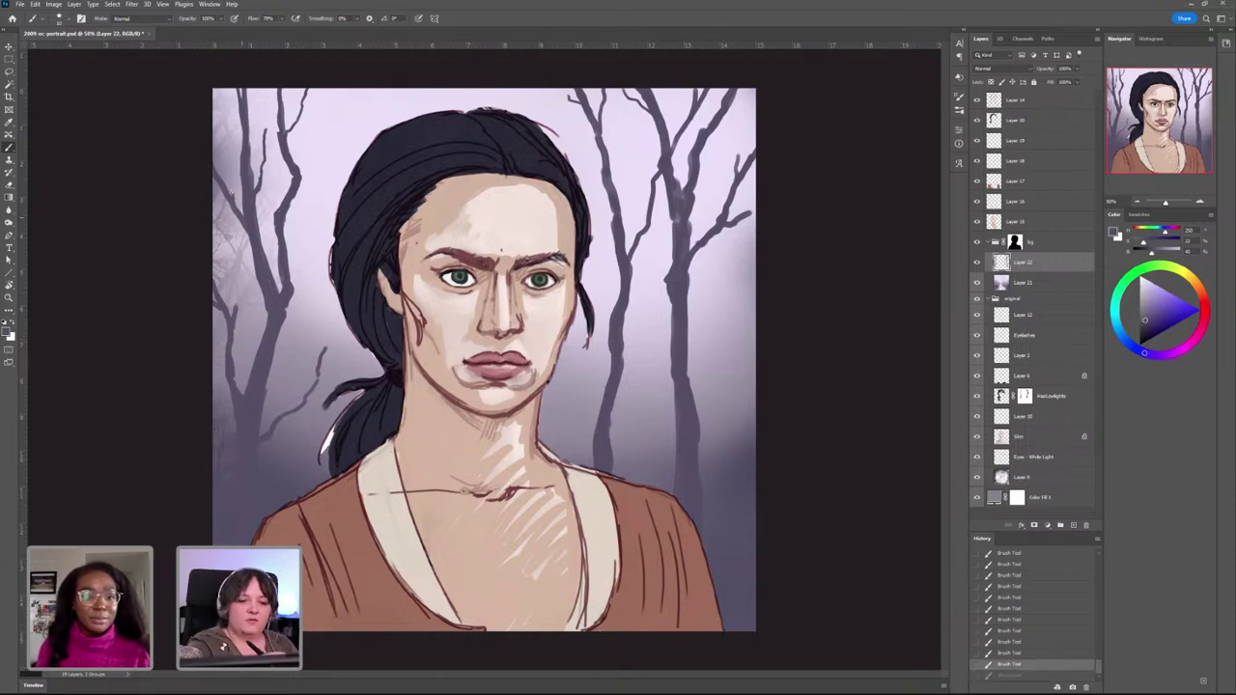
{"action": "key", "text": "ctrl+shift+z"}
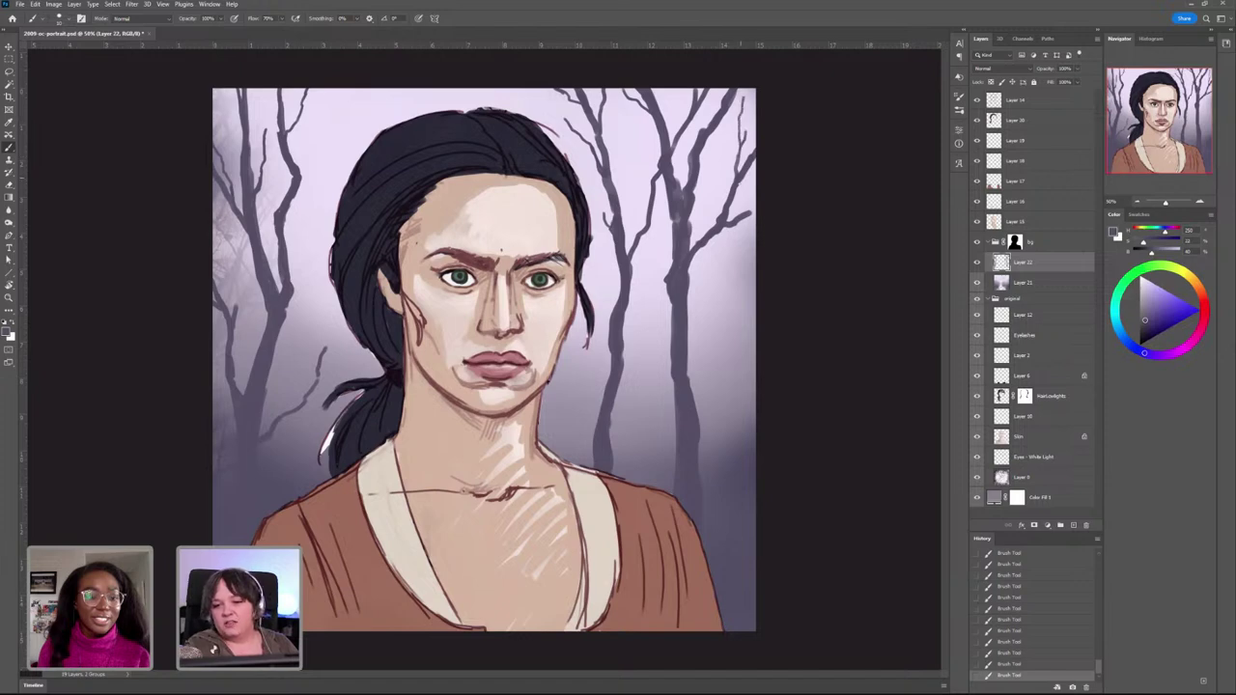
{"action": "left_click_drag", "start_coordinate": [688, 375], "coordinate": [728, 298]}
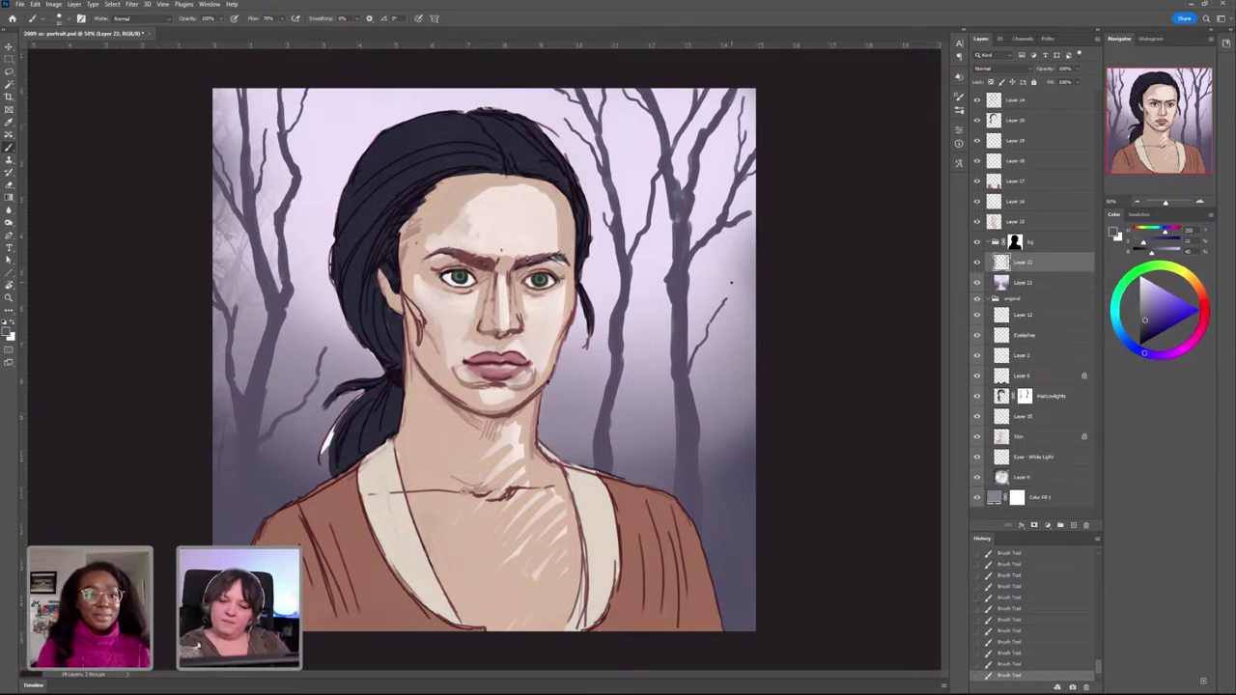
Step: Add a new layer between the trees and the misty backdrop, and sample a lighter grey-purple from the mist
{"action": "left_click", "coordinate": [1029, 283]}
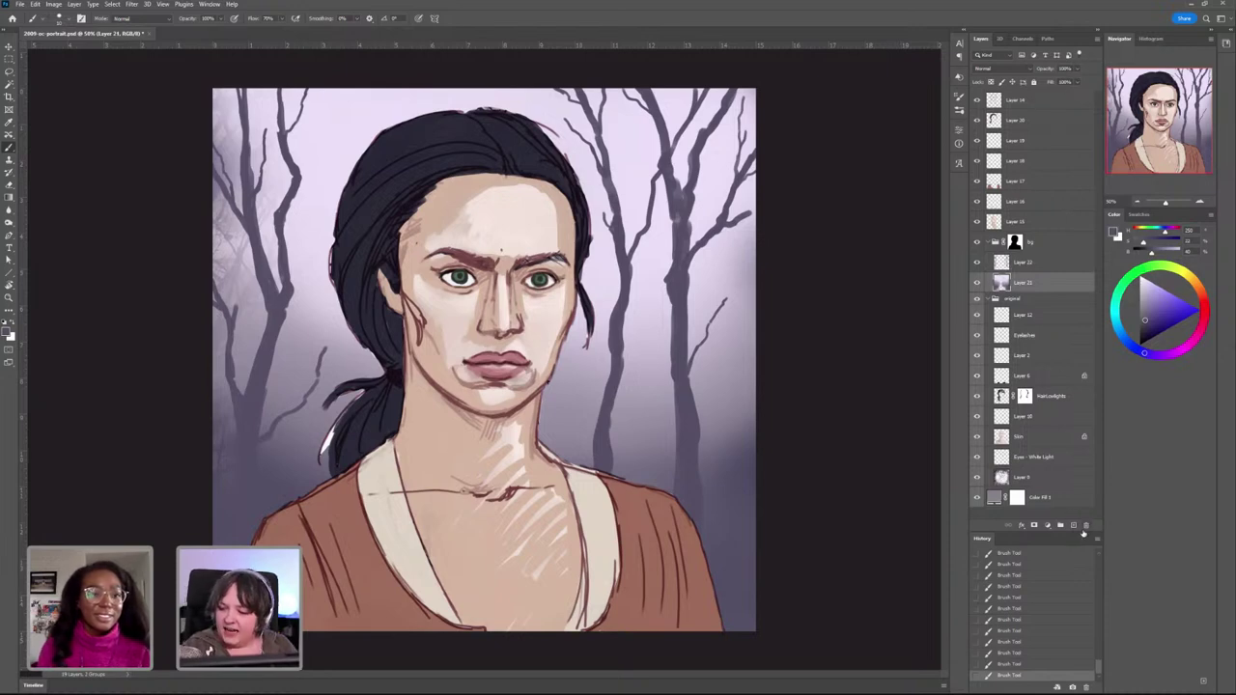
{"action": "left_click", "coordinate": [1074, 526]}
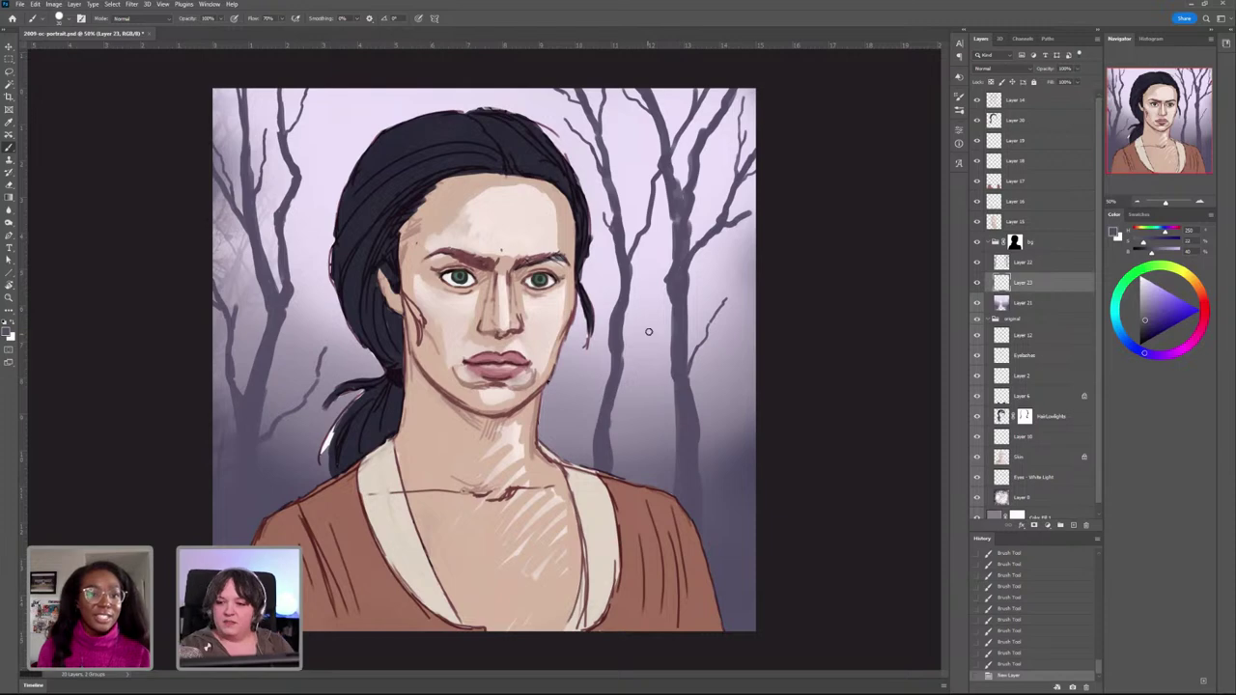
{"action": "left_click", "coordinate": [665, 432], "text": "alt"}
{"action": "left_click", "coordinate": [660, 439], "text": "alt"}
{"action": "mouse_move", "coordinate": [651, 434]}
{"action": "left_mouse_down"}
{"action": "mouse_move", "coordinate": [649, 466]}
{"action": "mouse_move", "coordinate": [652, 352]}
{"action": "mouse_move", "coordinate": [655, 441]}
{"action": "left_mouse_up"}
{"action": "key", "text": "ctrl+z"}
Step: Set the blend mode of the tree layer and of the new layer beneath it to Darken
{"action": "left_click_drag", "start_coordinate": [1032, 275], "coordinate": [1031, 257]}
{"action": "left_click", "coordinate": [995, 69]}
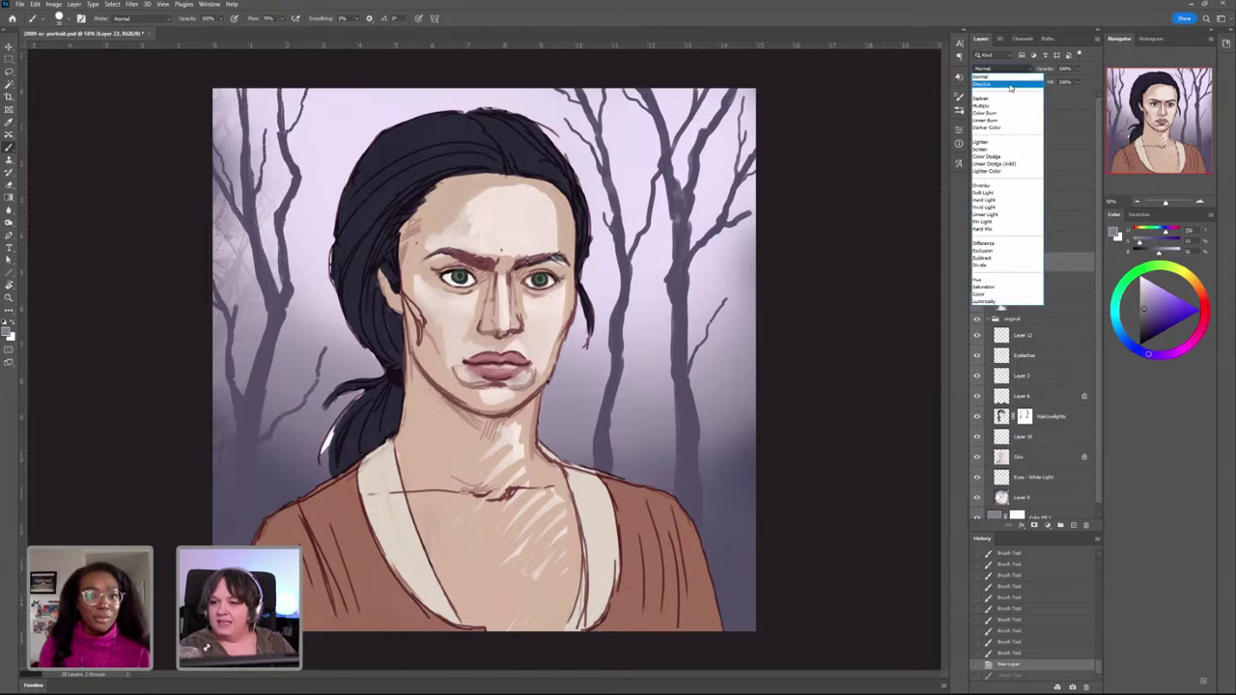
{"action": "left_click", "coordinate": [995, 100]}
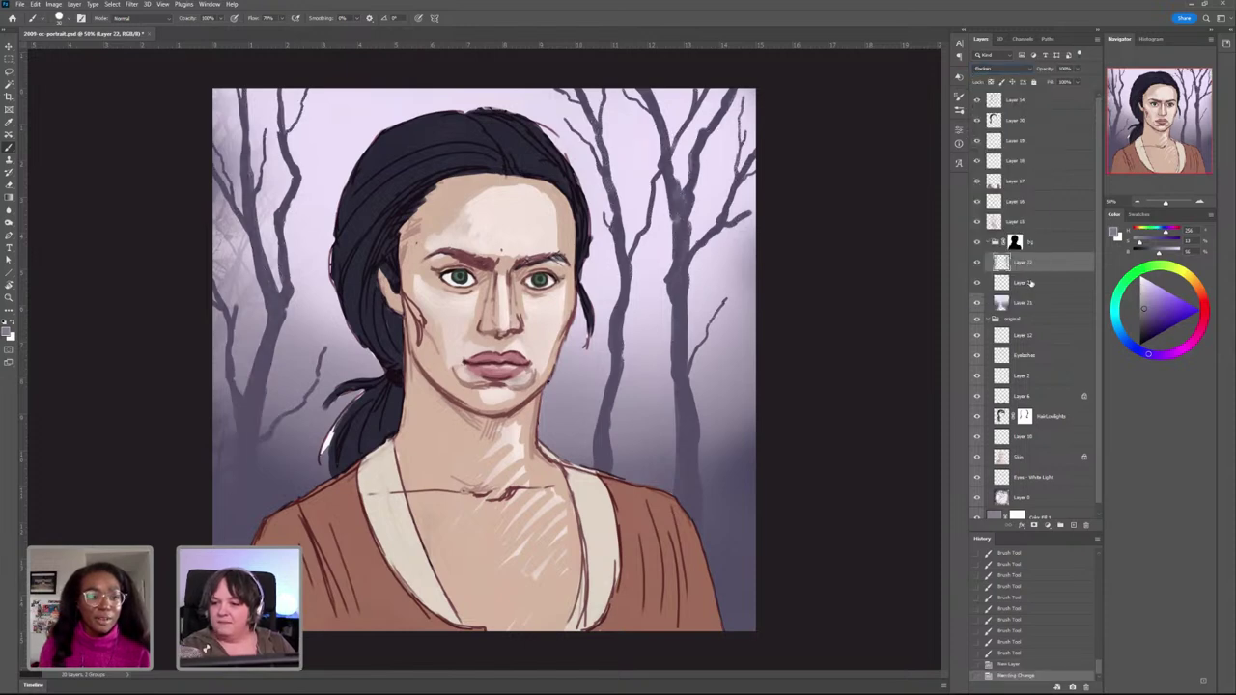
{"action": "left_click", "coordinate": [1030, 282]}
{"action": "left_click", "coordinate": [1004, 68]}
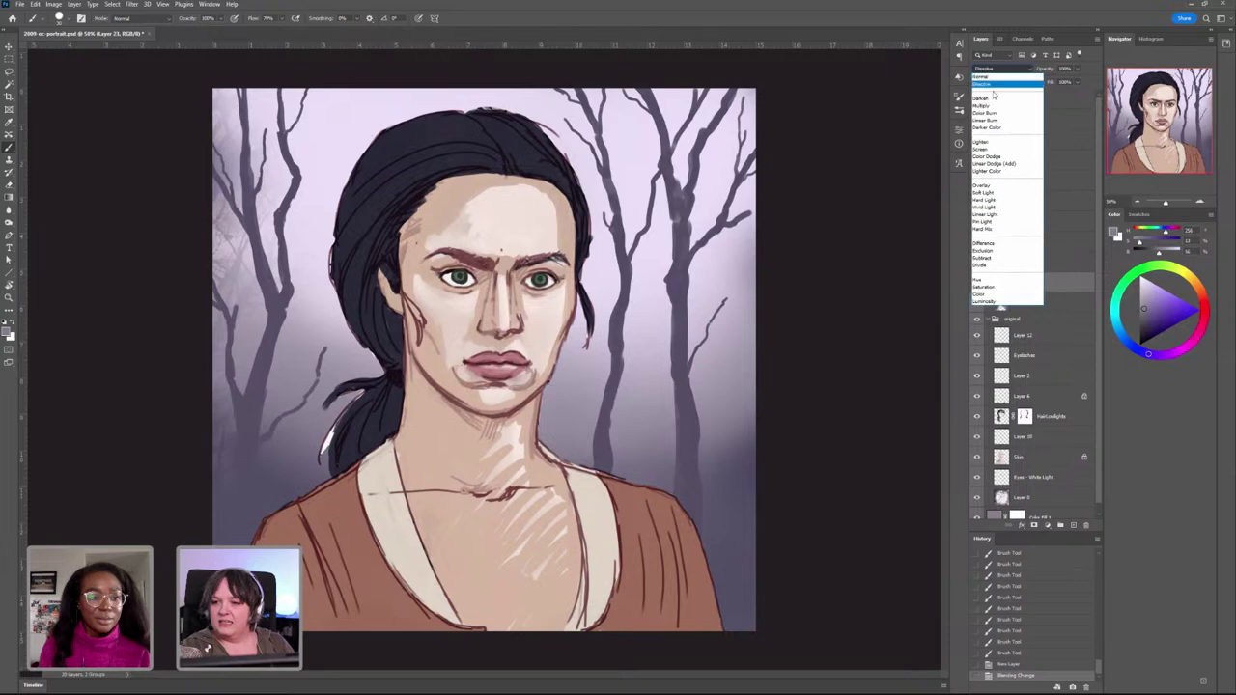
{"action": "left_click", "coordinate": [995, 99]}
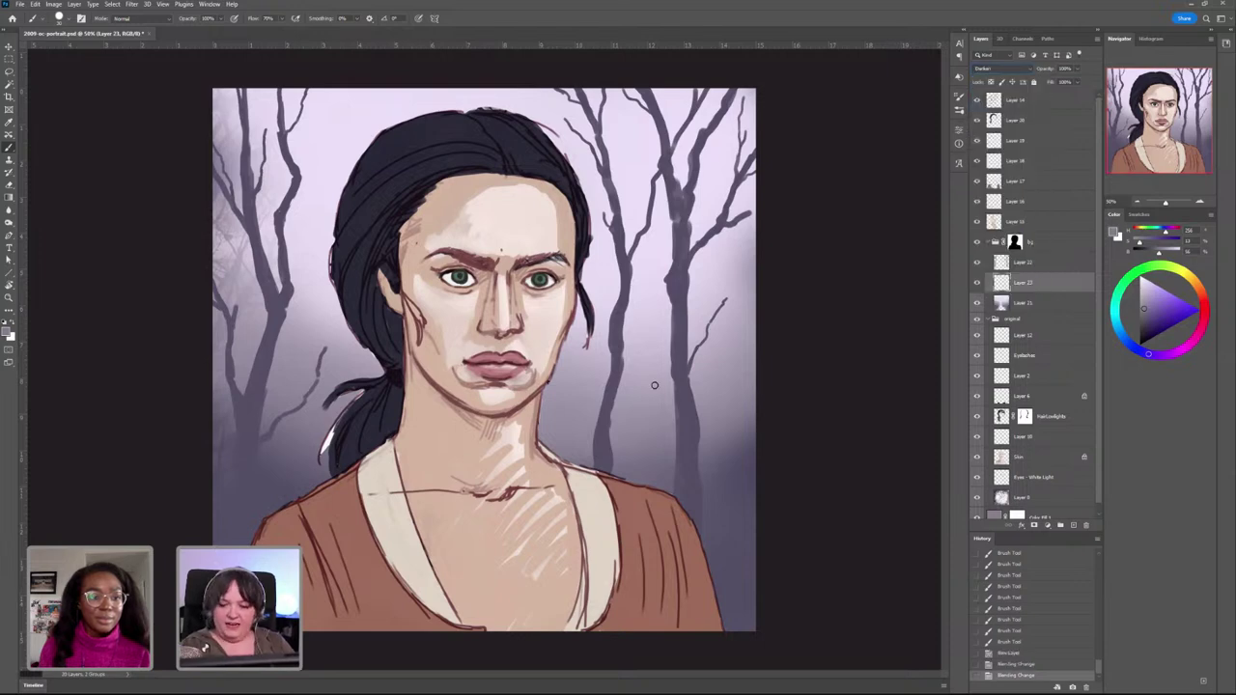
Step: Paint faint distant trees in the lighter grey-purple between the forked and thinner trees, near the canvas edge and beside the ponytail
{"action": "left_click_drag", "start_coordinate": [655, 386], "coordinate": [662, 529]}
{"action": "key", "text": "ctrl+z"}
{"action": "left_click_drag", "start_coordinate": [725, 364], "coordinate": [737, 512]}
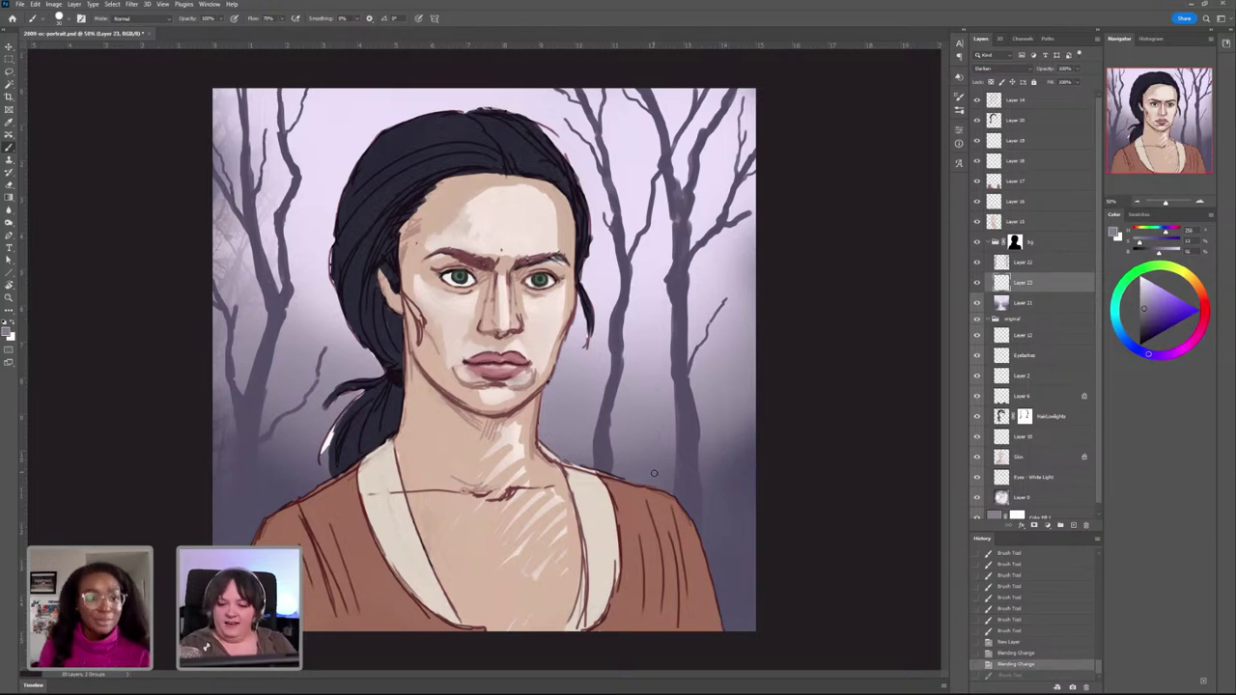
{"action": "left_click_drag", "start_coordinate": [654, 417], "coordinate": [661, 230]}
{"action": "left_click_drag", "start_coordinate": [645, 379], "coordinate": [660, 263]}
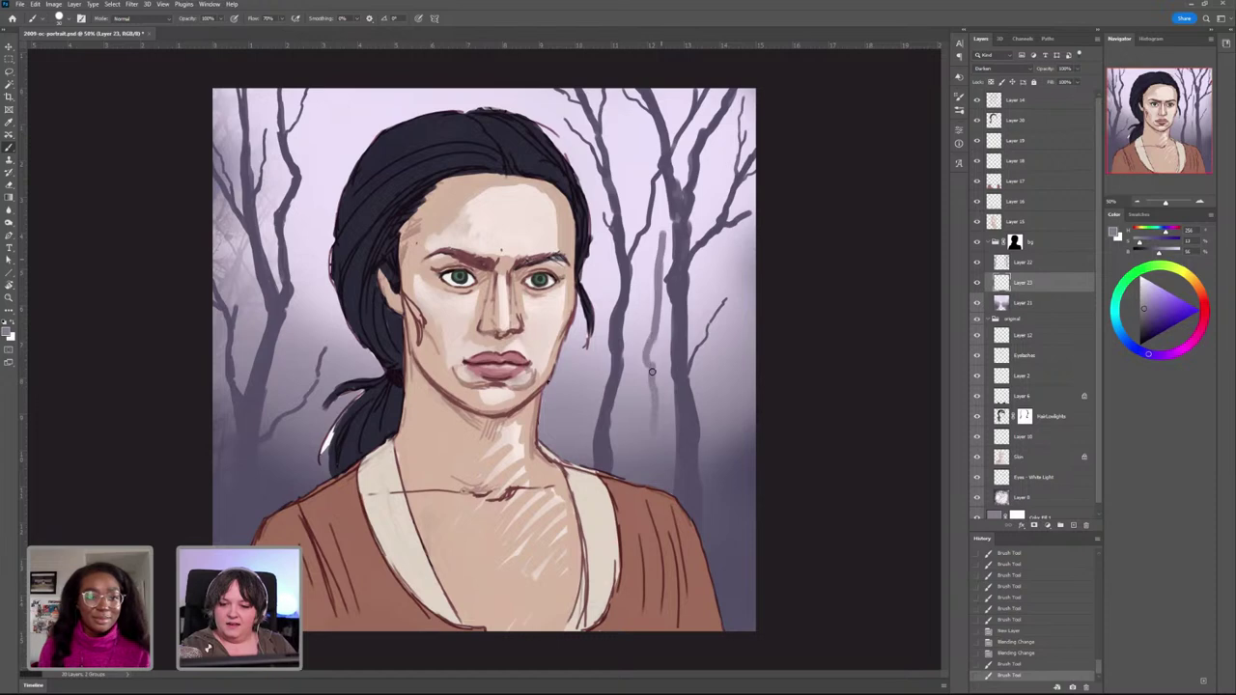
{"action": "left_click_drag", "start_coordinate": [648, 433], "coordinate": [651, 253]}
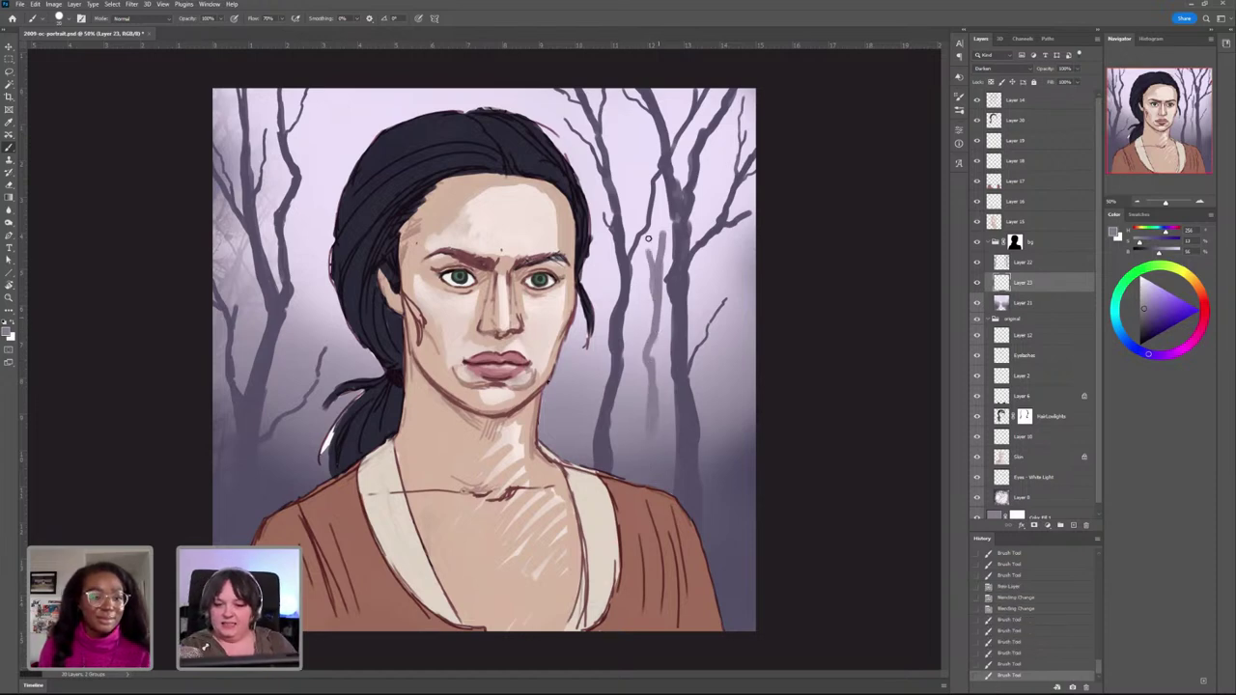
{"action": "mouse_move", "coordinate": [734, 303]}
{"action": "left_mouse_down"}
{"action": "mouse_move", "coordinate": [752, 447]}
{"action": "mouse_move", "coordinate": [708, 297]}
{"action": "mouse_move", "coordinate": [726, 301]}
{"action": "mouse_move", "coordinate": [713, 308]}
{"action": "mouse_move", "coordinate": [709, 259]}
{"action": "mouse_move", "coordinate": [737, 294]}
{"action": "mouse_move", "coordinate": [746, 247]}
{"action": "left_mouse_up"}
{"action": "mouse_move", "coordinate": [321, 286]}
{"action": "left_mouse_down"}
{"action": "mouse_move", "coordinate": [298, 391]}
{"action": "mouse_move", "coordinate": [330, 258]}
{"action": "mouse_move", "coordinate": [308, 258]}
{"action": "mouse_move", "coordinate": [304, 204]}
{"action": "left_mouse_up"}
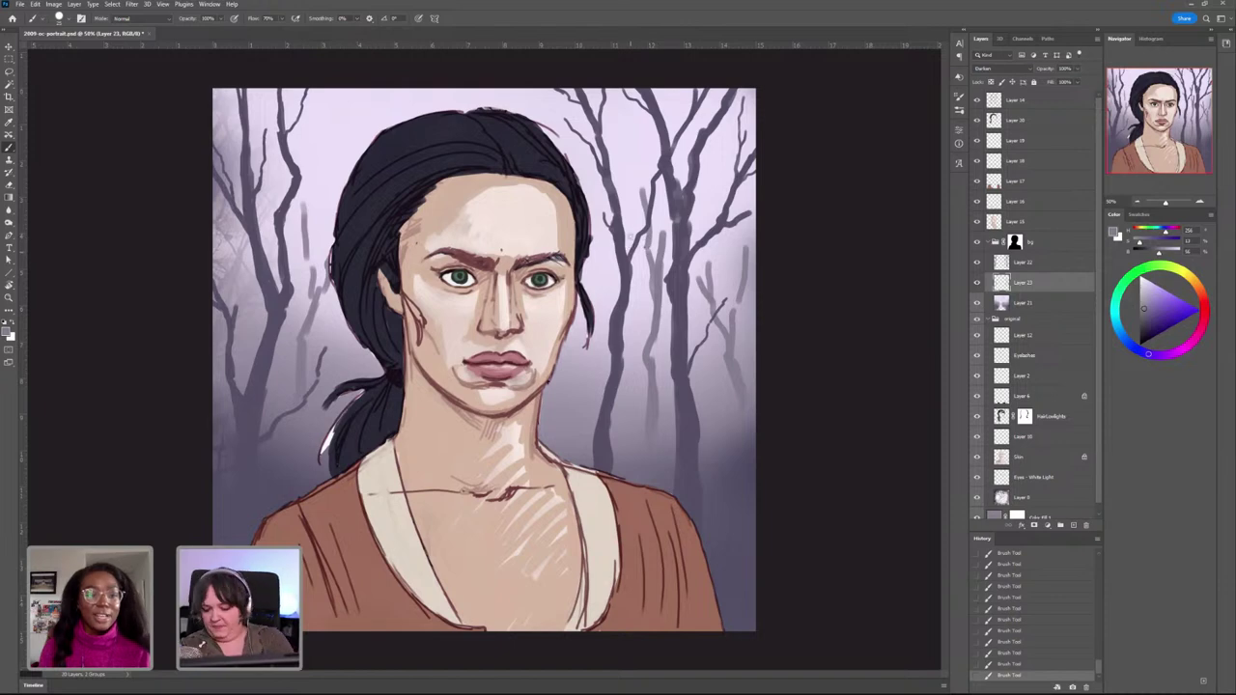
{"action": "left_click_drag", "start_coordinate": [651, 259], "coordinate": [648, 388]}
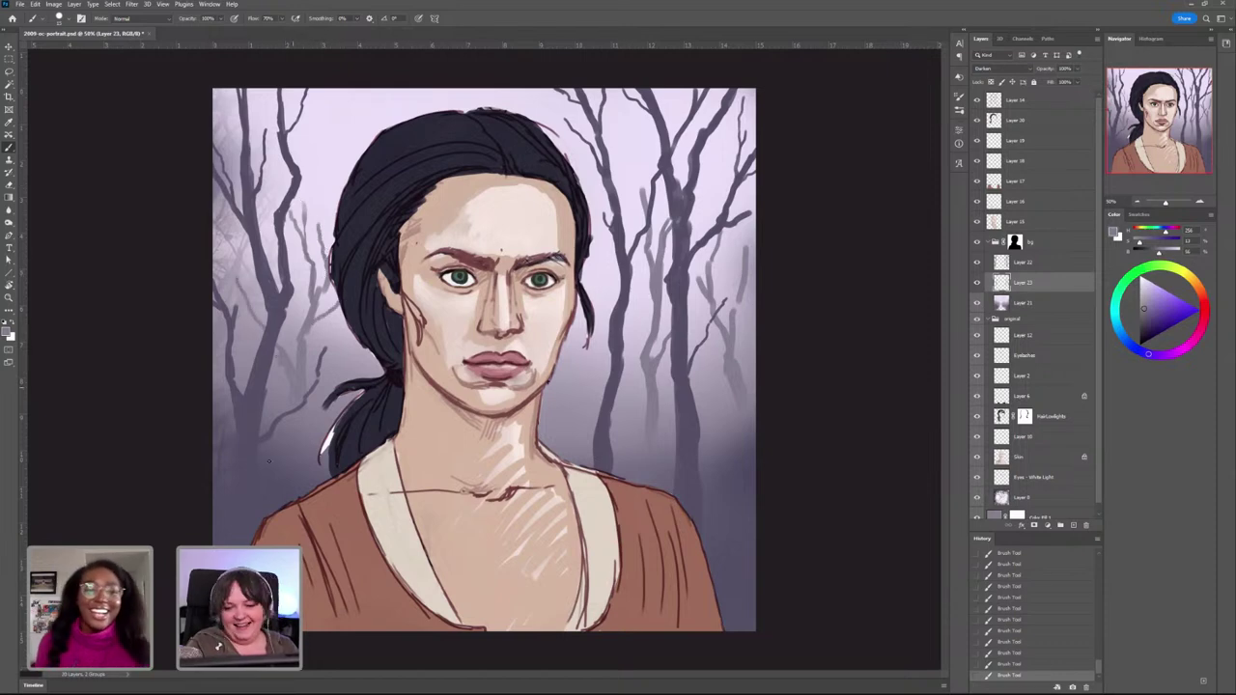
Step: Duplicate the tree layer beneath the distant-tree layer and scale the copy down toward its lower corner on the ponytail side
{"action": "left_click_drag", "start_coordinate": [1023, 268], "coordinate": [1032, 285]}
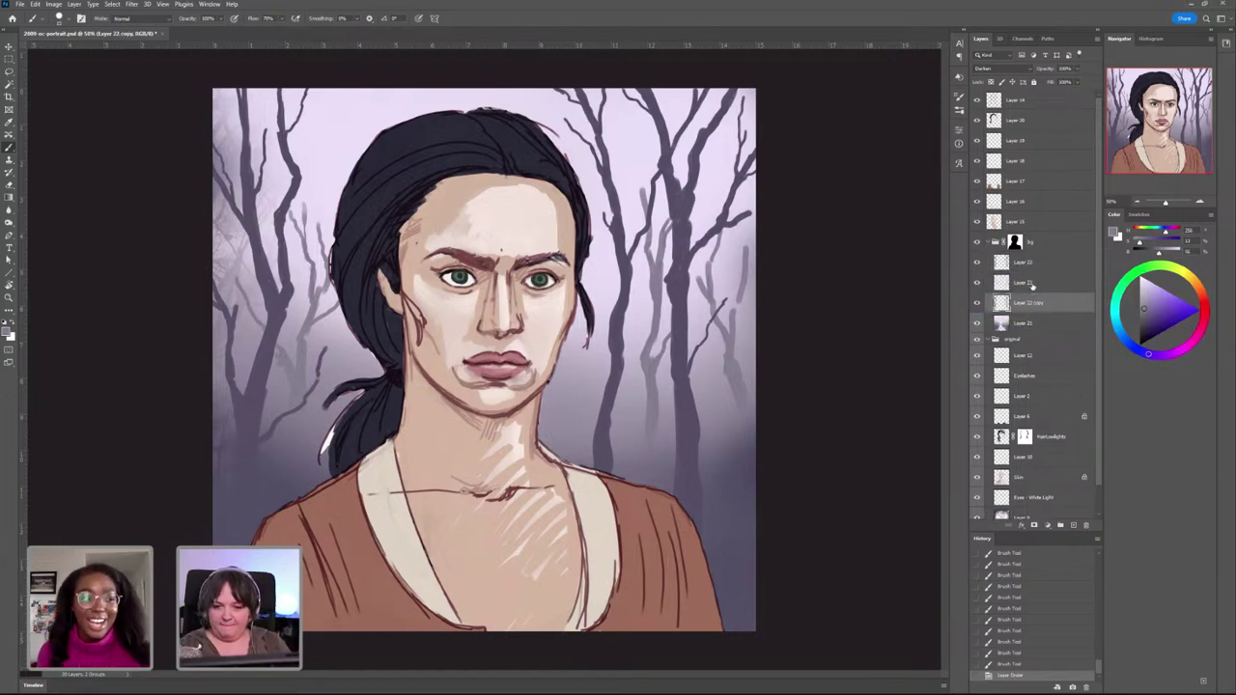
{"action": "key", "text": "ctrl+t"}
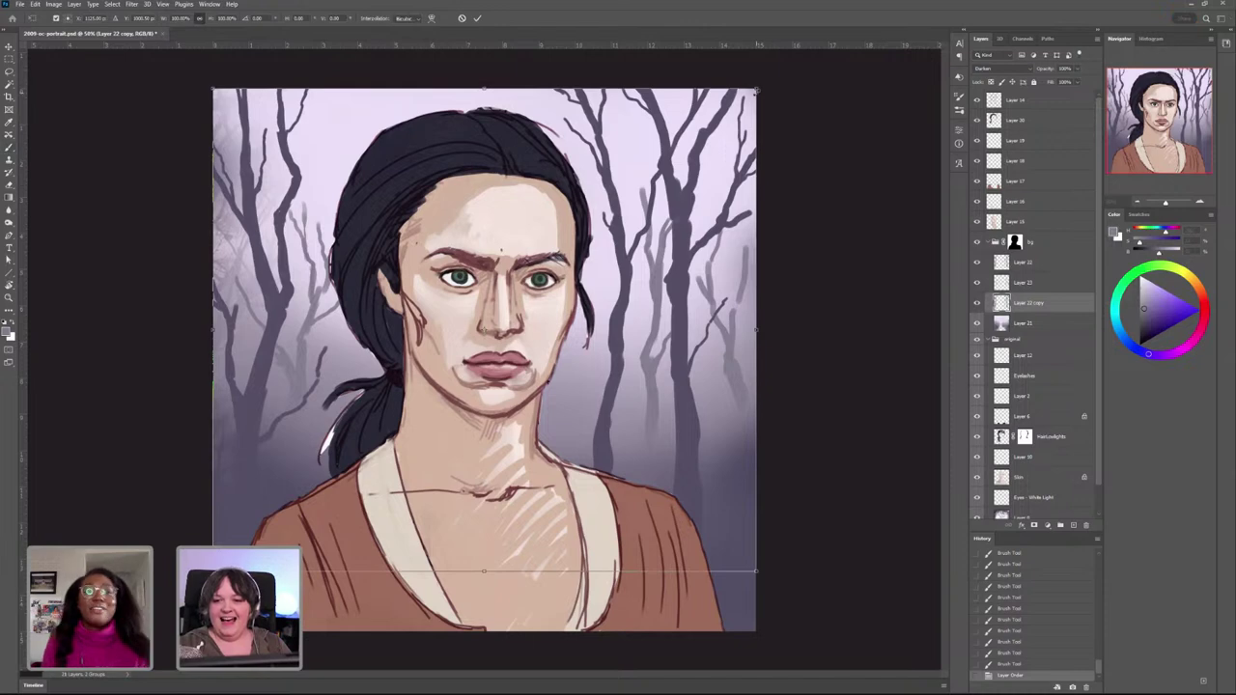
{"action": "left_click_drag", "start_coordinate": [757, 91], "coordinate": [577, 252]}
{"action": "key", "text": "Return"}
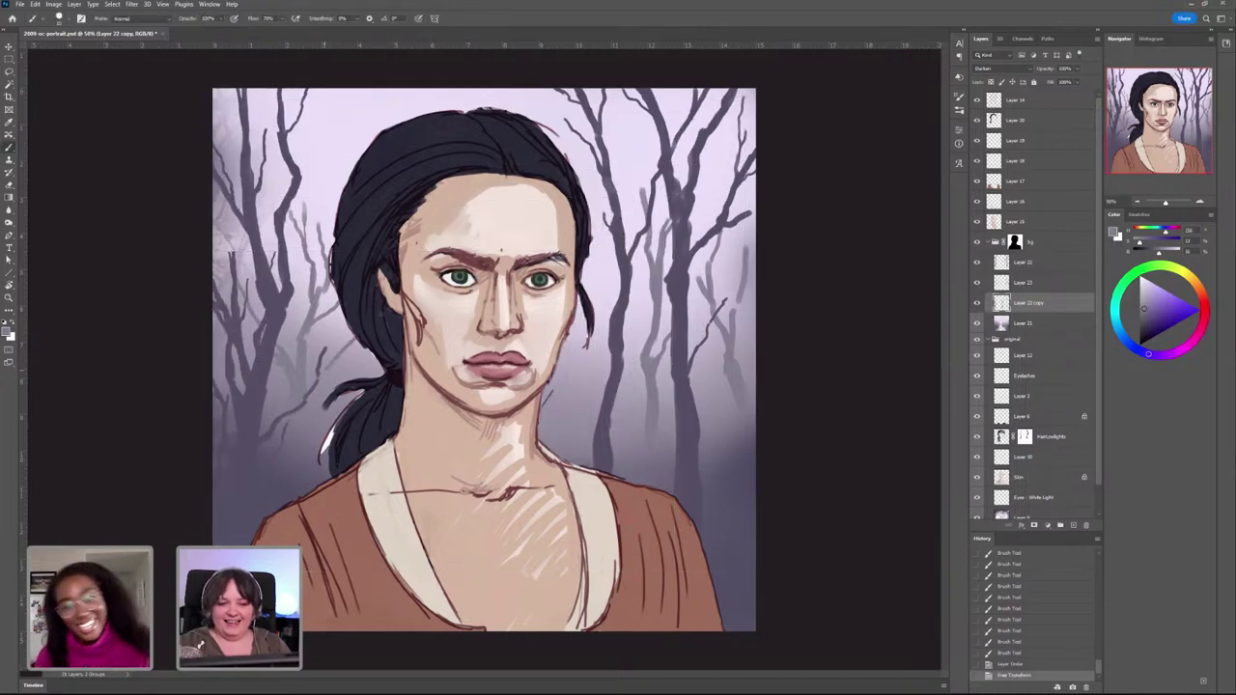
Step: Shift the copied trees across the canvas, scale them up to about 124%, and position their trunks between the original ones
{"action": "mouse_move", "coordinate": [383, 313]}
{"action": "left_mouse_down"}
{"action": "mouse_move", "coordinate": [453, 282]}
{"action": "mouse_move", "coordinate": [447, 307]}
{"action": "left_mouse_up"}
{"action": "key", "text": "ctrl+z"}
{"action": "key", "text": "v"}
{"action": "key", "text": "ctrl+t"}
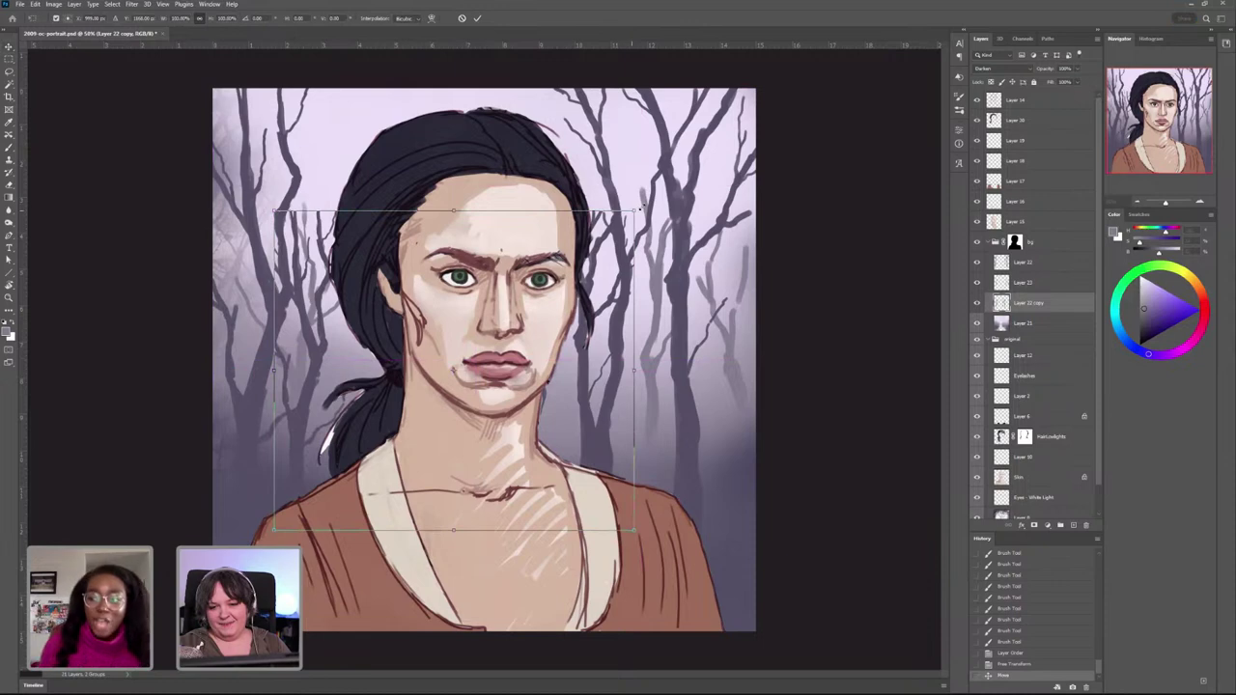
{"action": "left_click_drag", "start_coordinate": [639, 208], "coordinate": [746, 154]}
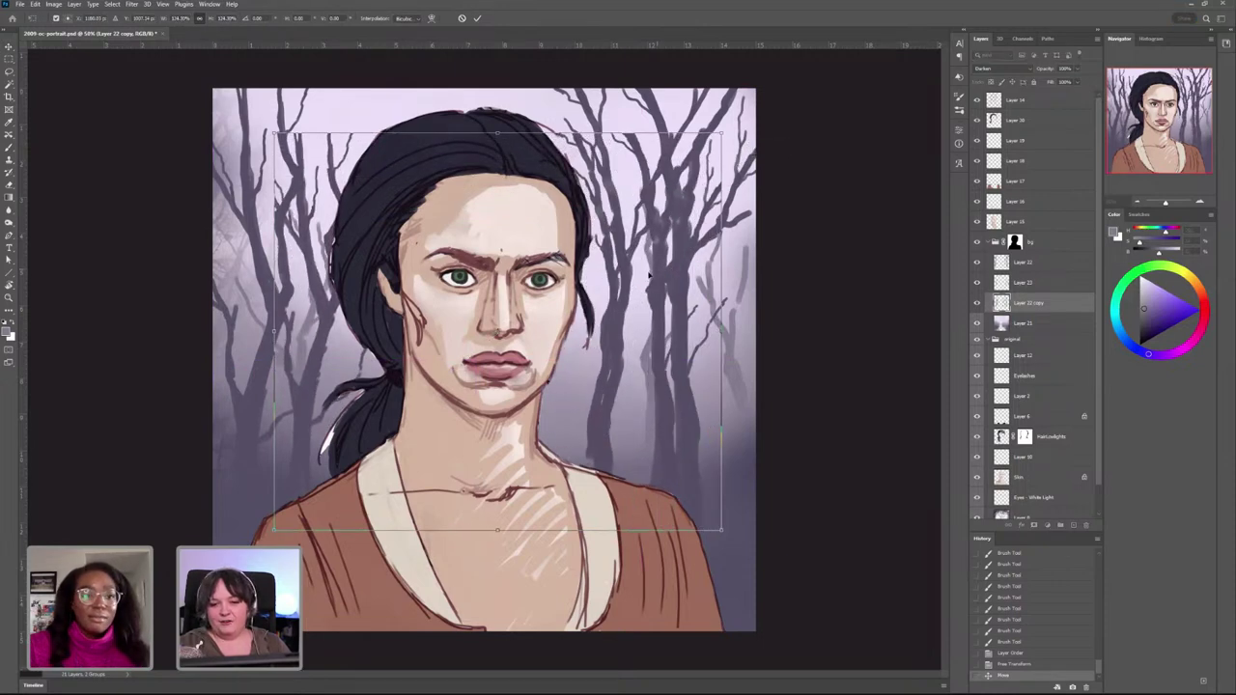
{"action": "left_click_drag", "start_coordinate": [647, 268], "coordinate": [632, 278]}
Step: Try flipping the copied trees vertically and repositioning them
{"action": "right_click", "coordinate": [641, 281]}
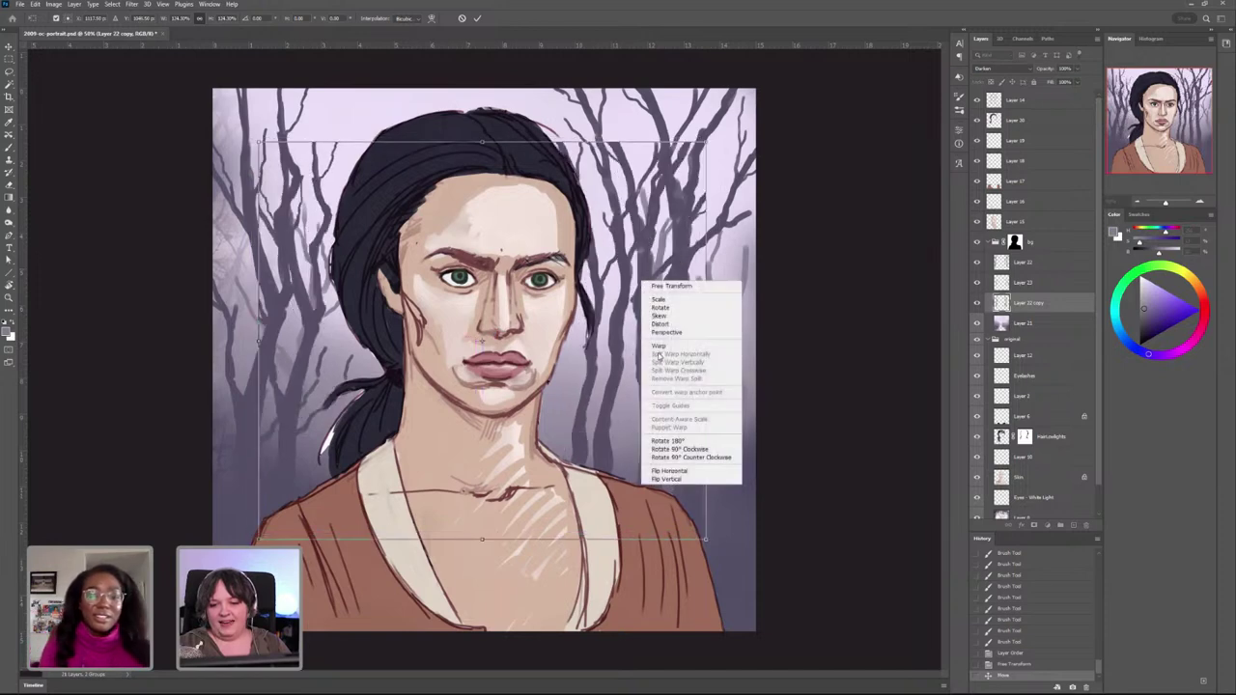
{"action": "left_click", "coordinate": [682, 479]}
{"action": "mouse_move", "coordinate": [650, 357]}
{"action": "left_mouse_down"}
{"action": "mouse_move", "coordinate": [618, 357]}
{"action": "mouse_move", "coordinate": [657, 332]}
{"action": "left_mouse_up"}
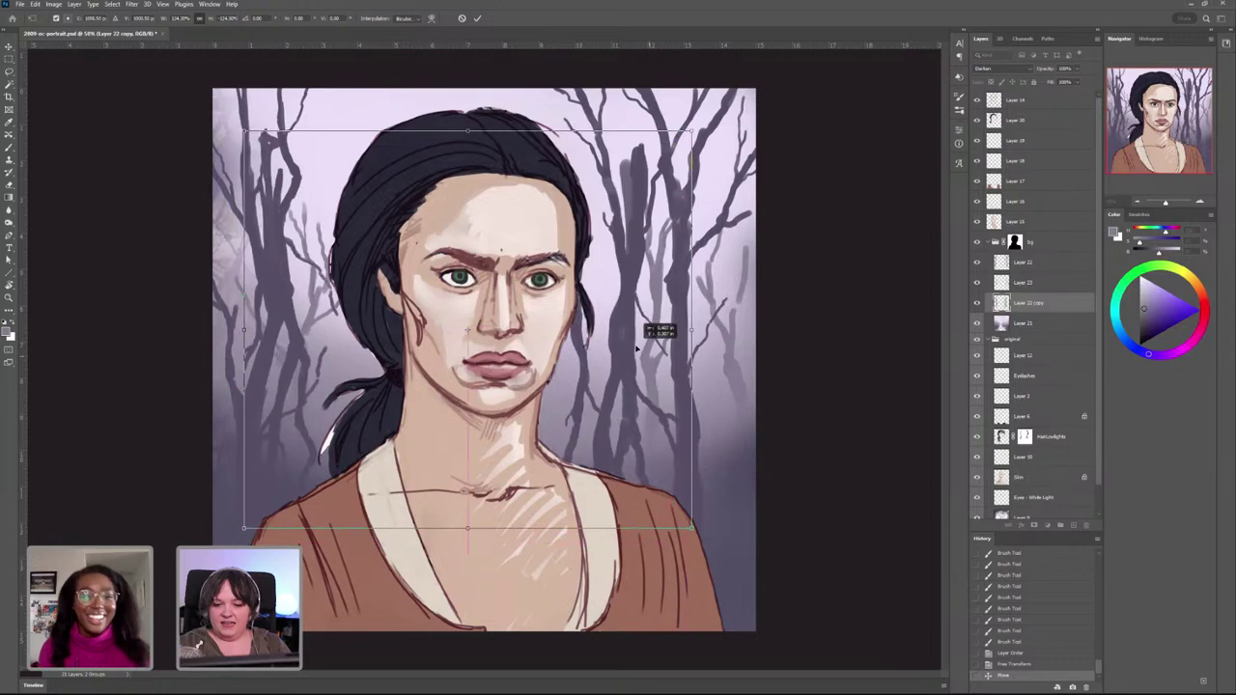
{"action": "left_click", "coordinate": [563, 474]}
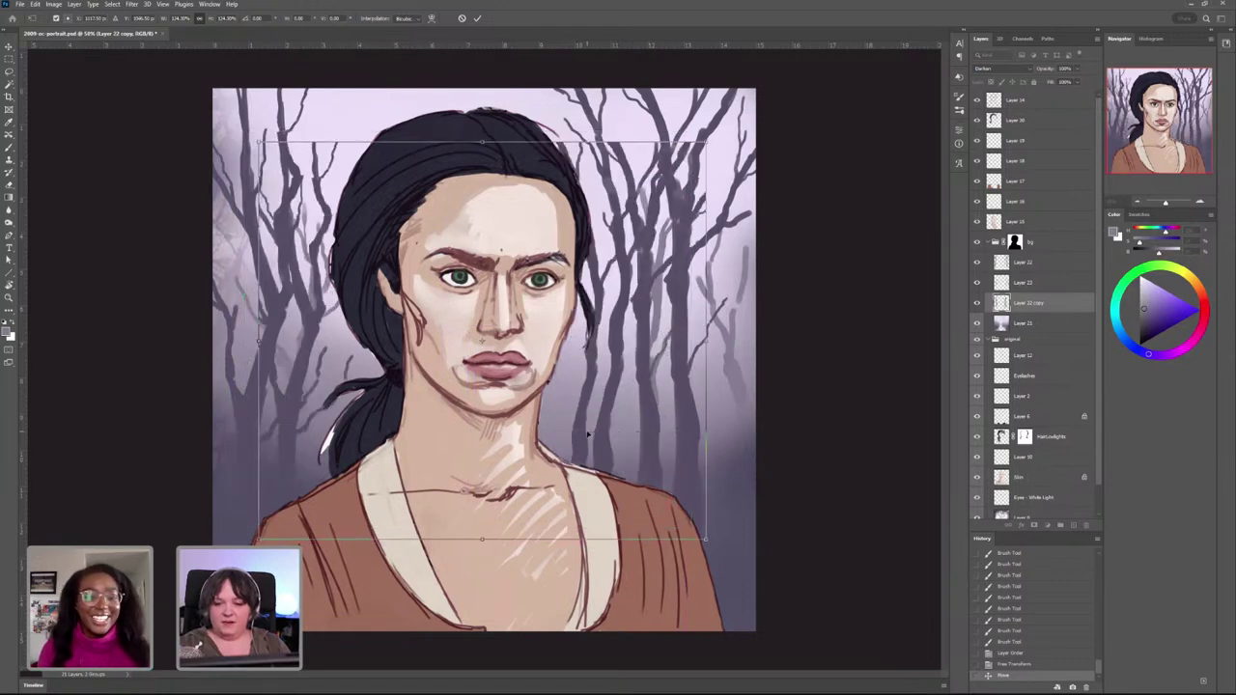
Step: Flip the copied trees horizontally, shift them slightly lower, and place their layer above the distant-tree layer
{"action": "right_click", "coordinate": [644, 300]}
{"action": "left_click", "coordinate": [674, 490]}
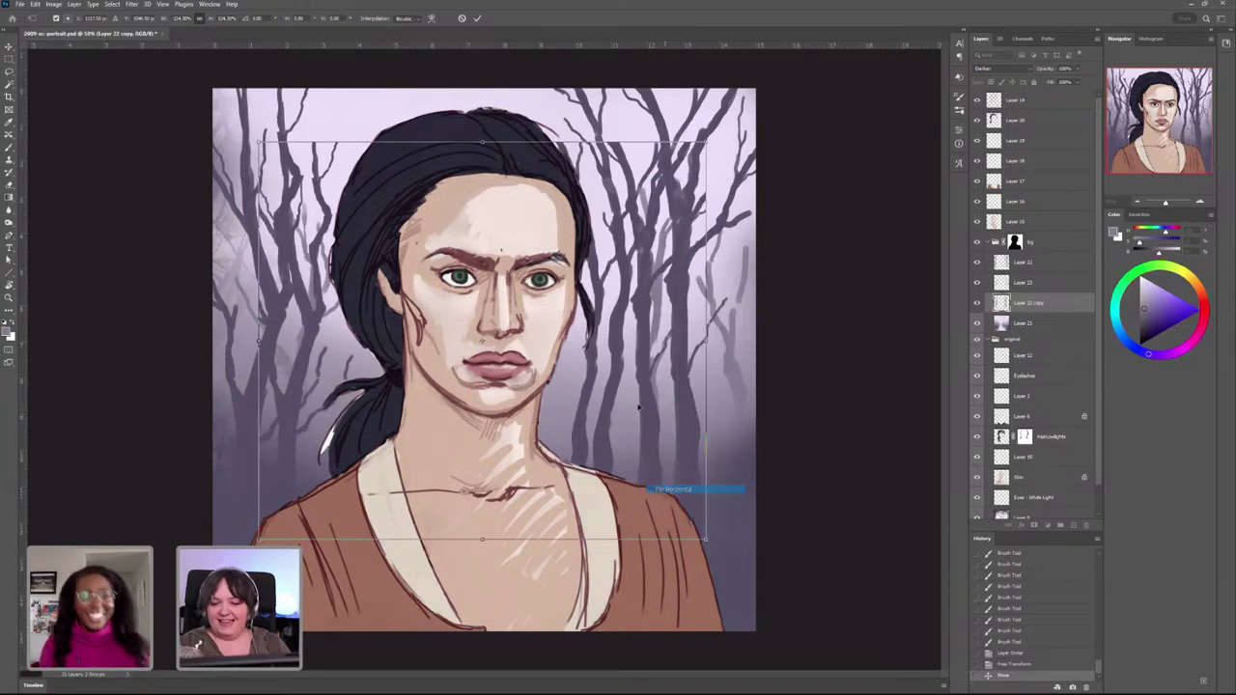
{"action": "left_click_drag", "start_coordinate": [676, 345], "coordinate": [659, 364]}
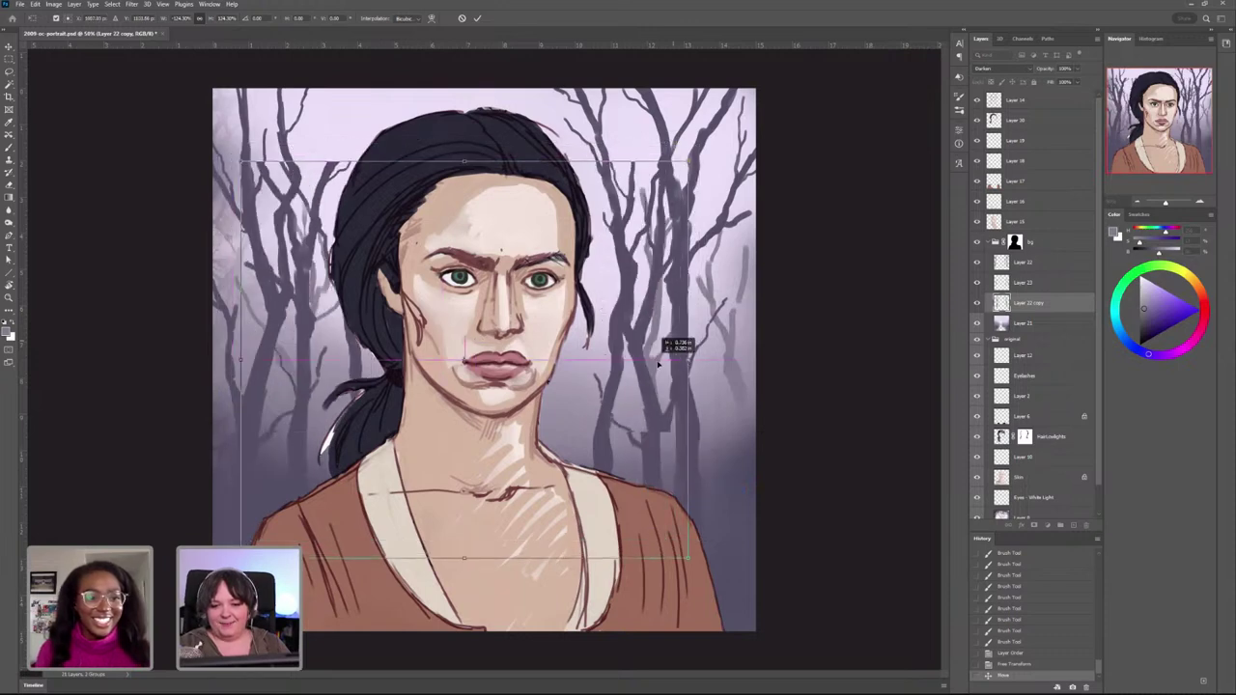
{"action": "key", "text": "Return"}
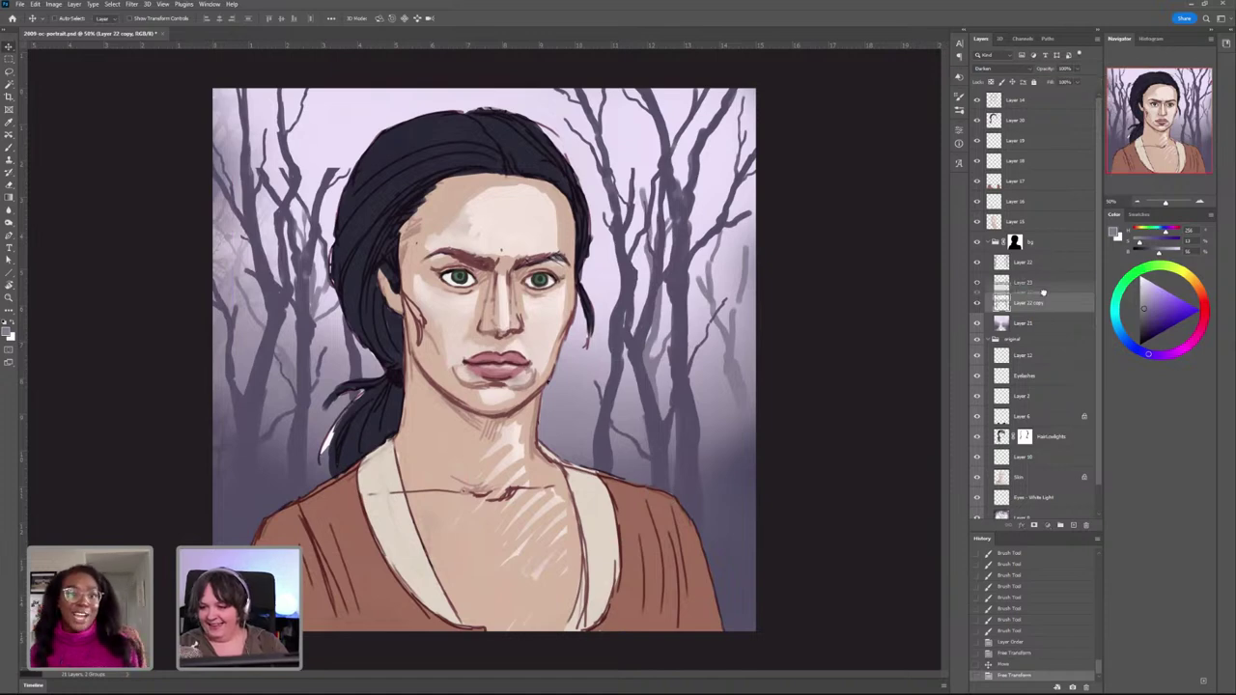
{"action": "left_click_drag", "start_coordinate": [1042, 277], "coordinate": [1042, 280]}
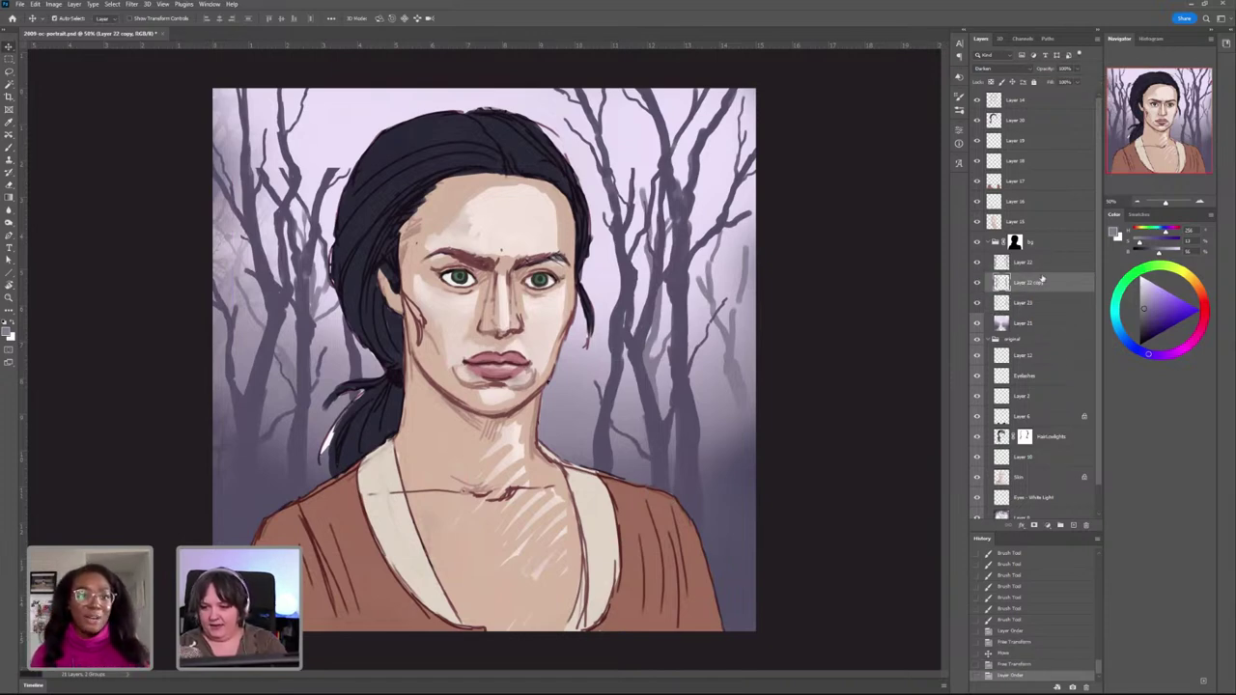
Step: Lighten the copied trees with a Hue/Saturation adjustment of saturation +11 and lightness +12
{"action": "key", "text": "ctrl+u"}
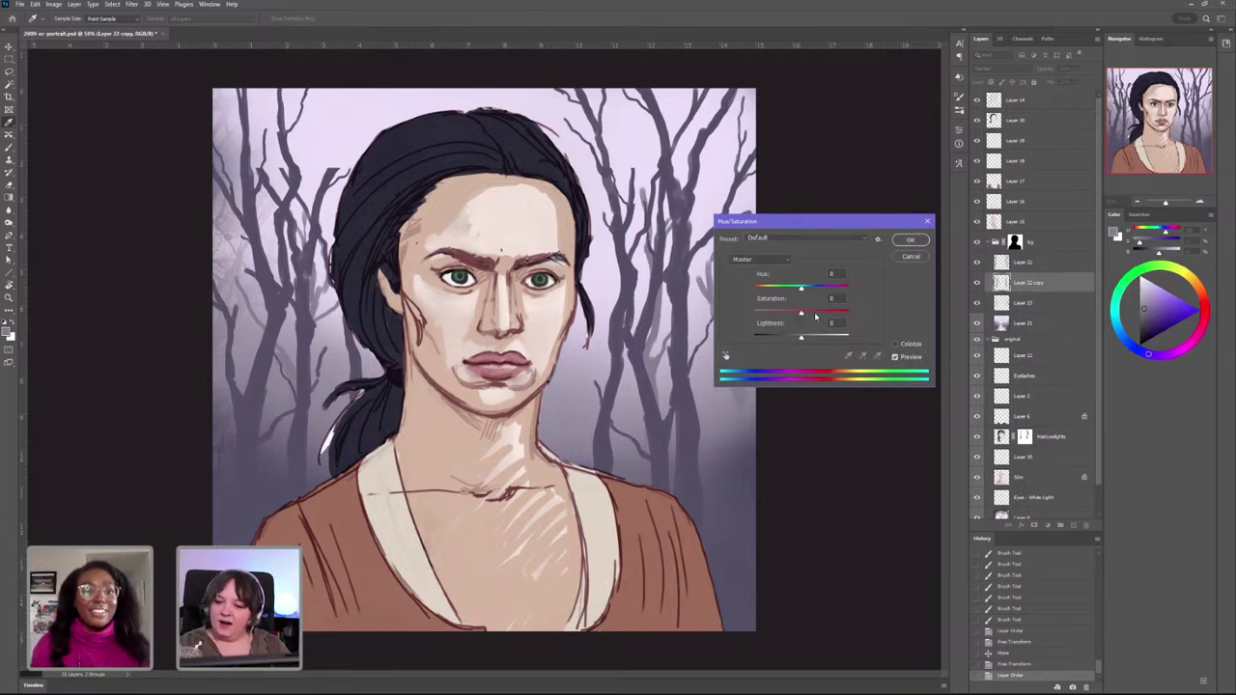
{"action": "left_click_drag", "start_coordinate": [801, 337], "coordinate": [805, 312]}
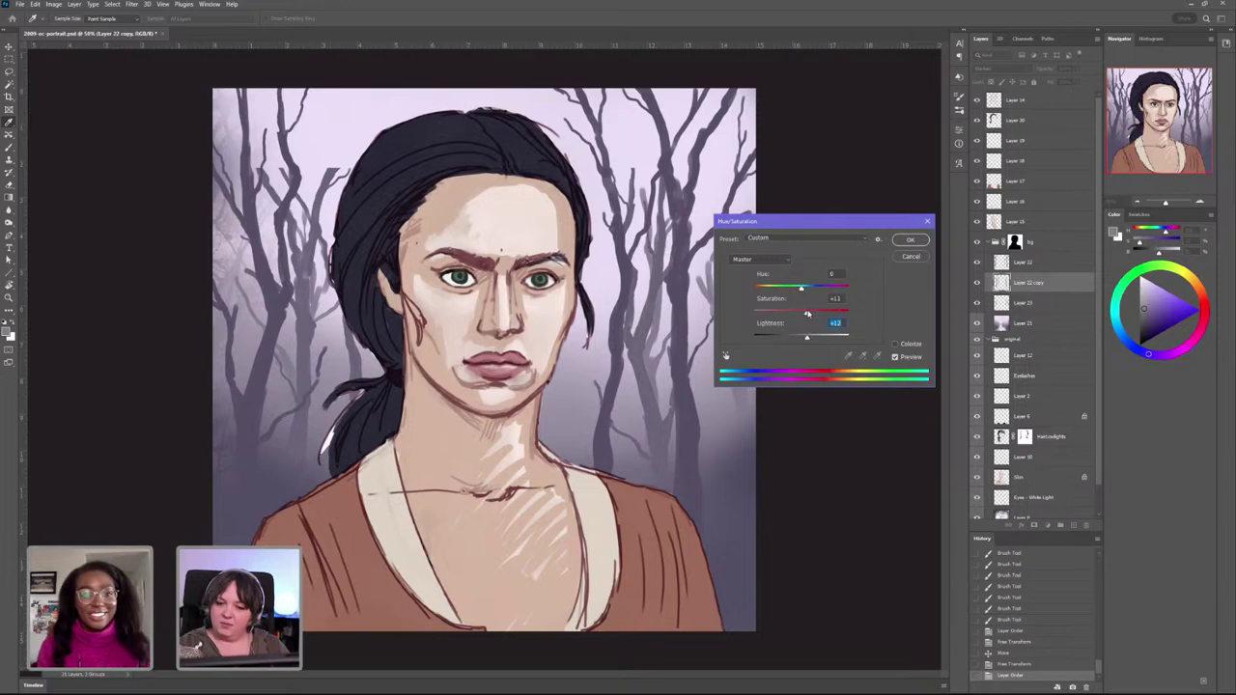
{"action": "left_click", "coordinate": [807, 314]}
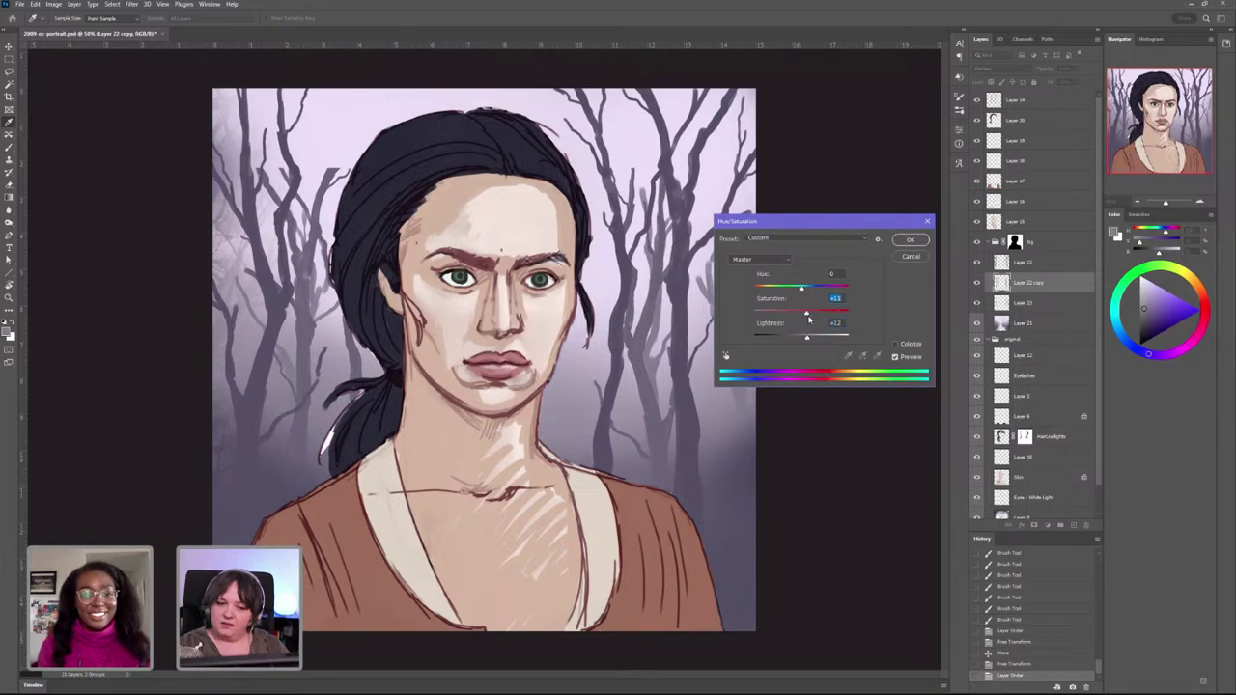
{"action": "left_click", "coordinate": [921, 241]}
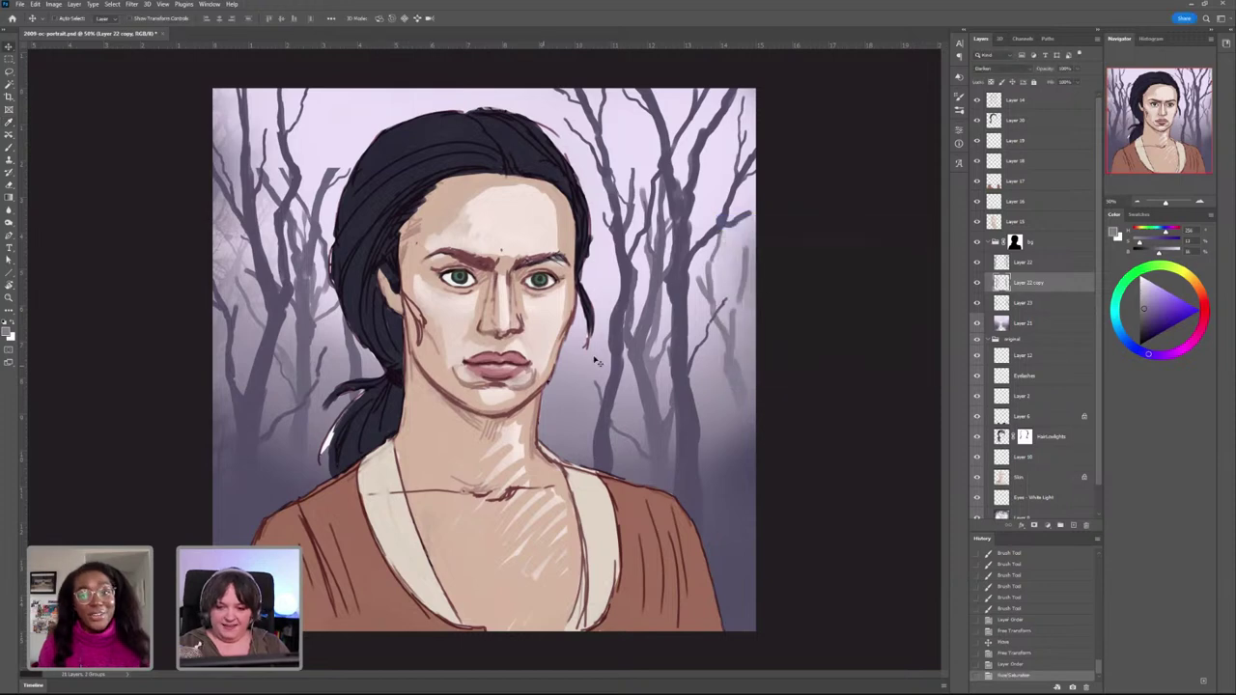
Step: Move the copied trees out behind the forked tree, then lasso their ponytail-side part and shift it toward the opposite canvas edge
{"action": "left_click_drag", "start_coordinate": [596, 362], "coordinate": [714, 335]}
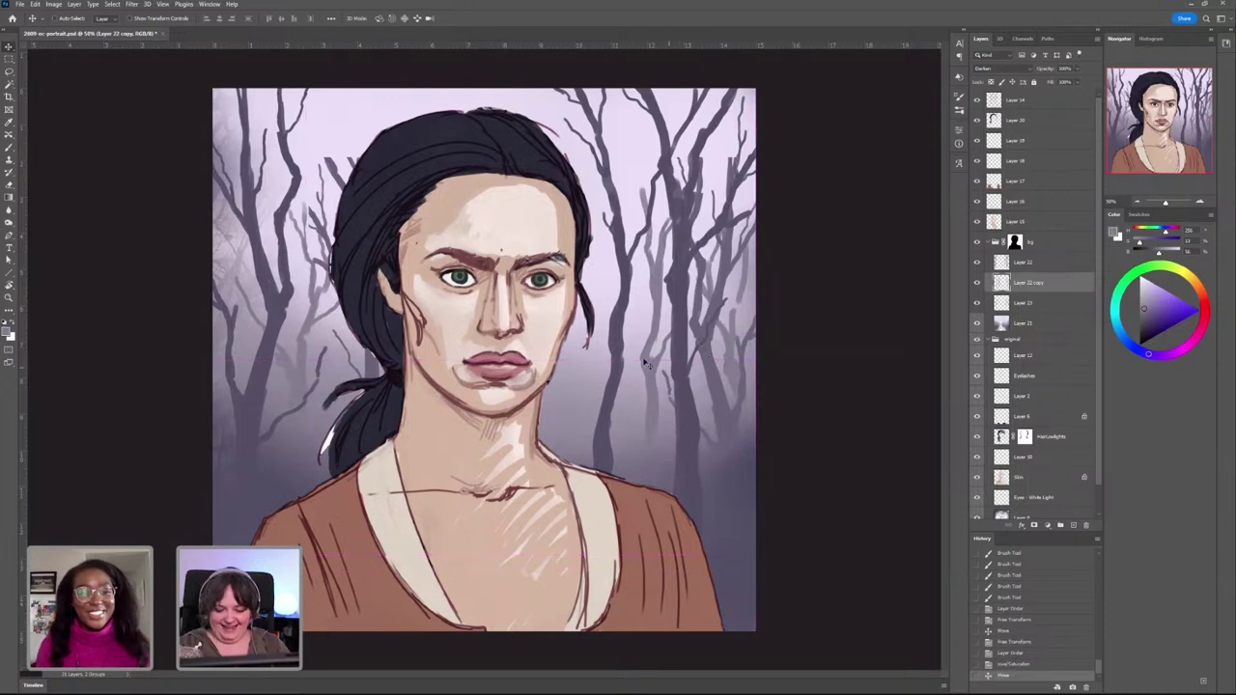
{"action": "key", "text": "l"}
{"action": "mouse_move", "coordinate": [510, 56]}
{"action": "left_mouse_down"}
{"action": "mouse_move", "coordinate": [543, 232]}
{"action": "mouse_move", "coordinate": [461, 660]}
{"action": "mouse_move", "coordinate": [172, 636]}
{"action": "mouse_move", "coordinate": [207, 116]}
{"action": "mouse_move", "coordinate": [526, 85]}
{"action": "left_mouse_up"}
{"action": "key", "text": "v"}
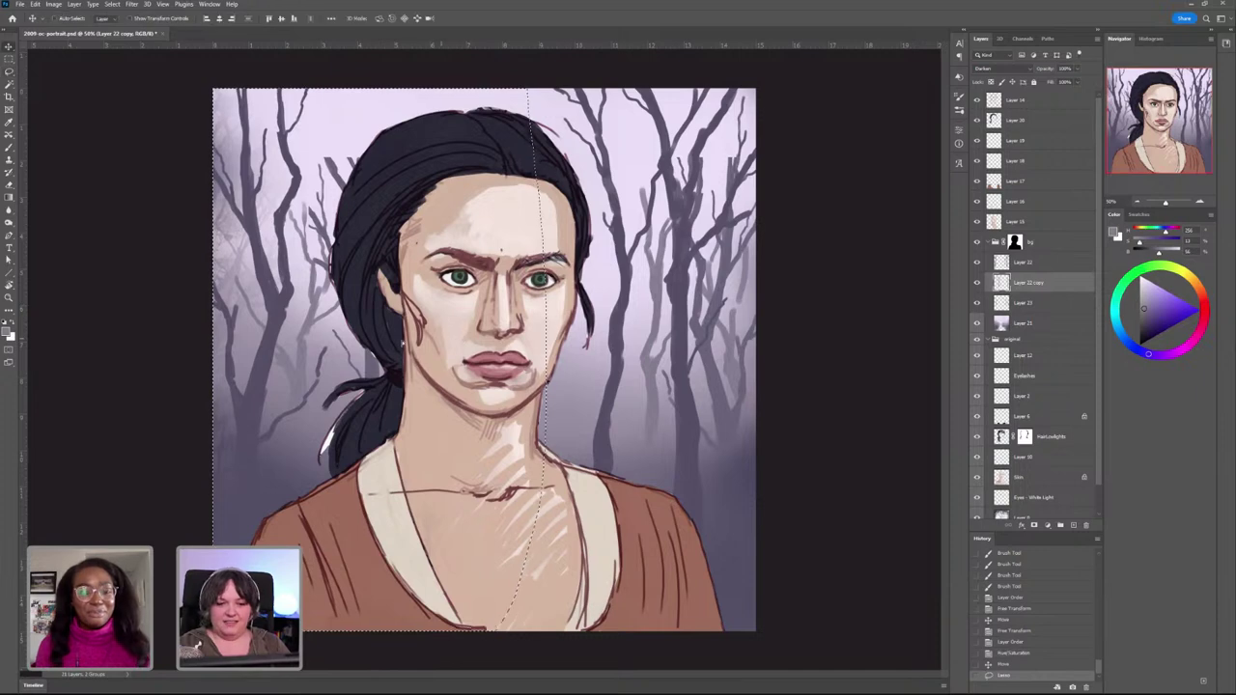
{"action": "mouse_move", "coordinate": [402, 340]}
{"action": "left_mouse_down"}
{"action": "mouse_move", "coordinate": [409, 318]}
{"action": "mouse_move", "coordinate": [373, 323]}
{"action": "mouse_move", "coordinate": [367, 311]}
{"action": "mouse_move", "coordinate": [347, 345]}
{"action": "left_mouse_up"}
{"action": "key", "text": "ctrl+d"}
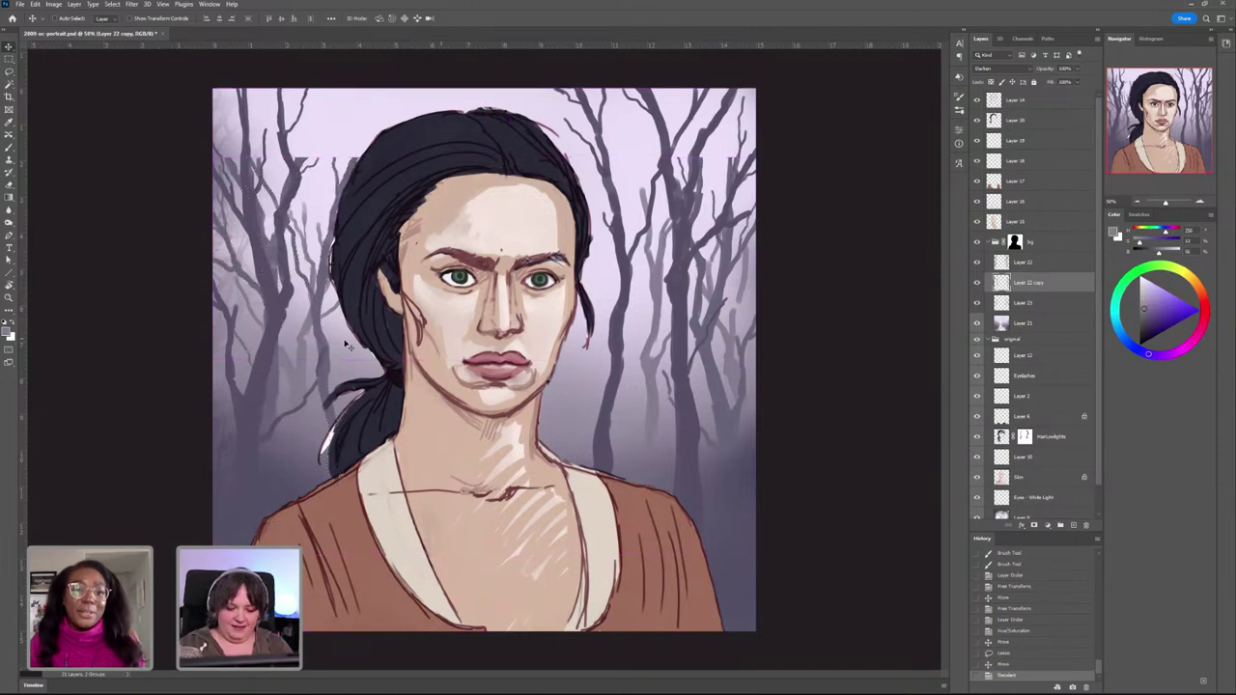
Step: Paint branch extensions on the copied-tree layer so the trunks cut off beside the ponytail side of the head reach the canvas edge
{"action": "key", "text": "b"}
{"action": "left_click", "coordinate": [365, 164]}
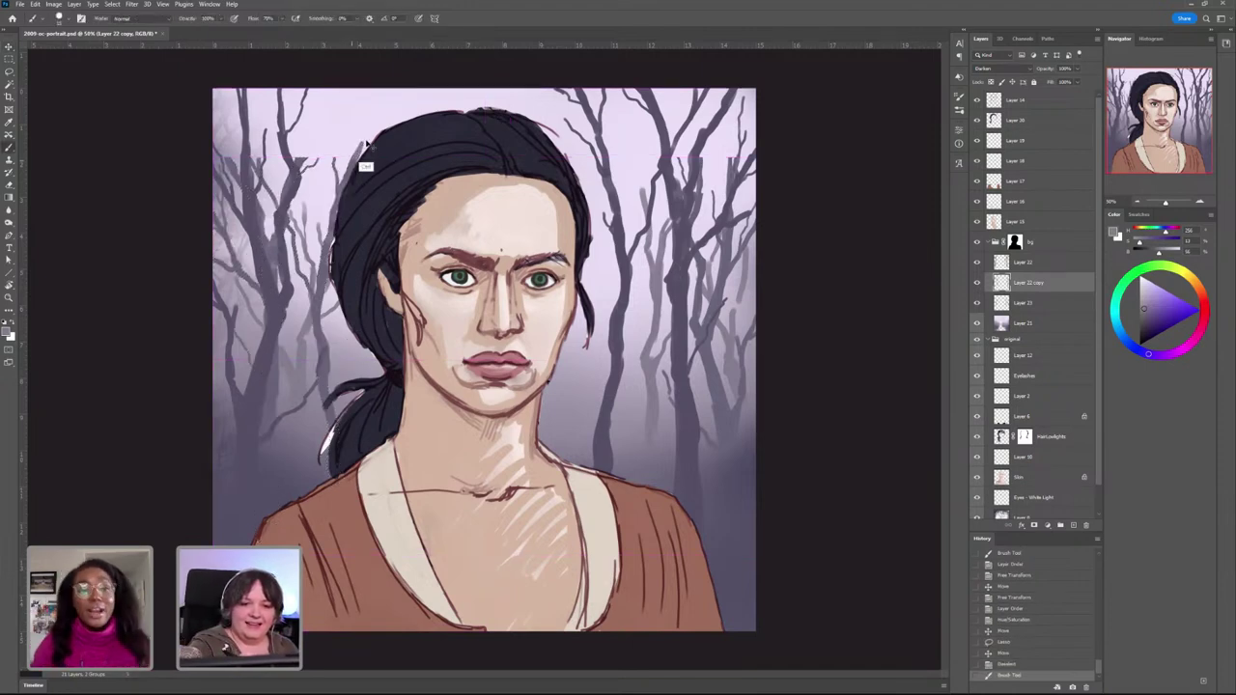
{"action": "key", "text": "ctrl+z"}
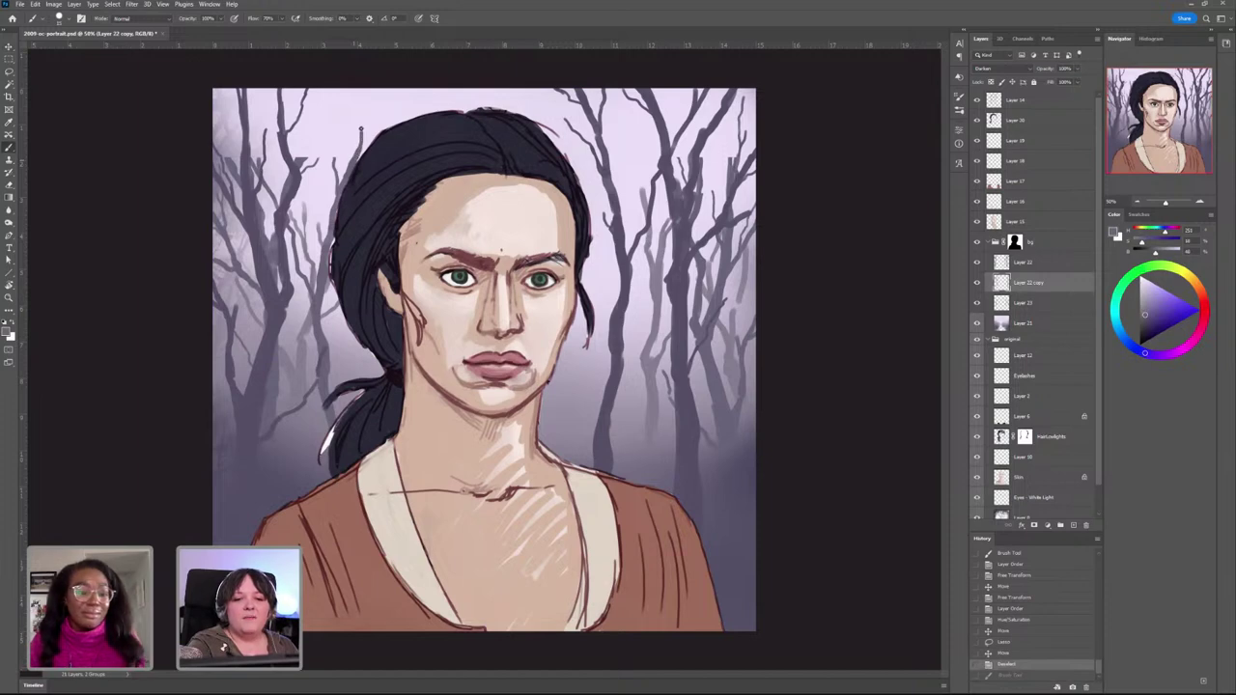
{"action": "left_click_drag", "start_coordinate": [361, 129], "coordinate": [354, 88]}
{"action": "mouse_move", "coordinate": [360, 131]}
{"action": "left_mouse_down"}
{"action": "mouse_move", "coordinate": [357, 169]}
{"action": "mouse_move", "coordinate": [330, 108]}
{"action": "left_mouse_up"}
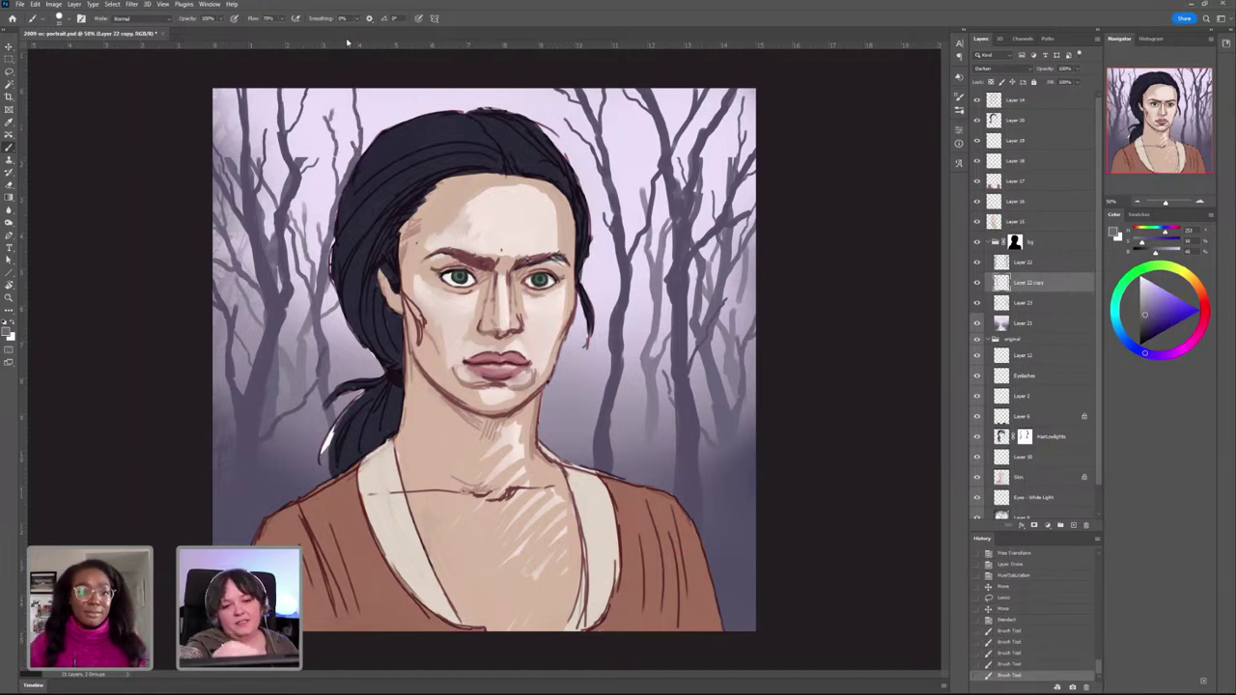
{"action": "mouse_move", "coordinate": [297, 157]}
{"action": "left_mouse_down"}
{"action": "mouse_move", "coordinate": [327, 88]}
{"action": "mouse_move", "coordinate": [323, 103]}
{"action": "left_mouse_up"}
{"action": "mouse_move", "coordinate": [265, 152]}
{"action": "left_mouse_down"}
{"action": "mouse_move", "coordinate": [261, 172]}
{"action": "mouse_move", "coordinate": [221, 144]}
{"action": "mouse_move", "coordinate": [214, 131]}
{"action": "mouse_move", "coordinate": [255, 142]}
{"action": "mouse_move", "coordinate": [215, 99]}
{"action": "mouse_move", "coordinate": [239, 129]}
{"action": "left_mouse_up"}
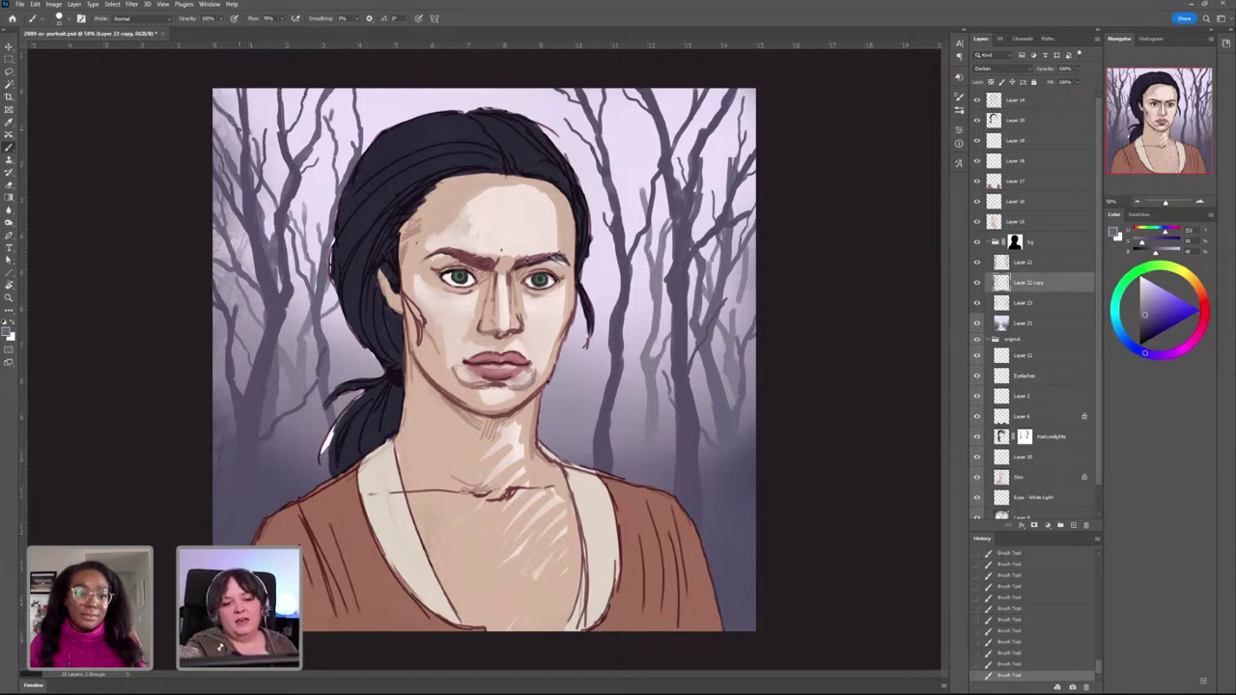
{"action": "left_click_drag", "start_coordinate": [301, 273], "coordinate": [288, 228]}
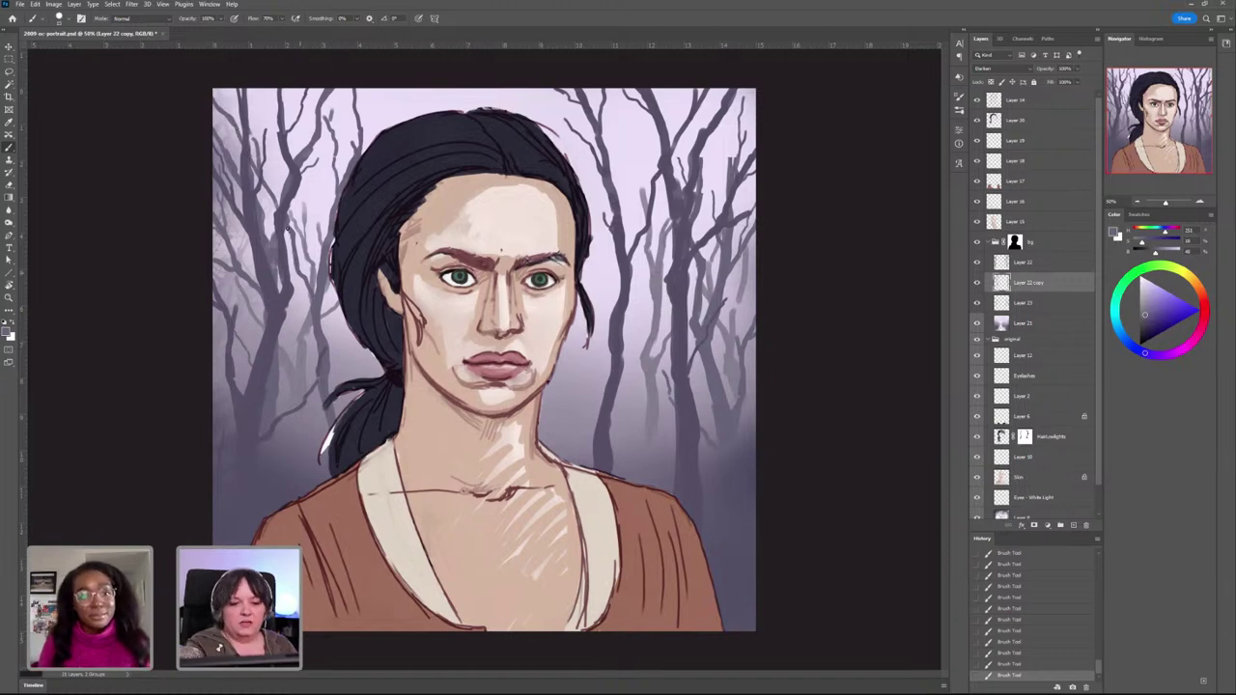
{"action": "left_click_drag", "start_coordinate": [313, 301], "coordinate": [306, 283]}
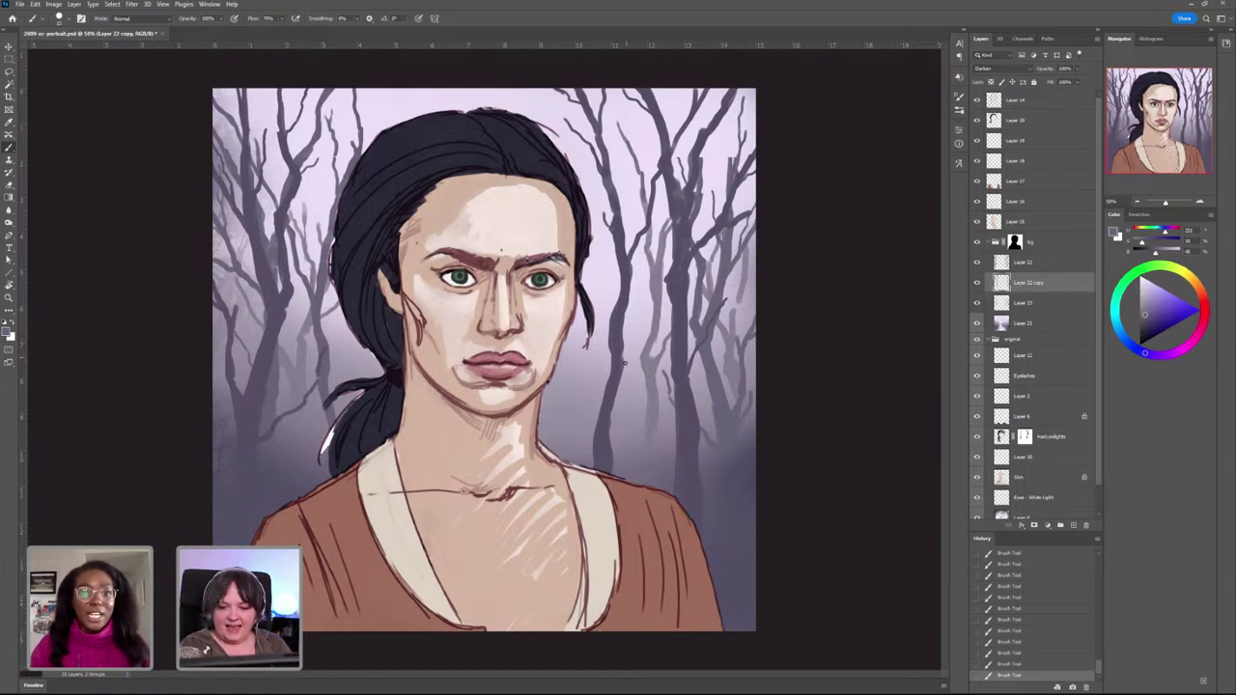
Step: Paint a thin forked tree between the neck and the nearest trunk on the side opposite the ponytail
{"action": "left_click_drag", "start_coordinate": [588, 459], "coordinate": [561, 343]}
{"action": "left_click_drag", "start_coordinate": [562, 346], "coordinate": [584, 435]}
{"action": "right_click", "coordinate": [582, 396]}
{"action": "left_click", "coordinate": [581, 394]}
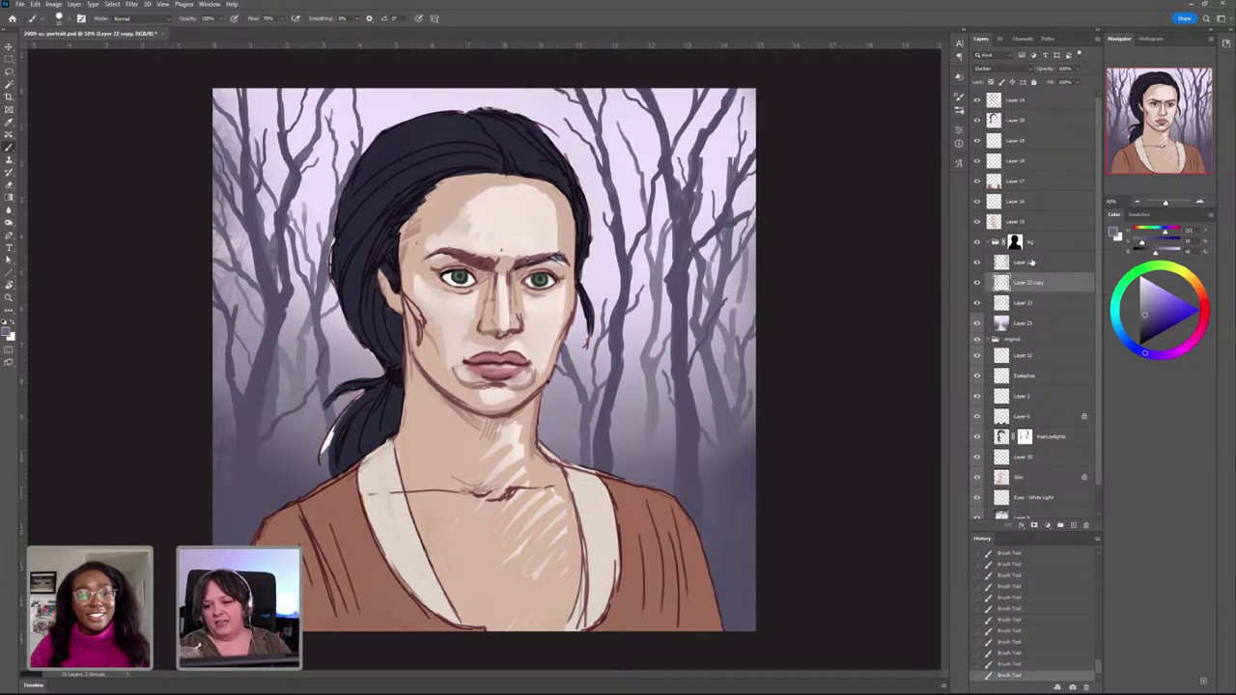
Step: Lower the distant-tree layer's opacity to roughly two thirds and leave the copied-tree layer at 100%
{"action": "left_click", "coordinate": [1028, 305]}
{"action": "left_click_drag", "start_coordinate": [1077, 69], "coordinate": [1064, 82]}
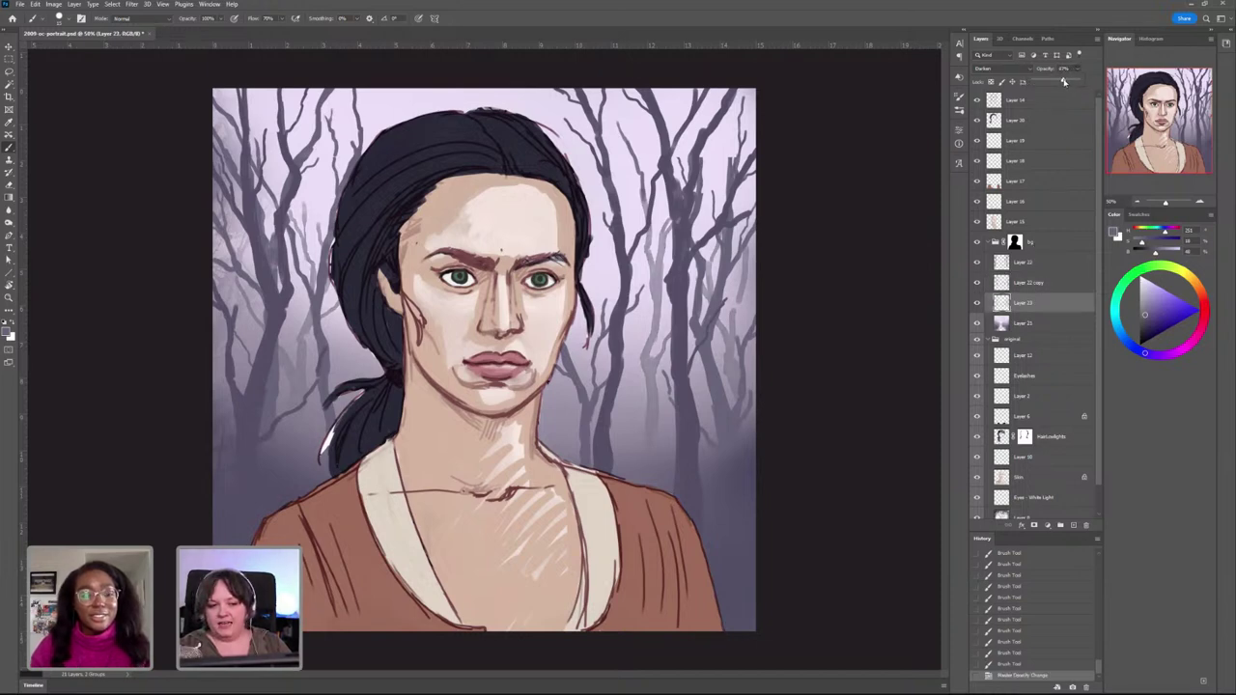
{"action": "left_click", "coordinate": [1026, 283]}
{"action": "mouse_move", "coordinate": [1077, 69]}
{"action": "left_mouse_down"}
{"action": "mouse_move", "coordinate": [1070, 81]}
{"action": "mouse_move", "coordinate": [1093, 81]}
{"action": "left_mouse_up"}
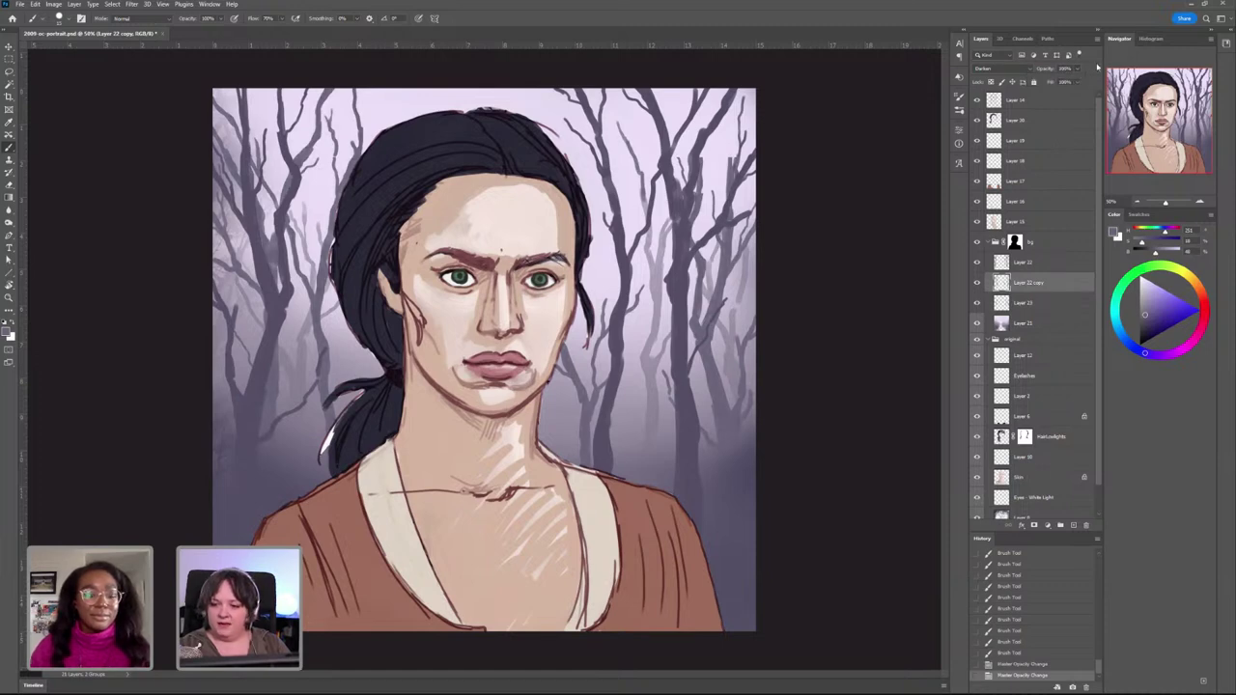
Step: Adjust the copied trees with Hue/Saturation, using saturation +31 and lightness +13
{"action": "key", "text": "ctrl+u"}
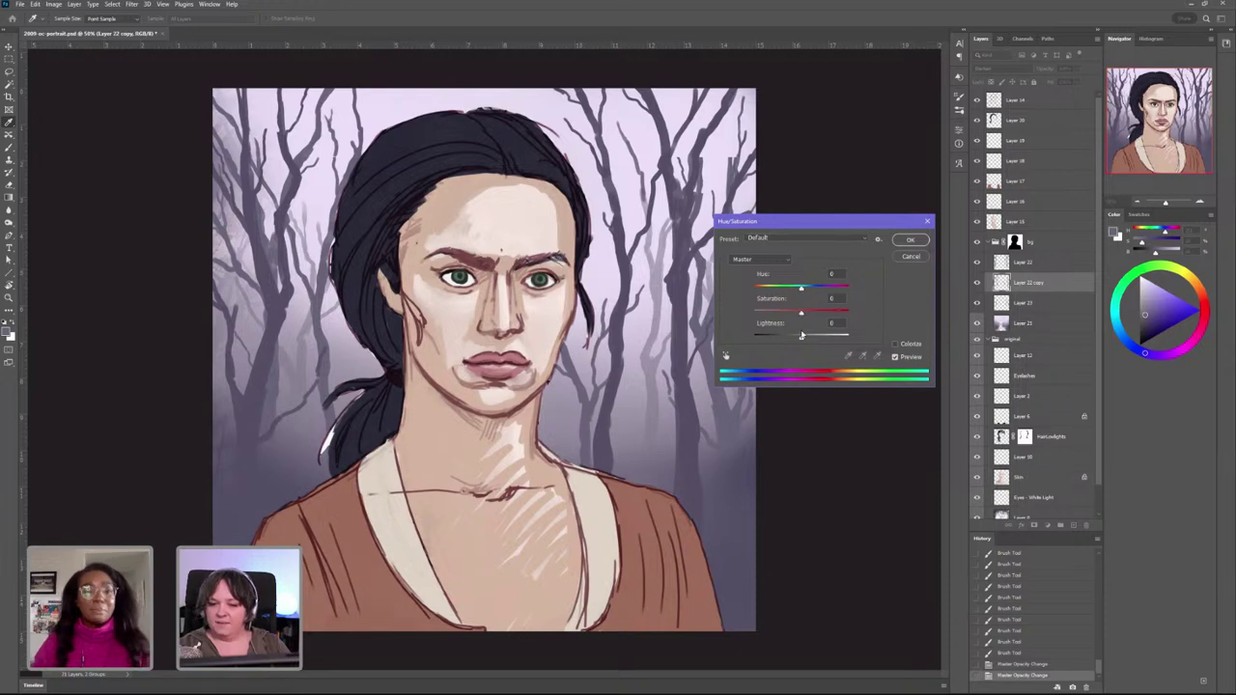
{"action": "left_click_drag", "start_coordinate": [801, 337], "coordinate": [808, 341]}
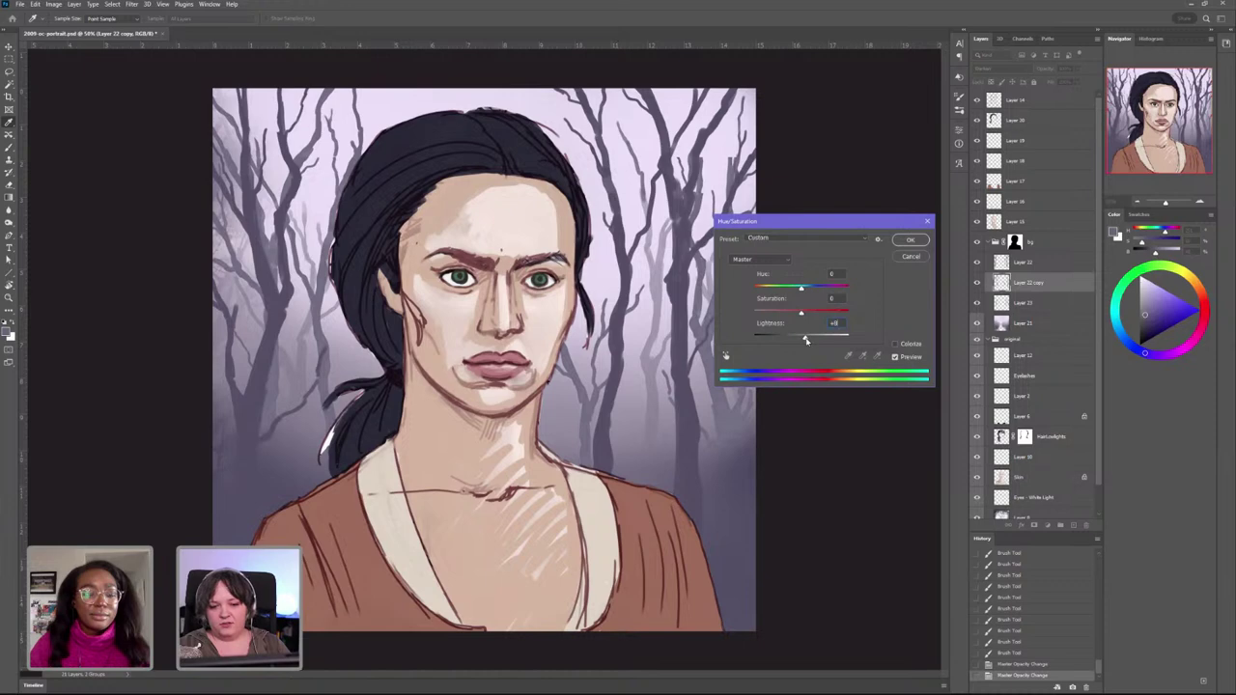
{"action": "left_click_drag", "start_coordinate": [808, 341], "coordinate": [809, 341]}
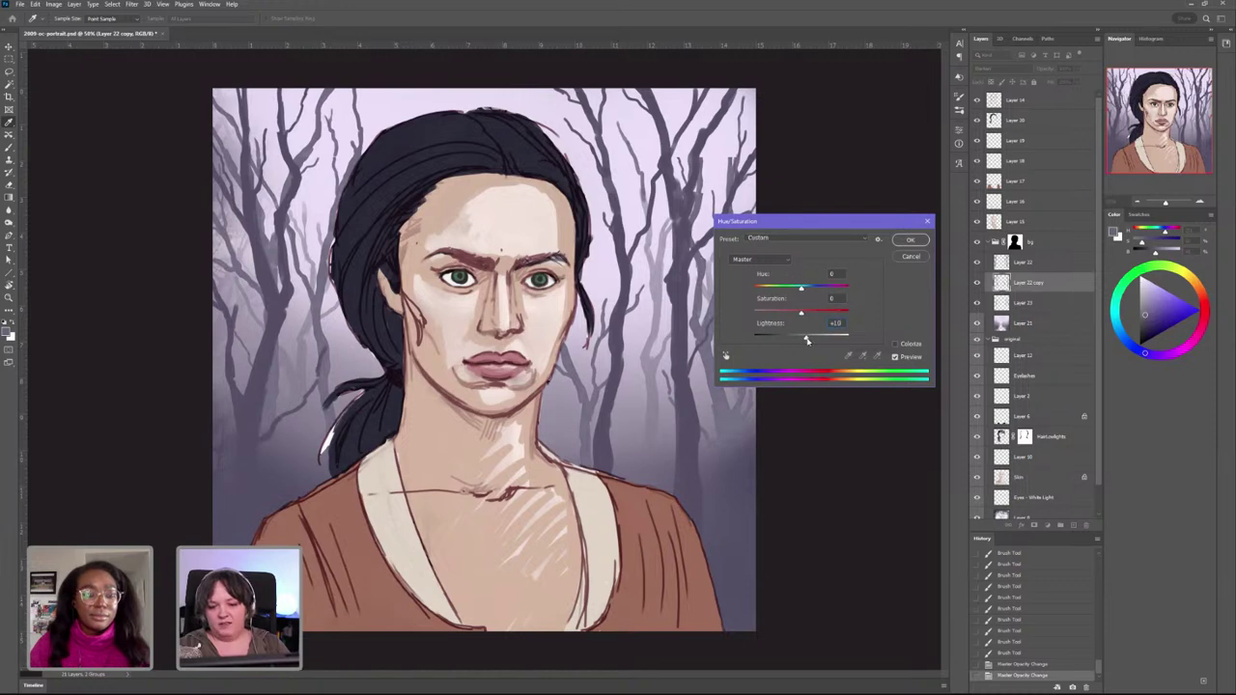
{"action": "left_click_drag", "start_coordinate": [800, 313], "coordinate": [807, 339]}
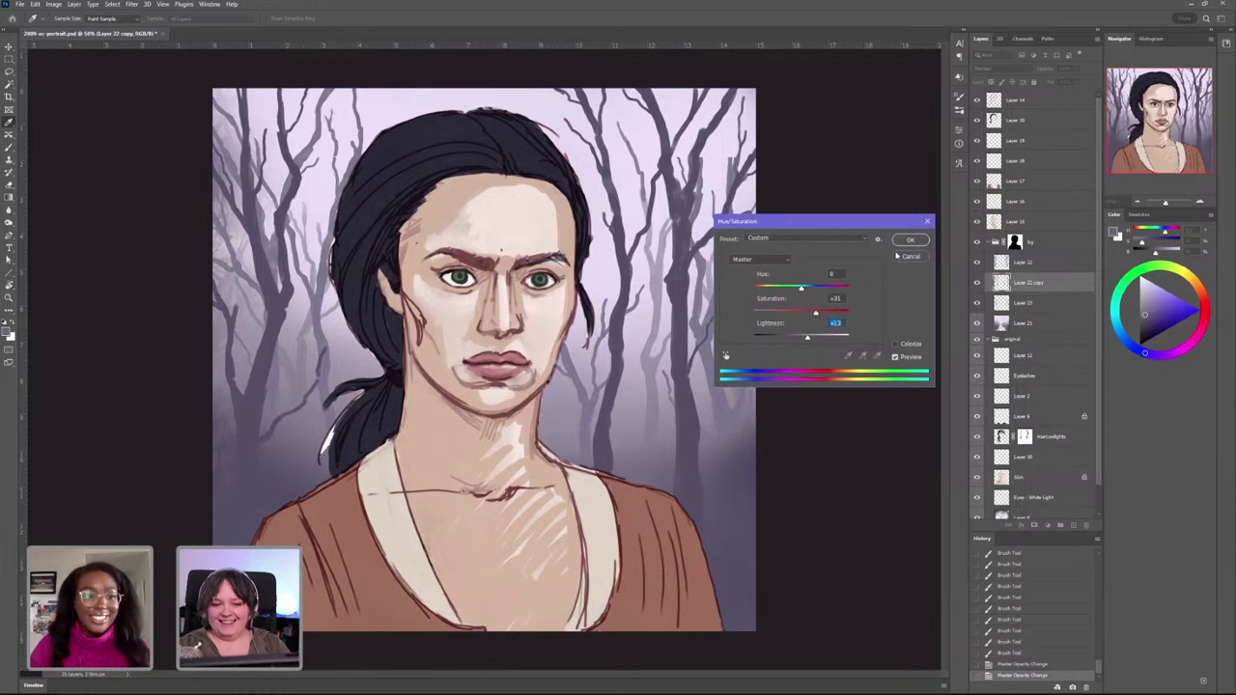
{"action": "left_click", "coordinate": [910, 240]}
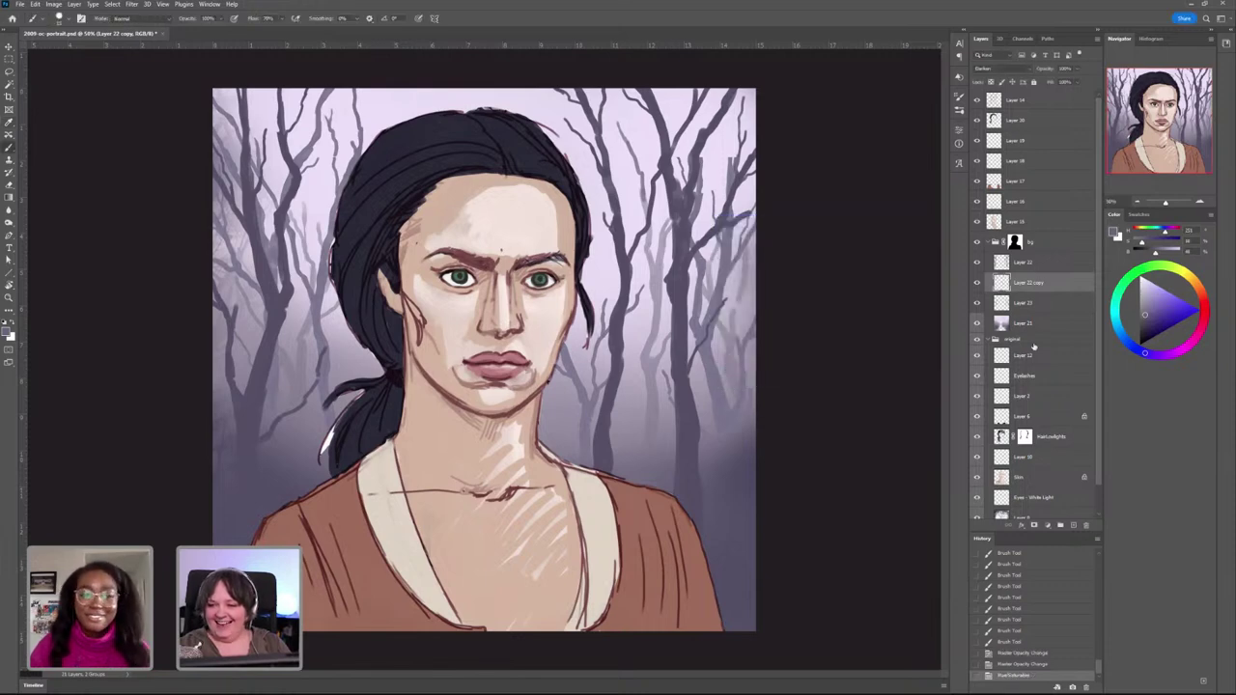
Step: Shift the distant trees on Layer 23 with Hue/Saturation to hue -14 and saturation +47
{"action": "left_click", "coordinate": [1040, 306]}
{"action": "key", "text": "ctrl+u"}
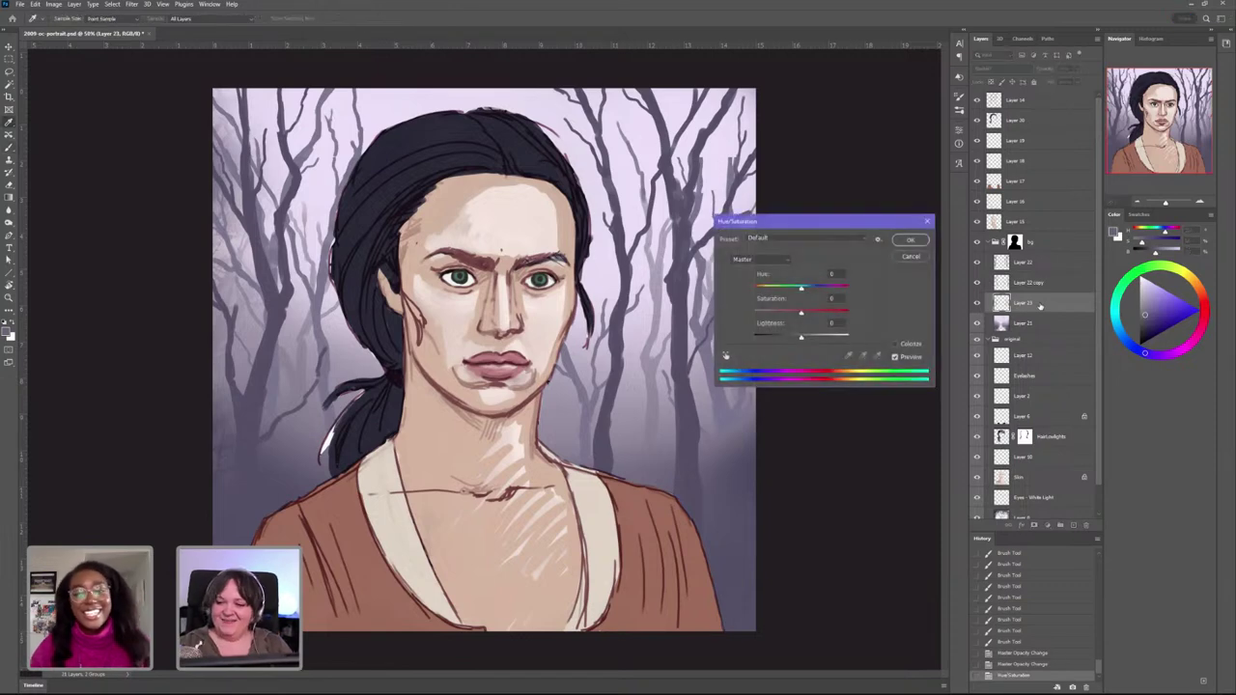
{"action": "left_click_drag", "start_coordinate": [800, 315], "coordinate": [795, 290]}
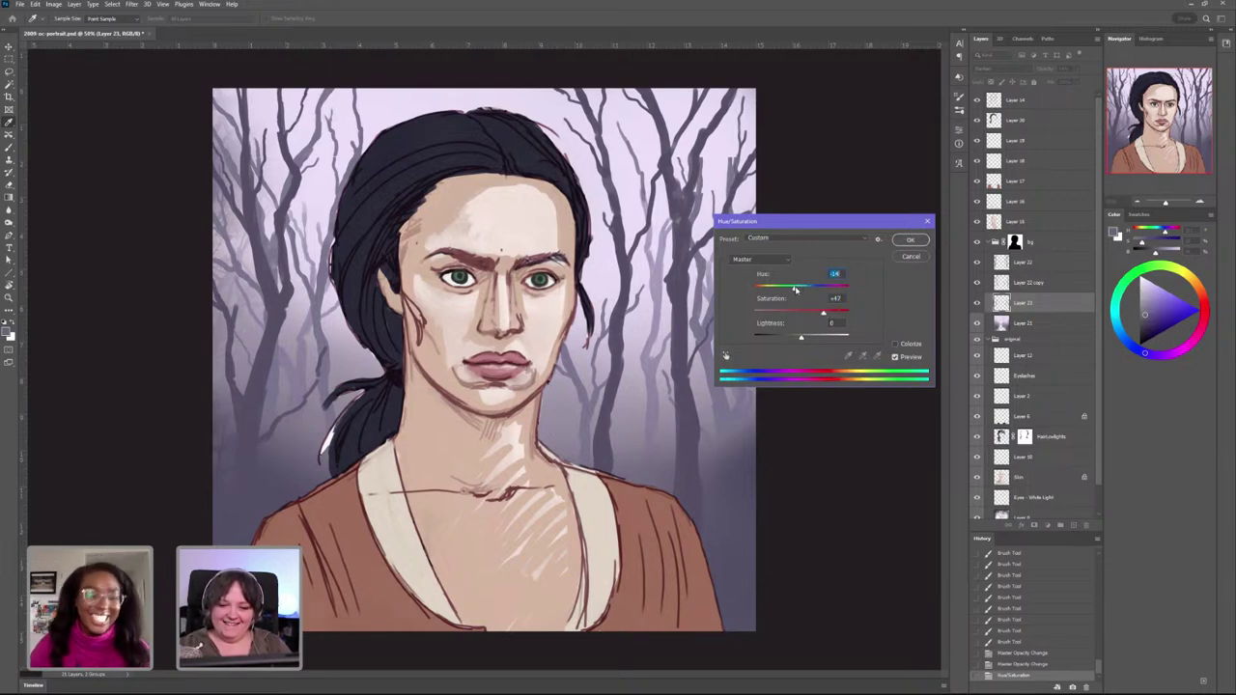
{"action": "left_click", "coordinate": [911, 240]}
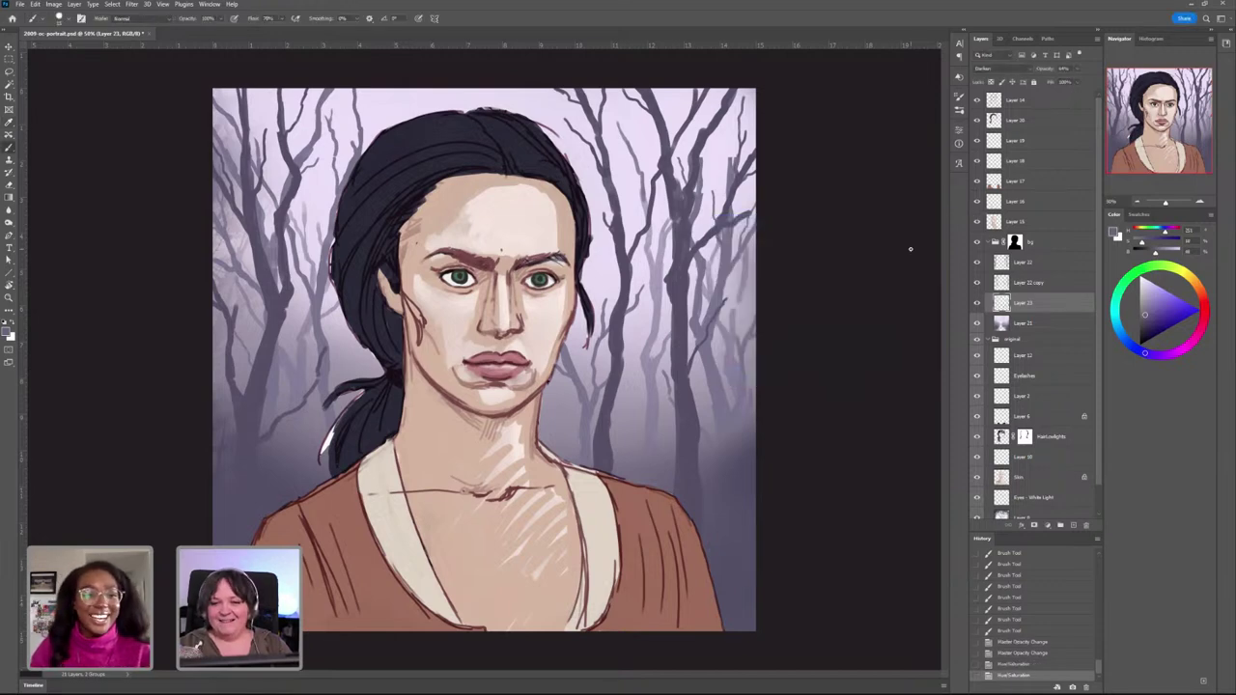
Step: Toggle the line-art layer's visibility off and on, and add a new empty layer above it
{"action": "left_click", "coordinate": [1006, 101]}
{"action": "left_click", "coordinate": [976, 100]}
{"action": "left_click", "coordinate": [976, 100]}
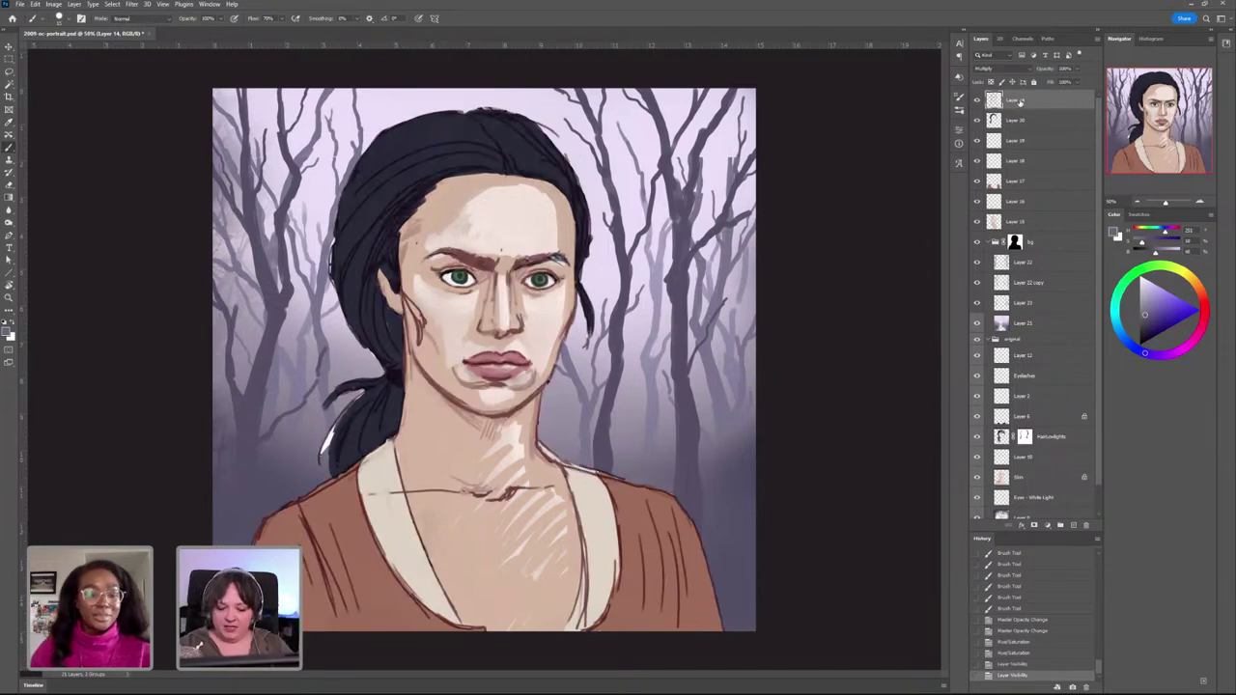
{"action": "key", "text": "ctrl+shift+alt+n"}
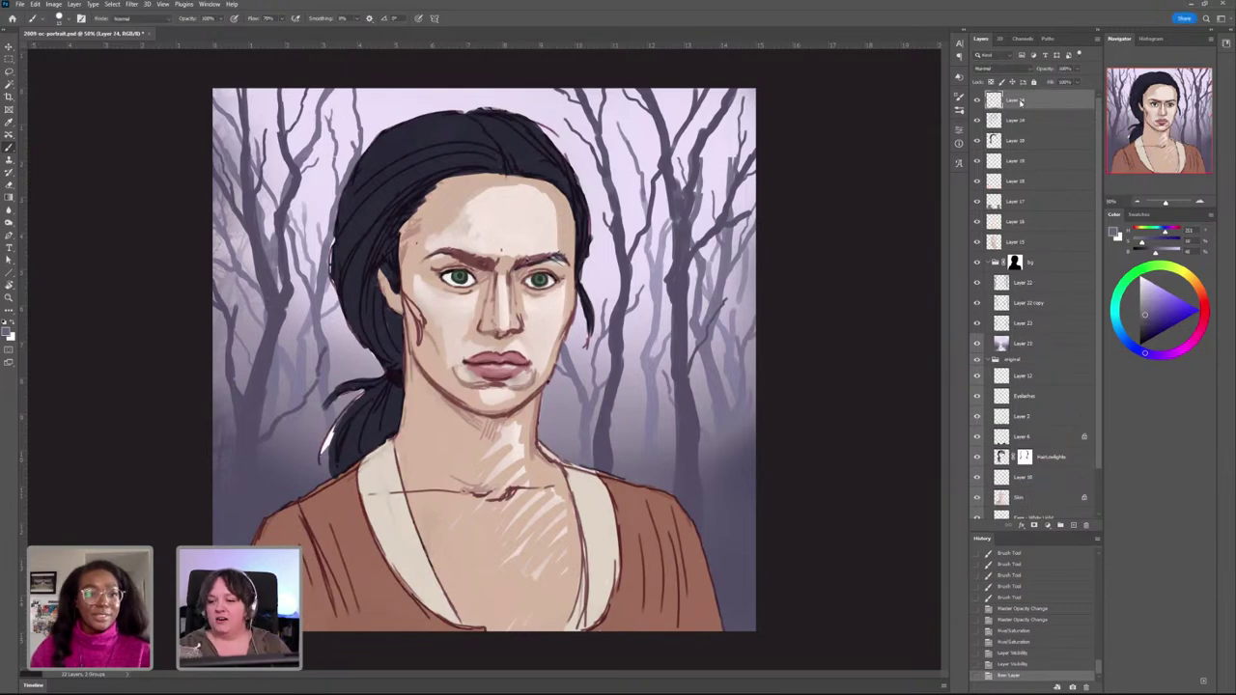
Step: Sample the dark hair colour and paint on the hair layer to fill the ponytail gap, add loose strands and clean up the hair outline
{"action": "left_click", "coordinate": [1015, 146]}
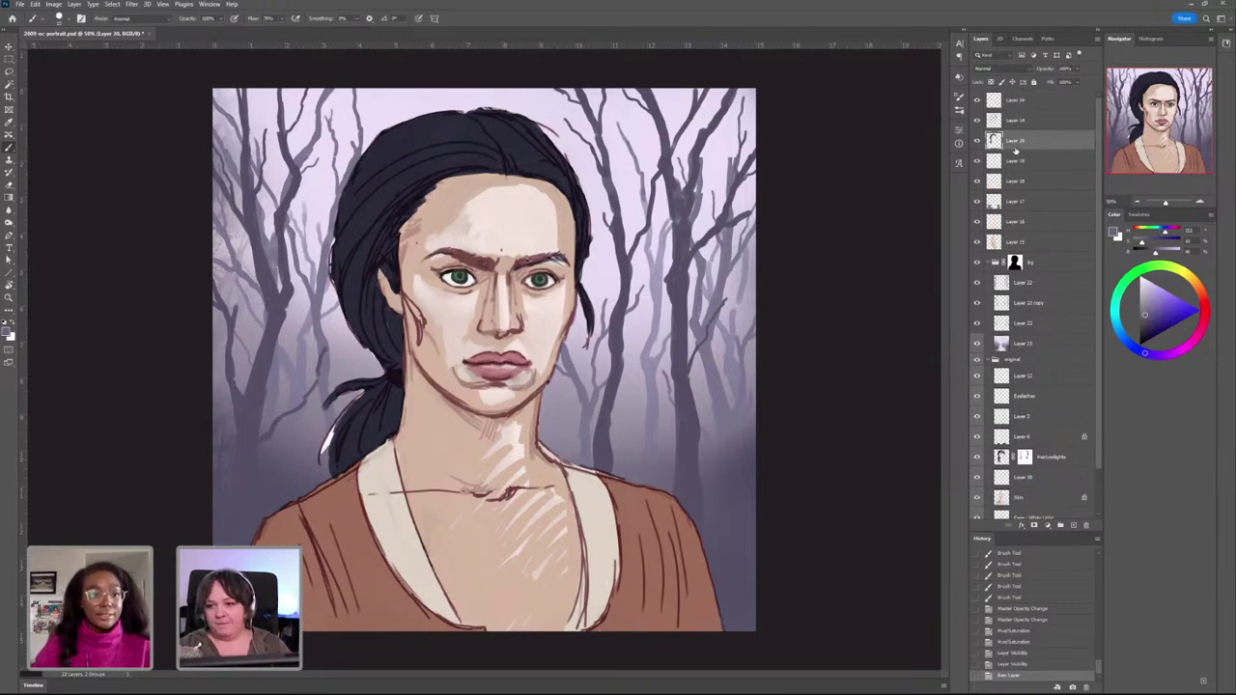
{"action": "left_click", "coordinate": [354, 464], "text": "alt"}
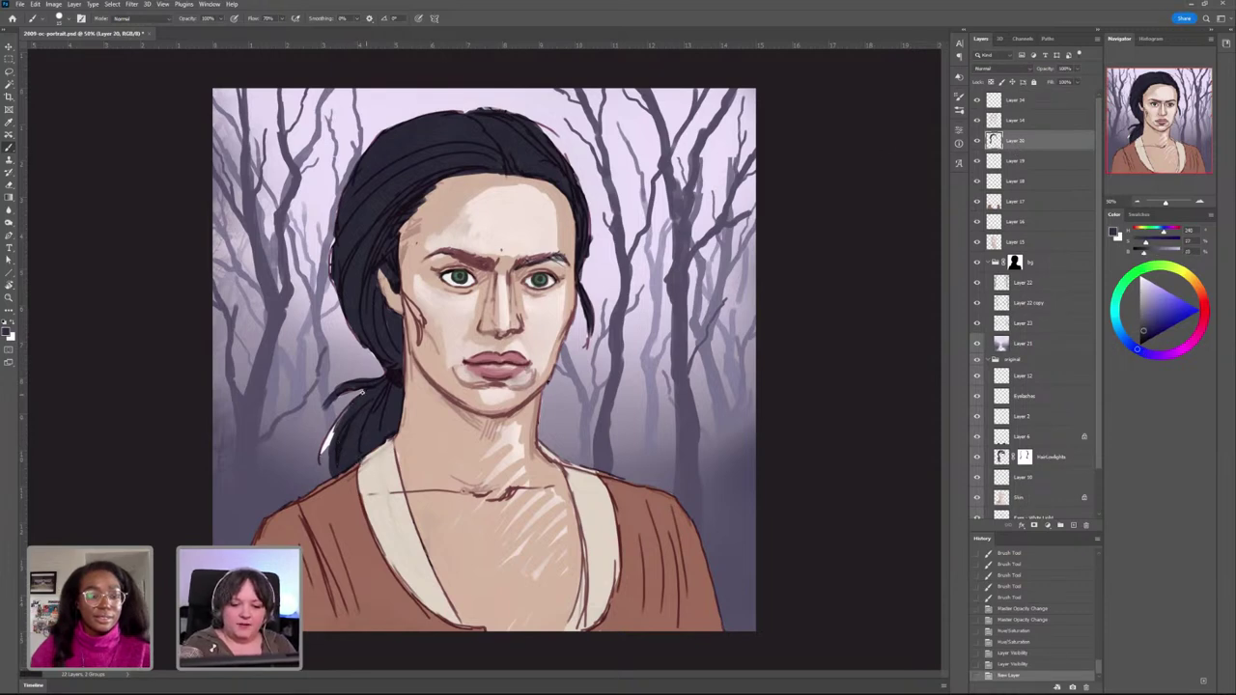
{"action": "left_click_drag", "start_coordinate": [365, 388], "coordinate": [319, 481]}
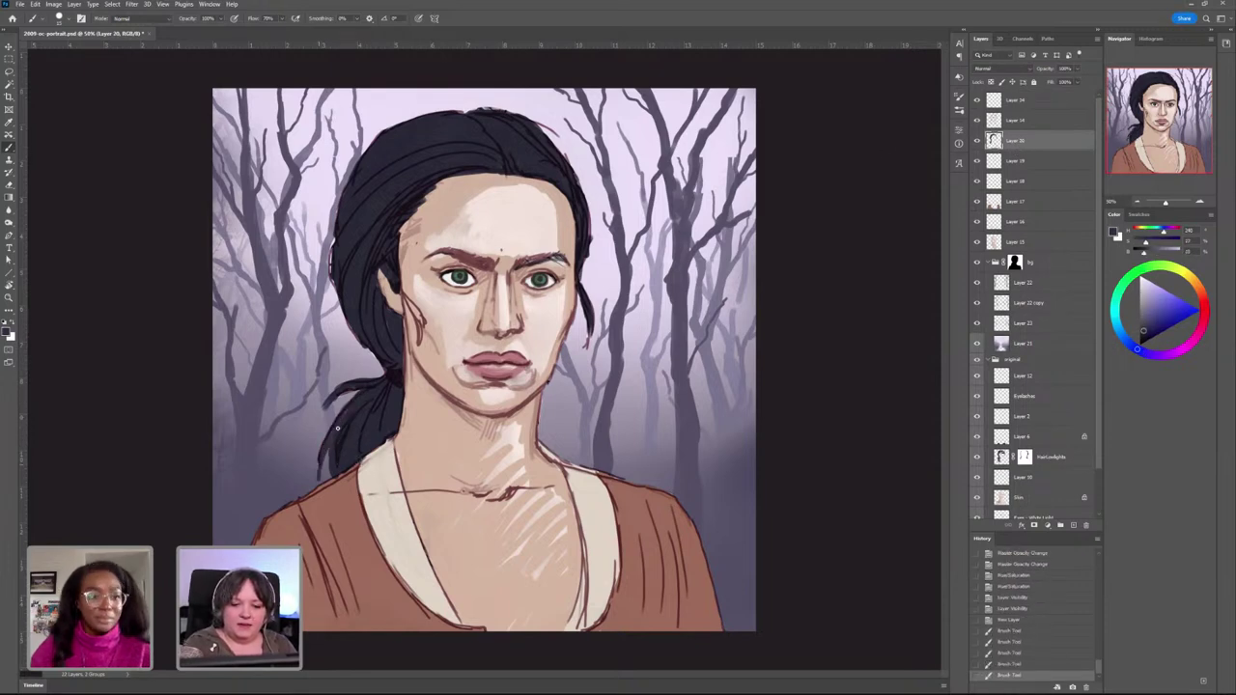
{"action": "left_click_drag", "start_coordinate": [338, 429], "coordinate": [332, 461]}
{"action": "left_click_drag", "start_coordinate": [344, 205], "coordinate": [338, 228]}
{"action": "mouse_move", "coordinate": [340, 216]}
{"action": "left_mouse_down"}
{"action": "mouse_move", "coordinate": [332, 287]}
{"action": "mouse_move", "coordinate": [362, 339]}
{"action": "left_mouse_up"}
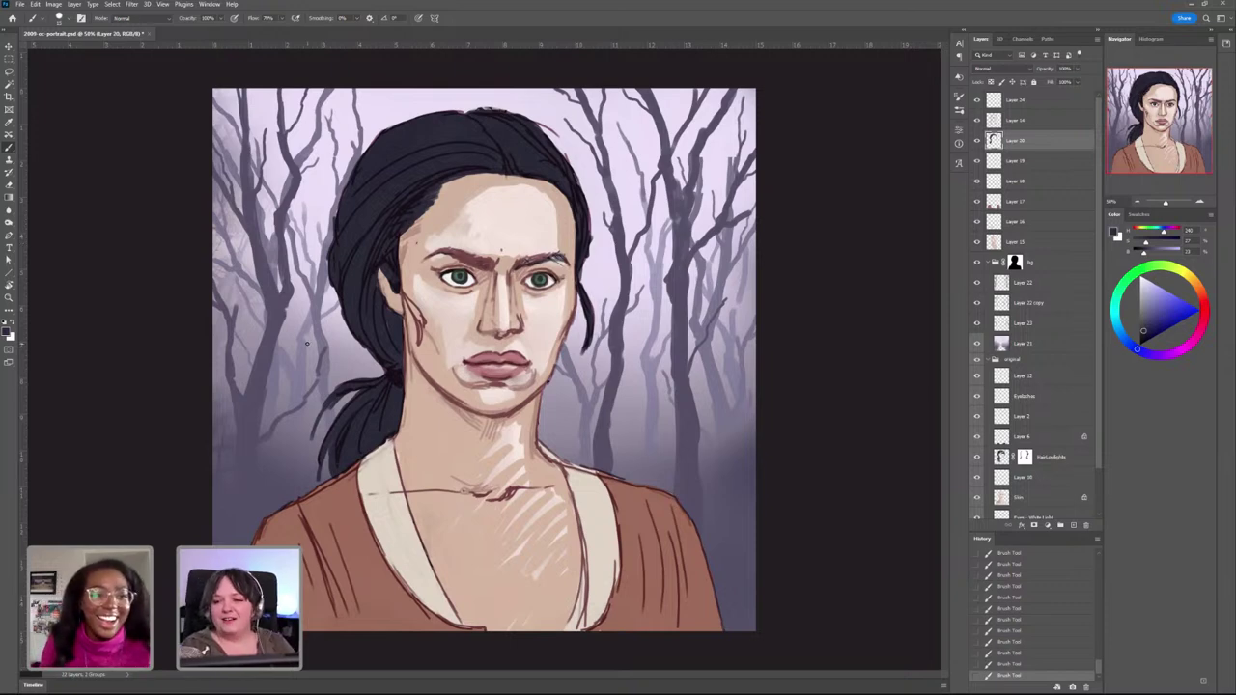
Step: Recolour the line art on Layer 14 with Hue/Saturation to a cooler purple hue, with reduced saturation and lightness +1
{"action": "left_click", "coordinate": [1031, 98]}
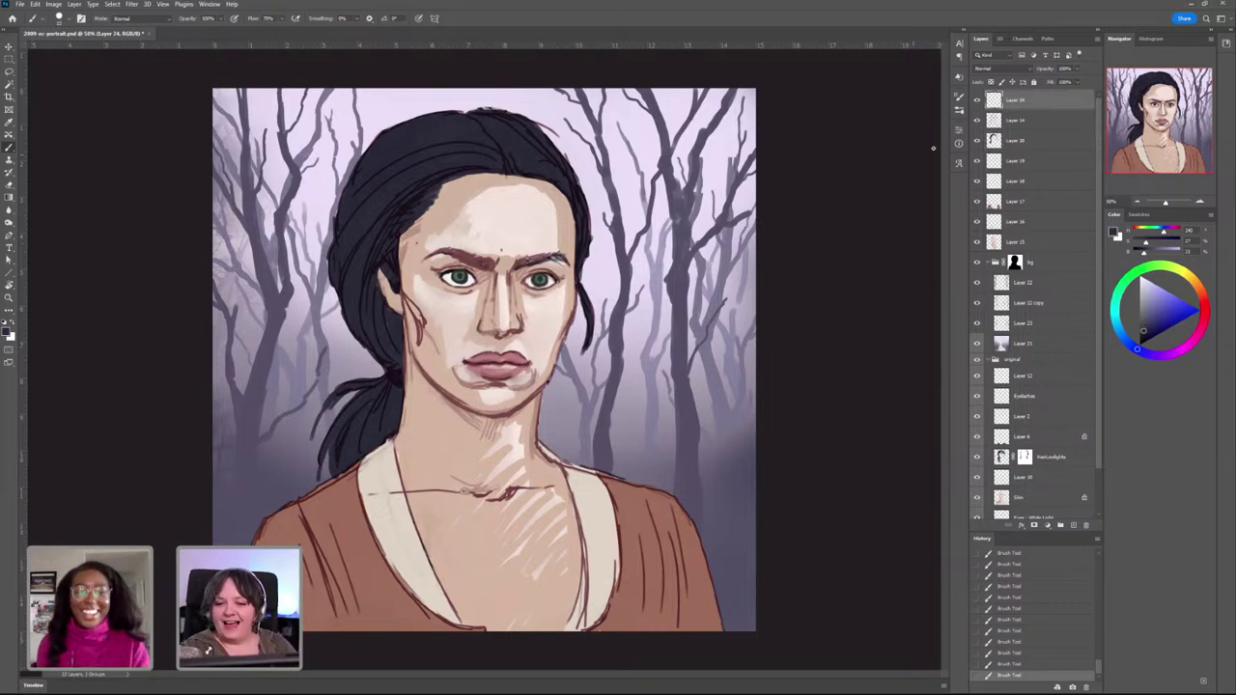
{"action": "left_click", "coordinate": [1033, 118]}
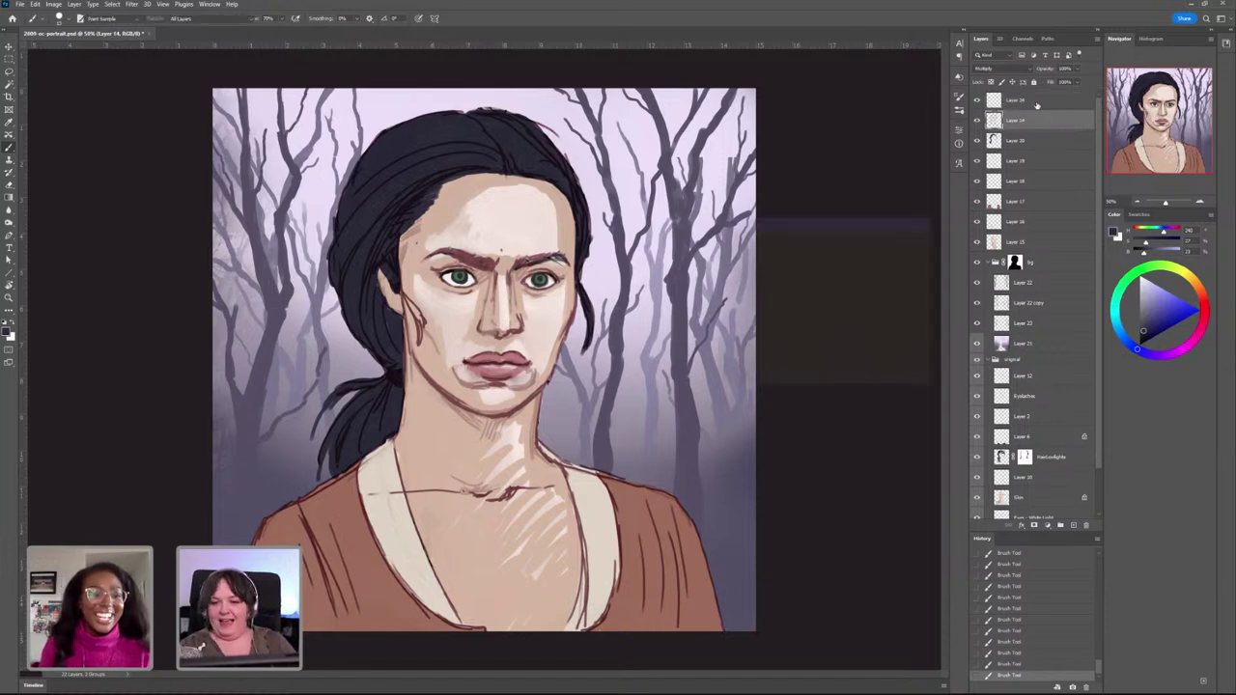
{"action": "key", "text": "ctrl+u"}
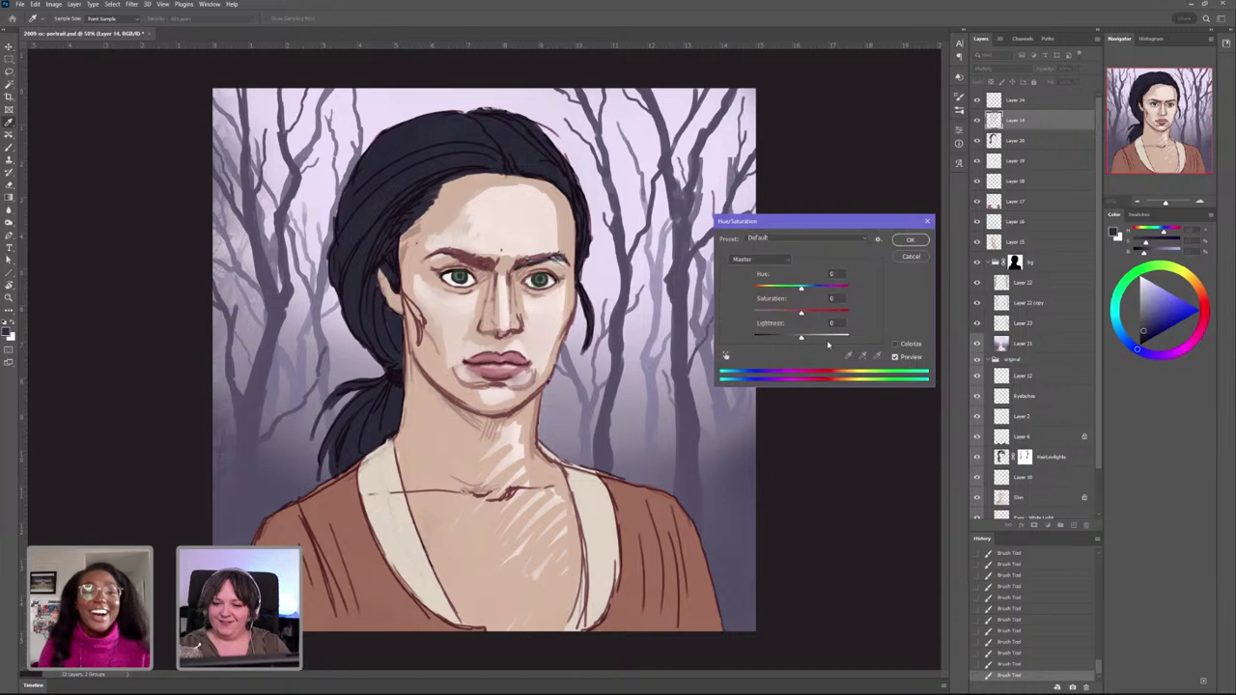
{"action": "left_click_drag", "start_coordinate": [808, 315], "coordinate": [805, 289]}
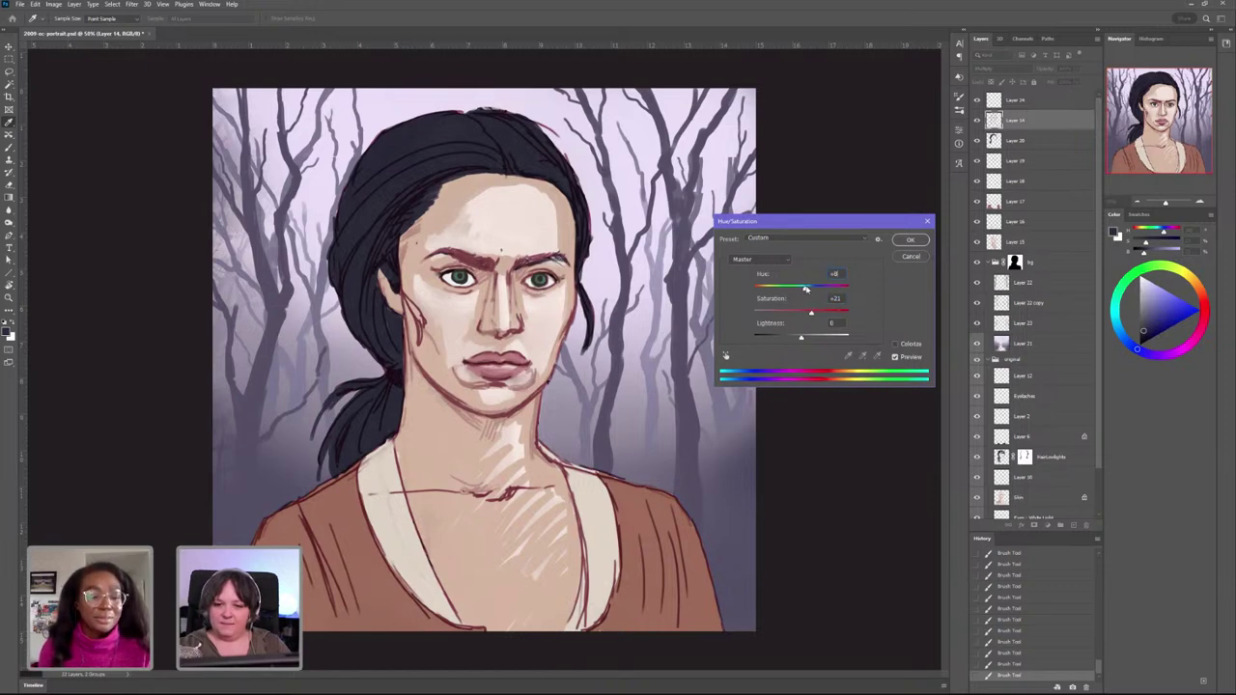
{"action": "left_click_drag", "start_coordinate": [807, 289], "coordinate": [807, 291]}
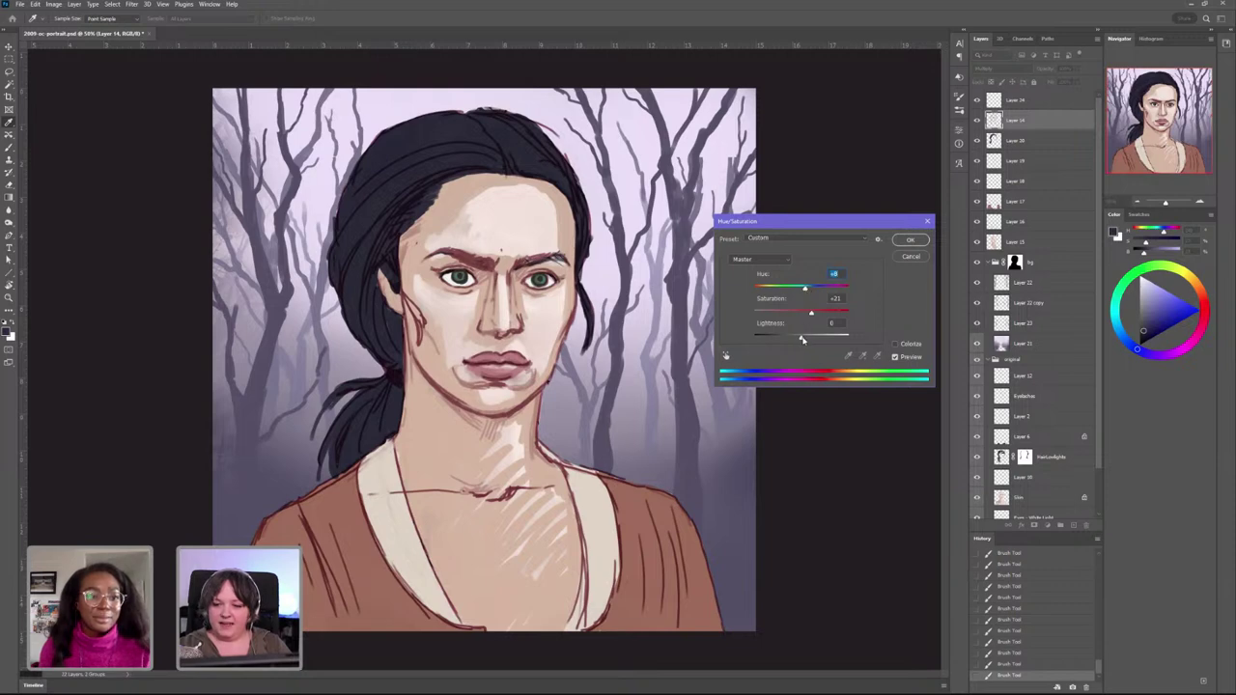
{"action": "left_click_drag", "start_coordinate": [802, 340], "coordinate": [798, 339]}
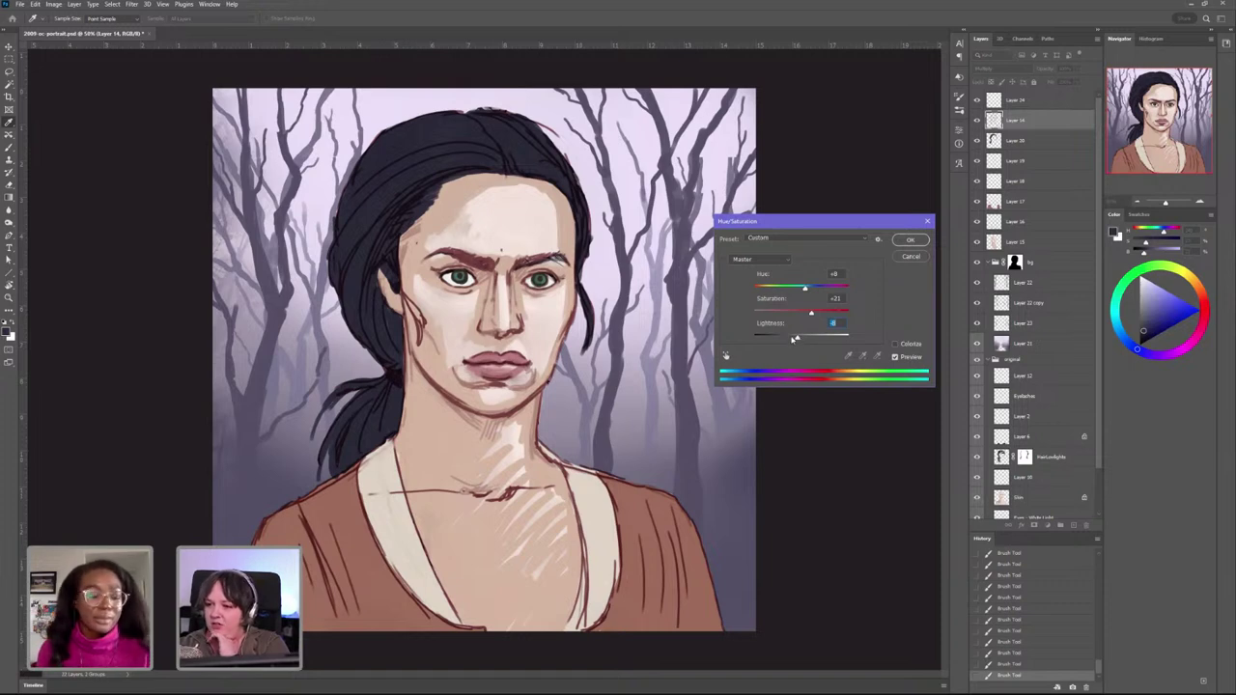
{"action": "left_click_drag", "start_coordinate": [794, 339], "coordinate": [796, 339]}
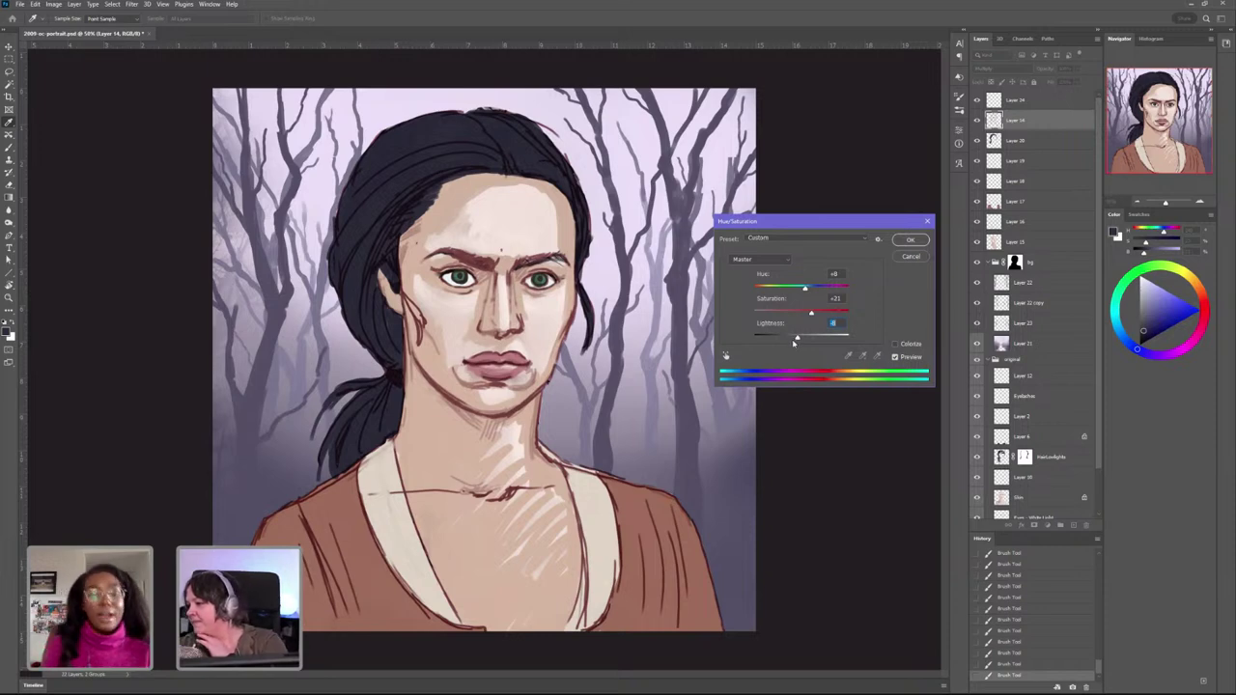
{"action": "left_click_drag", "start_coordinate": [798, 338], "coordinate": [798, 289]}
{"action": "left_click", "coordinate": [810, 315]}
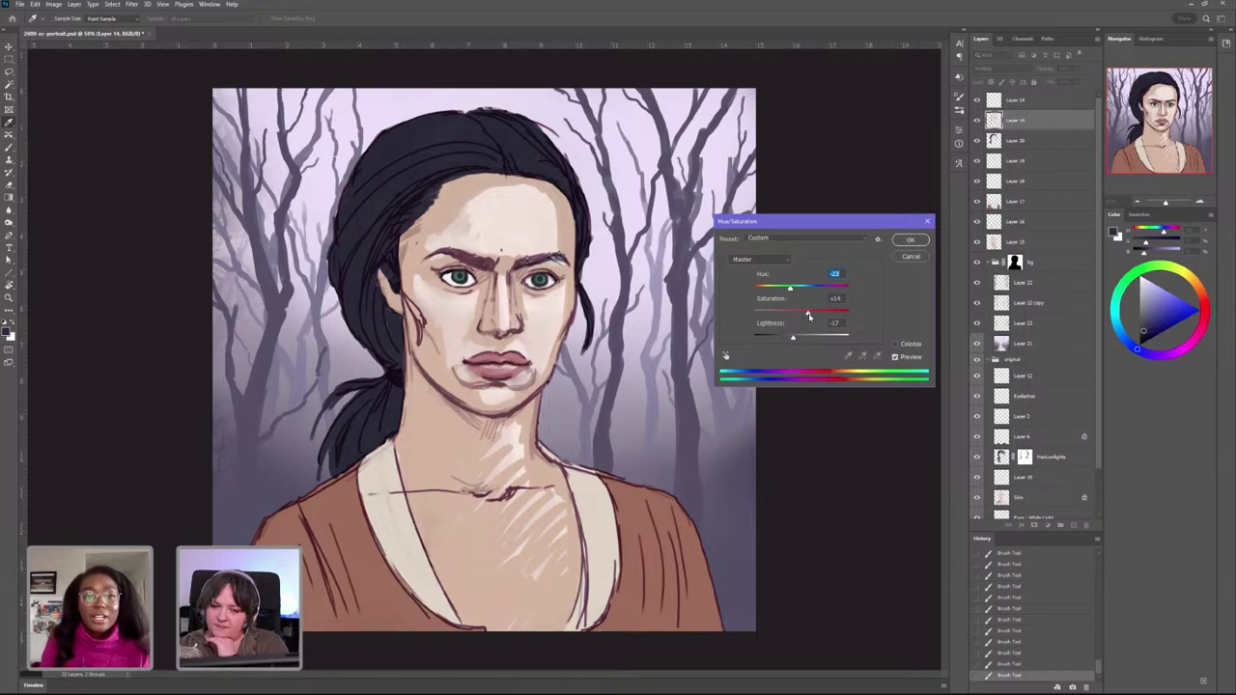
{"action": "mouse_move", "coordinate": [793, 336]}
{"action": "left_mouse_down"}
{"action": "mouse_move", "coordinate": [780, 338]}
{"action": "mouse_move", "coordinate": [804, 336]}
{"action": "left_mouse_up"}
{"action": "left_click", "coordinate": [785, 288]}
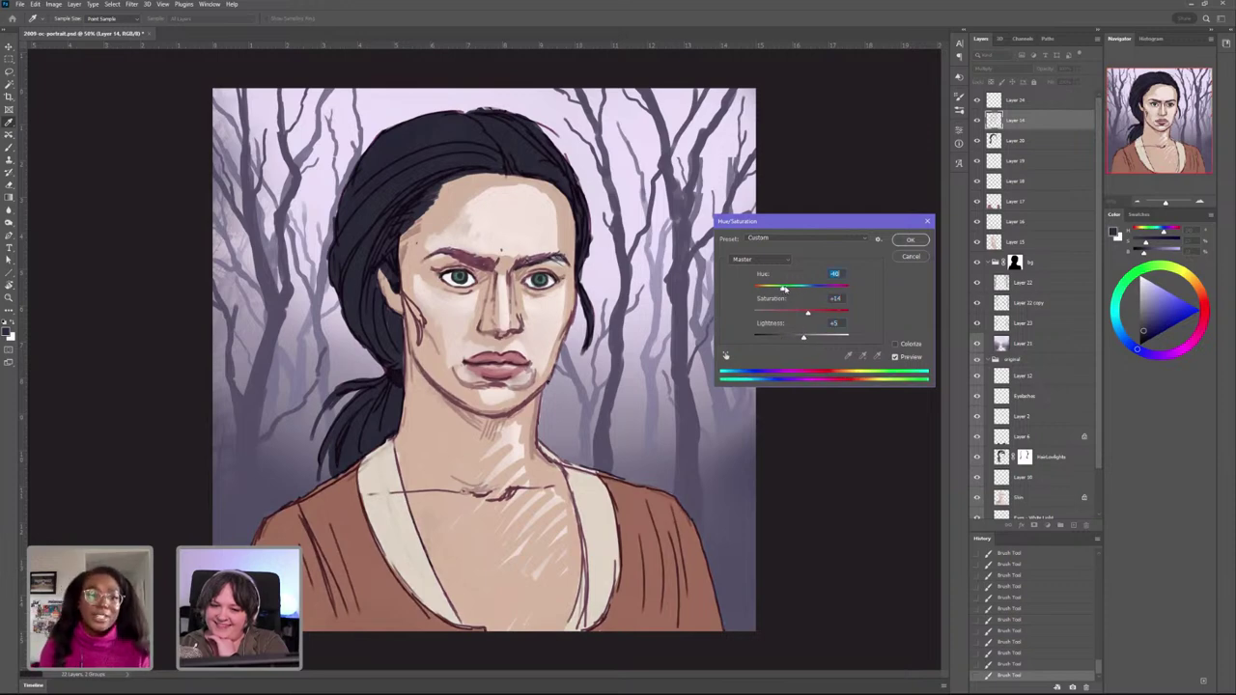
{"action": "left_click_drag", "start_coordinate": [786, 289], "coordinate": [786, 290]}
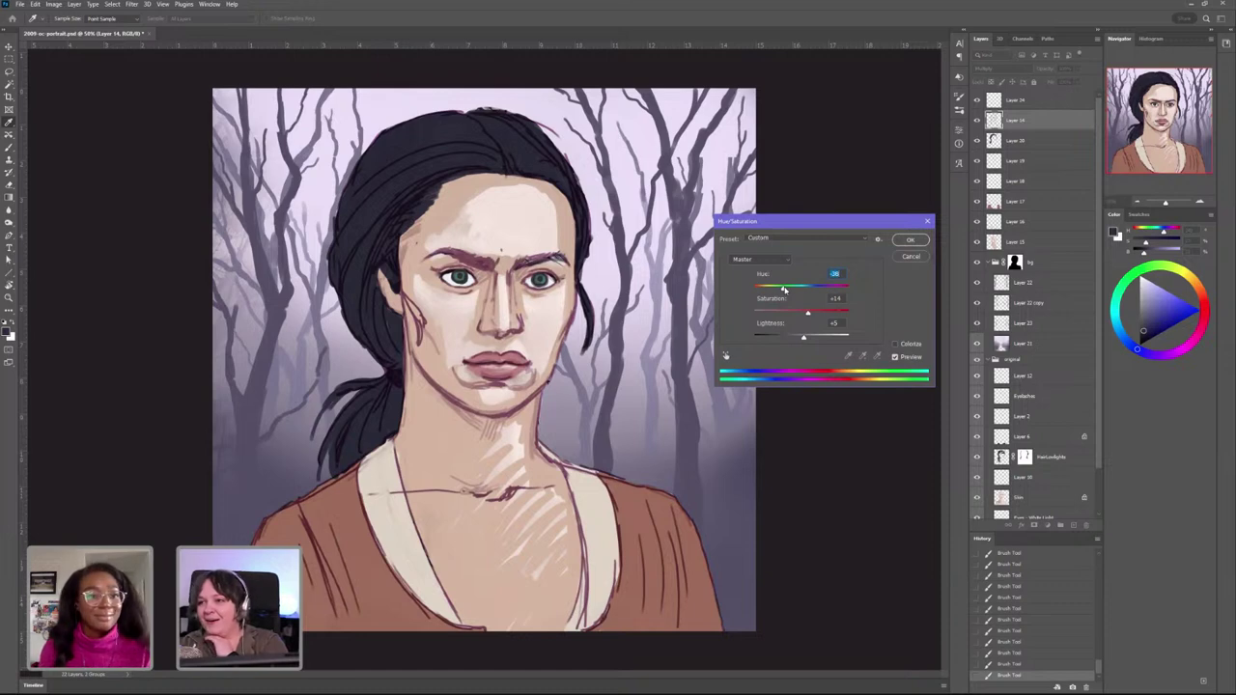
{"action": "left_click_drag", "start_coordinate": [809, 314], "coordinate": [770, 290]}
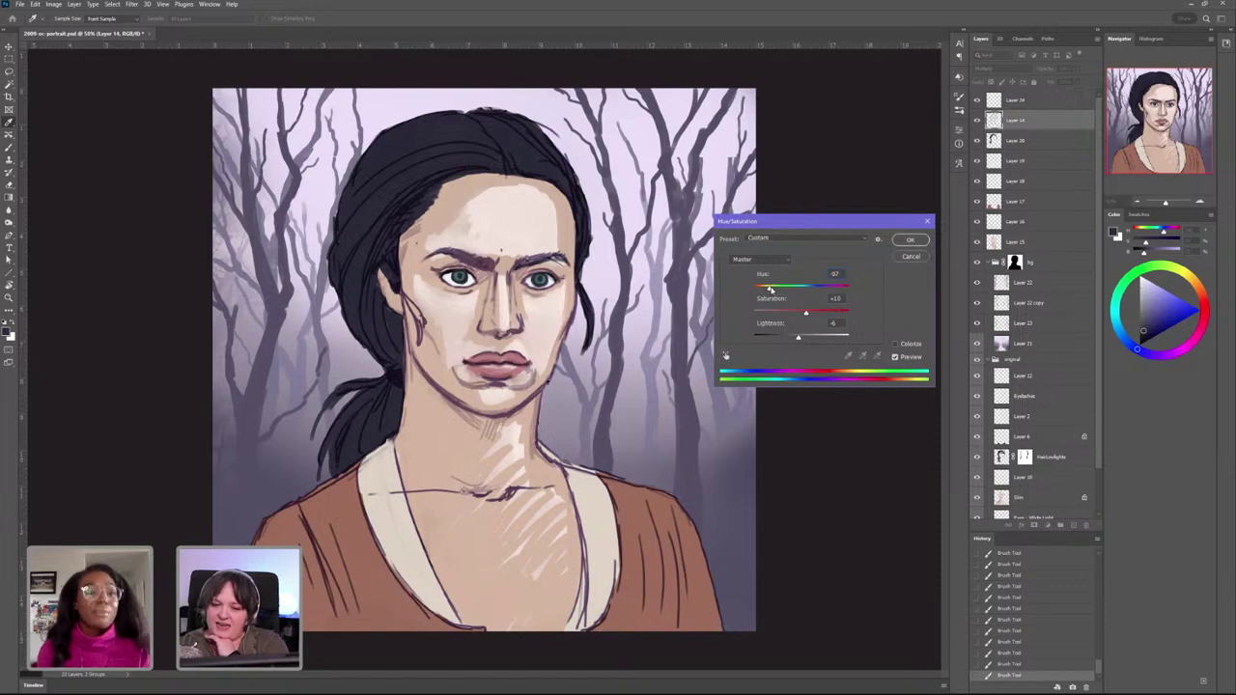
{"action": "left_click_drag", "start_coordinate": [769, 290], "coordinate": [775, 290]}
{"action": "left_click_drag", "start_coordinate": [797, 333], "coordinate": [781, 290]}
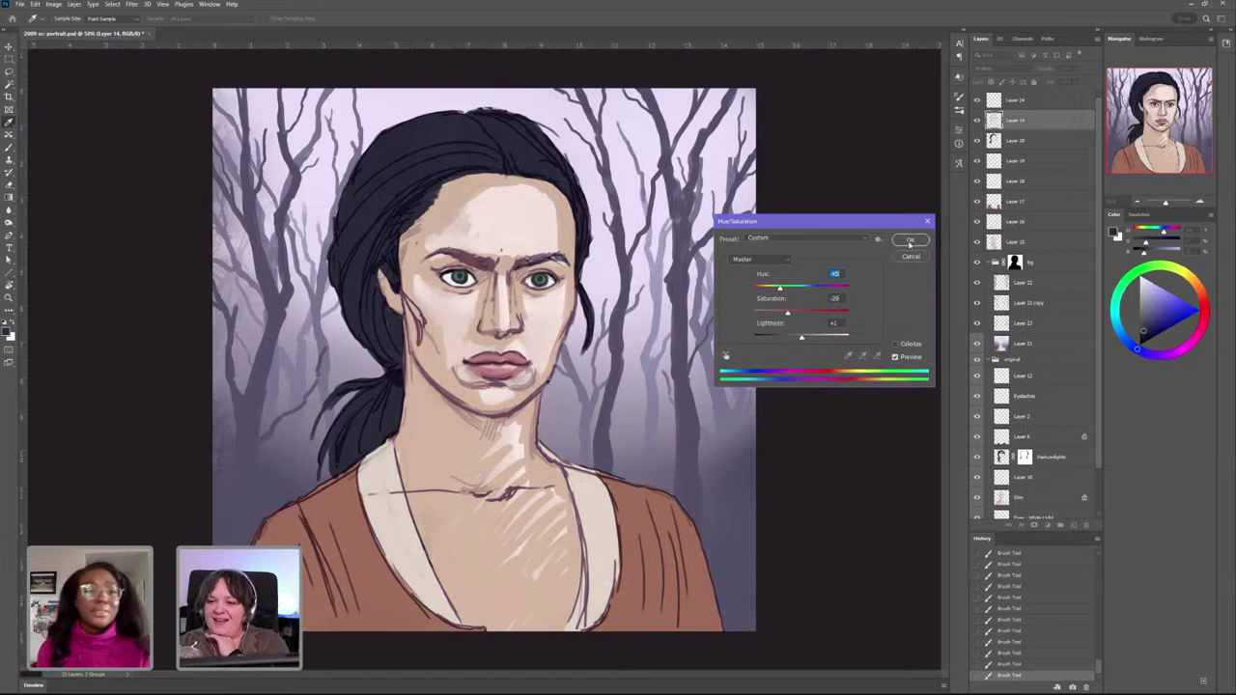
{"action": "left_click", "coordinate": [910, 239]}
Step: On Layer 24, sample the skin shadow tone and paint over the line along the neck's edge, undoing the last two strokes
{"action": "left_click", "coordinate": [1041, 101]}
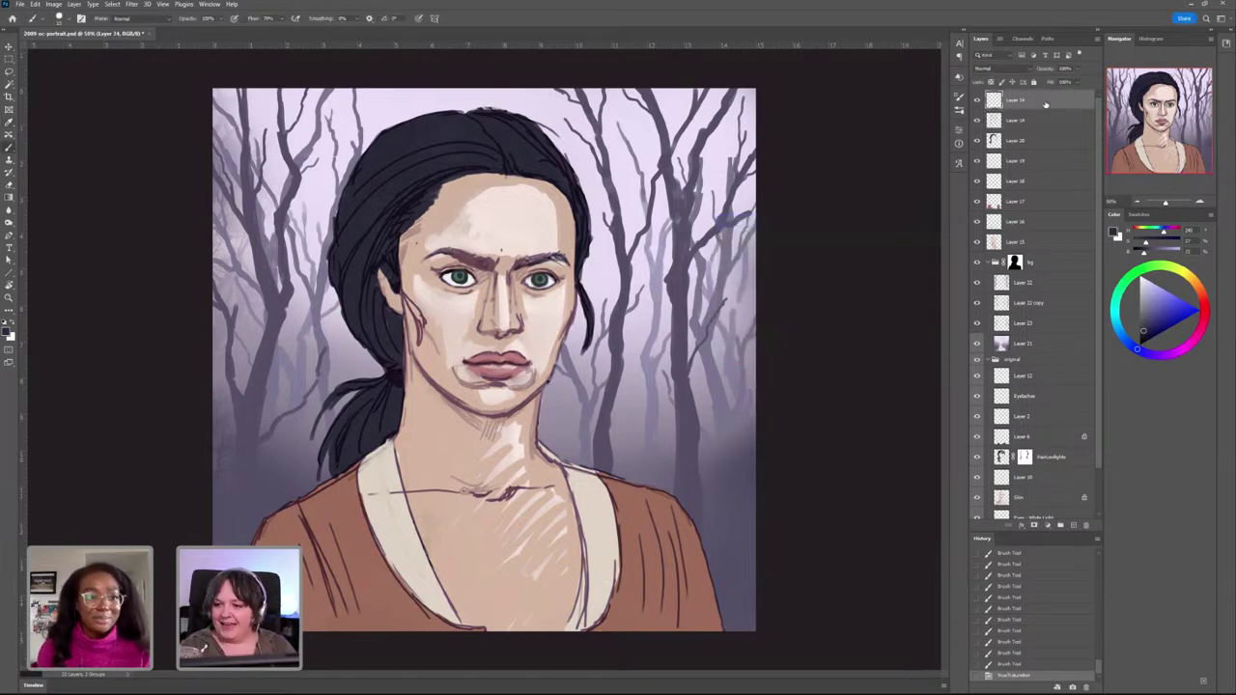
{"action": "left_click", "coordinate": [532, 446], "text": "alt"}
{"action": "left_click_drag", "start_coordinate": [532, 447], "coordinate": [531, 438]}
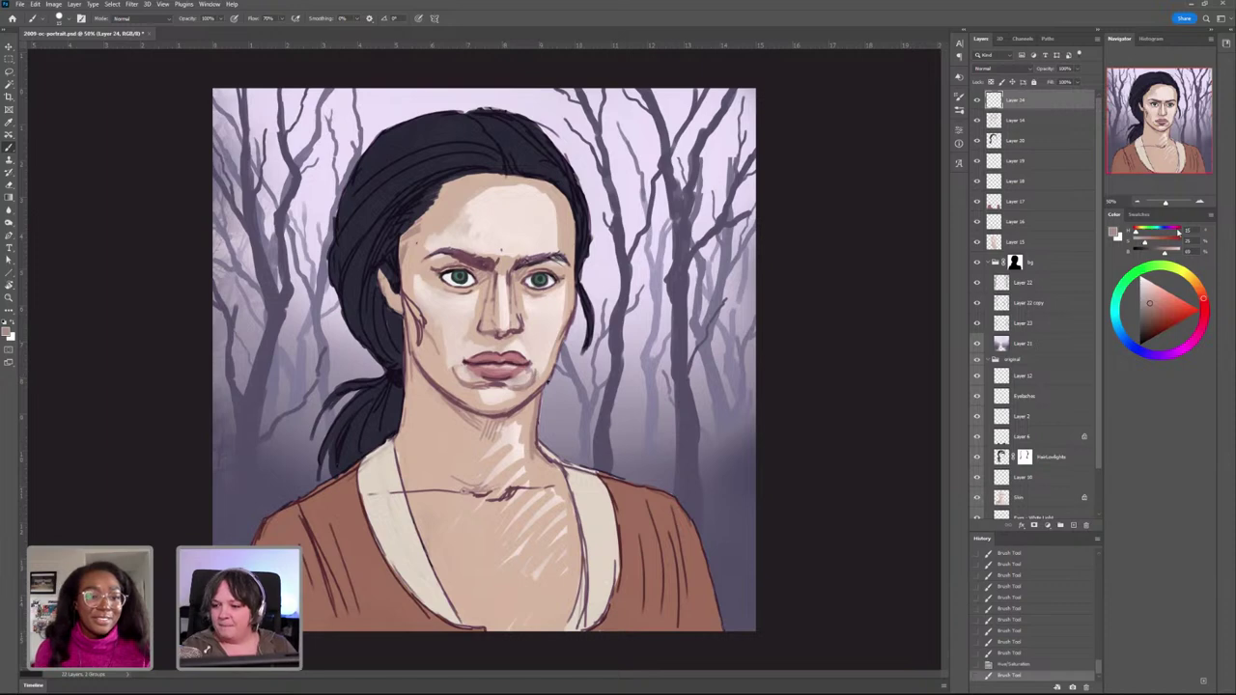
{"action": "left_click_drag", "start_coordinate": [1177, 230], "coordinate": [1178, 232]}
{"action": "left_click_drag", "start_coordinate": [538, 411], "coordinate": [536, 430]}
{"action": "left_click_drag", "start_coordinate": [536, 422], "coordinate": [533, 451]}
{"action": "key", "text": "ctrl+z"}
{"action": "key", "text": "ctrl+z"}
Step: Resample skin tones to cover the line where the neck meets the shoulder, and paint the shadow along the nose bridge
{"action": "left_click", "coordinate": [530, 458], "text": "alt"}
{"action": "mouse_move", "coordinate": [536, 431]}
{"action": "left_mouse_down"}
{"action": "mouse_move", "coordinate": [535, 455]}
{"action": "mouse_move", "coordinate": [548, 464]}
{"action": "left_mouse_up"}
{"action": "left_click", "coordinate": [556, 471], "text": "alt"}
{"action": "left_click", "coordinate": [536, 445], "text": "alt"}
{"action": "left_click_drag", "start_coordinate": [541, 454], "coordinate": [563, 482]}
{"action": "left_click", "coordinate": [555, 470], "text": "alt"}
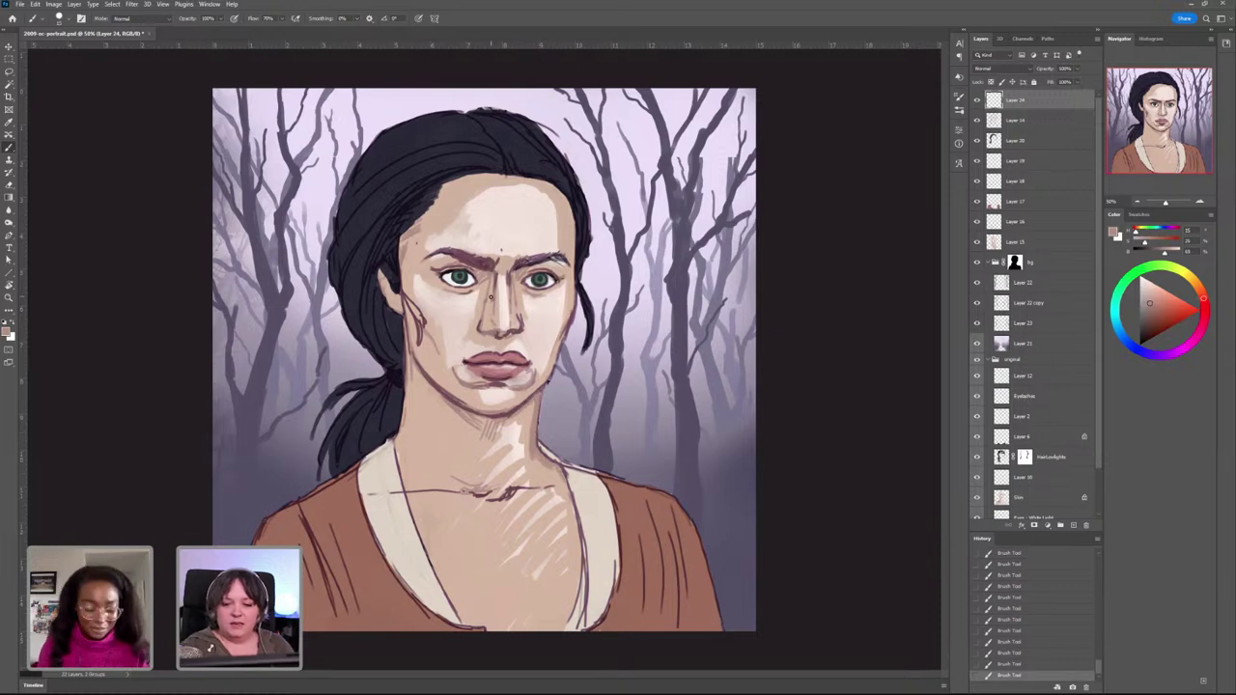
{"action": "key", "text": "ctrl+z"}
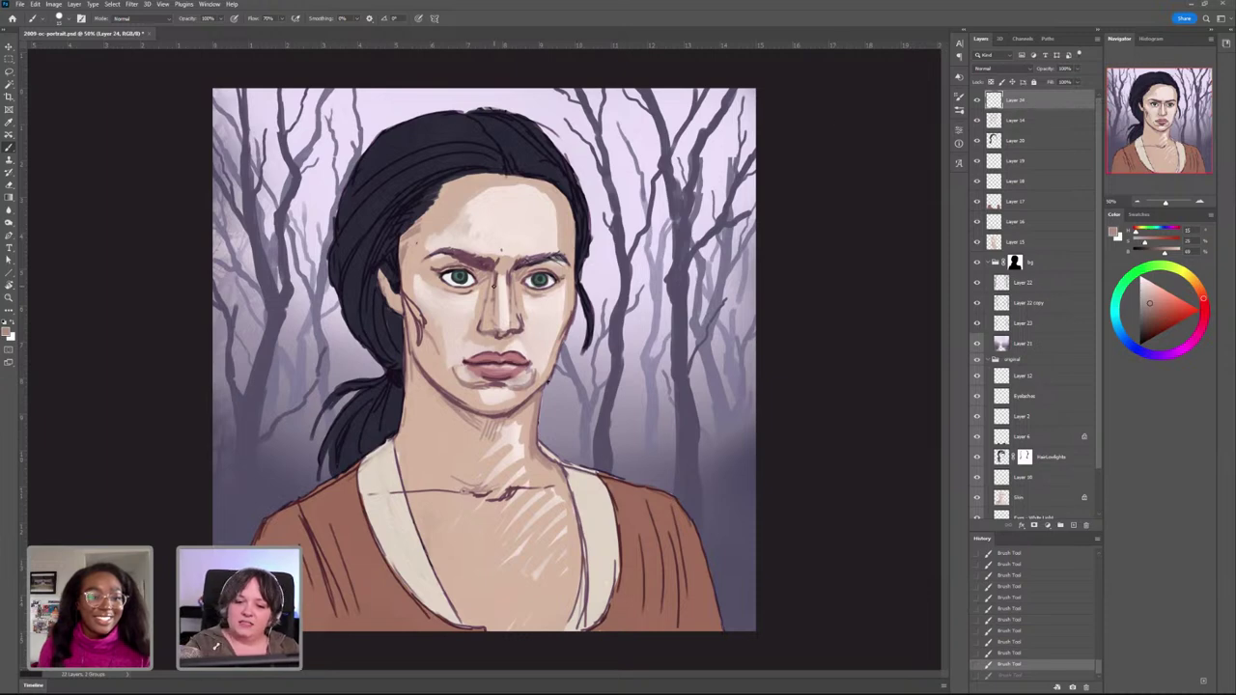
{"action": "left_click_drag", "start_coordinate": [492, 277], "coordinate": [494, 313]}
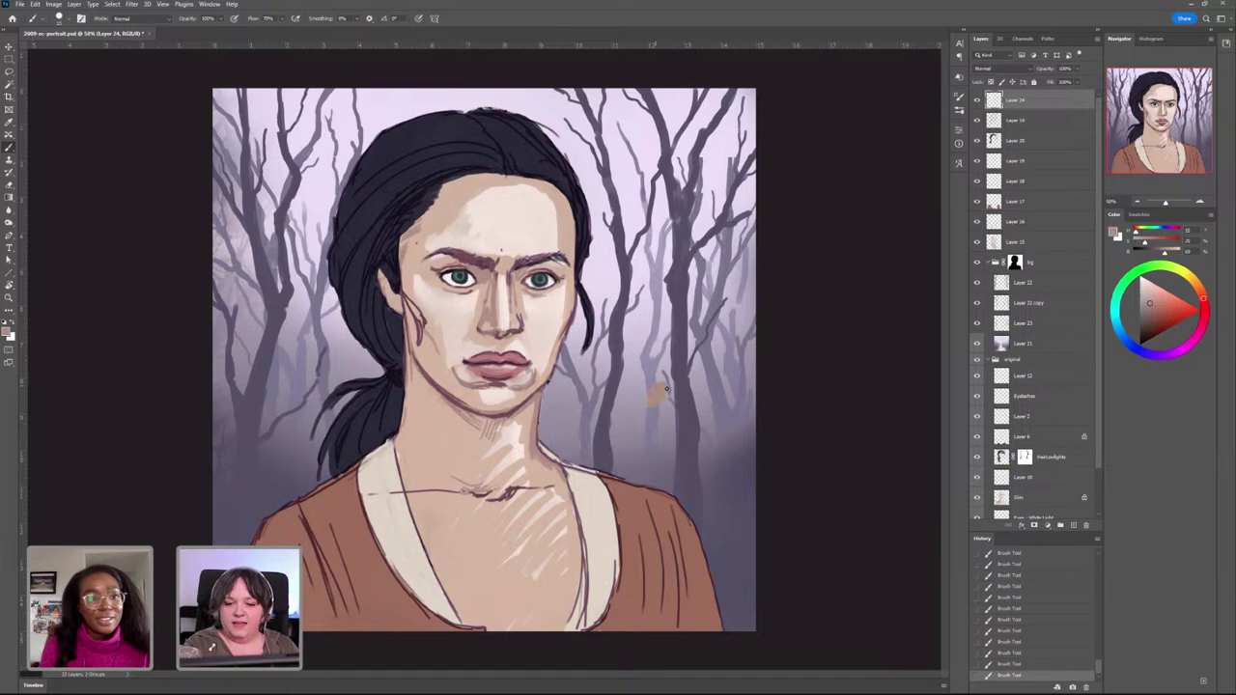
Step: Sample the light, mid and dark red tones from the figure and dab them as palette swatches on the trees beside her
{"action": "left_click", "coordinate": [536, 338], "text": "alt"}
{"action": "left_click_drag", "start_coordinate": [660, 361], "coordinate": [651, 373]}
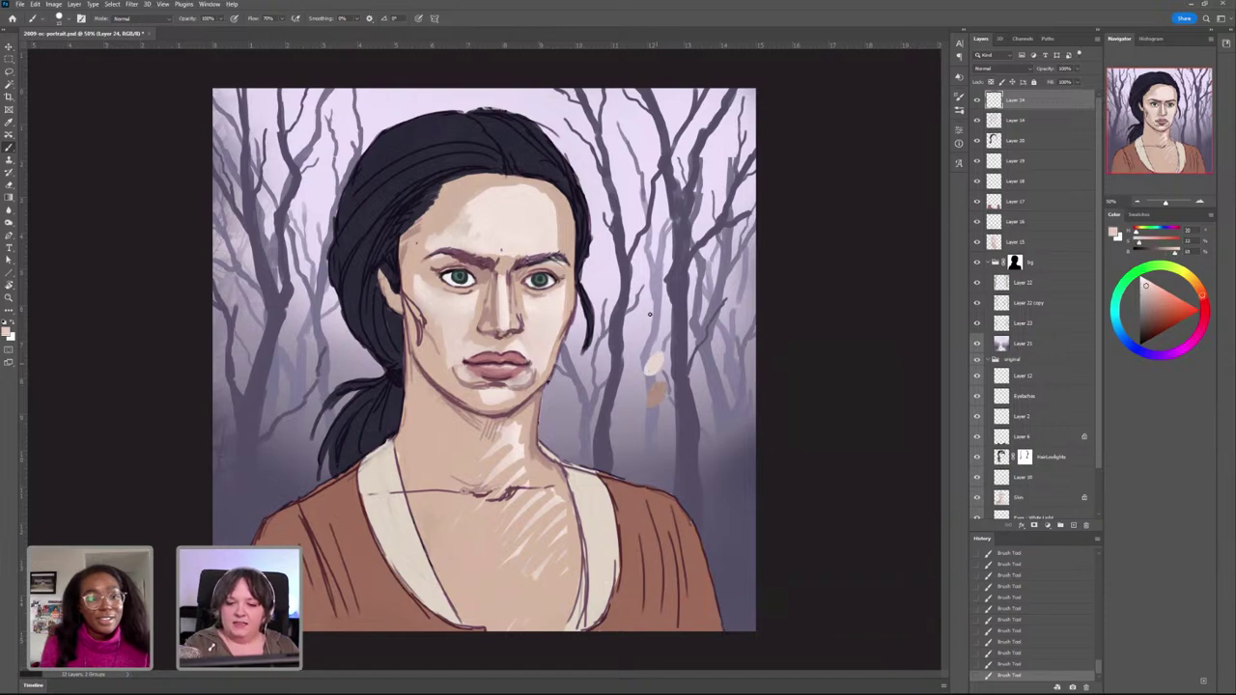
{"action": "left_click", "coordinate": [639, 384], "text": "alt"}
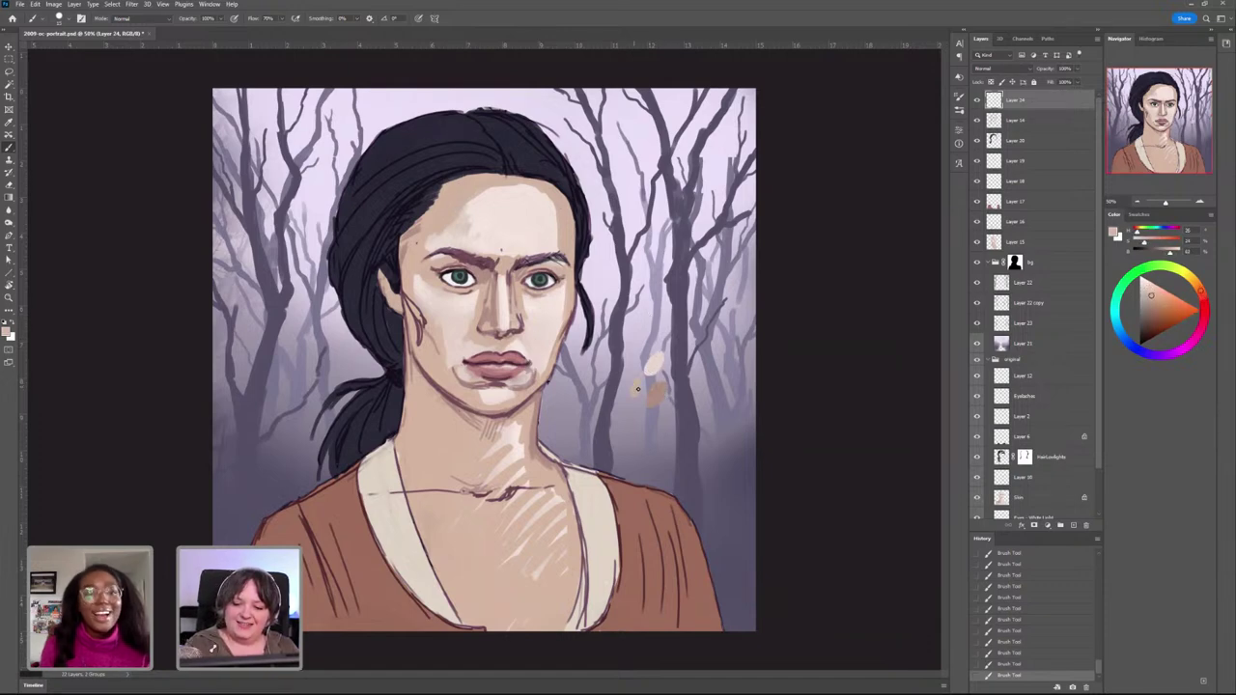
{"action": "left_click", "coordinate": [447, 423], "text": "alt"}
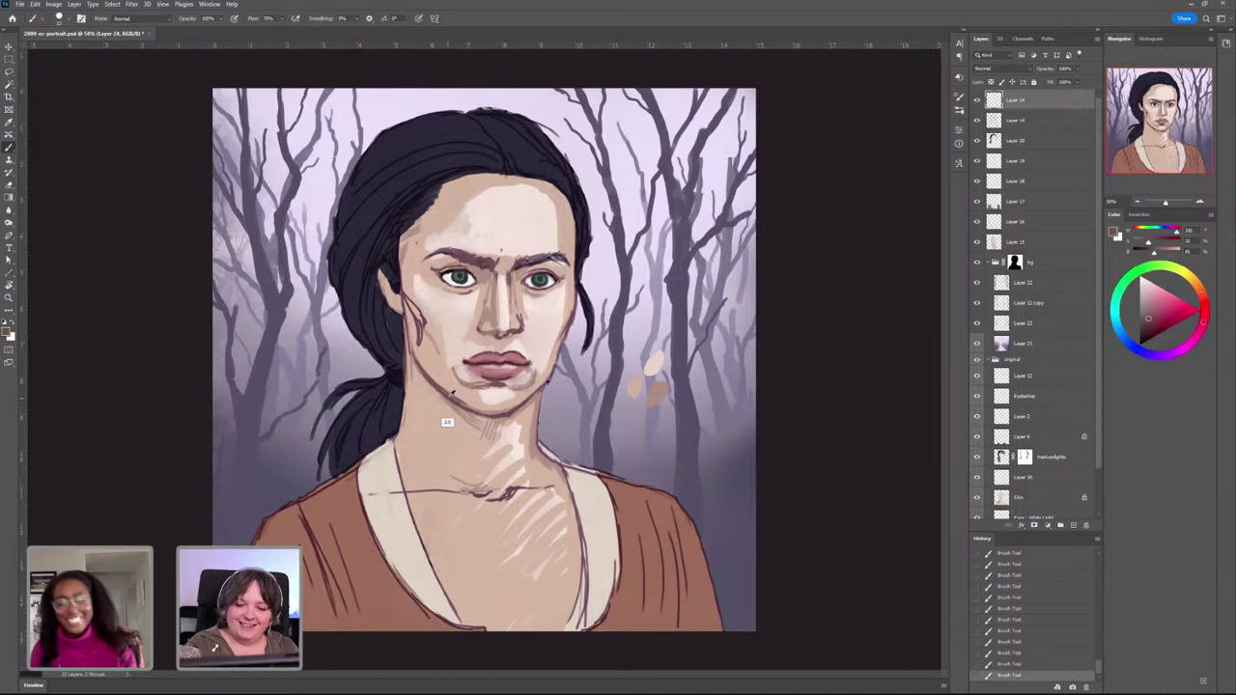
{"action": "mouse_move", "coordinate": [659, 426]}
{"action": "left_mouse_down"}
{"action": "mouse_move", "coordinate": [653, 437]}
{"action": "mouse_move", "coordinate": [664, 423]}
{"action": "left_mouse_up"}
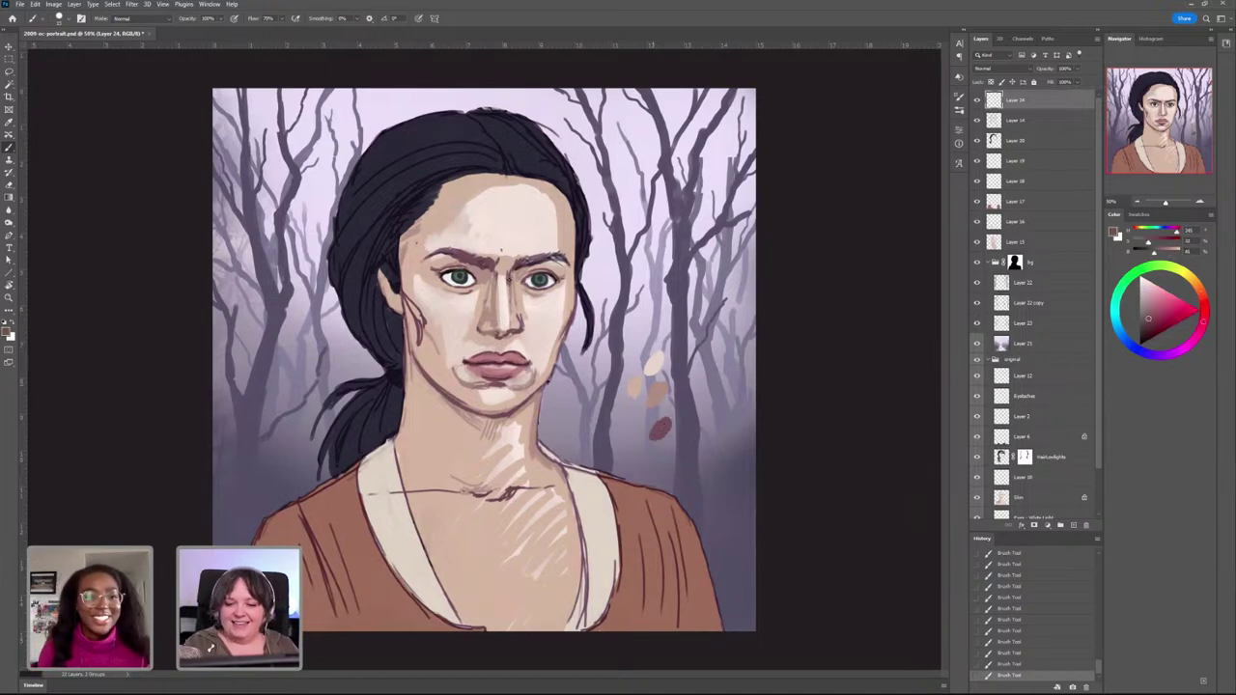
Step: Try shading the inner eye socket beneath the brow with dark red tones, undoing each stroke
{"action": "key", "text": "ctrl+z"}
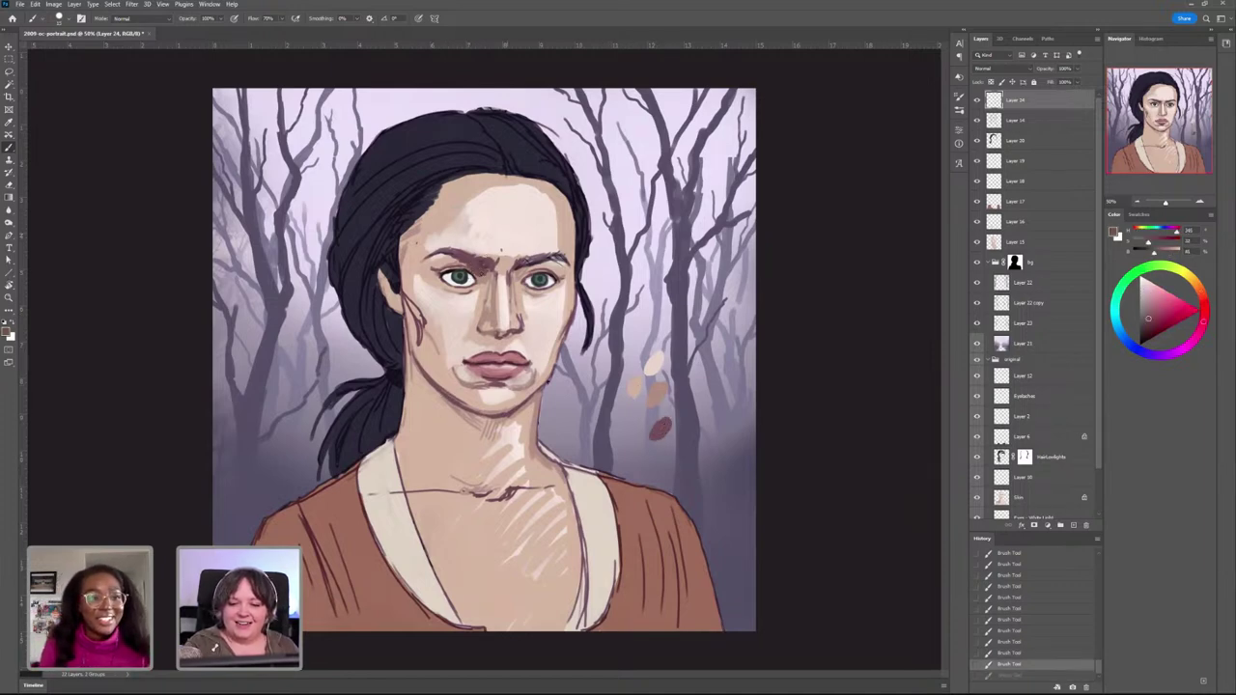
{"action": "left_click", "coordinate": [483, 267], "text": "alt"}
{"action": "left_click", "coordinate": [665, 421], "text": "alt"}
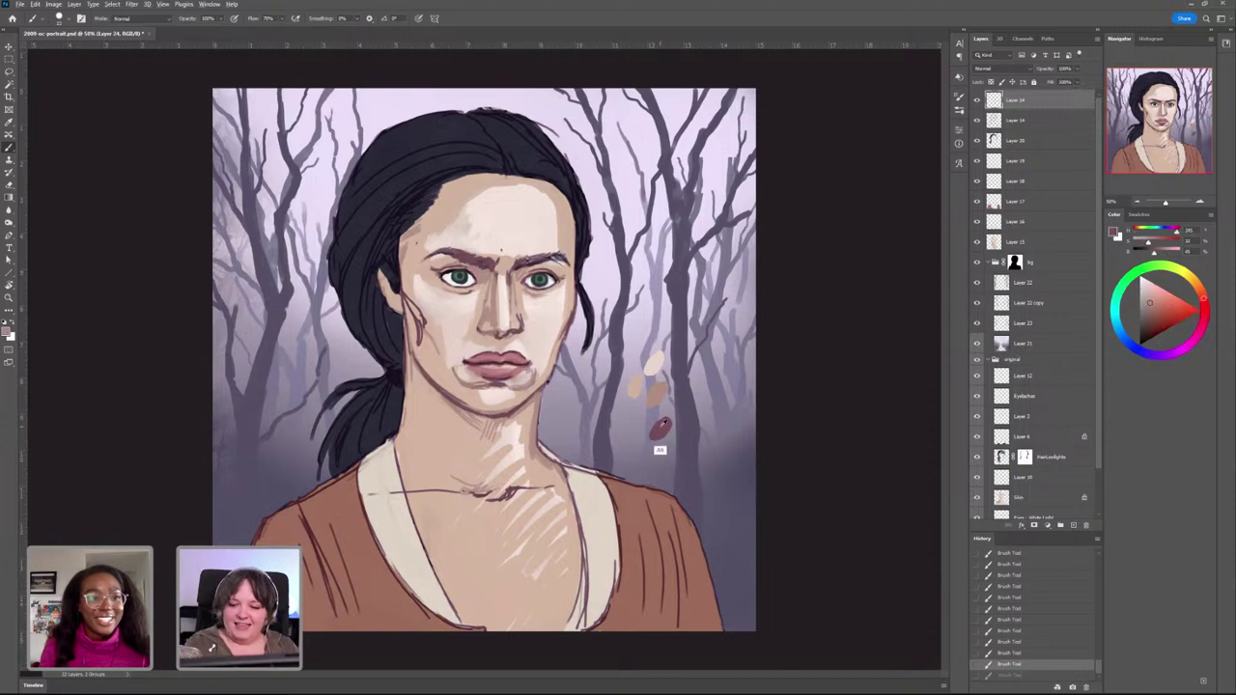
{"action": "mouse_move", "coordinate": [487, 271]}
{"action": "left_mouse_down"}
{"action": "mouse_move", "coordinate": [474, 268]}
{"action": "mouse_move", "coordinate": [485, 272]}
{"action": "left_mouse_up"}
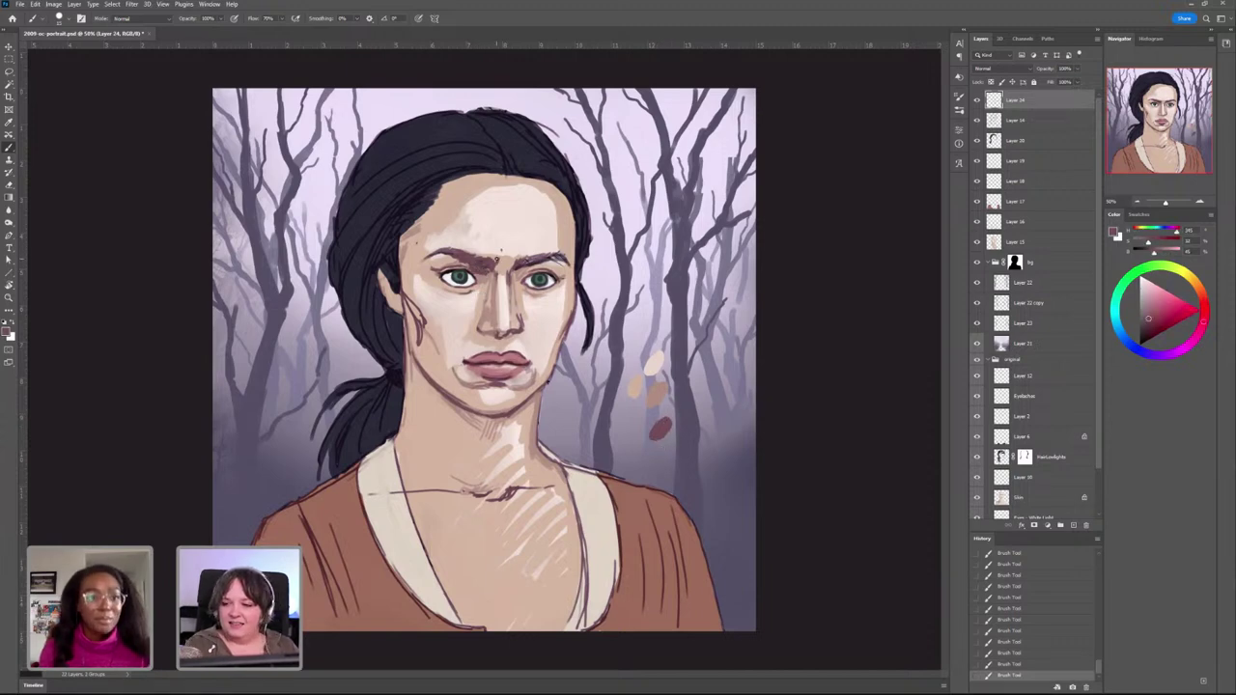
{"action": "key", "text": "ctrl+z"}
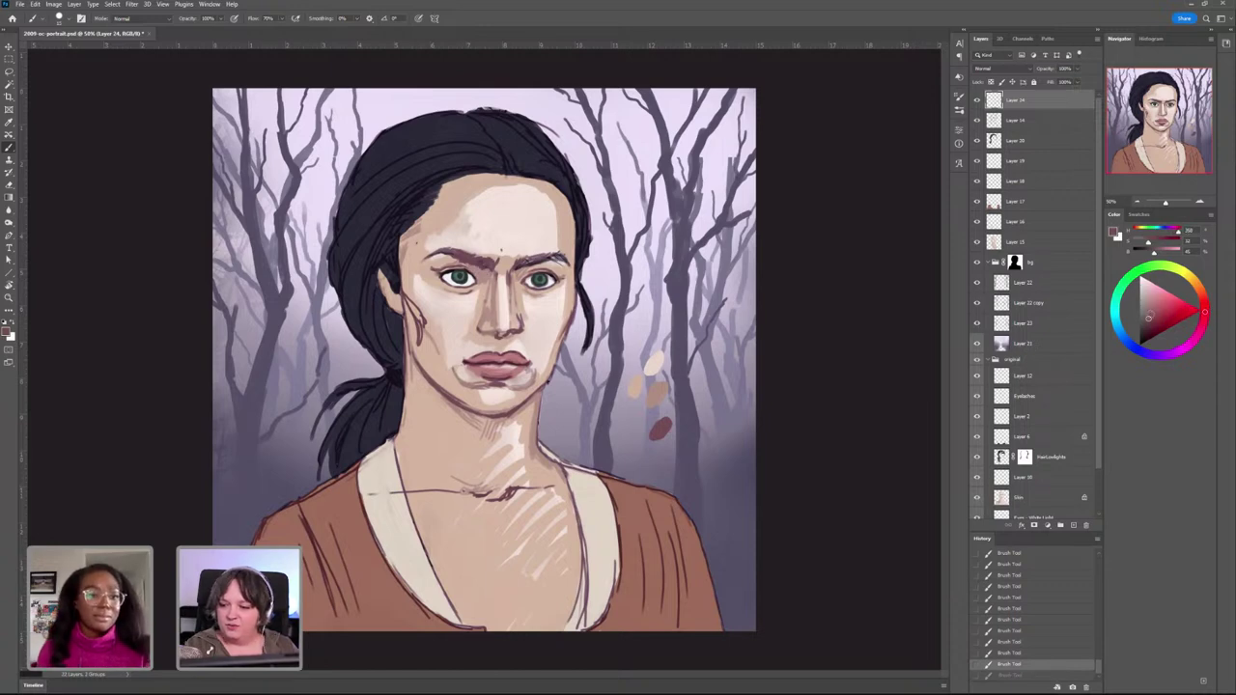
{"action": "left_click", "coordinate": [1151, 311]}
{"action": "left_click_drag", "start_coordinate": [488, 274], "coordinate": [479, 273]}
{"action": "key", "text": "ctrl+z"}
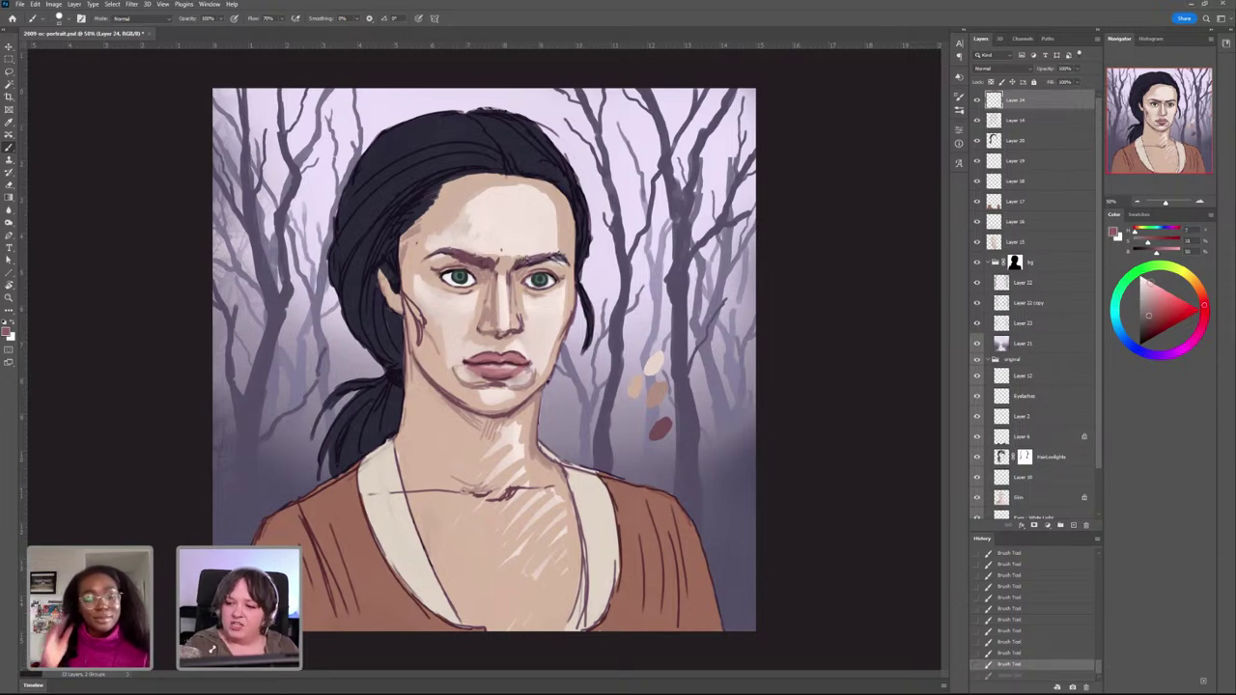
Step: Choose a lighter muted red, shade the inner eye socket beneath the brow, and add a swatch of it to the palette
{"action": "left_click", "coordinate": [1152, 310]}
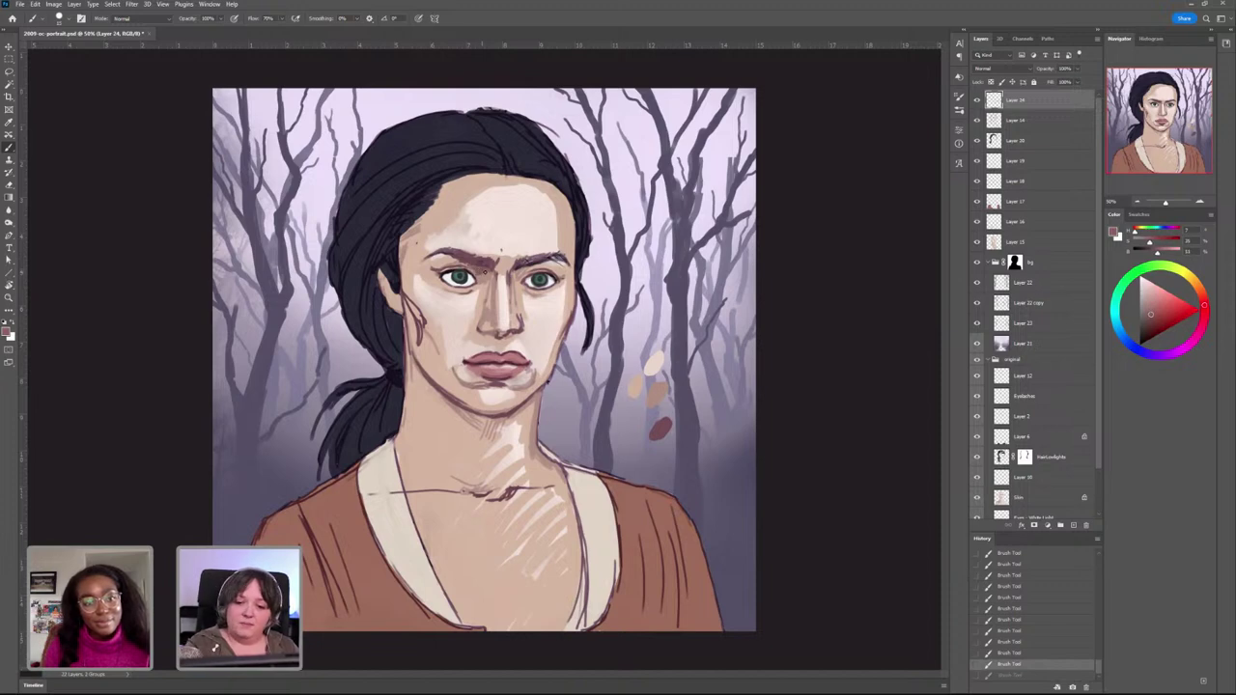
{"action": "left_click_drag", "start_coordinate": [473, 269], "coordinate": [487, 281]}
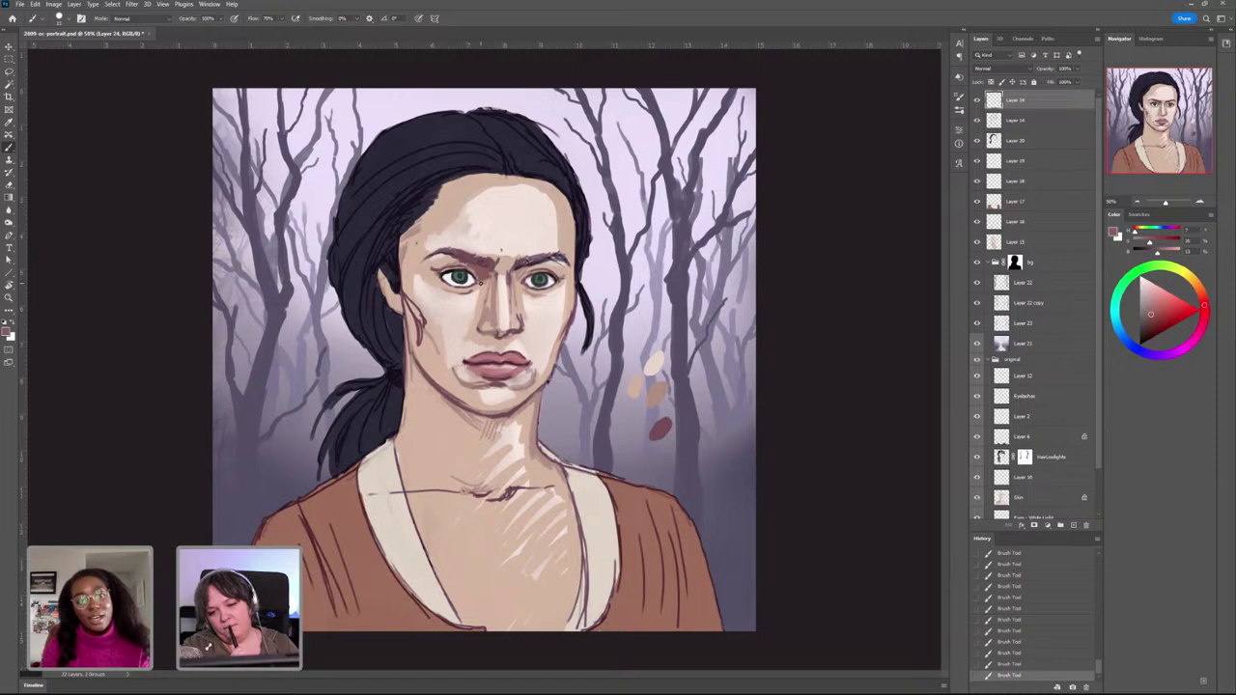
{"action": "left_click", "coordinate": [681, 376]}
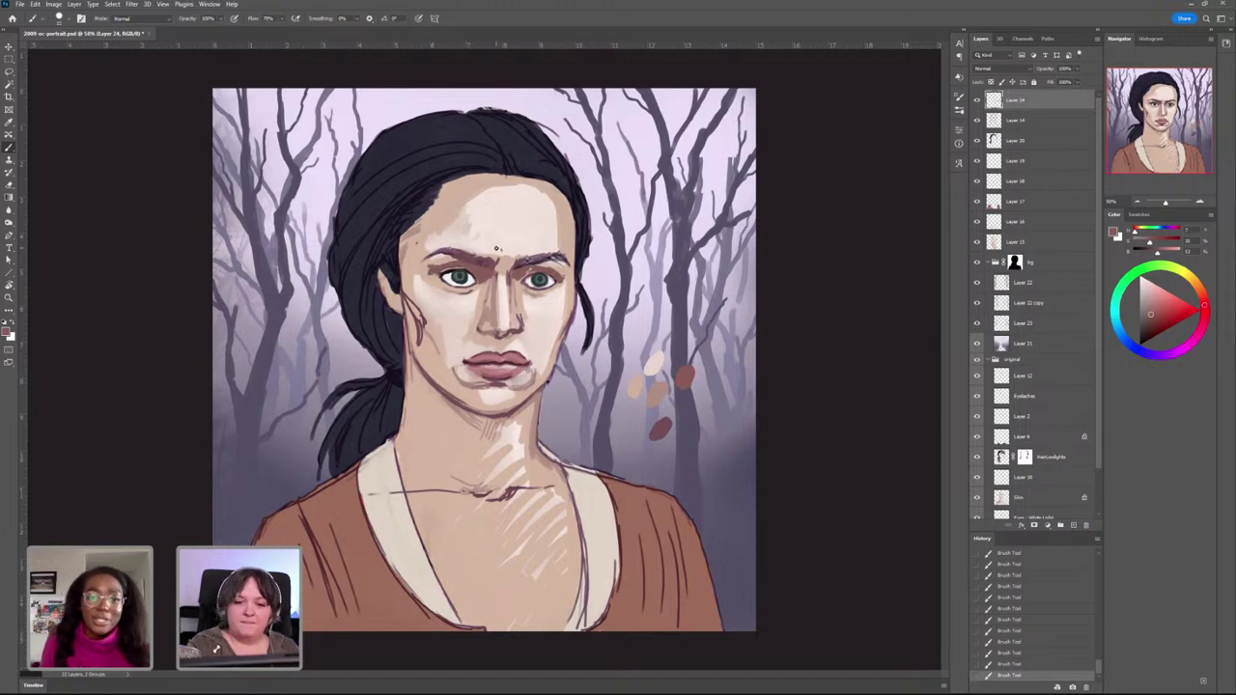
Step: Choose the hard round preset, test it at the outer eye, and soften the brush to about 60% hardness at 37 px
{"action": "left_click", "coordinate": [72, 21]}
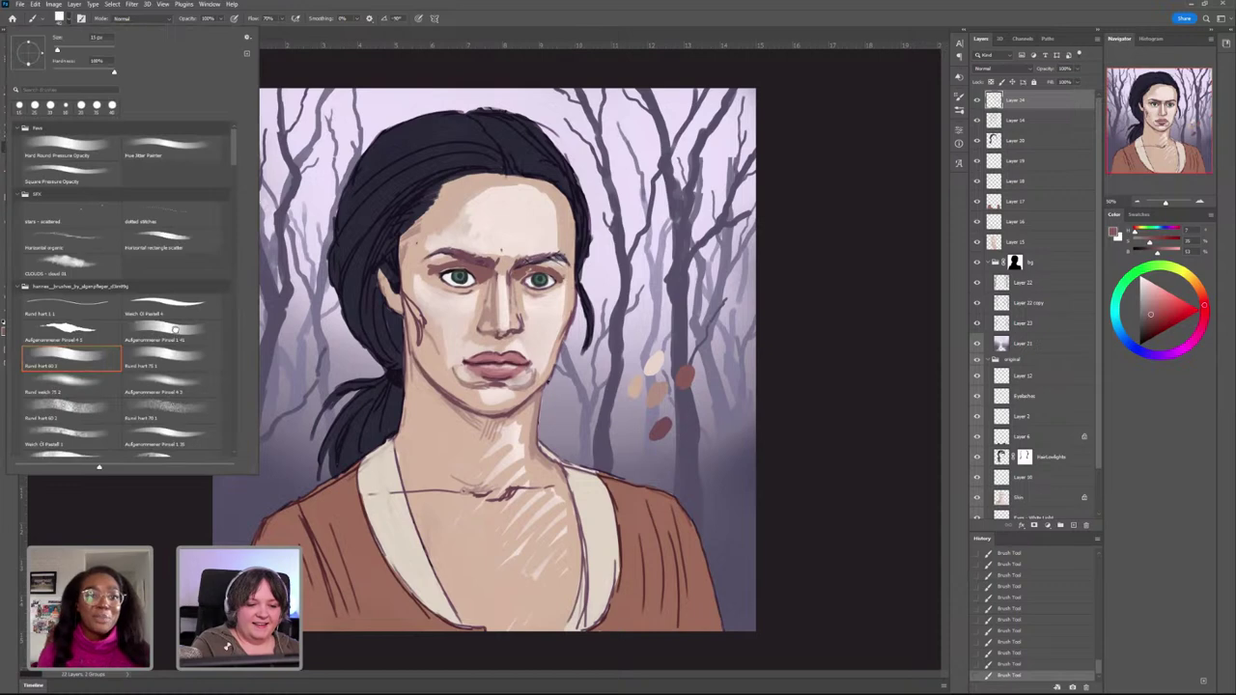
{"action": "left_click", "coordinate": [73, 359]}
{"action": "left_click", "coordinate": [440, 271]}
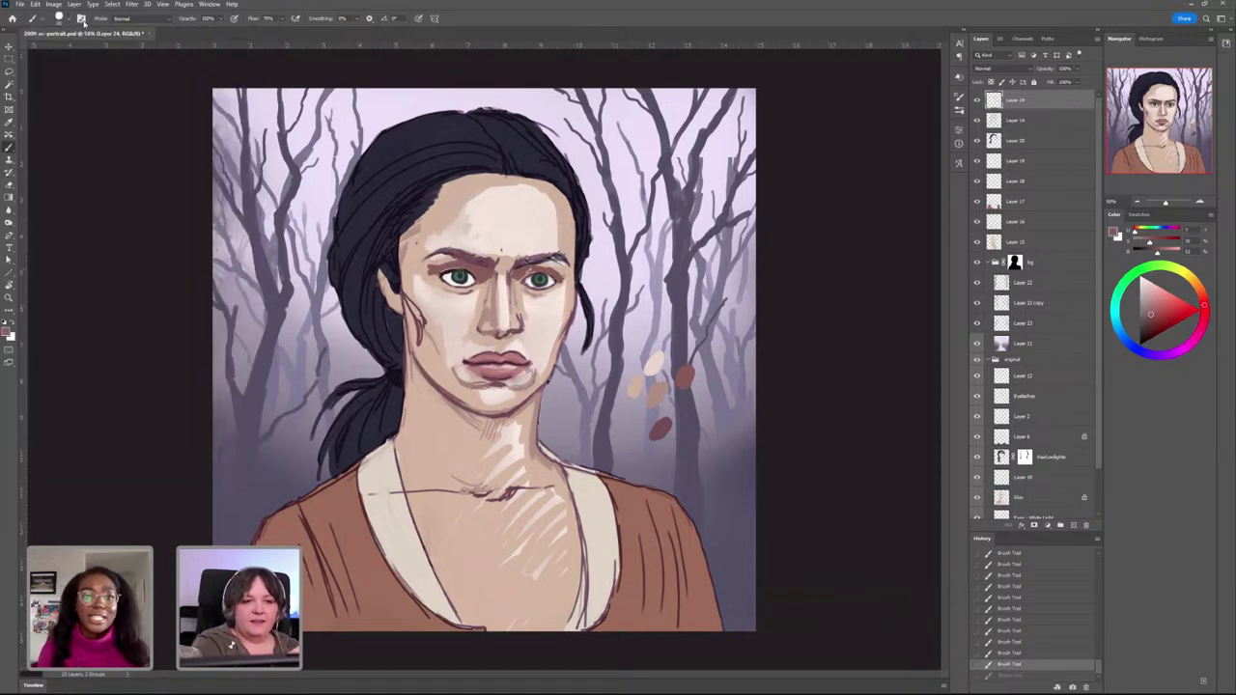
{"action": "left_click", "coordinate": [72, 20]}
{"action": "left_click", "coordinate": [92, 72]}
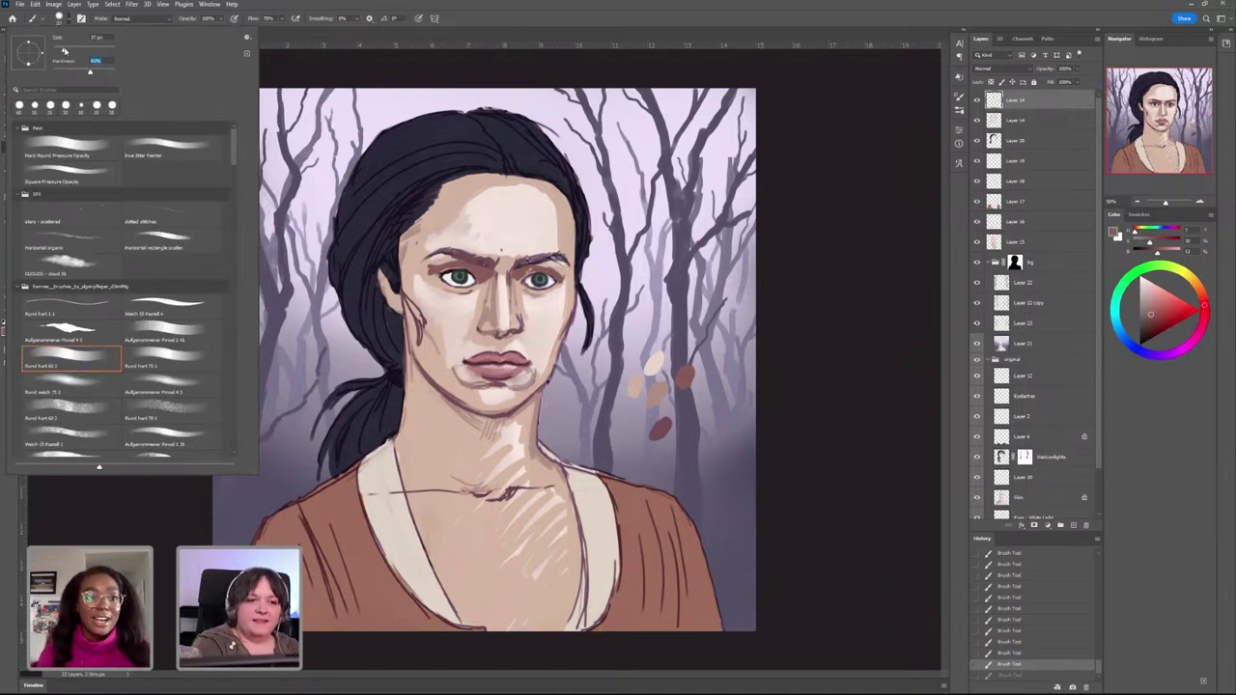
Step: Paint over the outer corner of the eye with muted red and skin tones sampled beside it
{"action": "left_click", "coordinate": [465, 262]}
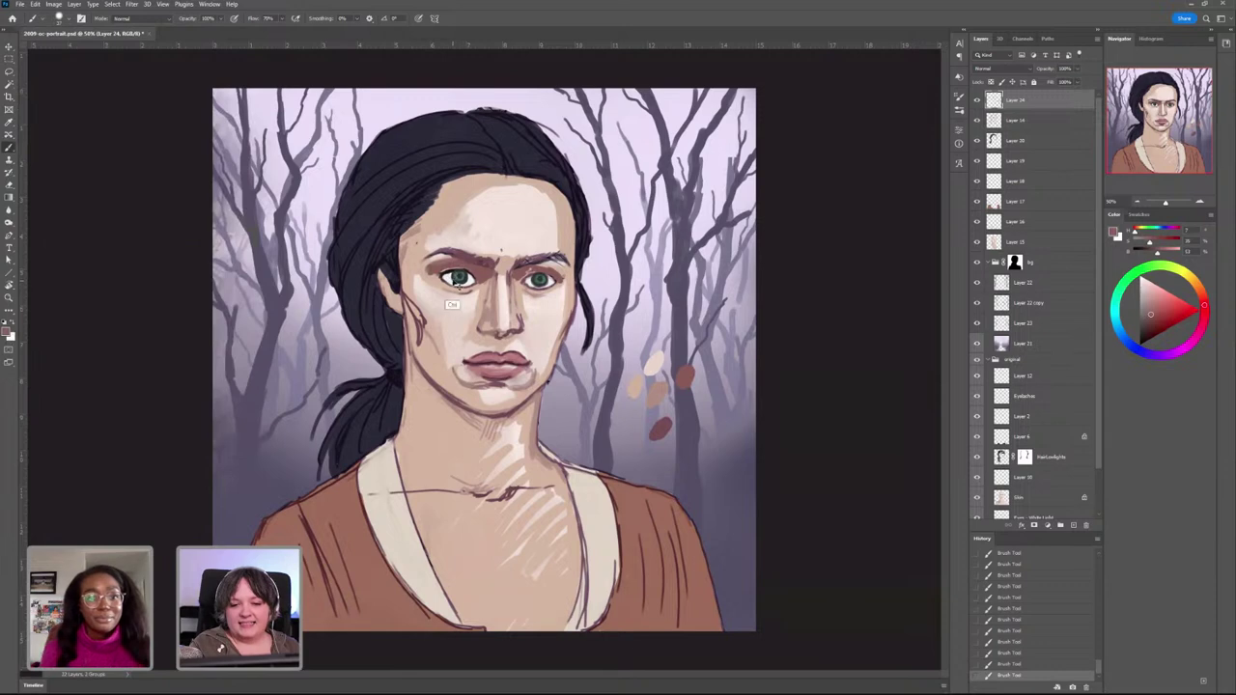
{"action": "left_click", "coordinate": [430, 282], "text": "alt"}
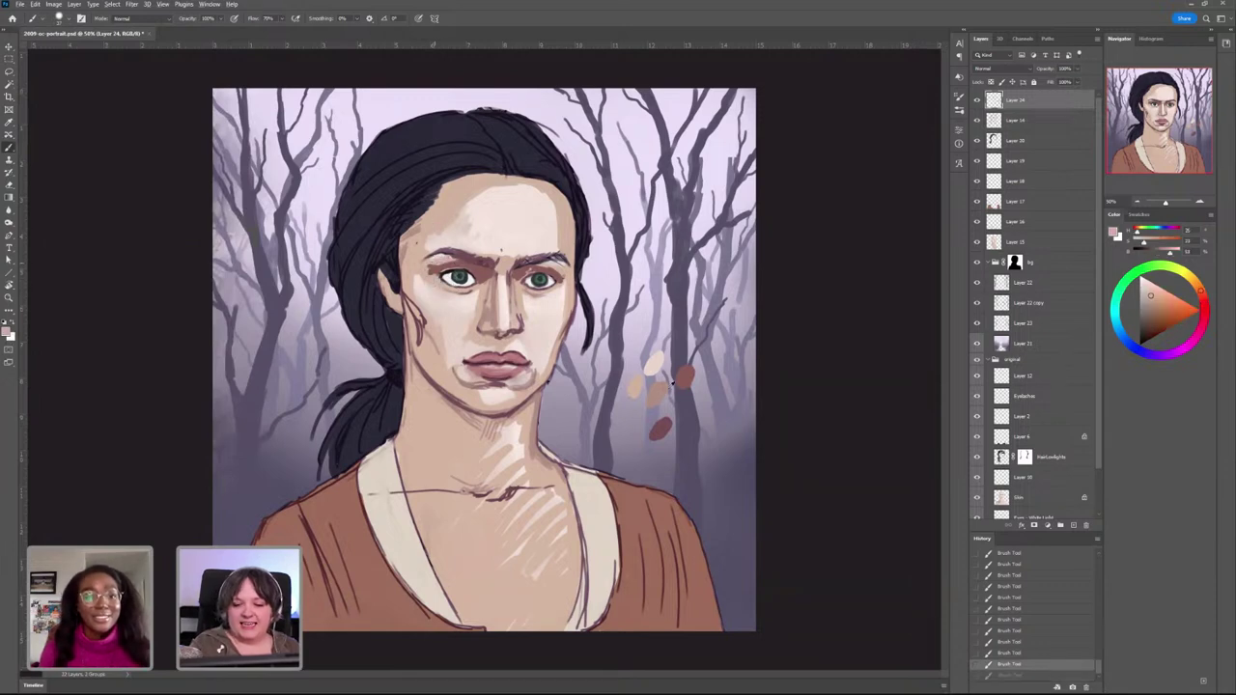
{"action": "left_click", "coordinate": [436, 276]}
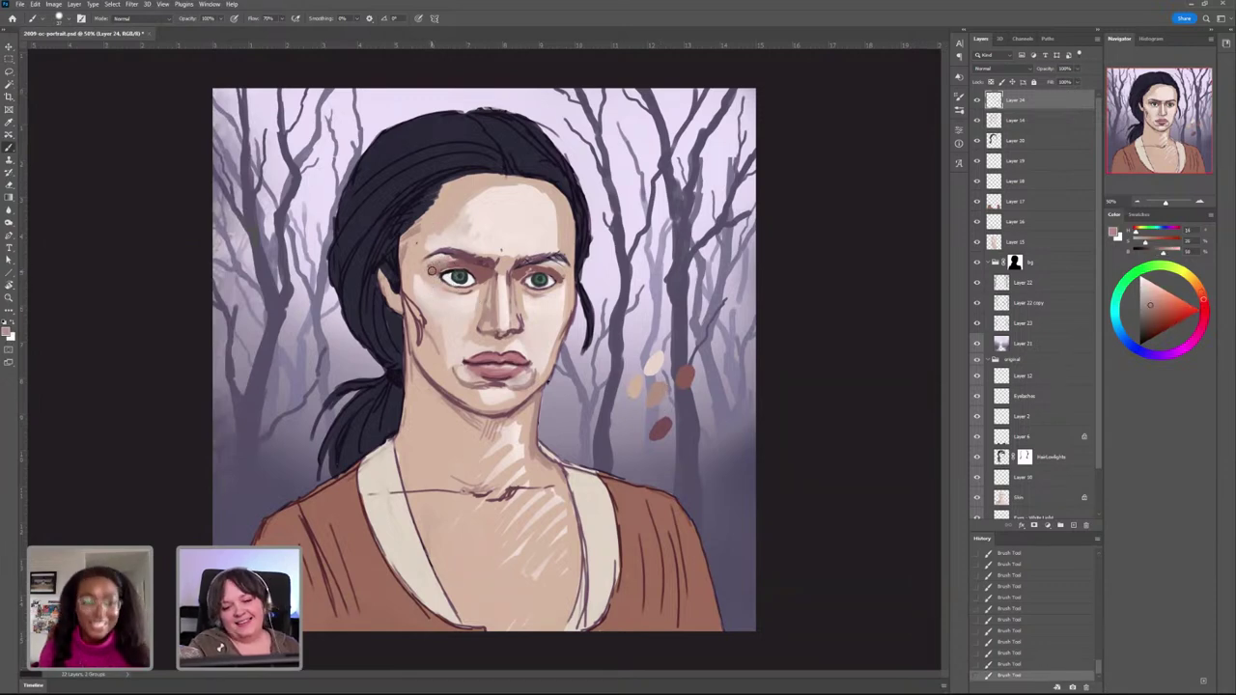
Step: Shade the cheekbone and soften the outer brow with skin tones sampled from the face, covering the cheek line art
{"action": "left_click", "coordinate": [530, 274], "text": "alt"}
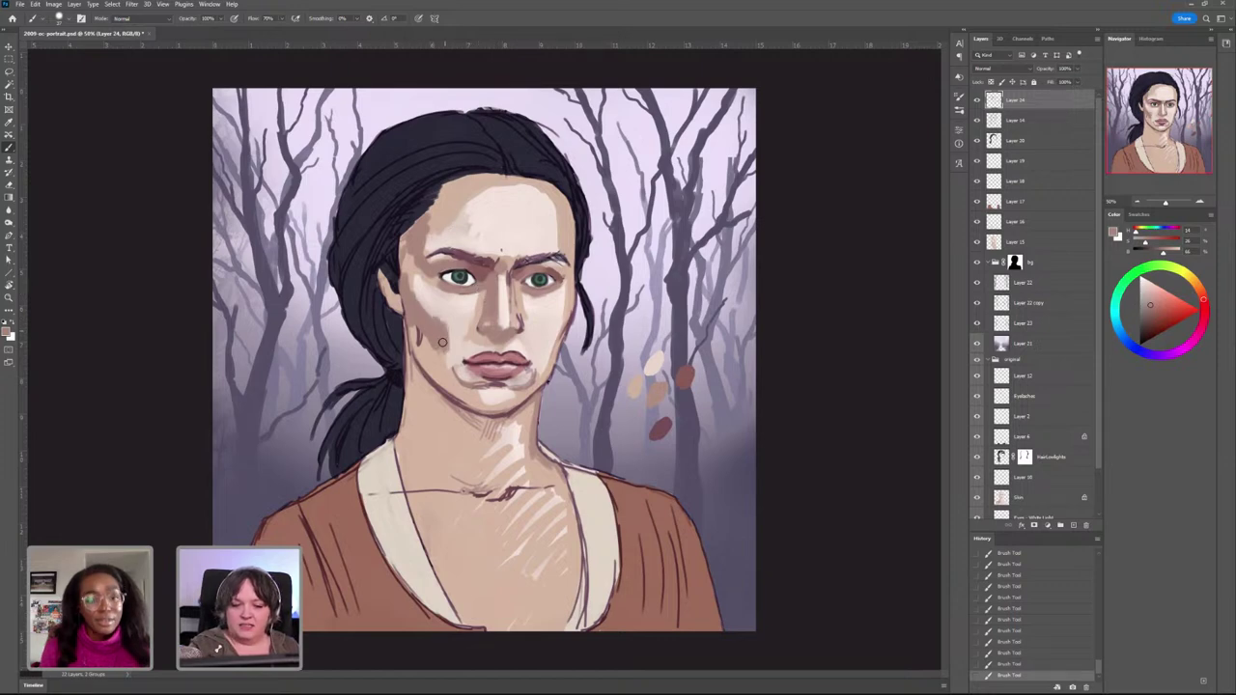
{"action": "left_click", "coordinate": [439, 316], "text": "alt"}
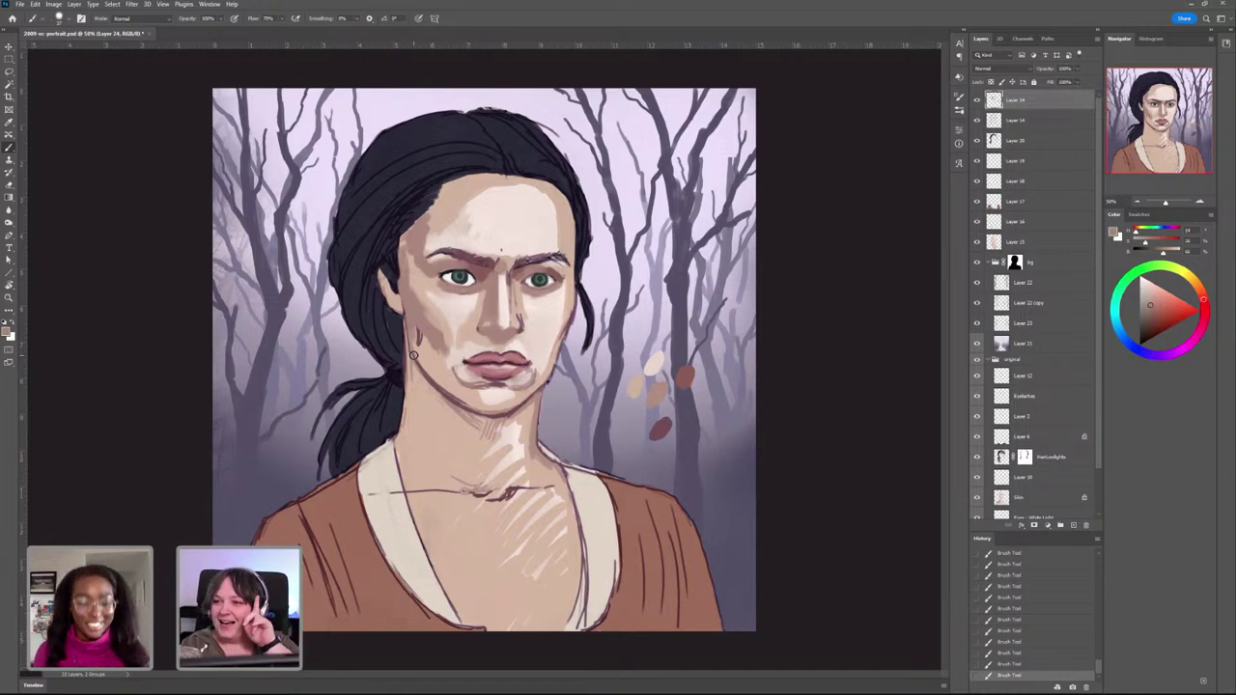
{"action": "left_click", "coordinate": [435, 253], "text": "alt"}
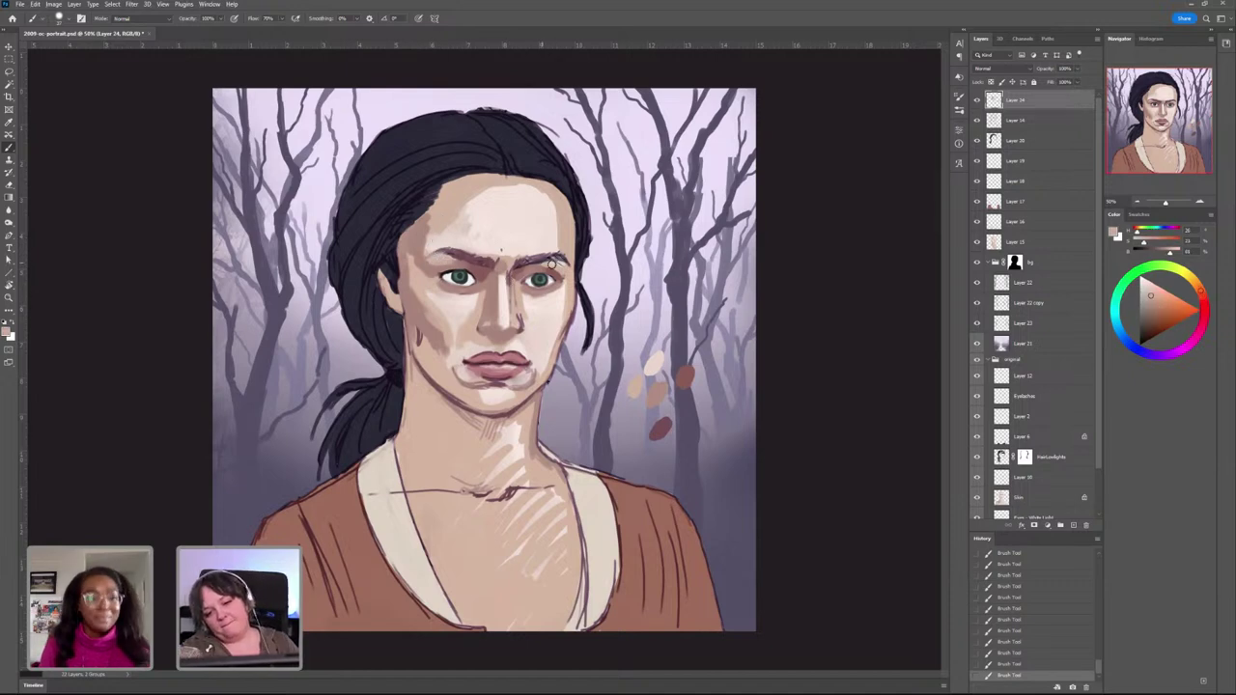
Step: Darken the palette's deep red, refine the eye and nose shadows, undo and restore the last two strokes, and add a beige palette swatch
{"action": "left_click", "coordinate": [658, 447], "text": "alt"}
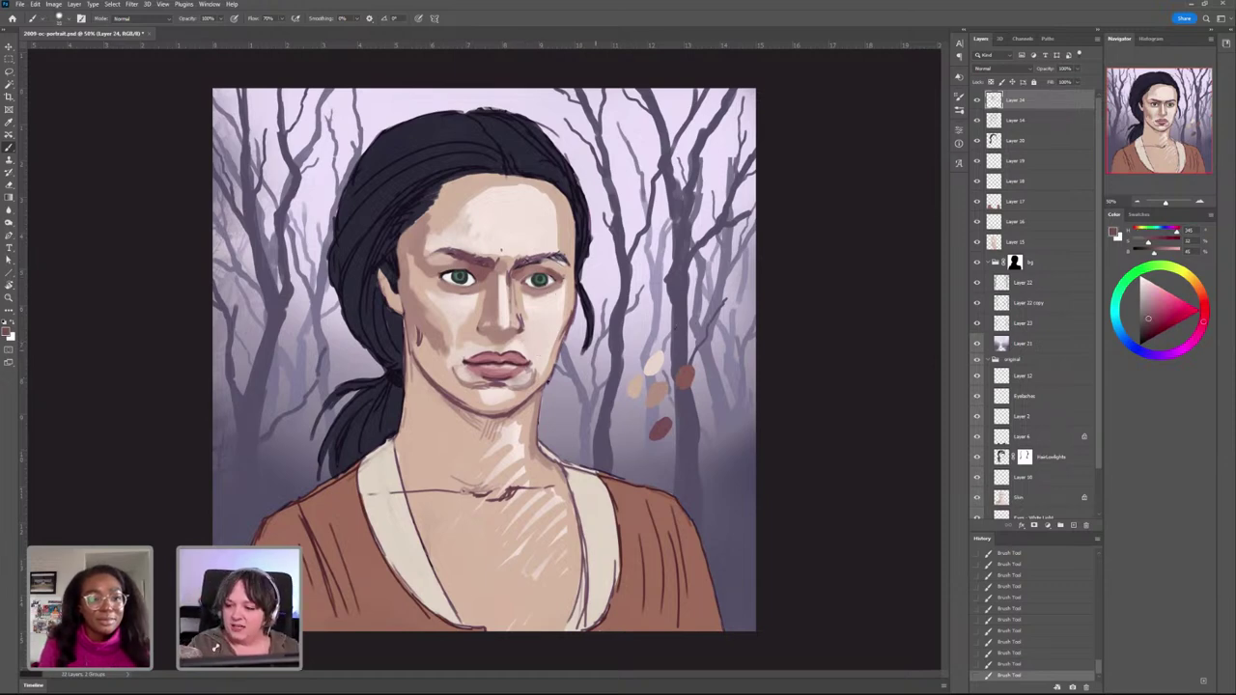
{"action": "left_click_drag", "start_coordinate": [1151, 320], "coordinate": [1148, 328]}
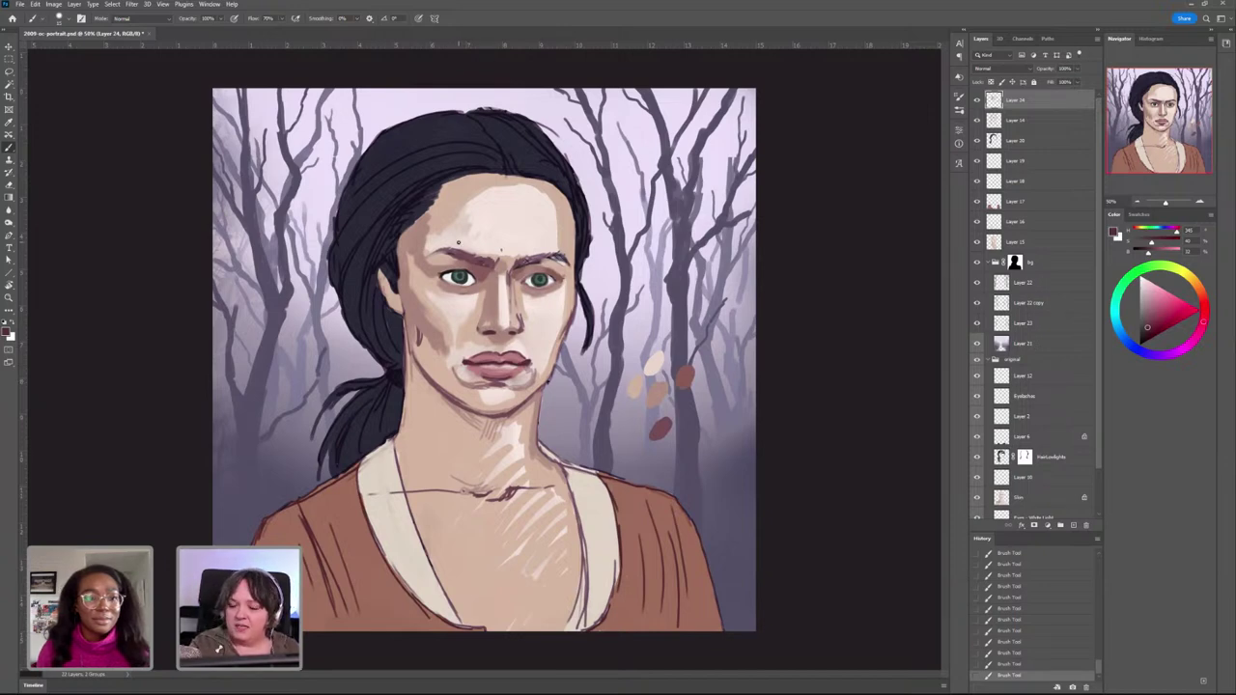
{"action": "left_click", "coordinate": [654, 354], "text": "alt"}
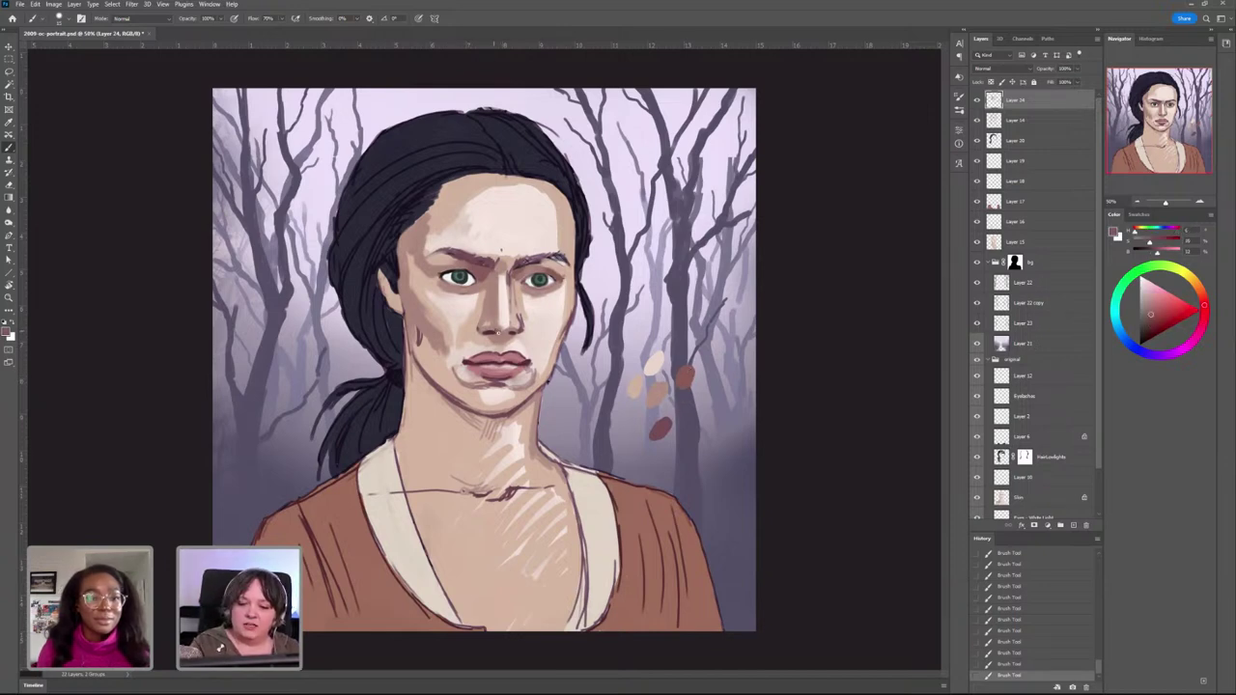
{"action": "left_click_drag", "start_coordinate": [498, 333], "coordinate": [490, 330]}
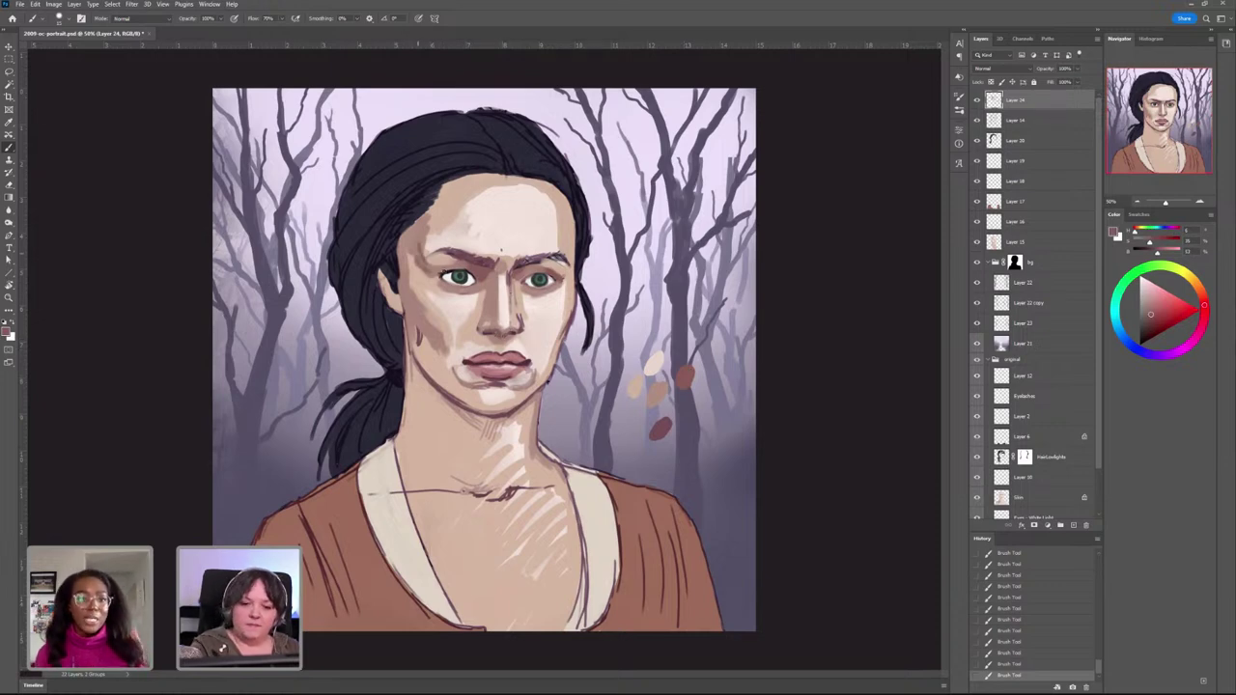
{"action": "key", "text": "ctrl+z"}
{"action": "key", "text": "ctrl+z"}
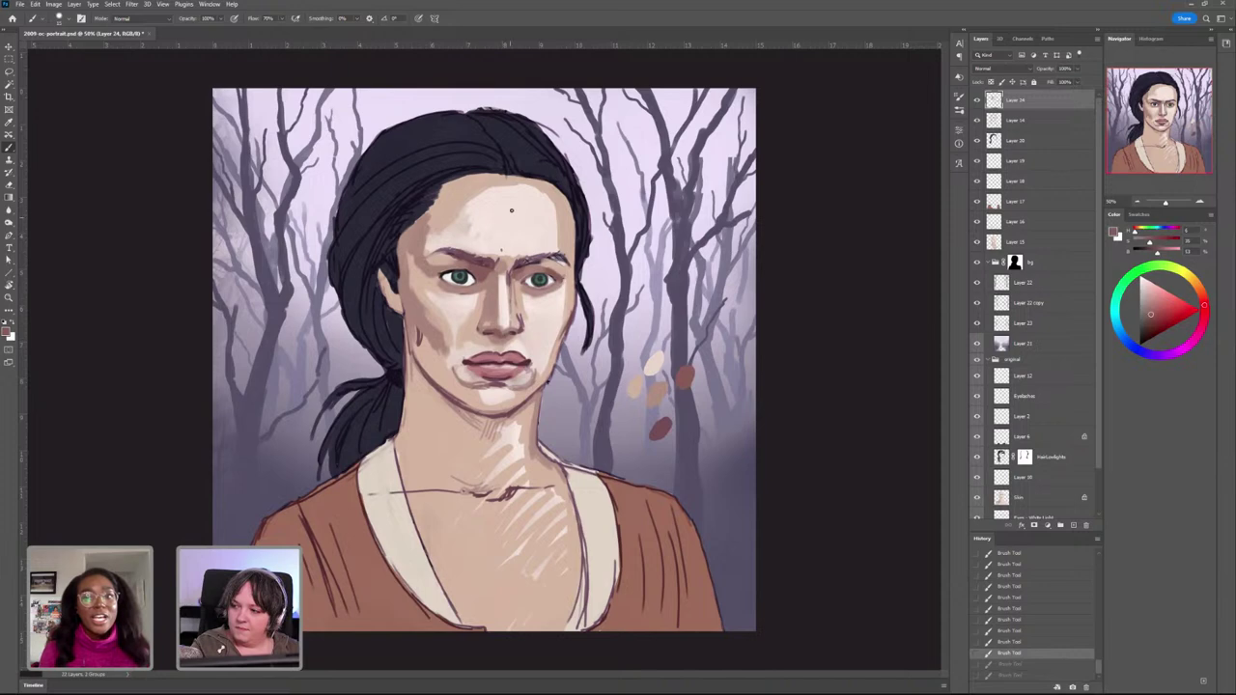
{"action": "left_click", "coordinate": [633, 410], "text": "alt"}
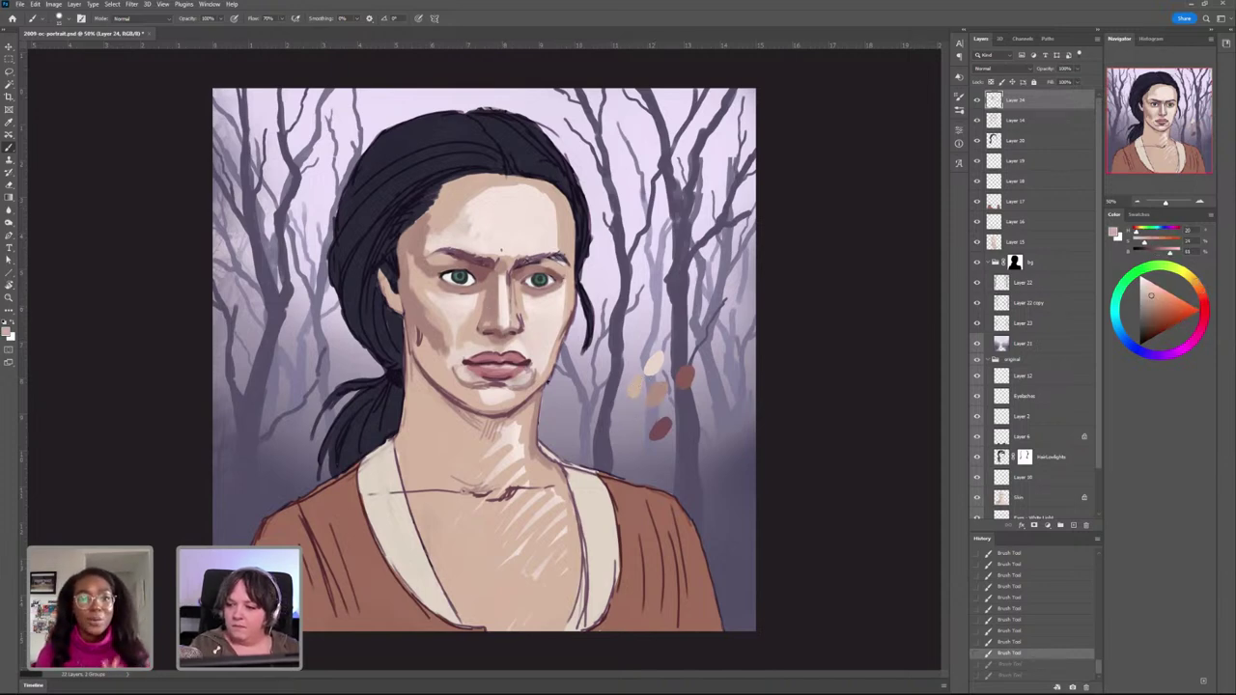
{"action": "key", "text": "ctrl+shift+z"}
{"action": "key", "text": "ctrl+shift+z"}
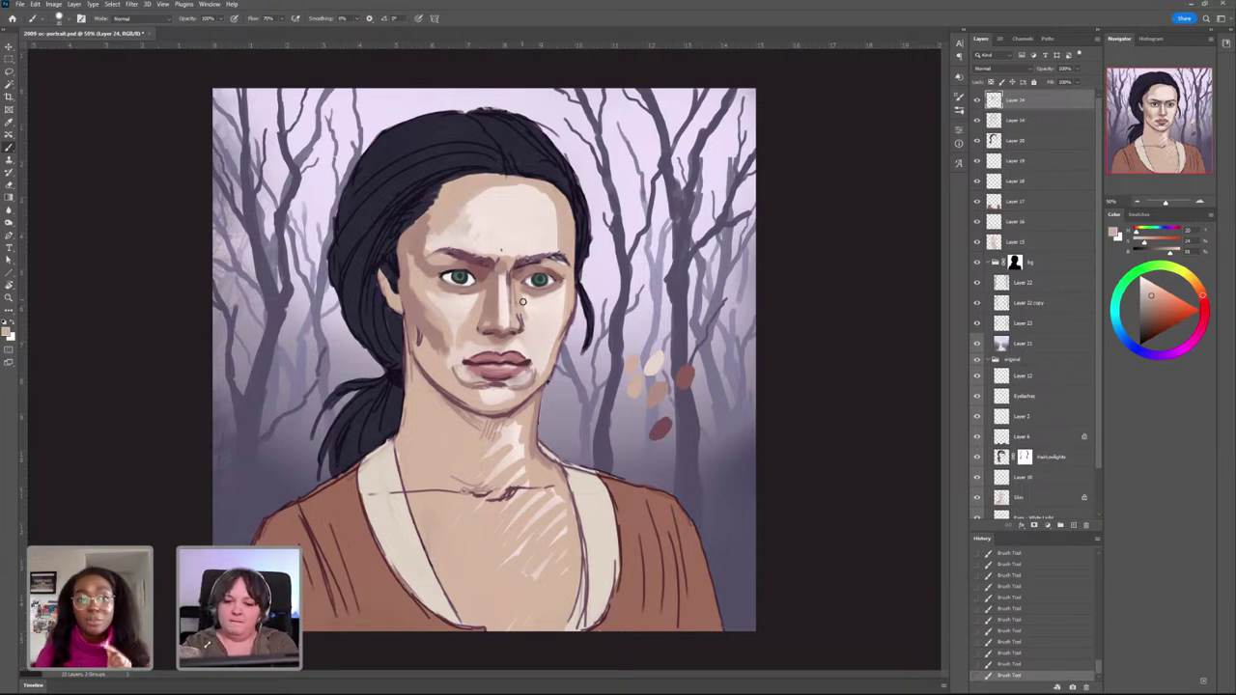
Step: Blend the sides of the nose and extend the midtone shadow across the forehead with sampled skin tones
{"action": "left_click", "coordinate": [537, 303], "text": "alt"}
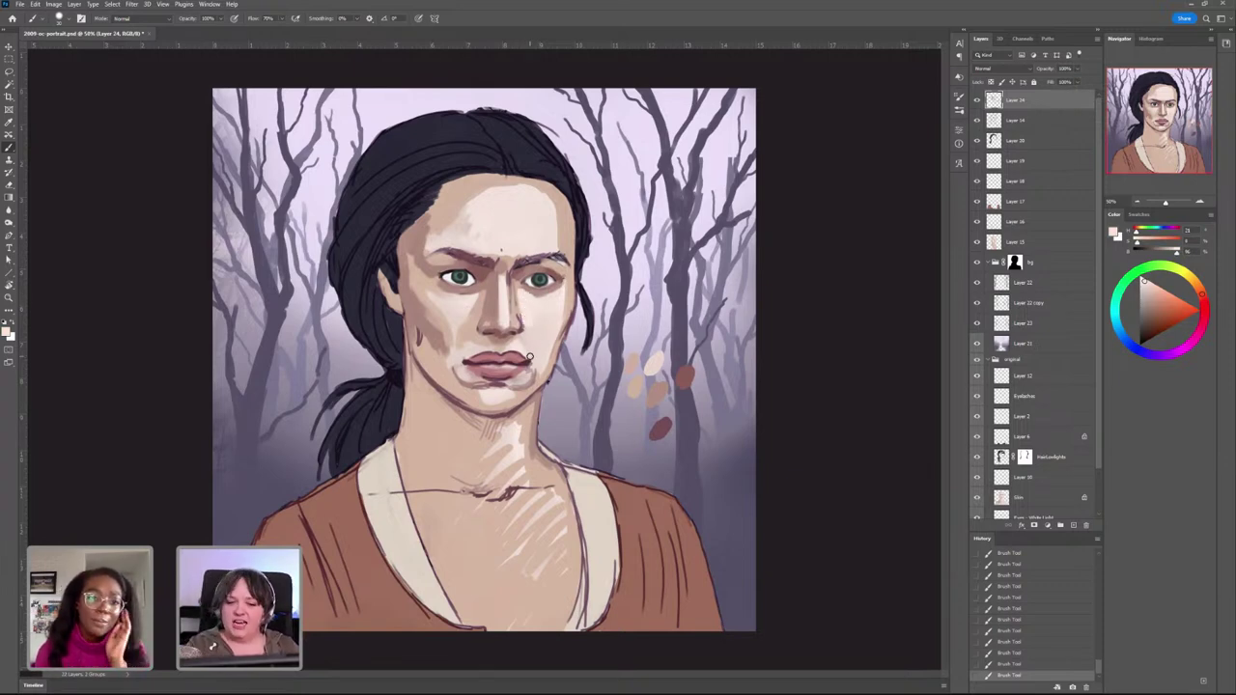
{"action": "left_click", "coordinate": [480, 319], "text": "alt"}
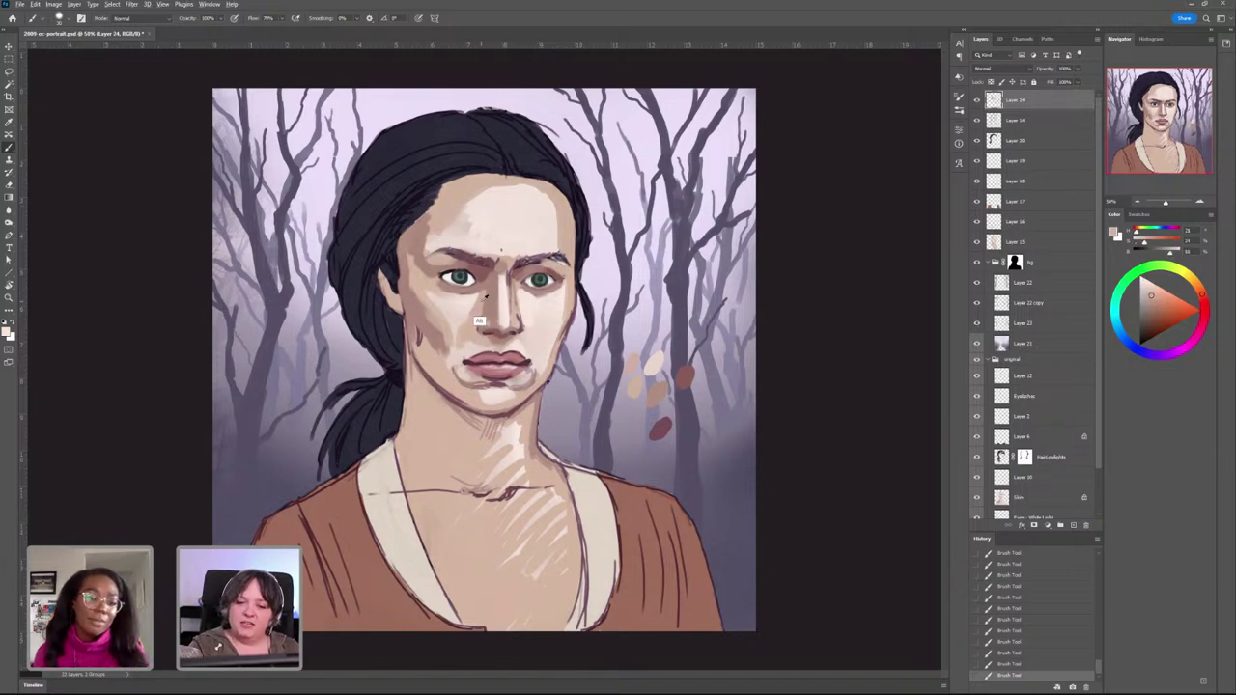
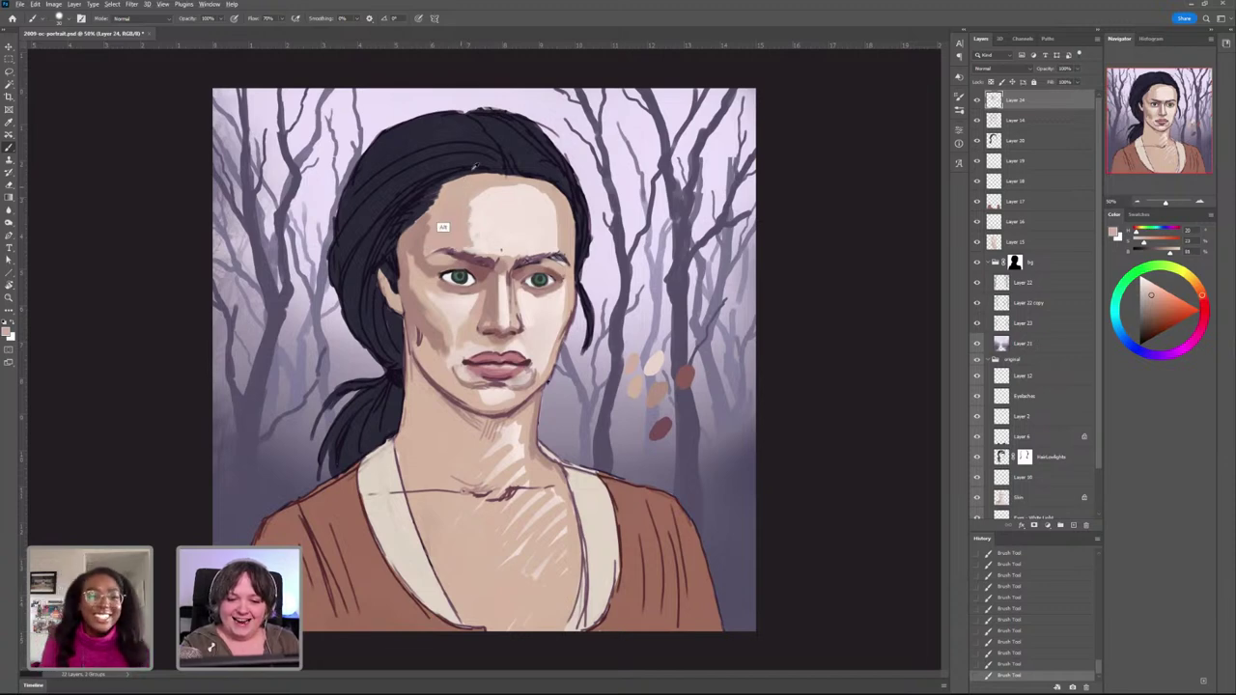
{"action": "mouse_move", "coordinate": [465, 218]}
{"action": "left_mouse_down"}
{"action": "mouse_move", "coordinate": [476, 247]}
{"action": "mouse_move", "coordinate": [474, 201]}
{"action": "mouse_move", "coordinate": [482, 244]}
{"action": "left_mouse_up"}
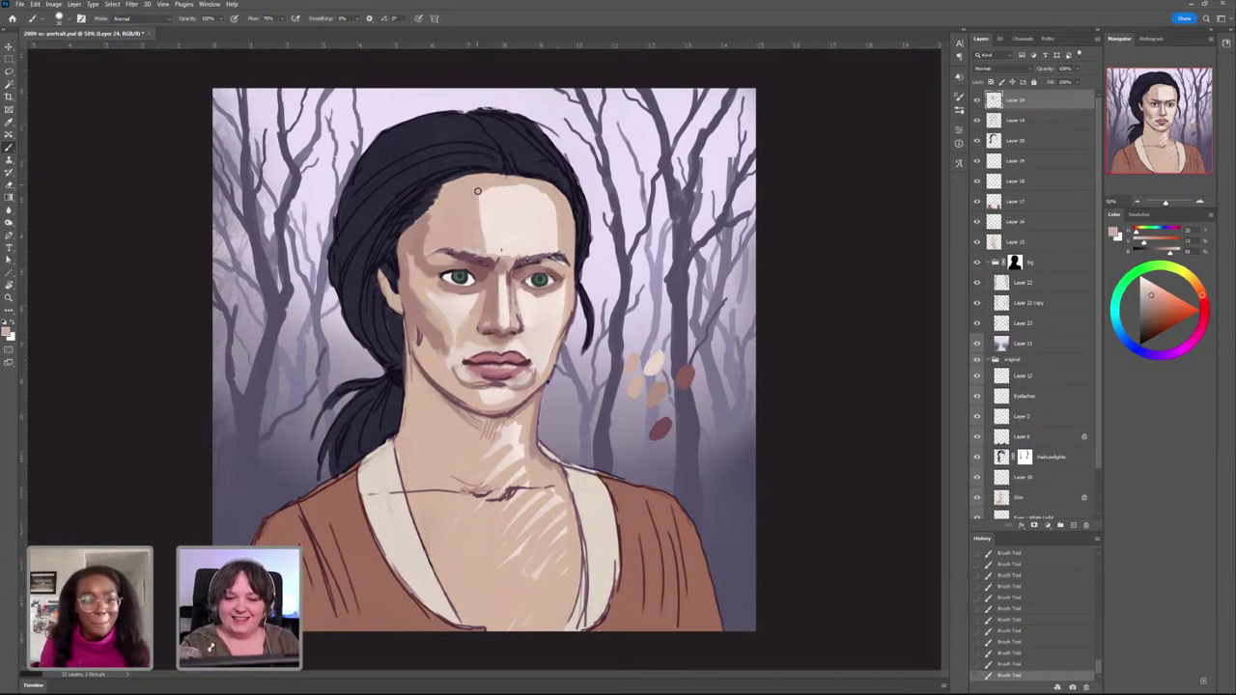
{"action": "mouse_move", "coordinate": [480, 191]}
{"action": "left_mouse_down"}
{"action": "mouse_move", "coordinate": [485, 249]}
{"action": "mouse_move", "coordinate": [490, 207]}
{"action": "left_mouse_up"}
{"action": "left_click", "coordinate": [482, 212], "text": "alt"}
{"action": "mouse_move", "coordinate": [488, 192]}
{"action": "left_mouse_down"}
{"action": "mouse_move", "coordinate": [496, 245]}
{"action": "mouse_move", "coordinate": [500, 224]}
{"action": "left_mouse_up"}
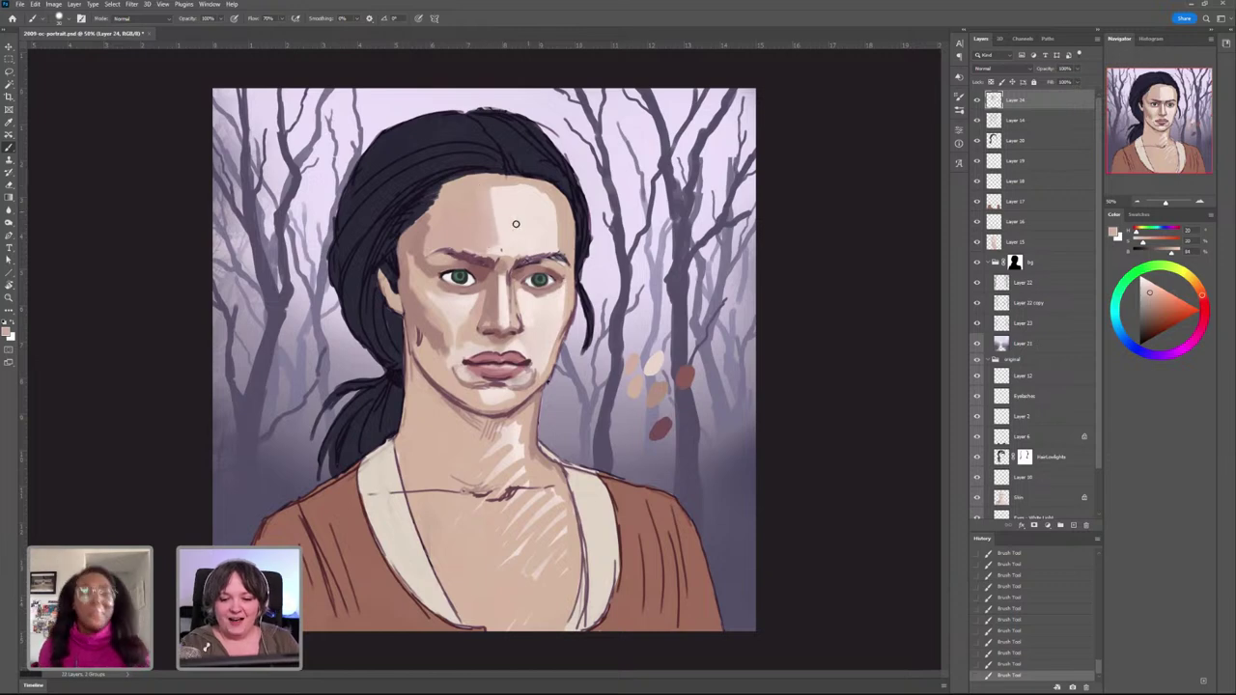
Step: Undo a trial gradient on the forehead and outline the lit forehead area with a freehand Lasso selection
{"action": "key", "text": "g"}
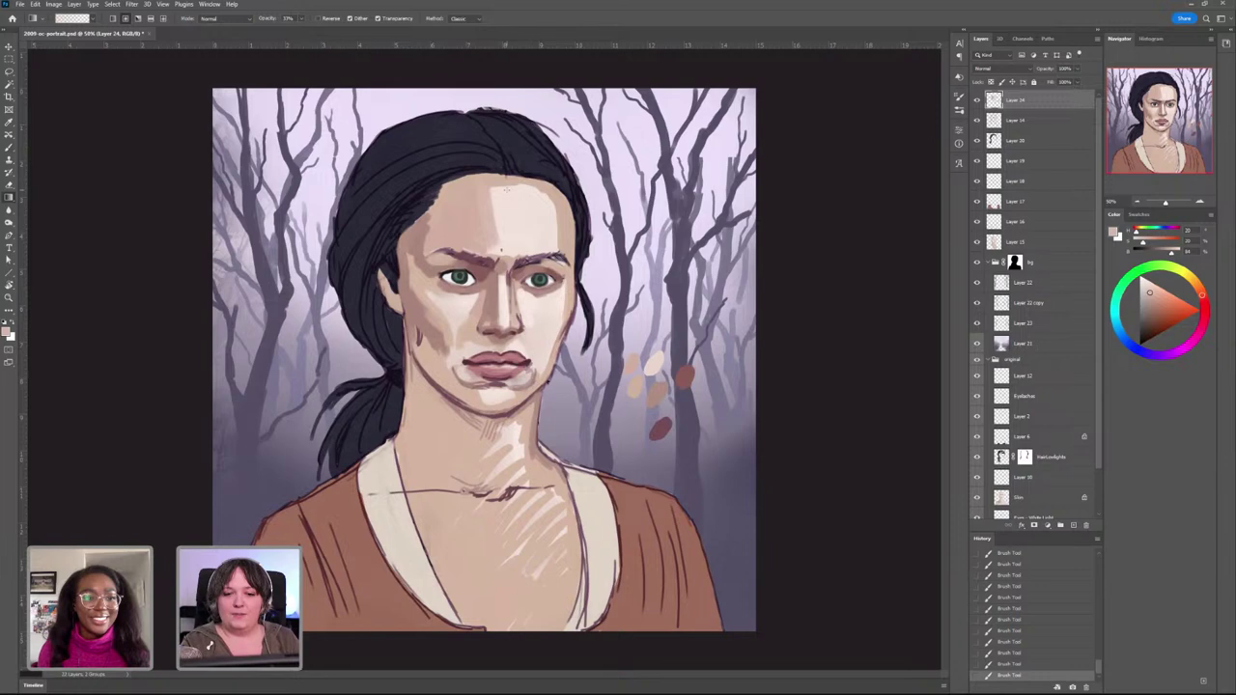
{"action": "key", "text": "ctrl+z"}
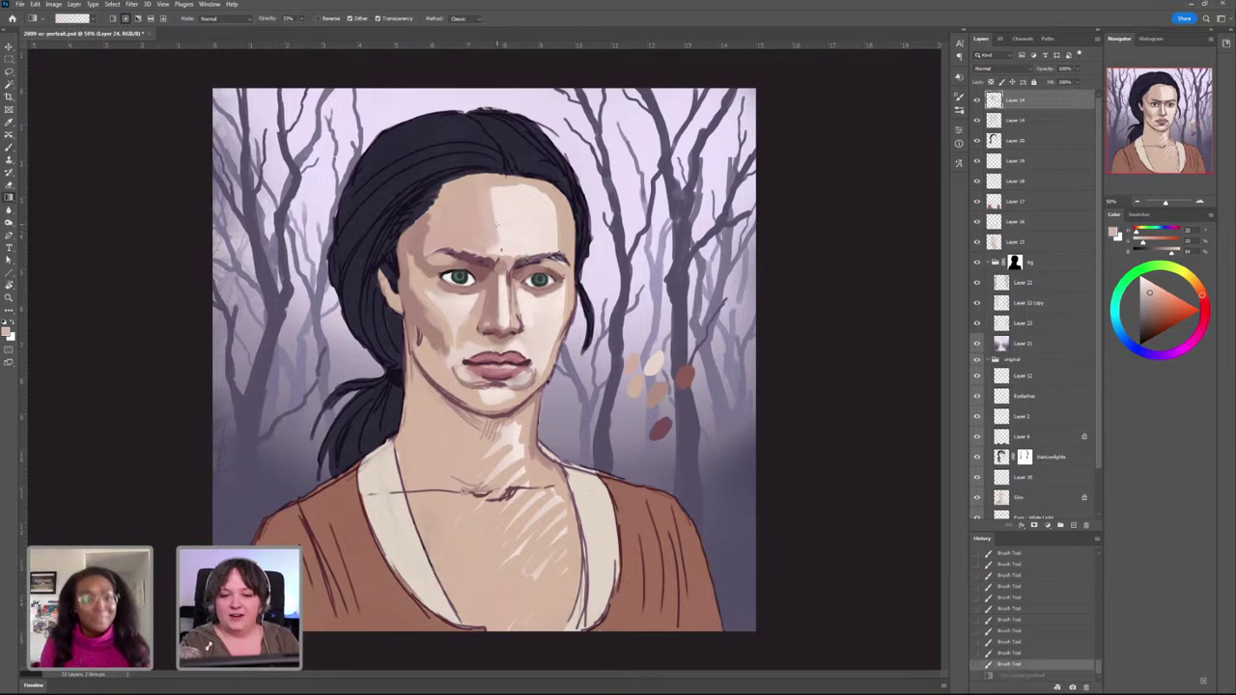
{"action": "key", "text": "l"}
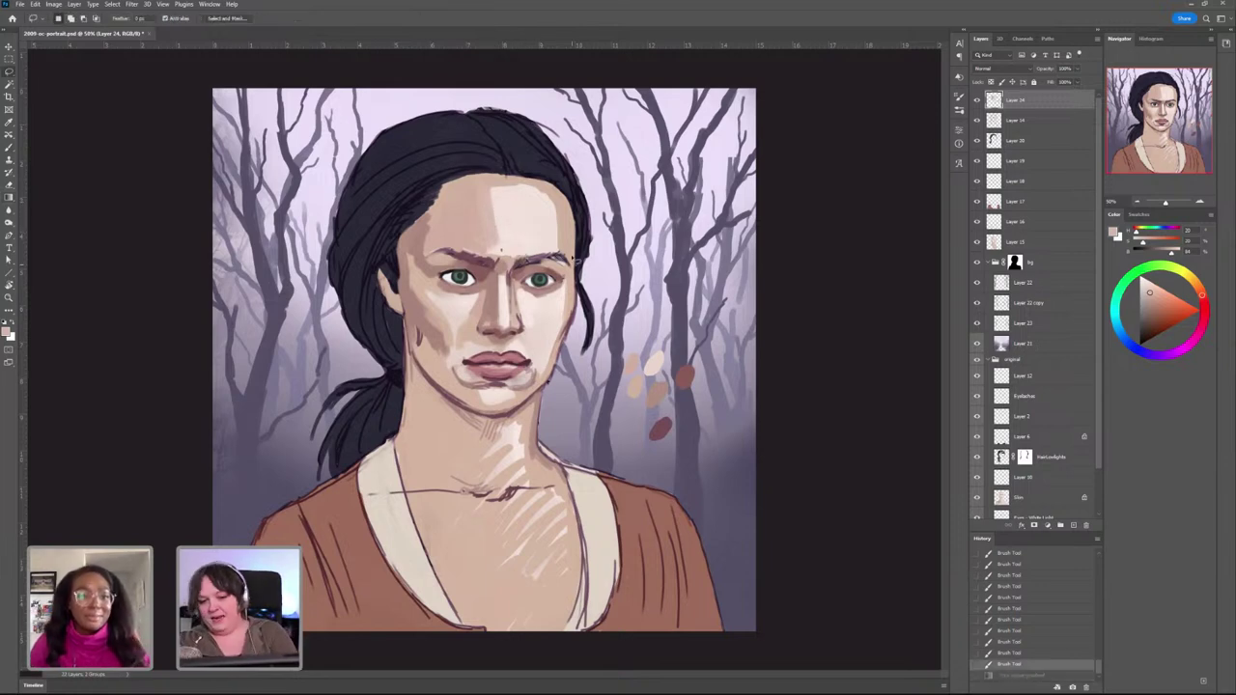
{"action": "mouse_move", "coordinate": [578, 263]}
{"action": "left_mouse_down"}
{"action": "mouse_move", "coordinate": [545, 188]}
{"action": "mouse_move", "coordinate": [507, 180]}
{"action": "mouse_move", "coordinate": [482, 194]}
{"action": "mouse_move", "coordinate": [465, 227]}
{"action": "mouse_move", "coordinate": [478, 254]}
{"action": "mouse_move", "coordinate": [572, 254]}
{"action": "left_mouse_up"}
Step: Blend the selected forehead area with overlapping skin-tone gradients from several directions, and deselect it
{"action": "key", "text": "g"}
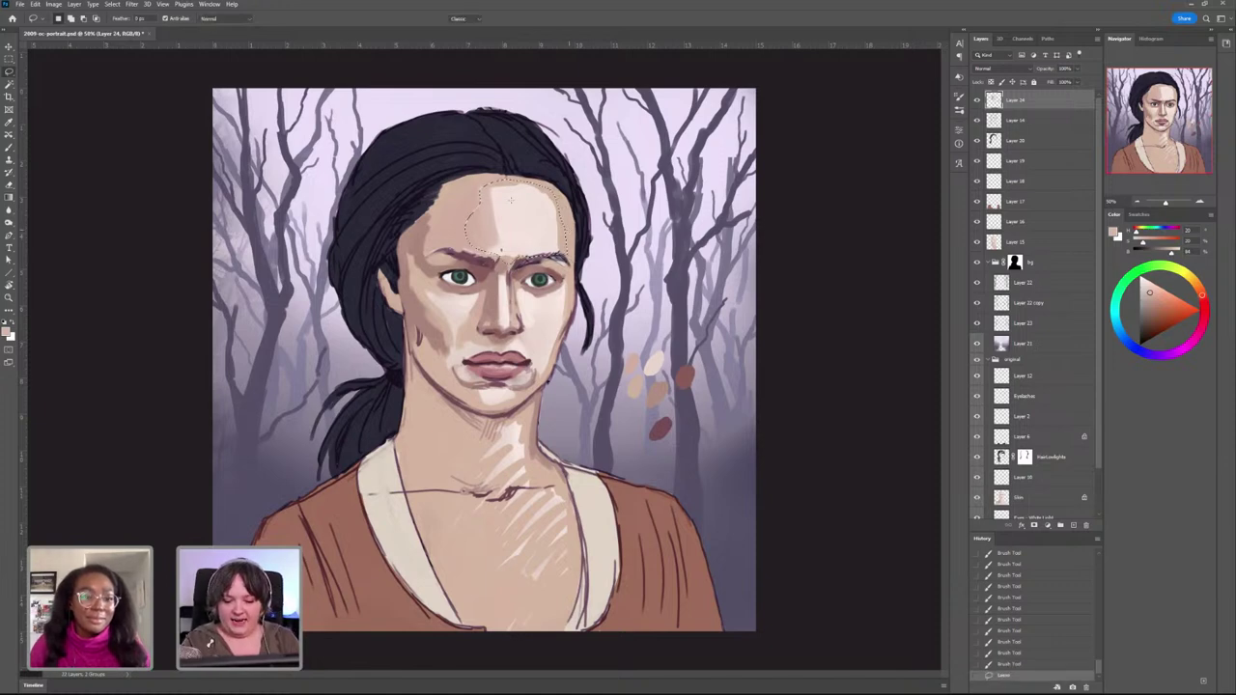
{"action": "left_click_drag", "start_coordinate": [475, 205], "coordinate": [543, 203]}
{"action": "left_click_drag", "start_coordinate": [474, 228], "coordinate": [530, 228]}
{"action": "left_click_drag", "start_coordinate": [474, 244], "coordinate": [530, 234]}
{"action": "left_click_drag", "start_coordinate": [481, 251], "coordinate": [534, 236]}
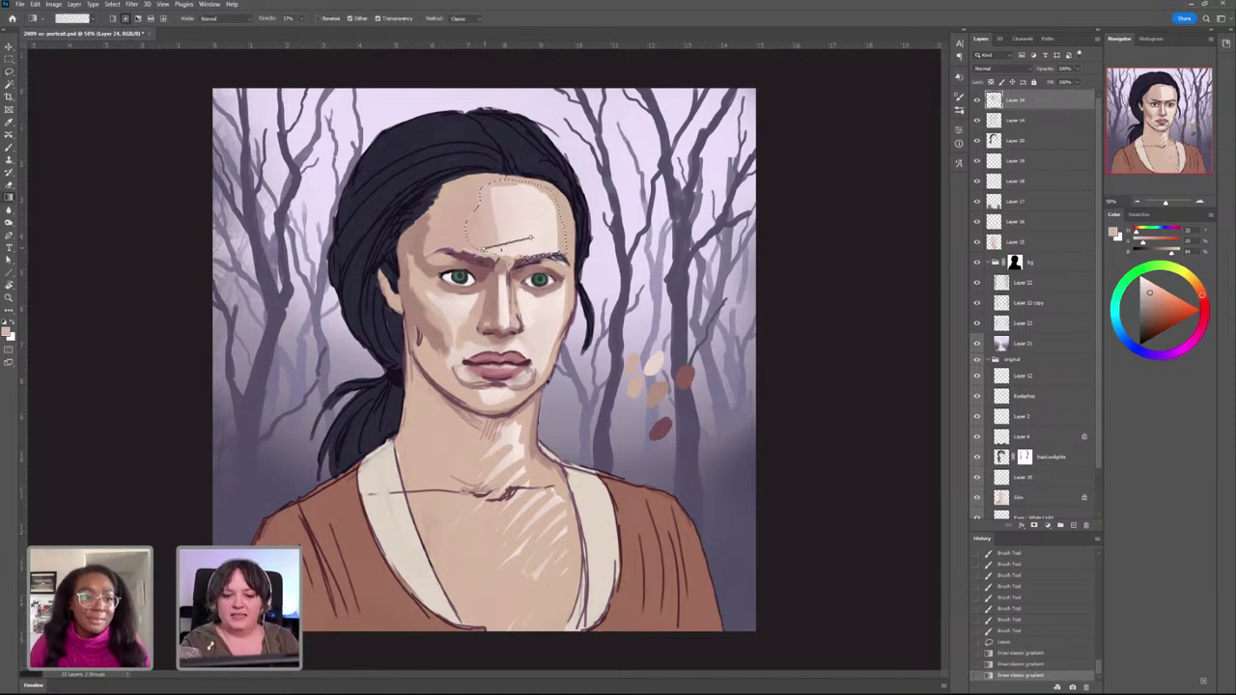
{"action": "left_click_drag", "start_coordinate": [475, 197], "coordinate": [527, 210]}
{"action": "left_click_drag", "start_coordinate": [489, 188], "coordinate": [546, 218]}
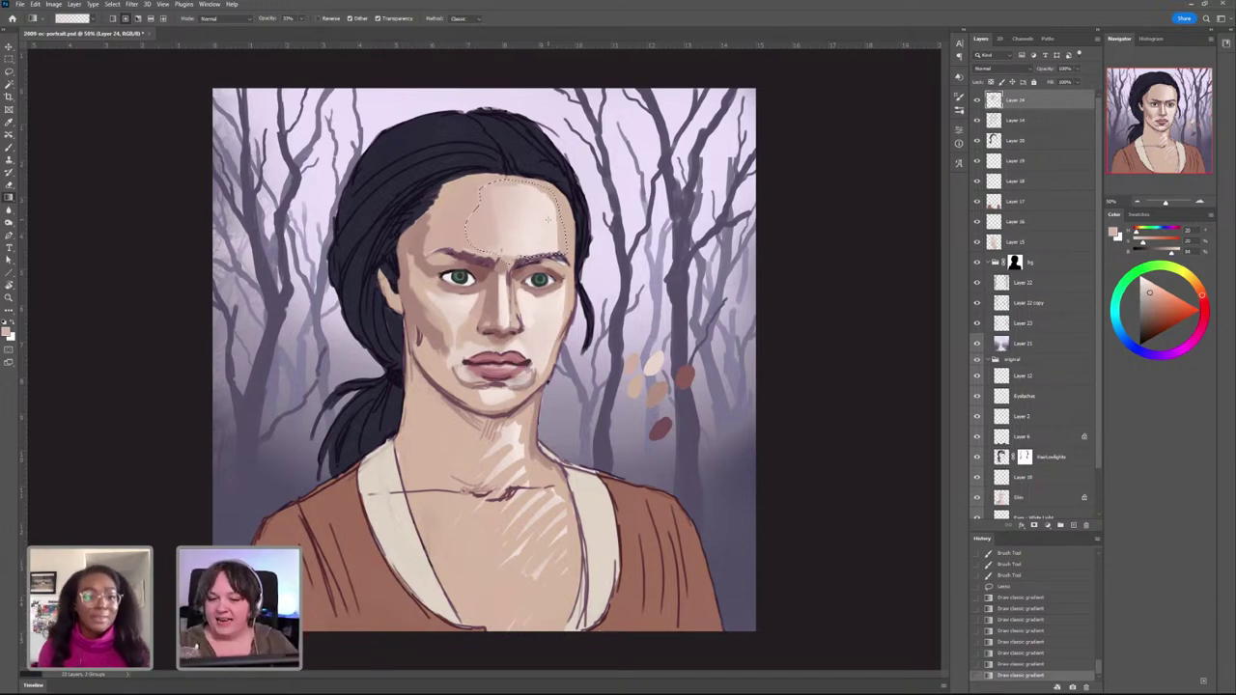
{"action": "mouse_move", "coordinate": [498, 183]}
{"action": "left_mouse_down"}
{"action": "mouse_move", "coordinate": [538, 217]}
{"action": "mouse_move", "coordinate": [492, 239]}
{"action": "mouse_move", "coordinate": [499, 254]}
{"action": "left_mouse_up"}
{"action": "left_click_drag", "start_coordinate": [537, 232], "coordinate": [504, 261]}
{"action": "left_click_drag", "start_coordinate": [542, 184], "coordinate": [489, 190]}
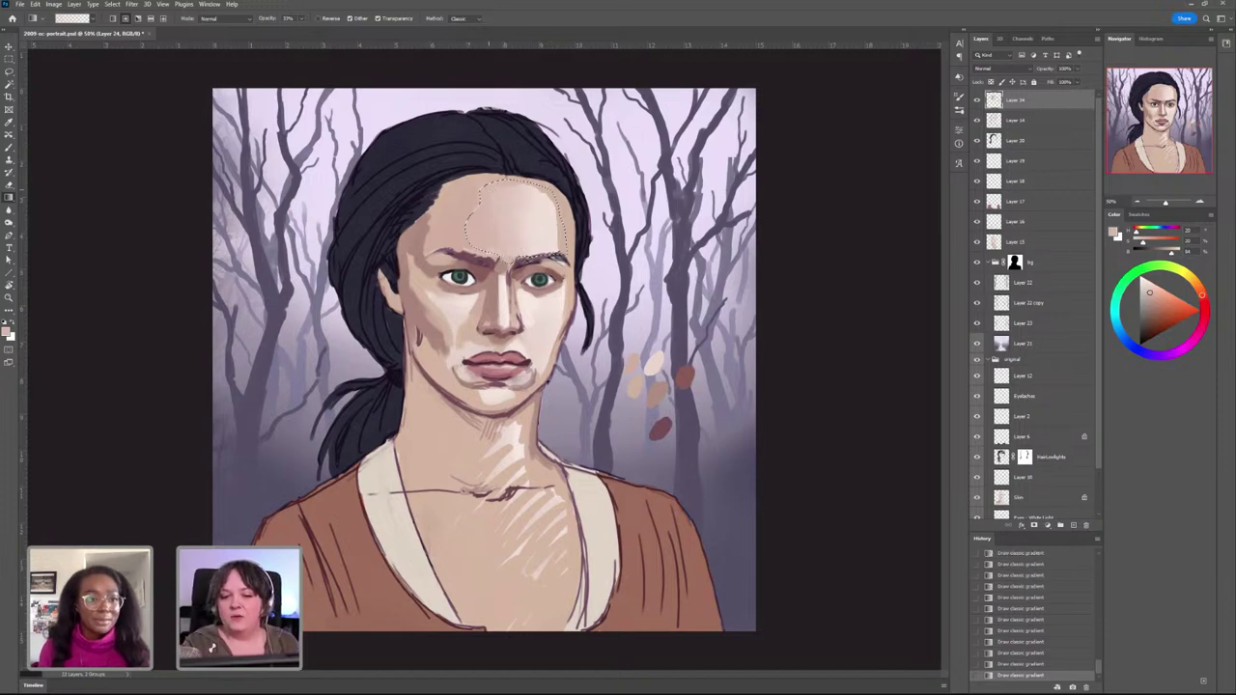
{"action": "key", "text": "ctrl+d"}
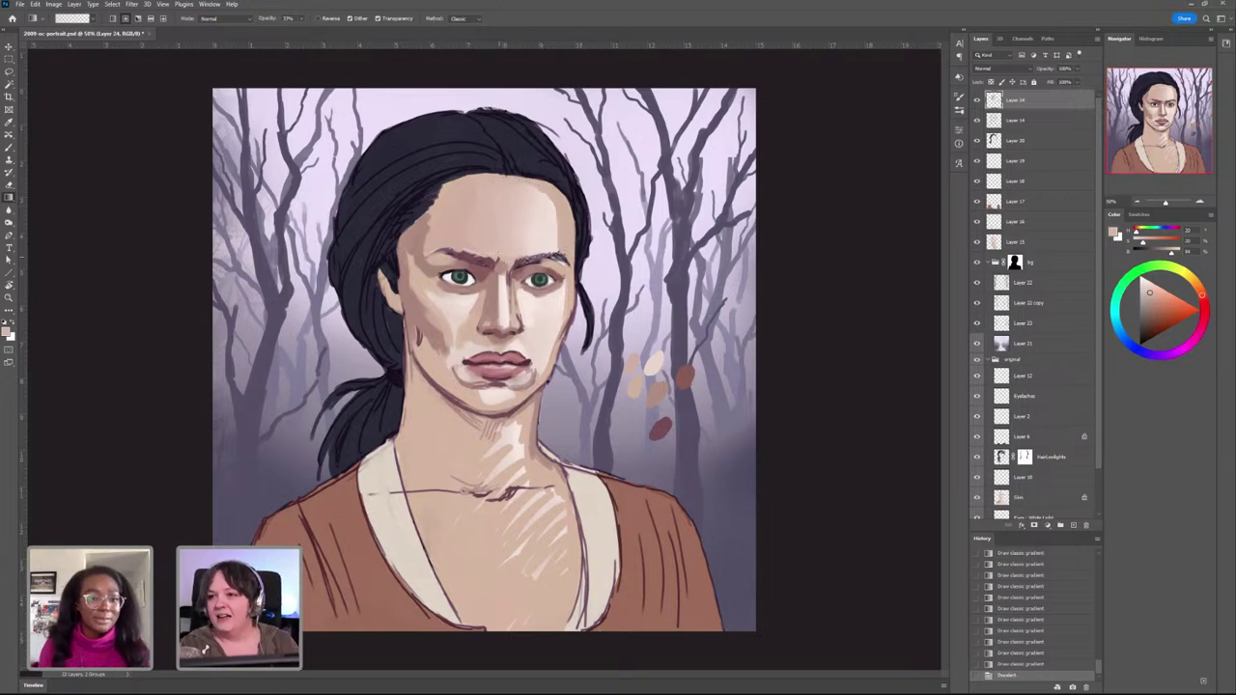
Step: Brush skin tone between forehead and eyelid, and paint a lighter tone sampled from the forehead along the nose bridge
{"action": "key", "text": "b"}
{"action": "mouse_move", "coordinate": [472, 204]}
{"action": "left_mouse_down"}
{"action": "mouse_move", "coordinate": [453, 211]}
{"action": "mouse_move", "coordinate": [443, 269]}
{"action": "left_mouse_up"}
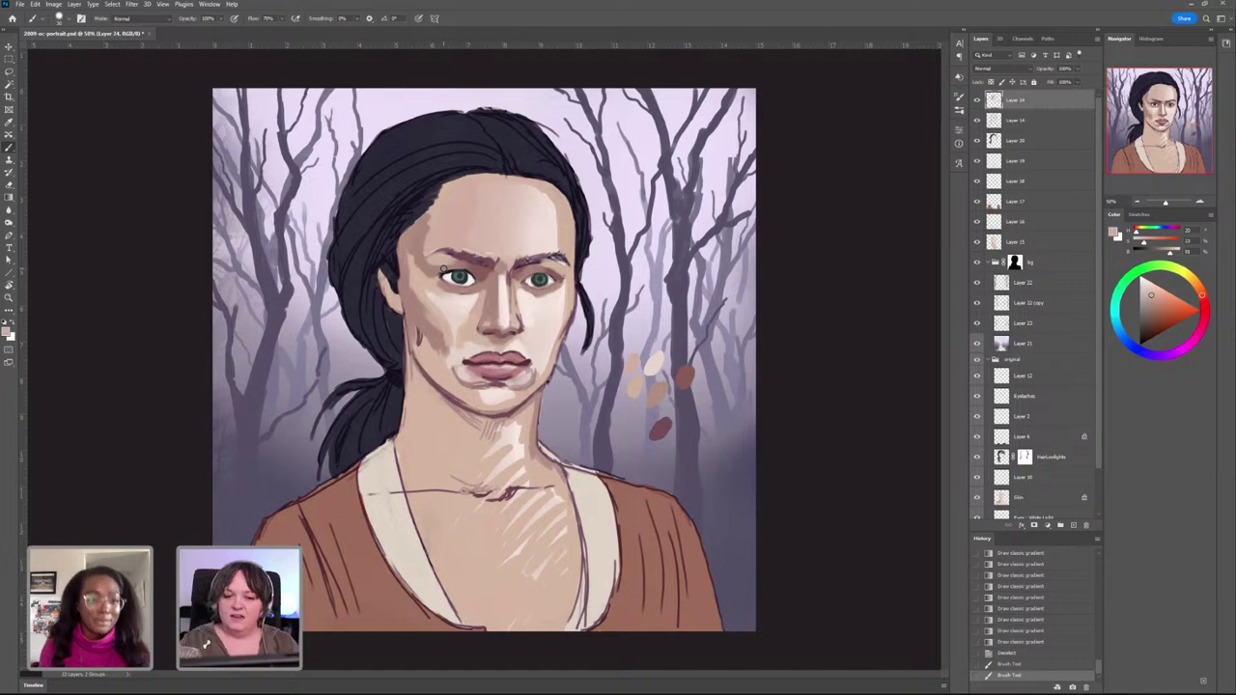
{"action": "left_click", "coordinate": [508, 218], "text": "alt"}
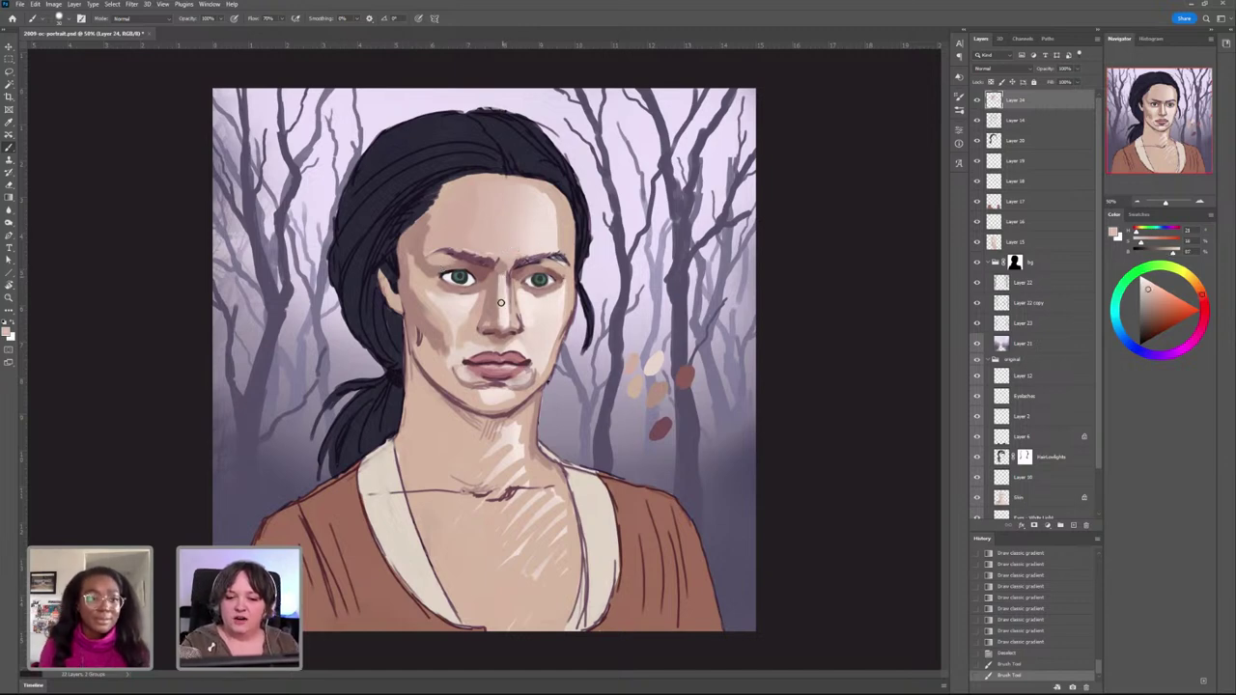
{"action": "left_click_drag", "start_coordinate": [501, 302], "coordinate": [506, 315]}
{"action": "left_click_drag", "start_coordinate": [505, 300], "coordinate": [508, 313]}
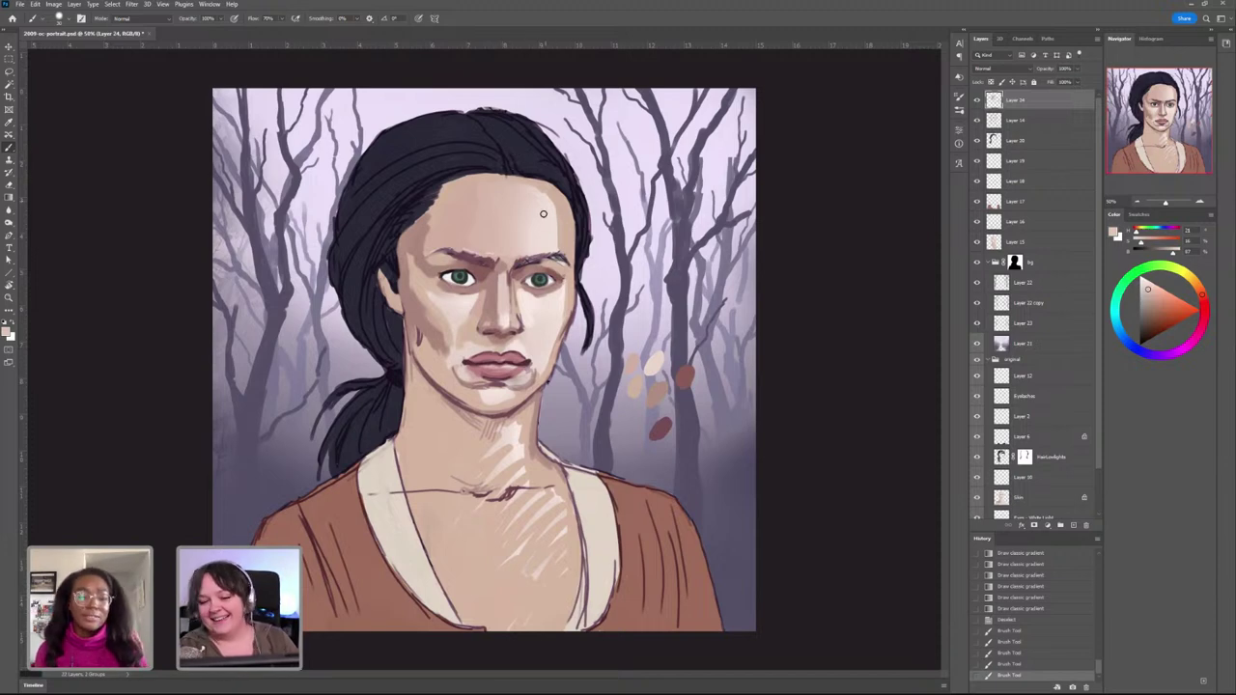
{"action": "left_click_drag", "start_coordinate": [504, 280], "coordinate": [505, 266]}
Step: Shade between the eyebrows with a tone sampled from the nose, and undo the trial strokes around the inner brow
{"action": "left_click", "coordinate": [501, 287], "text": "alt"}
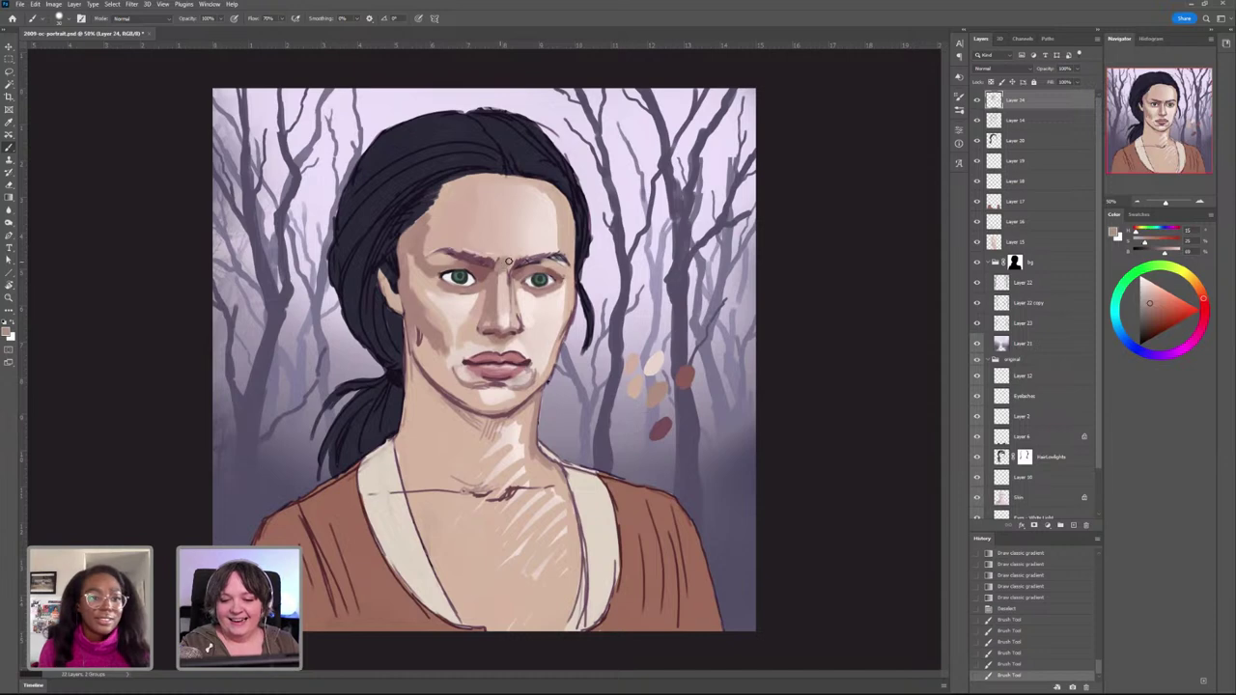
{"action": "key", "text": "ctrl+z"}
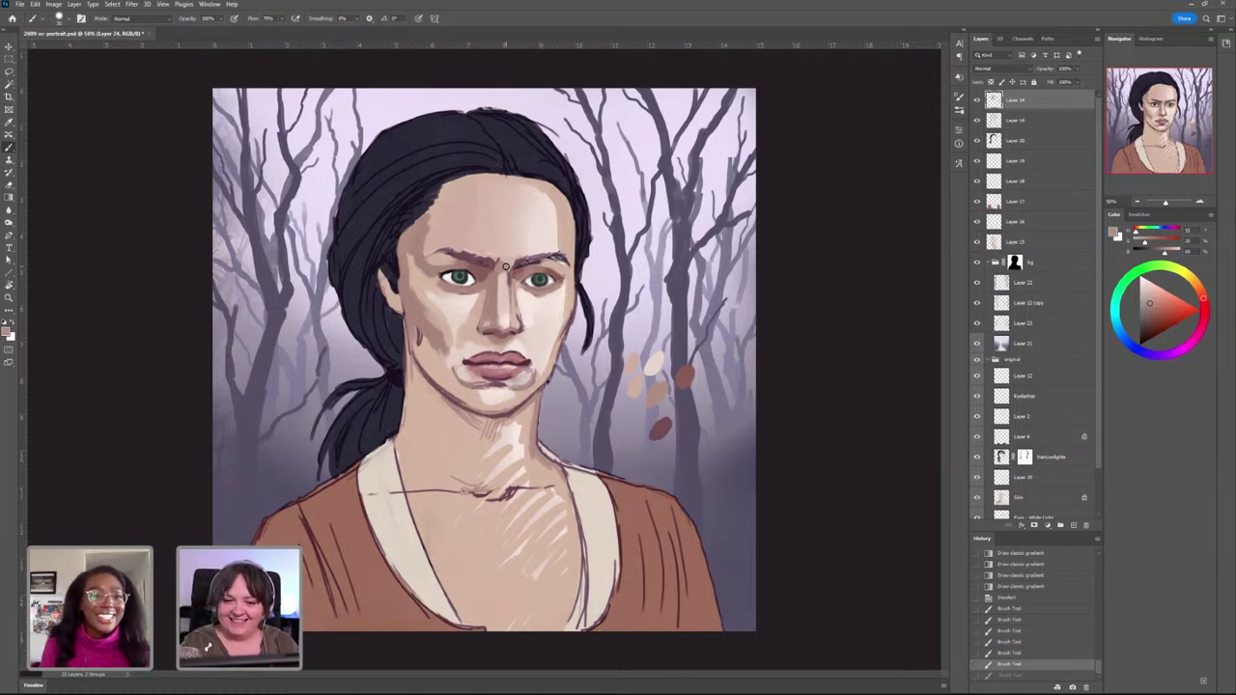
{"action": "left_click", "coordinate": [481, 233], "text": "alt"}
{"action": "left_click_drag", "start_coordinate": [465, 248], "coordinate": [494, 256]}
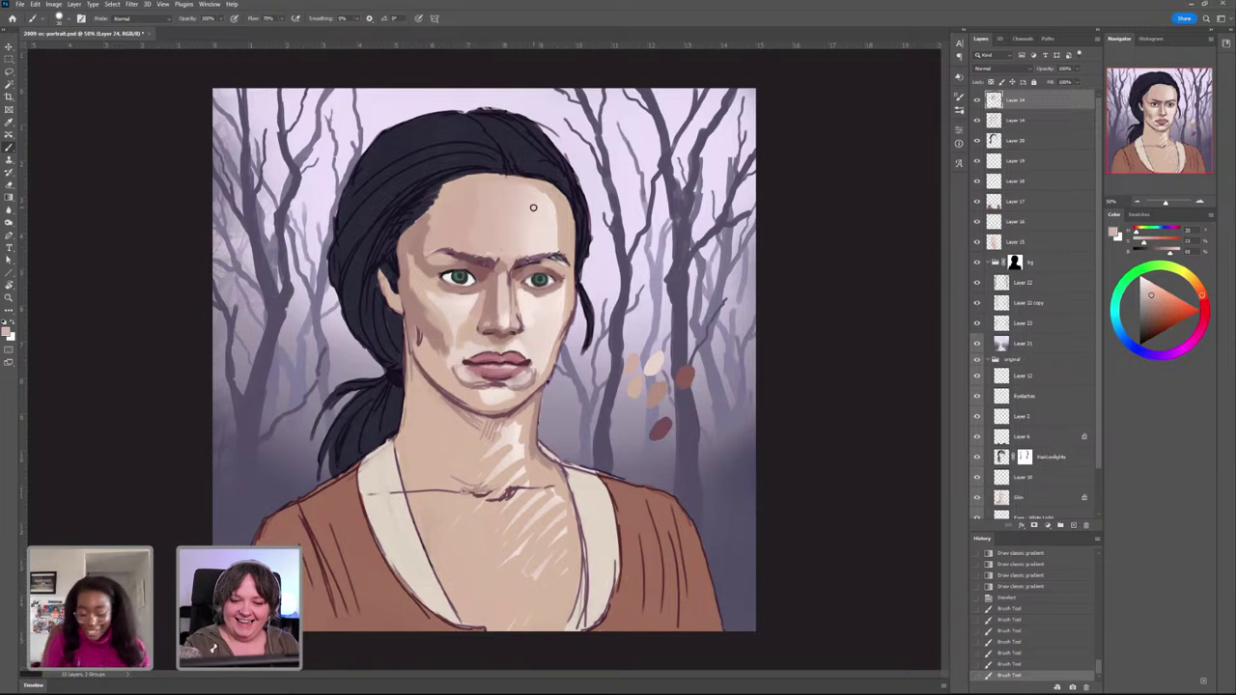
{"action": "key", "text": "ctrl+z"}
Step: Darken the left eyebrow with near-black sampled from the hair, undoing the last stroke
{"action": "left_click", "coordinate": [413, 228], "text": "alt"}
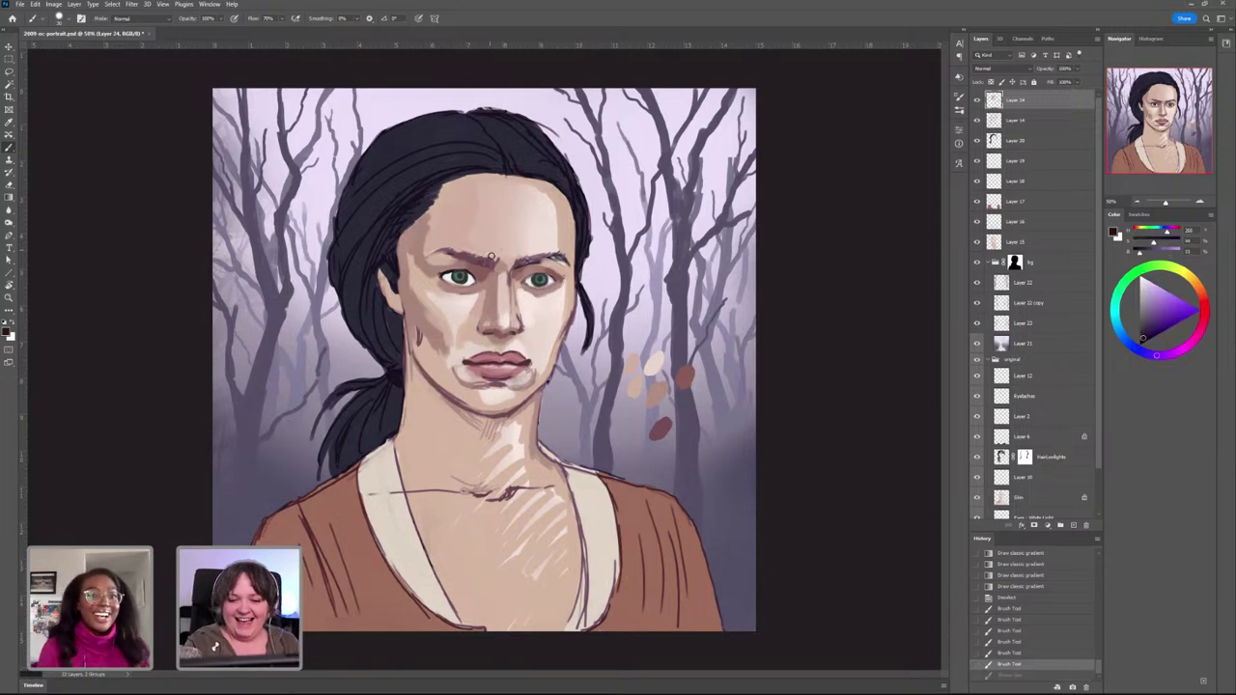
{"action": "left_click_drag", "start_coordinate": [491, 263], "coordinate": [454, 252]}
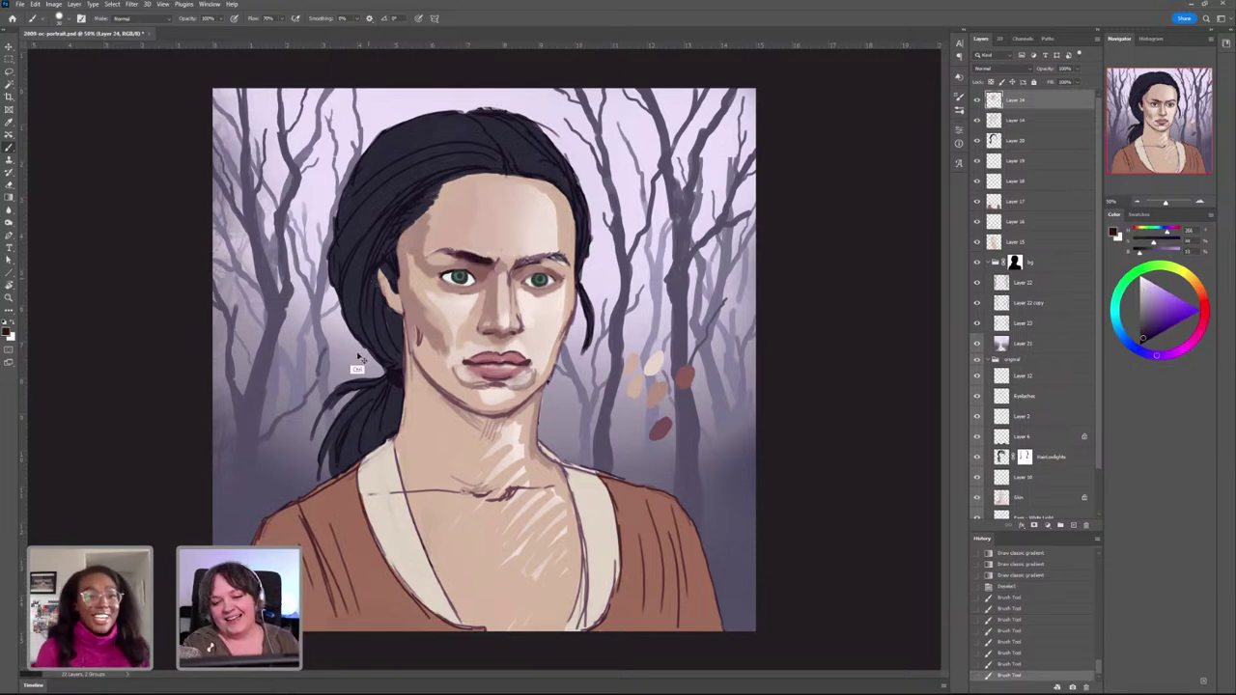
{"action": "key", "text": "ctrl+z"}
Step: Sample light skin tones across the forehead and brush them over the shading beside the nose and upper cheek
{"action": "left_click", "coordinate": [494, 216], "text": "alt"}
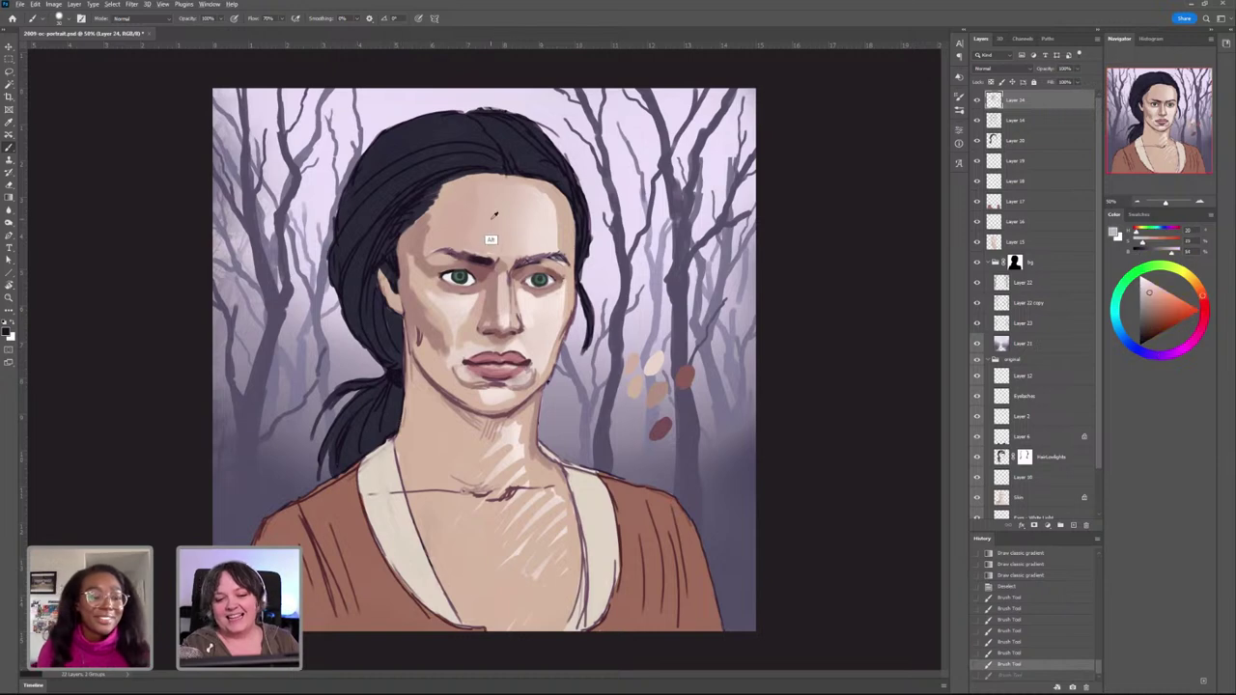
{"action": "left_click", "coordinate": [547, 213], "text": "alt"}
{"action": "left_click", "coordinate": [490, 207], "text": "alt"}
{"action": "left_click", "coordinate": [539, 210], "text": "alt"}
{"action": "left_click", "coordinate": [503, 209], "text": "alt"}
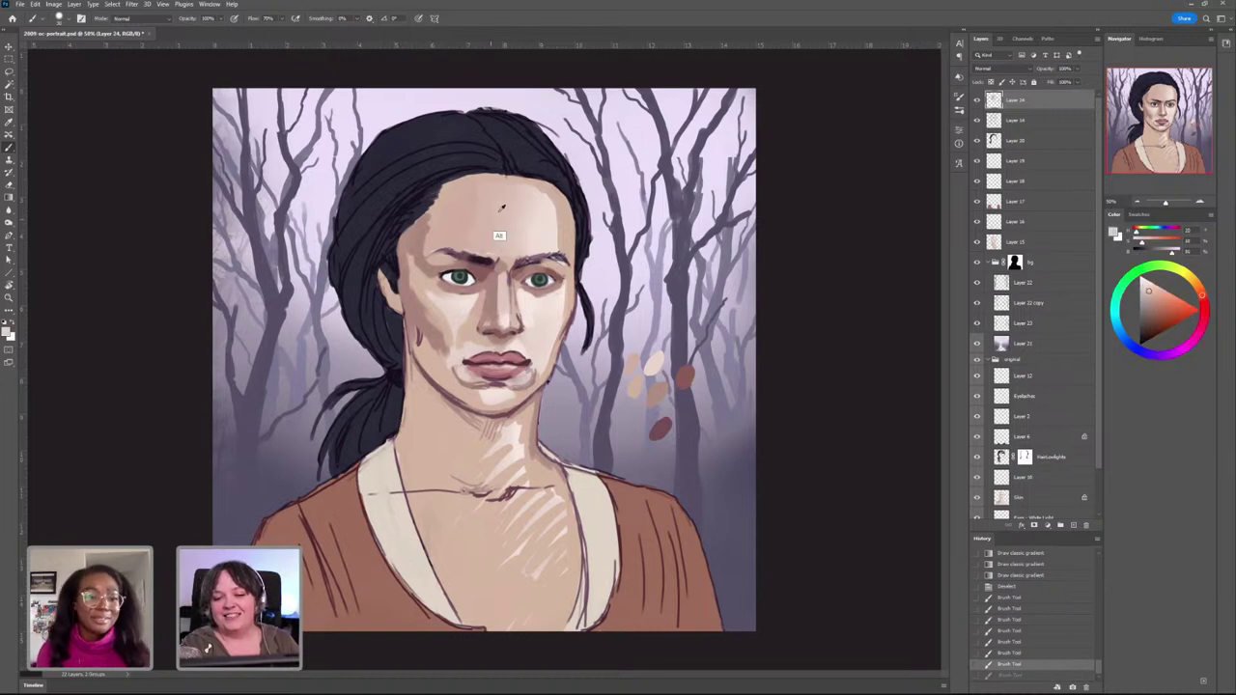
{"action": "left_click", "coordinate": [501, 209], "text": "alt"}
{"action": "left_click", "coordinate": [514, 209], "text": "alt"}
{"action": "left_click", "coordinate": [523, 207], "text": "alt"}
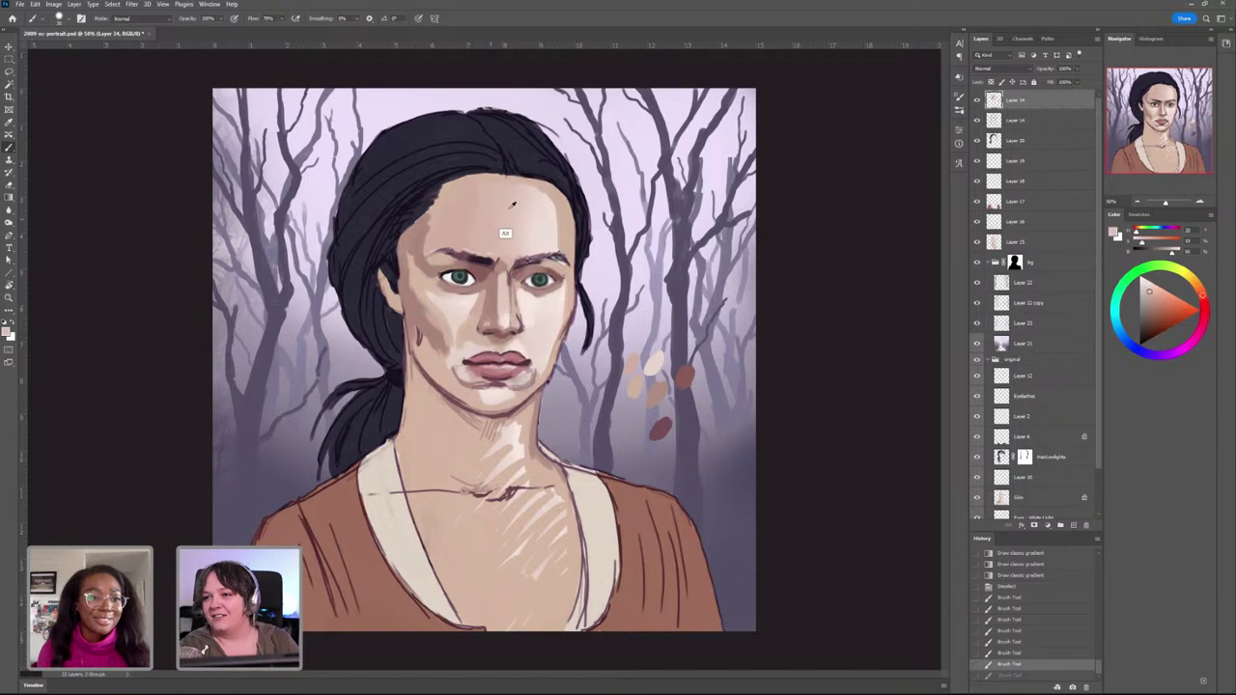
{"action": "left_click", "coordinate": [524, 210], "text": "alt"}
{"action": "mouse_move", "coordinate": [501, 284]}
{"action": "left_mouse_down"}
{"action": "mouse_move", "coordinate": [503, 316]}
{"action": "mouse_move", "coordinate": [457, 326]}
{"action": "mouse_move", "coordinate": [440, 301]}
{"action": "mouse_move", "coordinate": [460, 328]}
{"action": "mouse_move", "coordinate": [467, 319]}
{"action": "left_mouse_up"}
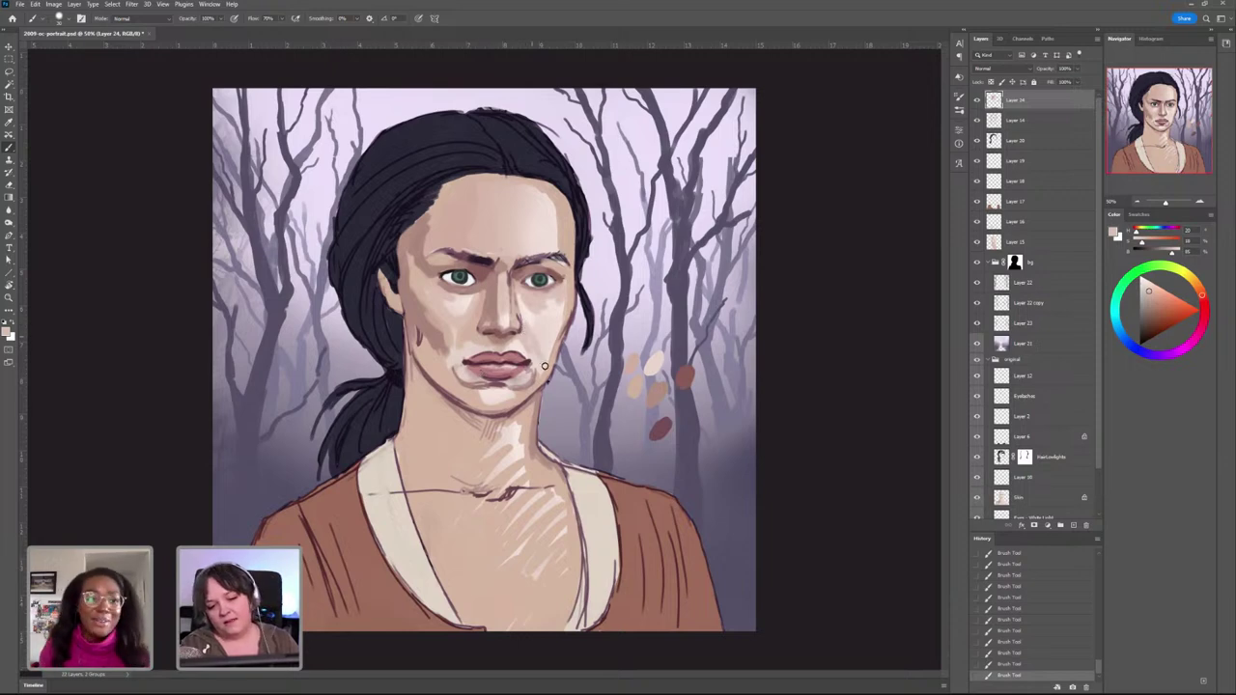
Step: Deepen the mouth corners and upper lip with sampled lip tones and a darker red, undoing the last two strokes
{"action": "left_click", "coordinate": [514, 367], "text": "alt"}
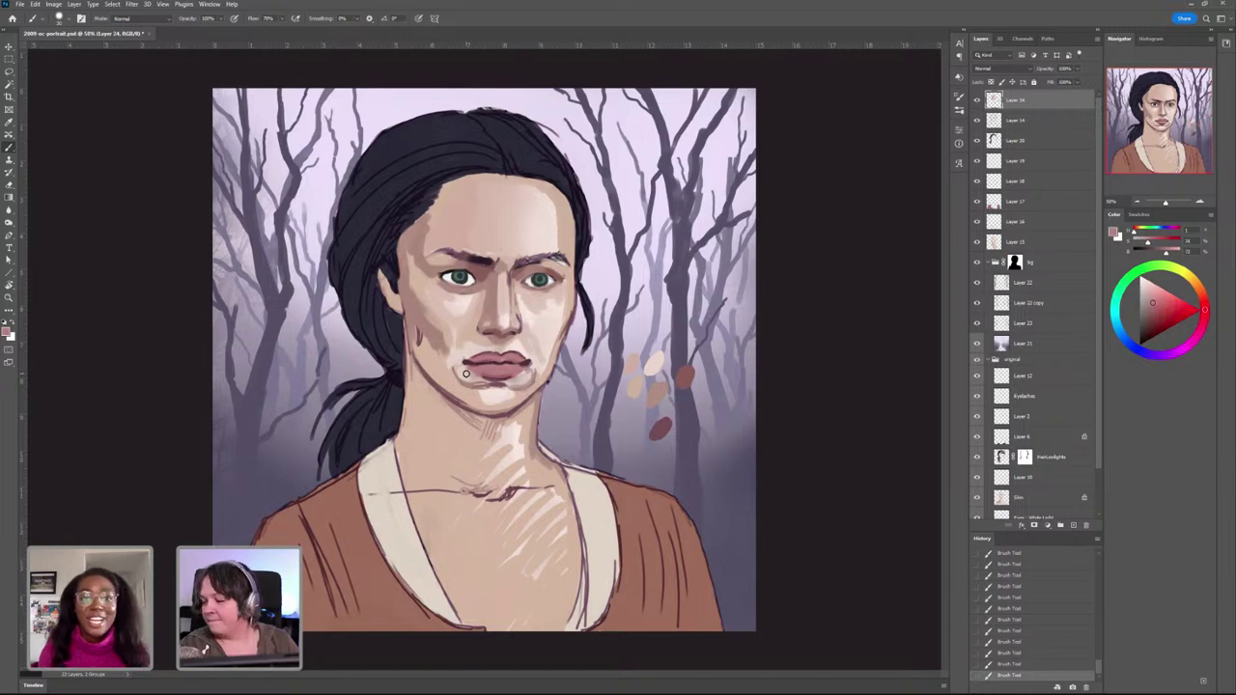
{"action": "left_click", "coordinate": [486, 383], "text": "alt"}
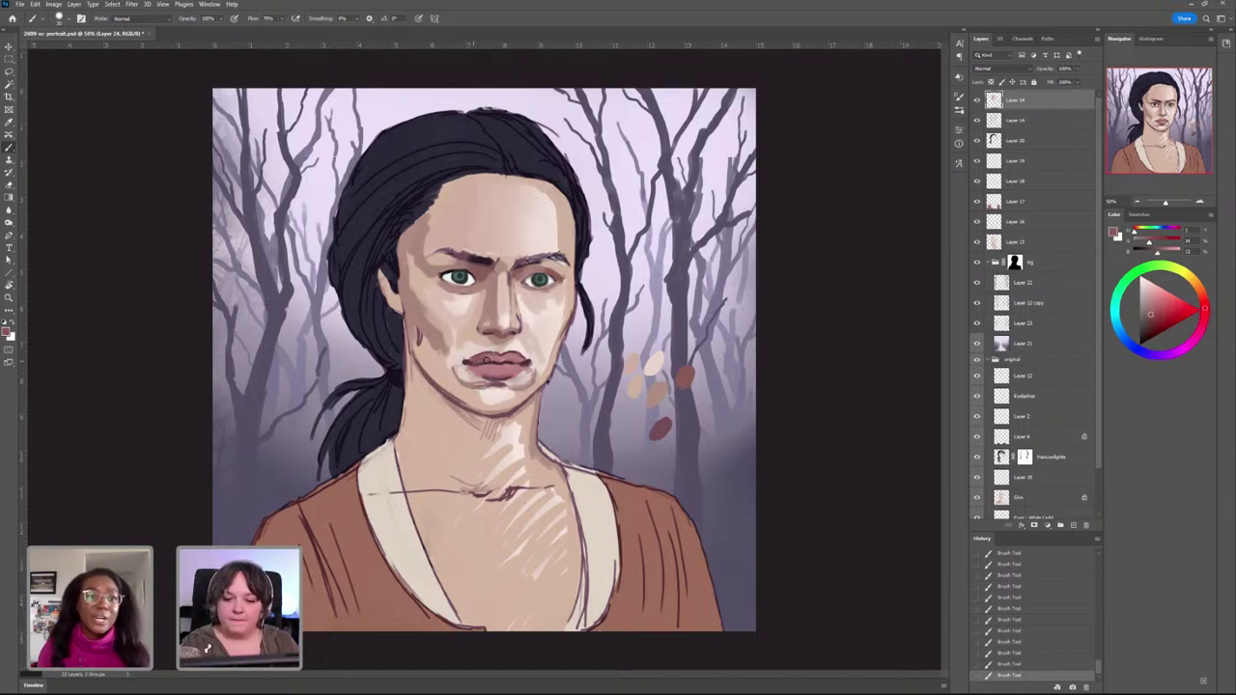
{"action": "left_click", "coordinate": [525, 386], "text": "alt"}
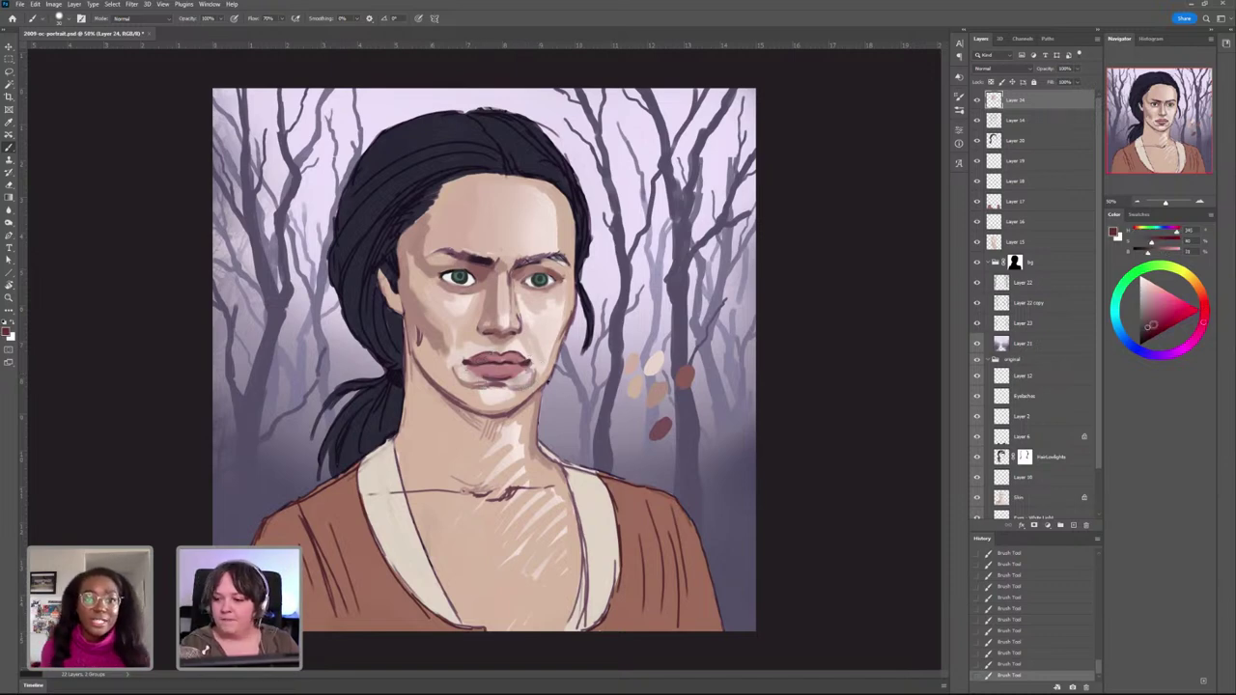
{"action": "left_click", "coordinate": [1148, 325]}
{"action": "left_click_drag", "start_coordinate": [470, 362], "coordinate": [496, 356]}
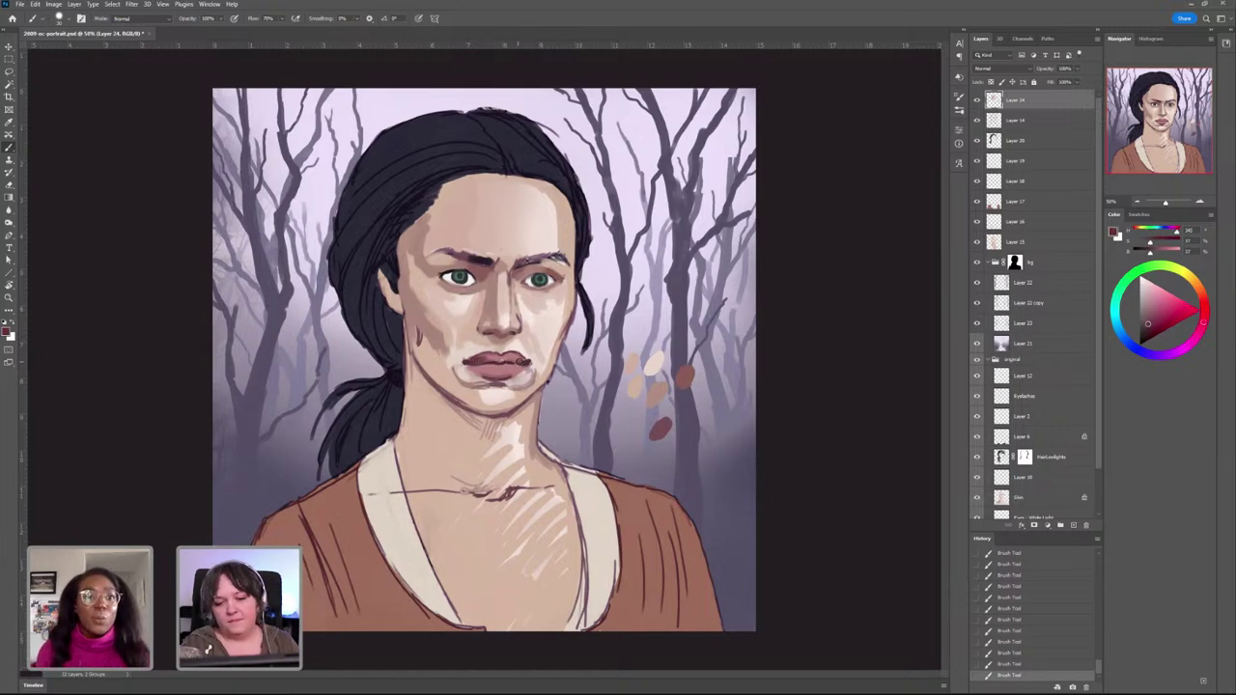
{"action": "key", "text": "ctrl+z"}
{"action": "key", "text": "ctrl+z"}
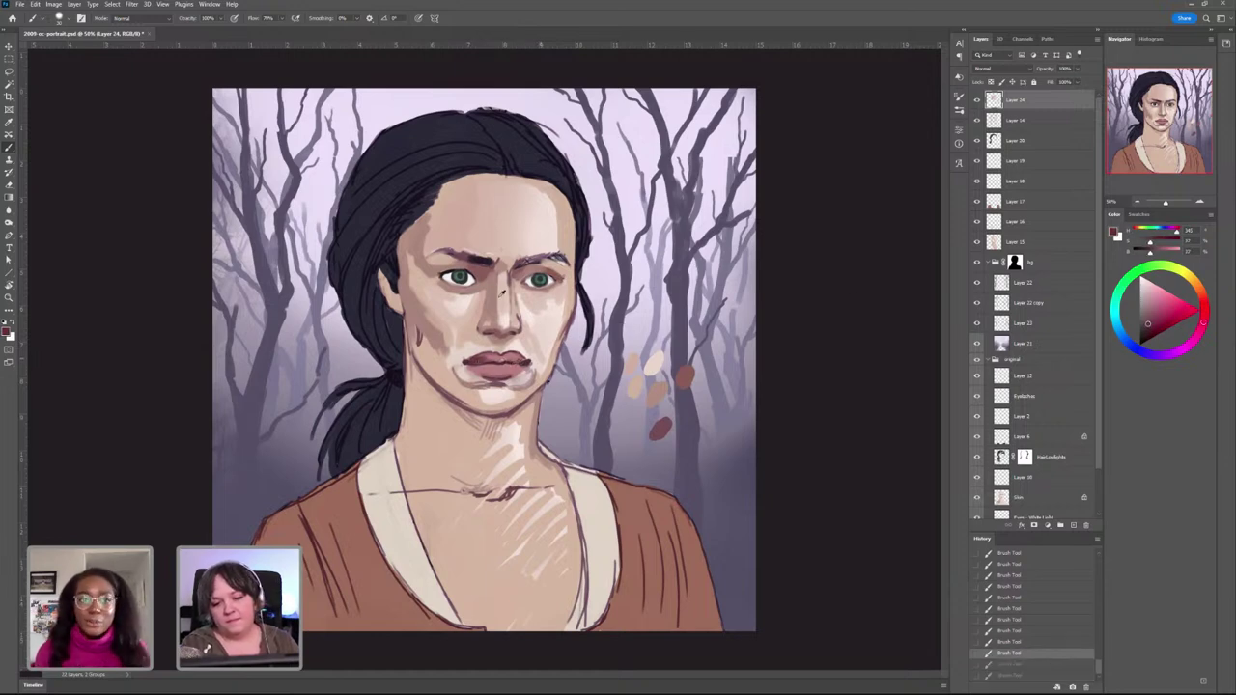
Step: Shade the left eye's upper lid with a reddish brown in place of the undone near-black line, and compare before and after
{"action": "left_click", "coordinate": [446, 270], "text": "alt"}
{"action": "left_click_drag", "start_coordinate": [442, 275], "coordinate": [465, 269]}
{"action": "key", "text": "ctrl+z"}
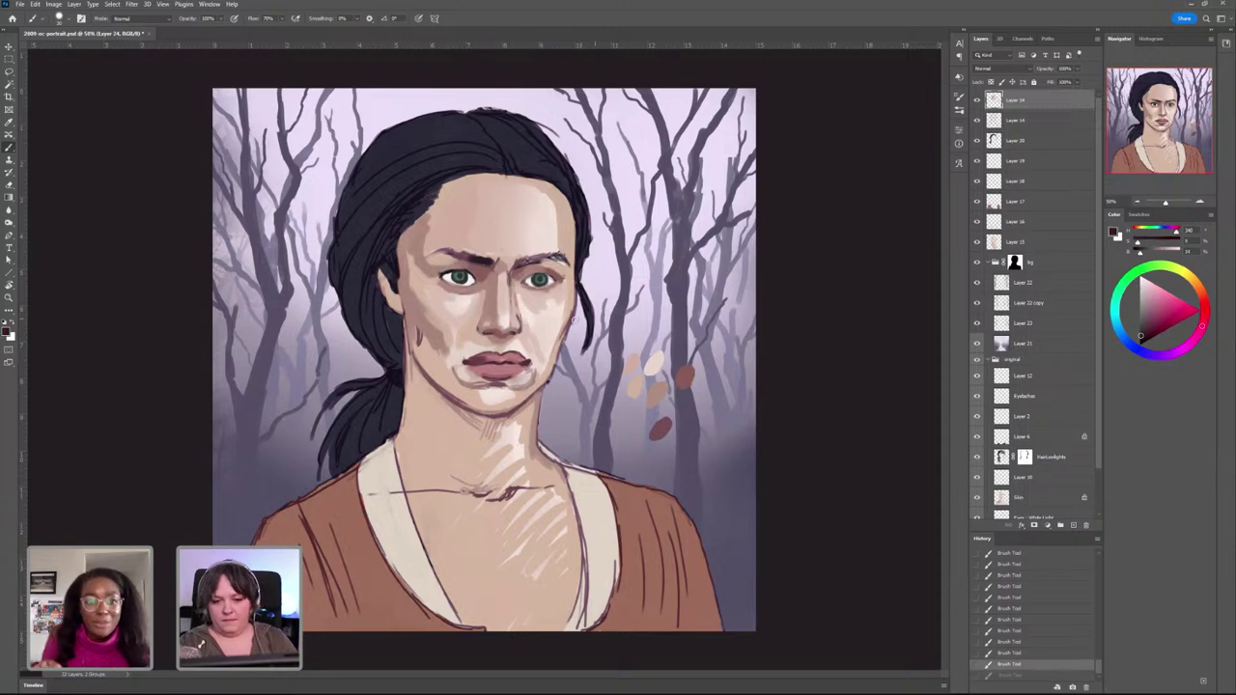
{"action": "left_click", "coordinate": [560, 302], "text": "alt"}
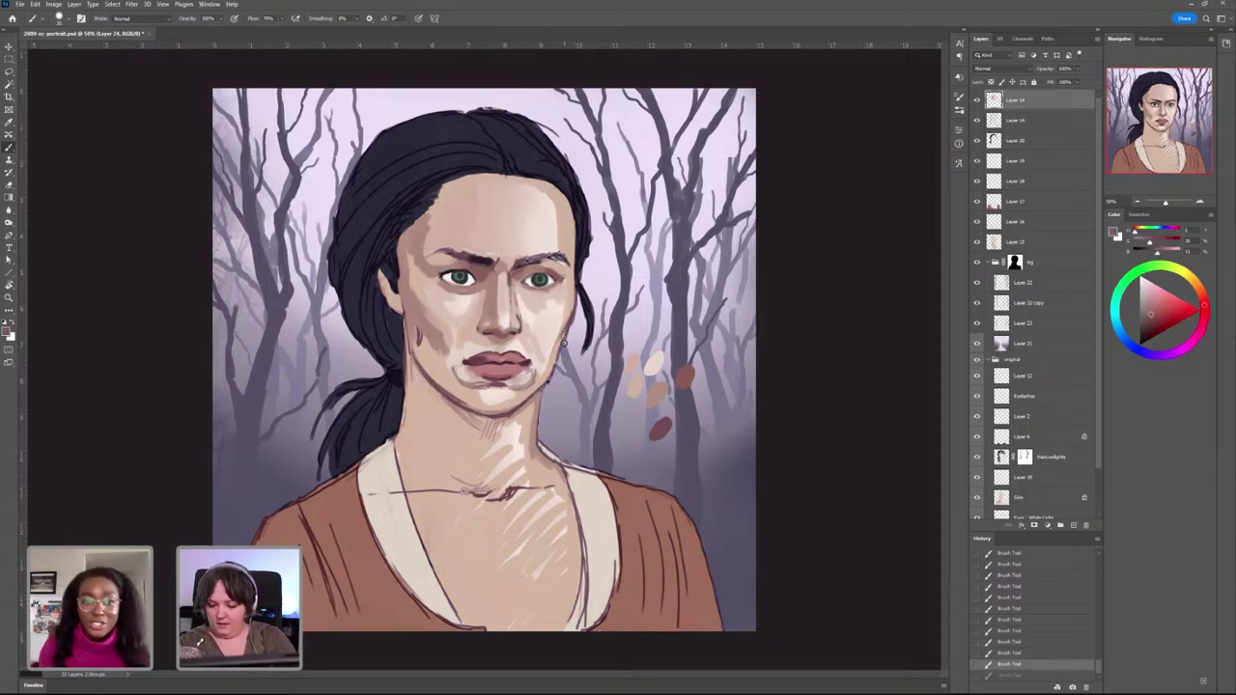
{"action": "left_click_drag", "start_coordinate": [470, 271], "coordinate": [463, 268]}
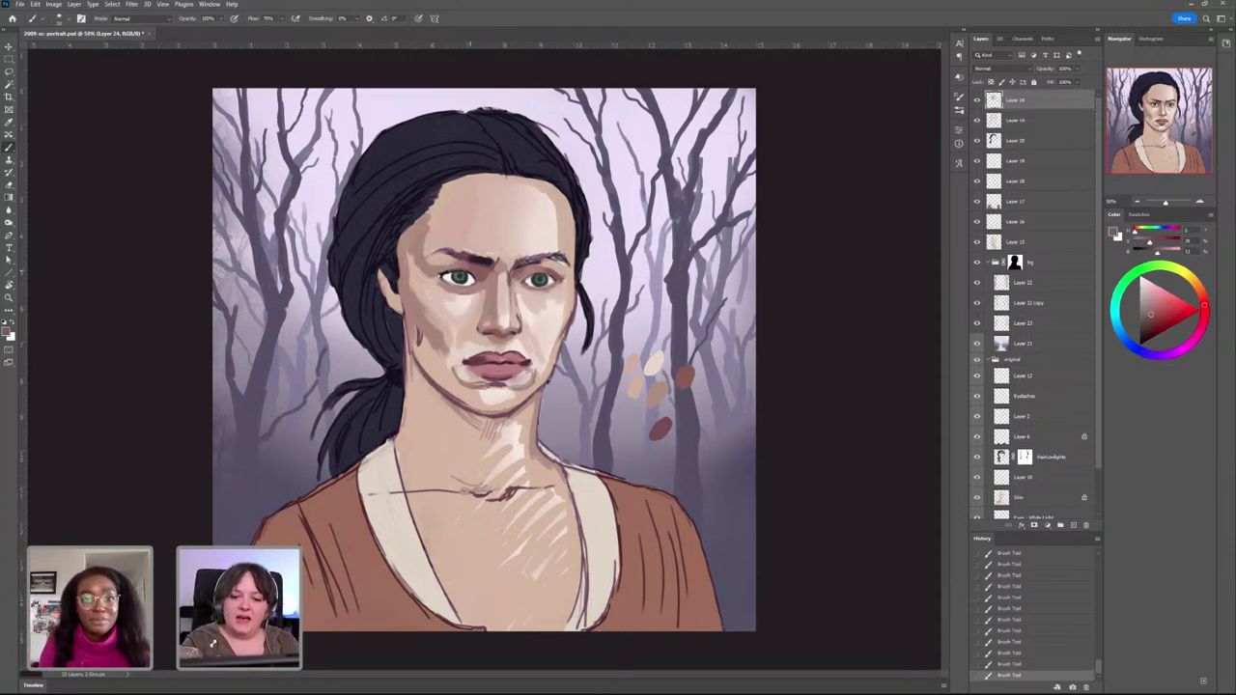
{"action": "key", "text": "ctrl+z"}
{"action": "key", "text": "ctrl+shift+z"}
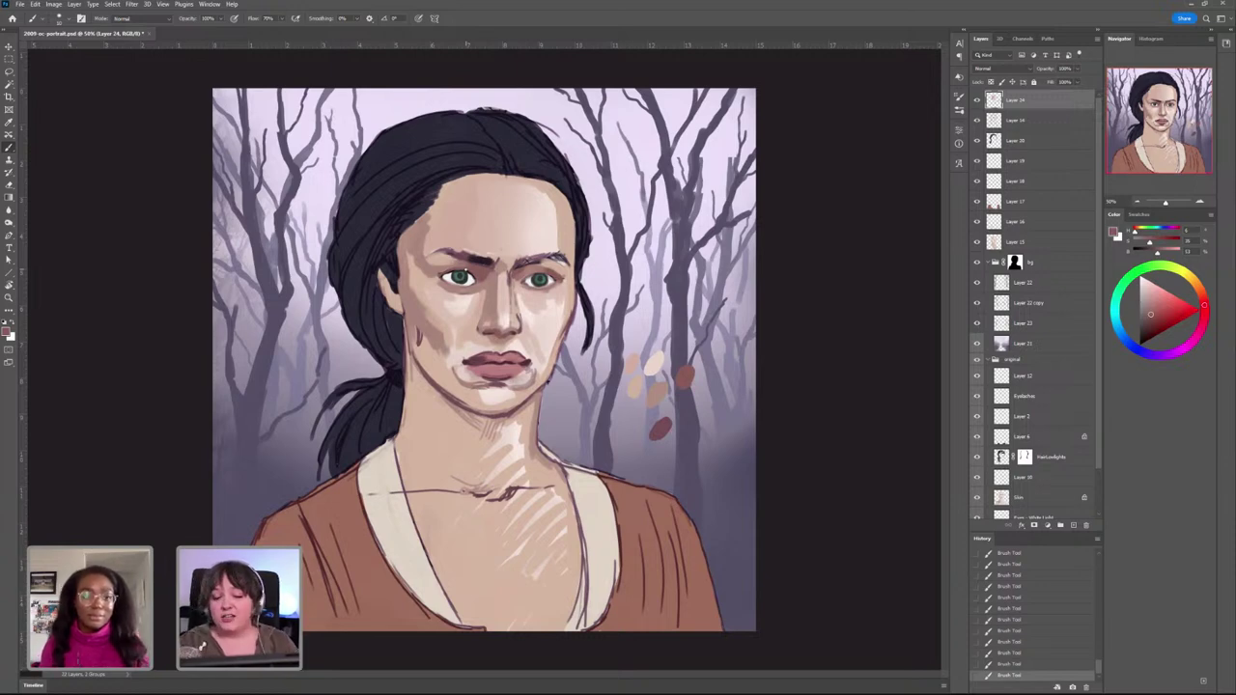
{"action": "left_click", "coordinate": [460, 264], "text": "alt"}
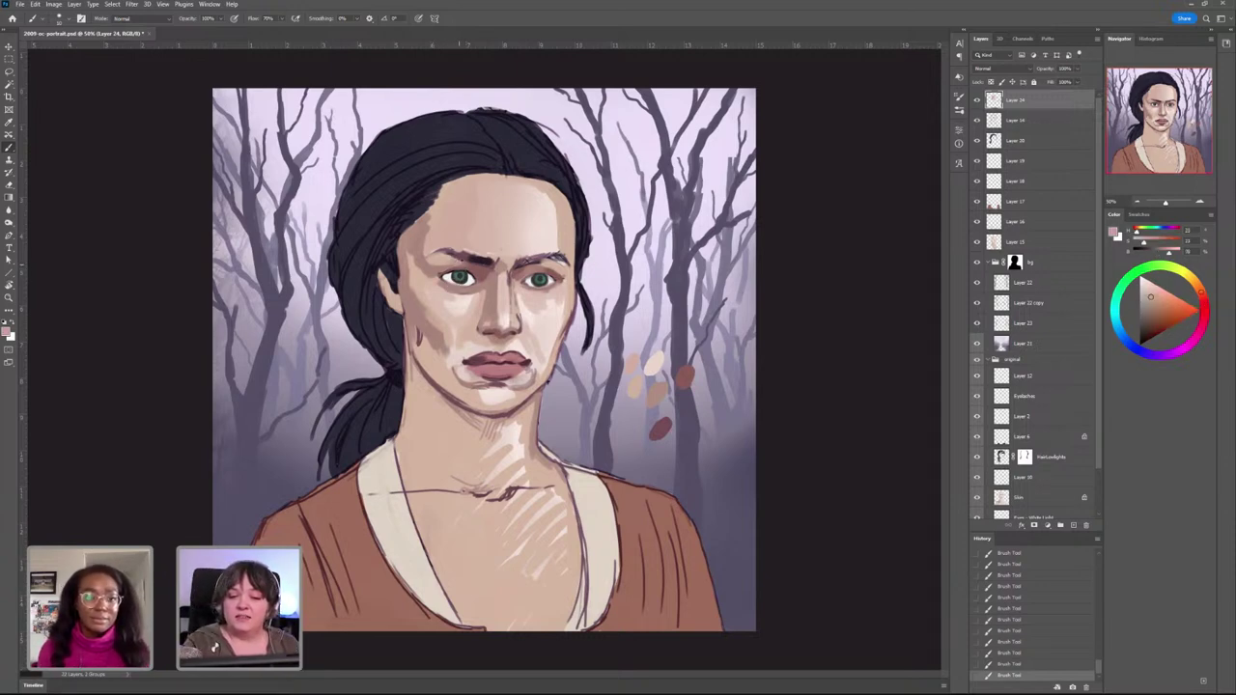
{"action": "mouse_move", "coordinate": [460, 264]}
{"action": "left_mouse_down"}
{"action": "mouse_move", "coordinate": [474, 263]}
{"action": "mouse_move", "coordinate": [449, 259]}
{"action": "left_mouse_up"}
{"action": "left_click", "coordinate": [457, 290], "text": "alt"}
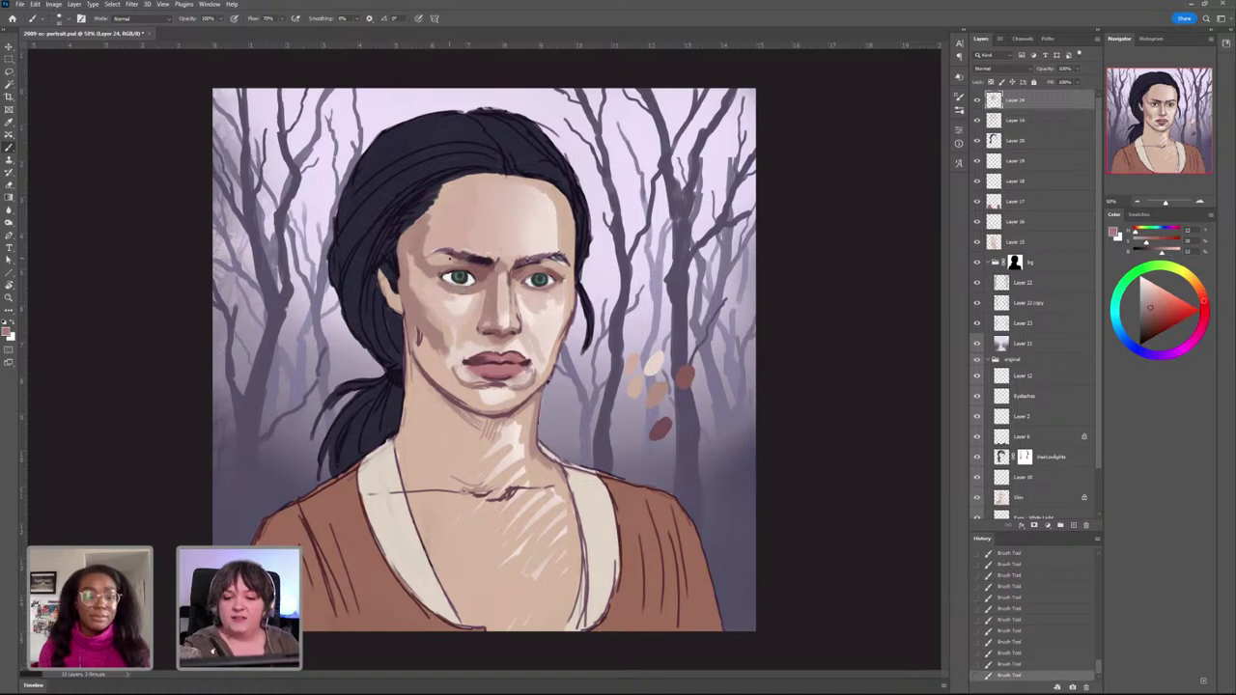
{"action": "key", "text": "ctrl+z"}
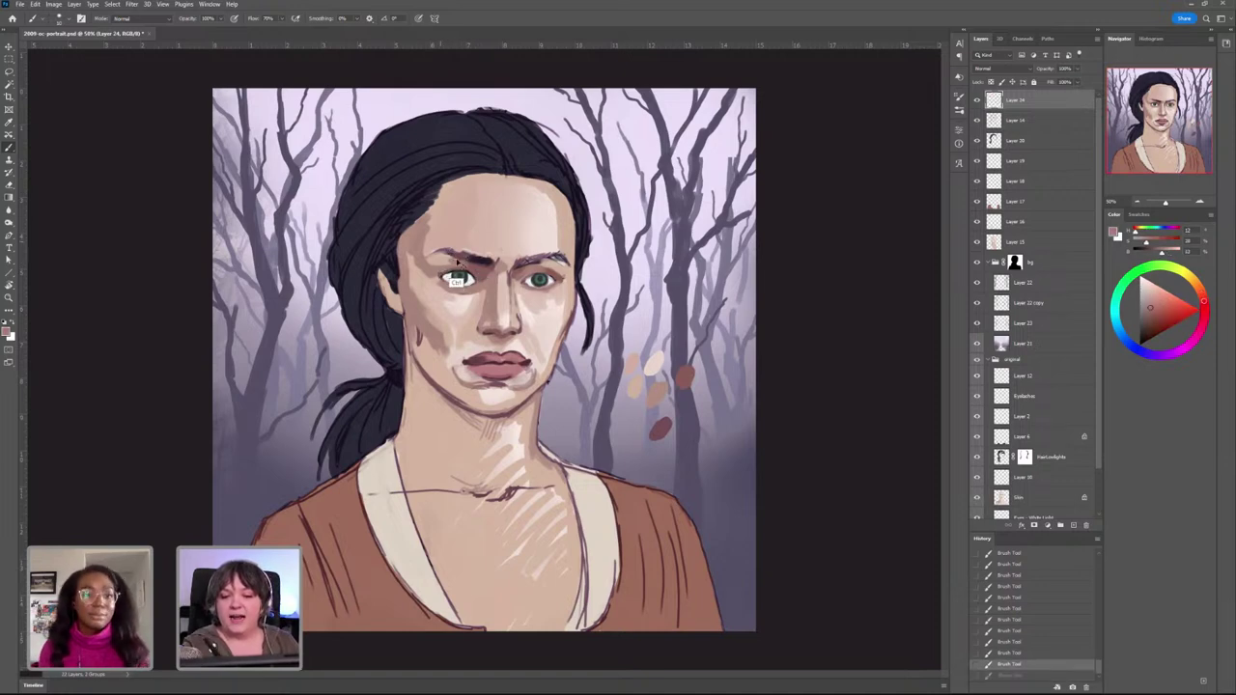
{"action": "key", "text": "ctrl+z"}
{"action": "key", "text": "ctrl+z"}
Step: Clean up the left eyebrow's underside with skin tone sampled below the eye, and sample a matching tone below the right eye
{"action": "left_click", "coordinate": [445, 287], "text": "alt"}
{"action": "left_click_drag", "start_coordinate": [451, 262], "coordinate": [458, 262]}
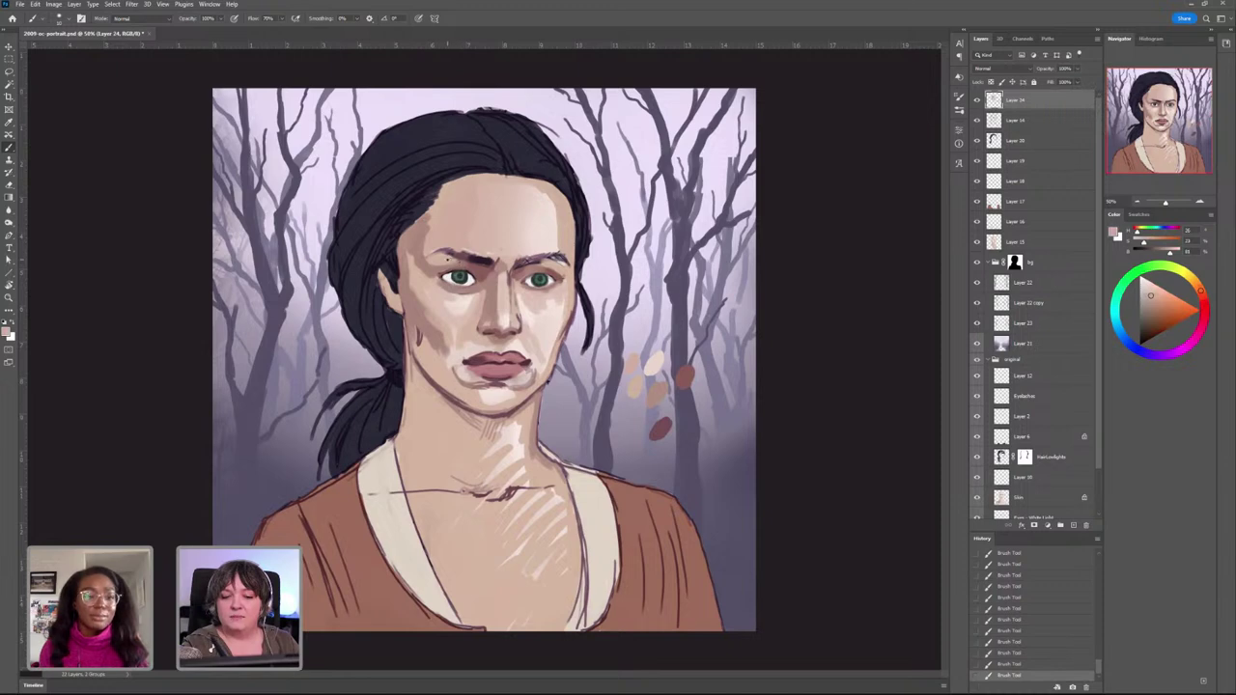
{"action": "left_click", "coordinate": [547, 294], "text": "alt"}
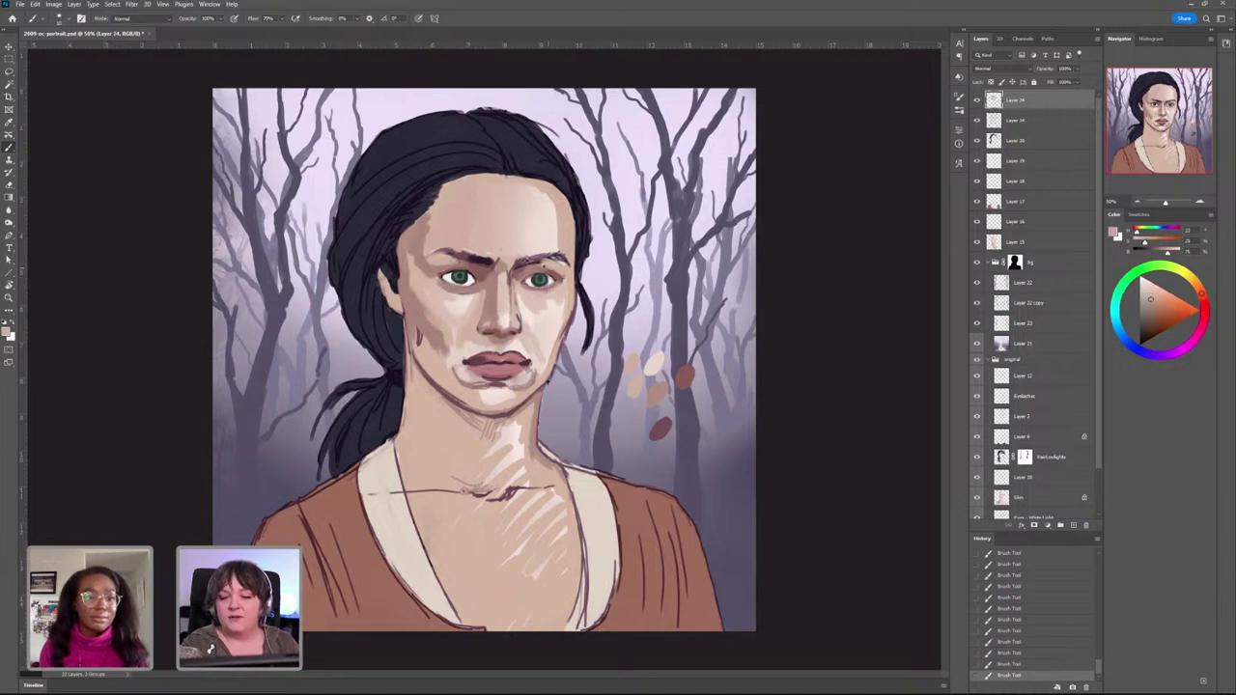
Step: Refine the inner ends of both eyebrows with sampled near-black and a softer muted brown, undoing one dark stroke
{"action": "left_click", "coordinate": [484, 262], "text": "alt"}
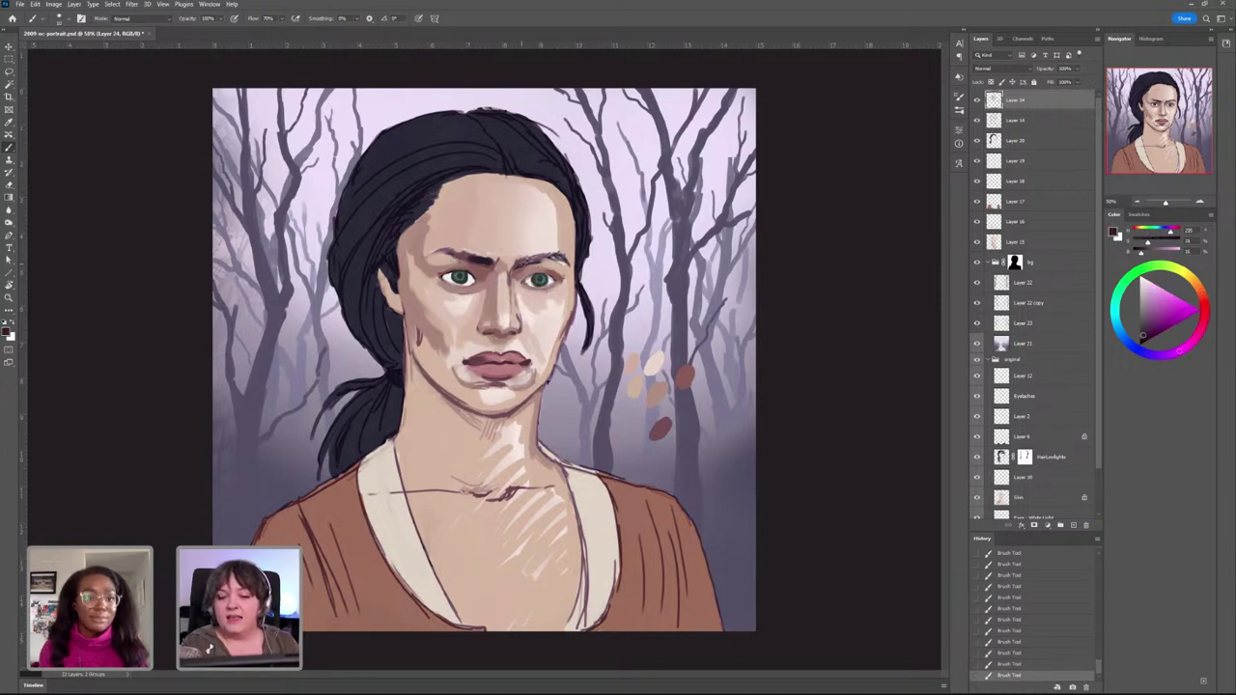
{"action": "key", "text": "ctrl+z"}
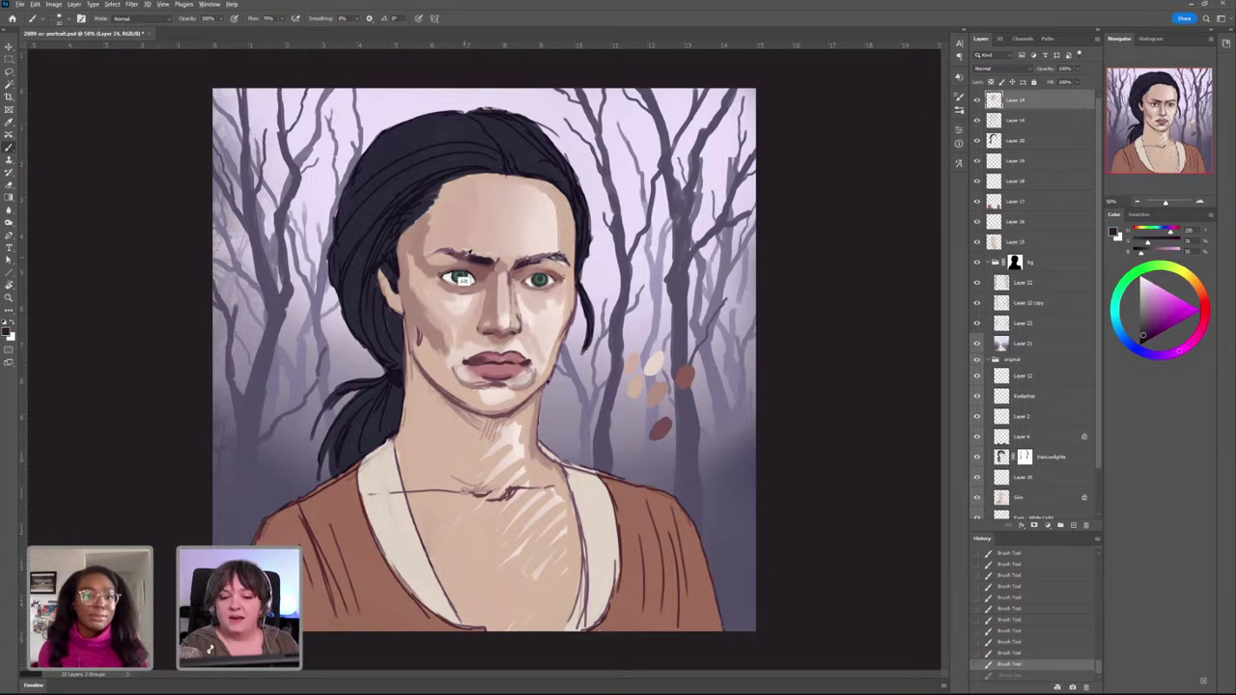
{"action": "left_click", "coordinate": [476, 267], "text": "alt"}
{"action": "left_click_drag", "start_coordinate": [521, 264], "coordinate": [528, 260]}
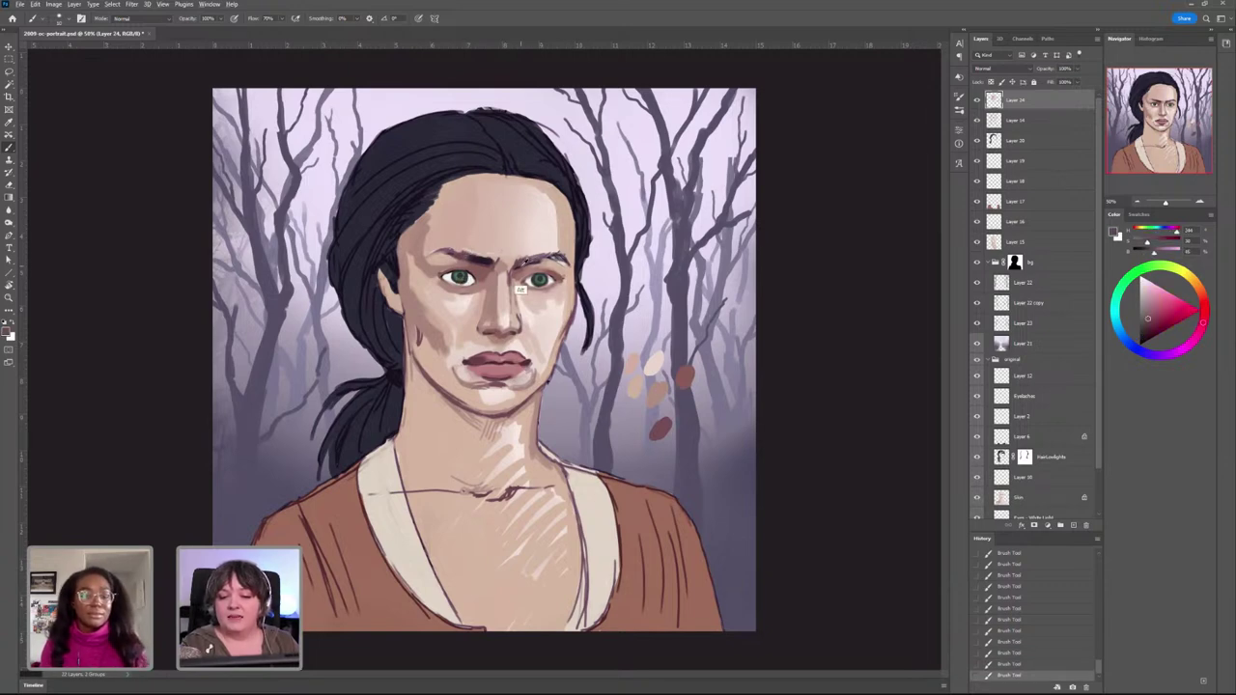
{"action": "left_click", "coordinate": [525, 265], "text": "alt"}
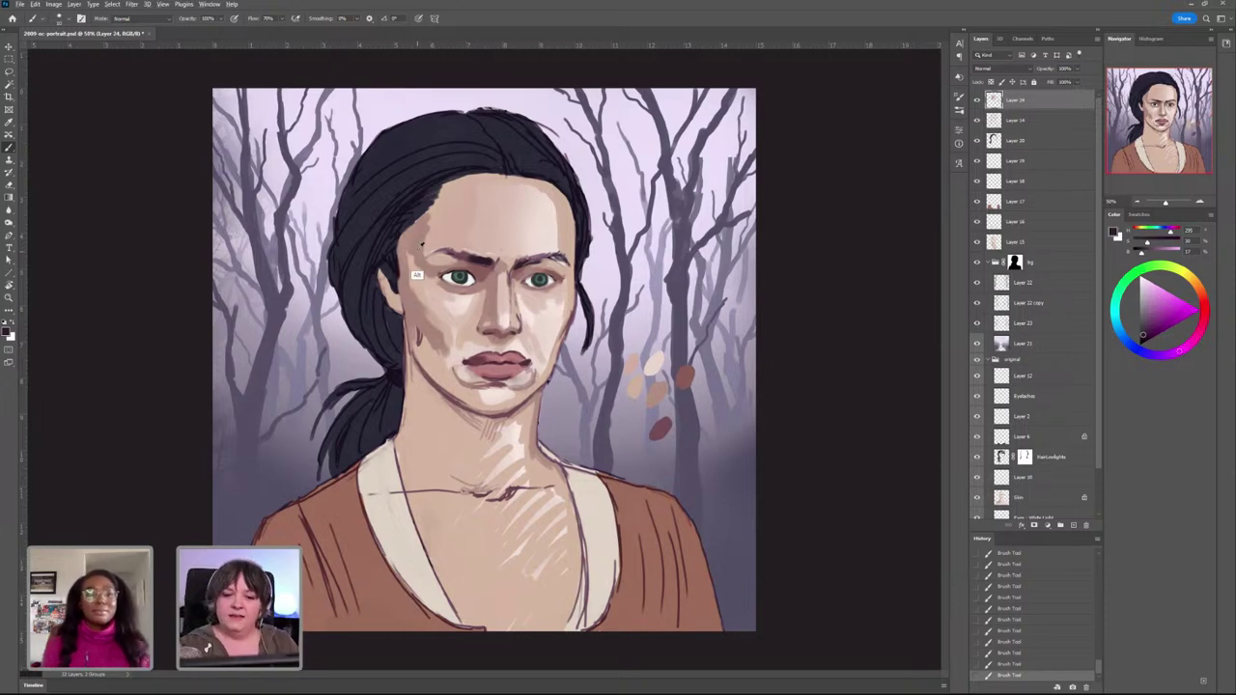
Step: Shade the left temple with sampled skin brown, and sample brow-shadow and light cheek tones for the right eye area
{"action": "left_click", "coordinate": [418, 267], "text": "alt"}
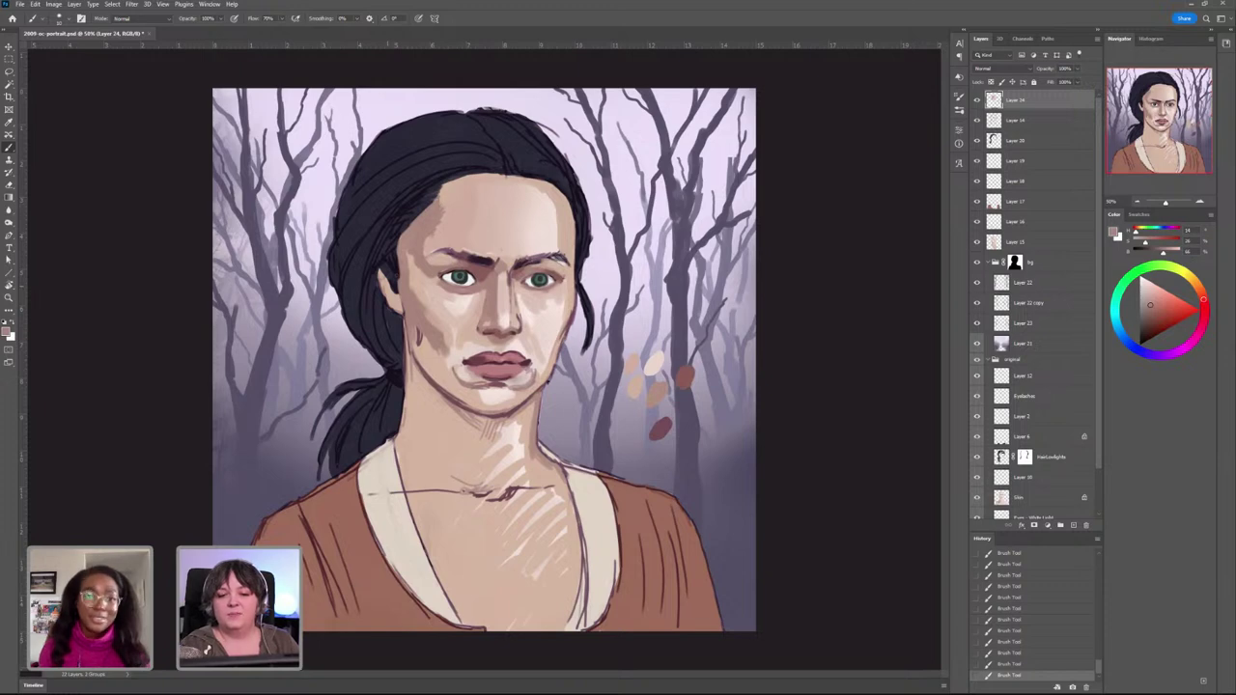
{"action": "left_click", "coordinate": [495, 265], "text": "alt"}
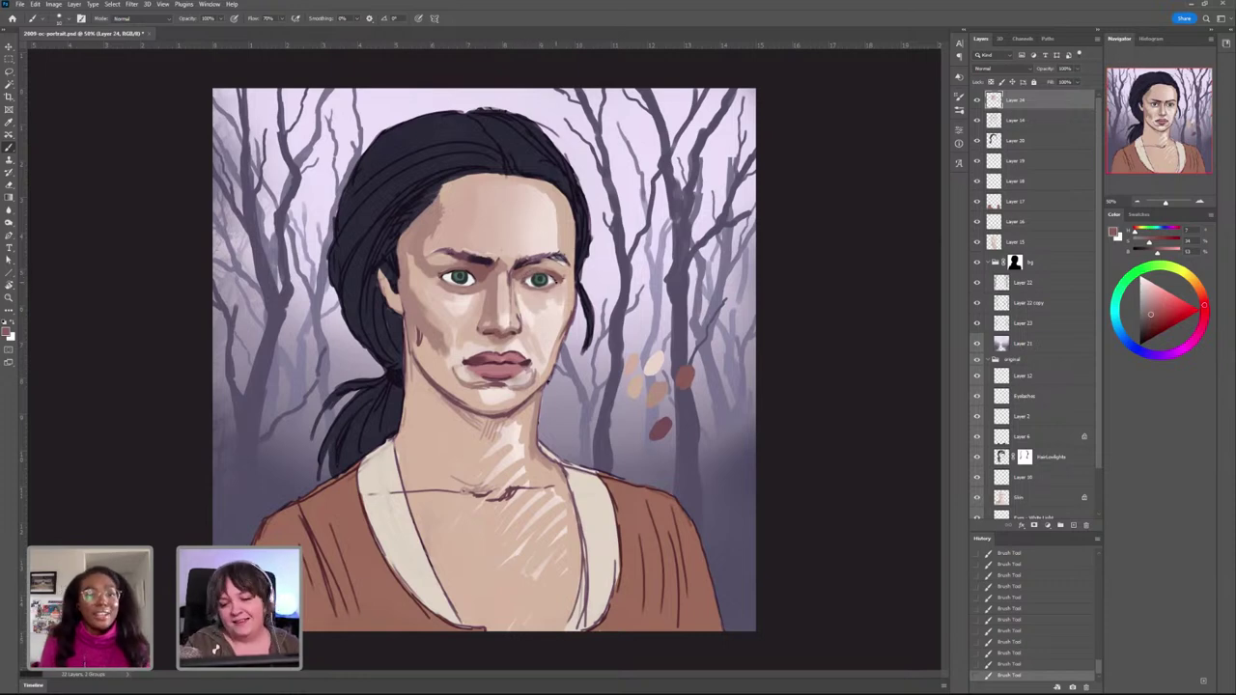
{"action": "left_click", "coordinate": [554, 309], "text": "alt"}
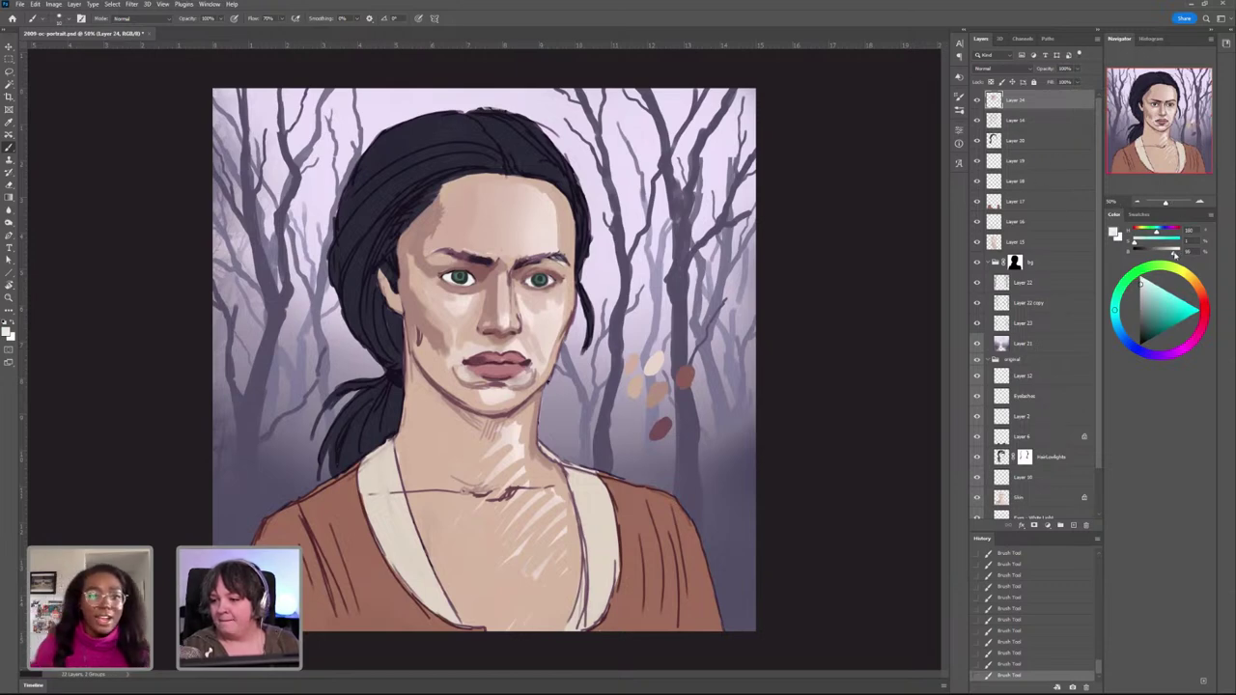
{"action": "left_click", "coordinate": [541, 311], "text": "alt"}
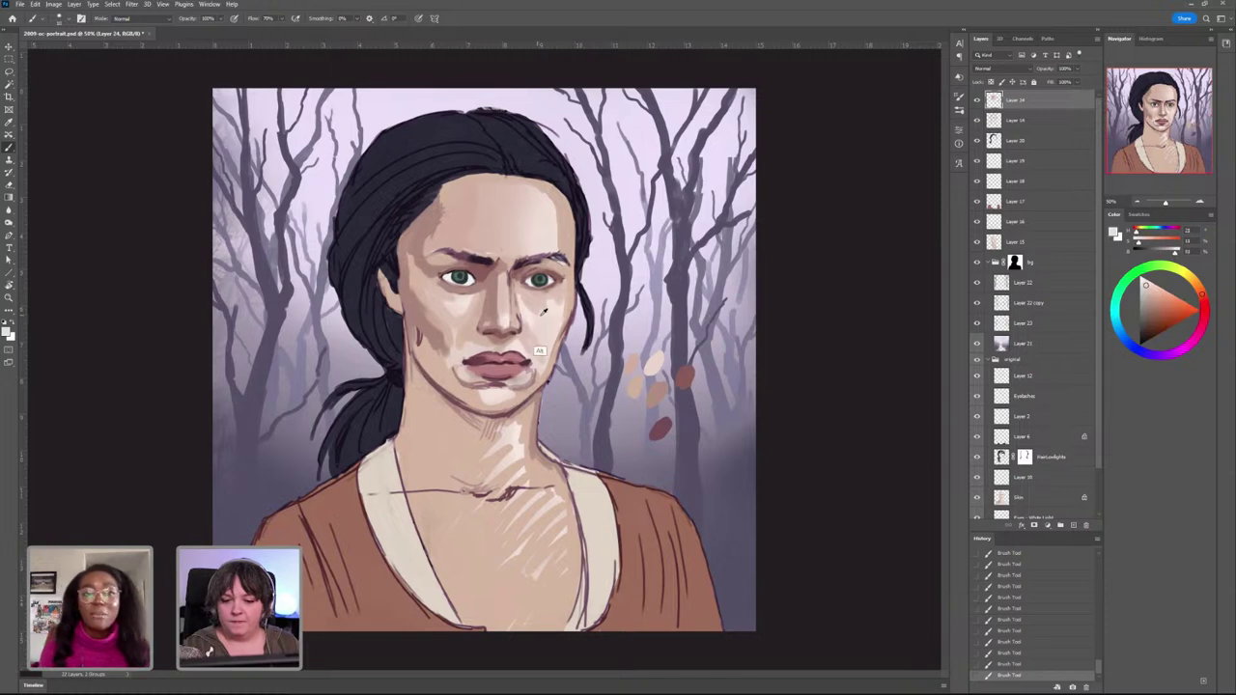
Step: Undo the last brush stroke and paint a sampled light skin tone under the eye on the portrait's right side
{"action": "key", "text": "ctrl+z"}
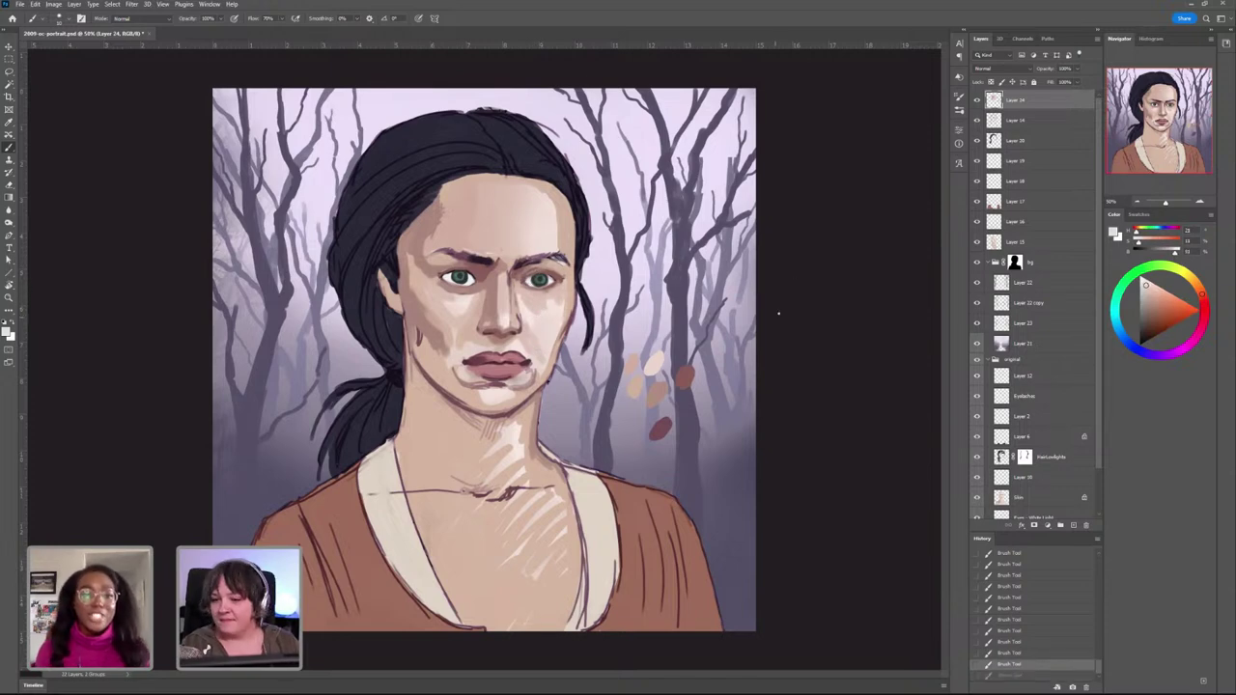
{"action": "left_click", "coordinate": [529, 305], "text": "alt"}
{"action": "left_click_drag", "start_coordinate": [544, 295], "coordinate": [531, 298]}
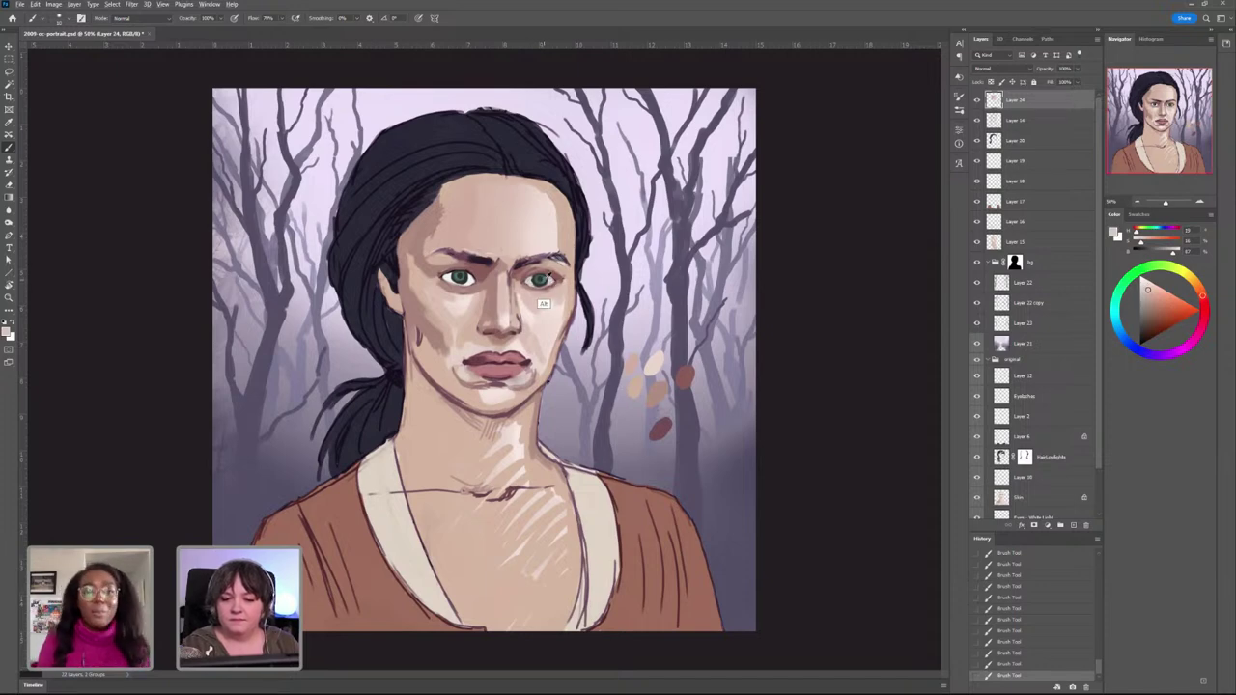
Step: Refine the iris of the right-hand eye with grey-green and dark teal tones sampled from it
{"action": "left_click", "coordinate": [539, 280], "text": "alt"}
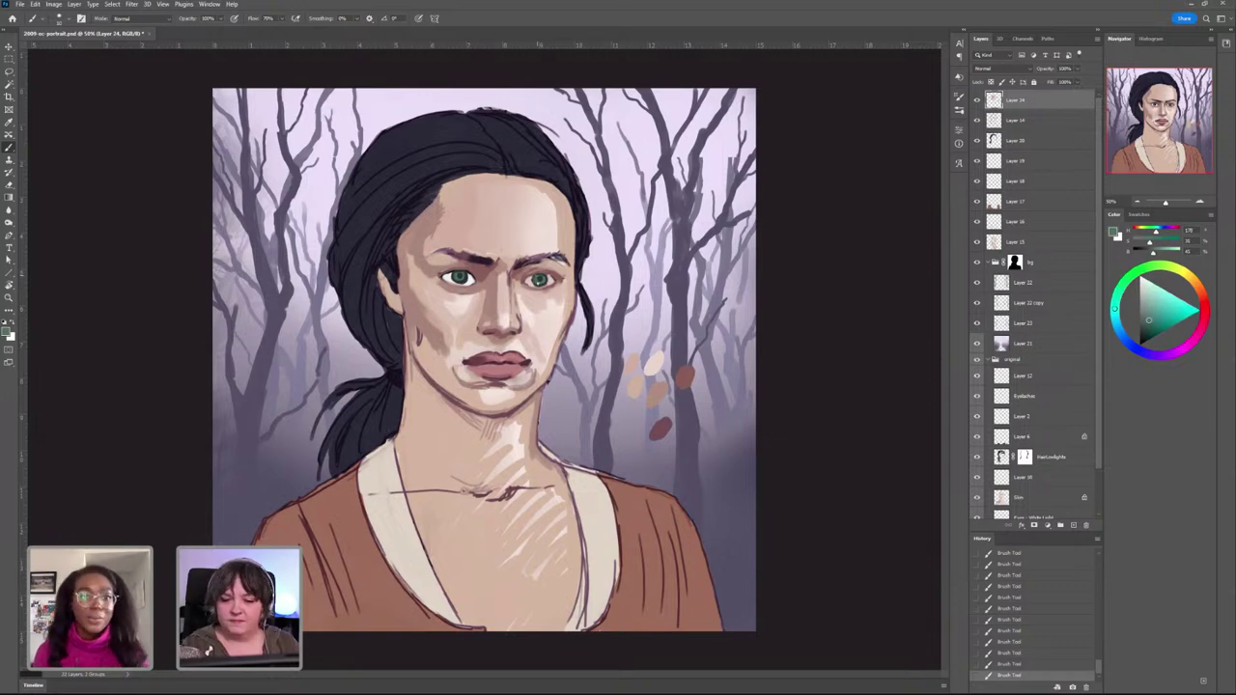
{"action": "key", "text": "x"}
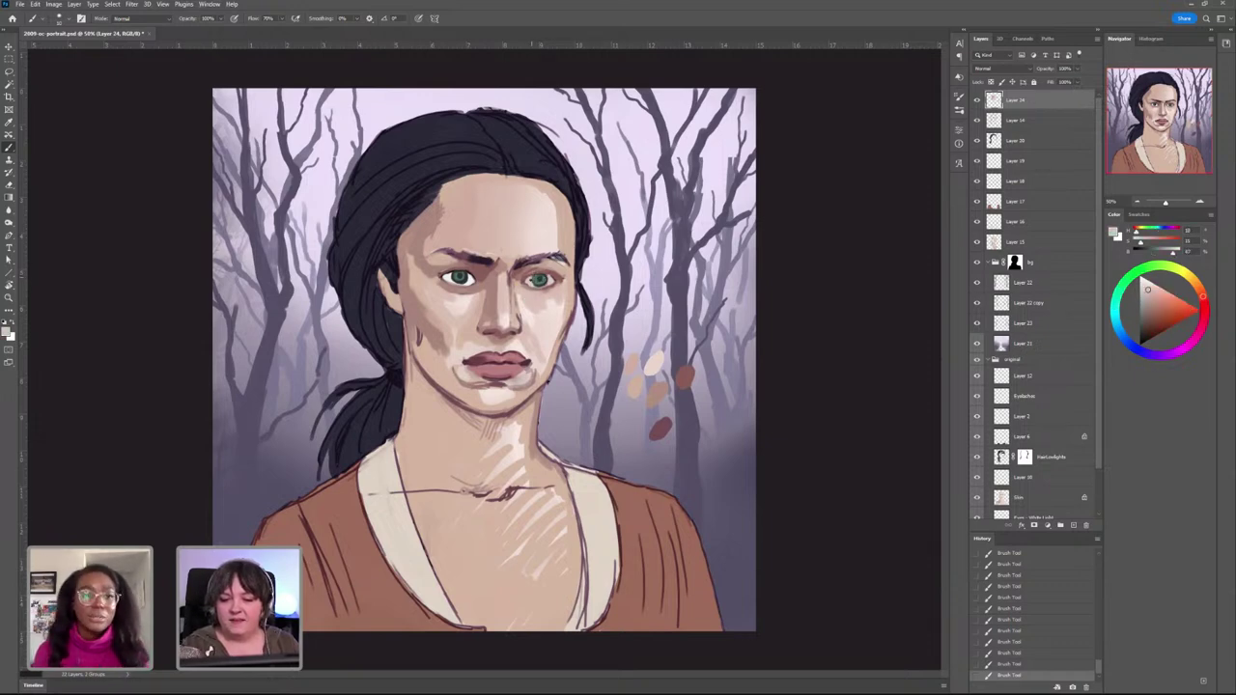
{"action": "left_click", "coordinate": [541, 281], "text": "alt"}
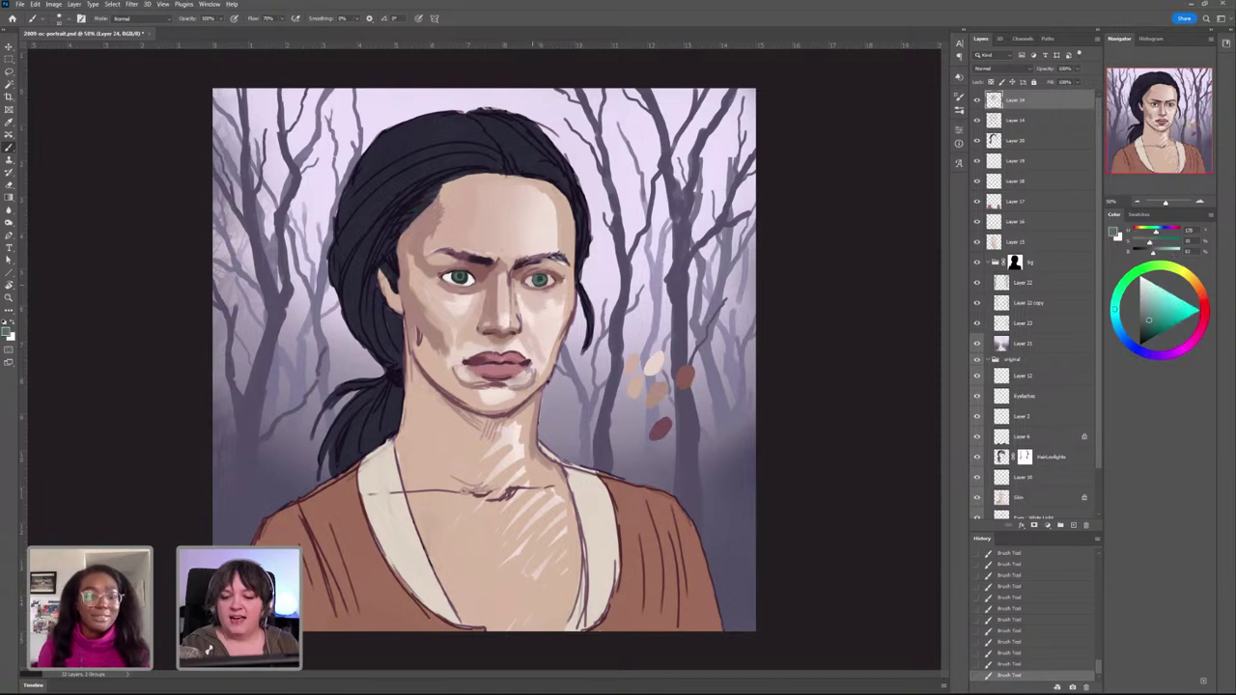
{"action": "left_click", "coordinate": [538, 277], "text": "alt"}
{"action": "left_click", "coordinate": [539, 279], "text": "alt"}
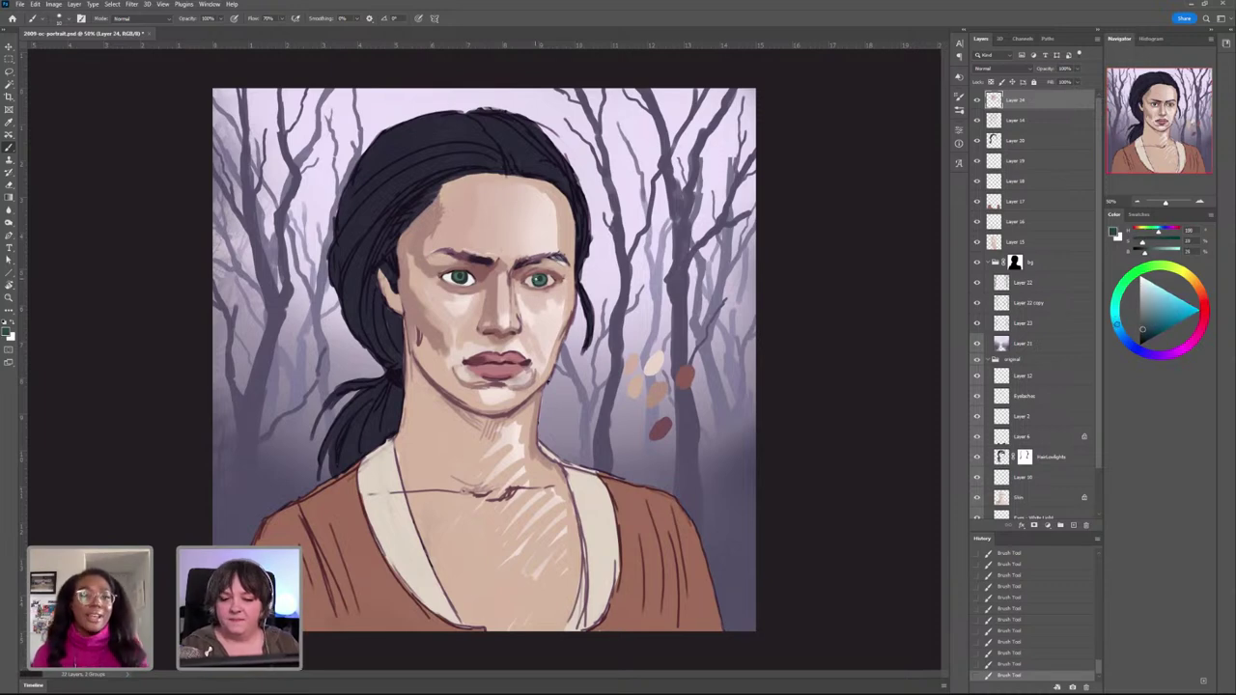
Step: Touch up the right-hand eye's edges with sampled skin and mauve tones, and choose a more muted green for its iris
{"action": "left_click", "coordinate": [528, 283], "text": "alt"}
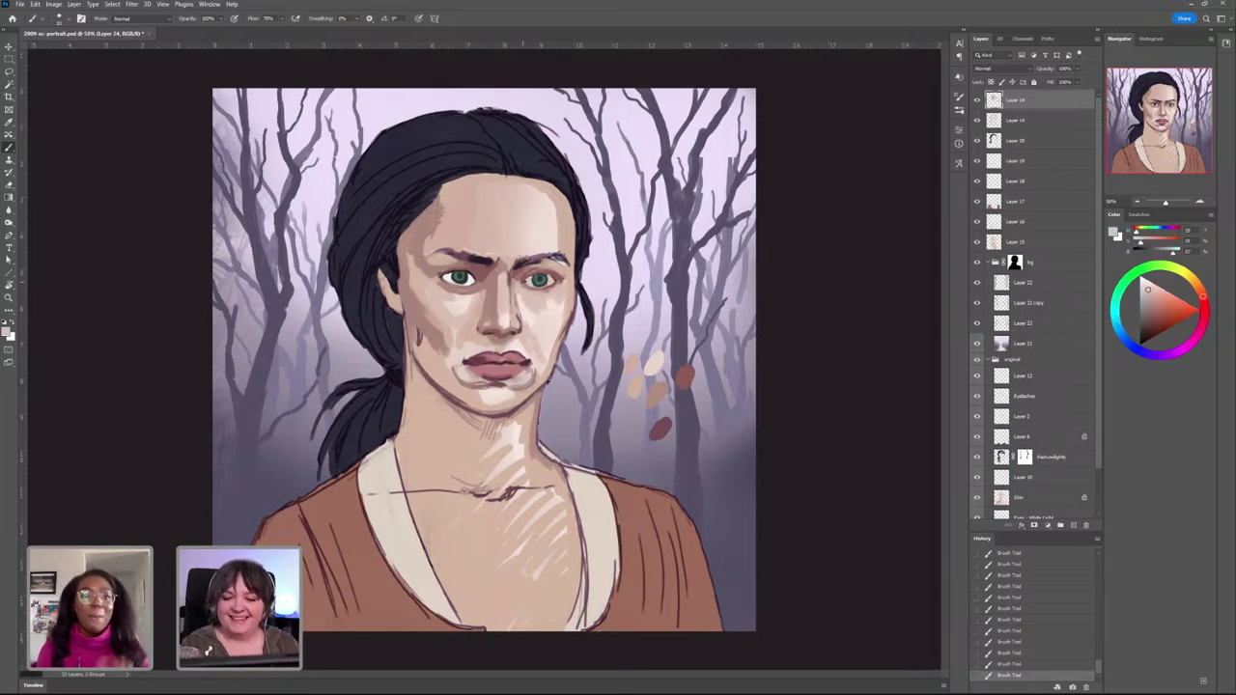
{"action": "left_click", "coordinate": [523, 305], "text": "alt"}
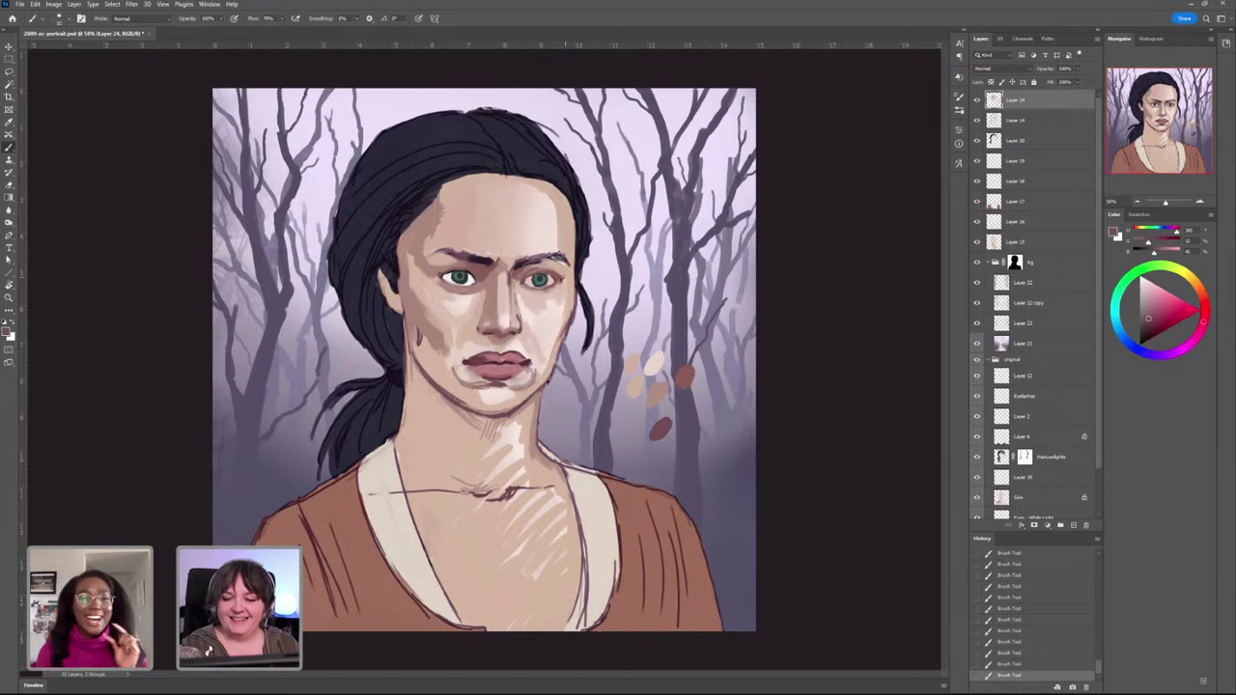
{"action": "left_click", "coordinate": [554, 274], "text": "alt"}
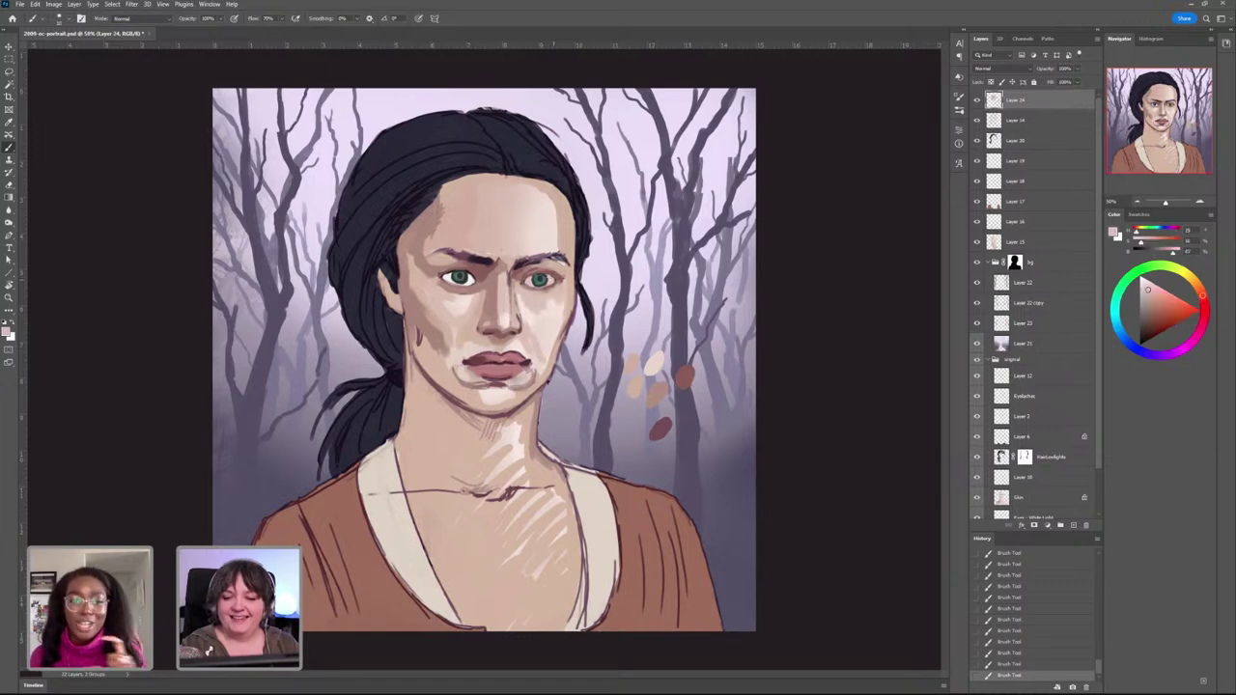
{"action": "left_click", "coordinate": [546, 277], "text": "alt"}
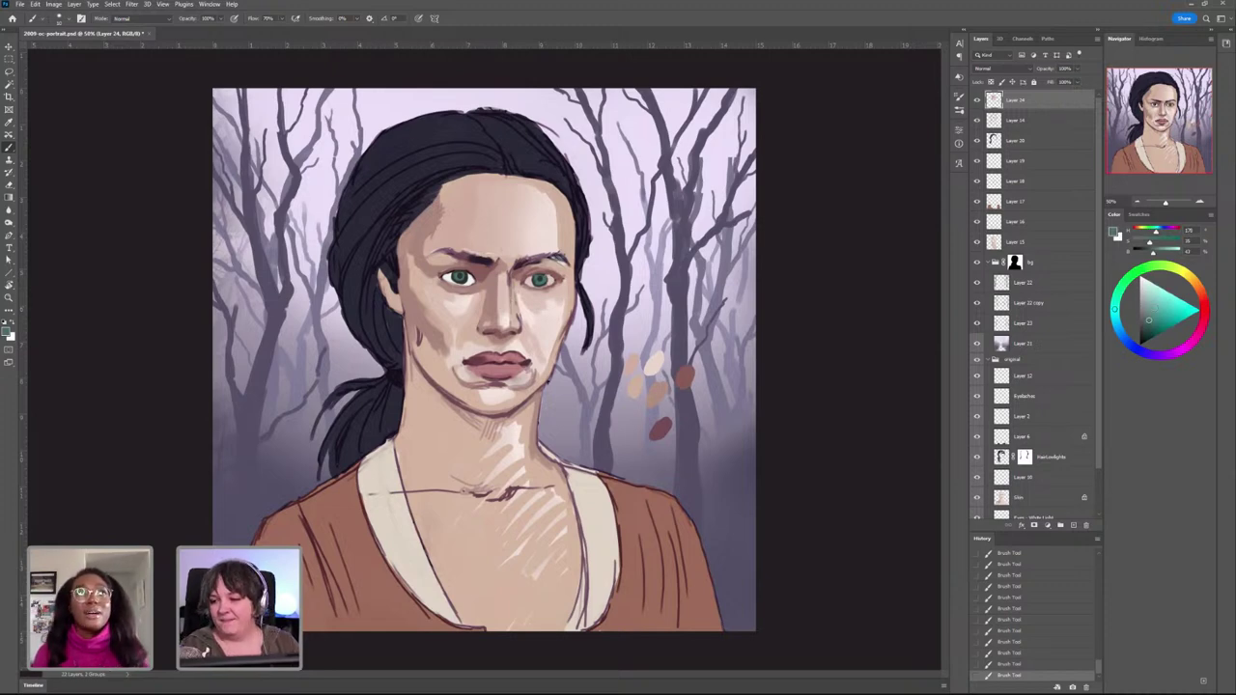
{"action": "left_click", "coordinate": [1144, 317]}
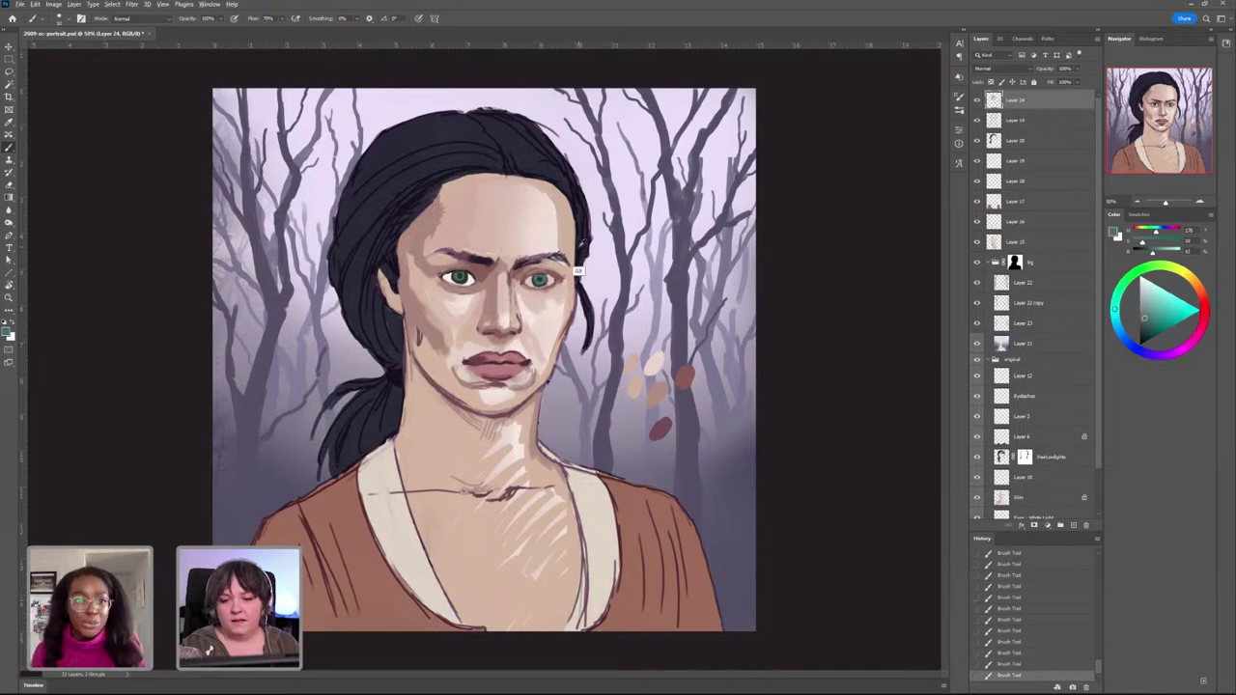
Step: Undo the last stroke and darken the right-hand eye's pupil with a dark blue sampled from the hair
{"action": "left_click", "coordinate": [581, 261], "text": "alt"}
{"action": "key", "text": "ctrl+z"}
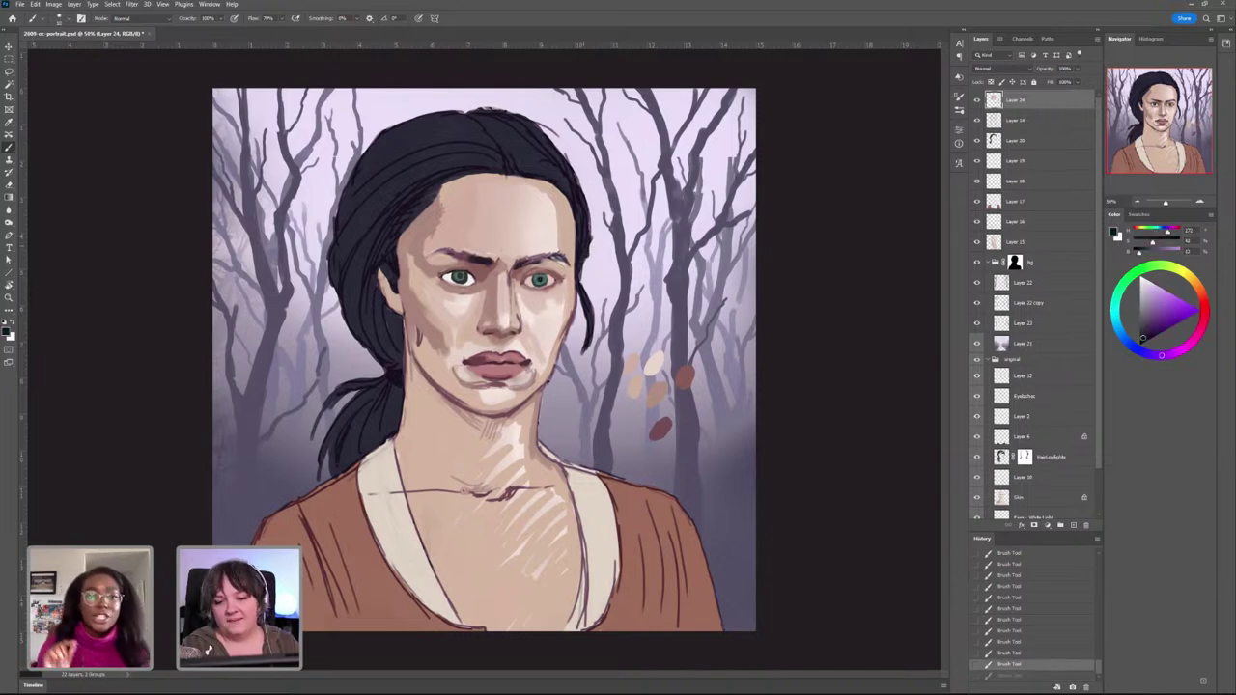
{"action": "left_click", "coordinate": [530, 154], "text": "alt"}
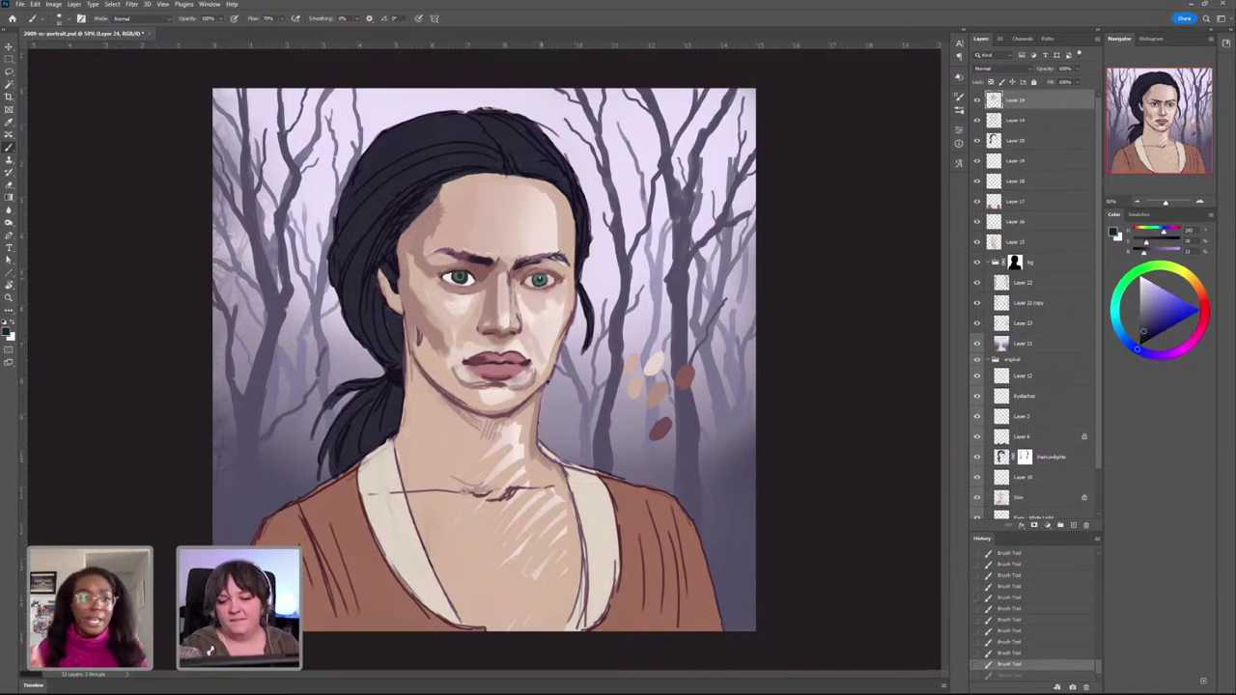
{"action": "left_click_drag", "start_coordinate": [542, 277], "coordinate": [537, 278]}
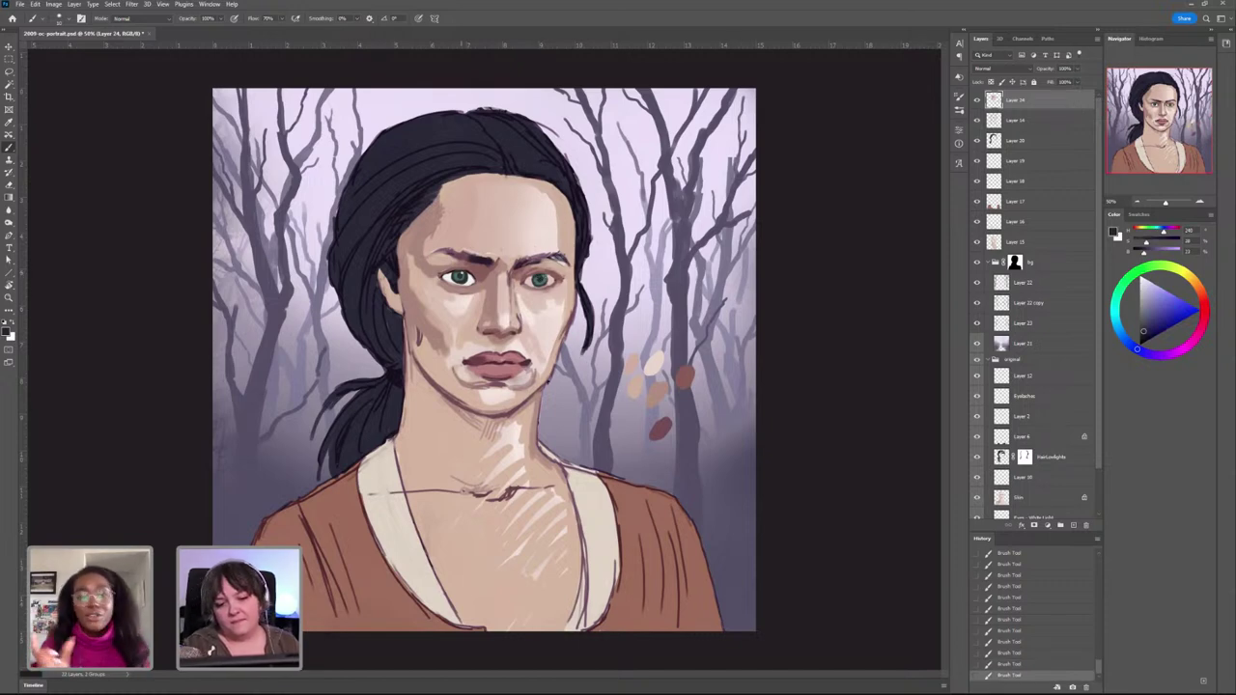
Step: Refine both eyes and their surrounding skin with sampled grey-green, near-white, light skin and mauve tones
{"action": "left_click", "coordinate": [549, 278], "text": "alt"}
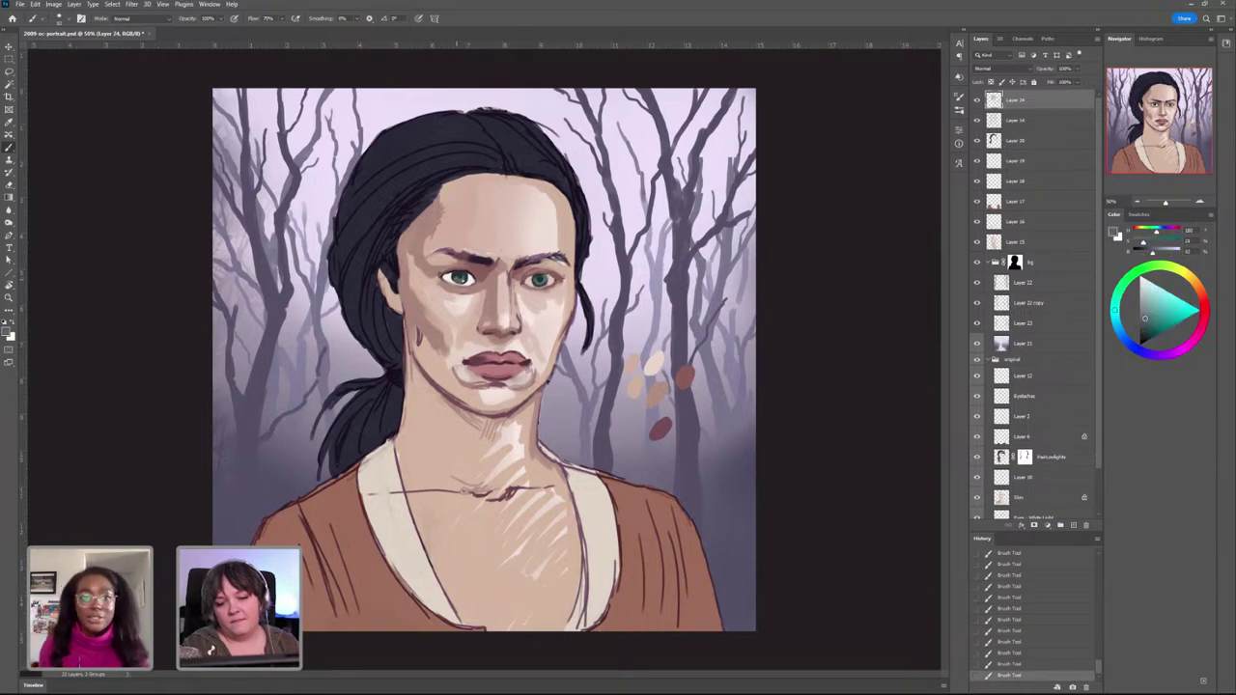
{"action": "left_click", "coordinate": [442, 307], "text": "alt"}
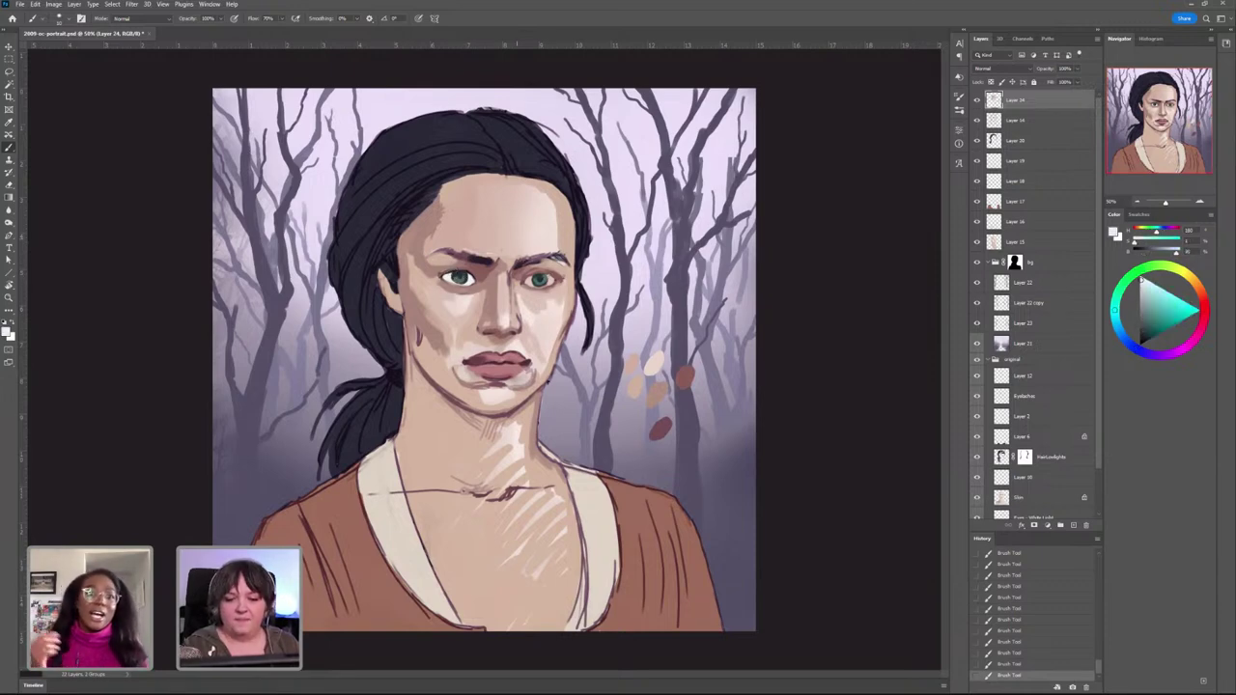
{"action": "left_click", "coordinate": [478, 308], "text": "alt"}
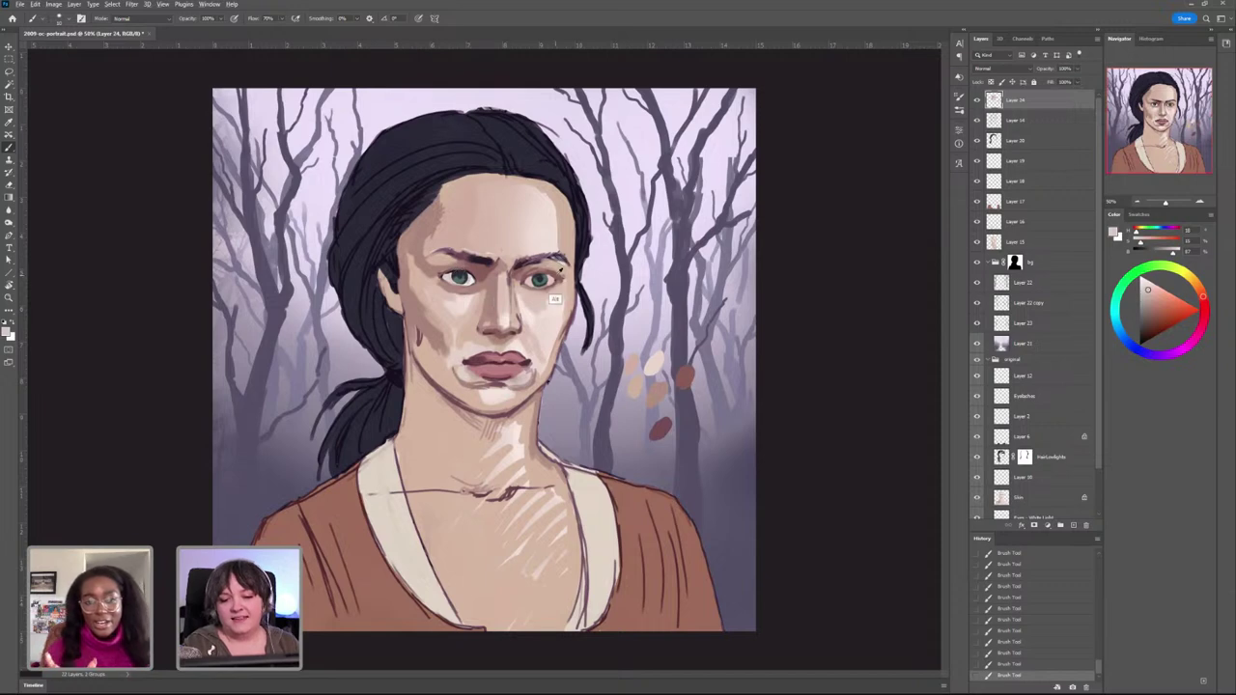
{"action": "left_click", "coordinate": [556, 299], "text": "alt"}
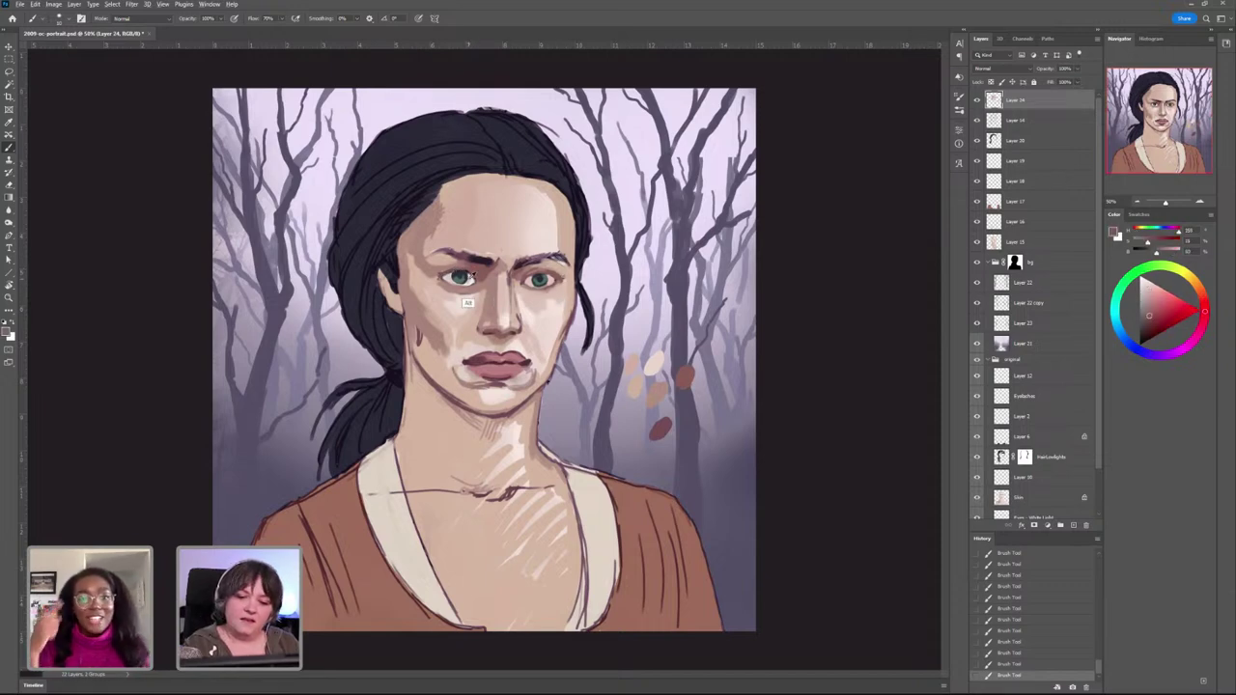
{"action": "left_click", "coordinate": [468, 304], "text": "alt"}
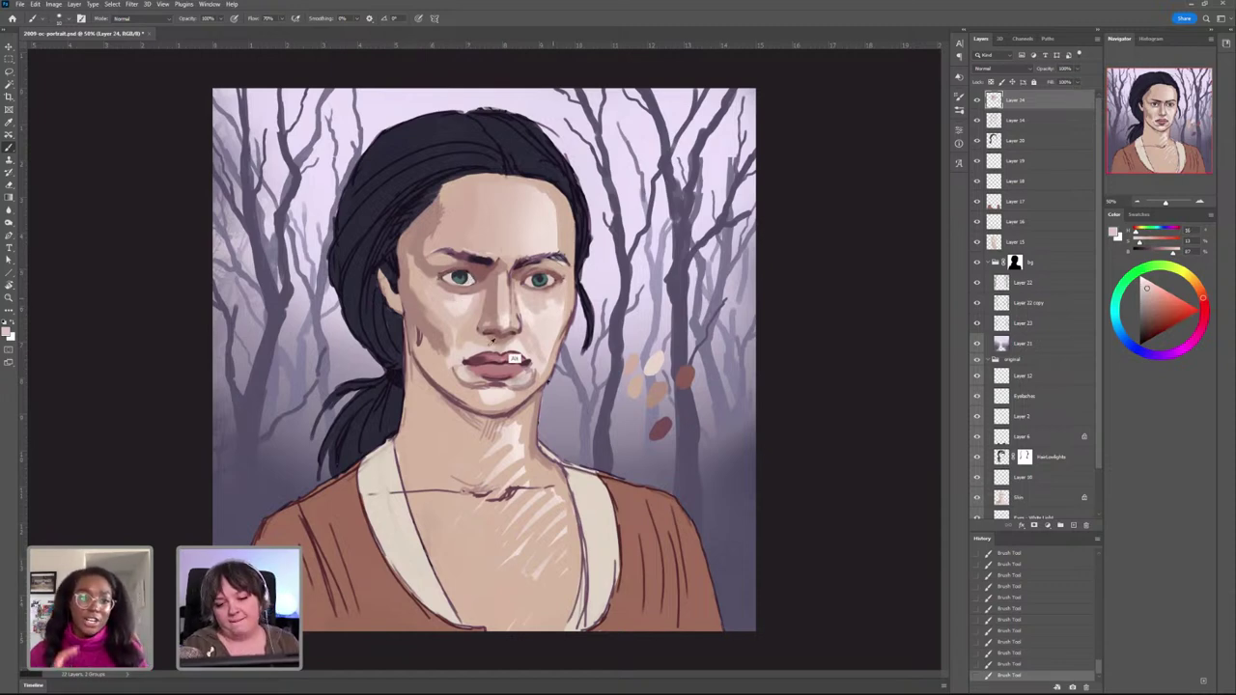
Step: Soften the light patches around the mouth by painting over them with a light skin tone sampled from the face
{"action": "left_click", "coordinate": [466, 364], "text": "alt"}
{"action": "left_click", "coordinate": [461, 320], "text": "alt"}
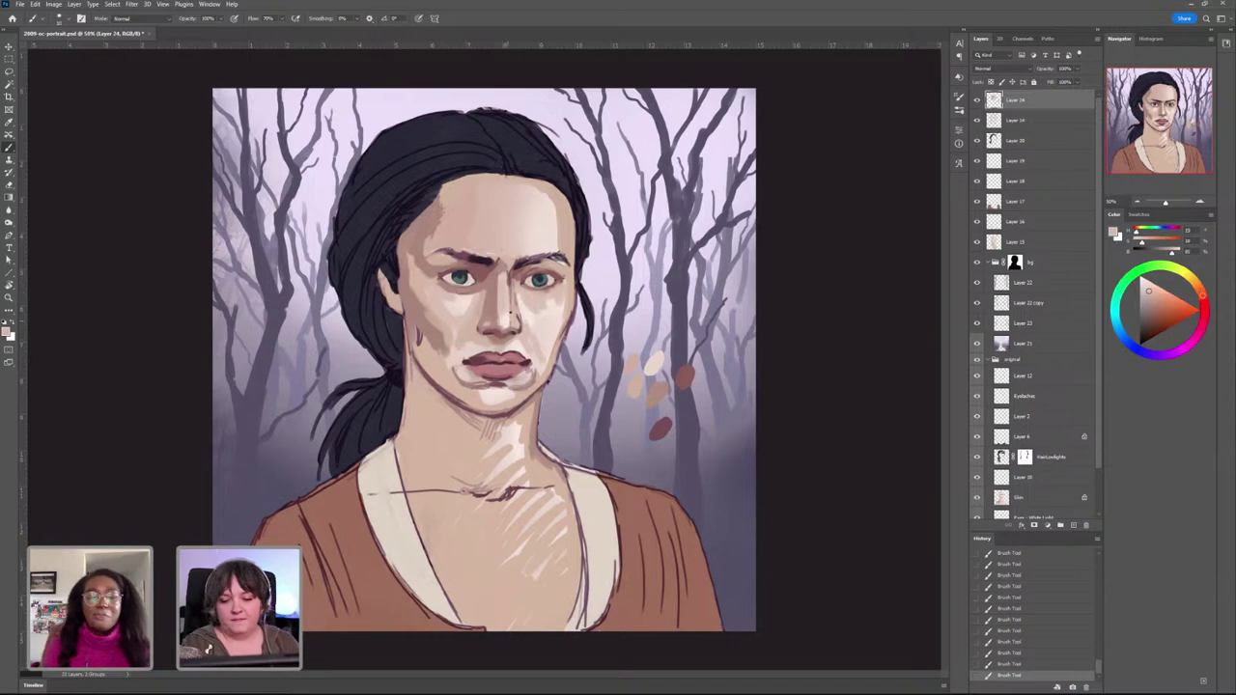
{"action": "left_click_drag", "start_coordinate": [519, 373], "coordinate": [523, 373]}
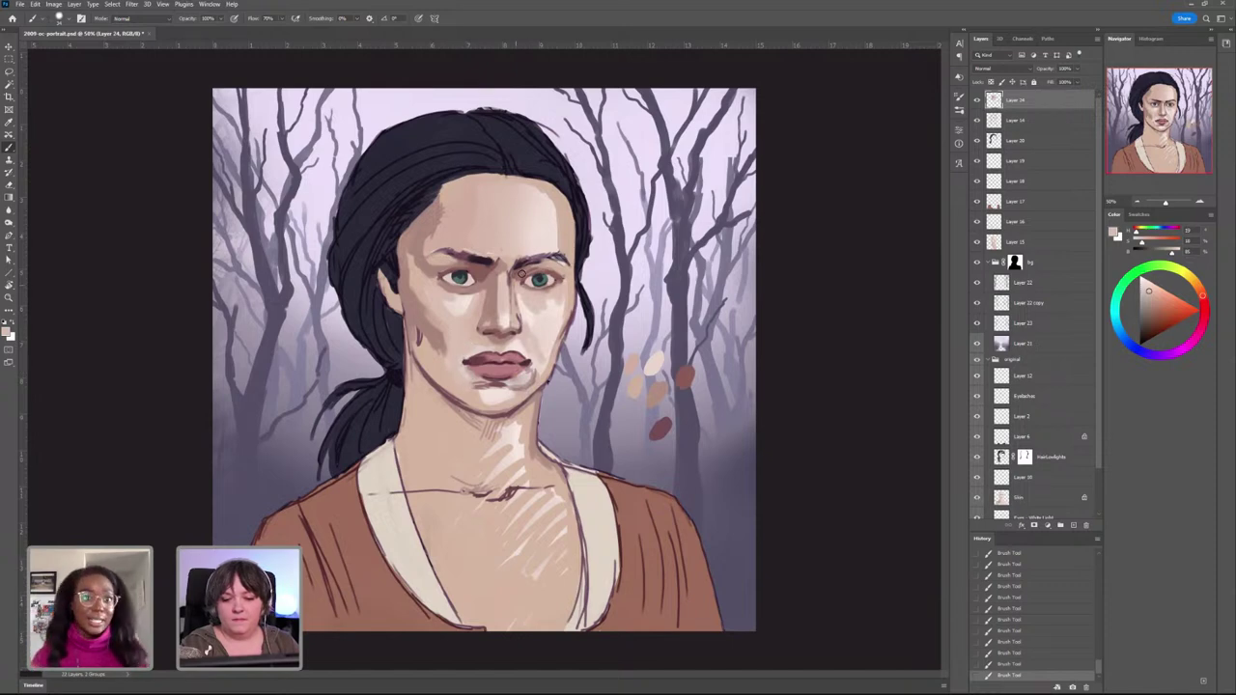
Step: Brighten the upper forehead highlight and blend the cheek and chin with sampled light and mid skin tones
{"action": "left_click", "coordinate": [467, 301], "text": "alt"}
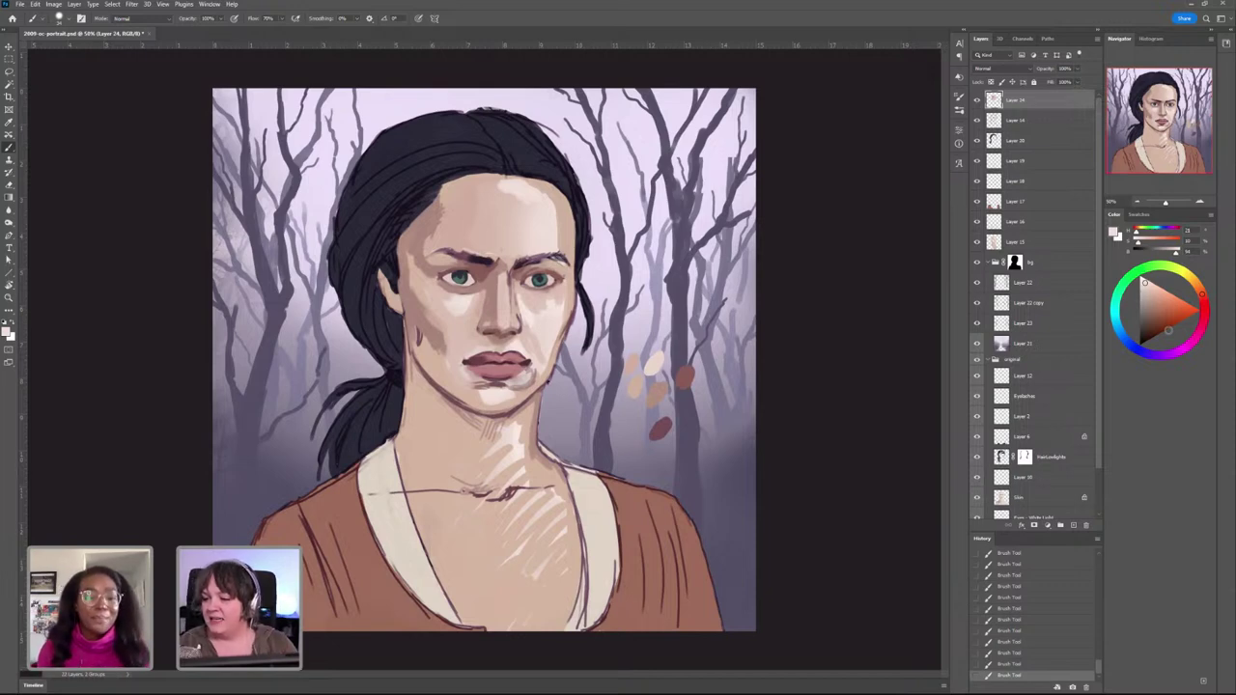
{"action": "left_click", "coordinate": [415, 331], "text": "alt"}
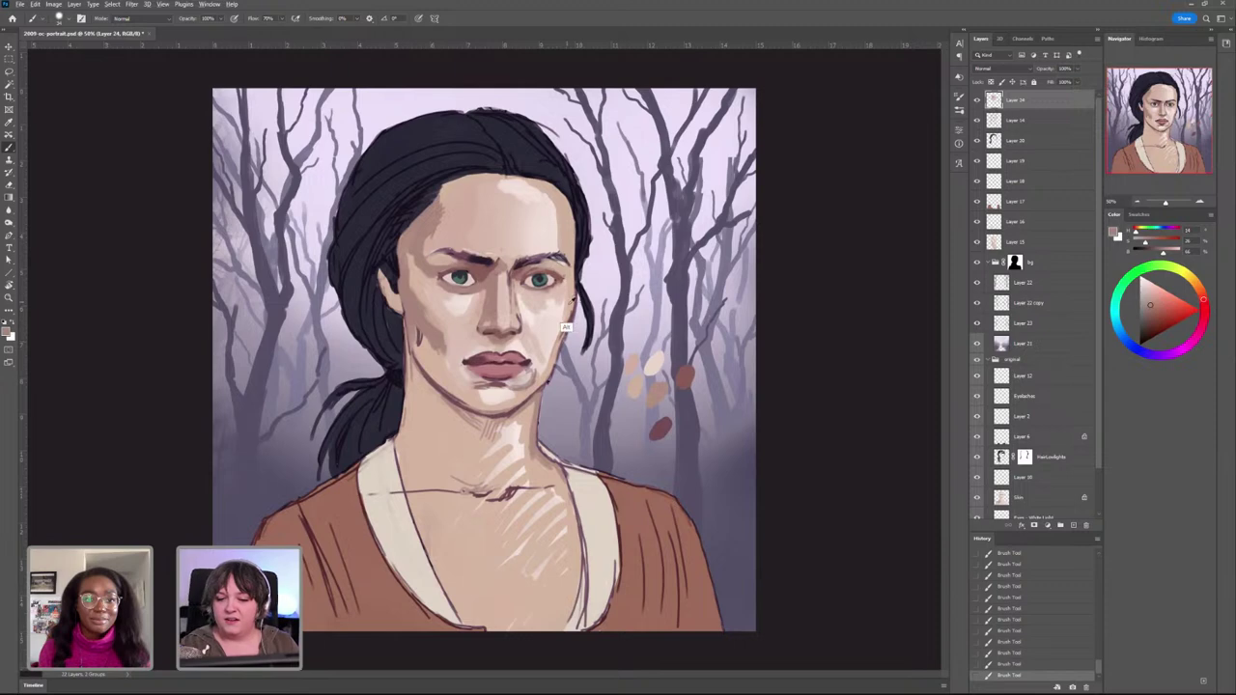
{"action": "left_click", "coordinate": [633, 385], "text": "alt"}
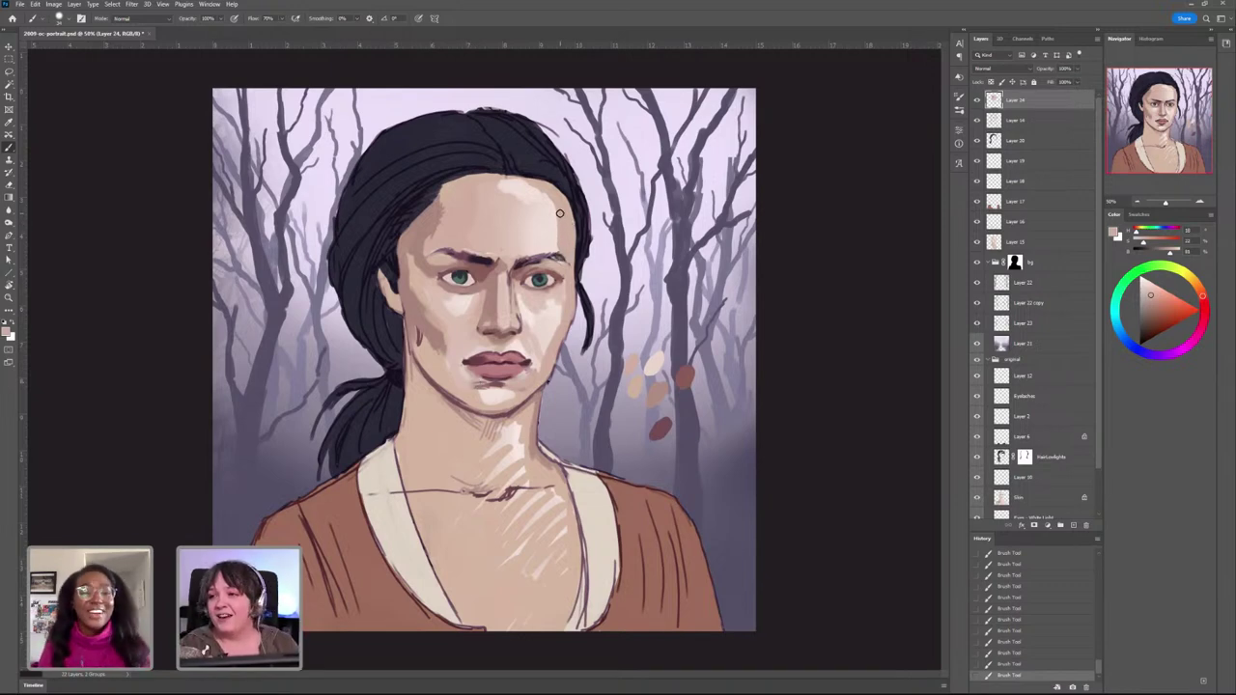
Step: Paint a sampled brownish shadow tone along the left temple and sample a tone at the right eyebrow
{"action": "left_click", "coordinate": [437, 243], "text": "alt"}
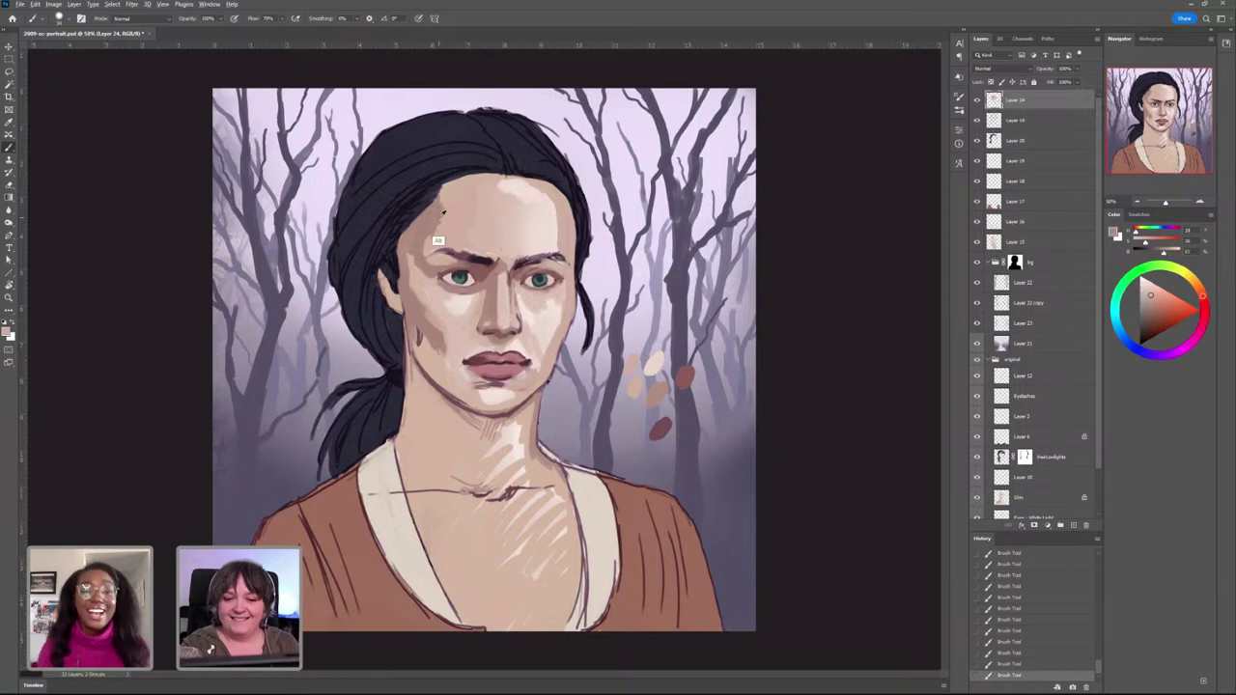
{"action": "left_click_drag", "start_coordinate": [435, 229], "coordinate": [436, 230]}
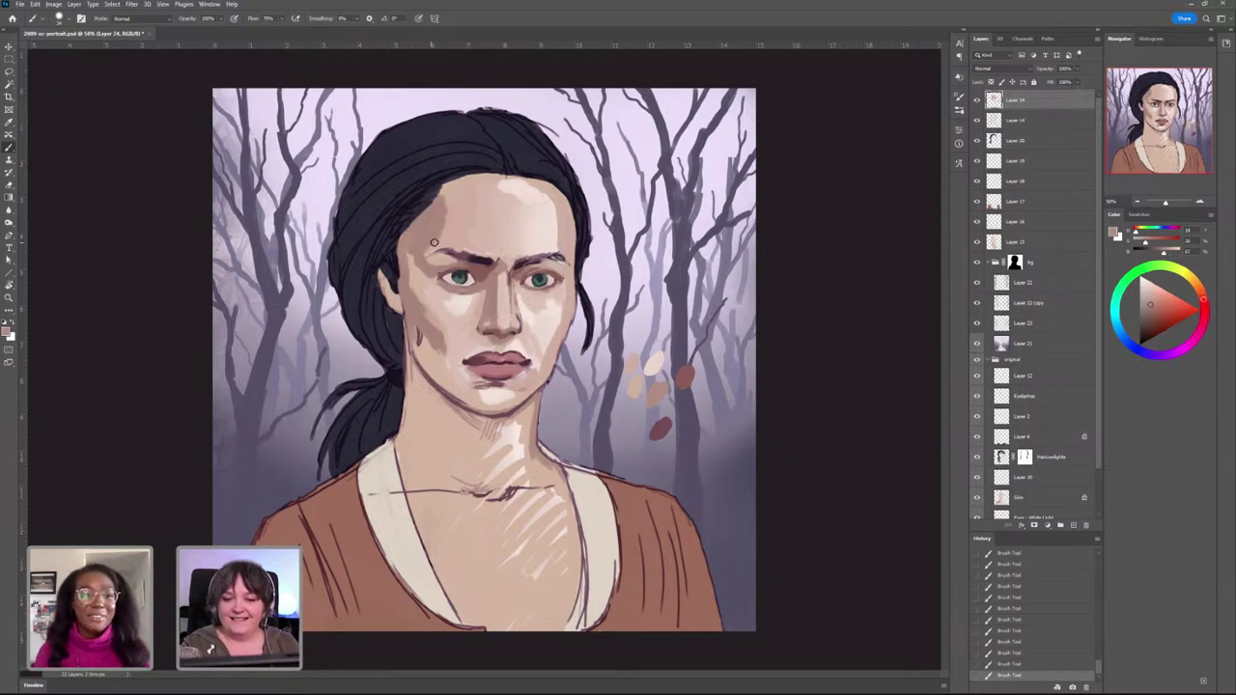
{"action": "left_click", "coordinate": [558, 256], "text": "alt"}
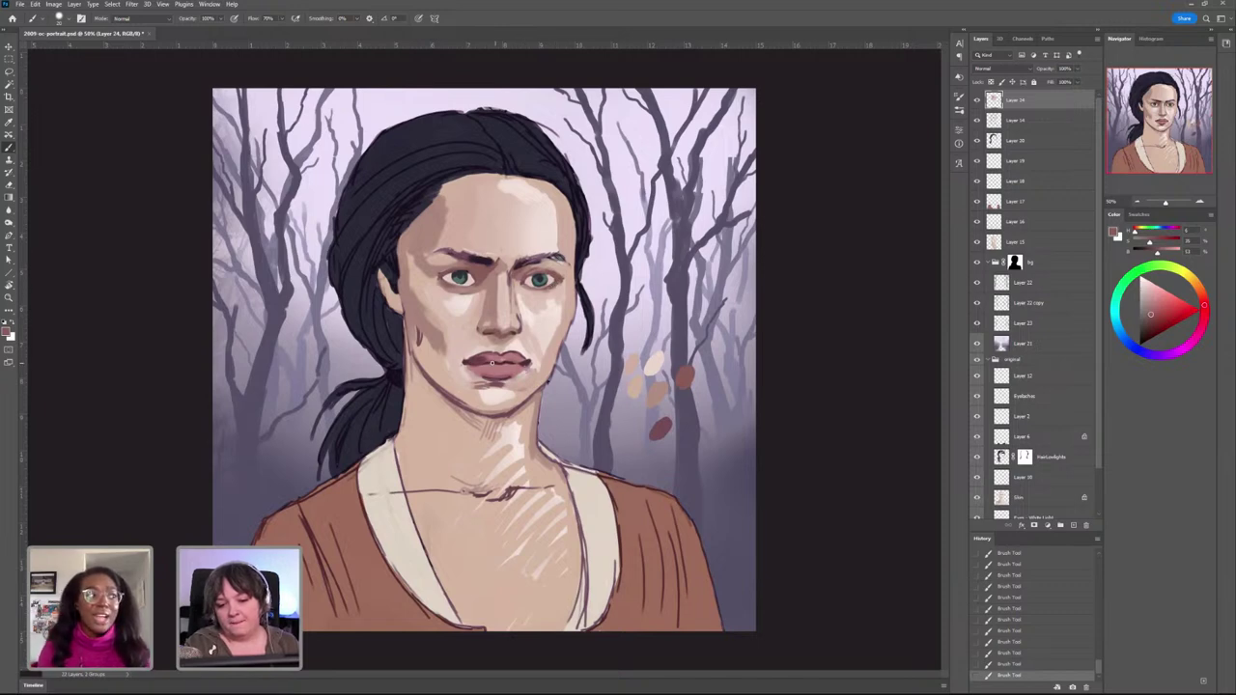
Step: Deepen the upper and lower lips with dark red strokes, using tones sampled around the mouth
{"action": "left_click", "coordinate": [483, 379], "text": "alt"}
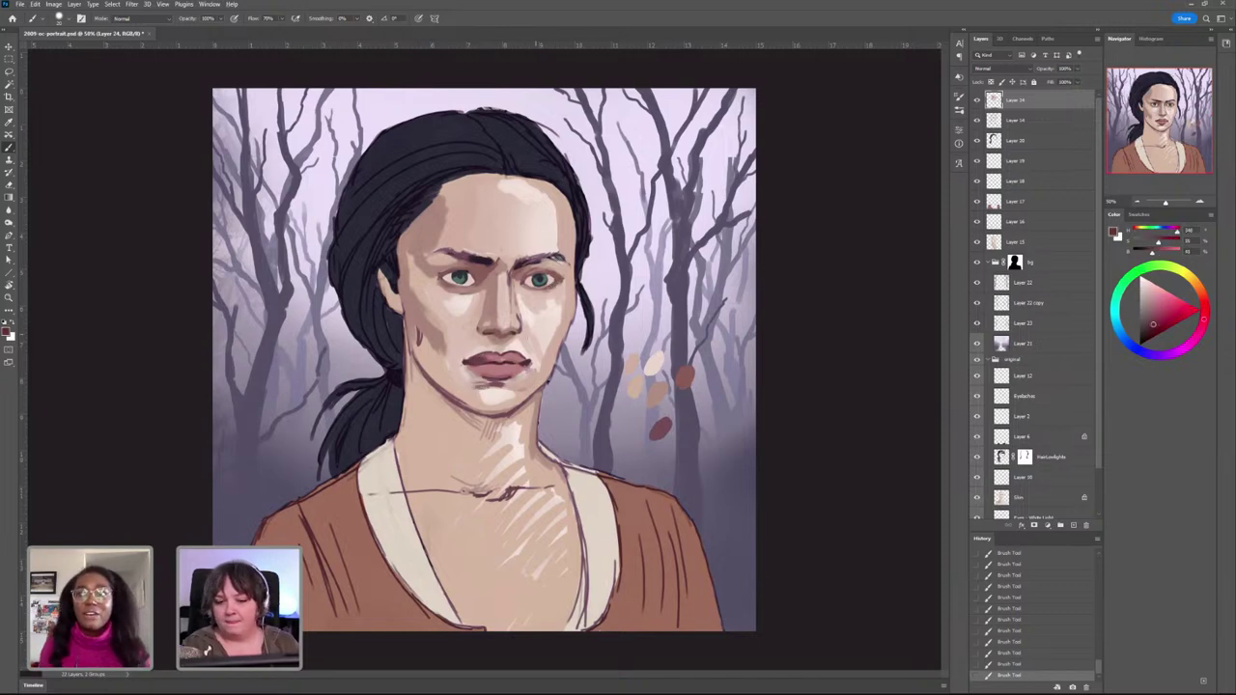
{"action": "left_click", "coordinate": [514, 392], "text": "alt"}
{"action": "left_click", "coordinate": [516, 380], "text": "alt"}
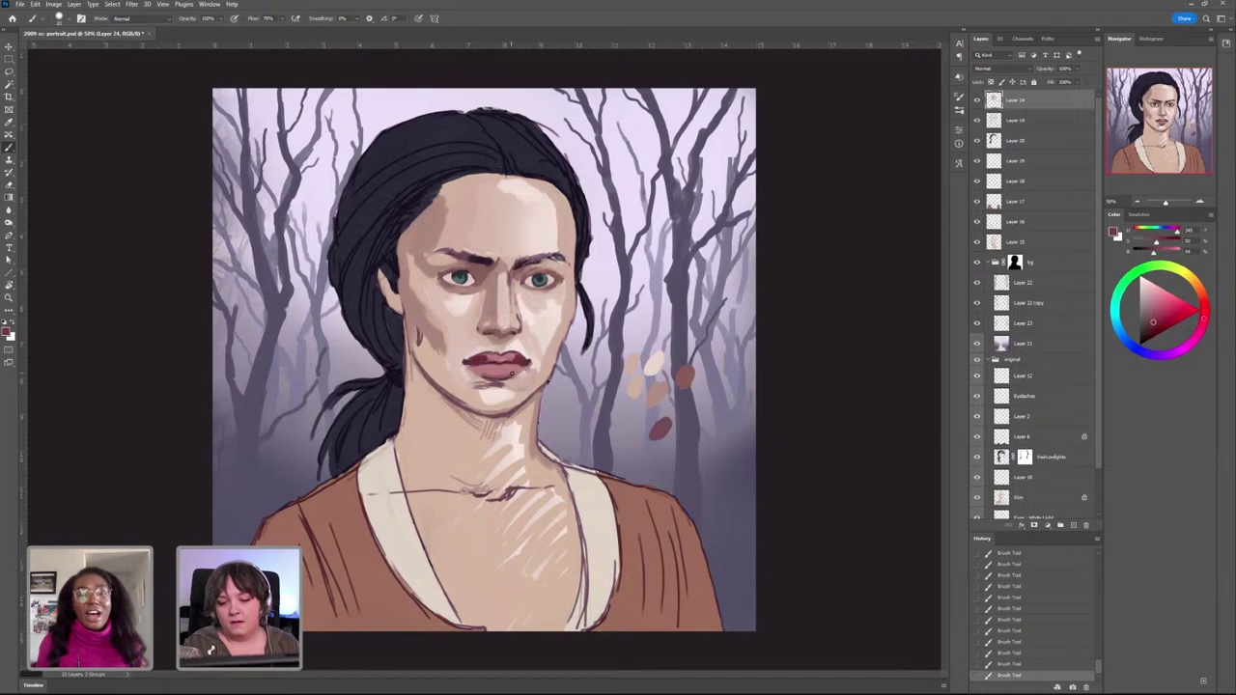
{"action": "left_click_drag", "start_coordinate": [512, 374], "coordinate": [487, 377]}
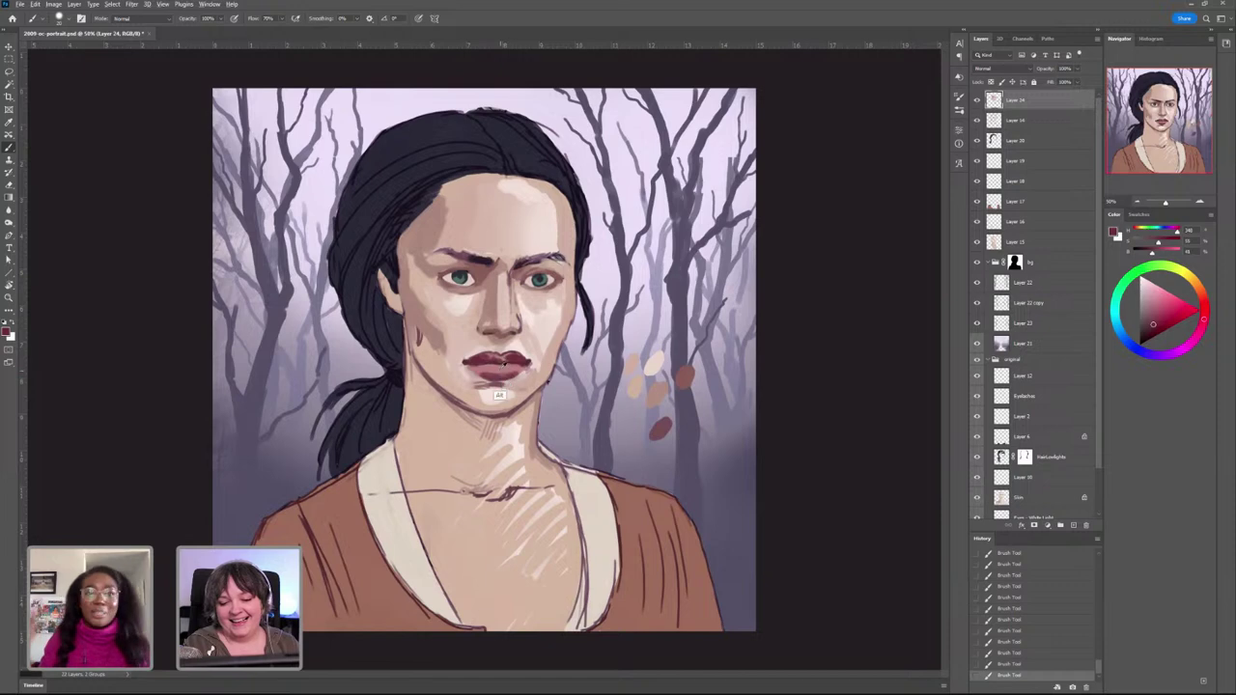
Step: Undo the last lip stroke and refine the upper lip with lighter pink, then sample muted reddish-brown tones beside the nose
{"action": "left_click", "coordinate": [495, 398], "text": "alt"}
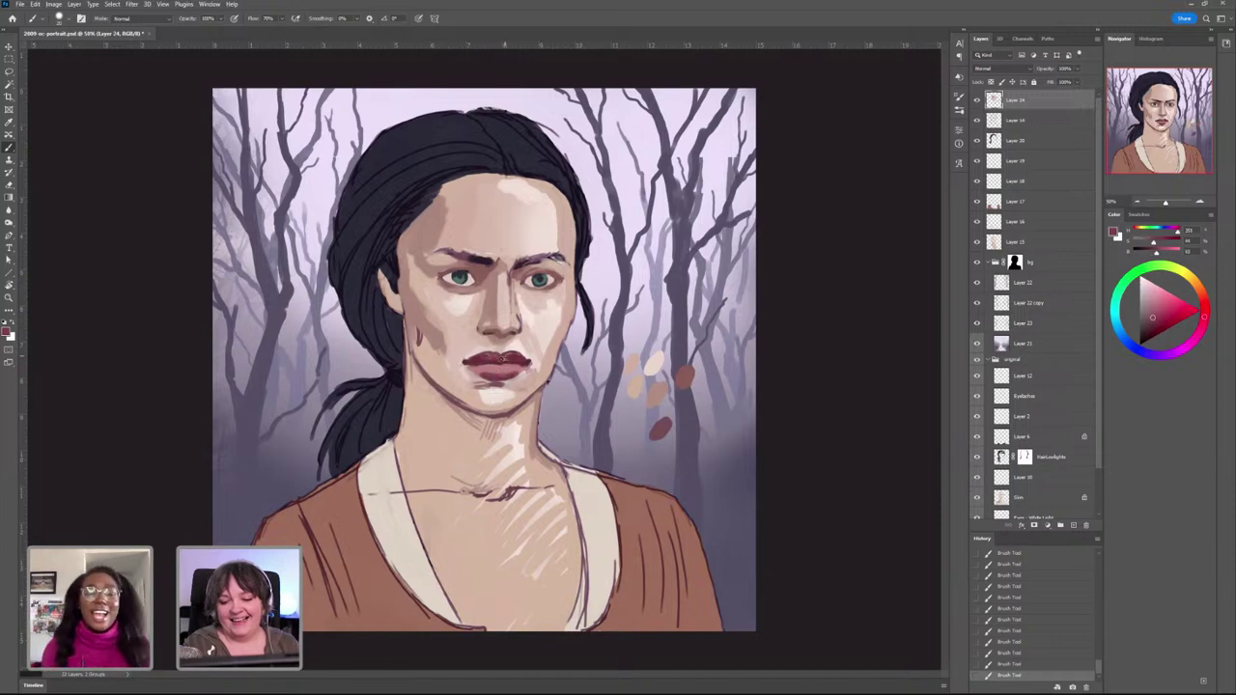
{"action": "left_click", "coordinate": [500, 393], "text": "alt"}
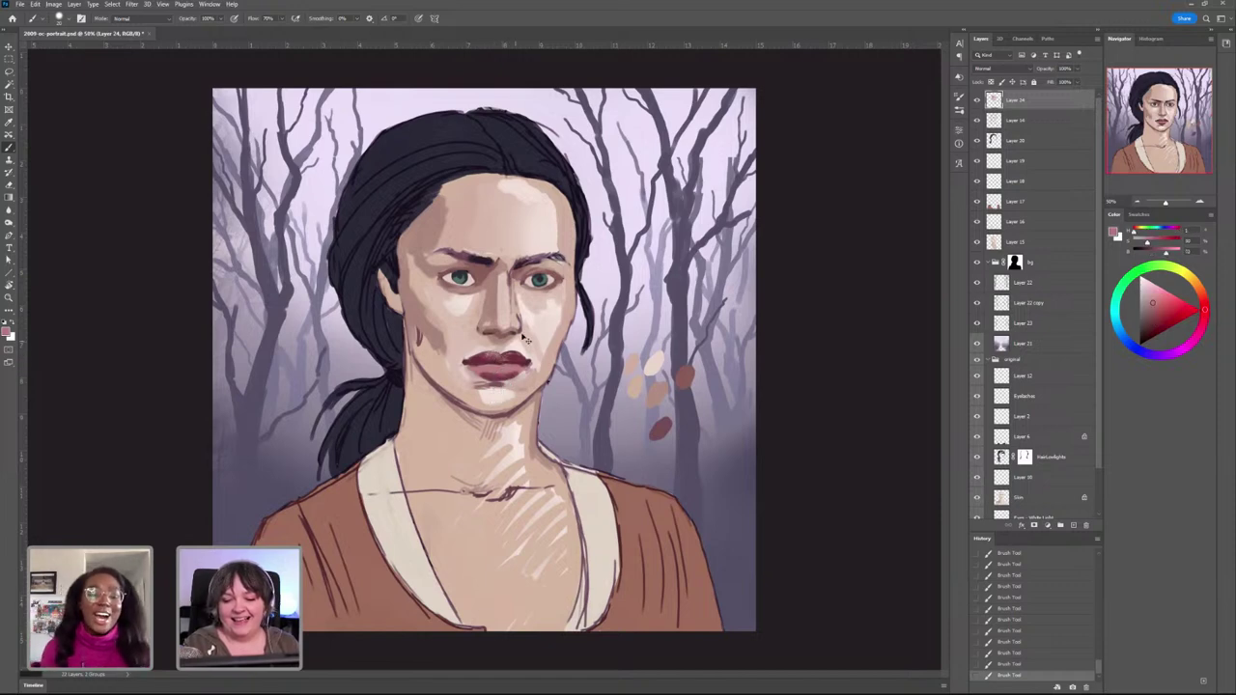
{"action": "key", "text": "ctrl+z"}
{"action": "left_click_drag", "start_coordinate": [504, 358], "coordinate": [517, 359]}
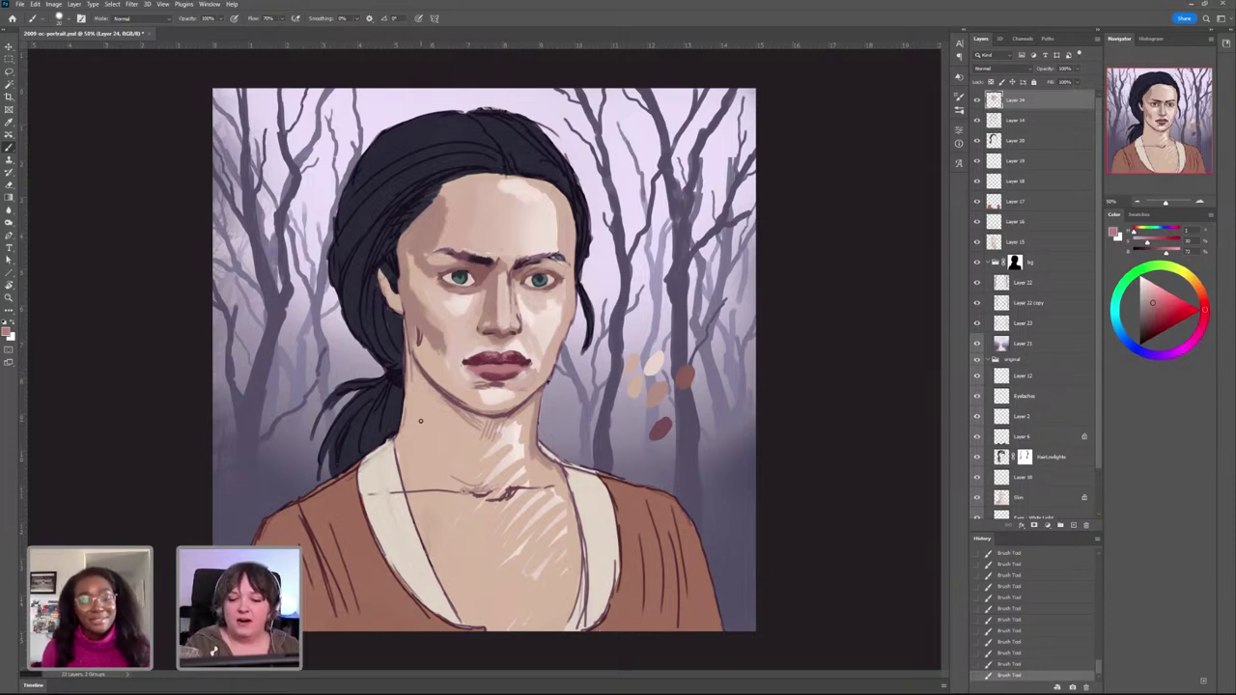
{"action": "left_click", "coordinate": [517, 301], "text": "alt"}
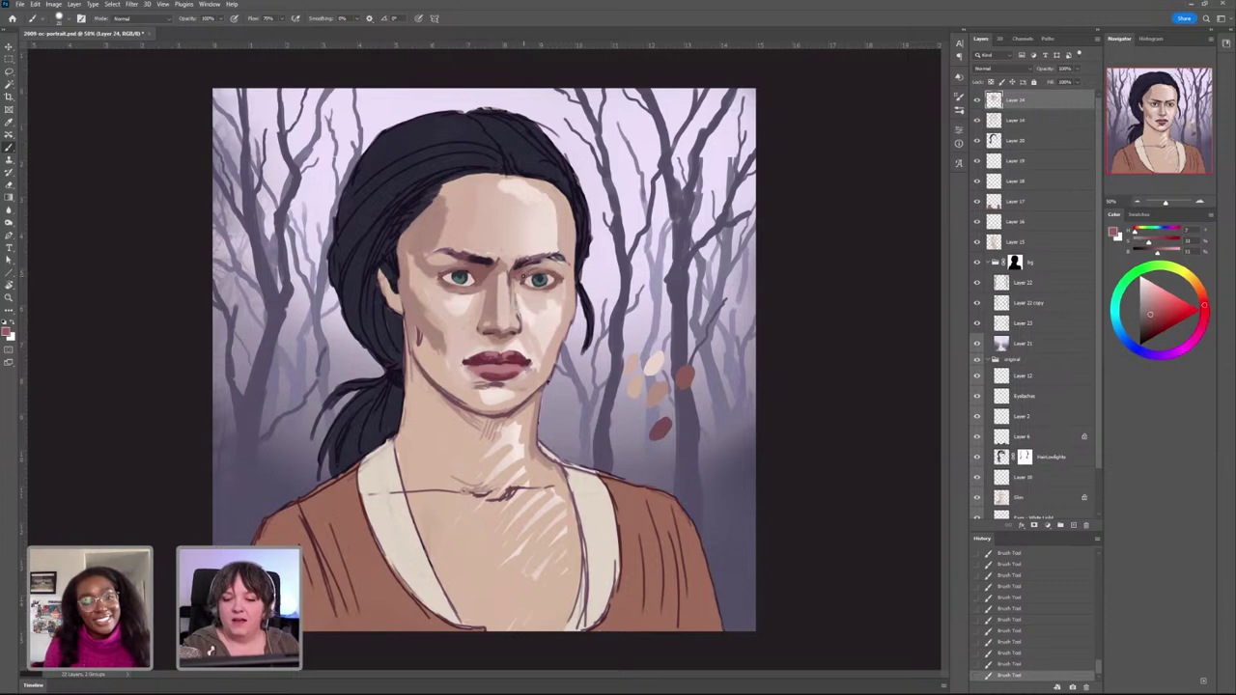
{"action": "left_click", "coordinate": [518, 302], "text": "alt"}
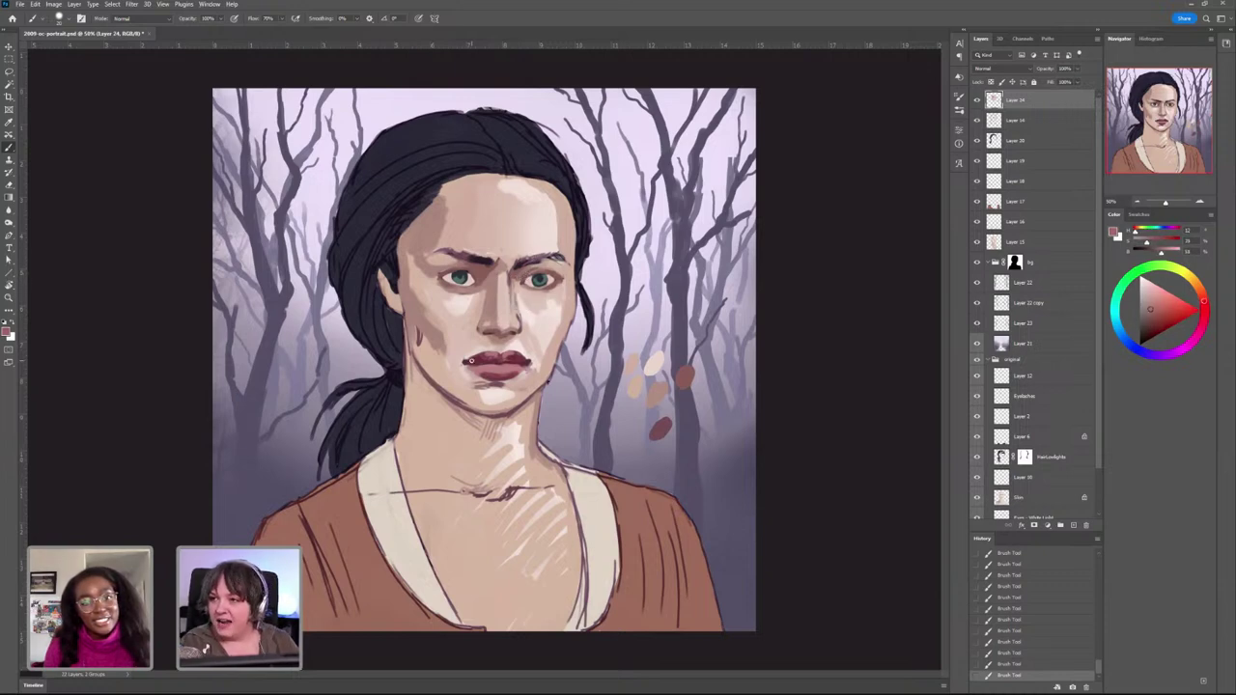
Step: Refine the skin around the right eye with light pink and muted reddish-brown tones sampled near the lid and brow
{"action": "left_click", "coordinate": [559, 283], "text": "alt"}
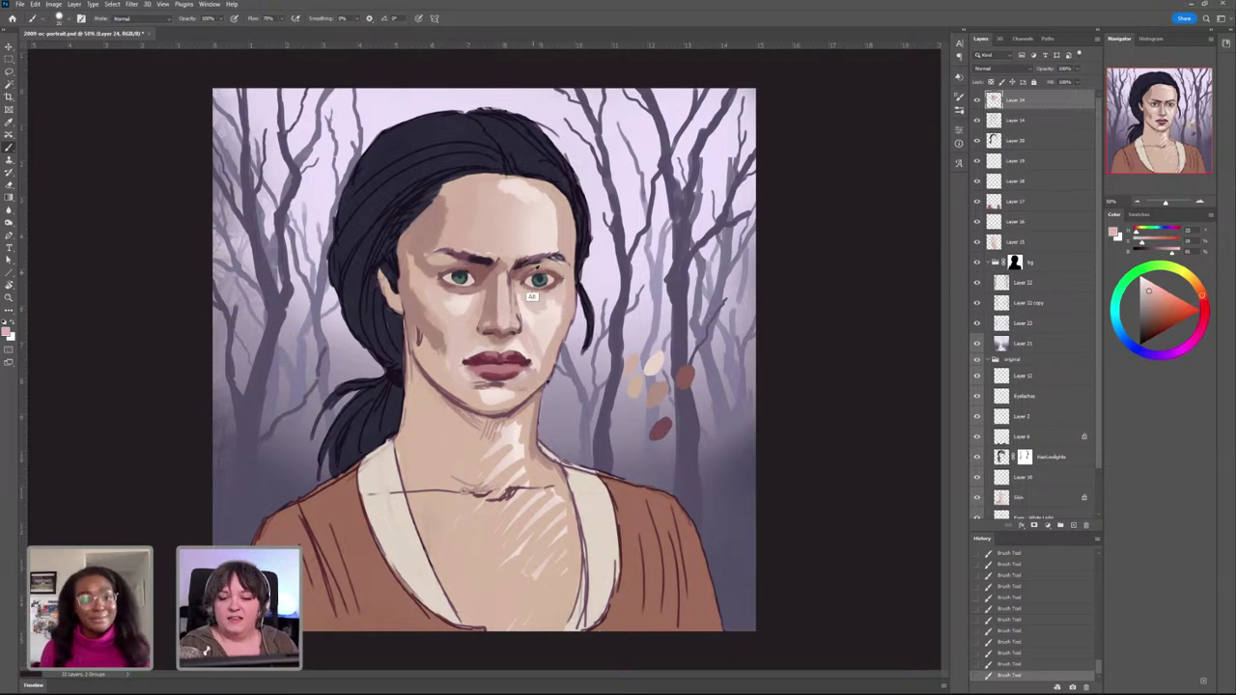
{"action": "left_click", "coordinate": [520, 271], "text": "alt"}
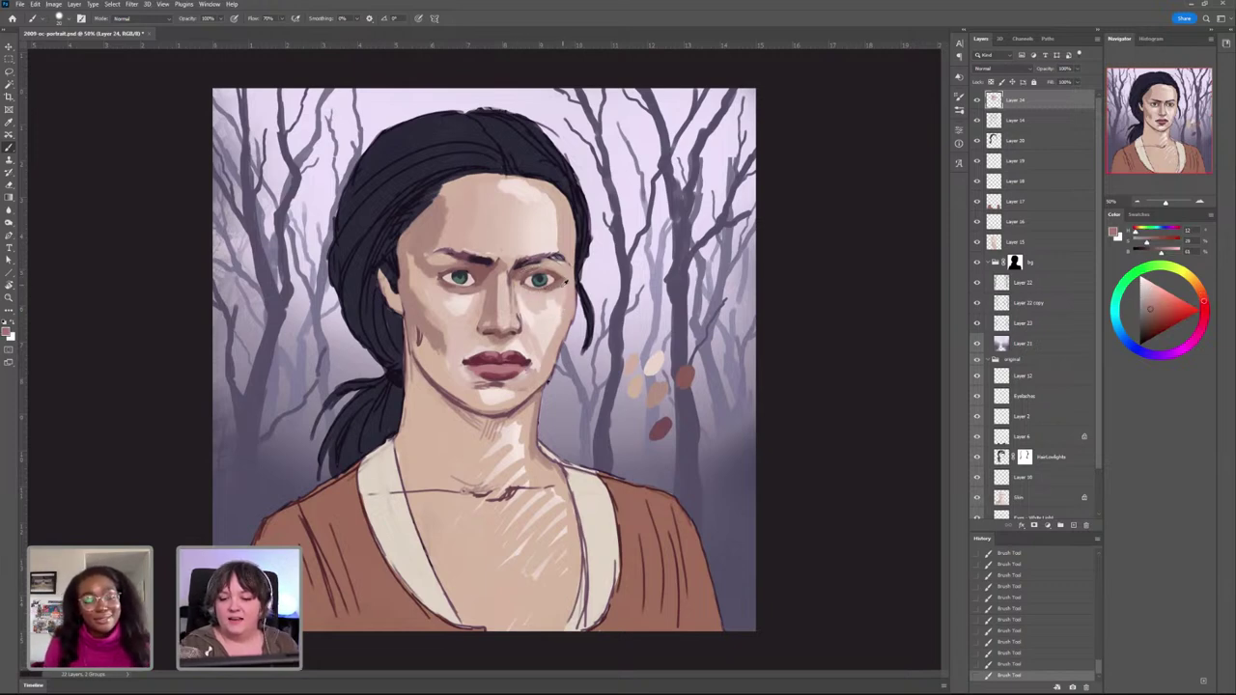
{"action": "left_click", "coordinate": [566, 282], "text": "alt"}
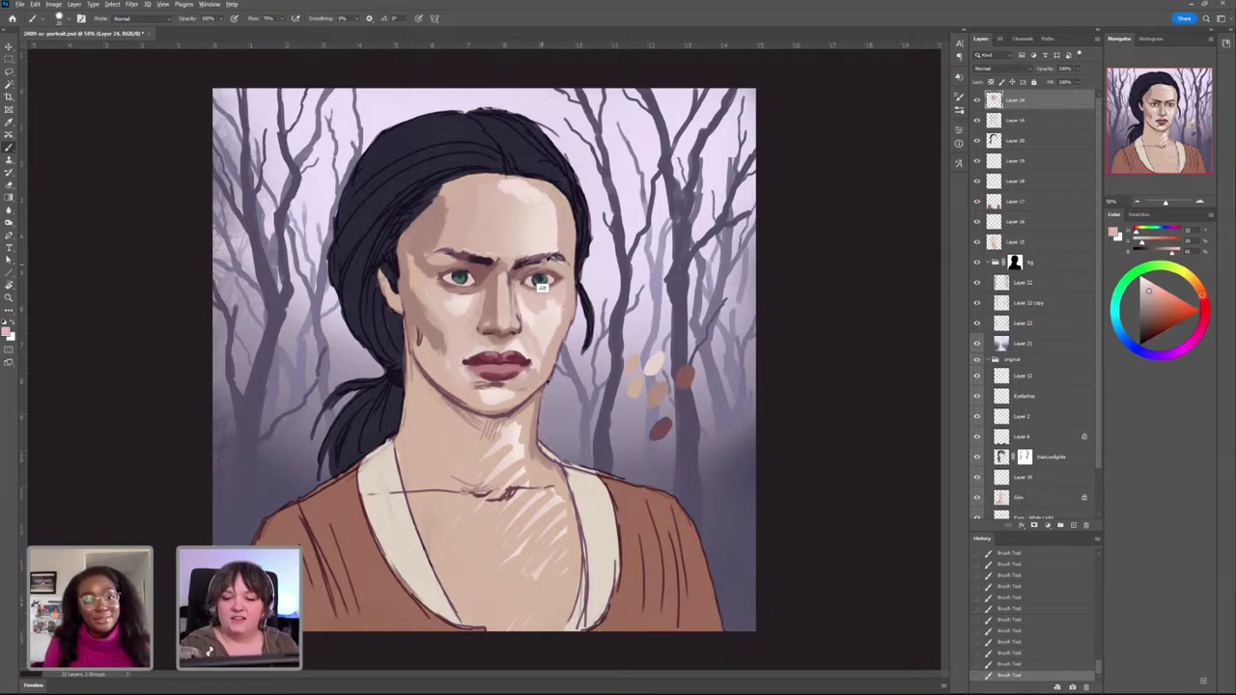
{"action": "left_click", "coordinate": [542, 285], "text": "alt"}
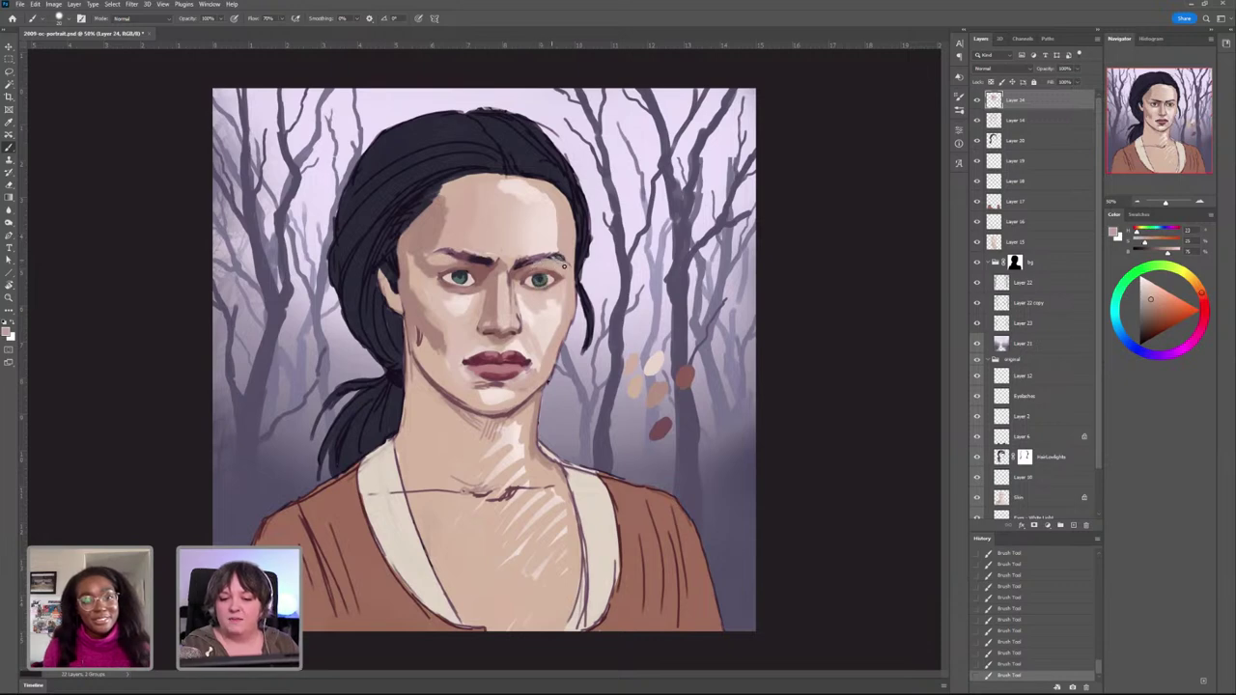
{"action": "left_click", "coordinate": [558, 293], "text": "alt"}
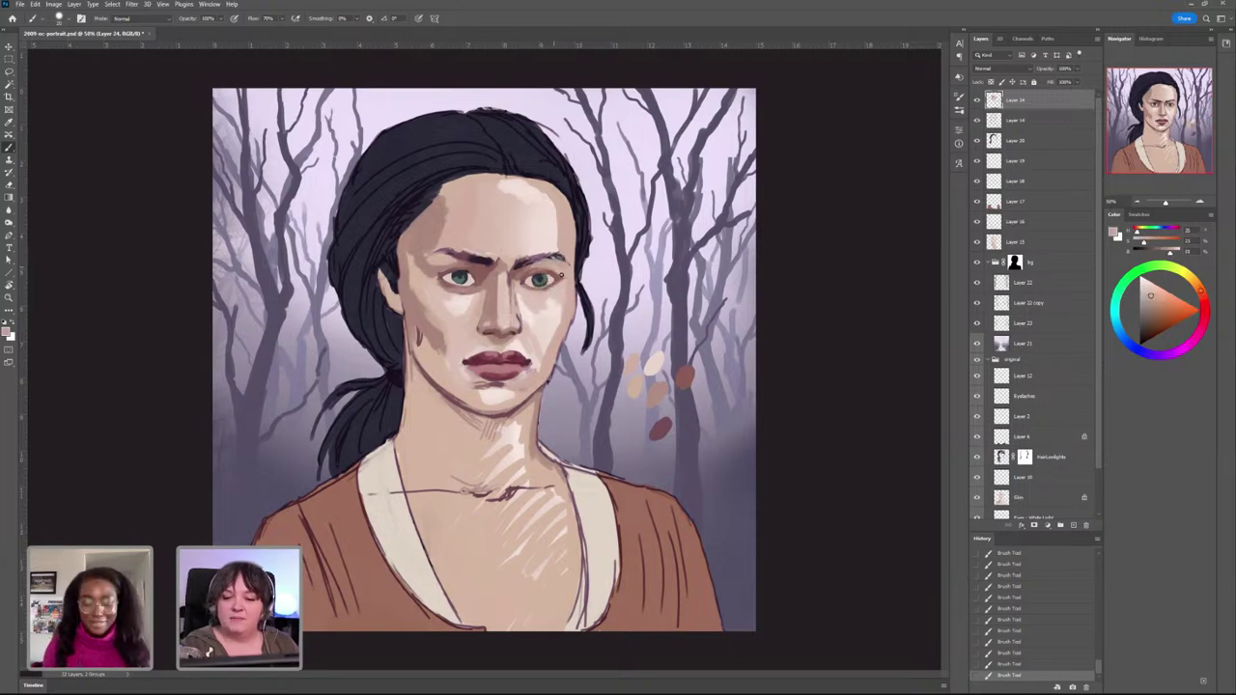
{"action": "left_click", "coordinate": [558, 276], "text": "alt"}
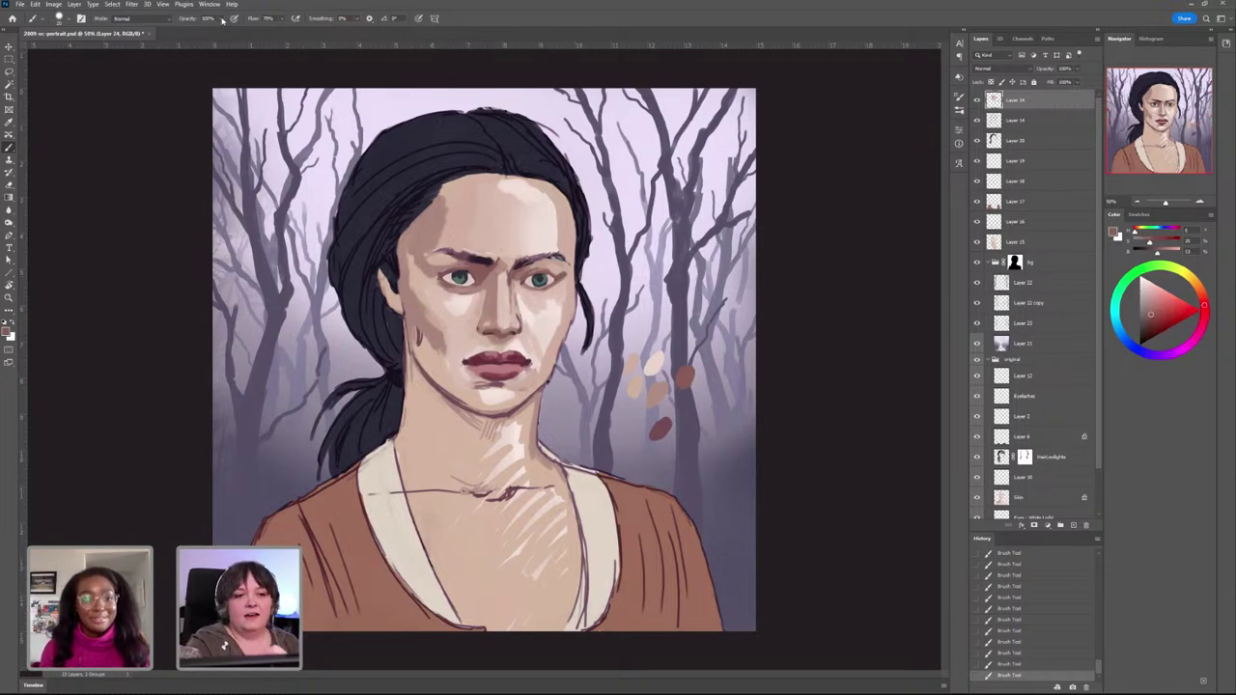
Step: Lower the brush opacity to about 52% and softly shade the outer corner of the right eye and the left upper eyelid
{"action": "left_click", "coordinate": [222, 19]}
{"action": "left_click_drag", "start_coordinate": [220, 30], "coordinate": [202, 30]}
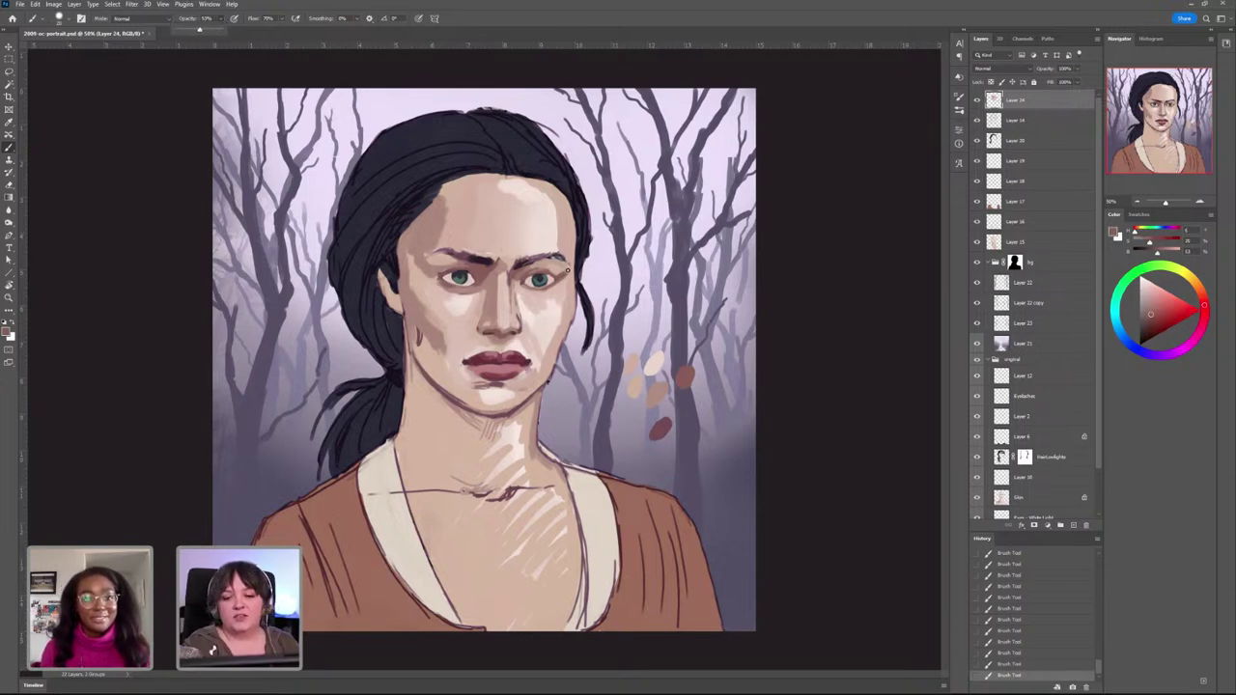
{"action": "left_click", "coordinate": [567, 270]}
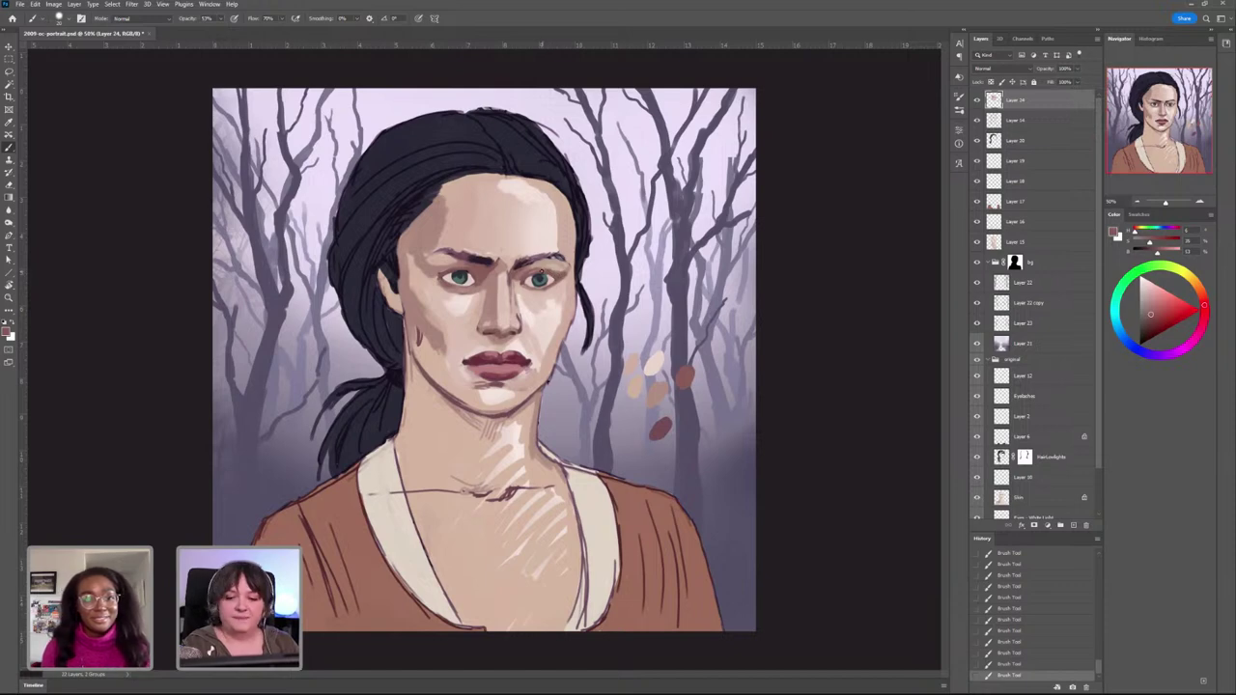
{"action": "left_click_drag", "start_coordinate": [458, 264], "coordinate": [439, 268]}
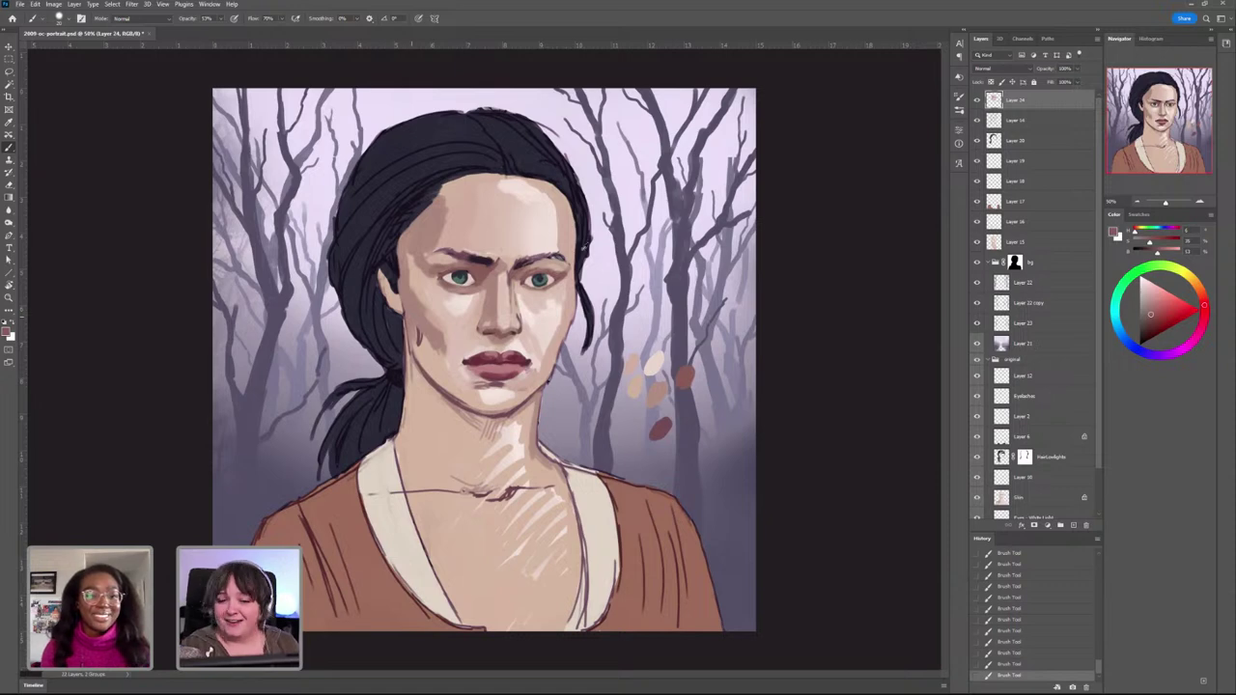
Step: Blend the eyes, nose and area above the upper lip using tones sampled from the iris, nose, lips and forehead
{"action": "left_click", "coordinate": [537, 281], "text": "alt"}
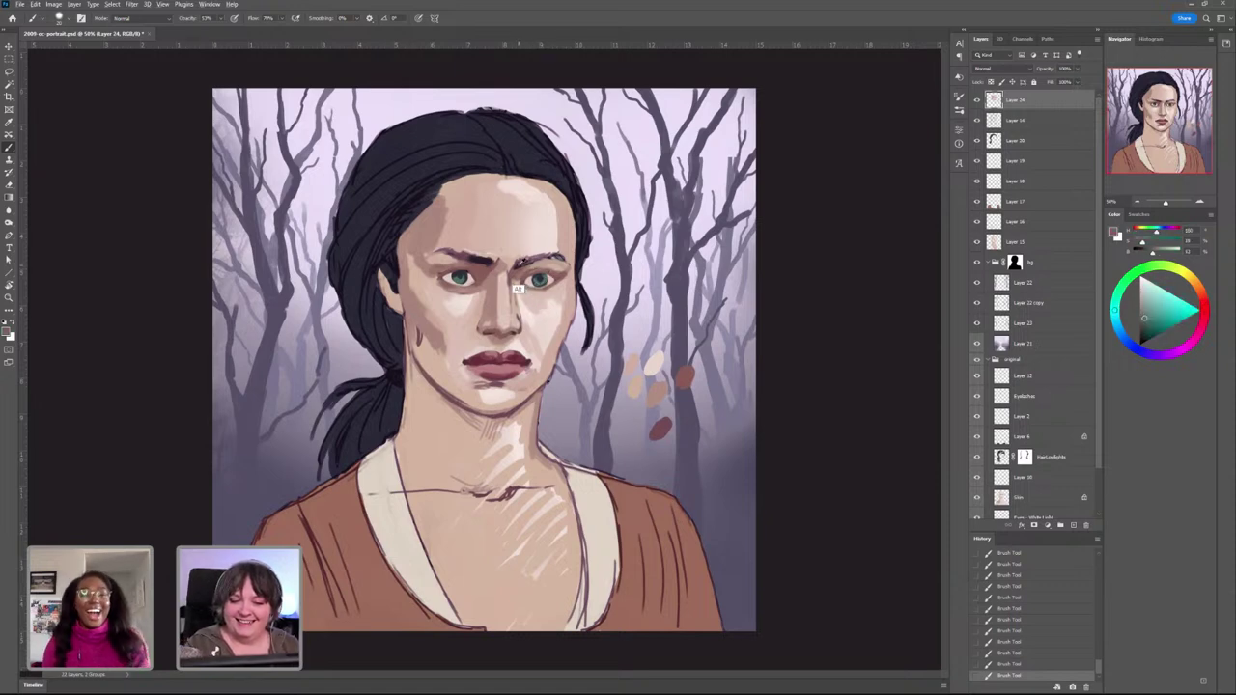
{"action": "left_click", "coordinate": [507, 287], "text": "alt"}
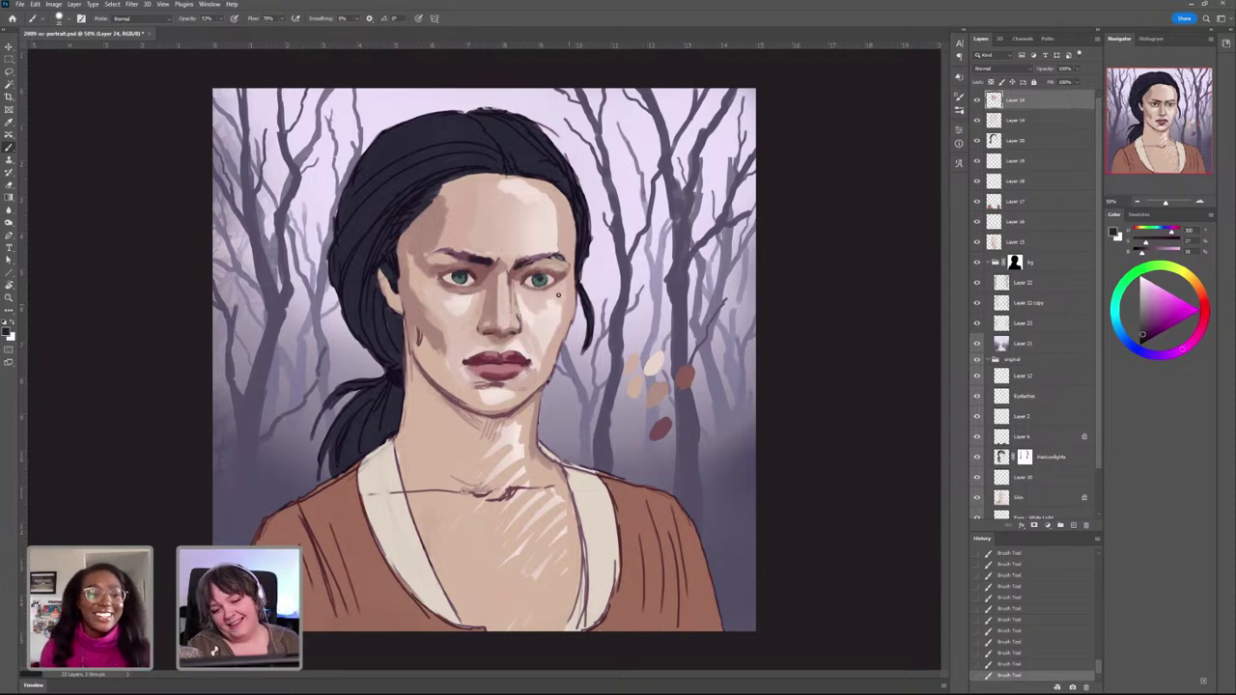
{"action": "left_click", "coordinate": [495, 356], "text": "alt"}
{"action": "left_click", "coordinate": [484, 339], "text": "alt"}
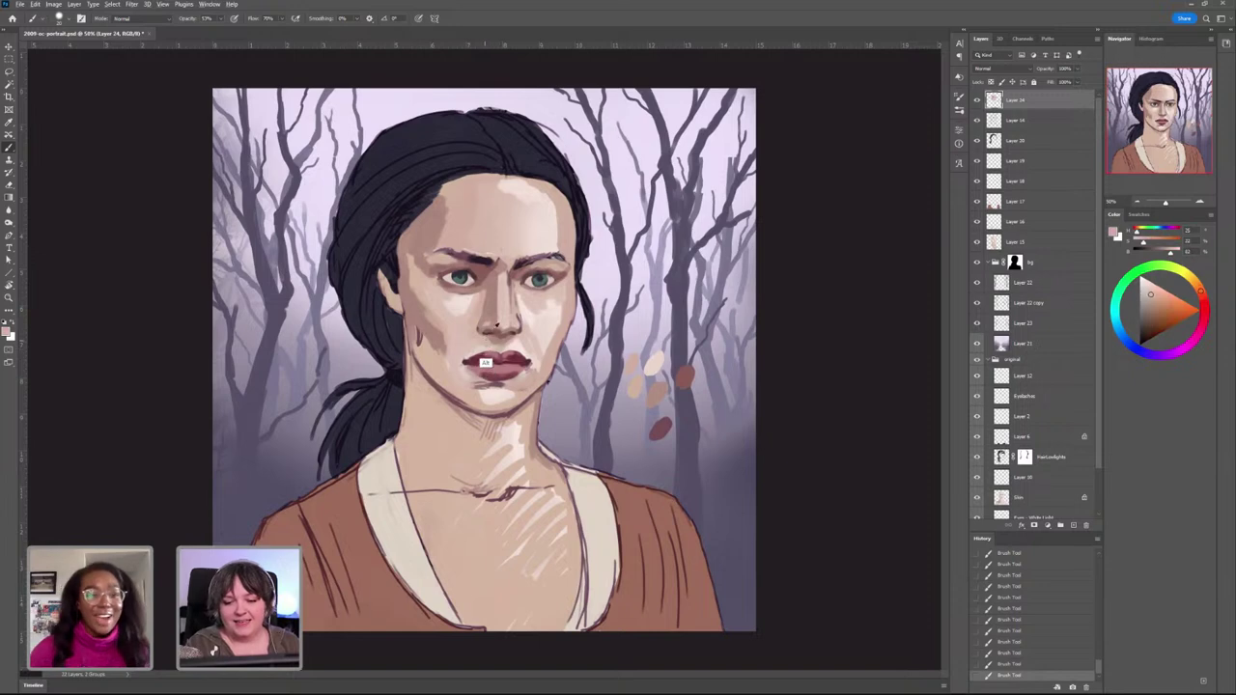
{"action": "left_click", "coordinate": [491, 335], "text": "alt"}
{"action": "left_click", "coordinate": [504, 317], "text": "alt"}
{"action": "left_click", "coordinate": [507, 215], "text": "alt"}
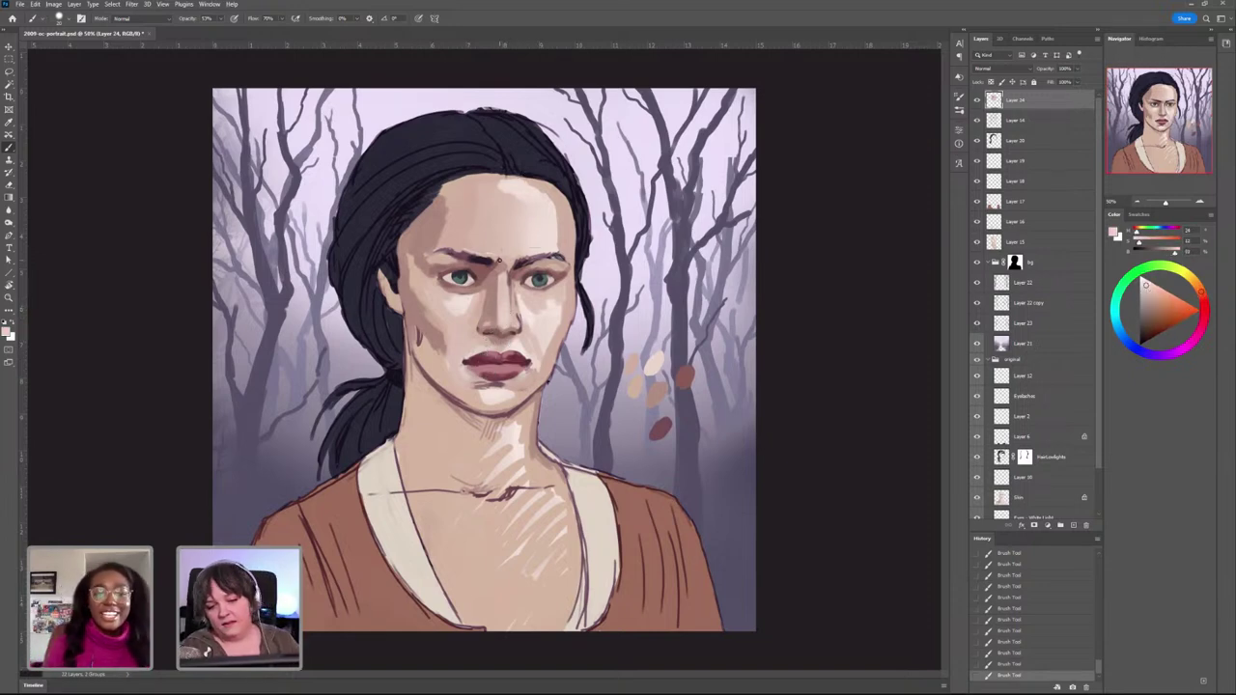
Step: Sample skin tones beside the nose, undo the last two brush strokes and rework the left side of the nose
{"action": "left_click", "coordinate": [528, 325], "text": "alt"}
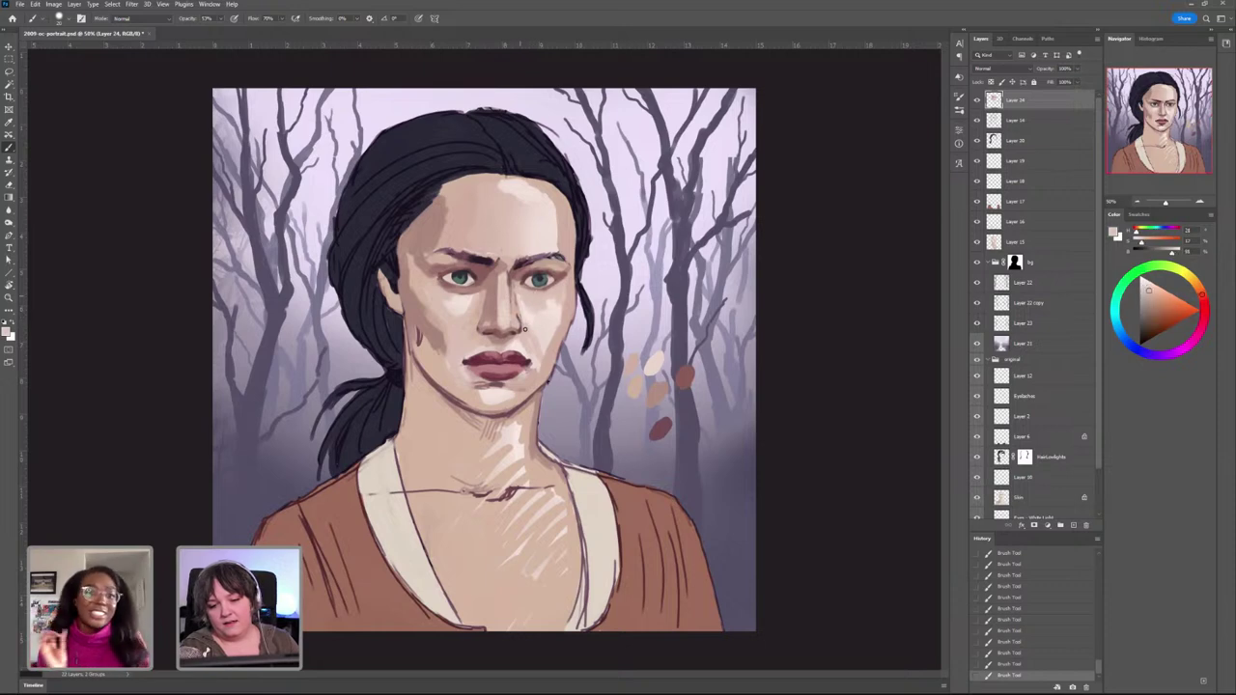
{"action": "left_click", "coordinate": [528, 303], "text": "alt"}
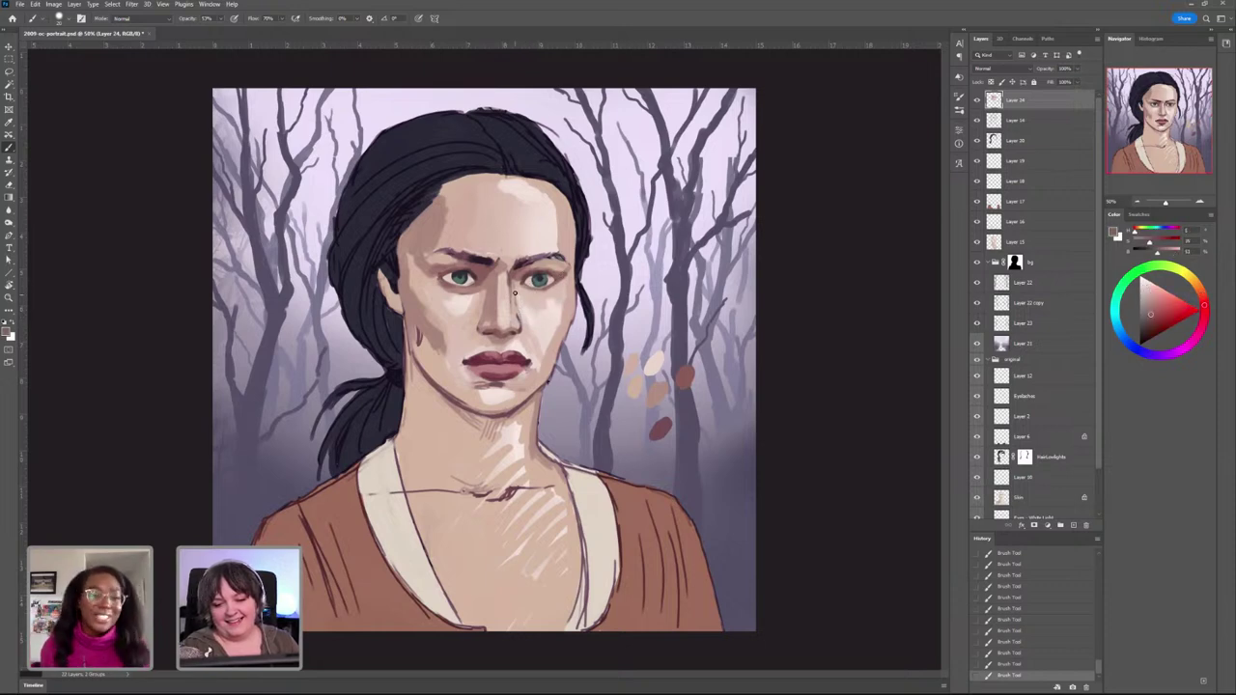
{"action": "key", "text": "ctrl+z"}
{"action": "key", "text": "ctrl+z"}
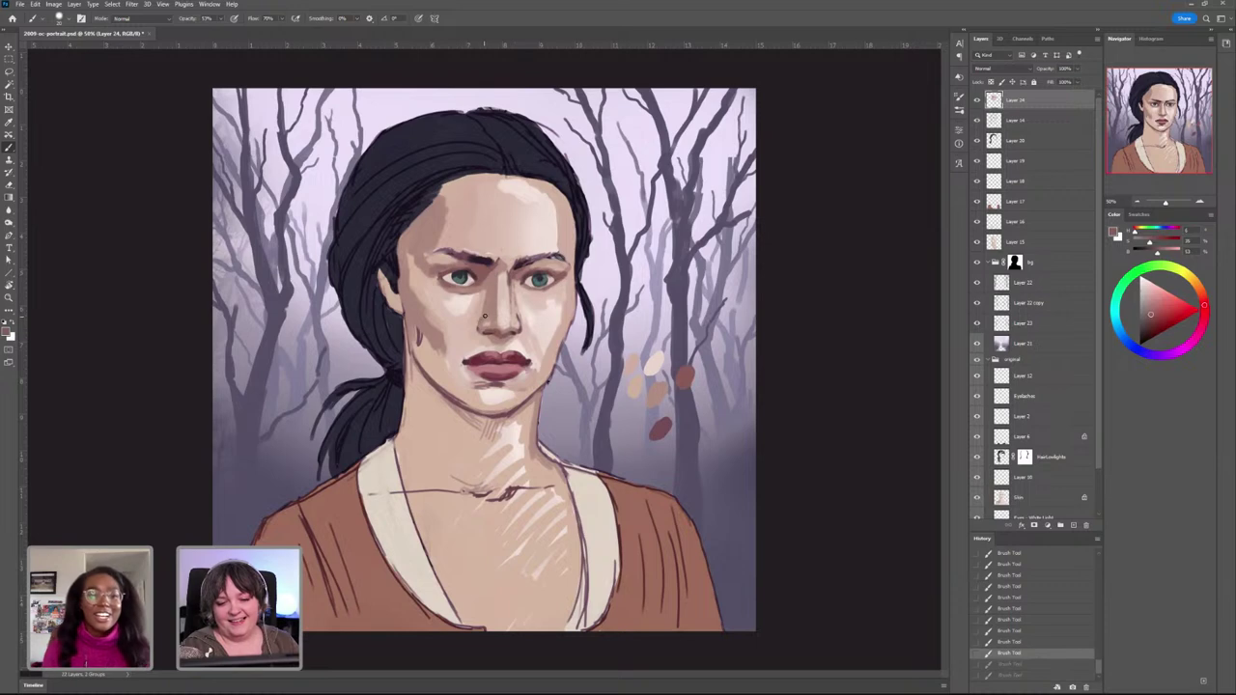
{"action": "left_click", "coordinate": [485, 316]}
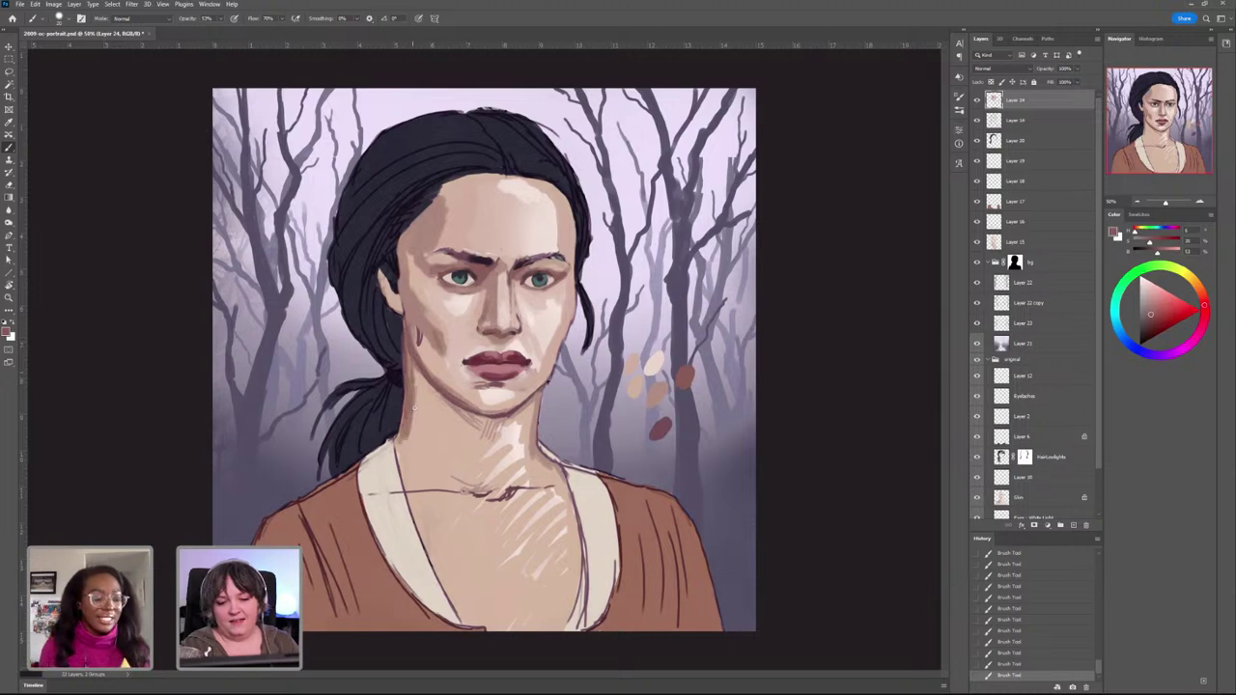
Step: Shade both sides of the neck, under the chin and above the collarbone with muted reddish-brown strokes
{"action": "left_click_drag", "start_coordinate": [414, 407], "coordinate": [416, 471]}
{"action": "left_click_drag", "start_coordinate": [494, 423], "coordinate": [495, 450]}
{"action": "left_click_drag", "start_coordinate": [528, 404], "coordinate": [528, 440]}
{"action": "left_click_drag", "start_coordinate": [537, 395], "coordinate": [533, 451]}
{"action": "left_click_drag", "start_coordinate": [537, 449], "coordinate": [534, 471]}
{"action": "mouse_move", "coordinate": [530, 441]}
{"action": "left_mouse_down"}
{"action": "mouse_move", "coordinate": [529, 484]}
{"action": "mouse_move", "coordinate": [458, 482]}
{"action": "left_mouse_up"}
{"action": "left_click_drag", "start_coordinate": [431, 467], "coordinate": [441, 478]}
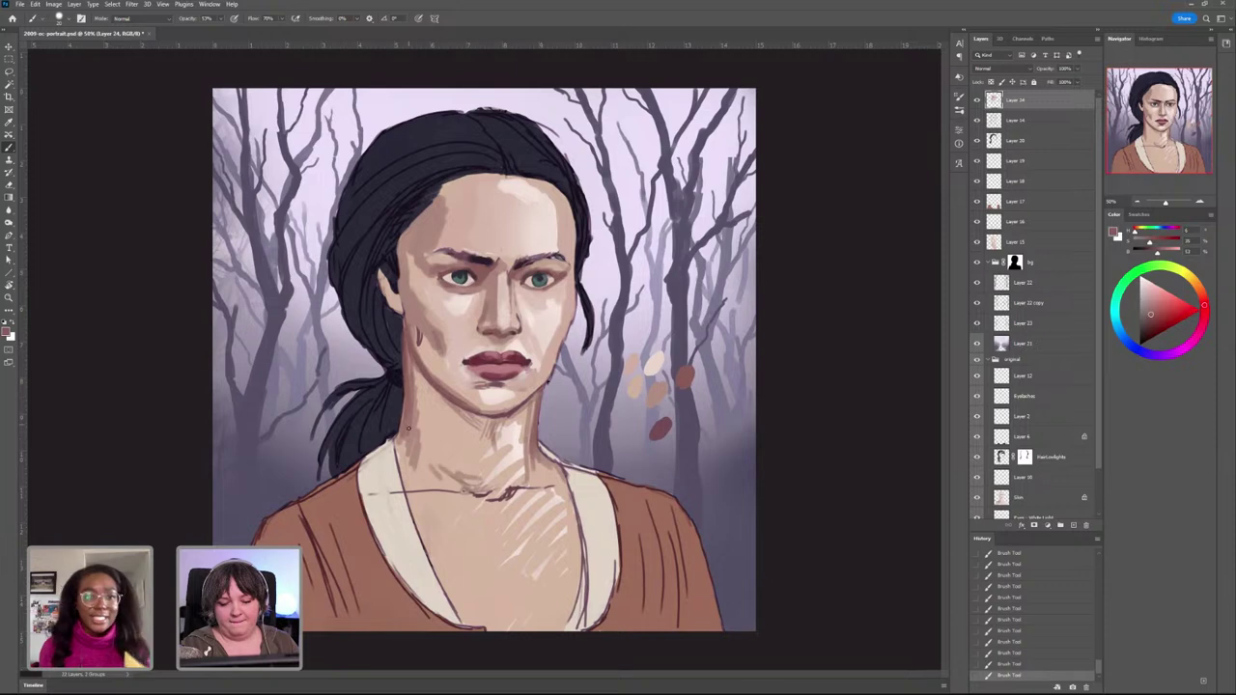
Step: Build up the shadow on the left side of the neck and soften its edge with a sampled mid tone
{"action": "left_click_drag", "start_coordinate": [409, 429], "coordinate": [407, 464]}
{"action": "left_click_drag", "start_coordinate": [406, 434], "coordinate": [398, 472]}
{"action": "left_click", "coordinate": [414, 447], "text": "alt"}
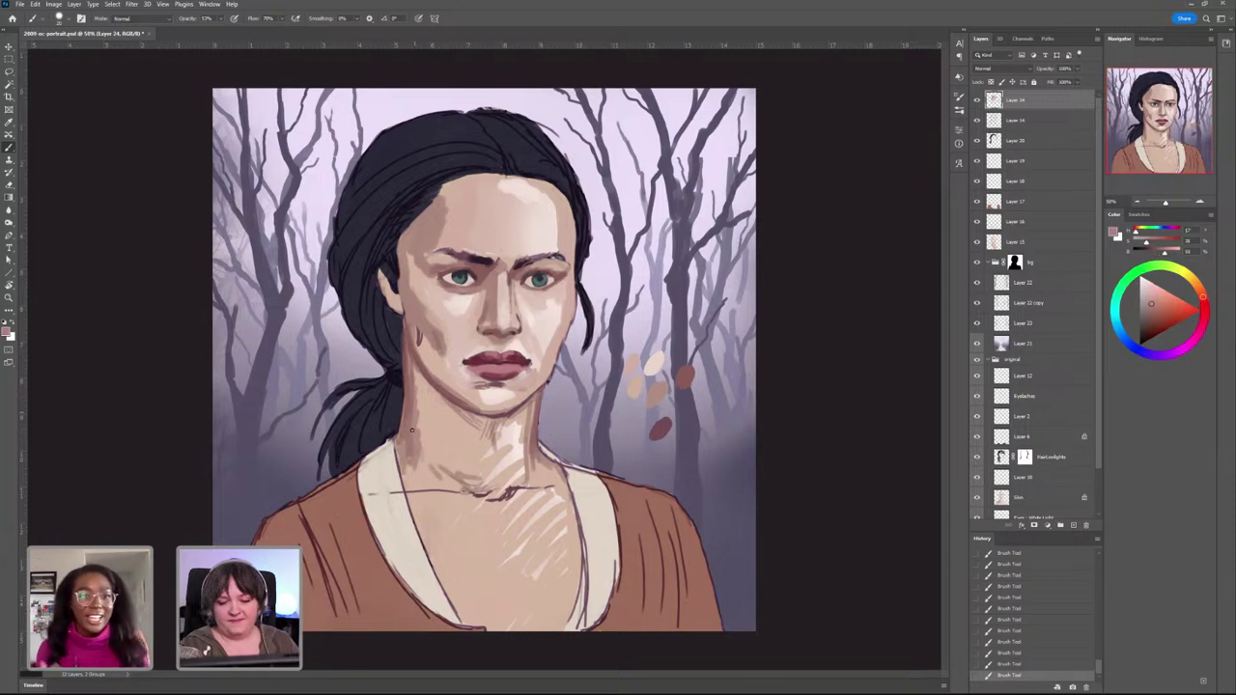
{"action": "left_click_drag", "start_coordinate": [422, 382], "coordinate": [425, 430]}
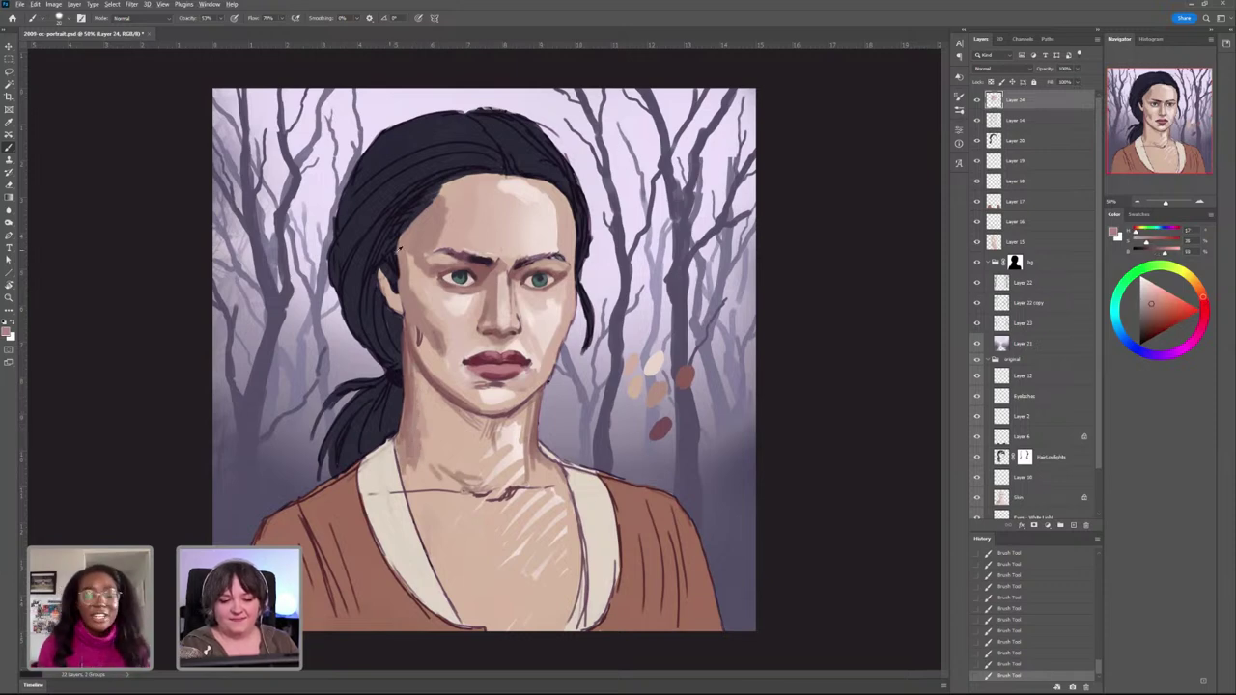
{"action": "left_click", "coordinate": [402, 393], "text": "alt"}
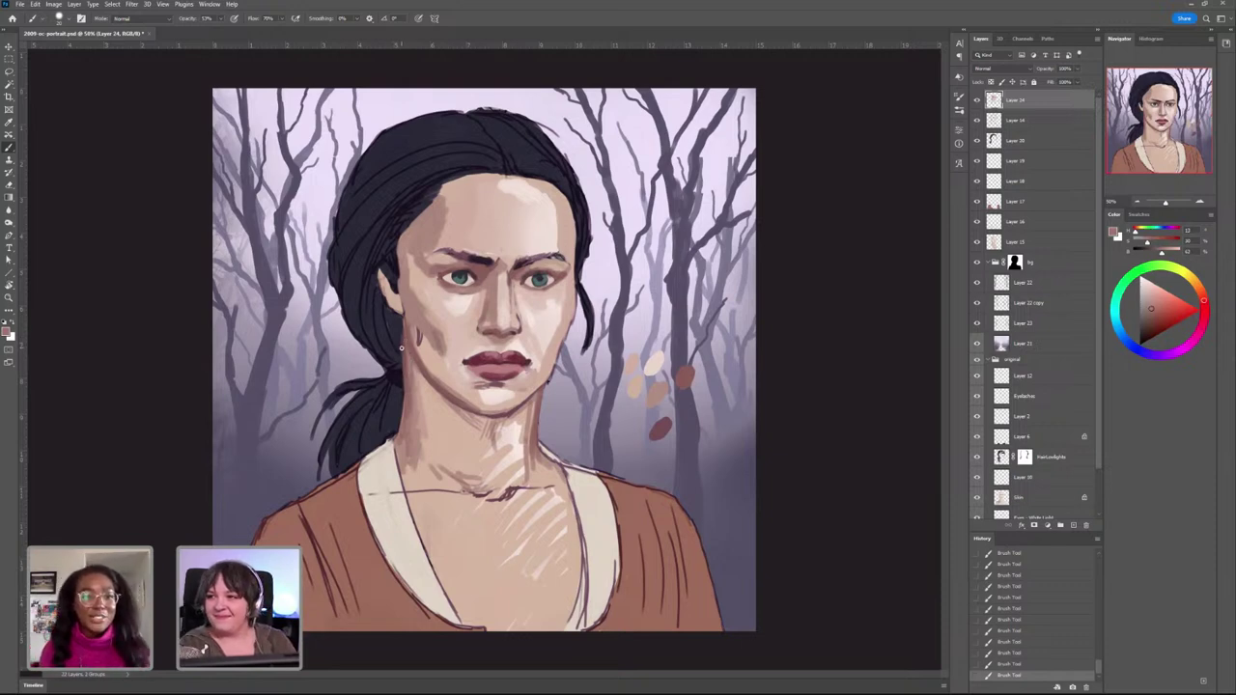
Step: Erase the paint spilling past the left edge of the jaw and neck onto the hair
{"action": "key", "text": "e"}
{"action": "mouse_move", "coordinate": [402, 328]}
{"action": "left_mouse_down"}
{"action": "mouse_move", "coordinate": [398, 371]}
{"action": "mouse_move", "coordinate": [397, 357]}
{"action": "left_mouse_up"}
{"action": "left_click_drag", "start_coordinate": [397, 357], "coordinate": [395, 415]}
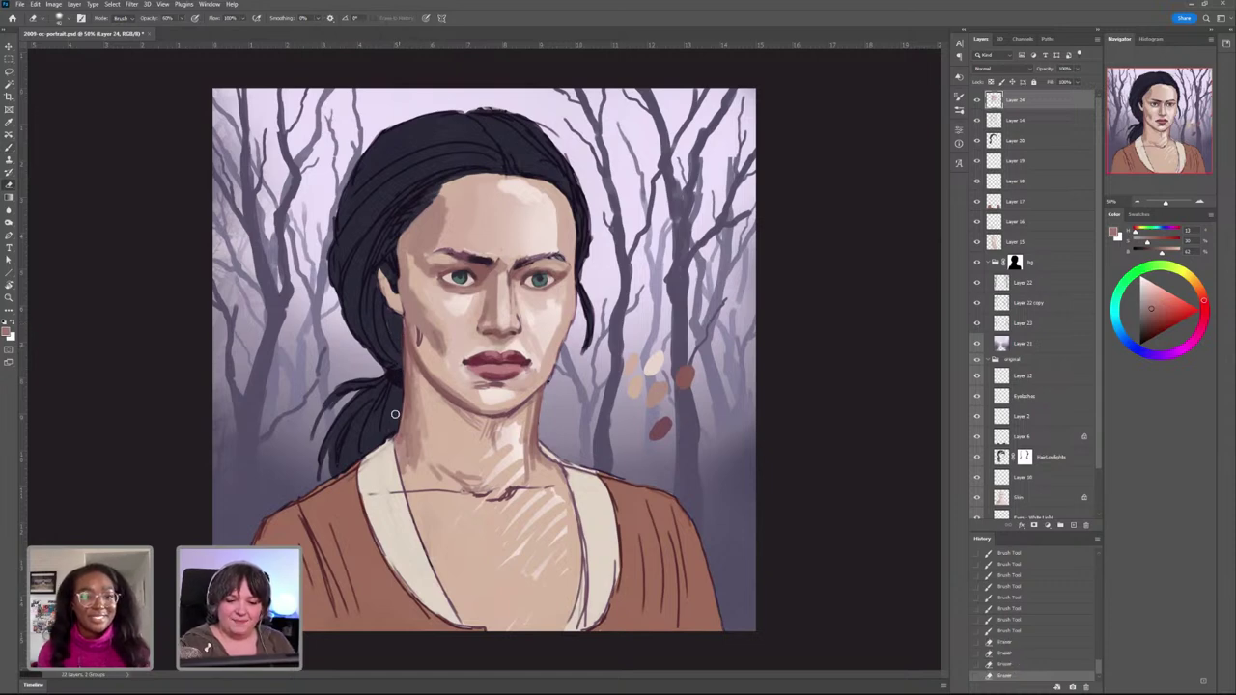
Step: Raise the brush opacity to about 72% and deepen the neck shadow beneath the left jaw with sampled shadow tones
{"action": "key", "text": "b"}
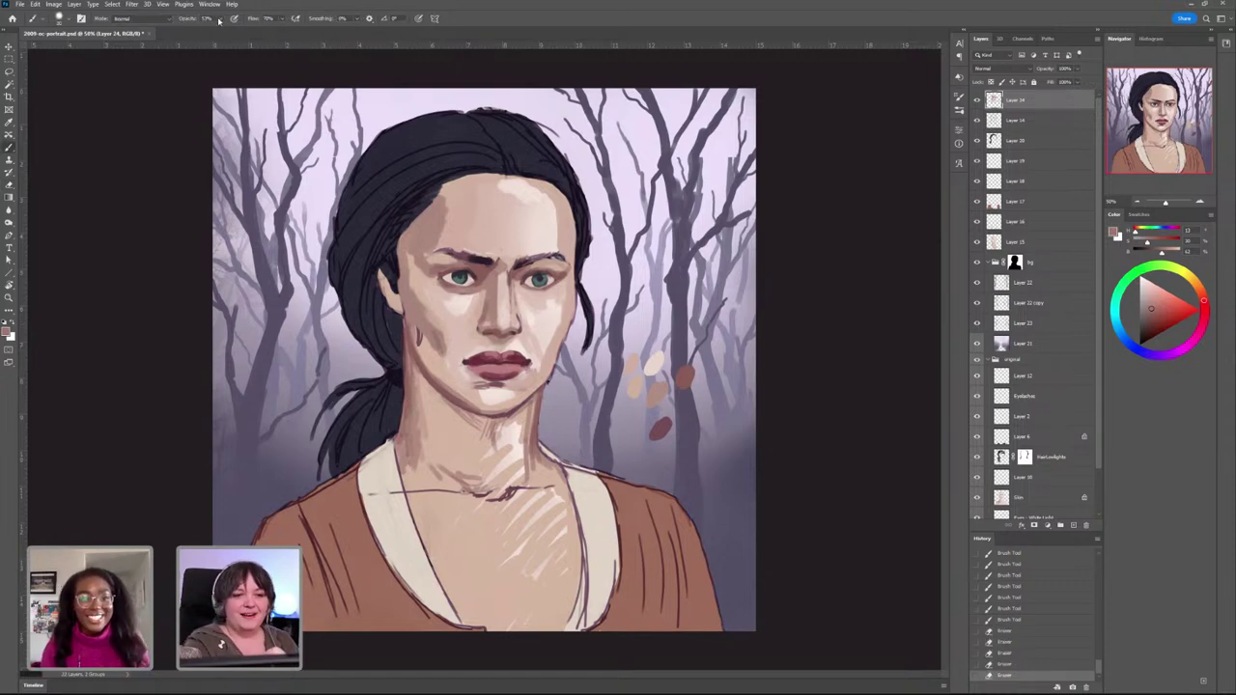
{"action": "left_click", "coordinate": [219, 21]}
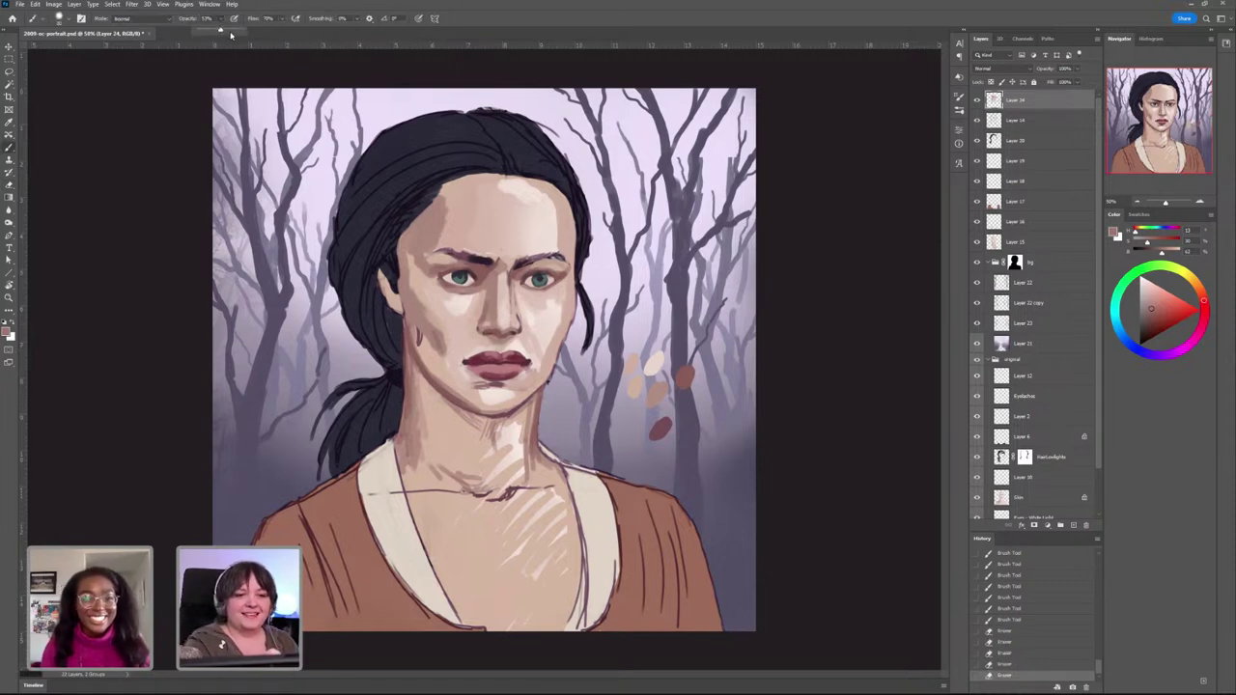
{"action": "left_click", "coordinate": [413, 450], "text": "alt"}
{"action": "left_click", "coordinate": [407, 416], "text": "alt"}
{"action": "mouse_move", "coordinate": [415, 389]}
{"action": "left_mouse_down"}
{"action": "mouse_move", "coordinate": [409, 406]}
{"action": "mouse_move", "coordinate": [407, 358]}
{"action": "left_mouse_up"}
{"action": "left_click_drag", "start_coordinate": [408, 369], "coordinate": [409, 349]}
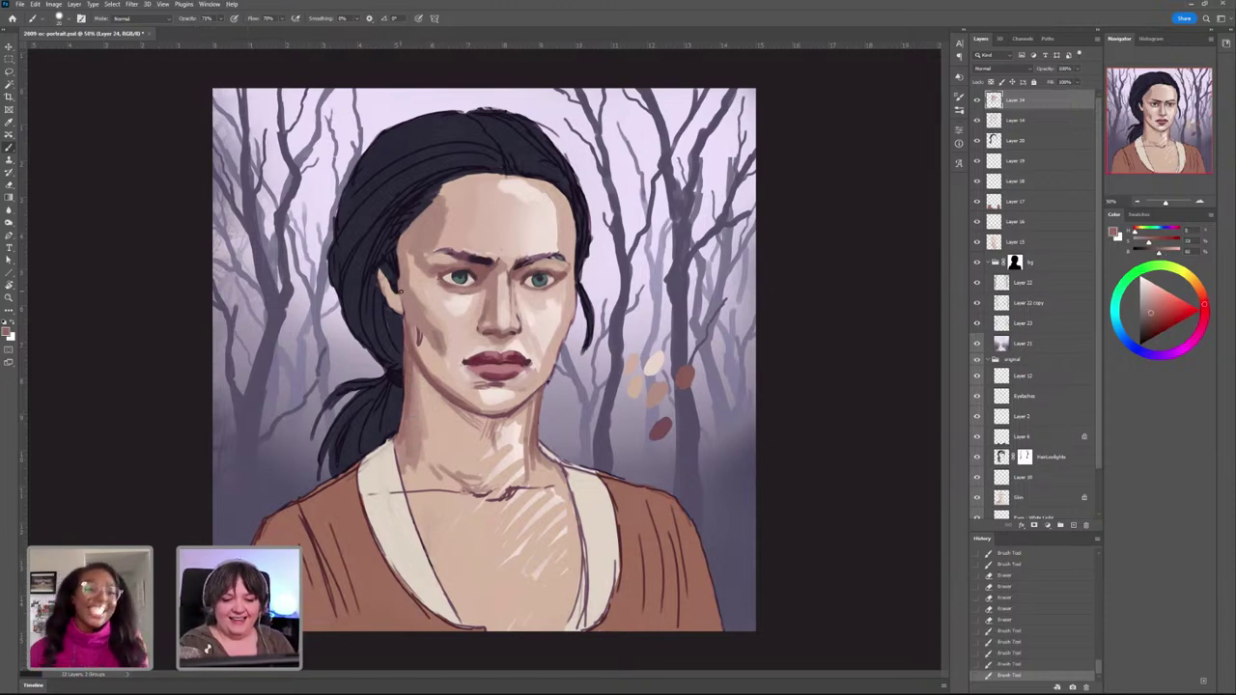
Step: Shade the left cheek and jaw edge in front of the ear with a sampled reddish-brown tone
{"action": "left_click_drag", "start_coordinate": [401, 290], "coordinate": [419, 342]}
{"action": "left_click", "coordinate": [409, 355], "text": "alt"}
{"action": "mouse_move", "coordinate": [418, 321]}
{"action": "left_mouse_down"}
{"action": "mouse_move", "coordinate": [422, 334]}
{"action": "mouse_move", "coordinate": [409, 308]}
{"action": "left_mouse_up"}
{"action": "mouse_move", "coordinate": [406, 301]}
{"action": "left_mouse_down"}
{"action": "mouse_move", "coordinate": [400, 280]}
{"action": "mouse_move", "coordinate": [423, 329]}
{"action": "left_mouse_up"}
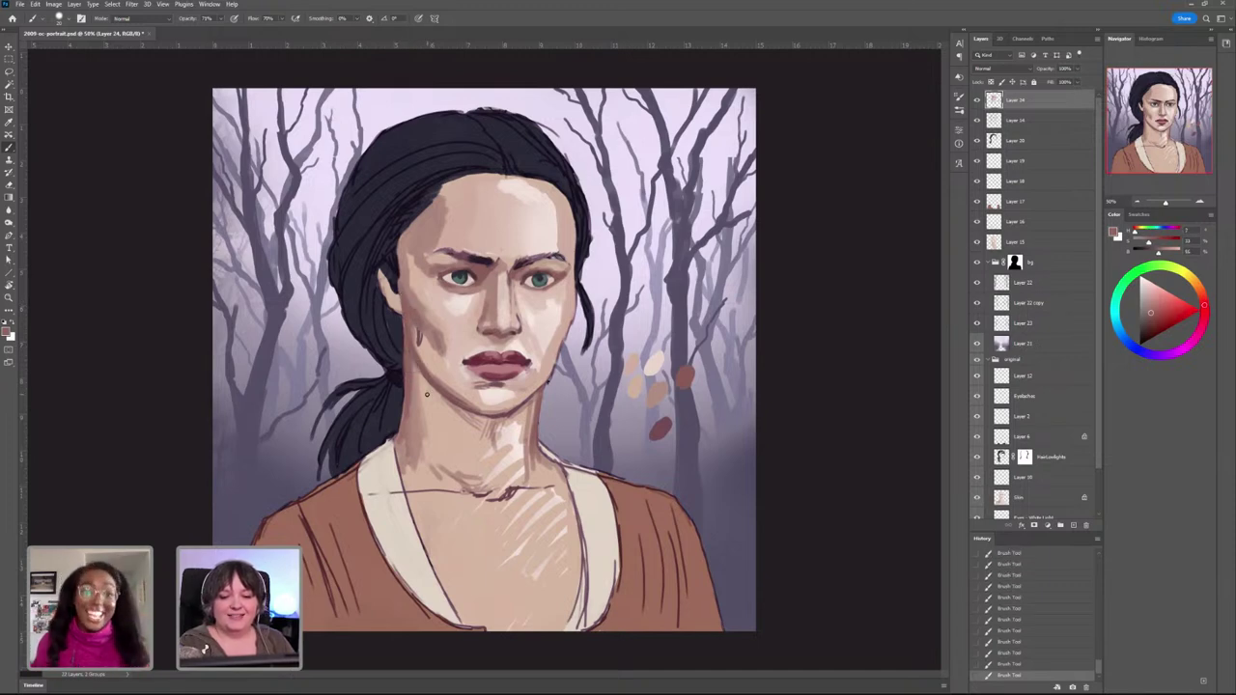
Step: Darken the left eyebrow with a sampled near-black tone and refine the nose and mouth with sampled skin and lip colours
{"action": "left_click", "coordinate": [485, 261], "text": "alt"}
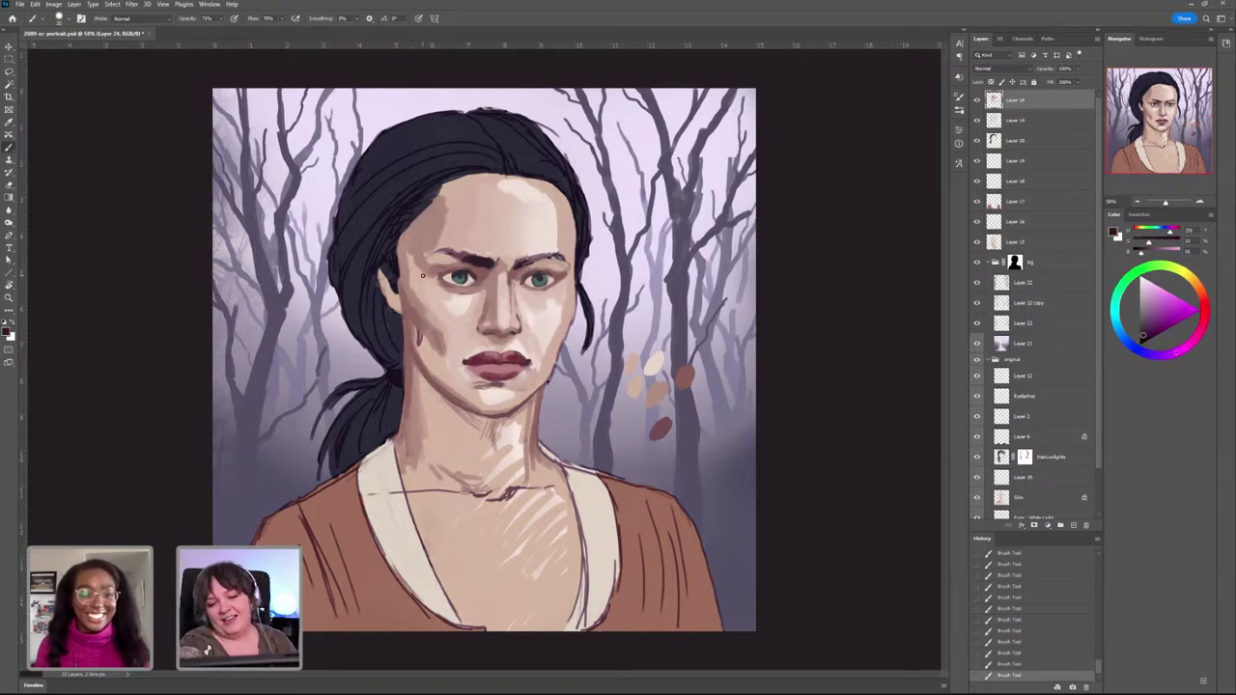
{"action": "left_click", "coordinate": [510, 328], "text": "alt"}
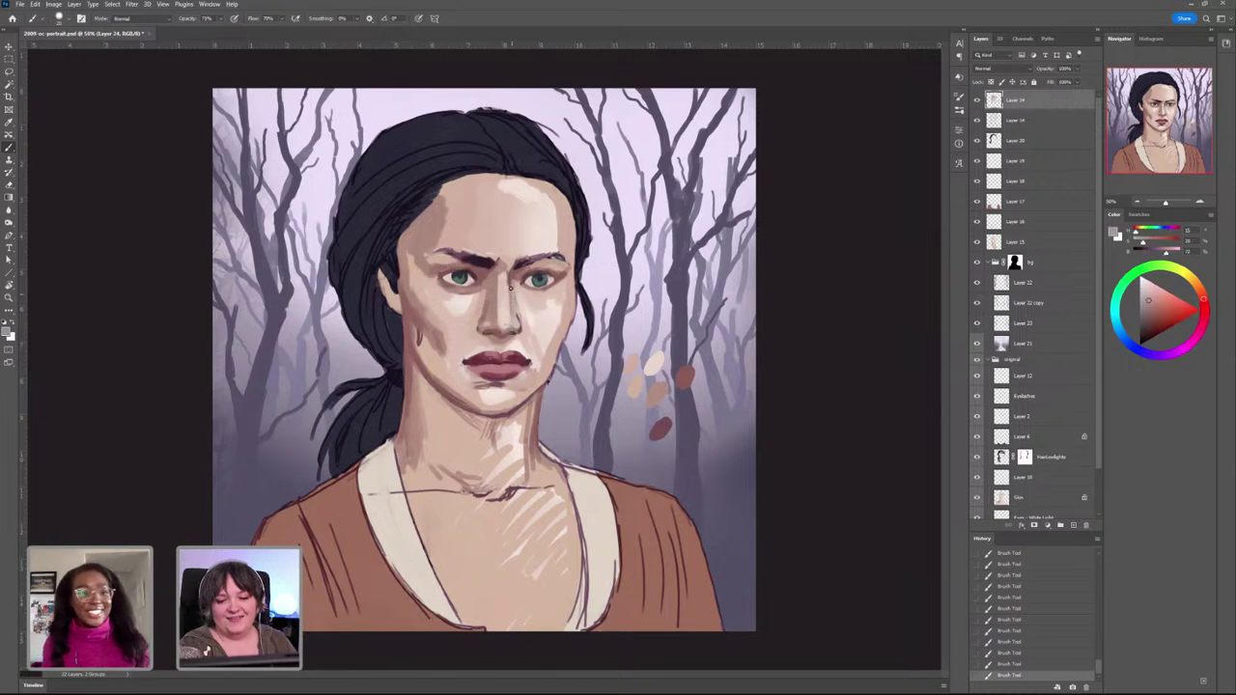
{"action": "left_click", "coordinate": [521, 327], "text": "alt"}
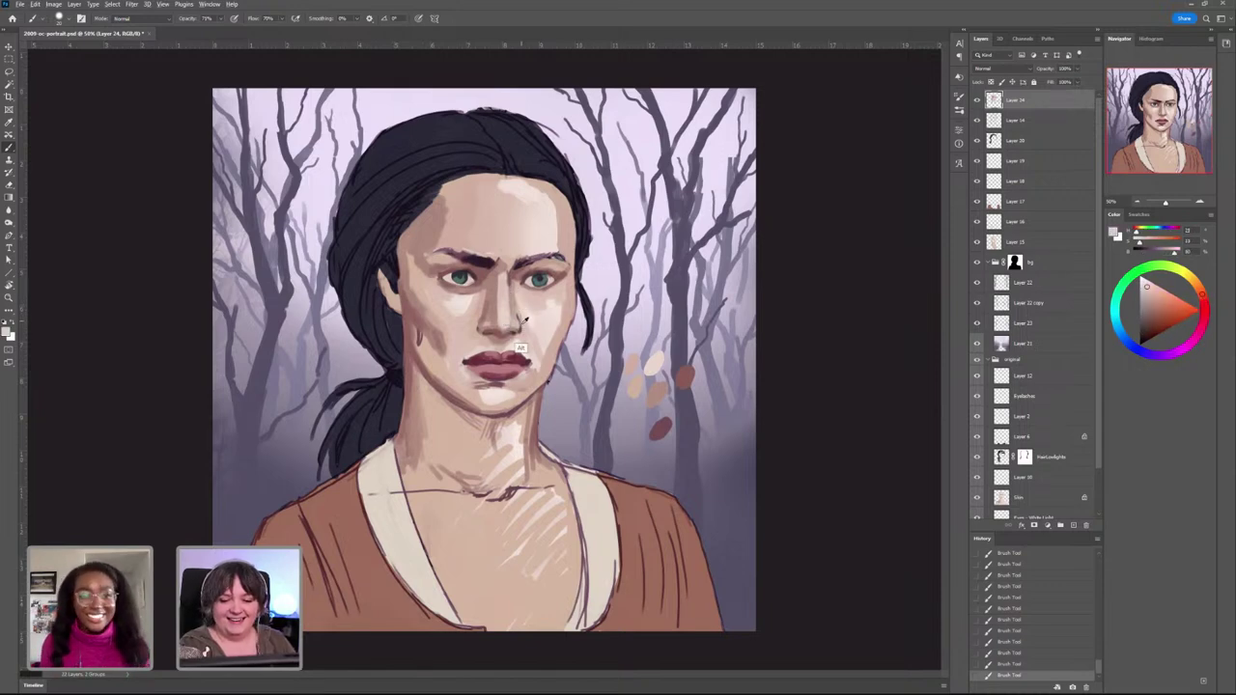
{"action": "left_click", "coordinate": [514, 315], "text": "alt"}
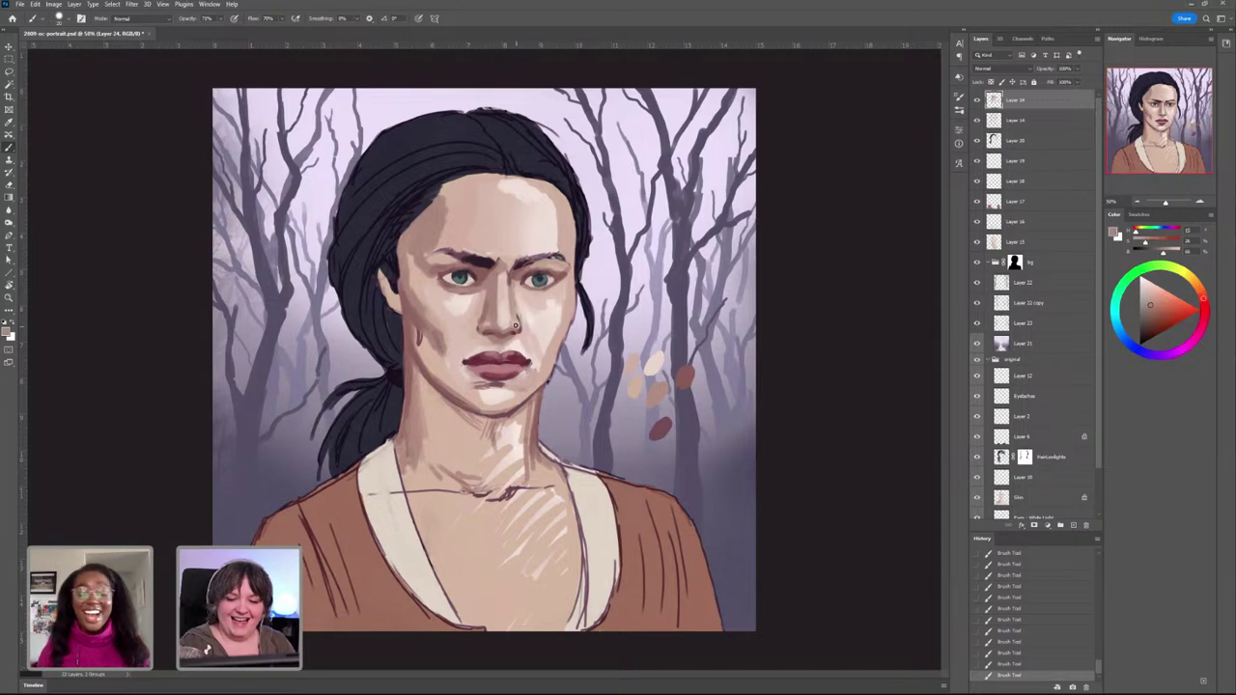
{"action": "left_click", "coordinate": [503, 360], "text": "alt"}
{"action": "left_click", "coordinate": [492, 380], "text": "alt"}
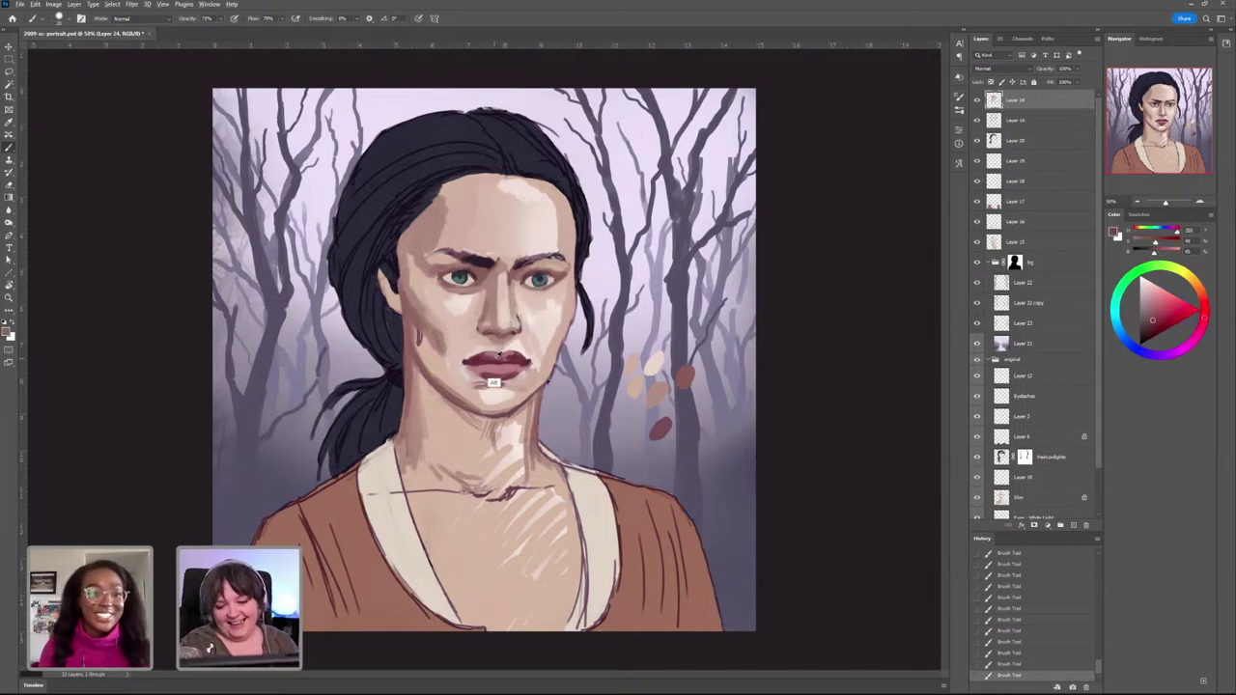
Step: Blend the left brow and temple using sampled skin tones, then sample the right jaw and set the brush opacity to 100%
{"action": "left_click", "coordinate": [560, 269], "text": "alt"}
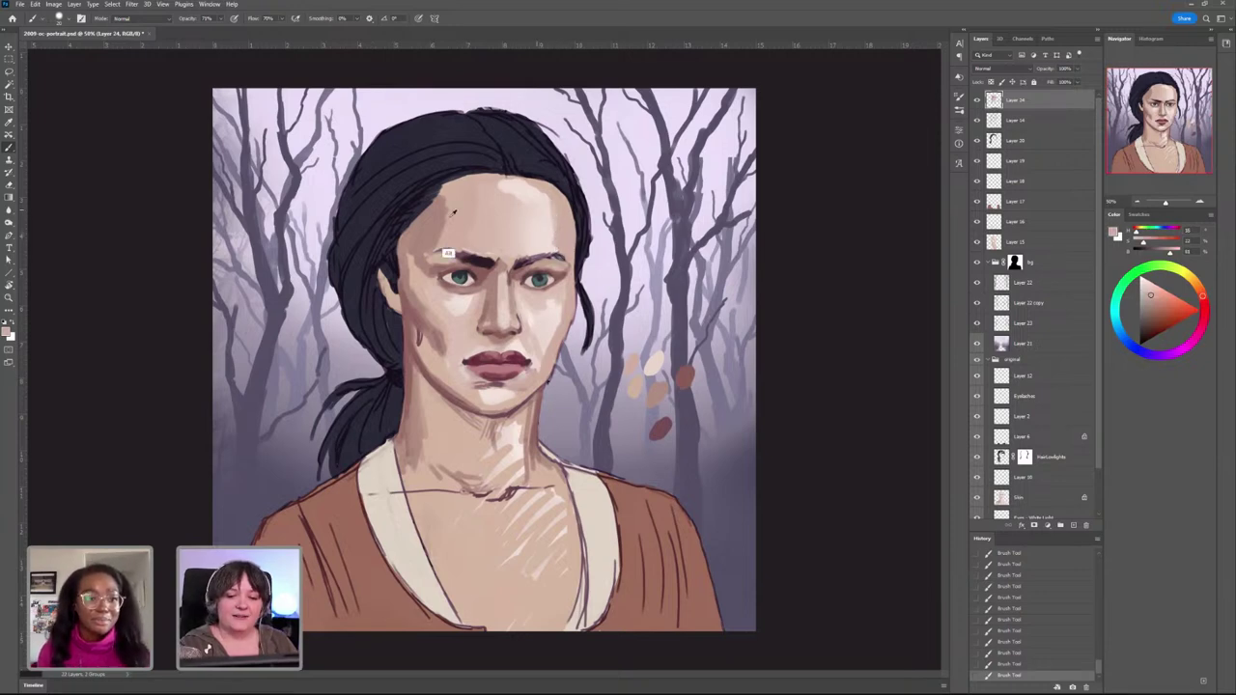
{"action": "left_click", "coordinate": [436, 257], "text": "alt"}
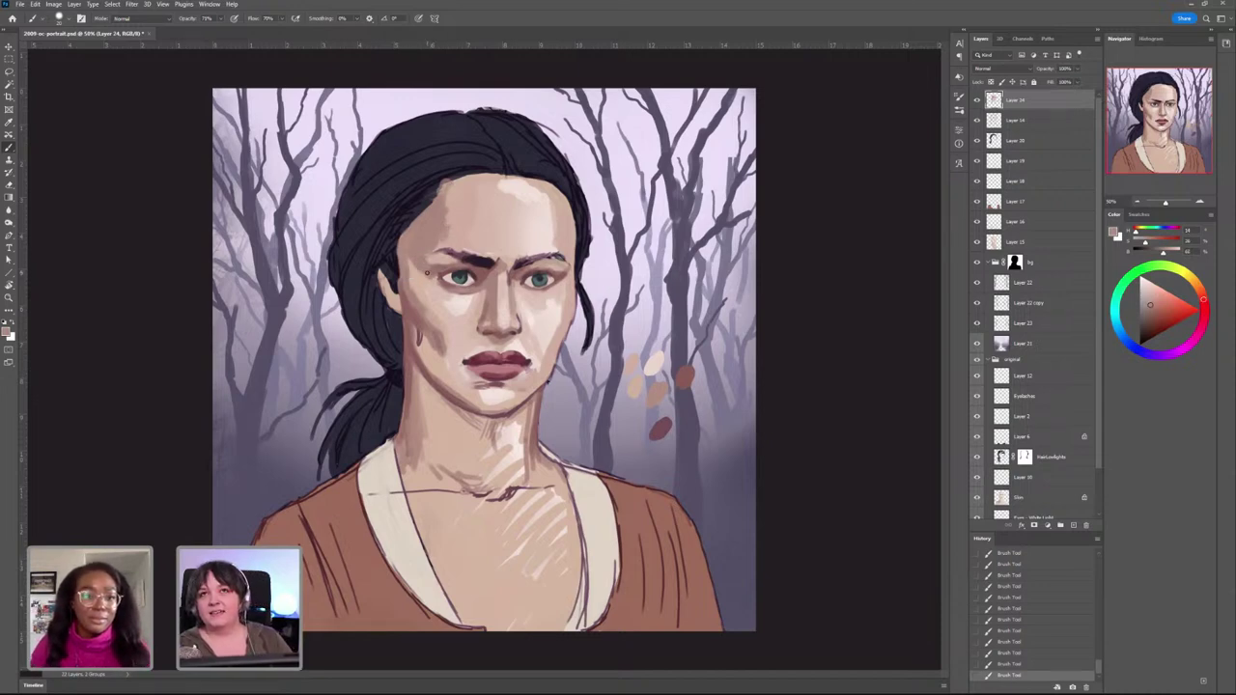
{"action": "left_click", "coordinate": [546, 379], "text": "alt"}
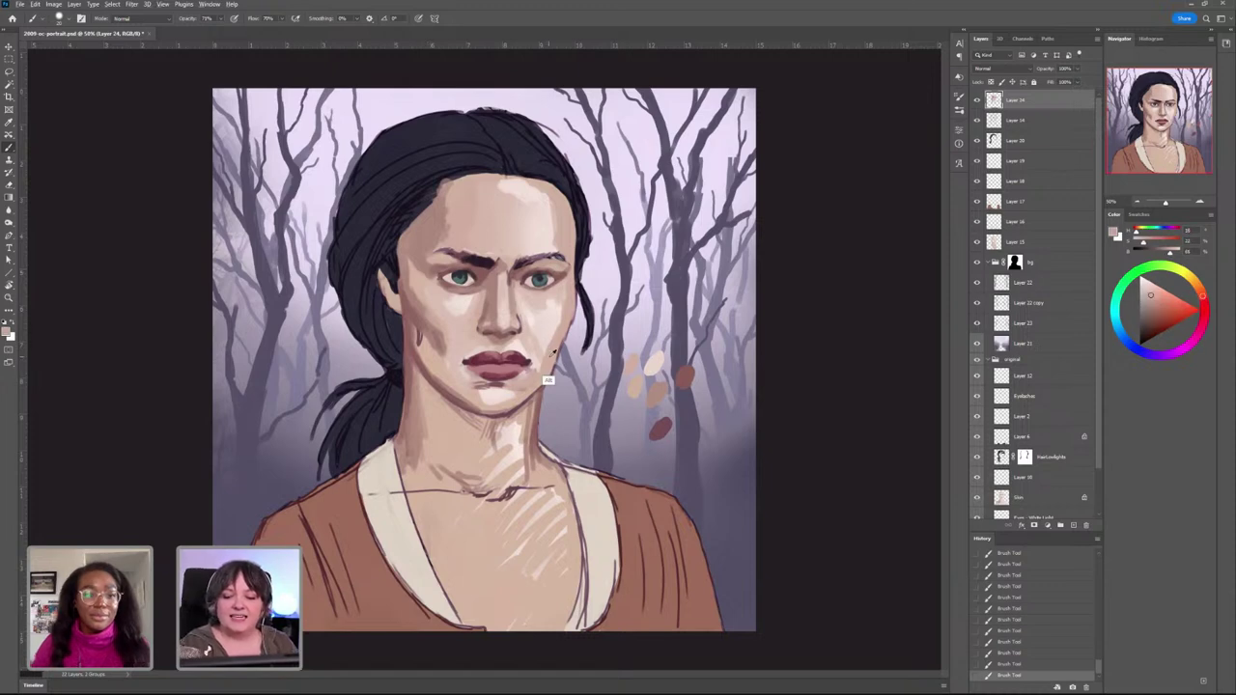
{"action": "key", "text": "0"}
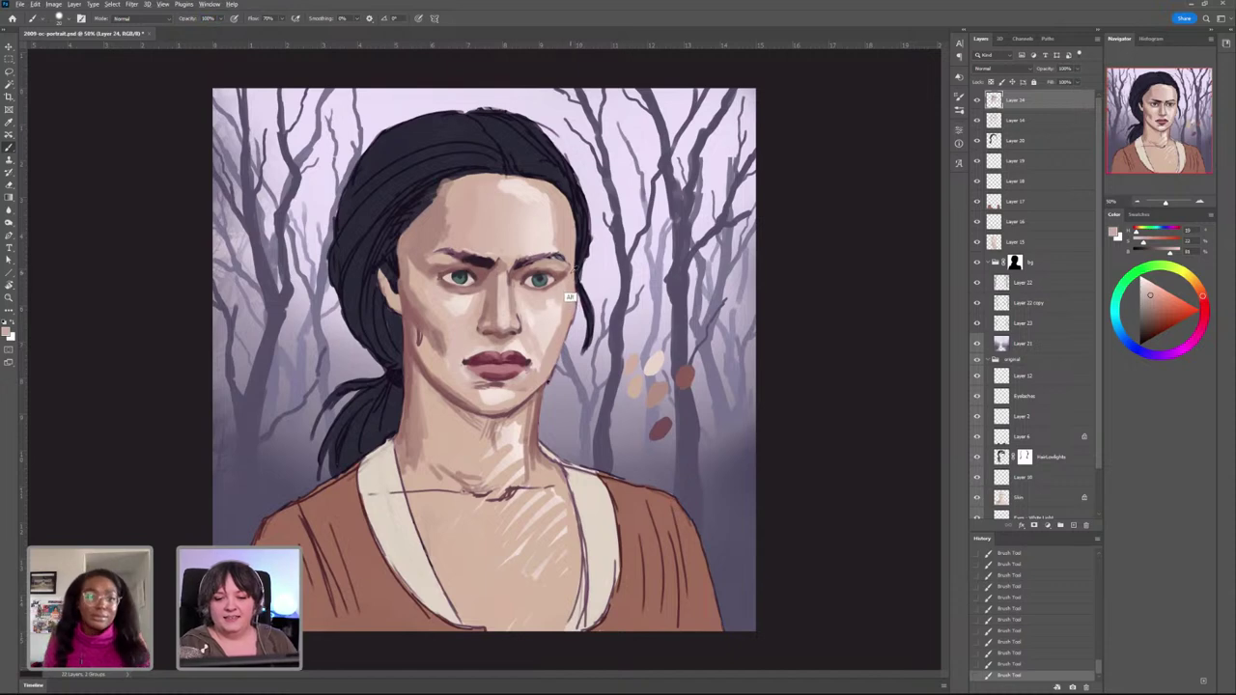
Step: Refine the skin beneath the outer end of the right eyebrow using sampled temple and cheek tones
{"action": "left_click", "coordinate": [568, 272], "text": "alt"}
{"action": "left_click", "coordinate": [564, 294], "text": "alt"}
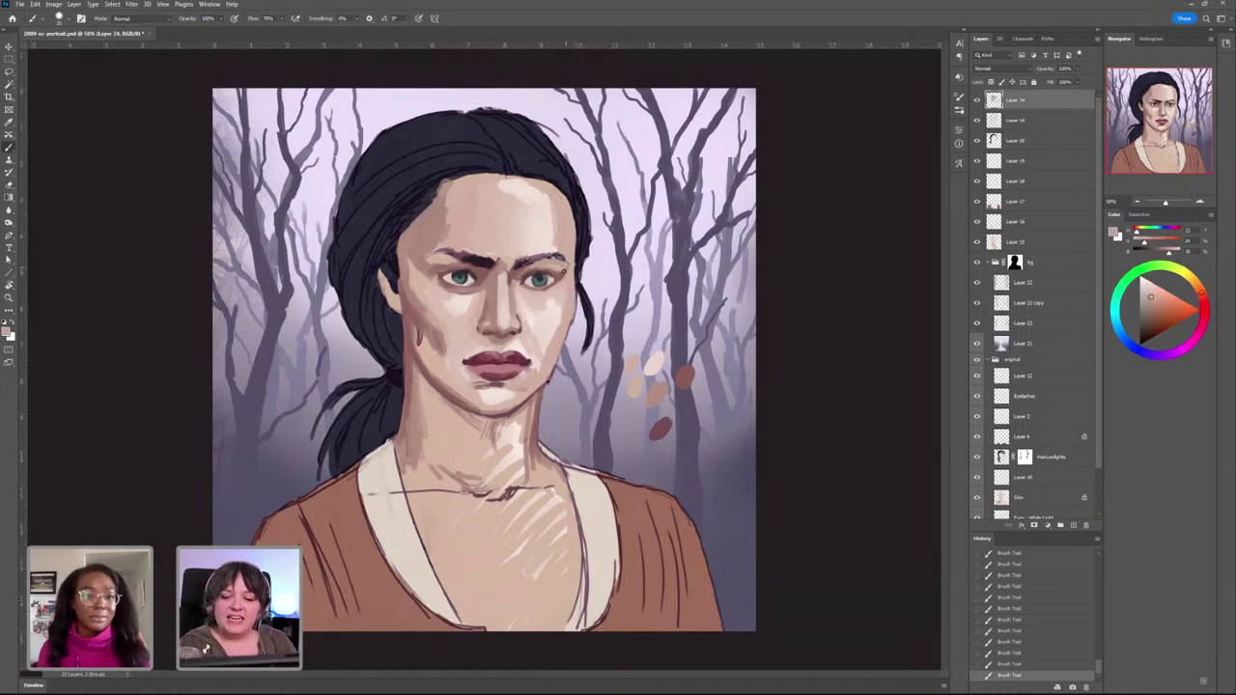
{"action": "left_click_drag", "start_coordinate": [564, 272], "coordinate": [557, 272]}
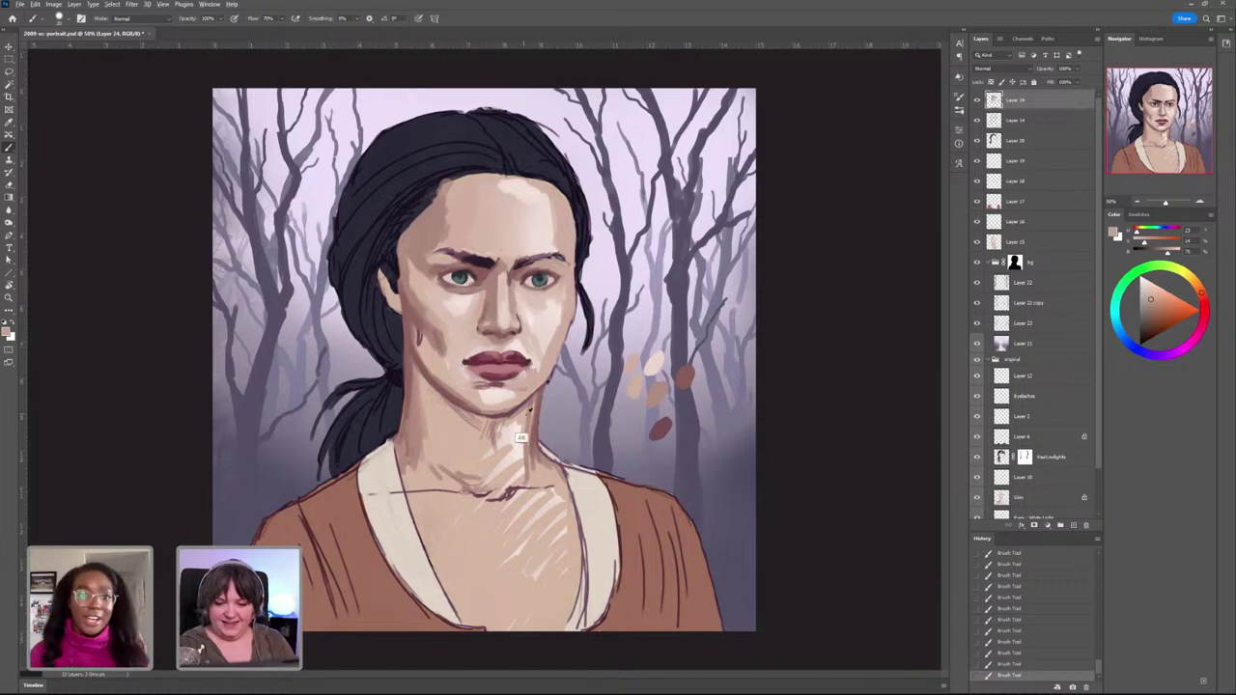
Step: Sample a shadow tone below the right jaw and switch to the soft round "Rund weich" brush
{"action": "left_click", "coordinate": [530, 412], "text": "alt"}
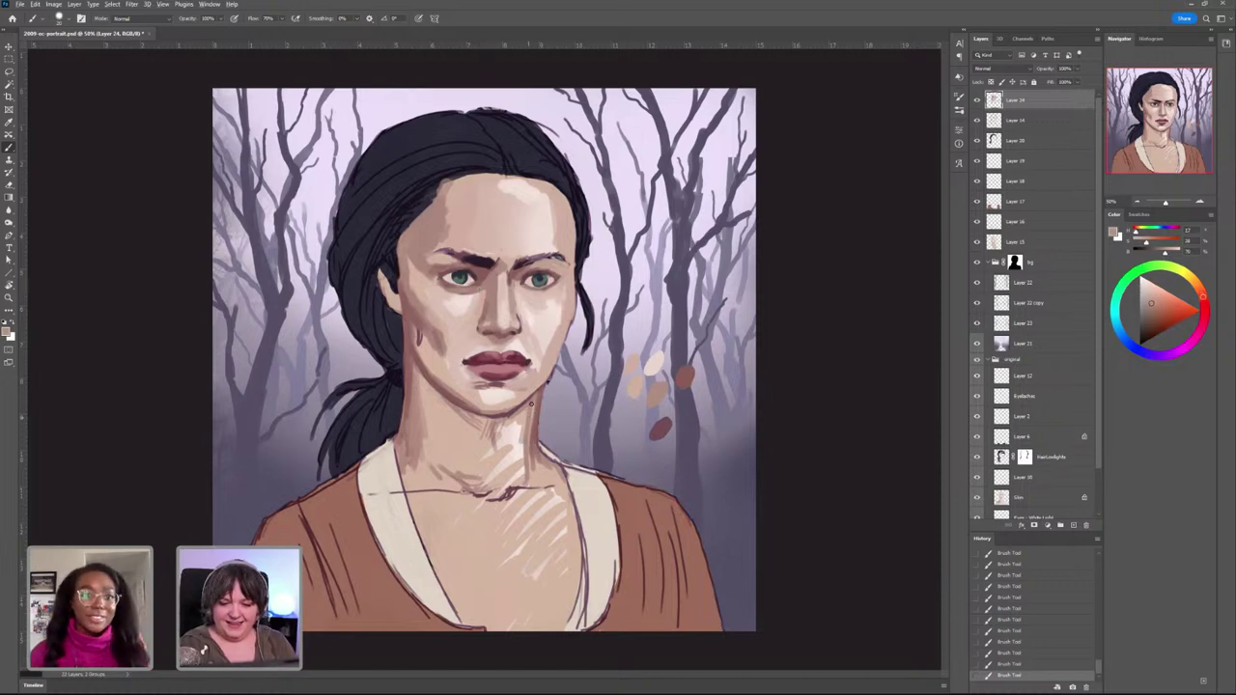
{"action": "left_click", "coordinate": [64, 17]}
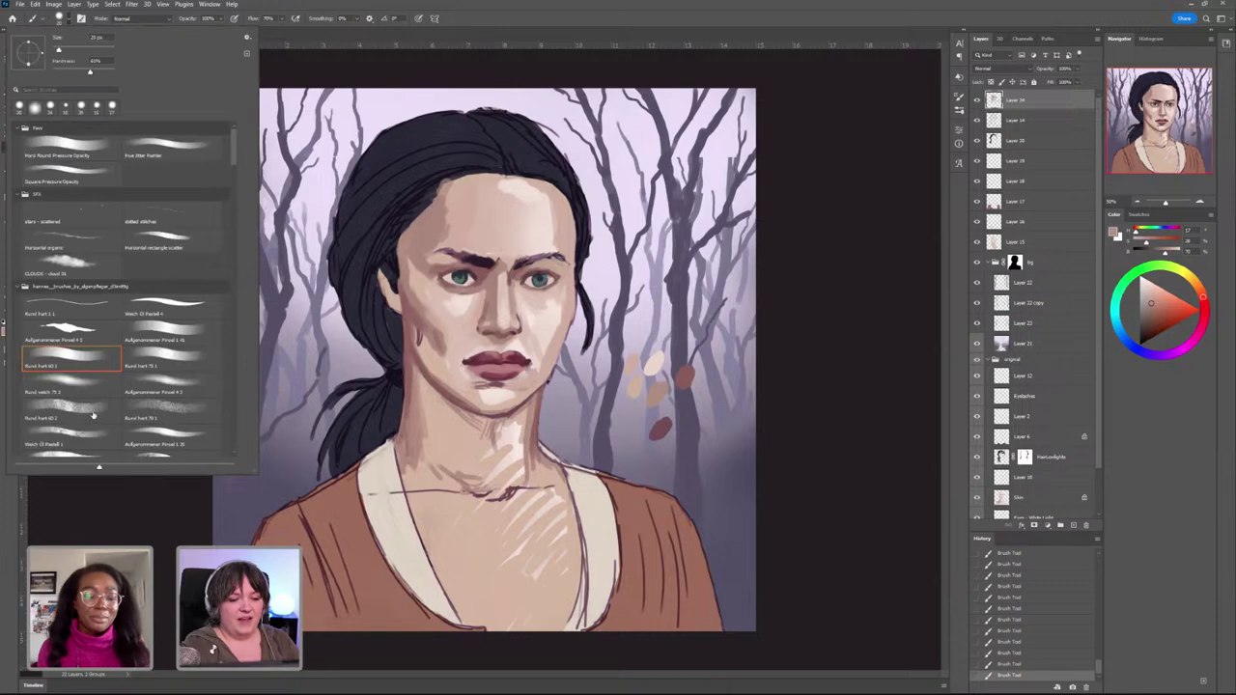
{"action": "left_click", "coordinate": [85, 389]}
{"action": "left_click", "coordinate": [522, 470]}
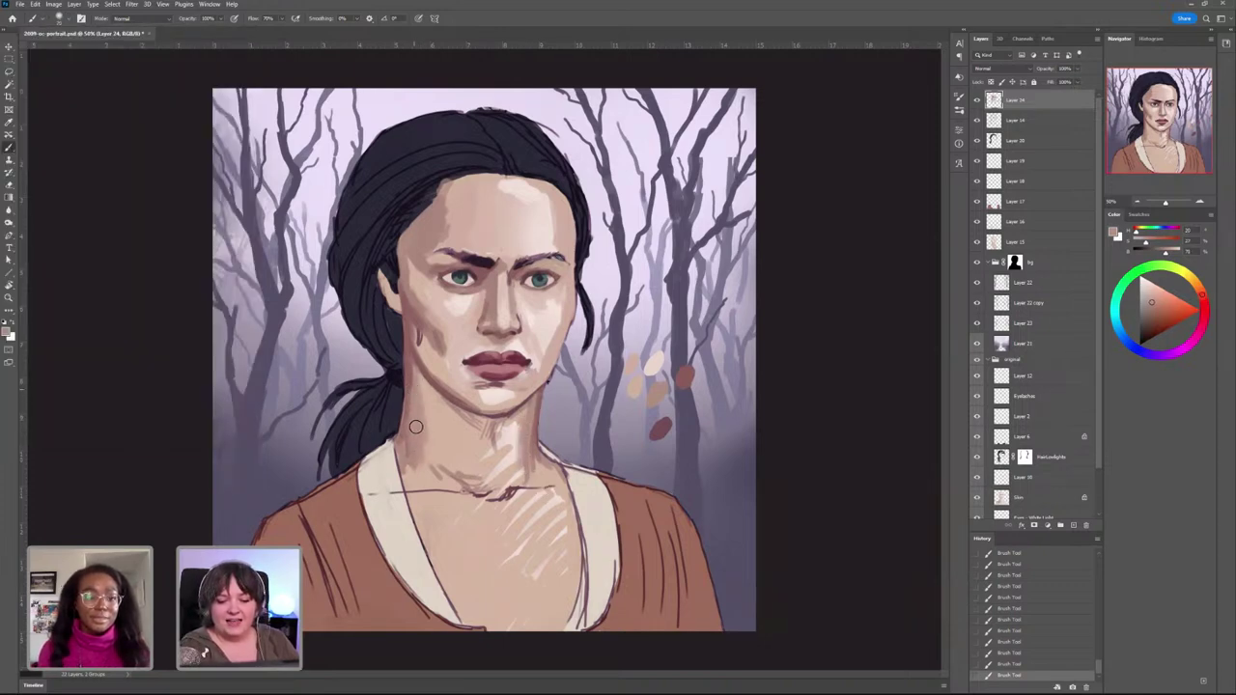
Step: Blend the shadow down the left side of the neck to the collarbone using sampled shadow and mid skin tones
{"action": "left_click", "coordinate": [412, 395], "text": "alt"}
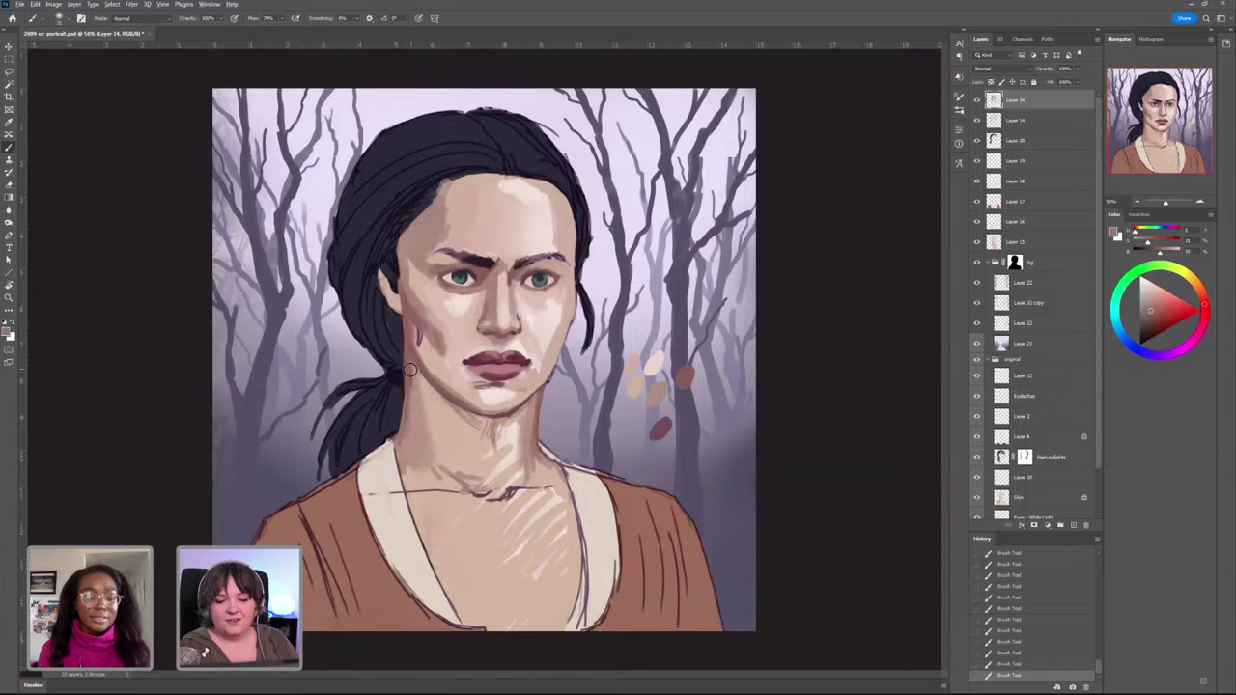
{"action": "left_click_drag", "start_coordinate": [414, 369], "coordinate": [415, 415]}
{"action": "left_click", "coordinate": [428, 431], "text": "alt"}
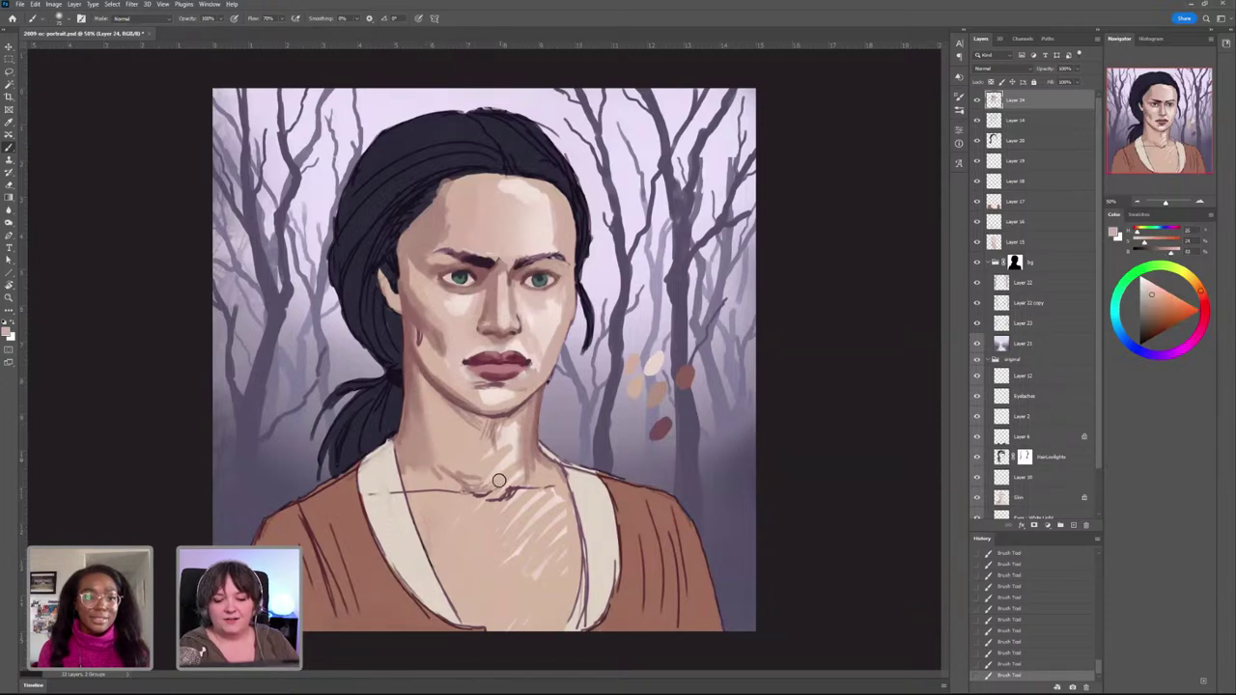
{"action": "left_click", "coordinate": [467, 499], "text": "alt"}
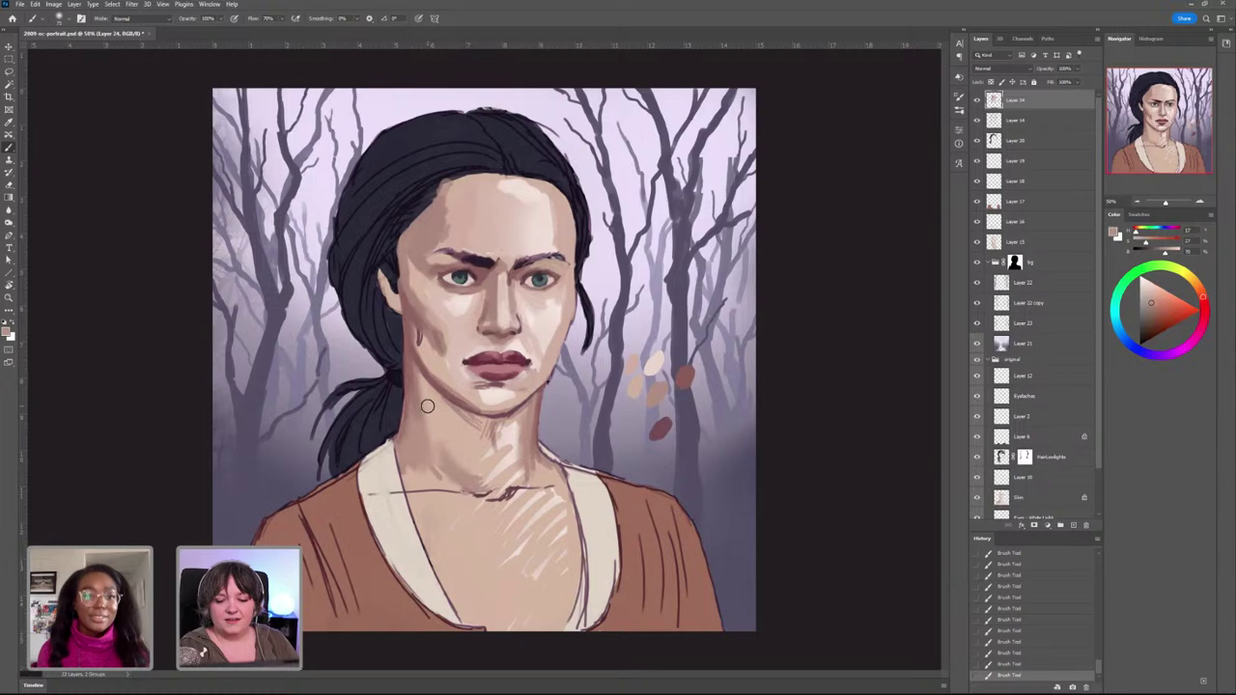
{"action": "left_click", "coordinate": [461, 454], "text": "alt"}
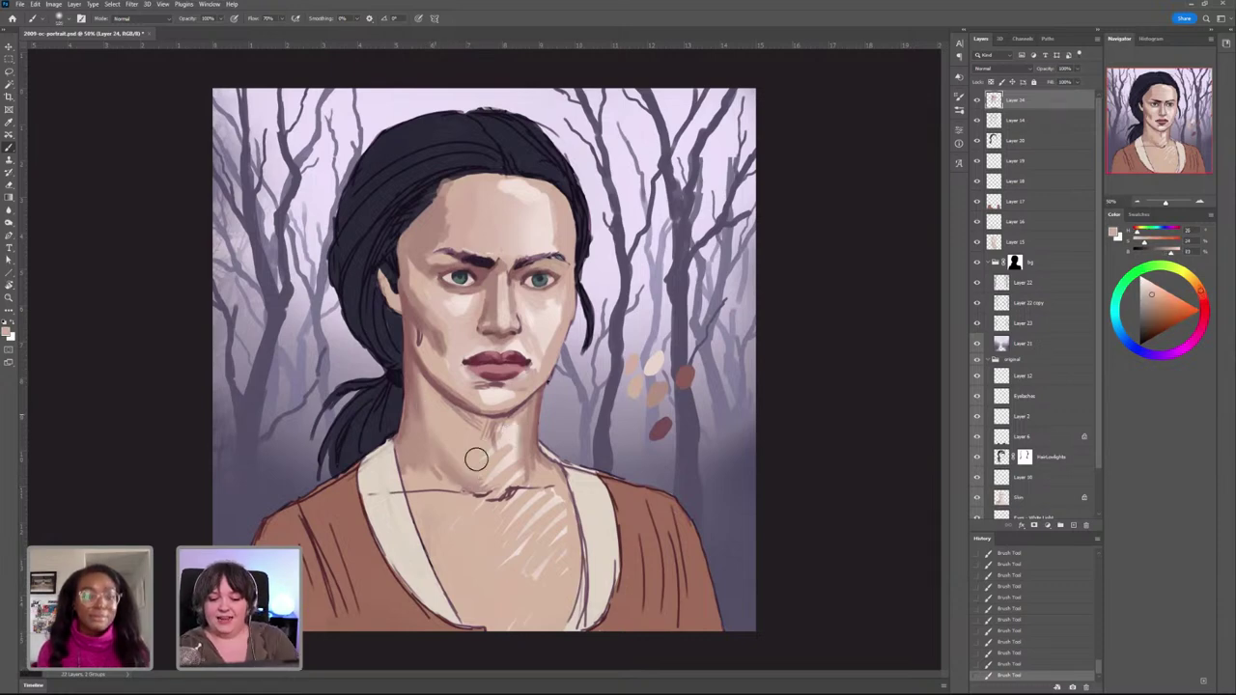
{"action": "left_click", "coordinate": [417, 411], "text": "alt"}
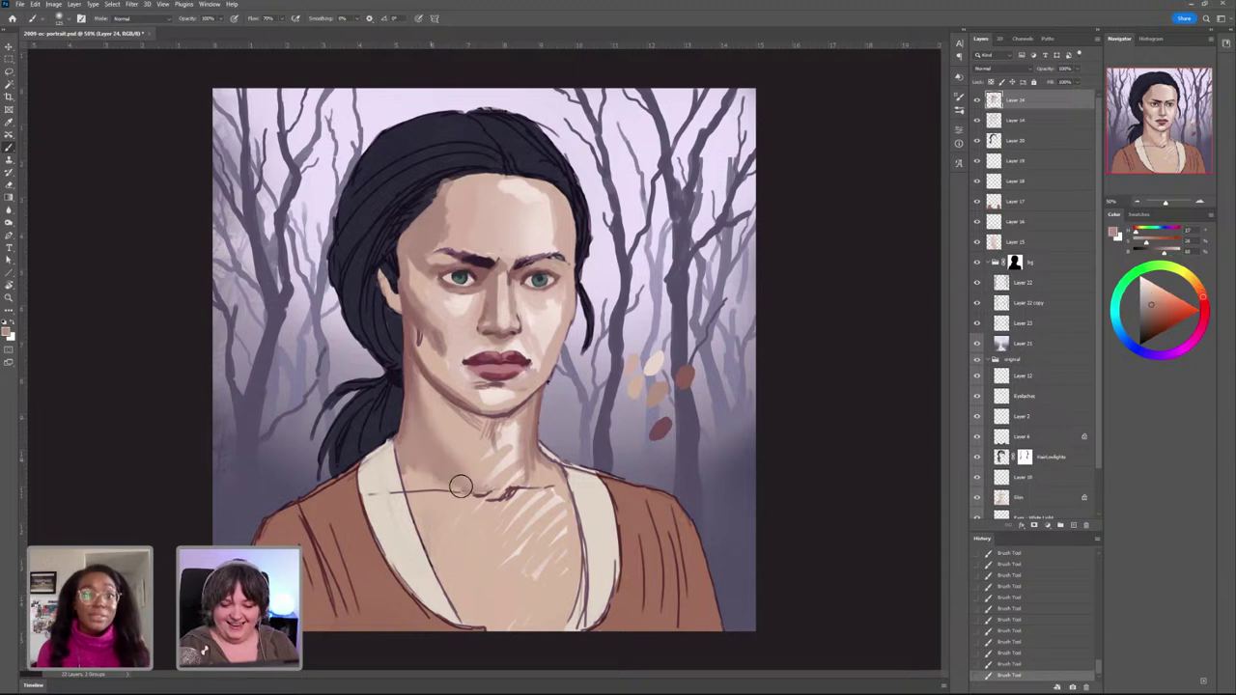
Step: Shade the lower chest above the neckline and smooth the hatched chest highlights with a sampled skin tone
{"action": "mouse_move", "coordinate": [552, 619]}
{"action": "left_mouse_down"}
{"action": "mouse_move", "coordinate": [547, 596]}
{"action": "mouse_move", "coordinate": [504, 609]}
{"action": "left_mouse_up"}
{"action": "left_click", "coordinate": [539, 517], "text": "alt"}
{"action": "mouse_move", "coordinate": [537, 517]}
{"action": "left_mouse_down"}
{"action": "mouse_move", "coordinate": [538, 573]}
{"action": "mouse_move", "coordinate": [572, 547]}
{"action": "mouse_move", "coordinate": [512, 599]}
{"action": "left_mouse_up"}
{"action": "left_click", "coordinate": [415, 289], "text": "alt"}
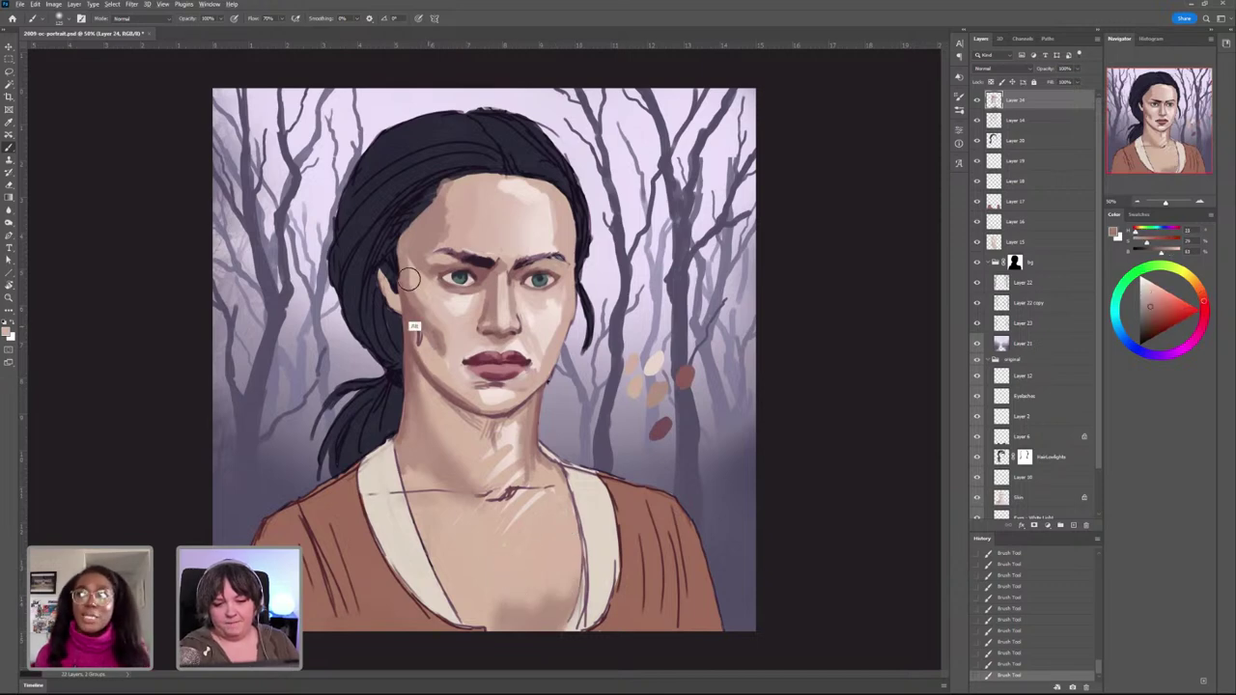
{"action": "left_click_drag", "start_coordinate": [410, 280], "coordinate": [458, 350]}
{"action": "left_click_drag", "start_coordinate": [406, 244], "coordinate": [456, 346]}
{"action": "key", "text": "ctrl+z"}
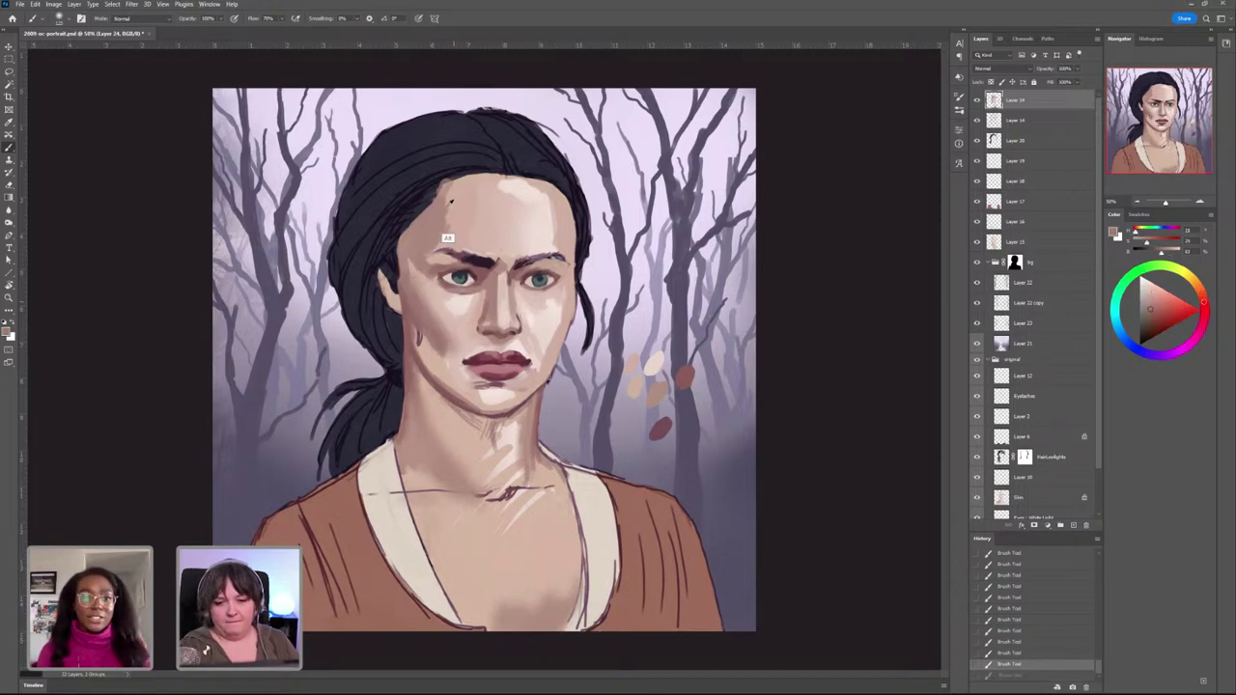
{"action": "key", "text": "ctrl+z"}
Step: Blend the left forehead edge and left cheek with sampled skin tones, and soften the shading over the ear
{"action": "left_click", "coordinate": [446, 242], "text": "alt"}
{"action": "left_click_drag", "start_coordinate": [450, 206], "coordinate": [452, 251]}
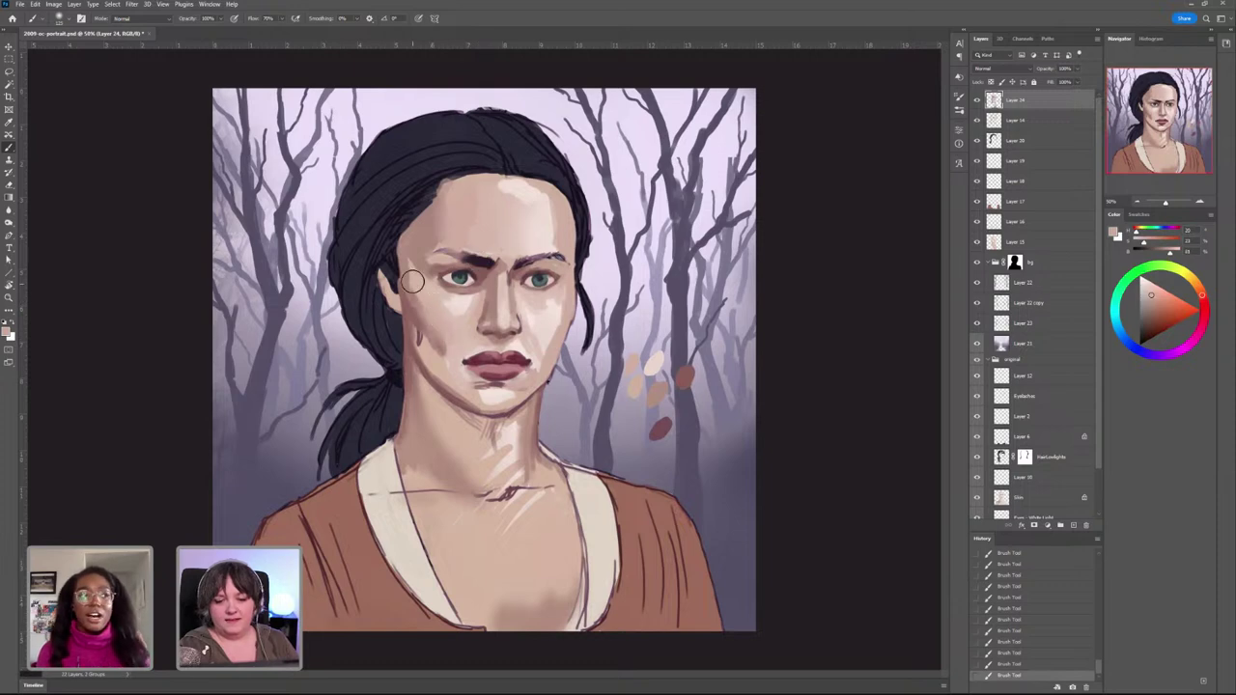
{"action": "key", "text": "ctrl+z"}
{"action": "left_click", "coordinate": [446, 343], "text": "alt"}
{"action": "left_click_drag", "start_coordinate": [413, 322], "coordinate": [444, 373]}
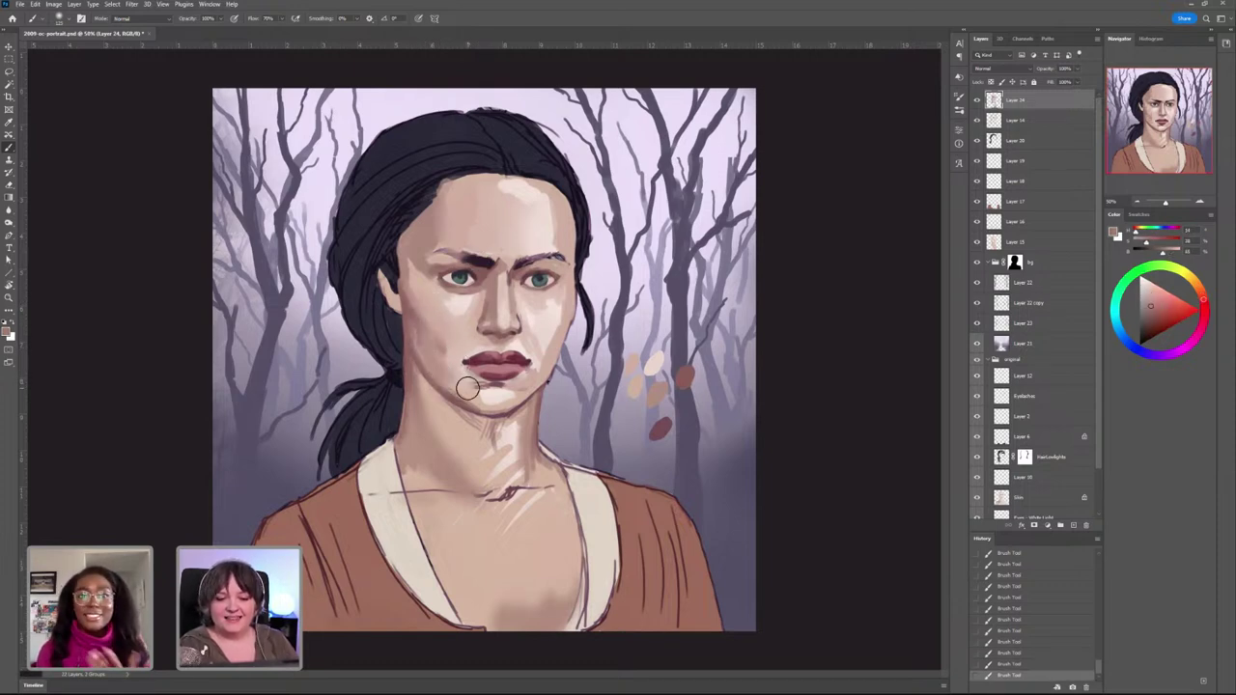
{"action": "left_click_drag", "start_coordinate": [410, 248], "coordinate": [451, 340]}
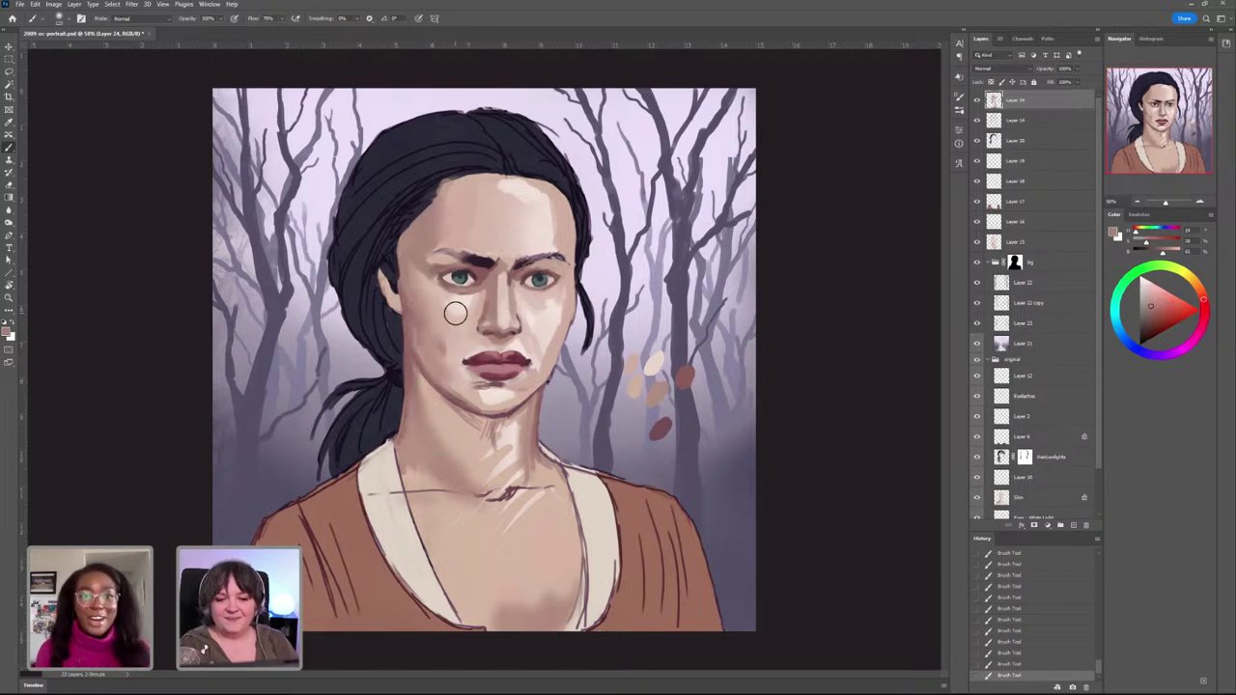
{"action": "mouse_move", "coordinate": [385, 289]}
{"action": "left_mouse_down"}
{"action": "mouse_move", "coordinate": [396, 314]}
{"action": "mouse_move", "coordinate": [384, 284]}
{"action": "mouse_move", "coordinate": [388, 300]}
{"action": "left_mouse_up"}
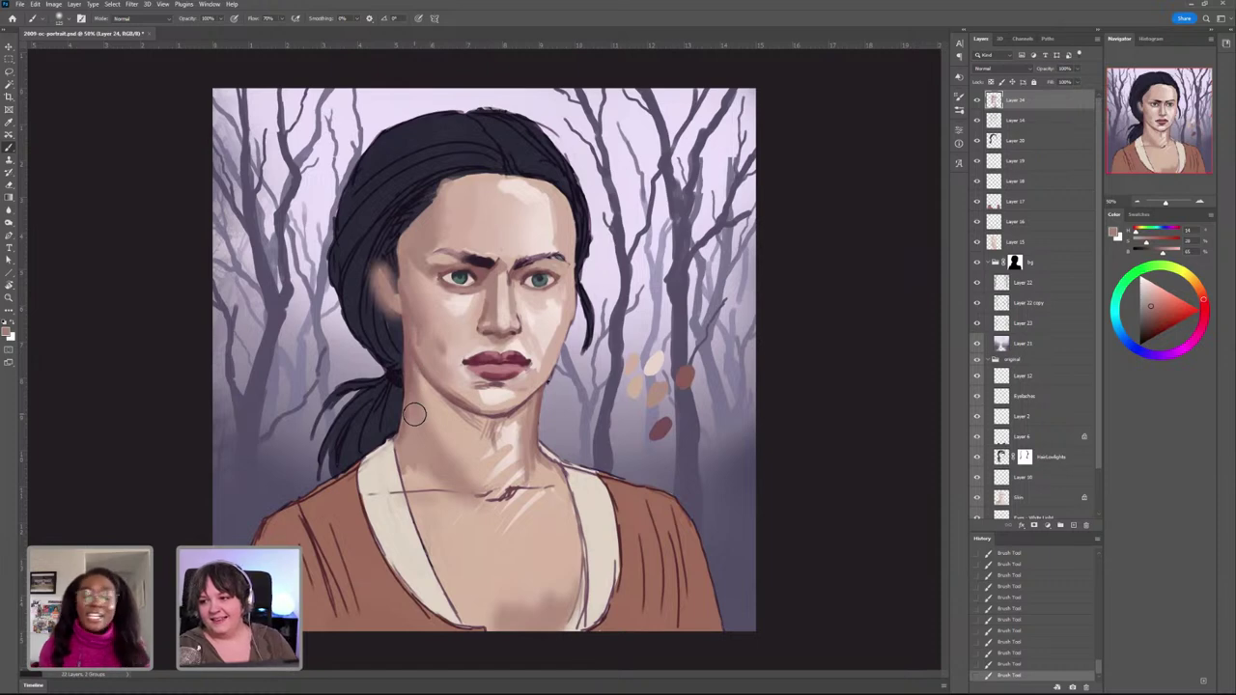
Step: Soften the forehead, right cheek and mouth-area highlights with sampled light skin tones
{"action": "left_click", "coordinate": [546, 319], "text": "alt"}
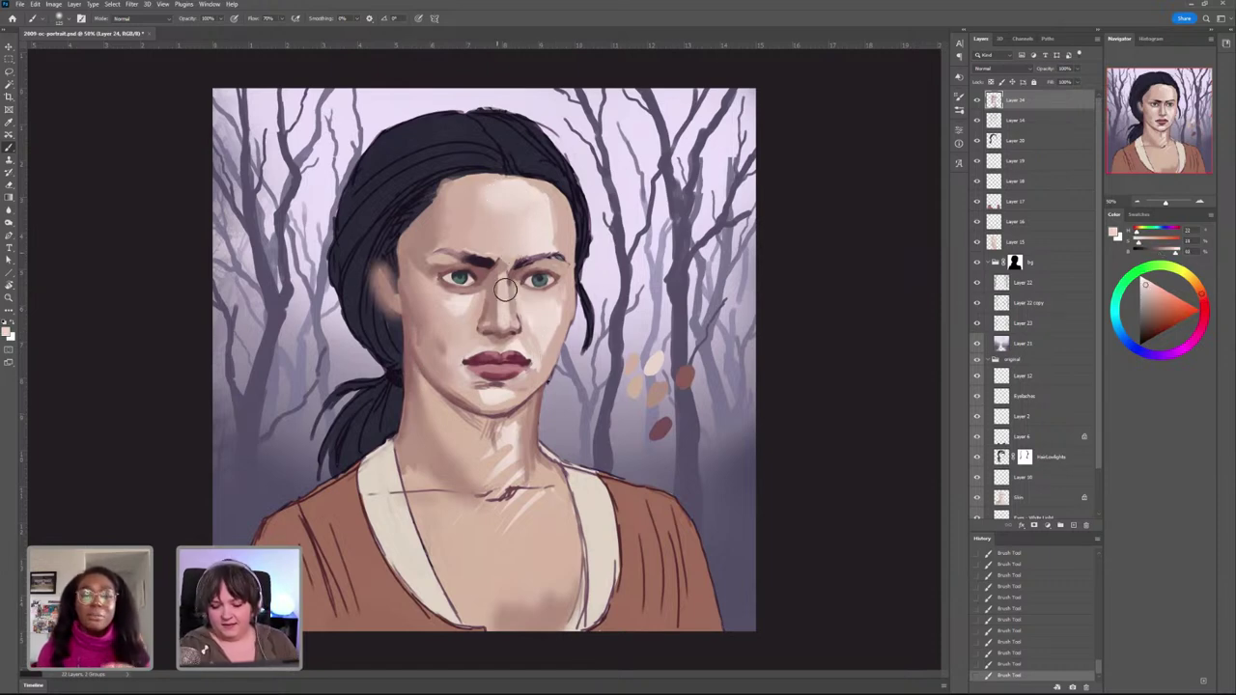
{"action": "left_click", "coordinate": [527, 365], "text": "alt"}
{"action": "left_click_drag", "start_coordinate": [514, 345], "coordinate": [530, 356]}
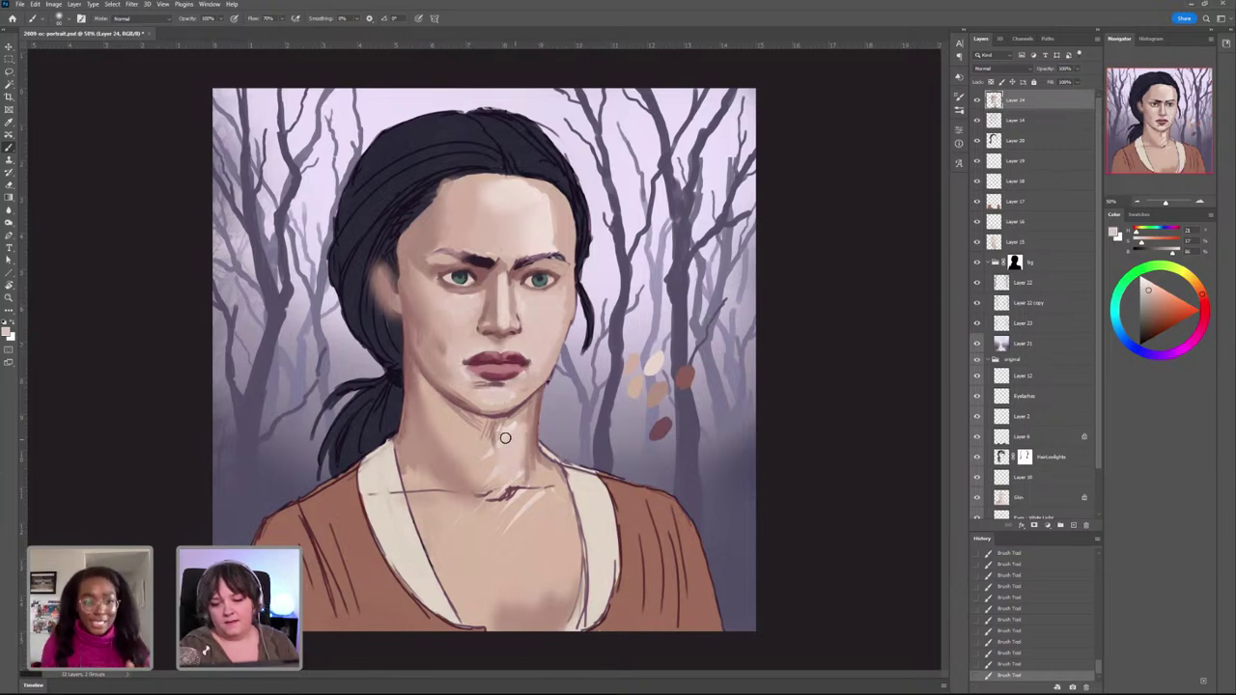
Step: Smooth the front of the neck and collarbone, and paint a deeper sampled shadow directly beneath the chin
{"action": "mouse_move", "coordinate": [505, 487]}
{"action": "left_mouse_down"}
{"action": "mouse_move", "coordinate": [556, 494]}
{"action": "mouse_move", "coordinate": [513, 485]}
{"action": "left_mouse_up"}
{"action": "left_click", "coordinate": [539, 450], "text": "alt"}
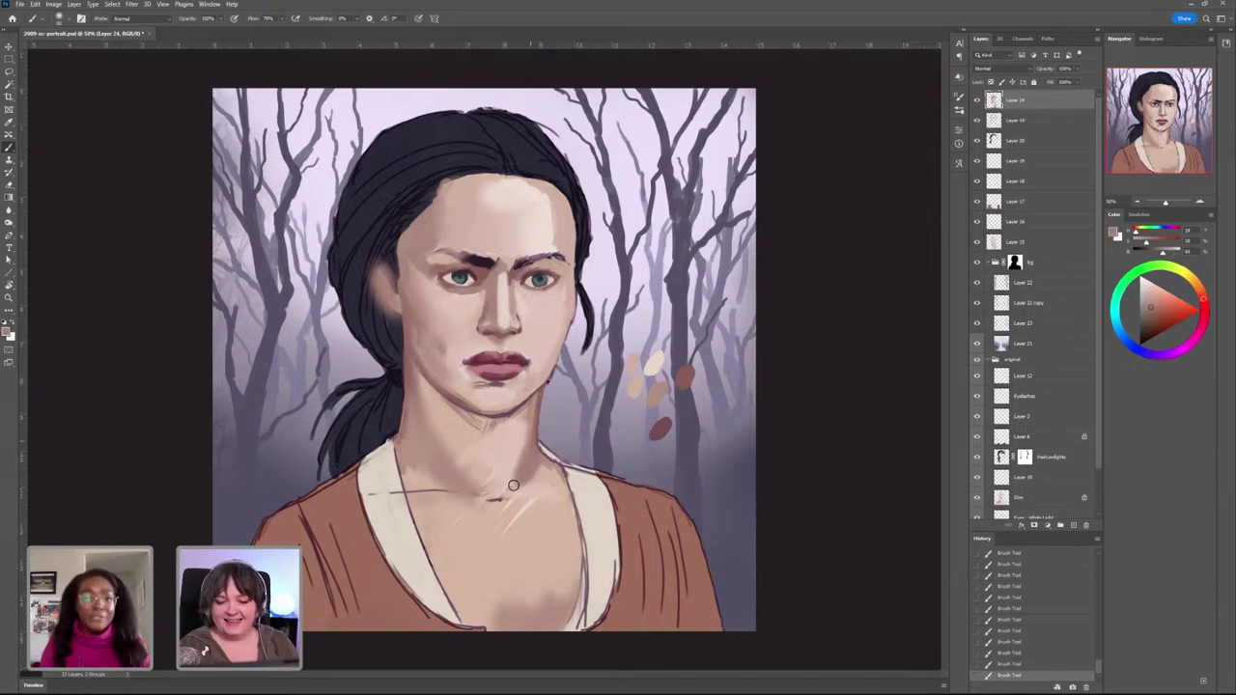
{"action": "left_click", "coordinate": [474, 430], "text": "alt"}
{"action": "mouse_move", "coordinate": [525, 414]}
{"action": "left_mouse_down"}
{"action": "mouse_move", "coordinate": [515, 432]}
{"action": "mouse_move", "coordinate": [486, 418]}
{"action": "mouse_move", "coordinate": [464, 427]}
{"action": "left_mouse_up"}
{"action": "left_click", "coordinate": [518, 407], "text": "alt"}
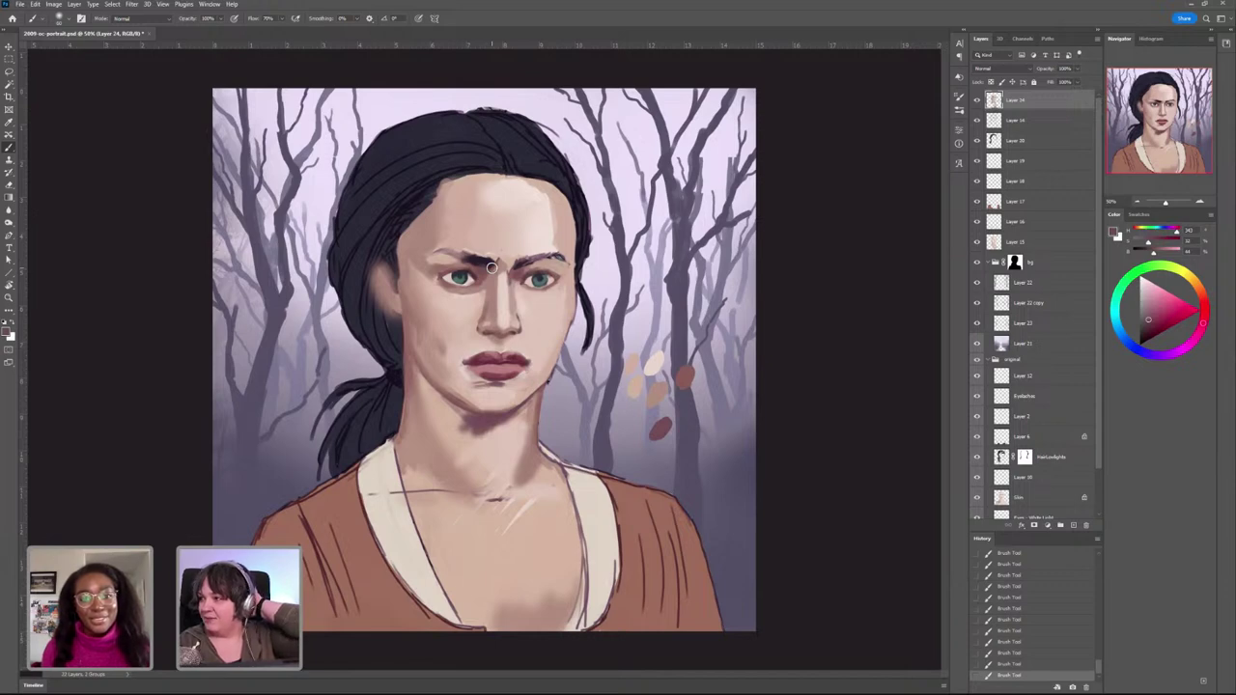
Step: Sample the right cheek's skin tone and switch to the hard round "Rund hart" brush
{"action": "left_click", "coordinate": [565, 329], "text": "alt"}
{"action": "left_click", "coordinate": [66, 20]}
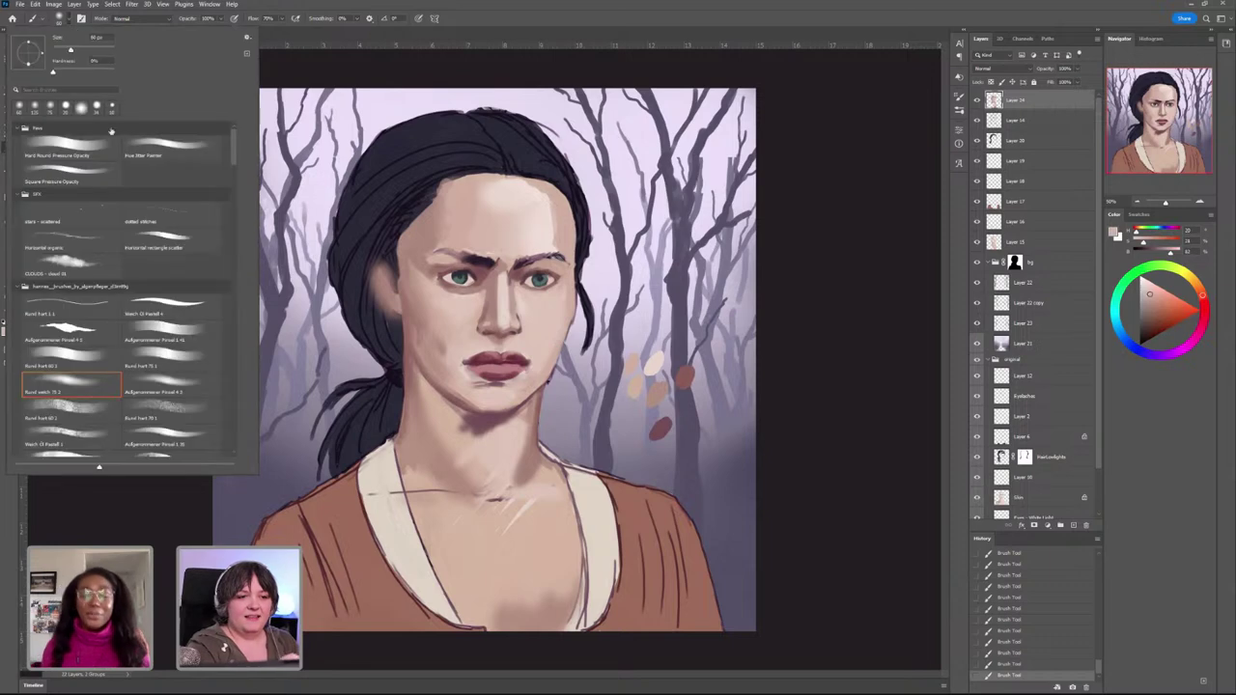
{"action": "left_click", "coordinate": [82, 354]}
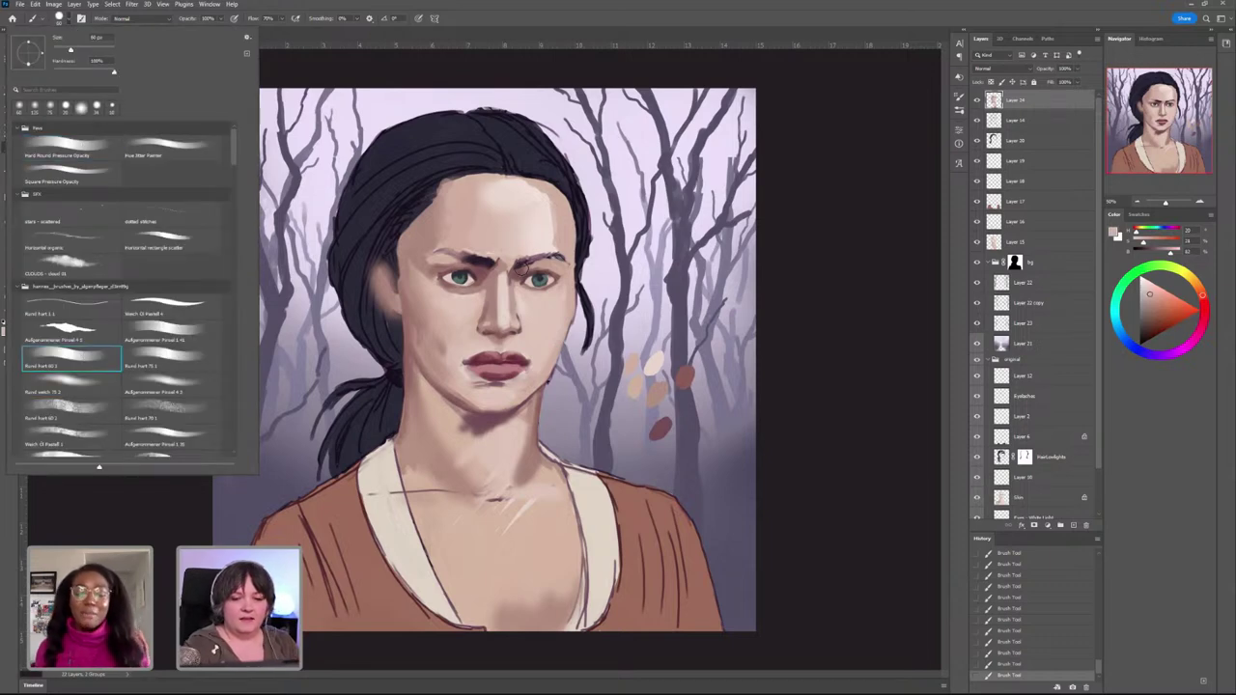
{"action": "left_click", "coordinate": [807, 252]}
Step: Shade the right upper eyelid and outer eye corner with a sampled reddish-brown tone at about 33% brush opacity
{"action": "left_click", "coordinate": [560, 272], "text": "alt"}
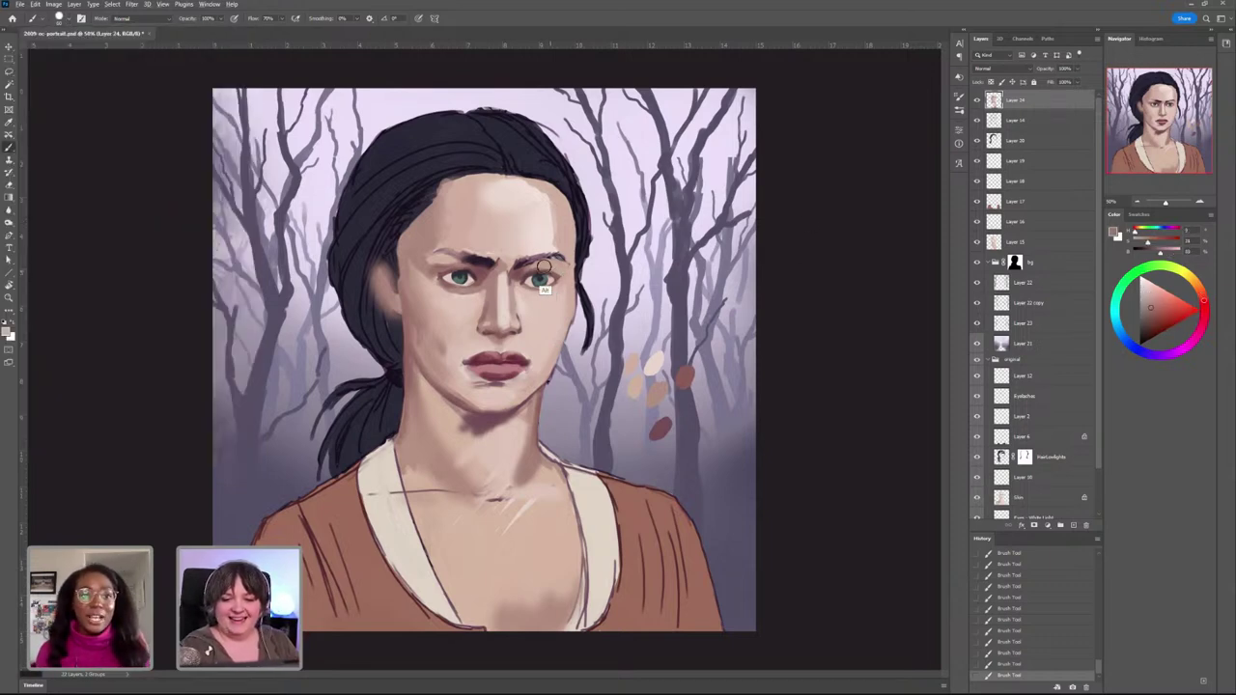
{"action": "left_click_drag", "start_coordinate": [545, 267], "coordinate": [567, 283]}
{"action": "key", "text": "ctrl+z"}
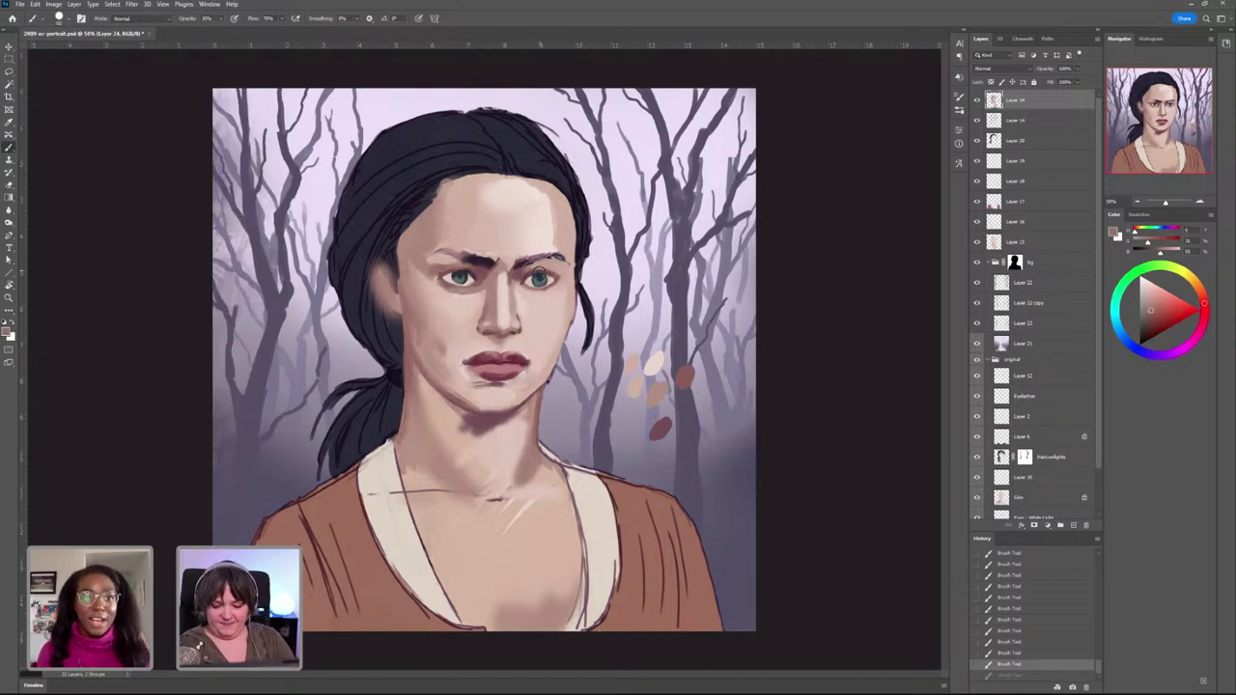
{"action": "left_click_drag", "start_coordinate": [549, 272], "coordinate": [564, 280]}
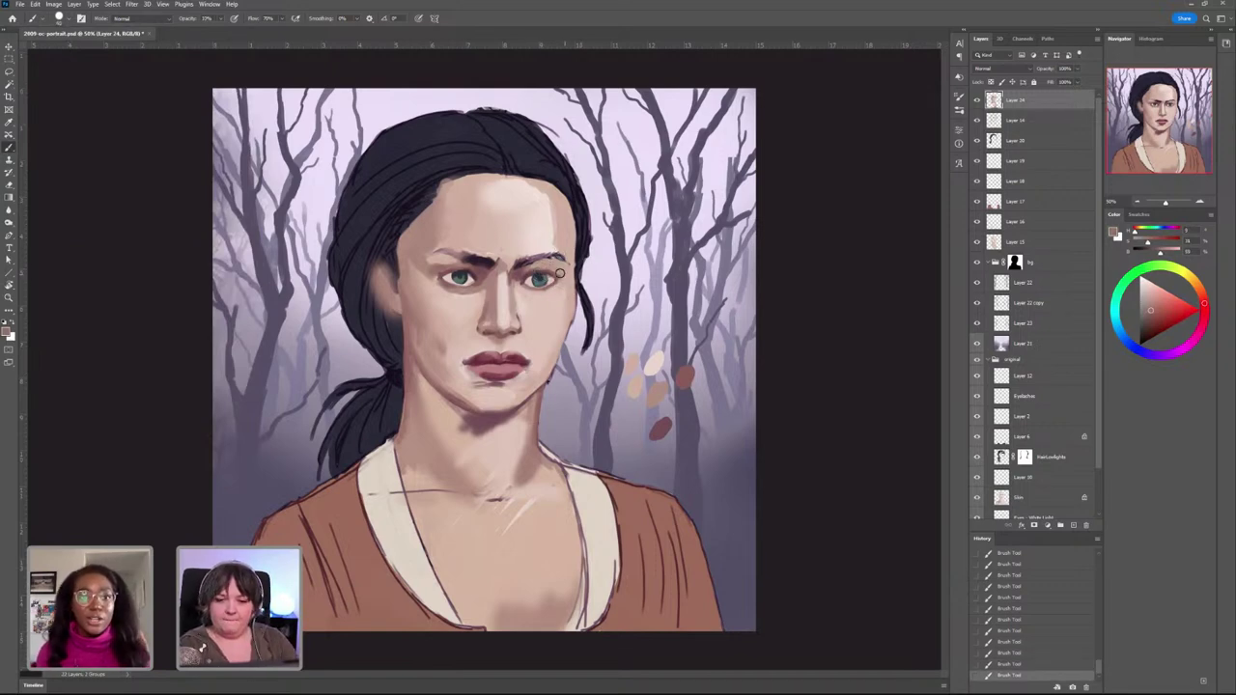
Step: Raise the brush opacity to about 66%, undo the last two strokes and shade the left upper eyelid below the brow
{"action": "key", "text": "6"}
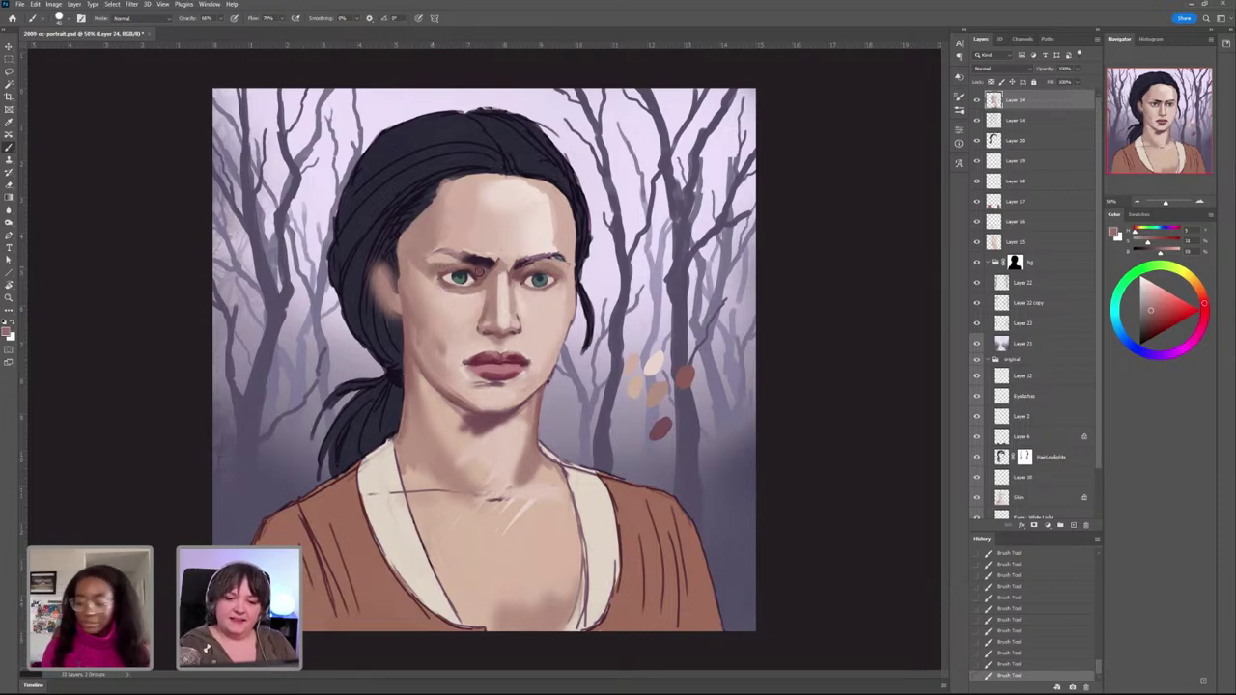
{"action": "key", "text": "ctrl+z"}
{"action": "key", "text": "ctrl+z"}
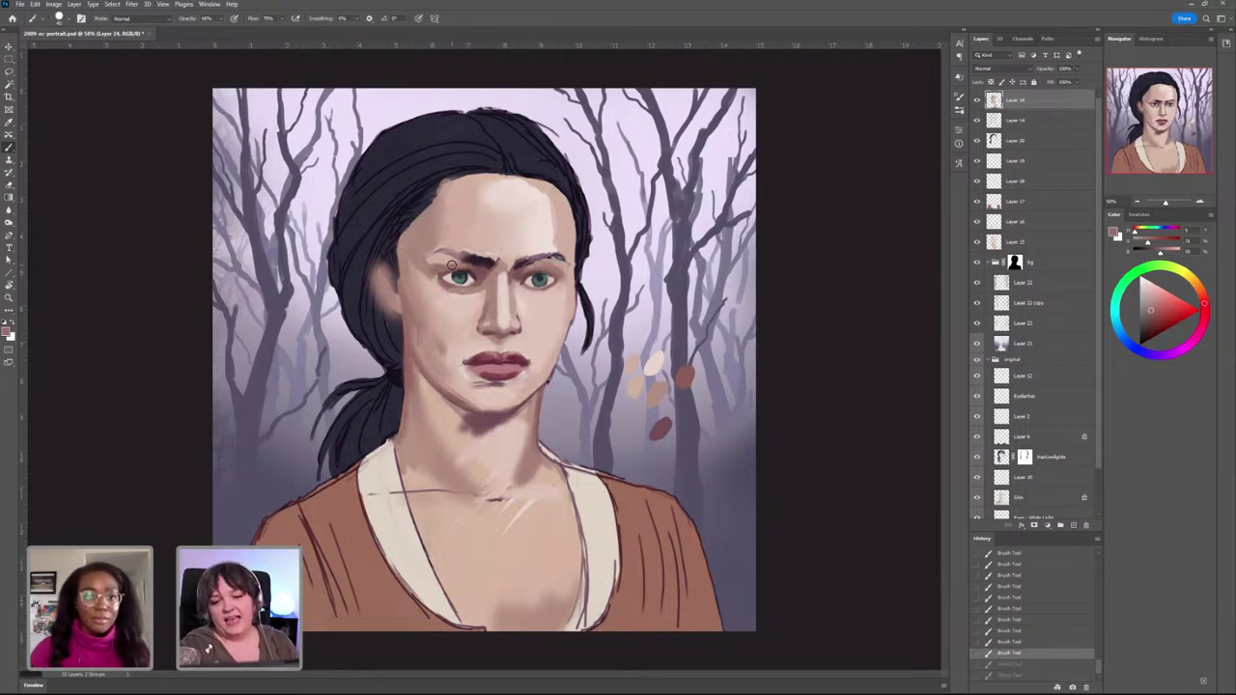
{"action": "left_click_drag", "start_coordinate": [435, 268], "coordinate": [471, 272]}
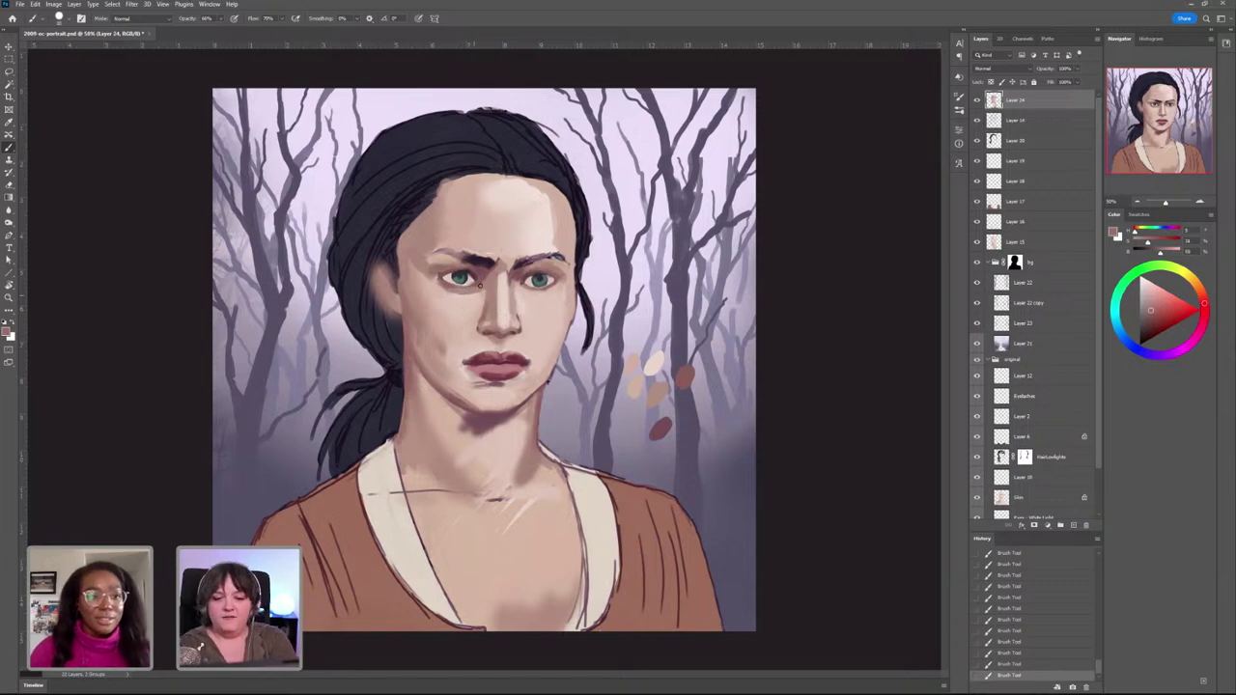
Step: Sample the dark plum tone from the left eye's lash line and redefine the outer line of the right eye
{"action": "left_click", "coordinate": [467, 273], "text": "alt"}
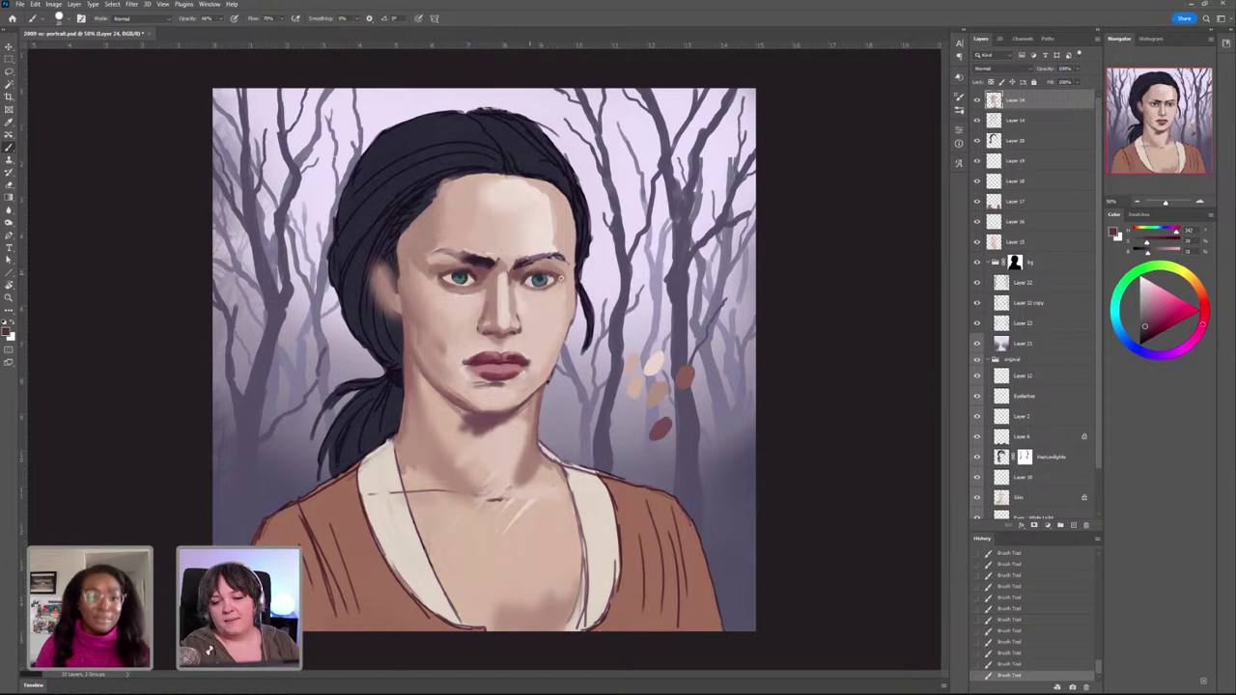
{"action": "key", "text": "ctrl+z"}
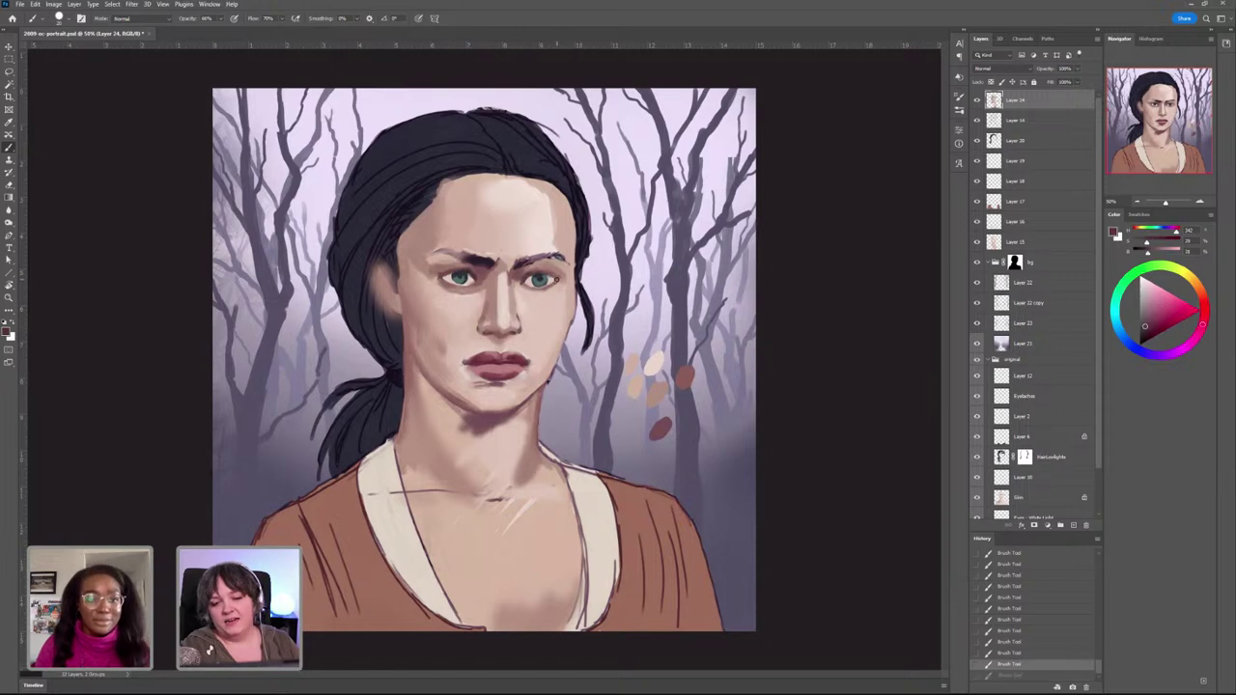
{"action": "left_click_drag", "start_coordinate": [557, 281], "coordinate": [541, 280]}
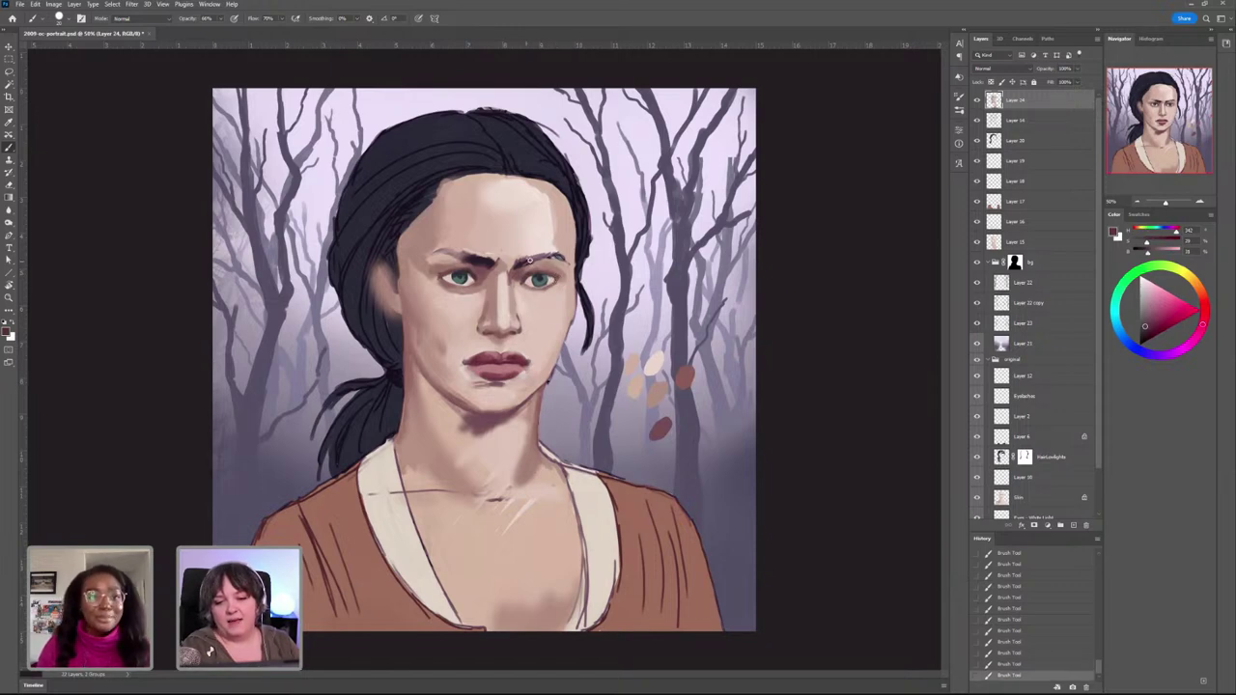
Step: Fill in and extend both eyebrows with the dark plum tone, and sample skin tones beside the right brow's tail
{"action": "mouse_move", "coordinate": [514, 263]}
{"action": "left_mouse_down"}
{"action": "mouse_move", "coordinate": [556, 253]}
{"action": "mouse_move", "coordinate": [451, 252]}
{"action": "left_mouse_up"}
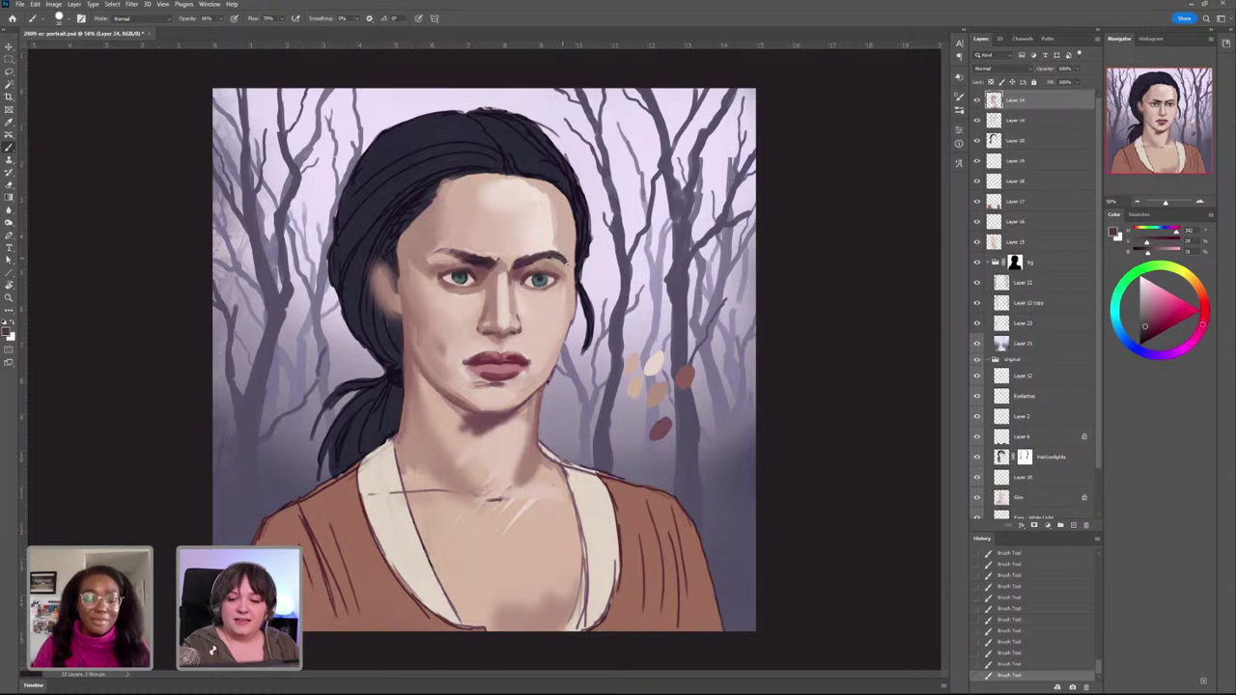
{"action": "left_click_drag", "start_coordinate": [465, 258], "coordinate": [423, 257]}
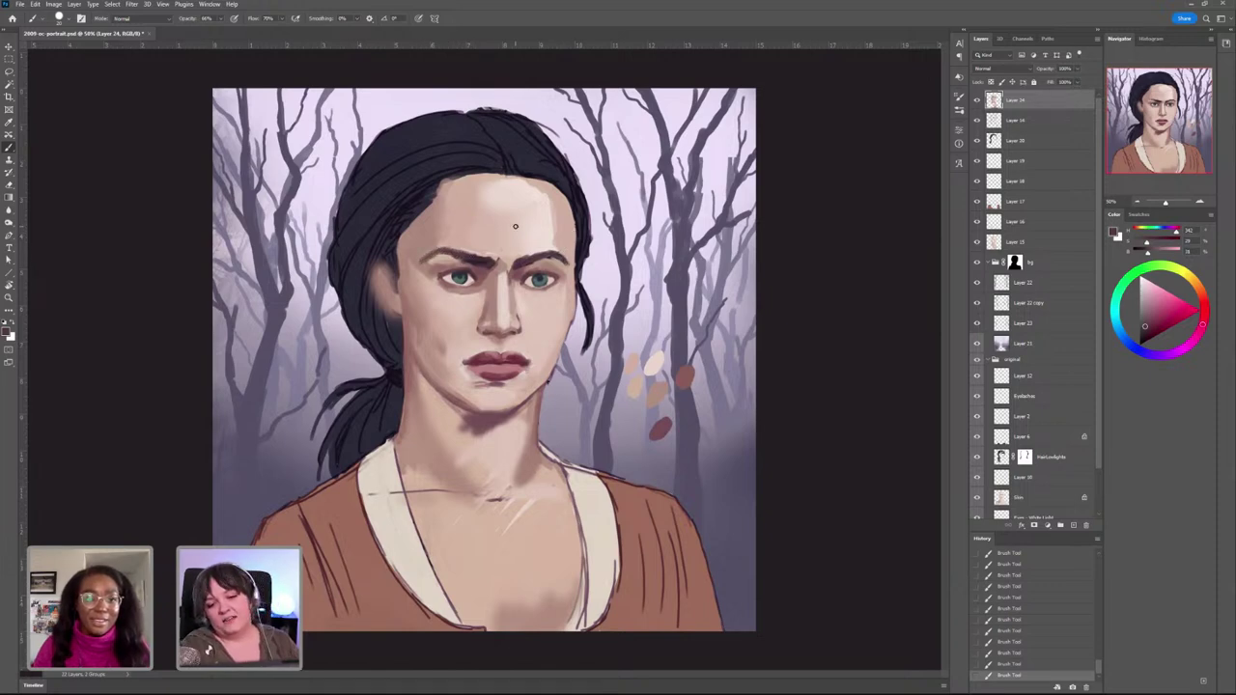
{"action": "left_click", "coordinate": [564, 263], "text": "alt"}
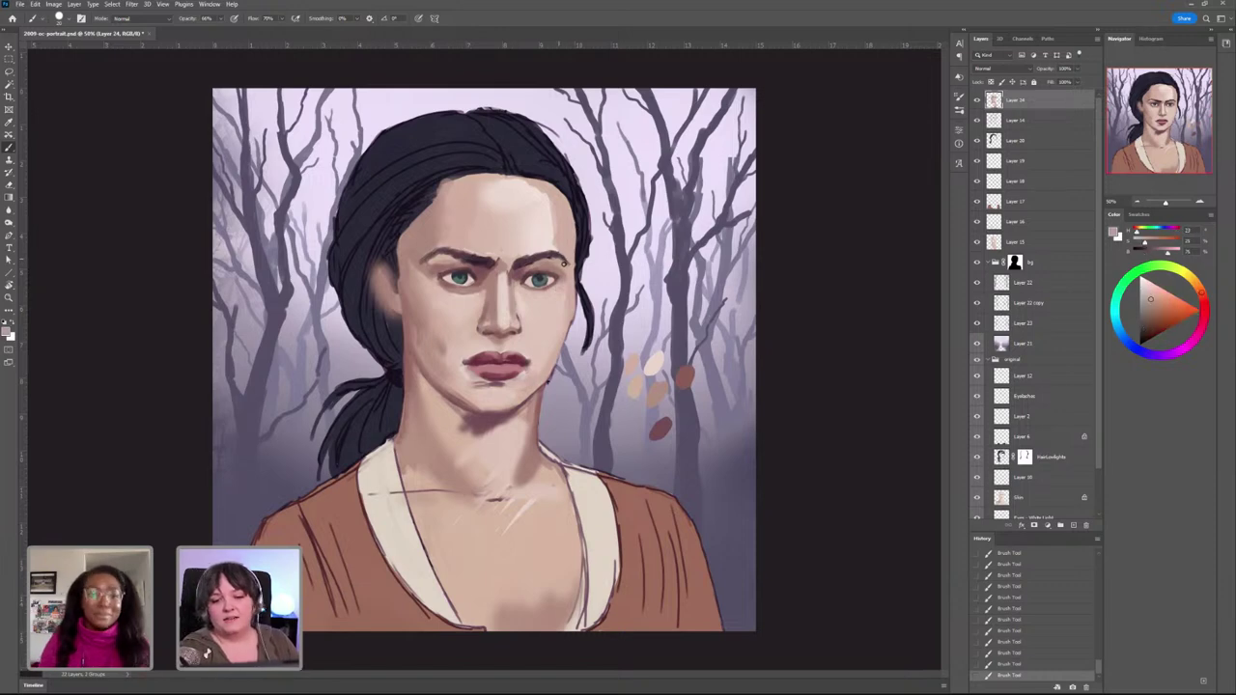
{"action": "left_click", "coordinate": [555, 258], "text": "alt"}
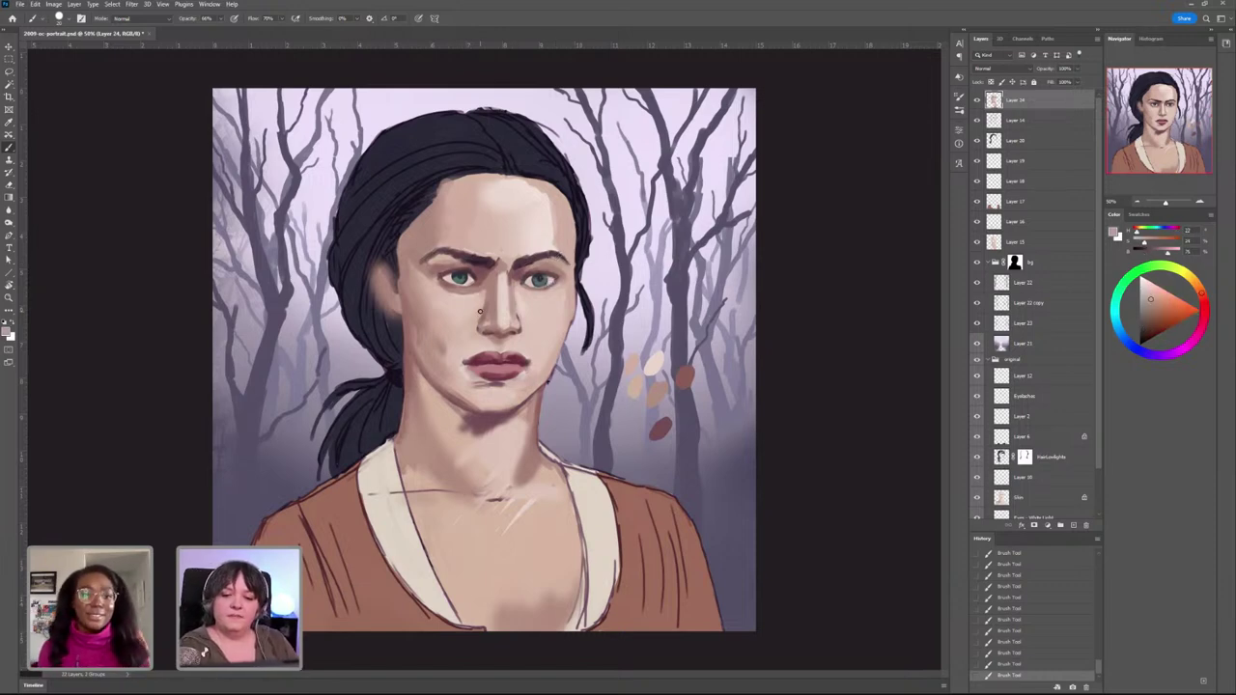
Step: Undo the last two strokes, and rework the right brow's tail and outer eye area with sampled skin tones
{"action": "left_click", "coordinate": [522, 276], "text": "alt"}
{"action": "key", "text": "ctrl+z"}
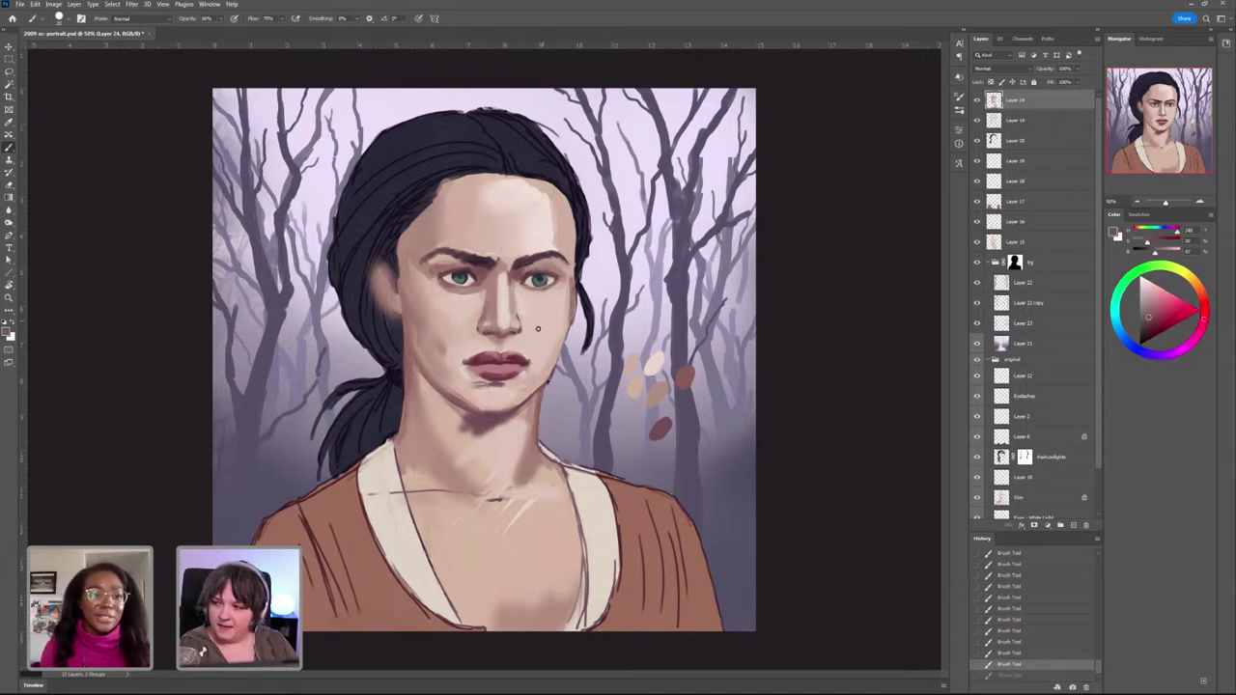
{"action": "key", "text": "ctrl+z"}
{"action": "left_click", "coordinate": [567, 294], "text": "alt"}
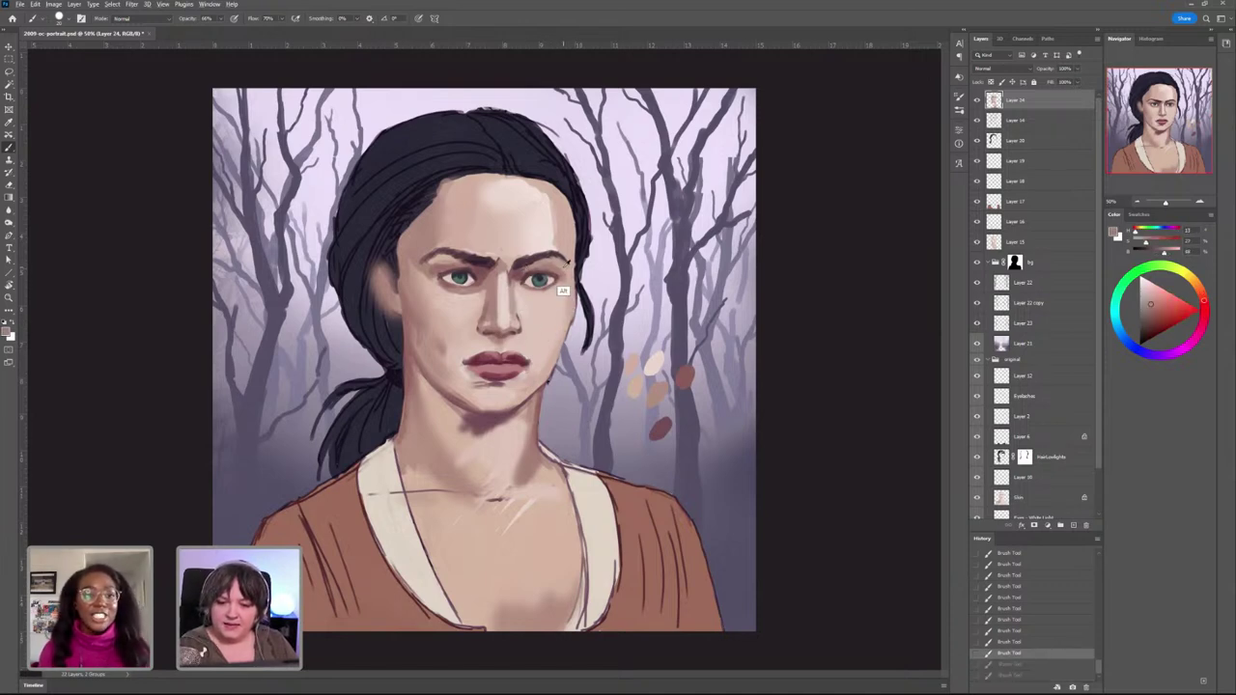
{"action": "left_click", "coordinate": [554, 257], "text": "alt"}
{"action": "left_click_drag", "start_coordinate": [547, 261], "coordinate": [559, 264]}
{"action": "left_click", "coordinate": [558, 293], "text": "alt"}
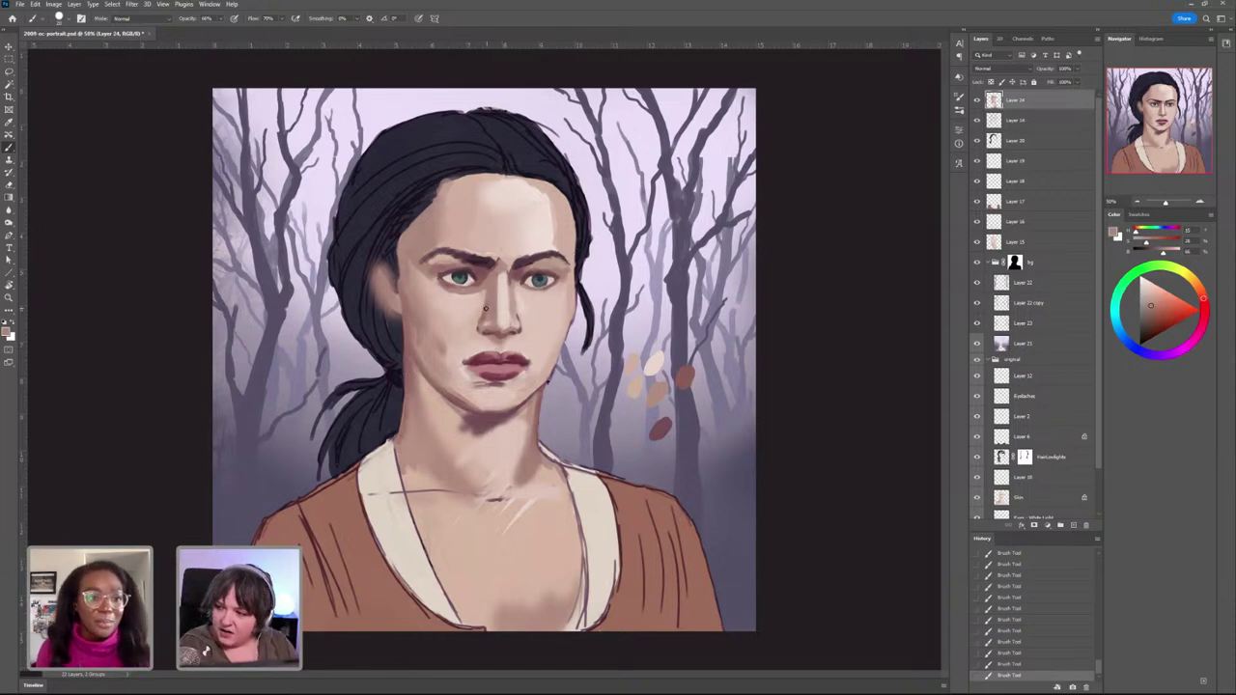
Step: Shade the outer edge of the right cheek down to the jaw with sampled pinkish and brownish skin tones
{"action": "left_click", "coordinate": [569, 315], "text": "alt"}
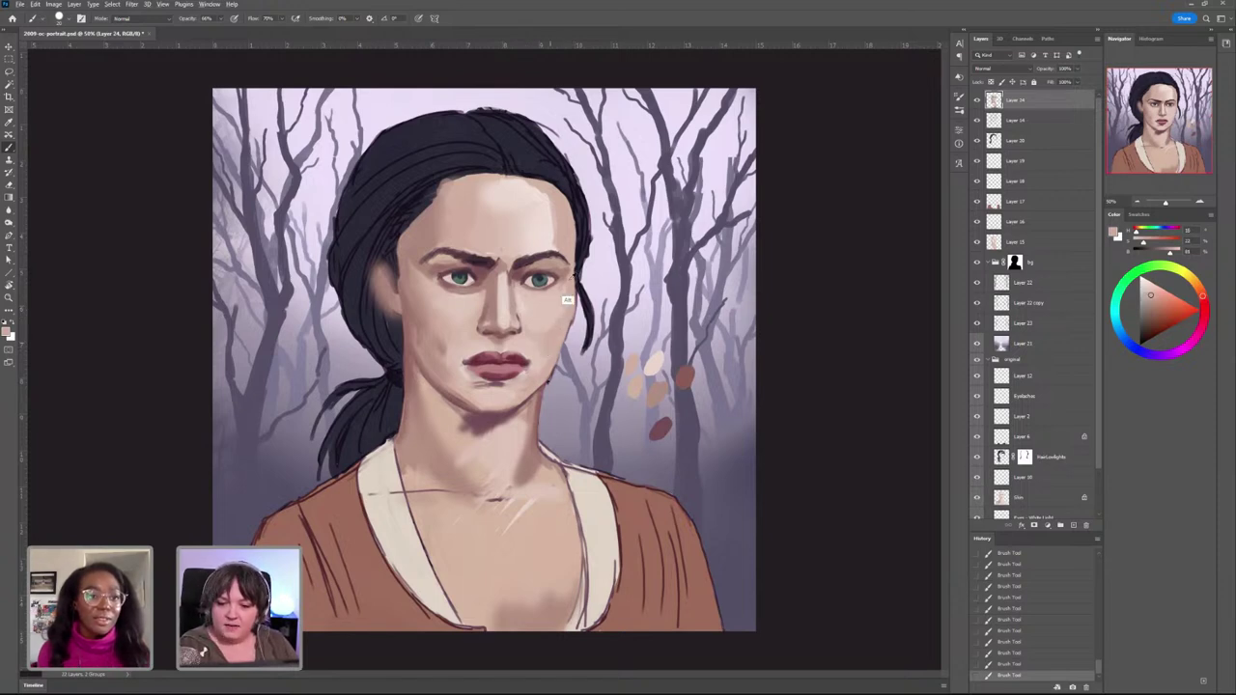
{"action": "left_click", "coordinate": [567, 299], "text": "alt"}
{"action": "left_click_drag", "start_coordinate": [567, 323], "coordinate": [552, 358]}
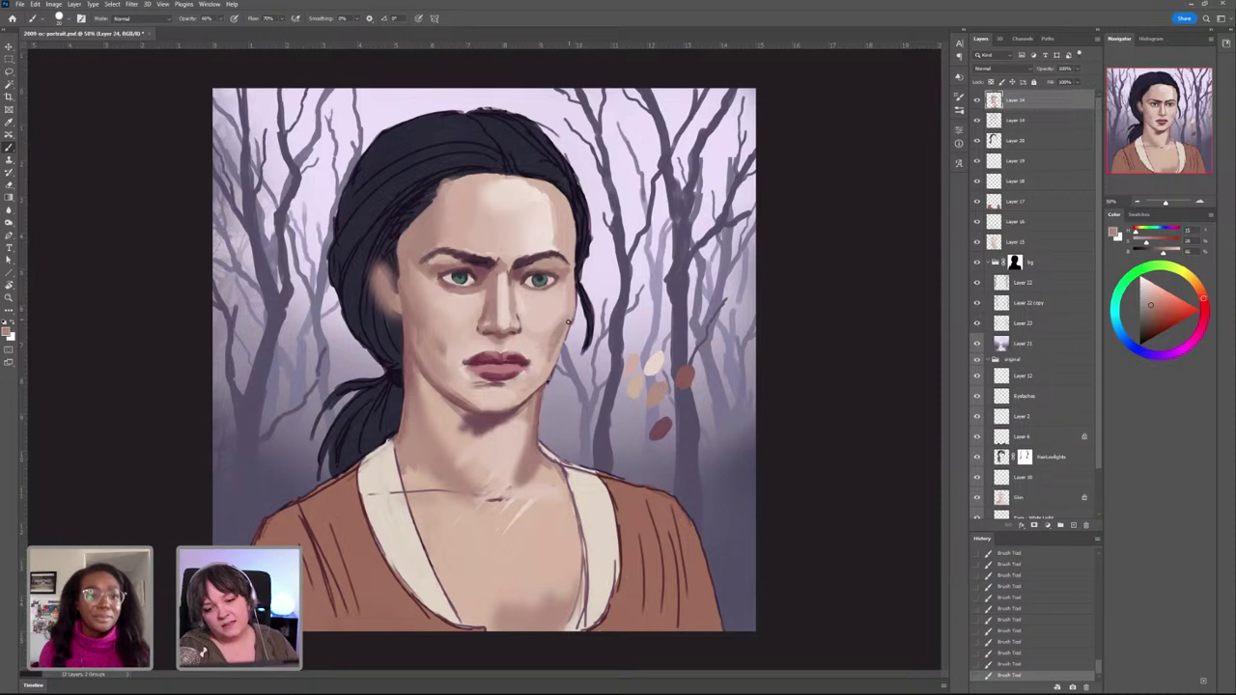
{"action": "left_click", "coordinate": [561, 344], "text": "alt"}
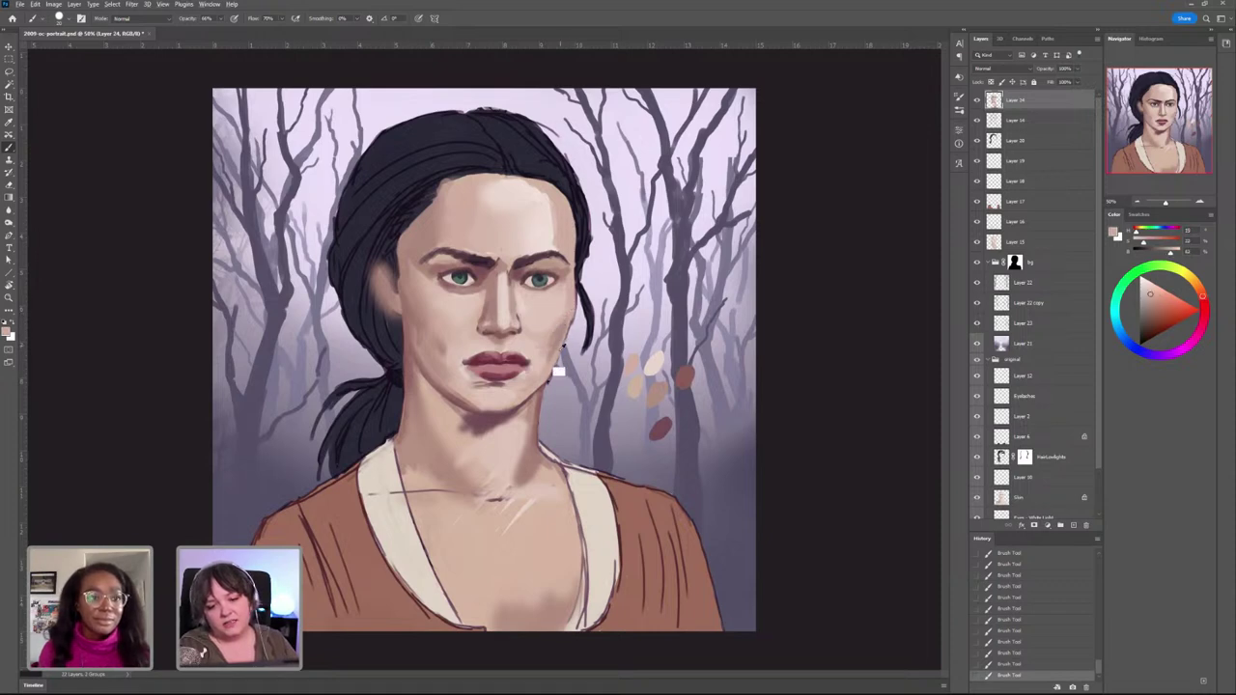
{"action": "left_click", "coordinate": [555, 375], "text": "alt"}
{"action": "left_click", "coordinate": [551, 341], "text": "alt"}
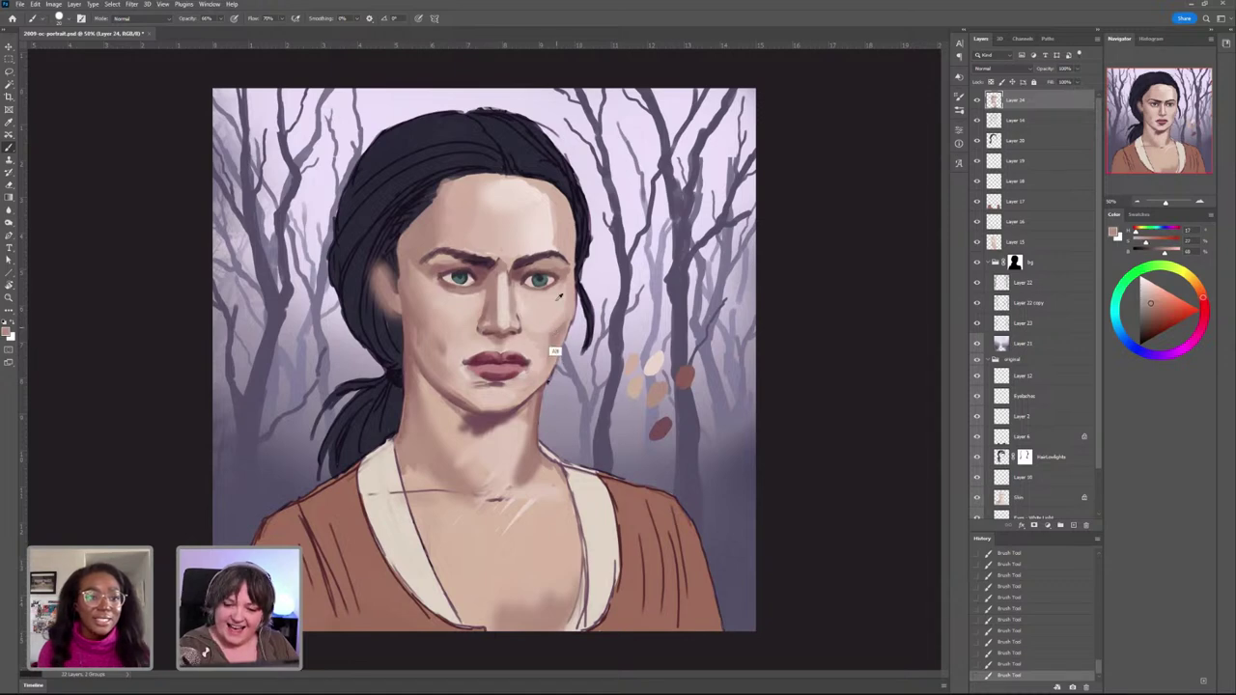
Step: Undo the last cheek stroke and blend sampled skin tones across the right cheek below the eye
{"action": "key", "text": "ctrl+z"}
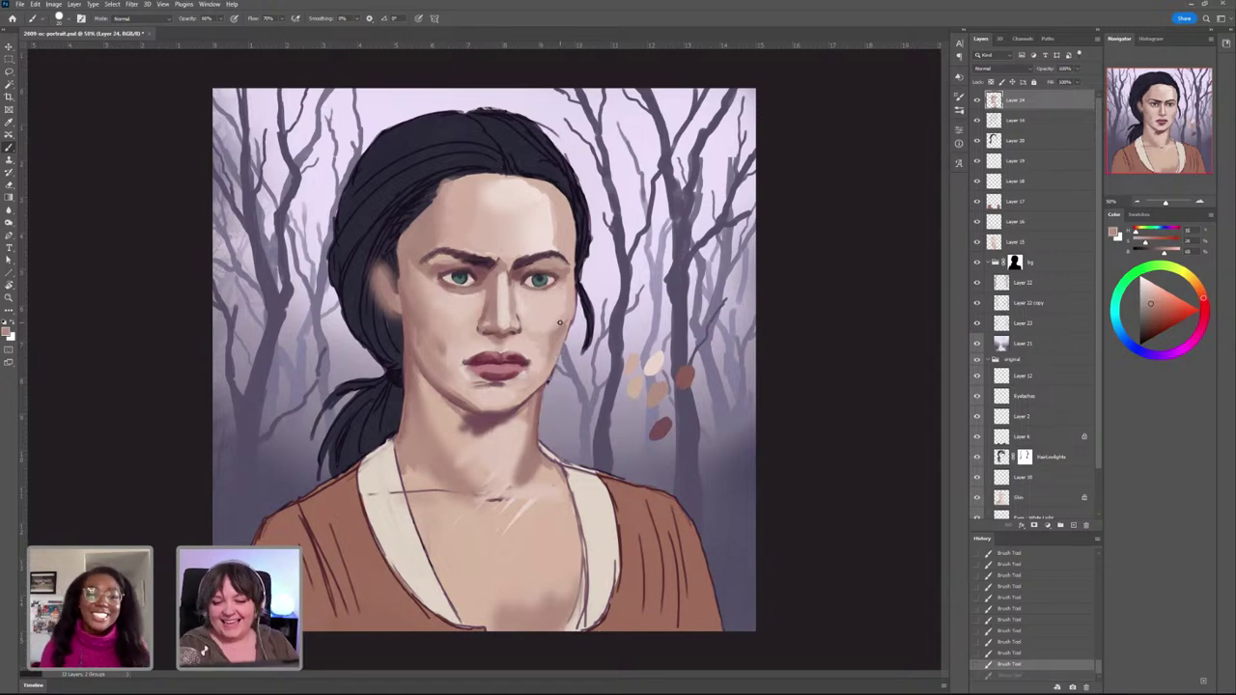
{"action": "left_click", "coordinate": [559, 329], "text": "alt"}
{"action": "left_click_drag", "start_coordinate": [554, 319], "coordinate": [536, 335]}
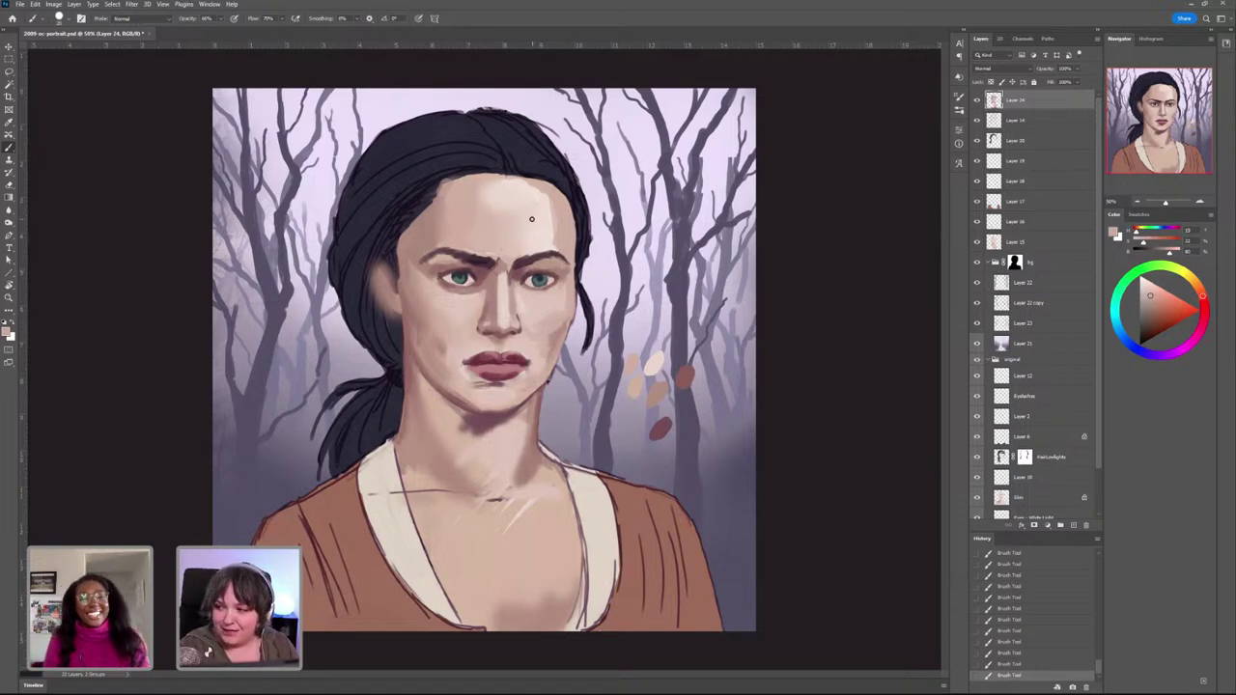
{"action": "left_click", "coordinate": [551, 310], "text": "alt"}
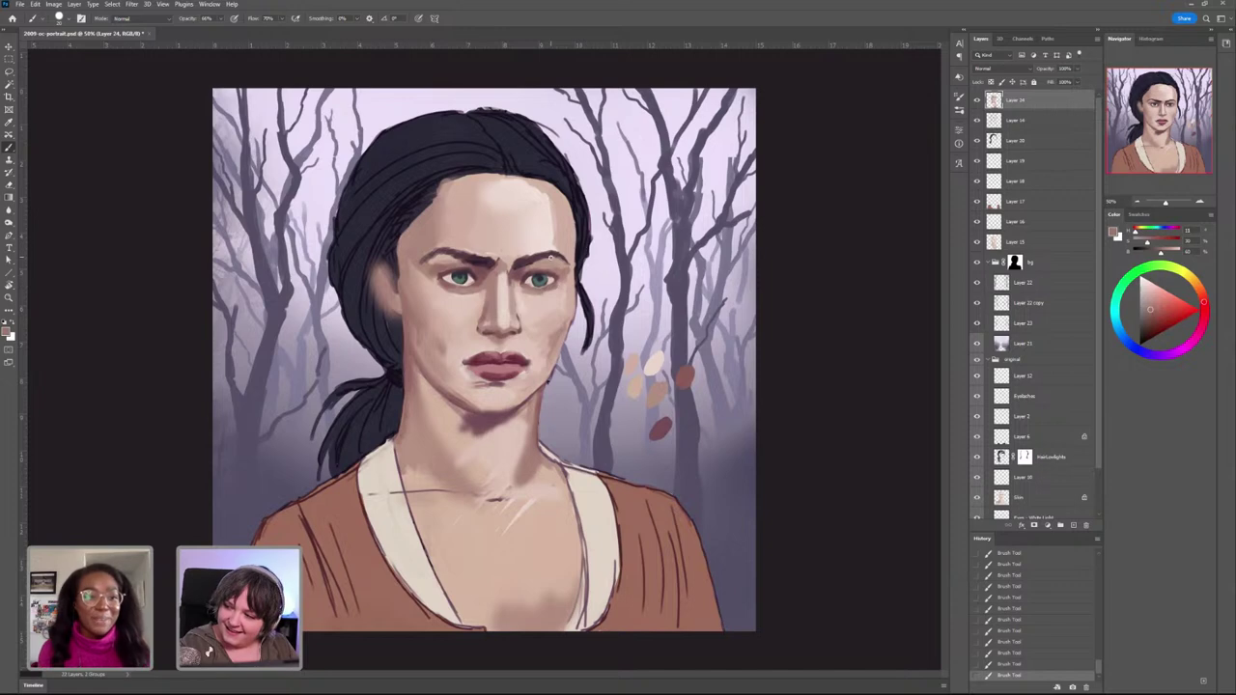
{"action": "left_click_drag", "start_coordinate": [527, 296], "coordinate": [555, 295]}
{"action": "key", "text": "ctrl+z"}
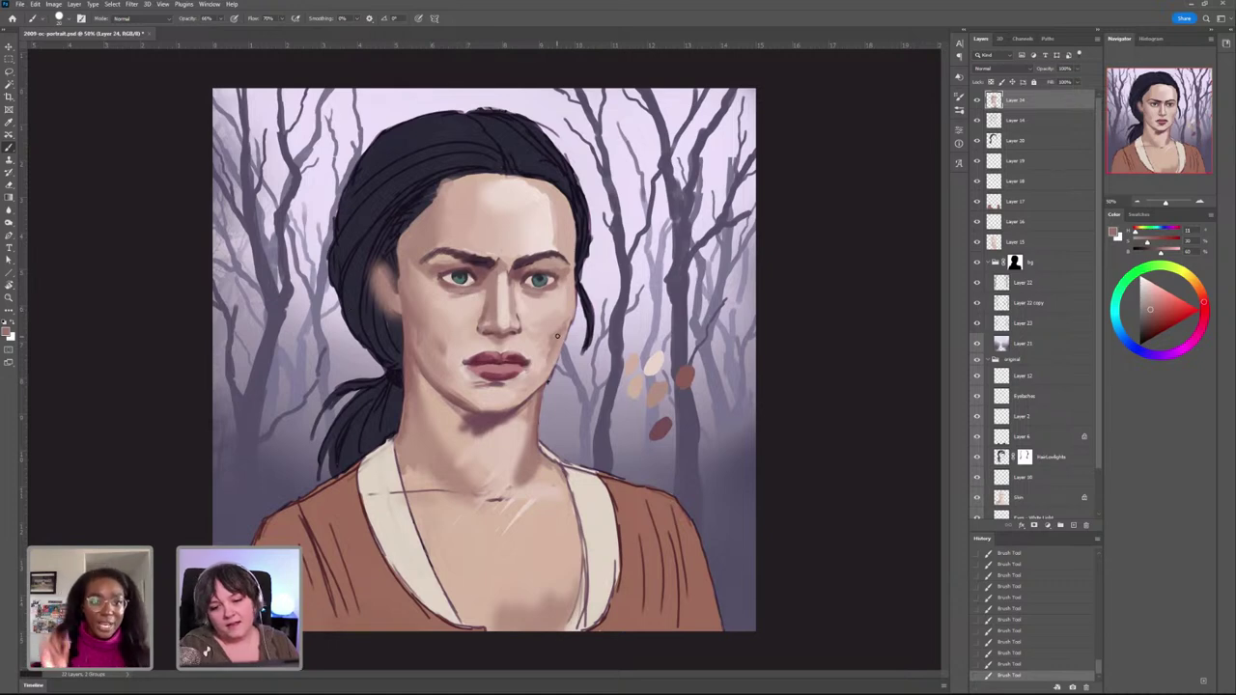
{"action": "left_click", "coordinate": [564, 325], "text": "alt"}
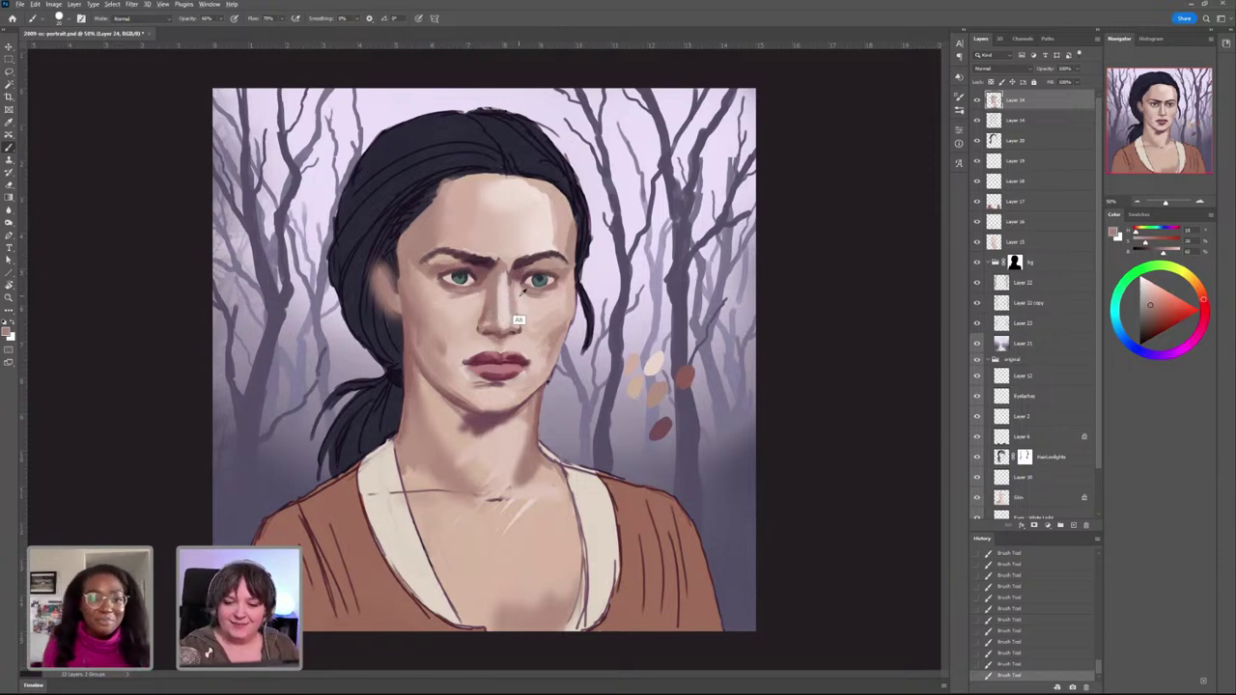
Step: Undo the last nose stroke and blend sampled light skin tones down the bridge of the nose
{"action": "left_click", "coordinate": [492, 302], "text": "alt"}
{"action": "left_click", "coordinate": [486, 327], "text": "alt"}
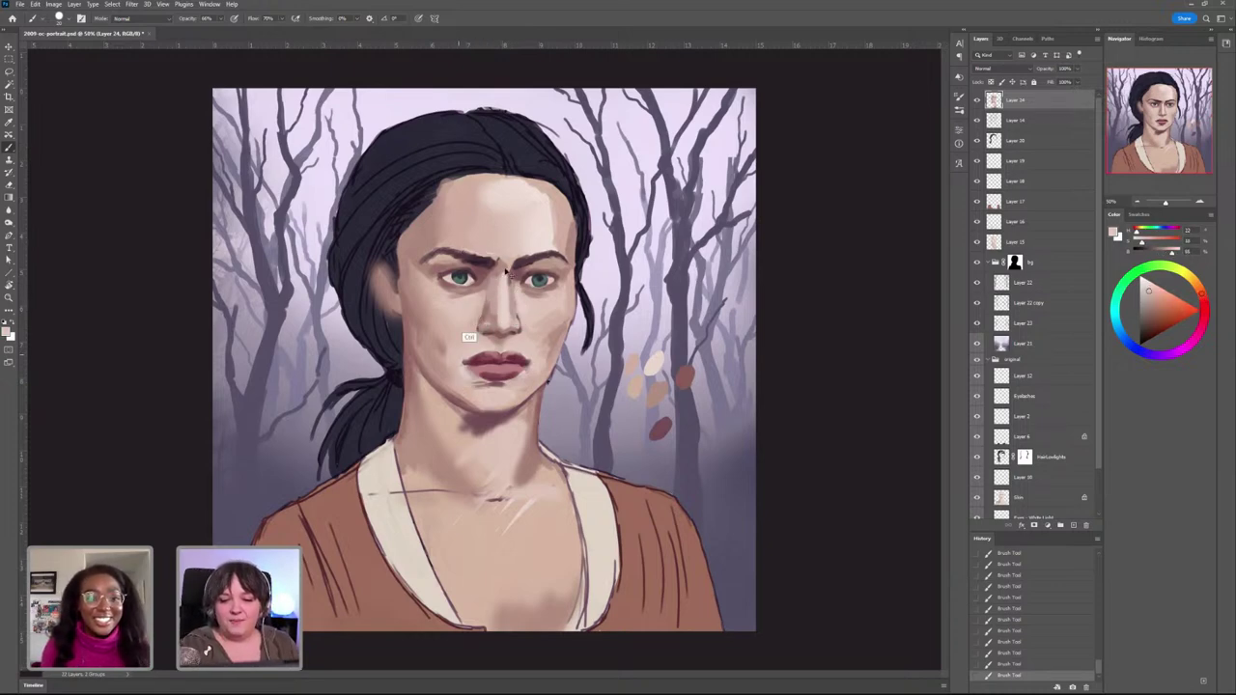
{"action": "key", "text": "ctrl+z"}
{"action": "left_click", "coordinate": [496, 305], "text": "alt"}
{"action": "left_click_drag", "start_coordinate": [502, 274], "coordinate": [500, 300]}
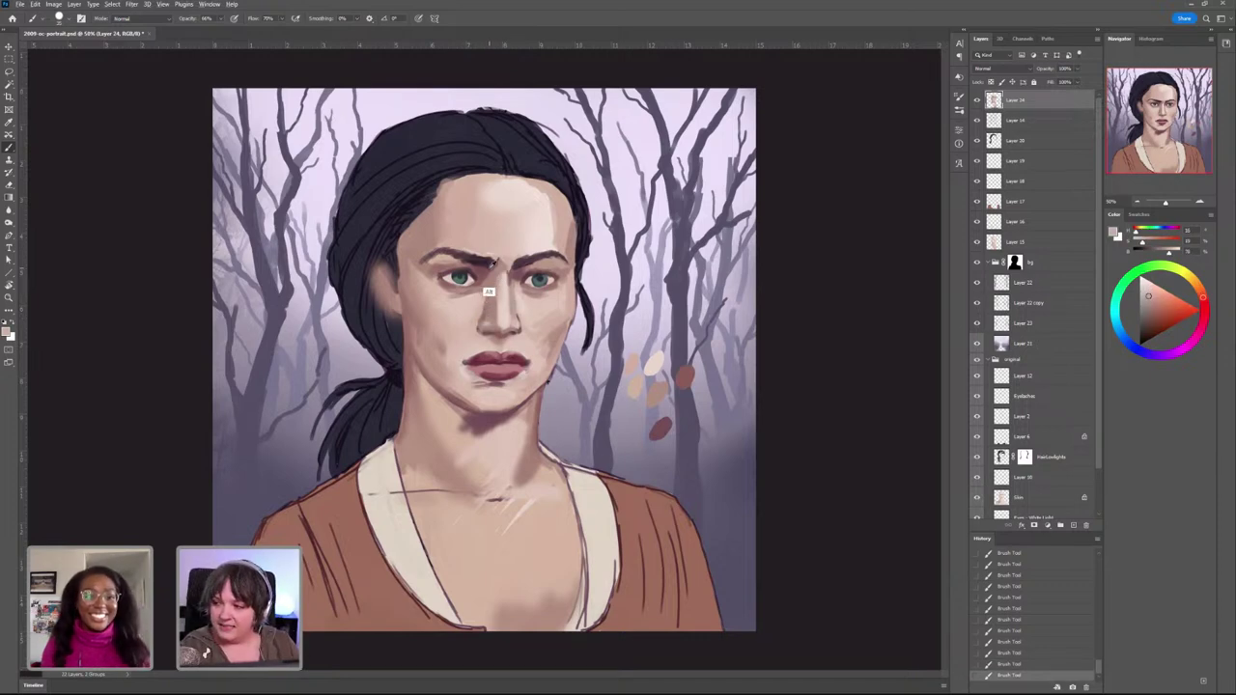
Step: Touch up the left eye's corners and the lip edges with sampled plum, reddish and pink tones
{"action": "left_click", "coordinate": [488, 359], "text": "alt"}
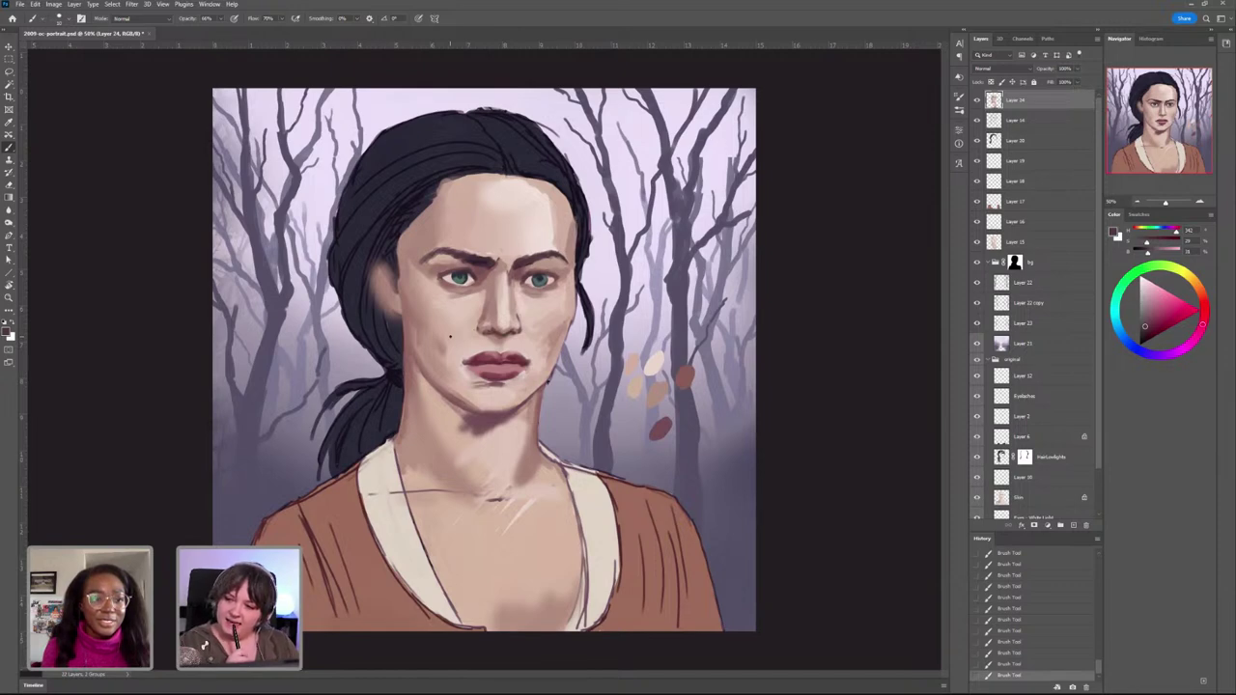
{"action": "left_click", "coordinate": [478, 273], "text": "alt"}
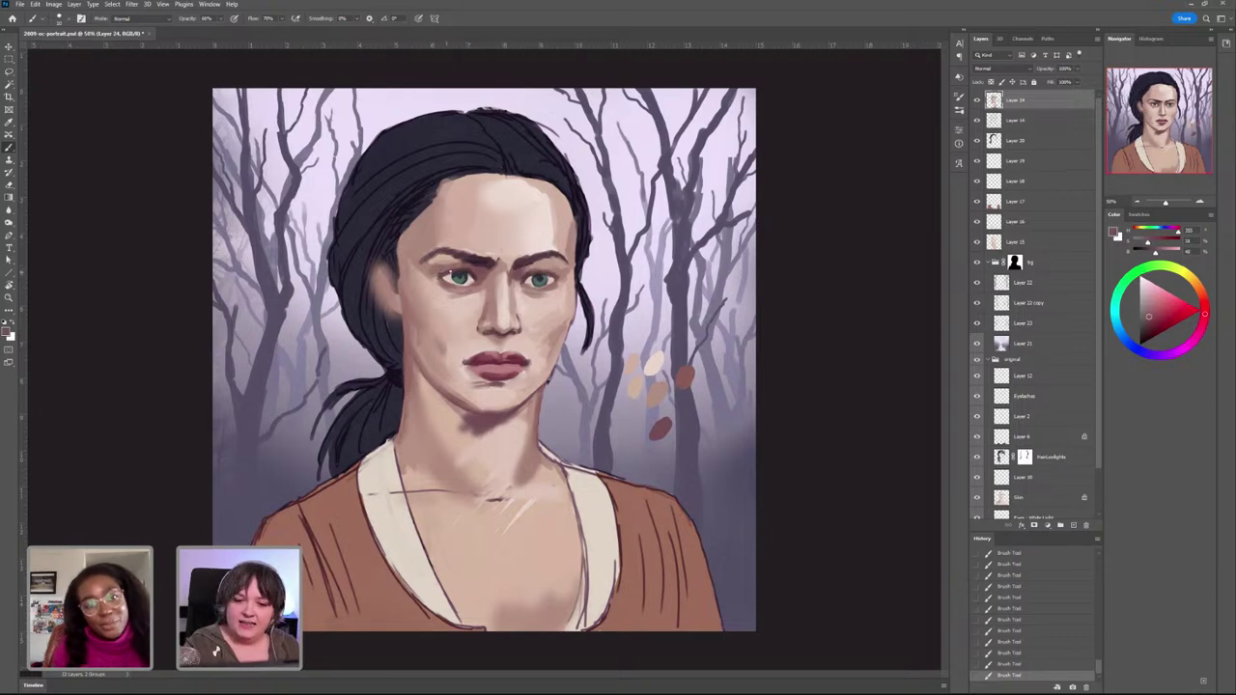
{"action": "left_click", "coordinate": [444, 276], "text": "alt"}
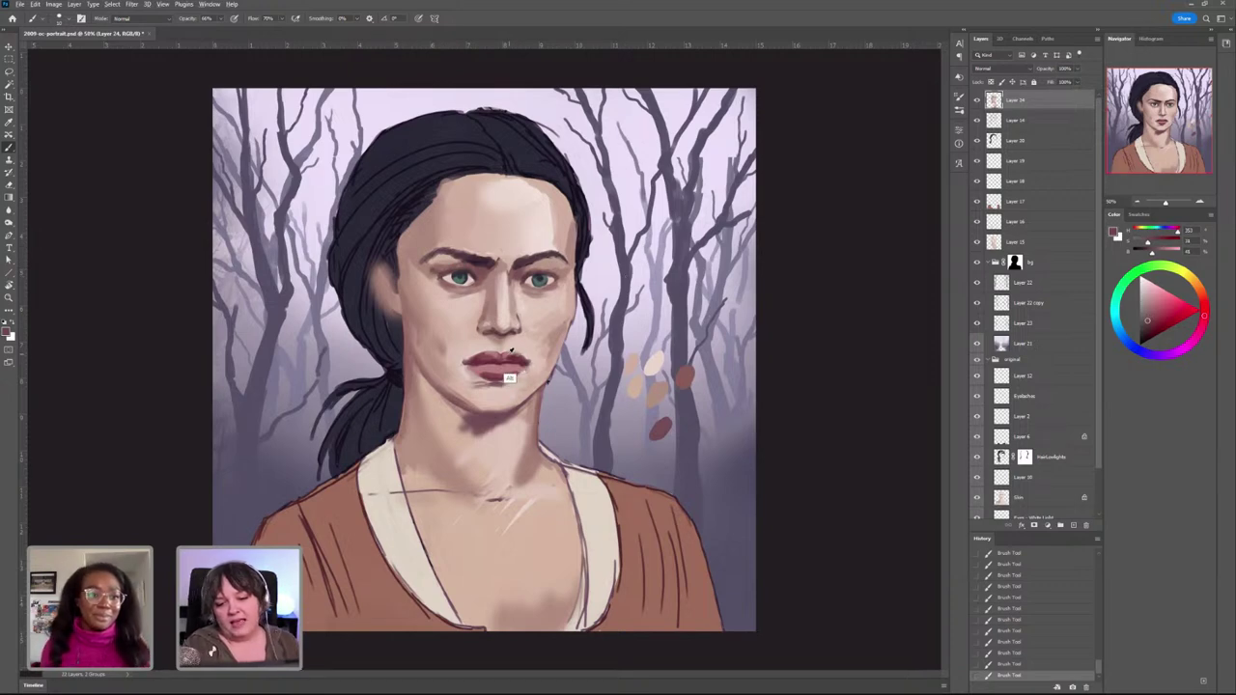
{"action": "left_click", "coordinate": [464, 378], "text": "alt"}
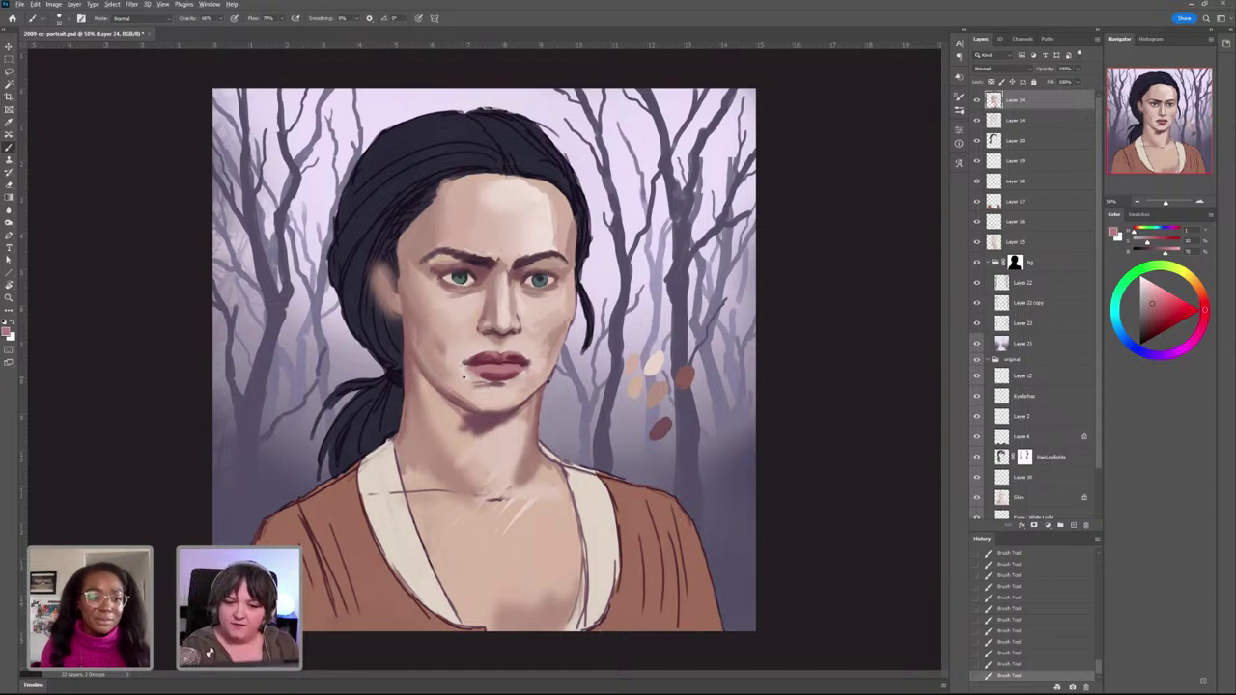
Step: Refine the right eye and the shadow beside the nose bridge with sampled dark eye and skin tones
{"action": "left_click", "coordinate": [487, 303], "text": "alt"}
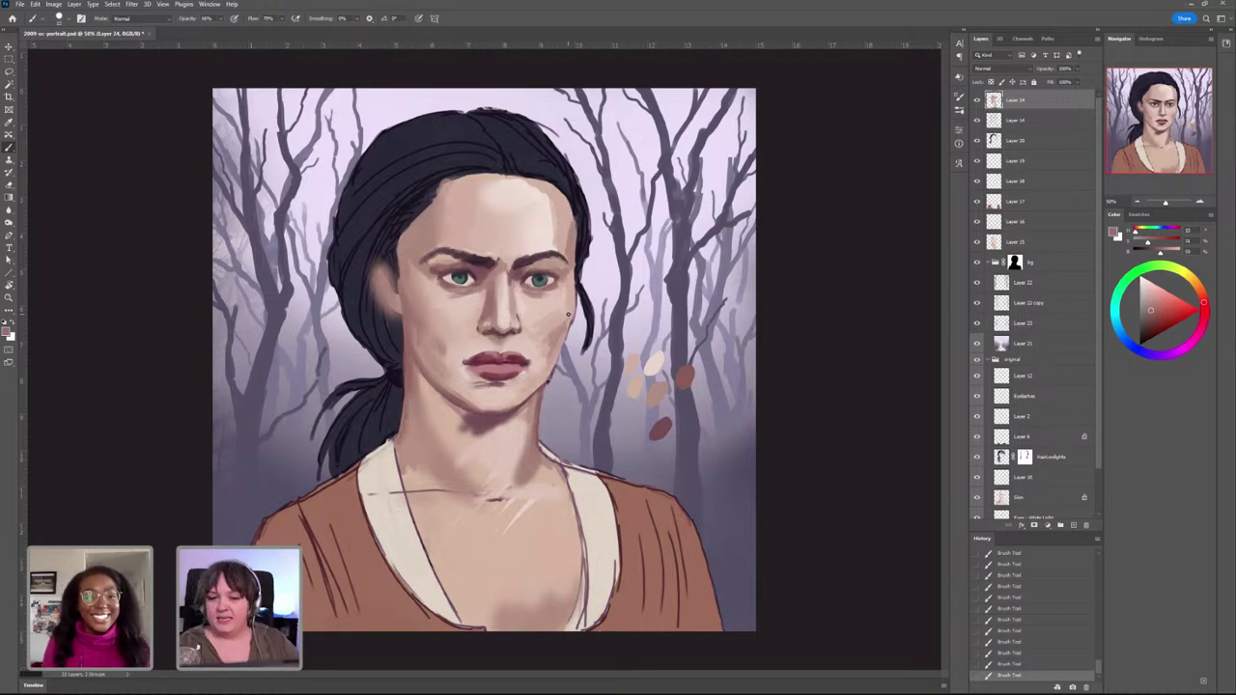
{"action": "left_click", "coordinate": [528, 305], "text": "alt"}
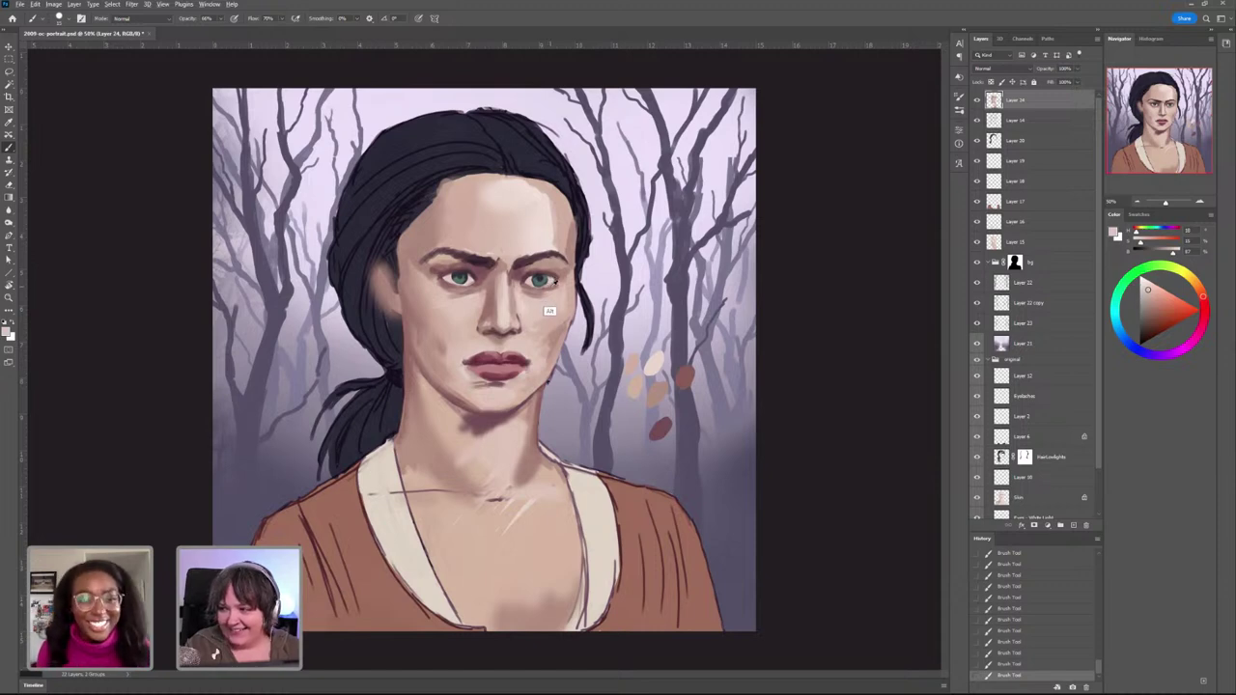
{"action": "left_click", "coordinate": [539, 280], "text": "alt"}
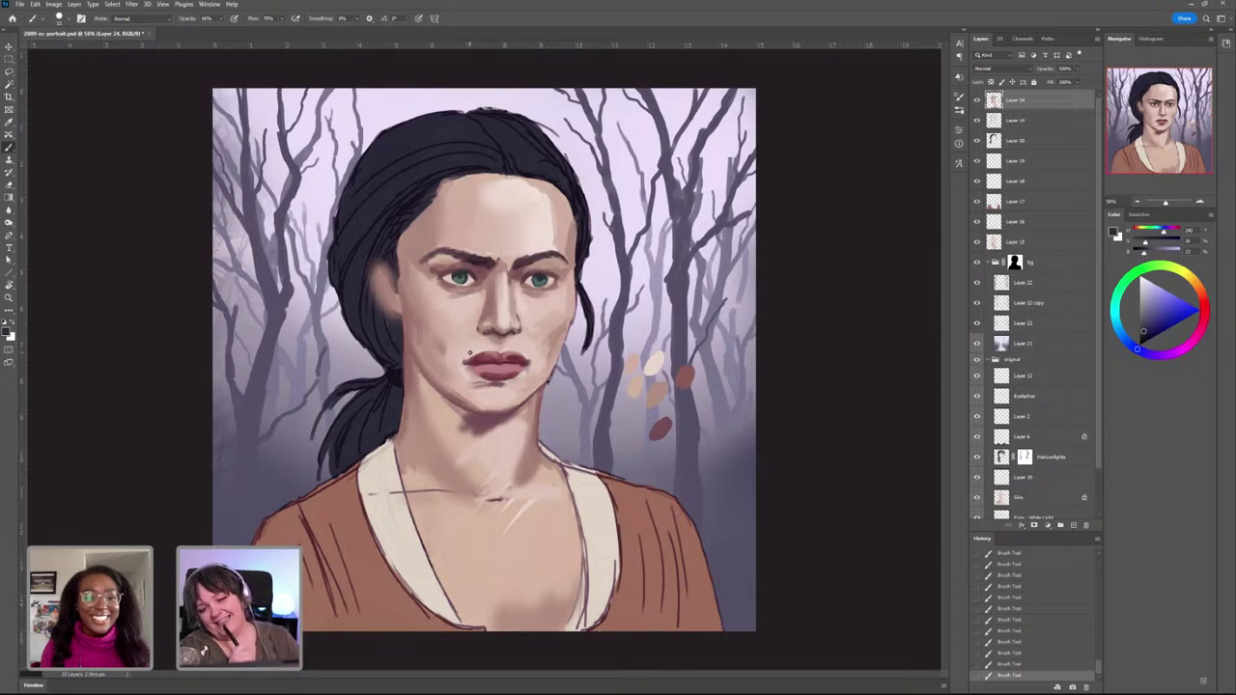
{"action": "left_click", "coordinate": [510, 289], "text": "alt"}
{"action": "left_click", "coordinate": [512, 274], "text": "alt"}
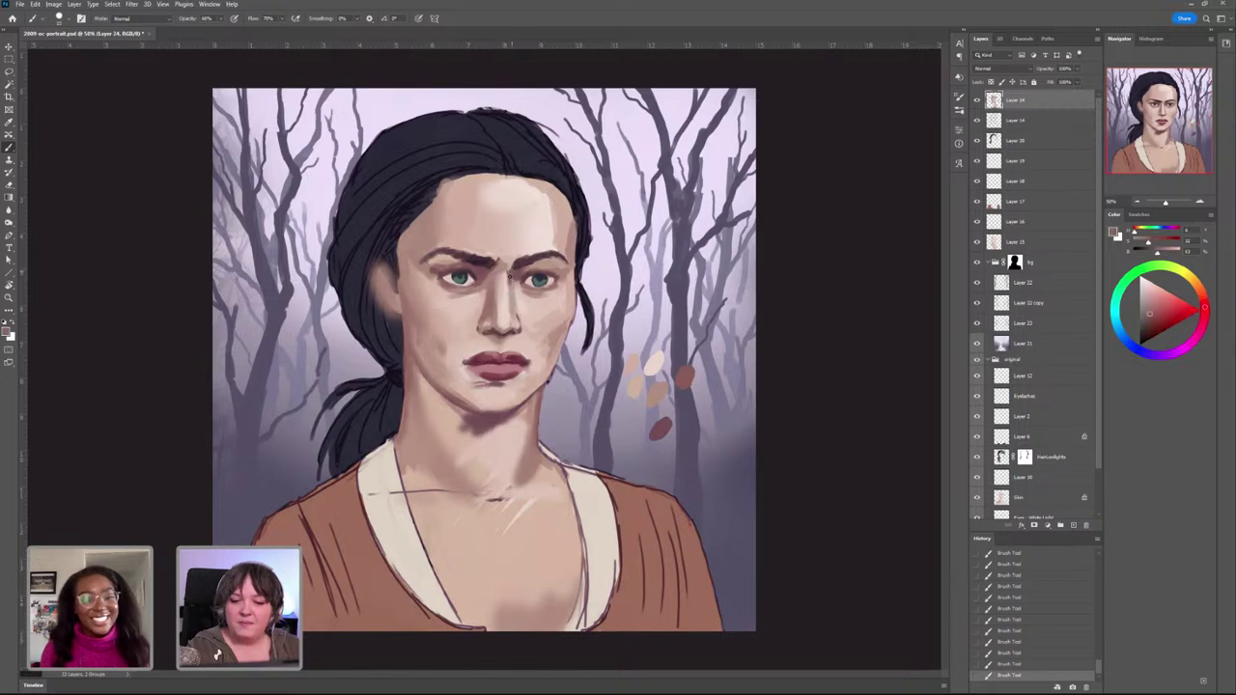
{"action": "left_click", "coordinate": [505, 289], "text": "alt"}
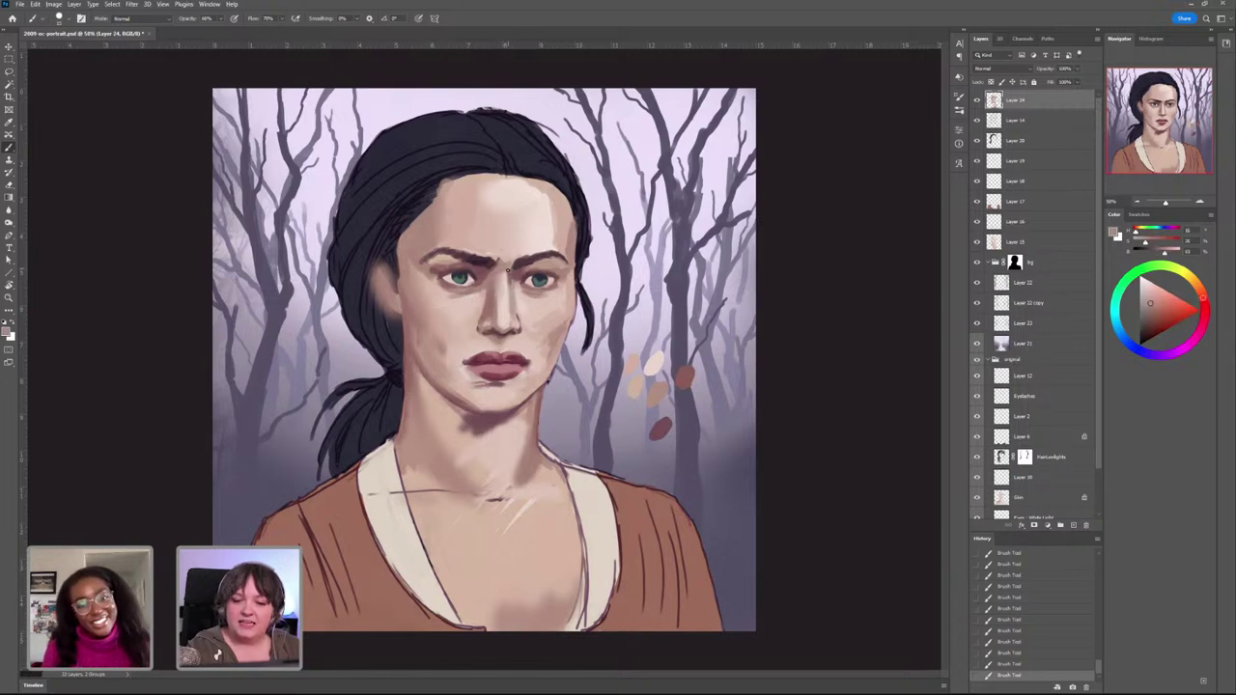
Step: Reshape the left brow's inner end with sampled plum and skin tones, and choose a near-black brush colour
{"action": "left_click", "coordinate": [487, 262], "text": "alt"}
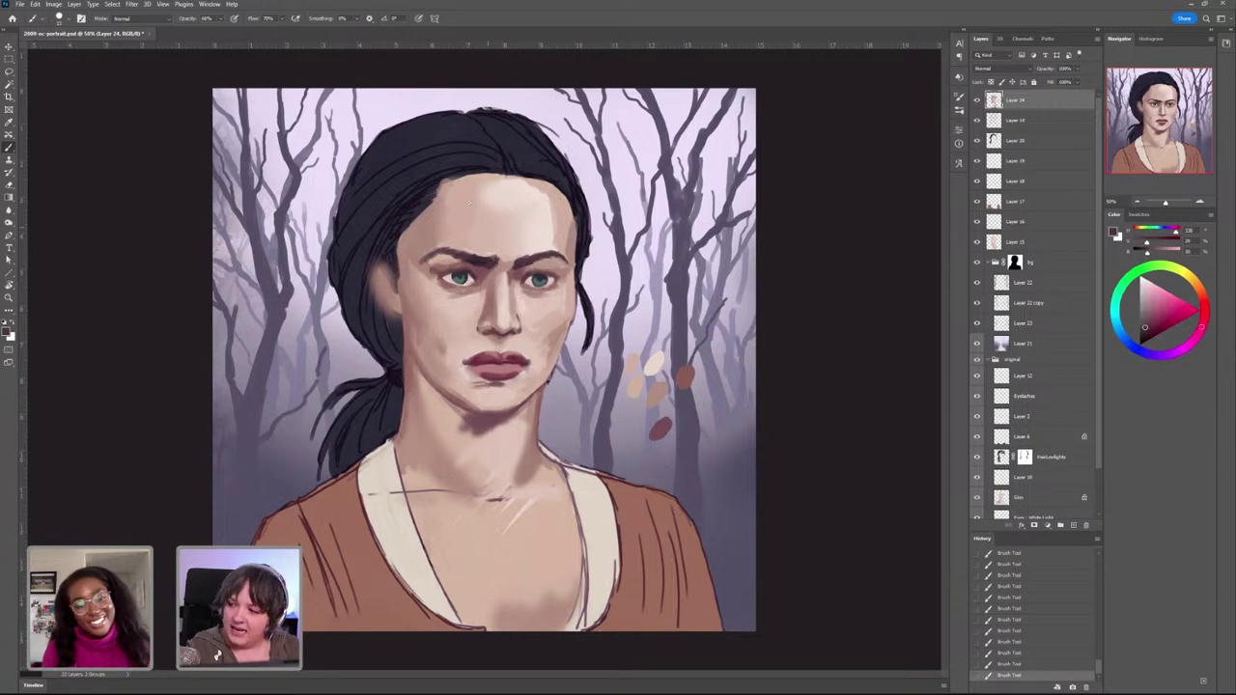
{"action": "left_click", "coordinate": [497, 257], "text": "alt"}
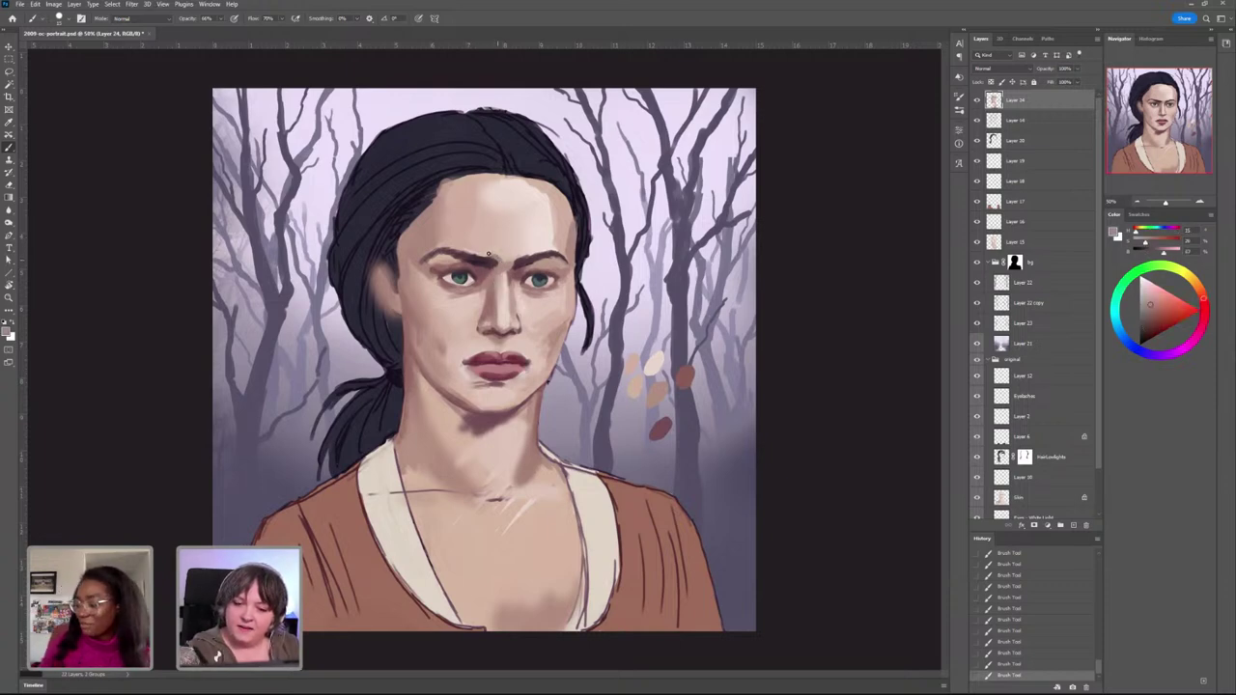
{"action": "left_click", "coordinate": [483, 284], "text": "alt"}
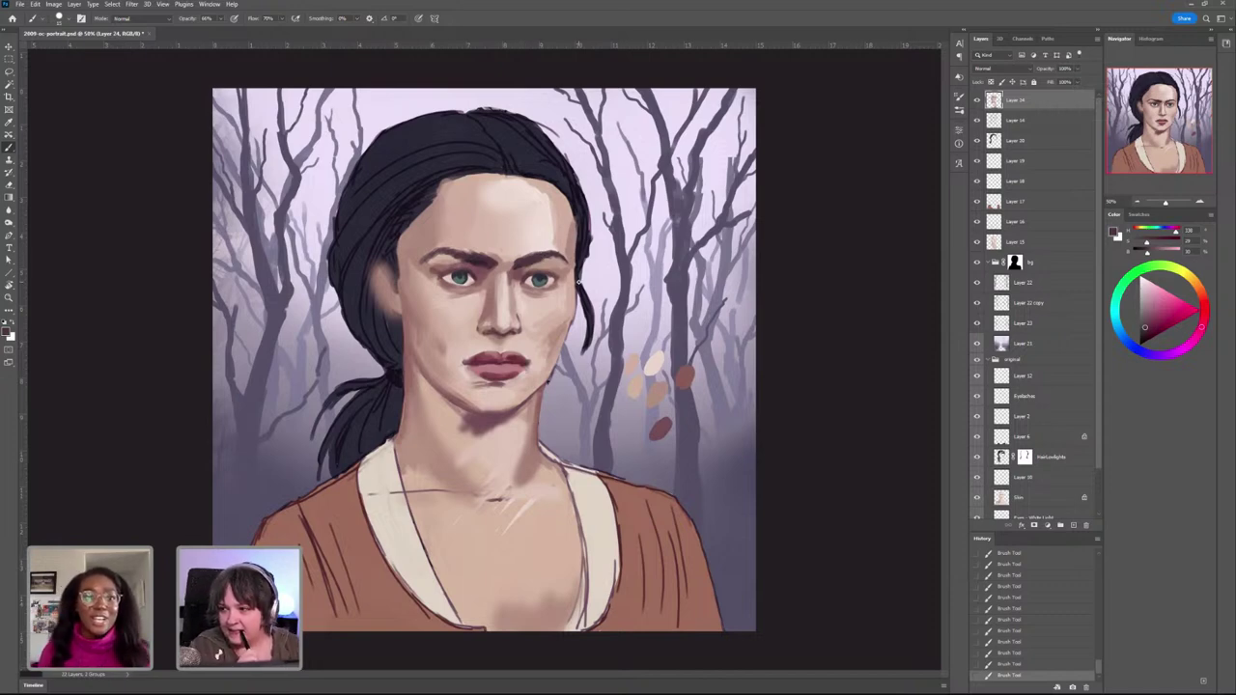
{"action": "left_click", "coordinate": [1140, 337]}
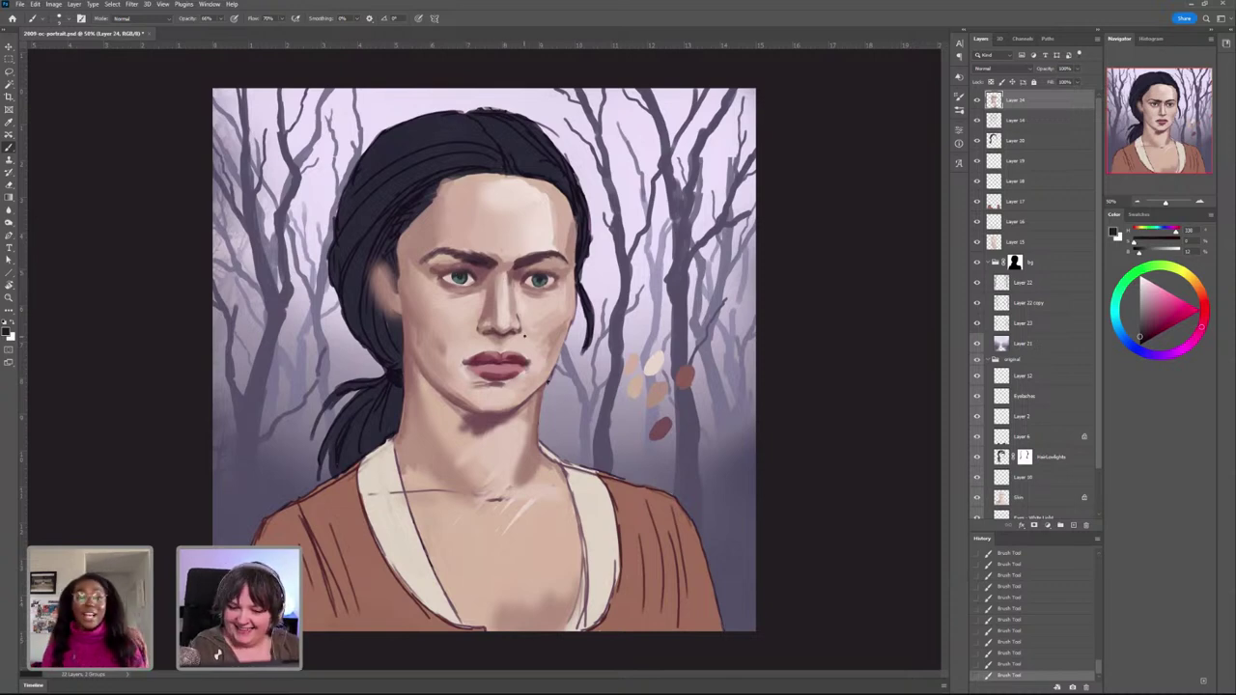
Step: Undo the last stroke and soften the right side of the nose and nostril with sampled skin tones
{"action": "left_click", "coordinate": [520, 332], "text": "alt"}
{"action": "key", "text": "ctrl+z"}
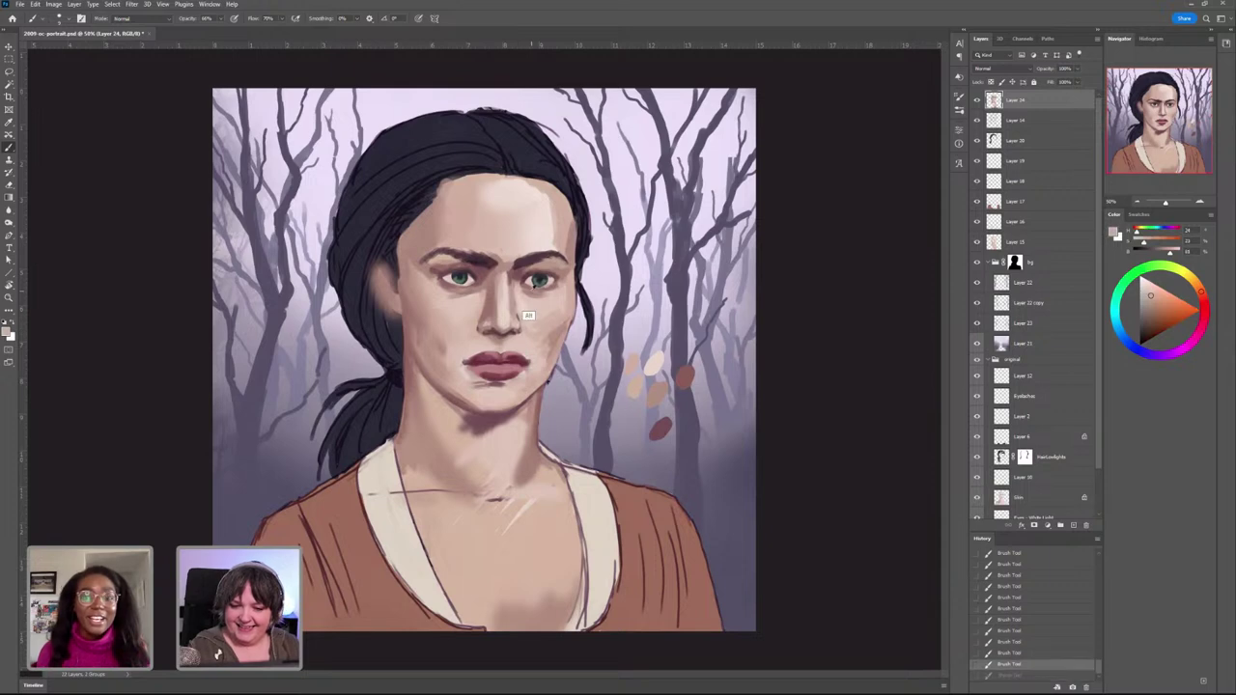
{"action": "left_click", "coordinate": [529, 317], "text": "alt"}
{"action": "left_click_drag", "start_coordinate": [527, 319], "coordinate": [519, 323]}
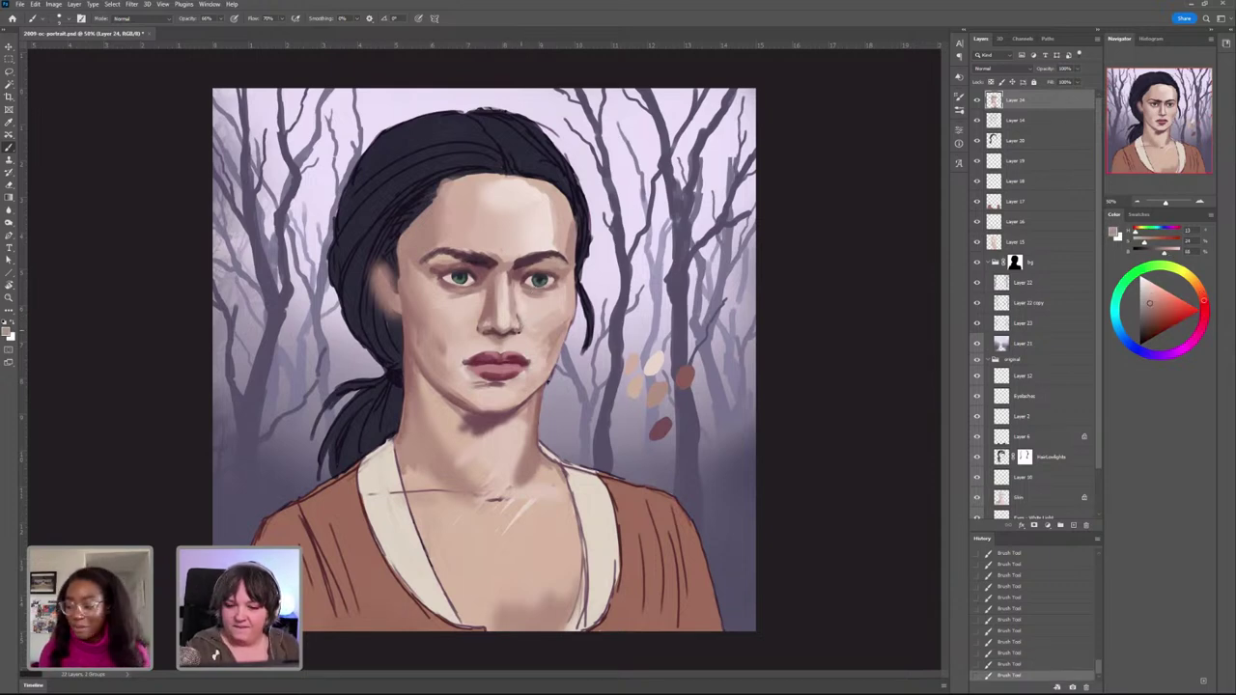
{"action": "left_click", "coordinate": [521, 327], "text": "alt"}
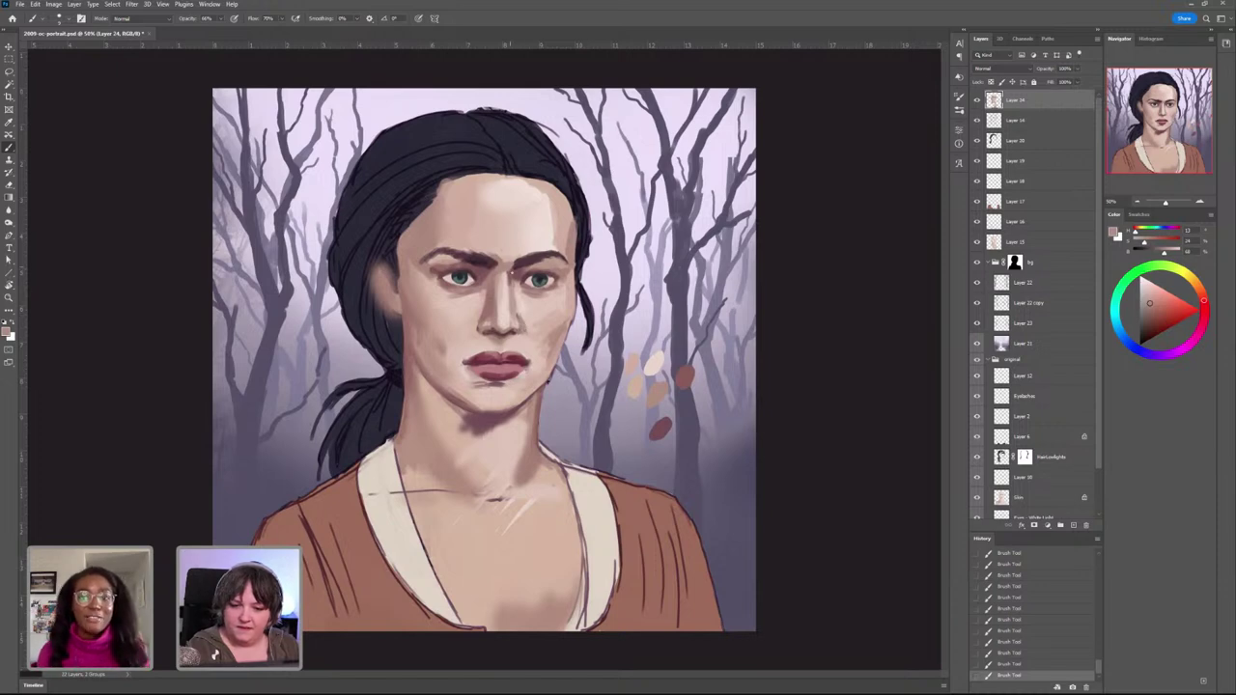
Step: Paint a cheekbone shadow on the left cheek with a tone sampled under the chin, and reshape the forehead highlight with sampled skin
{"action": "left_click", "coordinate": [425, 363], "text": "alt"}
{"action": "left_click", "coordinate": [479, 422], "text": "alt"}
{"action": "left_click_drag", "start_coordinate": [413, 315], "coordinate": [433, 340]}
{"action": "key", "text": "ctrl+z"}
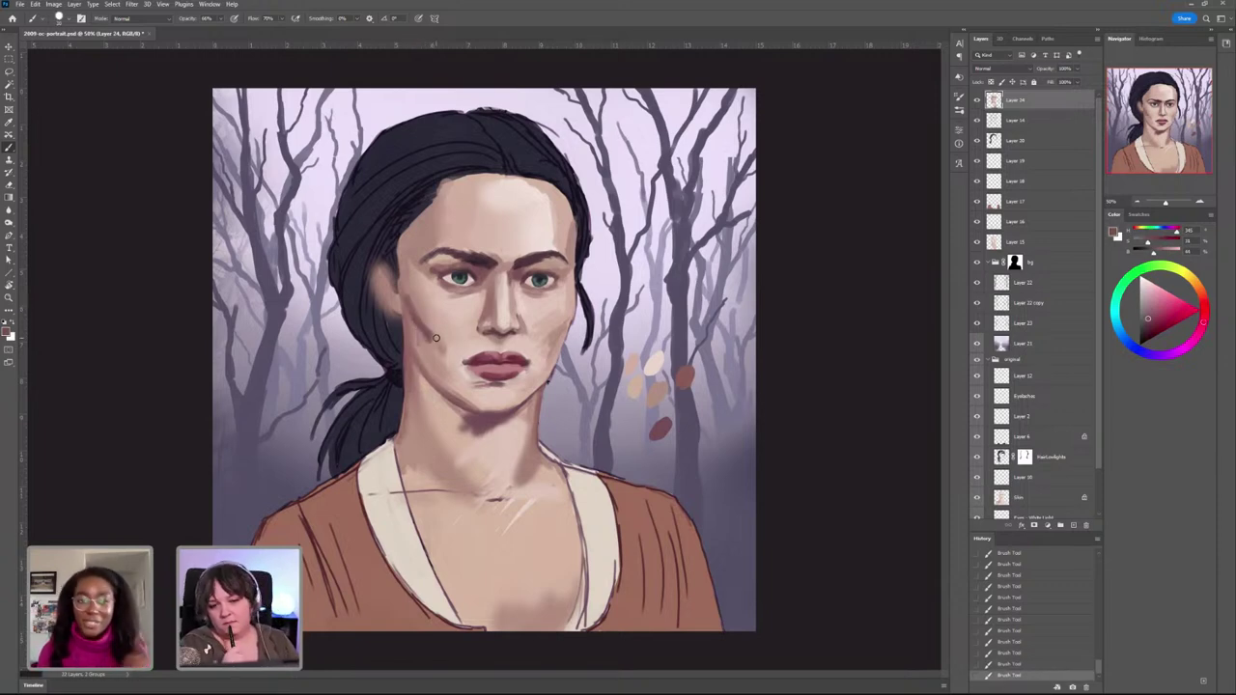
{"action": "left_click", "coordinate": [462, 228], "text": "alt"}
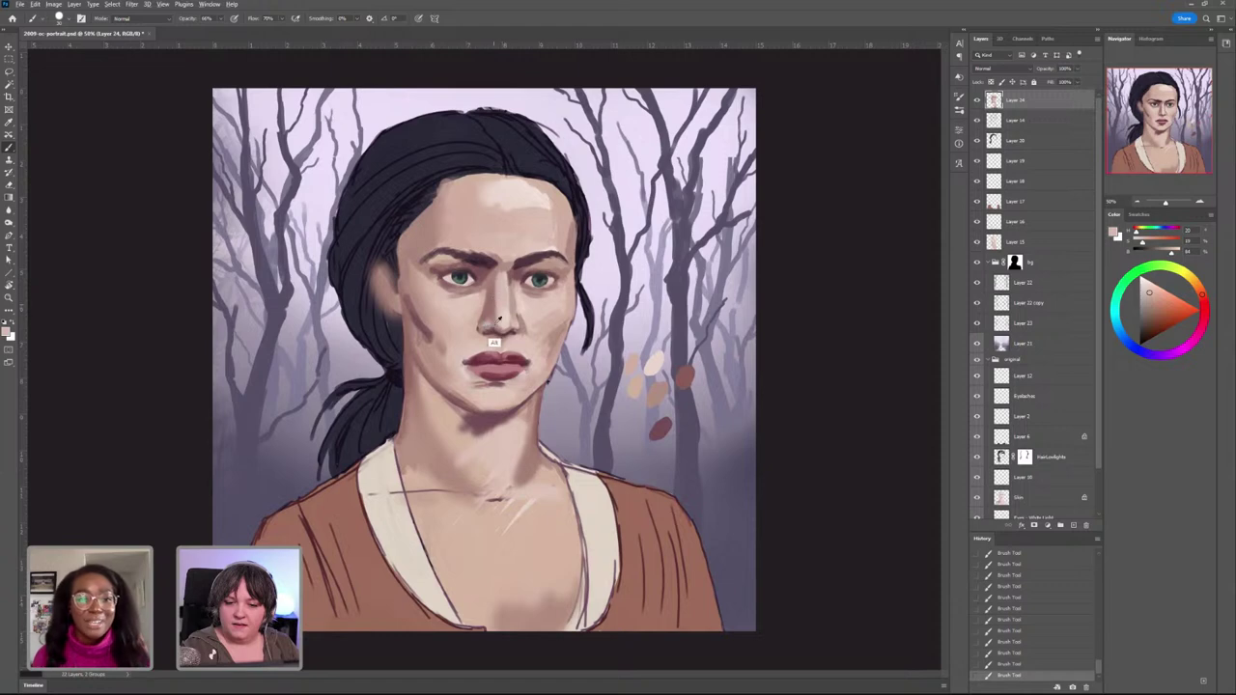
Step: Blend the left cheekbone shadow up towards the temple with tones sampled from the cheek and its edge
{"action": "left_click", "coordinate": [415, 334], "text": "alt"}
{"action": "left_click", "coordinate": [414, 279], "text": "alt"}
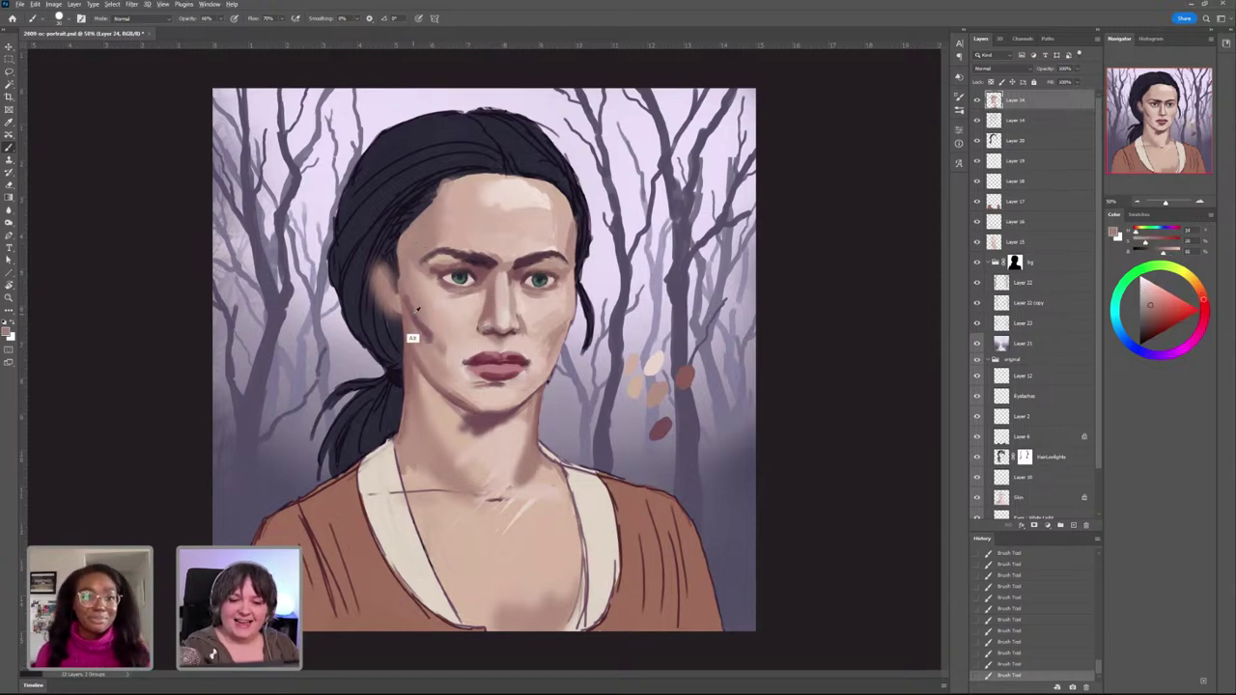
{"action": "left_click", "coordinate": [413, 335], "text": "alt"}
{"action": "left_click", "coordinate": [410, 283], "text": "alt"}
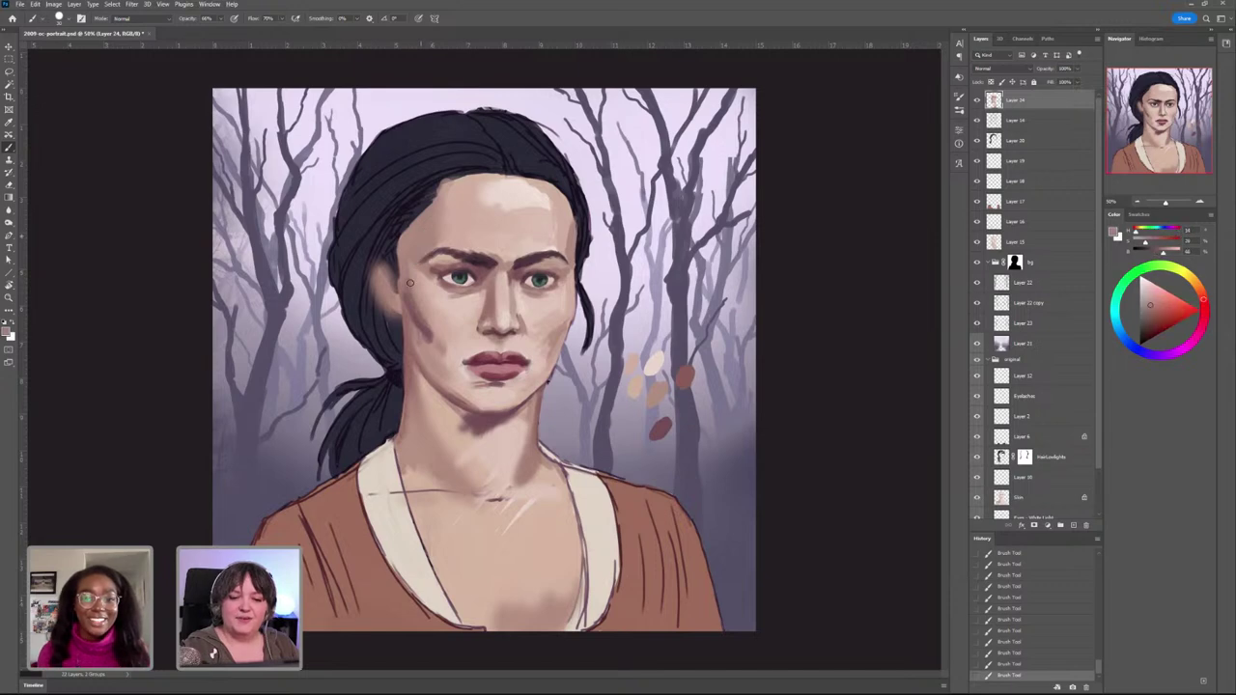
{"action": "left_click", "coordinate": [416, 338], "text": "alt"}
Step: Shade the left side of the face beside the ear, and erase the blurred paint spilling past the ear's edges
{"action": "mouse_move", "coordinate": [415, 301]}
{"action": "left_mouse_down"}
{"action": "mouse_move", "coordinate": [431, 335]}
{"action": "mouse_move", "coordinate": [380, 249]}
{"action": "mouse_move", "coordinate": [393, 278]}
{"action": "mouse_move", "coordinate": [370, 257]}
{"action": "mouse_move", "coordinate": [392, 319]}
{"action": "left_mouse_up"}
{"action": "key", "text": "e"}
{"action": "key", "text": "alt+e"}
{"action": "key", "text": "b"}
{"action": "key", "text": "e"}
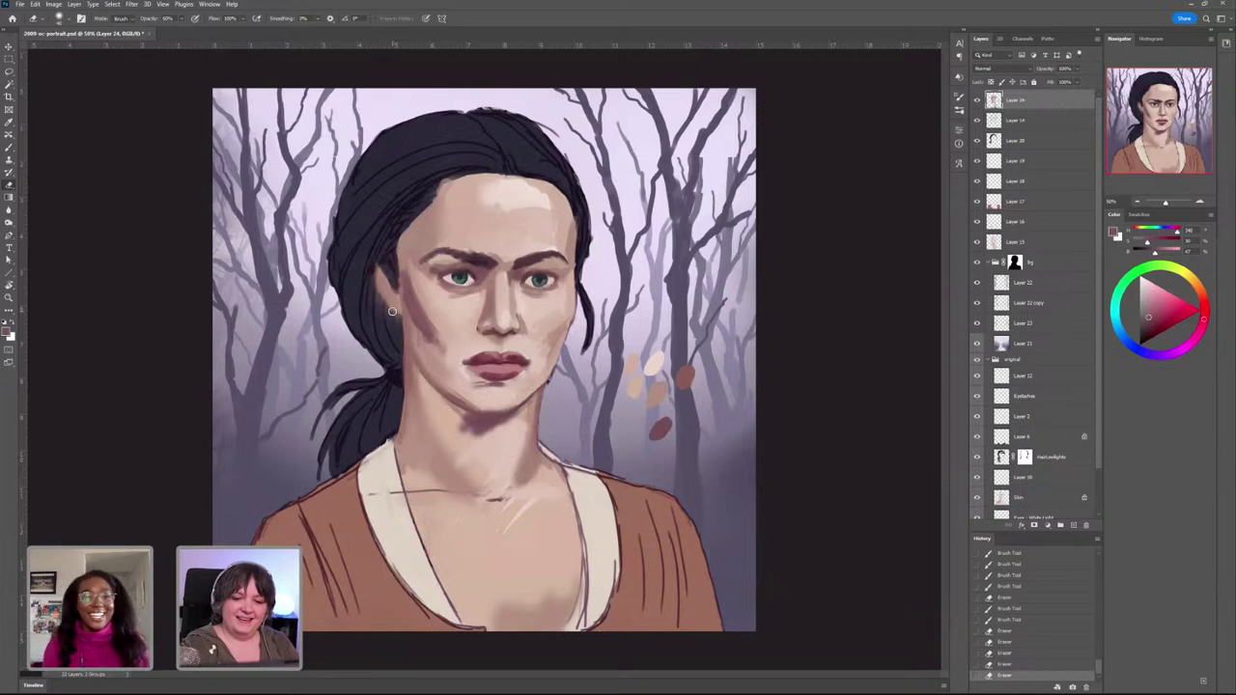
Step: Soften the shadow under the chin with a resized brush and tones sampled from the neck, undoing the first attempt
{"action": "key", "text": "b"}
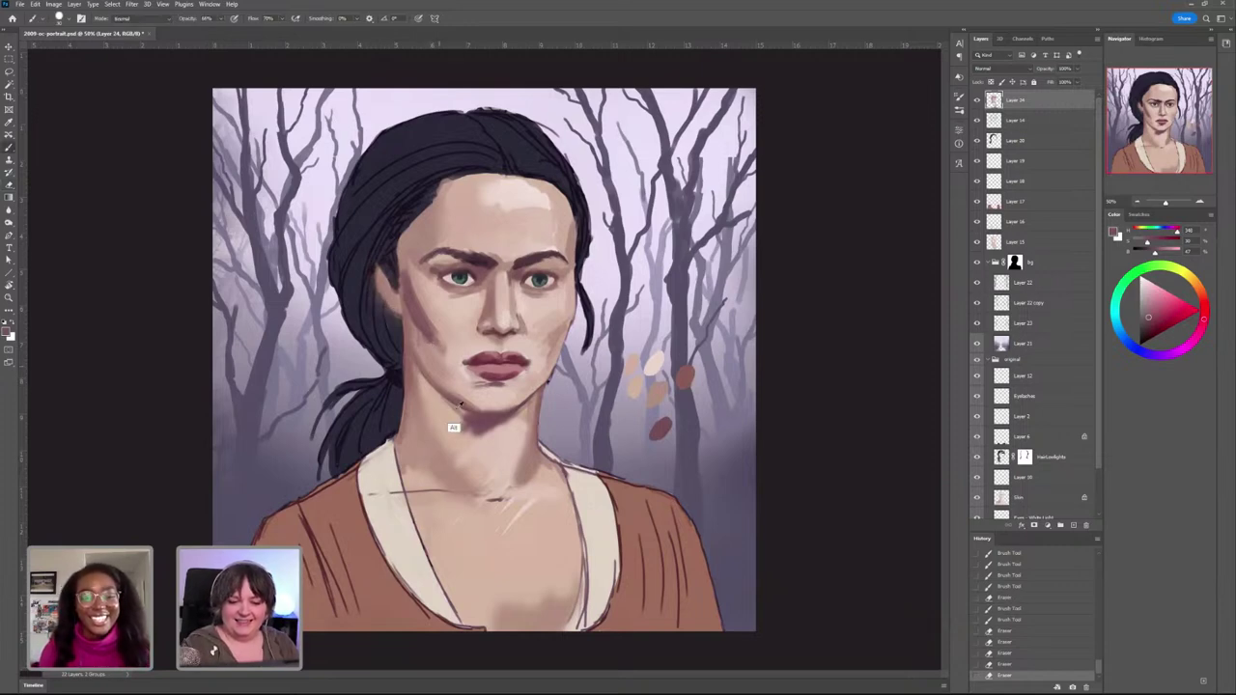
{"action": "left_click", "coordinate": [409, 420], "text": "alt"}
{"action": "left_click", "coordinate": [440, 435], "text": "alt"}
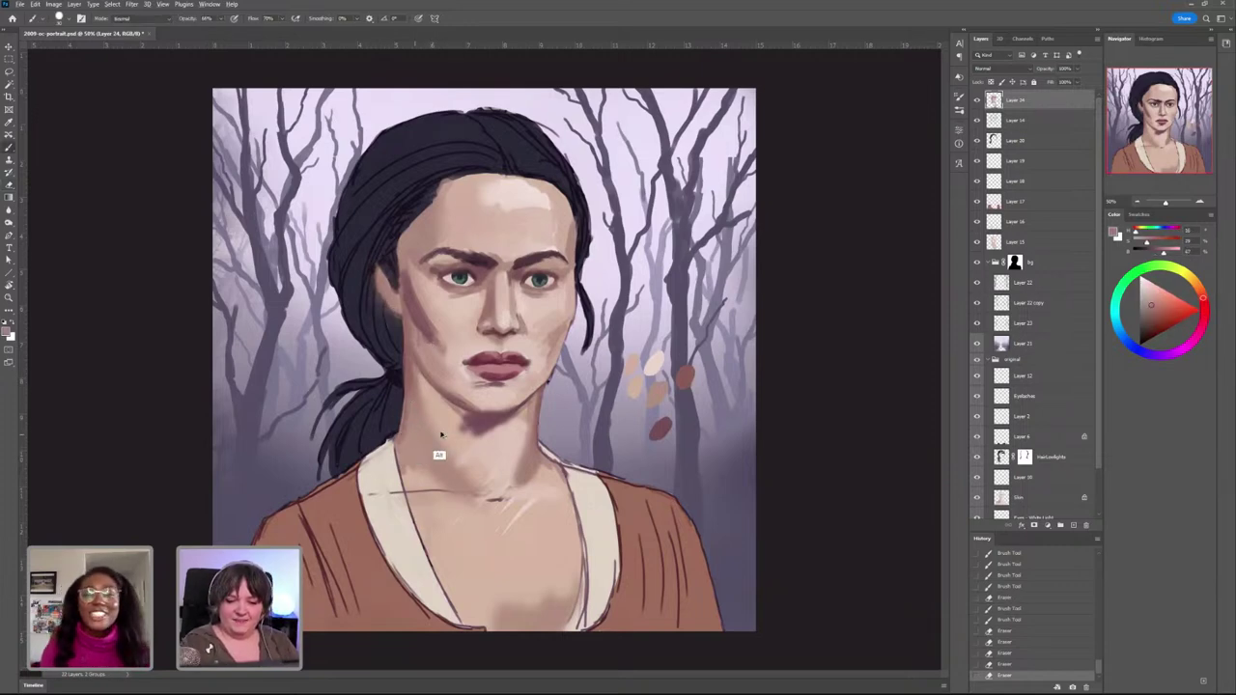
{"action": "mouse_move", "coordinate": [442, 435]}
{"action": "left_mouse_down"}
{"action": "mouse_move", "coordinate": [475, 444]}
{"action": "mouse_move", "coordinate": [465, 425]}
{"action": "left_mouse_up"}
{"action": "key", "text": "ctrl+z"}
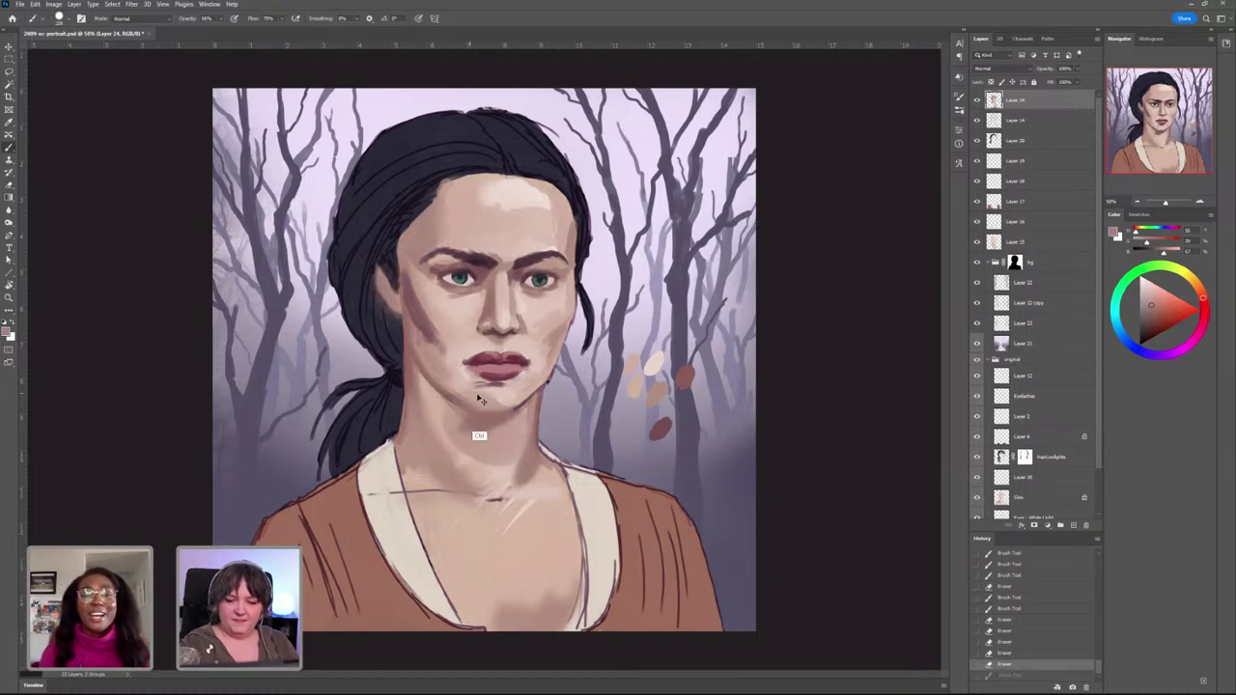
{"action": "key", "text": "bracketleft"}
{"action": "key", "text": "bracketleft"}
{"action": "key", "text": "bracketleft"}
{"action": "key", "text": "bracketleft"}
{"action": "key", "text": "bracketleft"}
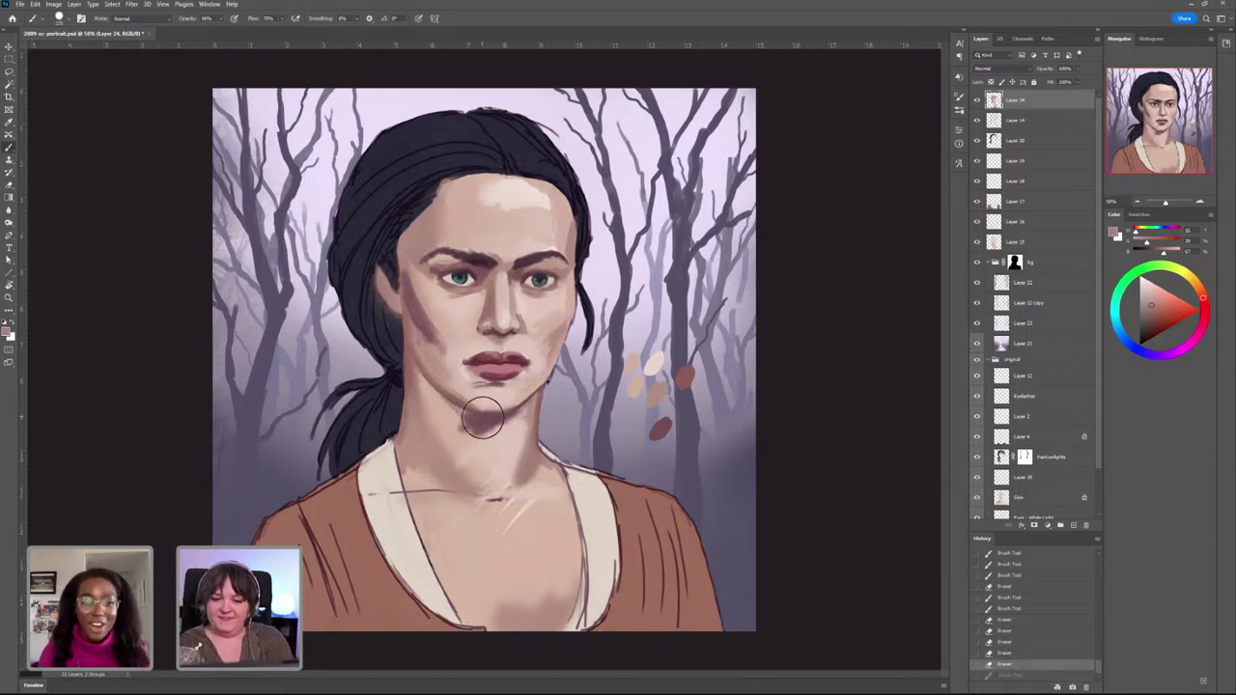
{"action": "left_click_drag", "start_coordinate": [463, 406], "coordinate": [479, 431]}
Step: Blend the shading on the left cheek and temple down towards the chin with tones sampled from the cheek and jaw
{"action": "left_click_drag", "start_coordinate": [410, 302], "coordinate": [420, 331]}
{"action": "left_click", "coordinate": [414, 284], "text": "alt"}
{"action": "left_click_drag", "start_coordinate": [406, 264], "coordinate": [424, 314]}
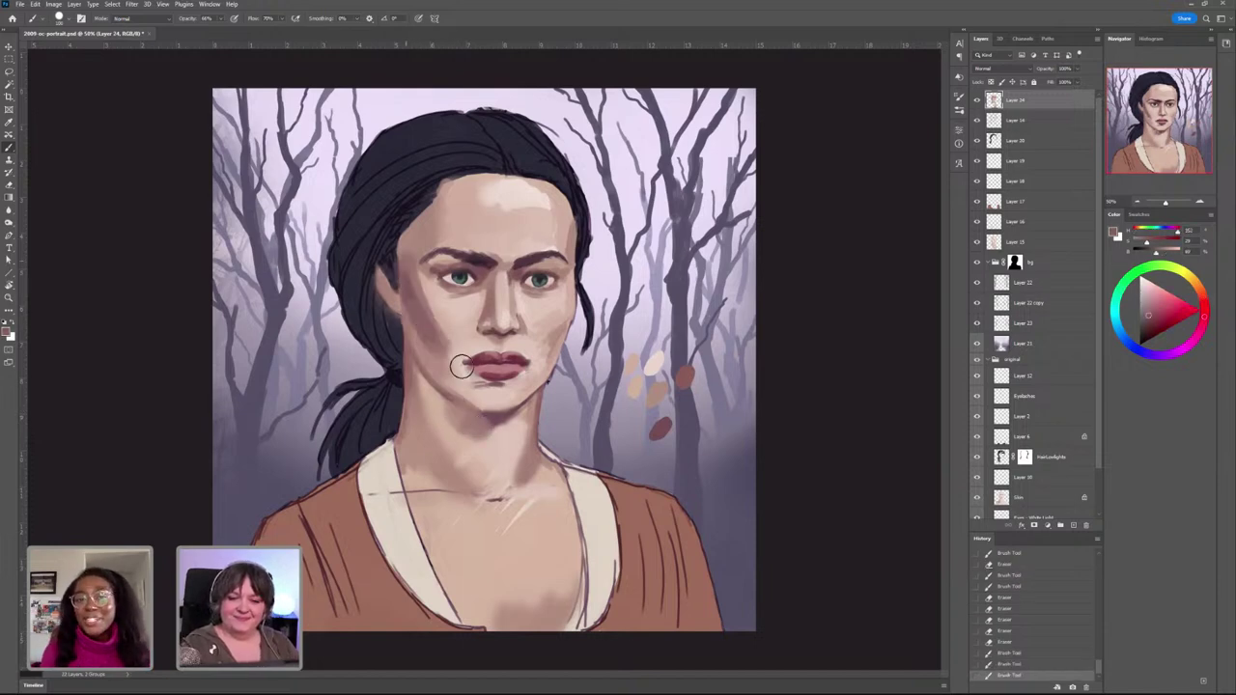
{"action": "left_click_drag", "start_coordinate": [423, 221], "coordinate": [417, 247]}
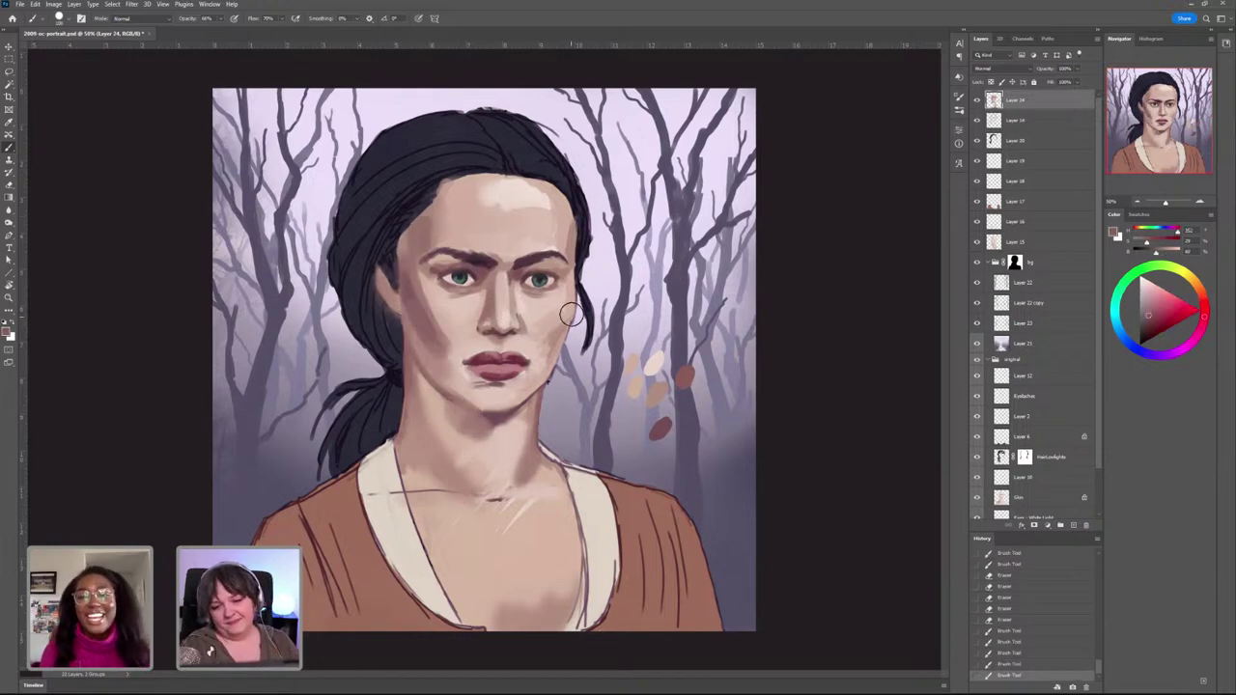
{"action": "left_click", "coordinate": [441, 366], "text": "alt"}
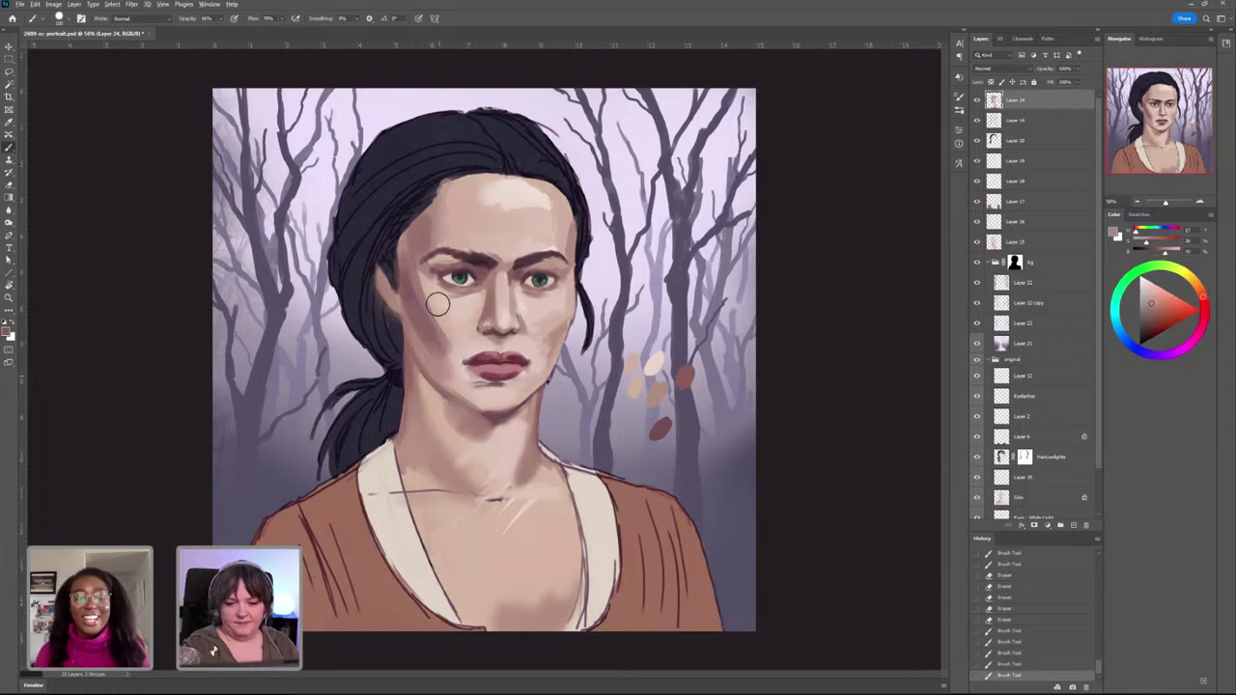
{"action": "mouse_move", "coordinate": [426, 292]}
{"action": "left_mouse_down"}
{"action": "mouse_move", "coordinate": [459, 316]}
{"action": "mouse_move", "coordinate": [426, 289]}
{"action": "mouse_move", "coordinate": [475, 335]}
{"action": "mouse_move", "coordinate": [462, 330]}
{"action": "mouse_move", "coordinate": [447, 367]}
{"action": "mouse_move", "coordinate": [468, 394]}
{"action": "left_mouse_up"}
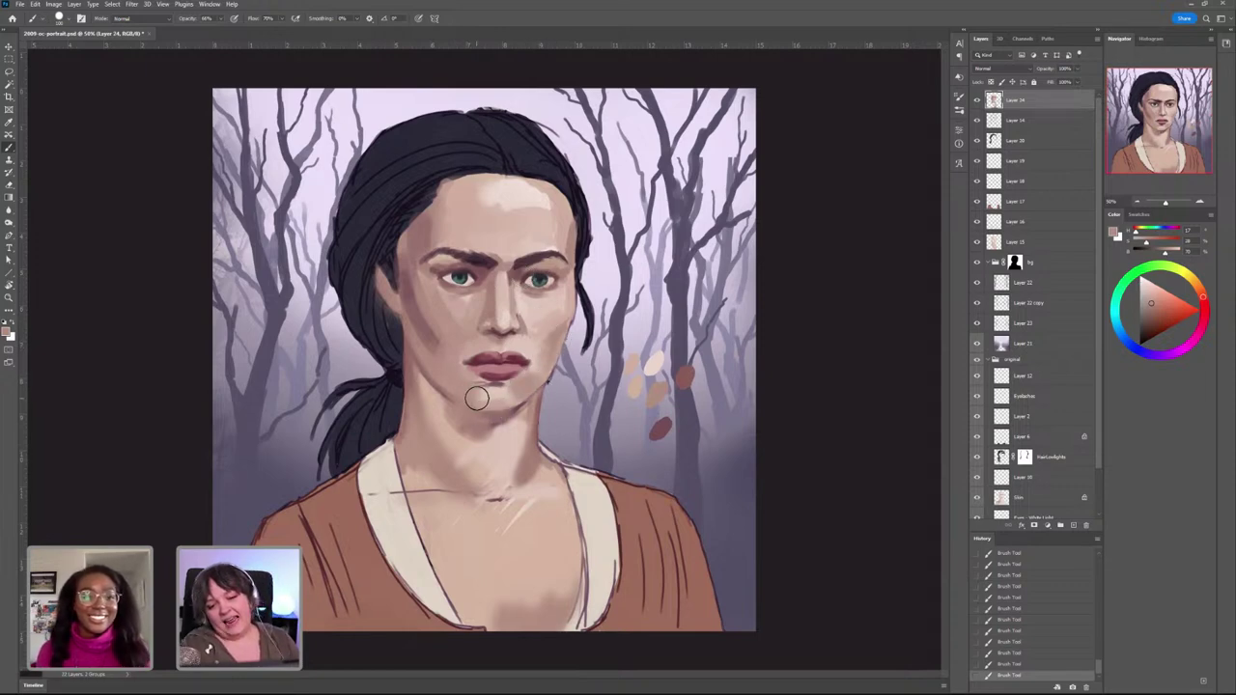
Step: Blend the right side of the forehead highlight with sampled skin tones, and shade the left temple with its own shadow tone
{"action": "left_click", "coordinate": [544, 211], "text": "alt"}
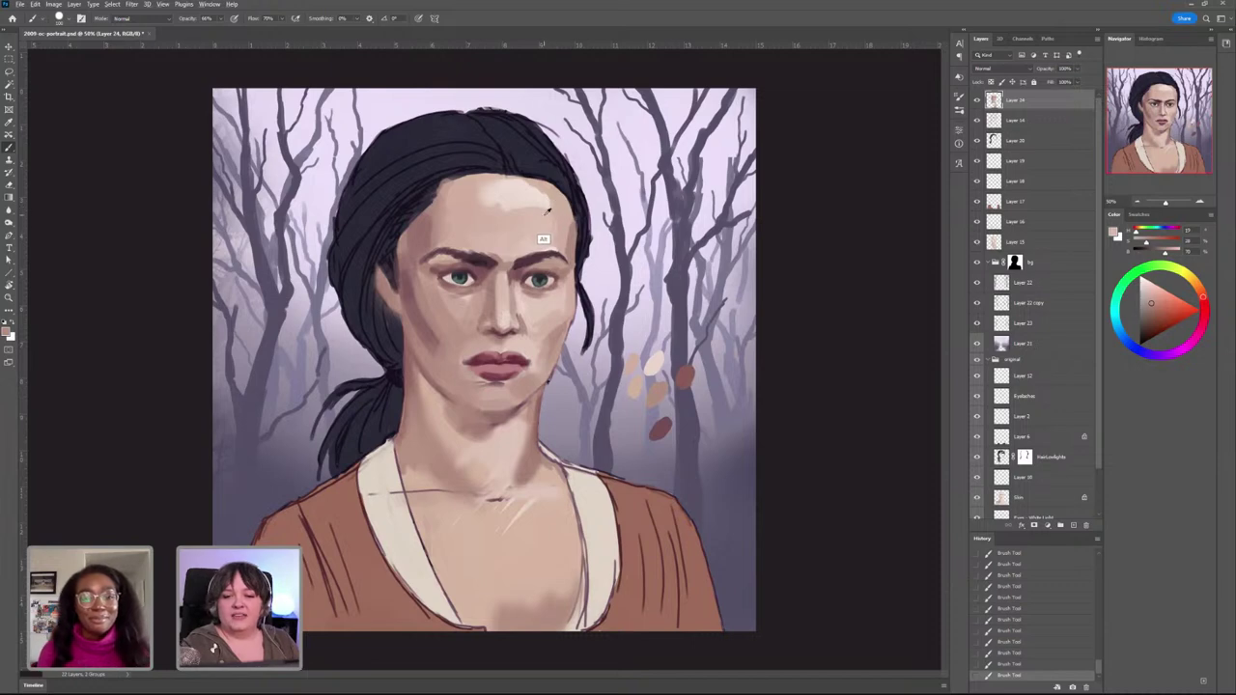
{"action": "mouse_move", "coordinate": [544, 210]}
{"action": "left_mouse_down"}
{"action": "mouse_move", "coordinate": [515, 209]}
{"action": "mouse_move", "coordinate": [536, 233]}
{"action": "left_mouse_up"}
{"action": "left_click", "coordinate": [560, 232], "text": "alt"}
{"action": "left_click", "coordinate": [574, 240], "text": "alt"}
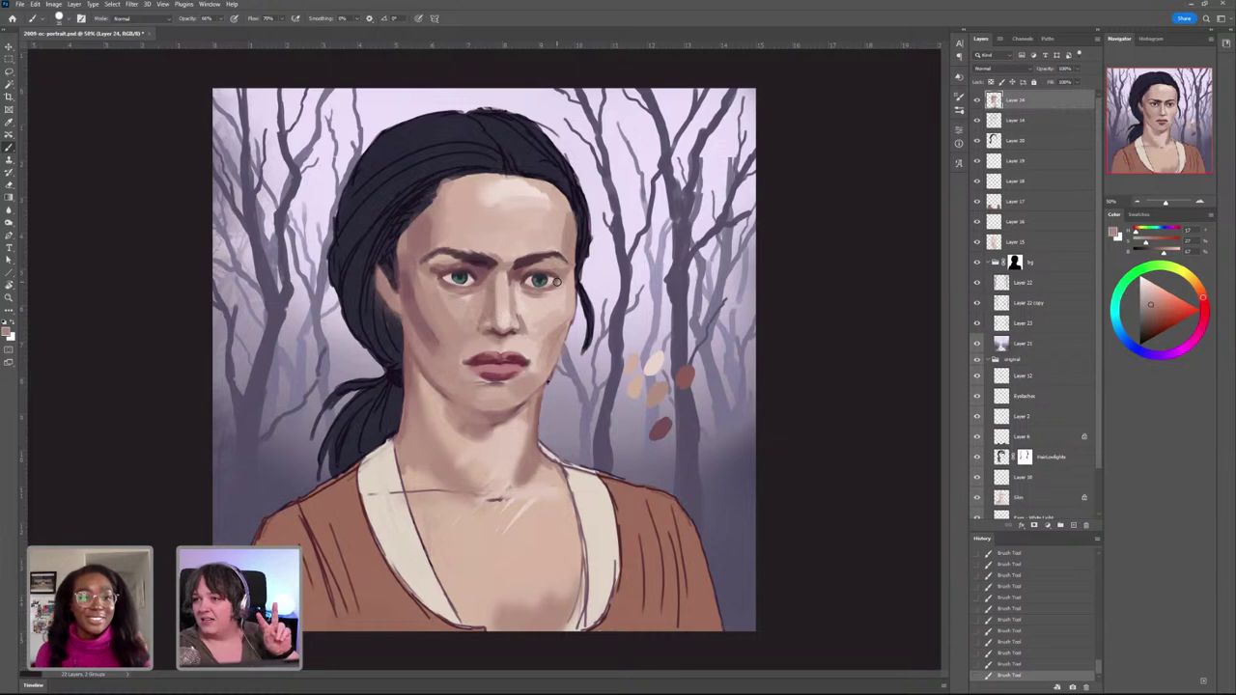
{"action": "left_click", "coordinate": [417, 243], "text": "alt"}
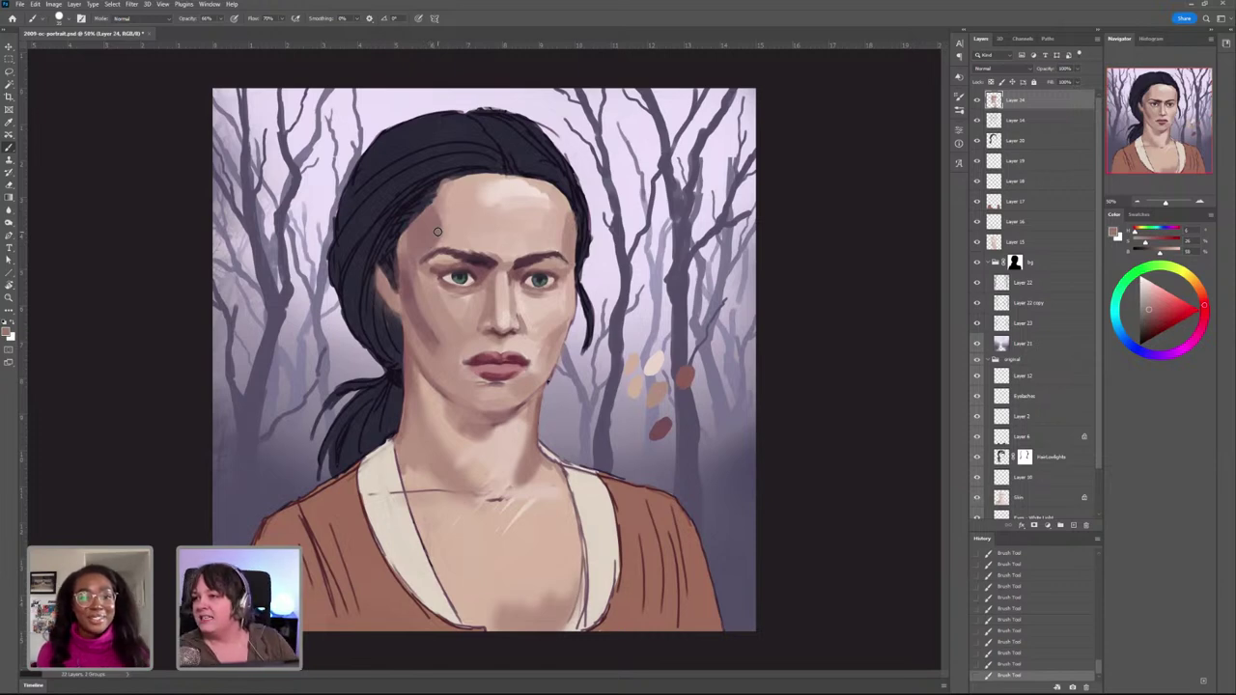
Step: Define the shadow line under the chin with tones sampled from the neck and below the lower lip
{"action": "left_click", "coordinate": [491, 453], "text": "alt"}
{"action": "left_click", "coordinate": [515, 436], "text": "alt"}
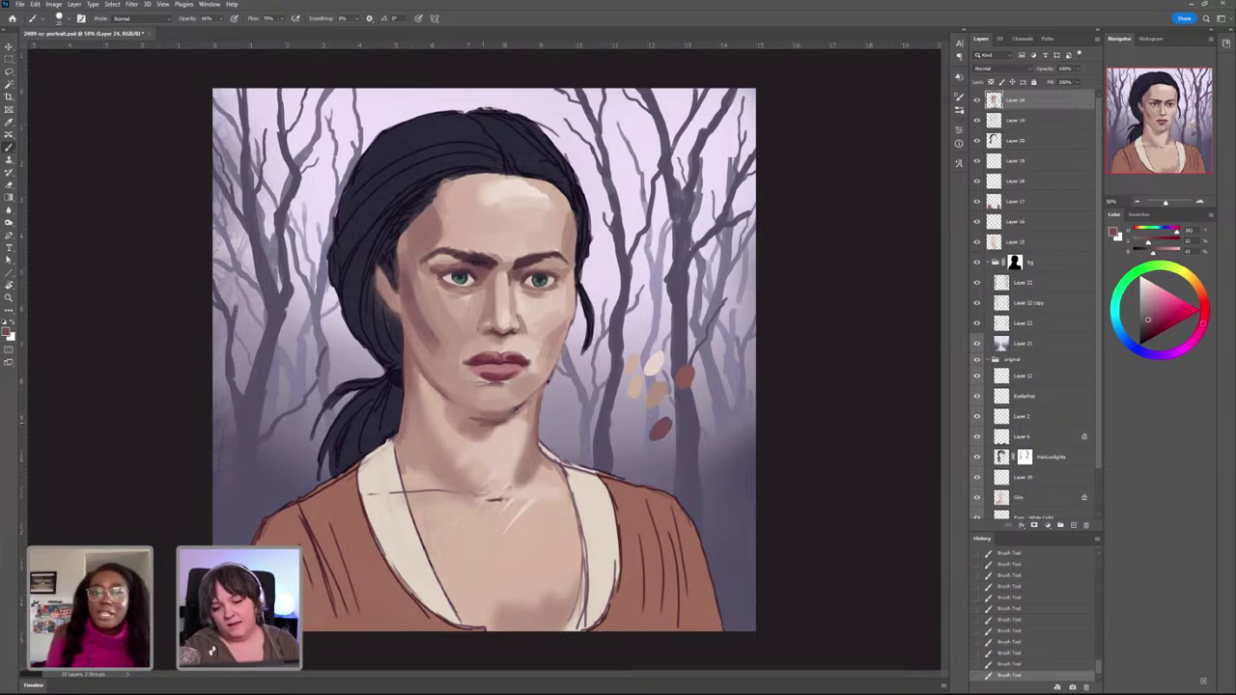
{"action": "left_click", "coordinate": [474, 379], "text": "alt"}
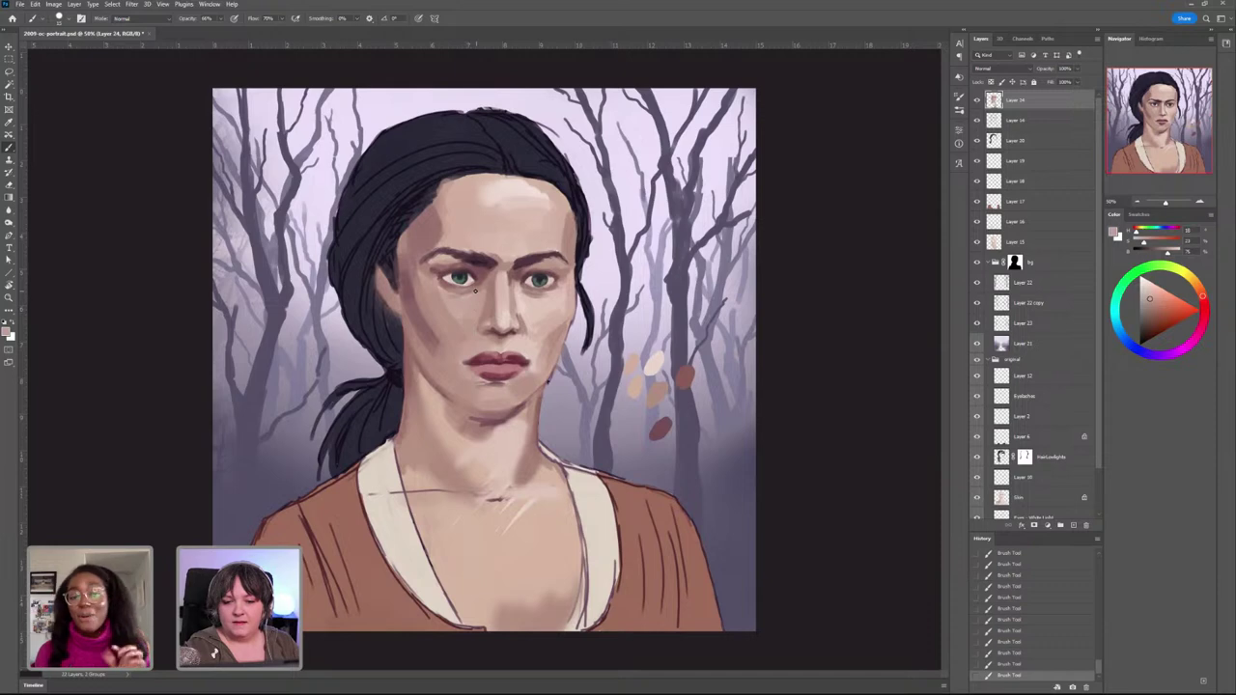
{"action": "left_click", "coordinate": [515, 224], "text": "alt"}
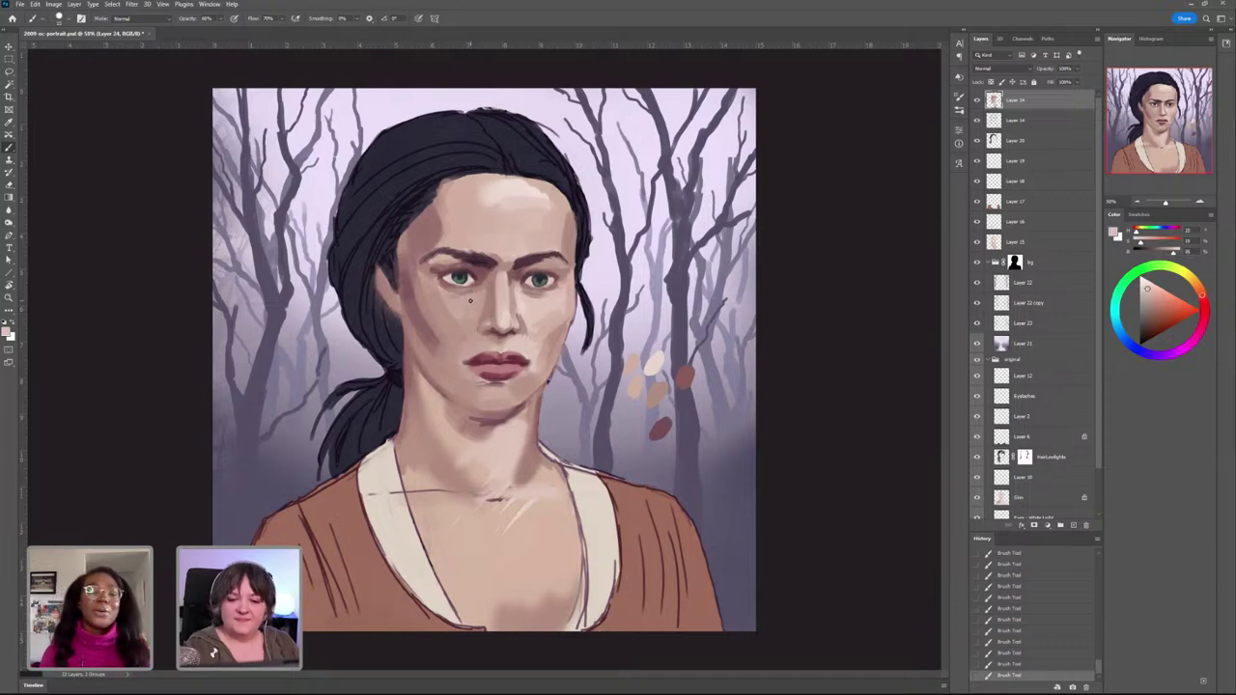
{"action": "key", "text": "ctrl+z"}
{"action": "key", "text": "ctrl+z"}
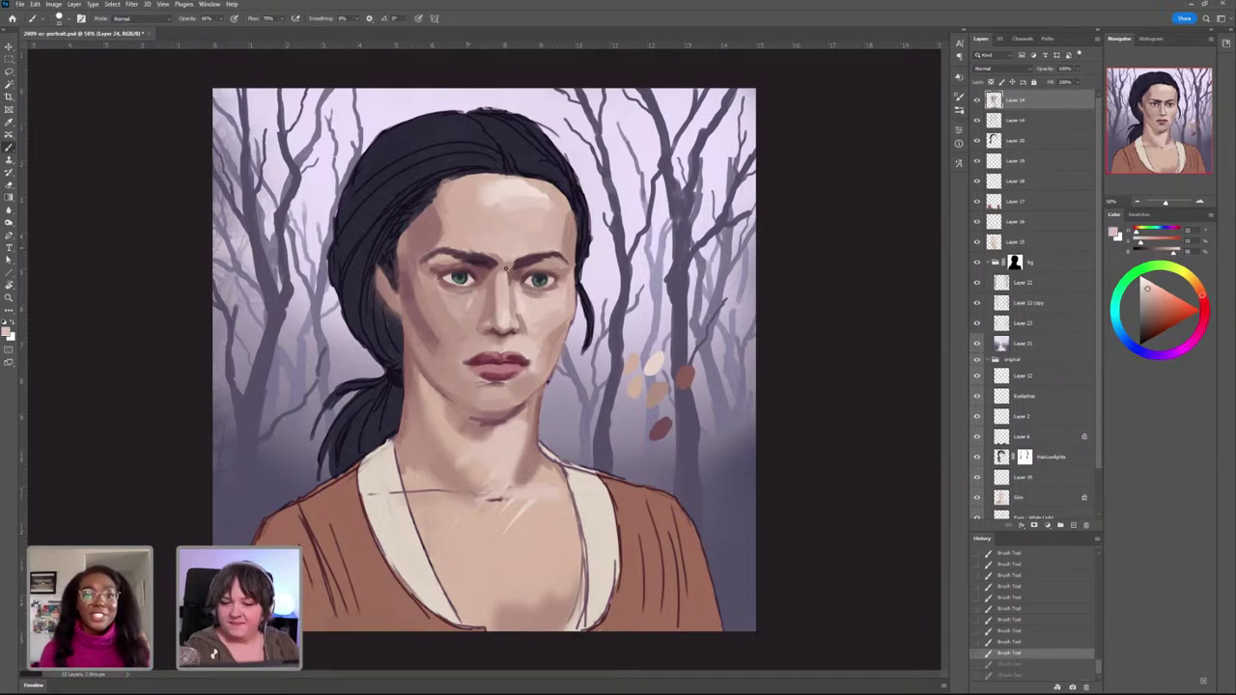
Step: Smooth the skin between the left eye and the nose with nearby sampled tones, and touch up the shading around that eye
{"action": "left_click", "coordinate": [472, 301], "text": "alt"}
{"action": "left_click_drag", "start_coordinate": [471, 300], "coordinate": [465, 315]}
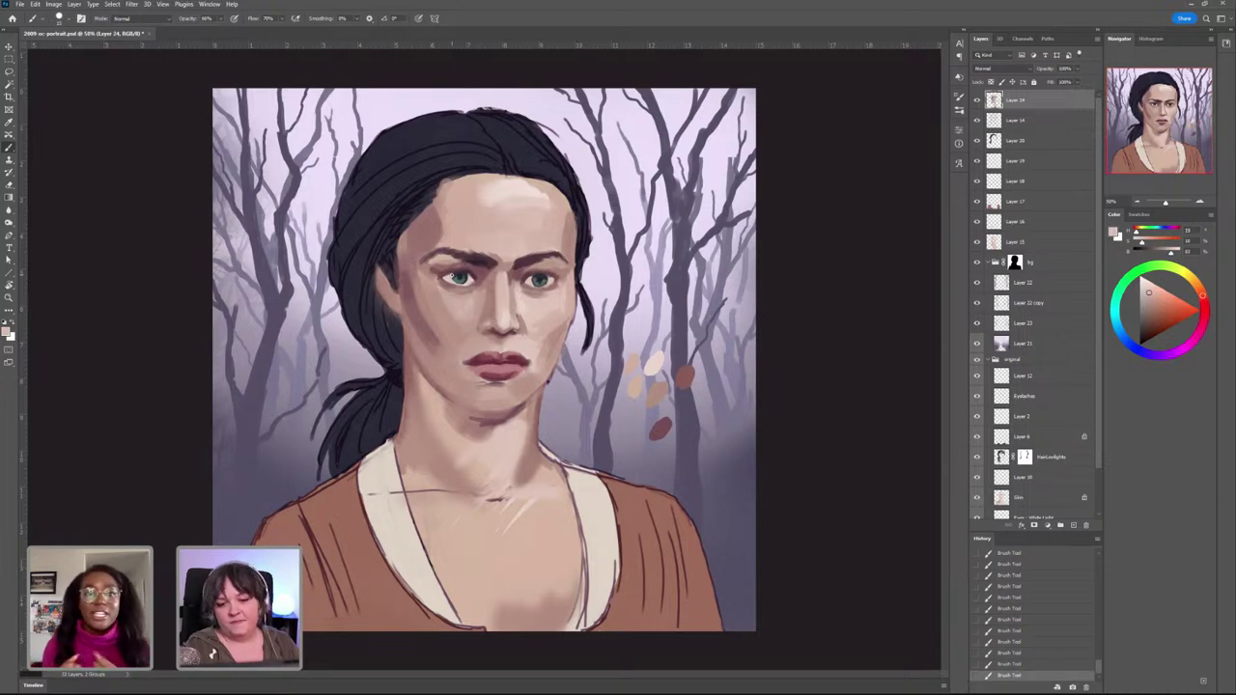
{"action": "left_click", "coordinate": [479, 308], "text": "alt"}
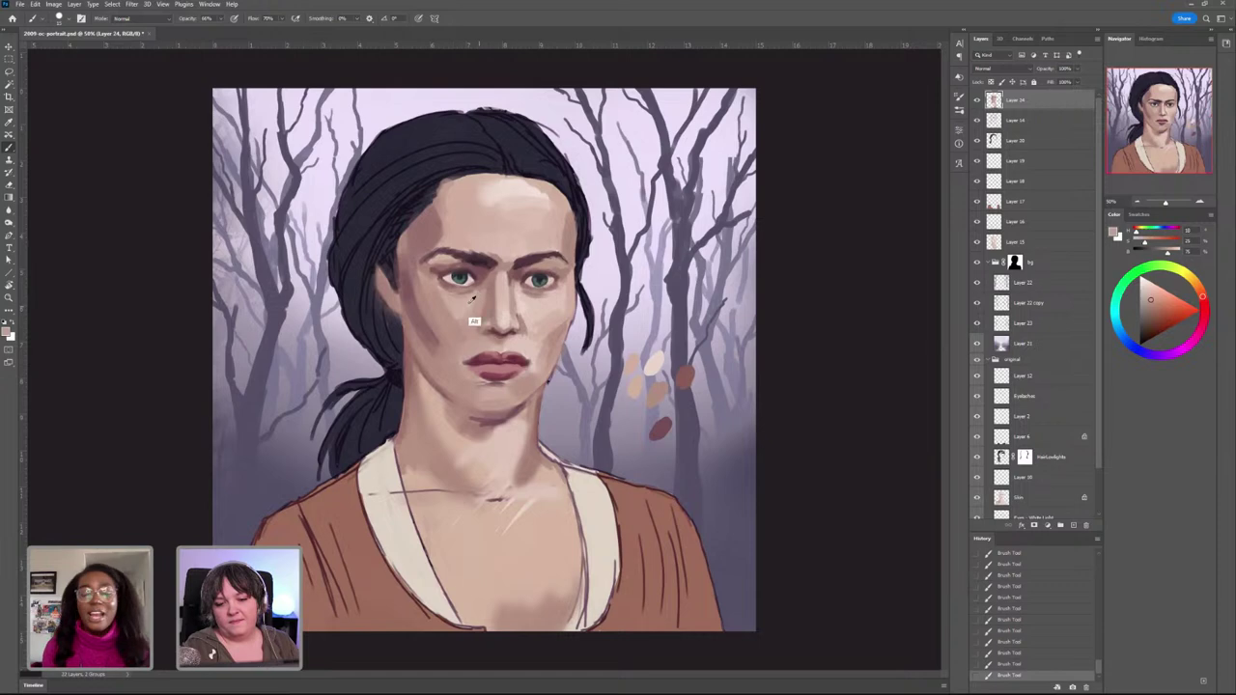
{"action": "left_click", "coordinate": [470, 304], "text": "alt"}
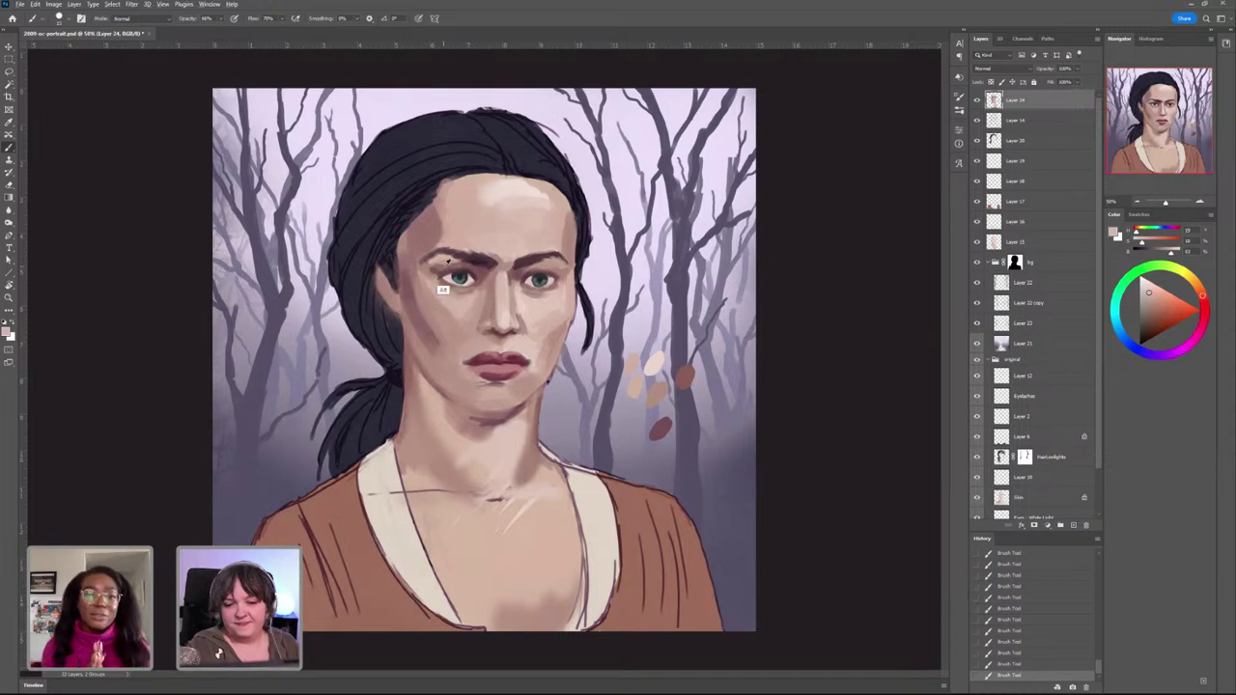
{"action": "left_click", "coordinate": [446, 290], "text": "alt"}
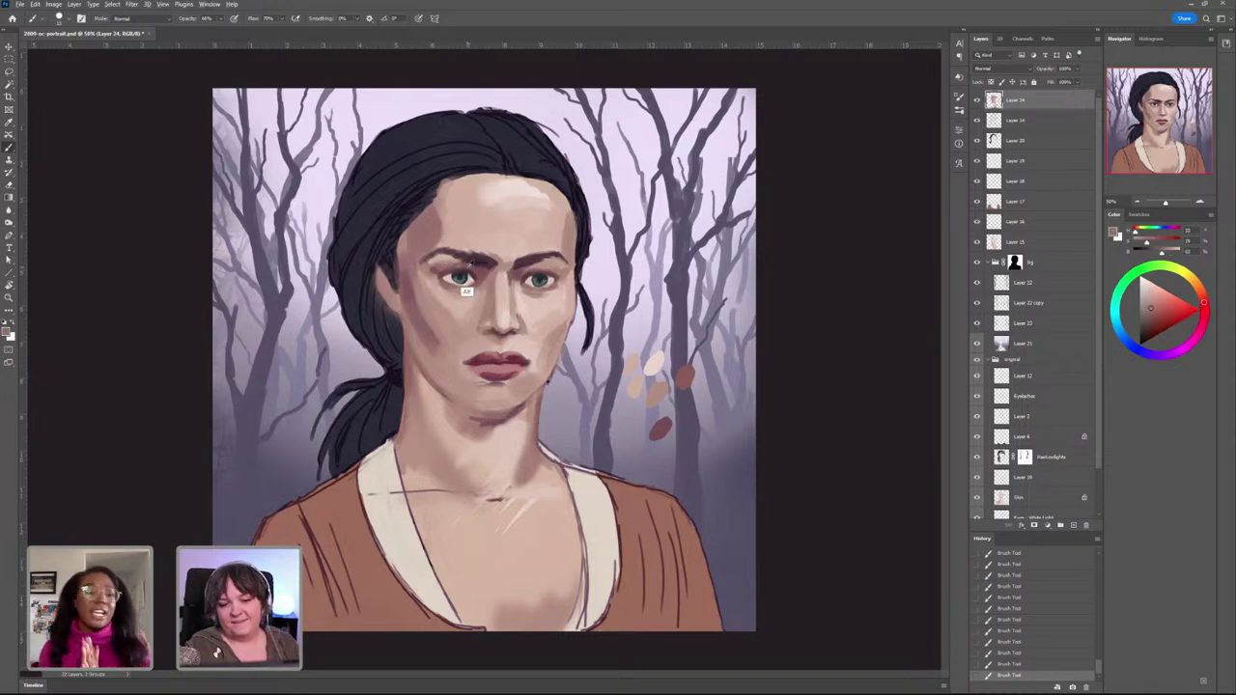
{"action": "left_click", "coordinate": [458, 268], "text": "alt"}
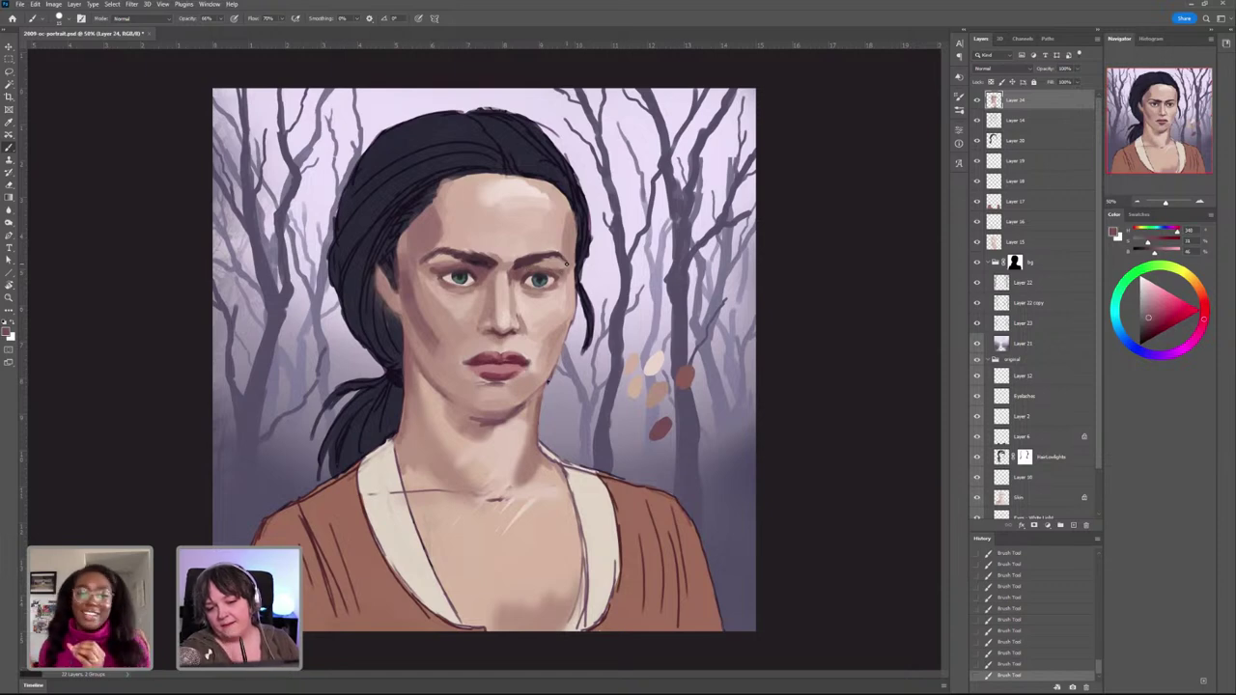
Step: Refine the chin and the right edge of the jaw with tones sampled from the chin, jawline and neck edge
{"action": "left_click", "coordinate": [493, 408], "text": "alt"}
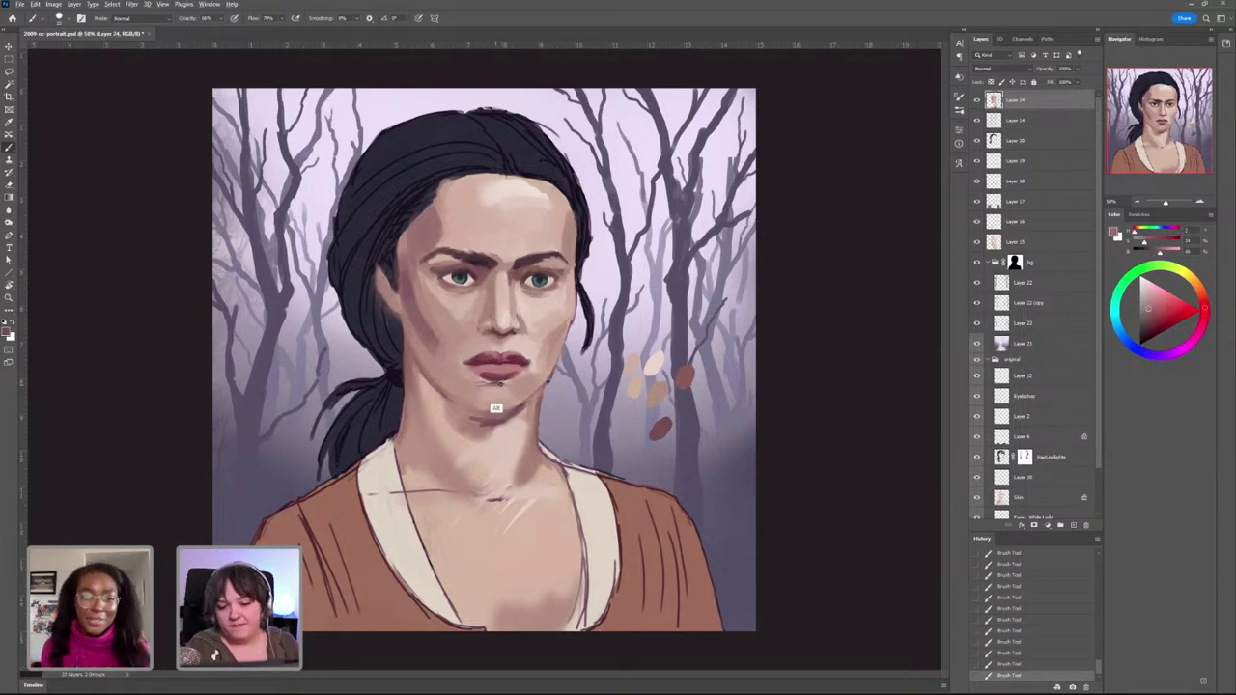
{"action": "left_click", "coordinate": [548, 408], "text": "alt"}
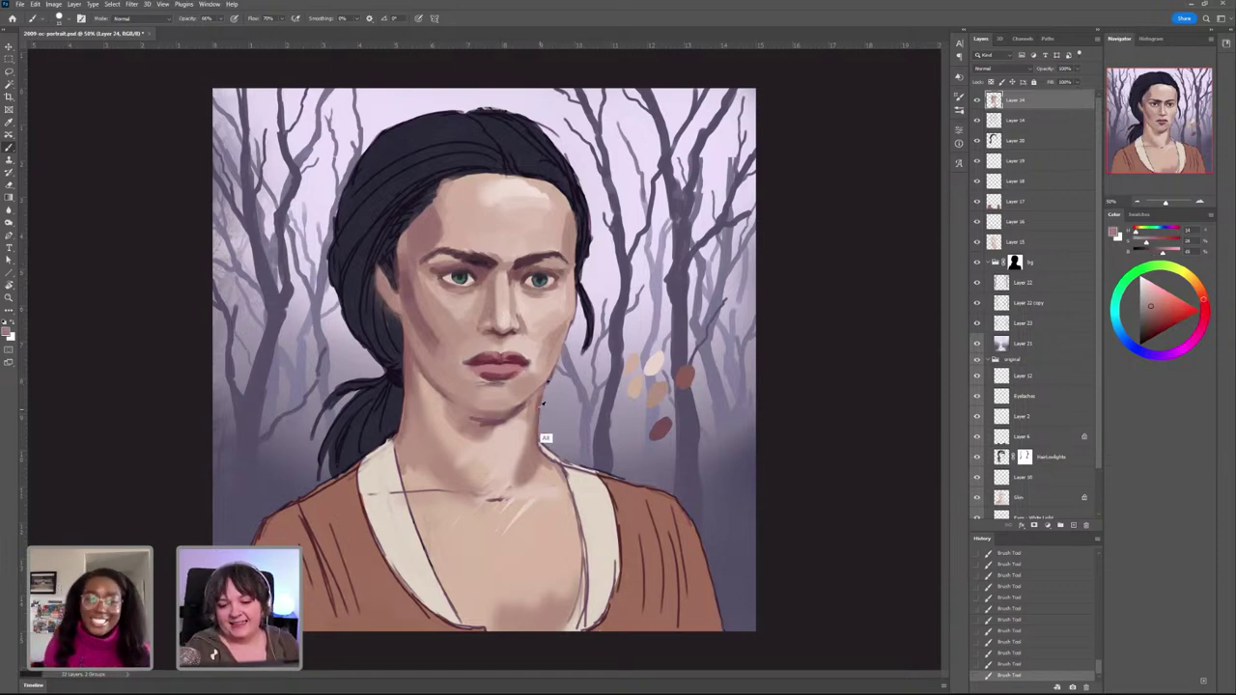
{"action": "left_click", "coordinate": [543, 389], "text": "alt"}
{"action": "left_click", "coordinate": [534, 395], "text": "alt"}
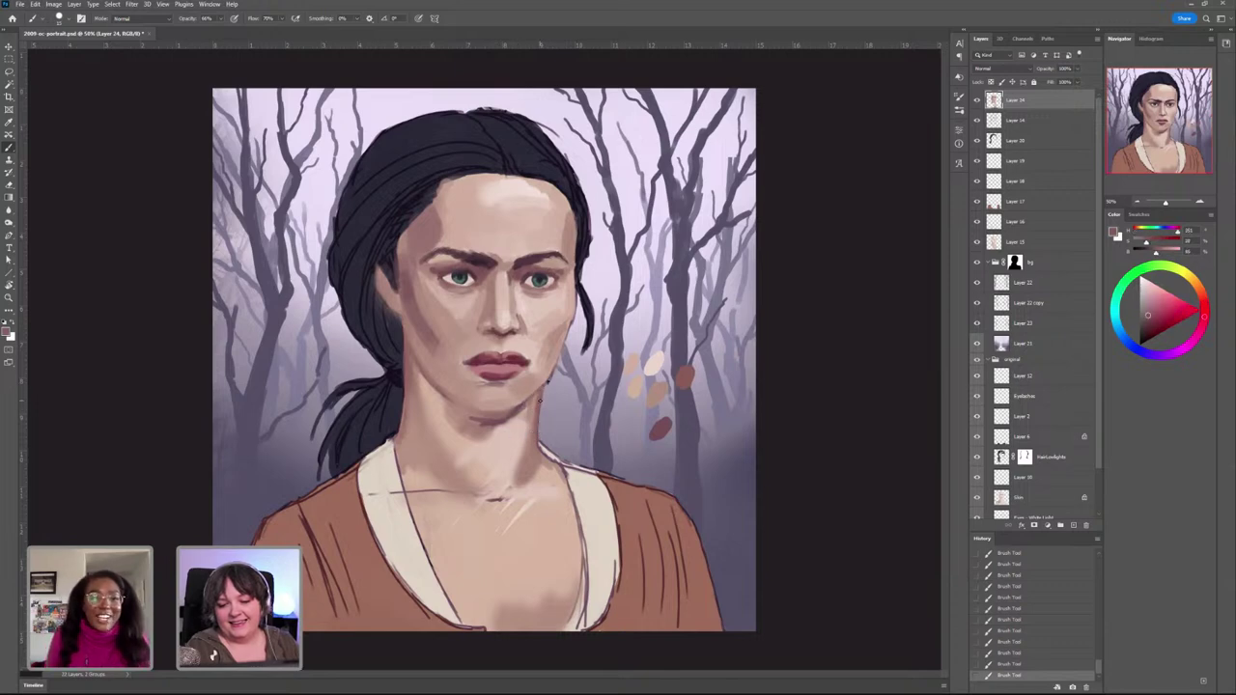
Step: Touch up the shadow below the lower lip with a neck tone, and deepen the shading under the nose with a sampled dark
{"action": "left_click", "coordinate": [530, 434], "text": "alt"}
{"action": "left_click_drag", "start_coordinate": [481, 383], "coordinate": [490, 385]}
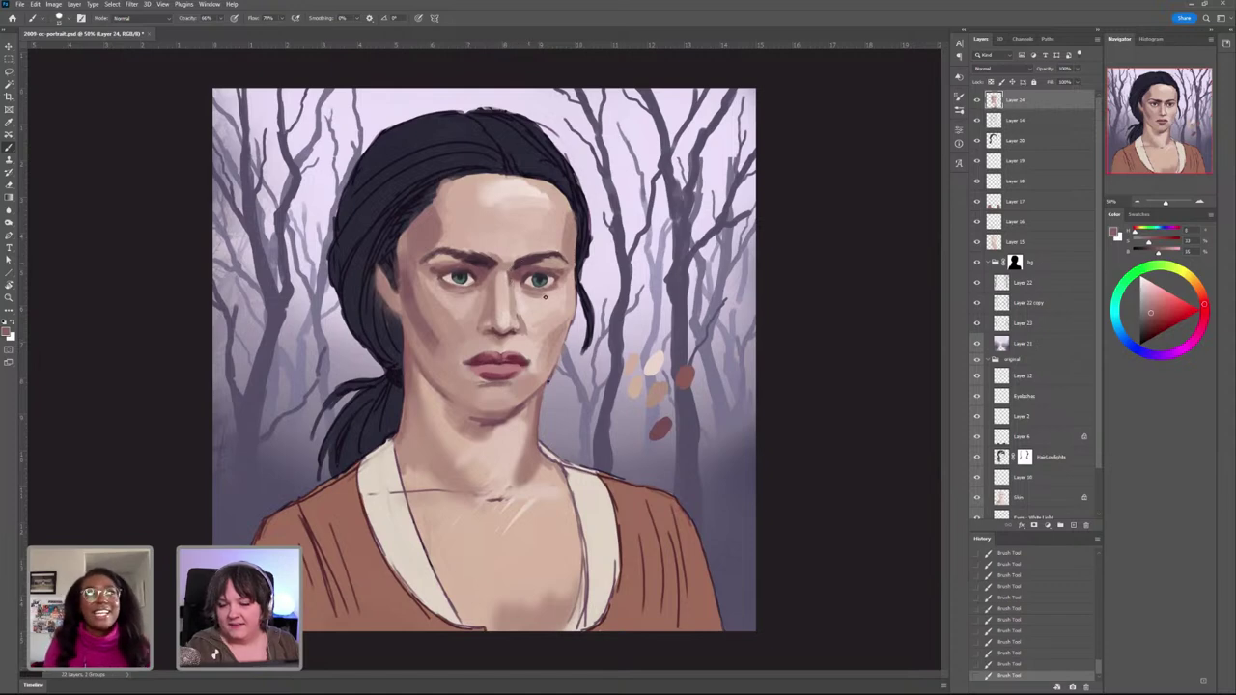
{"action": "left_click", "coordinate": [500, 331], "text": "alt"}
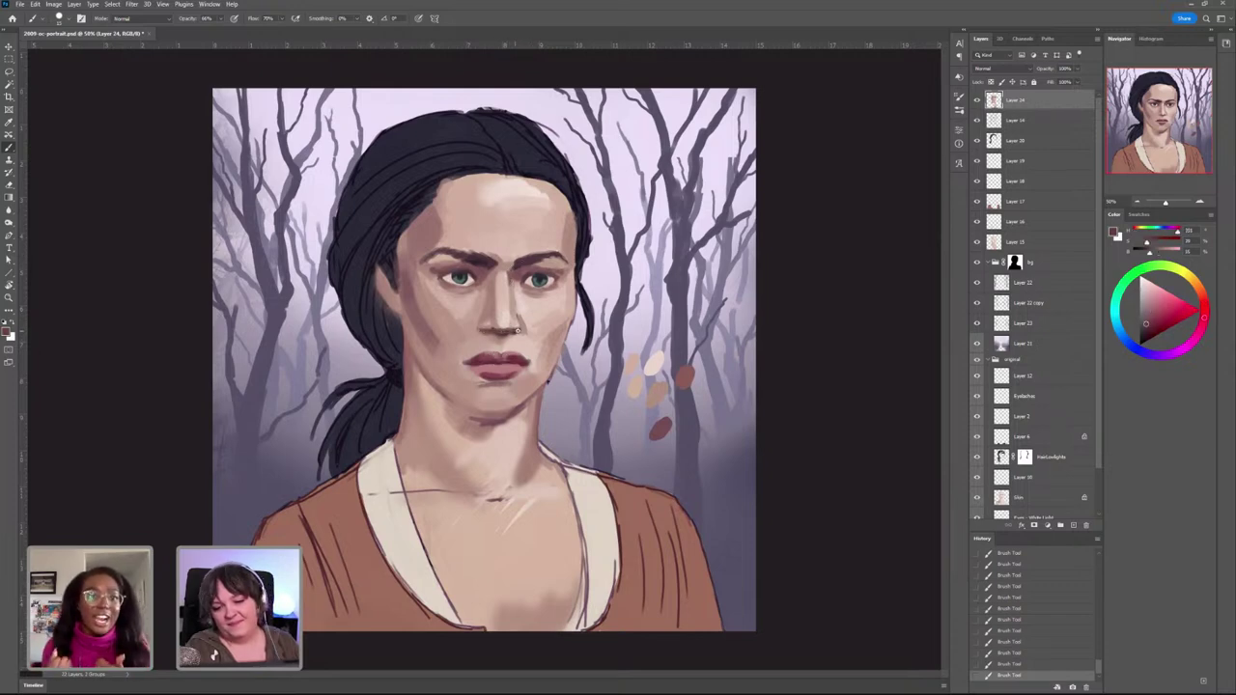
Step: Repaint the upper lid and crease of the left eye with tones sampled from the cheek, the eye's edge and the inner lid shadow
{"action": "left_click", "coordinate": [448, 303], "text": "alt"}
{"action": "left_click", "coordinate": [446, 279], "text": "alt"}
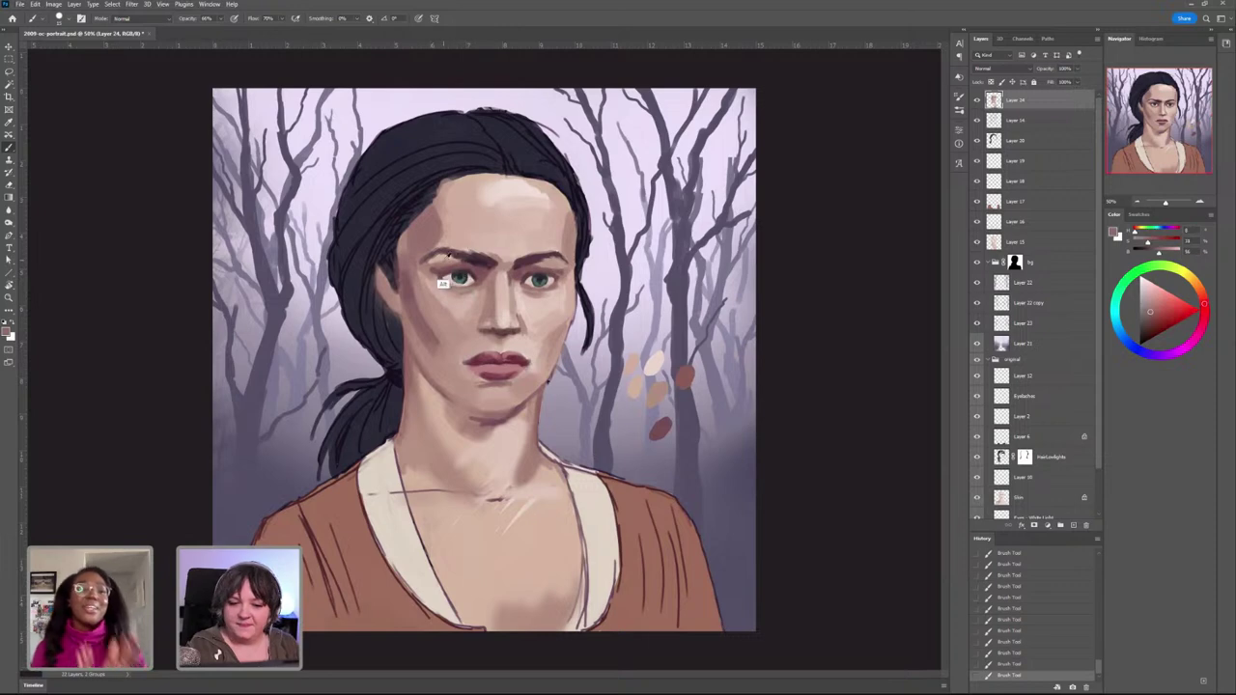
{"action": "left_click", "coordinate": [444, 289], "text": "alt"}
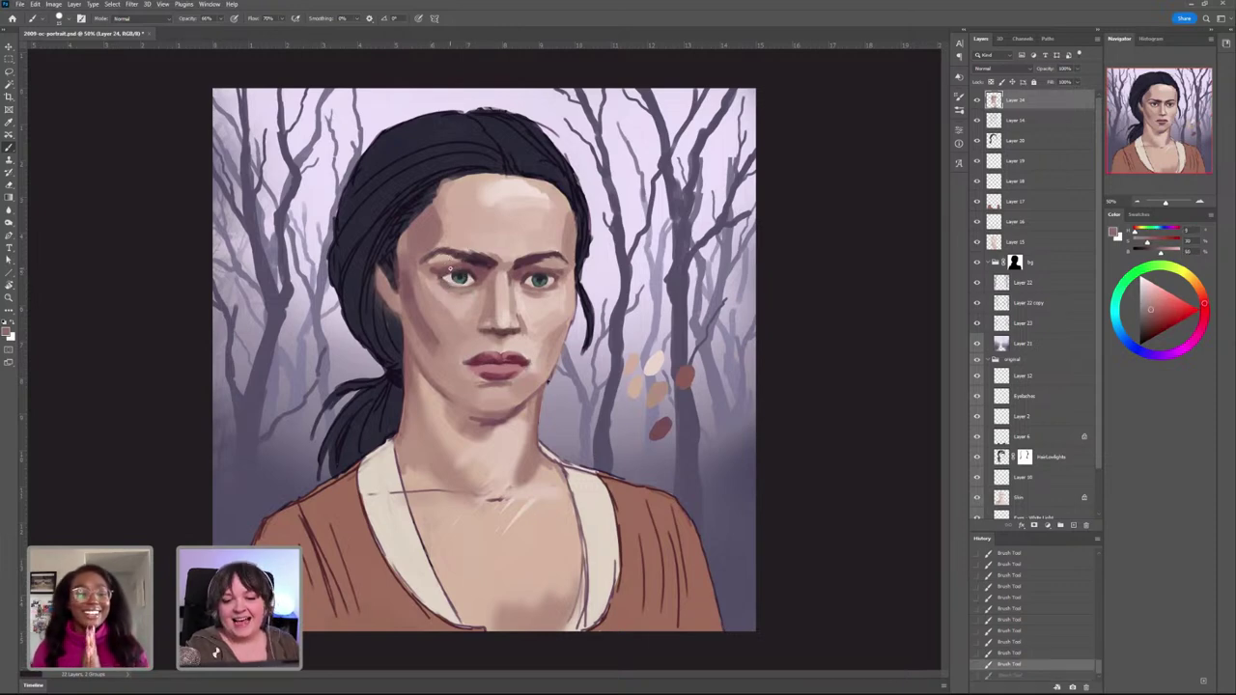
{"action": "left_click_drag", "start_coordinate": [444, 274], "coordinate": [445, 276]}
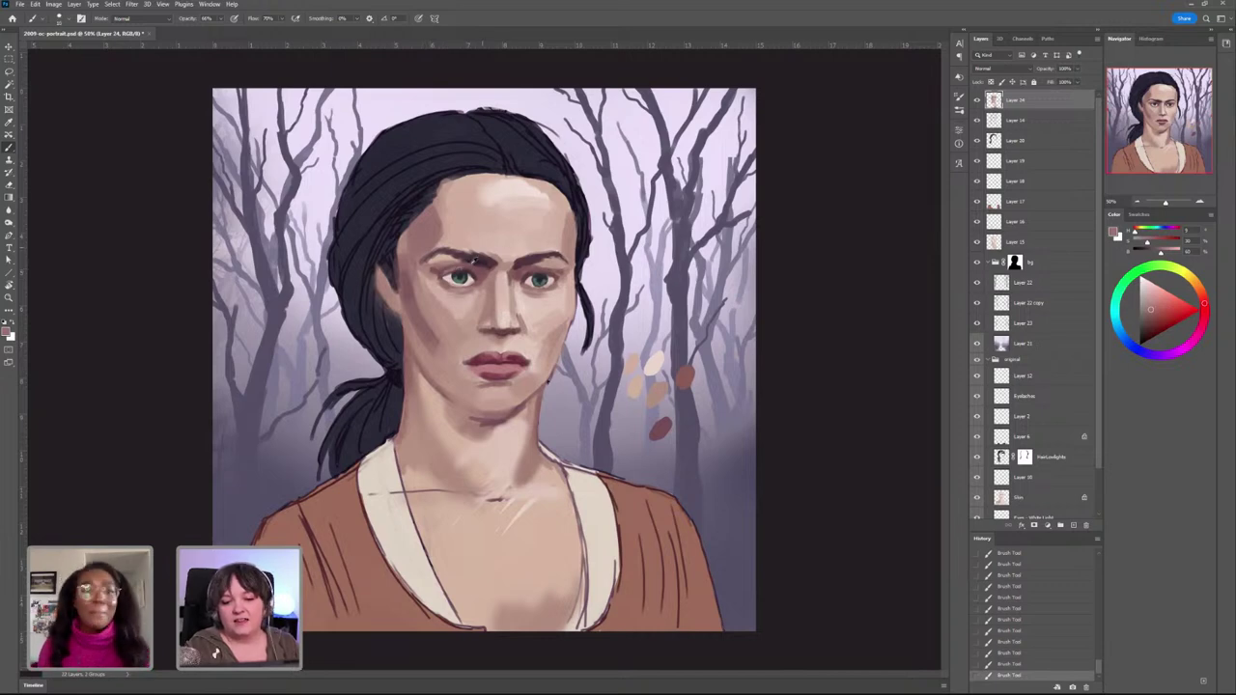
{"action": "left_click", "coordinate": [469, 268], "text": "alt"}
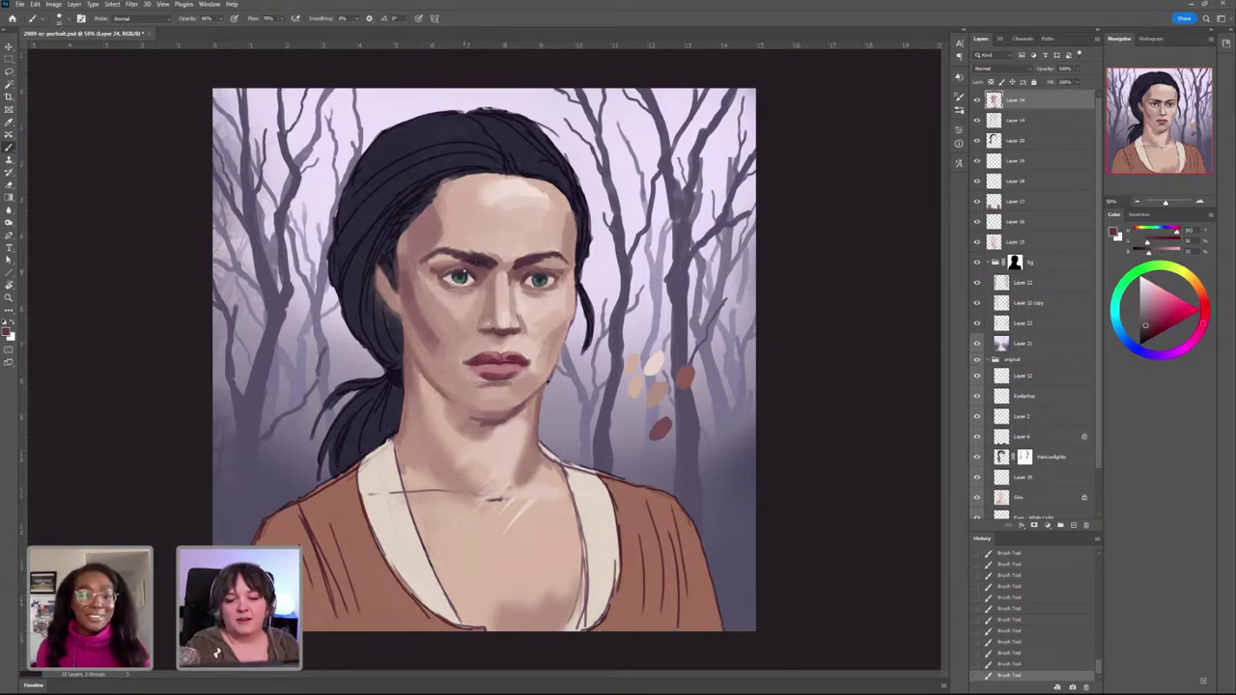
{"action": "left_click_drag", "start_coordinate": [468, 267], "coordinate": [440, 274]}
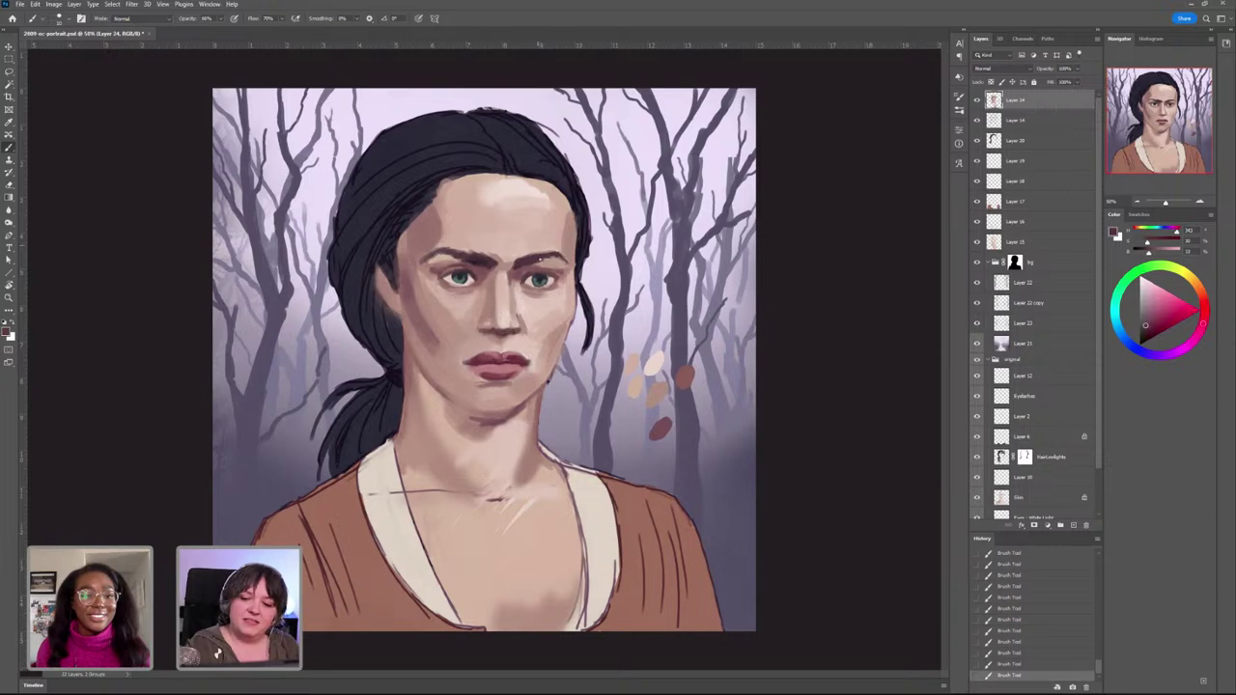
Step: Clean up the edge of the right eyebrow with skin sampled beside it, and refine the left iris with sampled eye colours
{"action": "left_click", "coordinate": [570, 272], "text": "alt"}
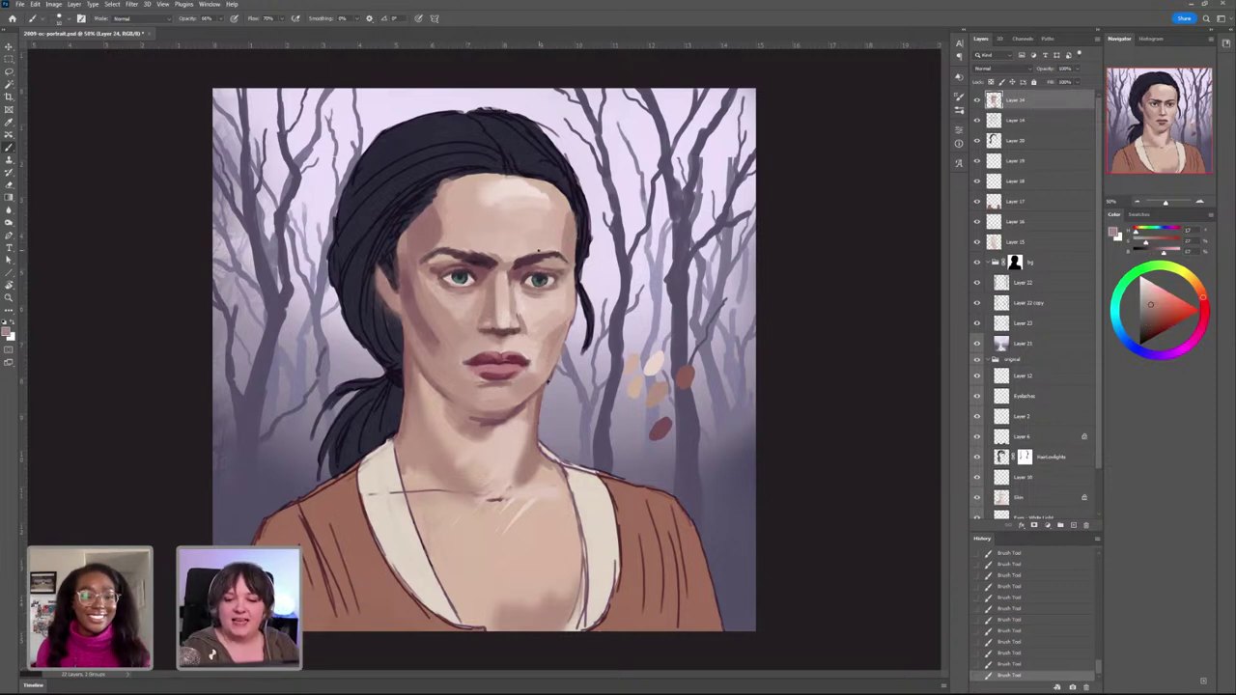
{"action": "left_click", "coordinate": [463, 277], "text": "alt"}
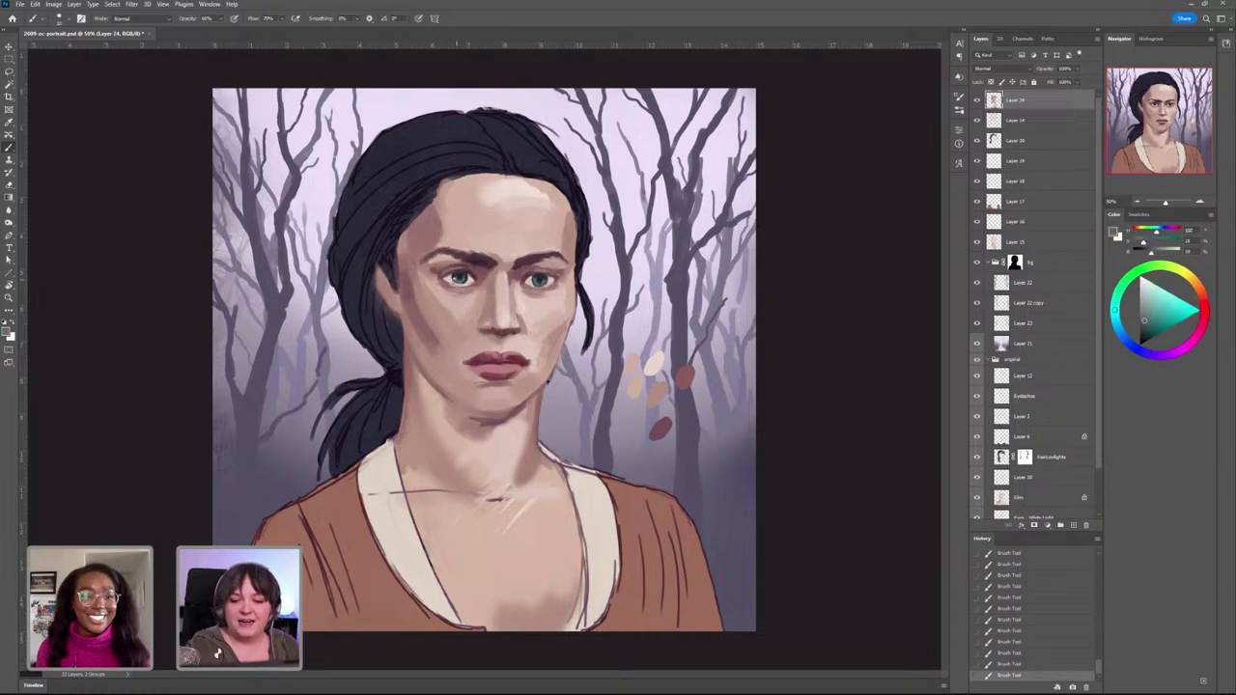
{"action": "left_click", "coordinate": [455, 277], "text": "alt"}
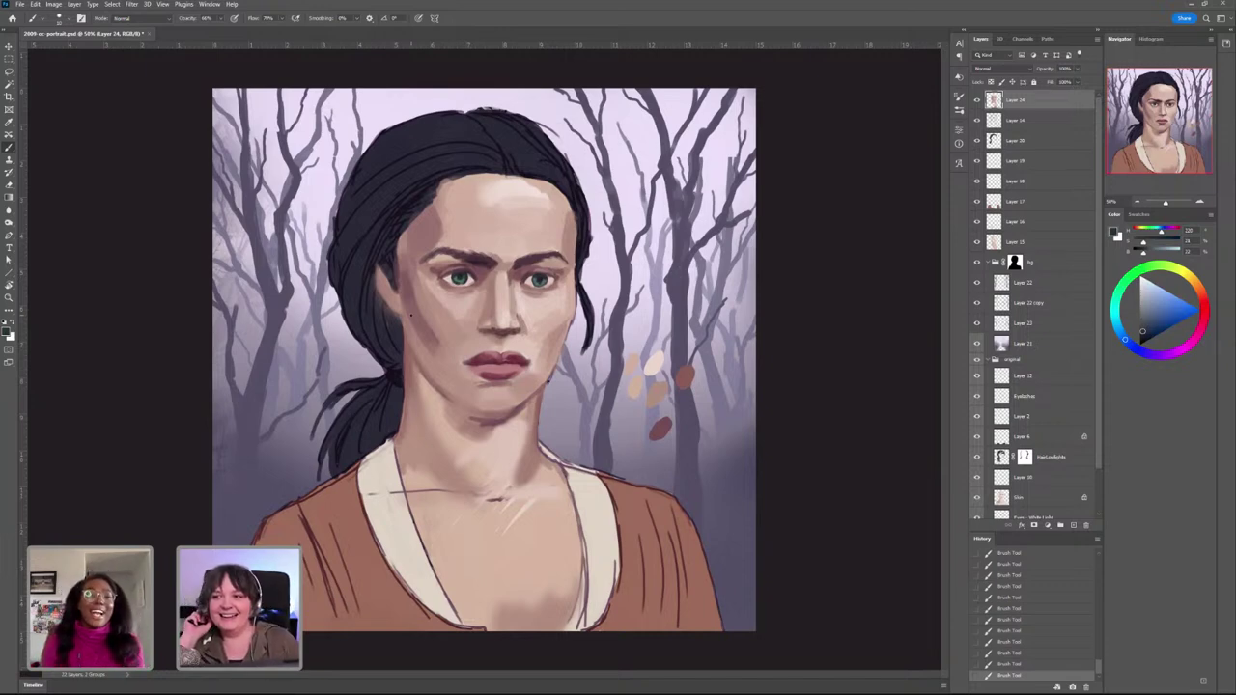
Step: Soften the left jawline with skin sampled under the nose, and shade the left side of the neck with a jaw shadow tone
{"action": "left_click", "coordinate": [507, 336], "text": "alt"}
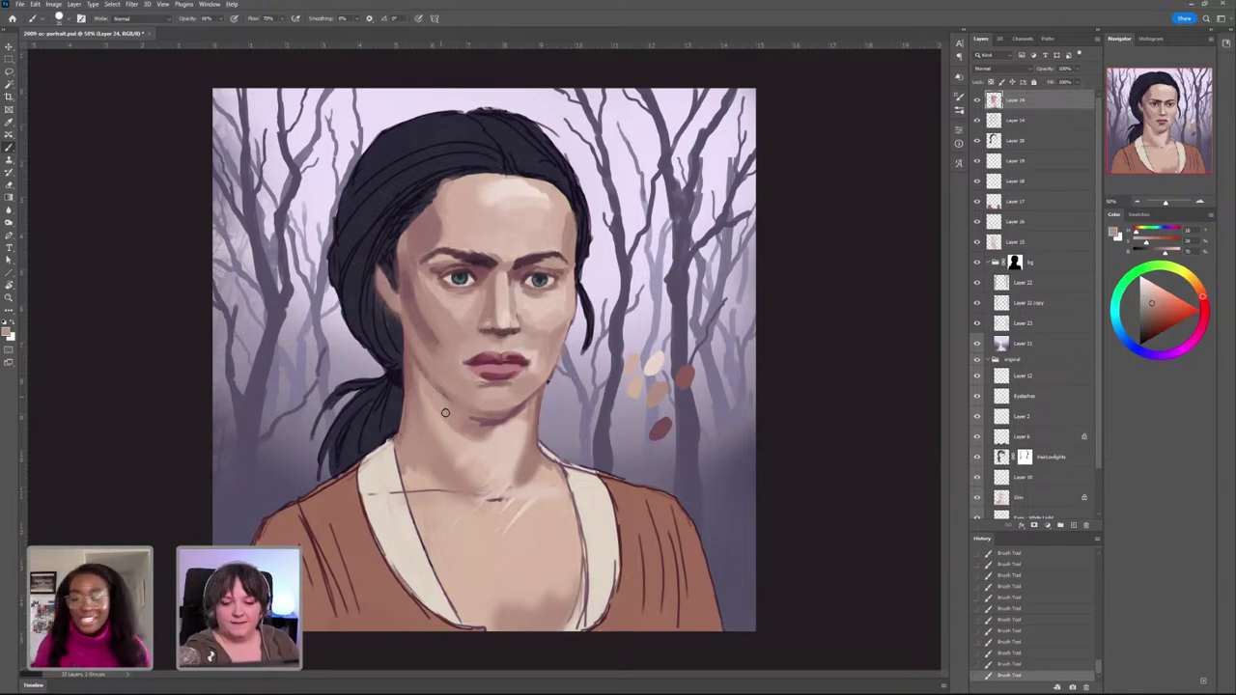
{"action": "left_click", "coordinate": [416, 378], "text": "alt"}
{"action": "left_click_drag", "start_coordinate": [419, 408], "coordinate": [422, 439]}
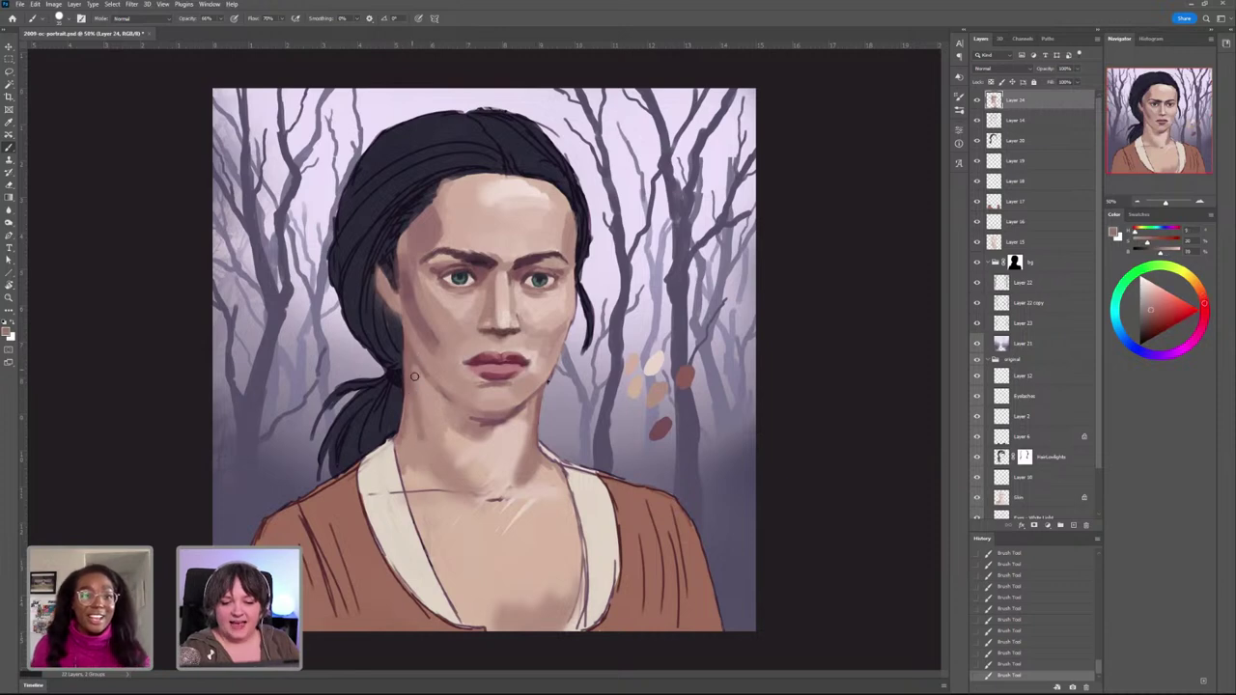
Step: Shade the left side of the neck and the skin beside the ear with a sampled shadow tone, and compare the portrait without Layer 24
{"action": "left_click_drag", "start_coordinate": [415, 377], "coordinate": [437, 439]}
{"action": "left_click", "coordinate": [405, 308], "text": "alt"}
{"action": "mouse_move", "coordinate": [397, 286]}
{"action": "left_mouse_down"}
{"action": "mouse_move", "coordinate": [399, 312]}
{"action": "mouse_move", "coordinate": [393, 293]}
{"action": "left_mouse_up"}
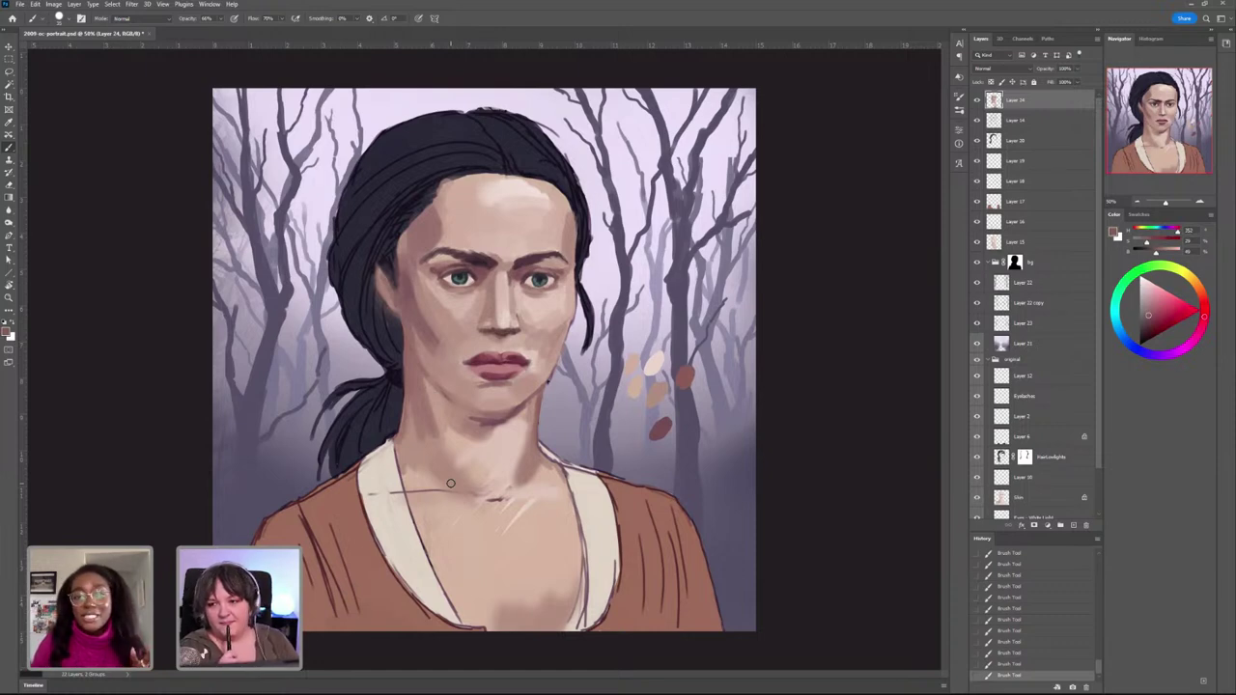
{"action": "left_click", "coordinate": [978, 100]}
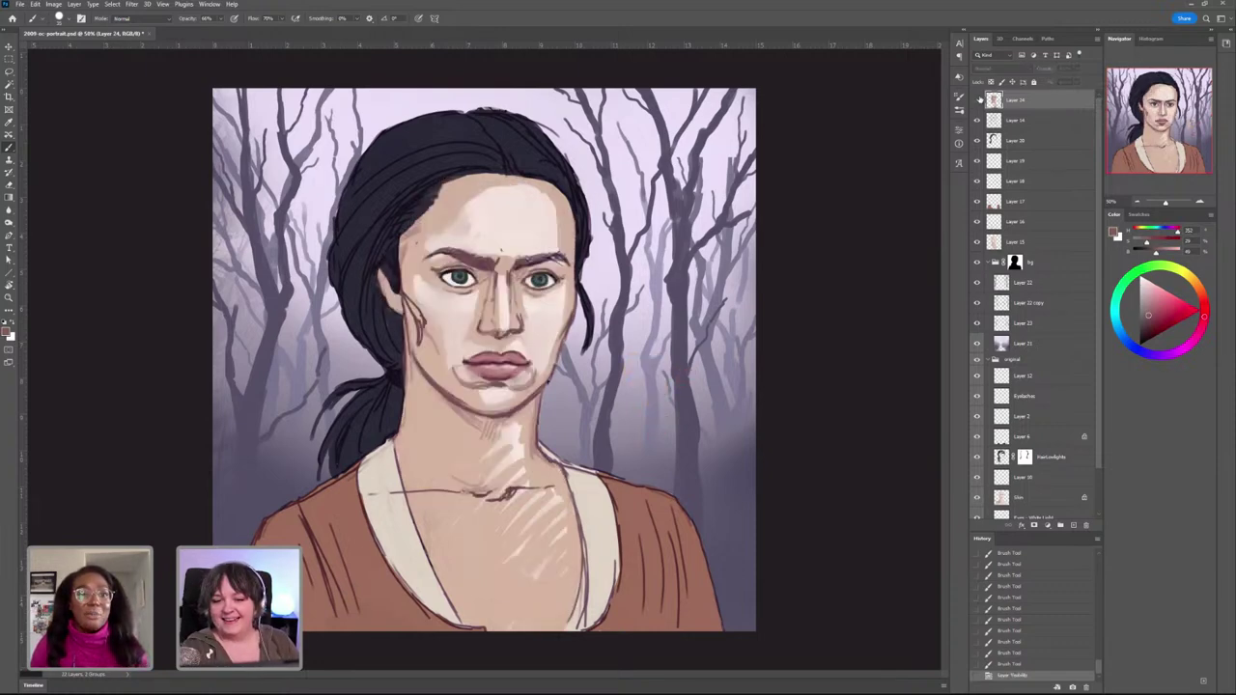
{"action": "left_click", "coordinate": [977, 100]}
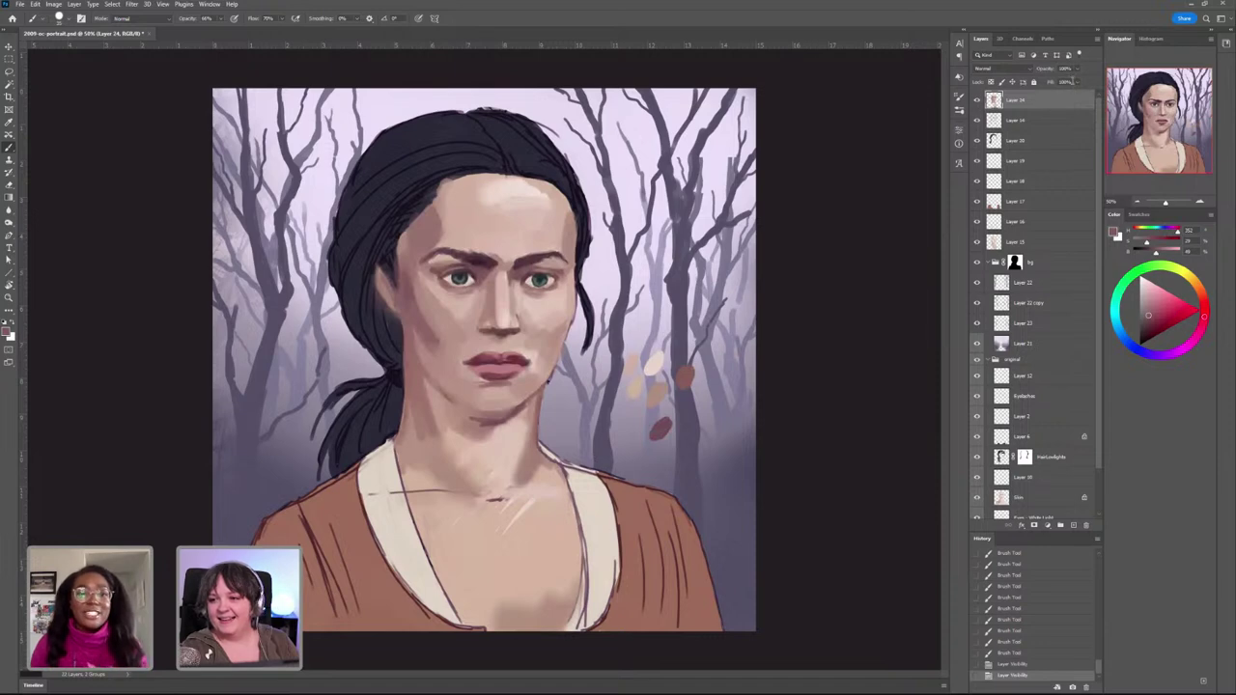
Step: Place a copy of Layer 14 at the top of the layer stack and reduce its opacity to 37%
{"action": "left_click", "coordinate": [1078, 70]}
{"action": "mouse_move", "coordinate": [1079, 82]}
{"action": "left_mouse_down"}
{"action": "mouse_move", "coordinate": [1063, 81]}
{"action": "mouse_move", "coordinate": [1084, 82]}
{"action": "left_mouse_up"}
{"action": "left_click", "coordinate": [1046, 104]}
{"action": "left_click_drag", "start_coordinate": [1042, 123], "coordinate": [1052, 82]}
{"action": "left_click", "coordinate": [1078, 69]}
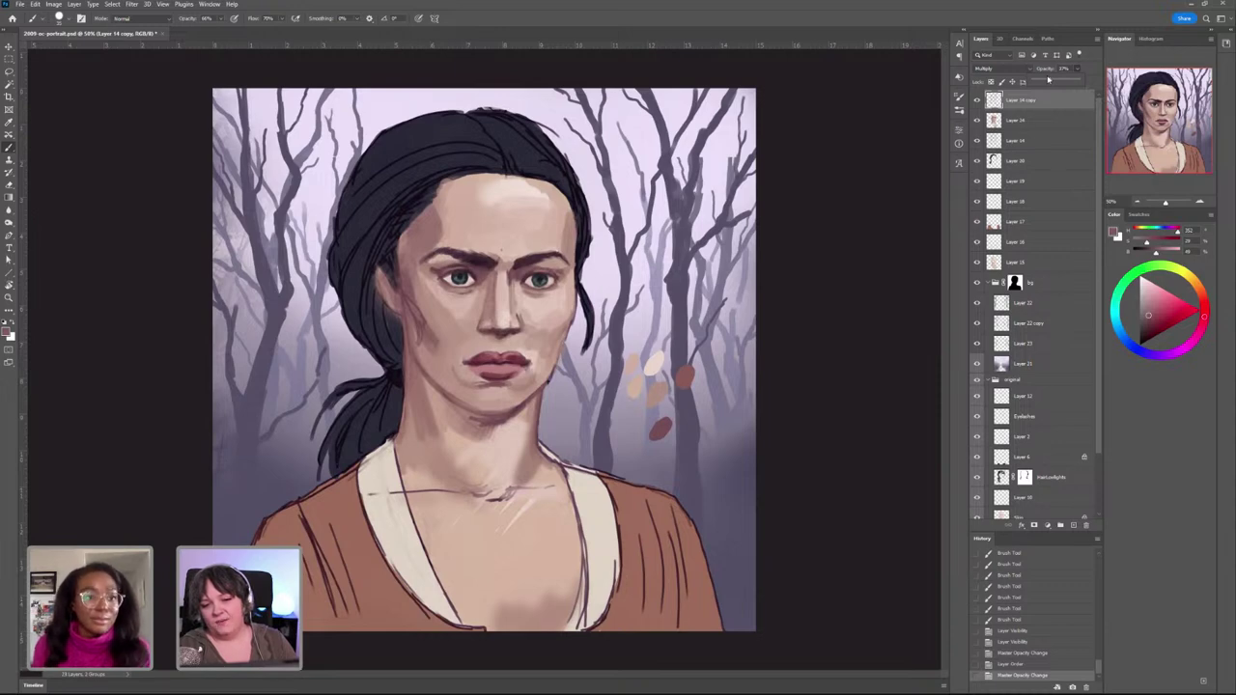
Step: Compare the portrait with and without the Layer 14 copy
{"action": "left_click", "coordinate": [976, 99]}
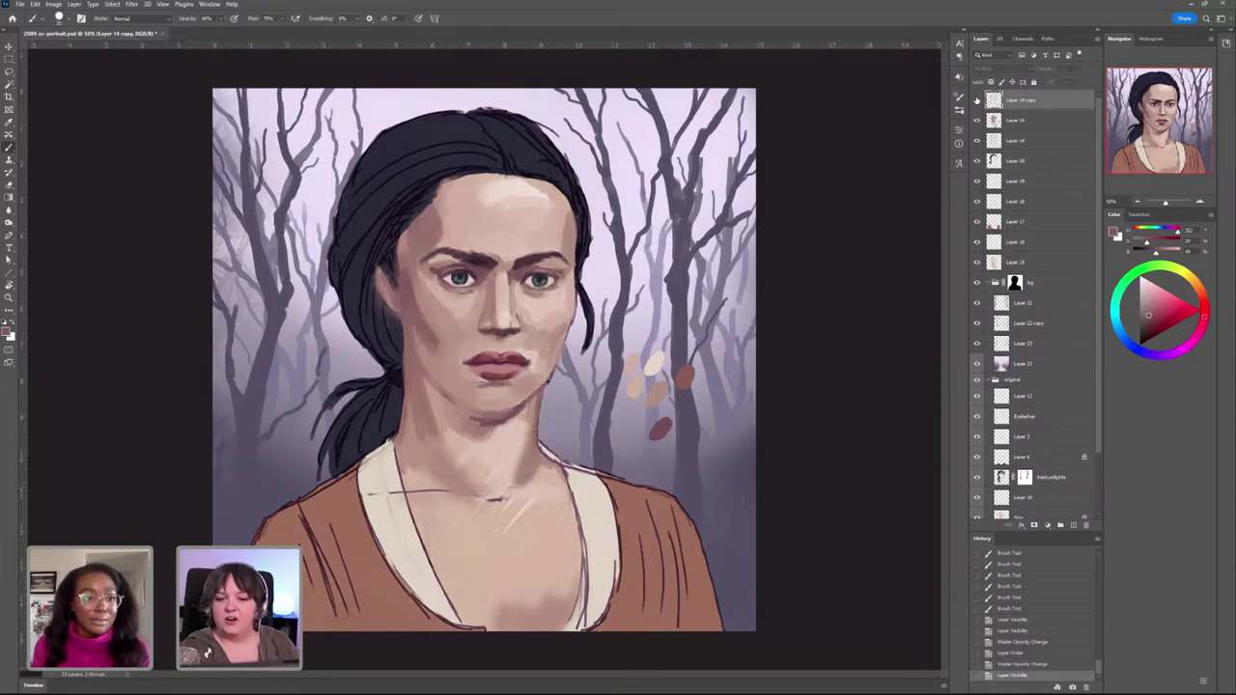
{"action": "left_click", "coordinate": [976, 100]}
{"action": "left_click", "coordinate": [977, 100]}
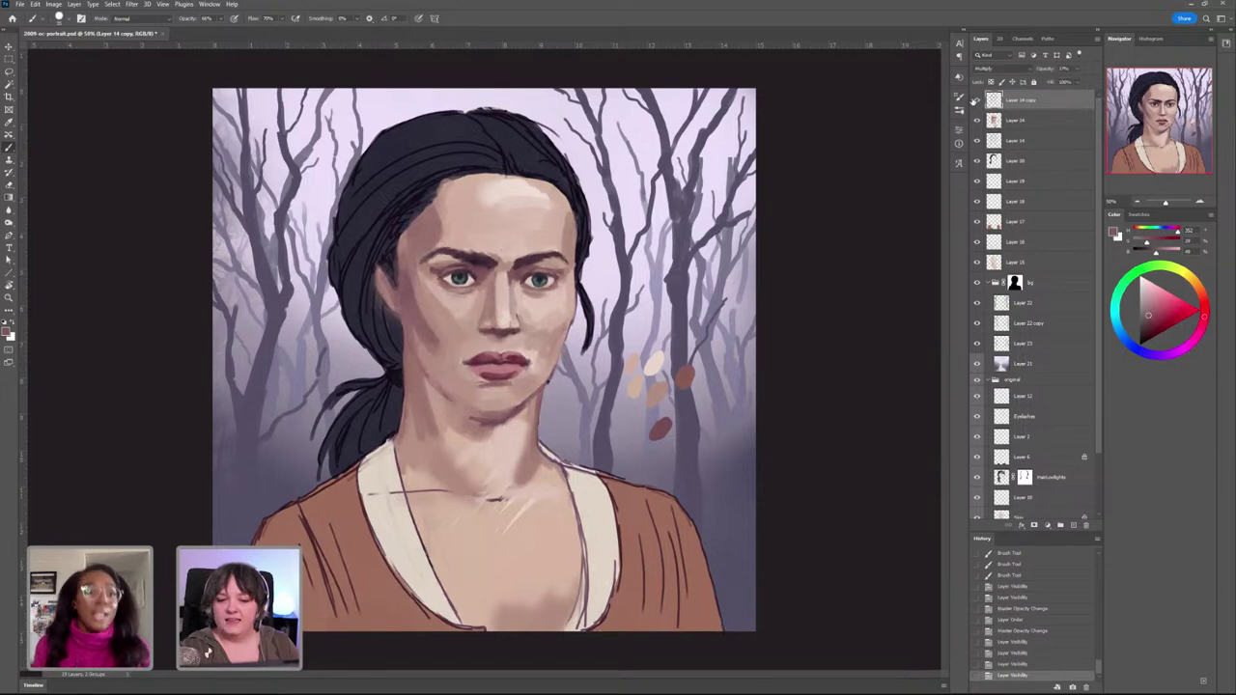
{"action": "left_click", "coordinate": [977, 99]}
{"action": "left_click", "coordinate": [977, 99]}
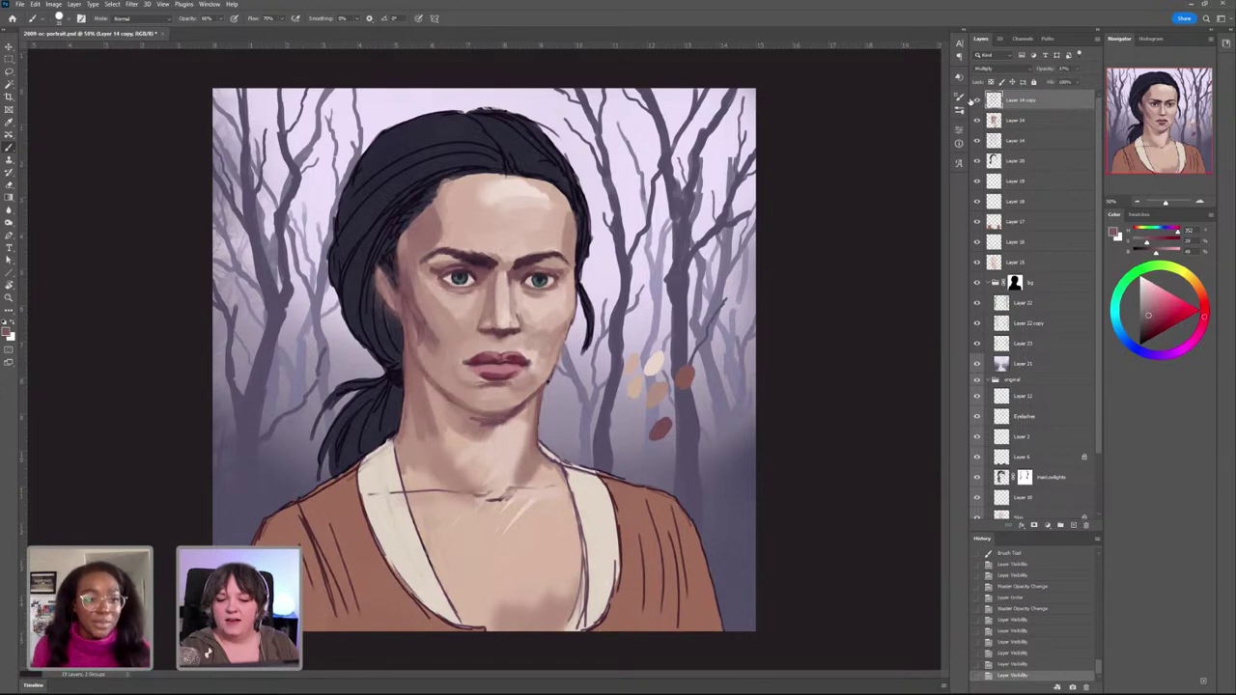
{"action": "left_click", "coordinate": [976, 99]}
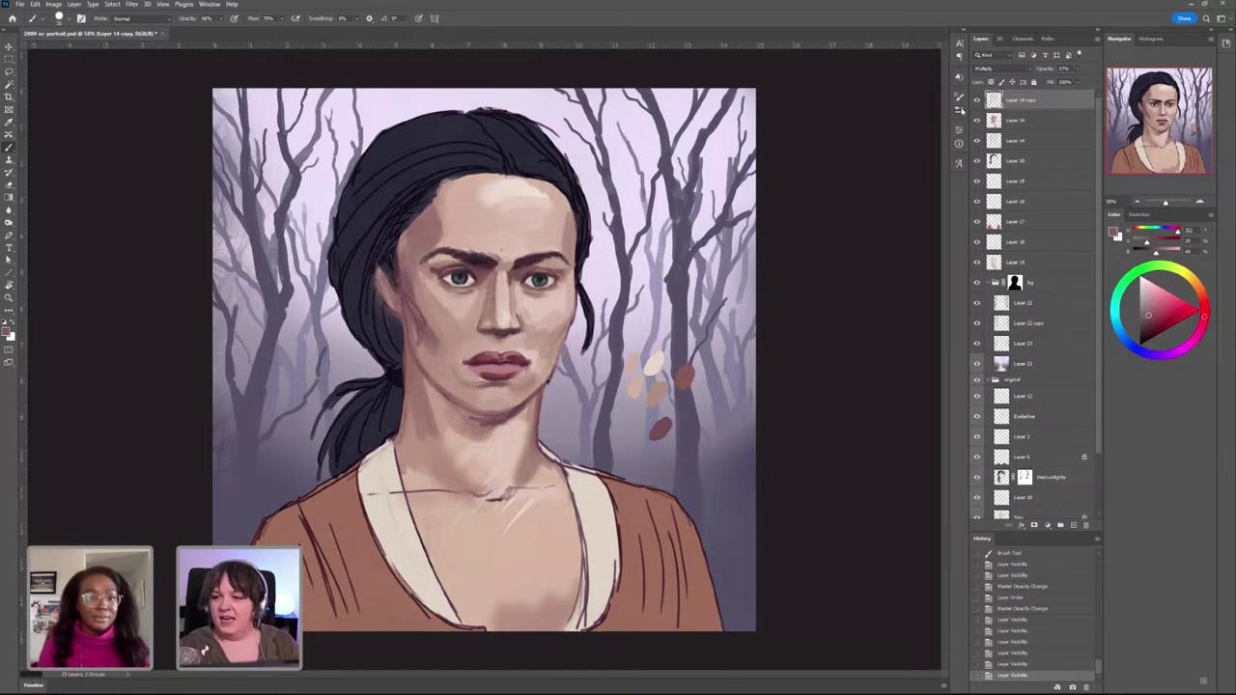
Step: On Layer 24, soften the left cheek and jaw with a shadow tone sampled from the cheek
{"action": "left_click", "coordinate": [1026, 119]}
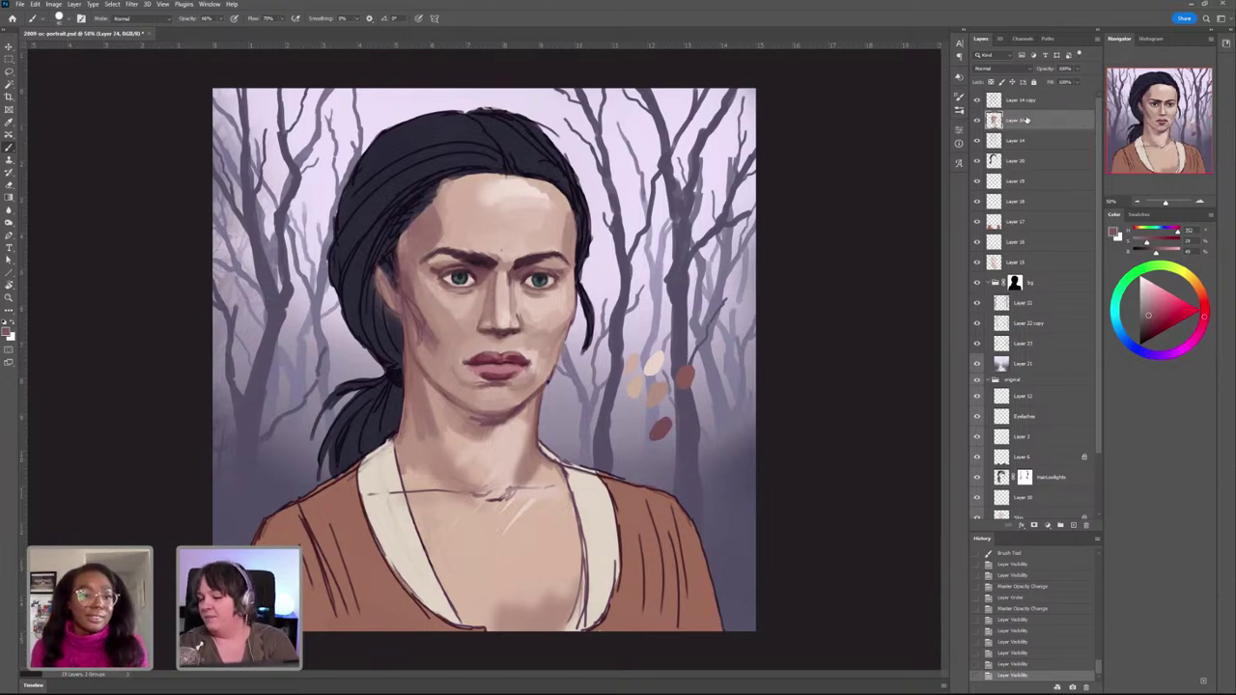
{"action": "left_click", "coordinate": [422, 334], "text": "alt"}
{"action": "left_click_drag", "start_coordinate": [421, 328], "coordinate": [435, 366]}
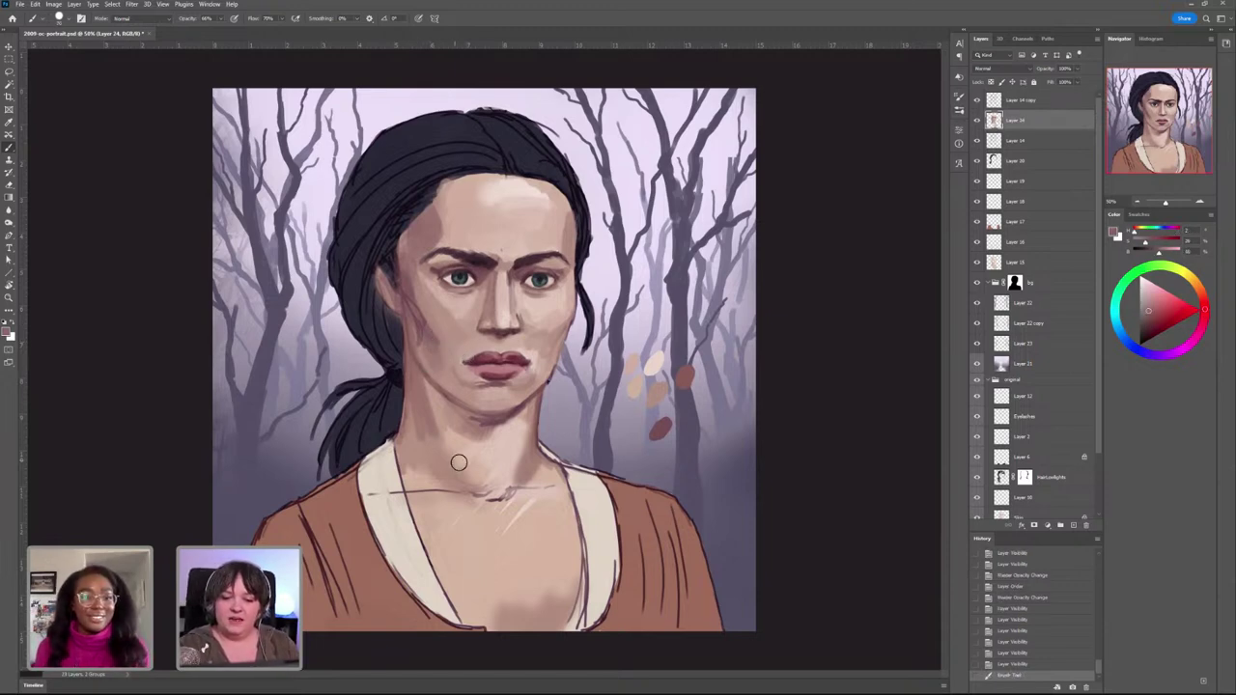
Step: Fill in the shadow below the jaw and across the front of the neck with sampled neck tones
{"action": "left_click", "coordinate": [422, 449], "text": "alt"}
{"action": "mouse_move", "coordinate": [423, 441]}
{"action": "left_mouse_down"}
{"action": "mouse_move", "coordinate": [434, 472]}
{"action": "mouse_move", "coordinate": [449, 468]}
{"action": "mouse_move", "coordinate": [446, 449]}
{"action": "left_mouse_up"}
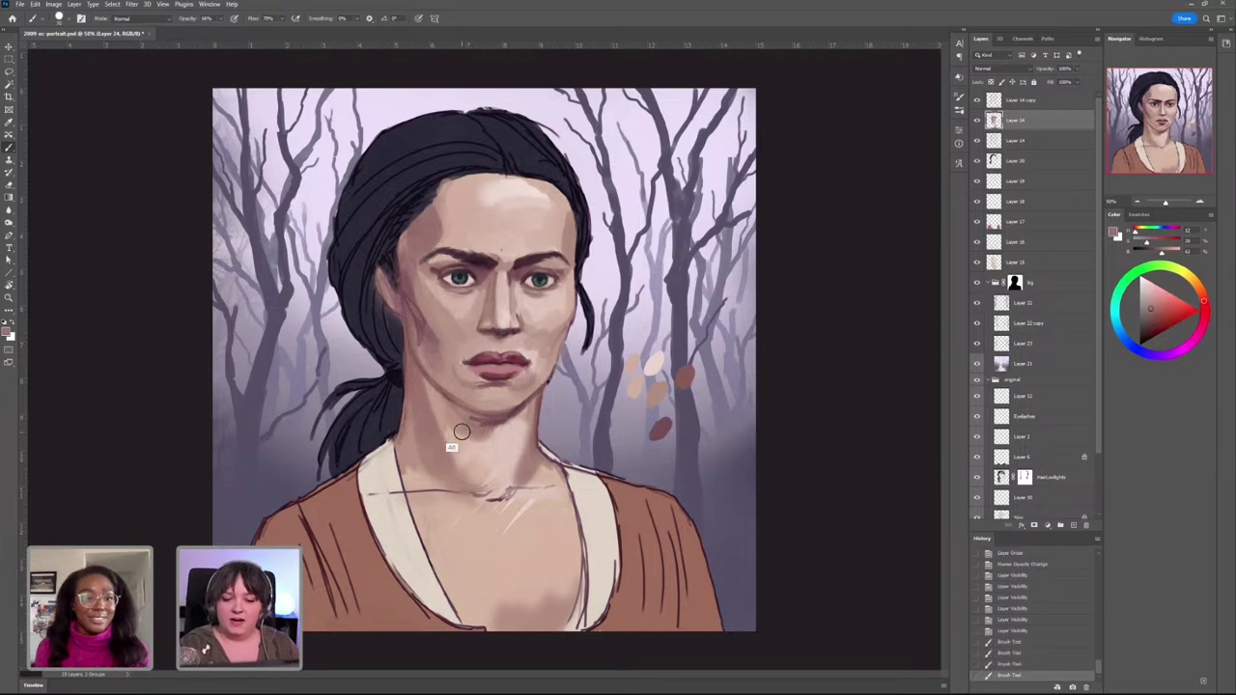
{"action": "mouse_move", "coordinate": [421, 379]}
{"action": "left_mouse_down"}
{"action": "mouse_move", "coordinate": [469, 425]}
{"action": "mouse_move", "coordinate": [436, 430]}
{"action": "left_mouse_up"}
{"action": "left_click_drag", "start_coordinate": [436, 420], "coordinate": [452, 448]}
{"action": "left_click_drag", "start_coordinate": [458, 427], "coordinate": [466, 461]}
{"action": "left_click_drag", "start_coordinate": [472, 438], "coordinate": [479, 460]}
{"action": "mouse_move", "coordinate": [503, 423]}
{"action": "left_mouse_down"}
{"action": "mouse_move", "coordinate": [464, 447]}
{"action": "mouse_move", "coordinate": [513, 441]}
{"action": "mouse_move", "coordinate": [491, 463]}
{"action": "mouse_move", "coordinate": [524, 414]}
{"action": "mouse_move", "coordinate": [496, 448]}
{"action": "left_mouse_up"}
{"action": "left_click", "coordinate": [494, 452], "text": "alt"}
{"action": "left_click", "coordinate": [489, 448], "text": "alt"}
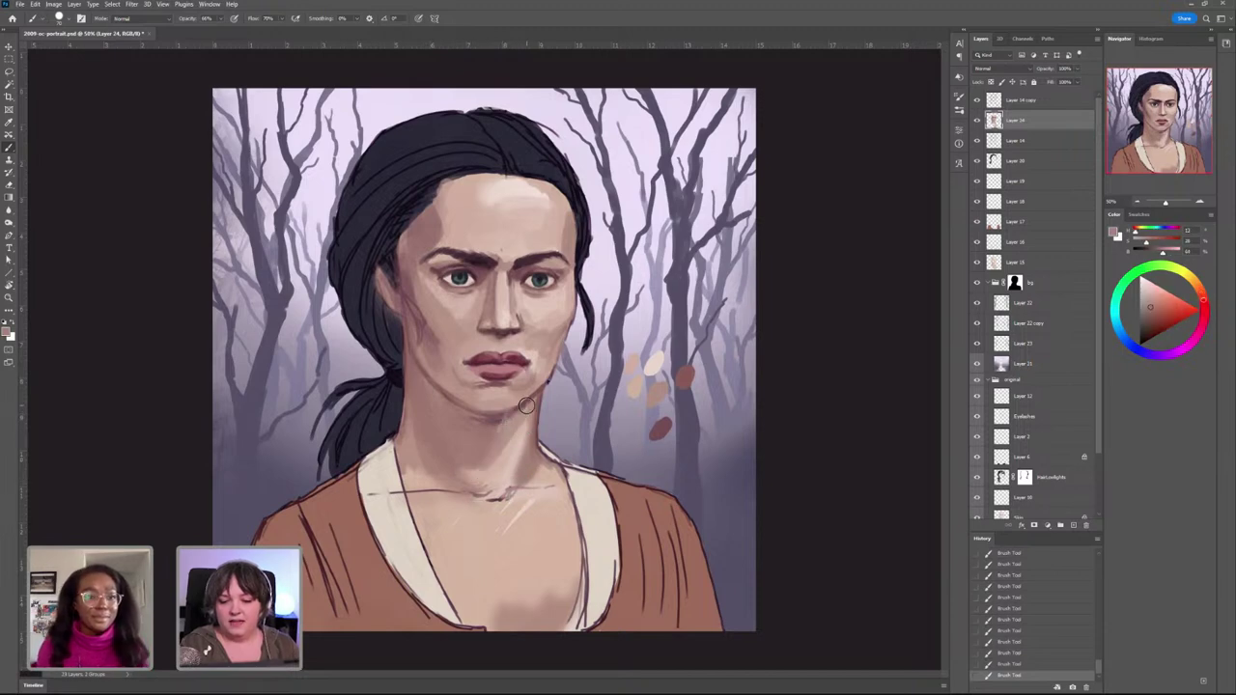
Step: Refine the lips and the area around the mouth with sampled under-chin shadow, nearby skin and dark lip colours
{"action": "left_click", "coordinate": [499, 432], "text": "alt"}
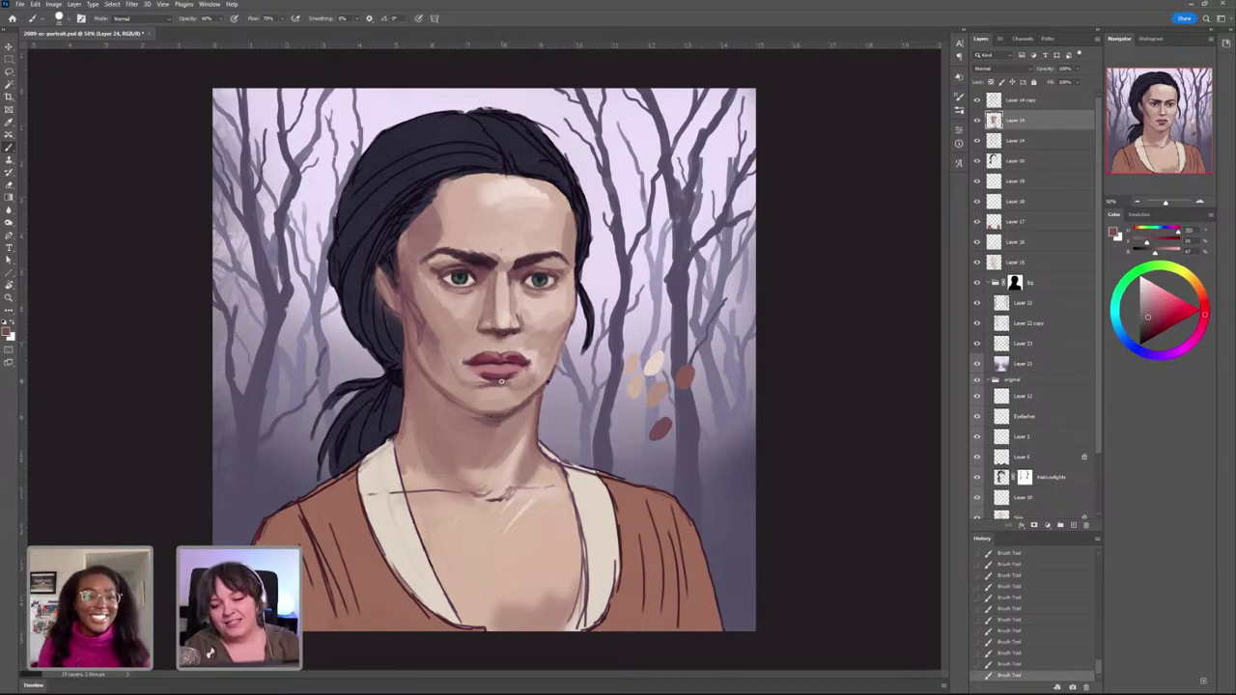
{"action": "left_click", "coordinate": [528, 348], "text": "alt"}
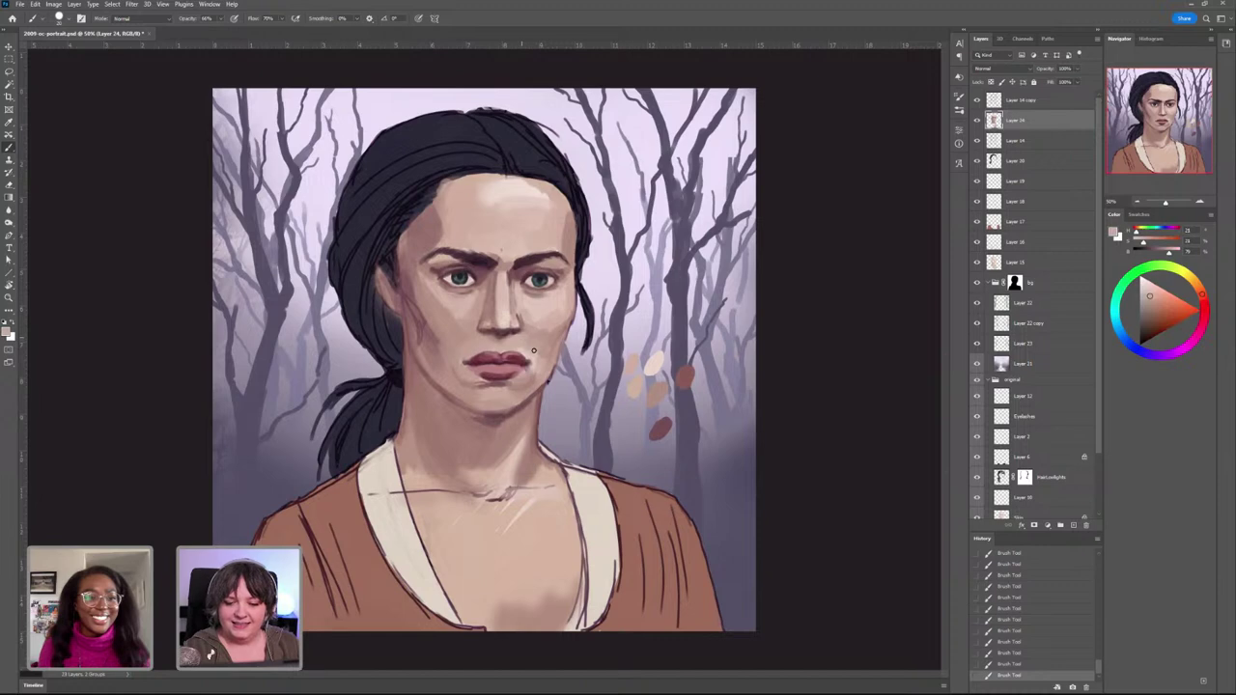
{"action": "left_click", "coordinate": [520, 378], "text": "alt"}
{"action": "left_click", "coordinate": [515, 374], "text": "alt"}
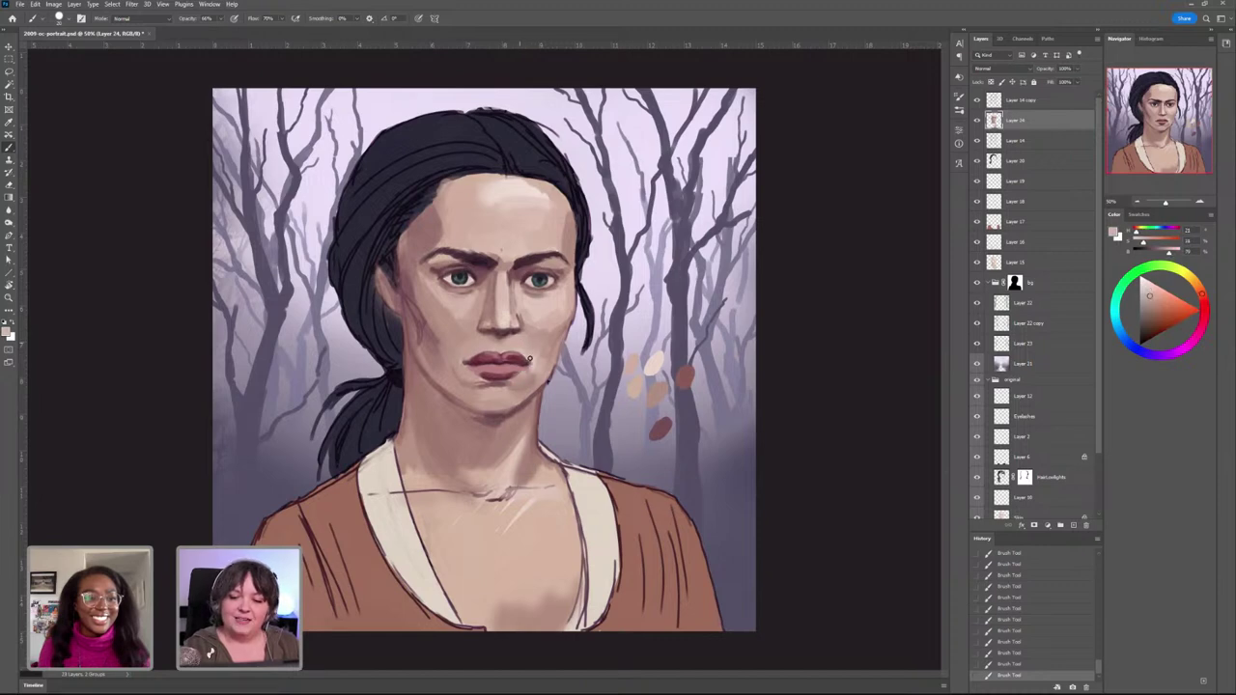
{"action": "left_click", "coordinate": [502, 357], "text": "alt"}
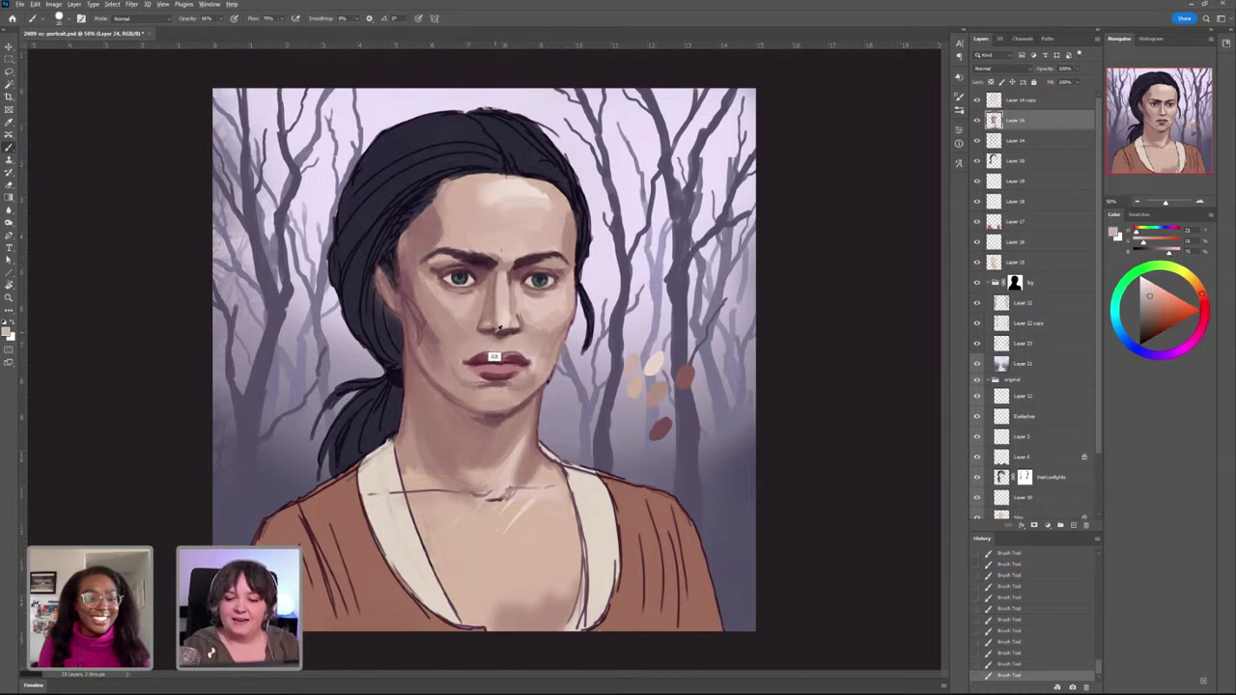
{"action": "left_click", "coordinate": [495, 357], "text": "alt"}
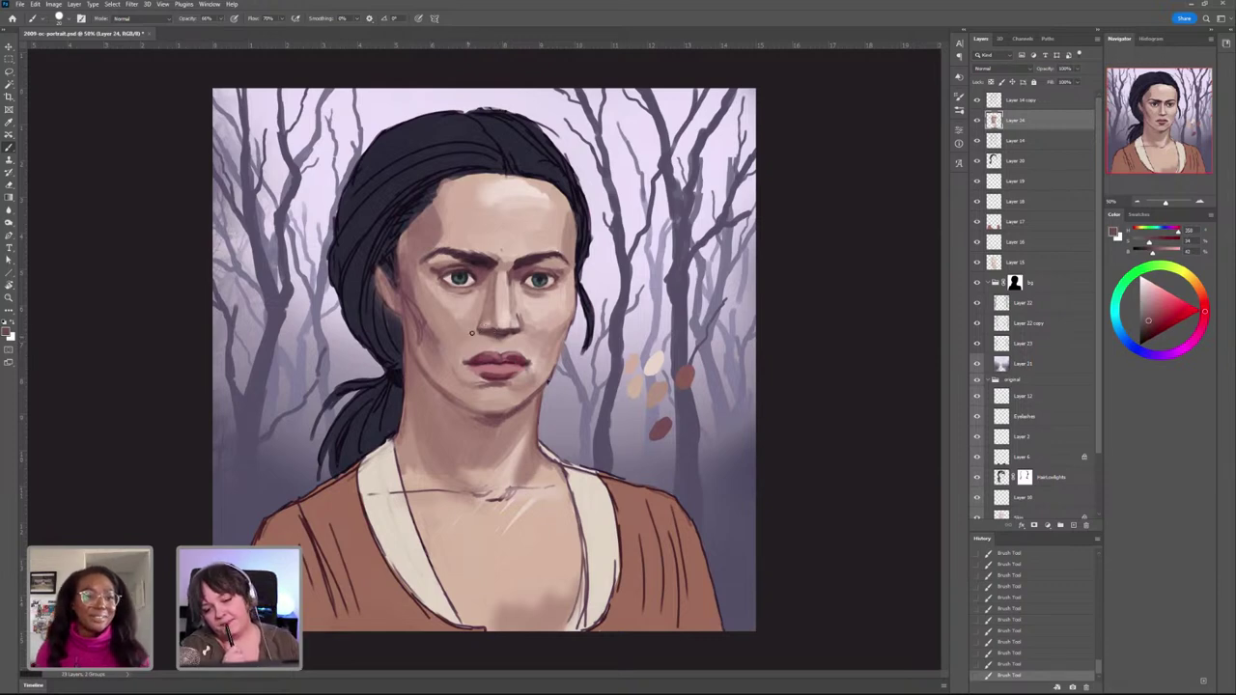
Step: Rework the shadow on the lower chest and blend the base of the neck with tones sampled from the neck and chest
{"action": "left_click", "coordinate": [409, 469], "text": "alt"}
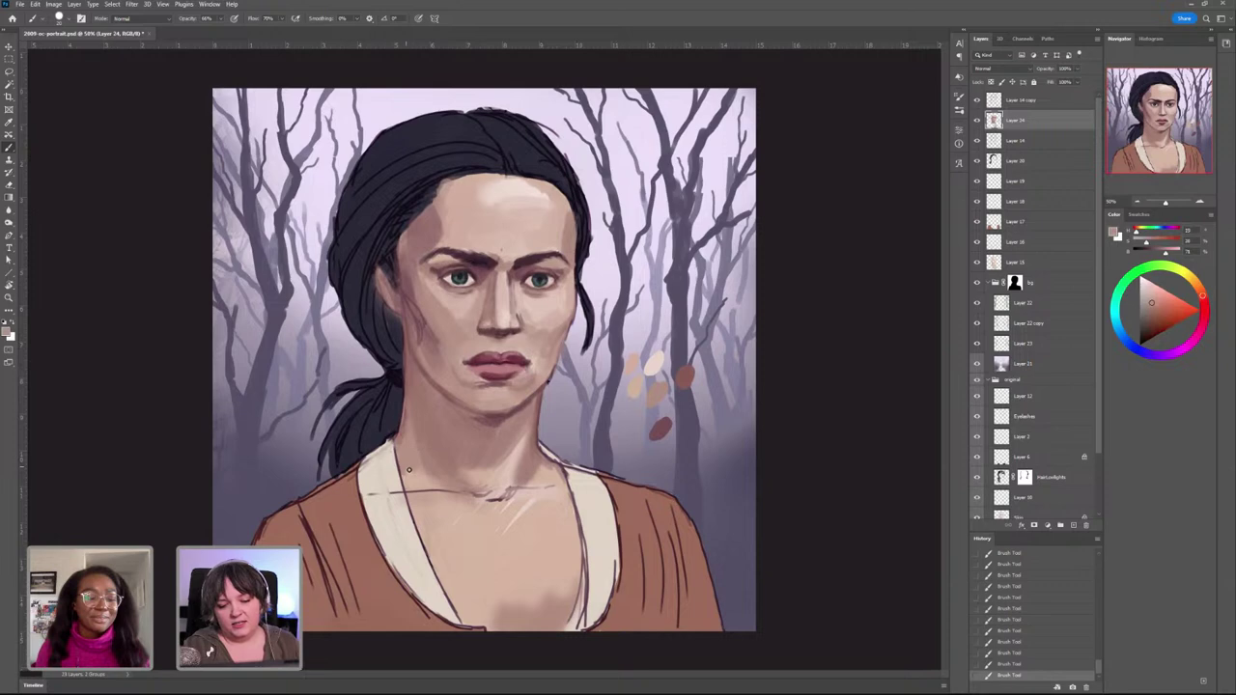
{"action": "left_click", "coordinate": [532, 599], "text": "alt"}
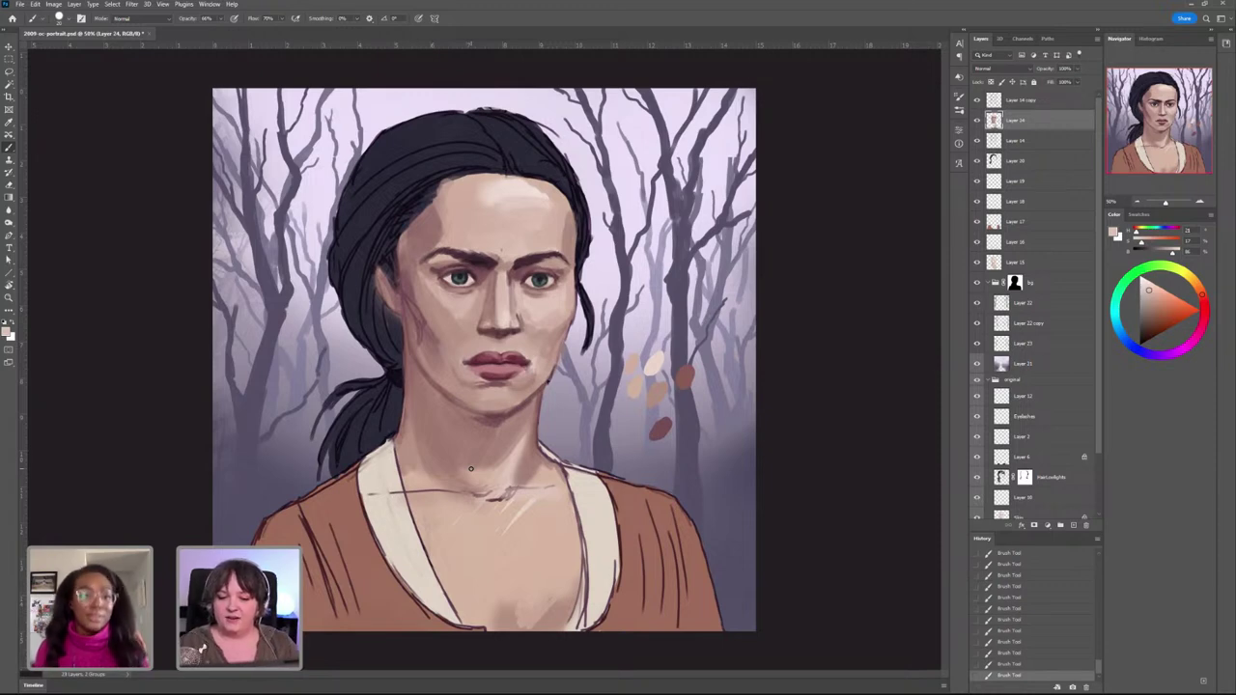
{"action": "left_click", "coordinate": [469, 483], "text": "alt"}
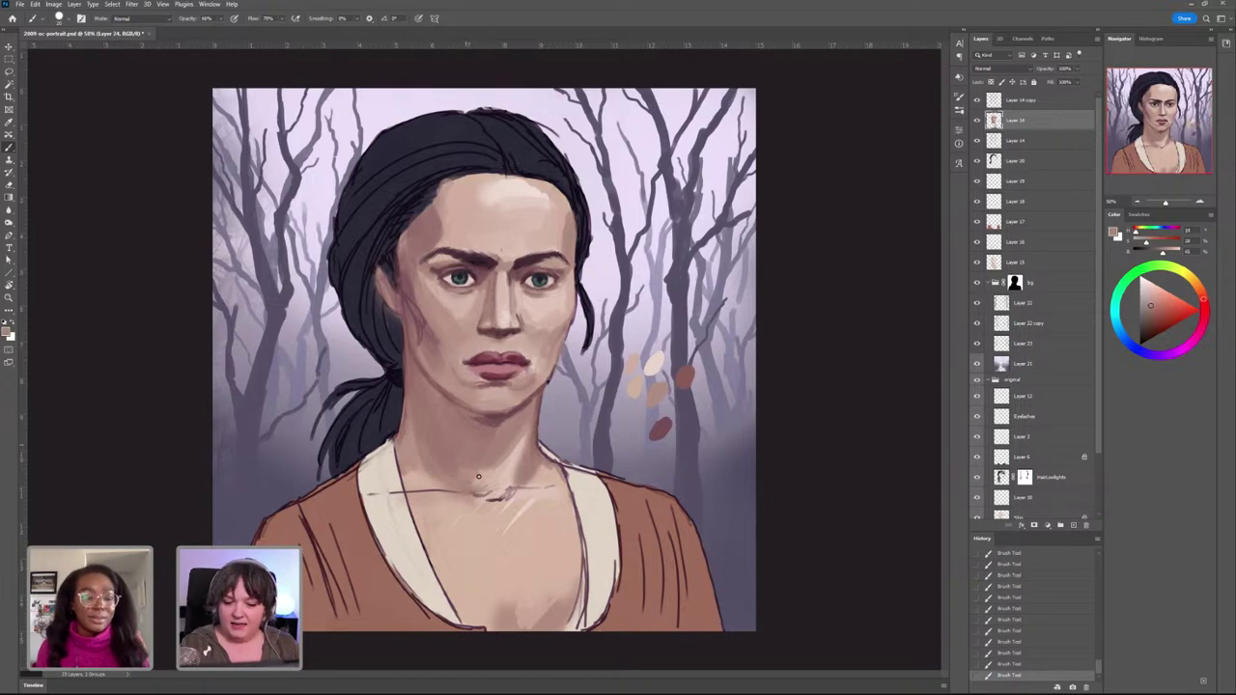
{"action": "mouse_move", "coordinate": [504, 466]}
{"action": "left_mouse_down"}
{"action": "mouse_move", "coordinate": [504, 484]}
{"action": "mouse_move", "coordinate": [475, 490]}
{"action": "left_mouse_up"}
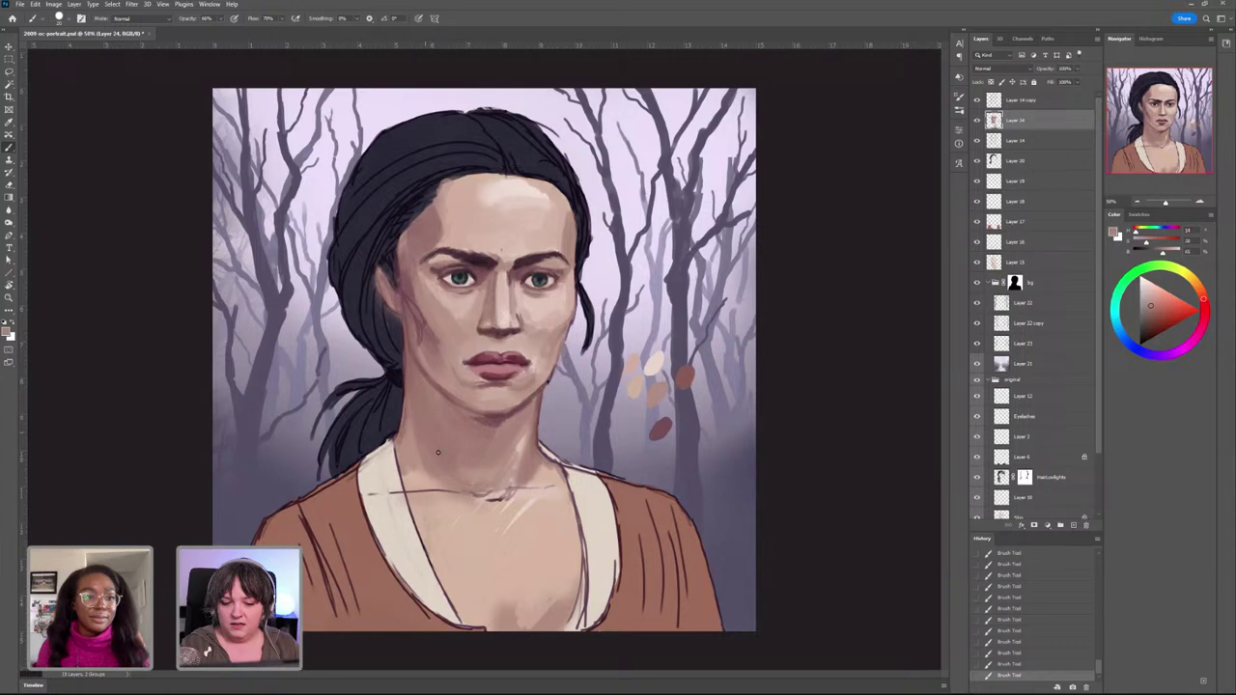
Step: Brush light skin sampled from the chest across the collarbone area and upper chest
{"action": "left_click", "coordinate": [498, 549], "text": "alt"}
{"action": "mouse_move", "coordinate": [571, 474]}
{"action": "left_mouse_down"}
{"action": "mouse_move", "coordinate": [500, 493]}
{"action": "mouse_move", "coordinate": [507, 510]}
{"action": "mouse_move", "coordinate": [504, 495]}
{"action": "mouse_move", "coordinate": [524, 499]}
{"action": "mouse_move", "coordinate": [494, 514]}
{"action": "mouse_move", "coordinate": [450, 504]}
{"action": "mouse_move", "coordinate": [475, 520]}
{"action": "mouse_move", "coordinate": [528, 520]}
{"action": "mouse_move", "coordinate": [489, 534]}
{"action": "left_mouse_up"}
{"action": "left_click_drag", "start_coordinate": [527, 518], "coordinate": [496, 552]}
Step: Lighten the left side of the neck with skin sampled below the collarbone, and sample the neck shadow tone
{"action": "left_click", "coordinate": [422, 498], "text": "alt"}
{"action": "left_click_drag", "start_coordinate": [423, 450], "coordinate": [449, 485]}
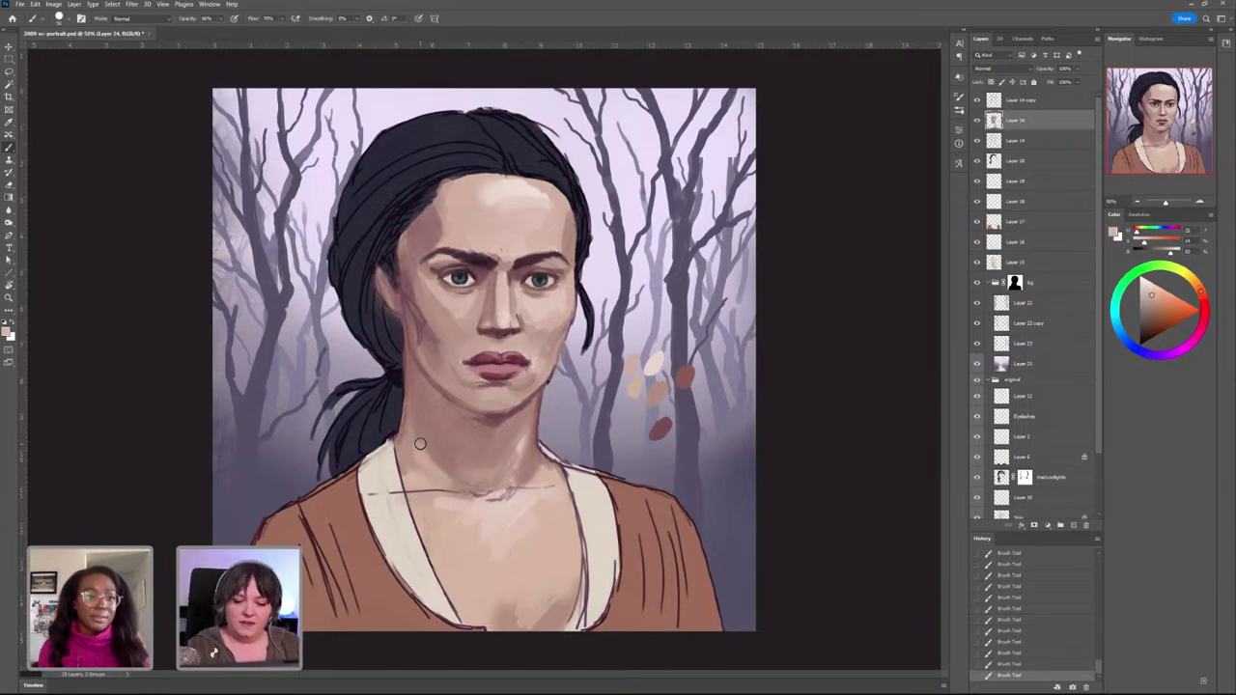
{"action": "left_click_drag", "start_coordinate": [420, 442], "coordinate": [445, 472]}
{"action": "left_click_drag", "start_coordinate": [422, 434], "coordinate": [468, 485]}
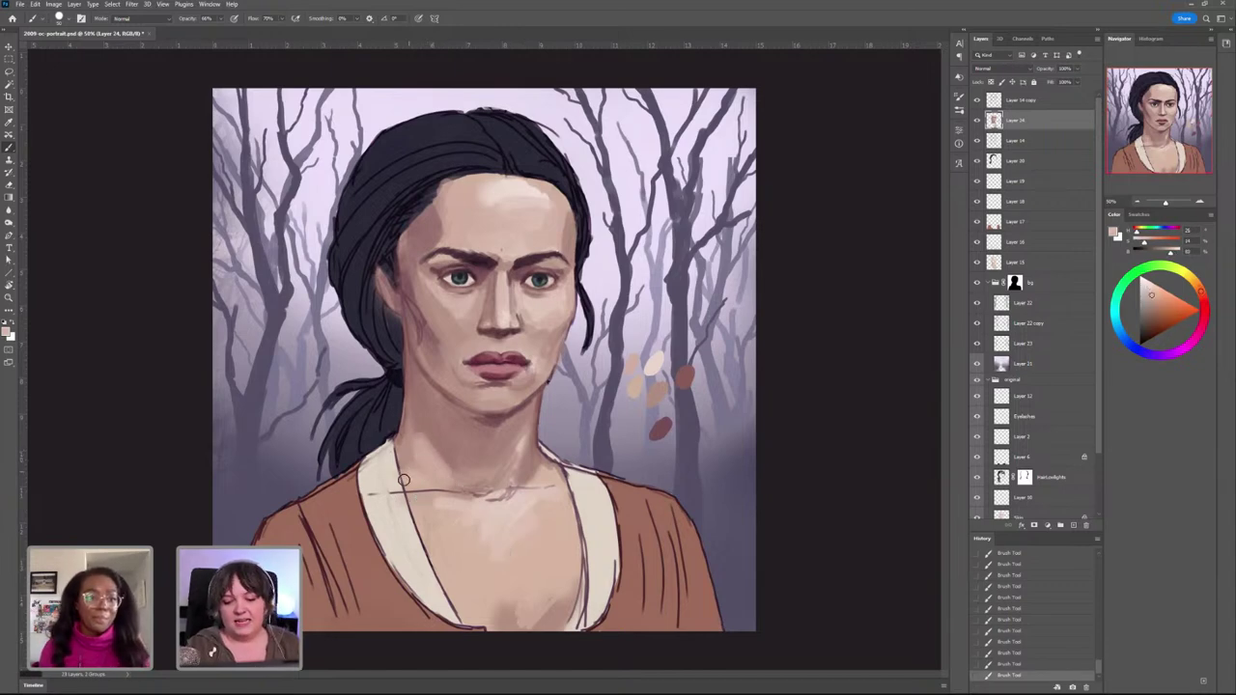
{"action": "left_click", "coordinate": [449, 471], "text": "alt"}
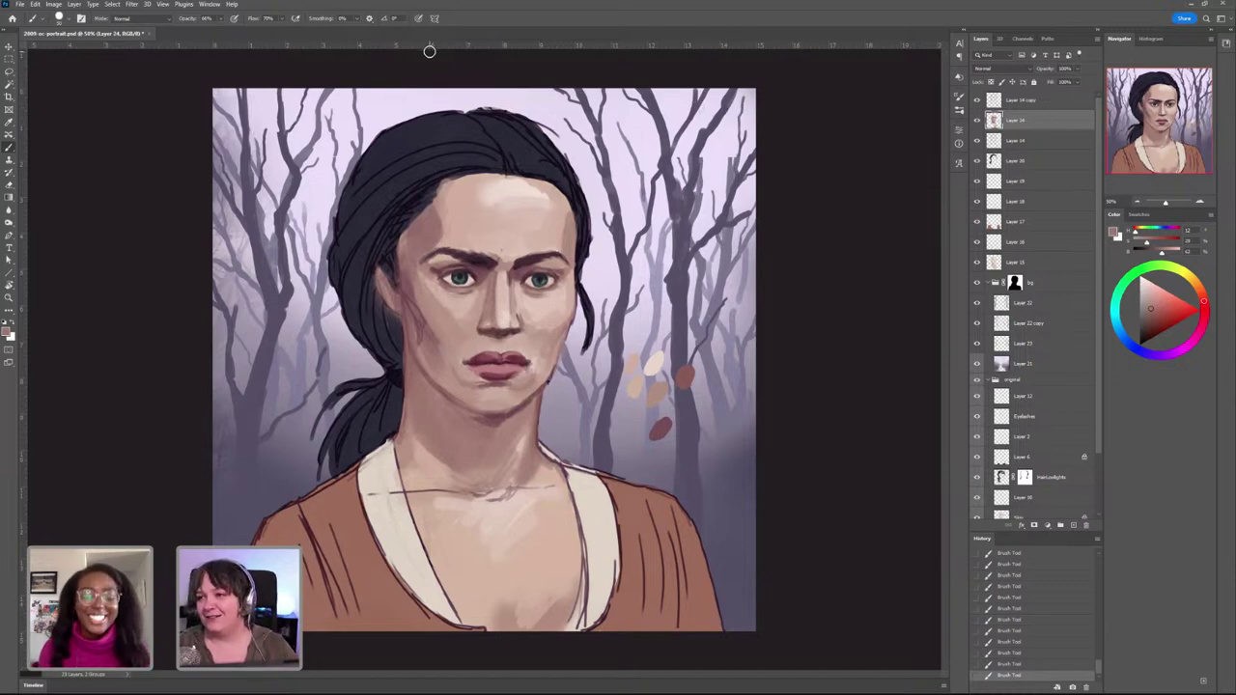
{"action": "left_click", "coordinate": [208, 5]}
{"action": "left_click", "coordinate": [207, 5]}
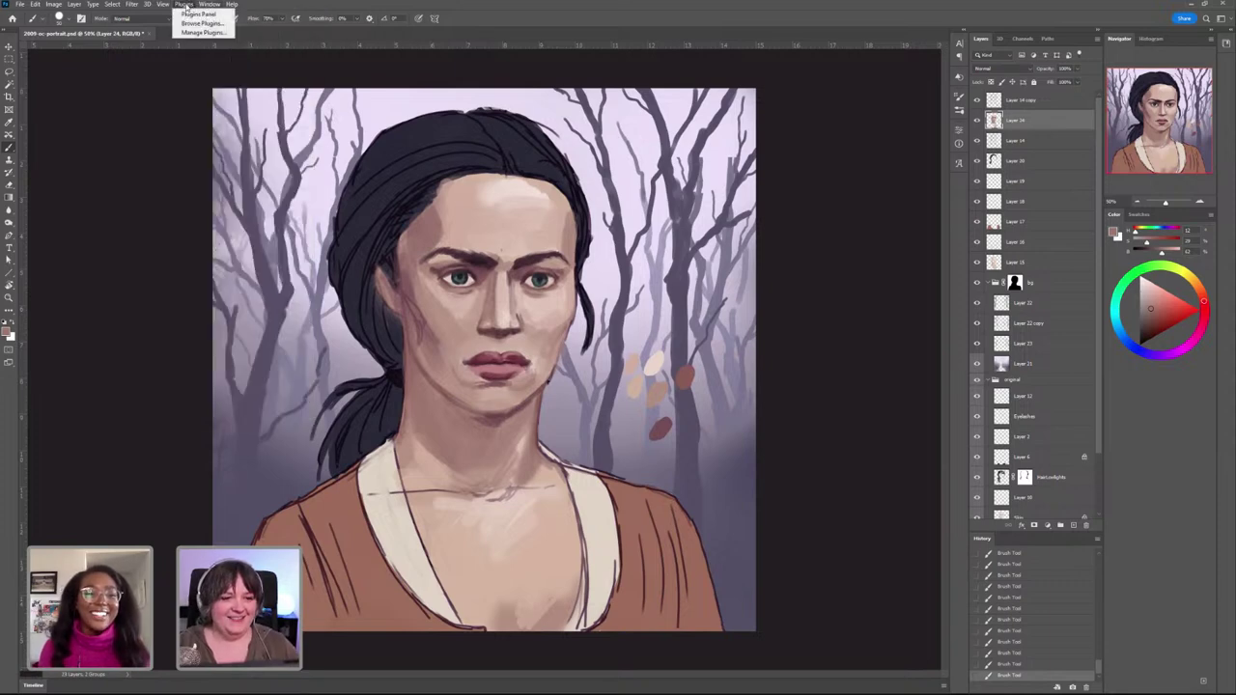
{"action": "left_click", "coordinate": [164, 5]}
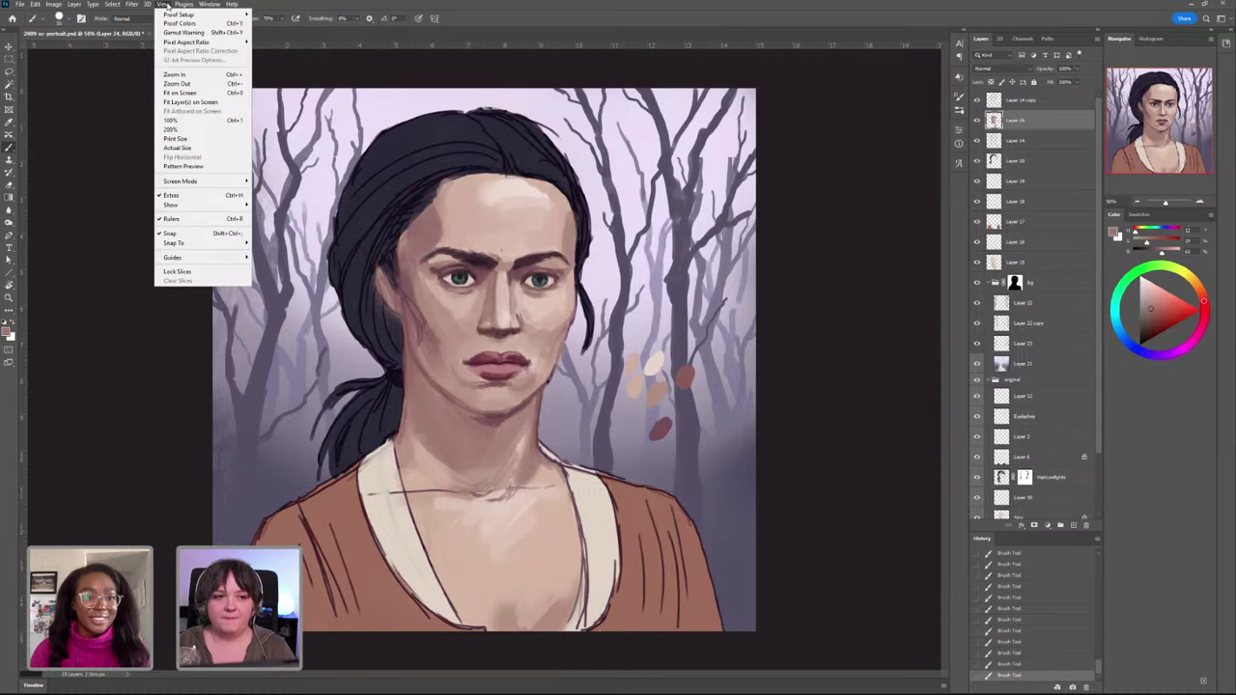
{"action": "left_click", "coordinate": [166, 5]}
{"action": "left_click", "coordinate": [164, 5]}
{"action": "left_click", "coordinate": [112, 4]}
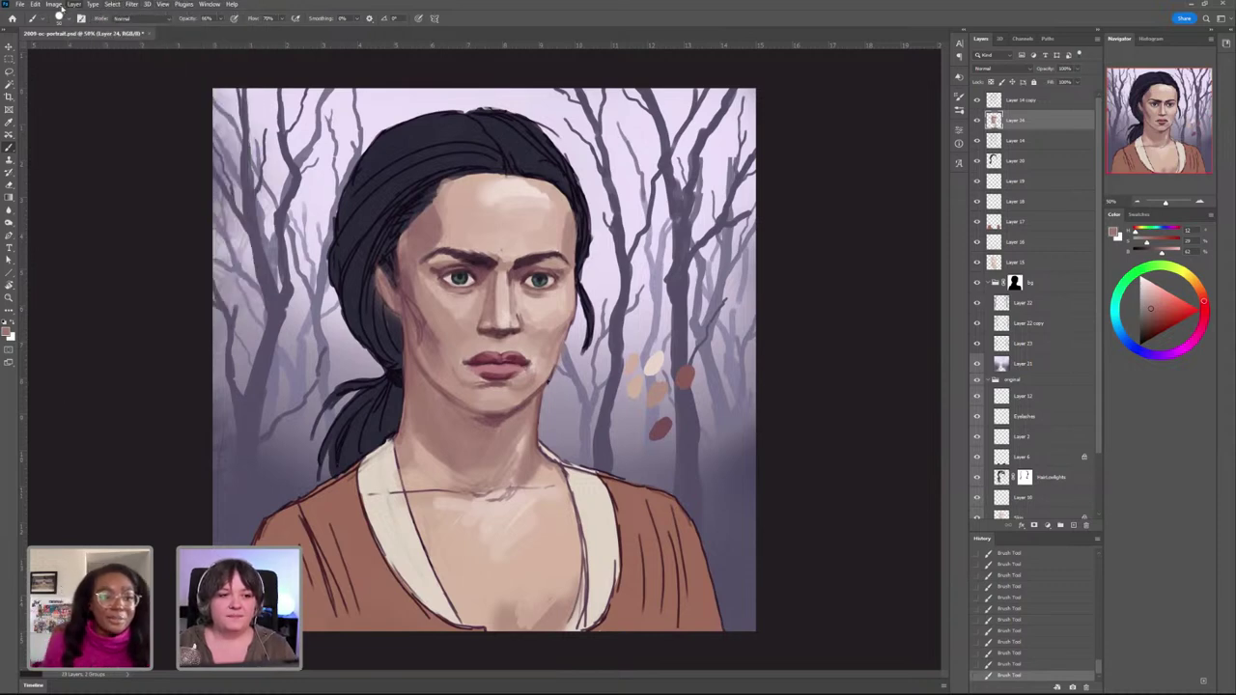
Step: Start a Levels adjustment on the skin layer and set the Red channel's midtone input to 1.15
{"action": "left_click", "coordinate": [56, 5]}
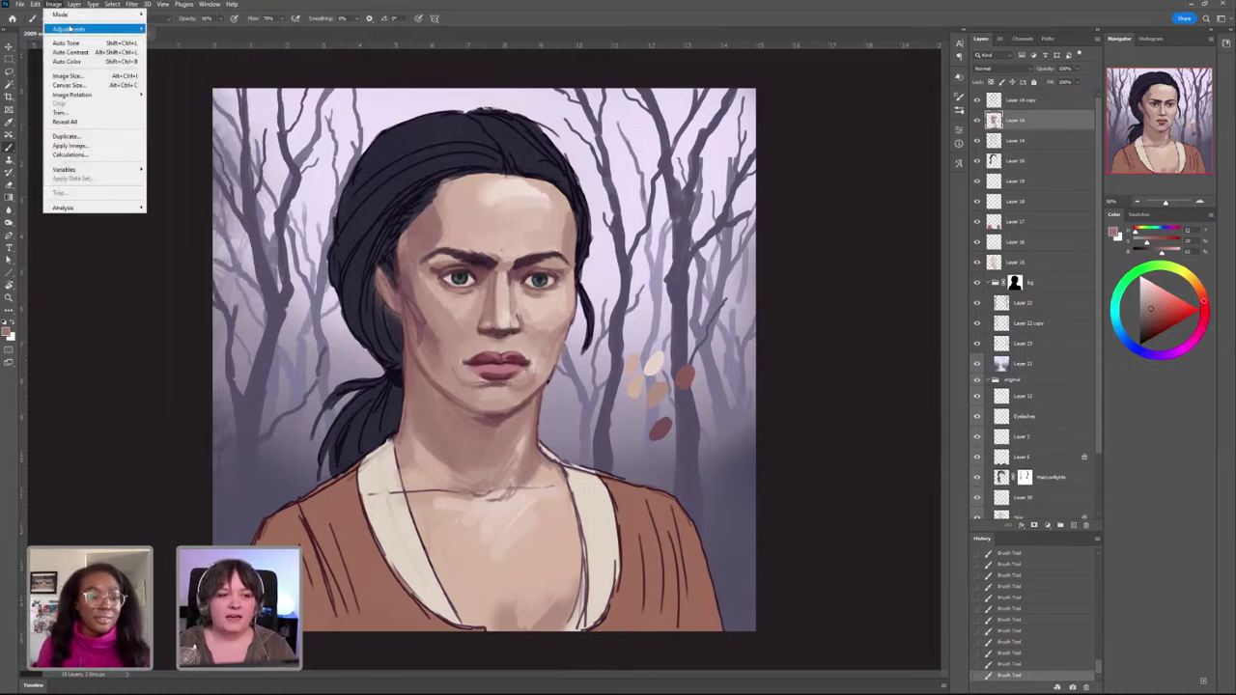
{"action": "mouse_move", "coordinate": [70, 29]}
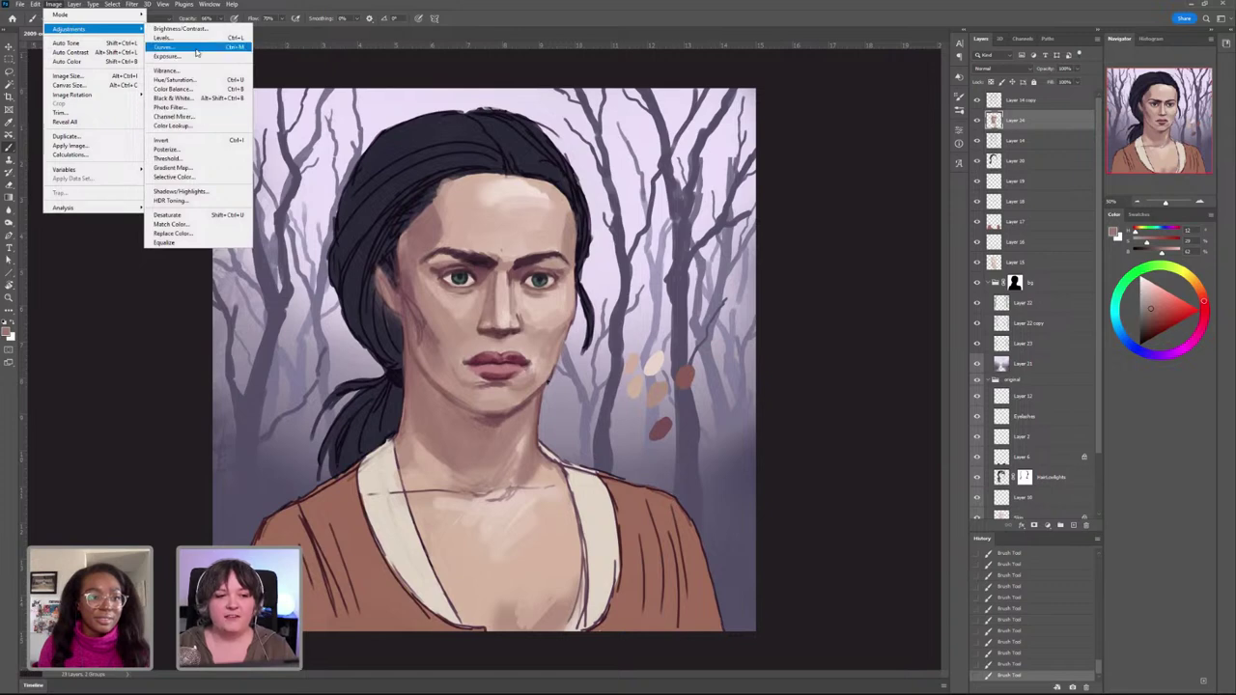
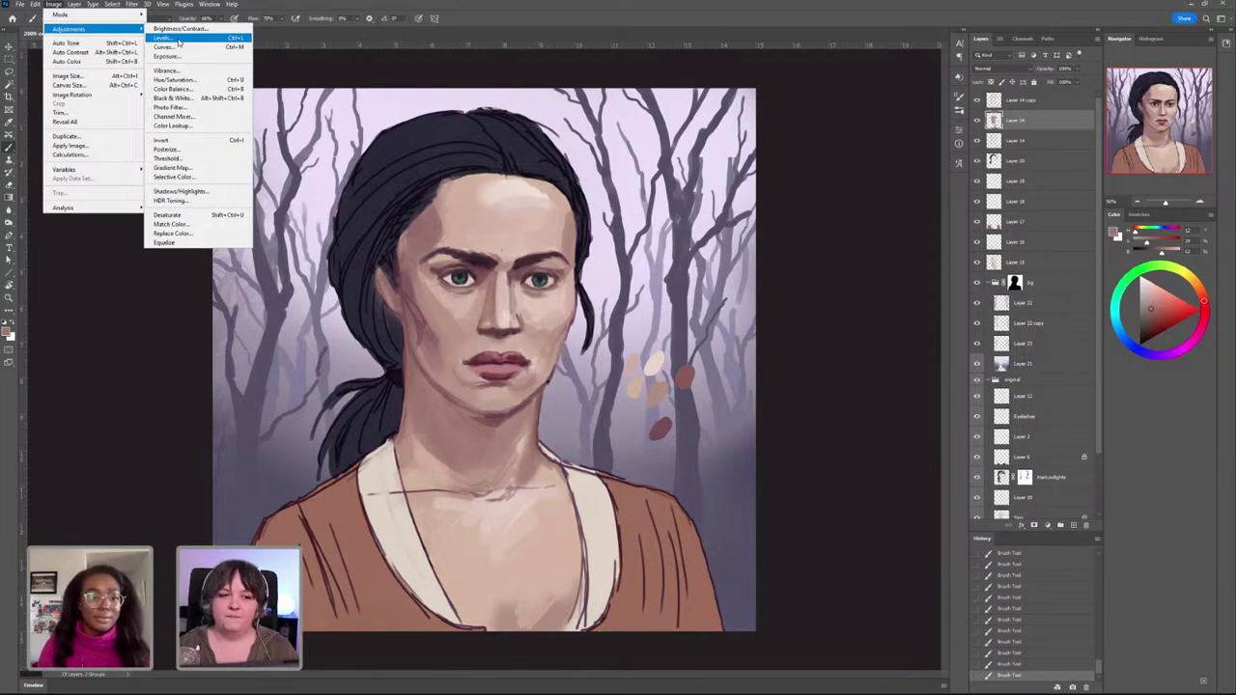
{"action": "left_click", "coordinate": [179, 41]}
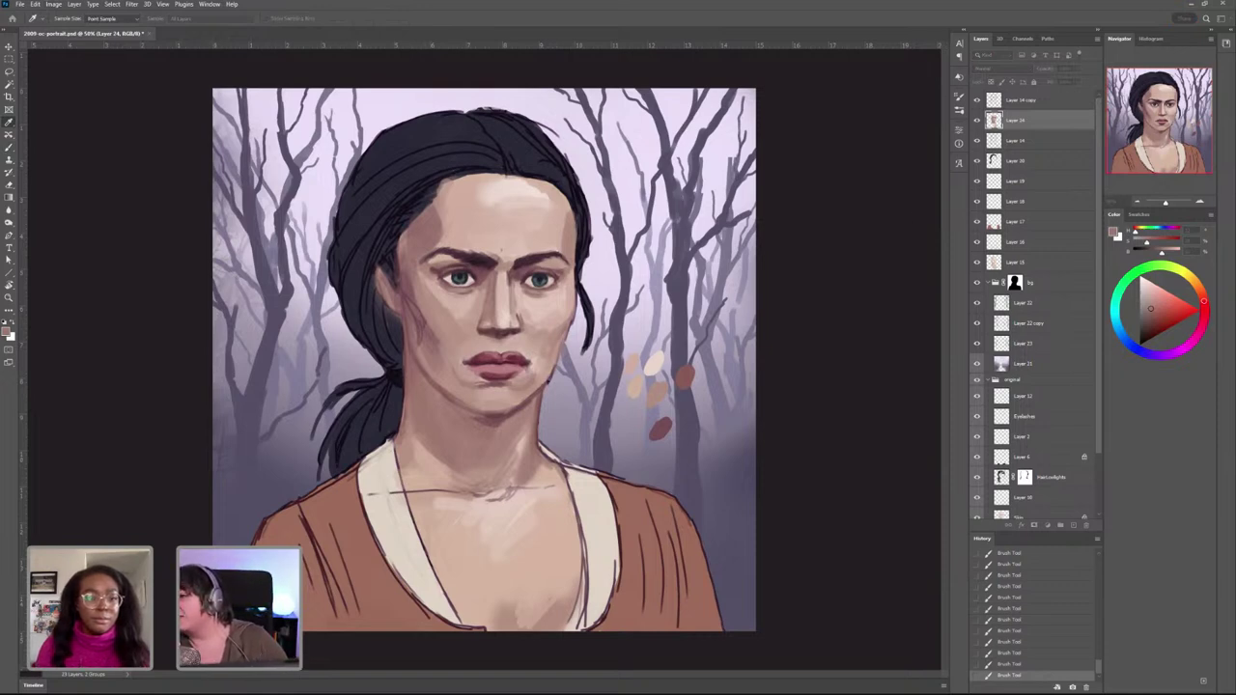
{"action": "key", "text": "ctrl+l"}
{"action": "left_click_drag", "start_coordinate": [775, 168], "coordinate": [843, 199]}
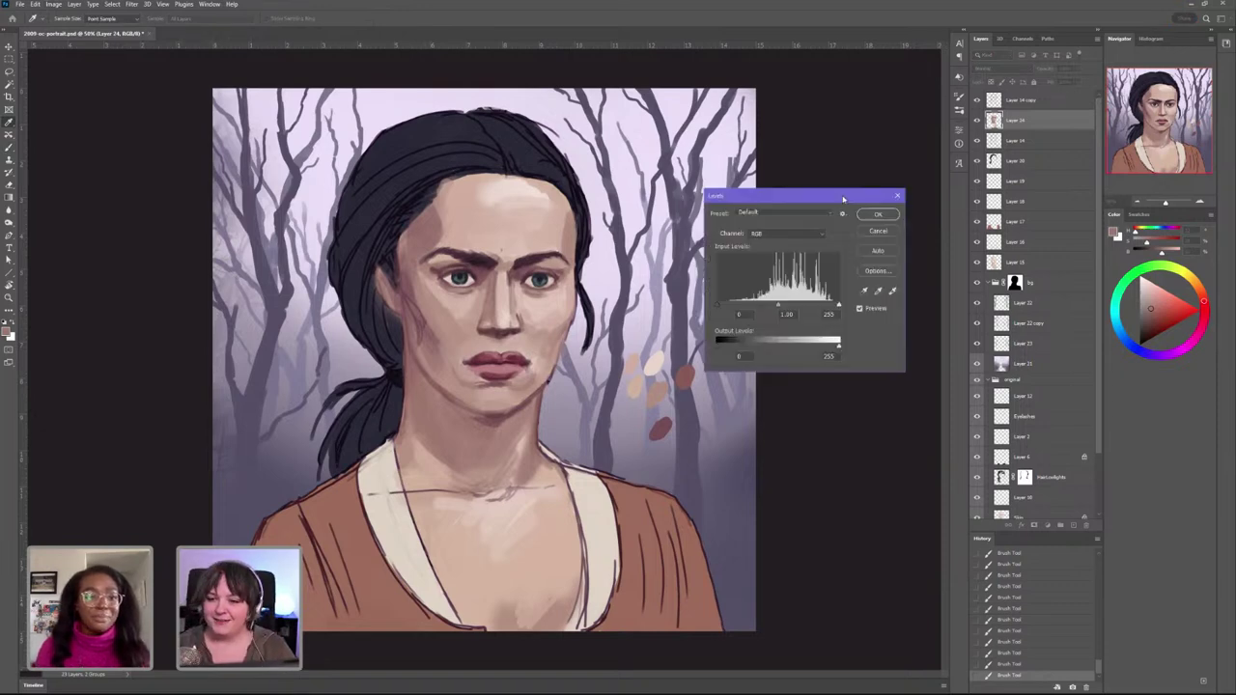
{"action": "left_click", "coordinate": [775, 234]}
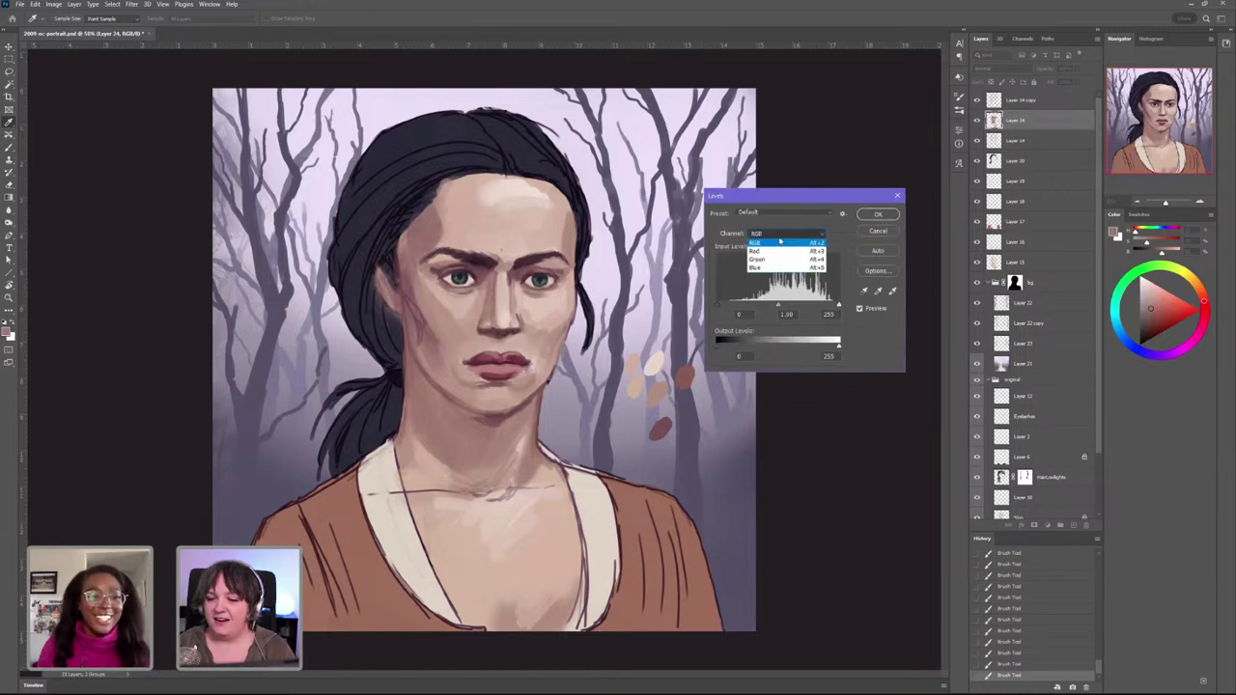
{"action": "left_click", "coordinate": [758, 250]}
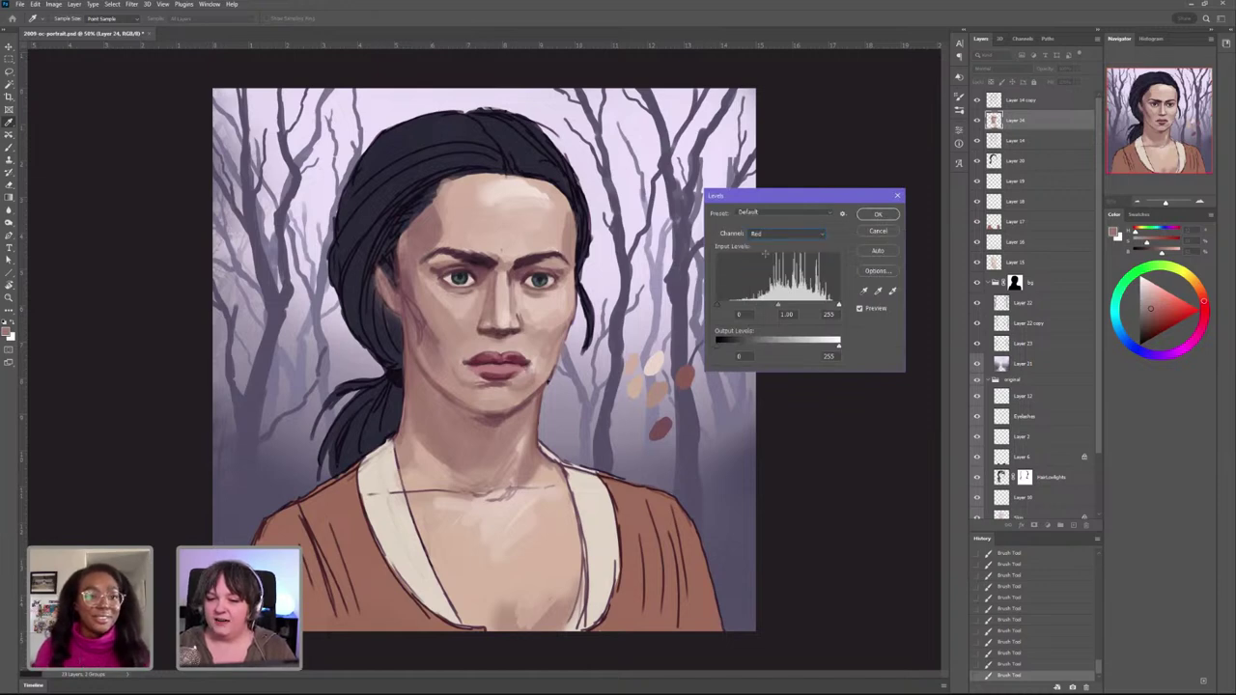
{"action": "mouse_move", "coordinate": [778, 307]}
{"action": "left_mouse_down"}
{"action": "mouse_move", "coordinate": [709, 308]}
{"action": "mouse_move", "coordinate": [775, 307]}
{"action": "left_mouse_up"}
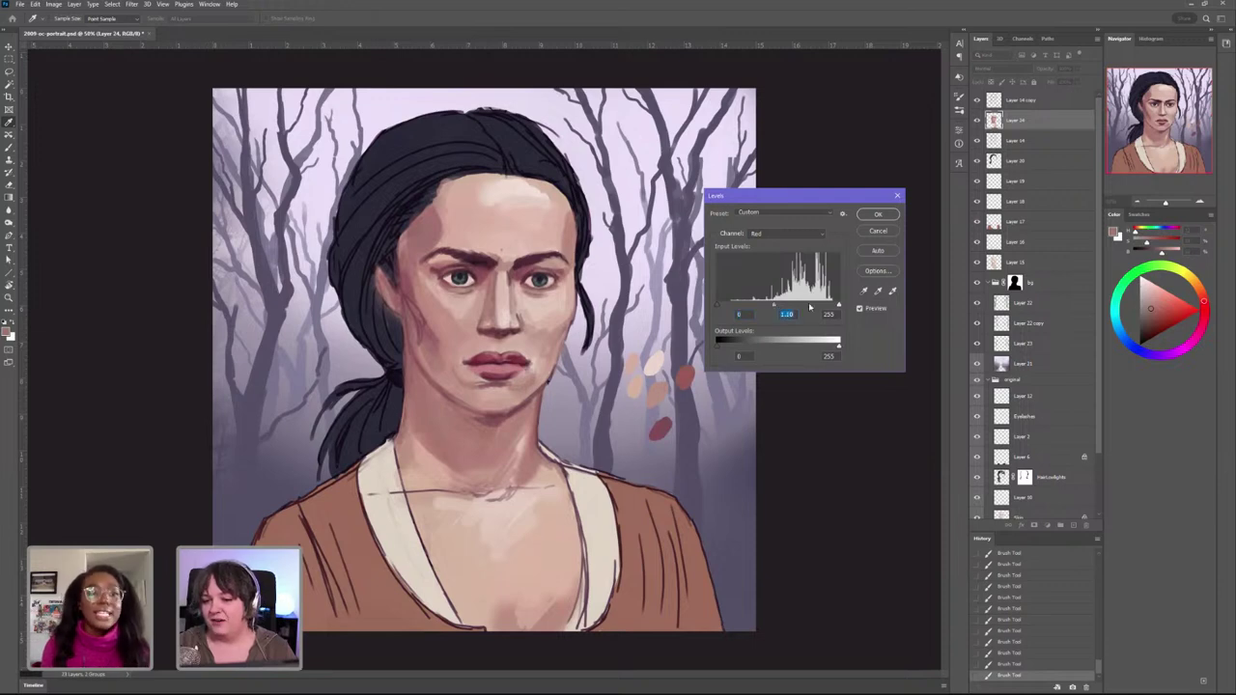
{"action": "mouse_move", "coordinate": [838, 307]}
{"action": "left_mouse_down"}
{"action": "mouse_move", "coordinate": [829, 348]}
{"action": "mouse_move", "coordinate": [816, 347]}
{"action": "mouse_move", "coordinate": [839, 348]}
{"action": "left_mouse_up"}
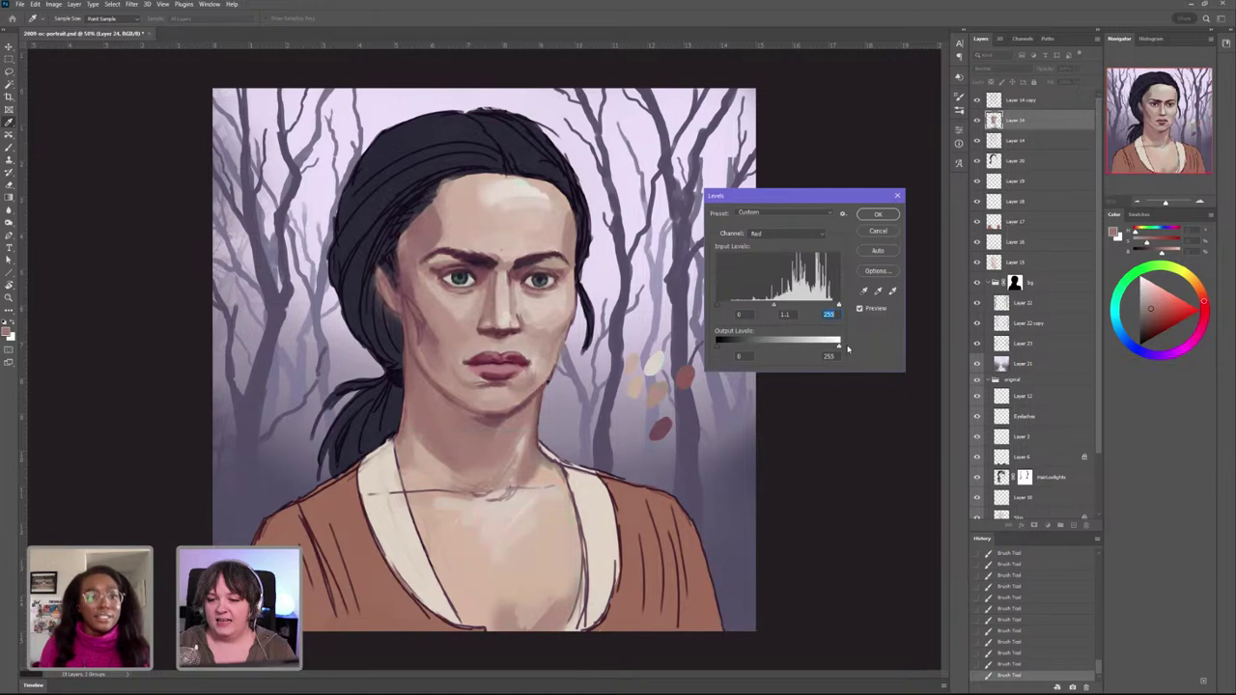
{"action": "mouse_move", "coordinate": [718, 347]}
{"action": "left_mouse_down"}
{"action": "mouse_move", "coordinate": [745, 349]}
{"action": "mouse_move", "coordinate": [718, 346]}
{"action": "left_mouse_up"}
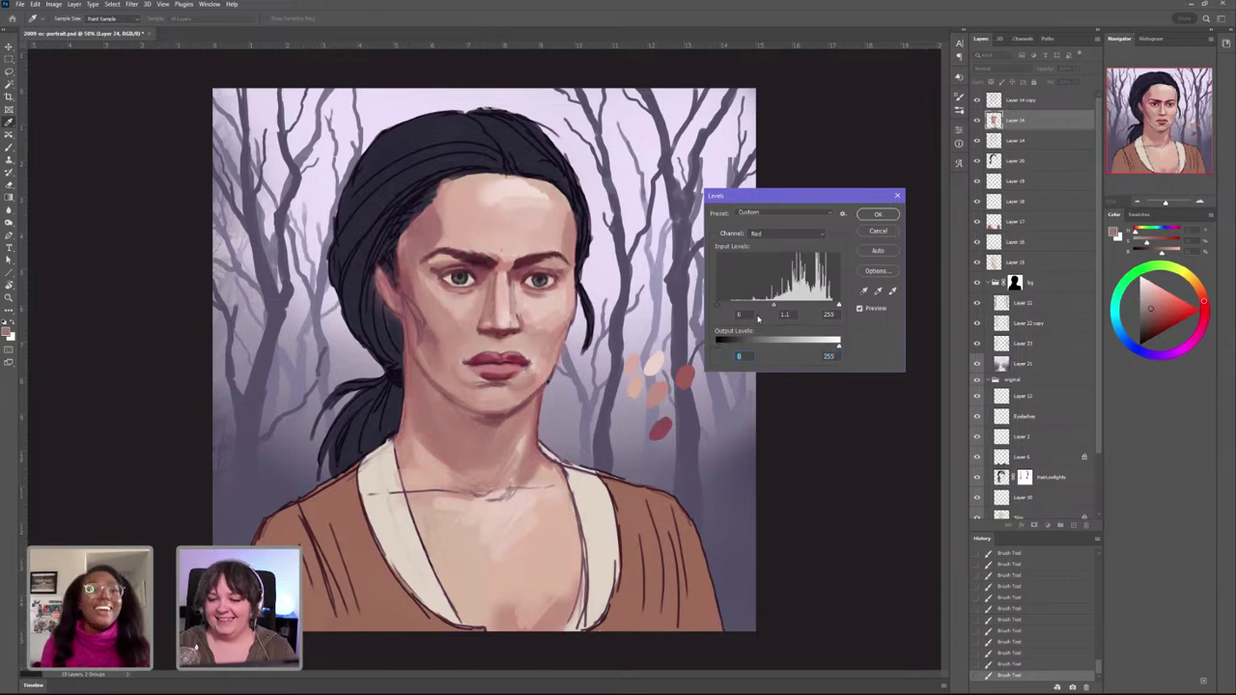
{"action": "mouse_move", "coordinate": [775, 306]}
{"action": "left_mouse_down"}
{"action": "mouse_move", "coordinate": [789, 307]}
{"action": "mouse_move", "coordinate": [773, 307]}
{"action": "left_mouse_up"}
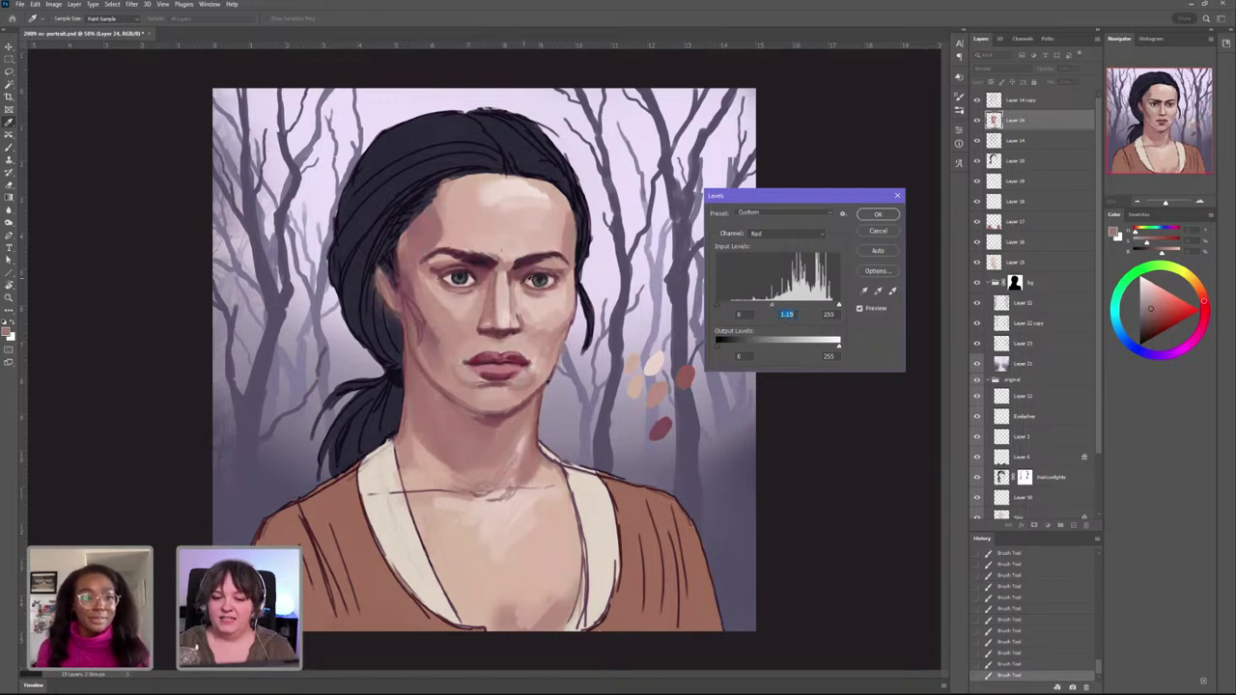
Step: Set the Levels Blue channel to midtone 1.03, output black 12 and input white 249
{"action": "left_click", "coordinate": [768, 235]}
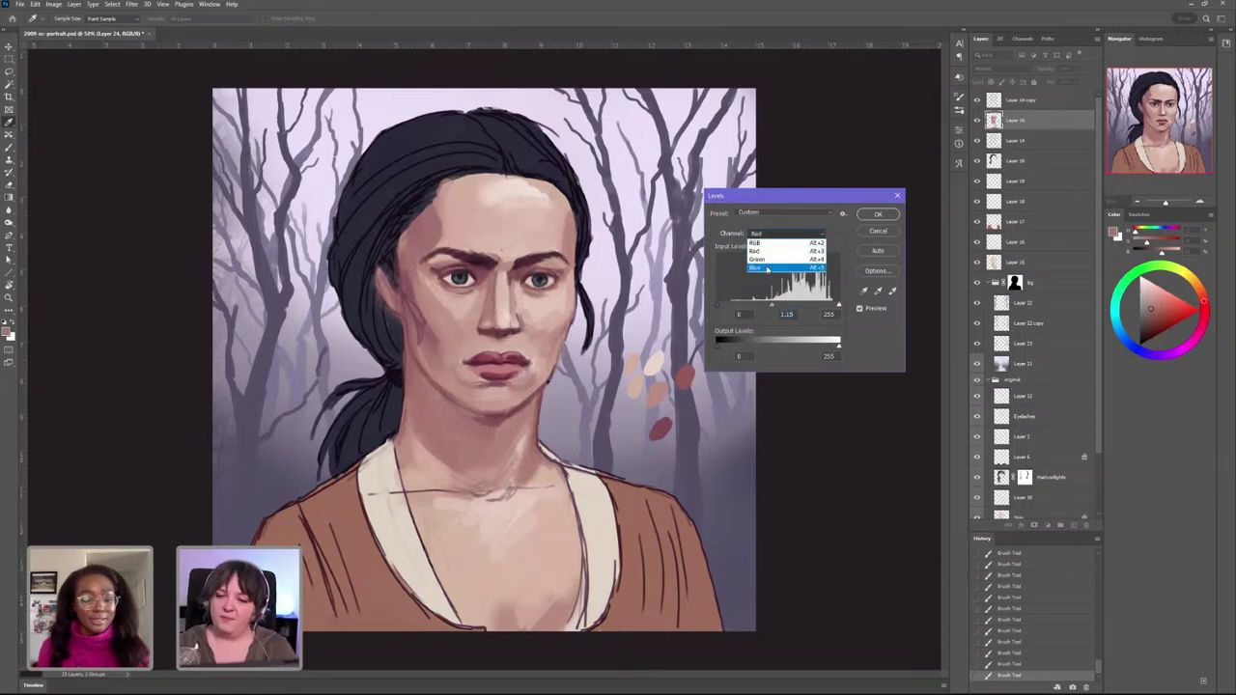
{"action": "left_click", "coordinate": [757, 268]}
{"action": "left_click_drag", "start_coordinate": [780, 307], "coordinate": [755, 343]}
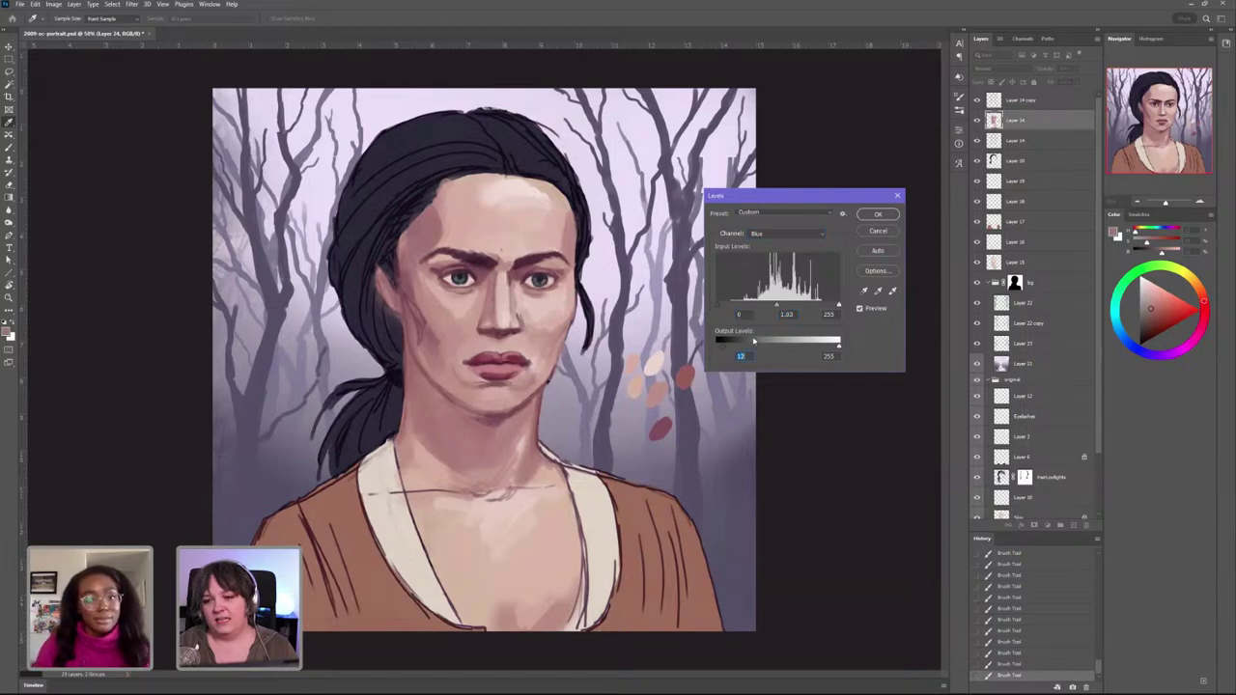
{"action": "left_click_drag", "start_coordinate": [837, 311], "coordinate": [836, 307]}
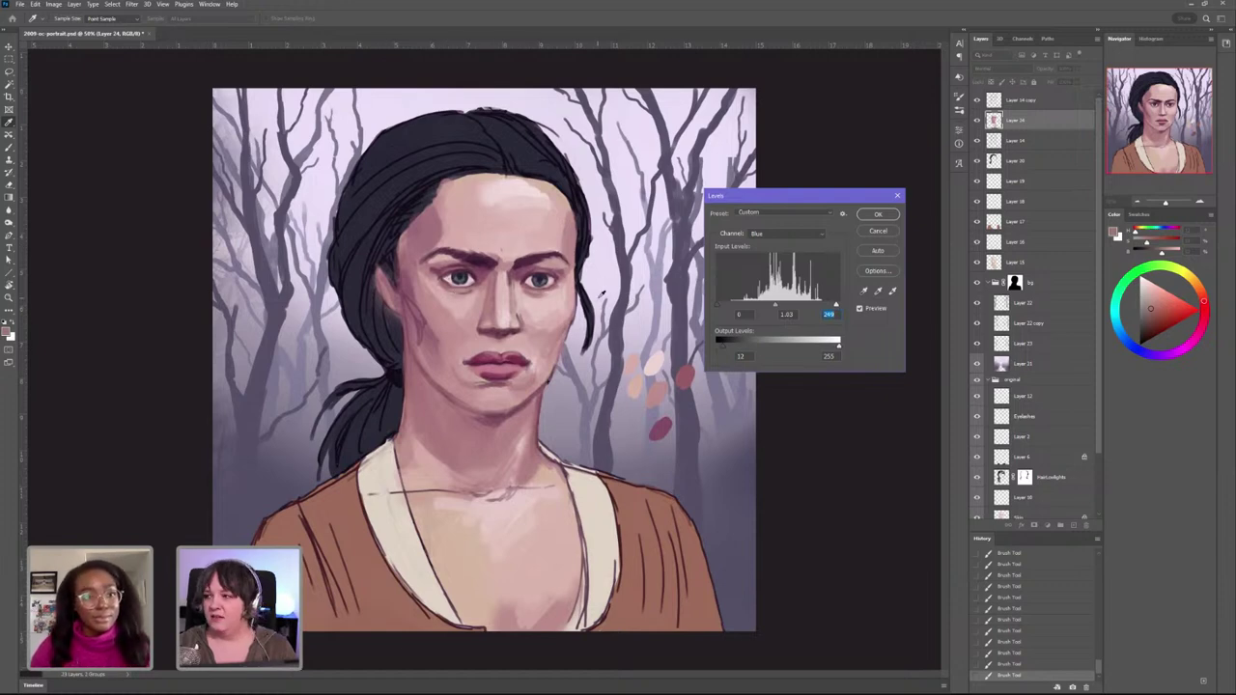
Step: In the RGB channel, lower the input white level to about 243, darken the midtones slightly, and apply the Levels adjustment
{"action": "left_click", "coordinate": [826, 232]}
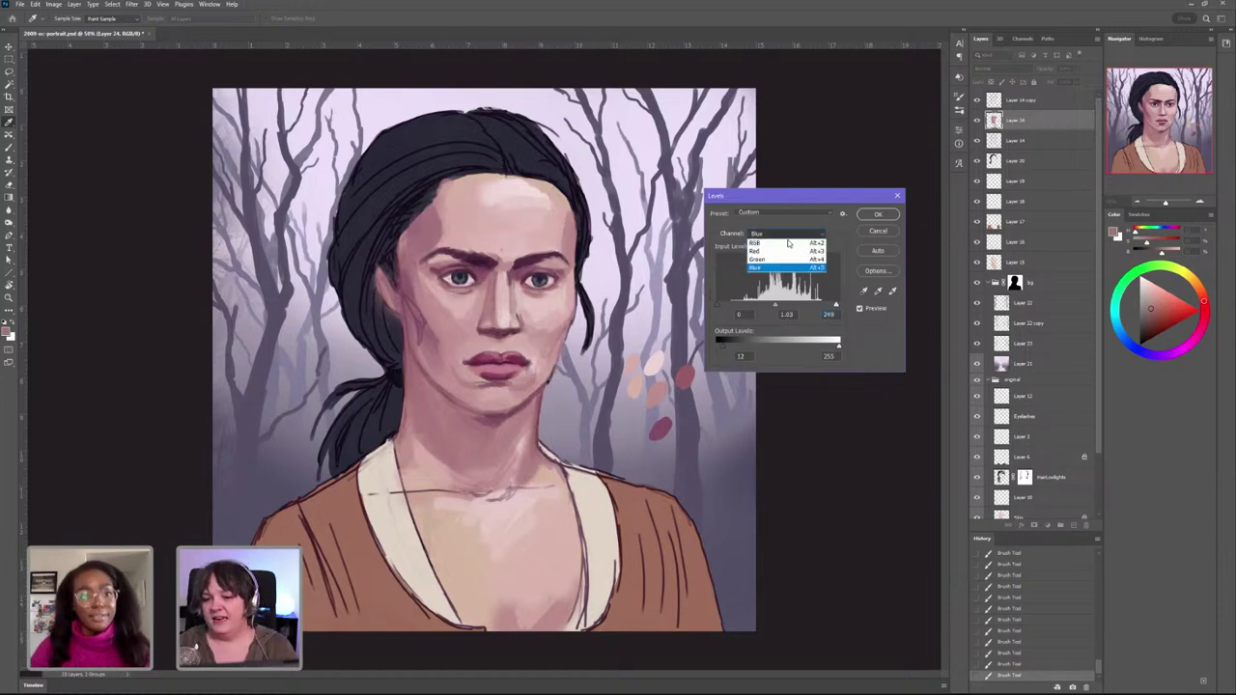
{"action": "left_click", "coordinate": [782, 235]}
{"action": "left_click_drag", "start_coordinate": [838, 307], "coordinate": [780, 307]}
{"action": "left_click", "coordinate": [722, 306]}
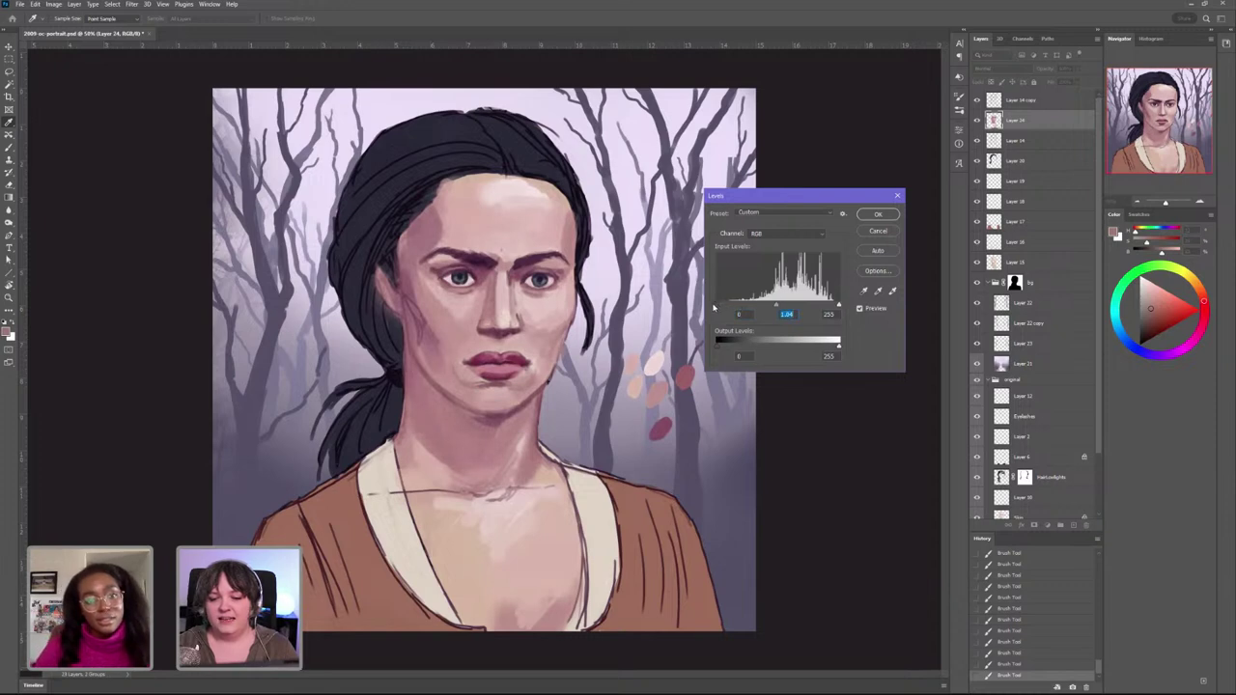
{"action": "mouse_move", "coordinate": [716, 344]}
{"action": "left_mouse_down"}
{"action": "mouse_move", "coordinate": [736, 349]}
{"action": "mouse_move", "coordinate": [712, 351]}
{"action": "left_mouse_up"}
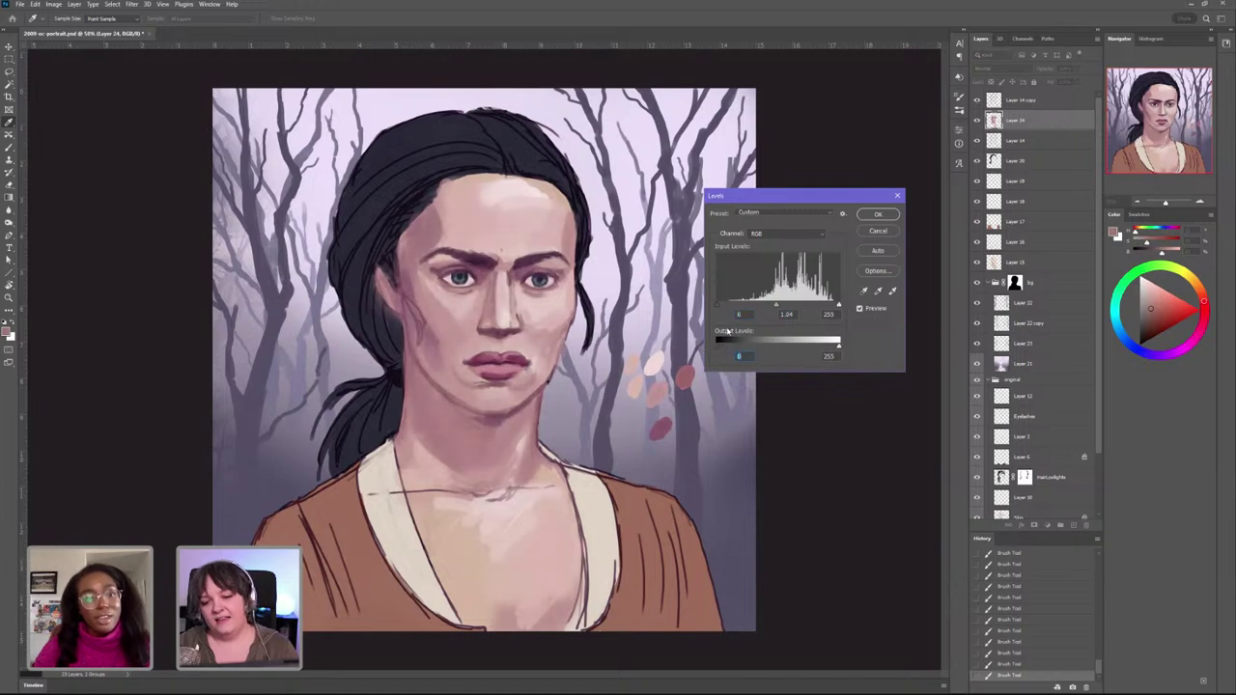
{"action": "mouse_move", "coordinate": [773, 311]}
{"action": "left_mouse_down"}
{"action": "mouse_move", "coordinate": [835, 308]}
{"action": "mouse_move", "coordinate": [779, 307]}
{"action": "left_mouse_up"}
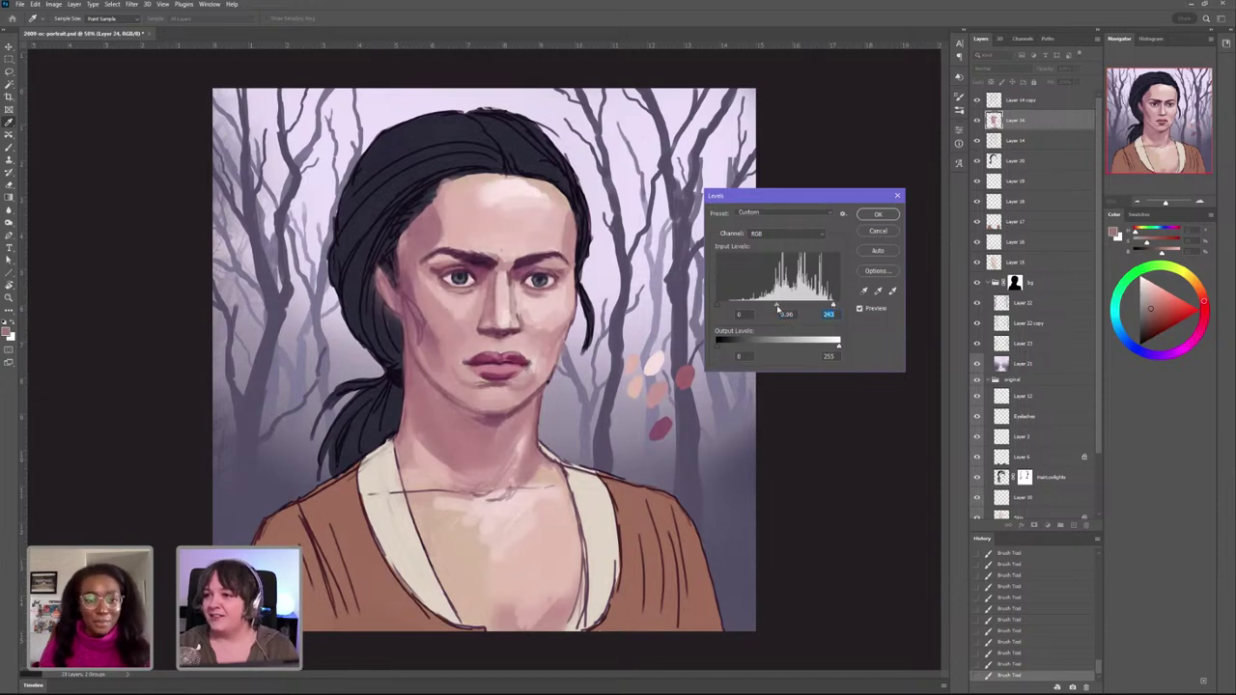
{"action": "left_click", "coordinate": [778, 308]}
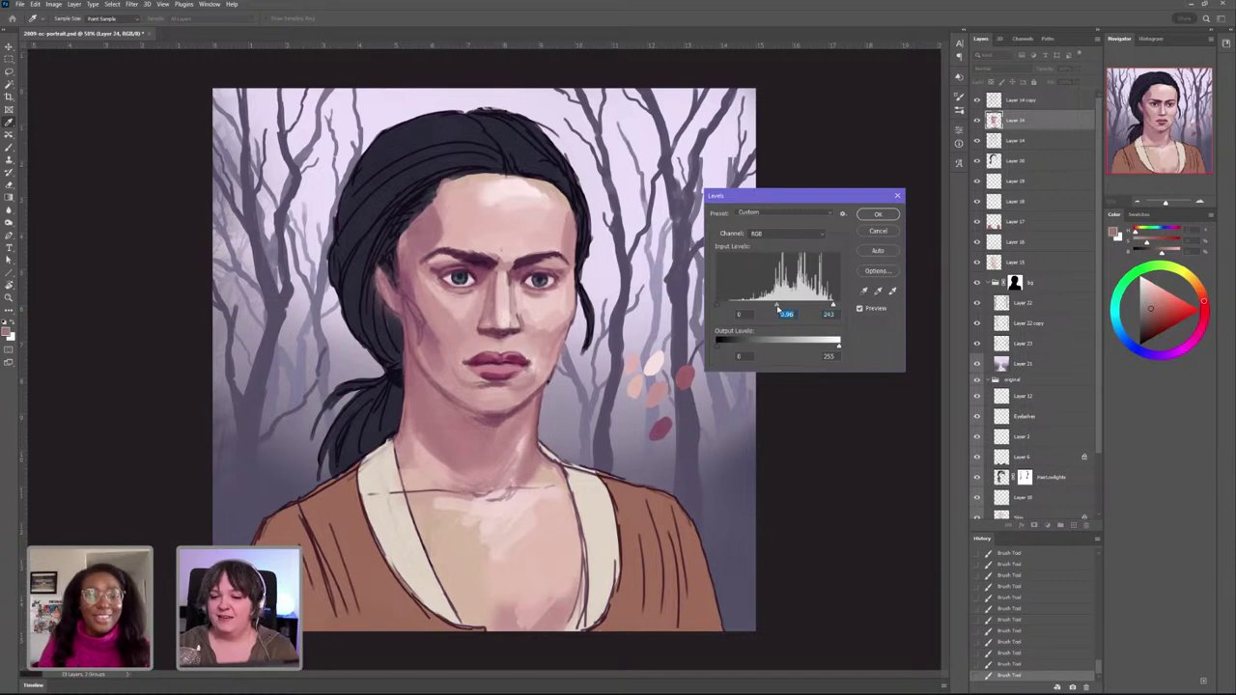
{"action": "left_click", "coordinate": [865, 216]}
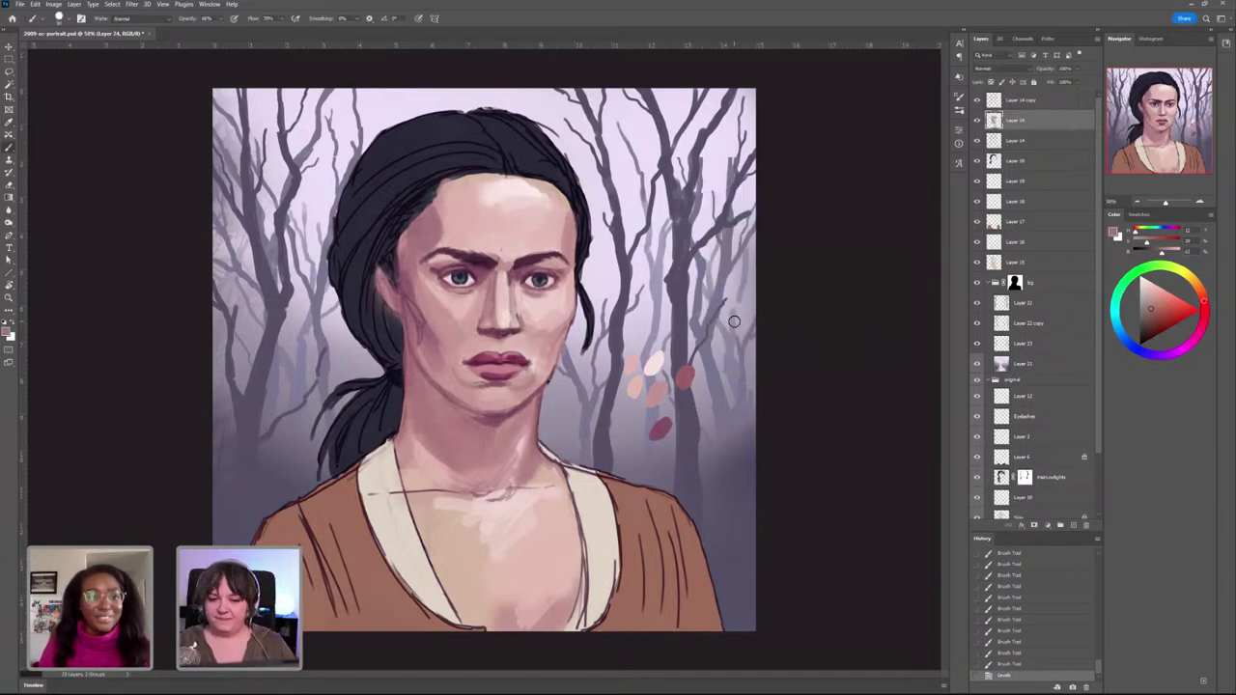
Step: Compare the portrait before and after the Levels adjustment by switching between the last two history states, ending on the adjusted one
{"action": "left_click", "coordinate": [1010, 666]}
{"action": "left_click", "coordinate": [1011, 675]}
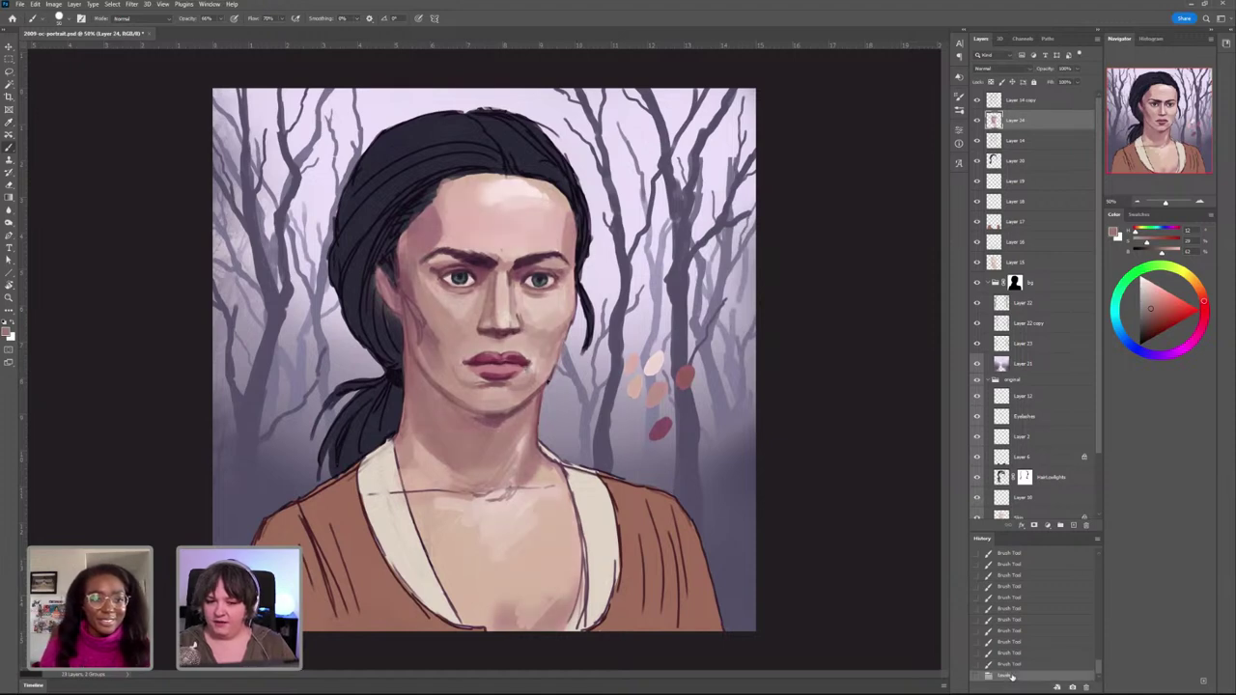
{"action": "left_click", "coordinate": [1013, 667]}
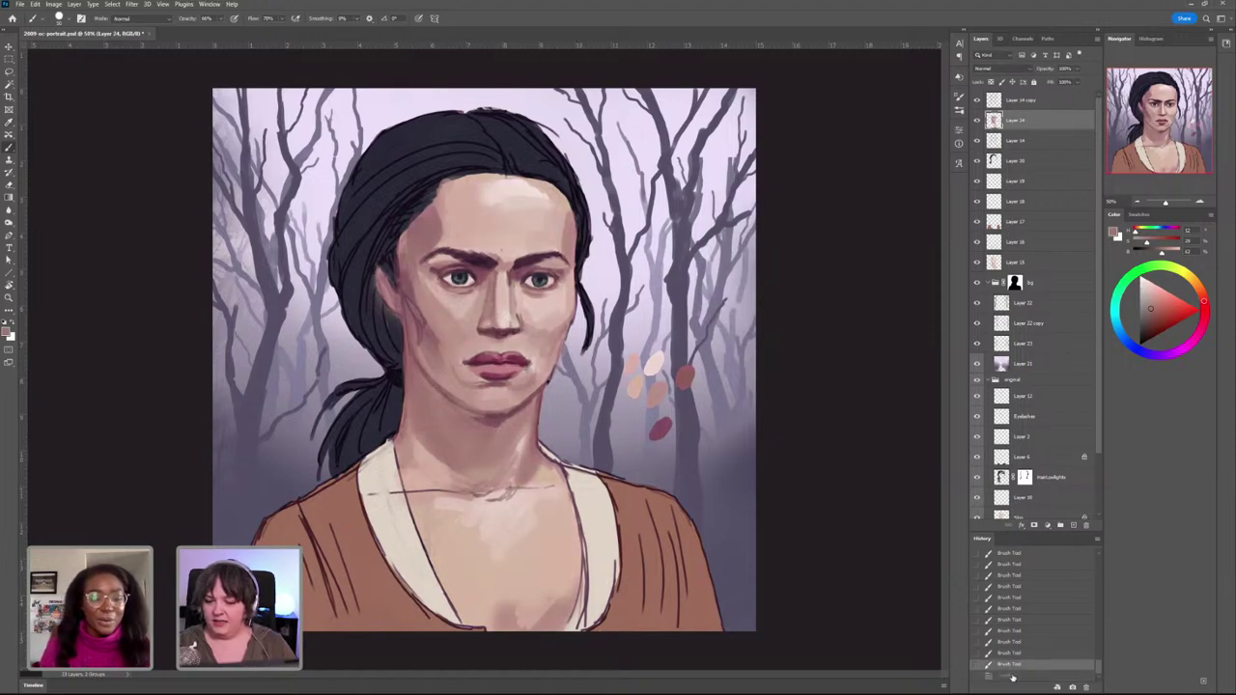
{"action": "left_click", "coordinate": [1013, 676]}
{"action": "left_click", "coordinate": [1014, 666]}
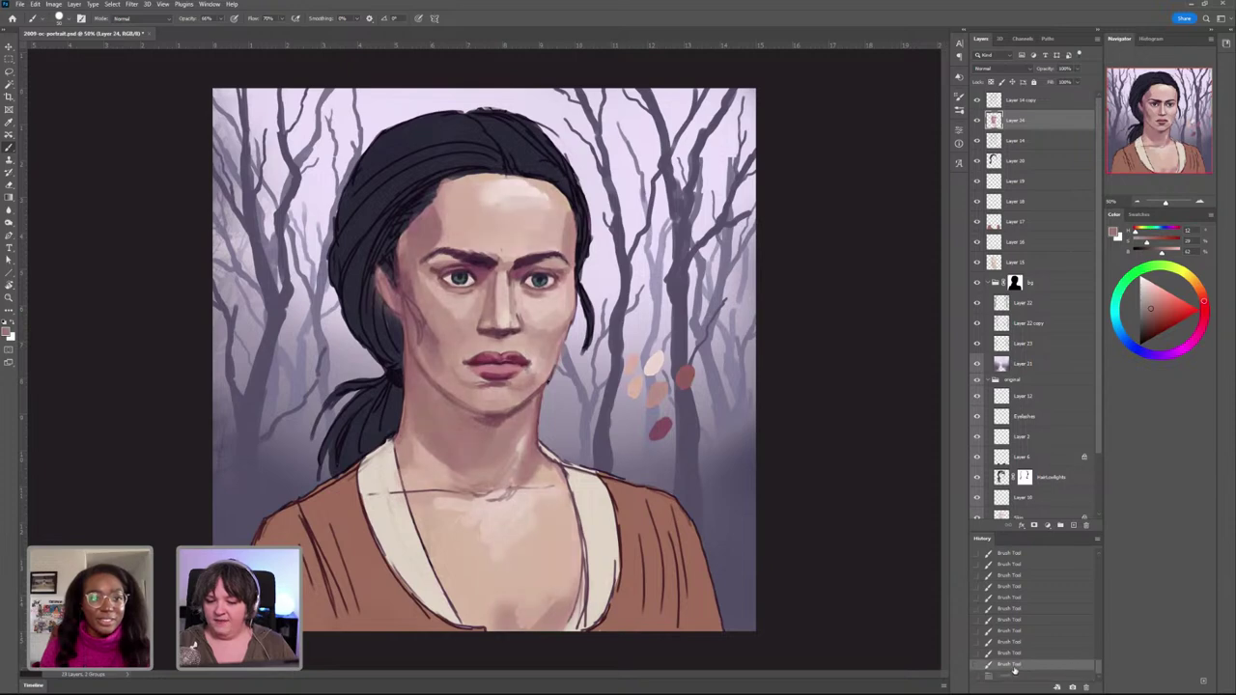
{"action": "left_click", "coordinate": [1014, 675]}
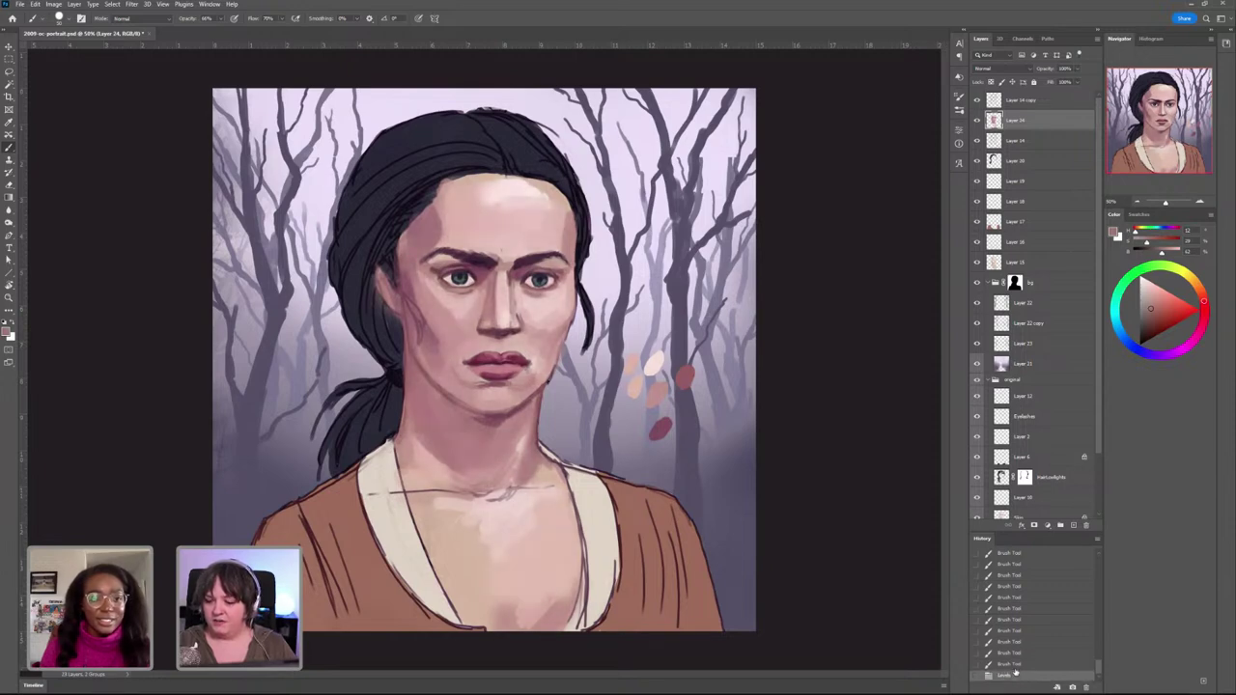
{"action": "left_click", "coordinate": [1014, 667]}
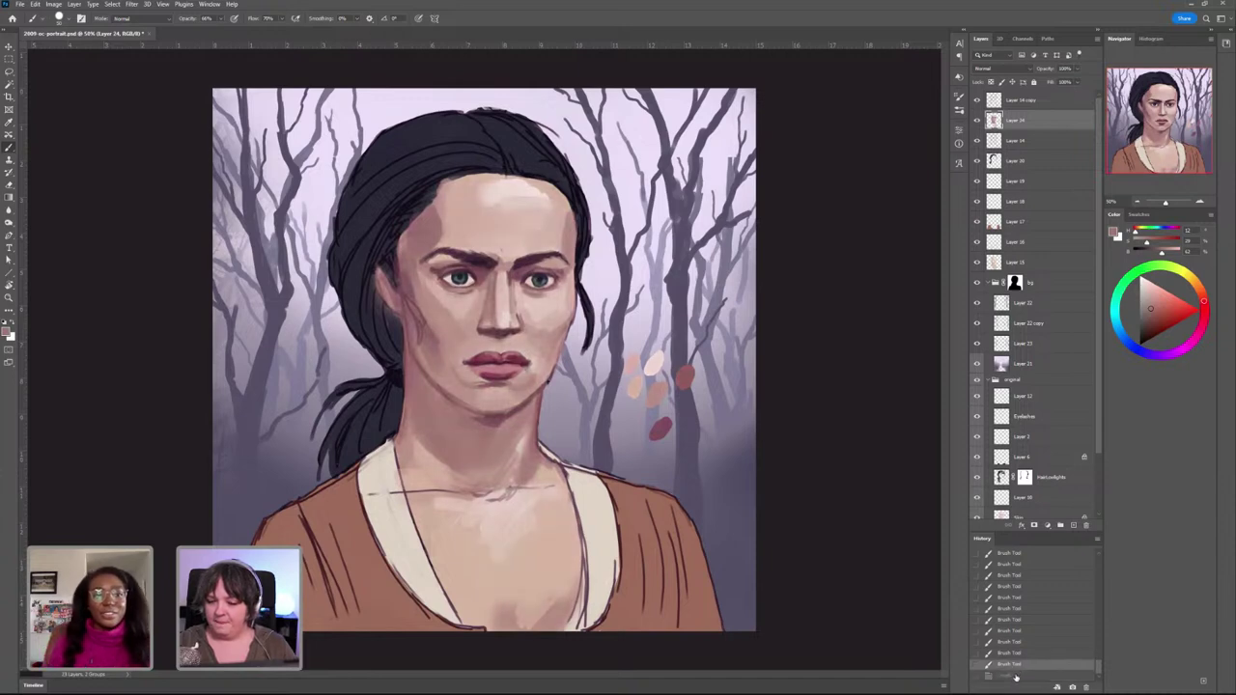
{"action": "left_click", "coordinate": [1015, 675]}
{"action": "left_click", "coordinate": [1015, 666]}
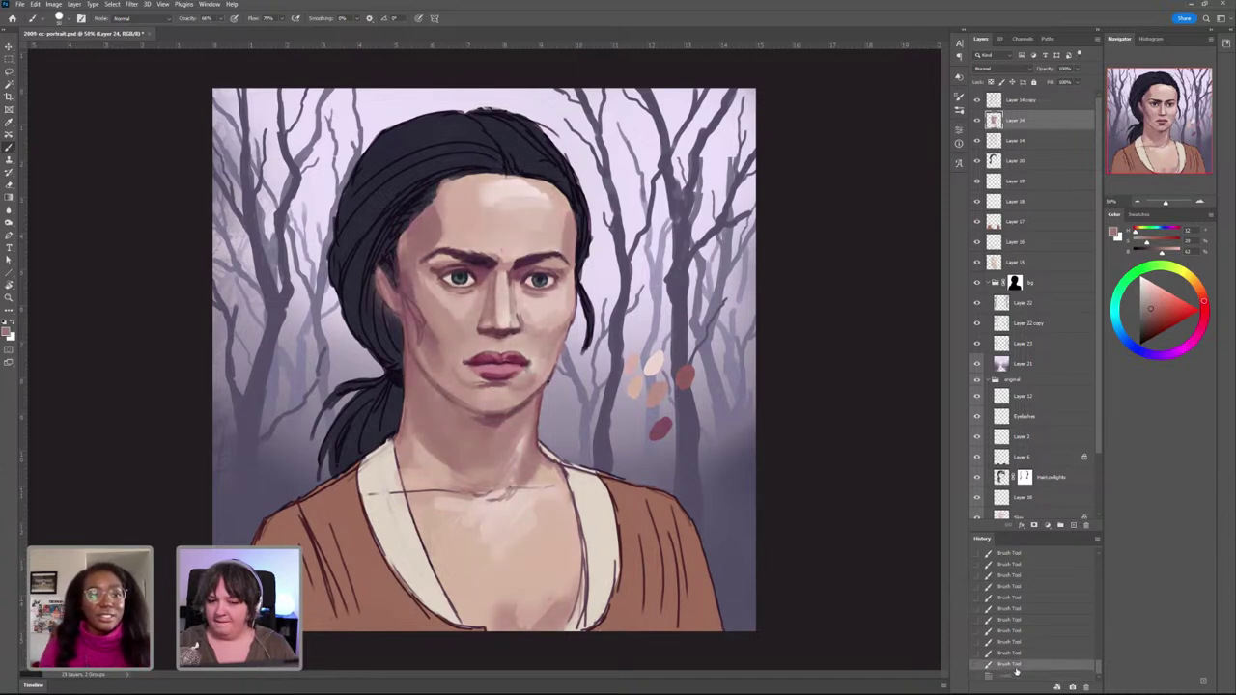
{"action": "left_click", "coordinate": [1016, 675]}
{"action": "left_click", "coordinate": [1018, 666]}
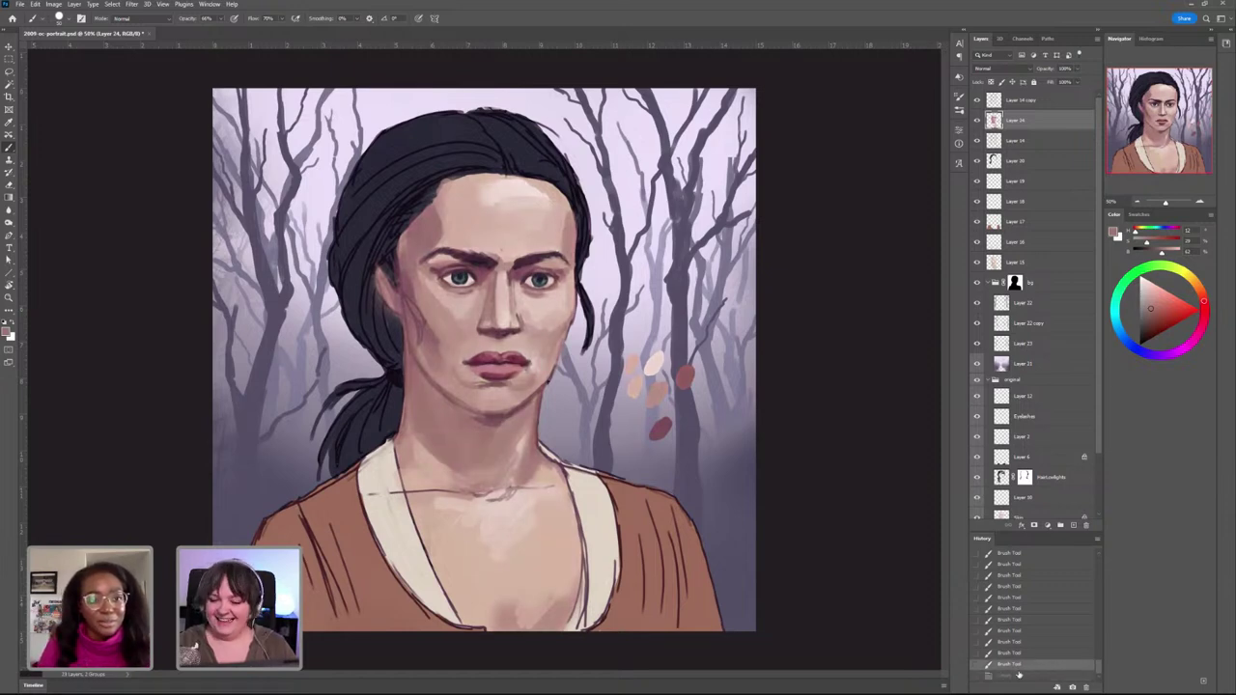
{"action": "left_click", "coordinate": [1016, 675]}
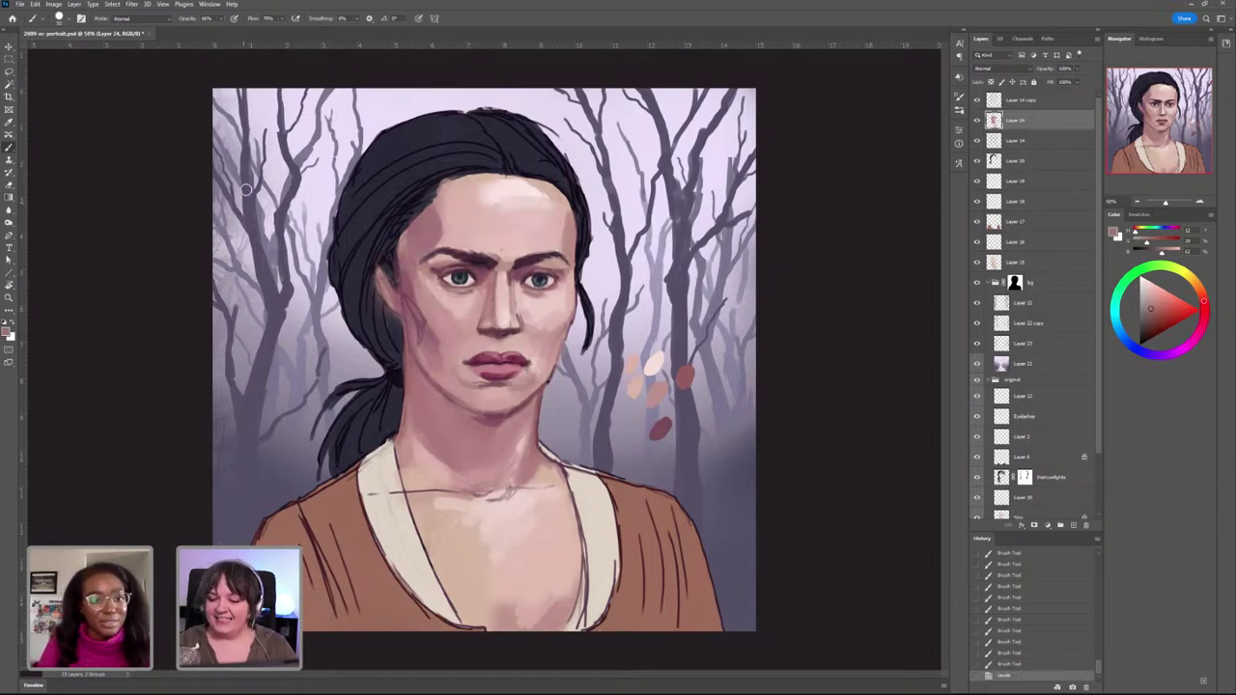
{"action": "left_click", "coordinate": [54, 4]}
{"action": "mouse_move", "coordinate": [62, 29]}
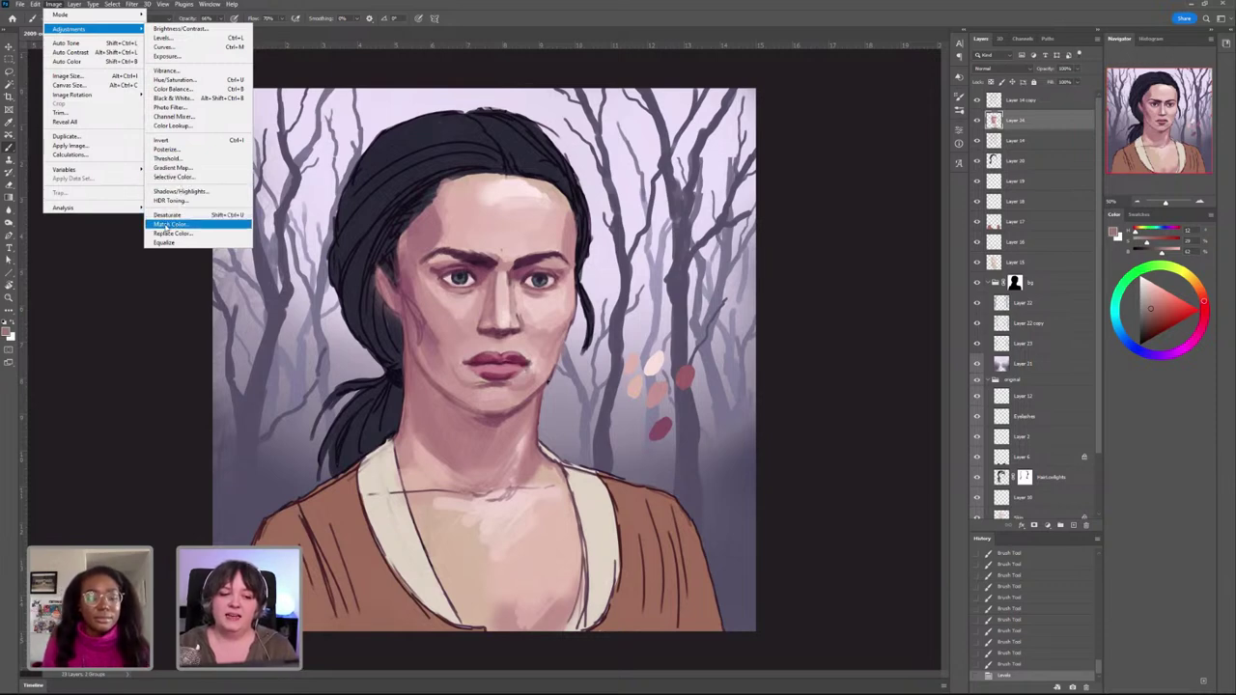
{"action": "key", "text": "Escape"}
{"action": "key", "text": "i"}
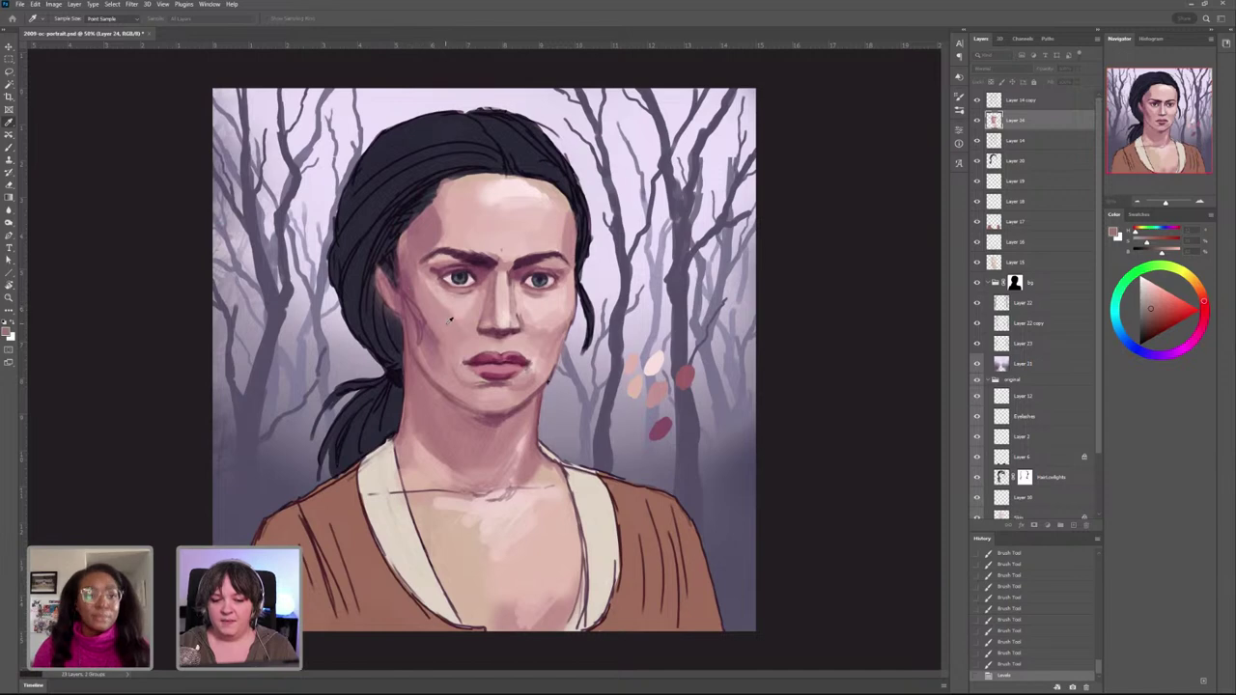
{"action": "left_click", "coordinate": [458, 330]}
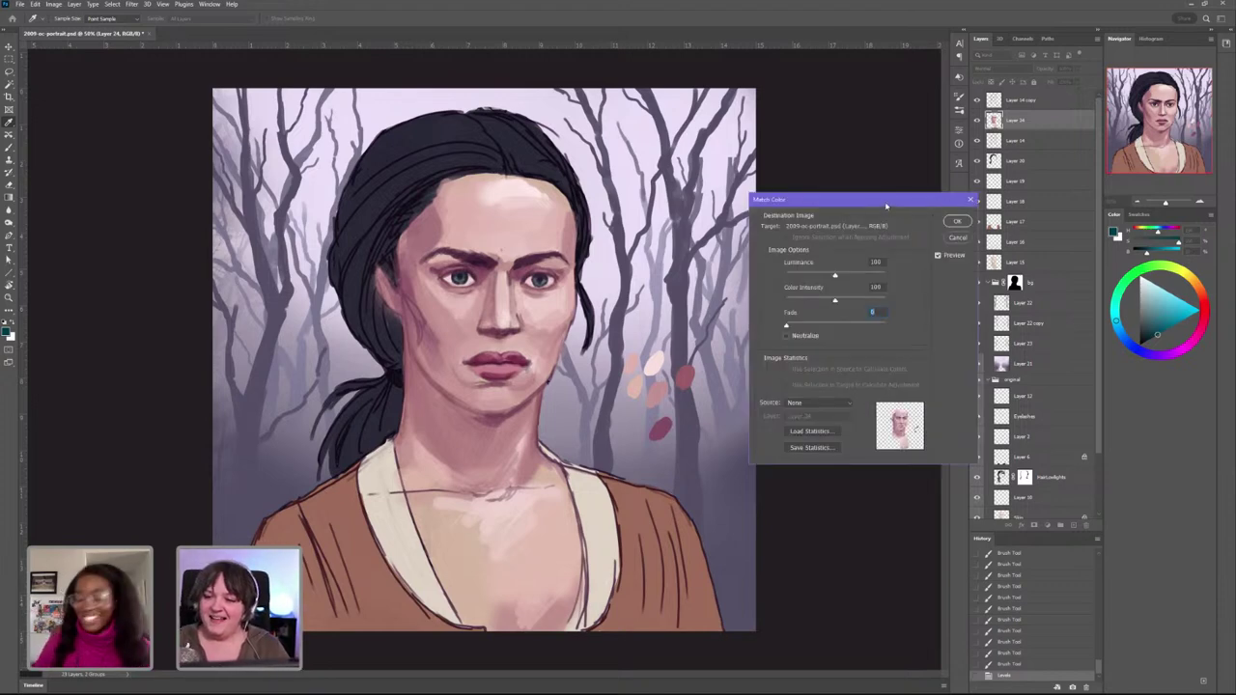
{"action": "left_click_drag", "start_coordinate": [849, 200], "coordinate": [806, 155]}
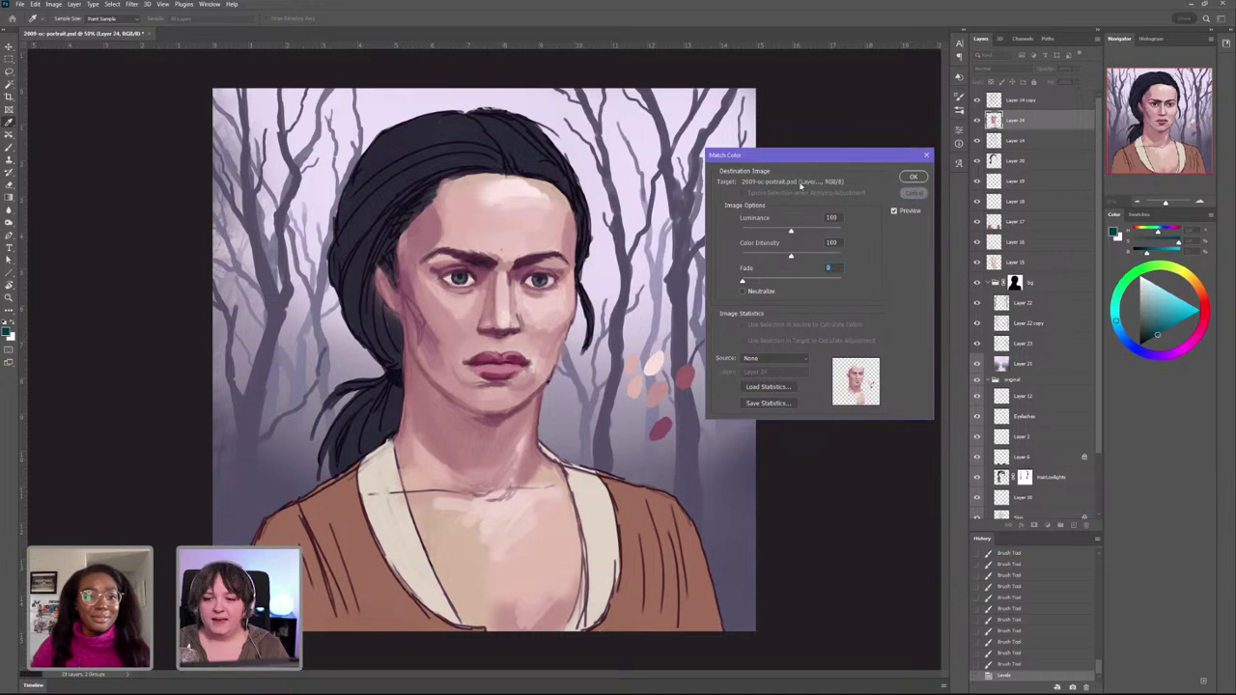
{"action": "key", "text": "Escape"}
Step: Start a Replace Color adjustment on the skin layer, sample the pink skin on the shaded cheek, and set the fuzziness to about 48
{"action": "left_click", "coordinate": [53, 4]}
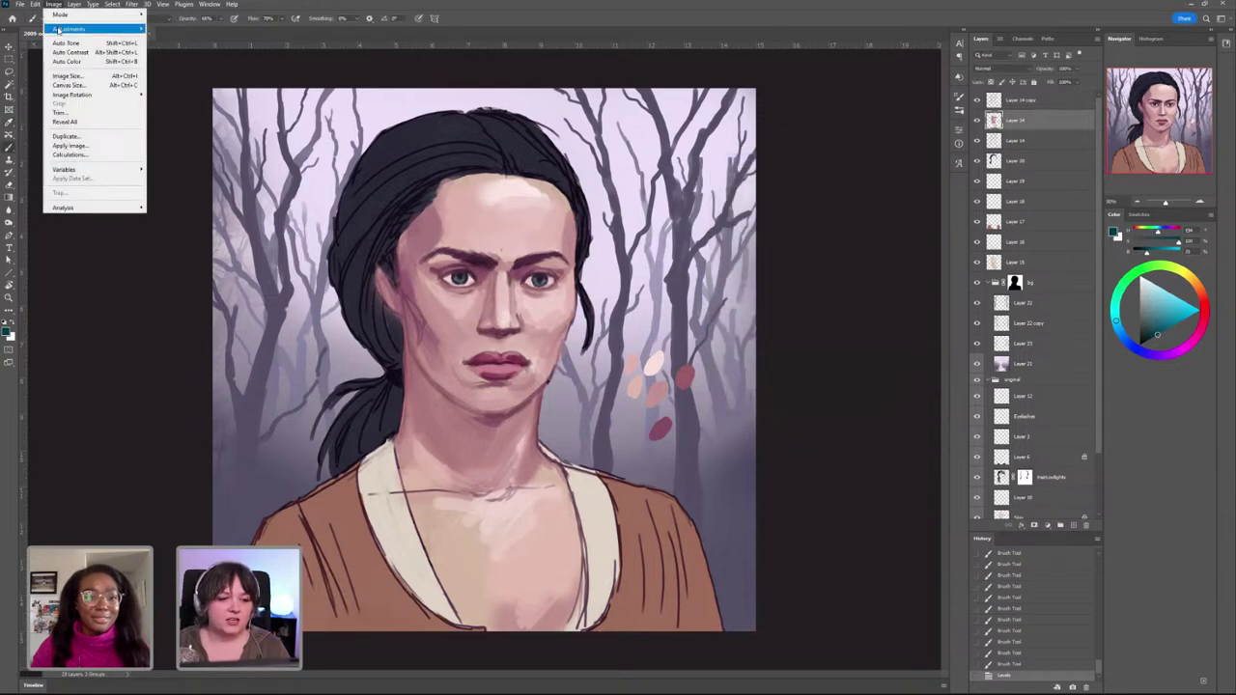
{"action": "mouse_move", "coordinate": [58, 30]}
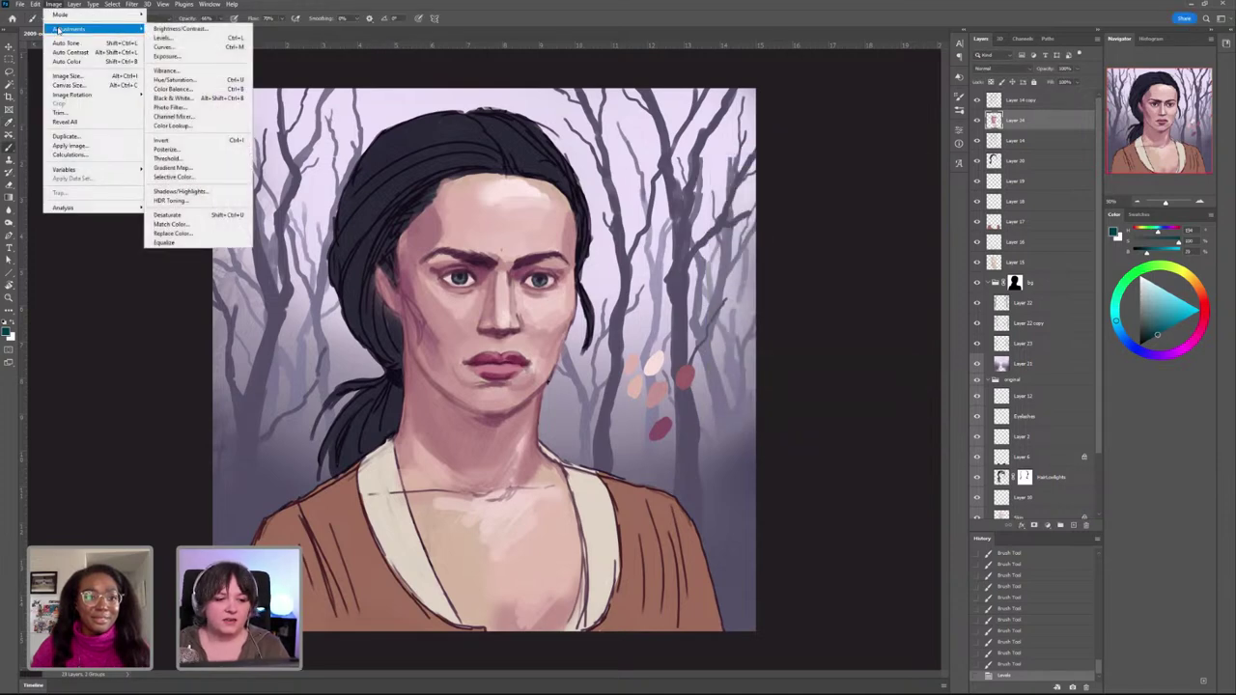
{"action": "left_click", "coordinate": [169, 235]}
{"action": "left_click", "coordinate": [424, 234]}
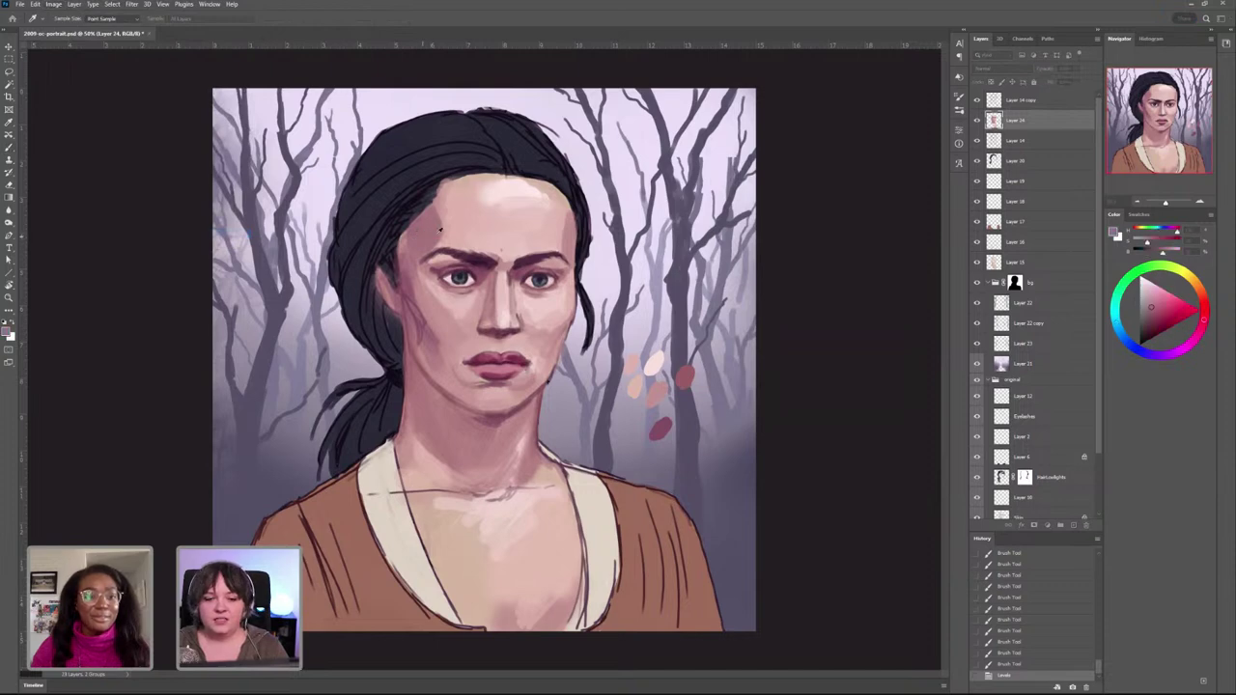
{"action": "left_click", "coordinate": [451, 325]}
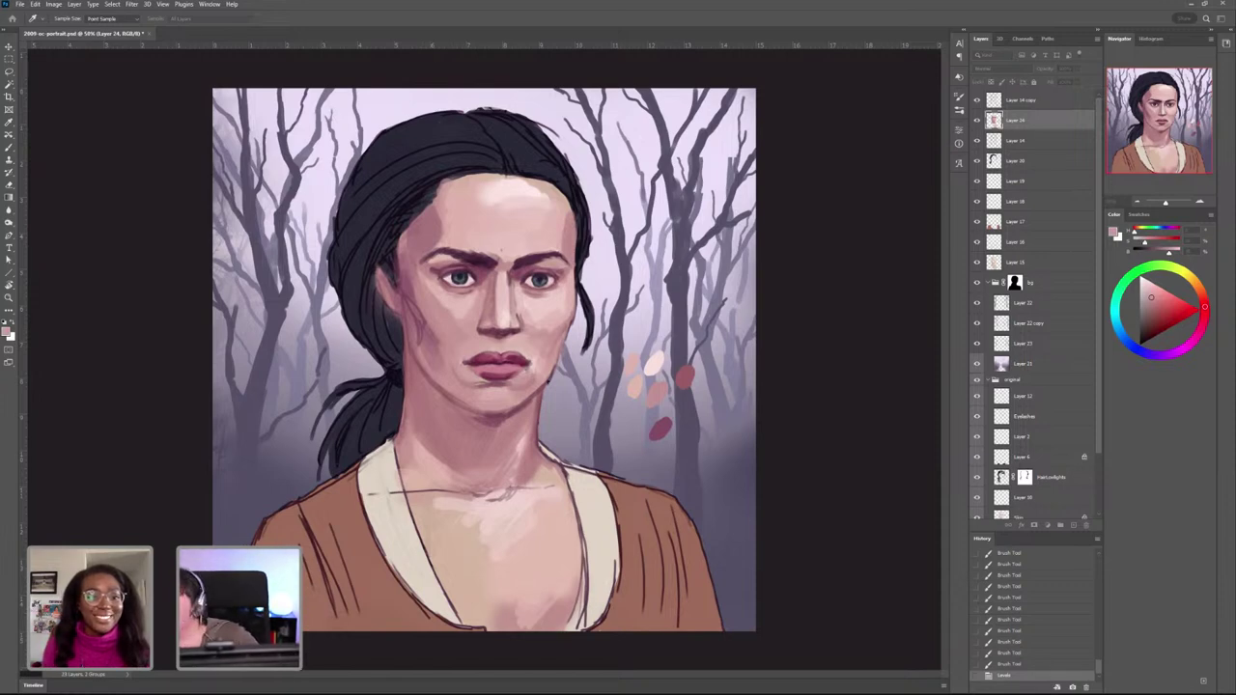
{"action": "left_click_drag", "start_coordinate": [1235, 95], "coordinate": [836, 179]}
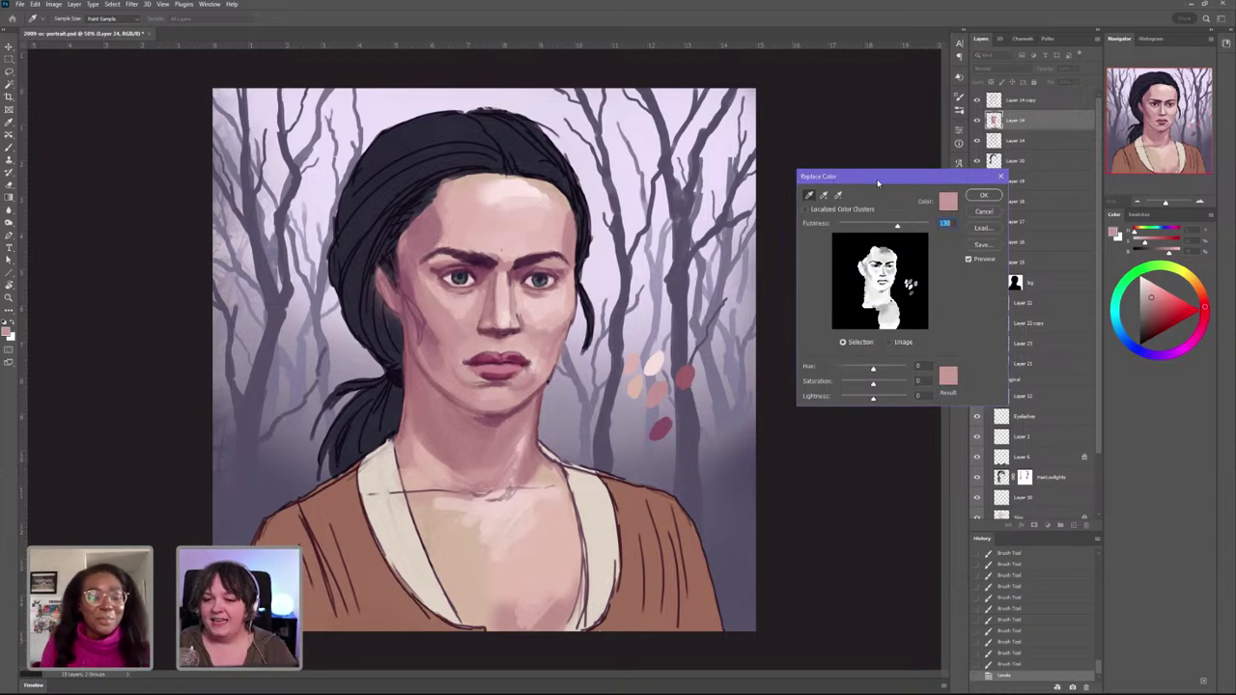
{"action": "left_click_drag", "start_coordinate": [878, 182], "coordinate": [822, 163]}
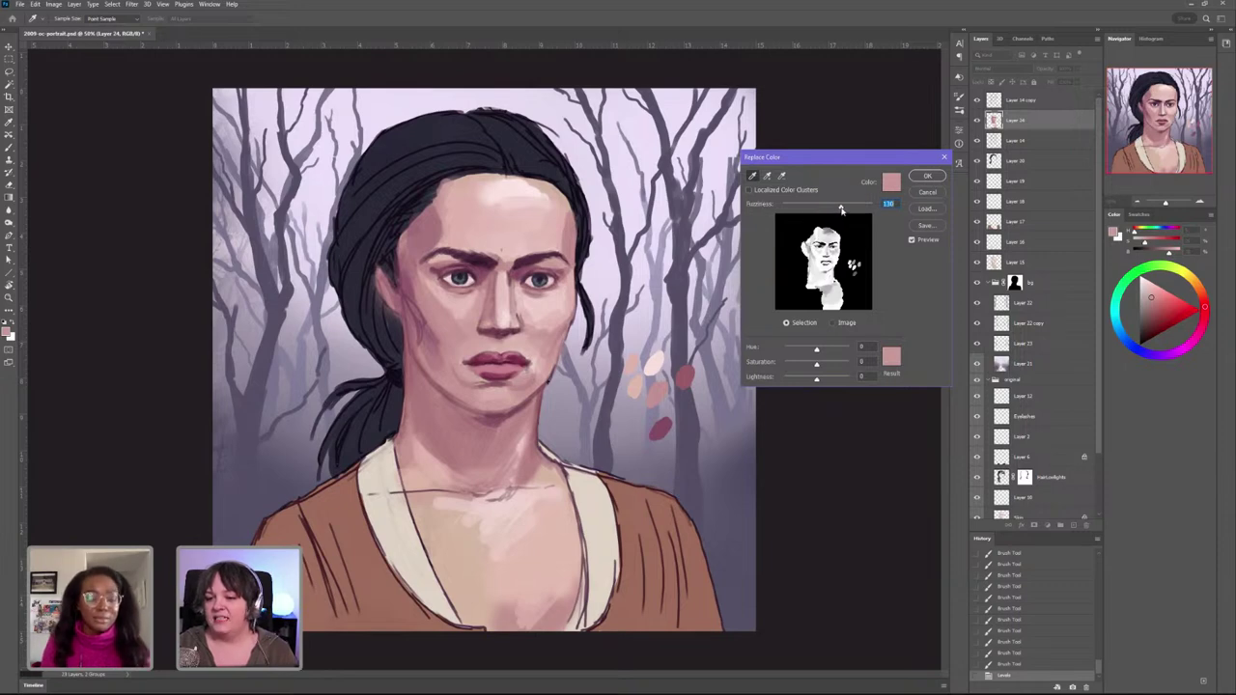
{"action": "left_click_drag", "start_coordinate": [842, 209], "coordinate": [809, 216]}
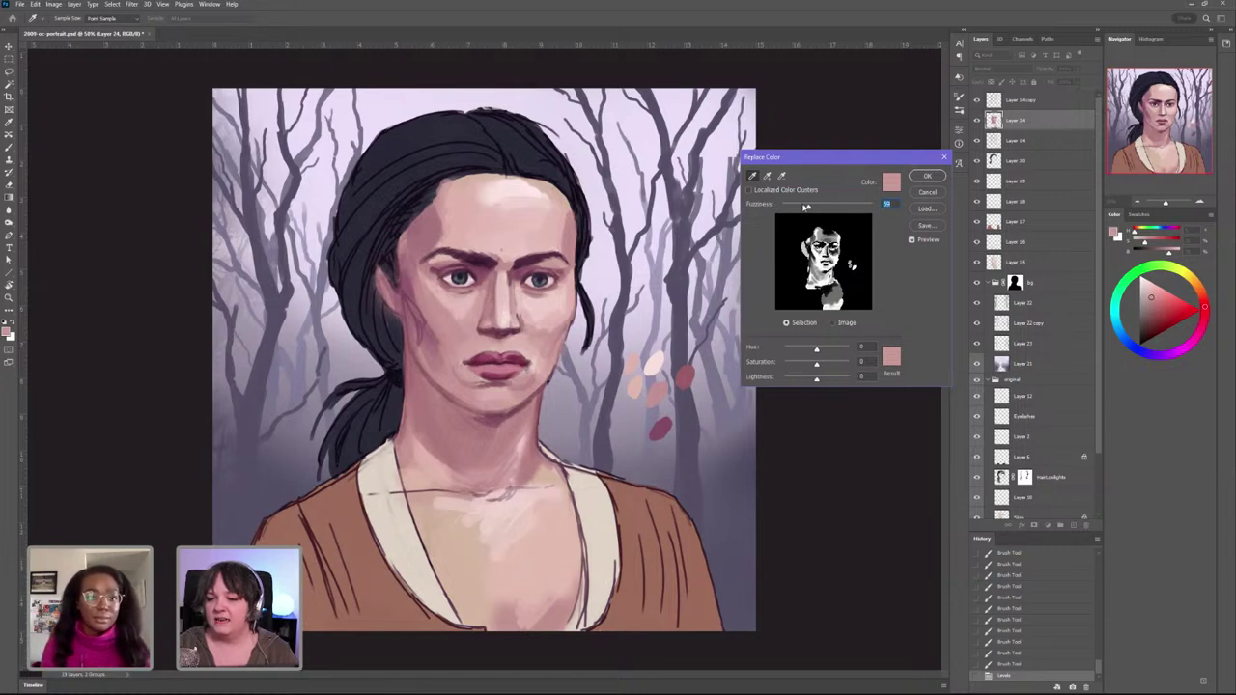
{"action": "left_click_drag", "start_coordinate": [809, 208], "coordinate": [803, 209]}
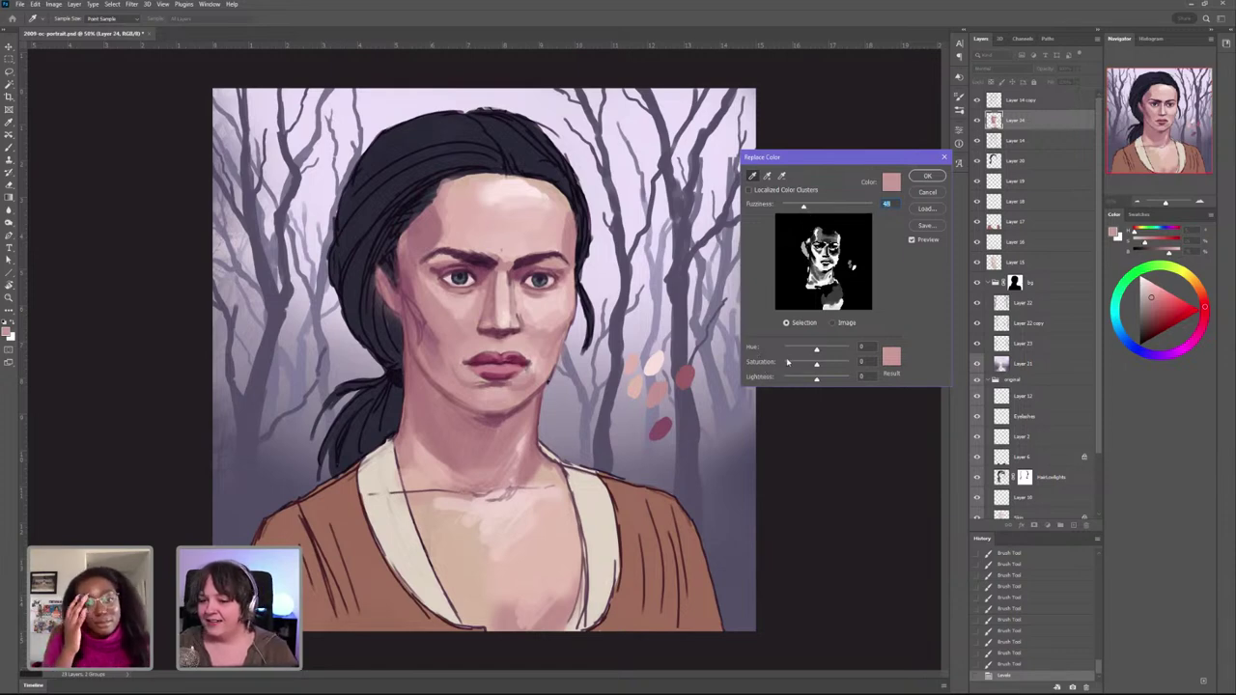
Step: Shift the sampled skin colour to hue +4, saturation -5 and lightness 0, and apply the Replace Color adjustment
{"action": "left_click_drag", "start_coordinate": [816, 350], "coordinate": [815, 380]}
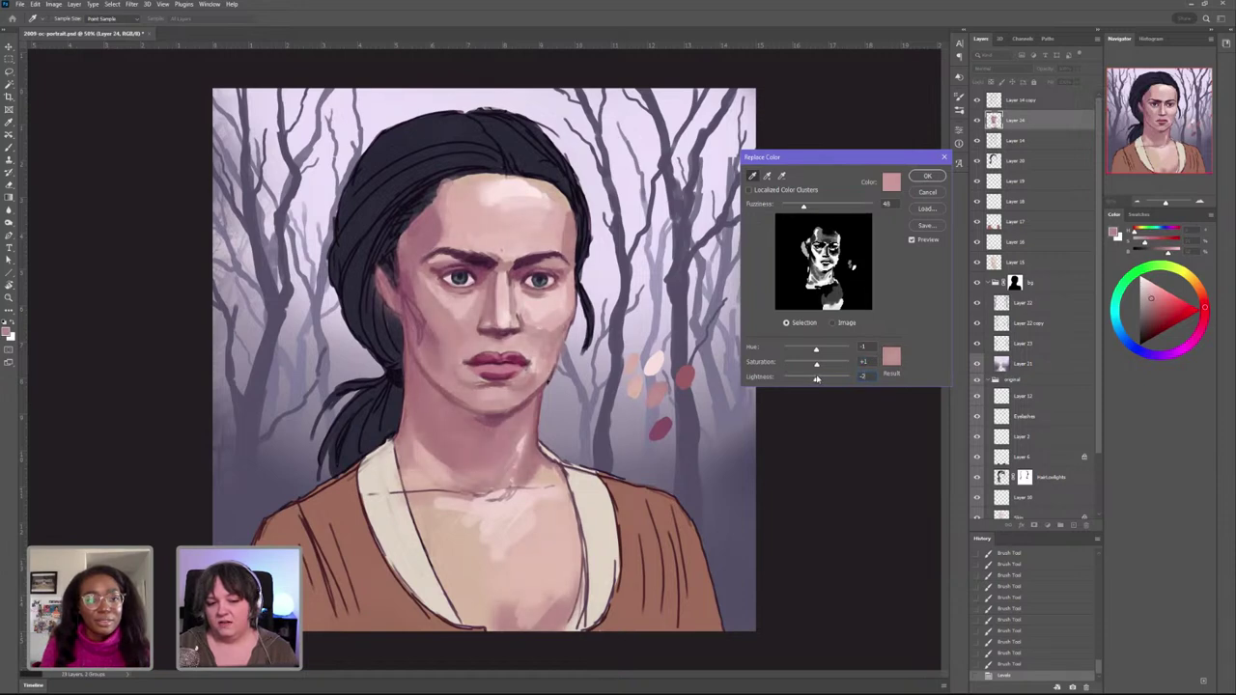
{"action": "left_click_drag", "start_coordinate": [816, 379], "coordinate": [817, 378]}
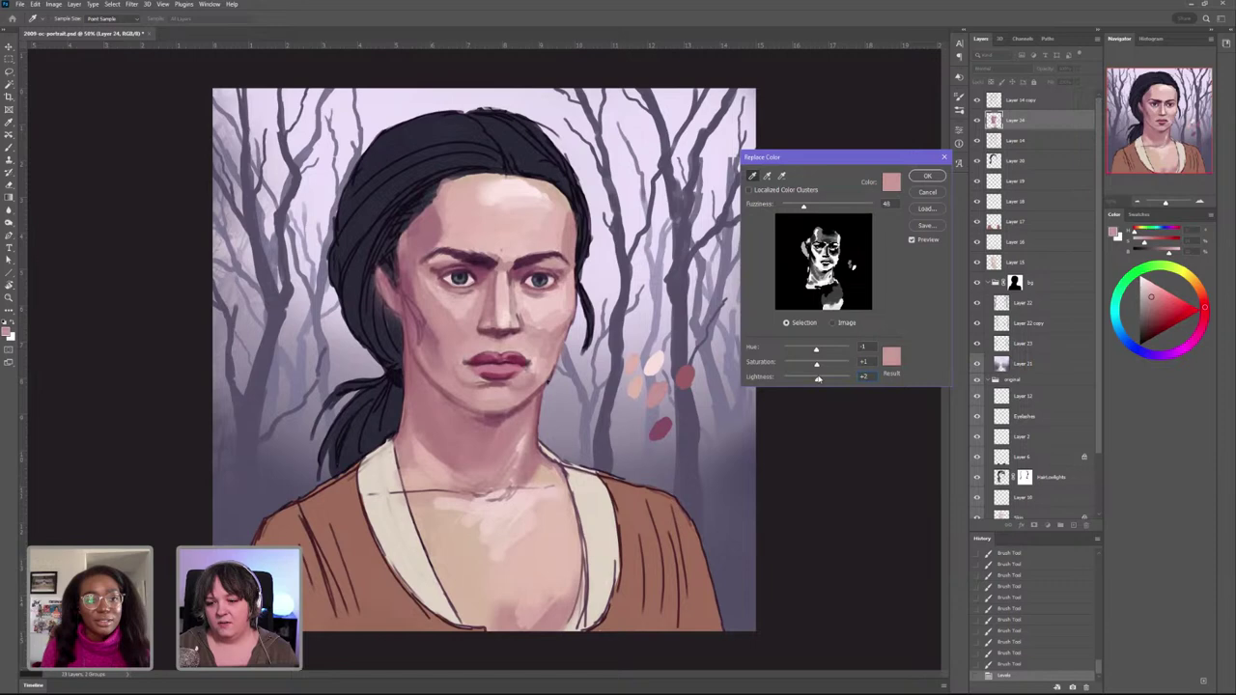
{"action": "left_click", "coordinate": [865, 375]}
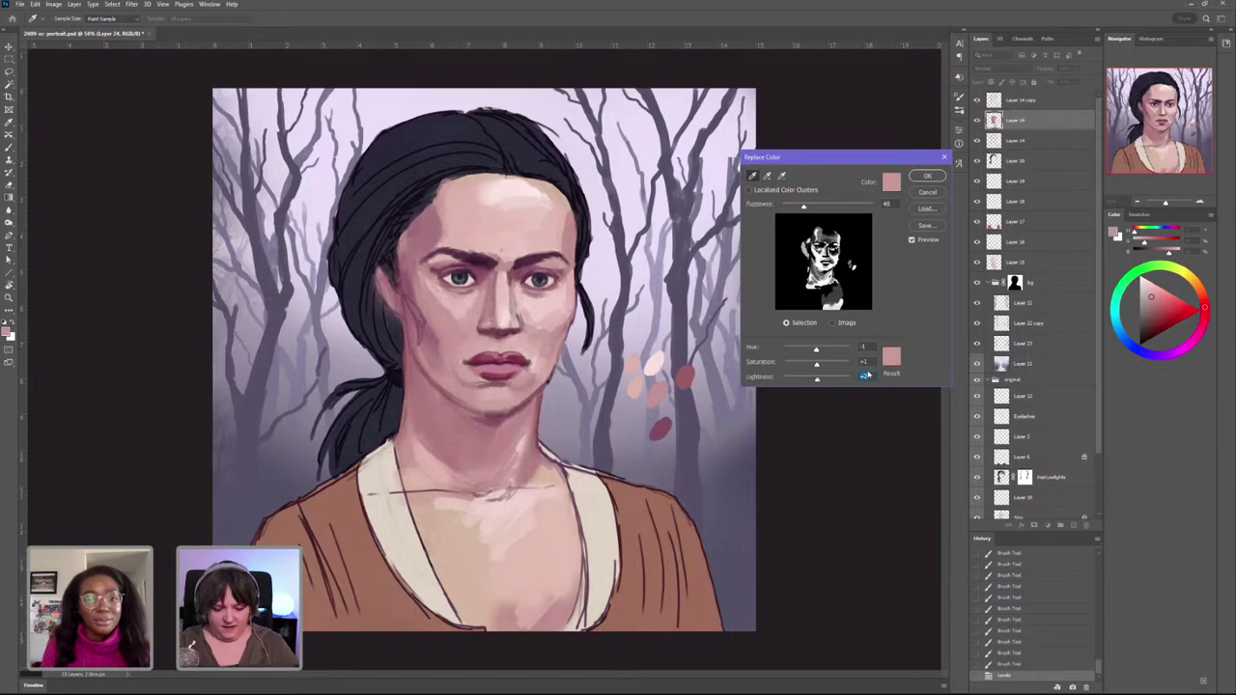
{"action": "type", "text": "0"}
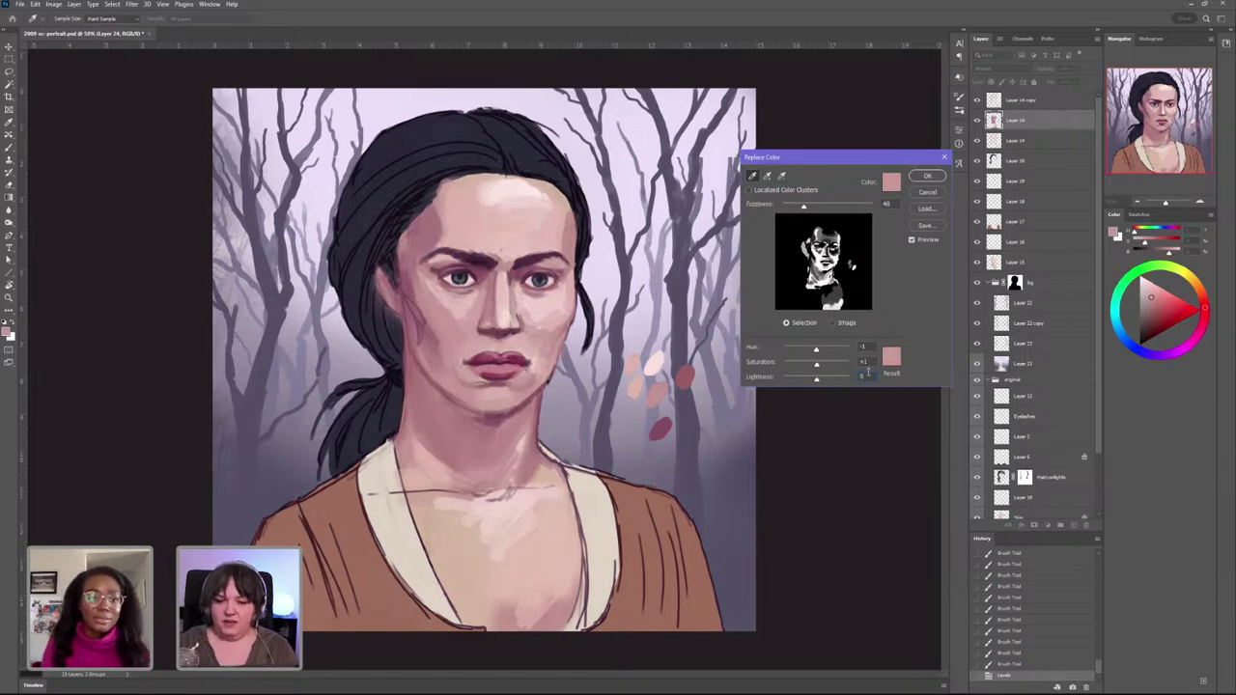
{"action": "left_click_drag", "start_coordinate": [816, 365], "coordinate": [818, 351]}
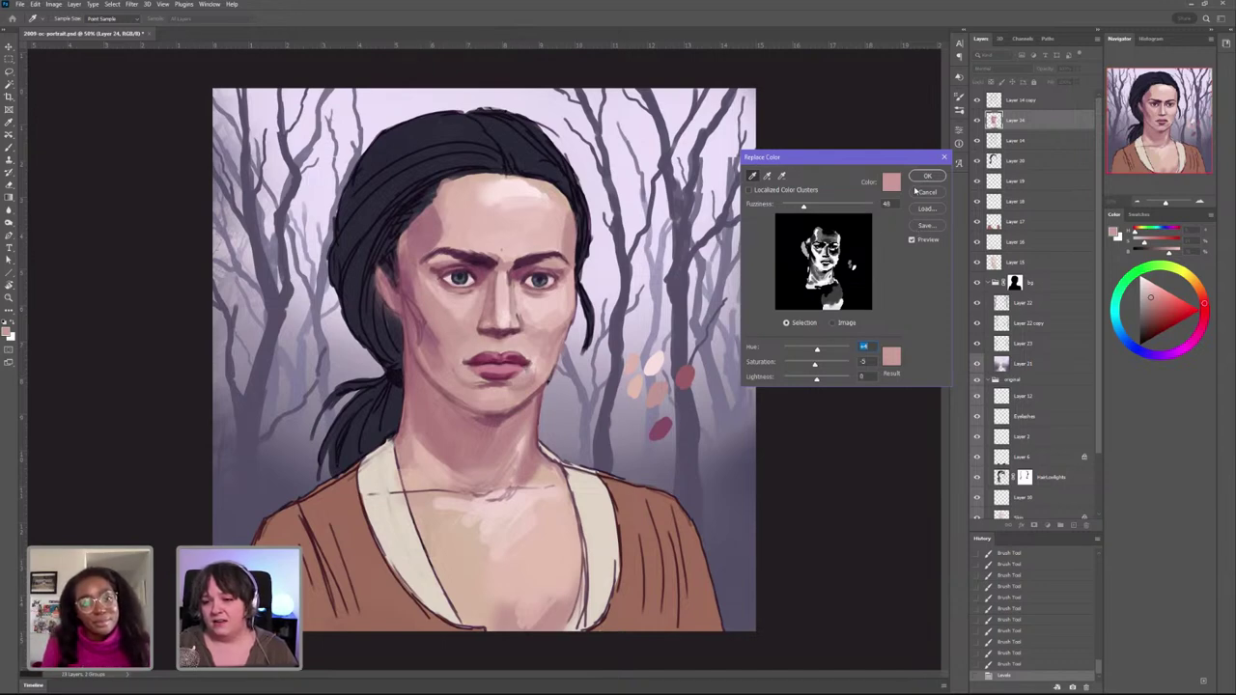
{"action": "left_click", "coordinate": [927, 175]}
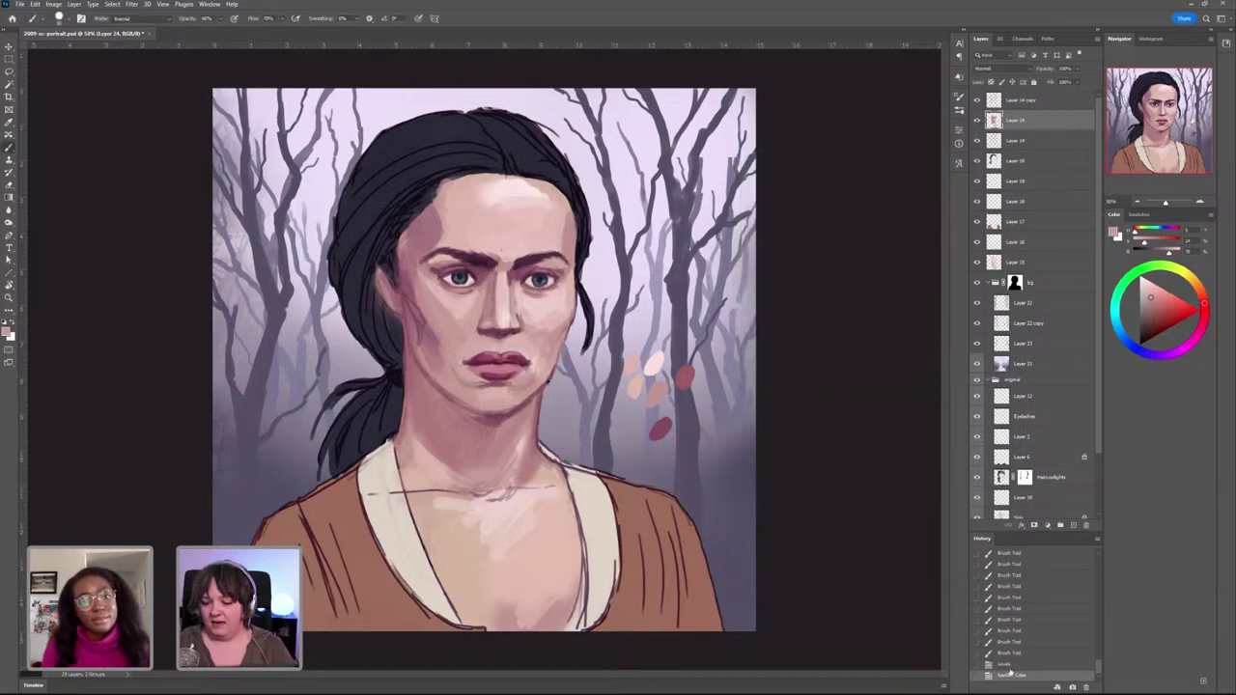
Step: Compare the portrait before and after the Levels and Replace Color adjustments by switching history states, ending on the Replace Color state
{"action": "left_click", "coordinate": [1010, 667]}
{"action": "left_click", "coordinate": [1011, 675]}
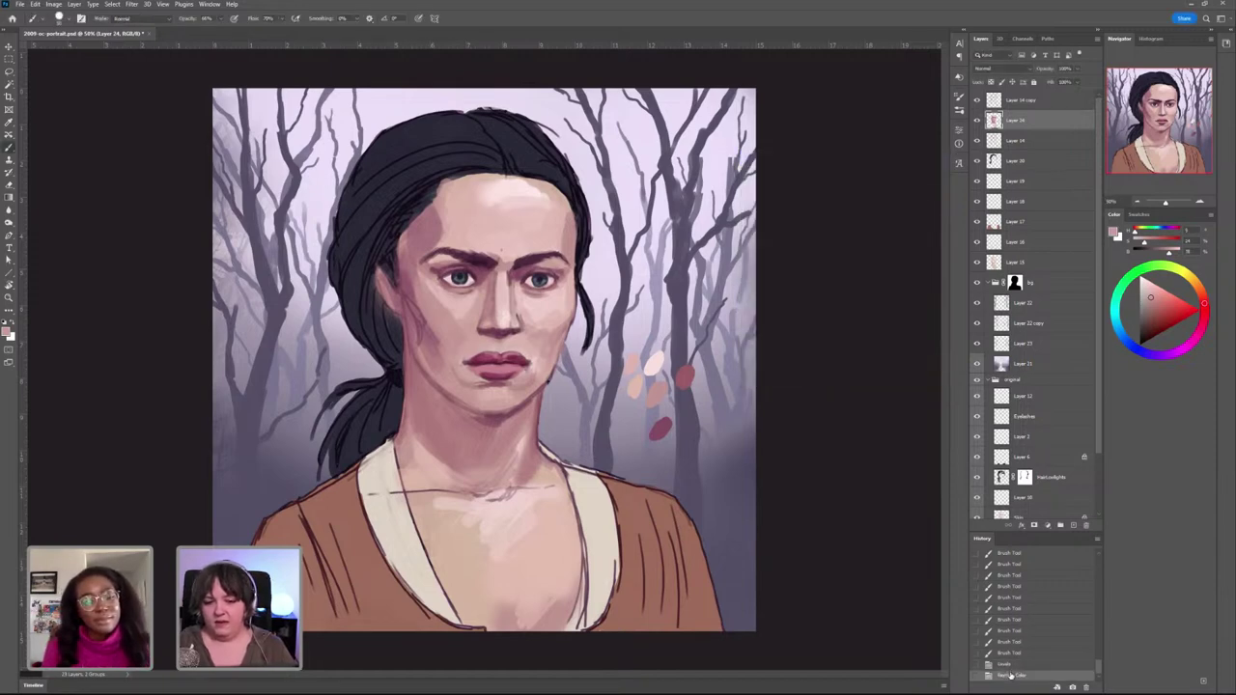
{"action": "left_click", "coordinate": [1010, 665]}
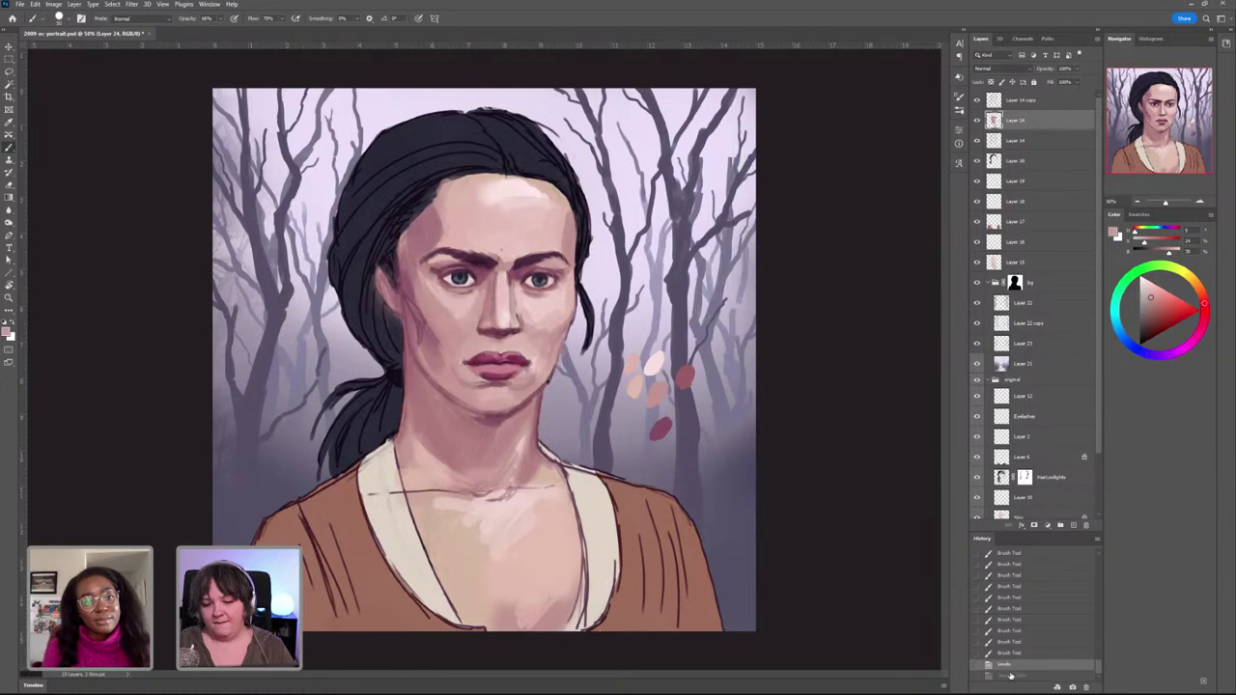
{"action": "left_click", "coordinate": [1010, 675]}
{"action": "left_click", "coordinate": [1011, 655]}
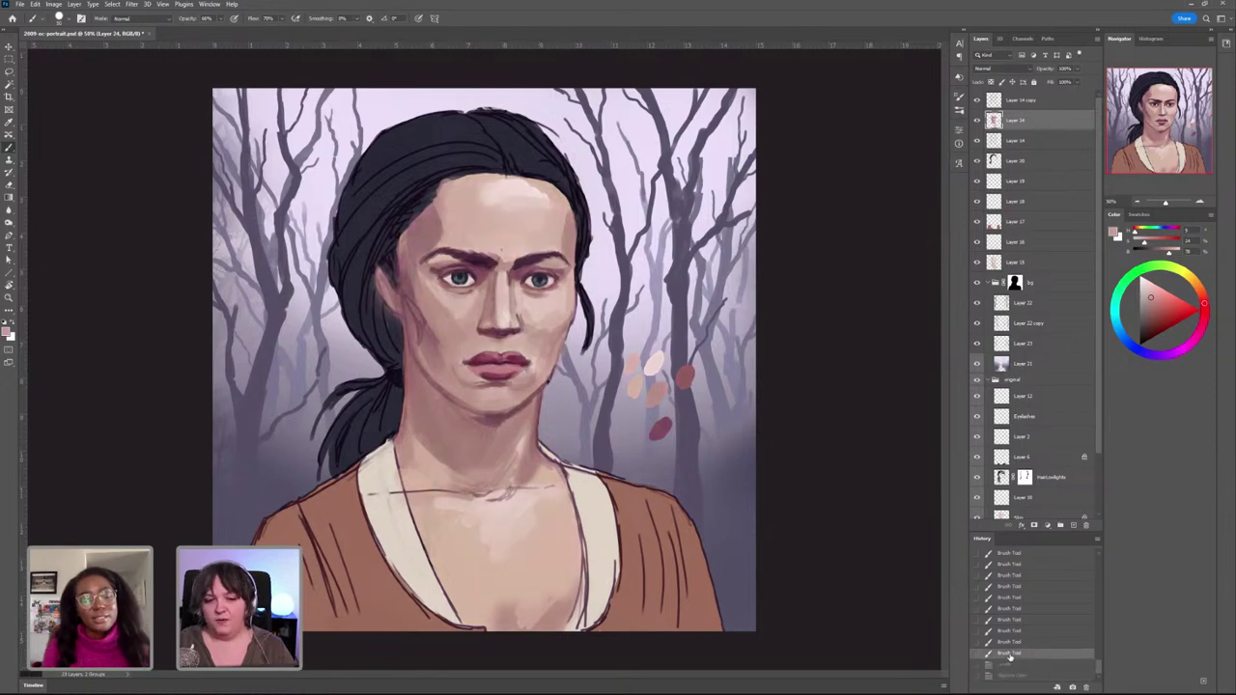
{"action": "left_click", "coordinate": [1010, 675]}
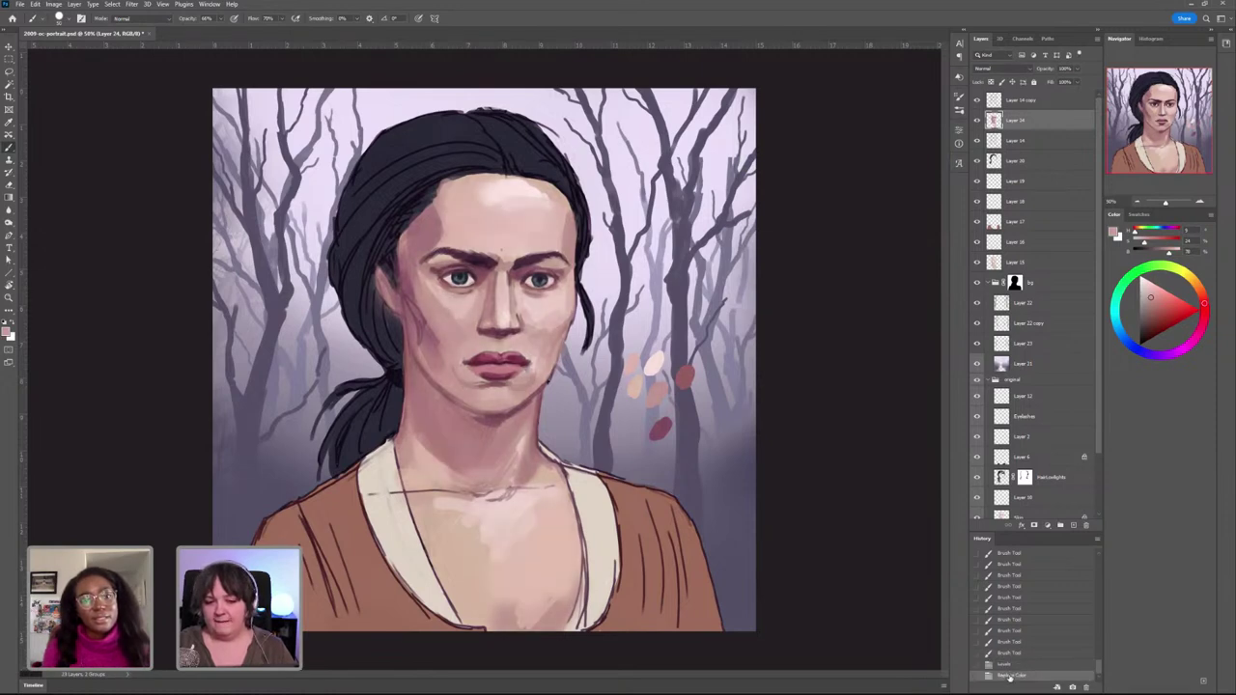
{"action": "left_click", "coordinate": [1010, 655]}
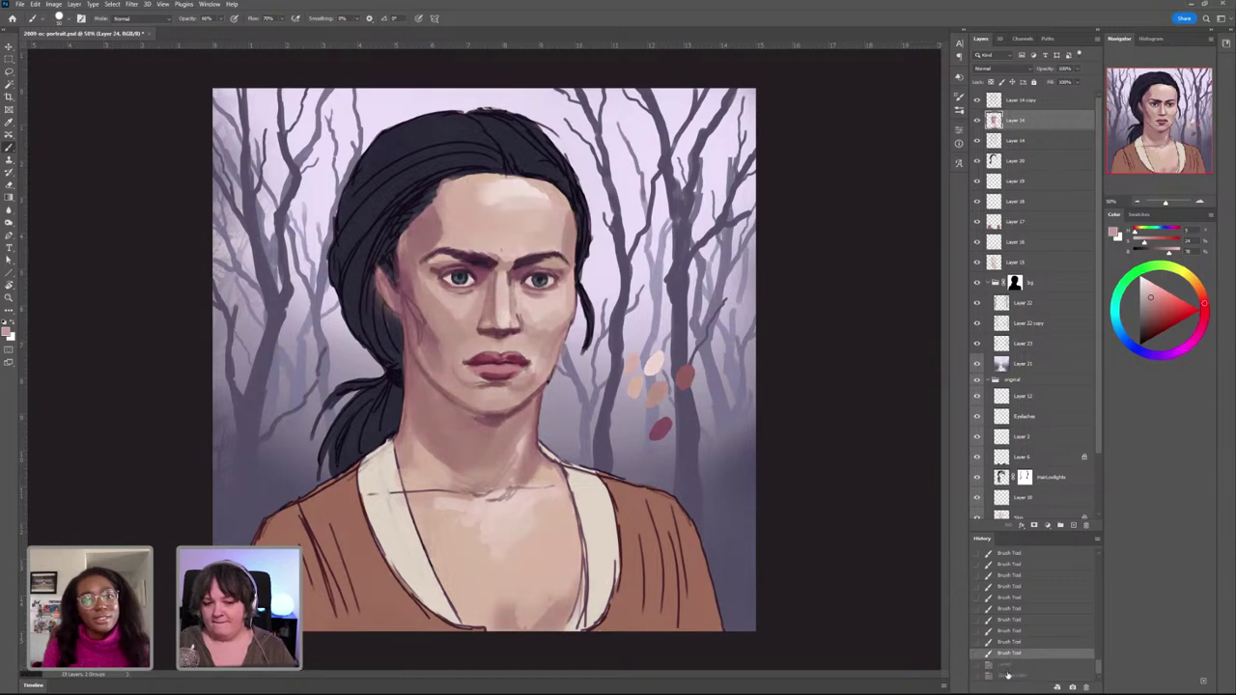
{"action": "left_click", "coordinate": [1009, 675]}
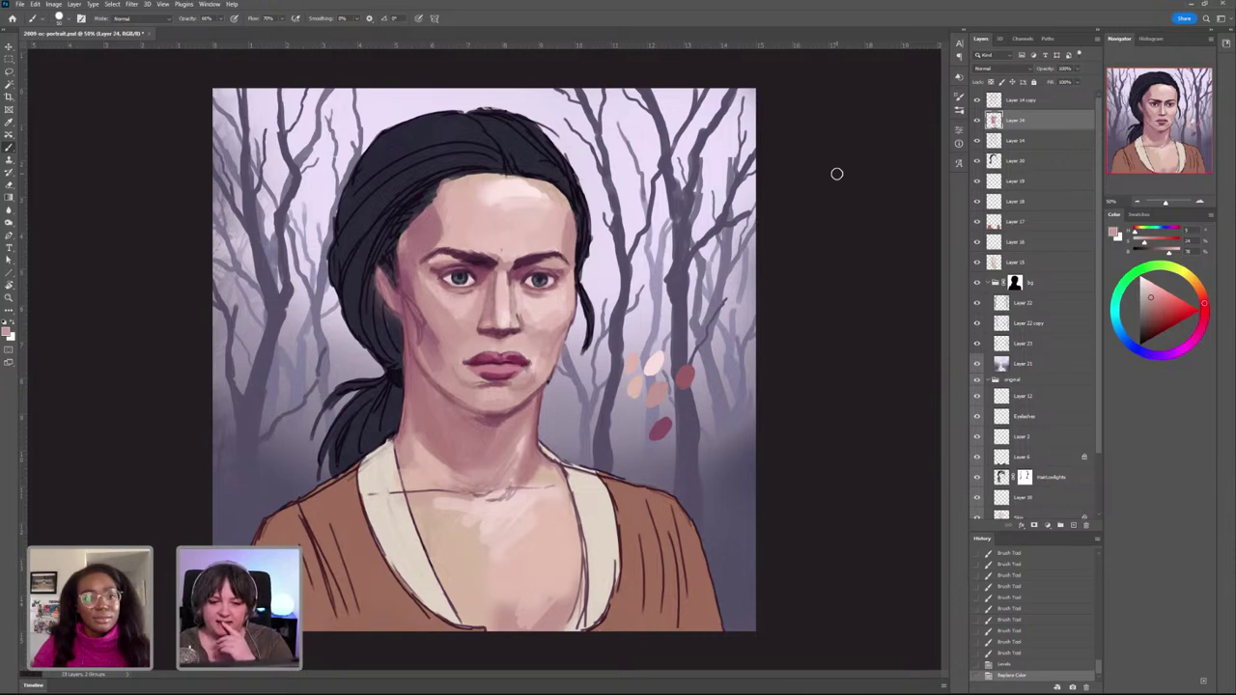
Step: Add a new layer above Layer 14 copy and choose a near-white pink as the brush colour
{"action": "left_click", "coordinate": [1020, 100]}
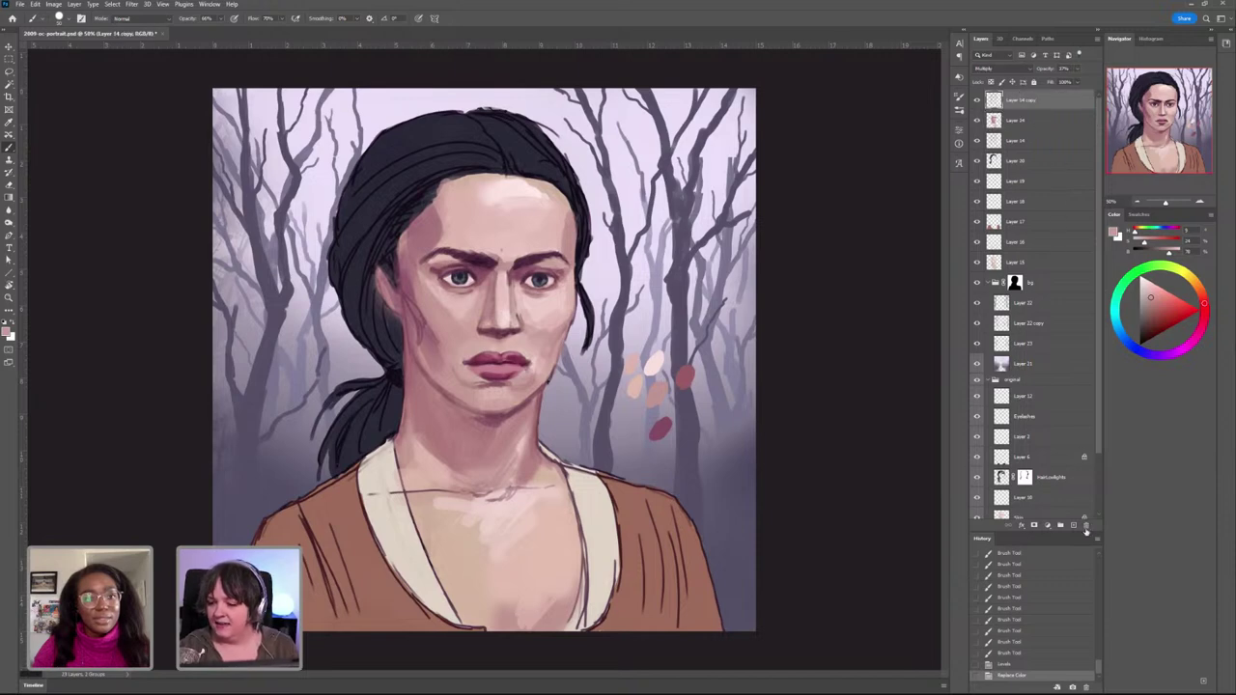
{"action": "left_click", "coordinate": [1073, 525]}
{"action": "key", "text": "z"}
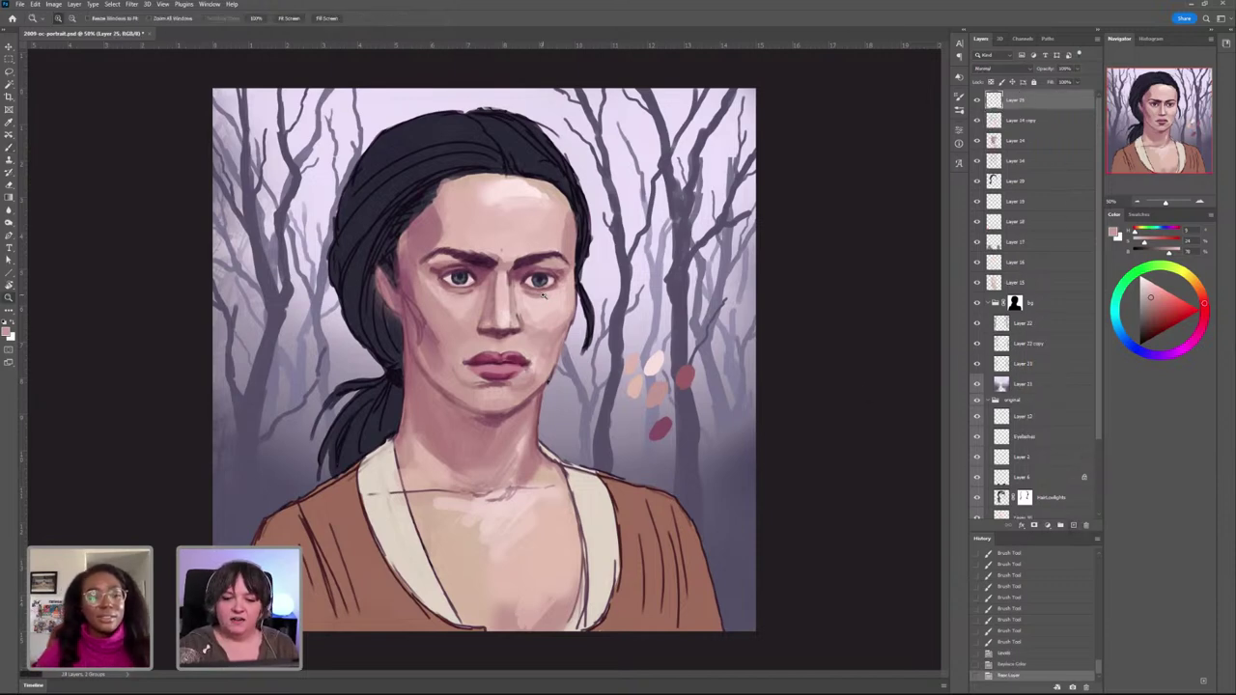
{"action": "left_click", "coordinate": [543, 295]}
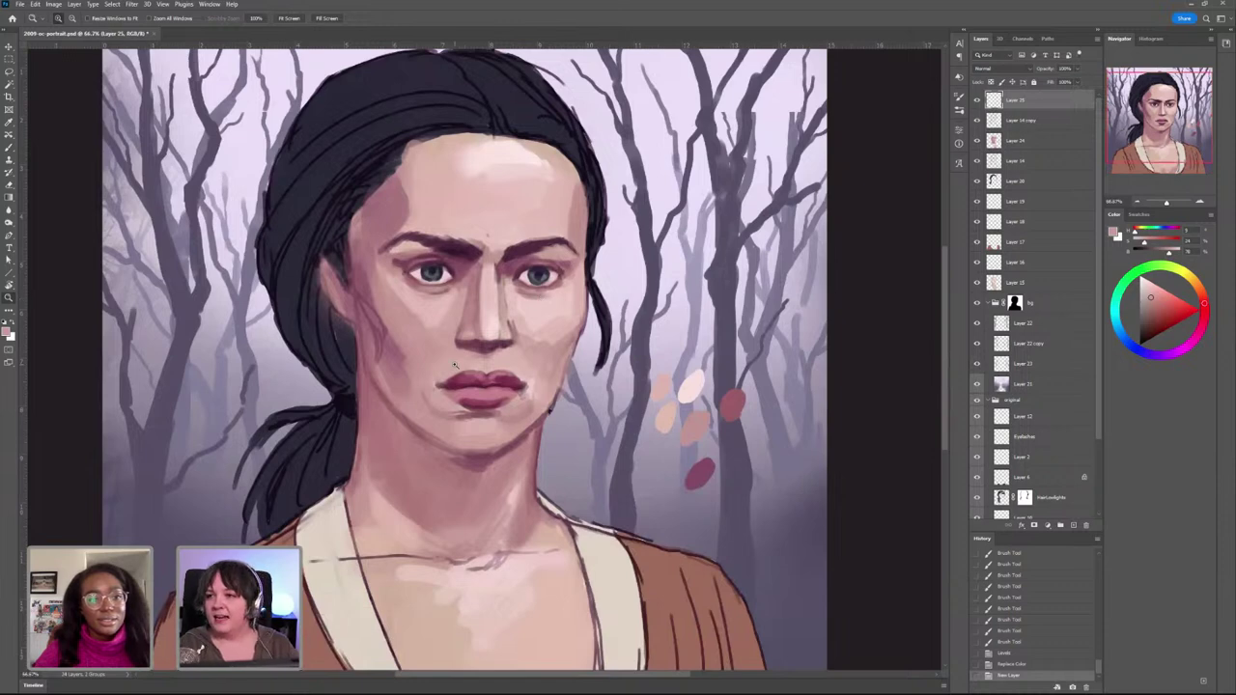
{"action": "key", "text": "b"}
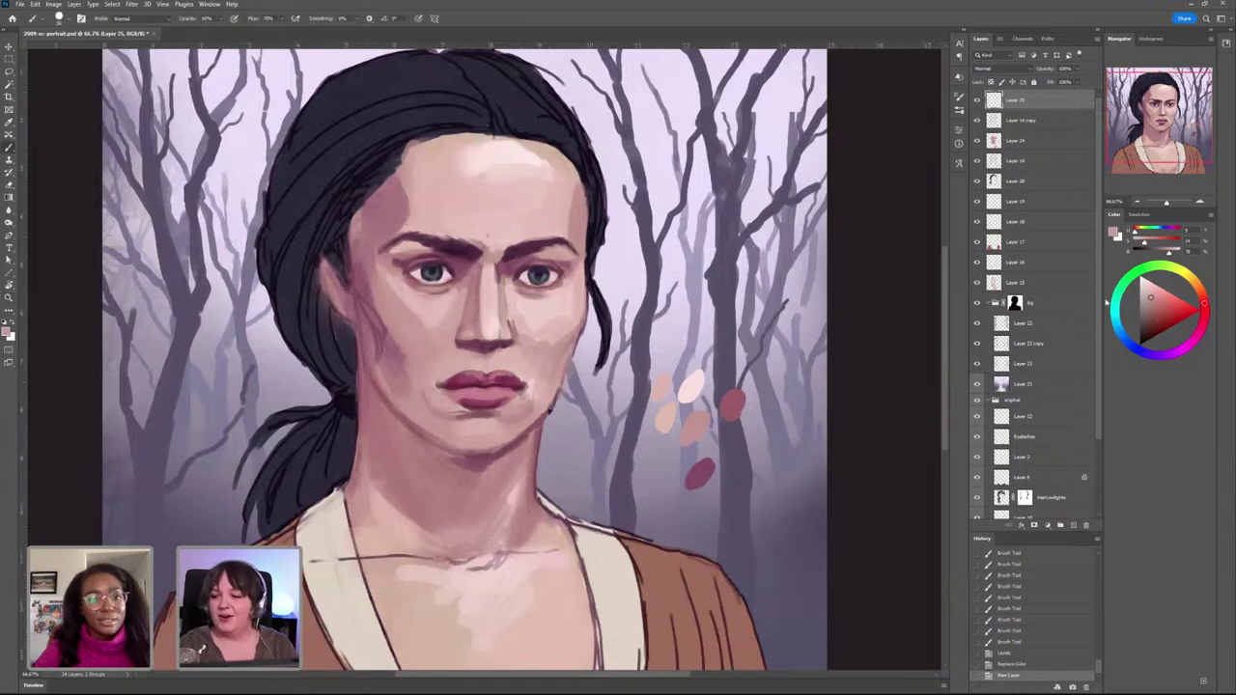
{"action": "left_click", "coordinate": [1146, 283]}
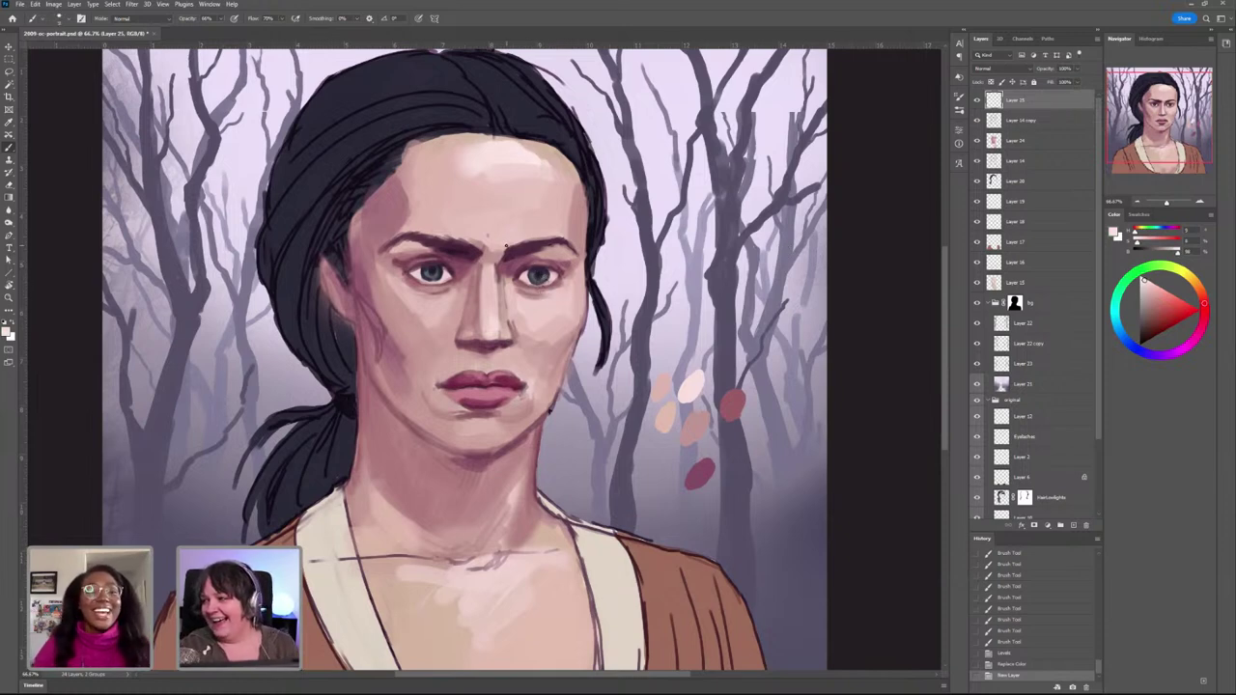
Step: Dab small near-white highlights onto the irises of both eyes with the Brush tool
{"action": "left_click", "coordinate": [538, 276]}
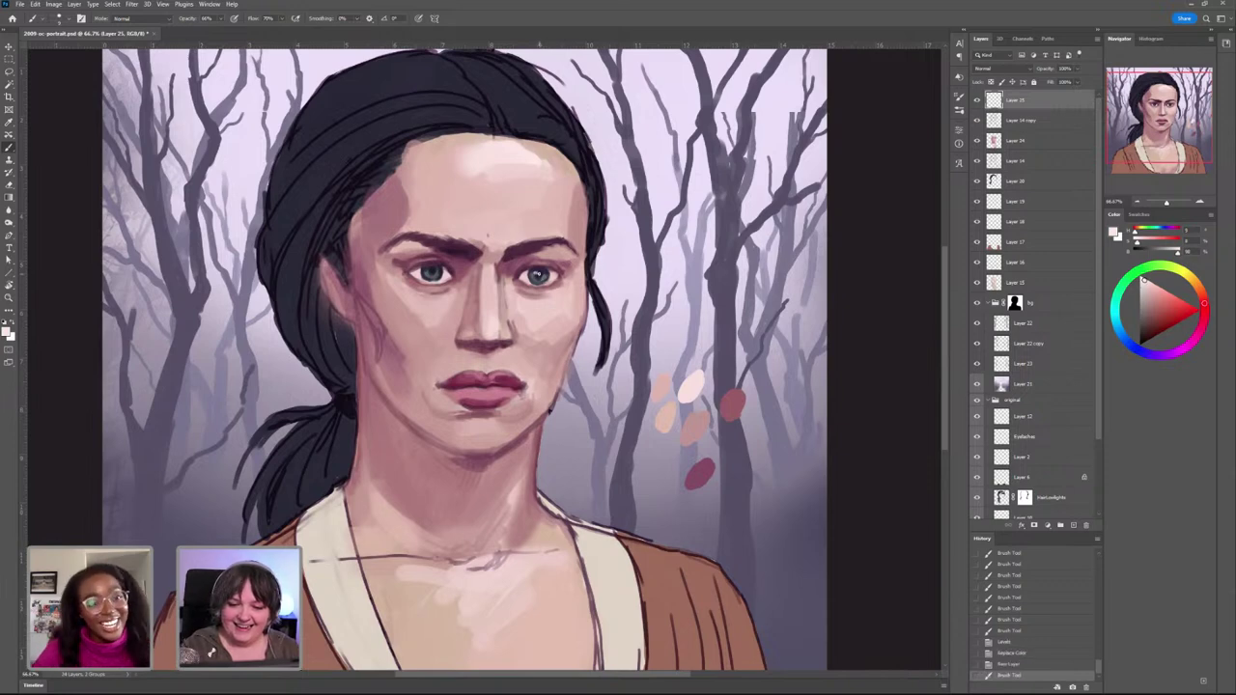
{"action": "left_click", "coordinate": [538, 275]}
{"action": "left_click", "coordinate": [433, 272]}
{"action": "left_click", "coordinate": [434, 272]}
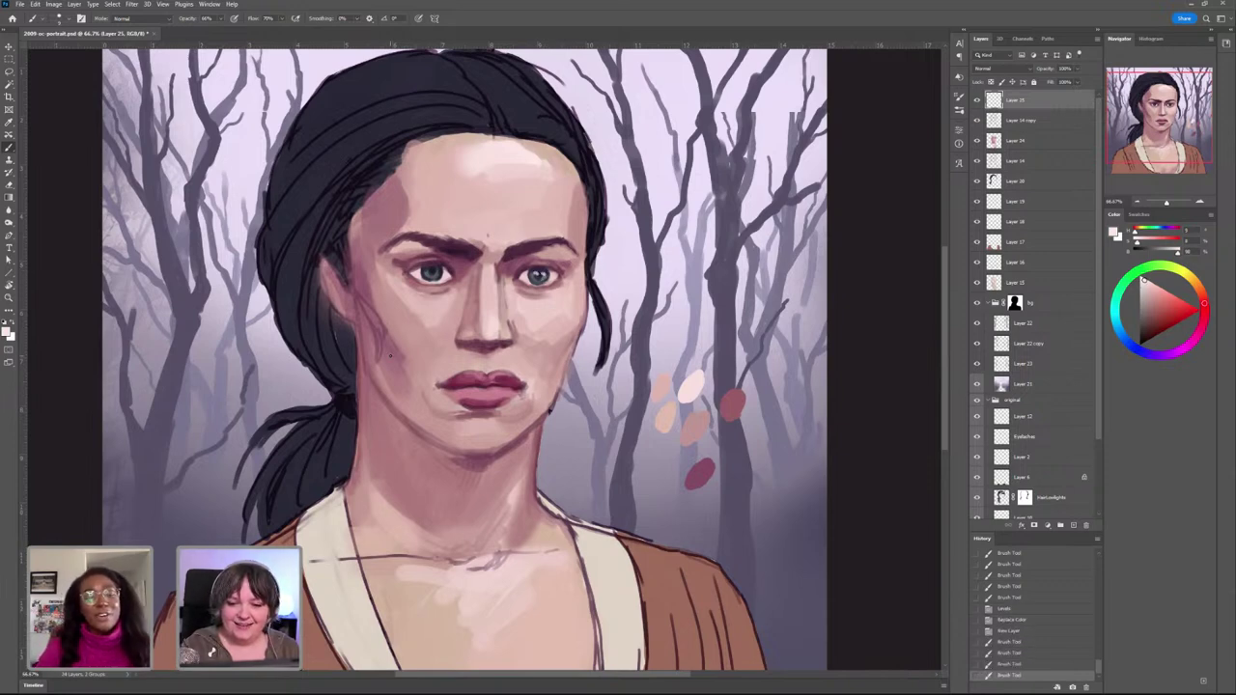
{"action": "left_click", "coordinate": [436, 271]}
{"action": "left_click", "coordinate": [437, 272]}
{"action": "left_click", "coordinate": [437, 273]}
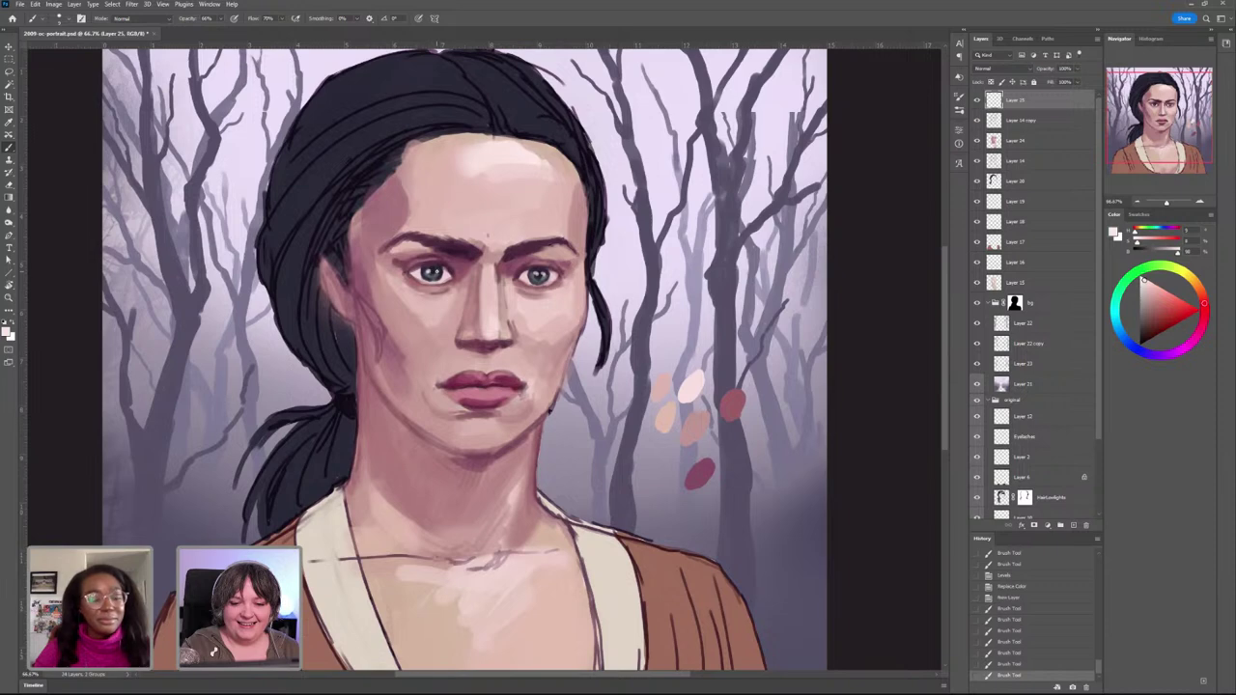
{"action": "left_click", "coordinate": [428, 273]}
{"action": "left_click", "coordinate": [437, 273]}
{"action": "left_click", "coordinate": [437, 272]}
{"action": "left_click", "coordinate": [437, 272]}
{"action": "left_click", "coordinate": [438, 273]}
Step: Return to the skin layer with the Brush tool and sample the dark pink shadow colour at the jaw and neck
{"action": "key", "text": "z"}
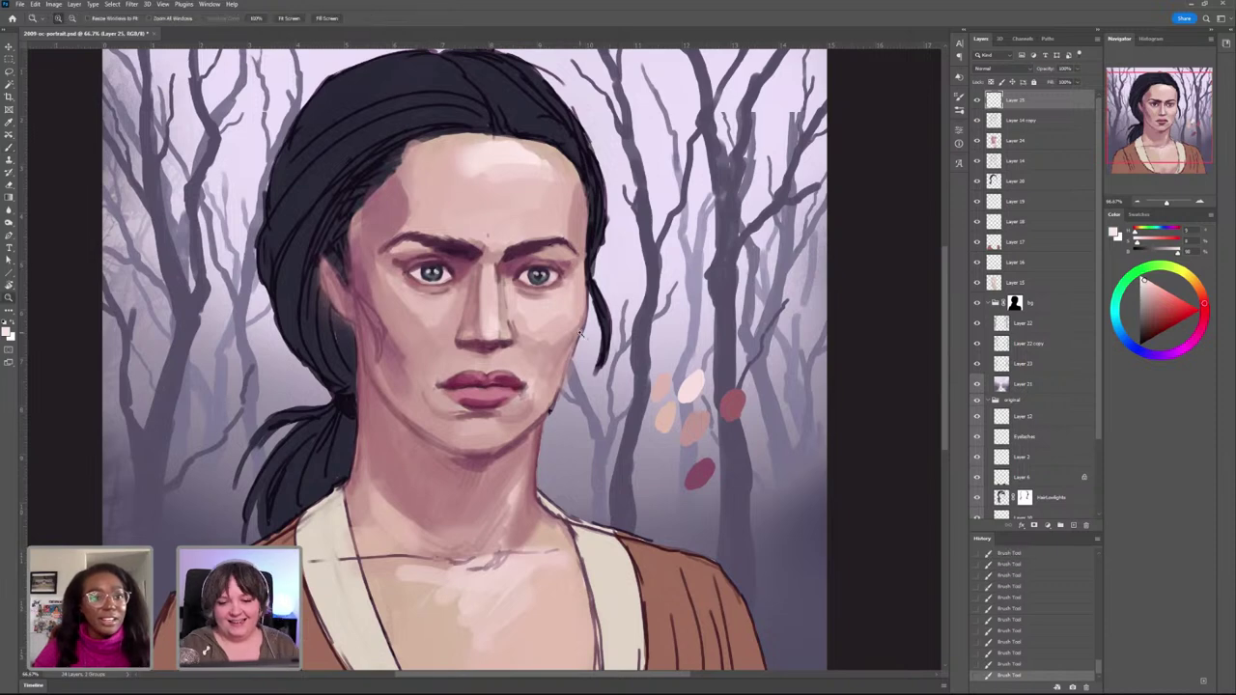
{"action": "left_click", "coordinate": [584, 340], "text": "alt"}
{"action": "left_click", "coordinate": [559, 380], "text": "alt"}
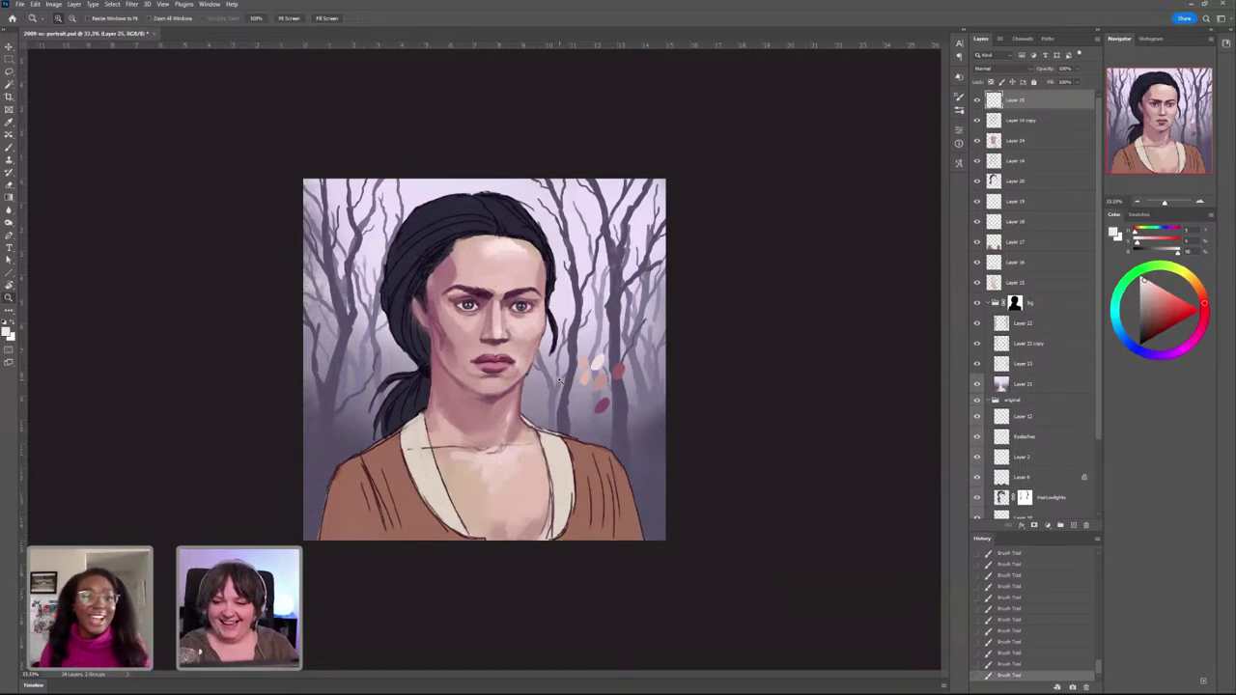
{"action": "left_click", "coordinate": [1019, 142]}
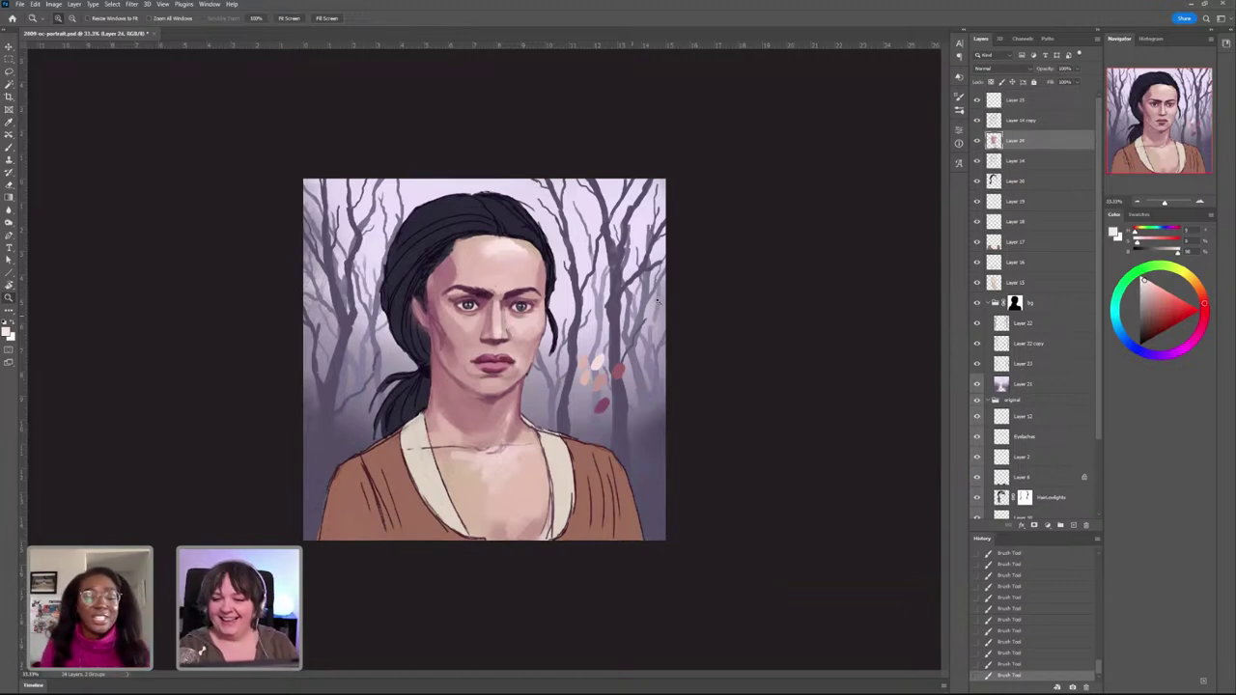
{"action": "left_click", "coordinate": [463, 400]}
{"action": "key", "text": "b"}
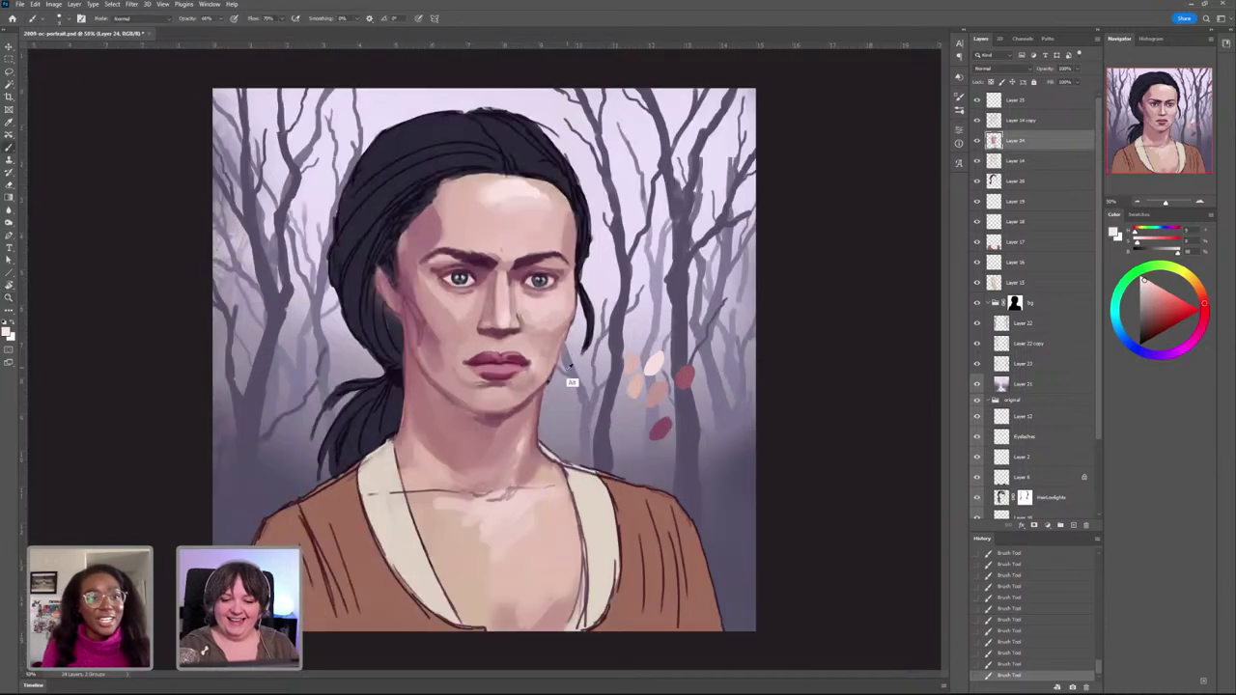
{"action": "left_click", "coordinate": [537, 417], "text": "alt"}
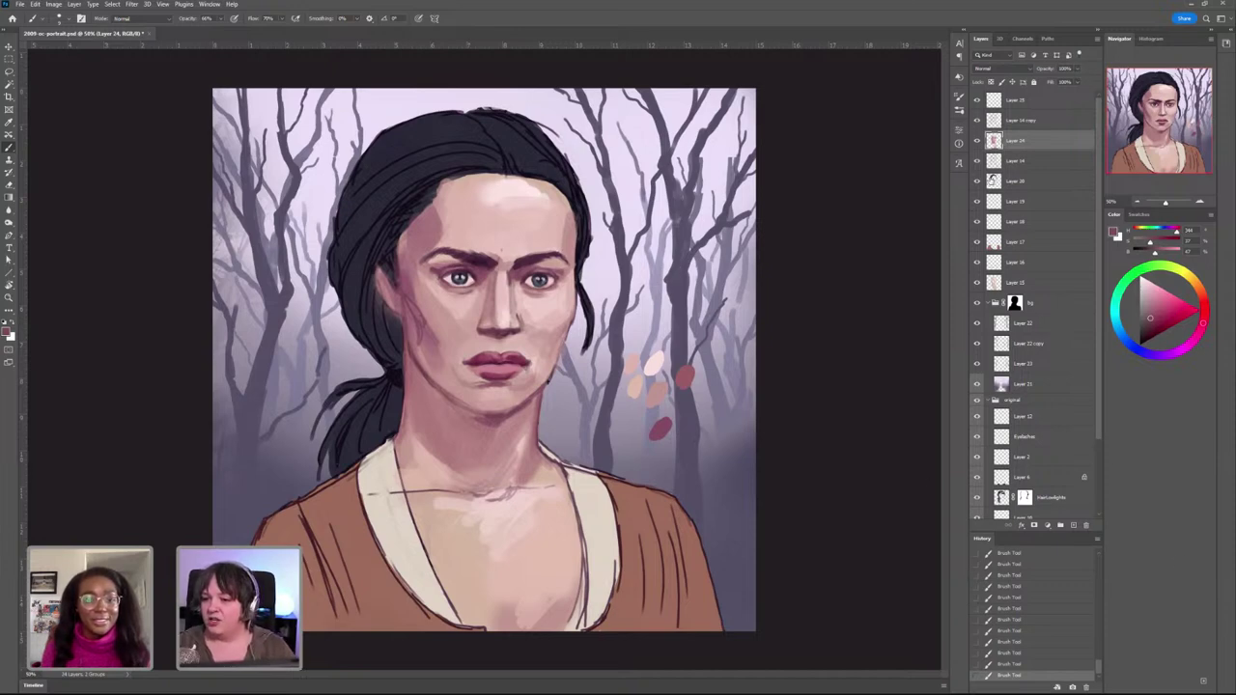
Step: Examine what the hair, skin, clothing and neighbouring layers contain by hiding and showing each one in turn
{"action": "left_click", "coordinate": [977, 182]}
{"action": "left_click", "coordinate": [977, 182]}
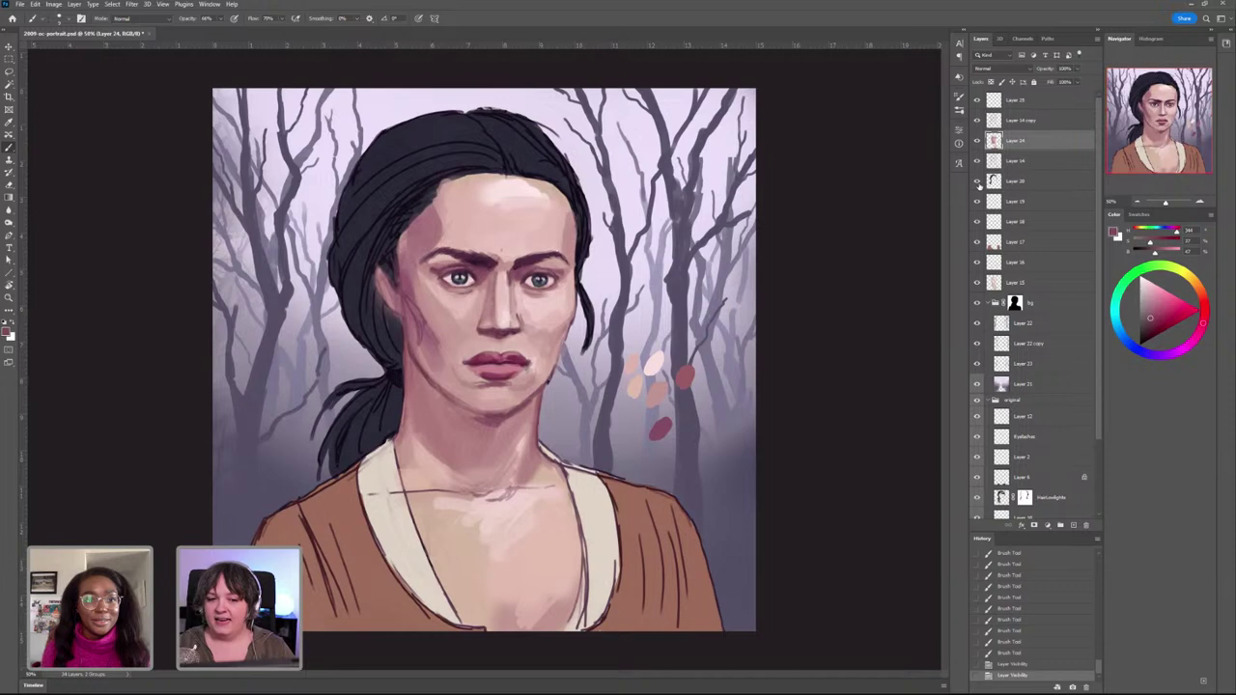
{"action": "left_click", "coordinate": [976, 163]}
{"action": "left_click", "coordinate": [976, 162]}
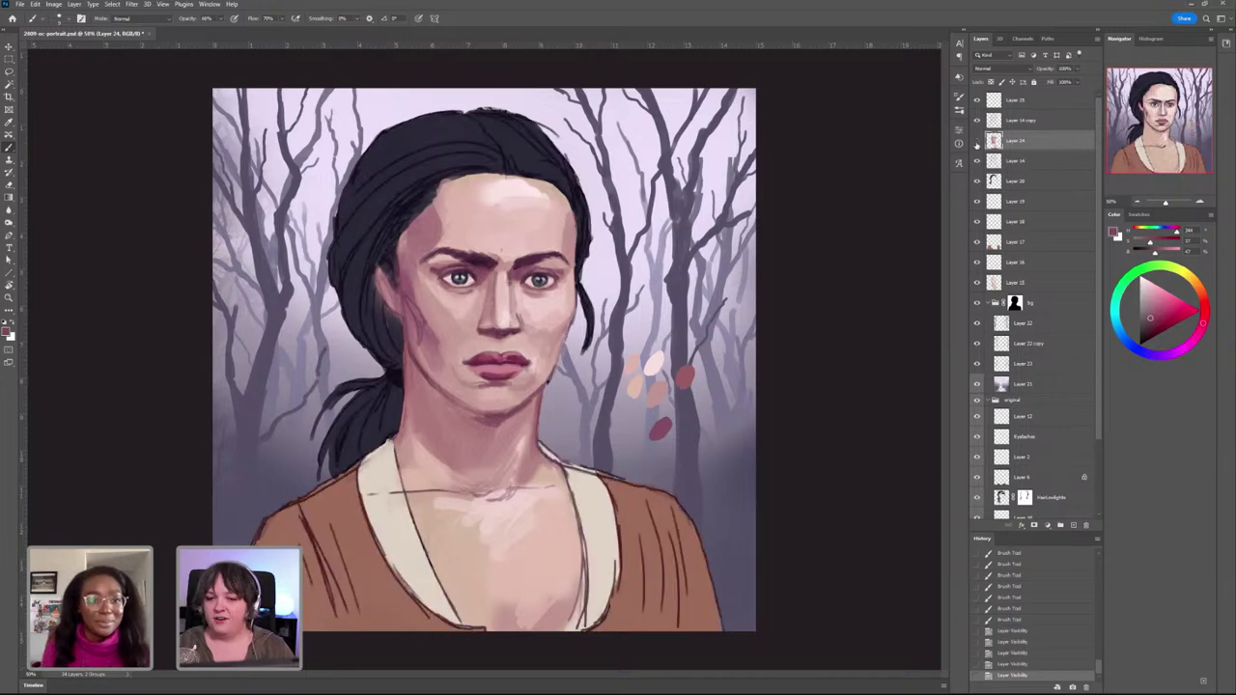
{"action": "left_click", "coordinate": [977, 142]}
{"action": "left_click", "coordinate": [977, 140]}
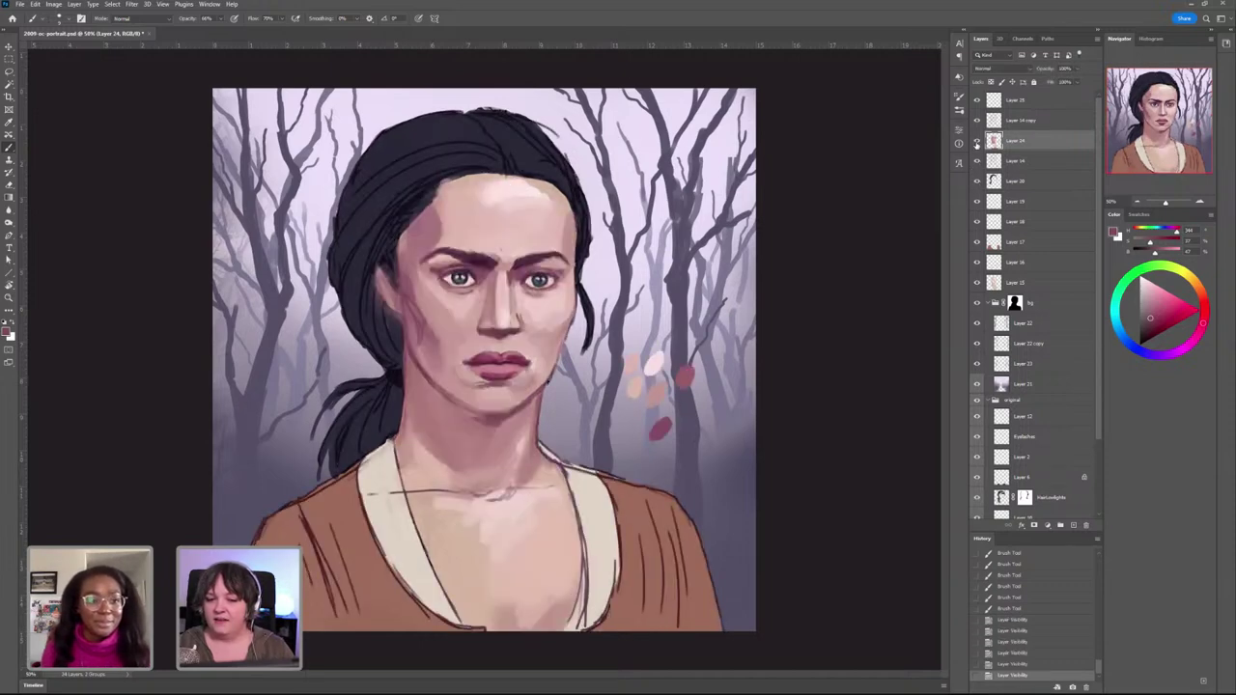
{"action": "left_click", "coordinate": [977, 241]}
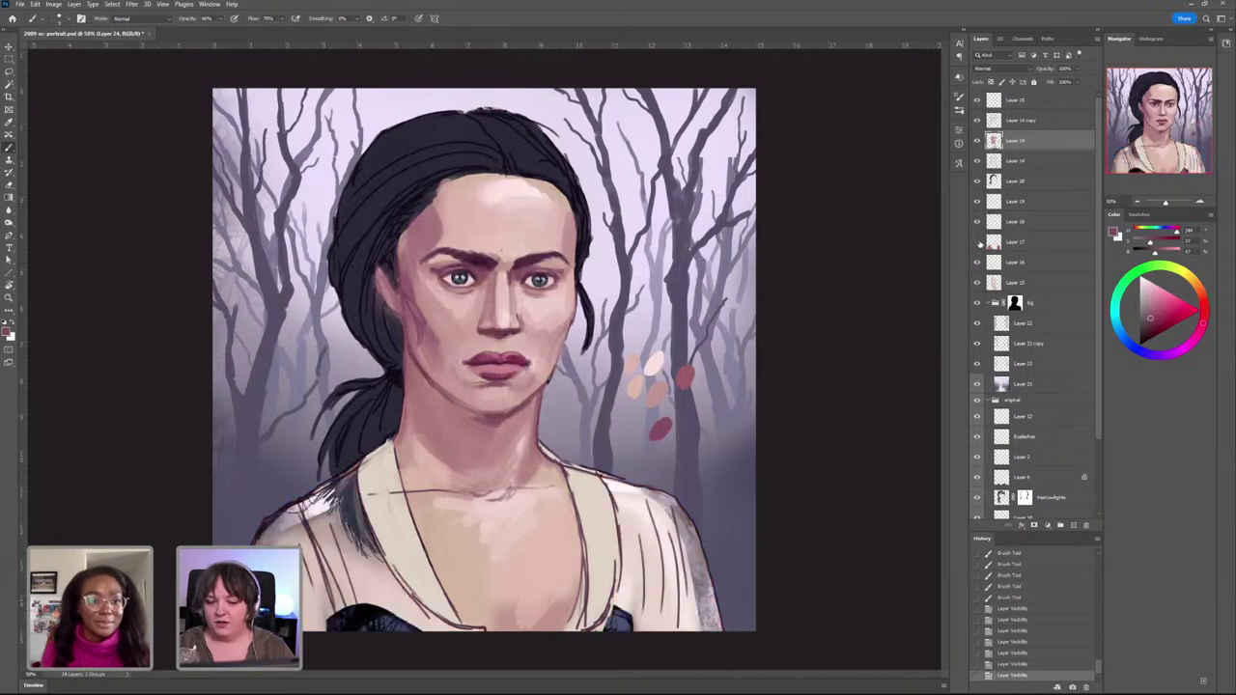
{"action": "left_click", "coordinate": [979, 242]}
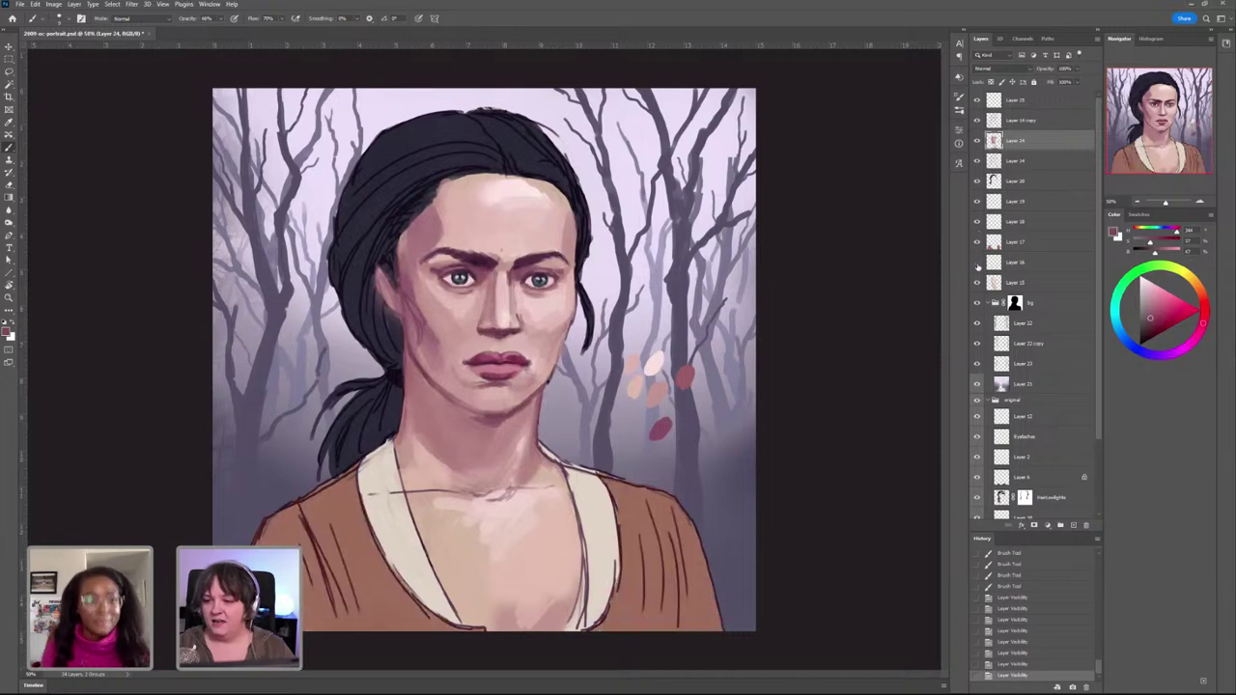
{"action": "left_click", "coordinate": [978, 264]}
{"action": "left_click", "coordinate": [978, 264]}
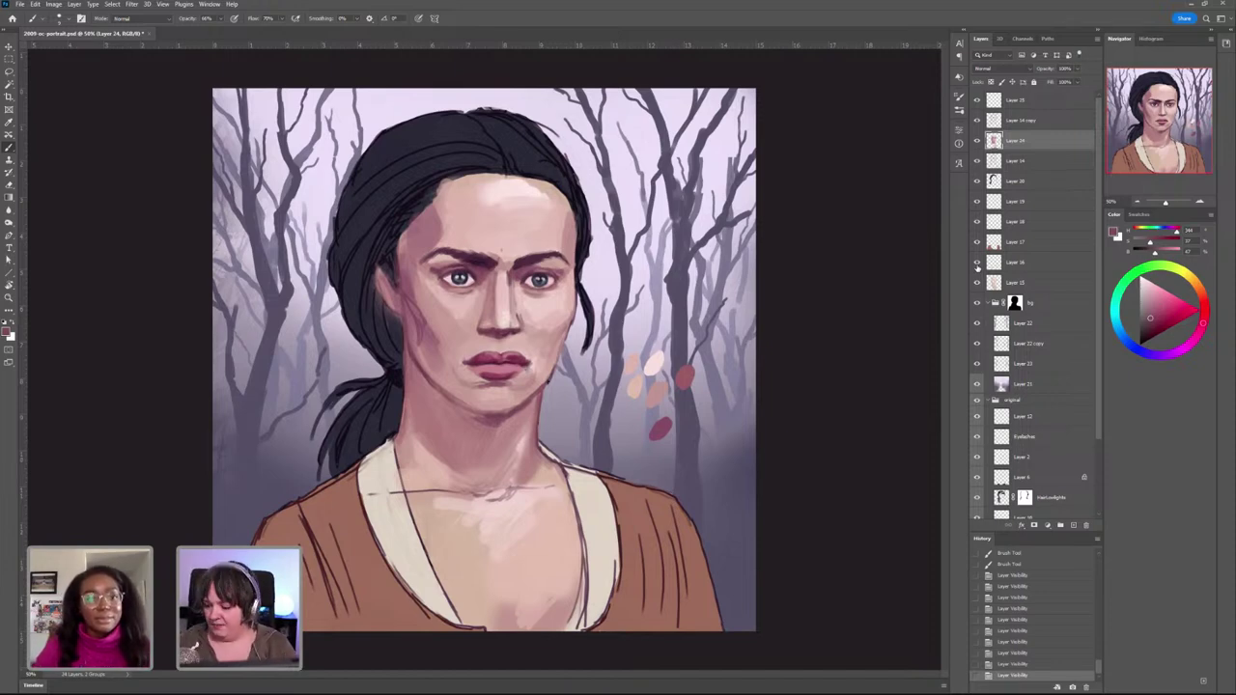
Step: Compare the portrait with and without the painted skin on Layer 24, leaving the layer visible
{"action": "left_click", "coordinate": [976, 140]}
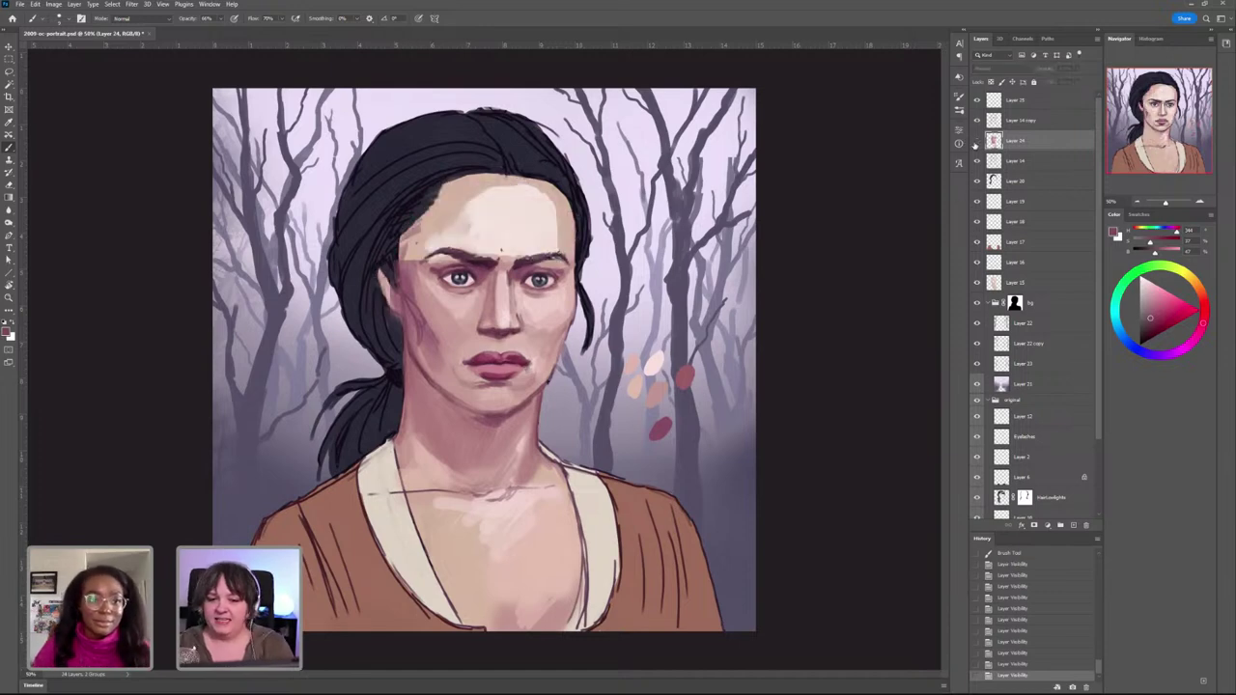
{"action": "left_click", "coordinate": [977, 140]}
{"action": "left_click", "coordinate": [976, 140]}
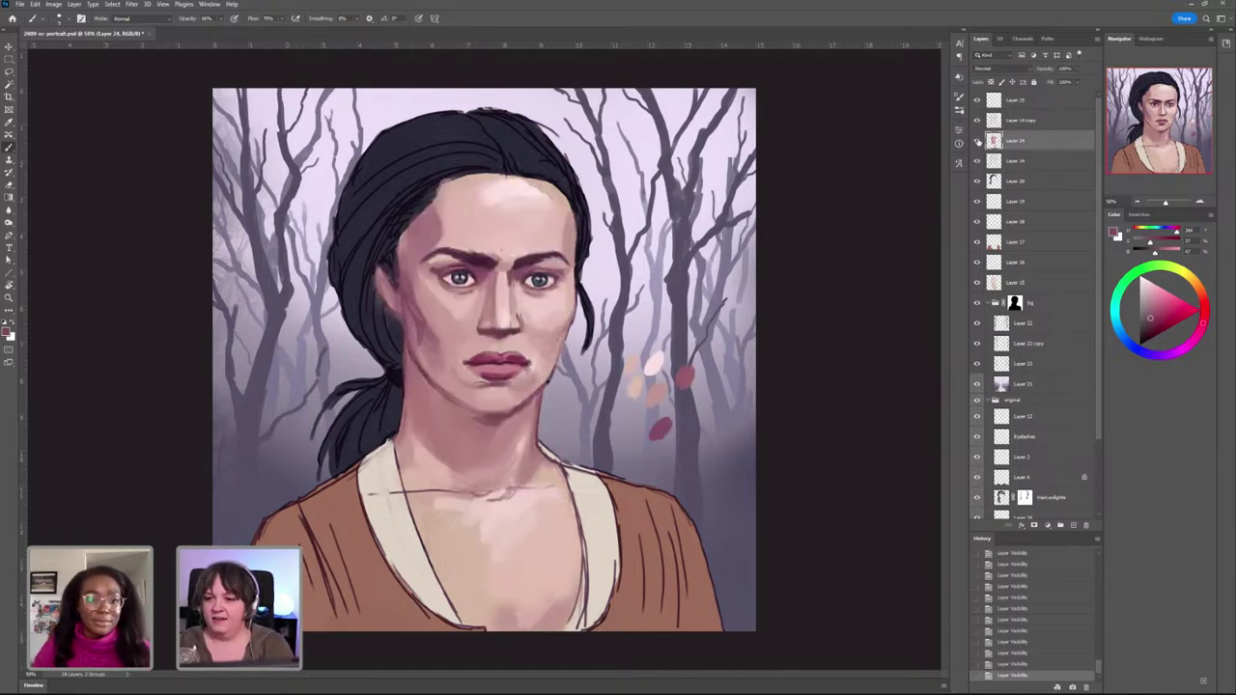
{"action": "left_click", "coordinate": [977, 140]}
{"action": "left_click", "coordinate": [976, 140]}
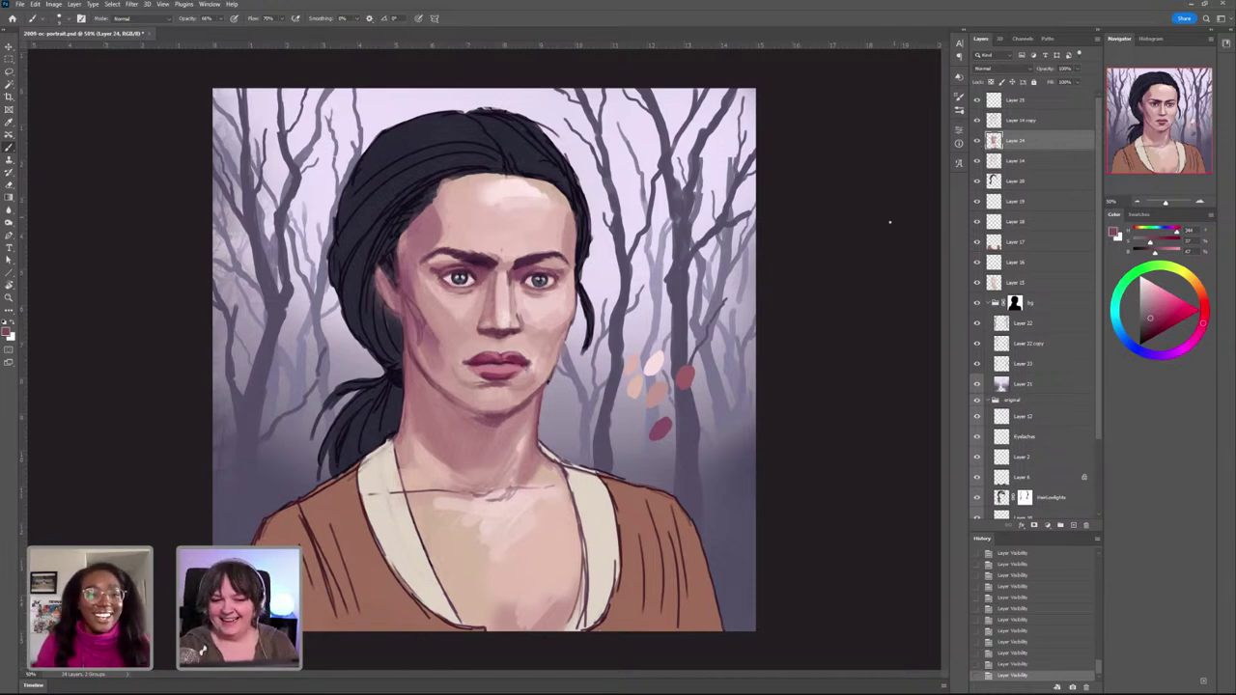
{"action": "left_click", "coordinate": [977, 142]}
{"action": "left_click", "coordinate": [978, 142]}
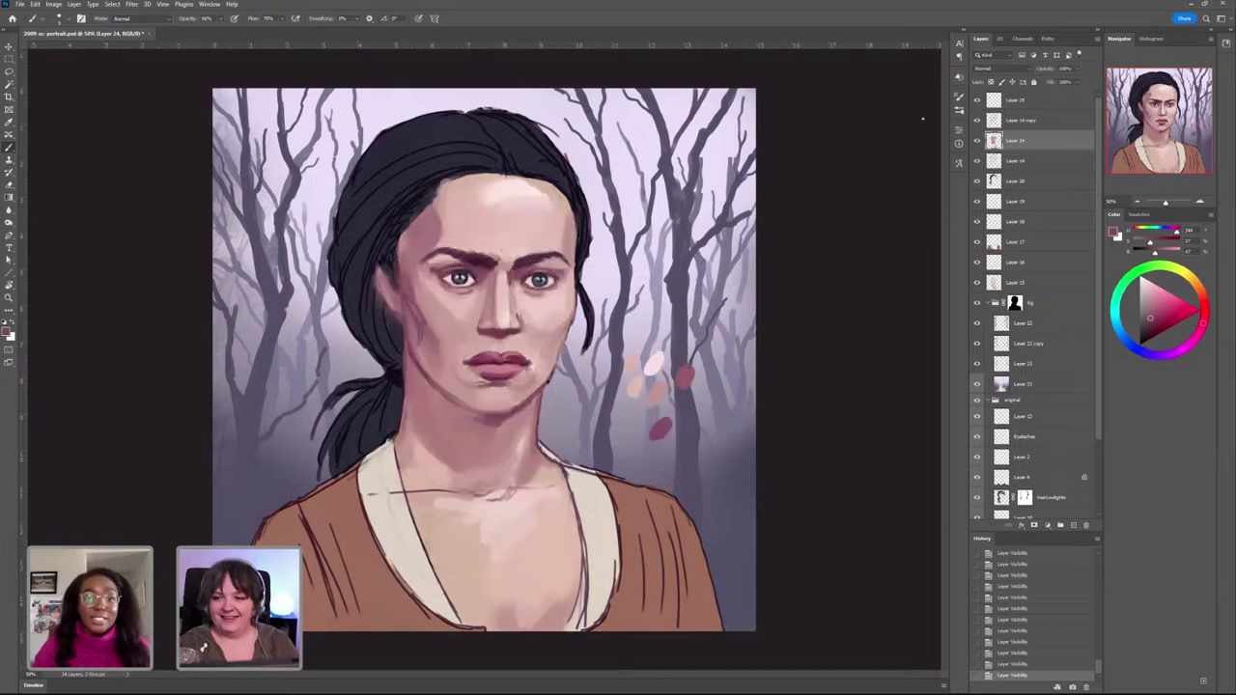
Step: Erase excess skin paint on Layer 24 along the hairline from the forehead past the temple to the ear
{"action": "key", "text": "e"}
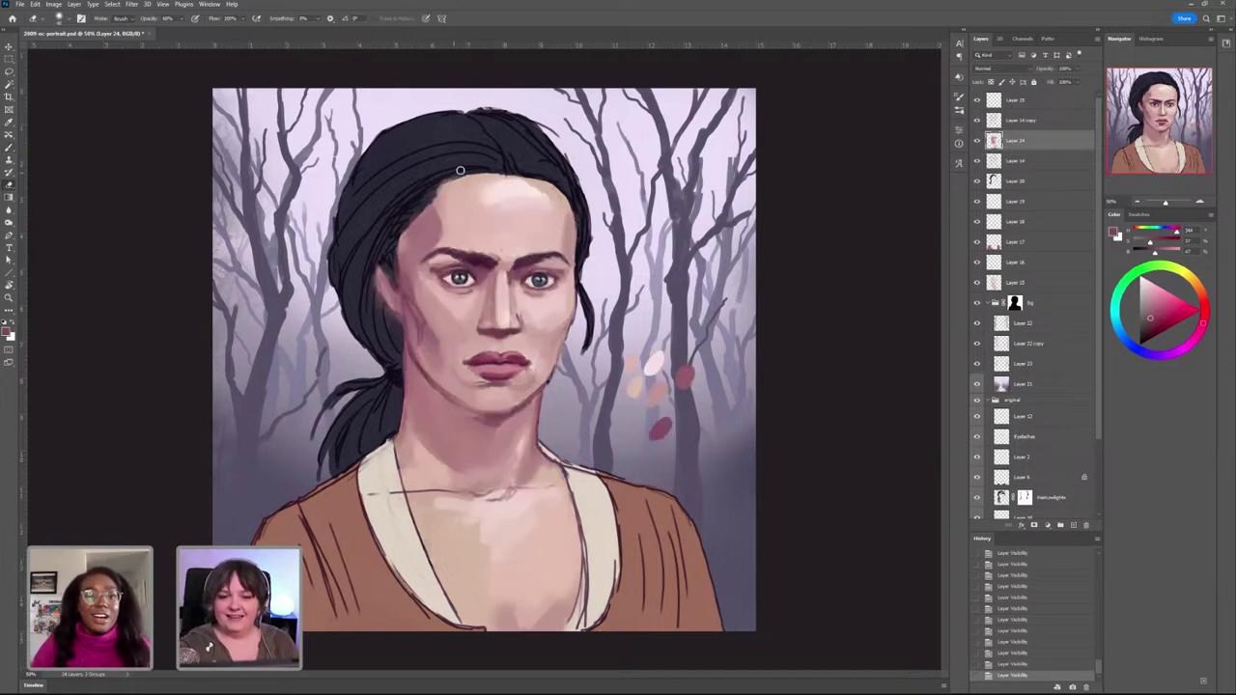
{"action": "mouse_move", "coordinate": [460, 170]}
{"action": "left_mouse_down"}
{"action": "mouse_move", "coordinate": [420, 172]}
{"action": "mouse_move", "coordinate": [454, 175]}
{"action": "mouse_move", "coordinate": [379, 246]}
{"action": "left_mouse_up"}
{"action": "mouse_move", "coordinate": [379, 249]}
{"action": "left_mouse_down"}
{"action": "mouse_move", "coordinate": [395, 324]}
{"action": "mouse_move", "coordinate": [388, 362]}
{"action": "mouse_move", "coordinate": [393, 331]}
{"action": "left_mouse_up"}
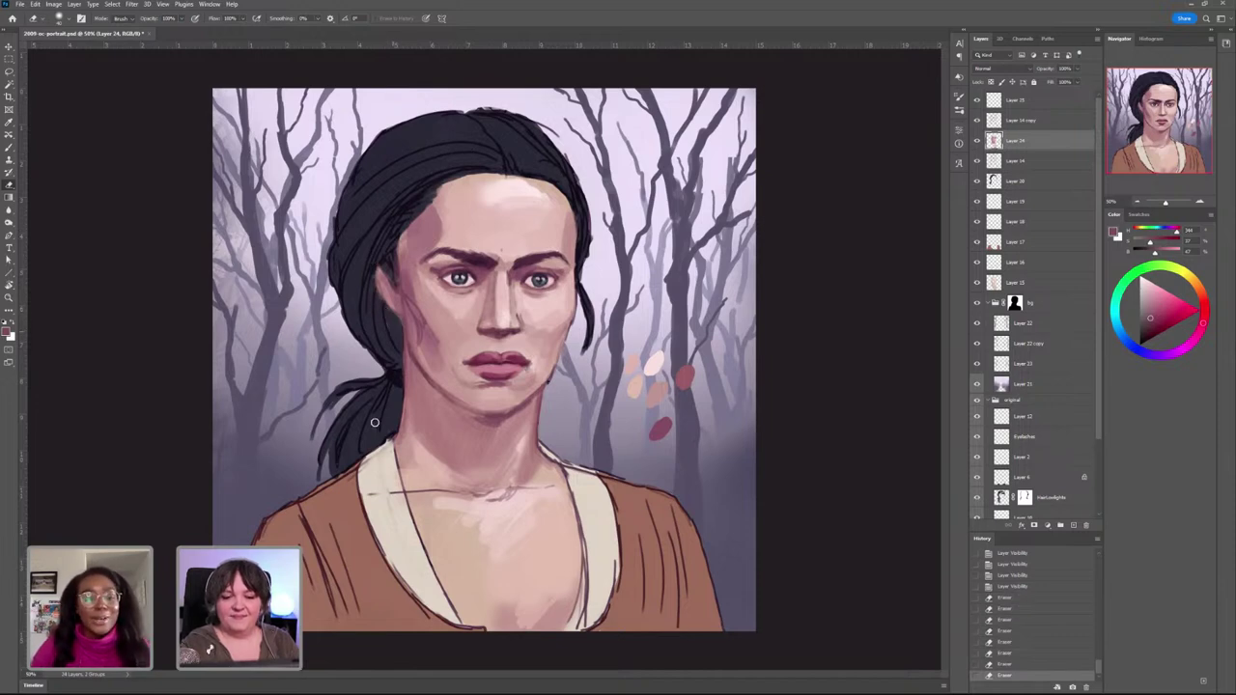
Step: Sample the dusty pink at the shadowed temple and brush it over the skin from the hairline to the eyebrow
{"action": "key", "text": "b"}
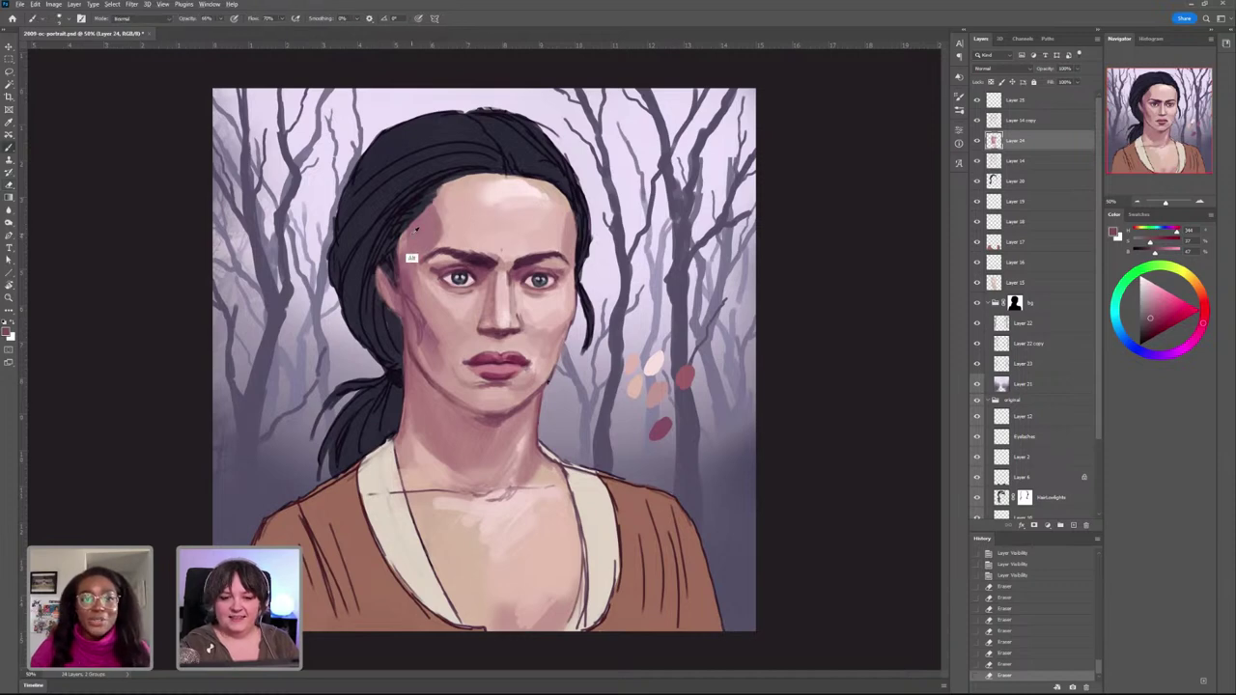
{"action": "left_click", "coordinate": [416, 230], "text": "alt"}
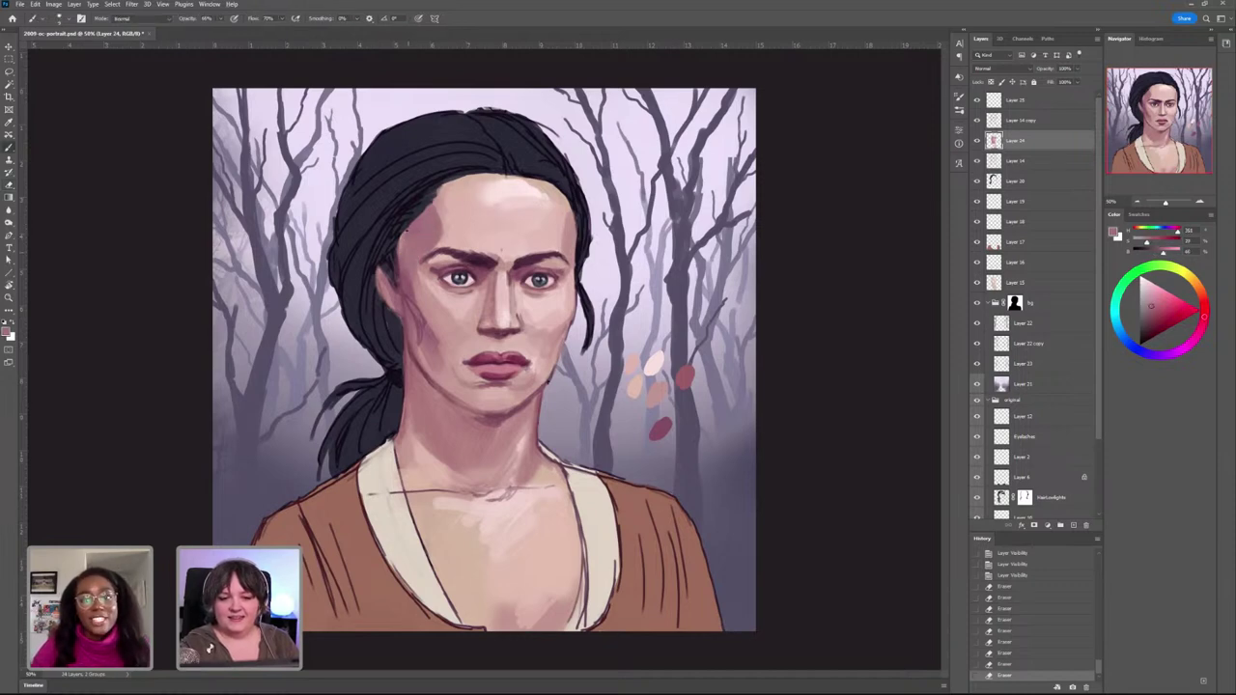
{"action": "mouse_move", "coordinate": [403, 231]}
{"action": "left_mouse_down"}
{"action": "mouse_move", "coordinate": [436, 198]}
{"action": "mouse_move", "coordinate": [446, 212]}
{"action": "mouse_move", "coordinate": [395, 293]}
{"action": "mouse_move", "coordinate": [448, 263]}
{"action": "left_mouse_up"}
Step: Blend the skin around the outer corner of the shadow-side eye with the Brush tool, sampling nearby pinks
{"action": "left_click", "coordinate": [445, 292], "text": "alt"}
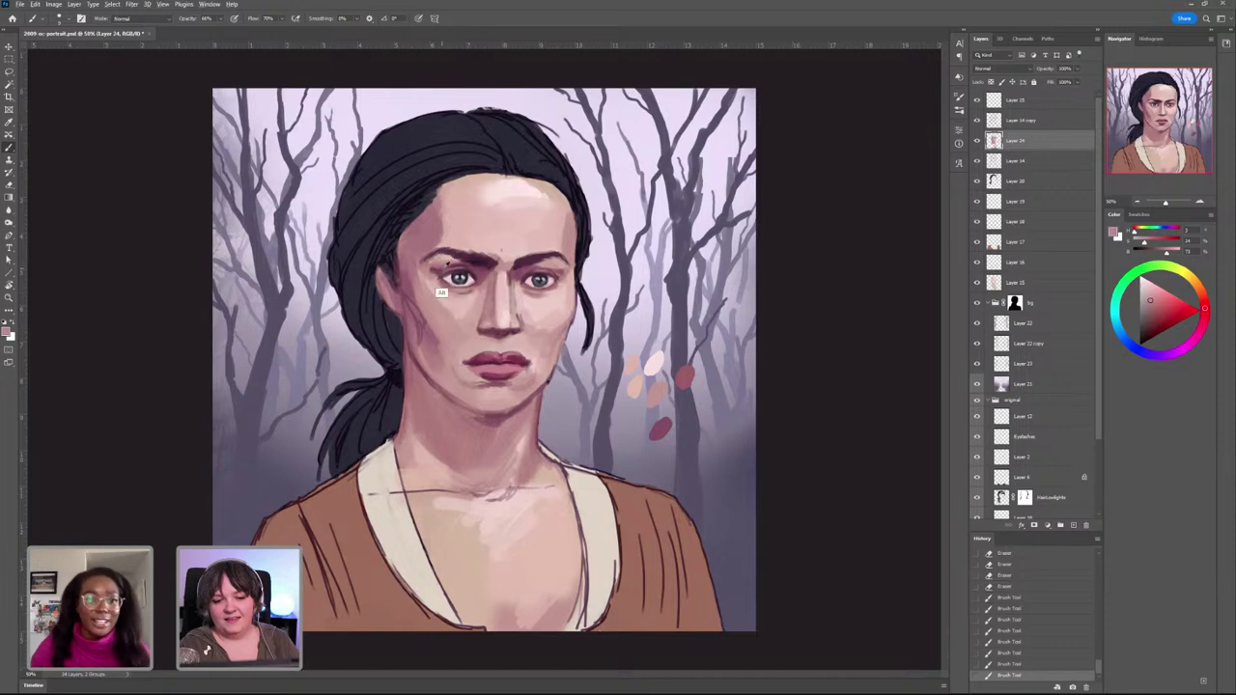
{"action": "left_click", "coordinate": [442, 263], "text": "alt"}
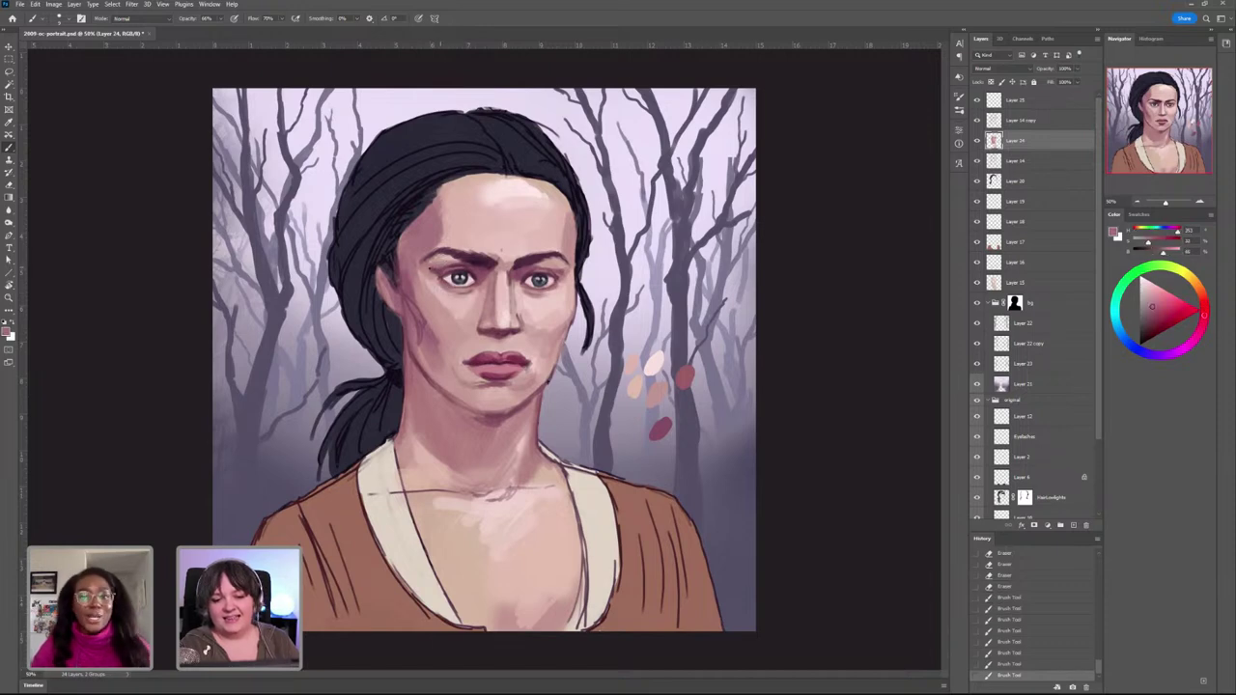
{"action": "left_click", "coordinate": [360, 337]}
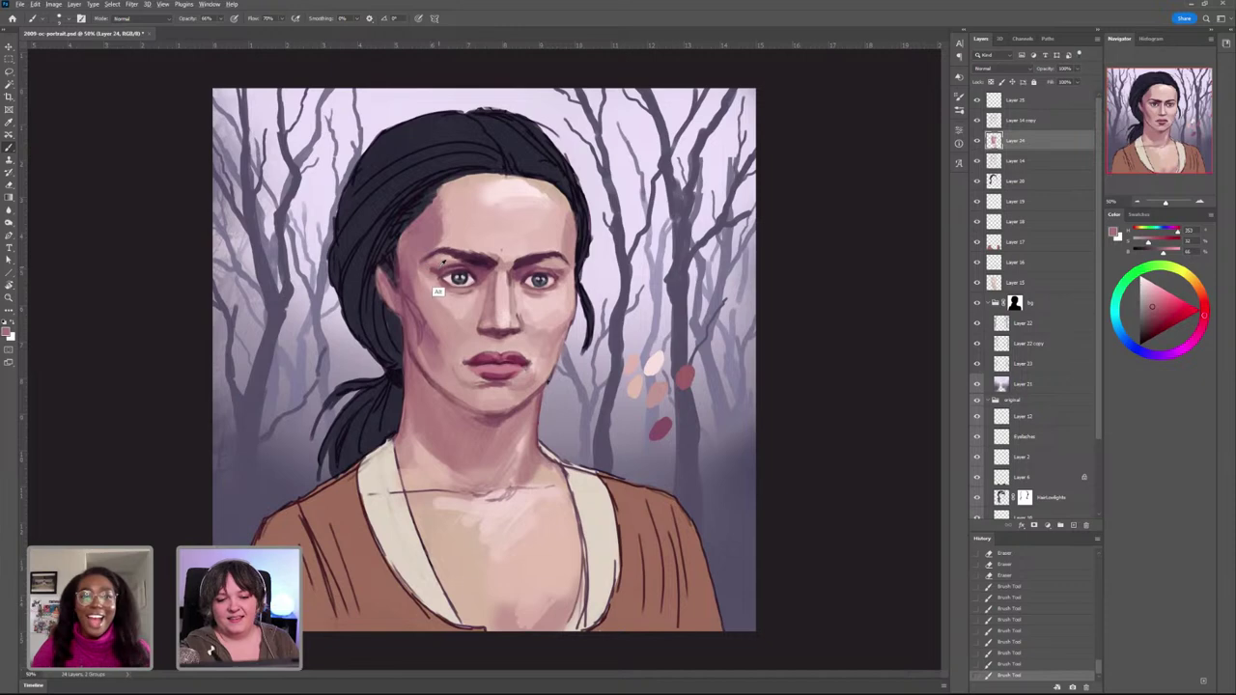
{"action": "left_click_drag", "start_coordinate": [435, 270], "coordinate": [431, 268]}
{"action": "left_click", "coordinate": [423, 296], "text": "alt"}
{"action": "left_click", "coordinate": [430, 297], "text": "alt"}
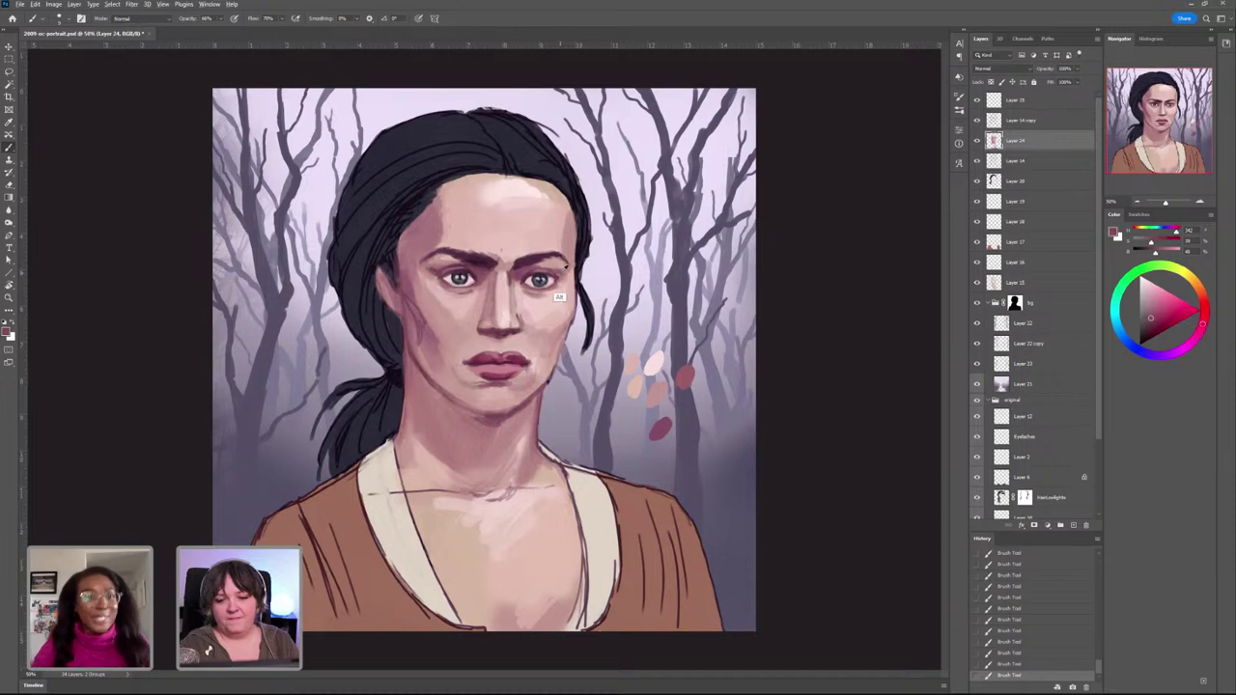
Step: Choose a more saturated pink, undo the first stroke and repaint the light-side eye's outer corner at lower brush opacity
{"action": "left_click", "coordinate": [560, 297], "text": "alt"}
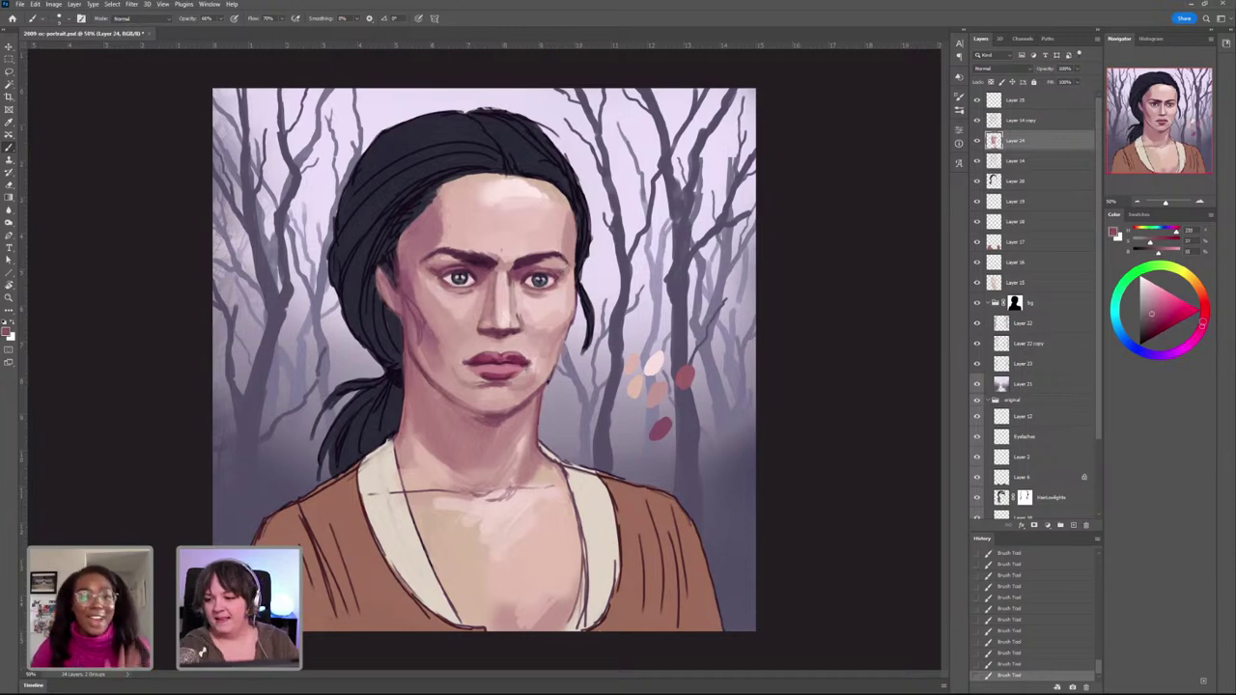
{"action": "left_click", "coordinate": [1162, 307]}
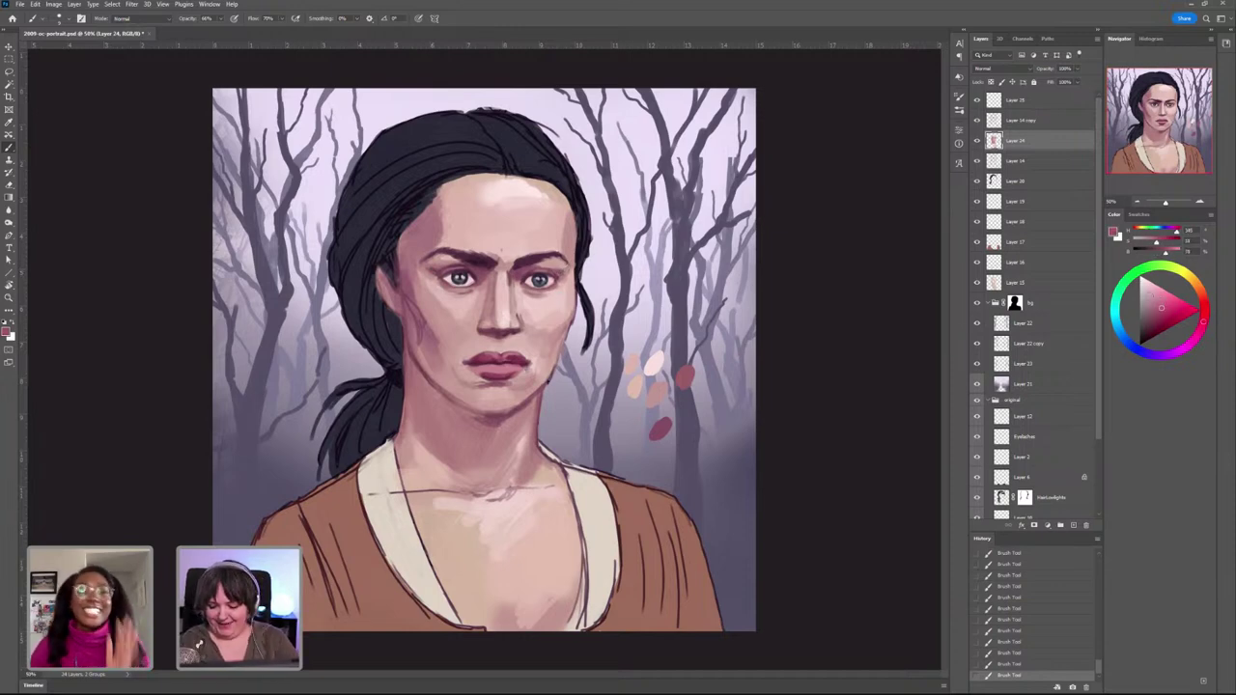
{"action": "key", "text": "ctrl+z"}
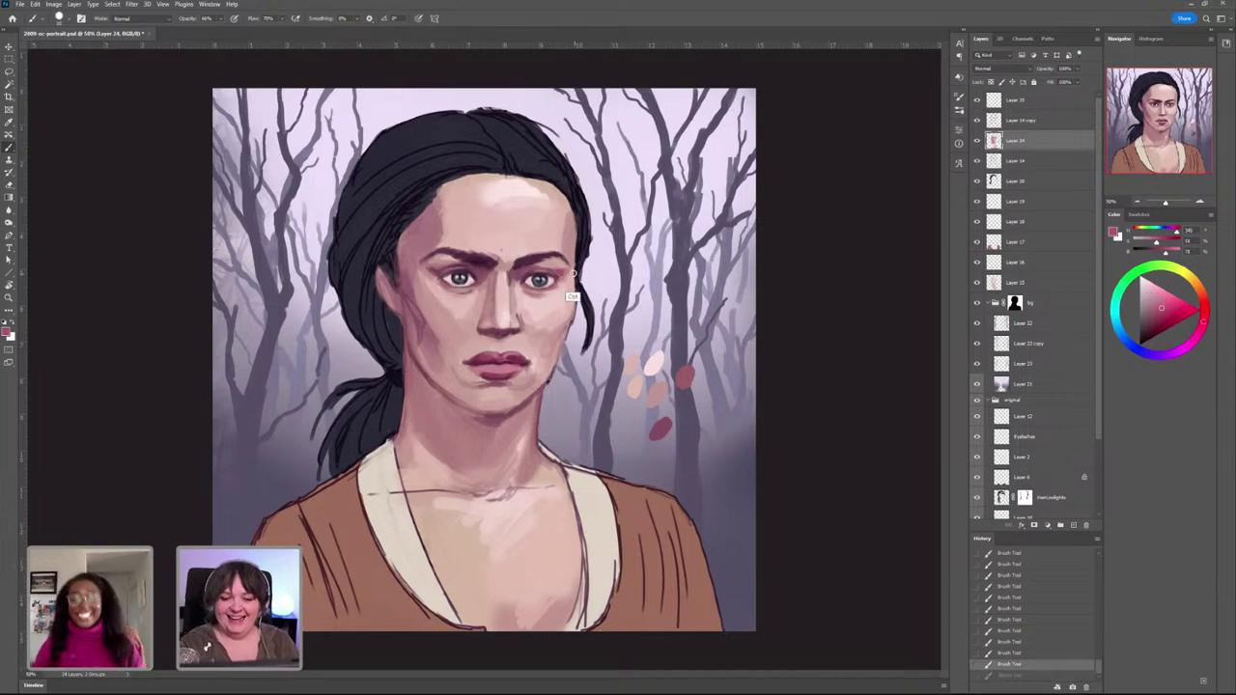
{"action": "left_click", "coordinate": [557, 271]}
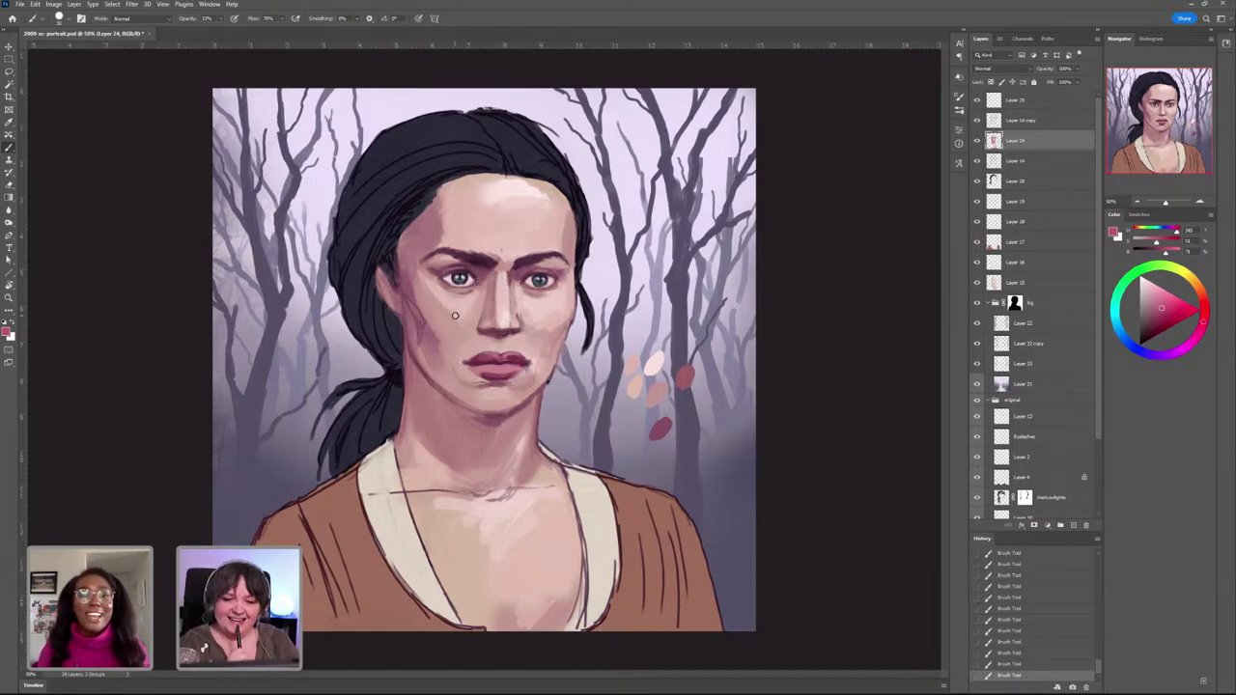
Step: Sample the dark hair colour beside the shadowed temple as the brush colour
{"action": "left_click", "coordinate": [380, 246], "text": "alt"}
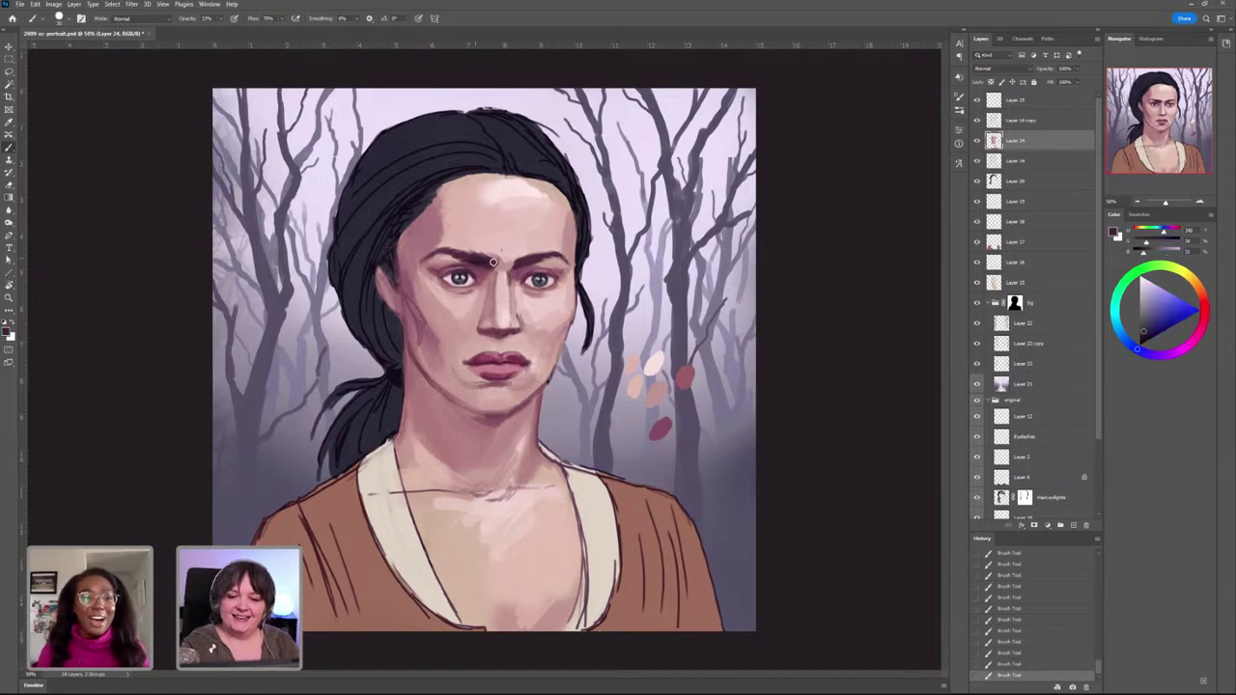